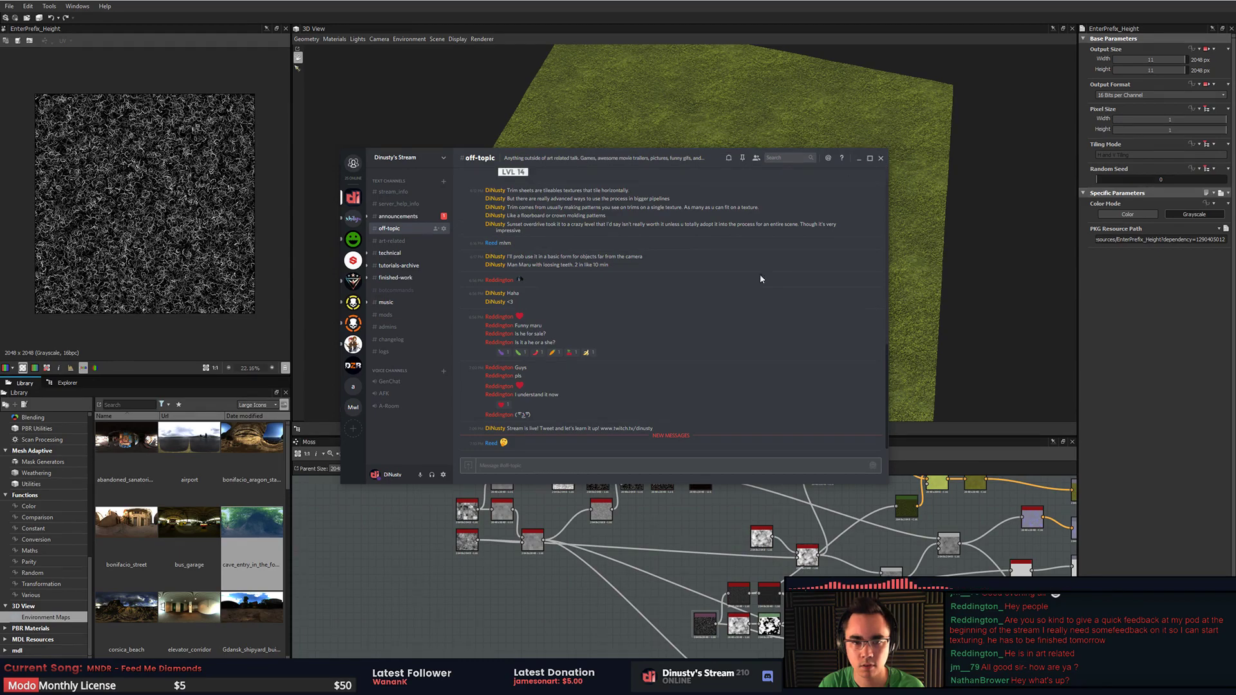
- Open the announcements channel and add two emoji reactions to the latest stream-is-live post
key(alt+Up)
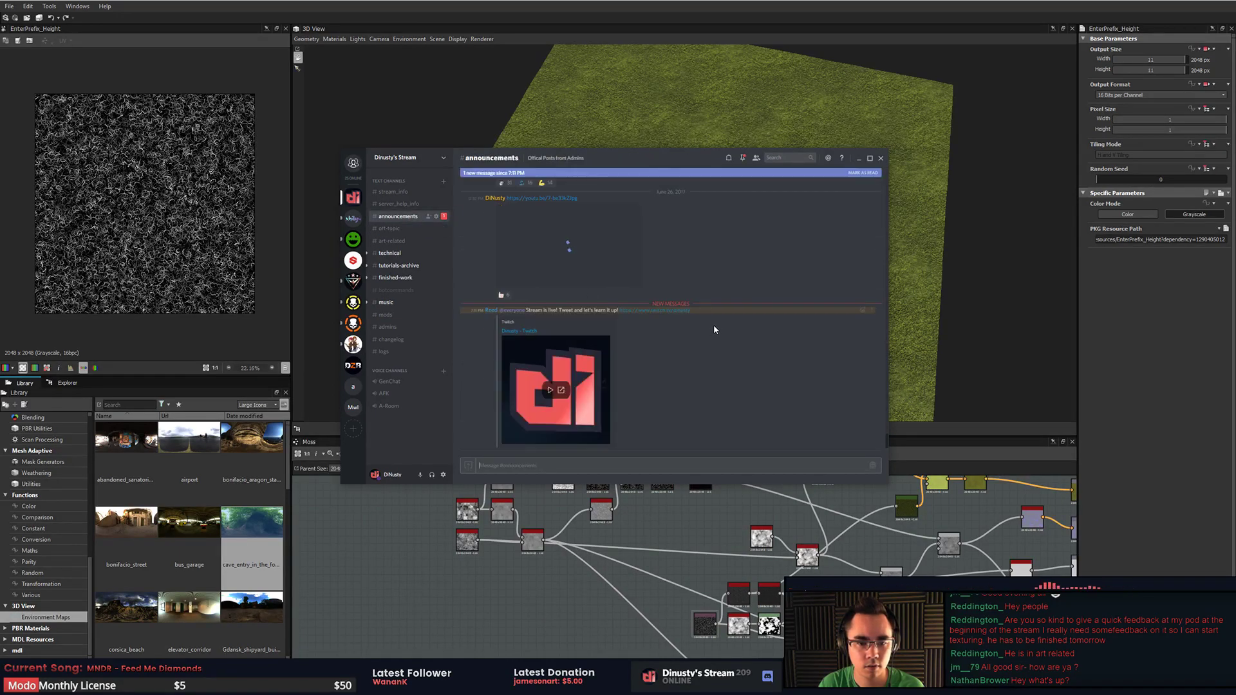
click(501, 441)
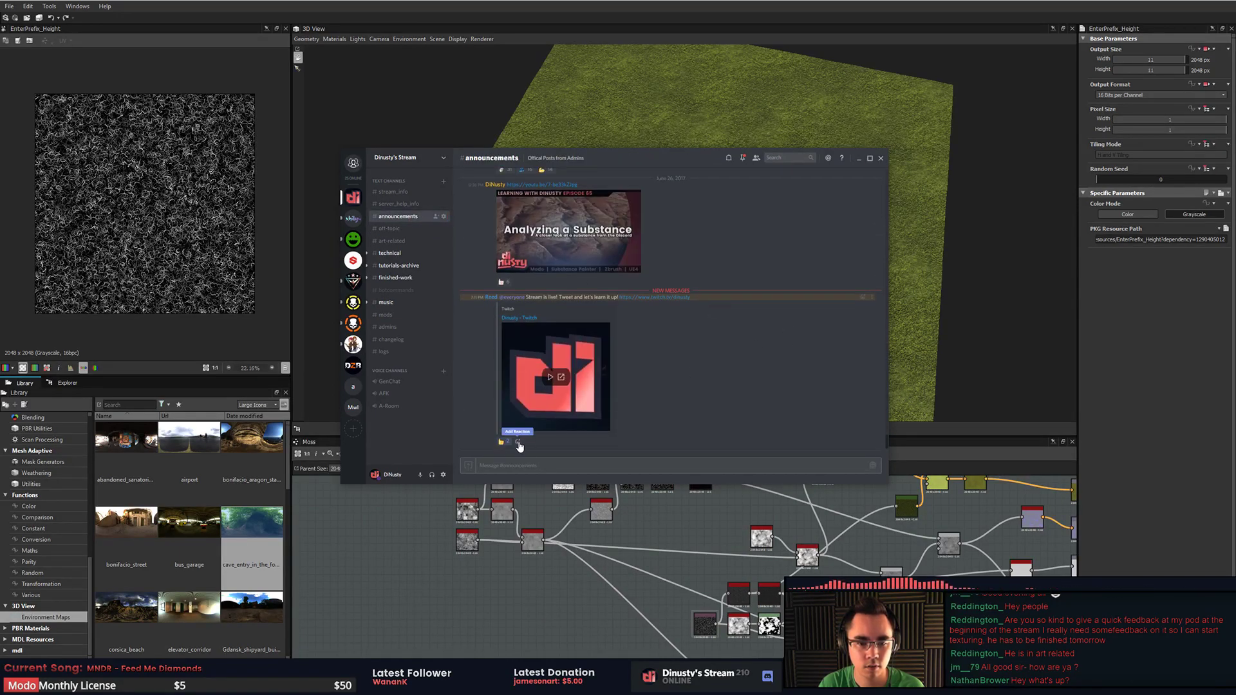
click(518, 442)
click(546, 395)
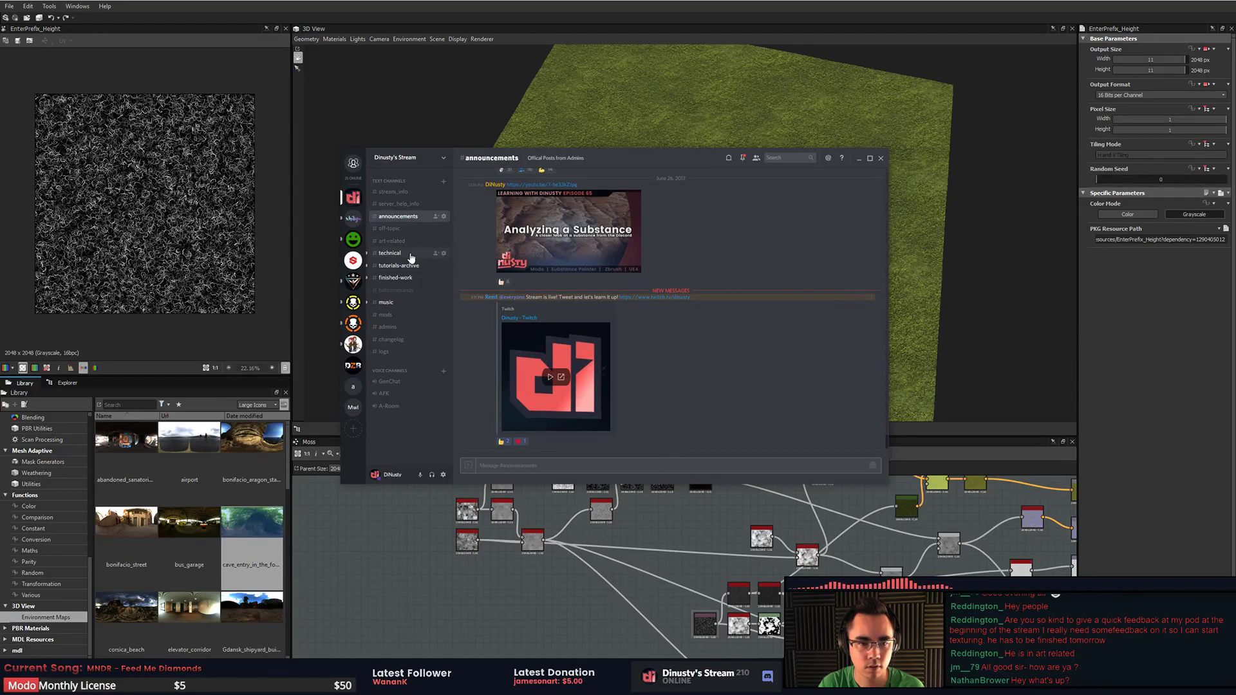
- Open the original of the tank model render from the art-related channel in a maximized browser window
click(391, 240)
click(612, 358)
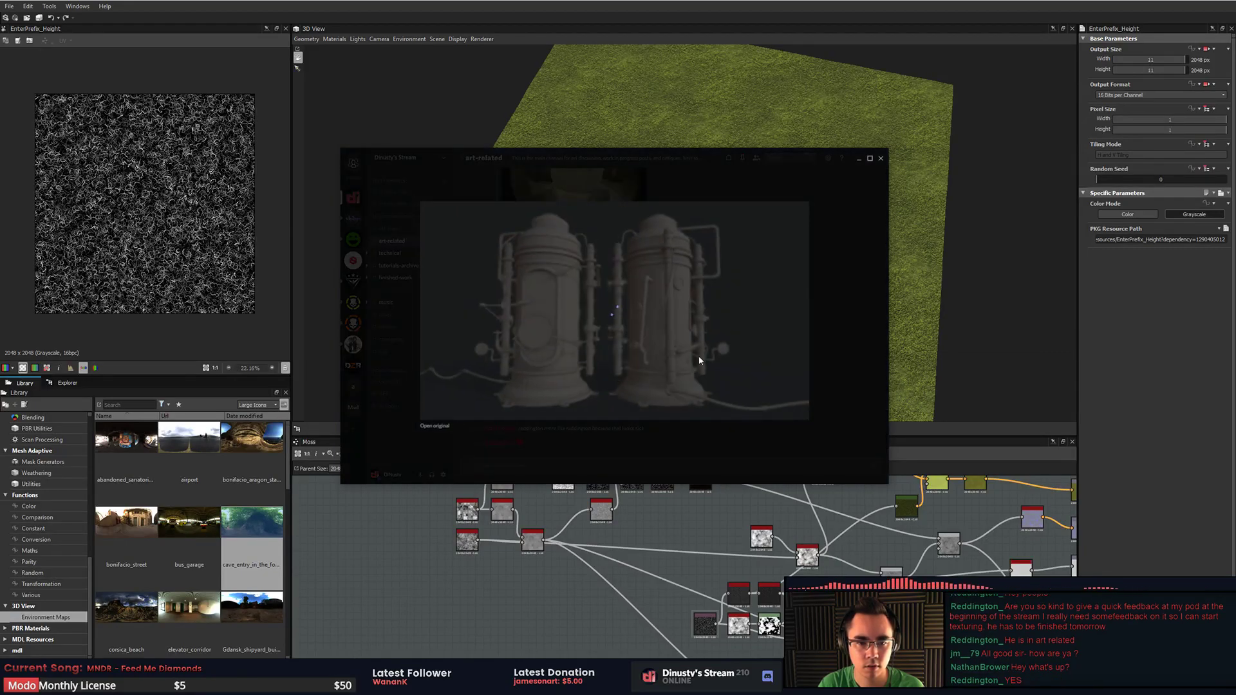
click(438, 427)
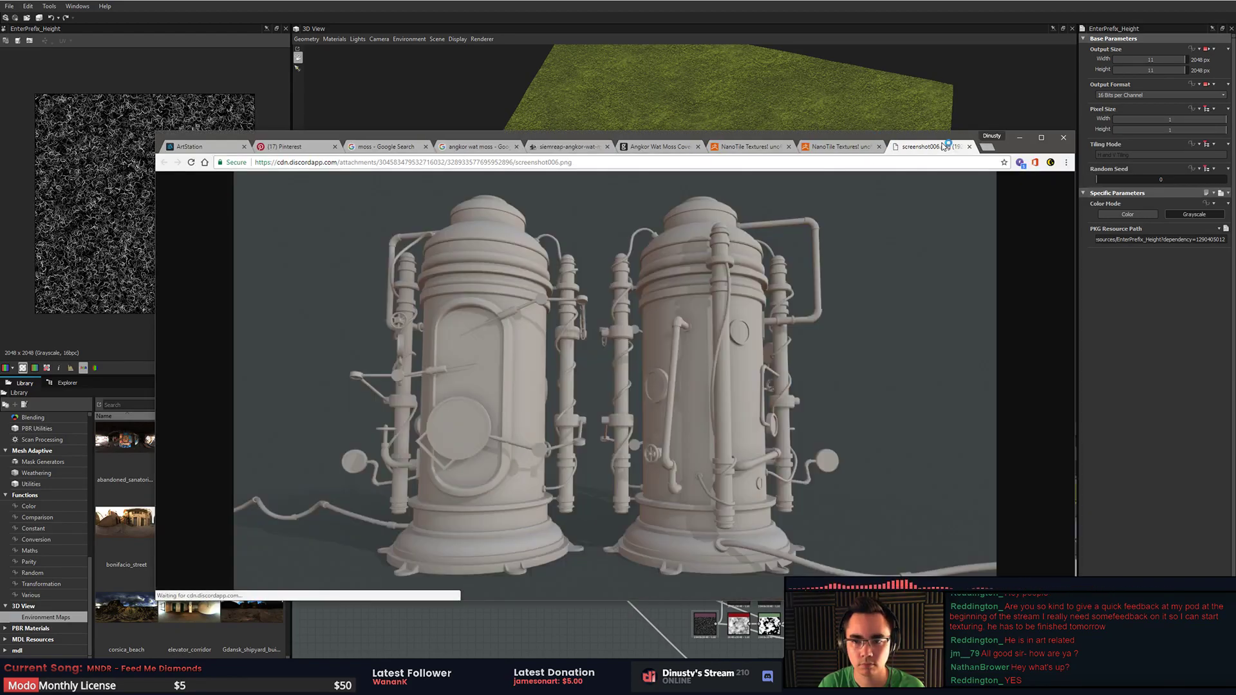
double_click(968, 138)
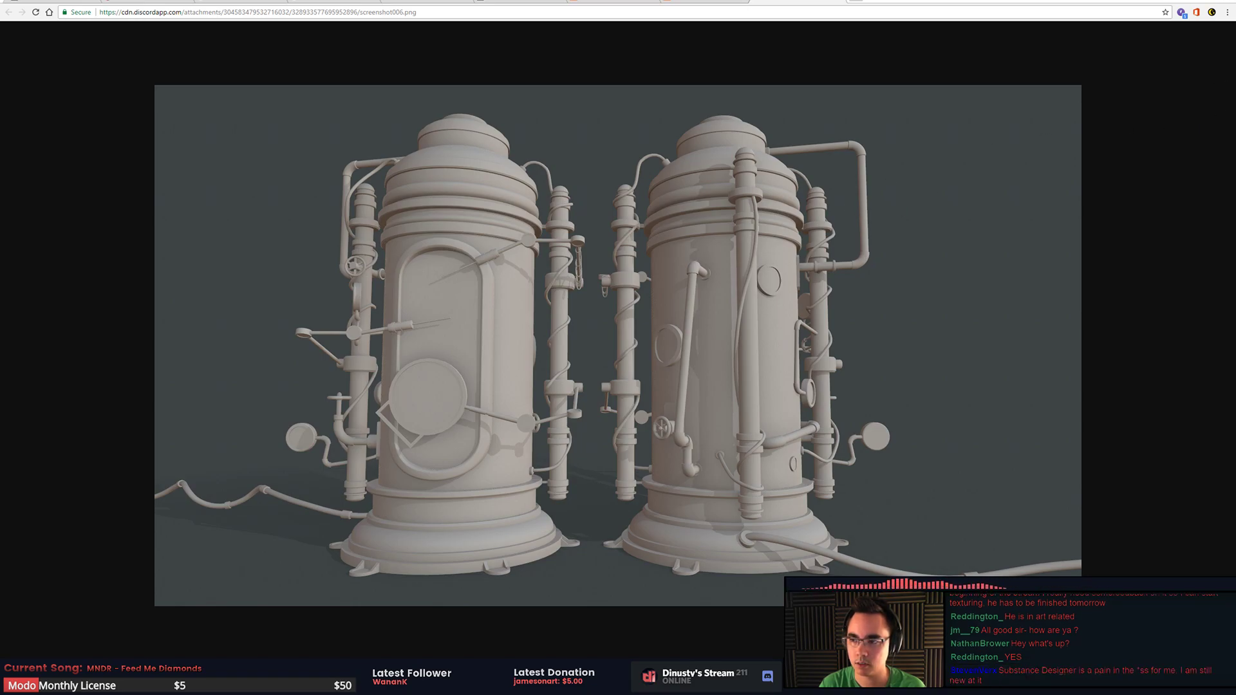
- Highlight the cable-wrapped pipes on both tank views with translucent blue strokes, and clear the annotations
drag(569, 313, 547, 353)
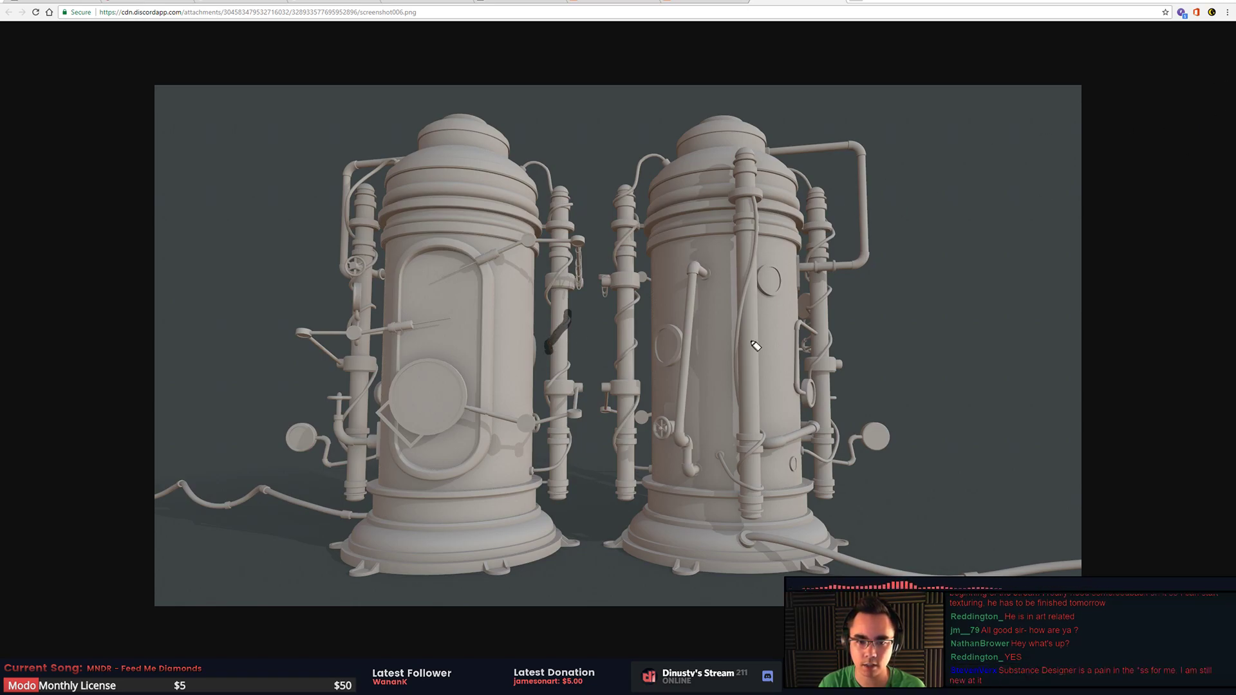
key(Escape)
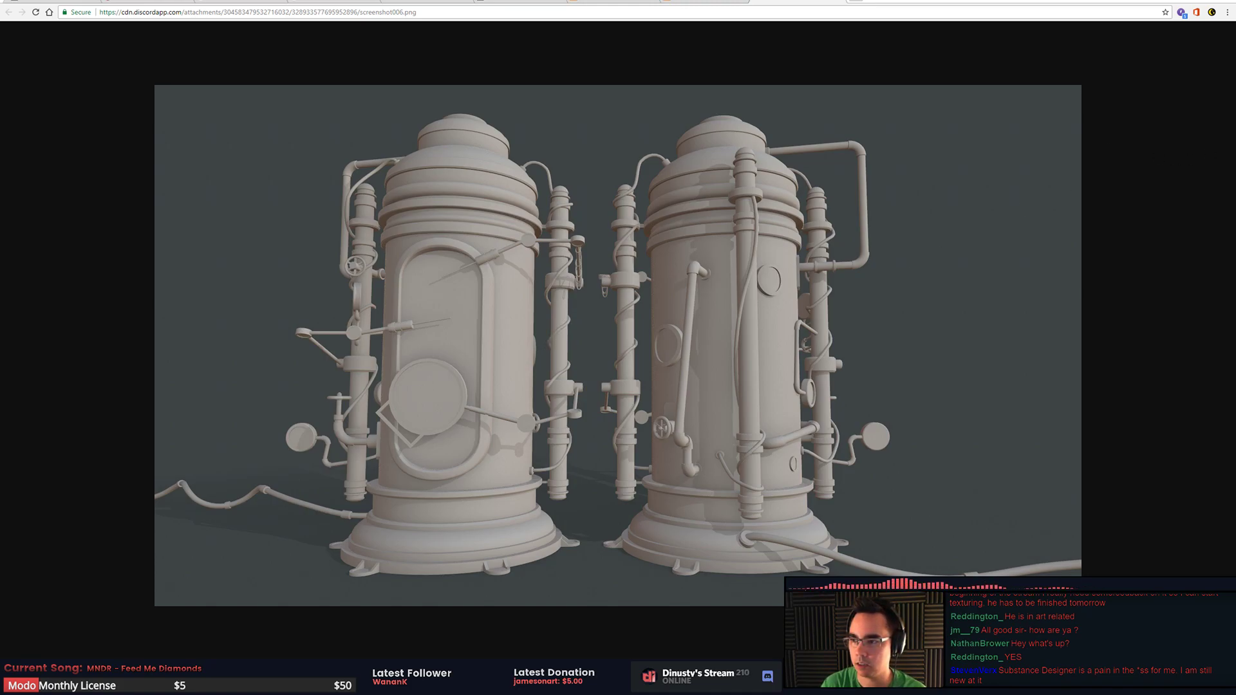
mouse_move(572, 306)
mouse_down()
mouse_move(564, 331)
mouse_move(548, 277)
mouse_move(544, 411)
mouse_up()
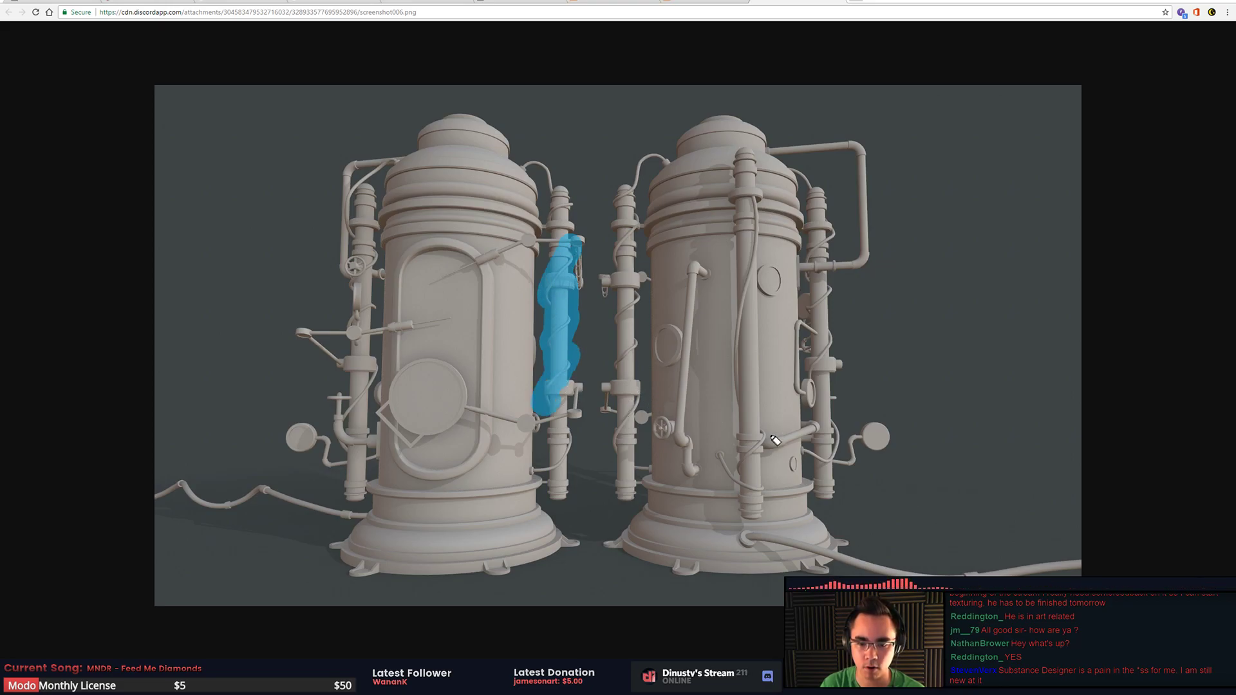
mouse_move(745, 199)
mouse_down()
mouse_move(734, 399)
mouse_move(757, 267)
mouse_up()
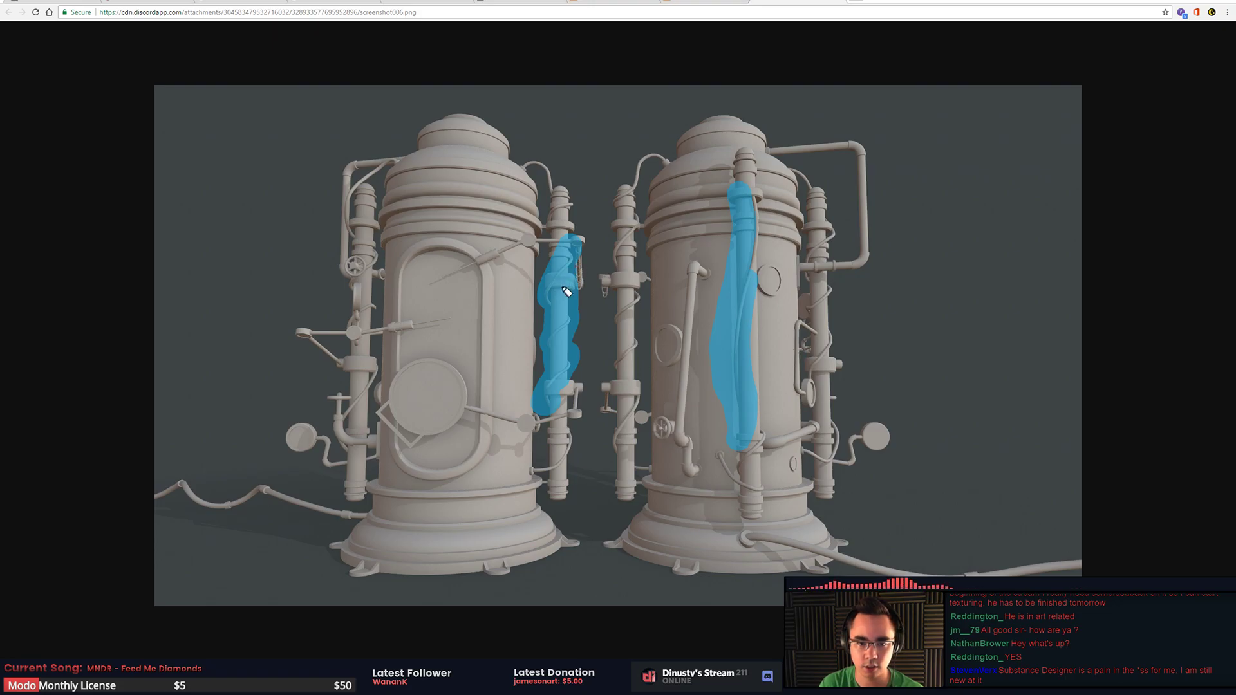
mouse_move(634, 218)
mouse_down()
mouse_move(608, 283)
mouse_move(640, 322)
mouse_move(639, 399)
mouse_up()
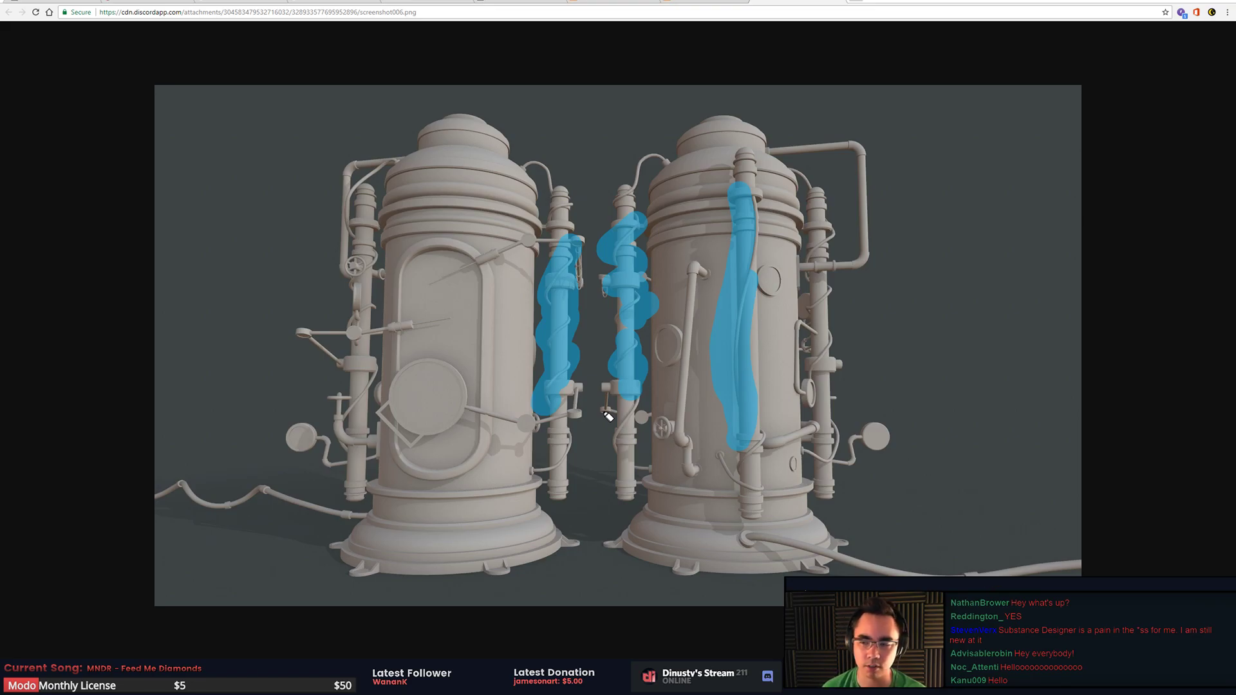
key(ctrl+shift+7)
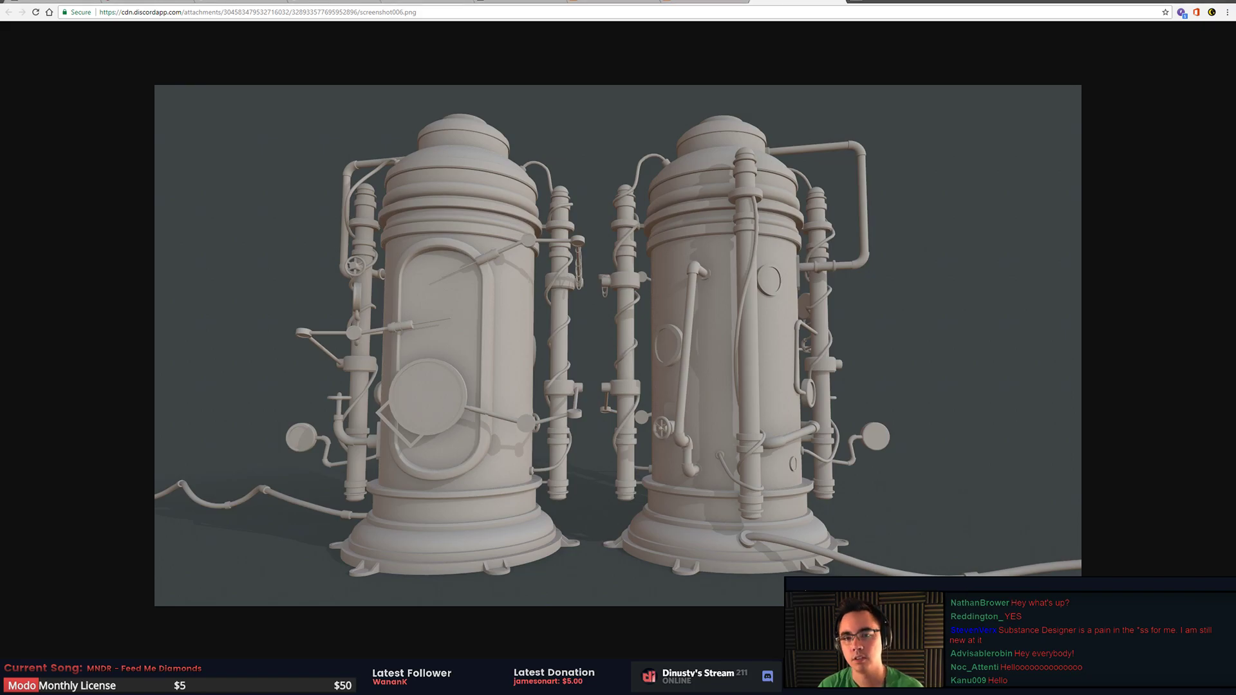
- View the moss-covered stone and Angkor Wat wall reference photos in the browser
click(480, 2)
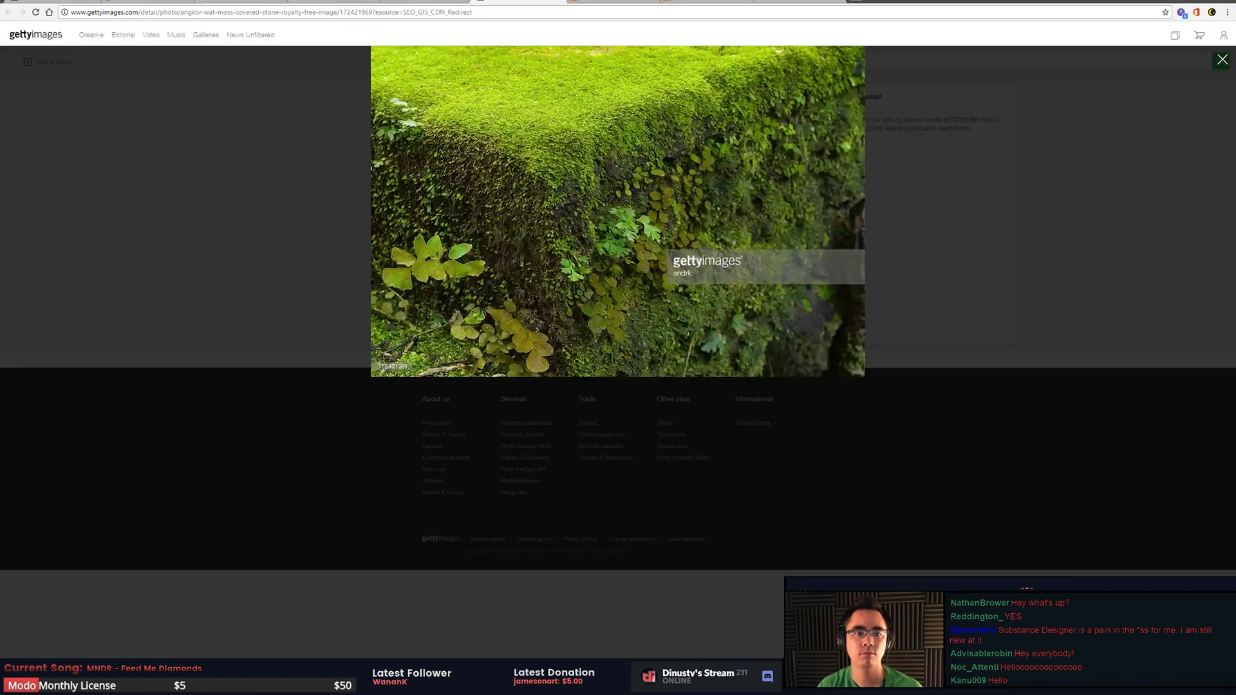
click(437, 2)
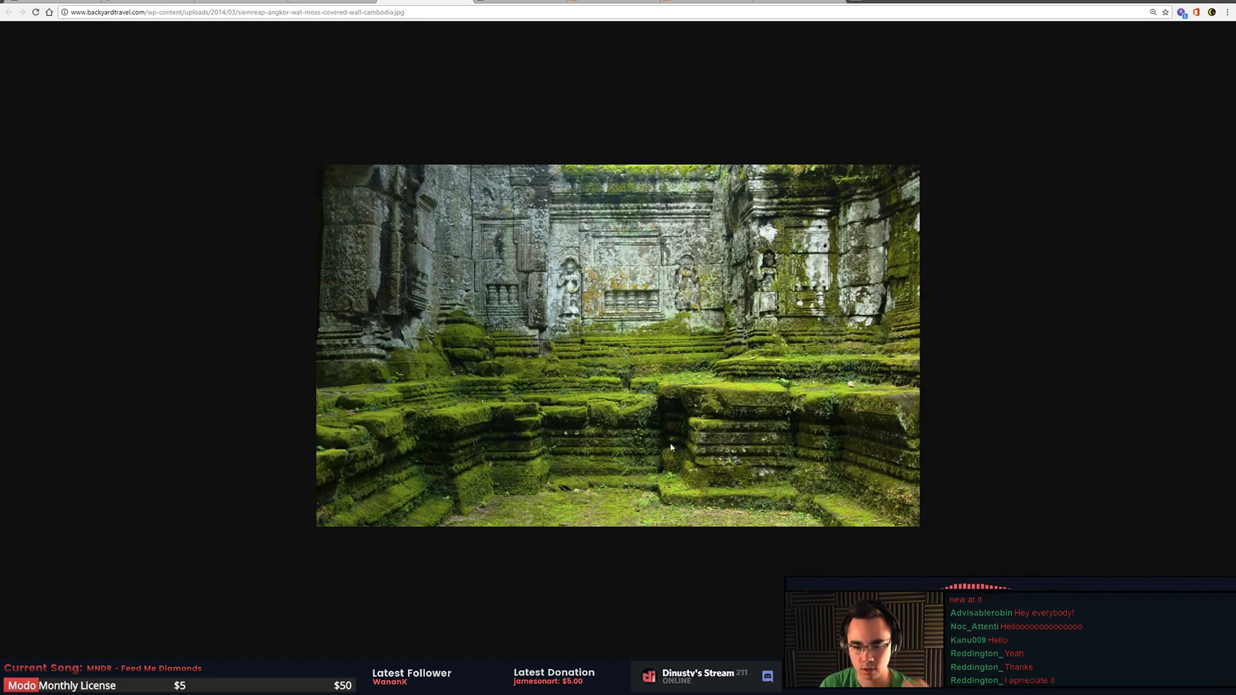
key(alt+Tab)
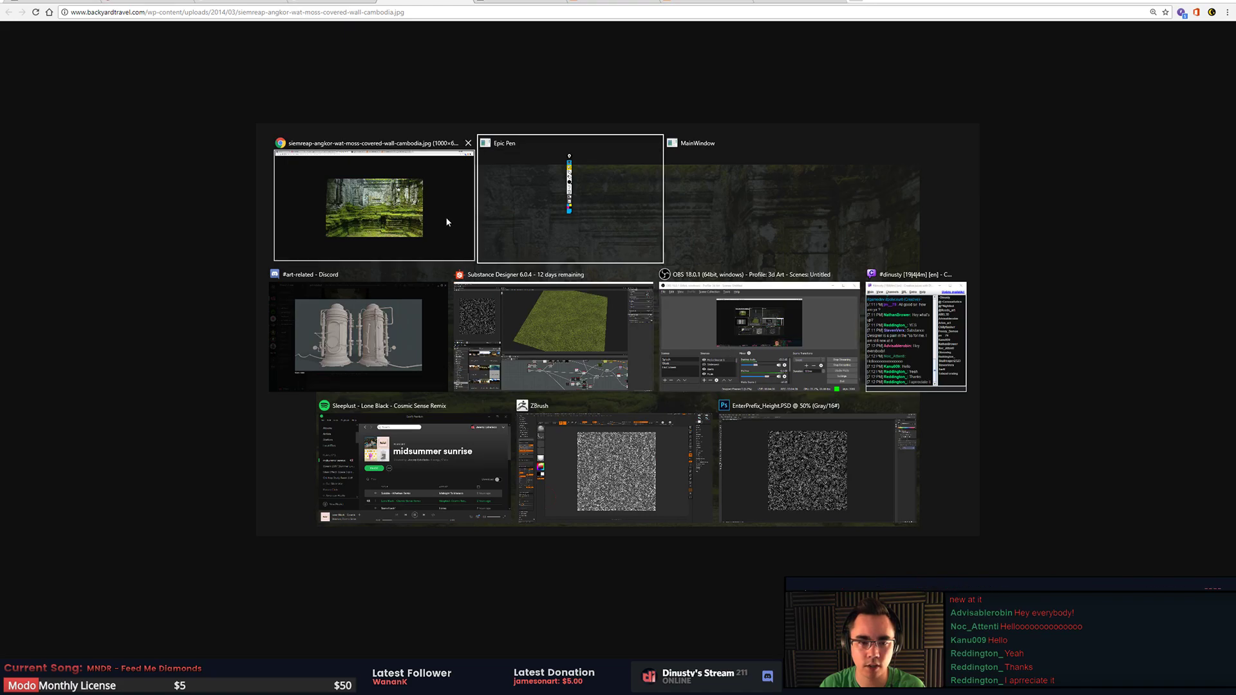
key(Tab)
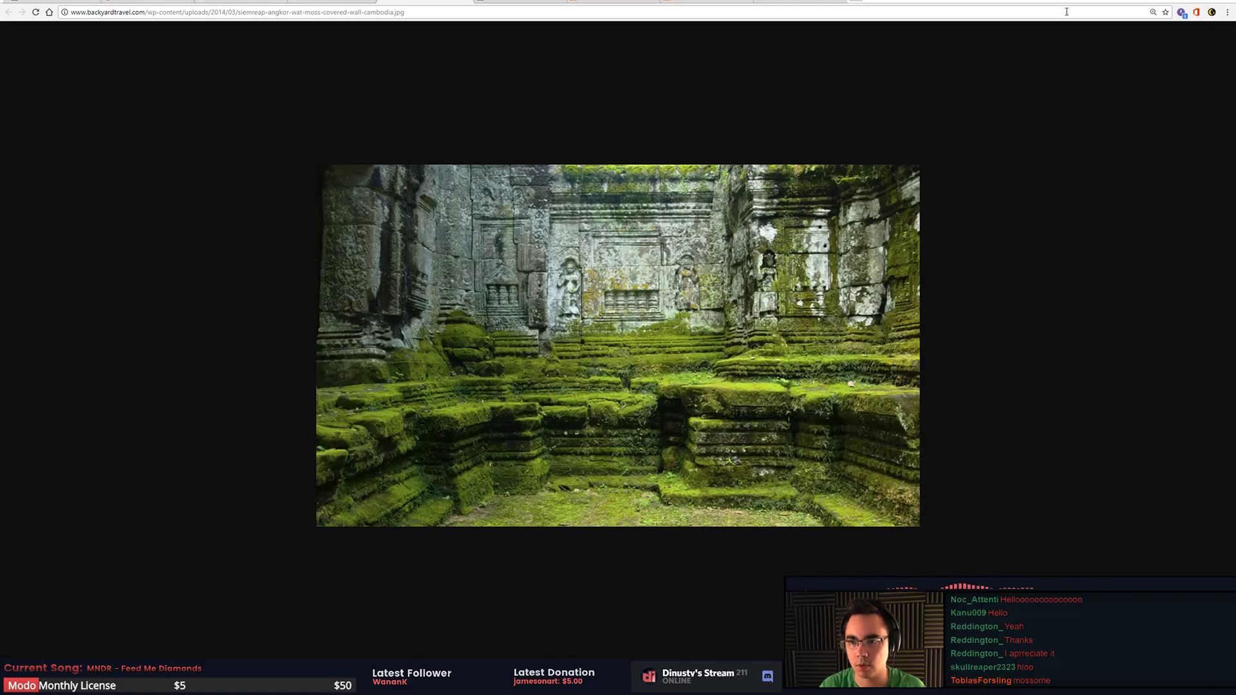
- Switch to ZBrush and inspect the tiled fiber mesh up close
key(alt+Tab)
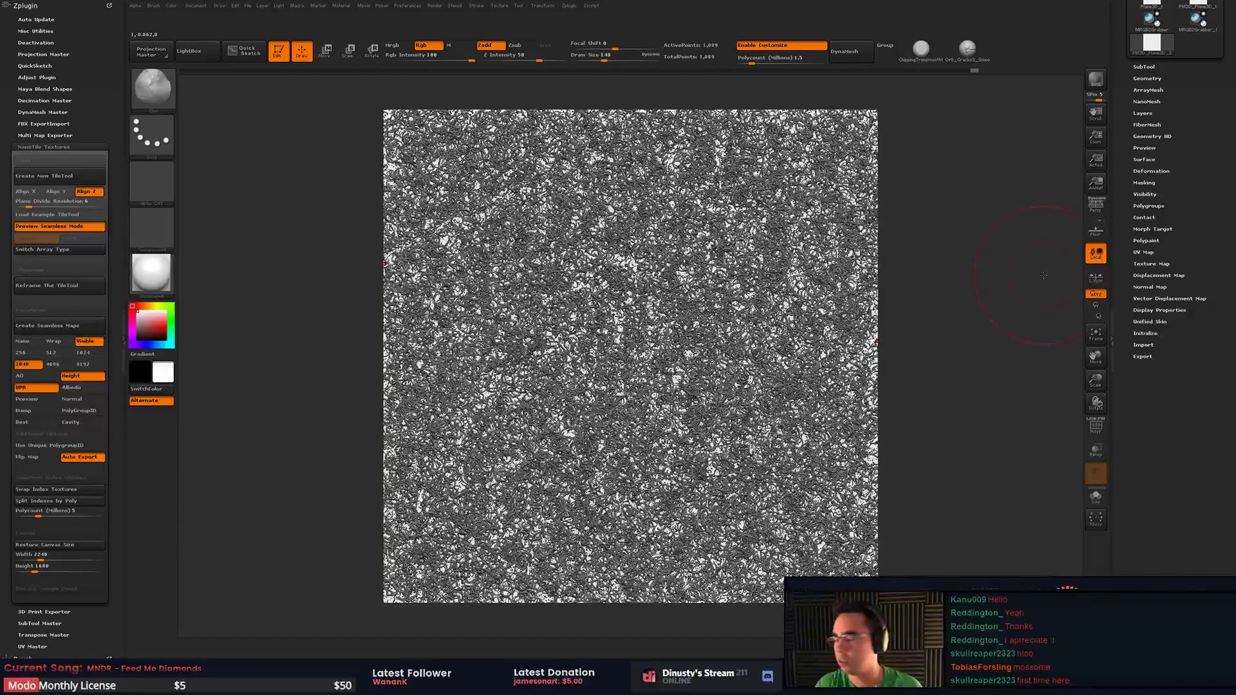
drag(1012, 341, 1123, 431)
click(1020, 388)
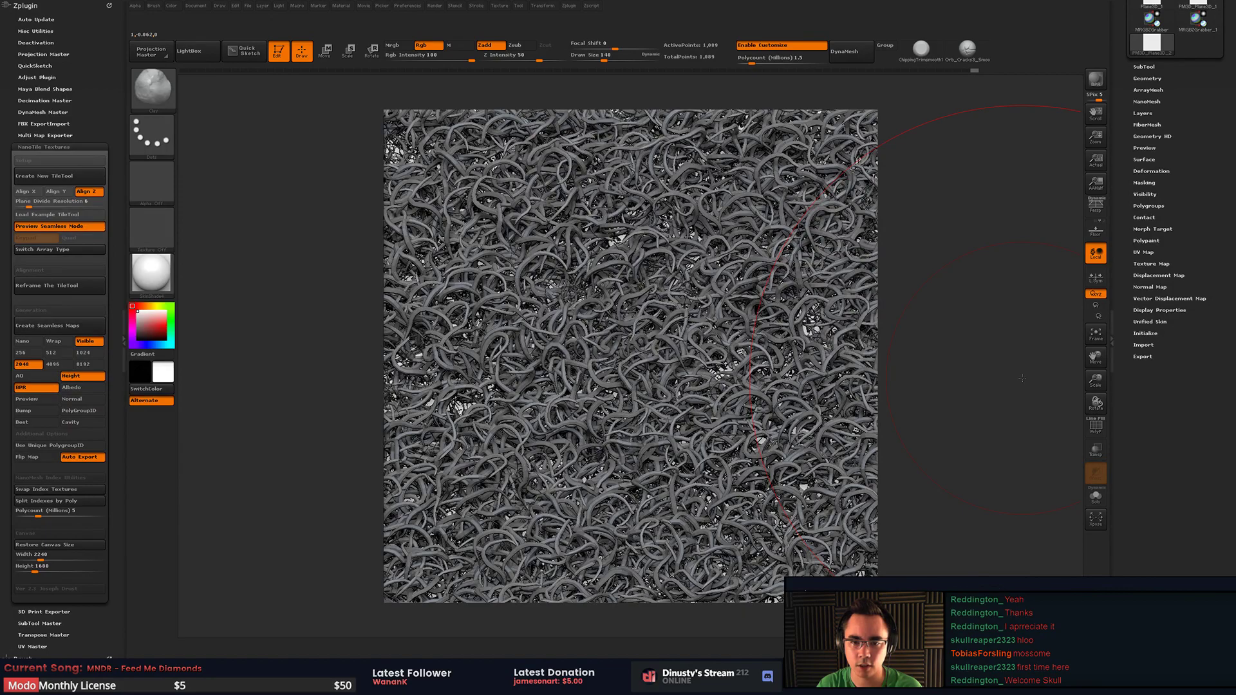
click(1000, 358)
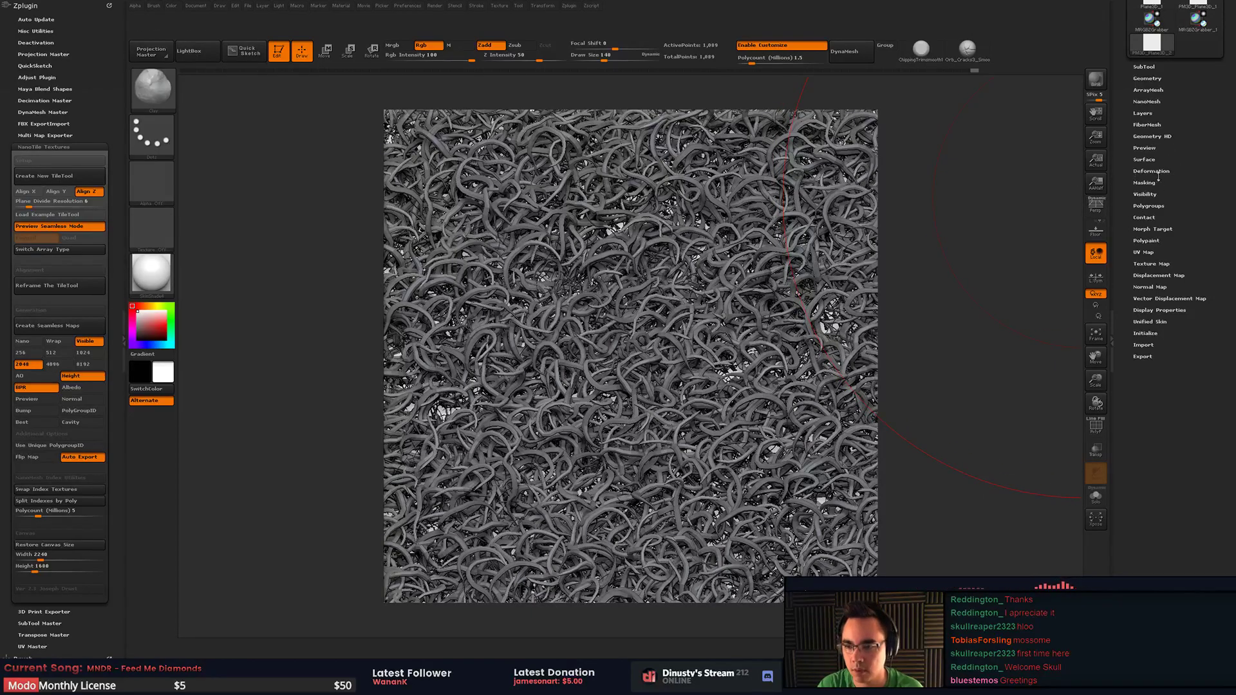
- Show the FiberMesh settings and view the fiber presets in LightBox
click(1149, 124)
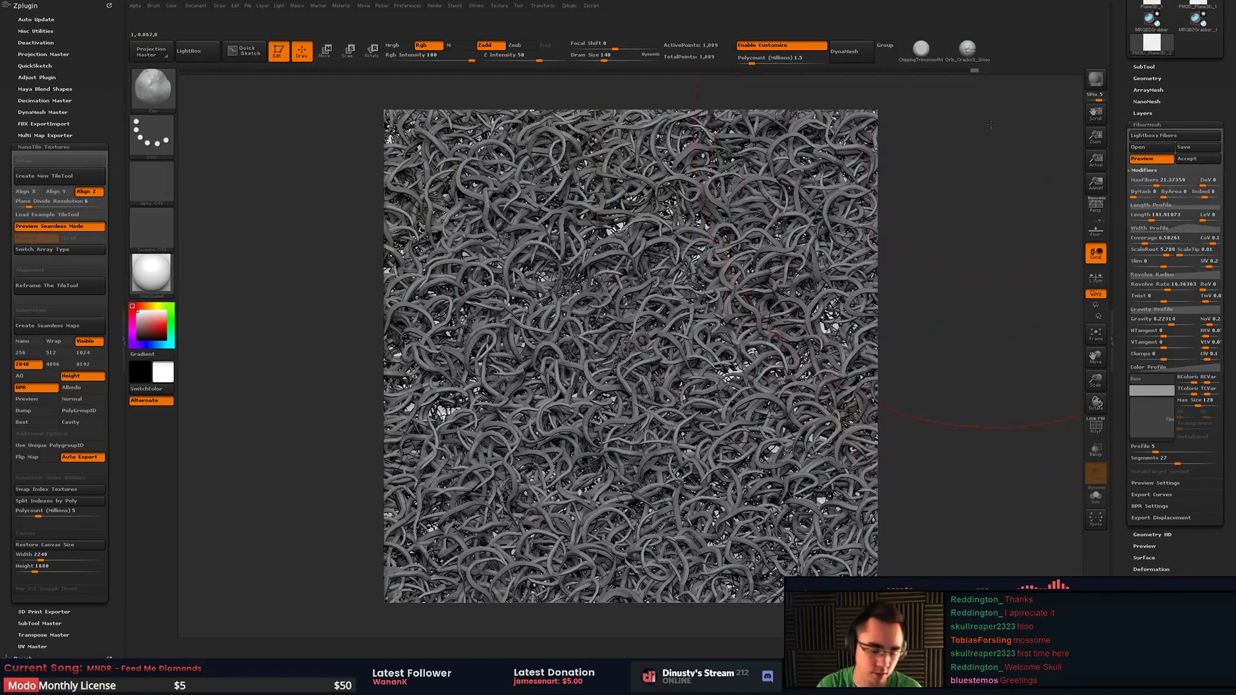
click(1137, 147)
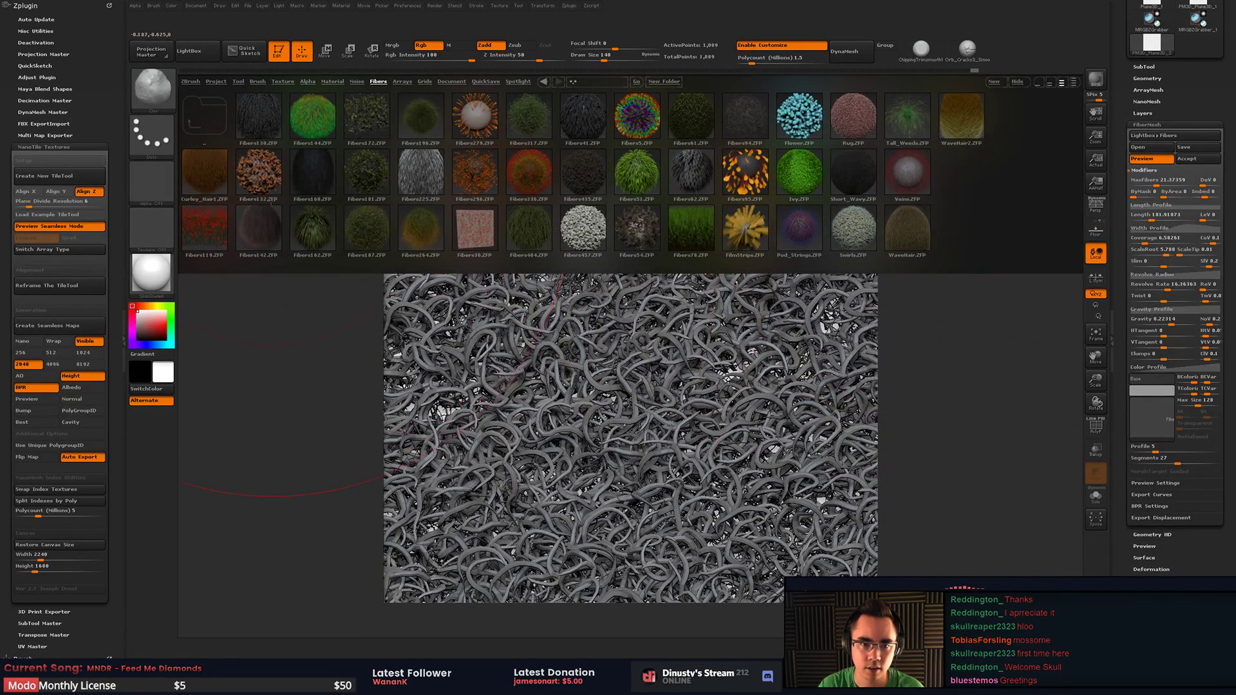
key(comma)
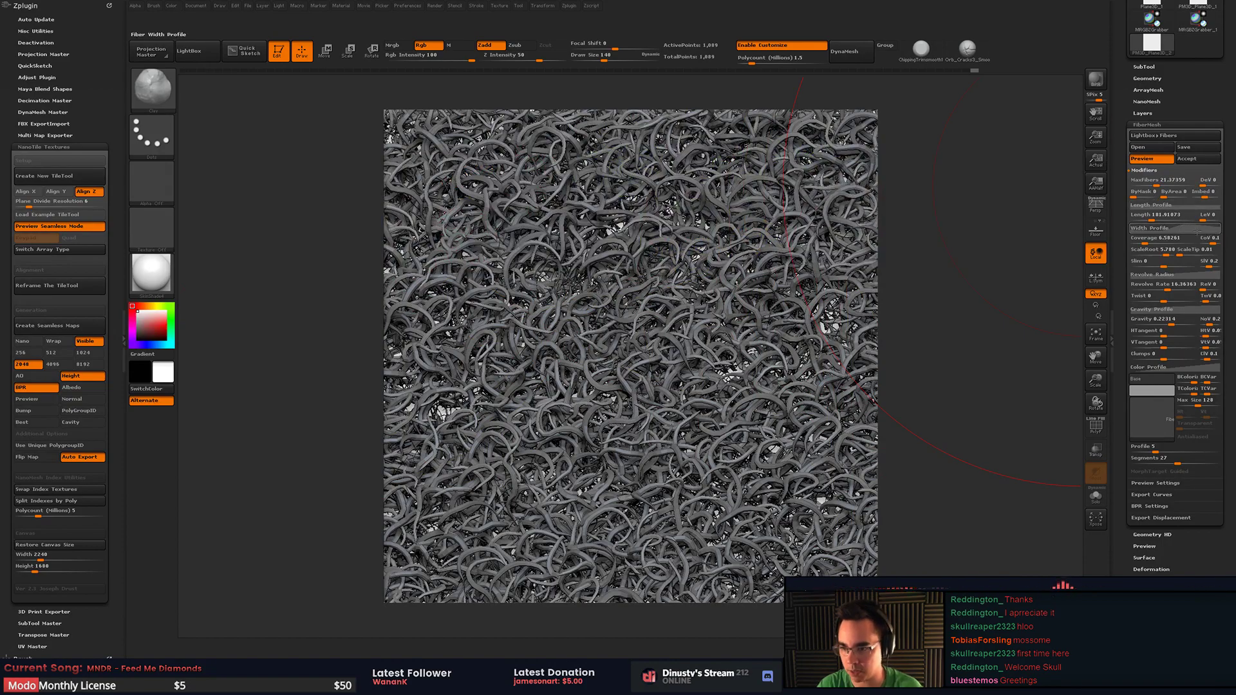
- Examine the tiled fibers from the side and from the front at different distances
drag(924, 290, 963, 316)
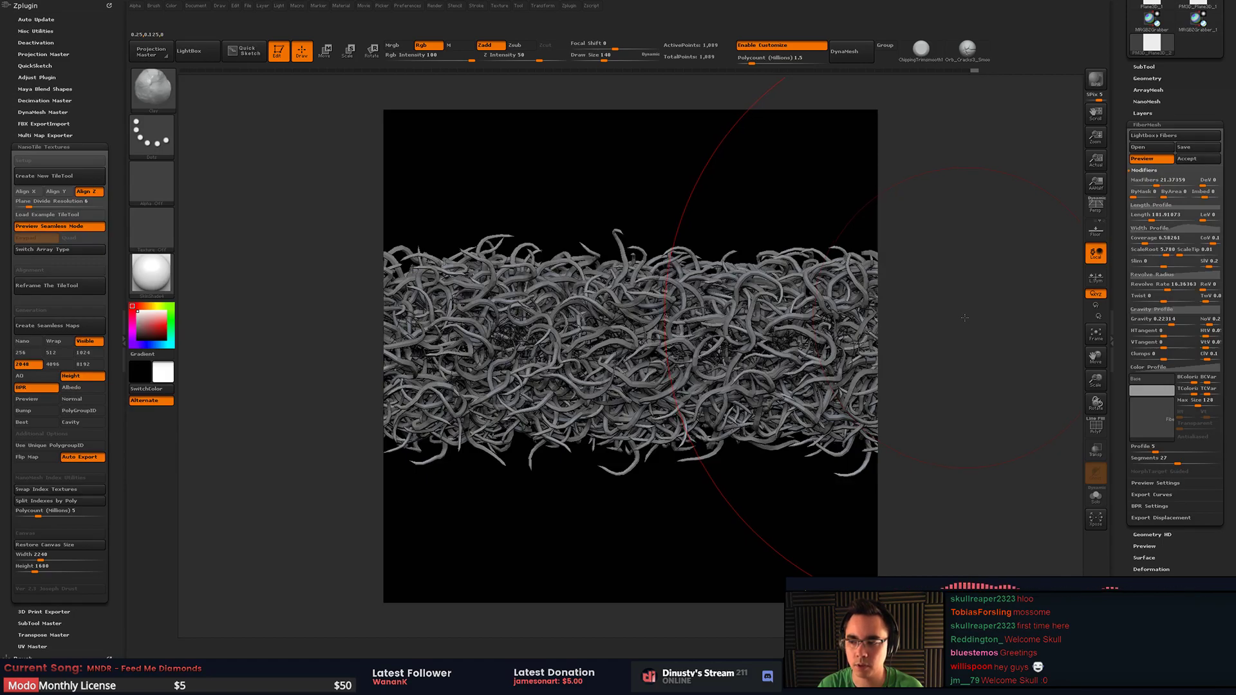
drag(965, 318, 964, 348)
key(f)
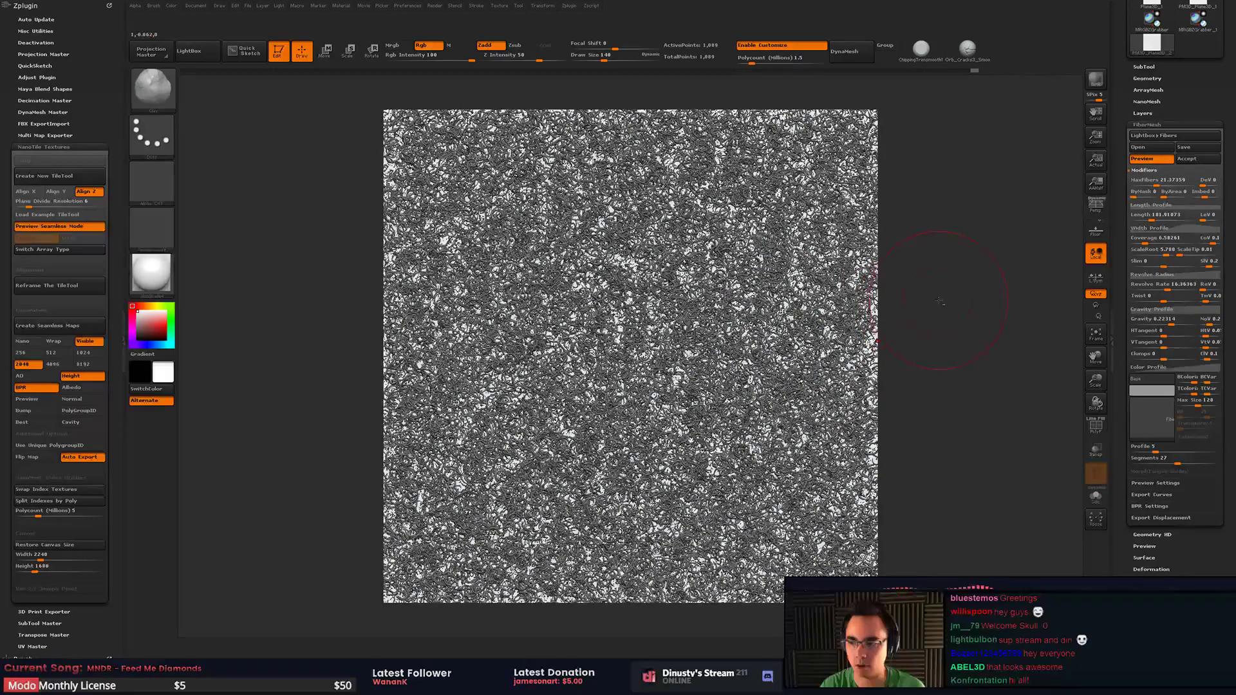
click(993, 349)
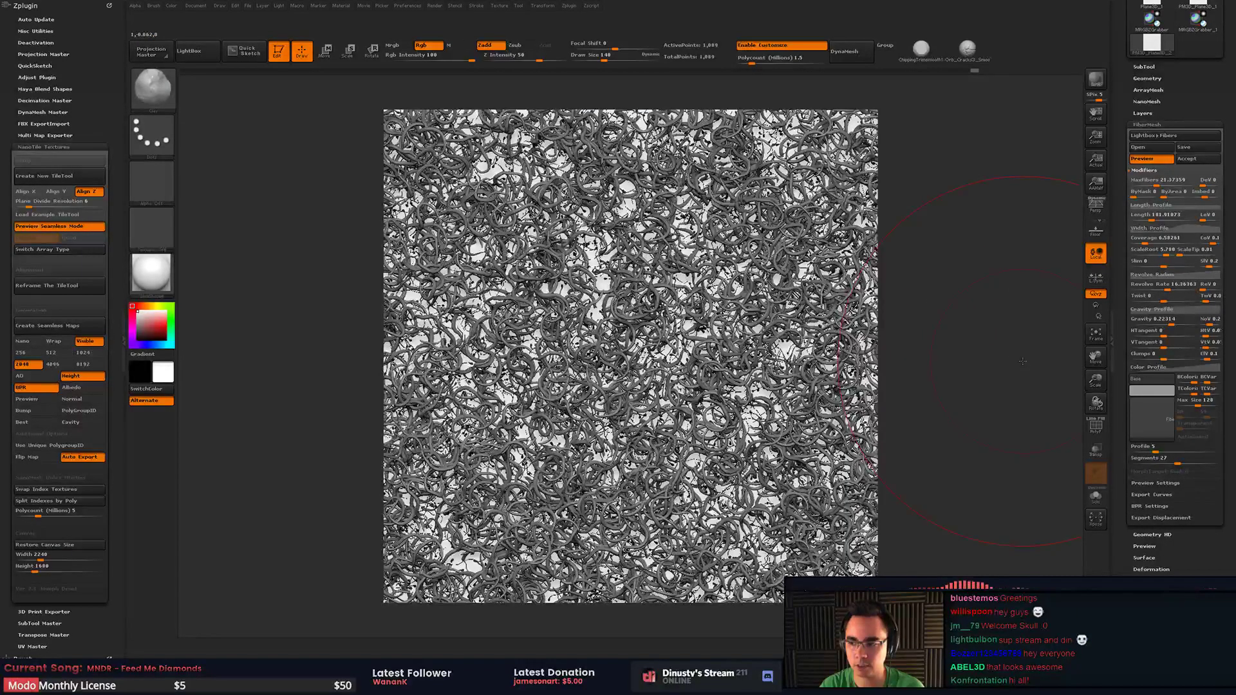
alt+drag(960, 397, 937, 348)
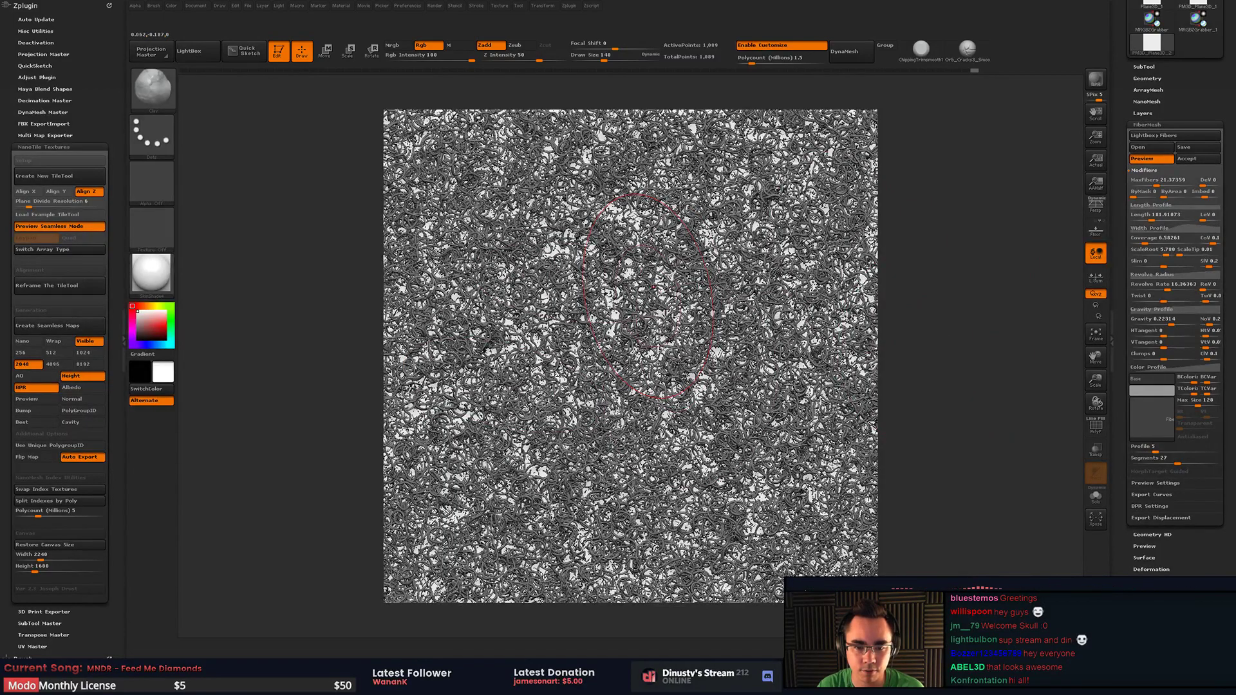
- Switch to Photoshop and examine the fiber strands of EnterPrefix_Height.PSD in close-up across several areas
key(alt+Tab)
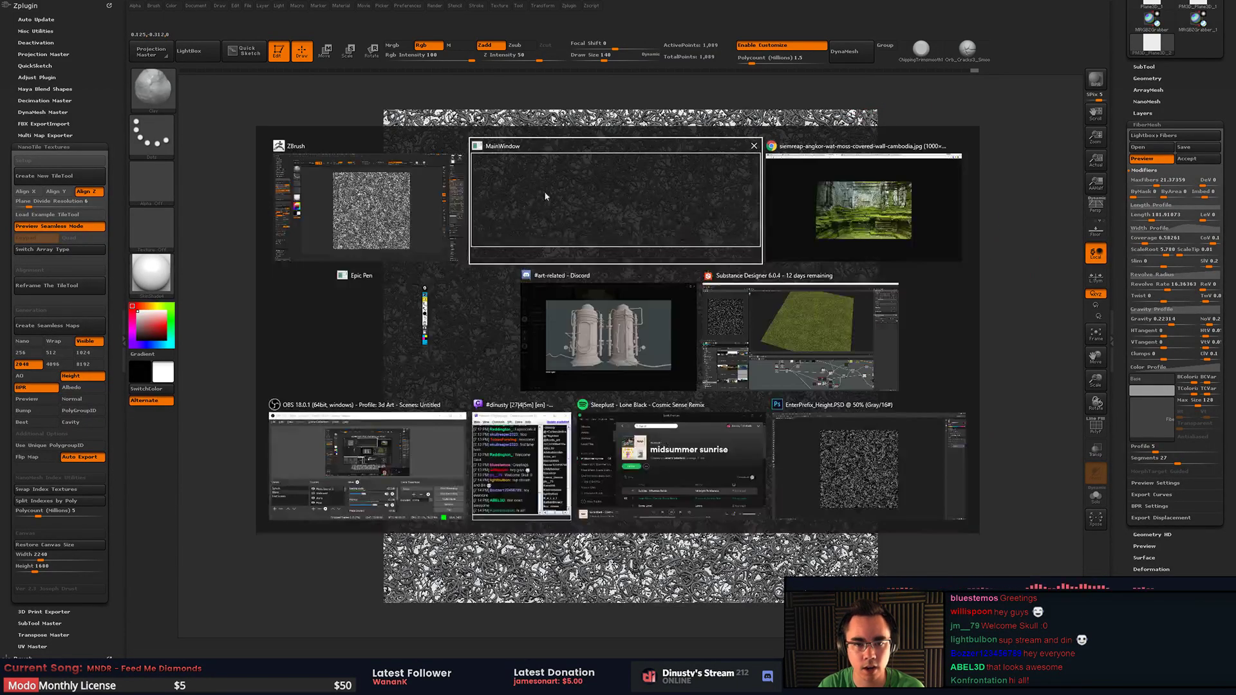
click(837, 471)
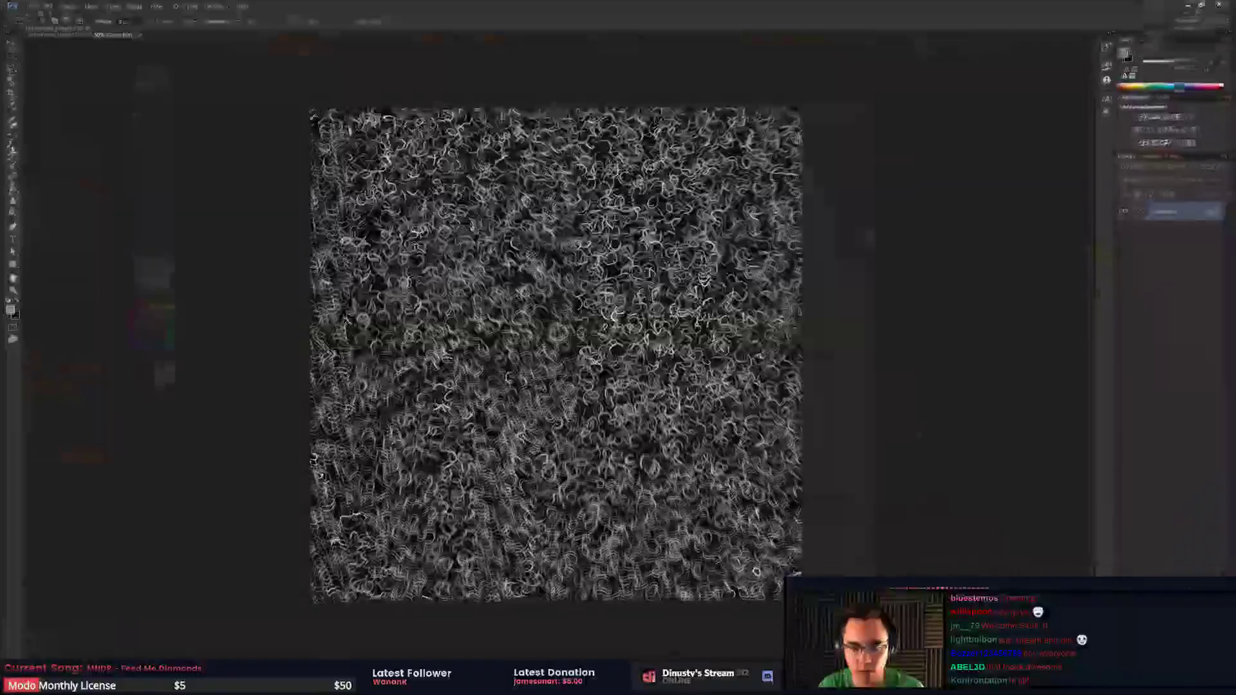
alt+scroll(856, 304, up, 2)
alt+scroll(856, 304, up, 3)
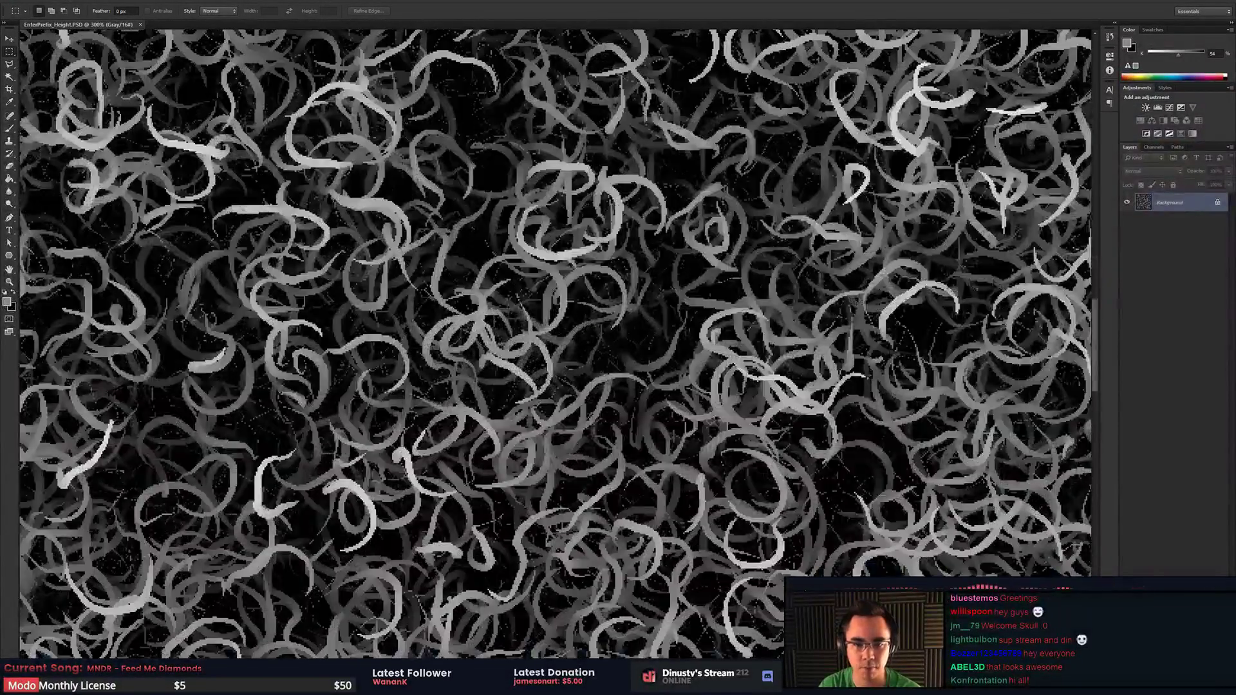
alt+scroll(649, 363, up, 1)
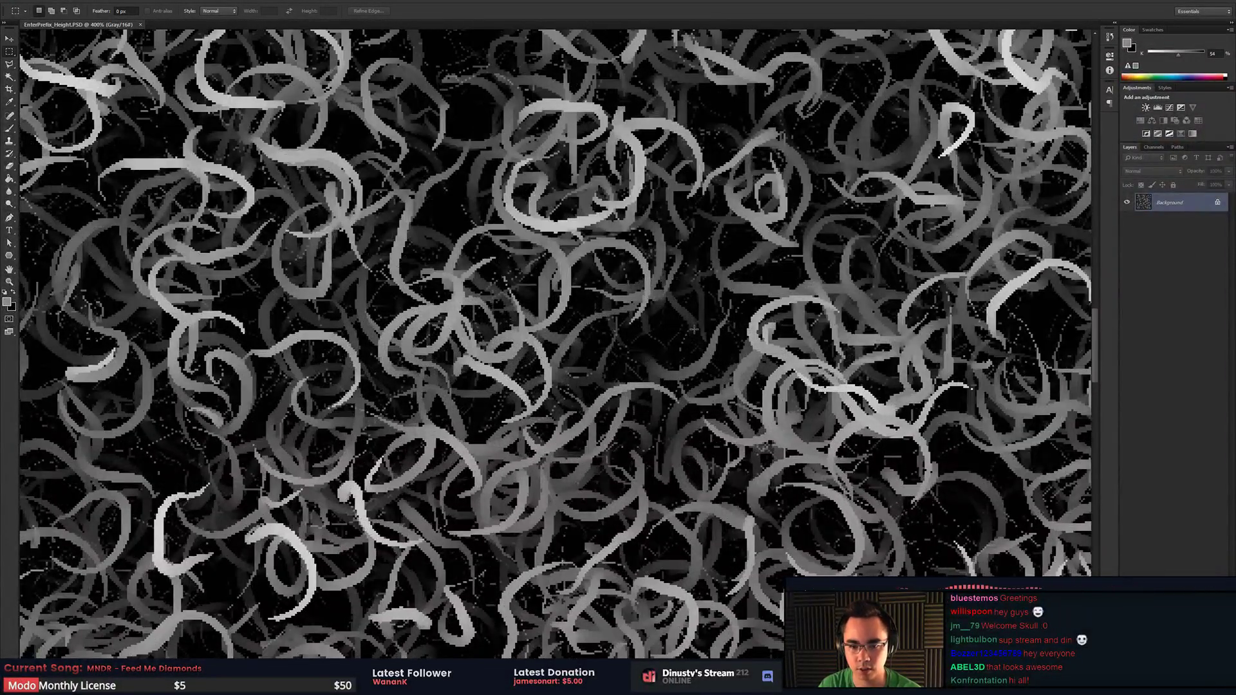
drag(695, 214, 583, 381)
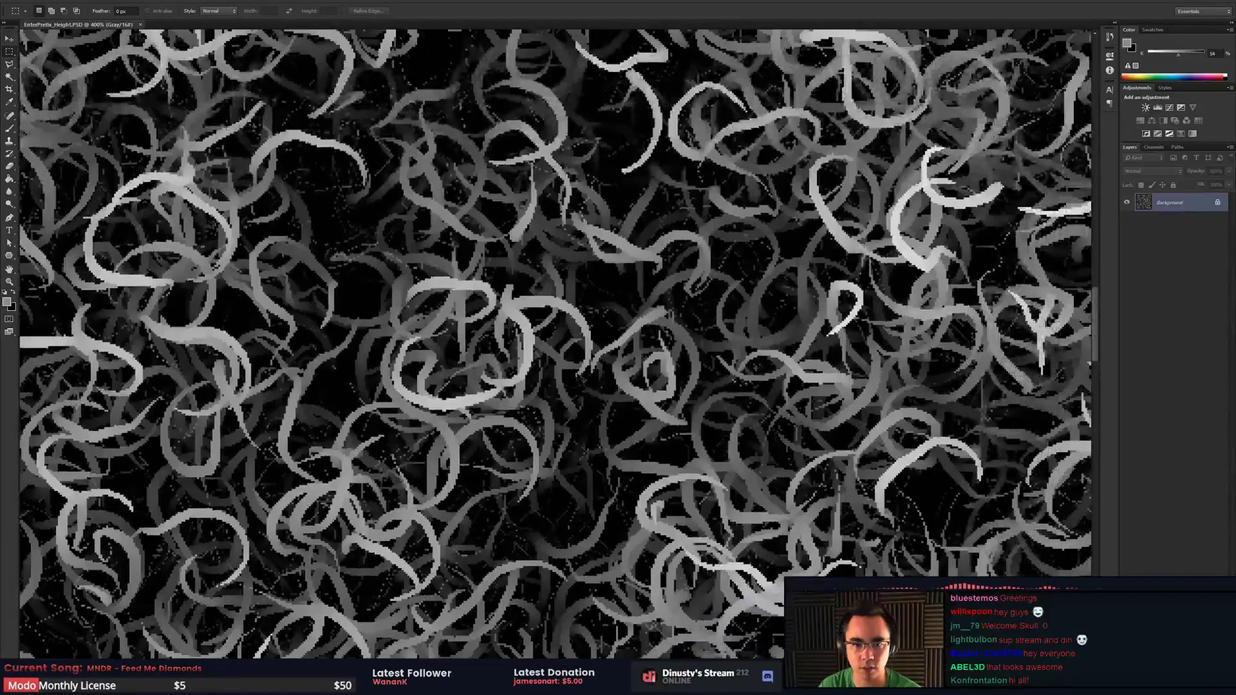
alt+scroll(583, 378, down, 1)
alt+scroll(611, 365, up, 1)
drag(837, 256, 804, 267)
alt+scroll(804, 267, up, 1)
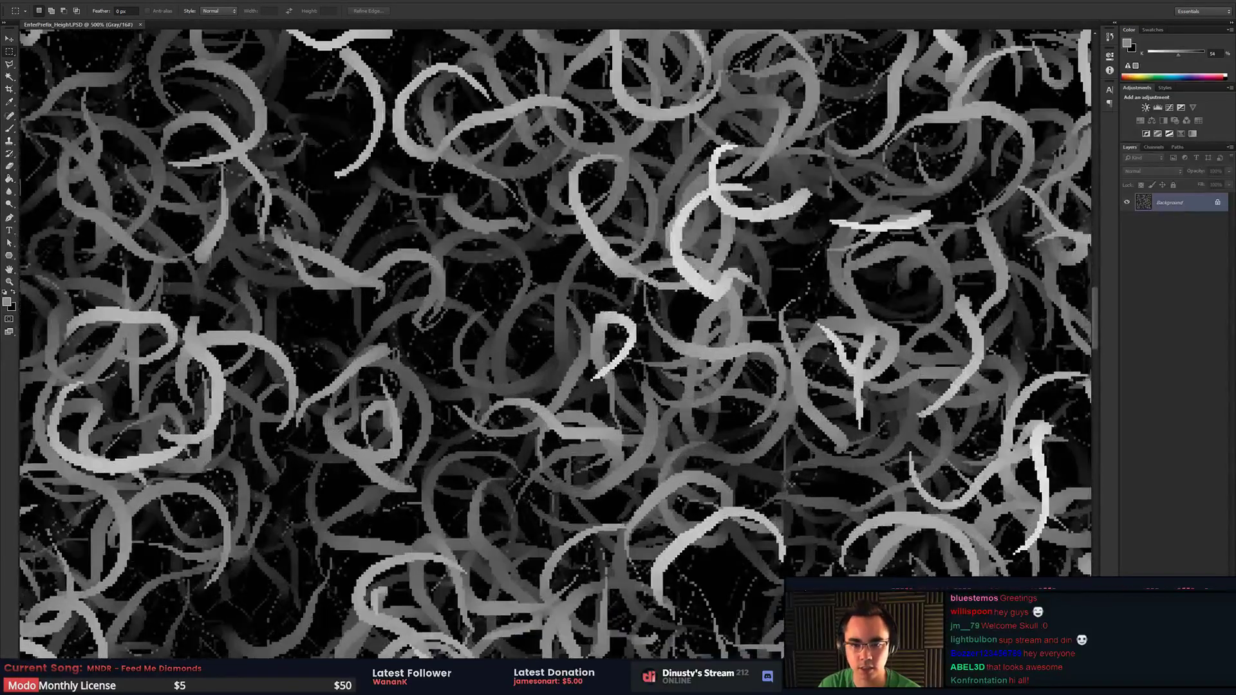
drag(563, 179, 854, 443)
alt+scroll(855, 443, down, 4)
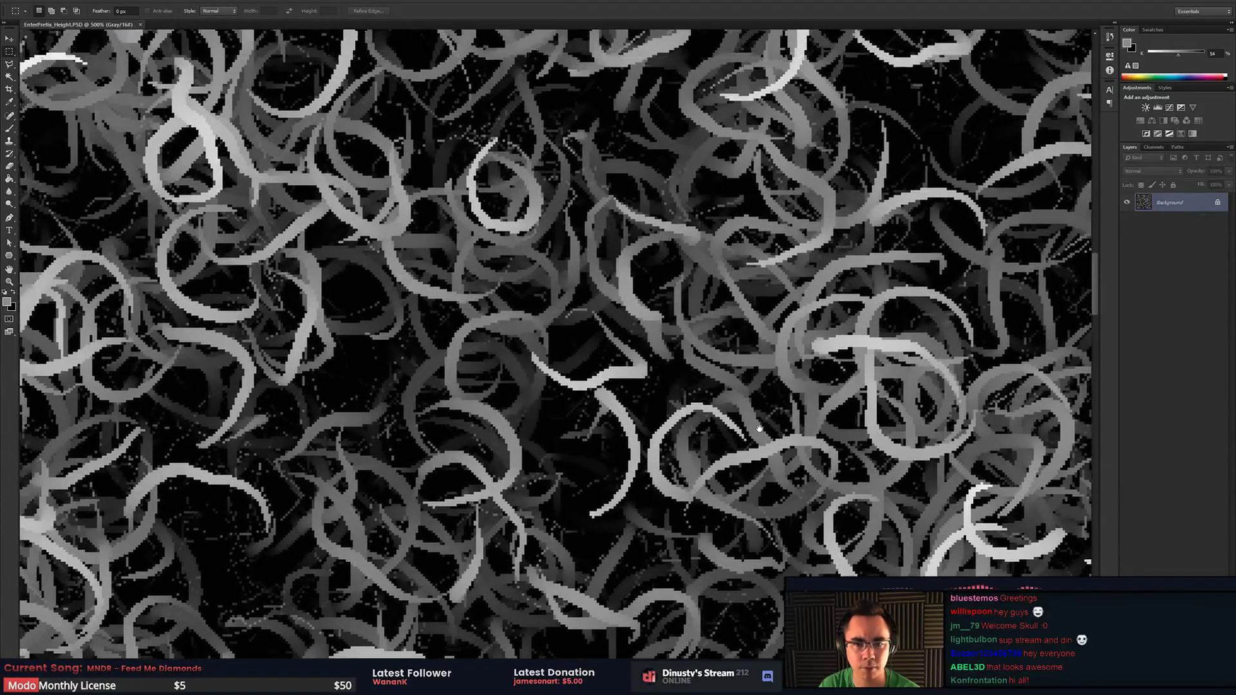
- Switch to Substance Designer with the moss material graph
key(alt+Tab)
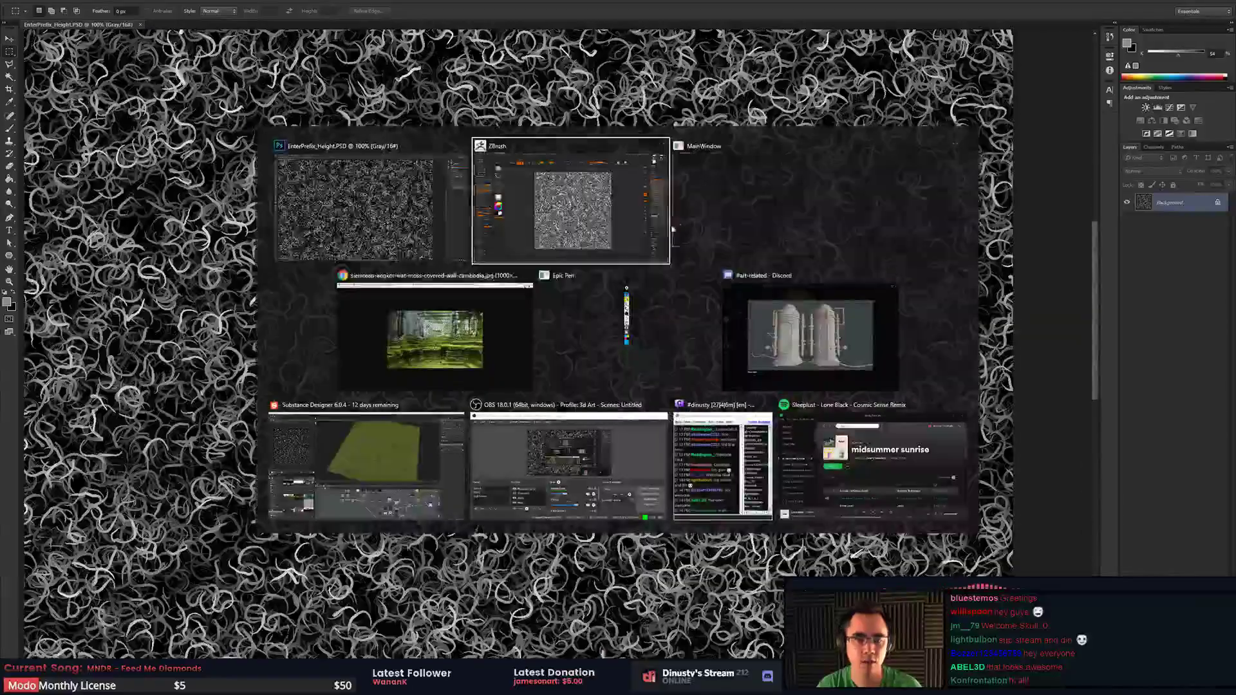
click(430, 444)
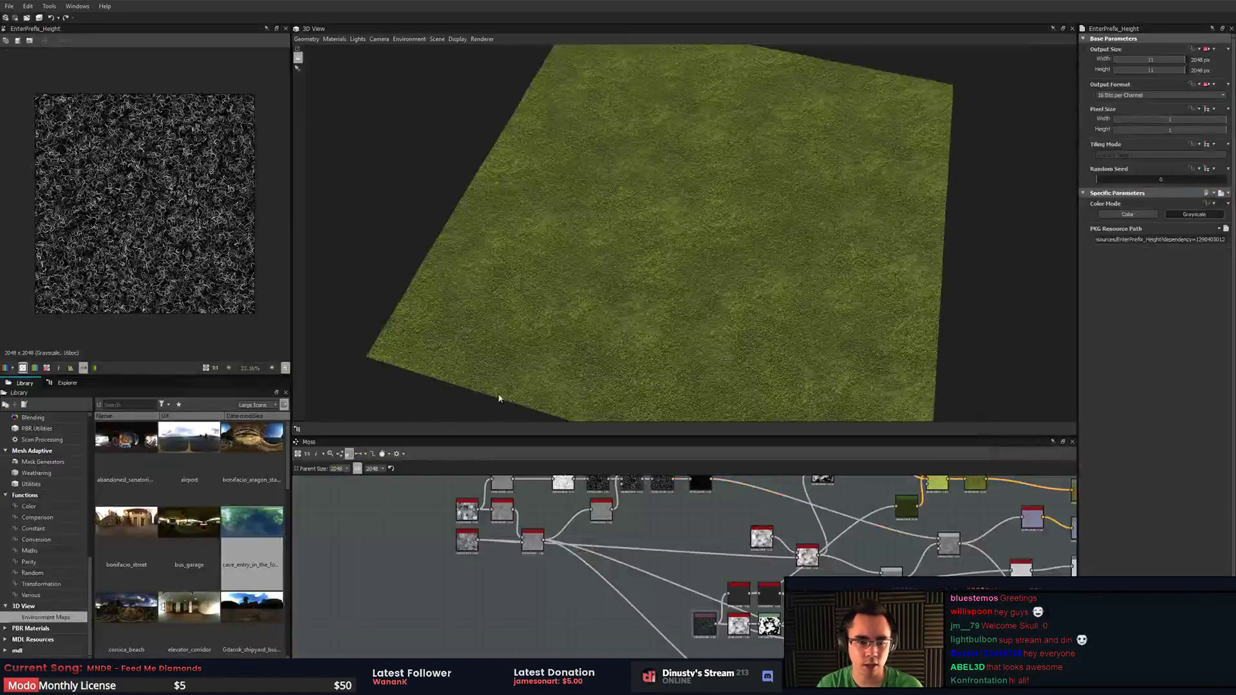
- Preview the Moisture Noise node's output and enlarge the graph area
double_click(487, 512)
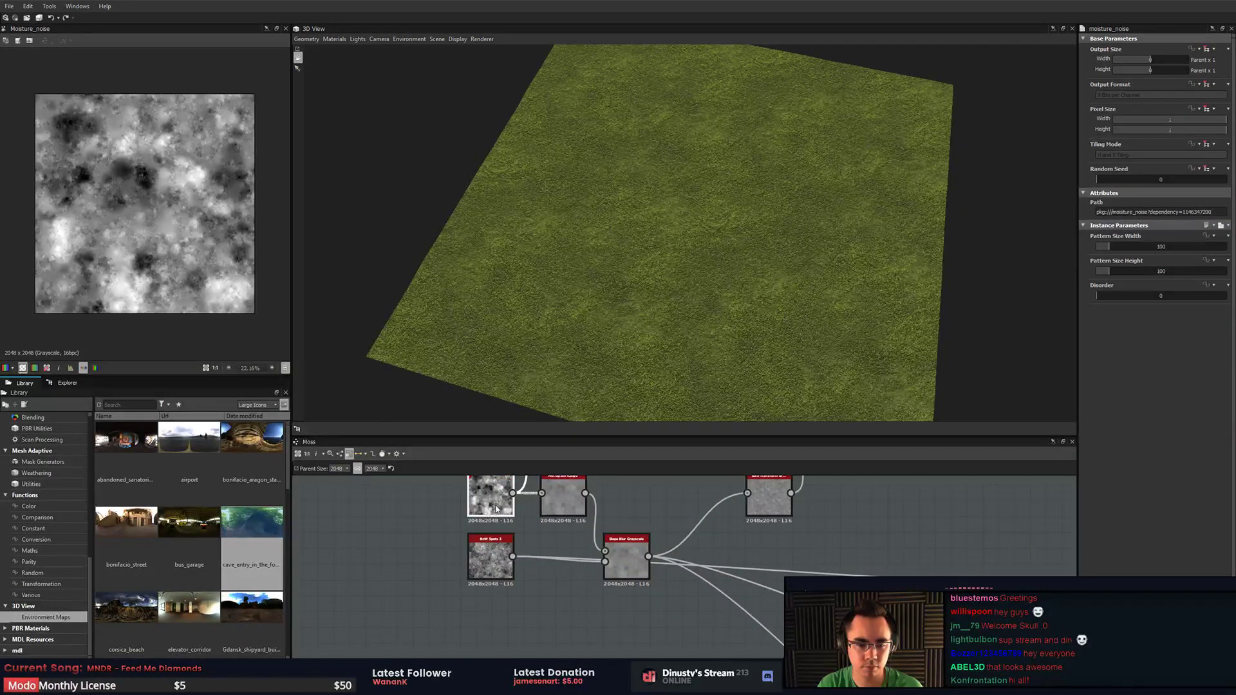
scroll(581, 494, up, 3)
middle_drag(608, 513, 625, 598)
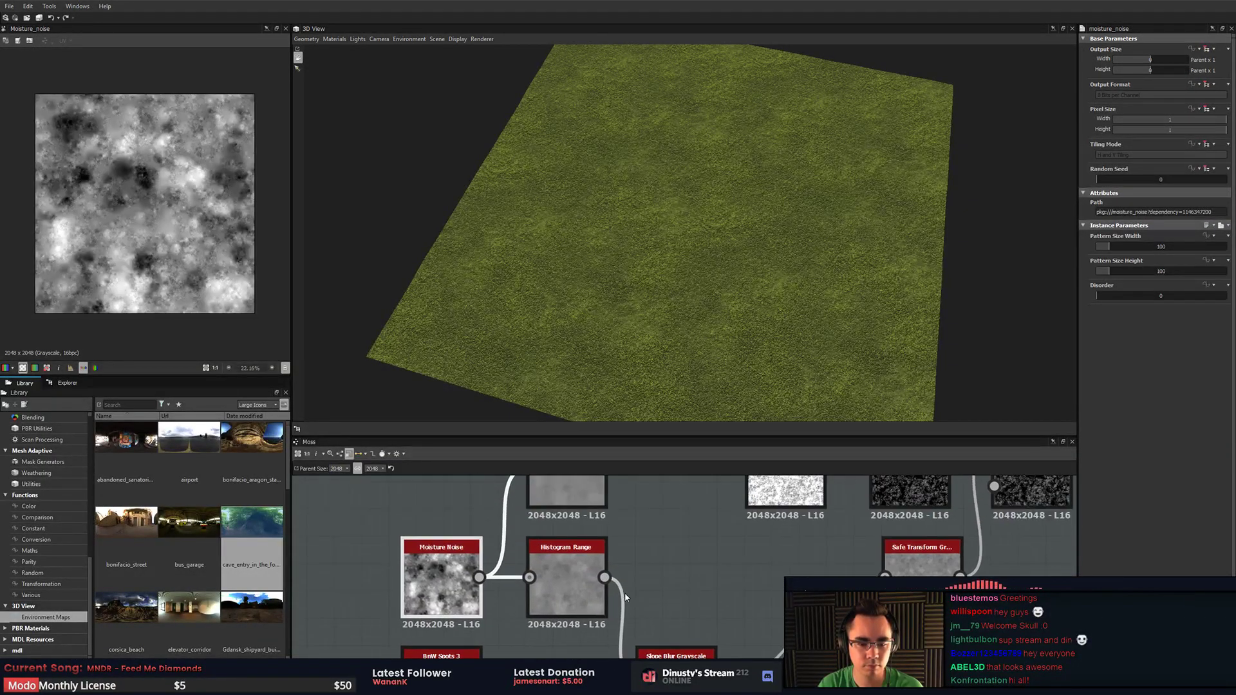
drag(653, 437, 666, 288)
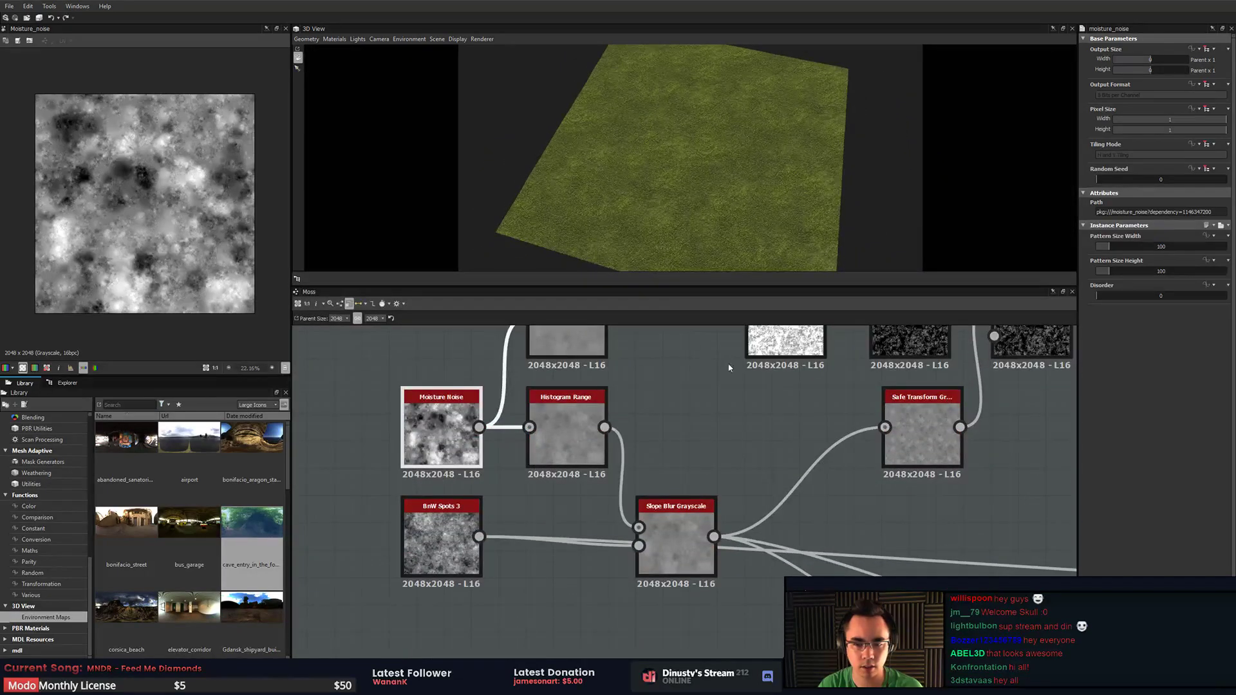
- Connect the Uniform Color node to the Base Color output in place of the HSL node
middle_drag(731, 367, 667, 450)
scroll(669, 449, down, 2)
middle_drag(1049, 426, 376, 474)
scroll(435, 446, down, 4)
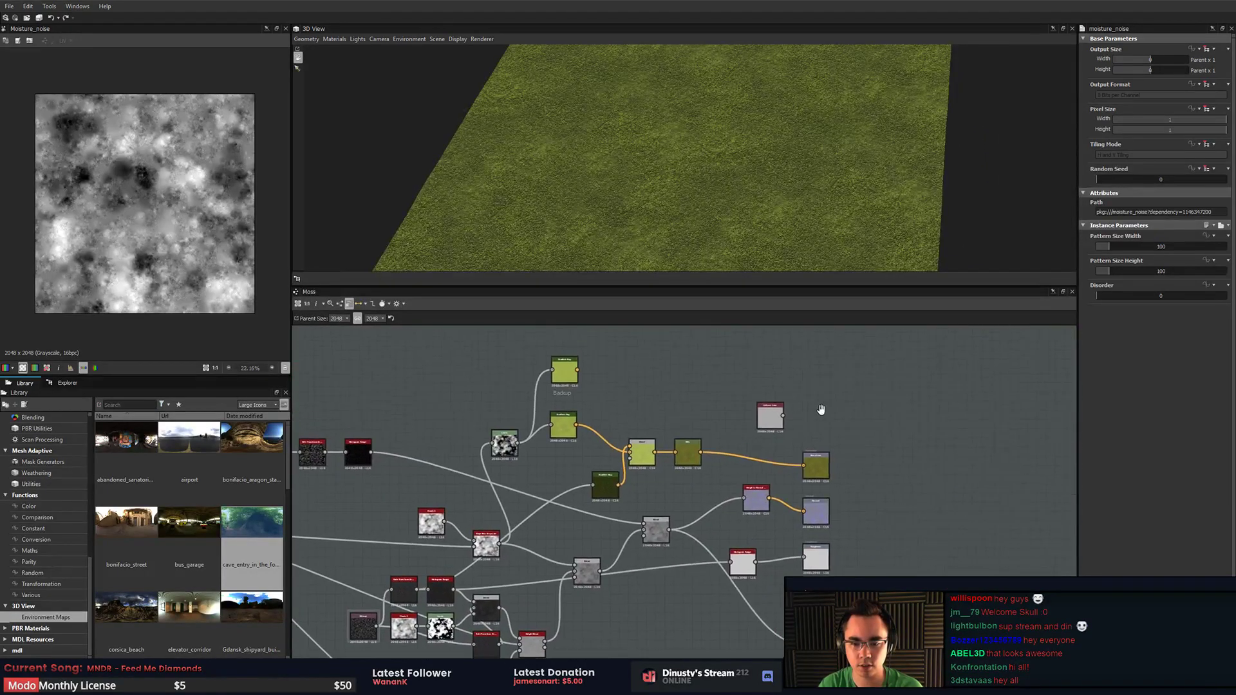
scroll(822, 416, up, 4)
middle_drag(809, 513, 808, 486)
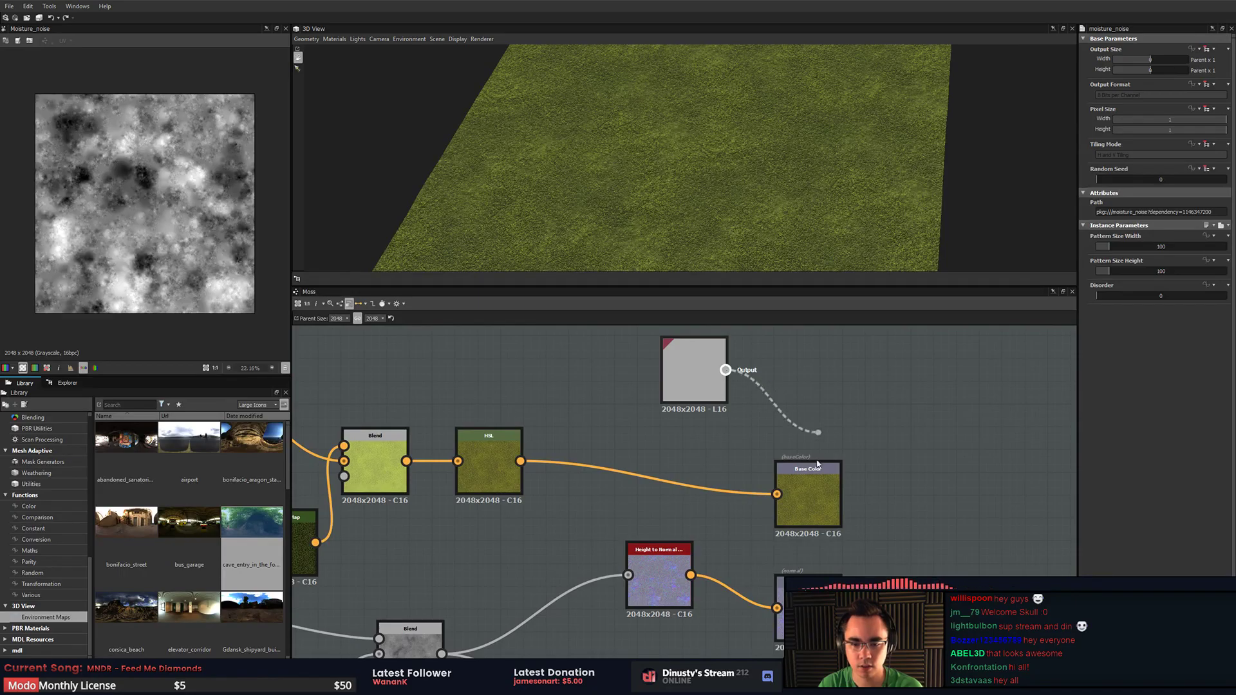
drag(818, 464, 778, 494)
click(861, 408)
- Enlarge the 3D view and examine the relief of the uniformly coloured moss plane up close and from different angles
drag(757, 157, 772, 181)
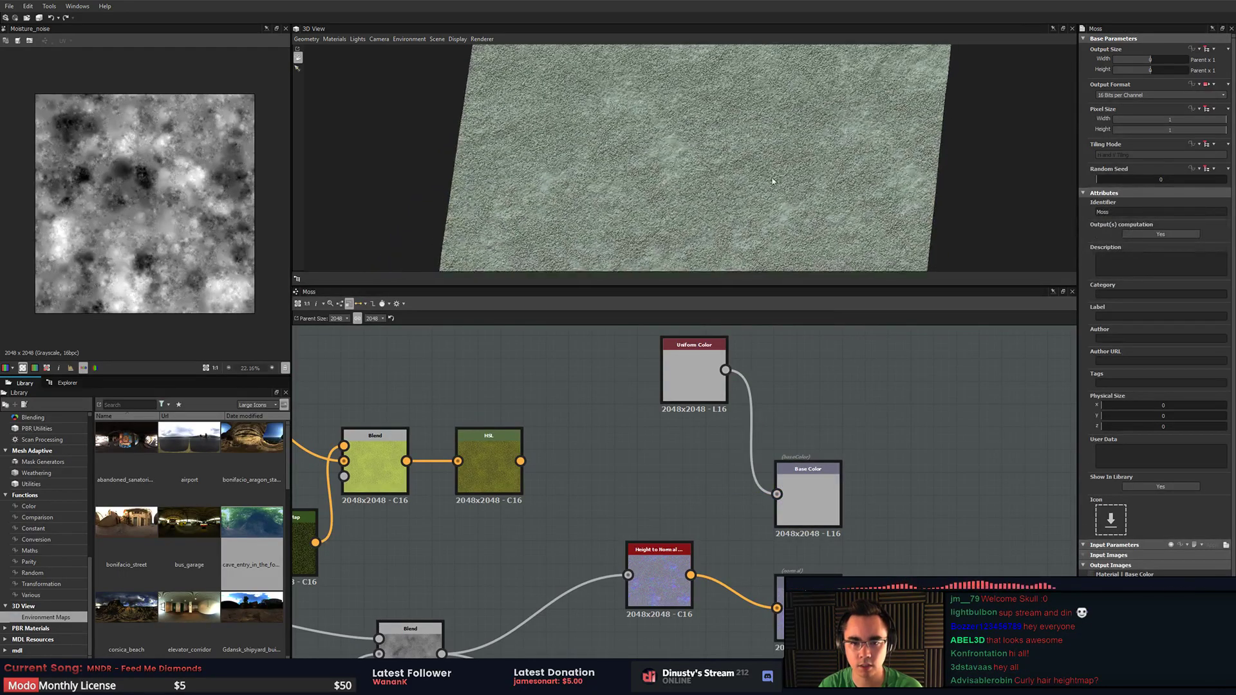
scroll(772, 181, up, 5)
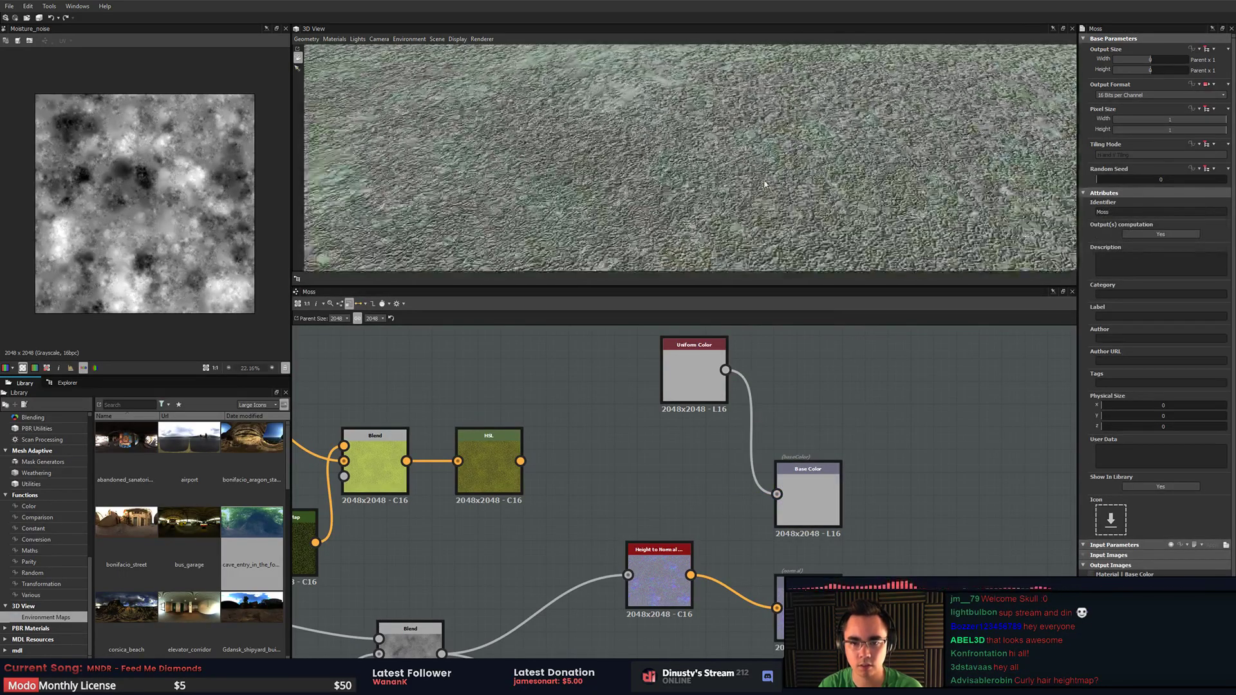
drag(766, 283, 766, 381)
mouse_move(747, 258)
mouse_down()
mouse_move(740, 225)
mouse_move(723, 363)
mouse_move(750, 241)
mouse_up()
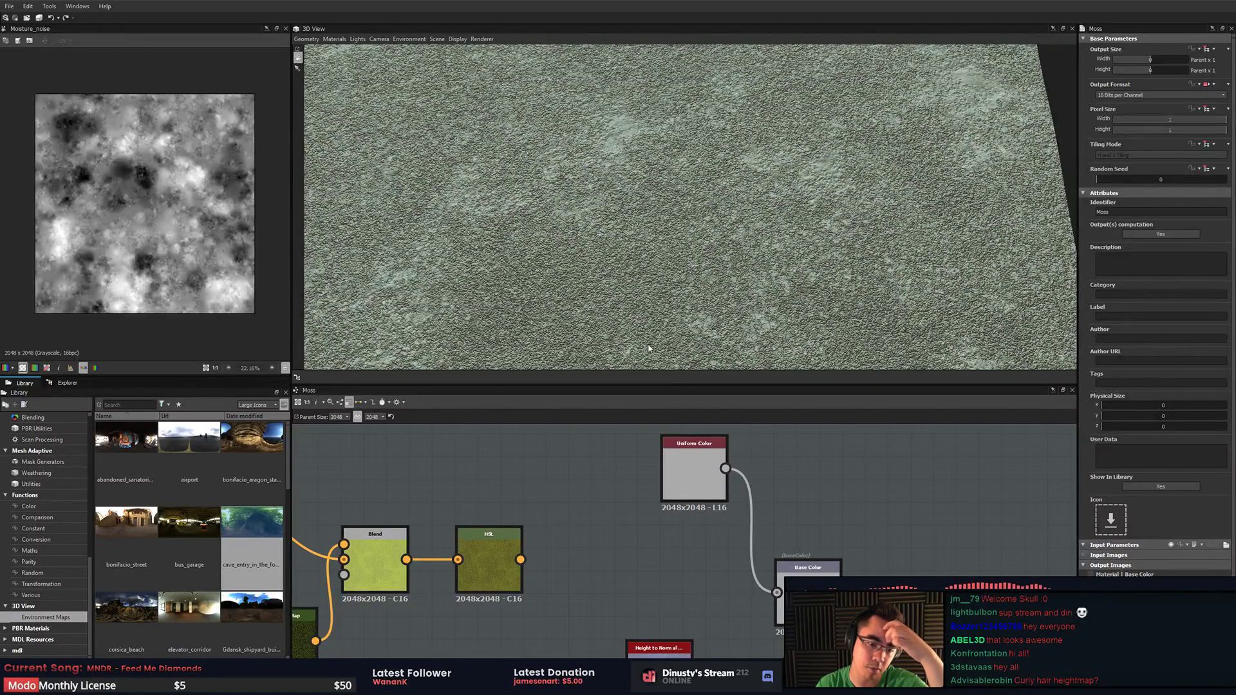
middle_drag(595, 544, 804, 451)
scroll(789, 496, down, 5)
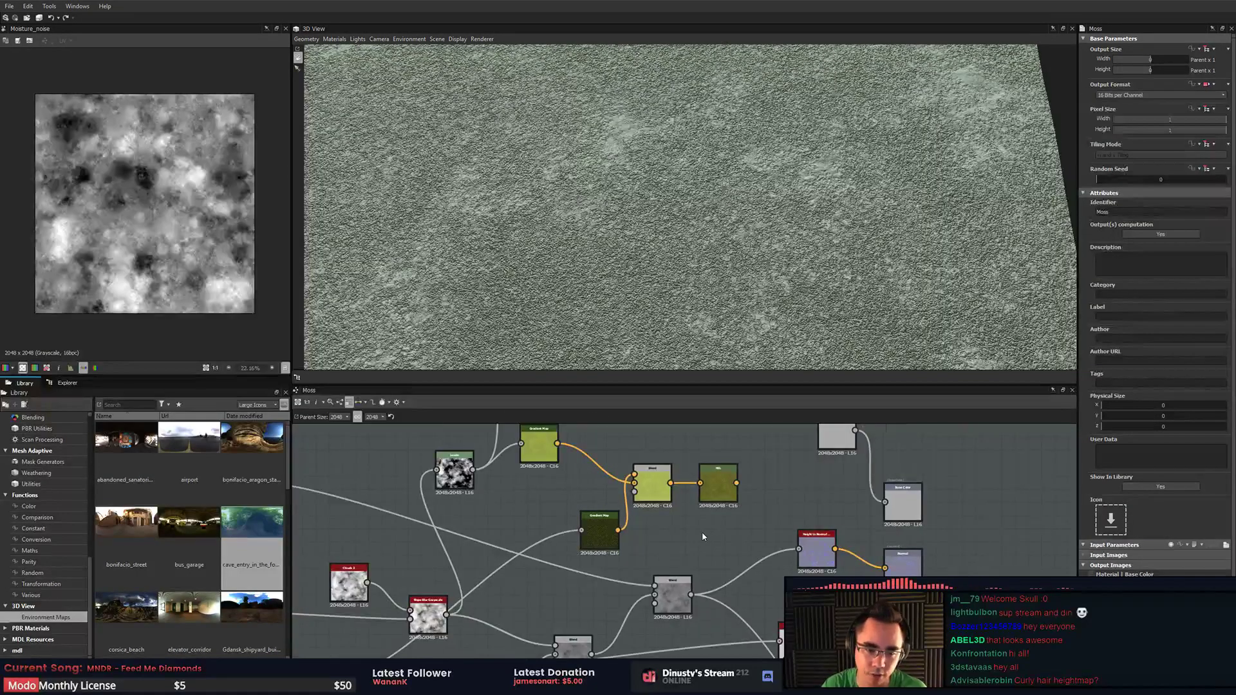
middle_drag(722, 526, 783, 541)
middle_drag(753, 585, 814, 583)
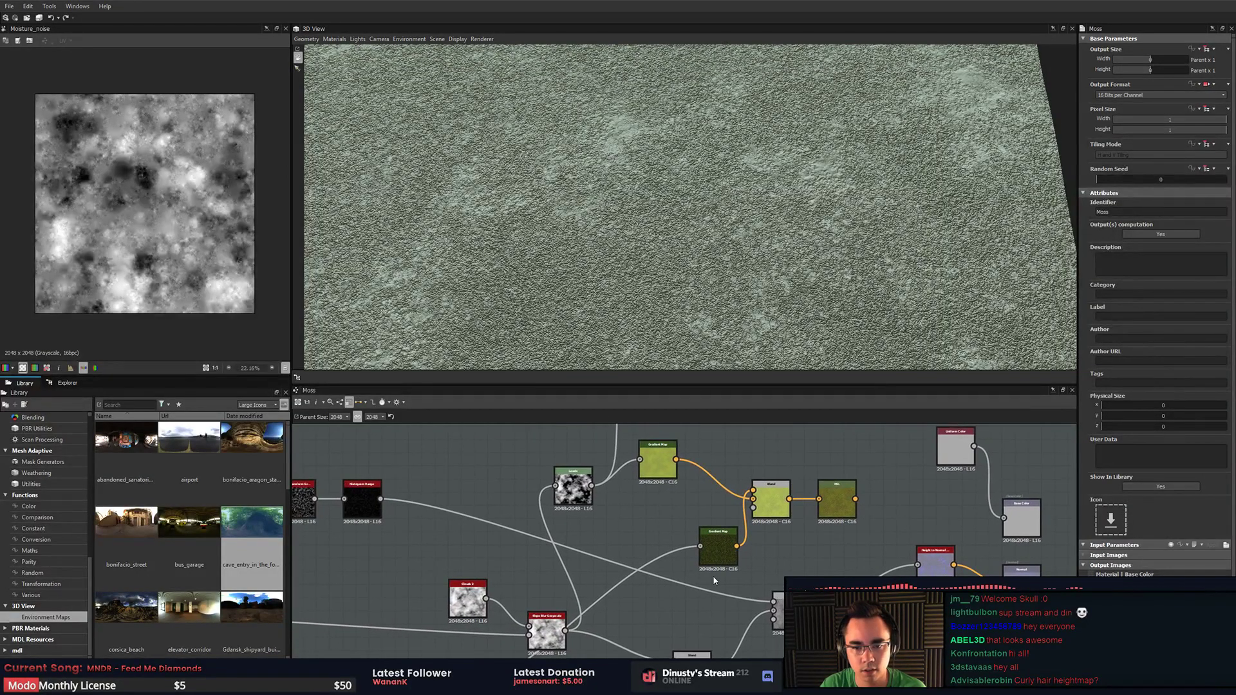
key(alt+Tab)
key(Escape)
- Preview the Moisture Noise, both connected Histogram Range nodes and BnW Spots 3 at the start of the graph
middle_drag(447, 563, 756, 574)
scroll(756, 574, up, 2)
middle_drag(331, 555, 756, 529)
click(478, 537)
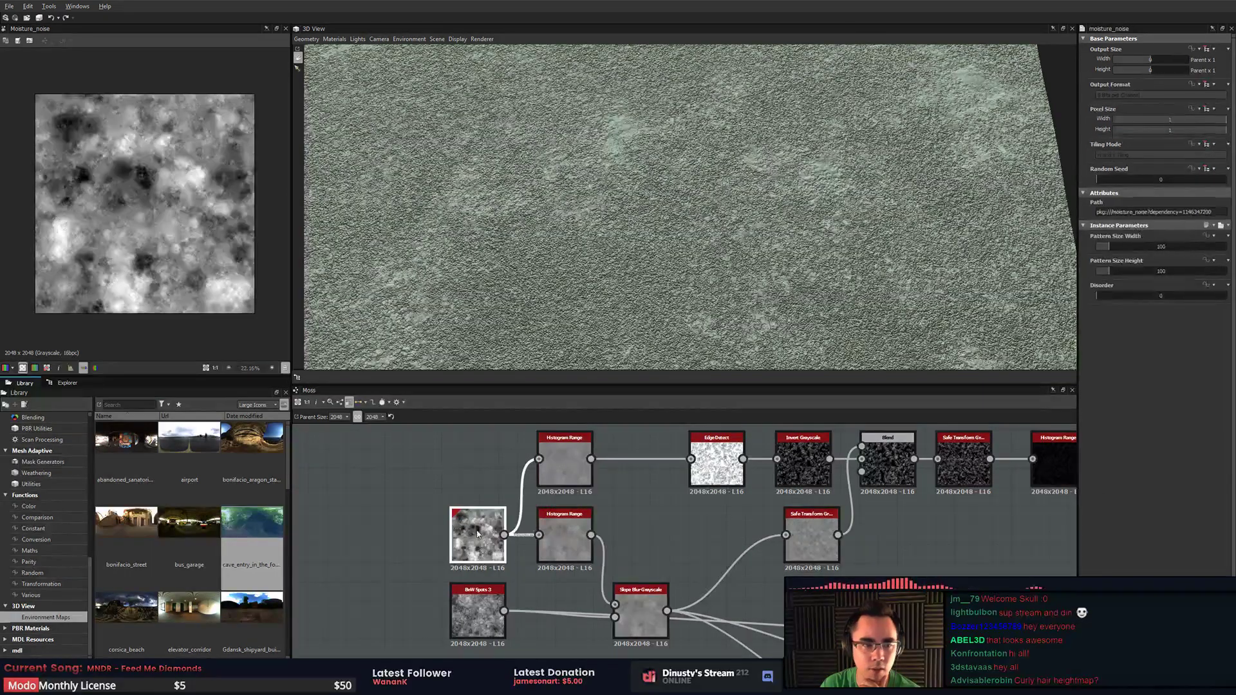
scroll(137, 201, up, 2)
click(564, 539)
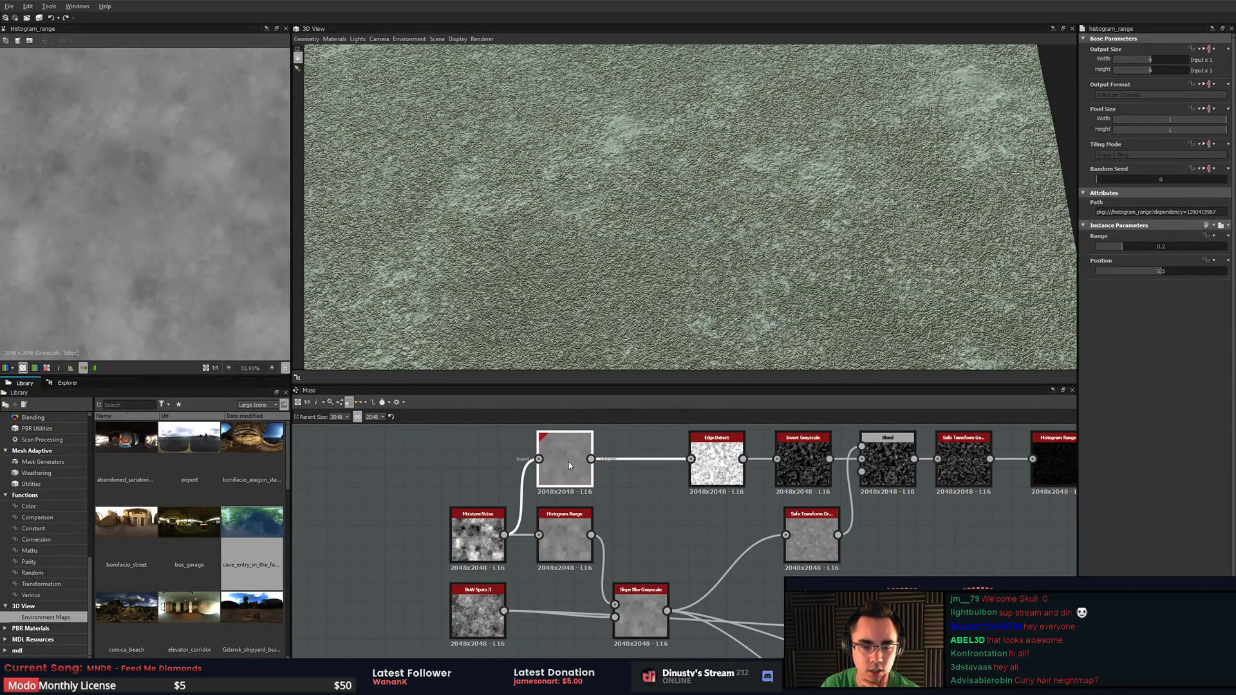
middle_drag(698, 540, 651, 476)
click(425, 529)
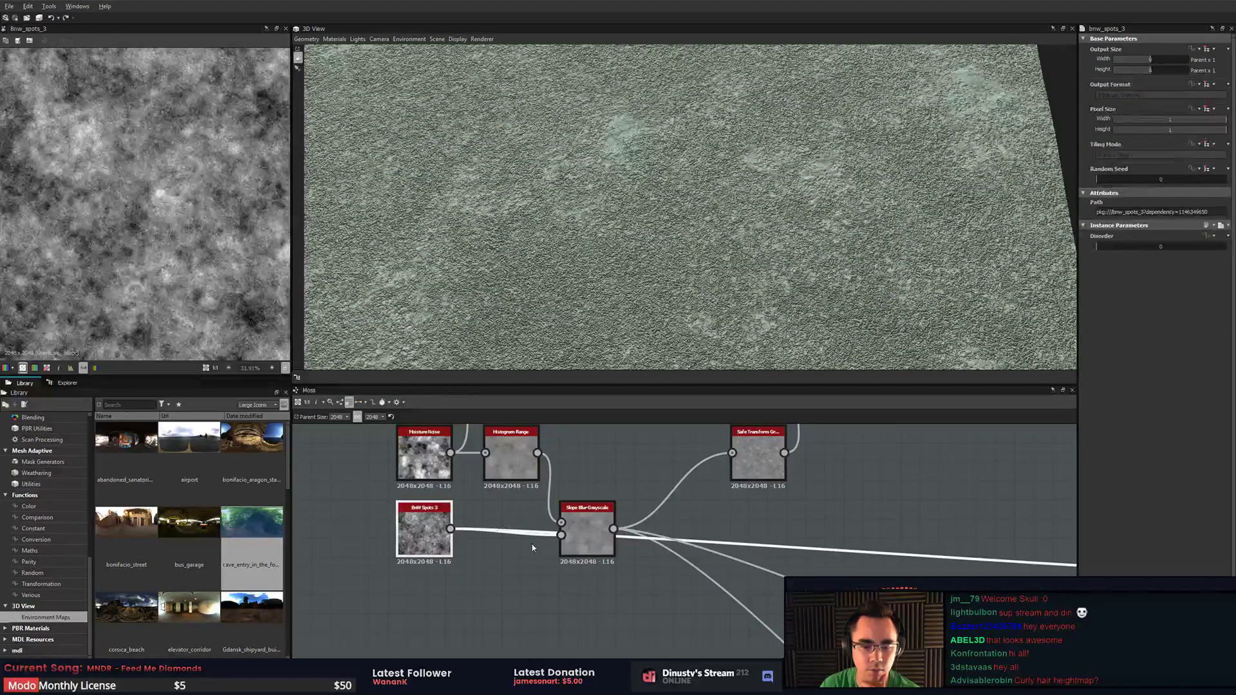
scroll(203, 262, down, 3)
scroll(386, 529, up, 4)
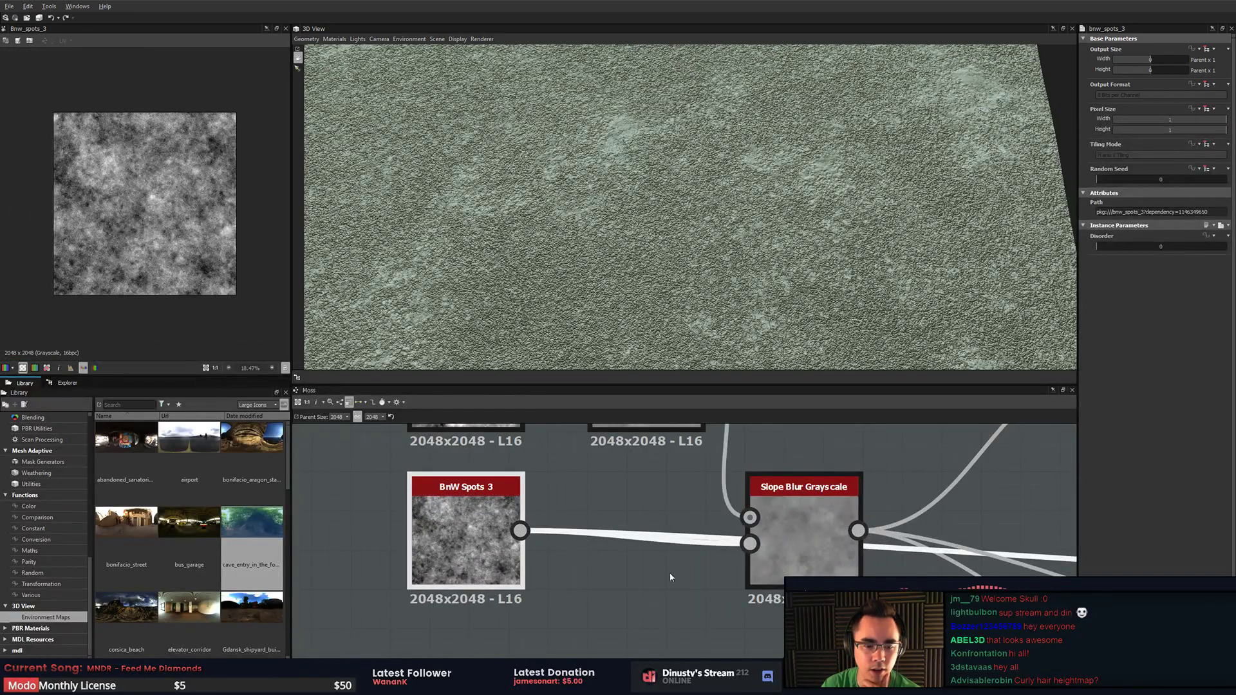
- Preview the Edge Detect node and the Histogram Range that feeds it
middle_drag(626, 517, 431, 594)
scroll(431, 594, down, 2)
middle_drag(719, 515, 547, 584)
middle_drag(589, 512, 562, 561)
double_click(474, 519)
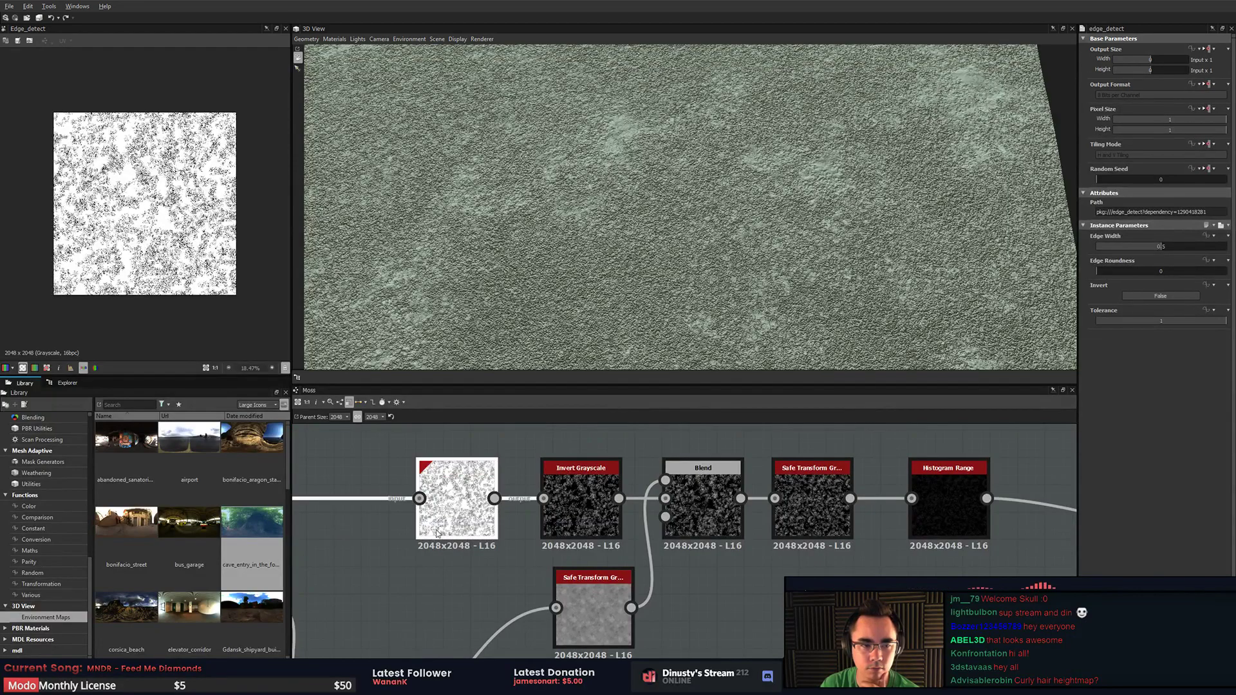
middle_drag(407, 536, 605, 524)
double_click(437, 513)
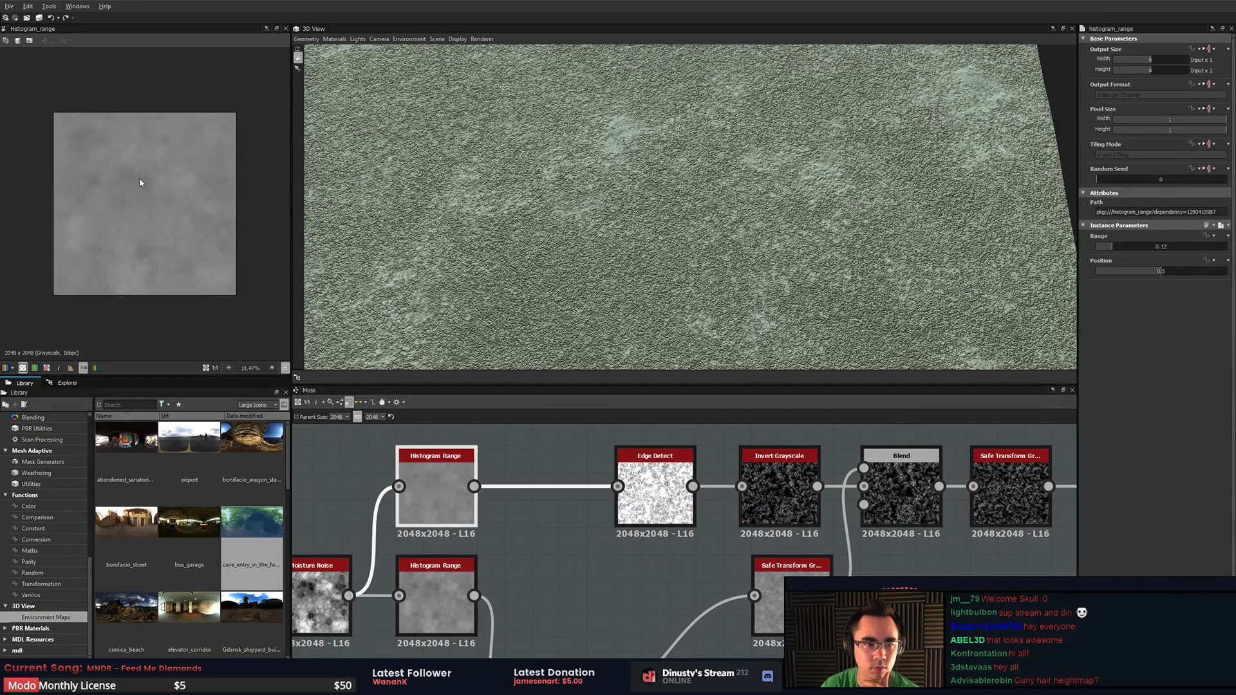
scroll(140, 182, up, 3)
scroll(197, 225, down, 1)
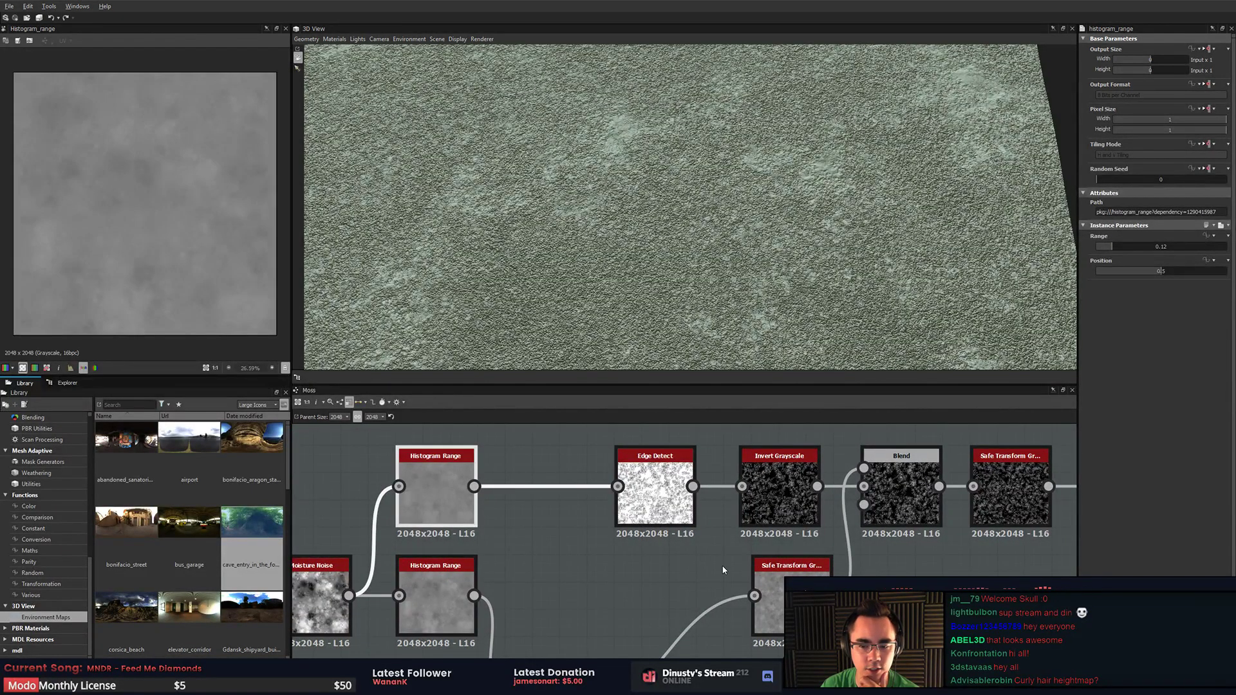
- Examine the Edge Detect output in close-up
double_click(655, 492)
scroll(228, 233, up, 9)
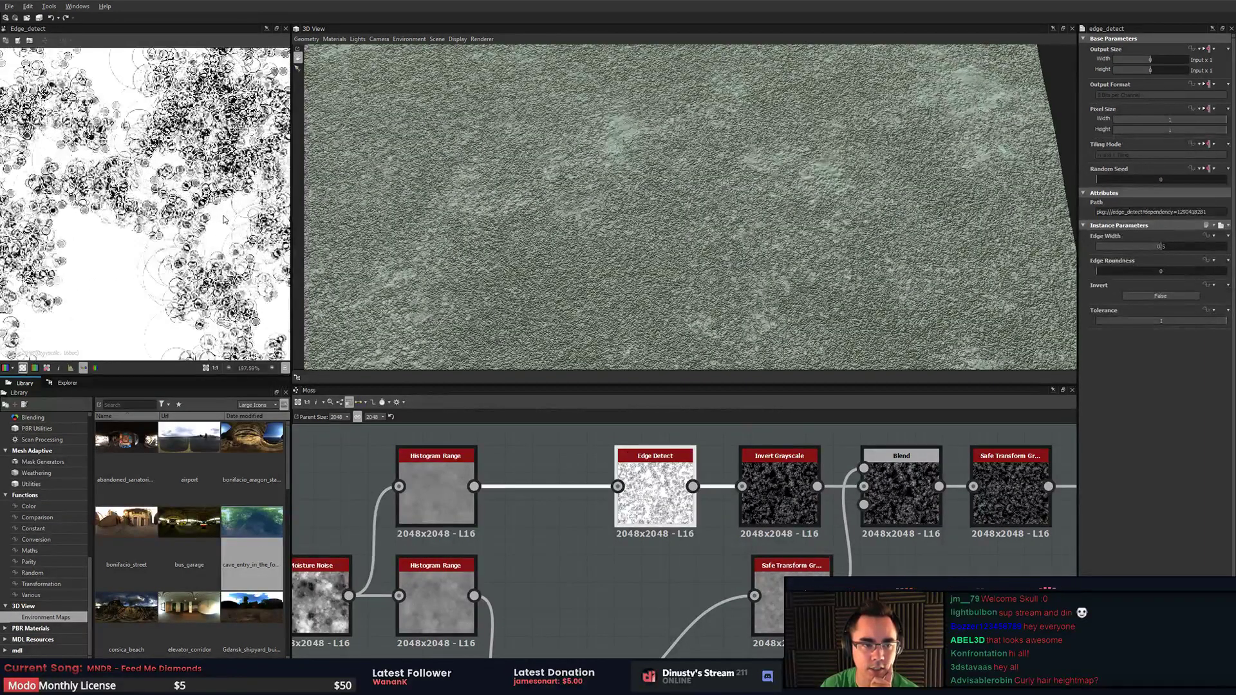
scroll(232, 260, down, 1)
- Preview the Invert Grayscale node, the Add Sub Blend after it and the Safe Transform Grayscale feeding that Blend
middle_drag(776, 579, 611, 584)
double_click(612, 486)
scroll(236, 251, up, 2)
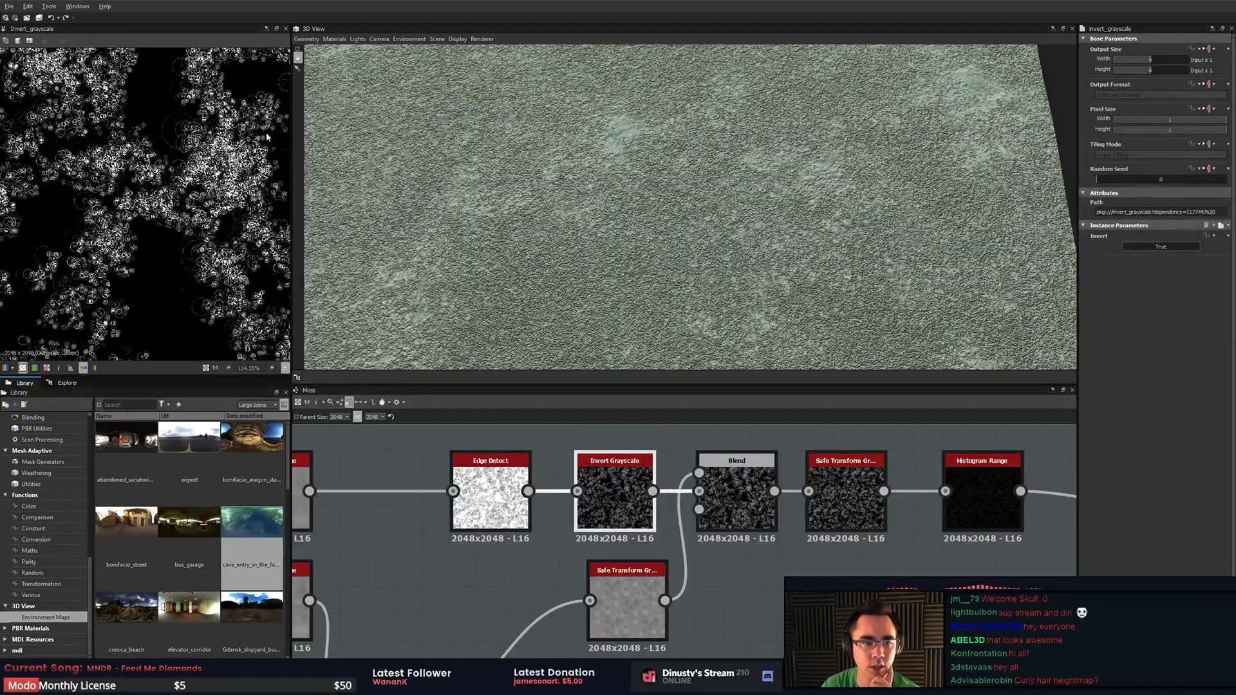
double_click(721, 499)
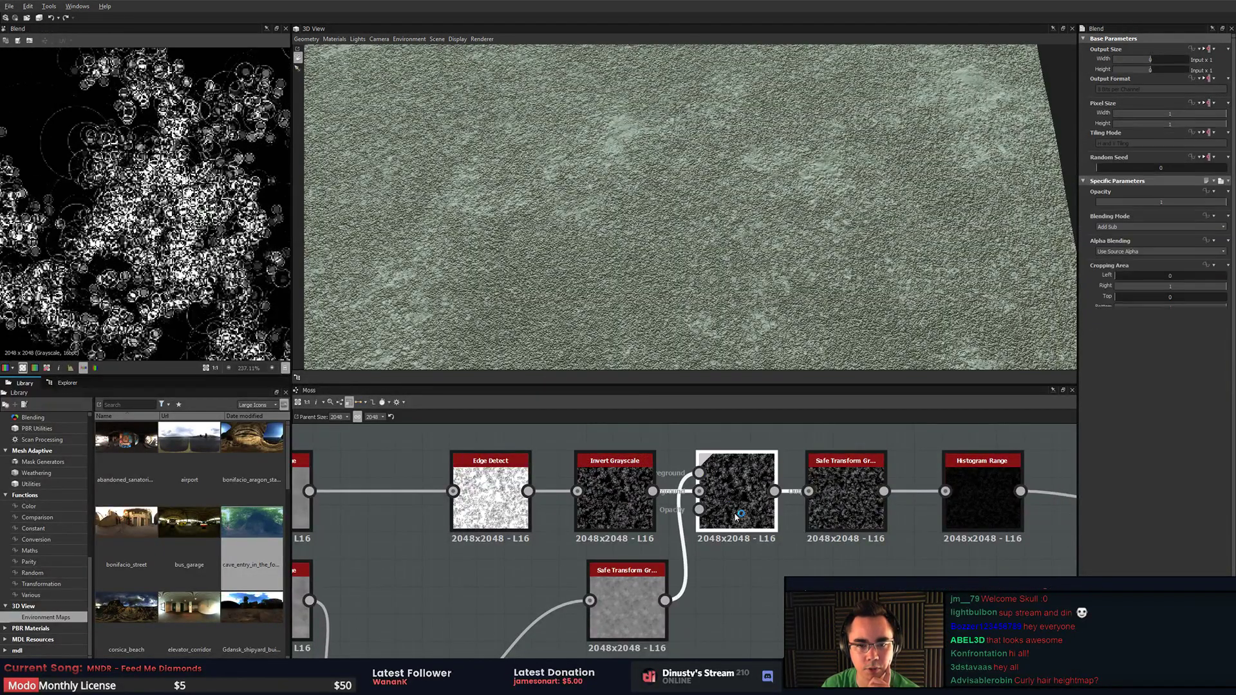
double_click(617, 602)
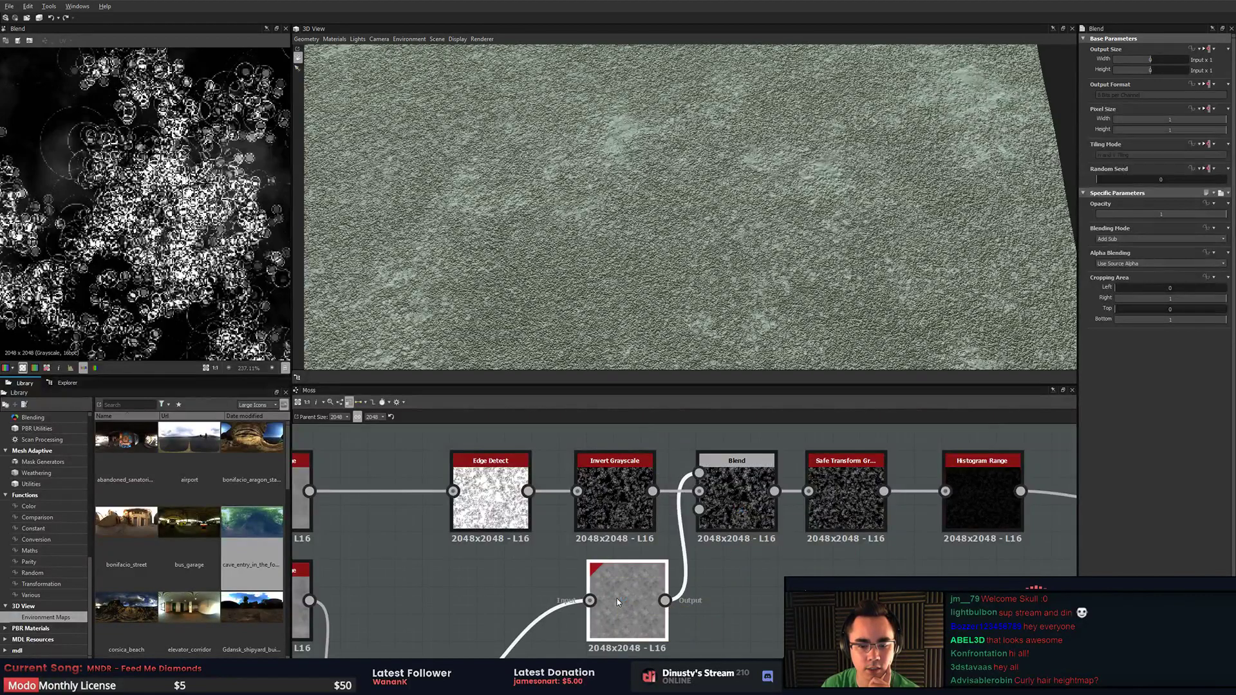
- Preview the Safe Transform Grayscale node that follows the Add Sub Blend and examine its pattern at different magnifications
double_click(846, 498)
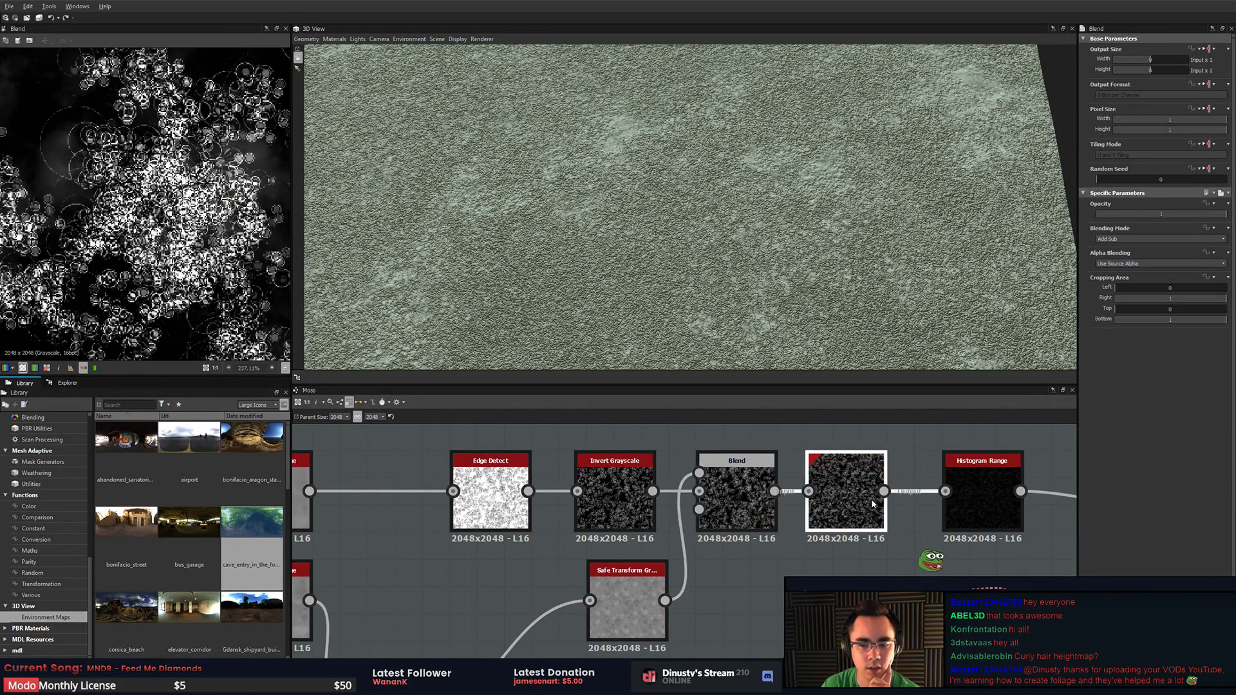
scroll(236, 276, down, 8)
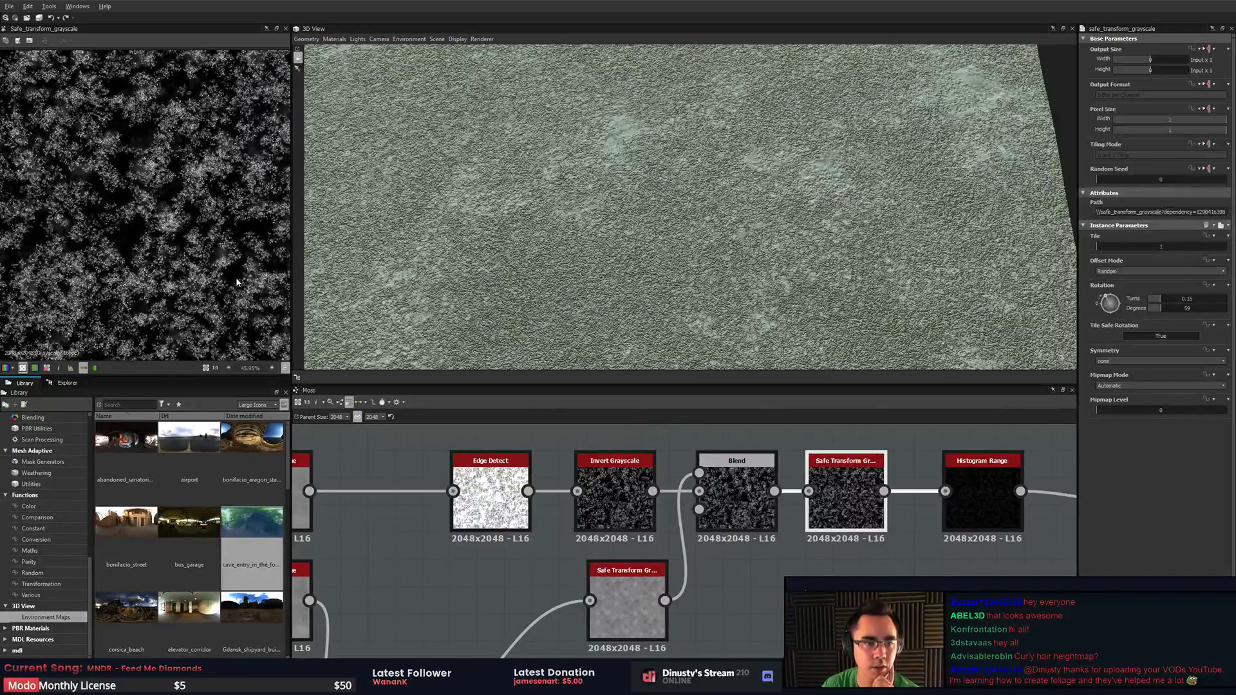
scroll(195, 208, up, 6)
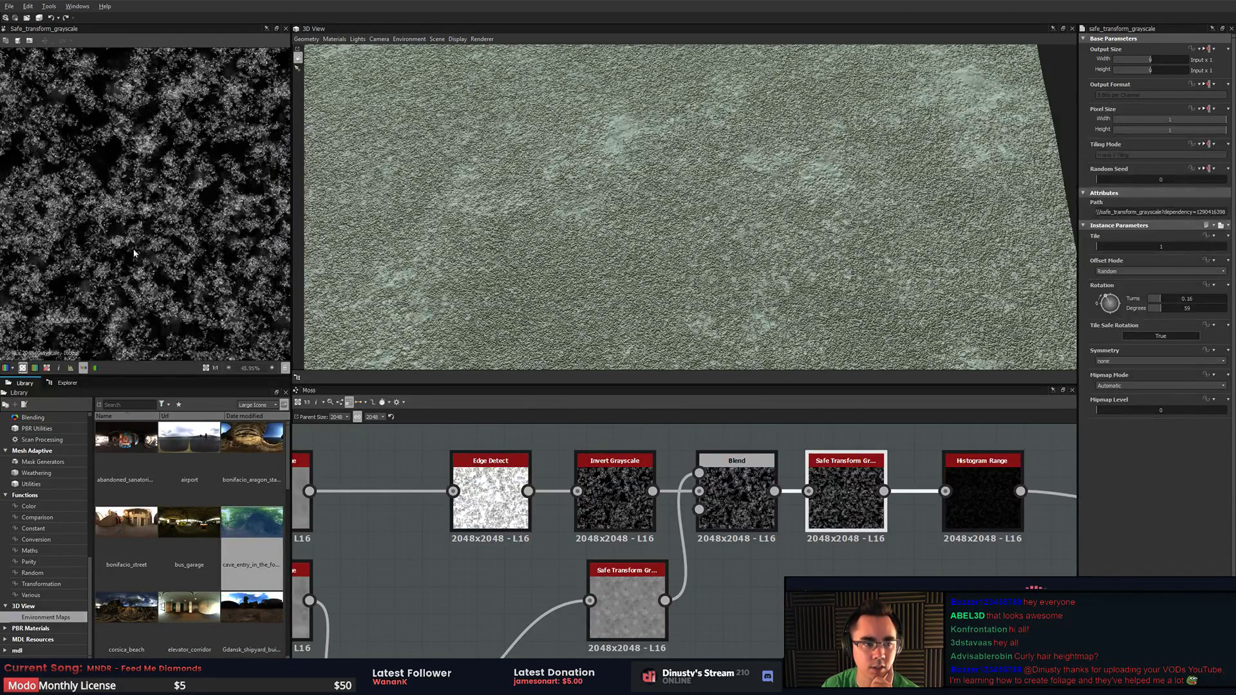
middle_drag(144, 236, 138, 216)
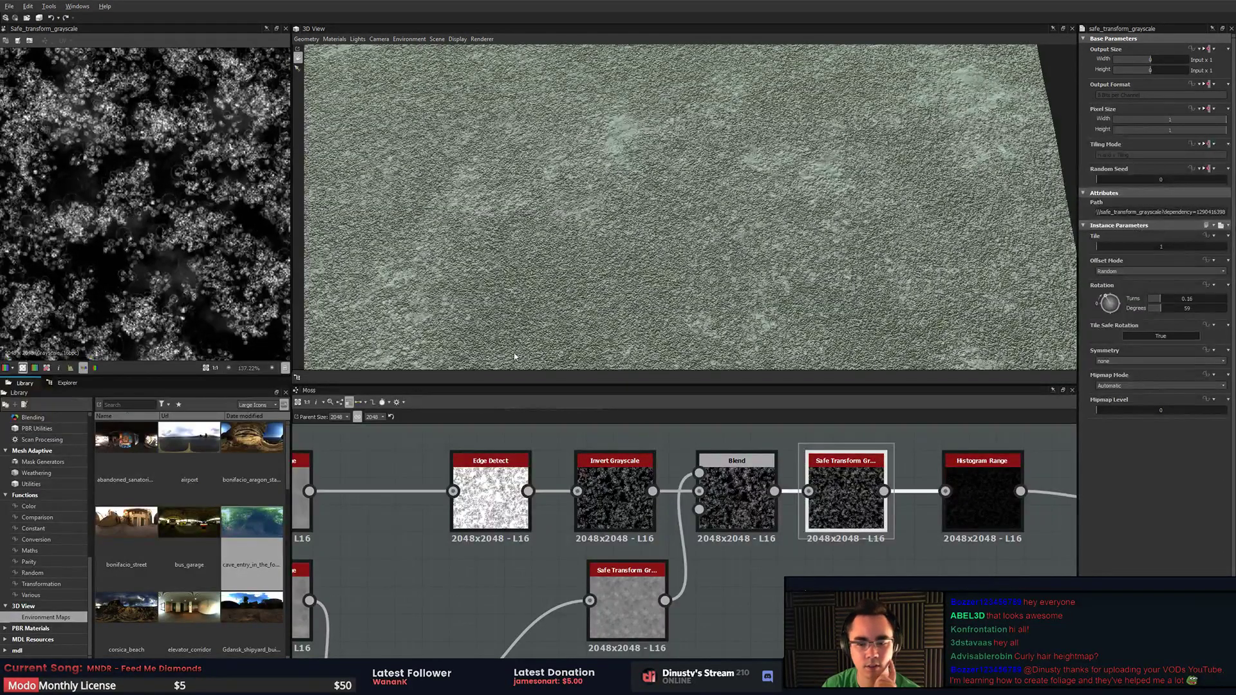
- Move the Histogram Range at the end of the edge-detection chain slightly further from the Safe Transform Grayscale node
middle_drag(911, 525, 716, 482)
scroll(748, 499, down, 1)
drag(791, 464, 816, 465)
middle_drag(816, 494, 765, 505)
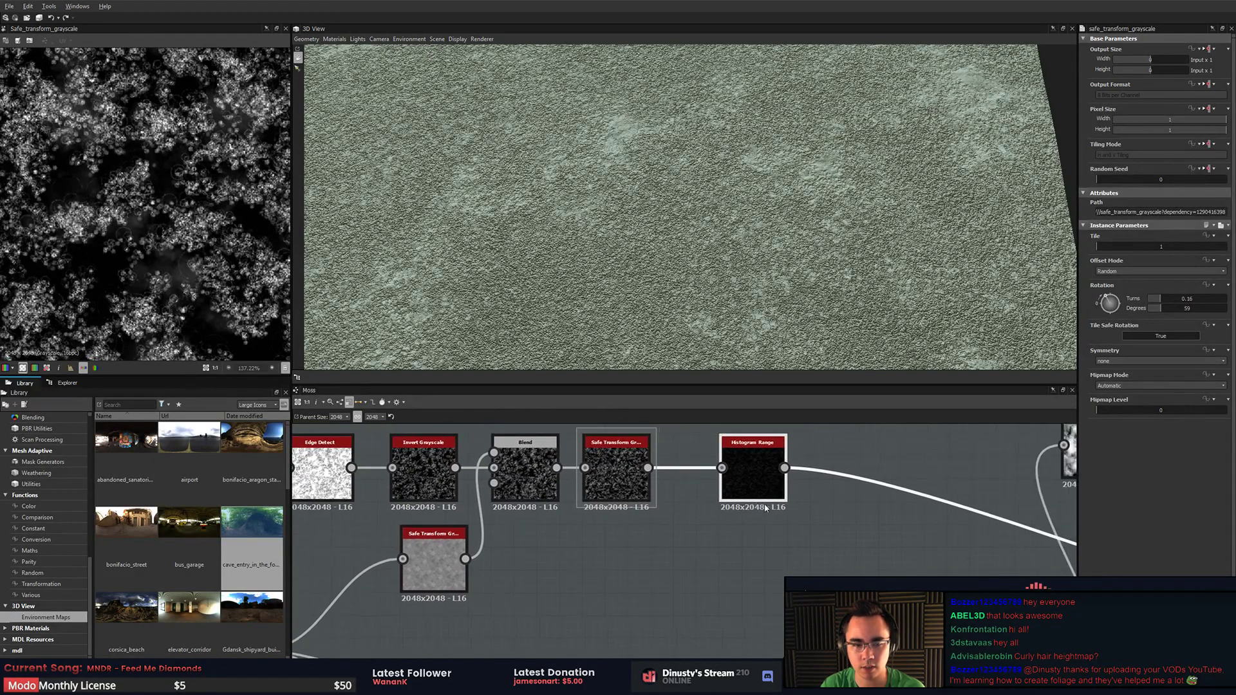
- Compare the whole rotated edge pattern with a close-up of its clusters in the 2D preview
scroll(198, 219, down, 5)
scroll(199, 219, down, 3)
middle_drag(143, 152, 168, 191)
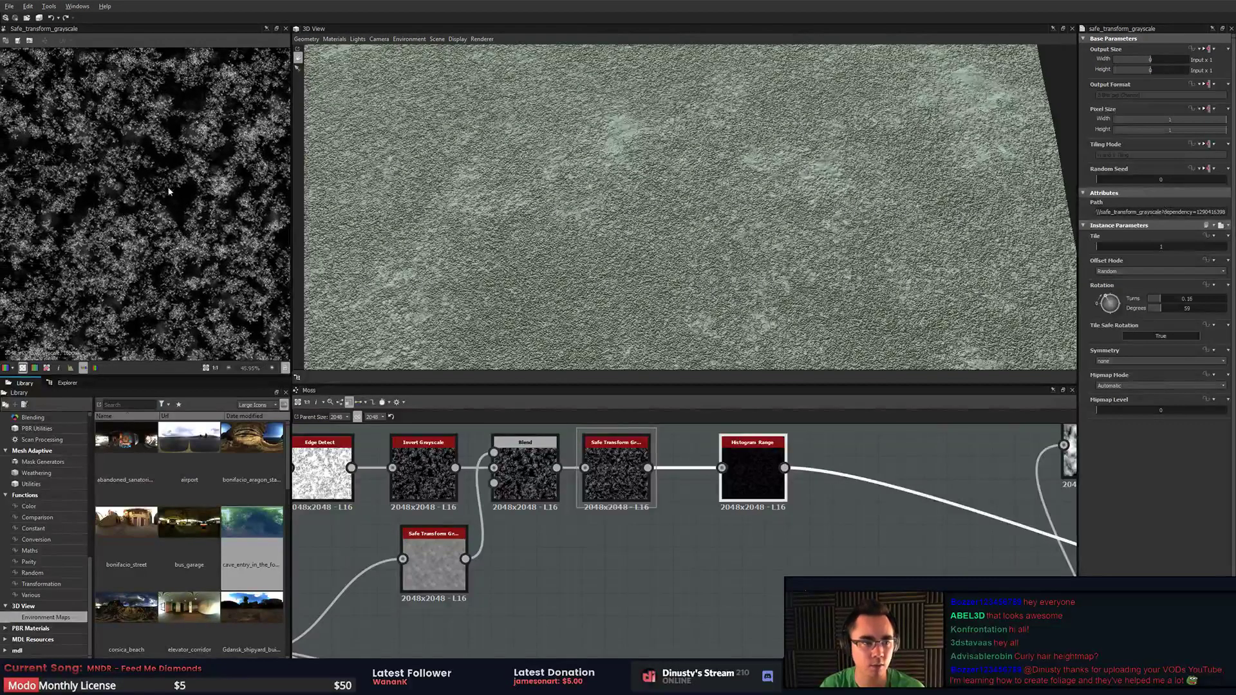
scroll(219, 180, up, 3)
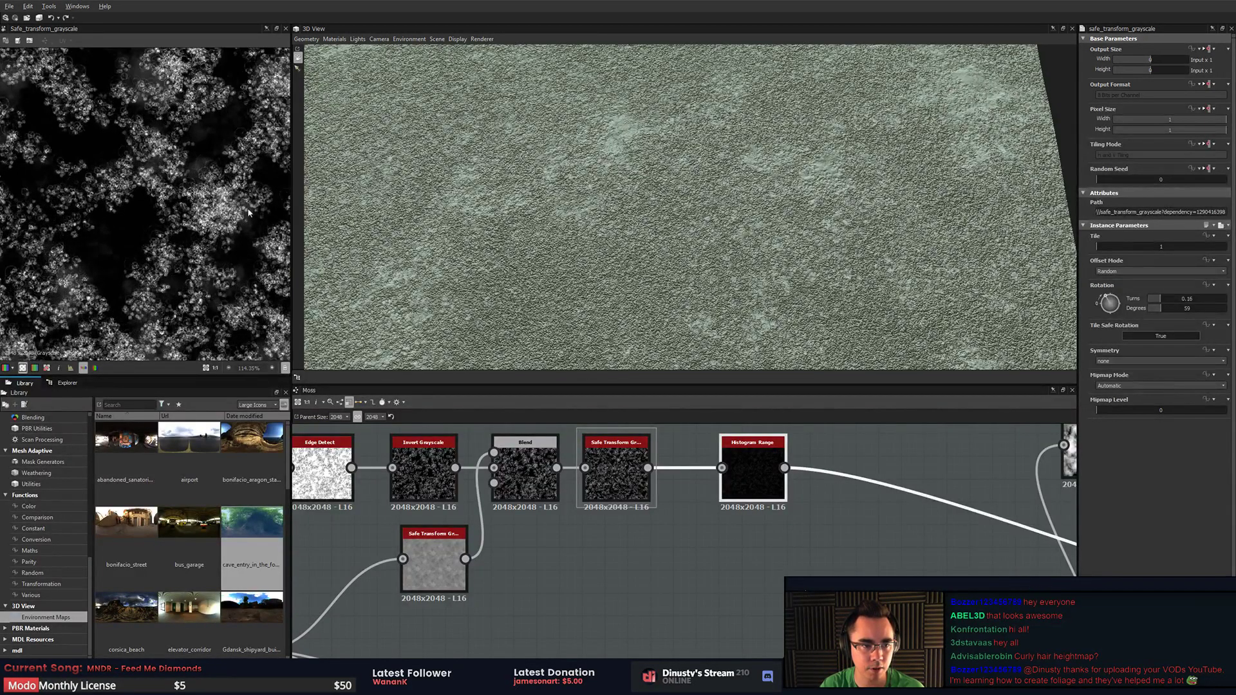
- Preview the fiber height Bitmap node and examine its strands at different magnifications
middle_drag(825, 520, 664, 483)
scroll(665, 483, down, 2)
middle_drag(730, 531, 562, 565)
middle_drag(784, 603, 871, 425)
scroll(621, 536, up, 5)
double_click(720, 468)
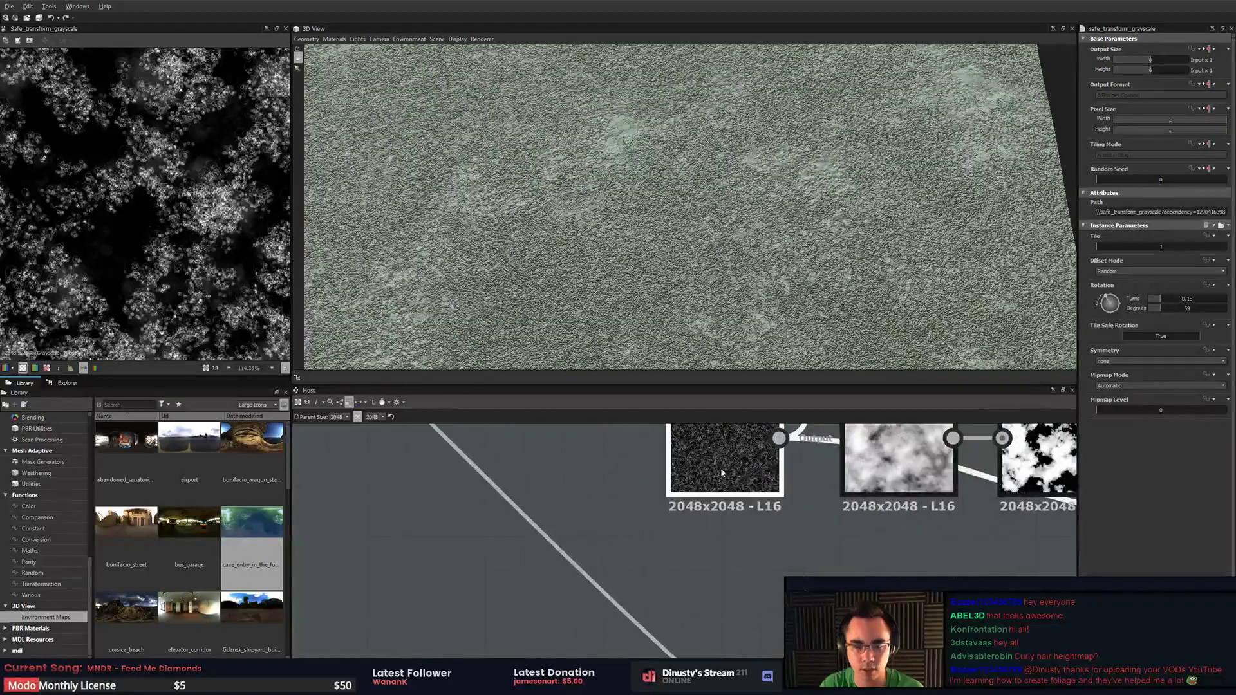
scroll(160, 219, down, 4)
scroll(160, 219, up, 4)
- Preview the Safe Transform Grayscale node that tiles the fiber bitmap and examine it in close-up
middle_drag(663, 486, 324, 559)
middle_drag(549, 441, 589, 551)
scroll(589, 550, down, 1)
double_click(596, 505)
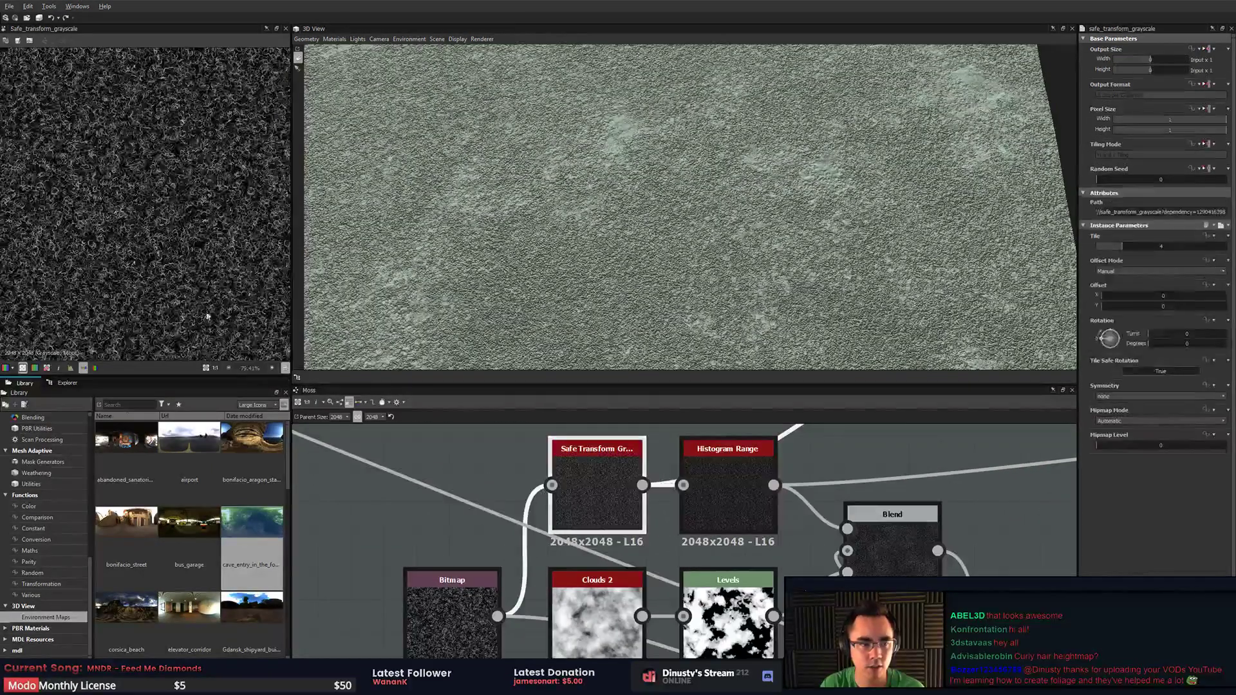
scroll(227, 227, up, 3)
- Preview the Blend of the two fiber layers, compare it with the Safe Transform Grayscale below it, and examine the blended strands
middle_drag(887, 643, 717, 600)
double_click(718, 521)
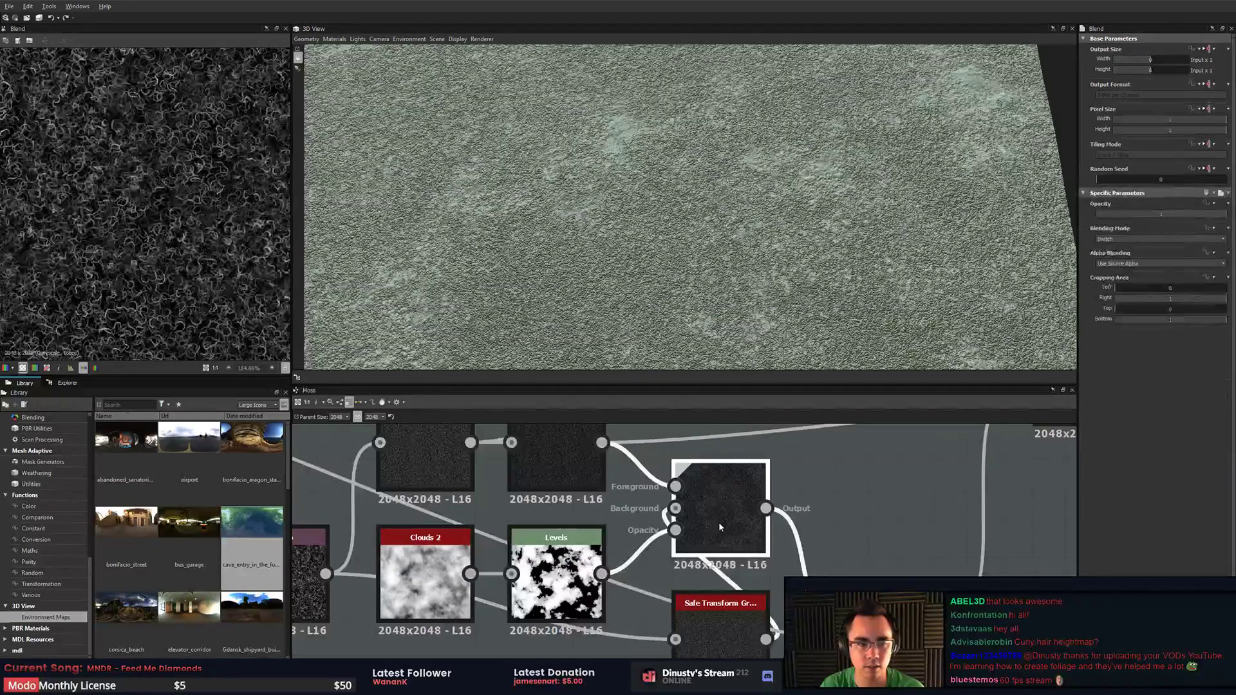
scroll(193, 203, down, 3)
scroll(203, 204, up, 4)
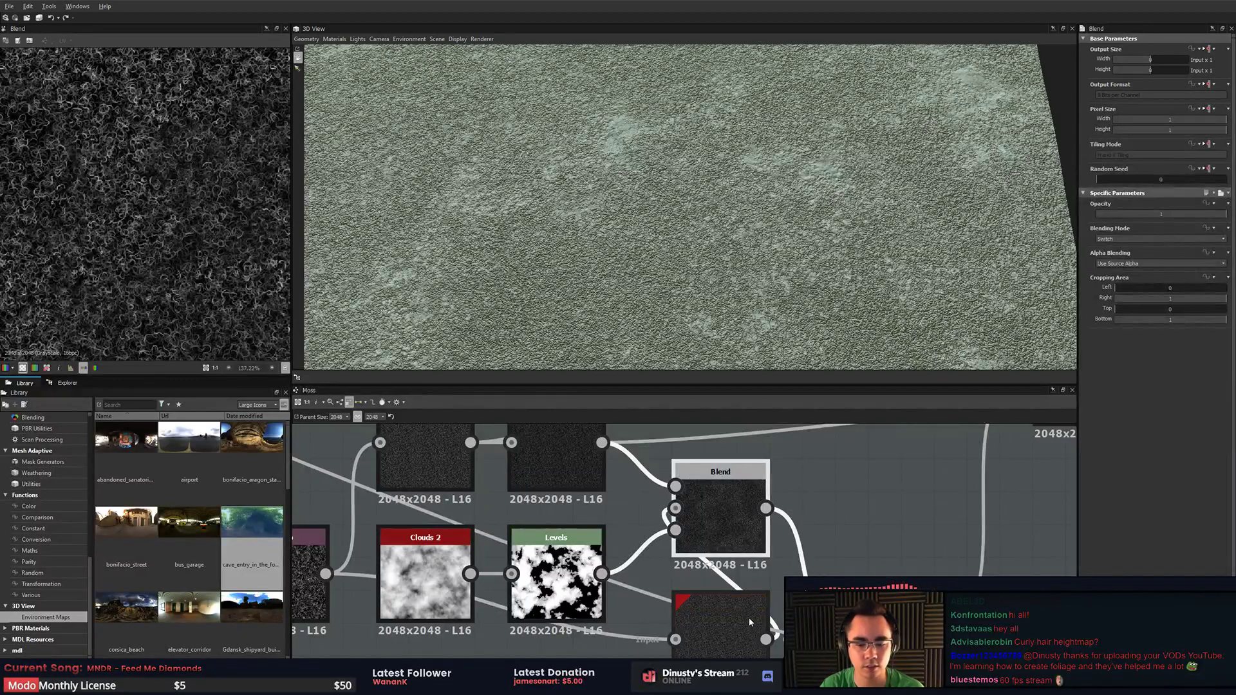
double_click(749, 618)
double_click(717, 514)
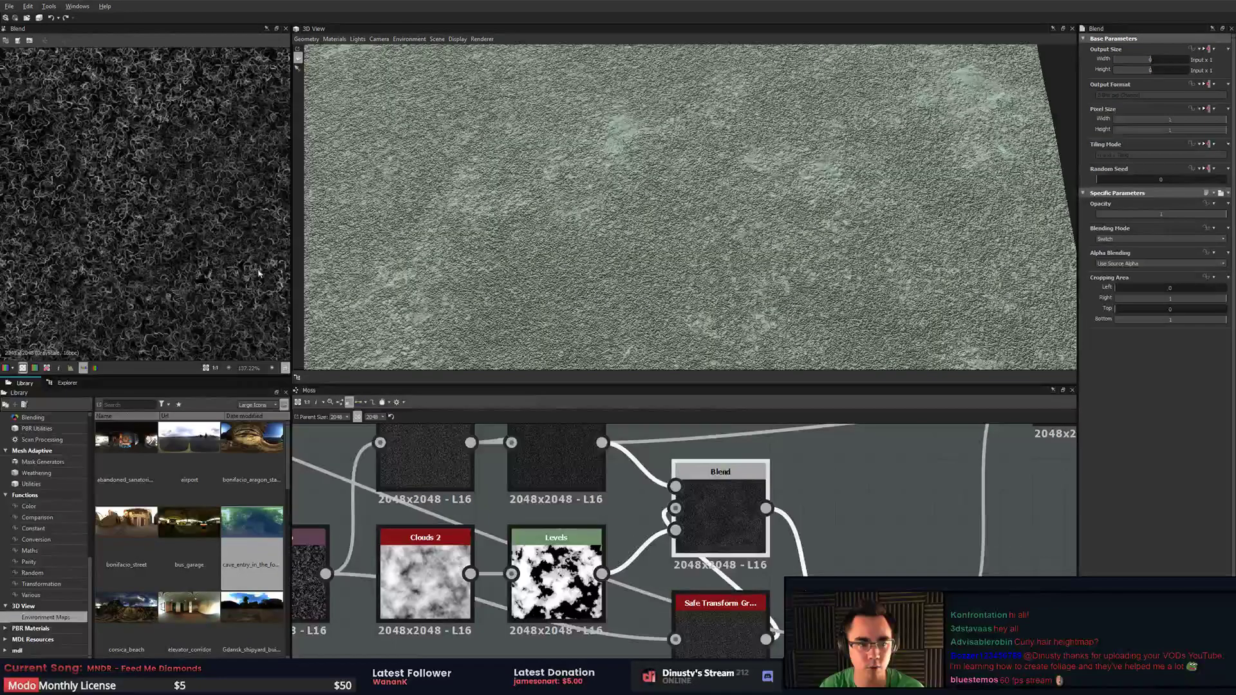
middle_drag(258, 274, 168, 257)
scroll(239, 285, up, 2)
- Preview the Levels node that masks the fiber Blend and examine its cloud pattern
middle_drag(634, 584, 653, 568)
double_click(577, 558)
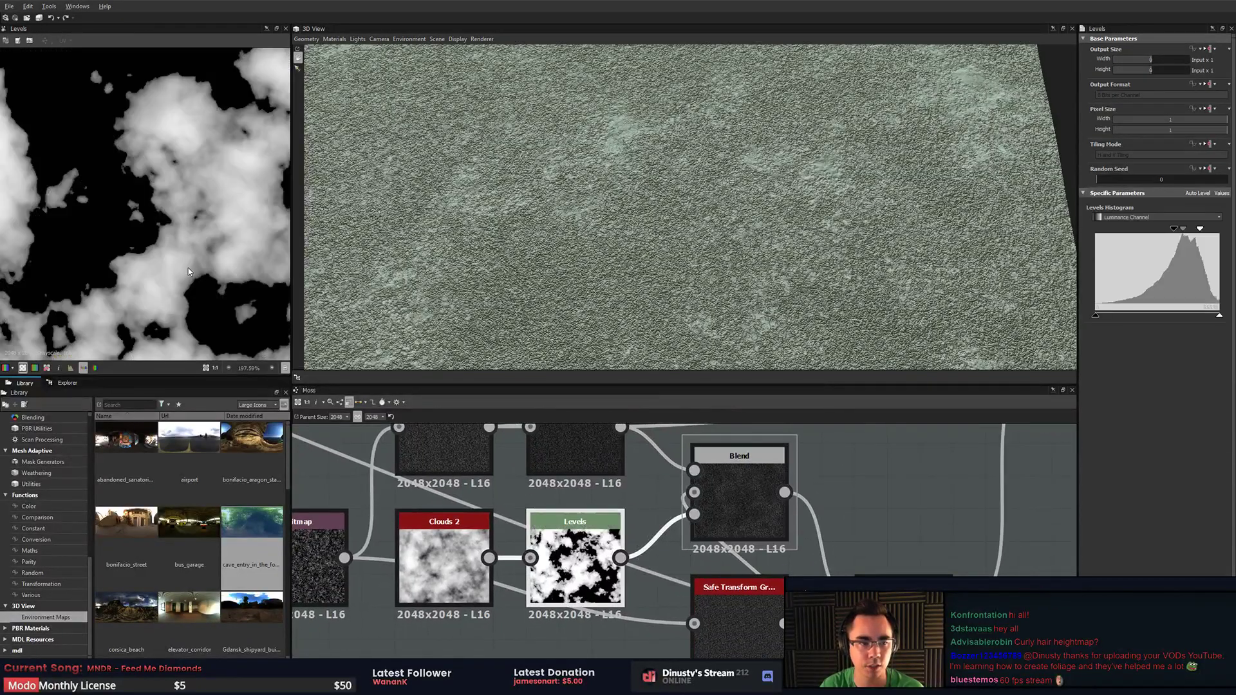
scroll(190, 272, down, 2)
scroll(197, 272, down, 1)
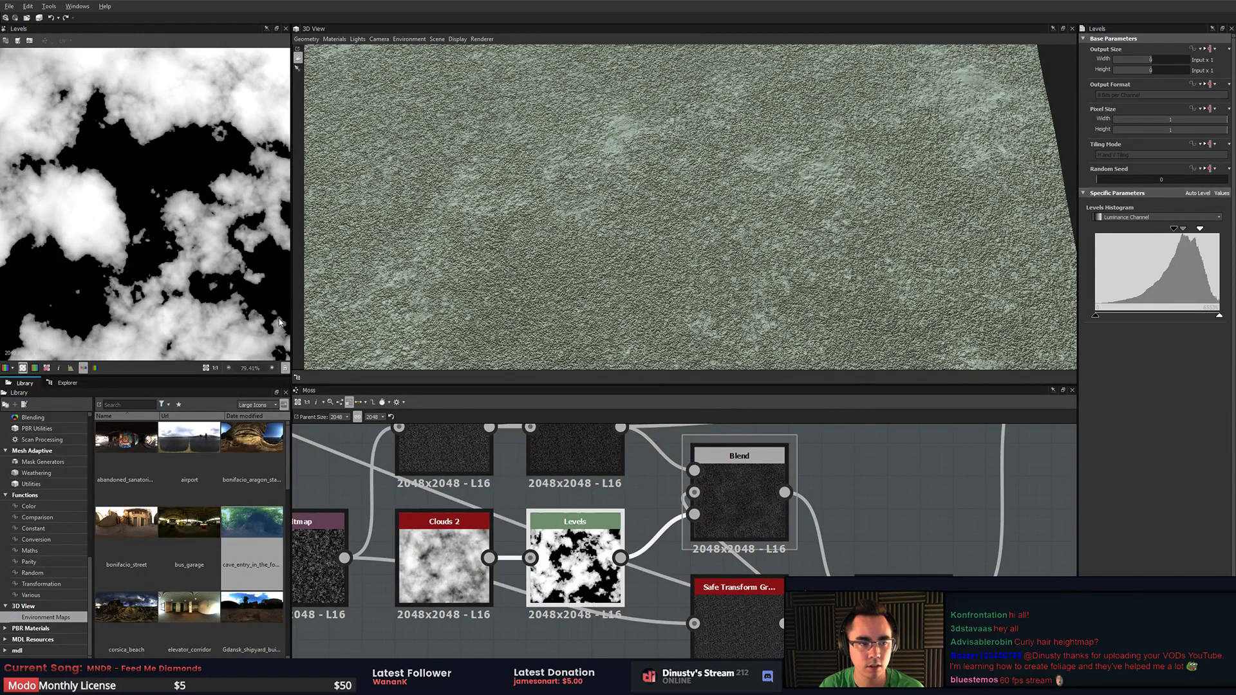
- Preview the Blend fed by the cloud Levels mask and examine its fiber strands in close-up
middle_drag(715, 497, 546, 473)
double_click(547, 473)
scroll(172, 240, up, 2)
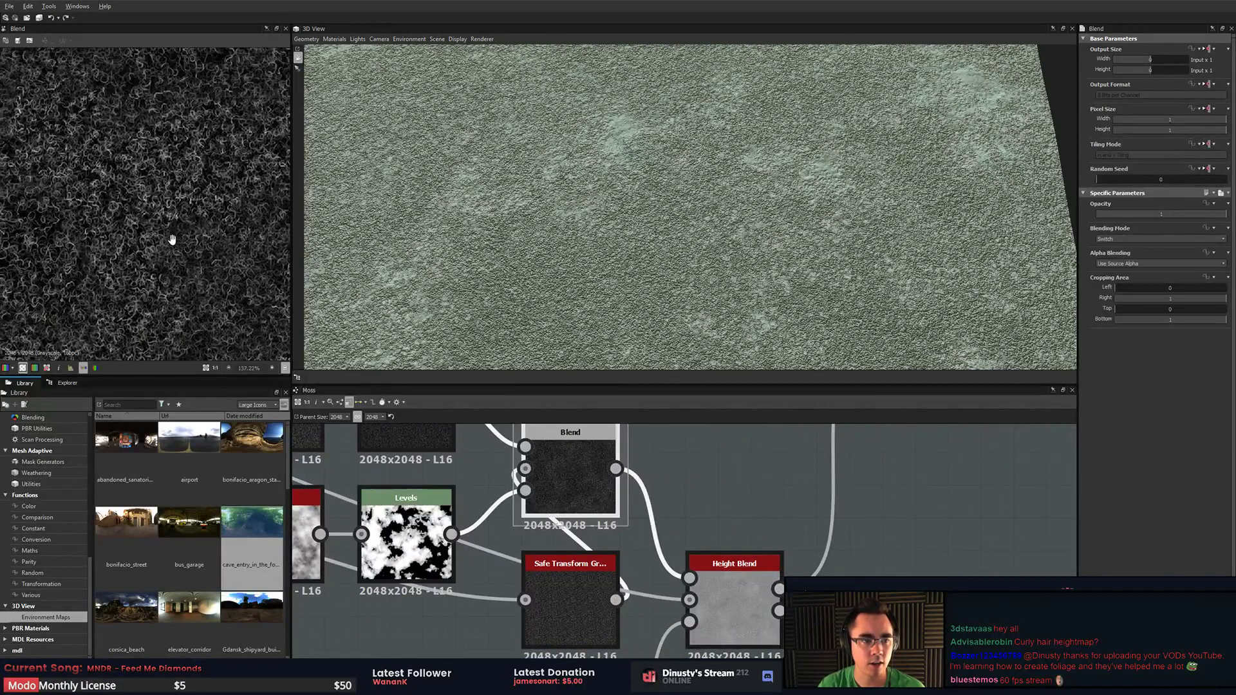
scroll(174, 187, up, 2)
middle_drag(251, 269, 180, 212)
middle_drag(220, 325, 162, 281)
- Preview the Height Blend node's blended height and review the fiber and mask nodes that feed it
middle_drag(647, 569, 547, 433)
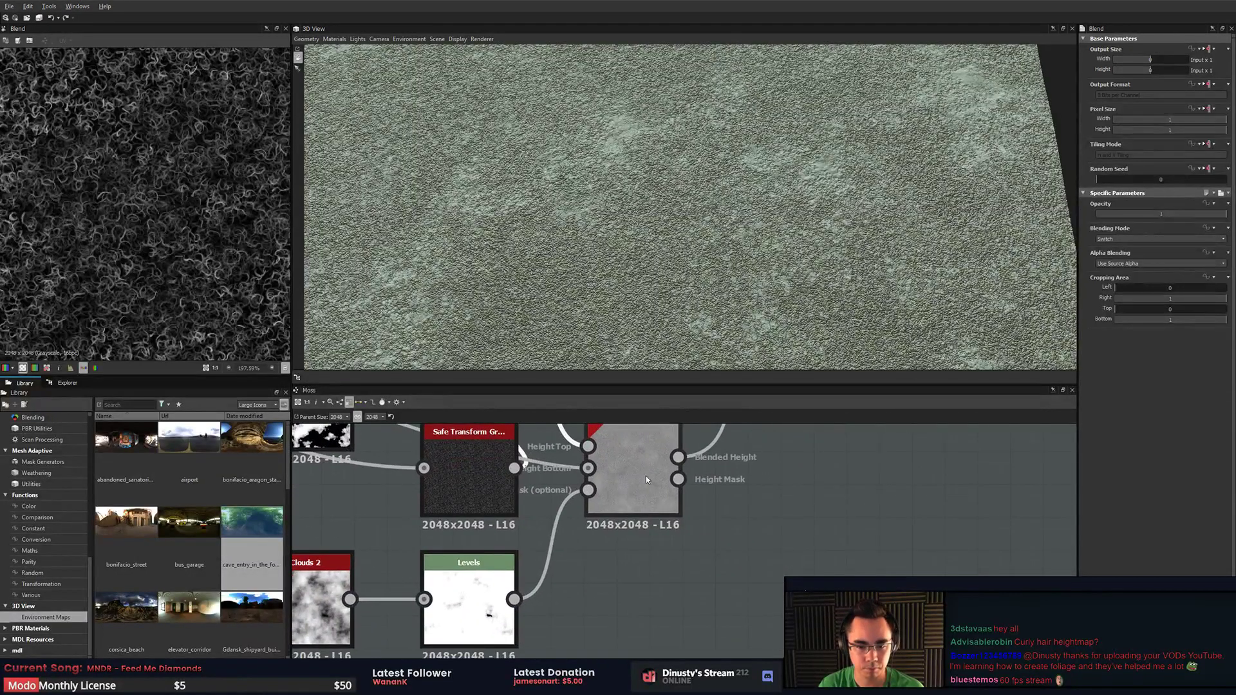
double_click(627, 486)
middle_drag(508, 559, 642, 636)
scroll(692, 502, down, 1)
middle_drag(715, 535, 767, 512)
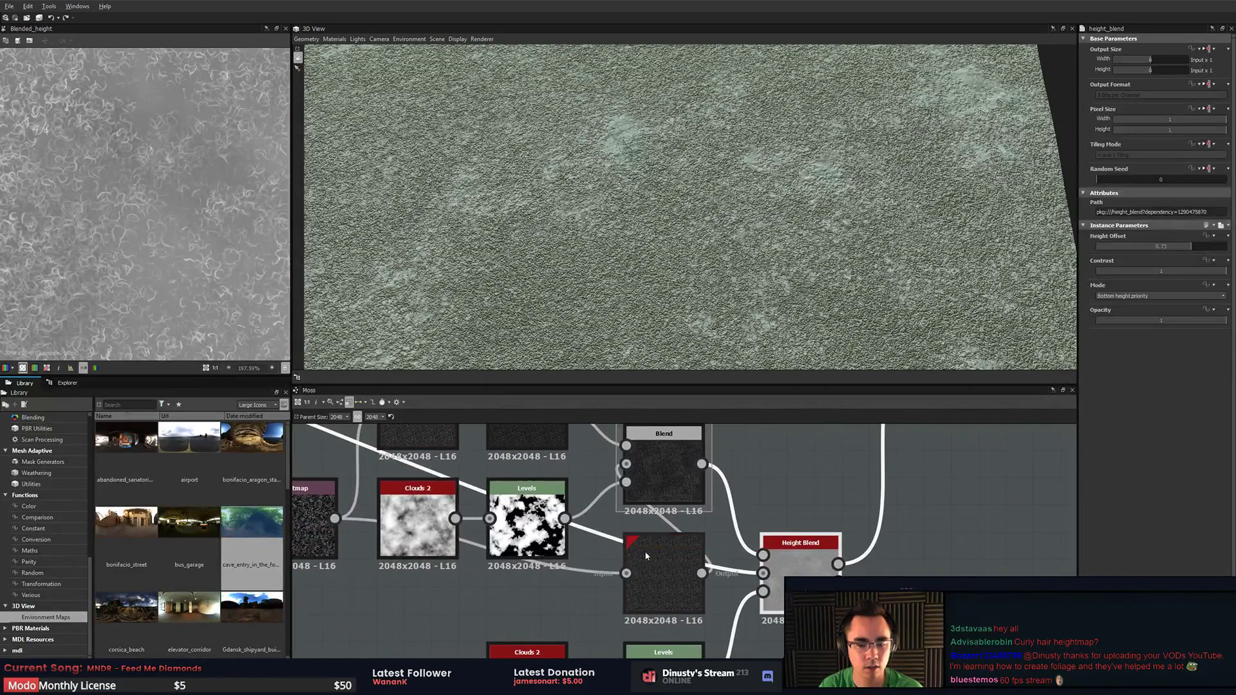
- Reposition the Safe Transform Grayscale and fiber Blend nodes ahead of the Height Blend and preview the Blend
drag(674, 563, 647, 550)
drag(664, 480, 776, 516)
double_click(775, 516)
- Preview the Height Blend, trace its bottom height input to the Slope Blur Grayscale node and examine that noise
middle_drag(898, 559, 789, 560)
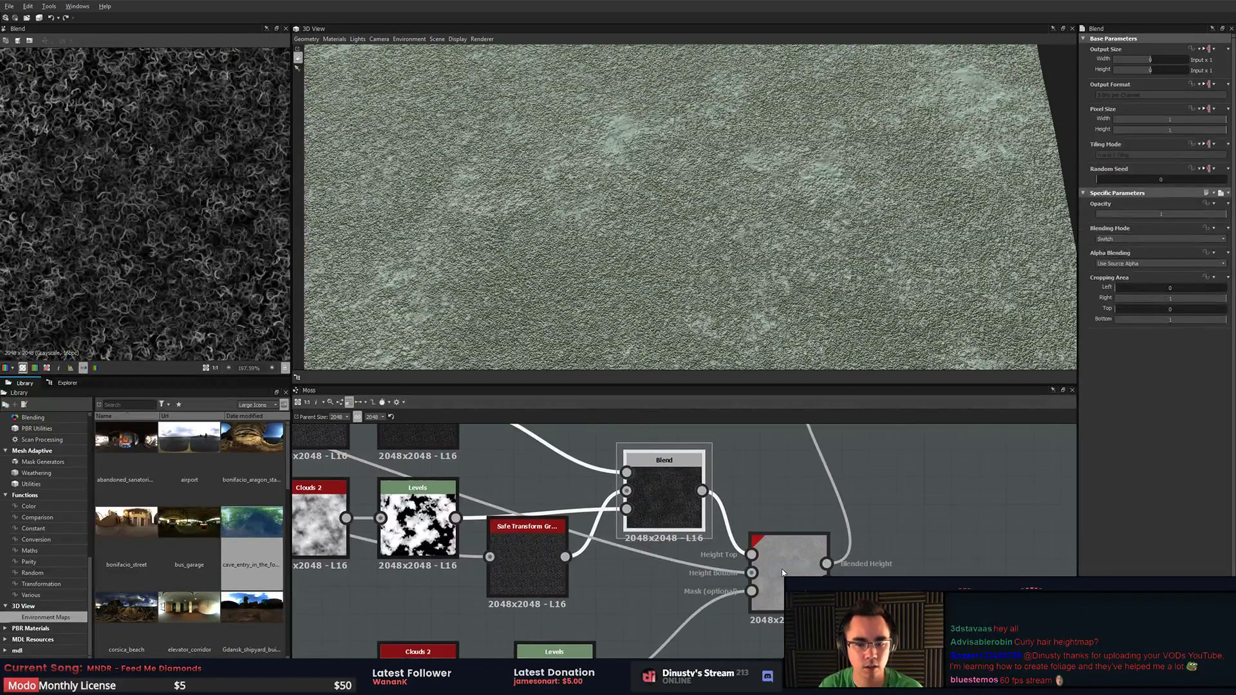
double_click(789, 561)
scroll(560, 515, down, 1)
middle_drag(560, 515, 927, 588)
scroll(471, 496, down, 2)
middle_drag(471, 496, 739, 606)
scroll(560, 516, up, 3)
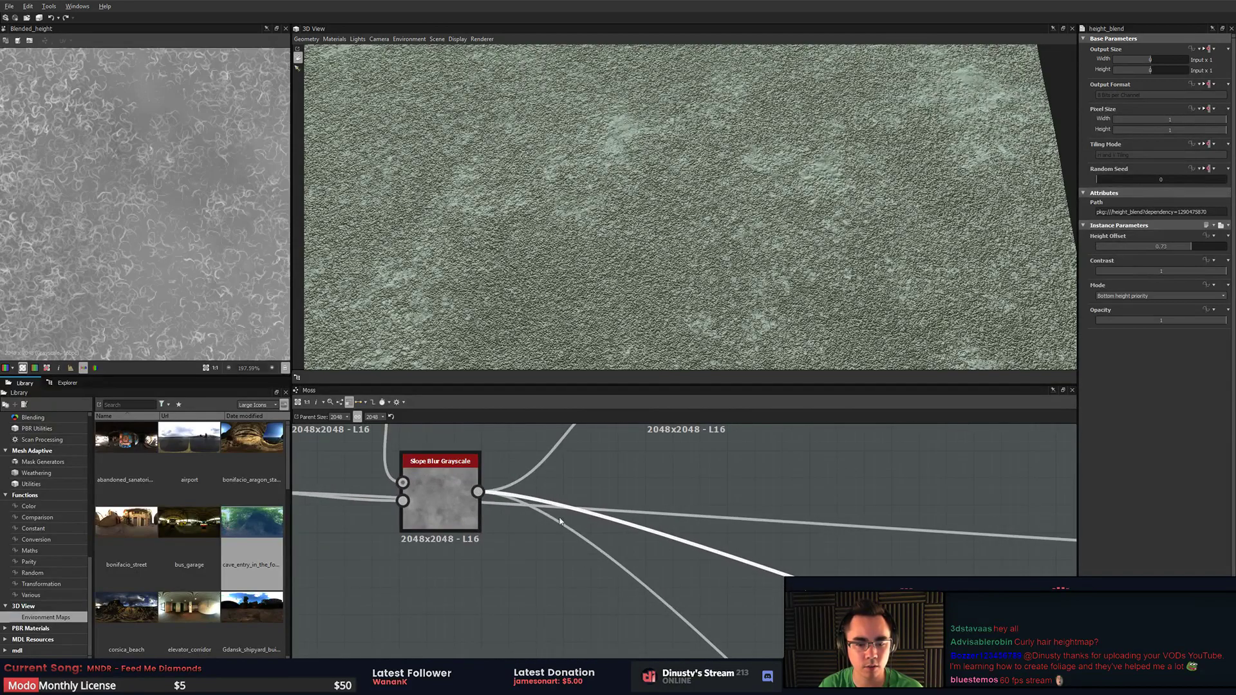
middle_drag(560, 515, 667, 538)
double_click(580, 535)
scroll(197, 218, down, 11)
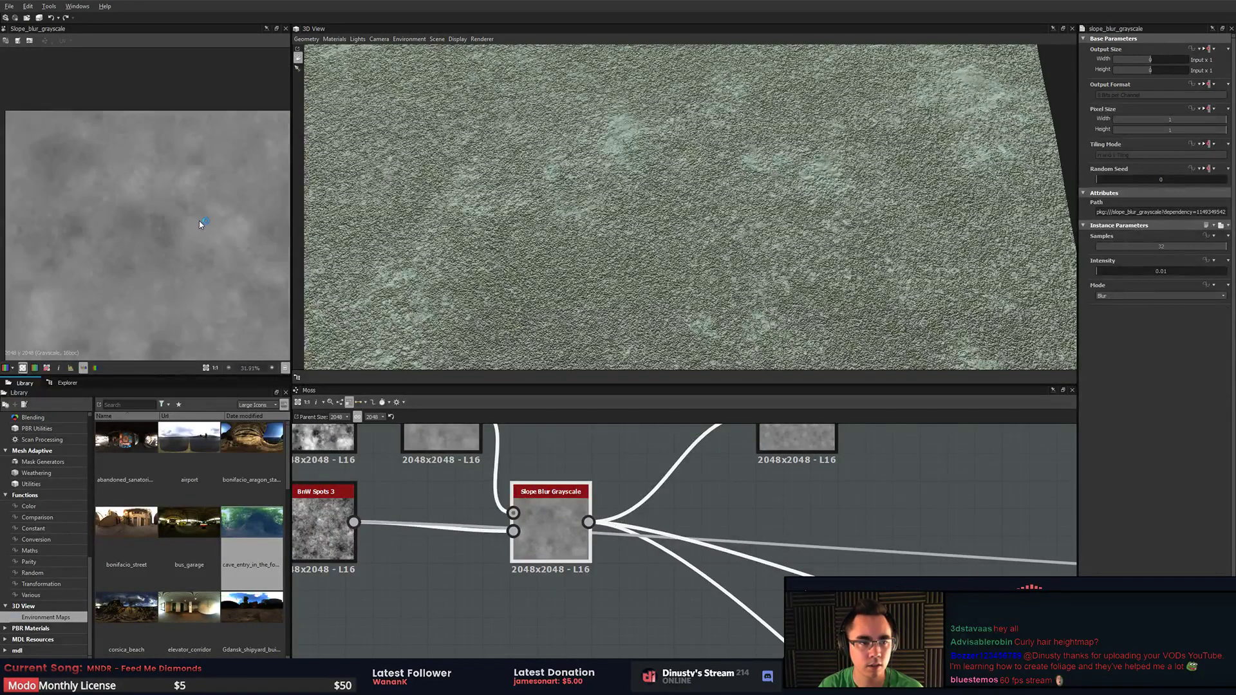
- Follow the Slope Blur Grayscale output through the graph and review how the fiber branch joins the height chain
middle_drag(727, 508, 770, 564)
middle_drag(547, 556, 865, 574)
middle_drag(907, 499, 439, 500)
scroll(601, 534, down, 4)
middle_drag(601, 534, 490, 509)
middle_drag(805, 567, 704, 502)
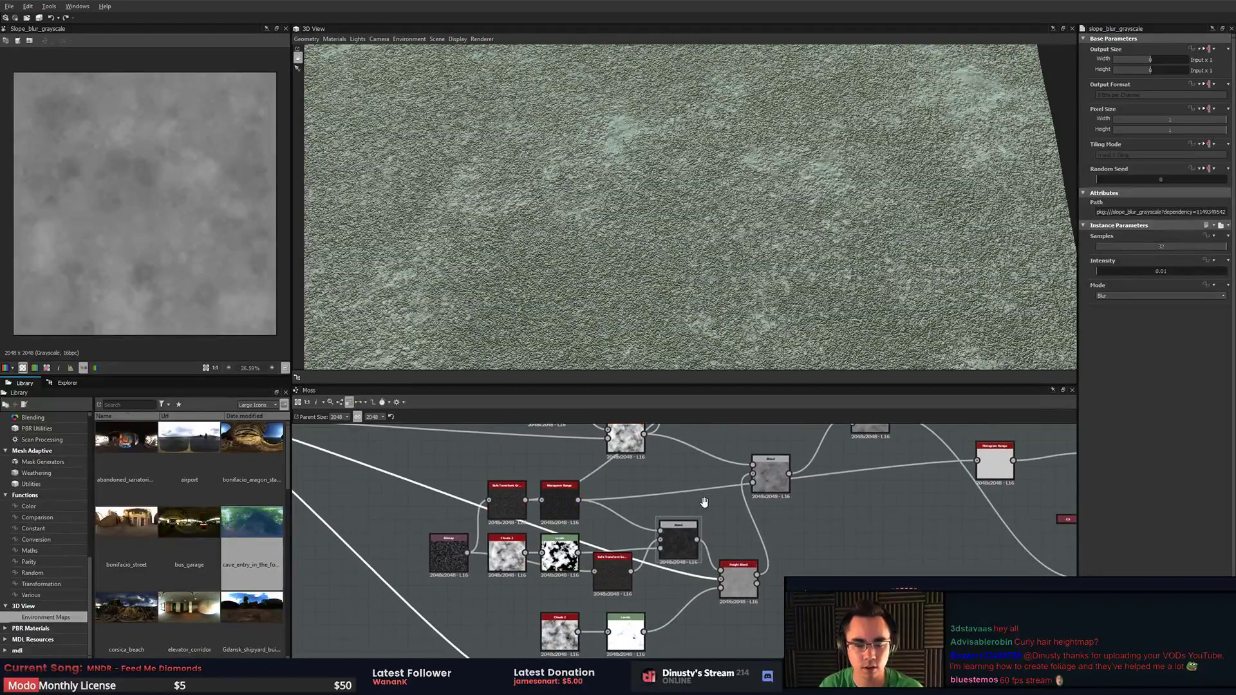
scroll(704, 502, down, 1)
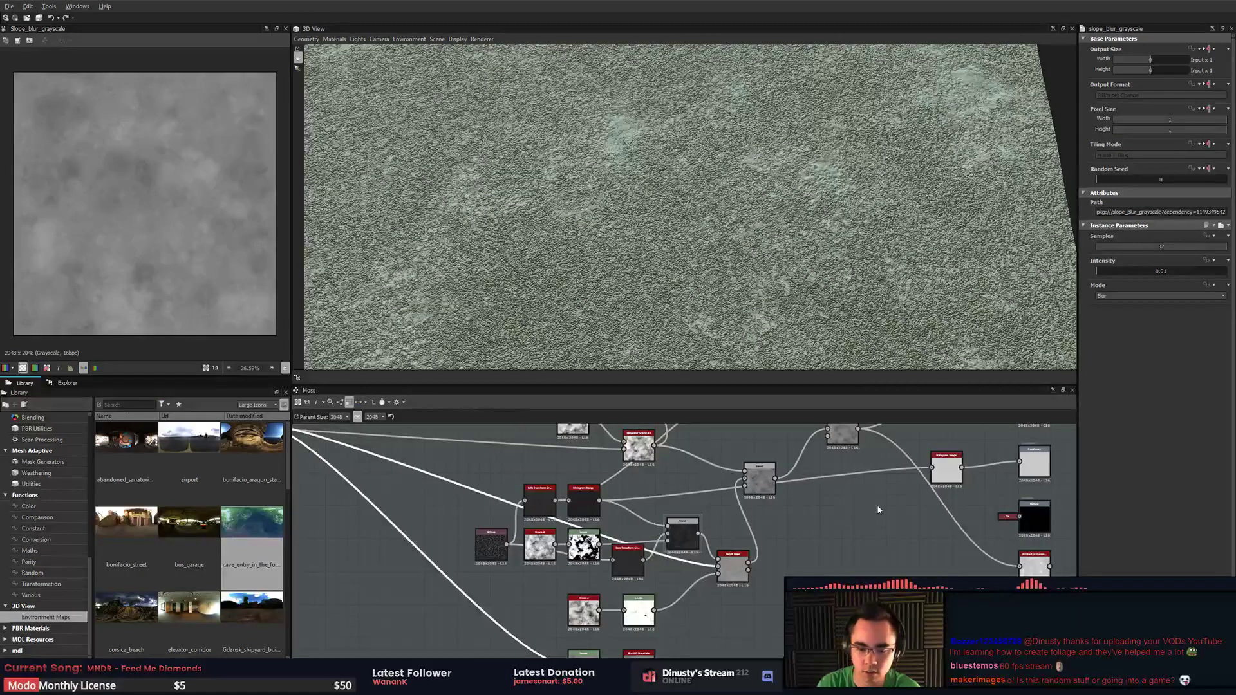
- Preview the Multiply Blend after the Height Blend, trace its cloud-based foreground input and examine the fibers in close-up
scroll(864, 530, up, 5)
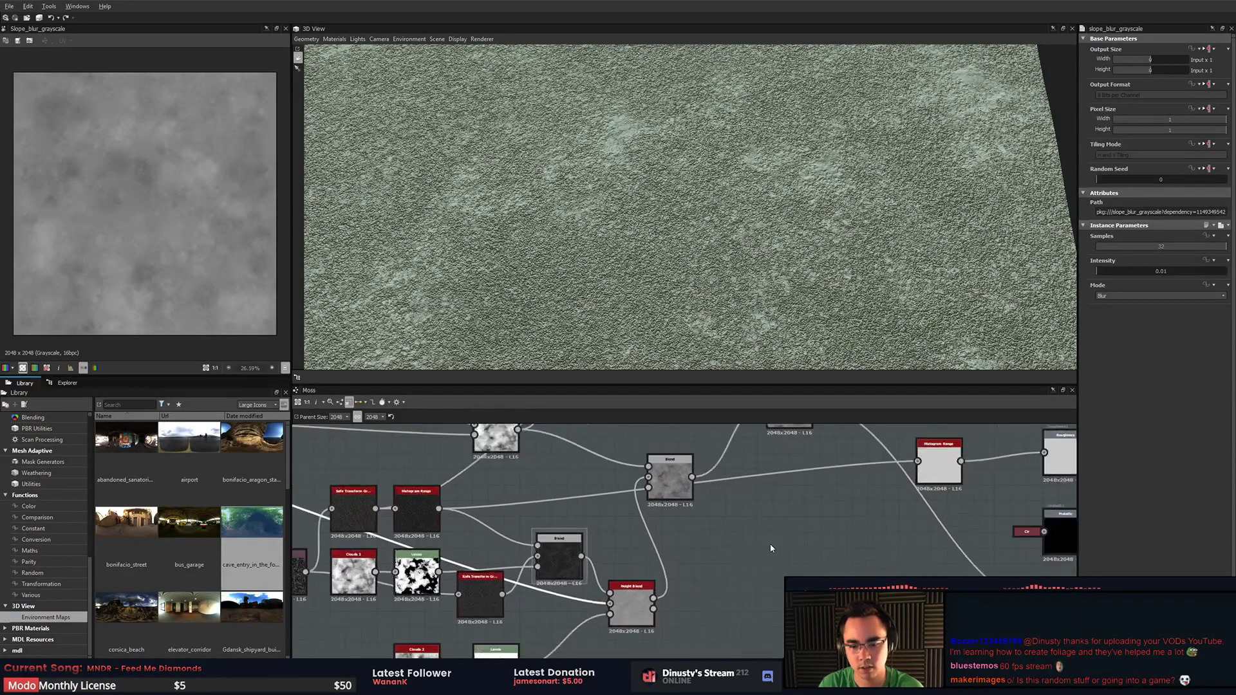
click(633, 576)
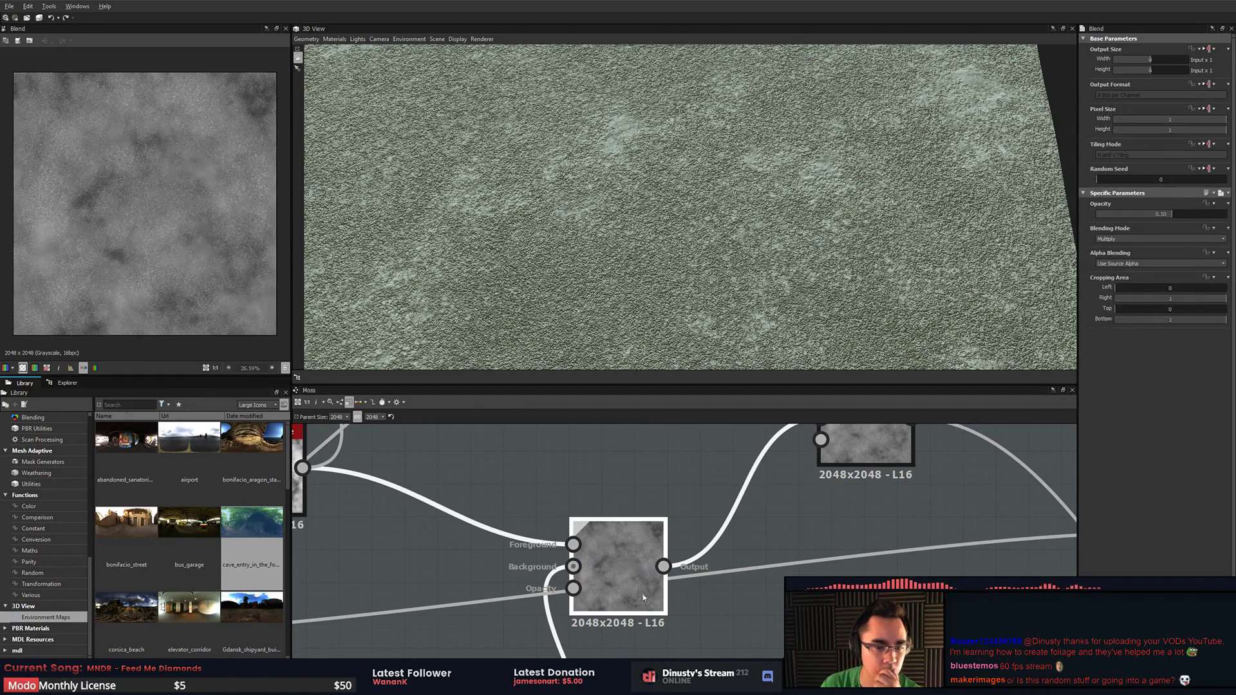
middle_drag(644, 599, 851, 619)
middle_drag(622, 615, 688, 656)
scroll(684, 593, down, 3)
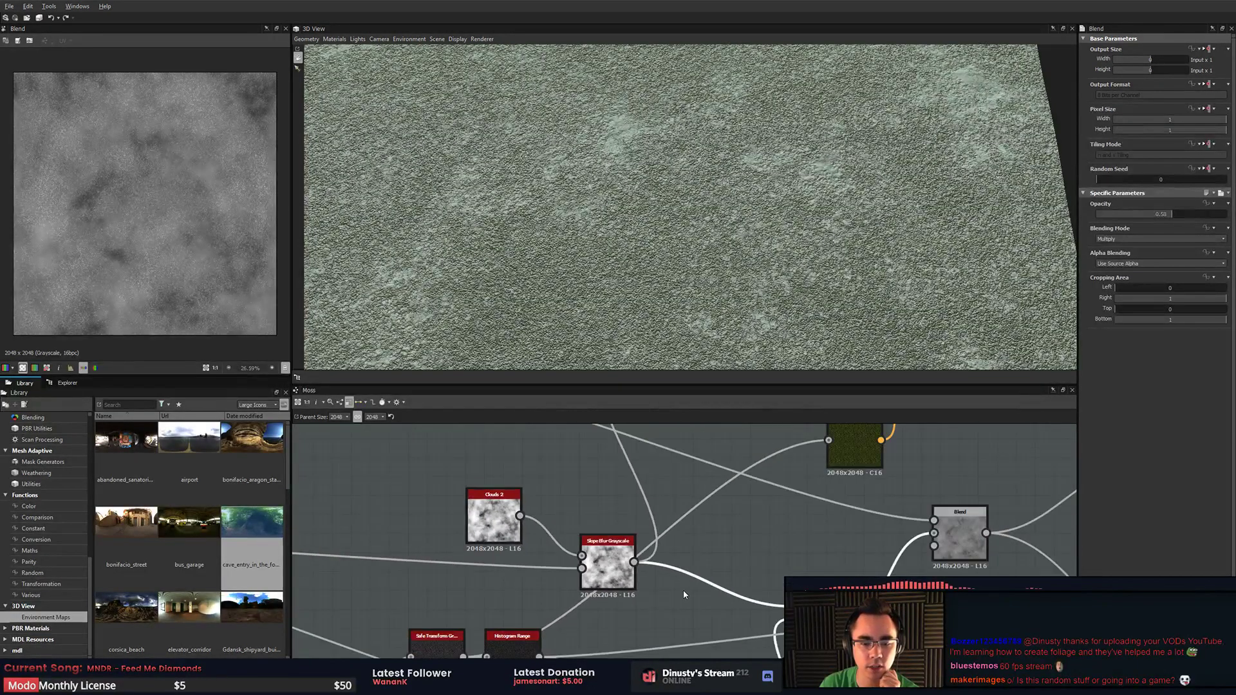
middle_drag(684, 593, 676, 538)
scroll(207, 116, up, 10)
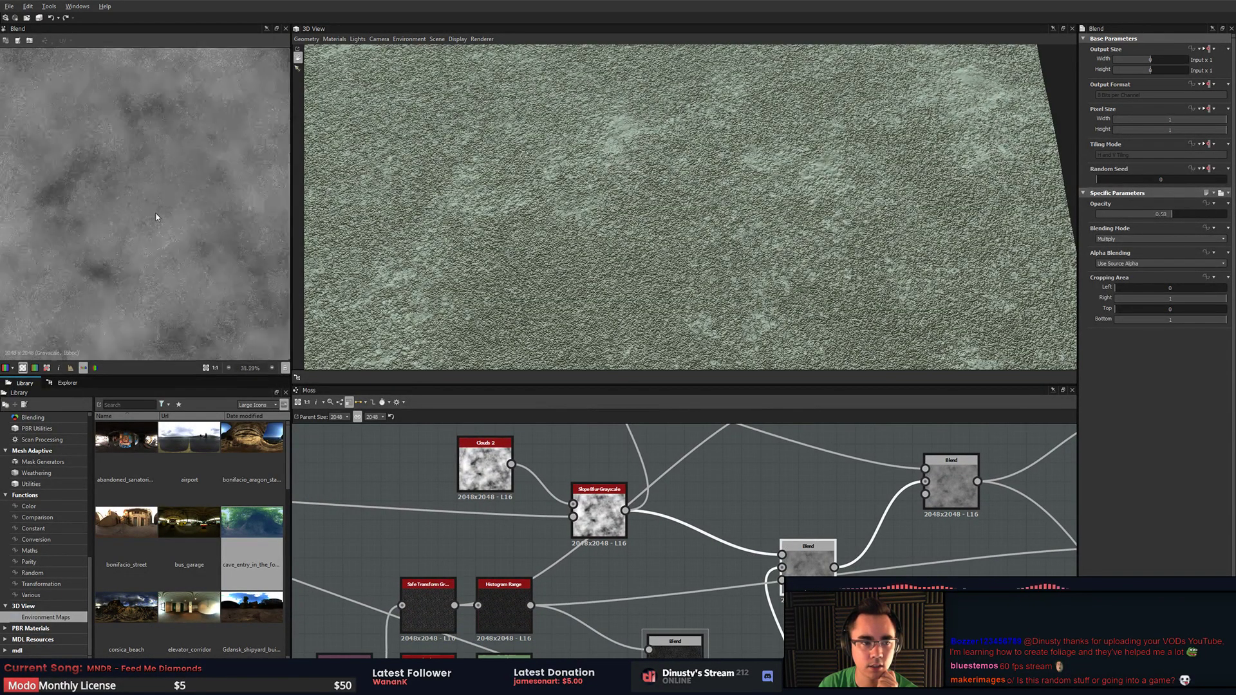
scroll(212, 180, down, 2)
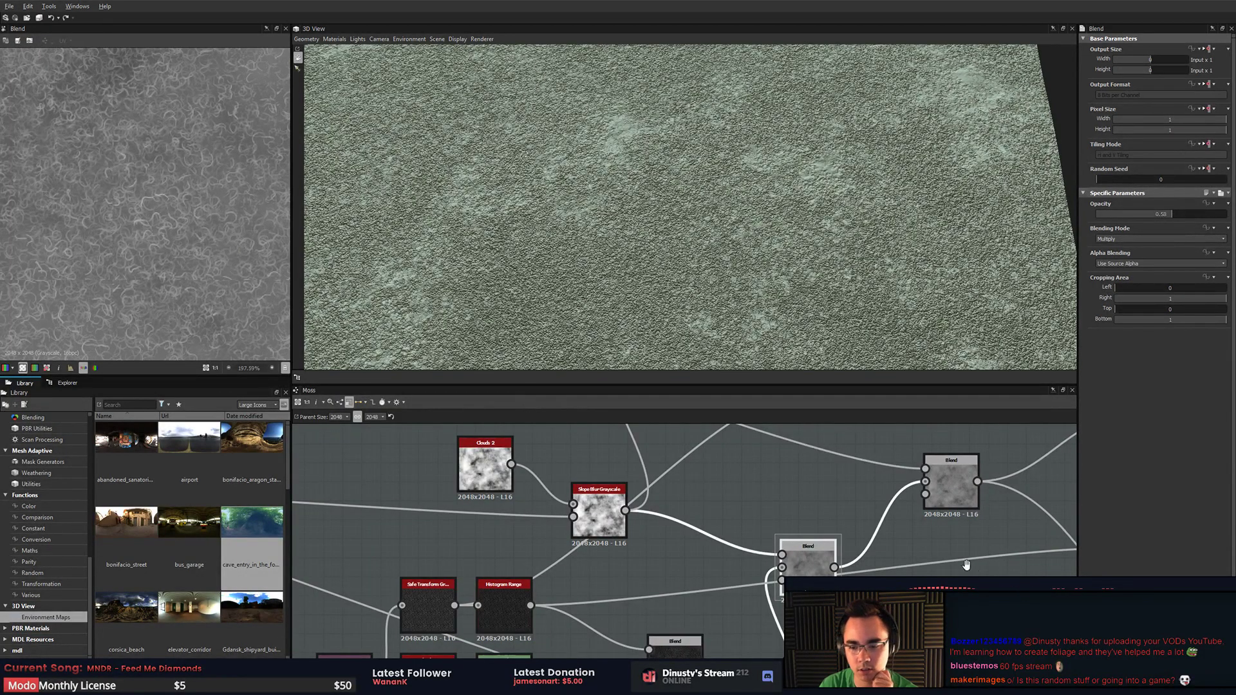
- Inspect the Screen Blend's settings and preview the edge-pattern Safe Transform Grayscale and Histogram Range that feed it
middle_drag(966, 565, 780, 586)
click(768, 522)
middle_drag(766, 522, 756, 588)
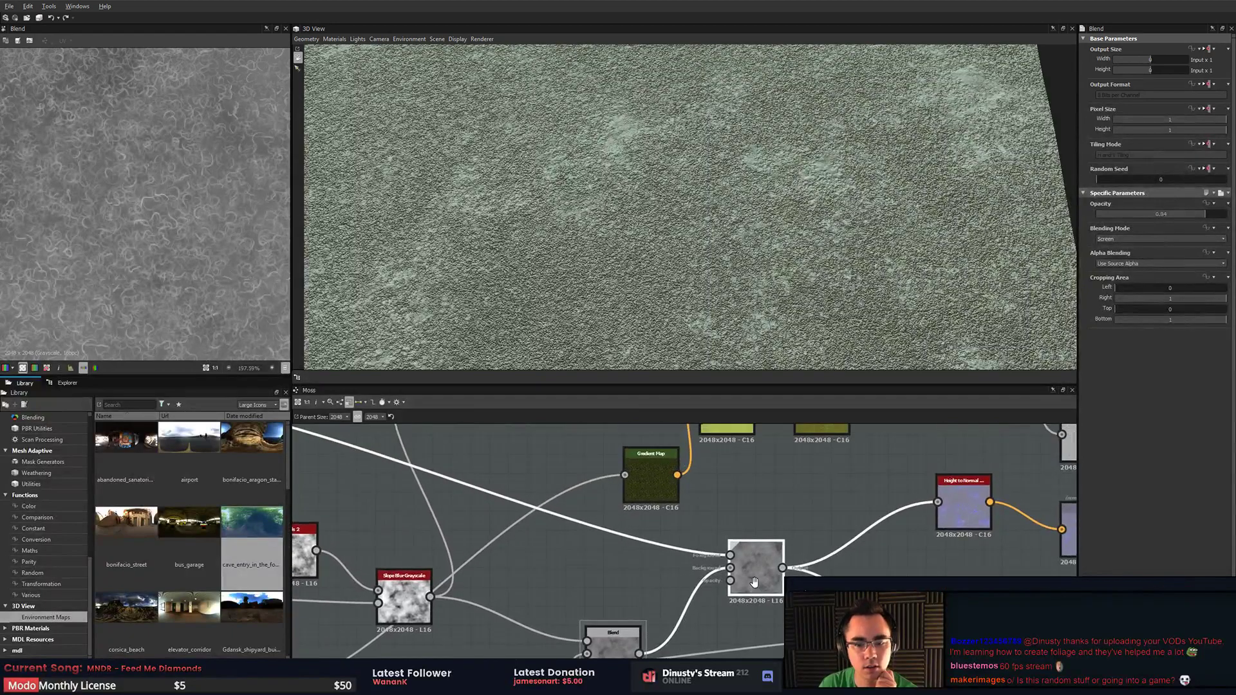
middle_drag(351, 488, 809, 559)
click(495, 489)
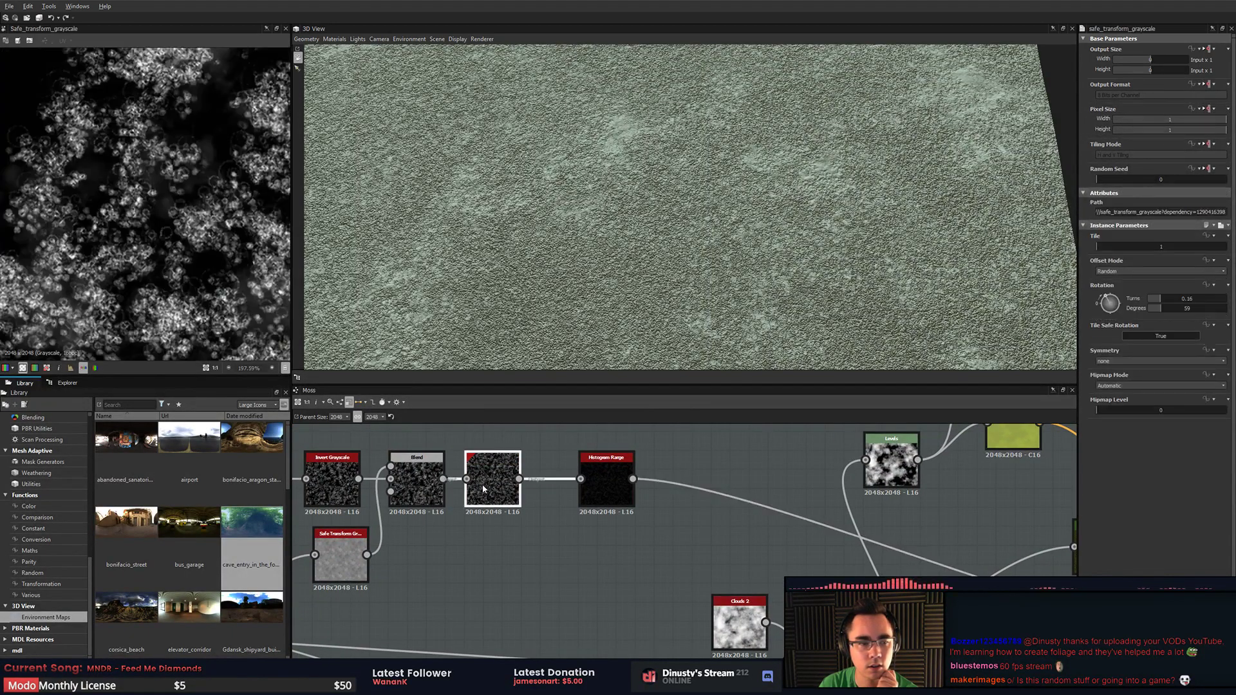
middle_drag(668, 507, 617, 489)
click(538, 470)
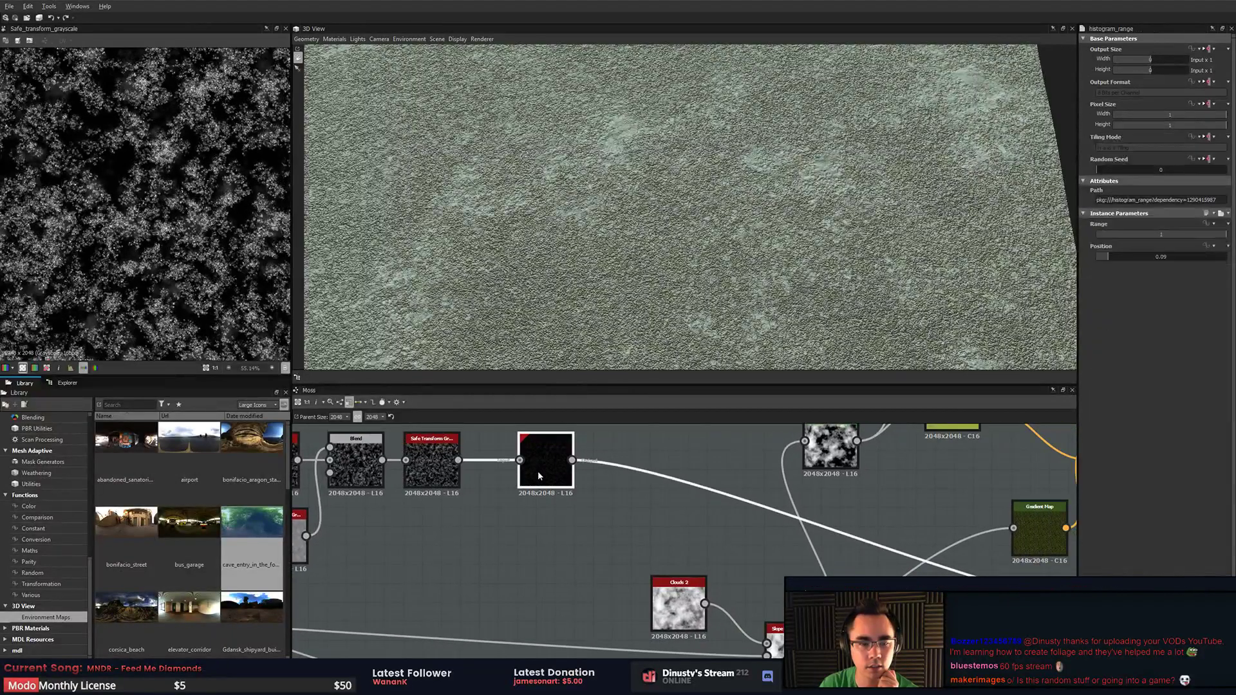
middle_drag(1075, 502, 743, 512)
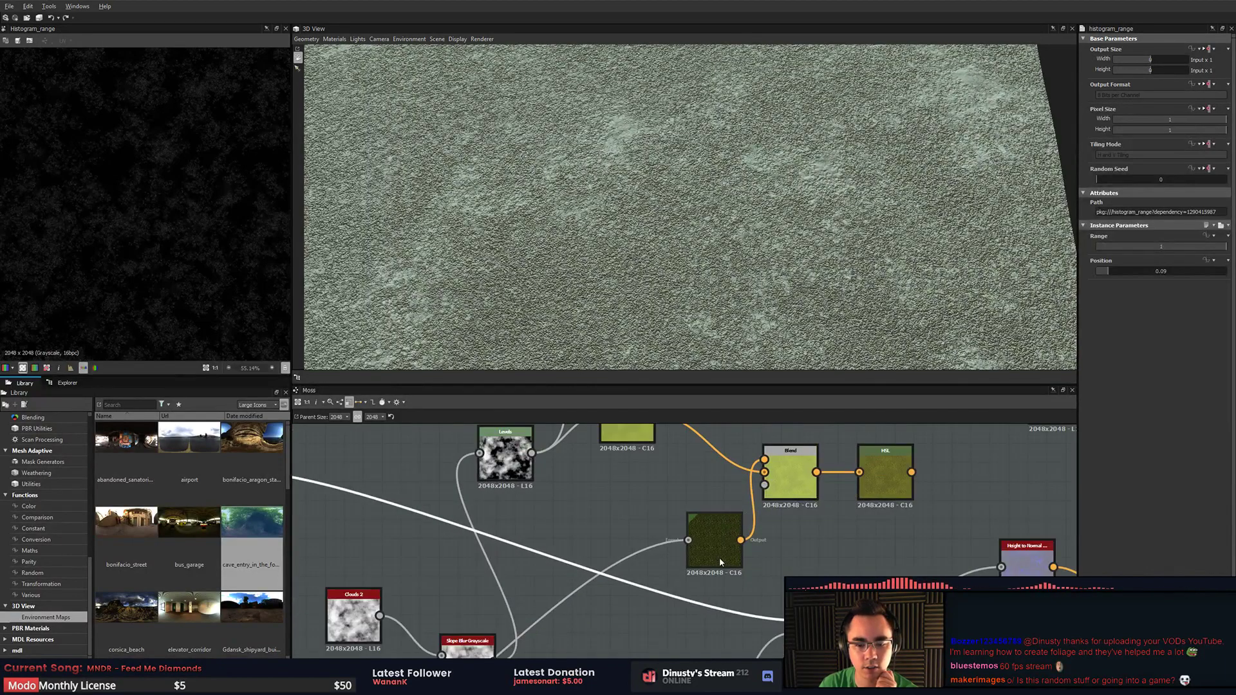
- Preview the final Screen Blend of the height and review its connections to the edge-pattern branch
middle_drag(766, 596, 704, 502)
scroll(703, 502, down, 1)
double_click(744, 535)
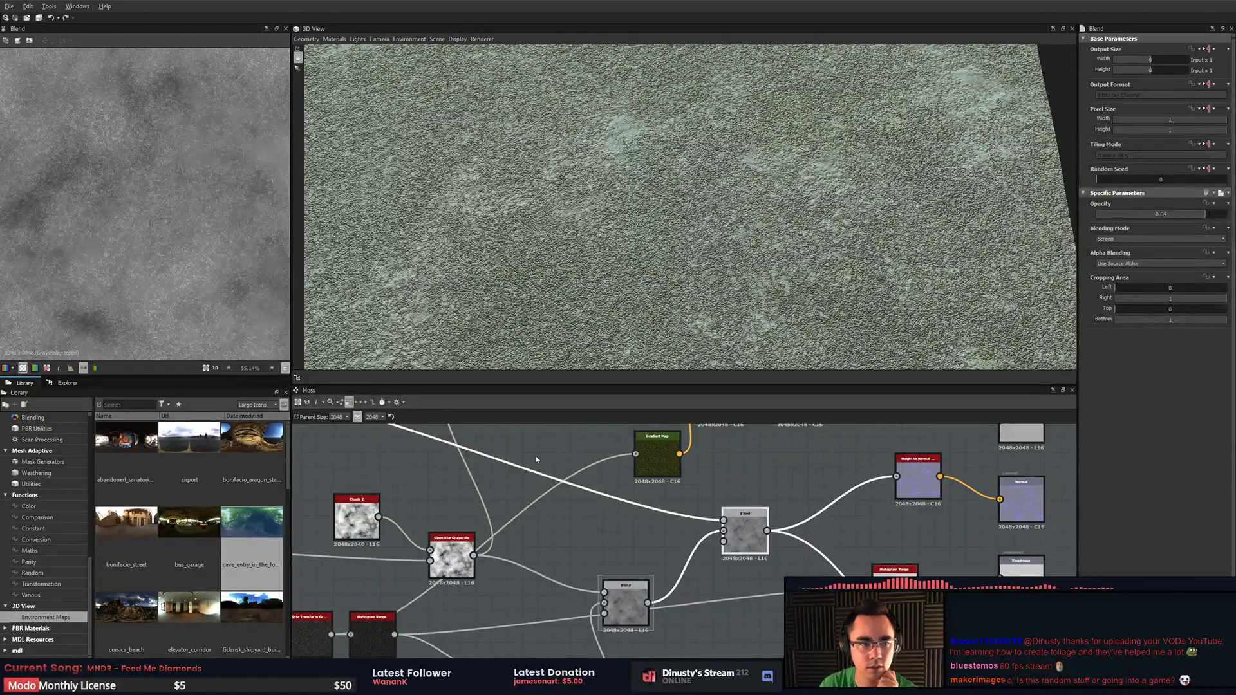
middle_drag(462, 457, 909, 587)
middle_drag(818, 555, 299, 491)
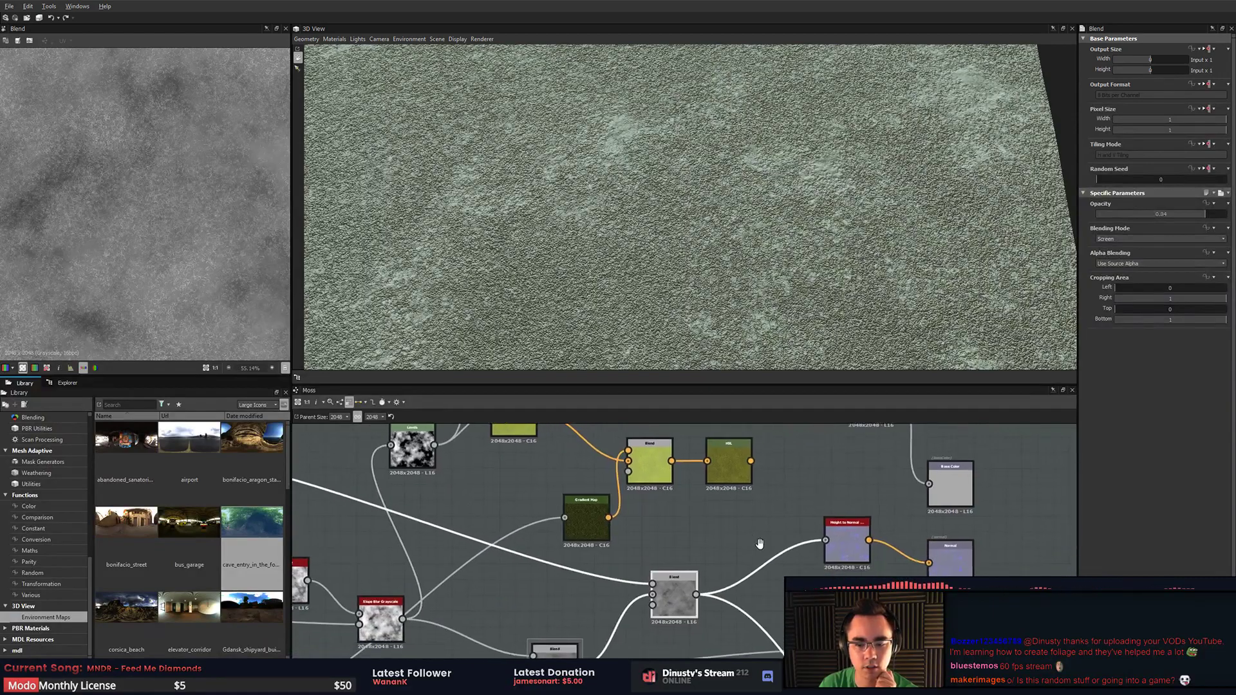
- Preview the Height to Normal World Units node and examine the normal map in close-up
middle_drag(759, 543, 673, 479)
double_click(747, 468)
scroll(126, 233, up, 5)
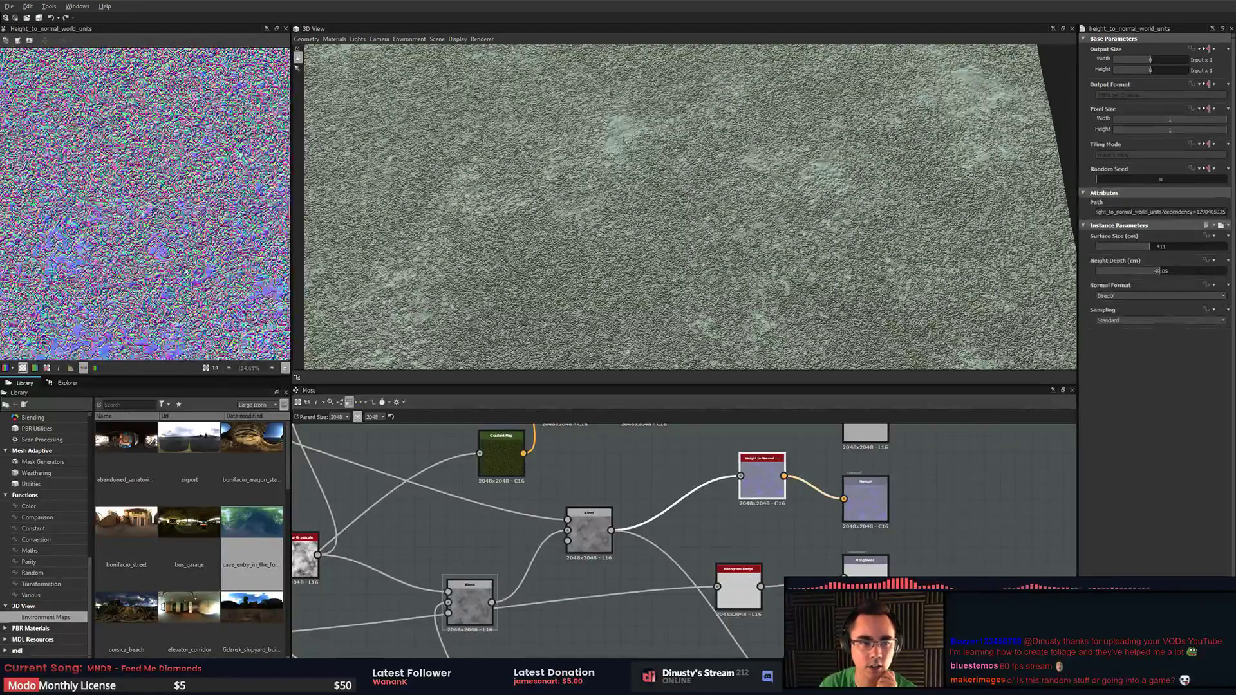
scroll(126, 234, up, 3)
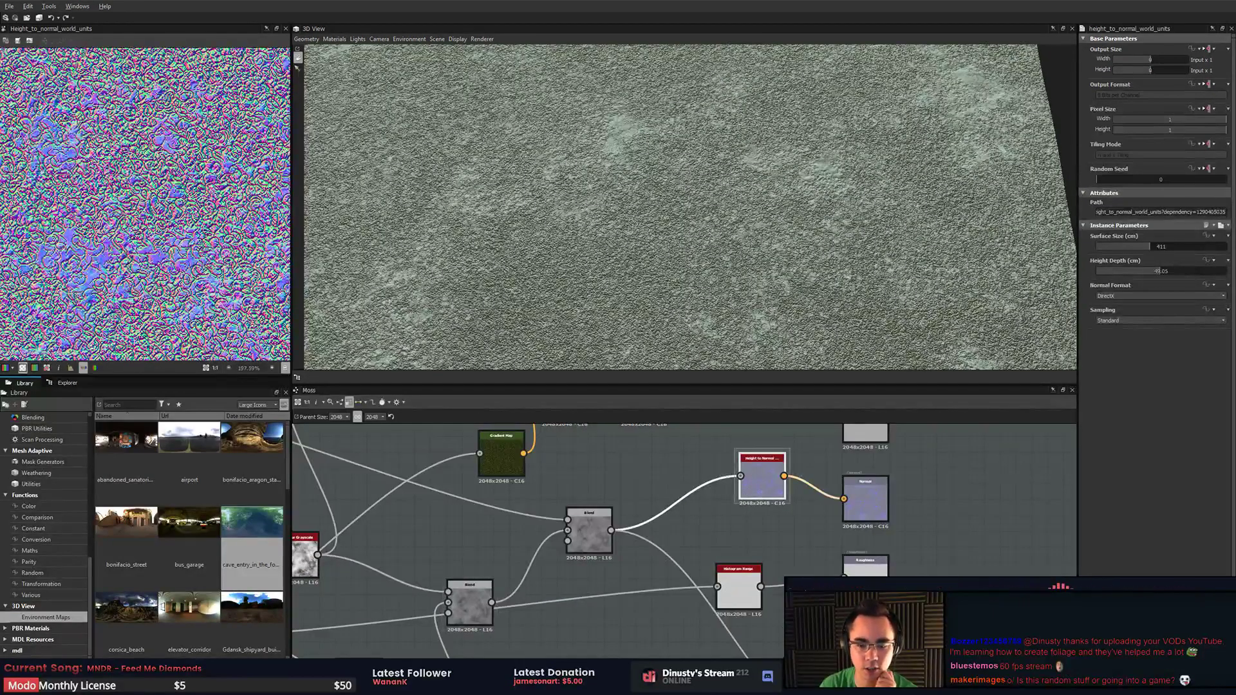
- Preview the Ambient Occlusion node driven by the final height and examine its detail
middle_drag(738, 598, 664, 436)
click(791, 554)
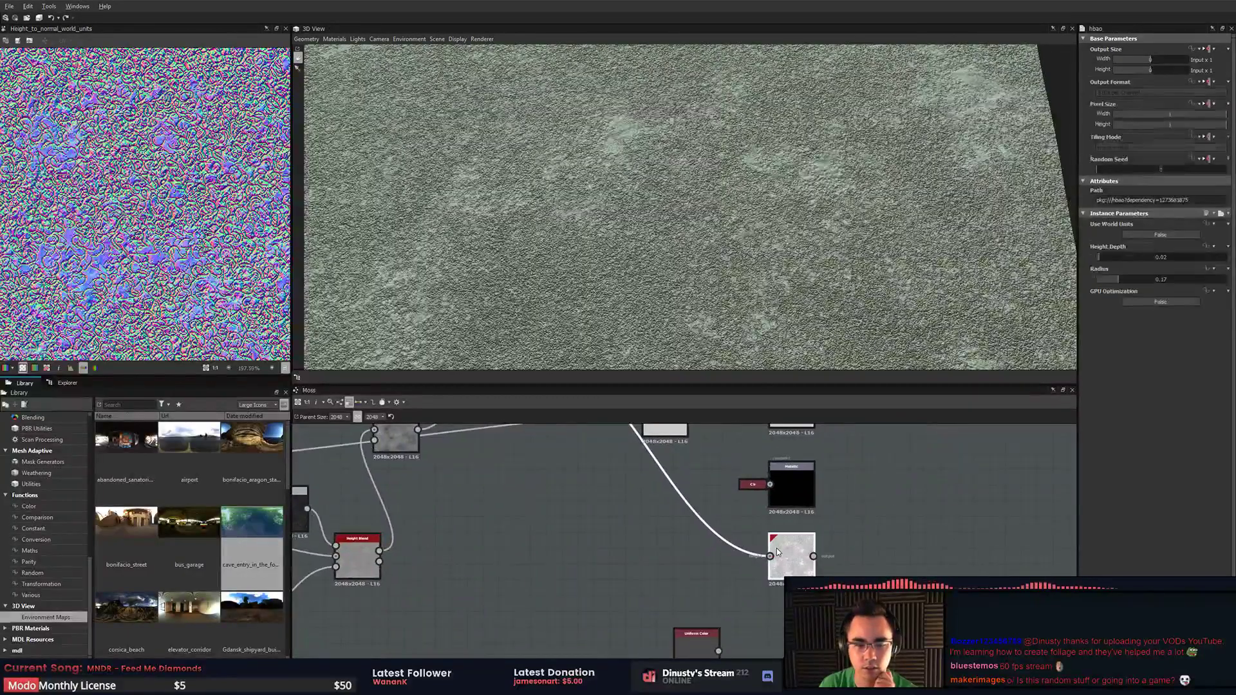
scroll(188, 208, down, 2)
scroll(217, 249, up, 3)
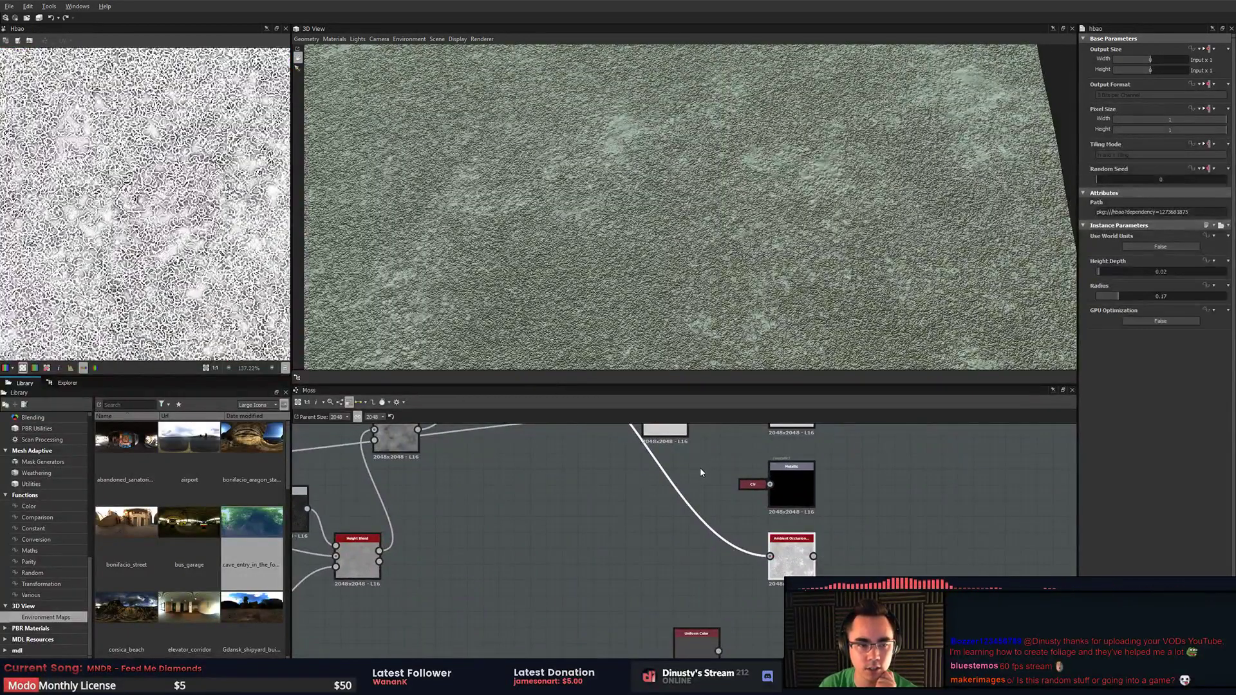
- Inspect the Metallic output, preview the Histogram Range feeding Roughness and examine its fiber pattern
middle_drag(700, 474, 761, 547)
click(814, 569)
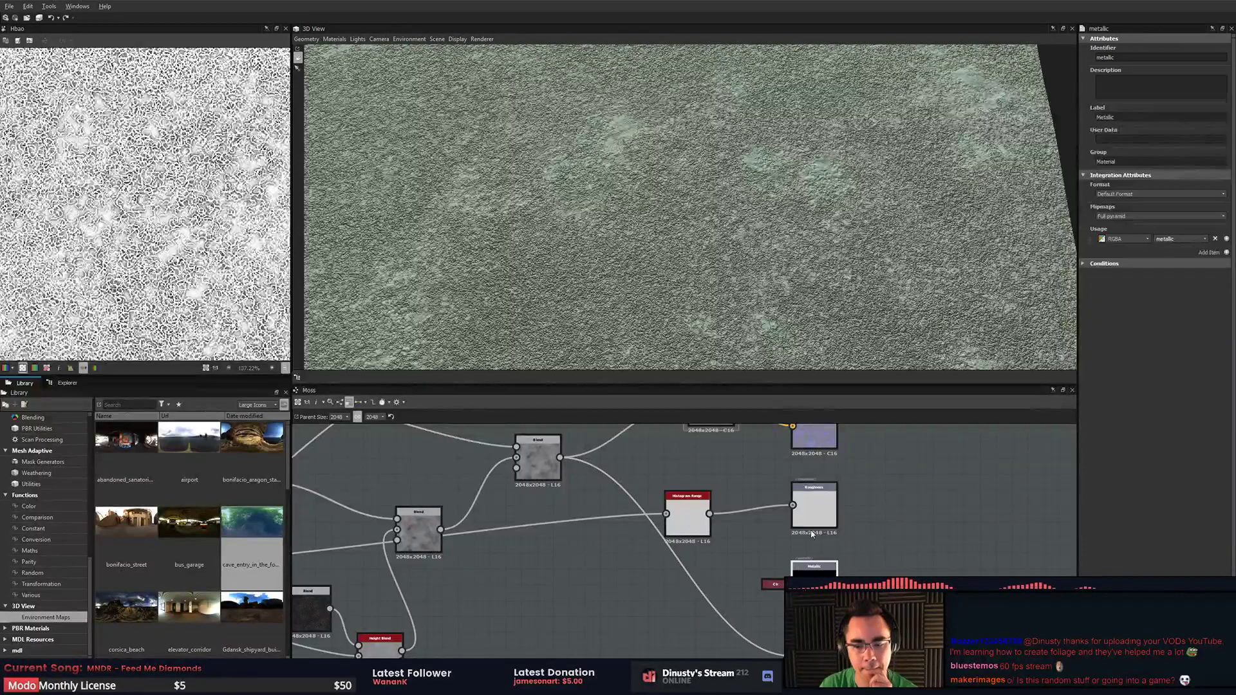
click(689, 518)
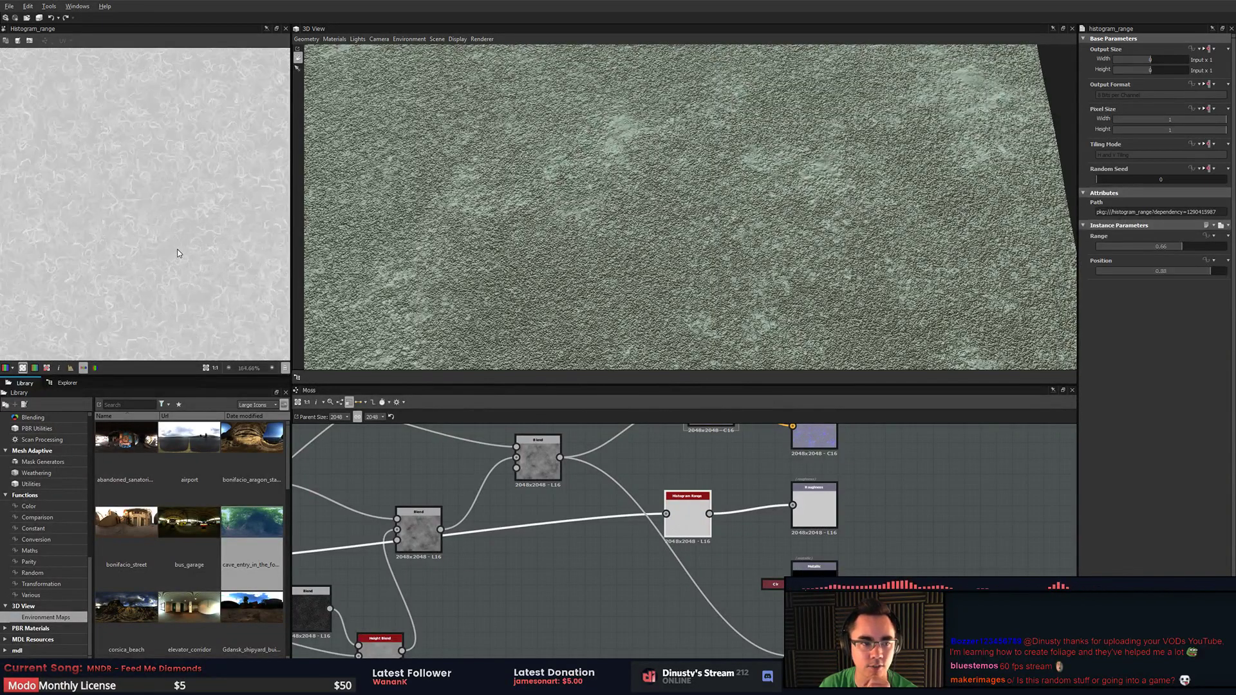
scroll(179, 253, up, 1)
middle_drag(615, 544, 708, 540)
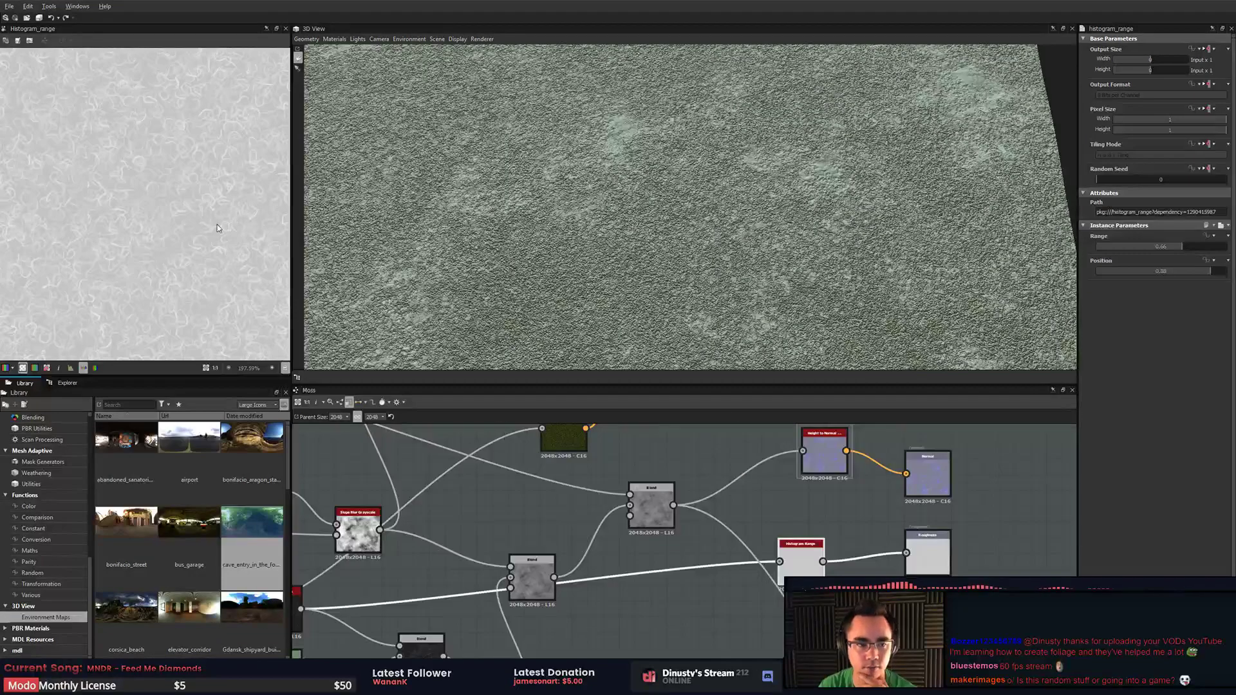
- Review the material outputs and color nodes, and view the moss plane in 3D from a different angle
middle_drag(949, 545, 920, 573)
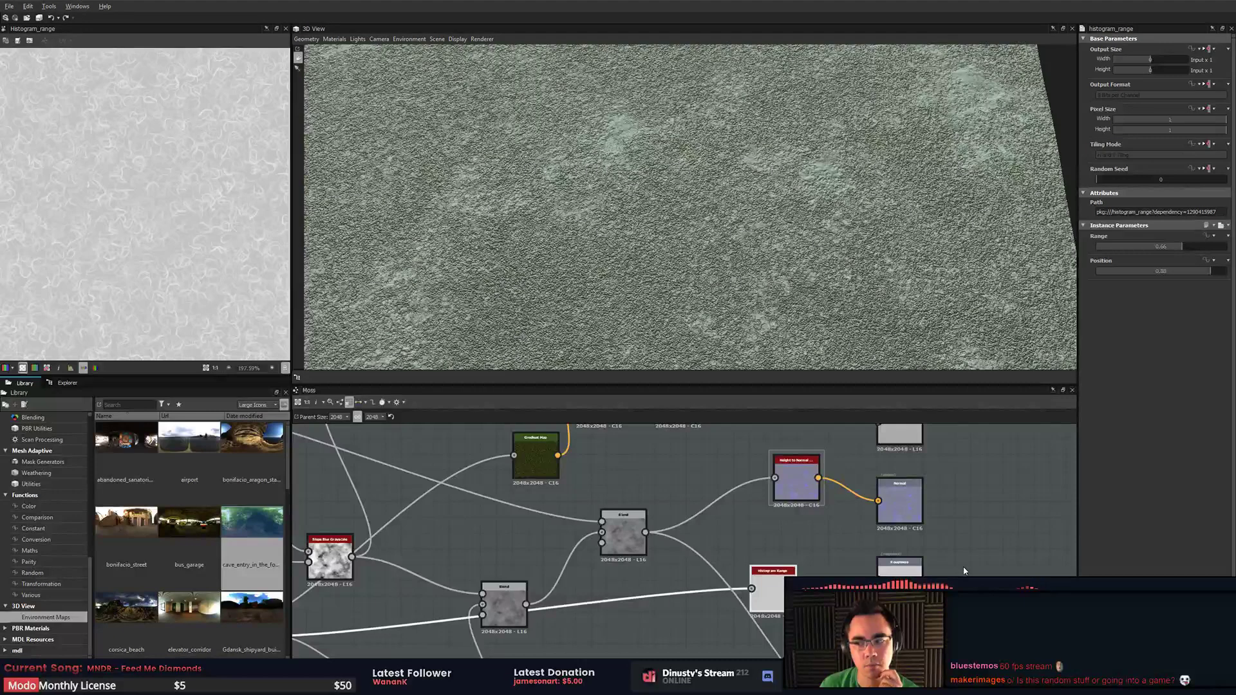
middle_drag(847, 517, 835, 565)
scroll(836, 563, down, 3)
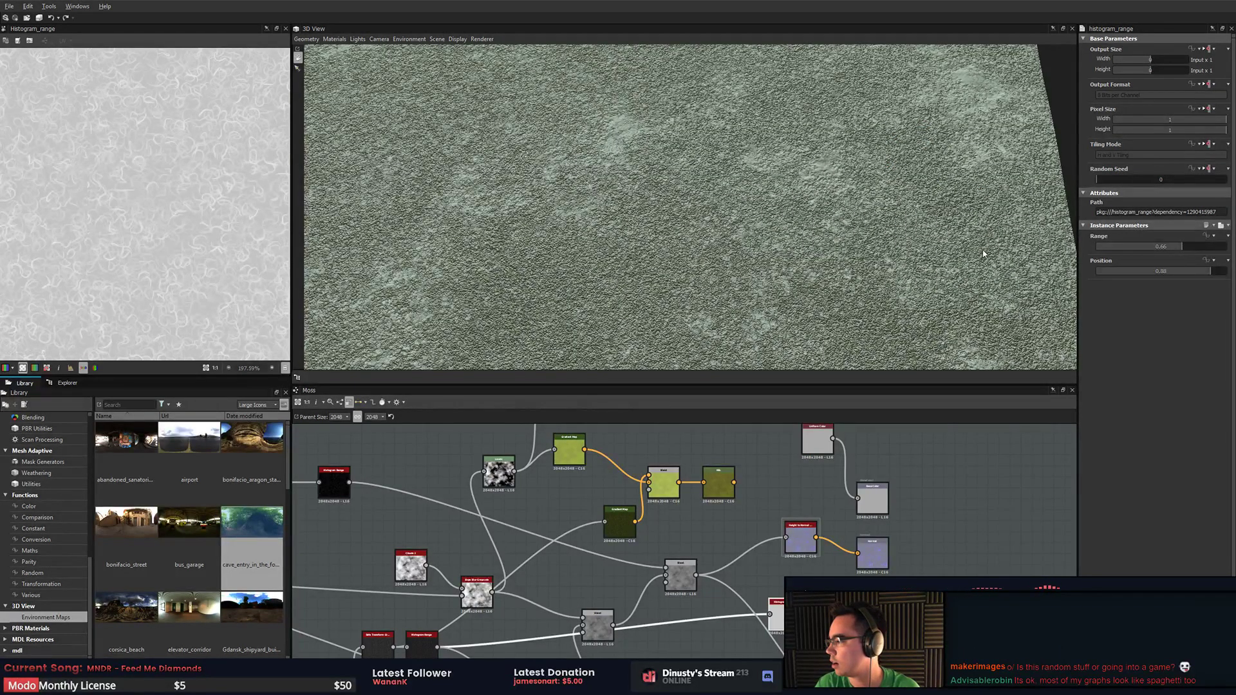
drag(962, 272, 608, 106)
- Inspect the two green Gradient Map nodes and preview the Screen Blend that combines their colors
middle_drag(610, 460, 726, 475)
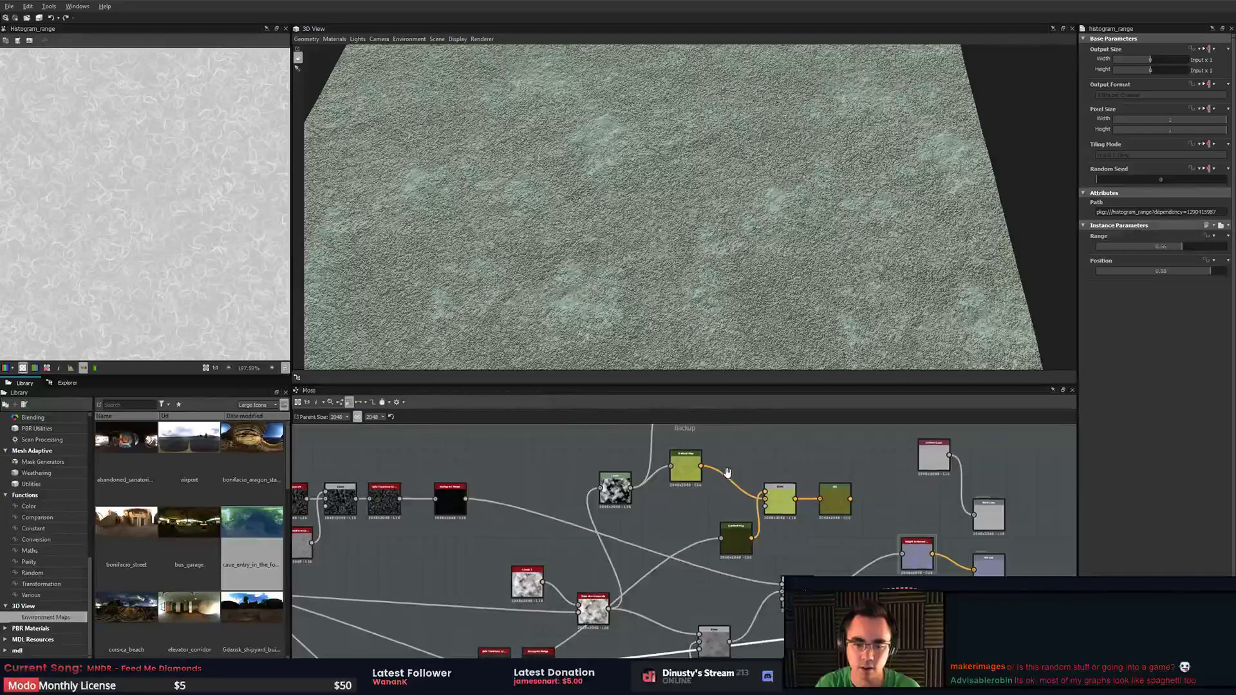
click(733, 547)
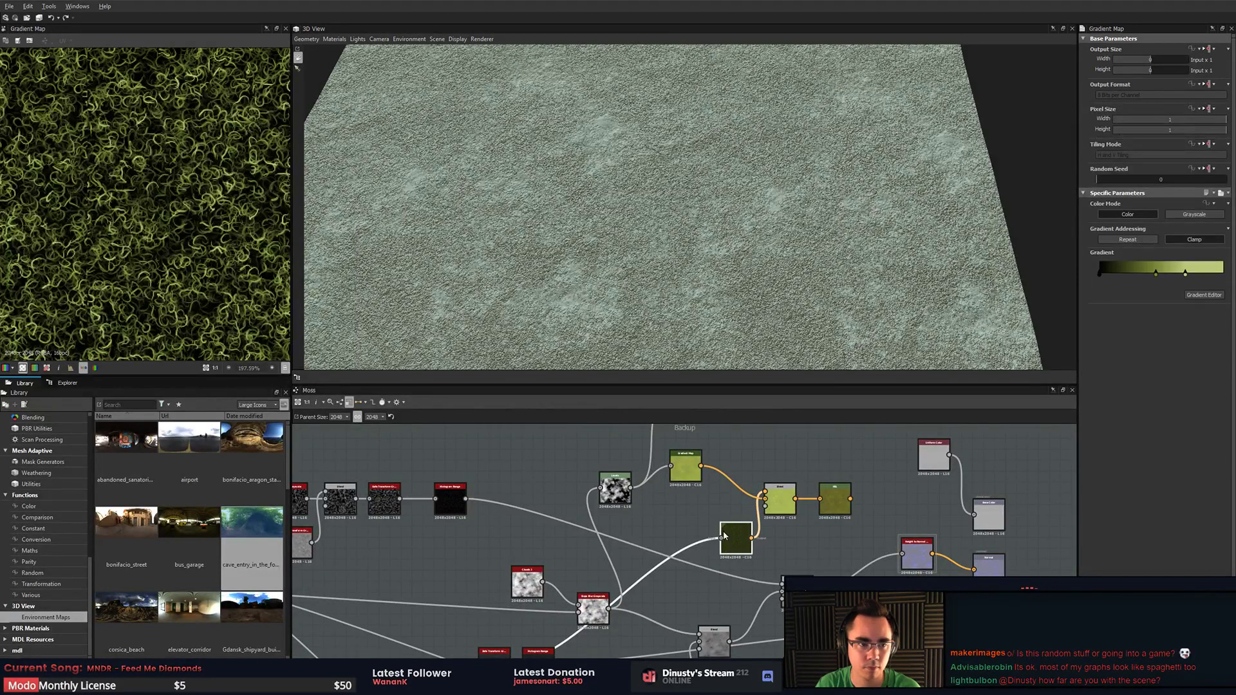
scroll(144, 298, down, 2)
click(682, 473)
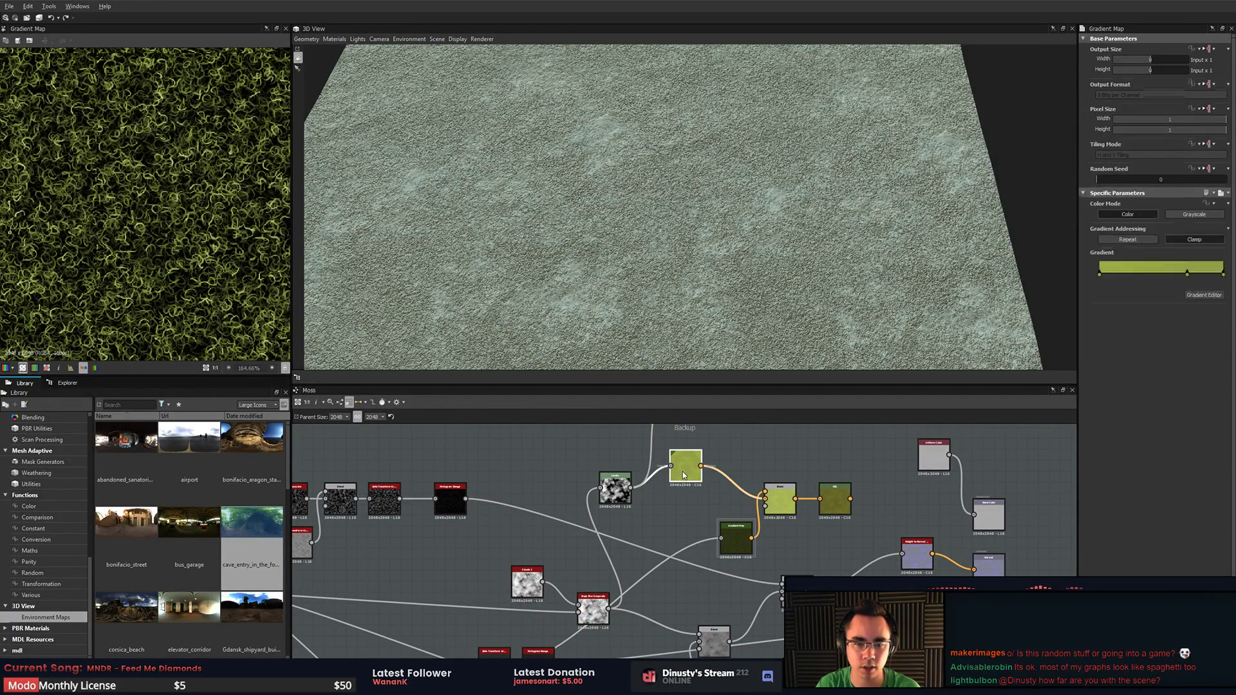
middle_drag(759, 465, 651, 456)
scroll(650, 455, up, 2)
double_click(682, 511)
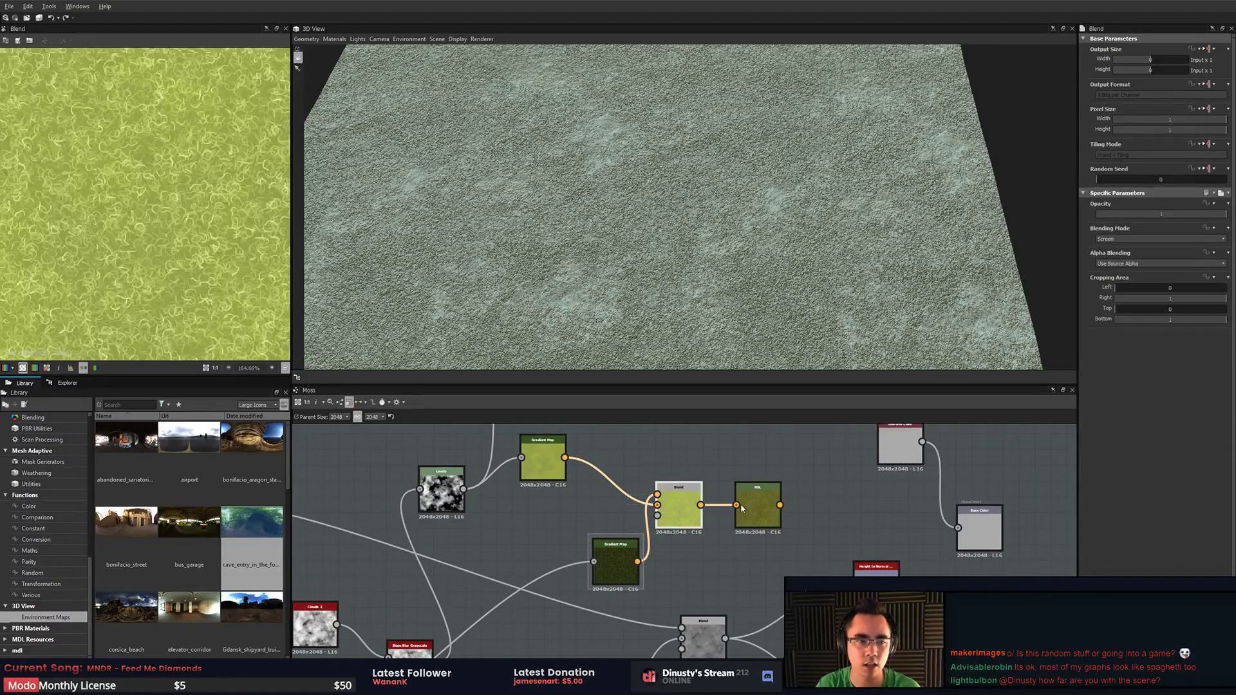
- Connect the HSL node's output to the Base Color output
middle_drag(813, 502, 539, 519)
scroll(674, 504, up, 2)
drag(633, 495, 788, 543)
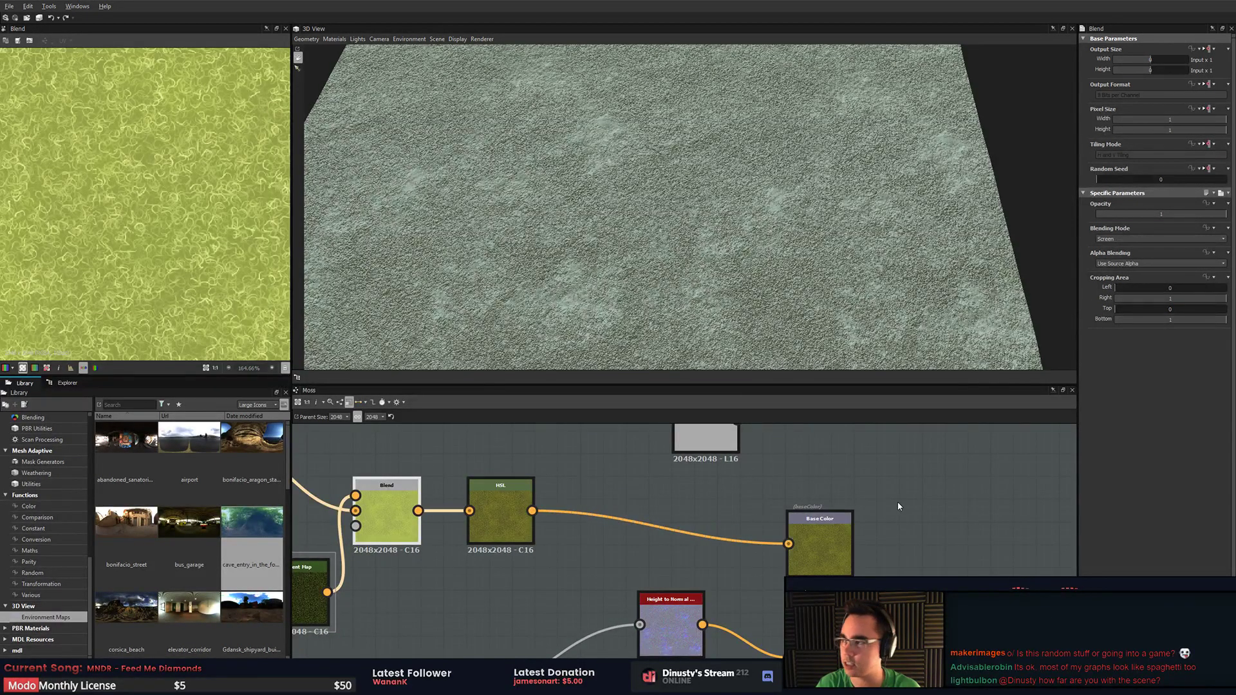
- Examine the green moss surface up close in the 3D view
scroll(602, 263, up, 3)
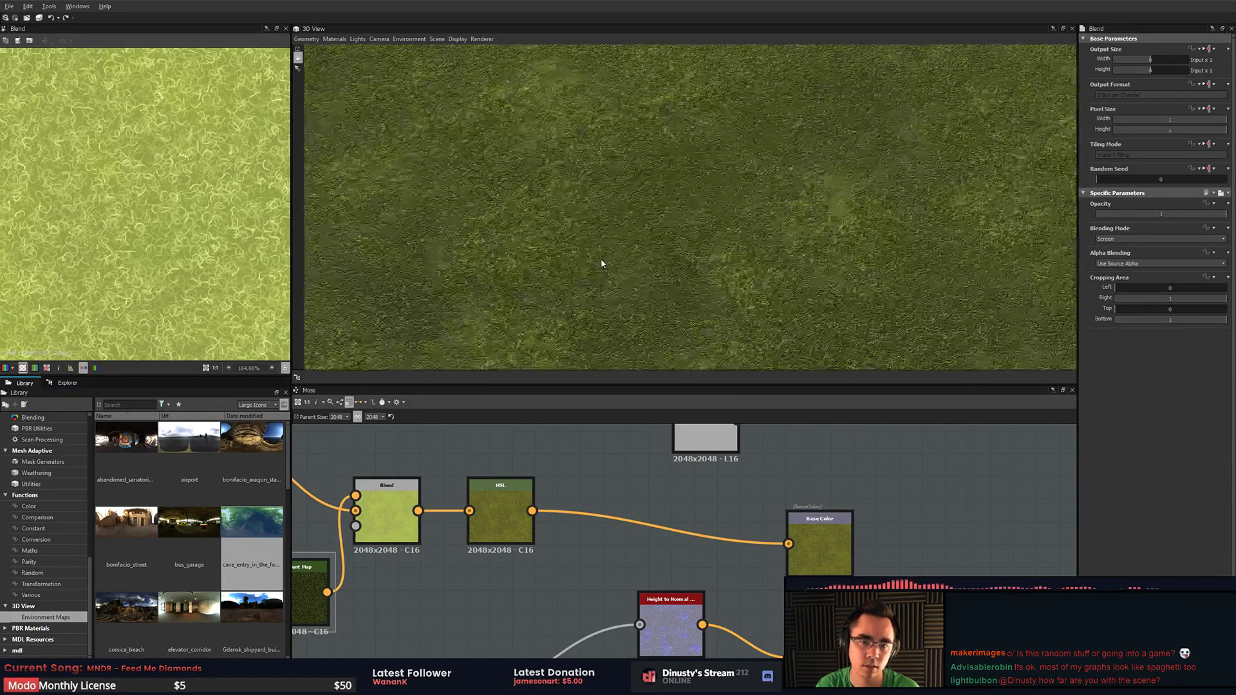
mouse_move(601, 262)
mouse_down()
mouse_move(610, 234)
mouse_move(618, 257)
mouse_up()
scroll(610, 233, up, 5)
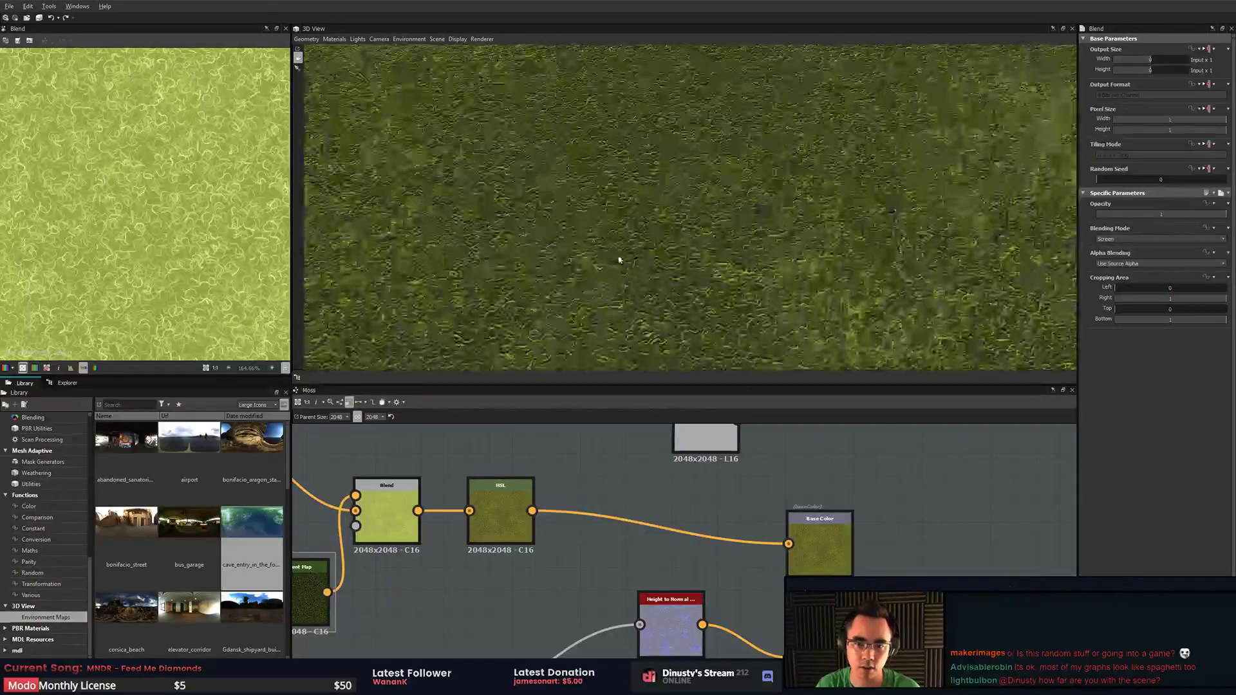
- Try the moss plane under the bonifacio_aragon_stairs, cave entry, Gdansk shipyard and elevator_corridor environment maps in the 3D view
scroll(619, 255, down, 3)
middle_drag(619, 254, 681, 253)
mouse_move(681, 252)
mouse_down()
mouse_move(695, 215)
mouse_move(687, 253)
mouse_up()
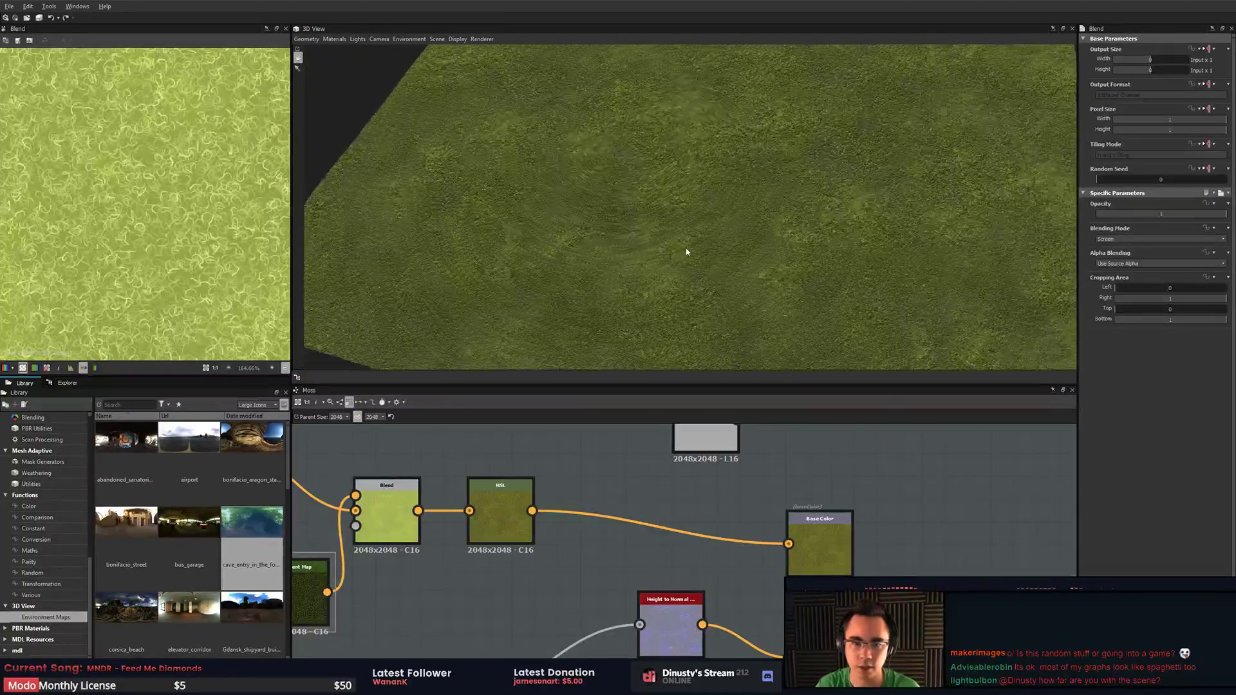
drag(256, 436, 425, 254)
mouse_move(498, 235)
mouse_down()
mouse_move(488, 220)
mouse_move(466, 268)
mouse_move(519, 228)
mouse_up()
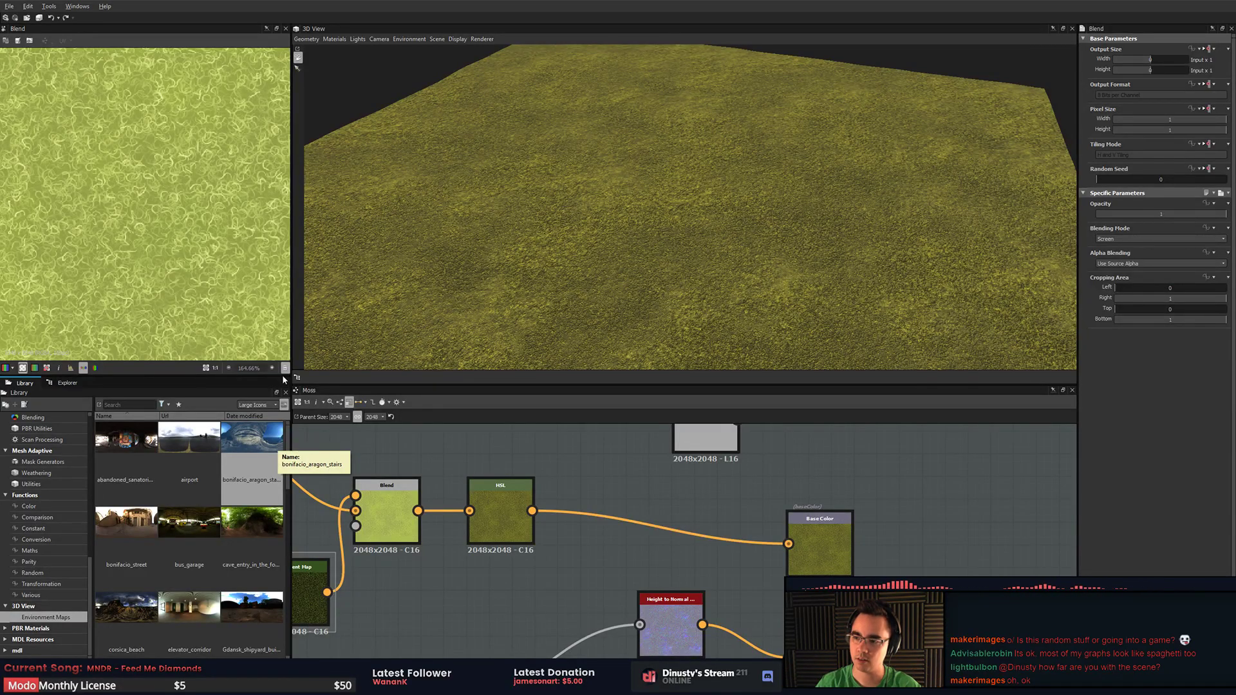
drag(250, 540, 430, 220)
drag(252, 607, 469, 223)
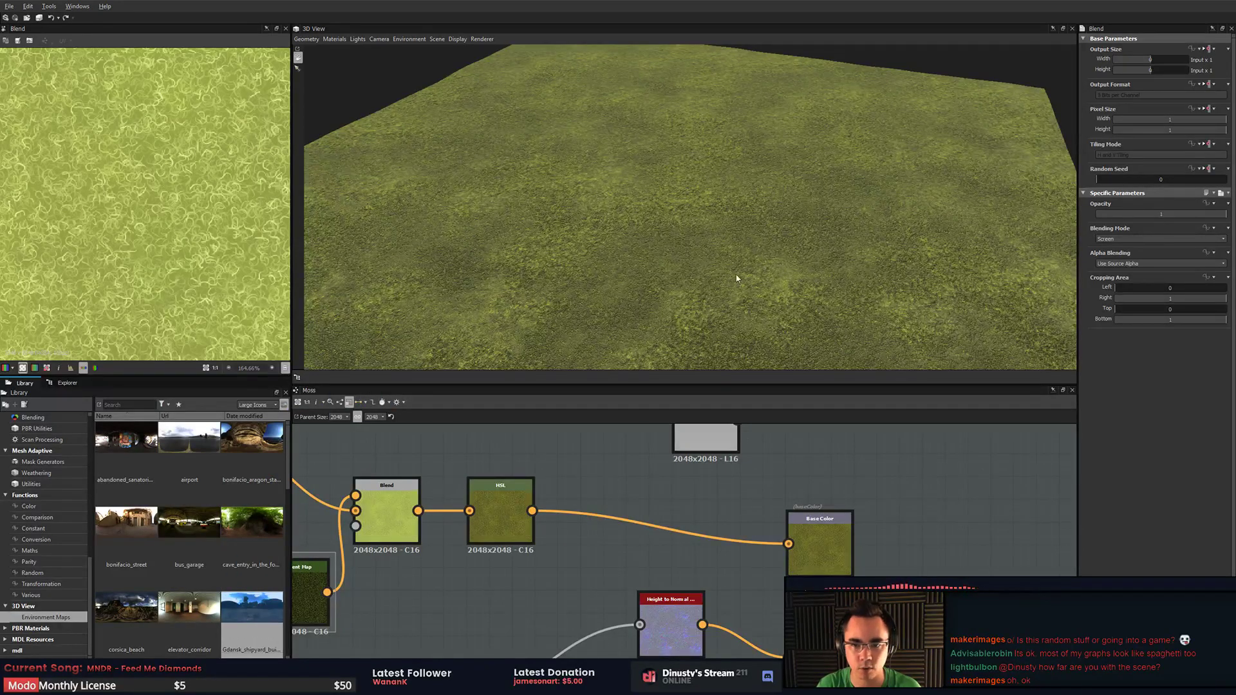
drag(189, 607, 450, 246)
drag(551, 284, 564, 315)
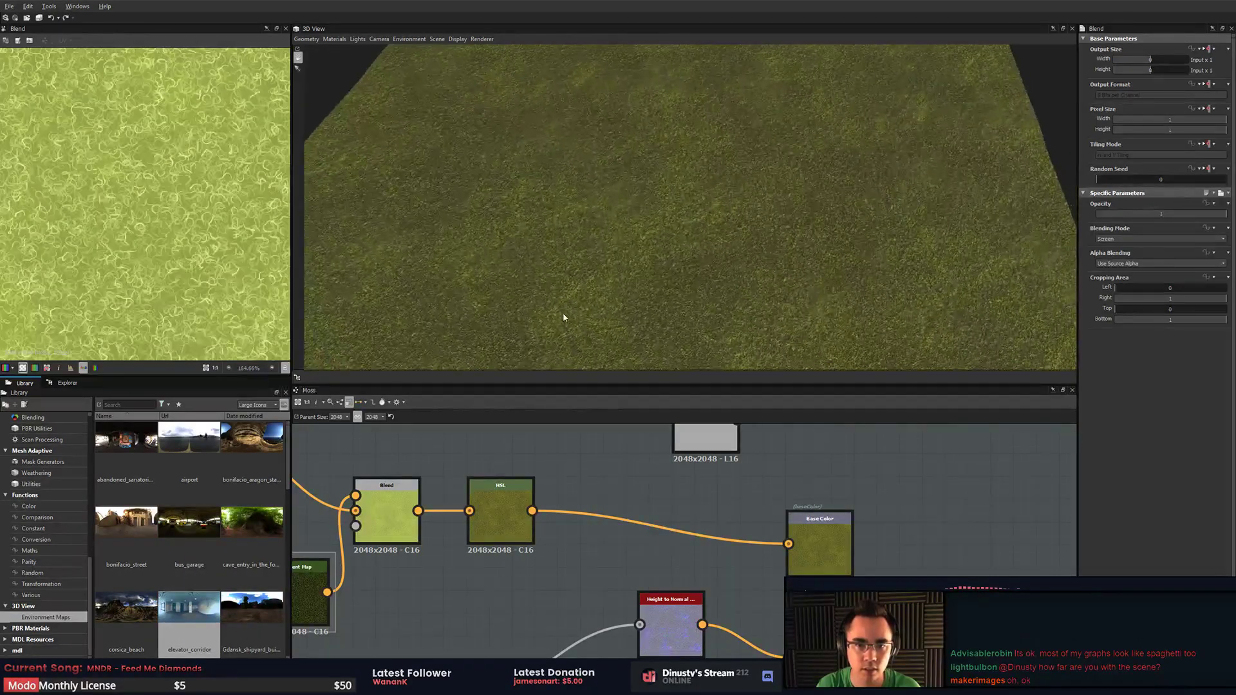
- Switch to the Epic Games Launcher and launch Unreal Engine 4.16.0
middle_drag(714, 573, 738, 470)
scroll(739, 469, down, 3)
middle_drag(774, 561, 783, 516)
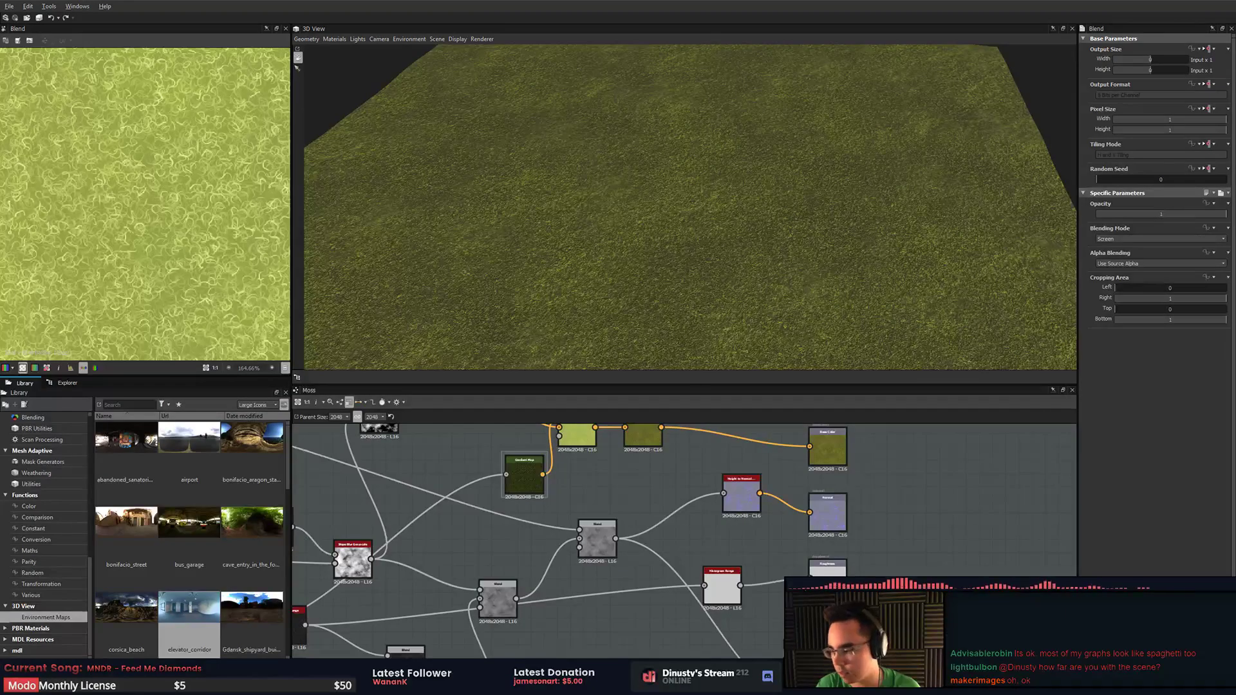
key(alt+Tab)
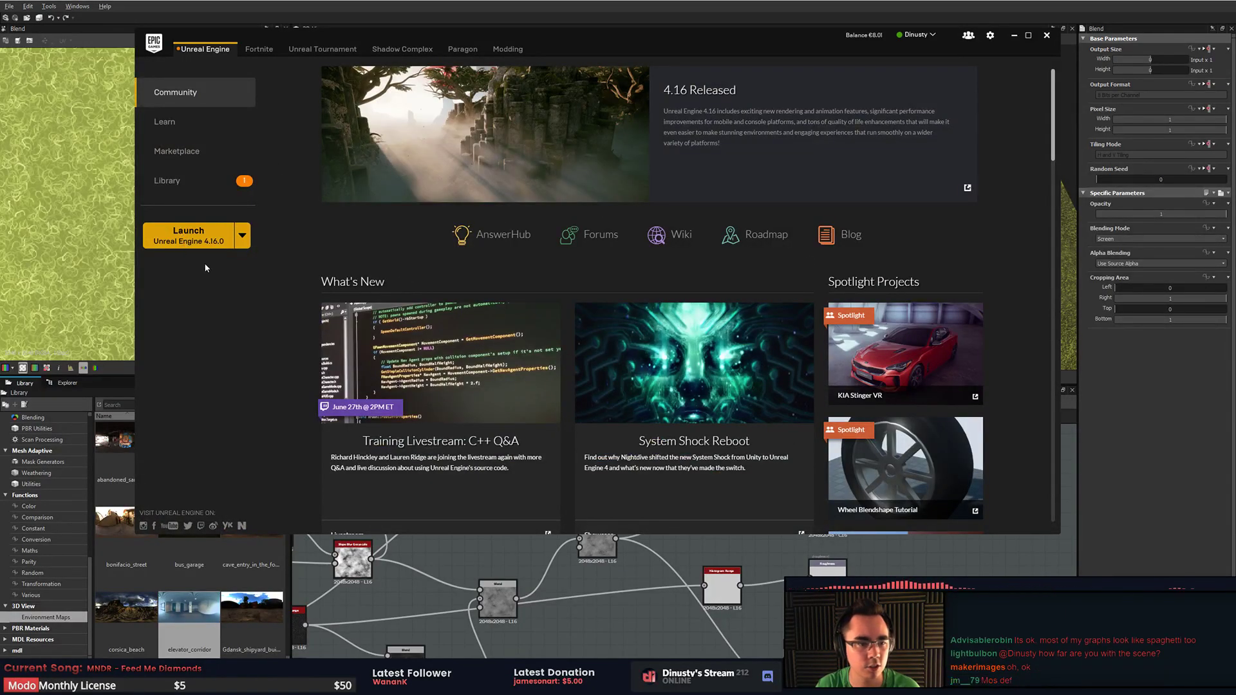
click(200, 243)
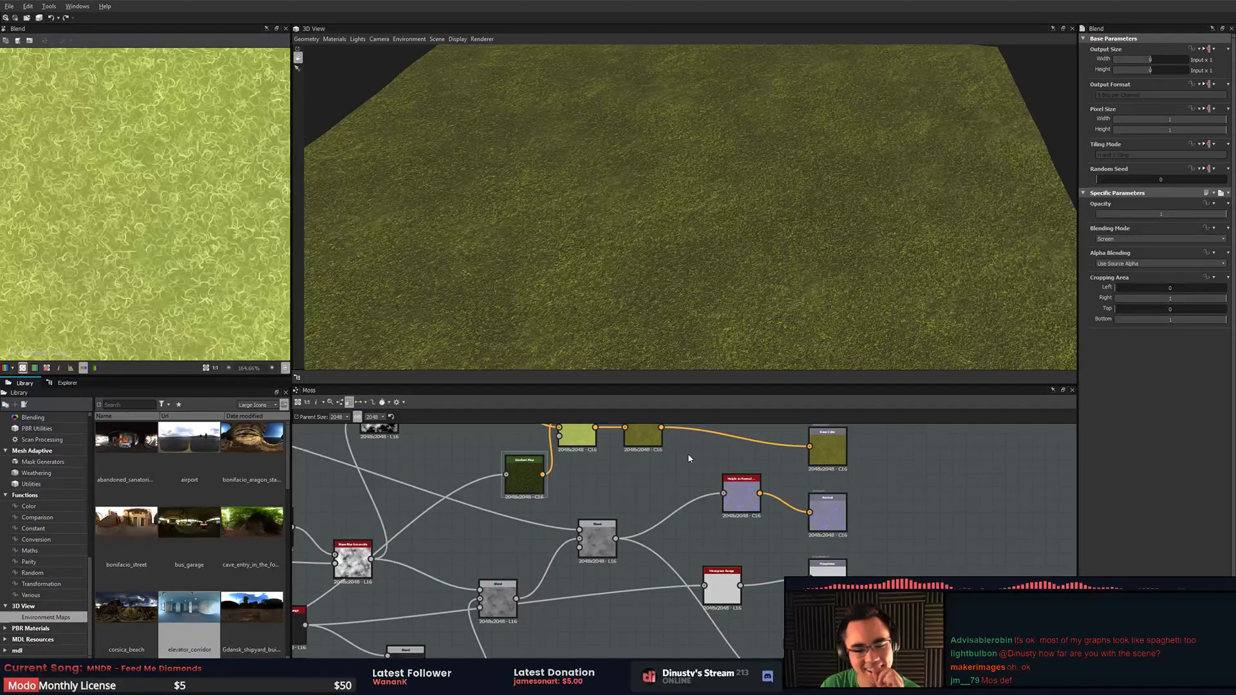
- Light the moss plane with the Gdansk shipyard environment map and close the Epic Games Launcher
drag(747, 235, 740, 248)
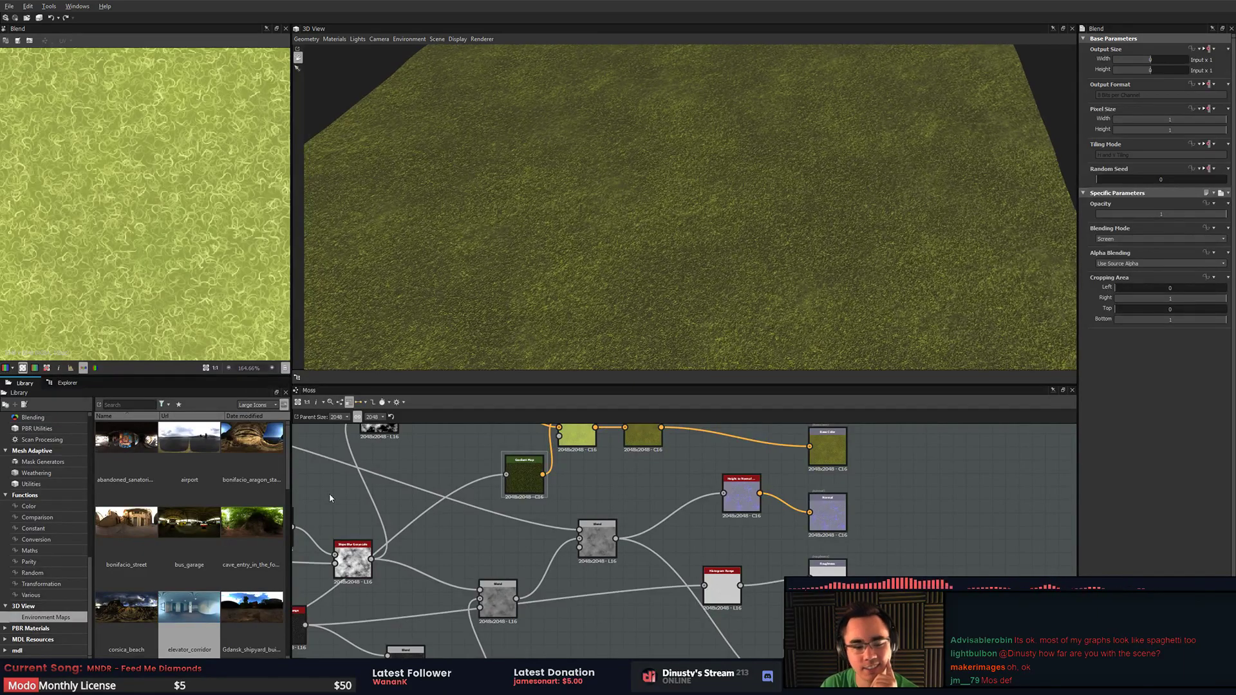
drag(266, 603, 524, 277)
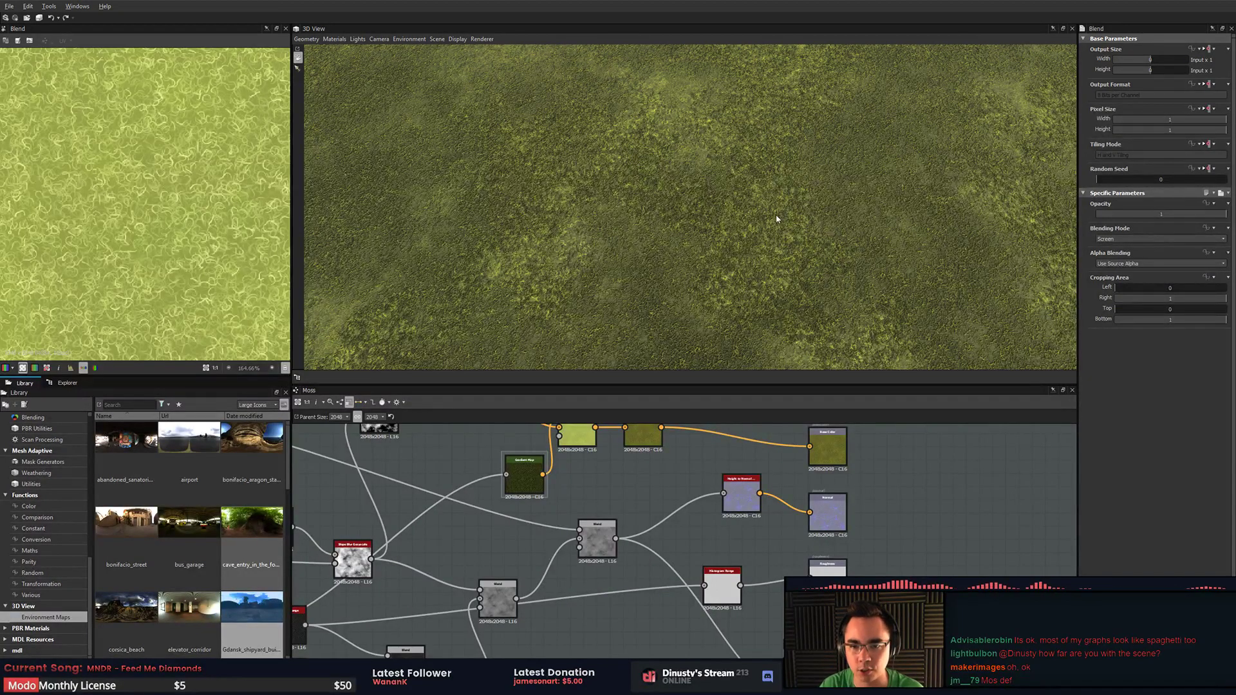
key(alt+Tab)
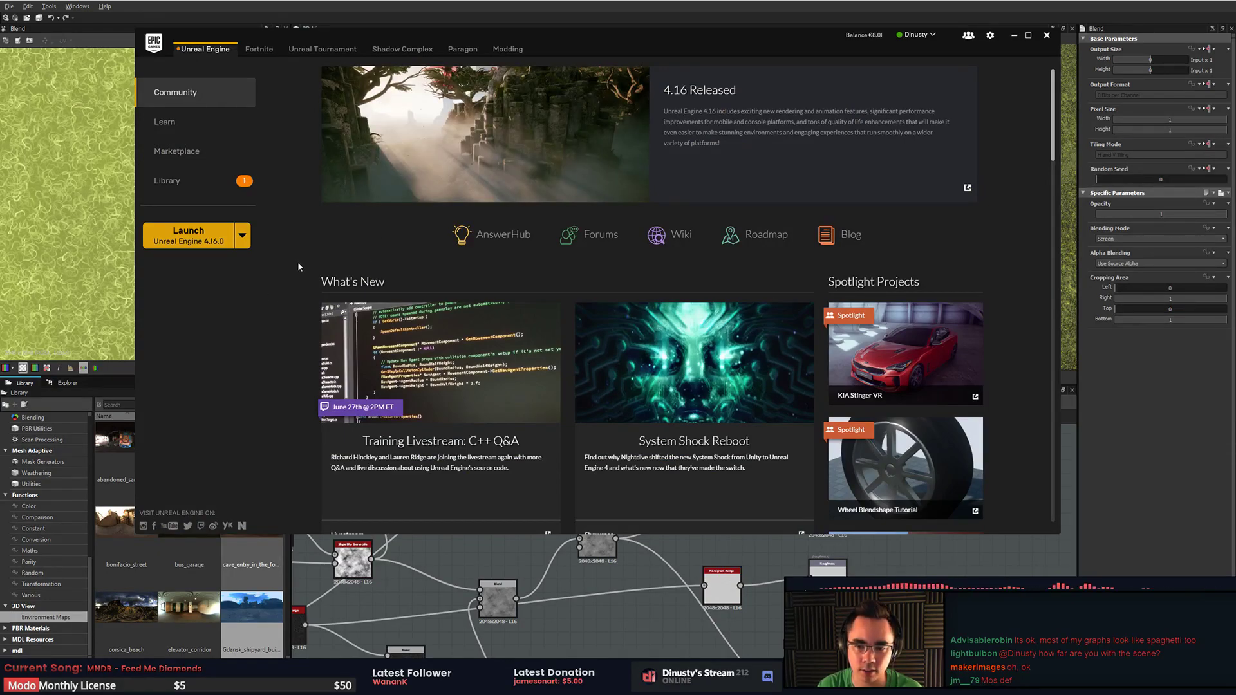
click(1046, 37)
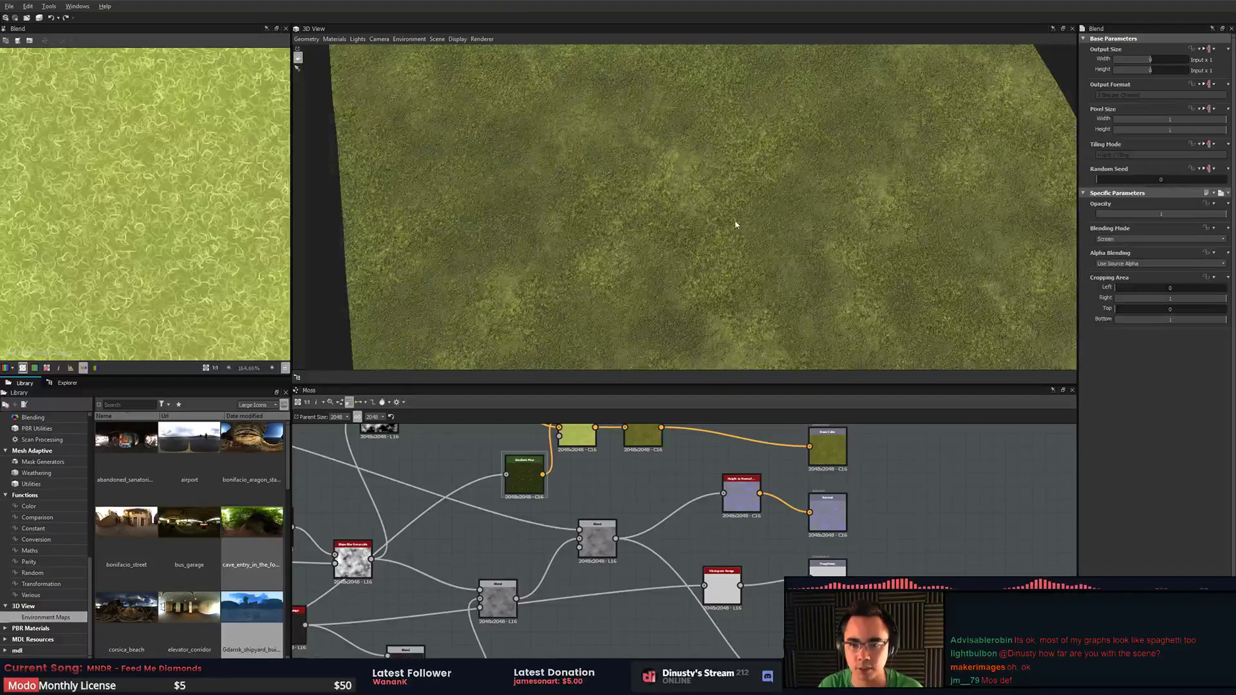
- Examine the moss surface in the 3D view up close and as a whole plane
drag(735, 220, 739, 196)
scroll(739, 201, up, 6)
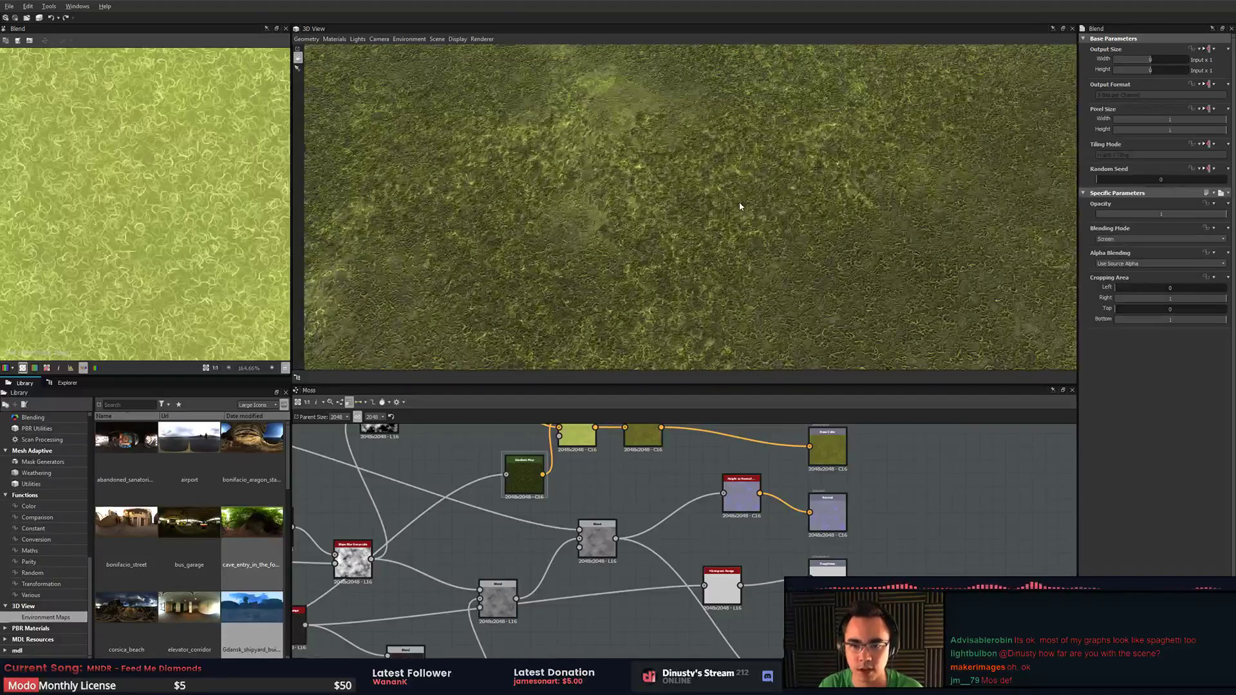
scroll(739, 202, down, 5)
drag(745, 212, 912, 216)
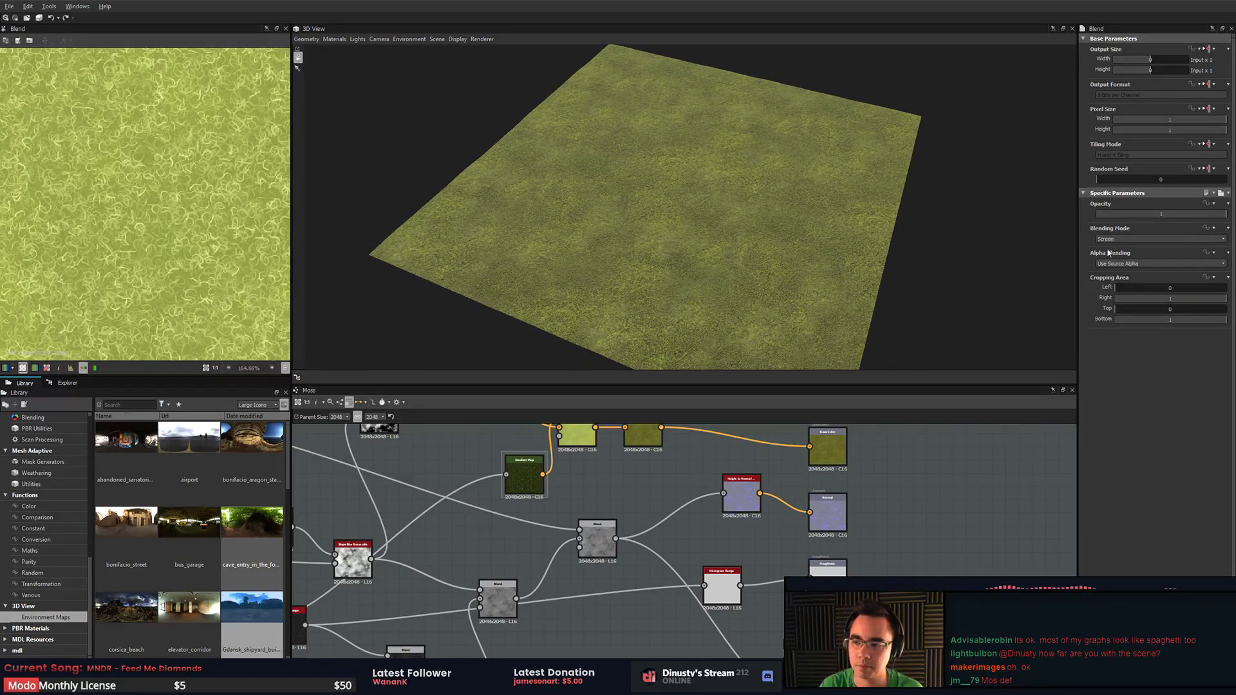
middle_drag(993, 469, 985, 475)
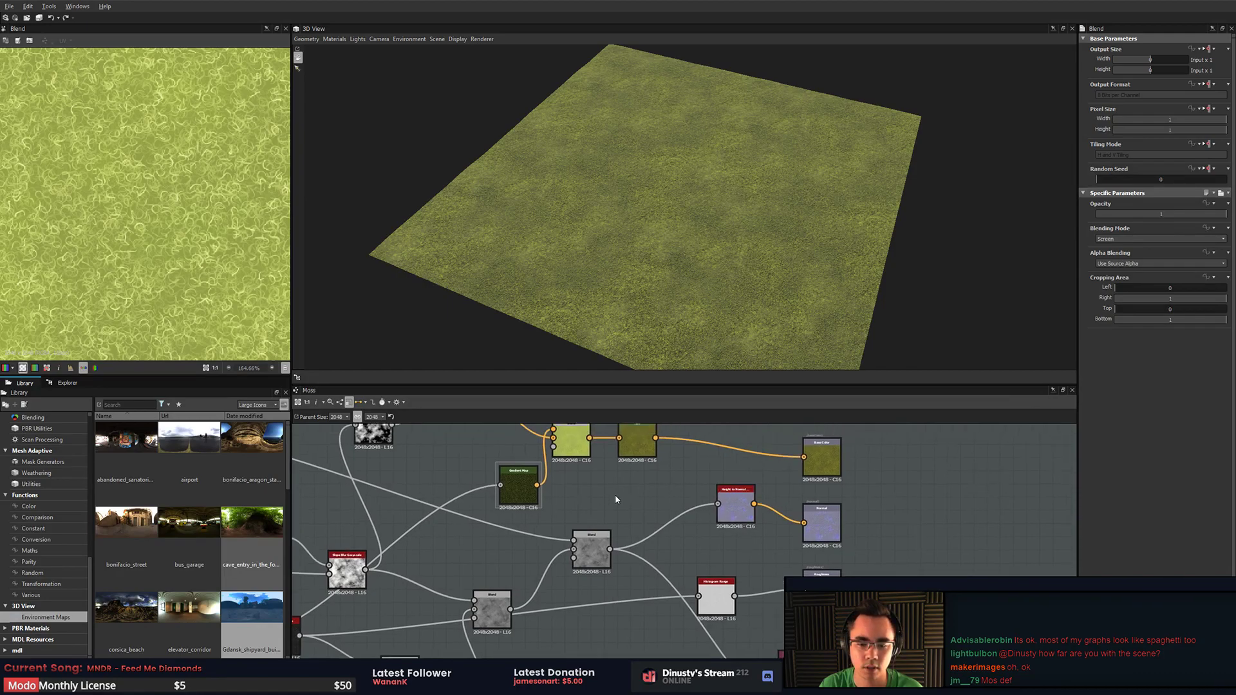
middle_drag(776, 458, 815, 458)
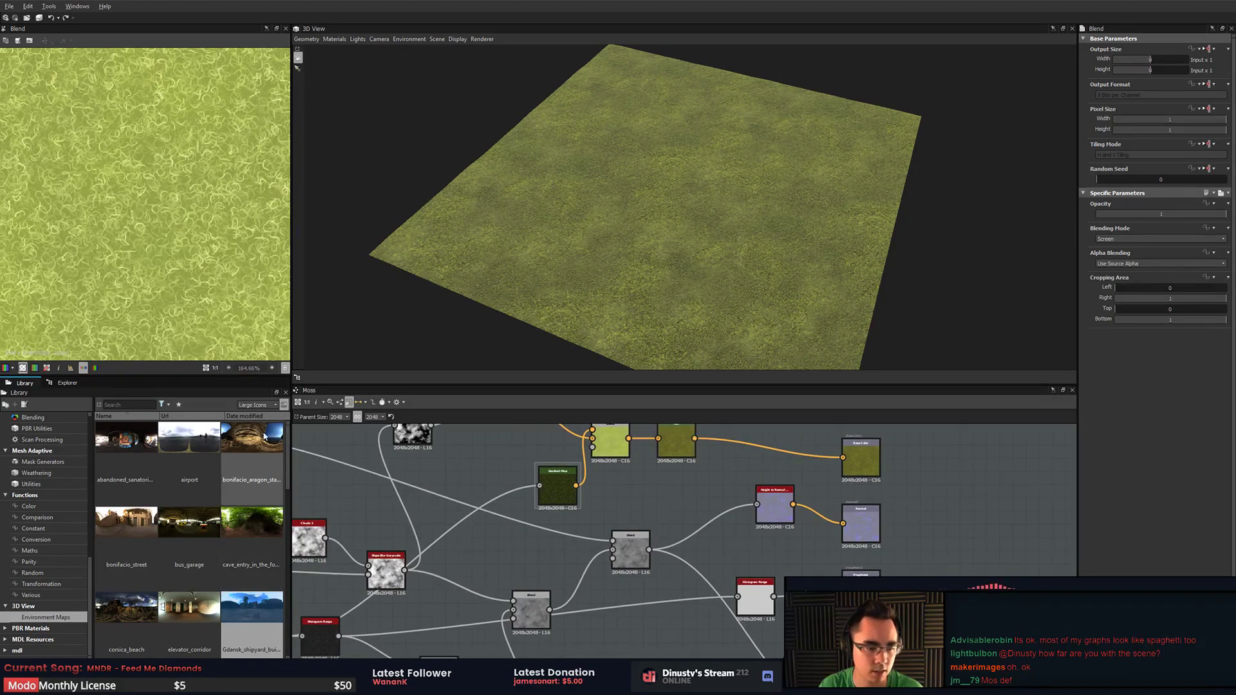
- Try the bonifacio_aragon_stairs, airport and abandoned sanatorium environment maps and inspect the moss plane under the last one
drag(252, 447, 347, 329)
drag(197, 440, 335, 338)
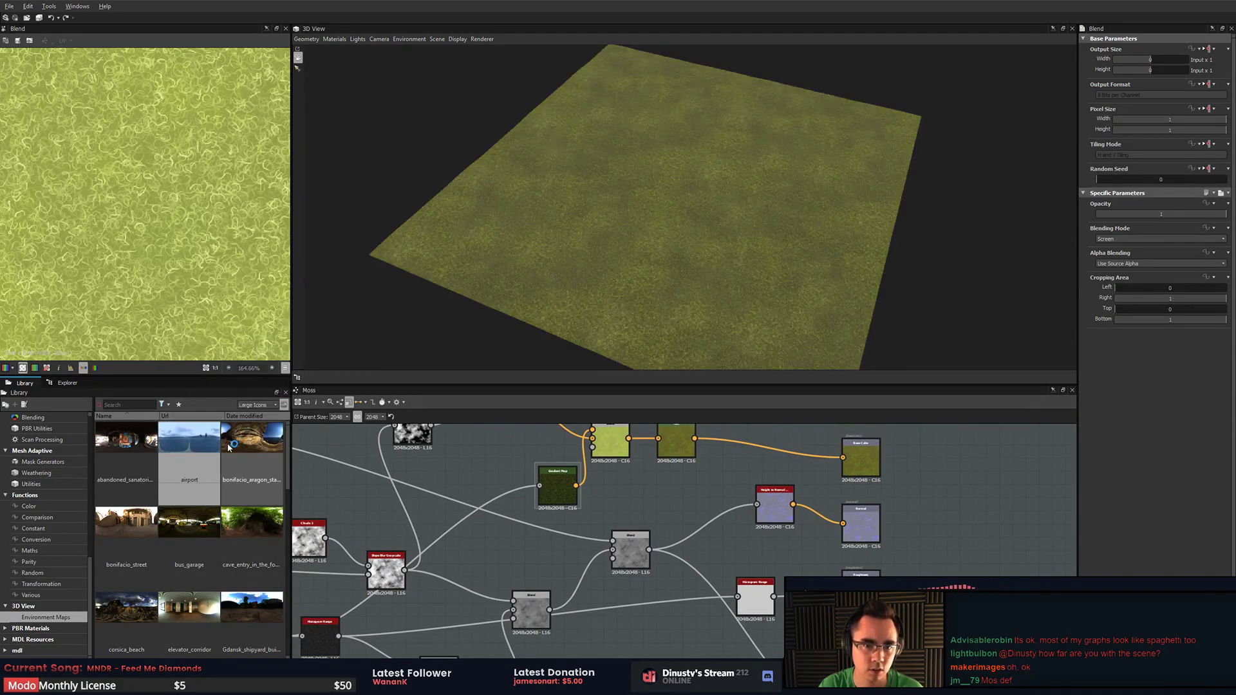
drag(132, 444, 328, 338)
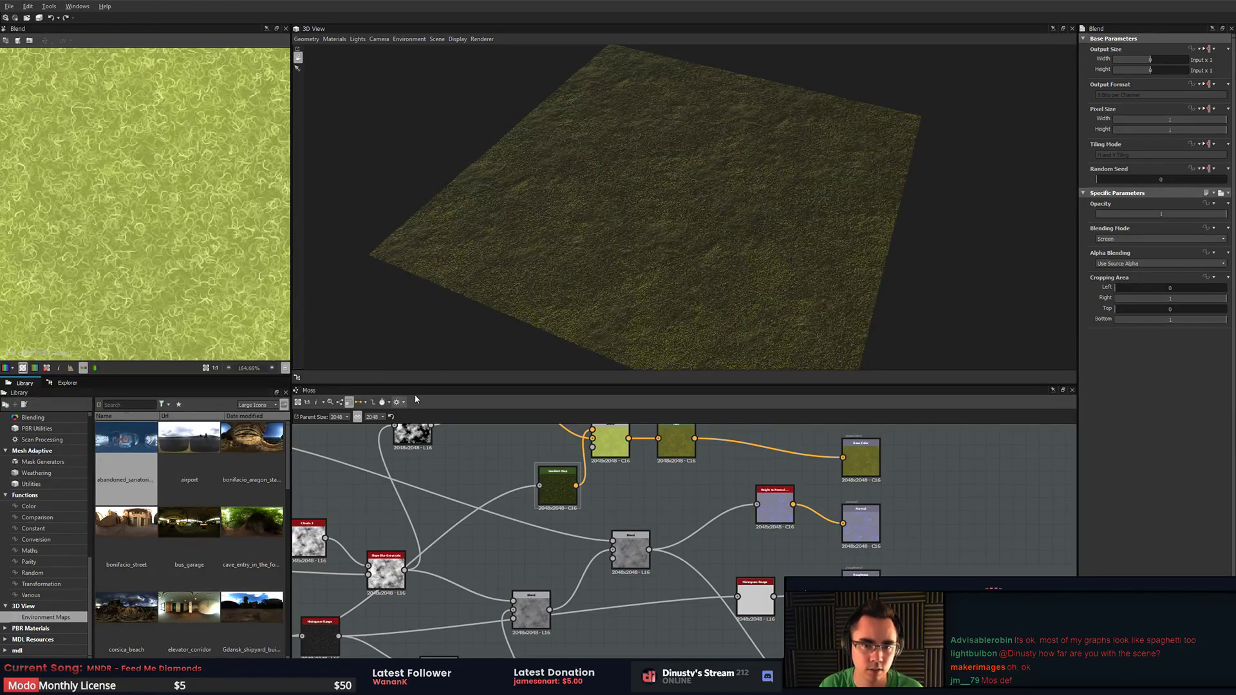
drag(553, 283, 501, 252)
scroll(604, 243, up, 10)
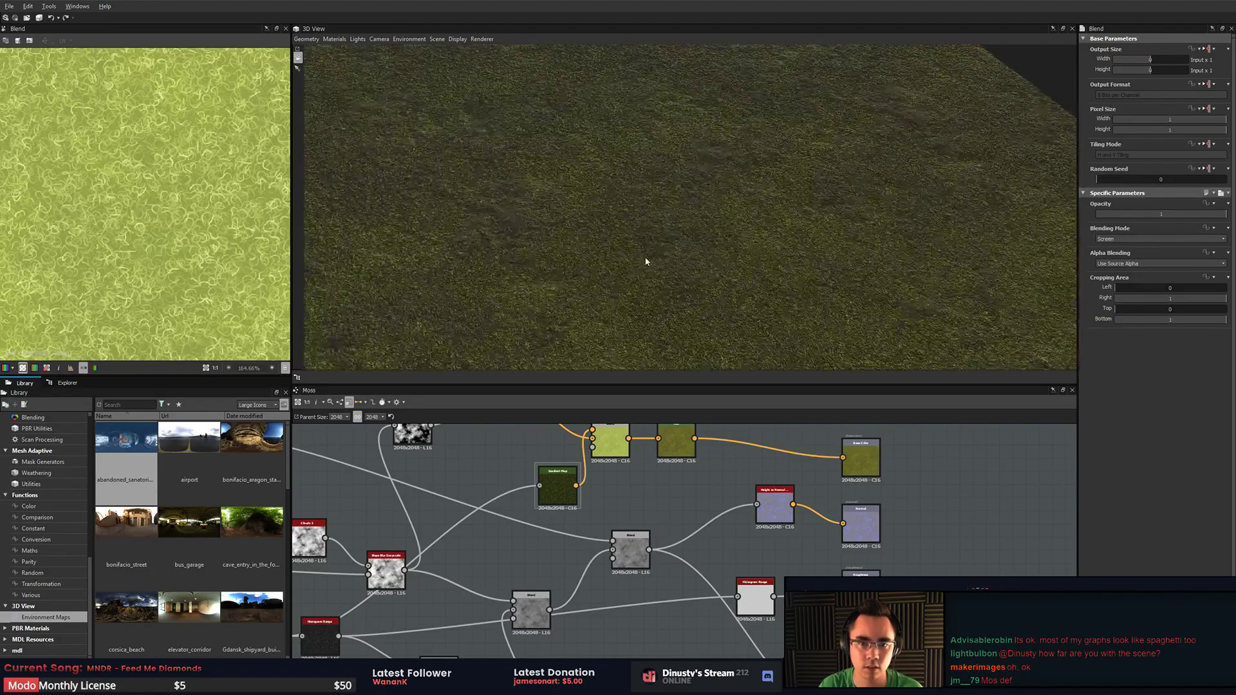
drag(645, 258, 647, 243)
scroll(647, 226, down, 6)
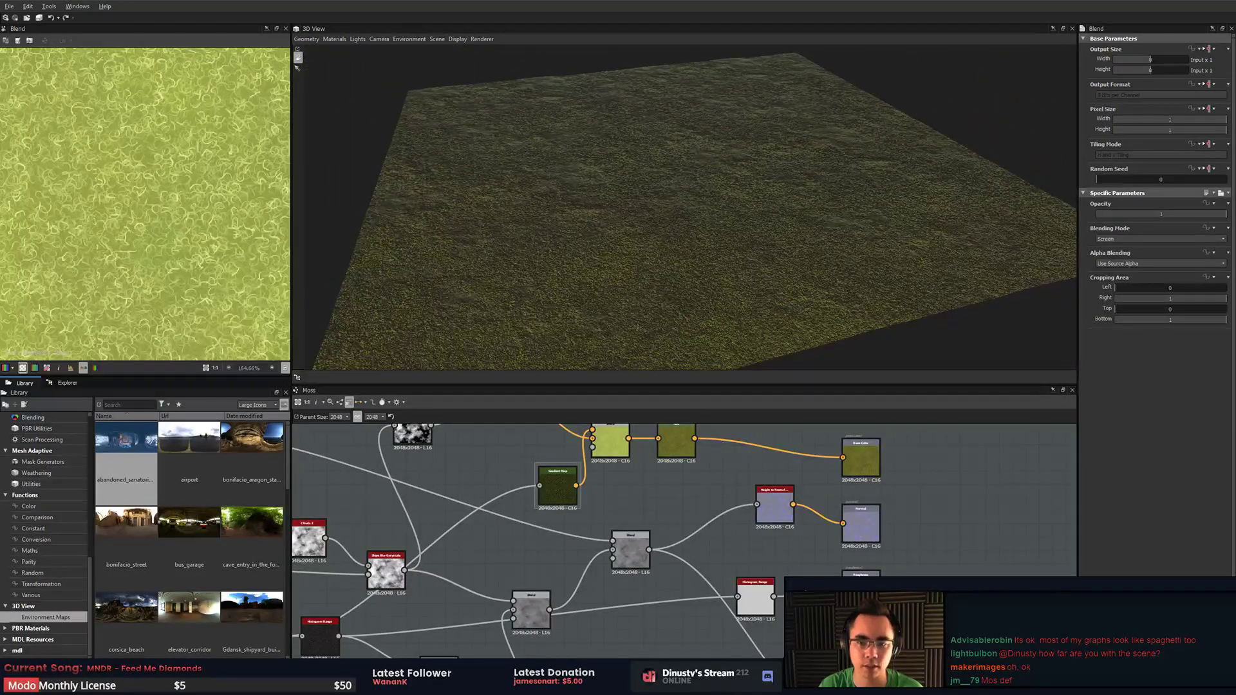
- Adjust the Height Depth of the height-to-normal node feeding the Normal output, testing stronger and weaker relief
middle_drag(982, 487, 1008, 462)
click(802, 474)
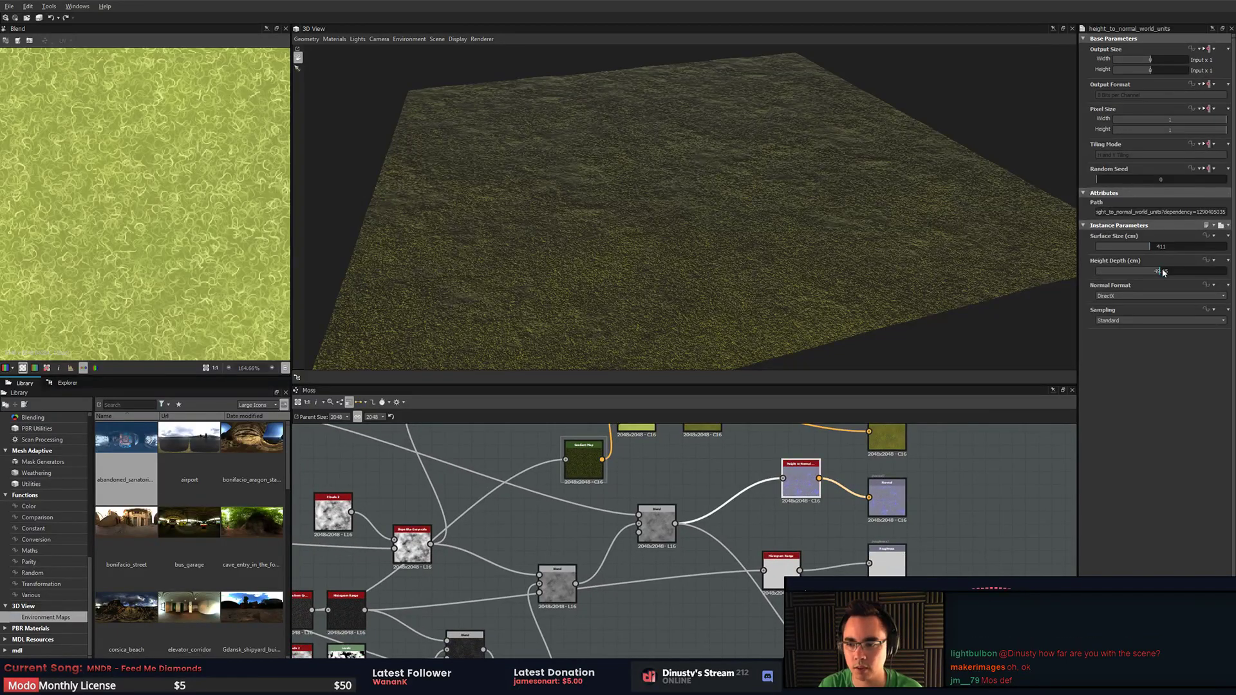
drag(1162, 270, 1233, 271)
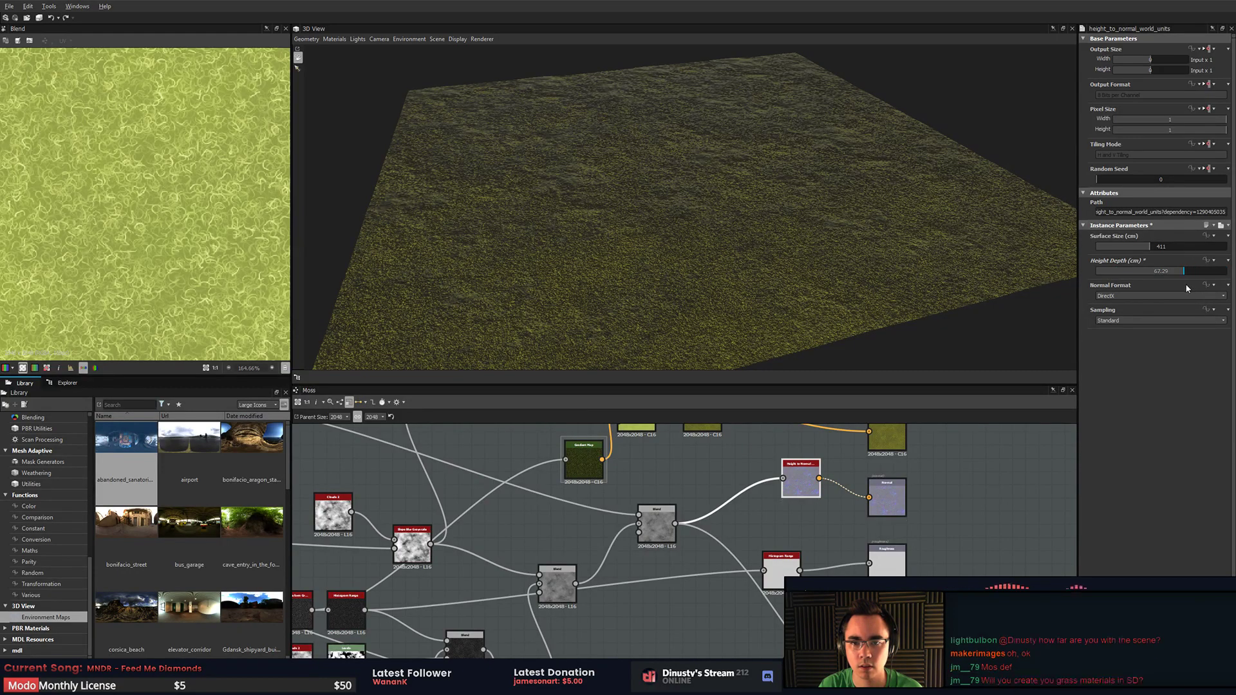
drag(1184, 271, 1130, 250)
- Inspect the moss from another angle and open the 3D view's Default material for editing
drag(782, 200, 766, 232)
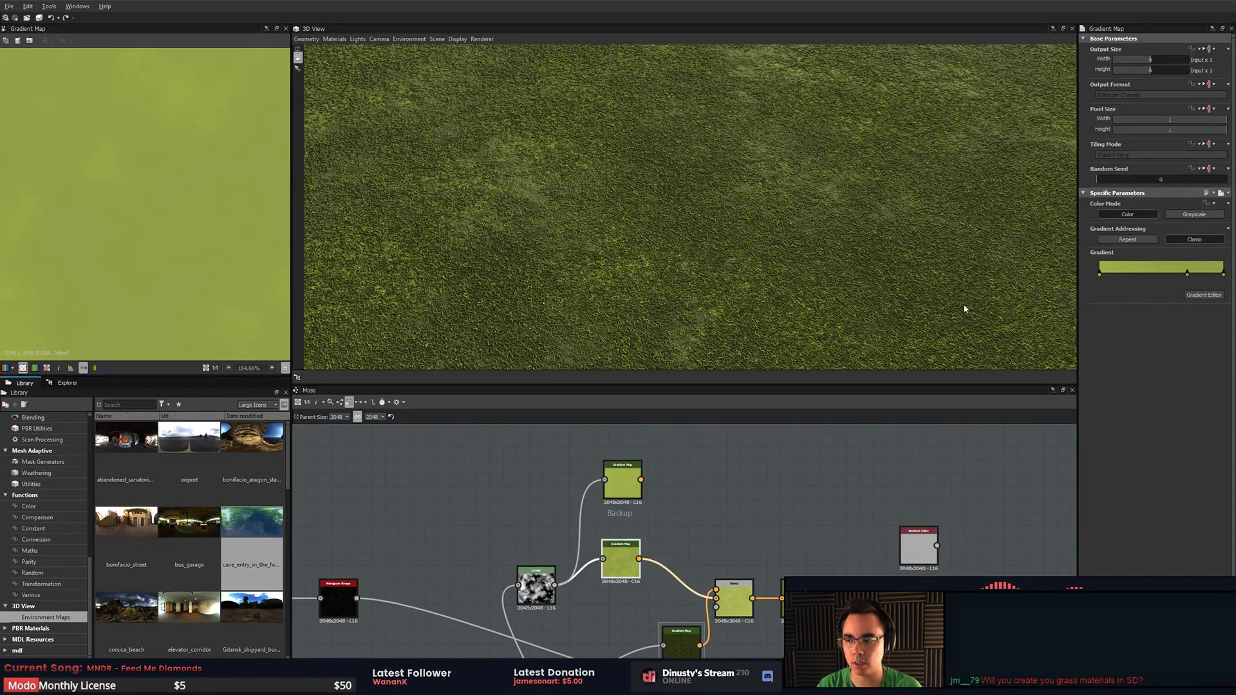
drag(965, 309, 738, 266)
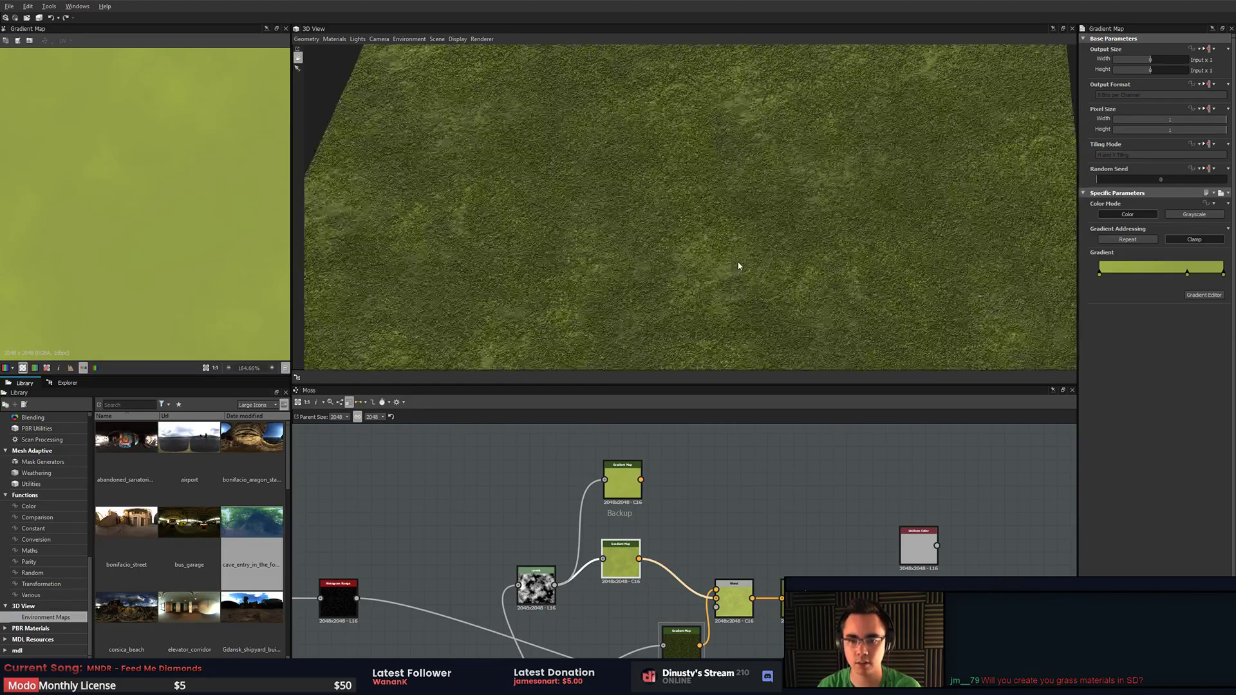
click(341, 38)
mouse_move(344, 51)
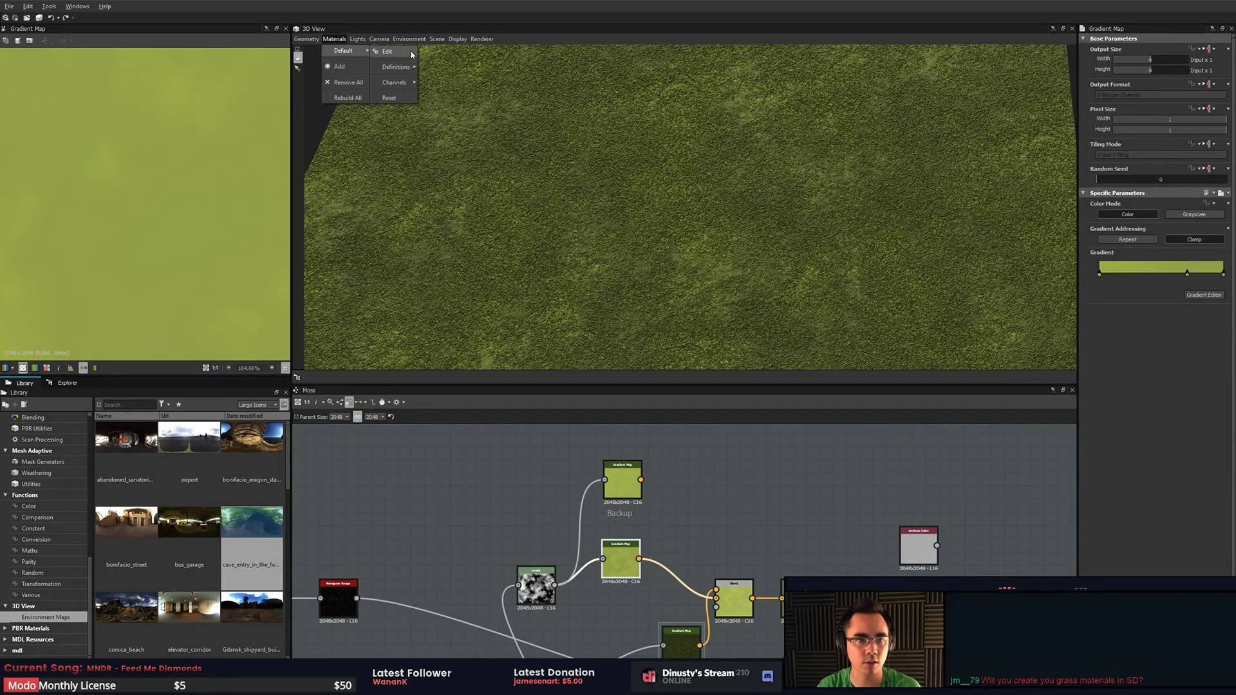
click(404, 51)
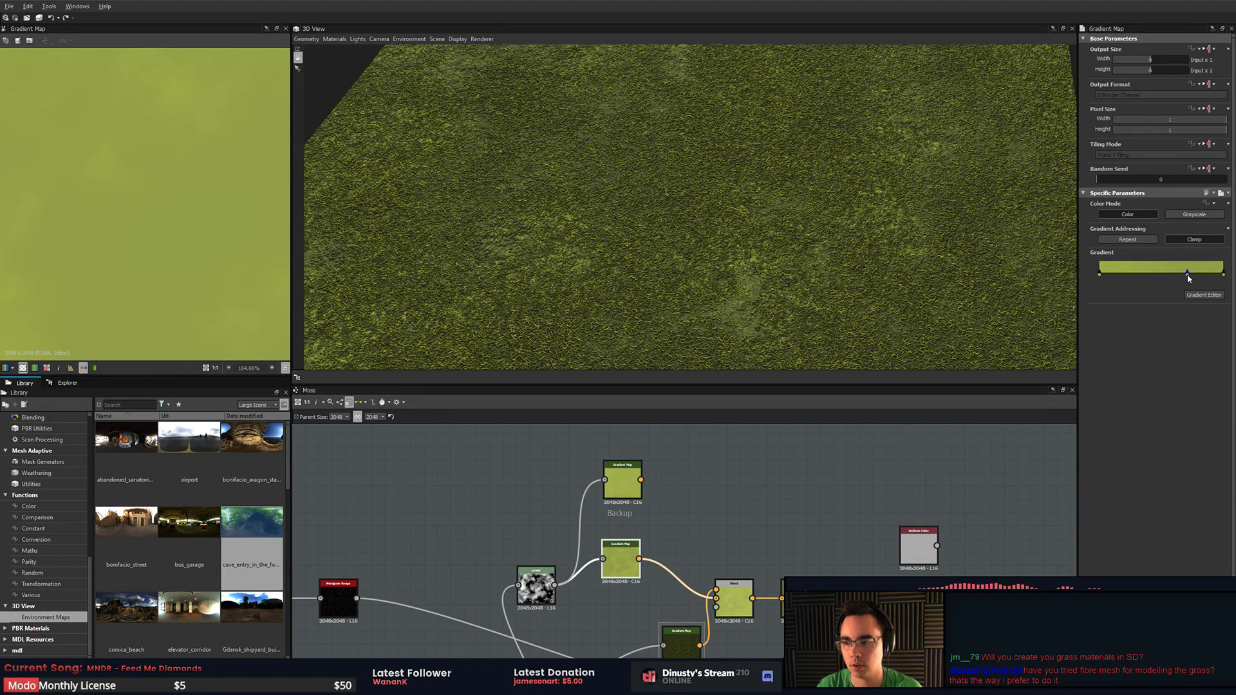
- Recolor the key at position 0.709 in the light green Gradient Map to a darker olive yellow with hue 56
double_click(1188, 277)
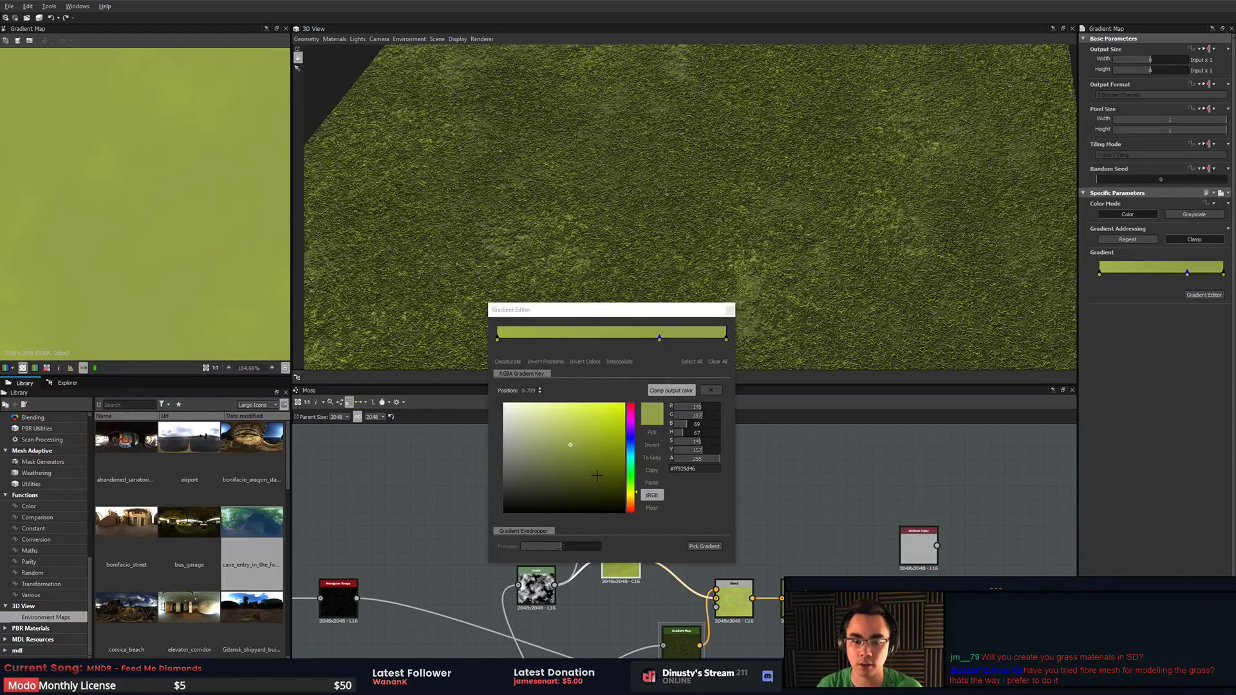
click(569, 455)
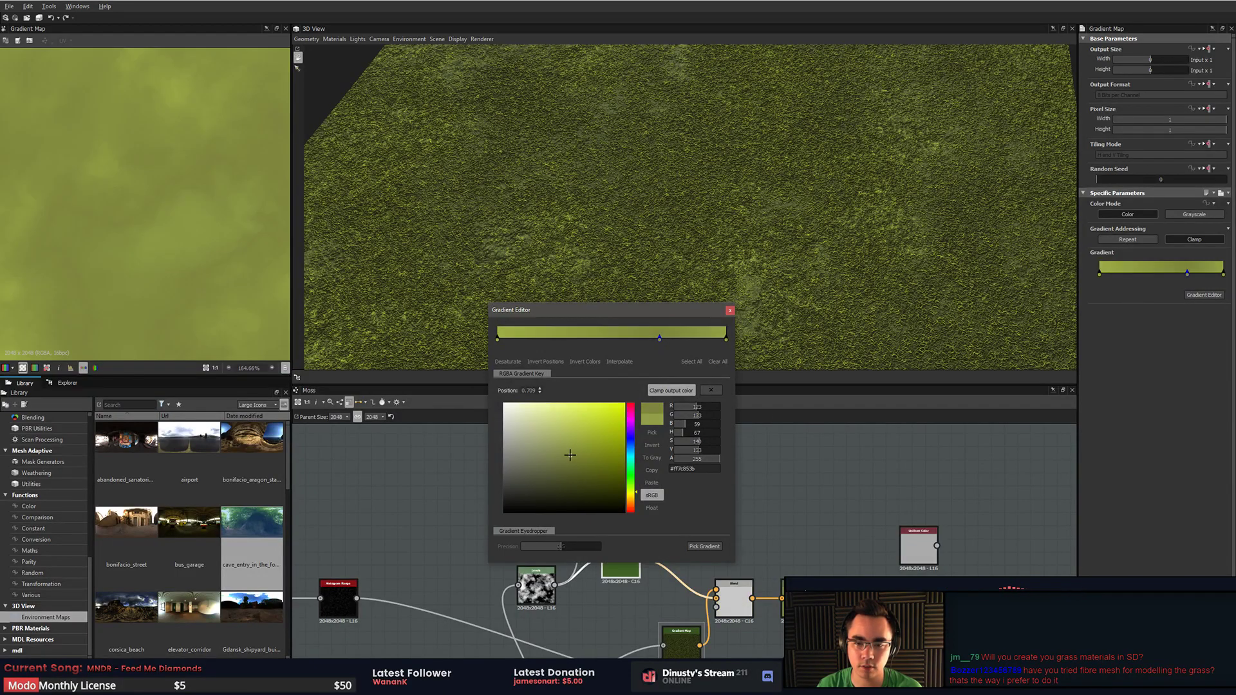
drag(570, 455, 571, 449)
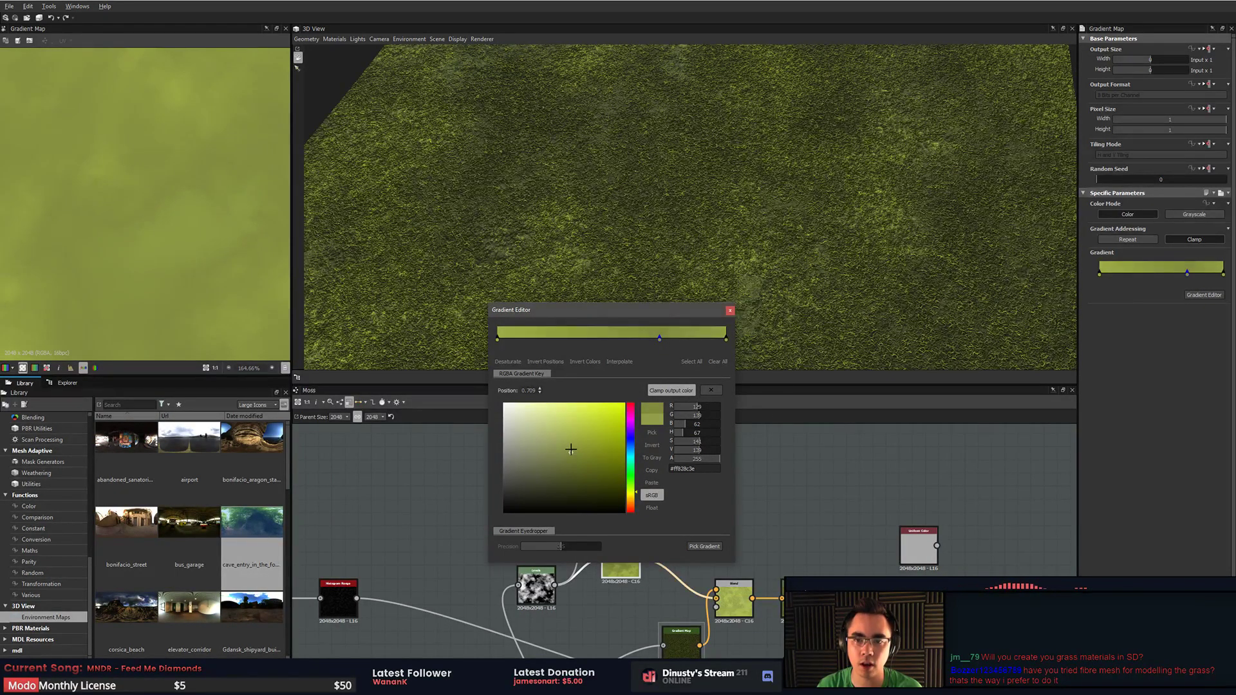
drag(634, 493, 633, 495)
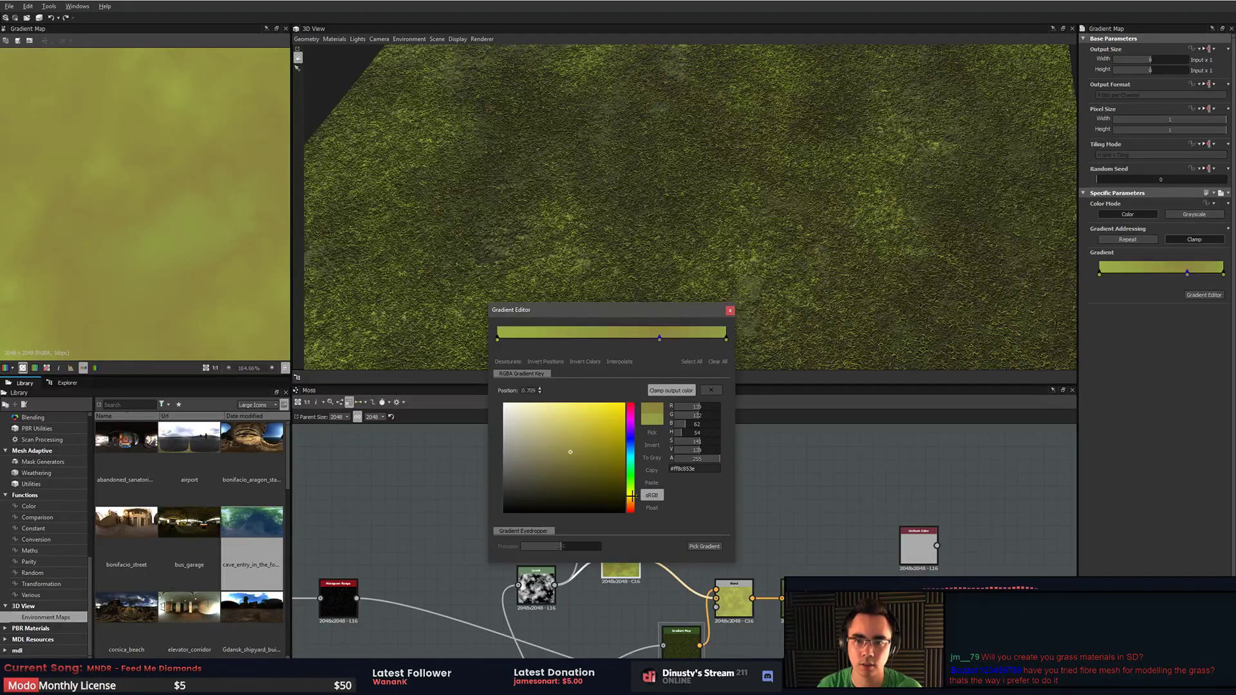
drag(632, 496, 633, 494)
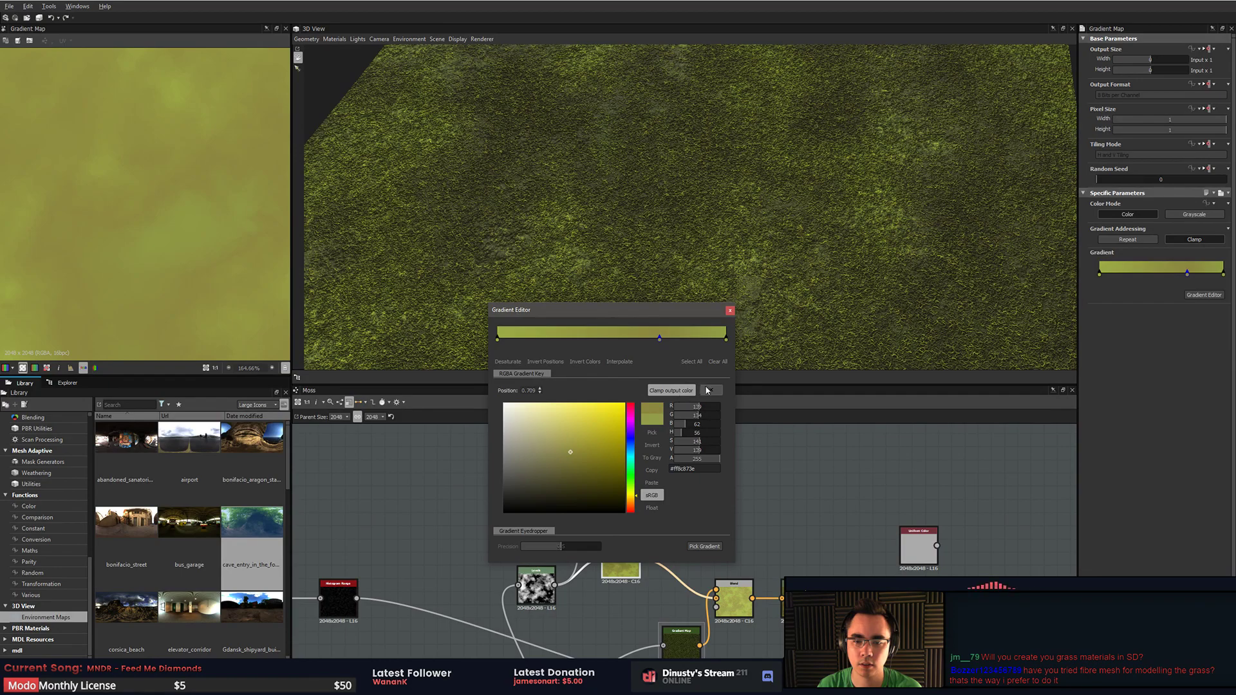
- Move the gradient's starting key inward to about 0.22 and add a tan key with hue 46 at position 0
click(496, 340)
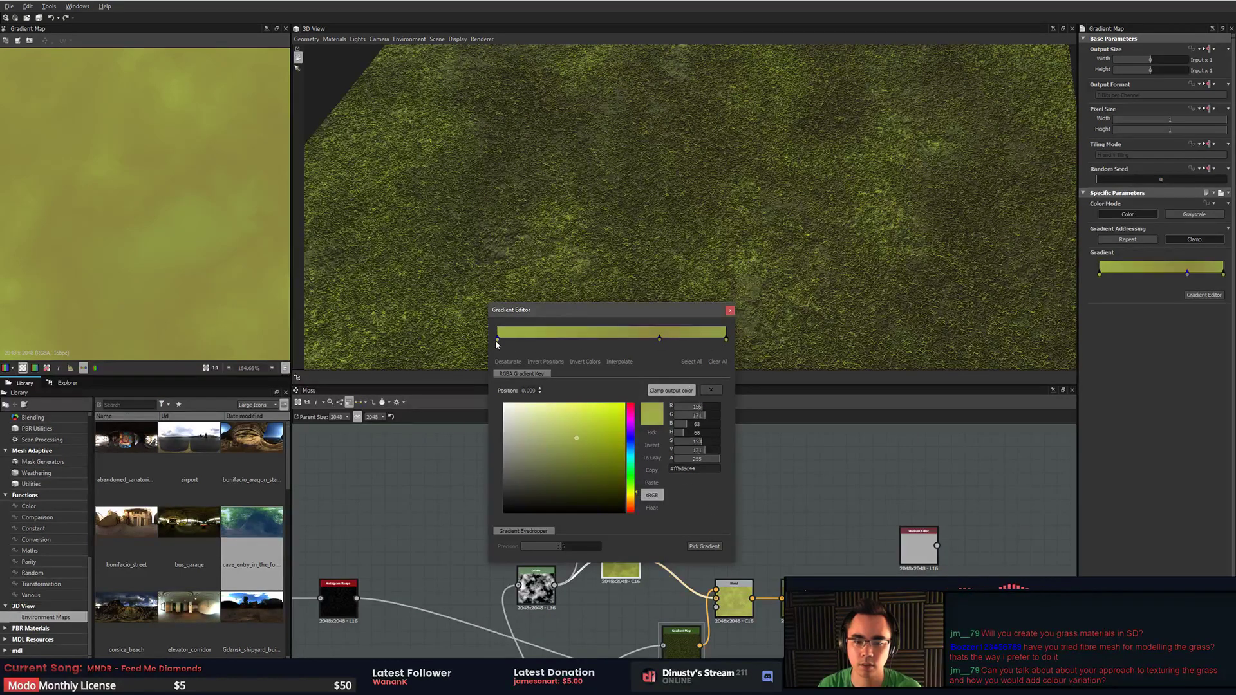
drag(498, 340, 552, 339)
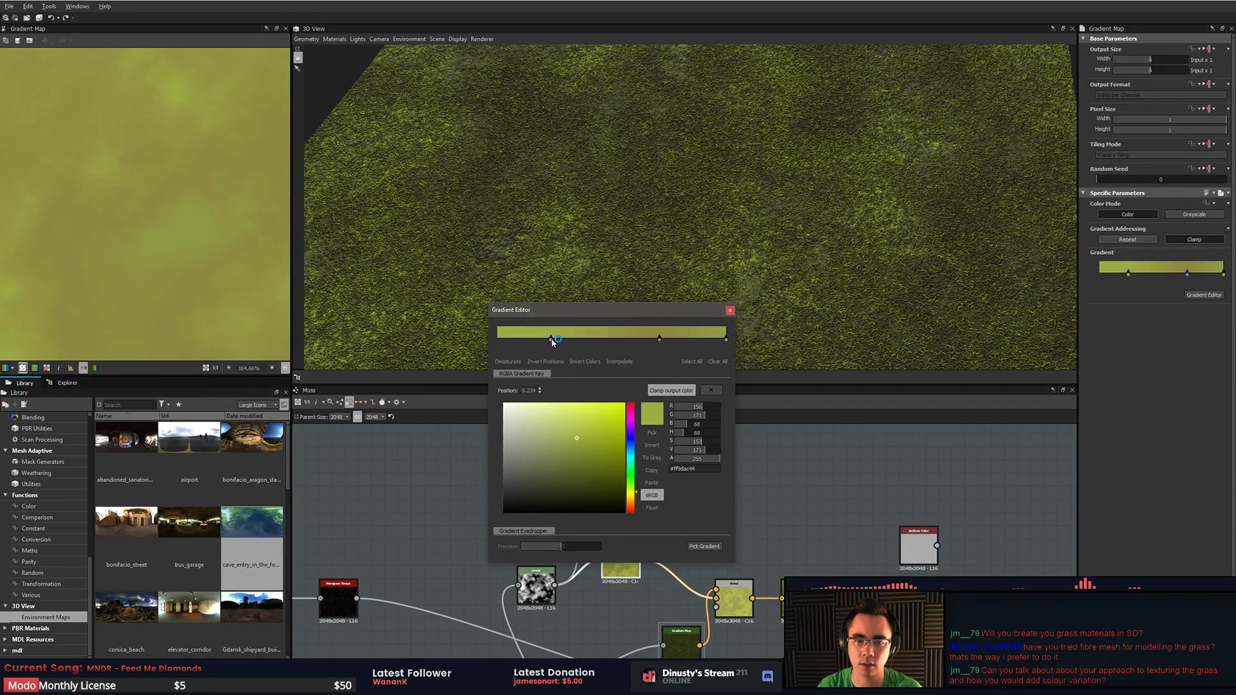
click(513, 339)
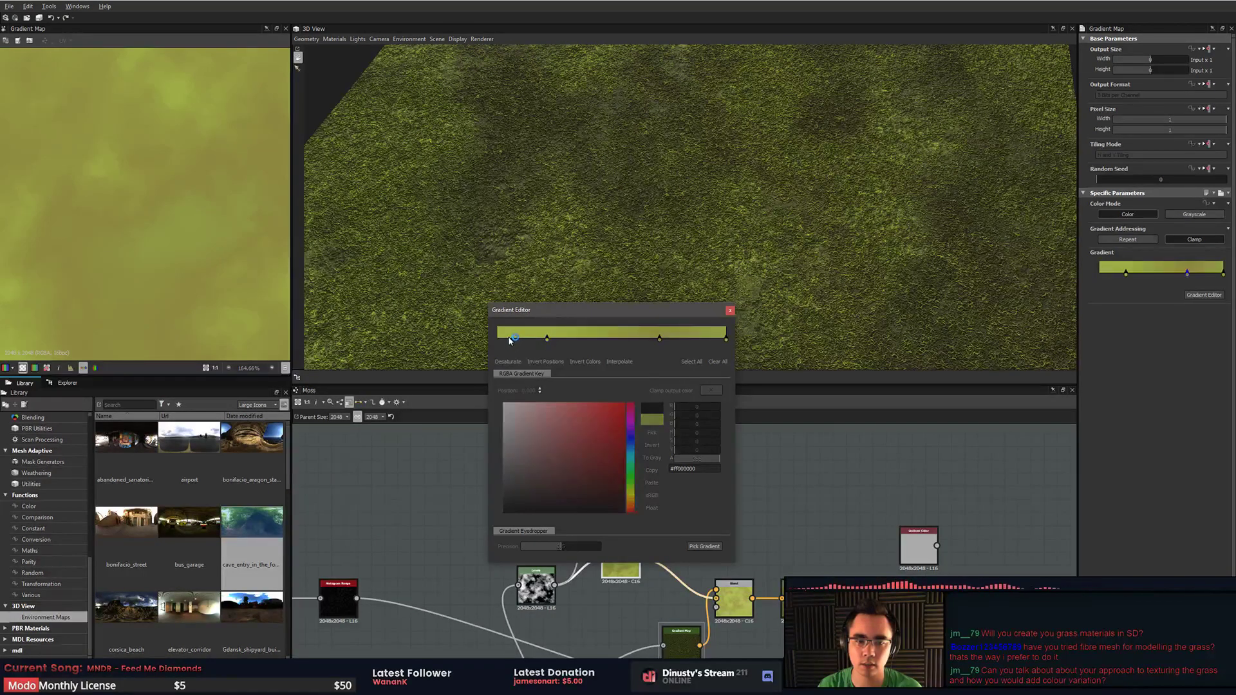
click(498, 340)
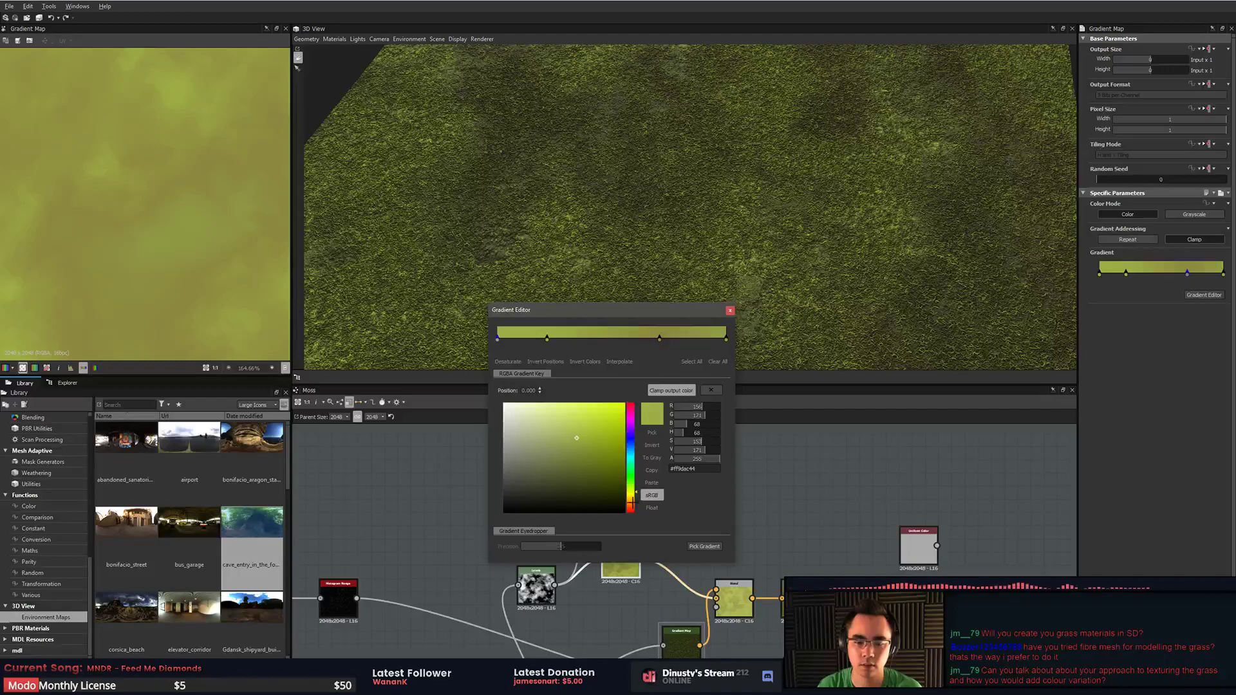
click(632, 499)
click(552, 437)
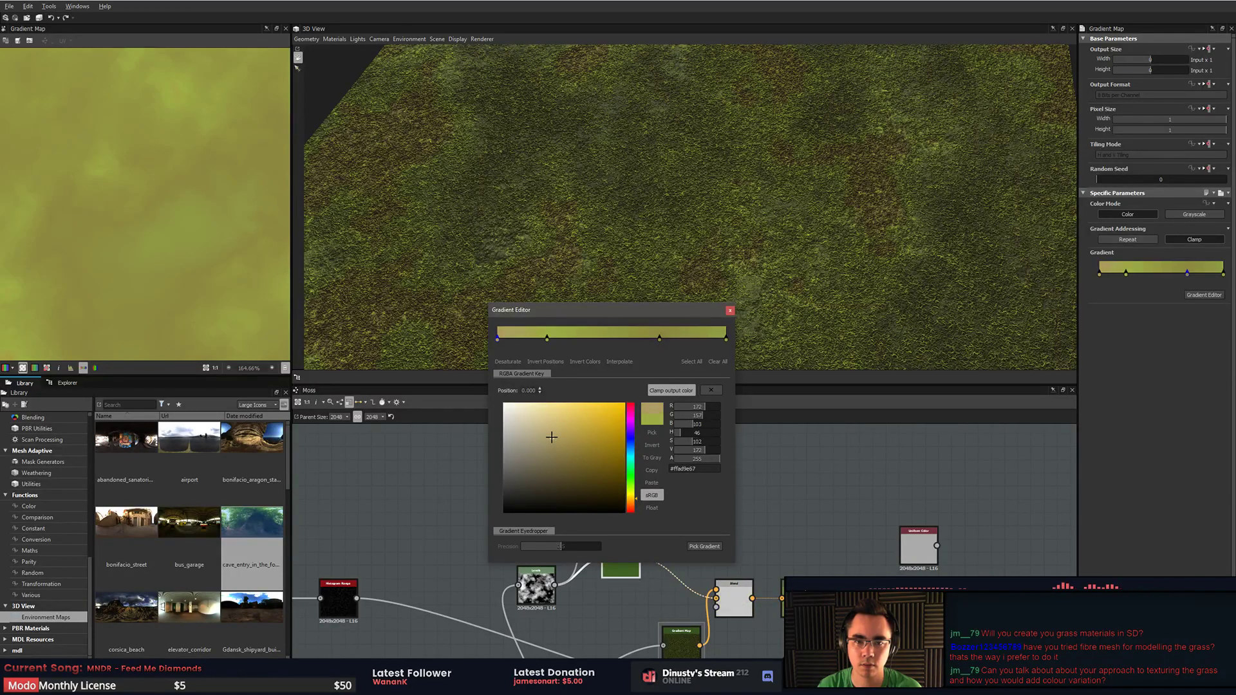
- Make the tan gradient key at position 0 darker and more saturated, as #a5924b, and inspect the whole moss plane
mouse_move(552, 437)
mouse_down()
mouse_move(549, 452)
mouse_move(569, 440)
mouse_up()
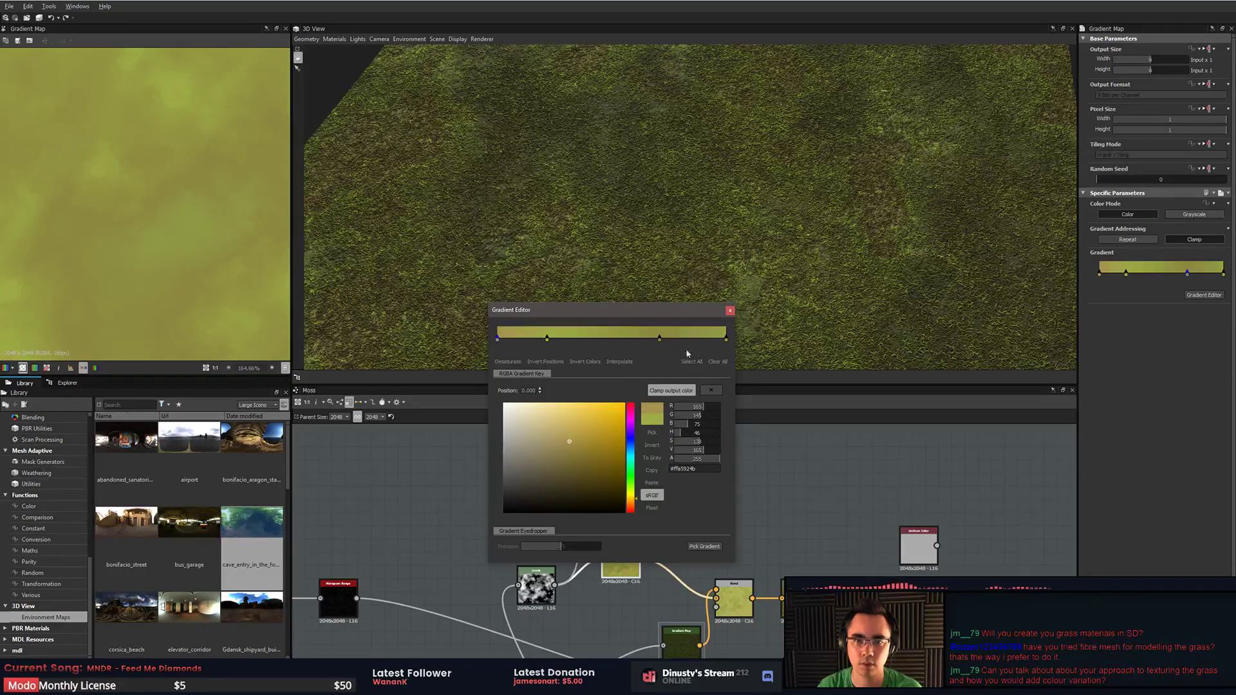
click(732, 313)
scroll(771, 311, down, 5)
mouse_move(764, 305)
mouse_down()
mouse_move(712, 254)
mouse_move(759, 288)
mouse_up()
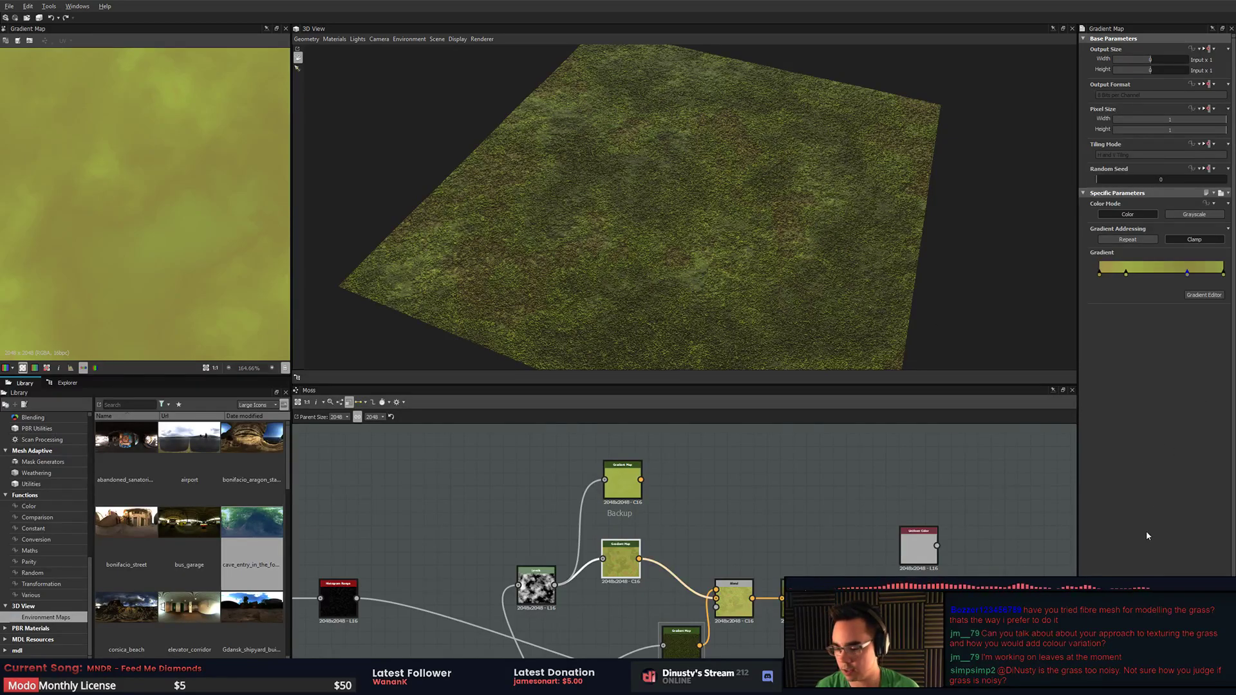
- Switch to Unreal Editor and look over the grass field around the ruins for comparison
key(alt+Tab)
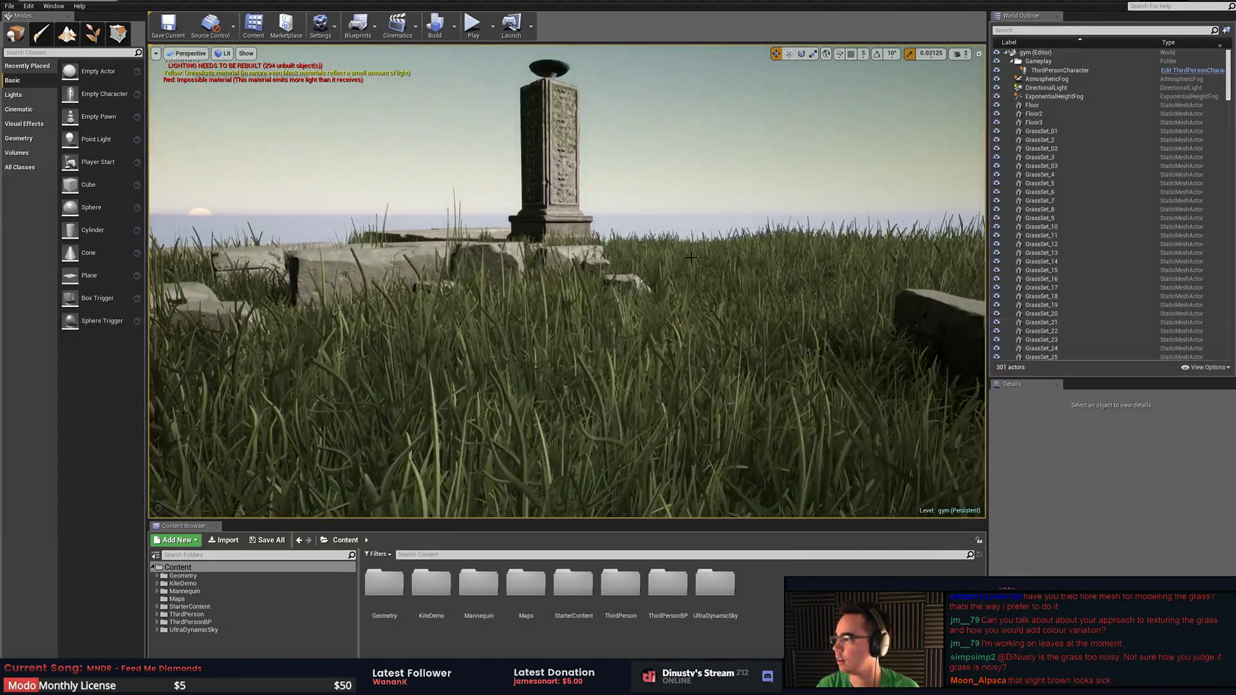
right_drag(567, 283, 437, 315)
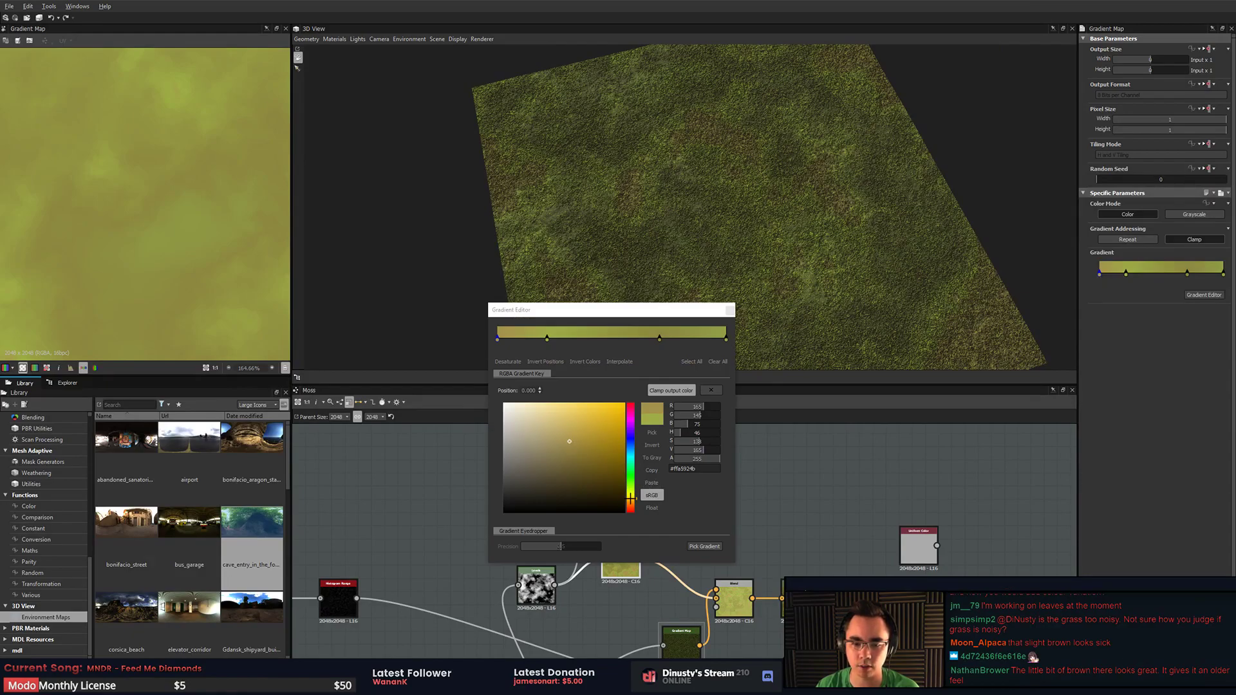
- Try hue 57 on the gradient key at position 0, undo it, and set the key at position 0.709 to hue 67
click(636, 494)
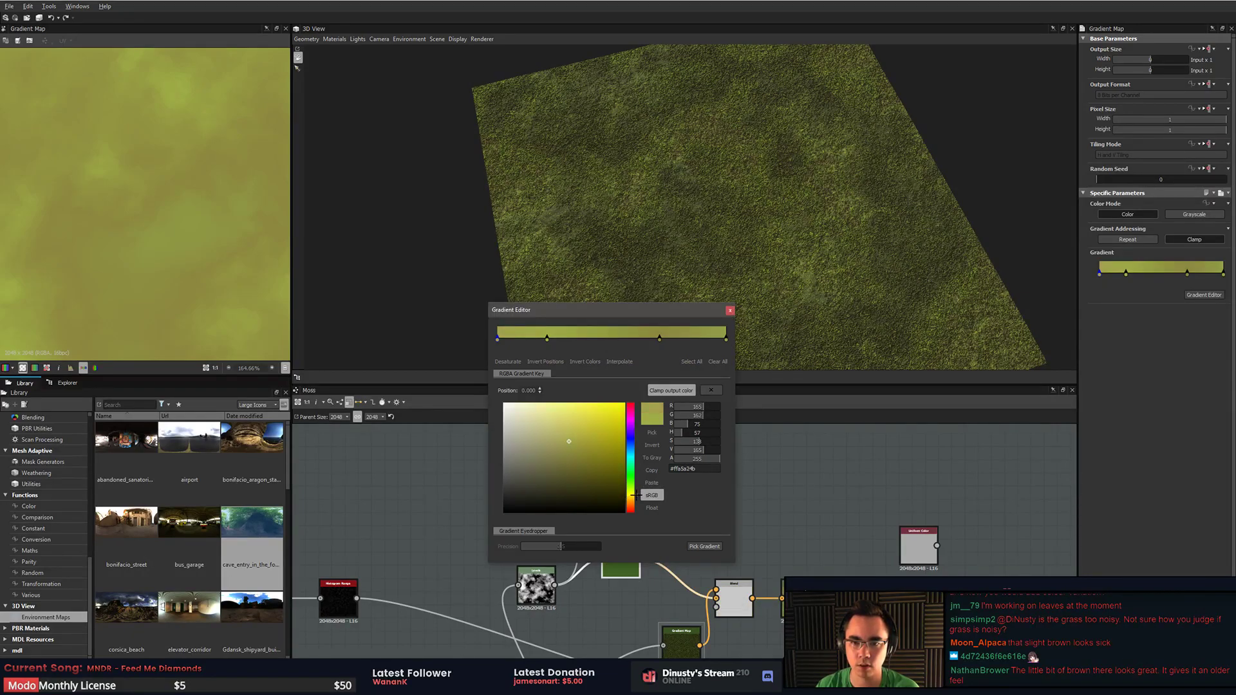
key(ctrl+z)
click(659, 338)
click(631, 493)
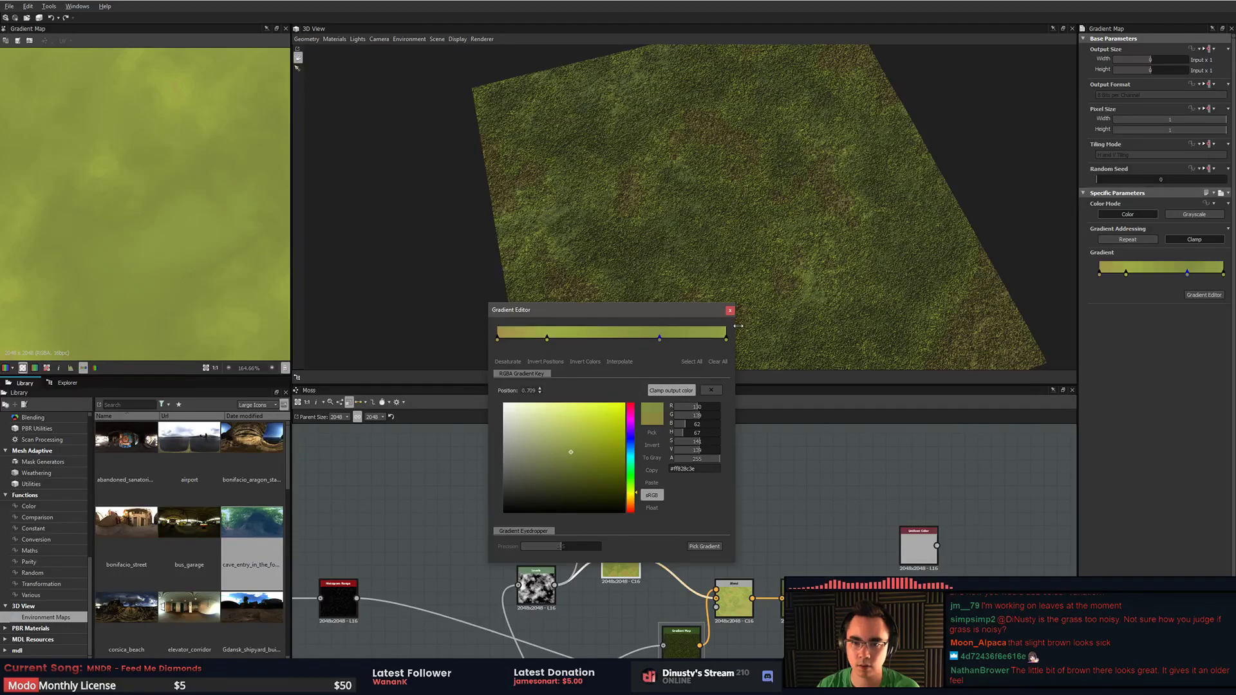
click(729, 310)
drag(734, 311, 747, 221)
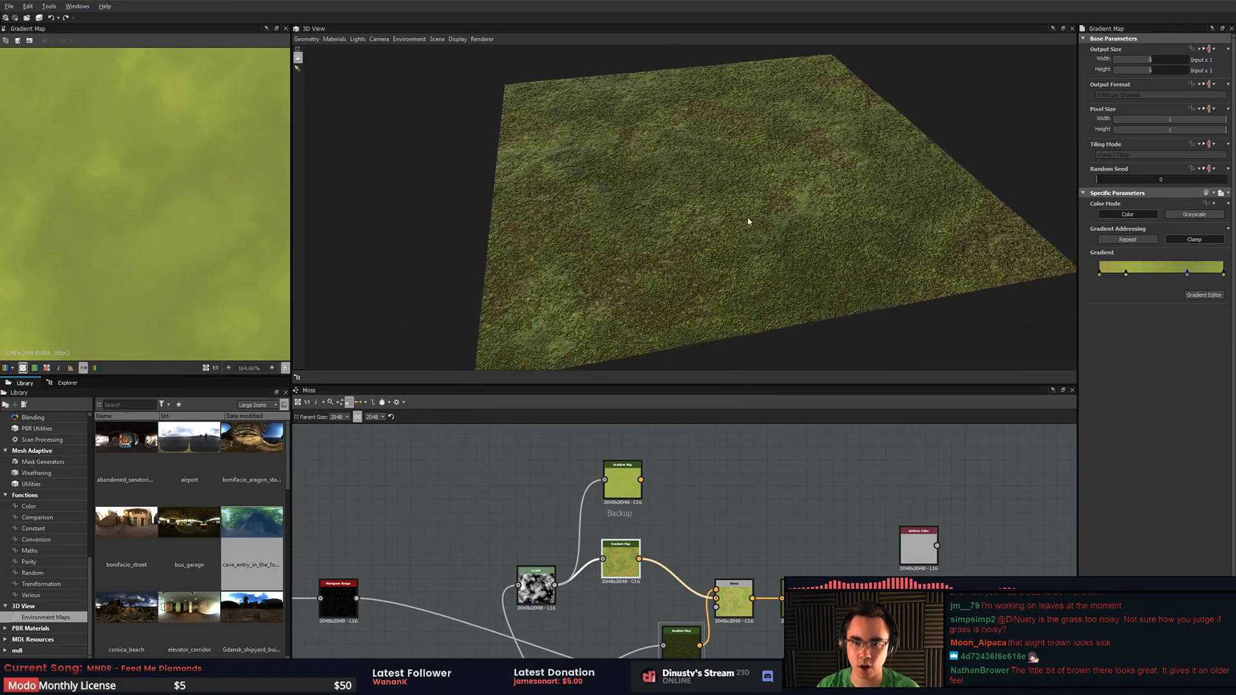
- Set the gradient key at position 0 to hue 53, and check the colors in the 2D preview and across the moss plane
right_drag(747, 221, 750, 268)
alt+drag(750, 268, 725, 334)
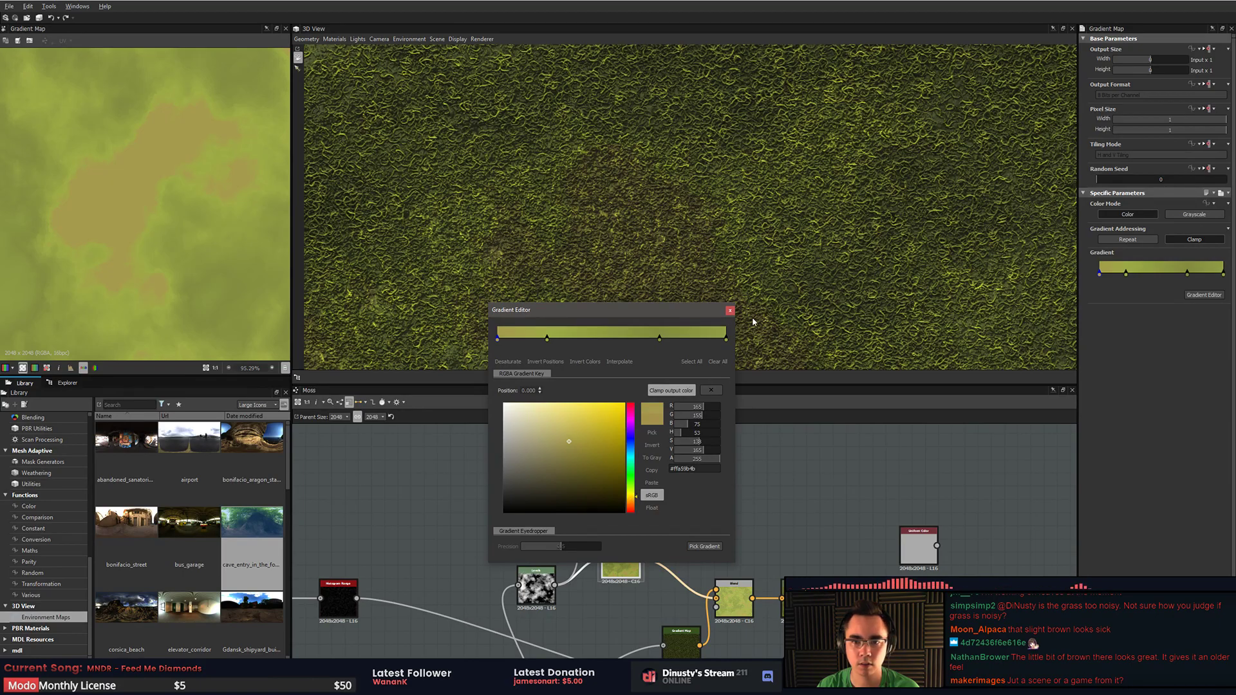
click(729, 310)
scroll(171, 223, down, 5)
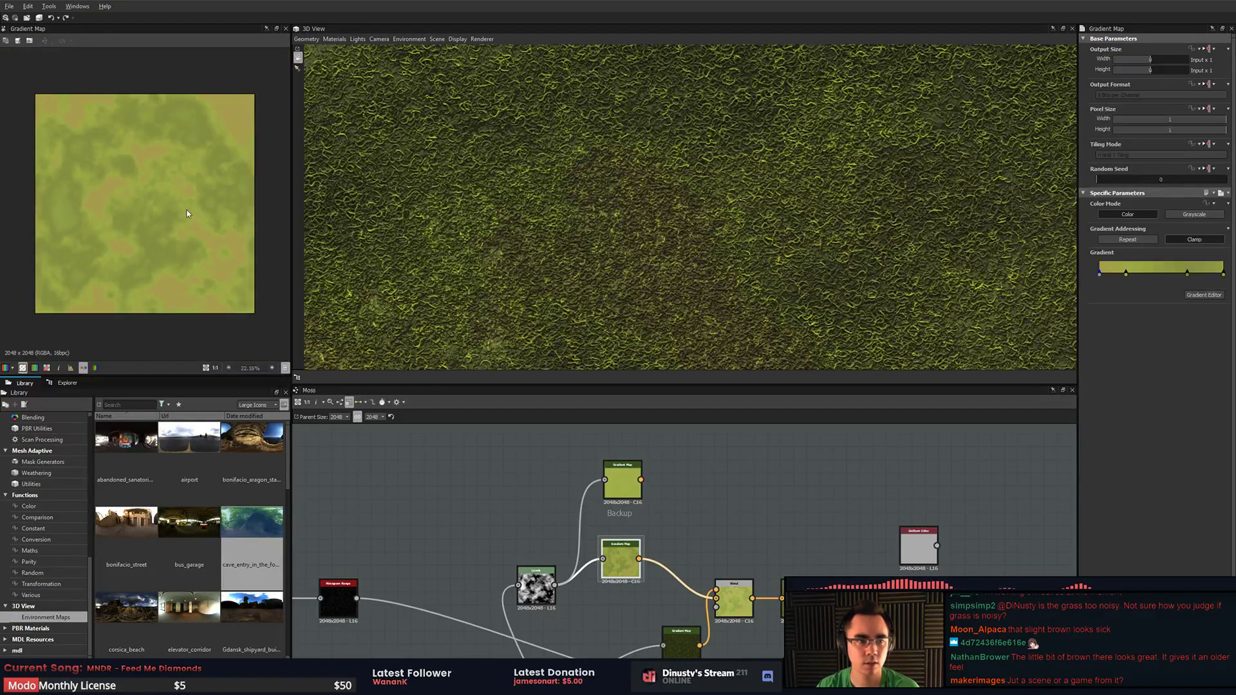
scroll(571, 230, down, 6)
drag(585, 271, 596, 212)
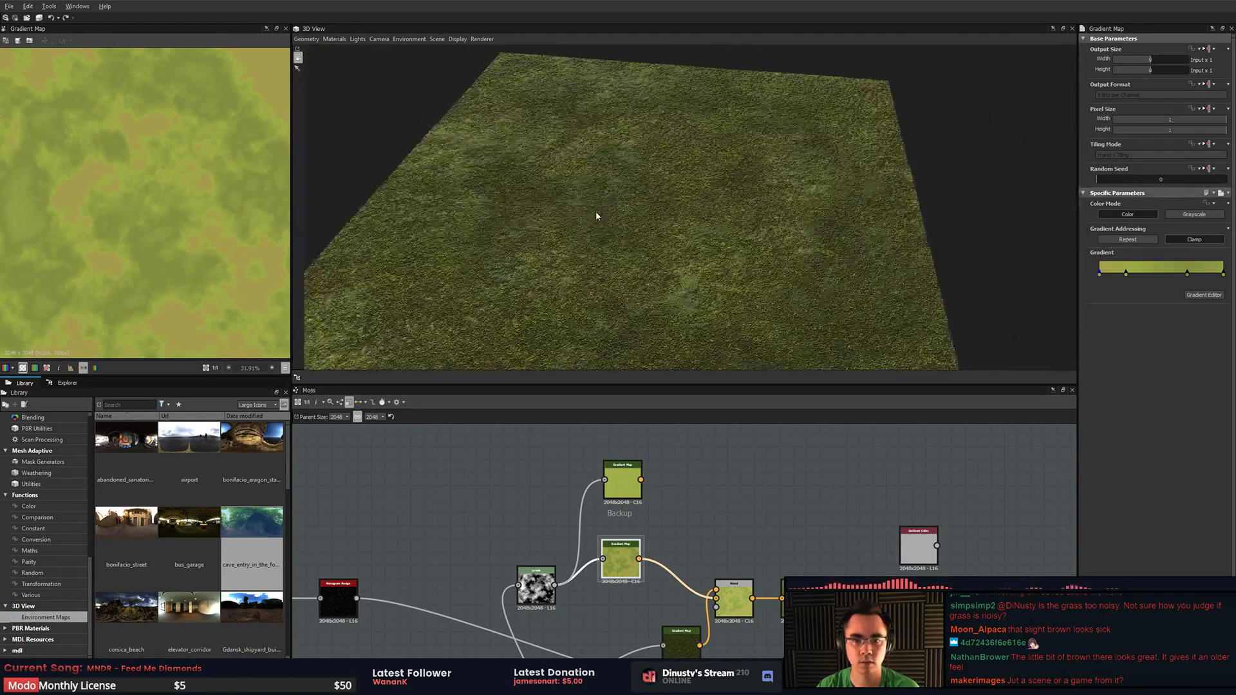
middle_drag(596, 212, 656, 206)
alt+drag(656, 202, 659, 203)
- Switch to Unreal Editor and examine how the grass patches meet the rocks and ruined walls
key(alt+Tab)
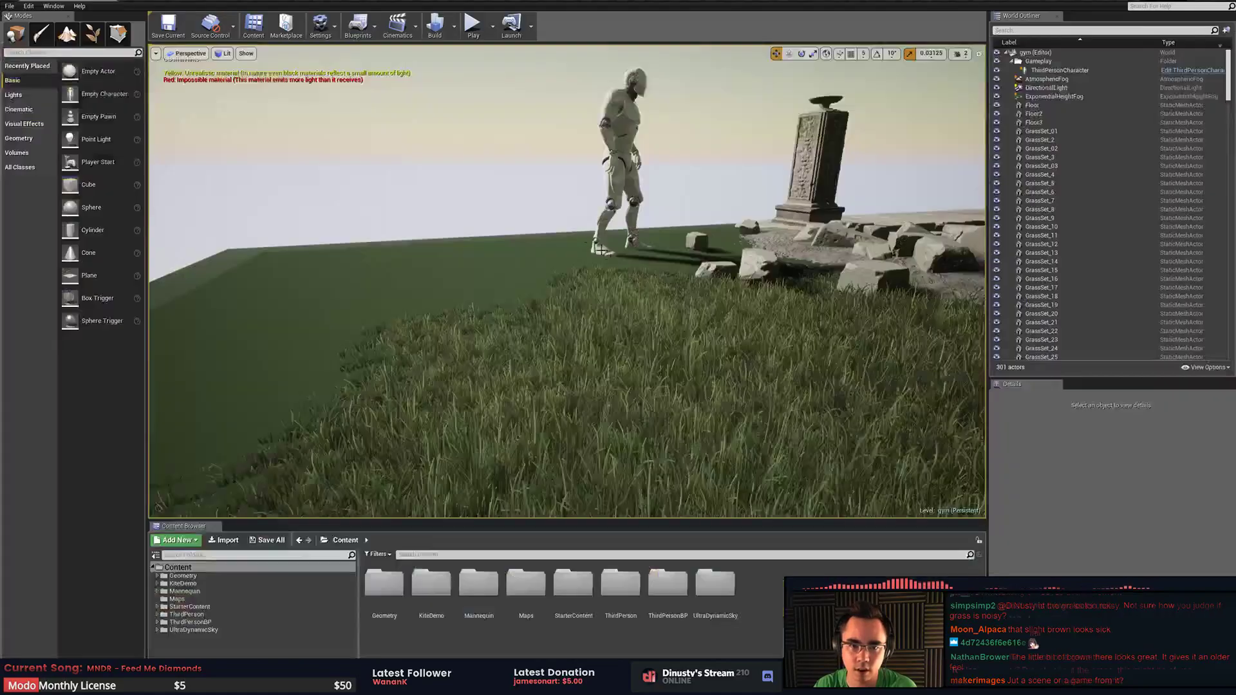
key(w)
right_drag(660, 206, 856, 209)
right_drag(566, 281, 589, 263)
key(e)
key(d)
key(q)
key(w)
key(w)
key(w)
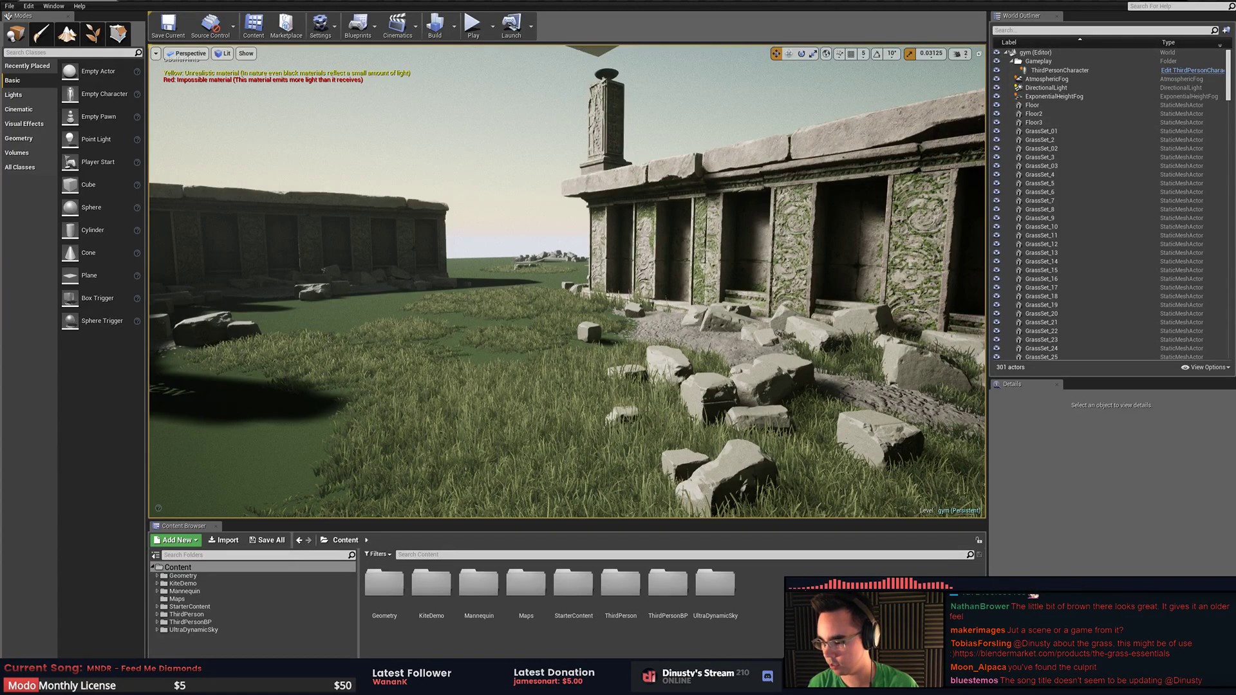
- Switch to ZBrush and close it, saving the project to the Desktop as FiberMoss.zpr
key(alt+Tab)
key(alt+F4)
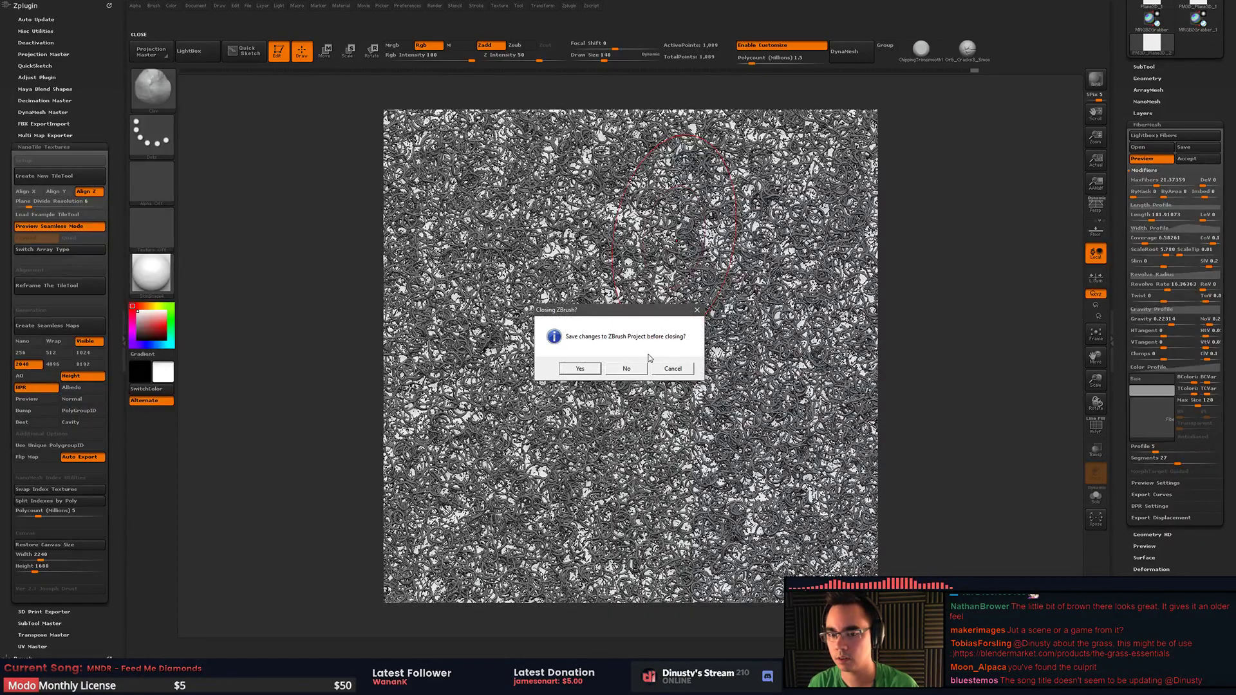
click(592, 366)
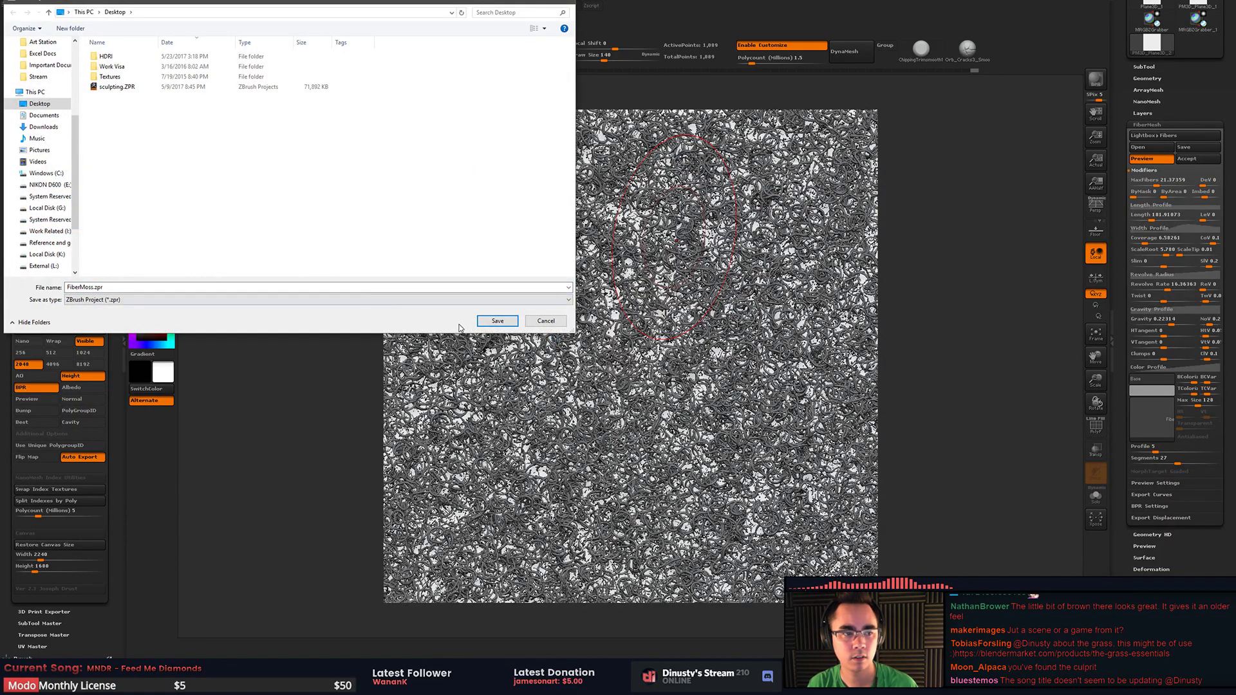
click(501, 323)
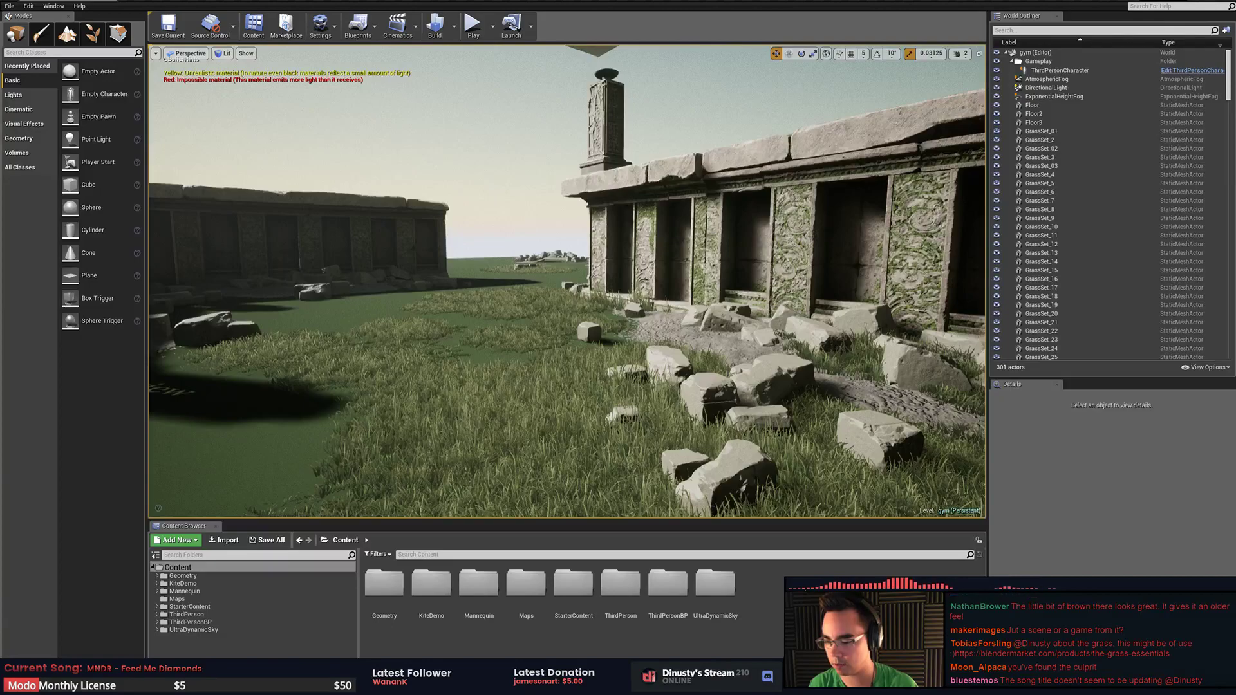
- Check the player source and output format options of the song title utility in the system tray
right_click(1152, 682)
click(1127, 675)
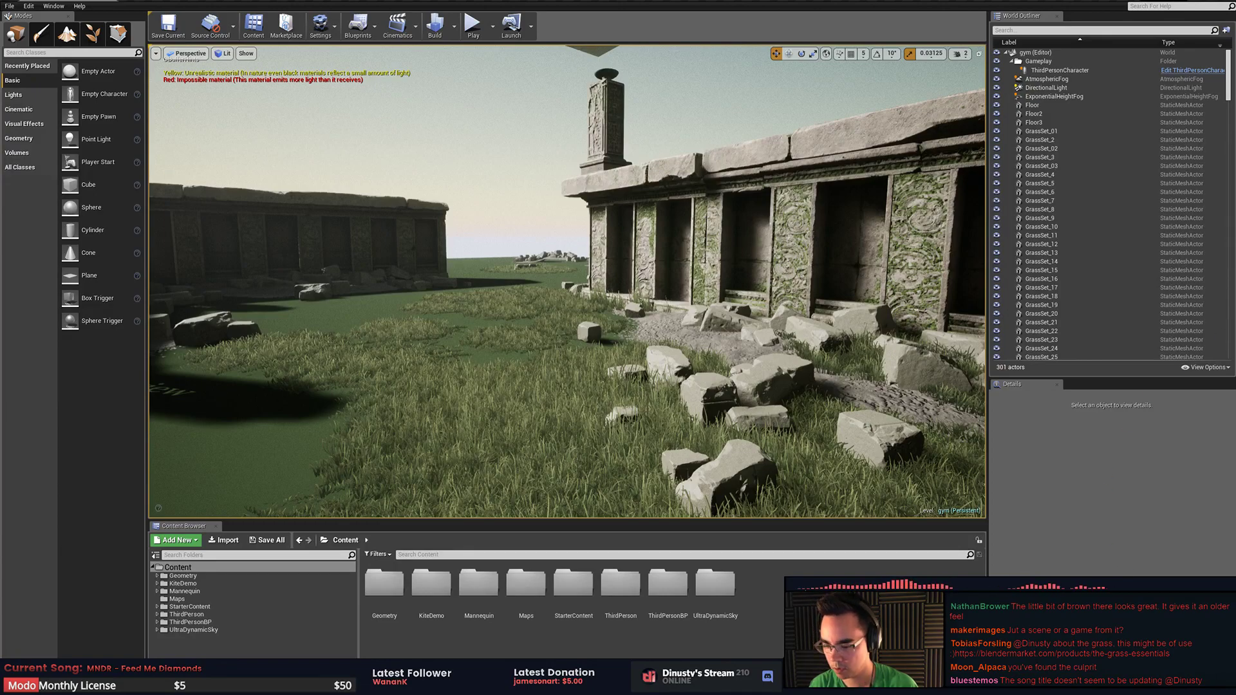
right_click(1151, 682)
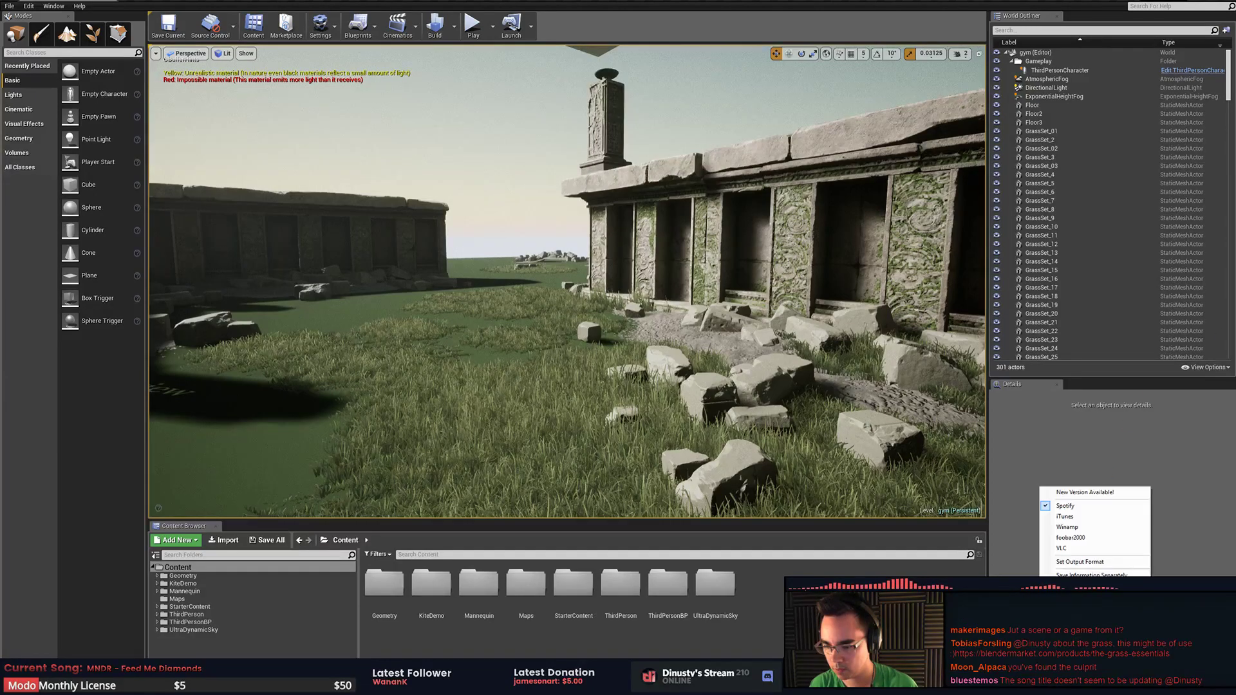
click(1127, 563)
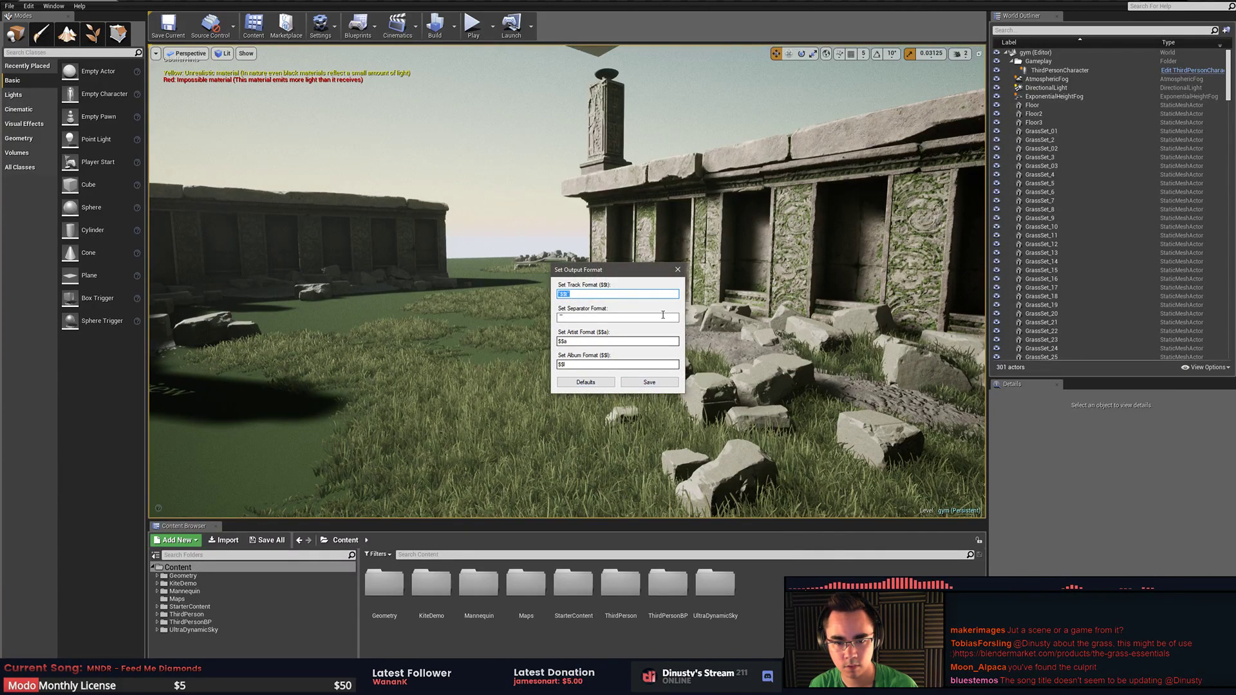
click(677, 269)
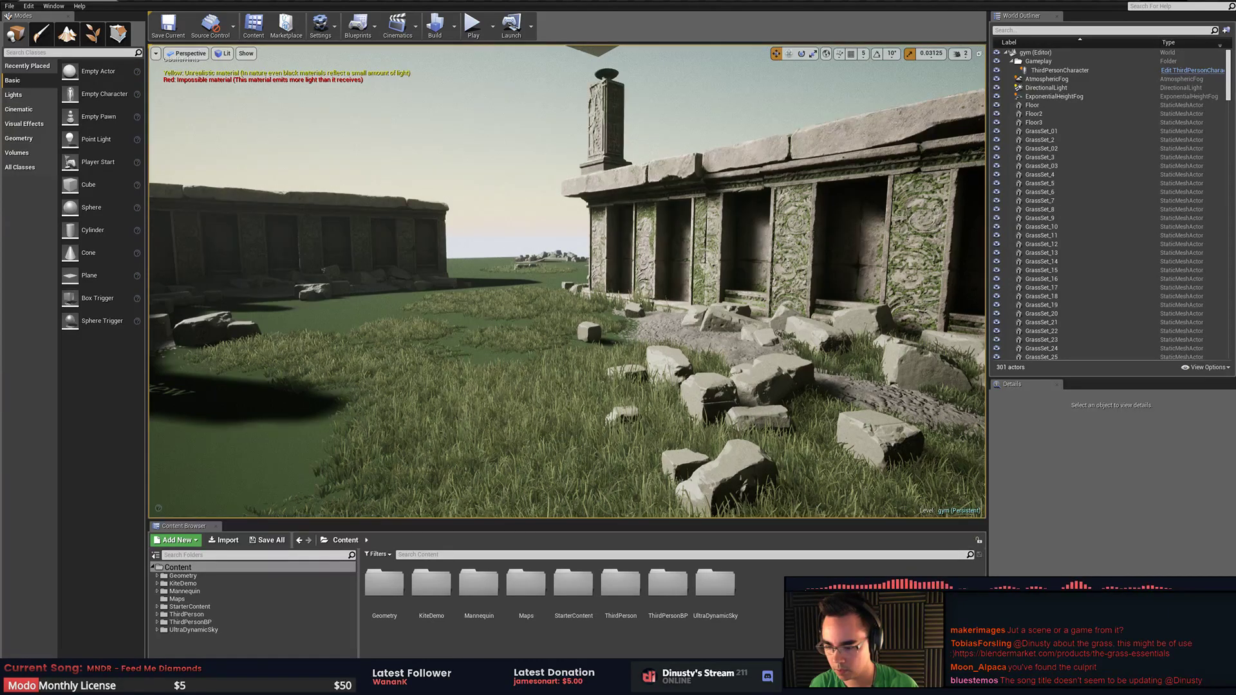
right_click(1151, 682)
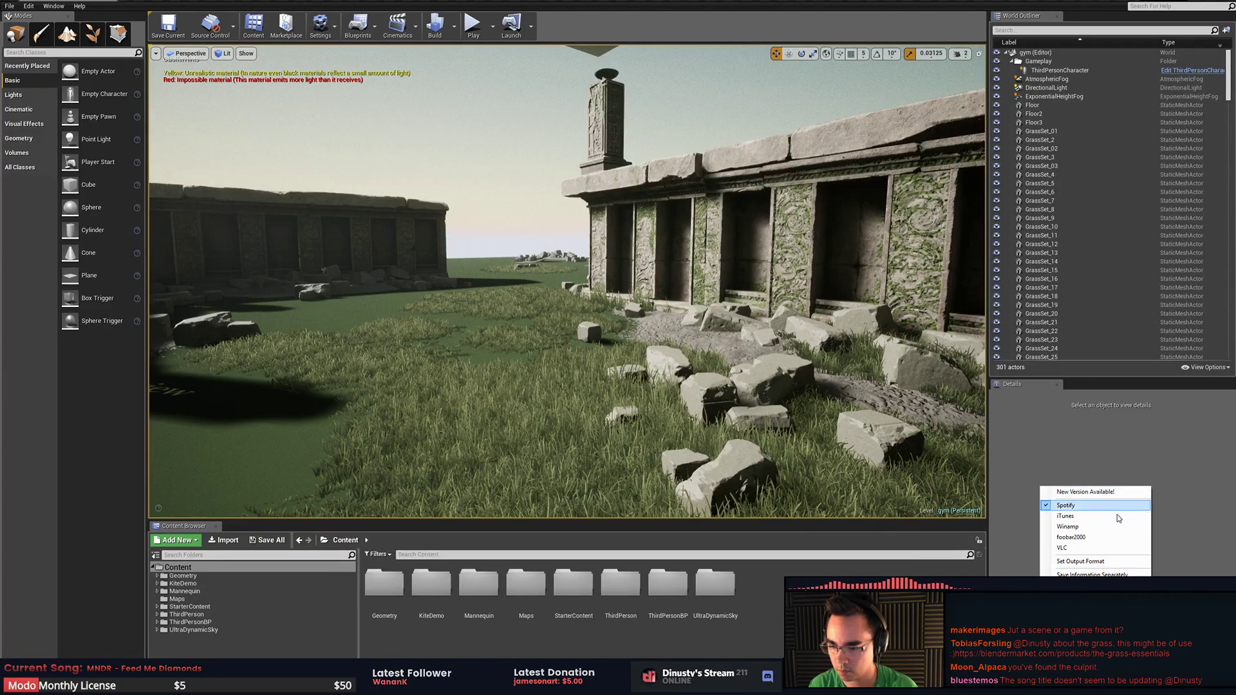
click(1133, 553)
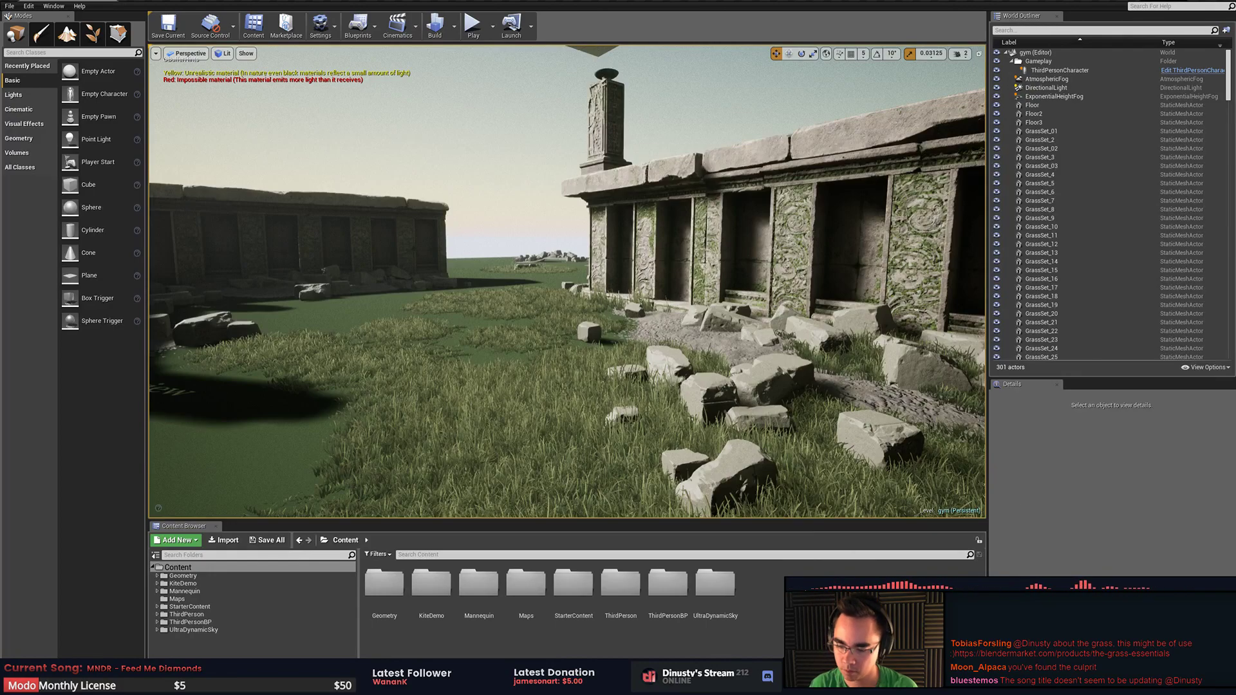
right_click(1151, 680)
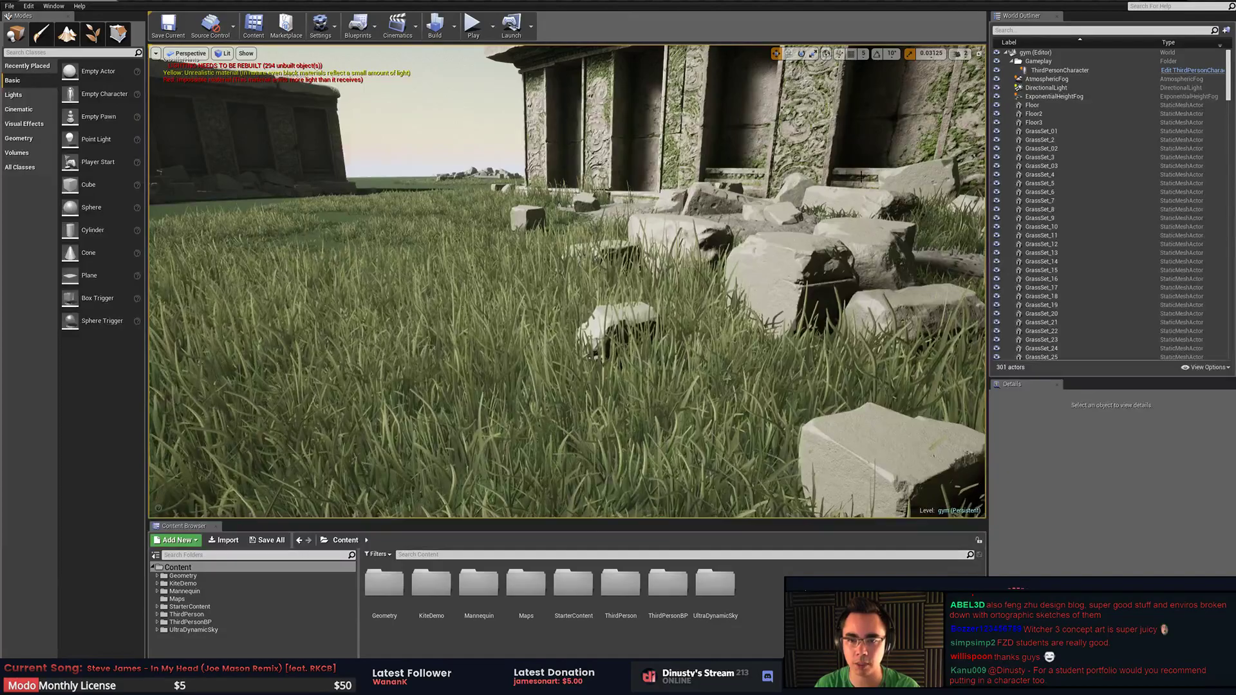
- Examine the moss-covered pillars and grass in the ruins scene, and compare them with the moss material in Substance Designer
right_drag(566, 283, 566, 283)
right_drag(591, 227, 591, 228)
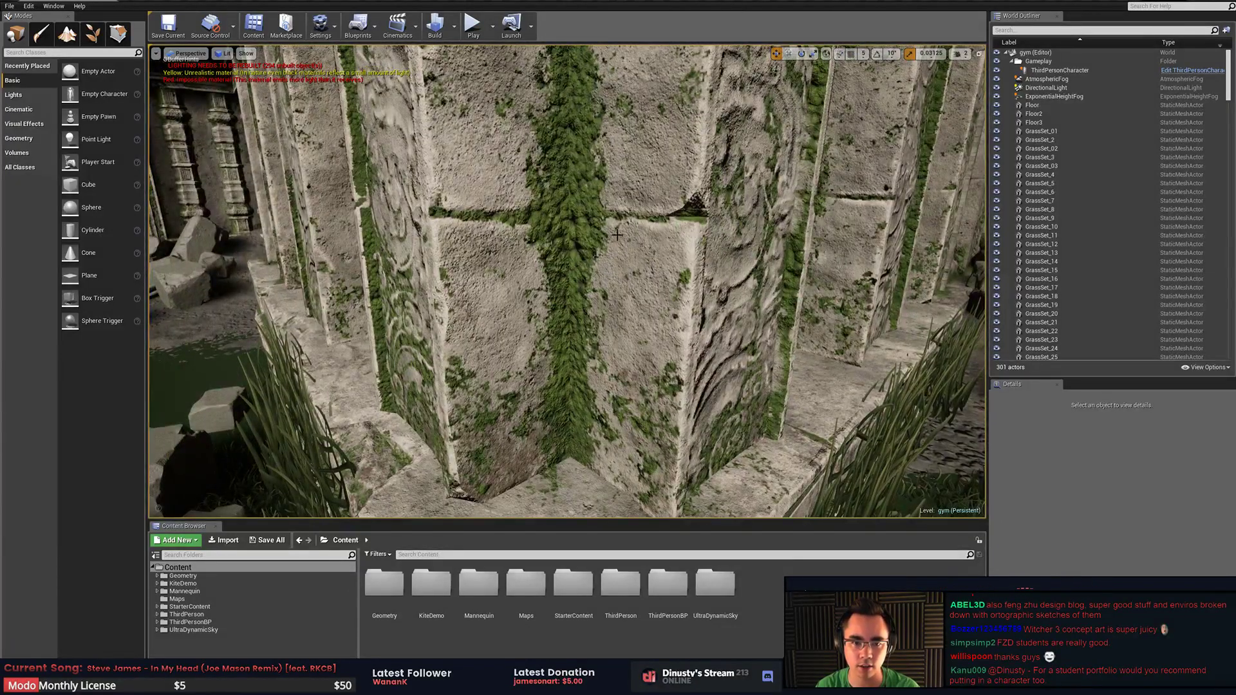
right_drag(617, 235, 616, 235)
right_drag(661, 279, 661, 279)
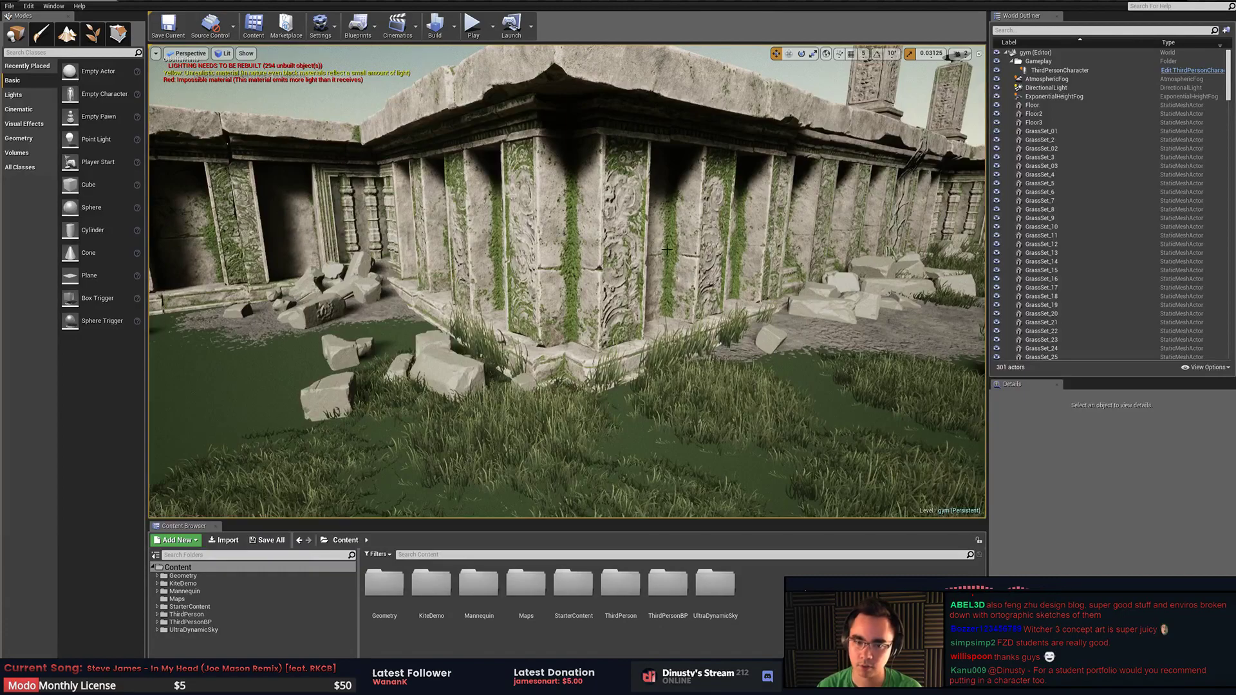
right_drag(694, 304, 703, 305)
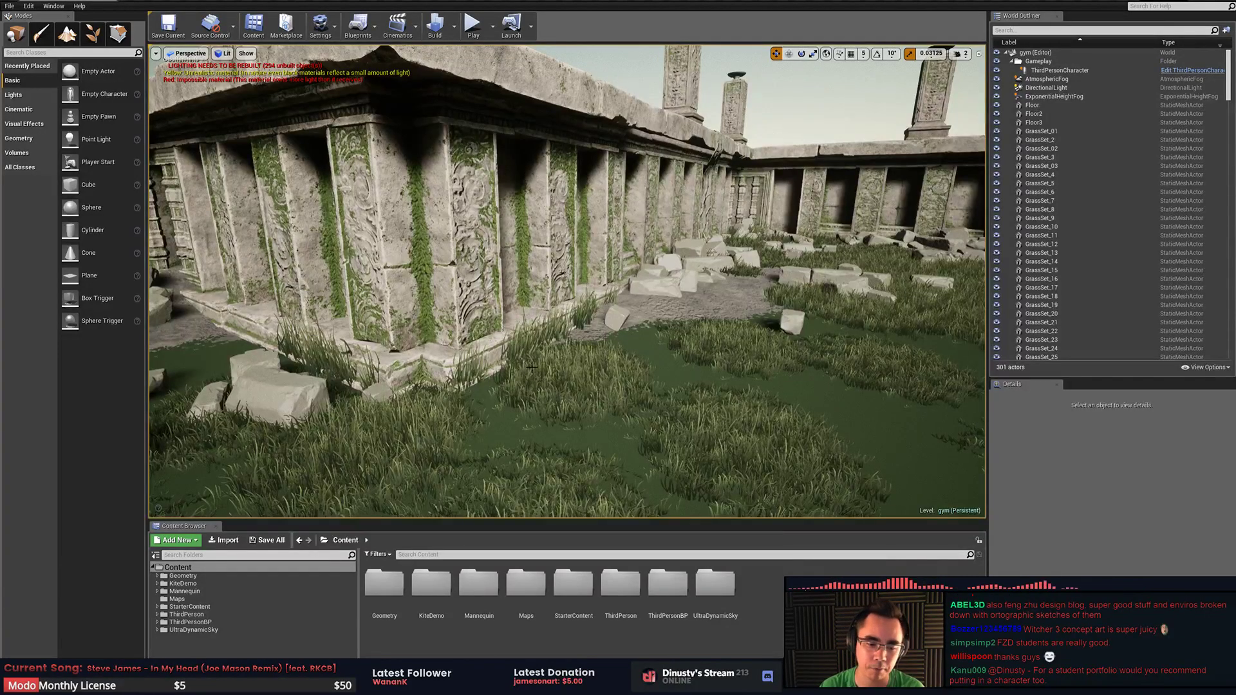
key(alt+Tab)
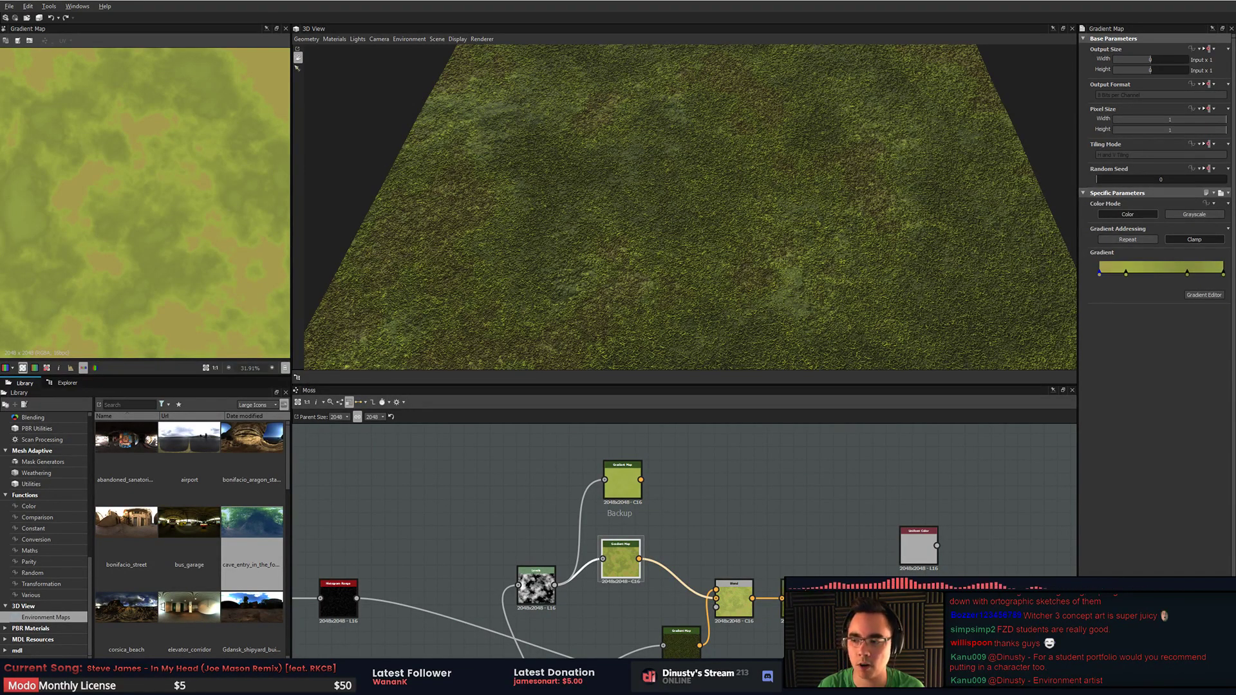
scroll(737, 256, up, 5)
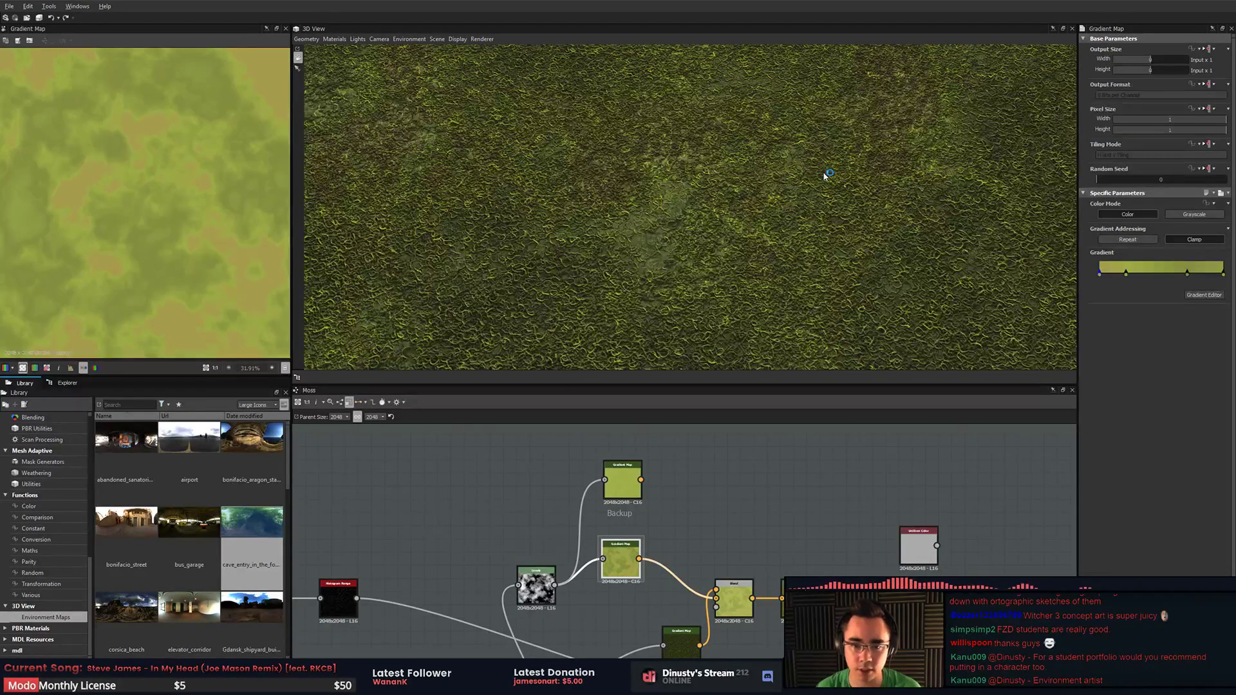
- Switch to Modo and open the filter options of the scene's item list
key(alt+Tab)
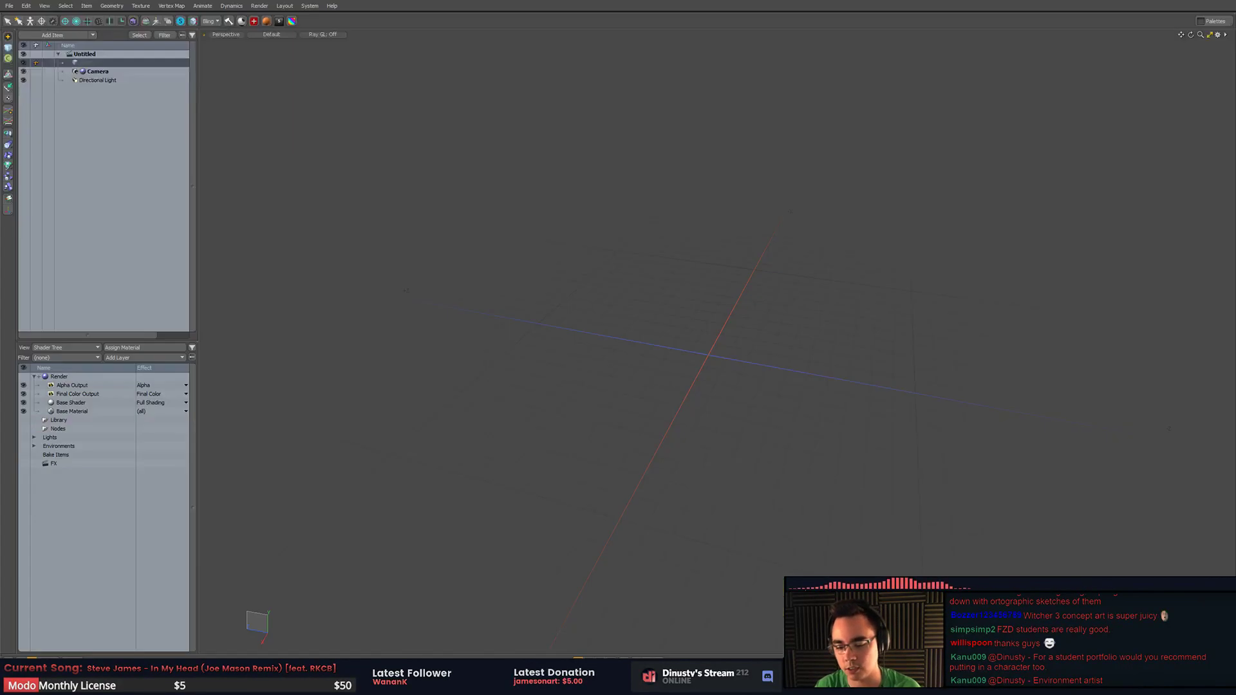
click(699, 327)
click(9, 7)
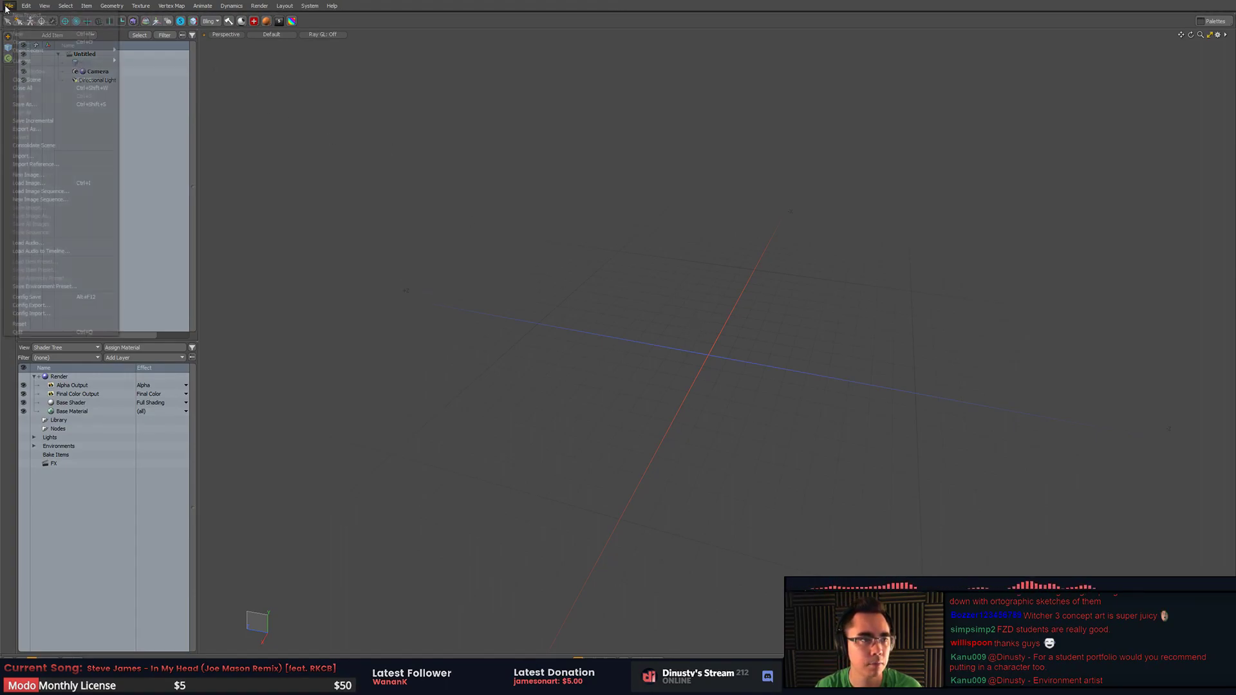
click(240, 95)
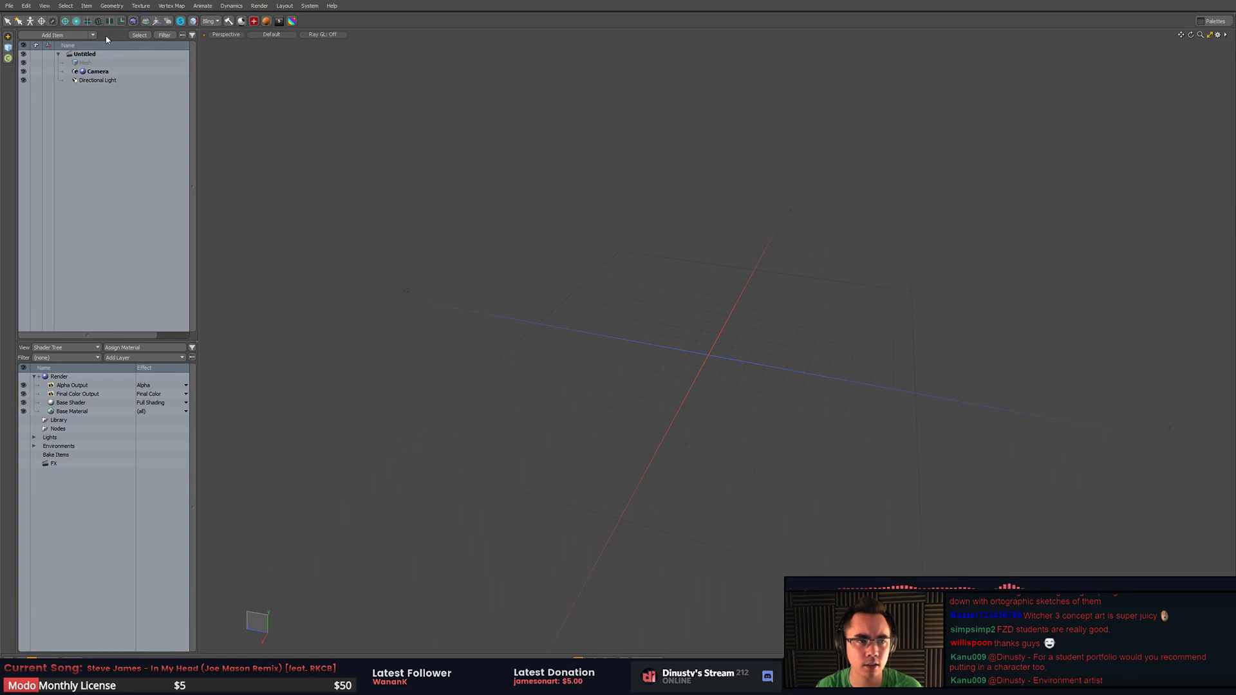
click(139, 35)
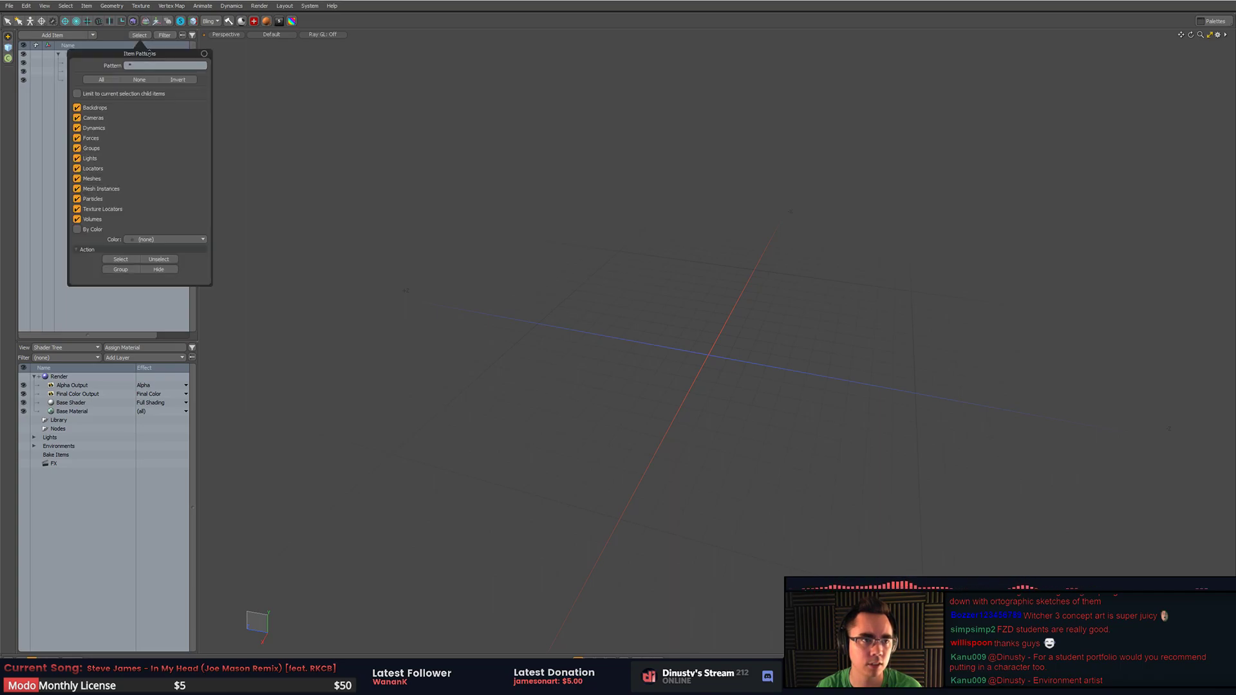
click(169, 37)
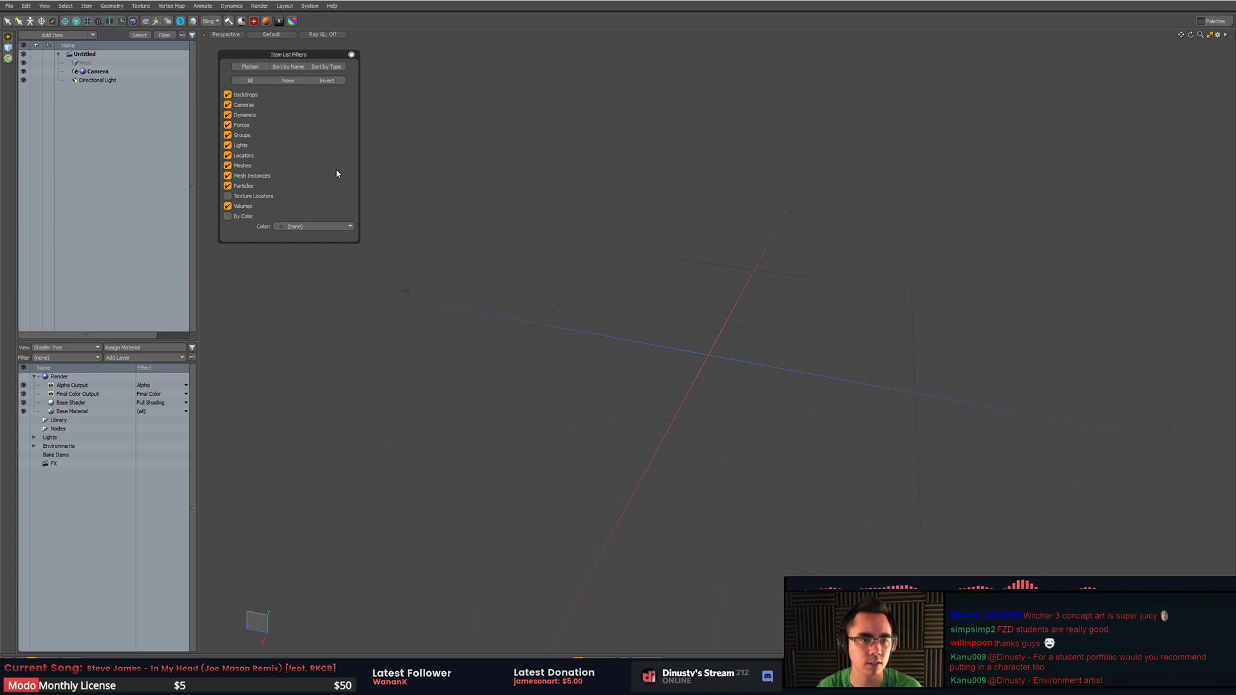
- Show all item types in the item list except cameras and lights, and close the filter options
click(292, 83)
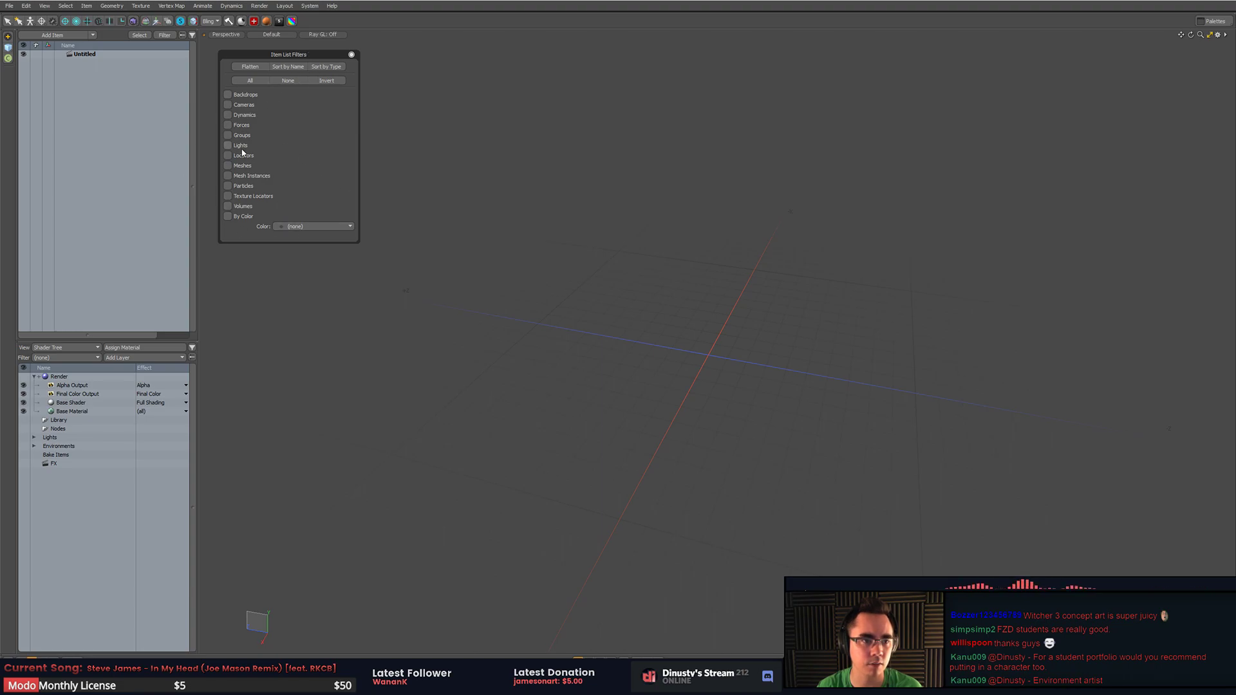
click(250, 81)
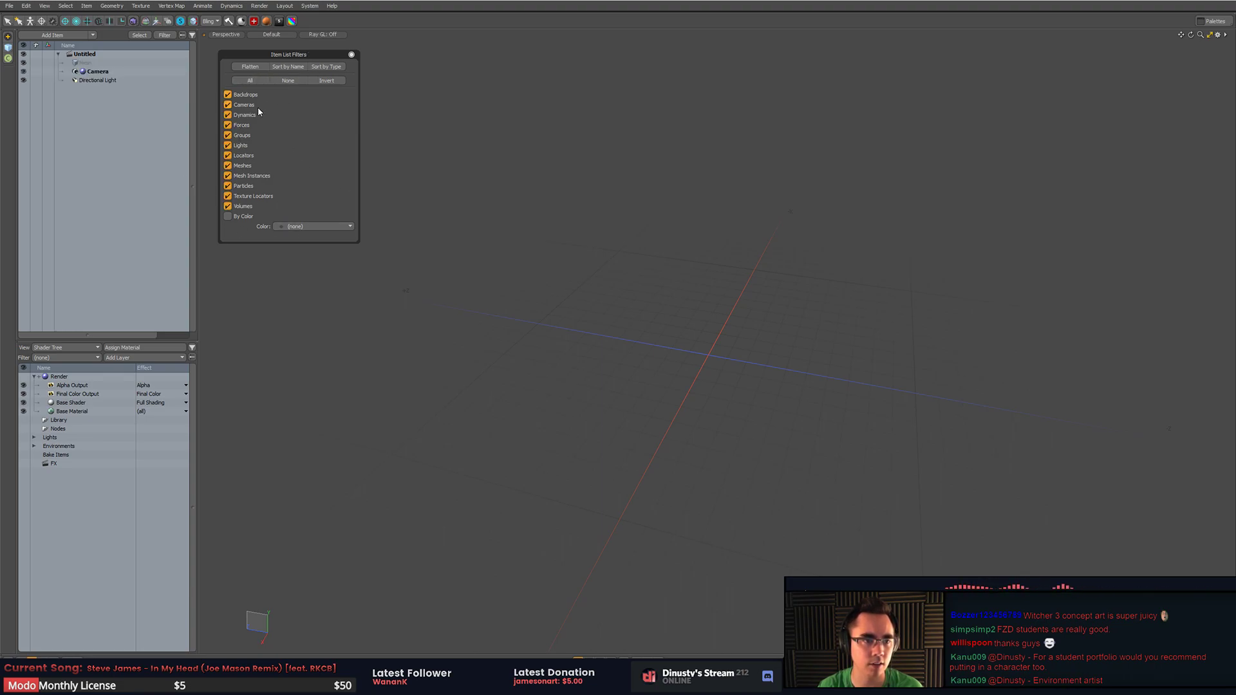
click(229, 105)
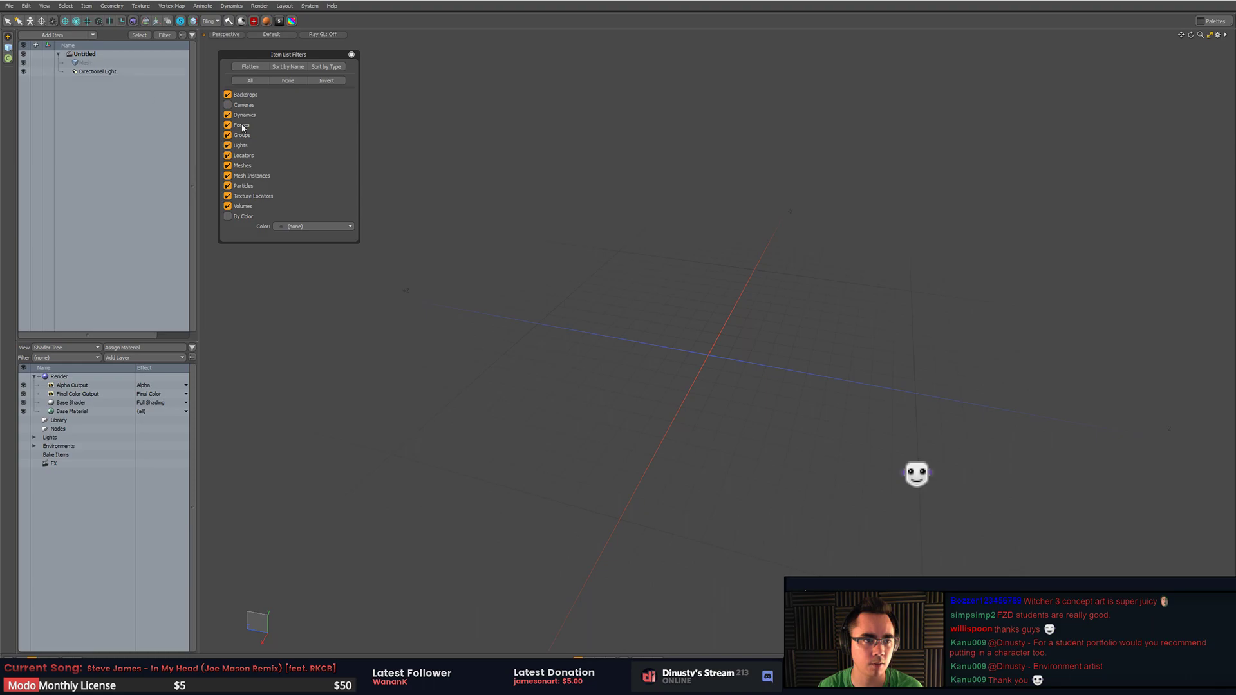
click(228, 146)
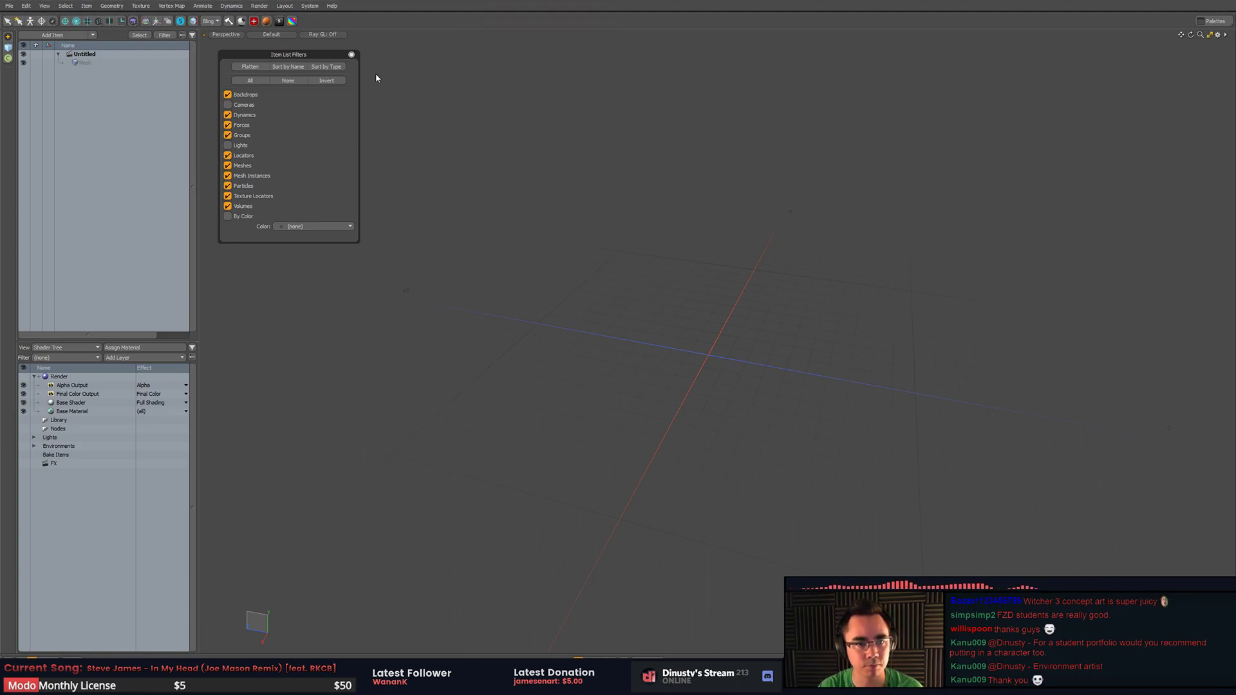
click(352, 55)
- Show the search field above the scene's item list
alt+drag(332, 141, 357, 149)
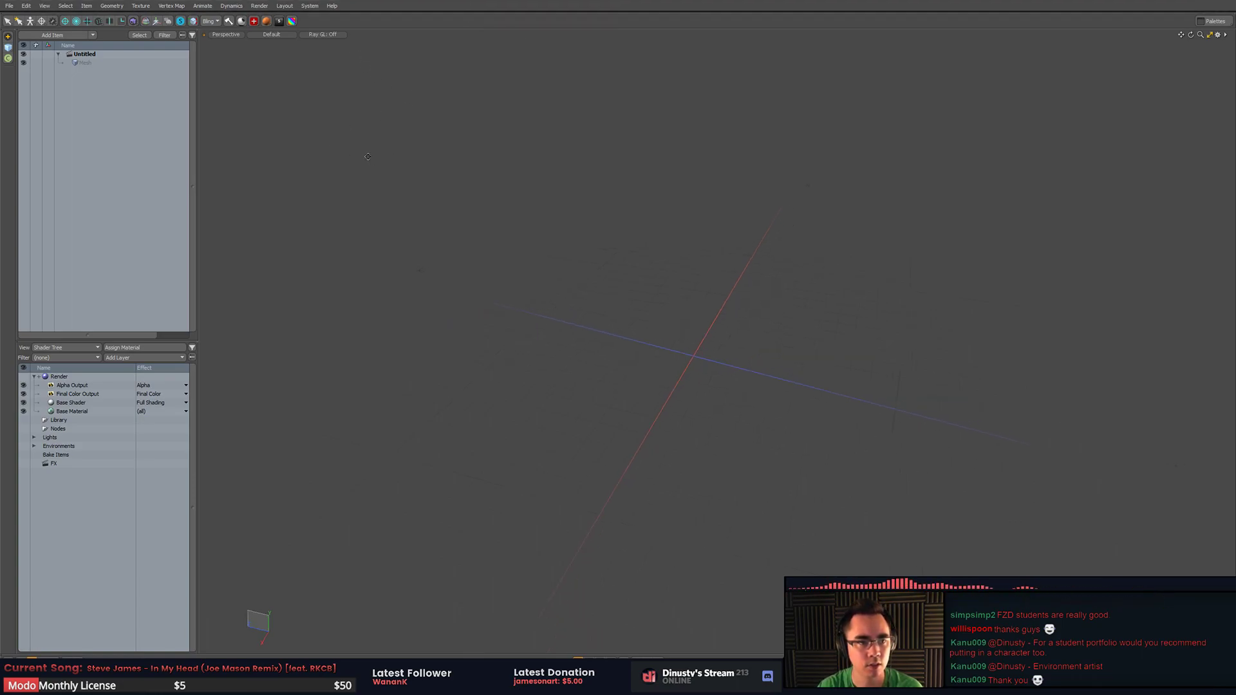
click(185, 34)
click(185, 34)
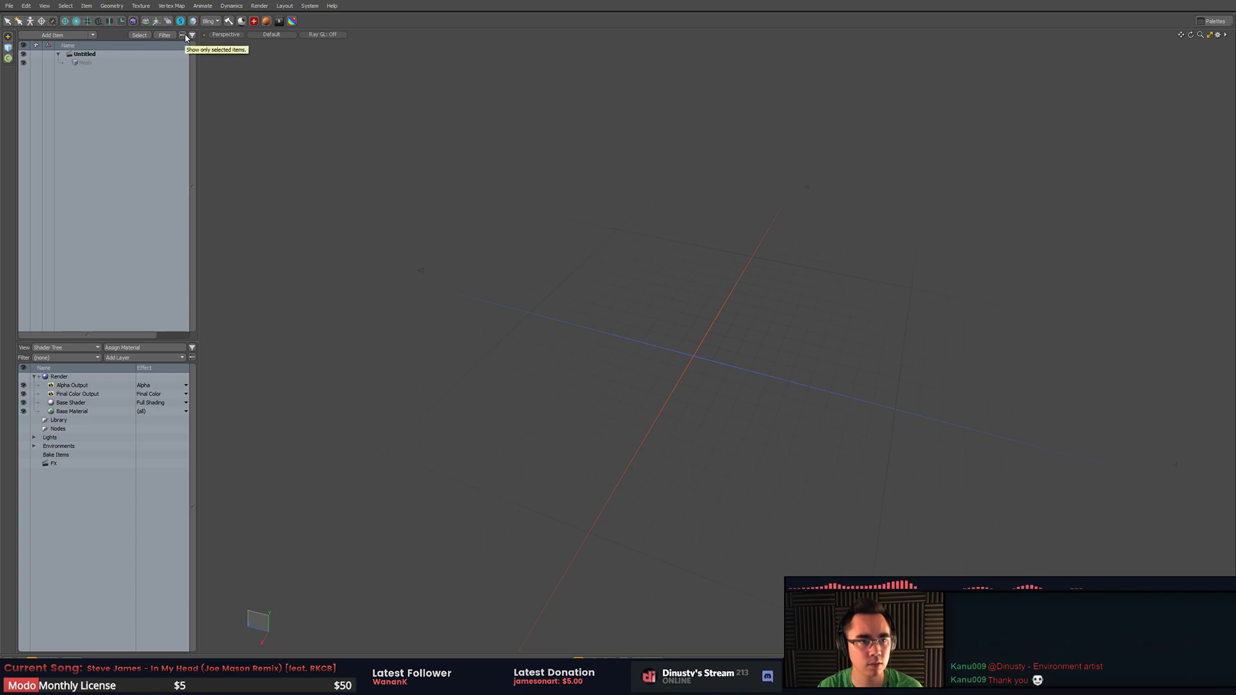
click(194, 37)
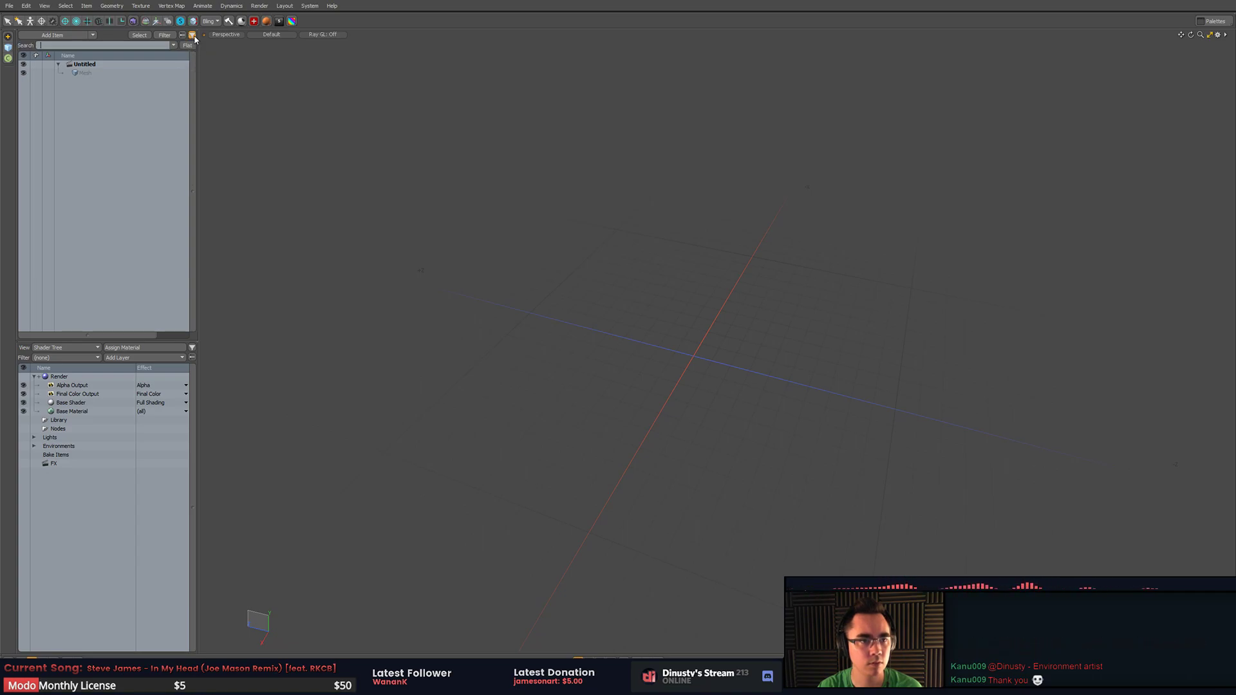
click(194, 37)
click(193, 36)
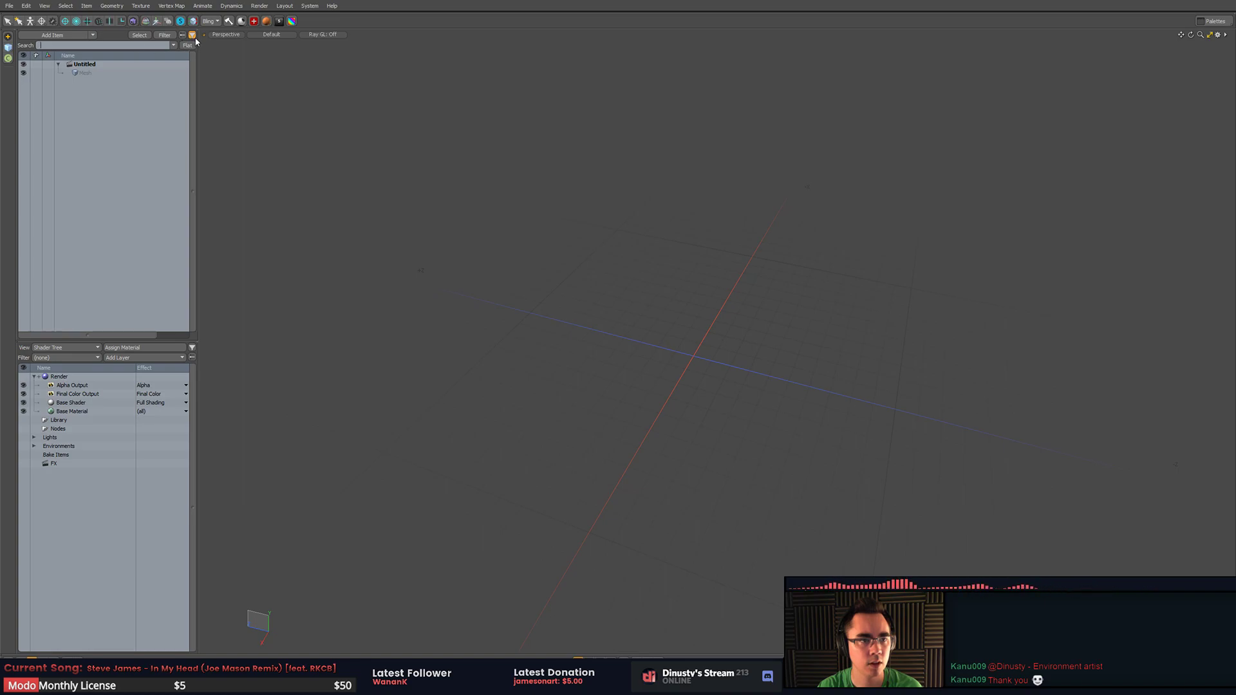
click(123, 46)
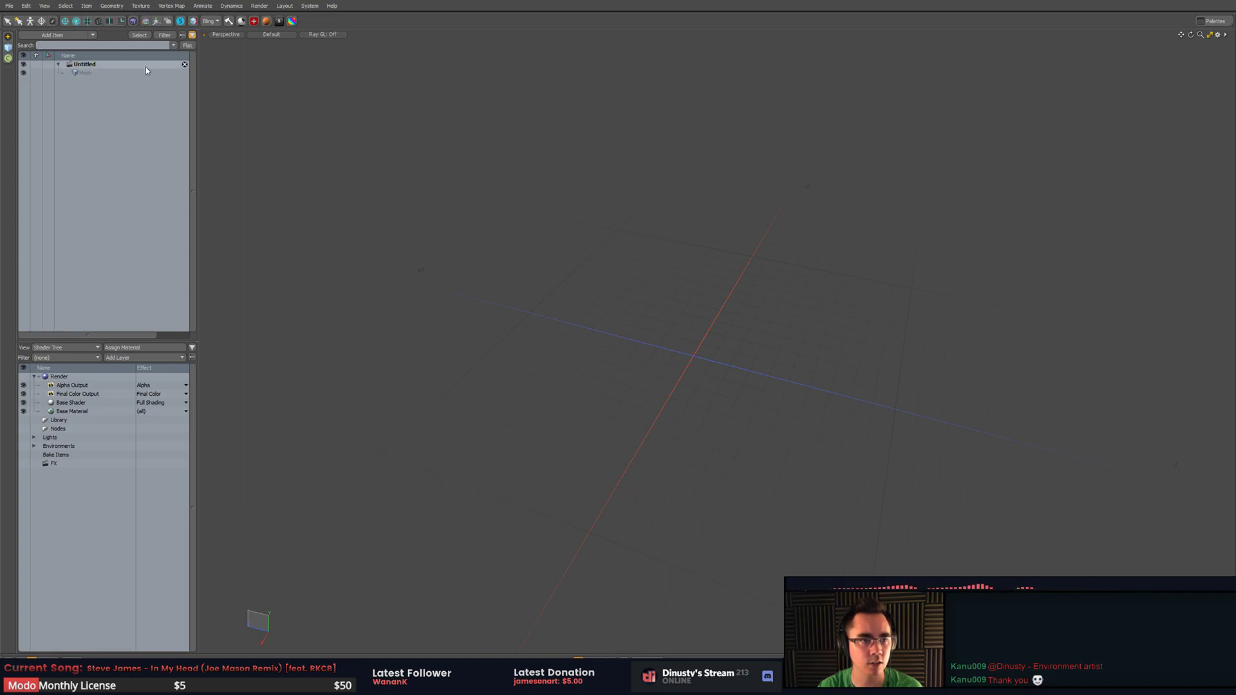
click(109, 73)
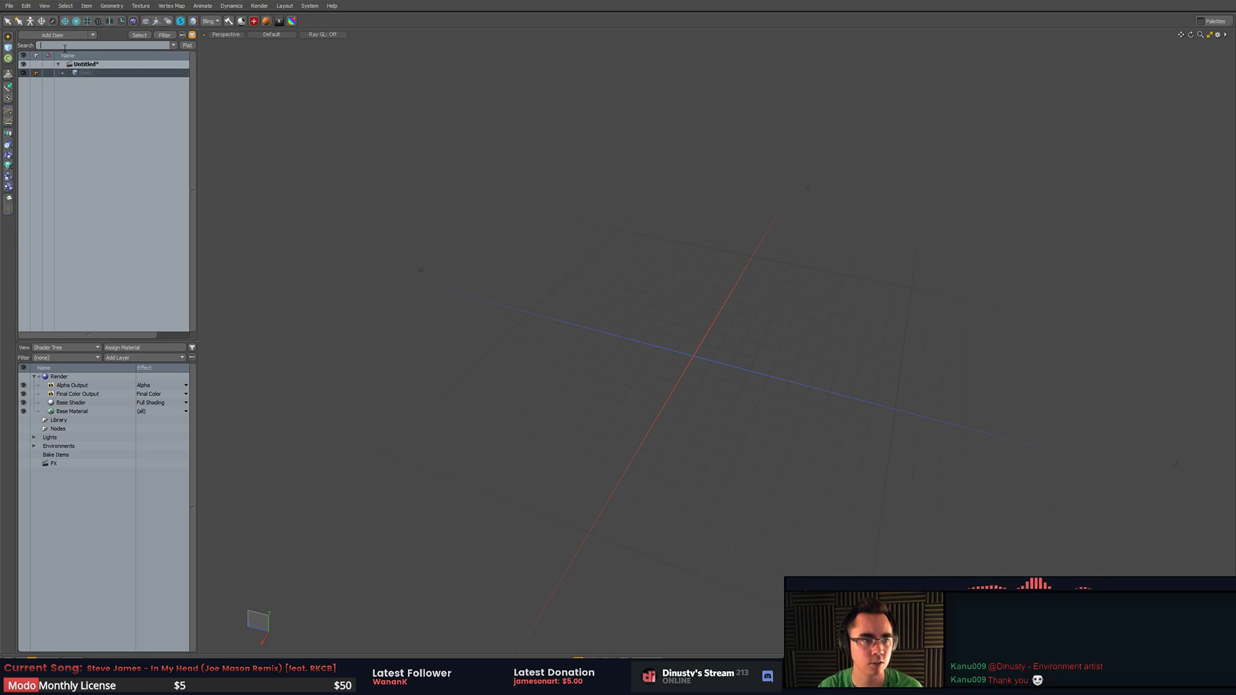
click(463, 212)
alt+drag(515, 222, 560, 289)
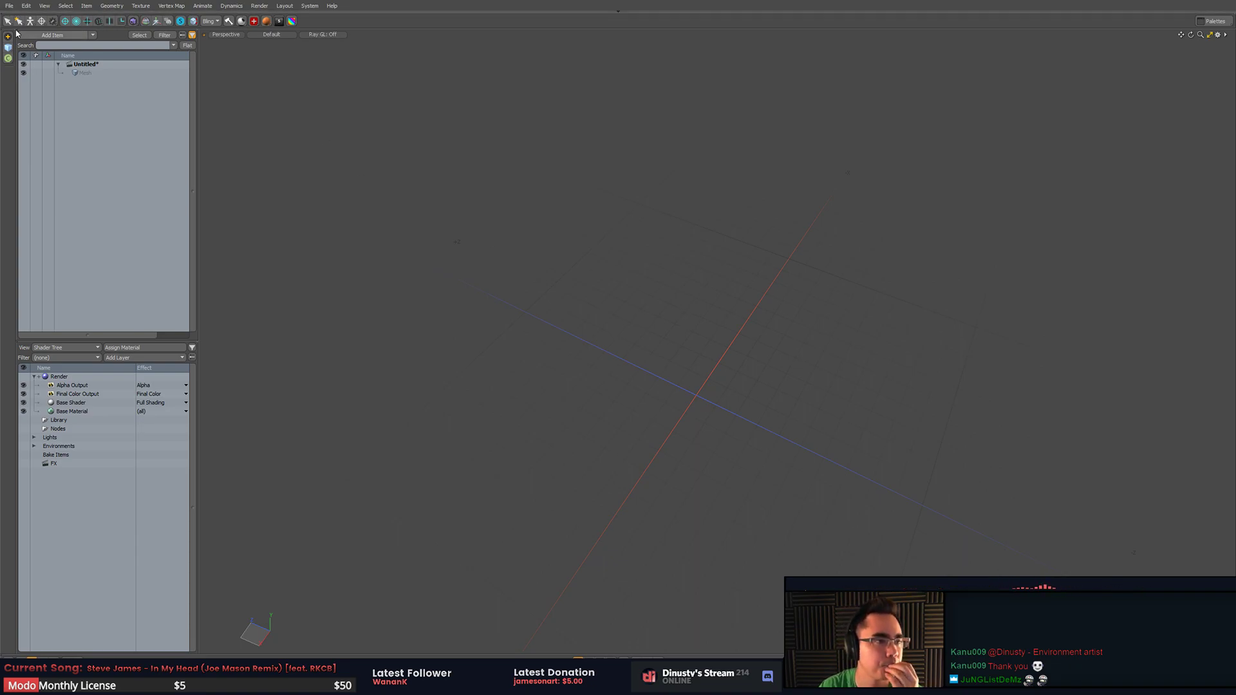
- Add a new mesh item with a cube to the scene
click(52, 35)
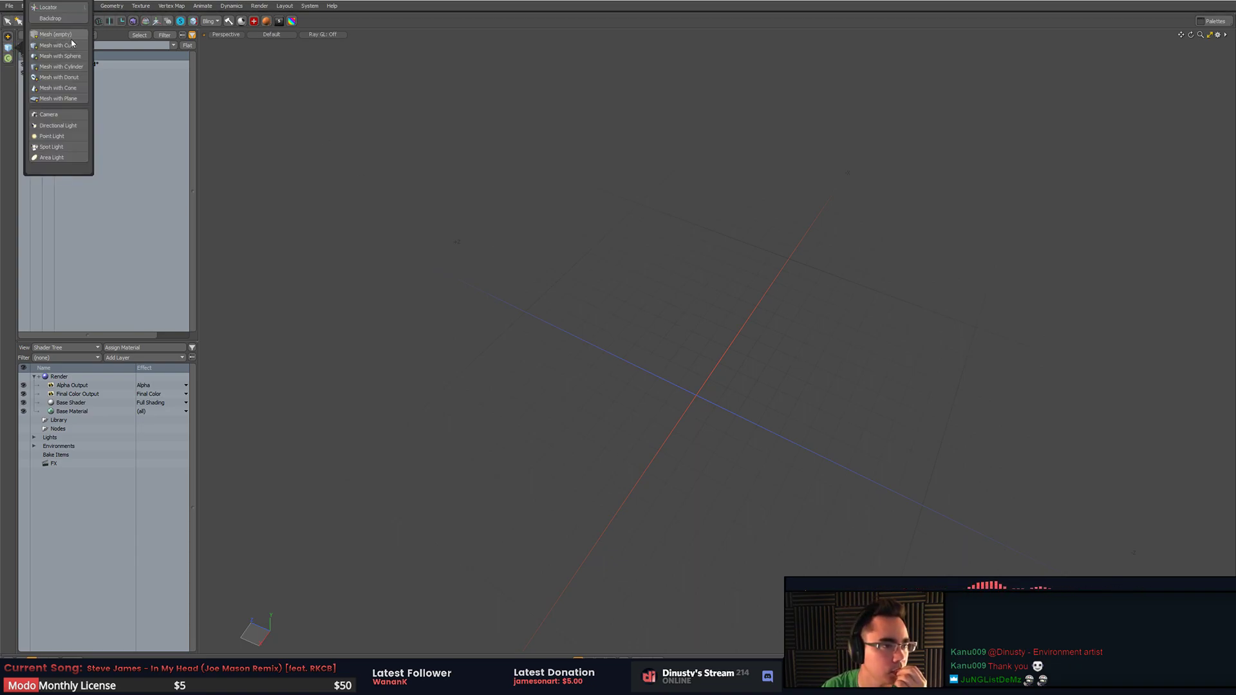
click(64, 45)
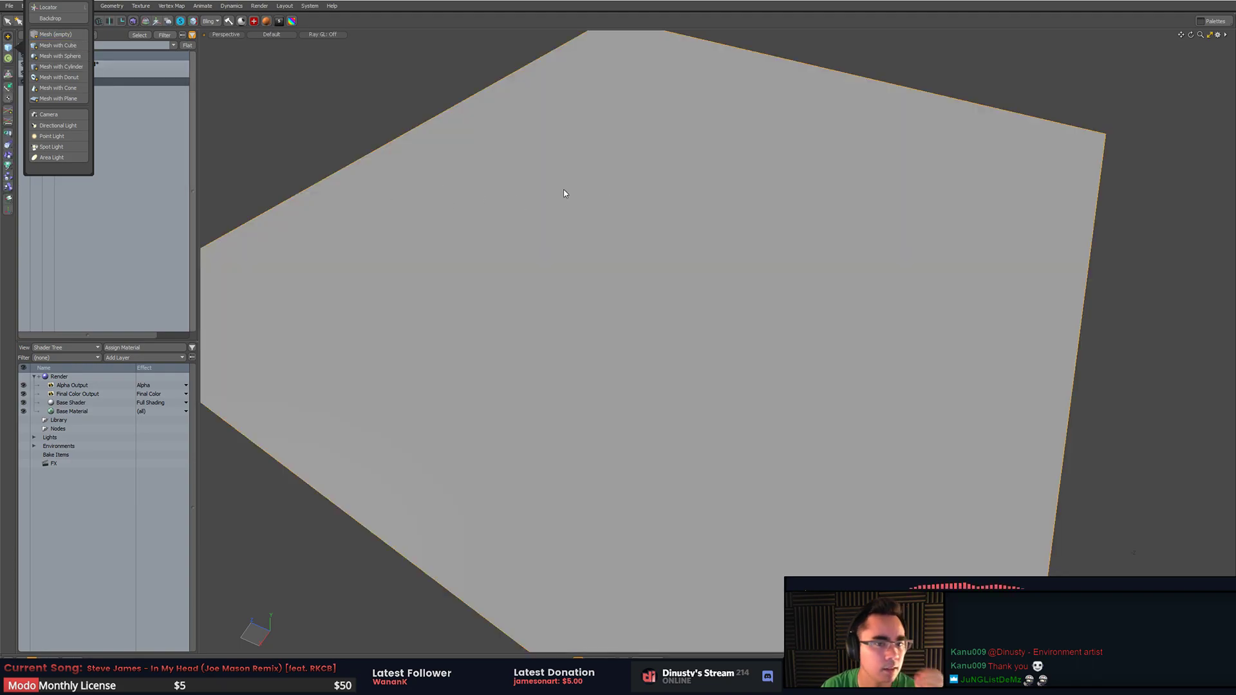
scroll(705, 269, down, 3)
alt+drag(704, 269, 640, 210)
key(3)
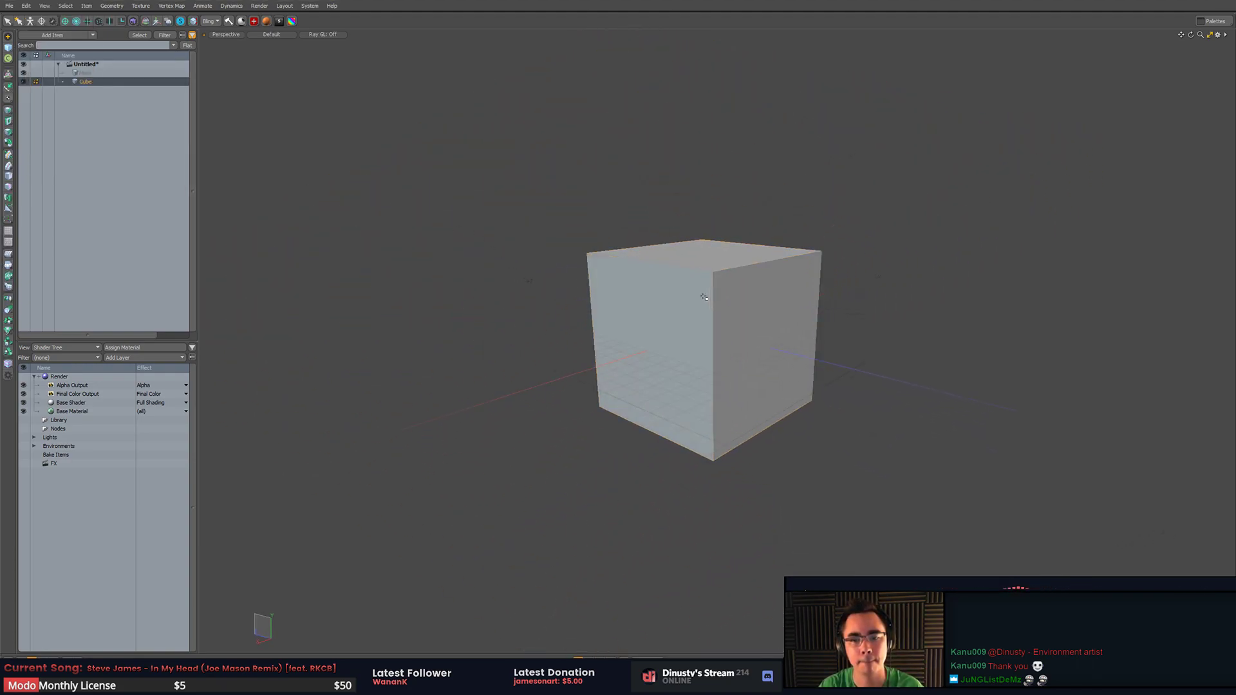
- Lower the cube's top polygon along the vertical axis to reduce the cube's height
click(695, 258)
click(684, 288)
click(700, 255)
key(w)
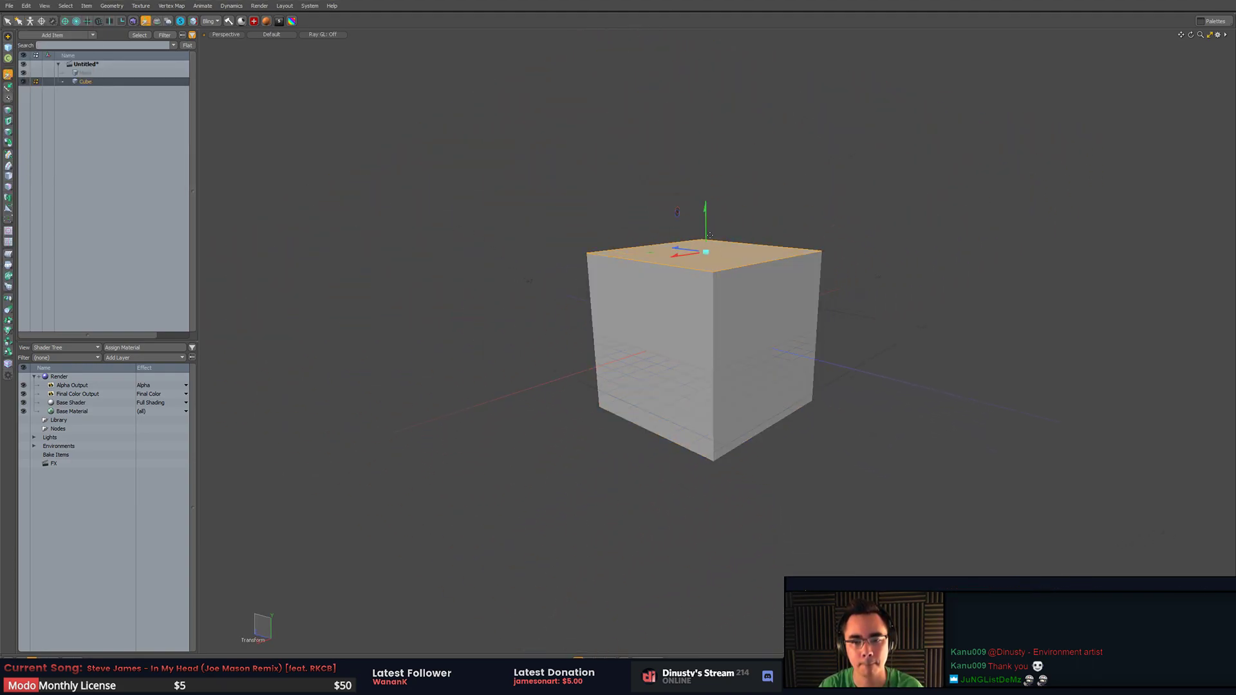
drag(719, 263, 716, 311)
key(q)
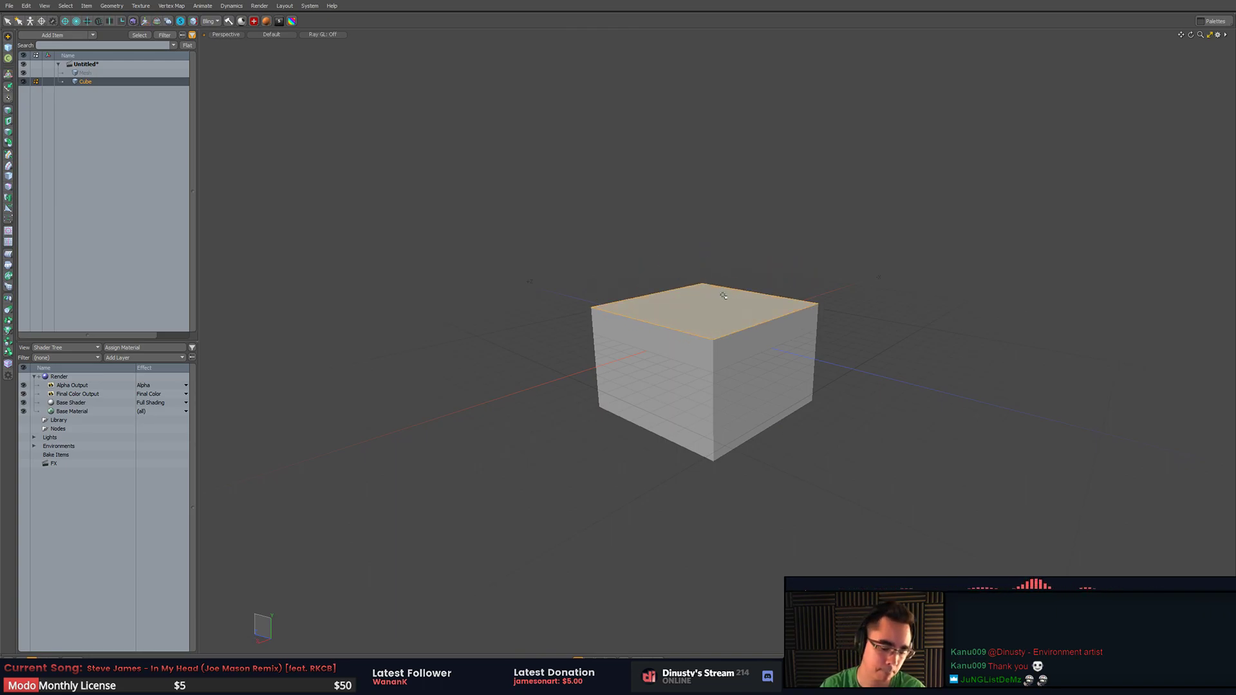
- Delete all of the cube's polygons except the top one
key(bracketleft)
key(Delete)
click(723, 312)
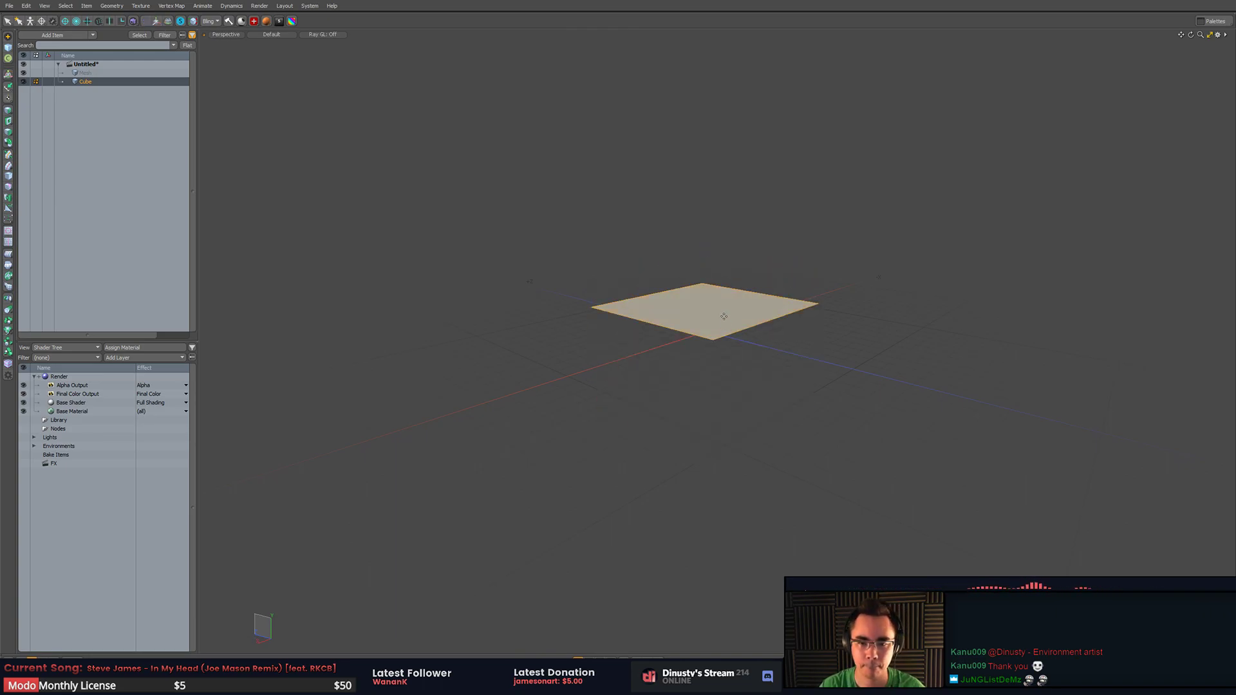
key(w)
key(x)
drag(718, 310, 805, 428)
key(space)
- Loop slice the plane at 50% between two opposite edges to split it down the middle
key(2)
click(762, 278)
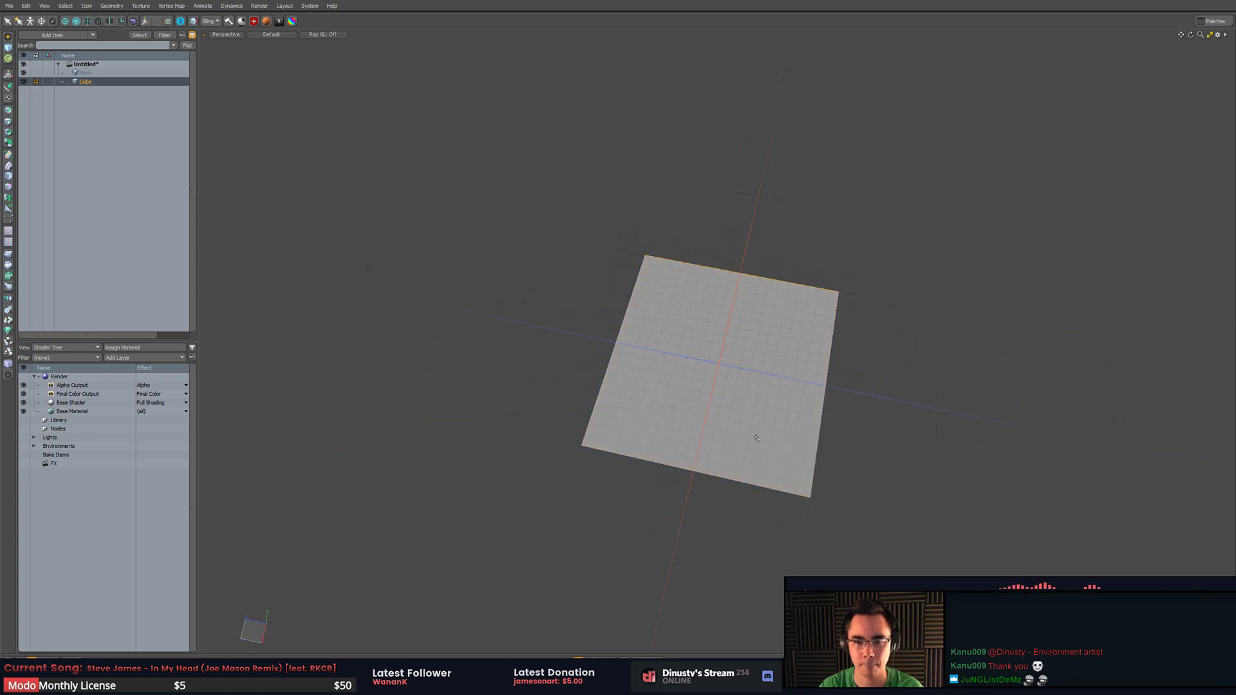
shift+click(750, 482)
key(alt+c)
click(938, 418)
drag(939, 416, 919, 417)
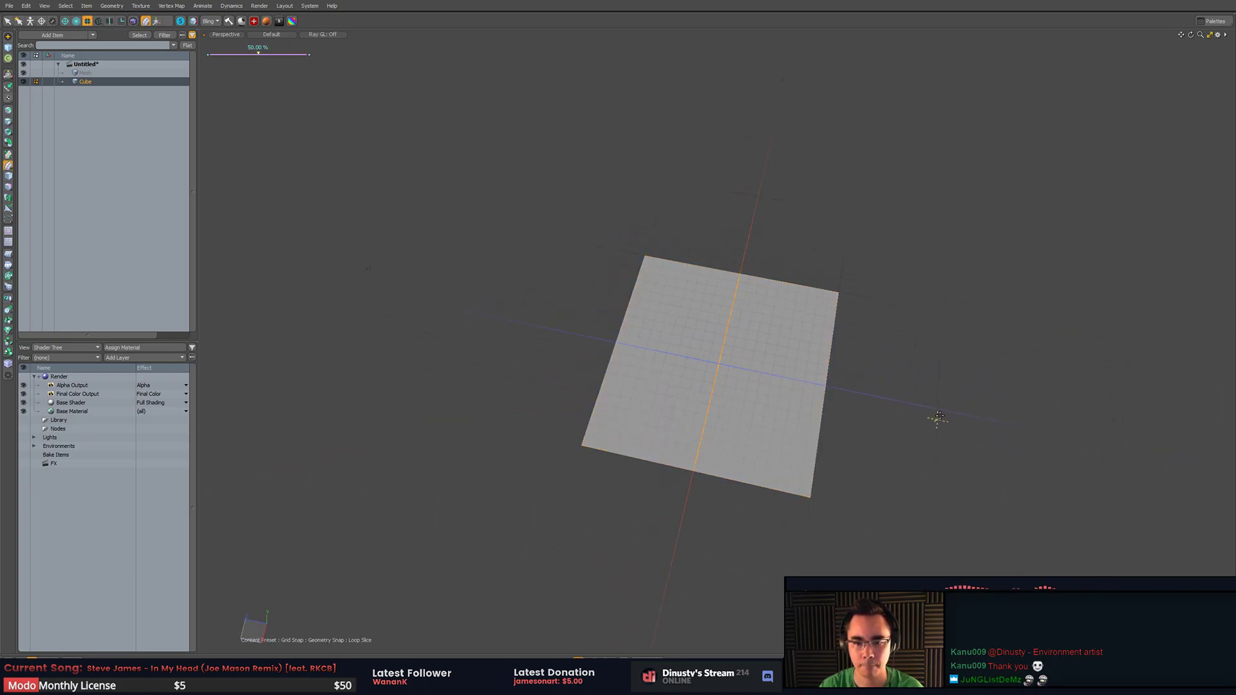
key(space)
- Pull the middle vertex at one end of the plane outward into a pointed tip, and briefly preview the subdivided shape
key(1)
alt+drag(836, 348, 791, 325)
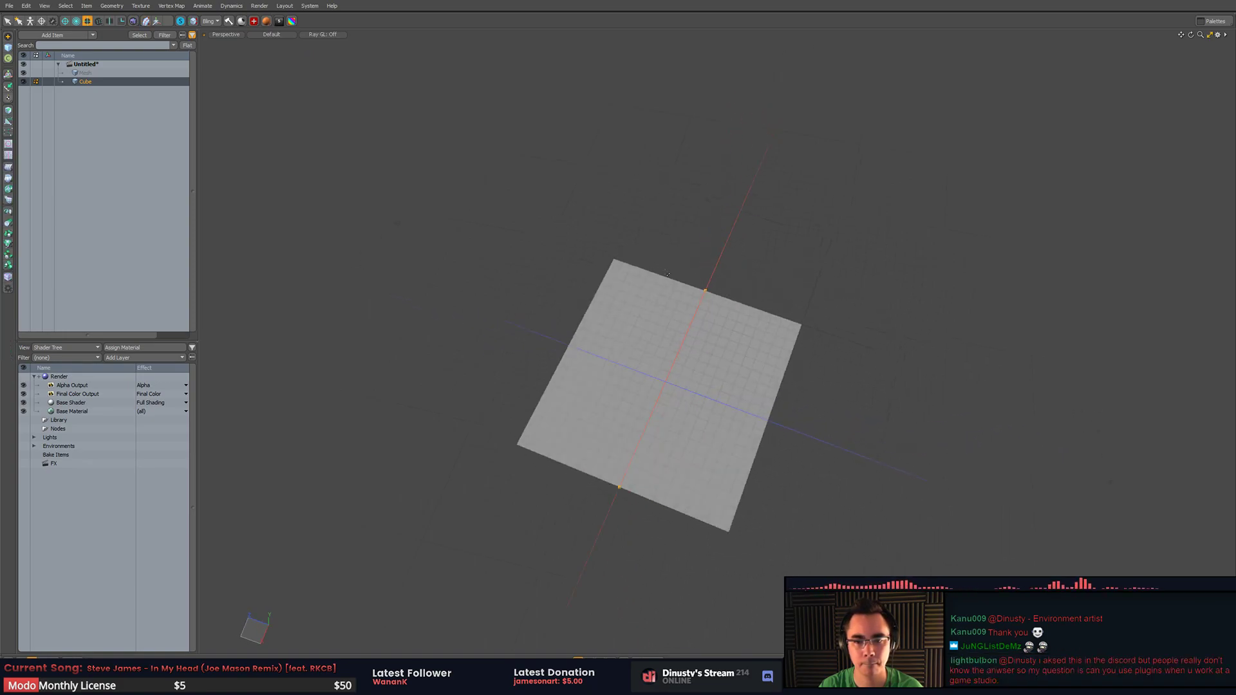
scroll(751, 269, up, 4)
key(w)
key(space)
key(w)
alt+drag(700, 282, 669, 261)
key(space)
click(703, 301)
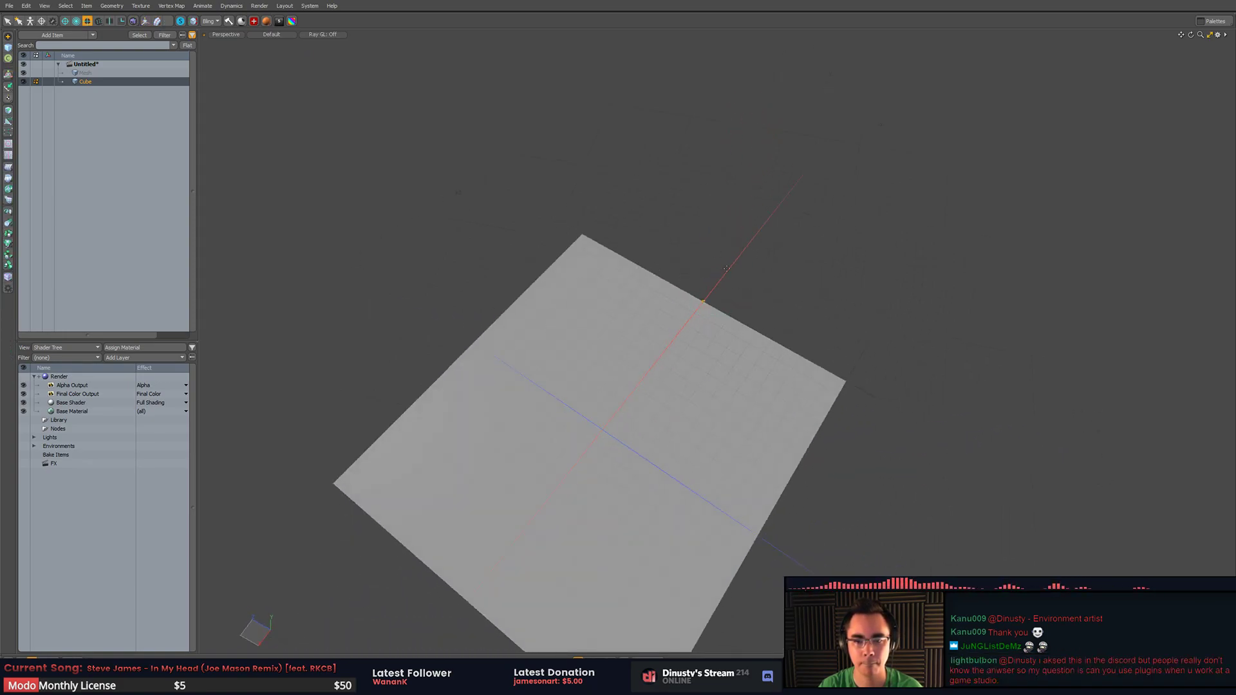
key(w)
drag(680, 325, 769, 212)
scroll(616, 320, down, 3)
alt+drag(712, 270, 696, 295)
key(space)
key(Tab)
key(Tab)
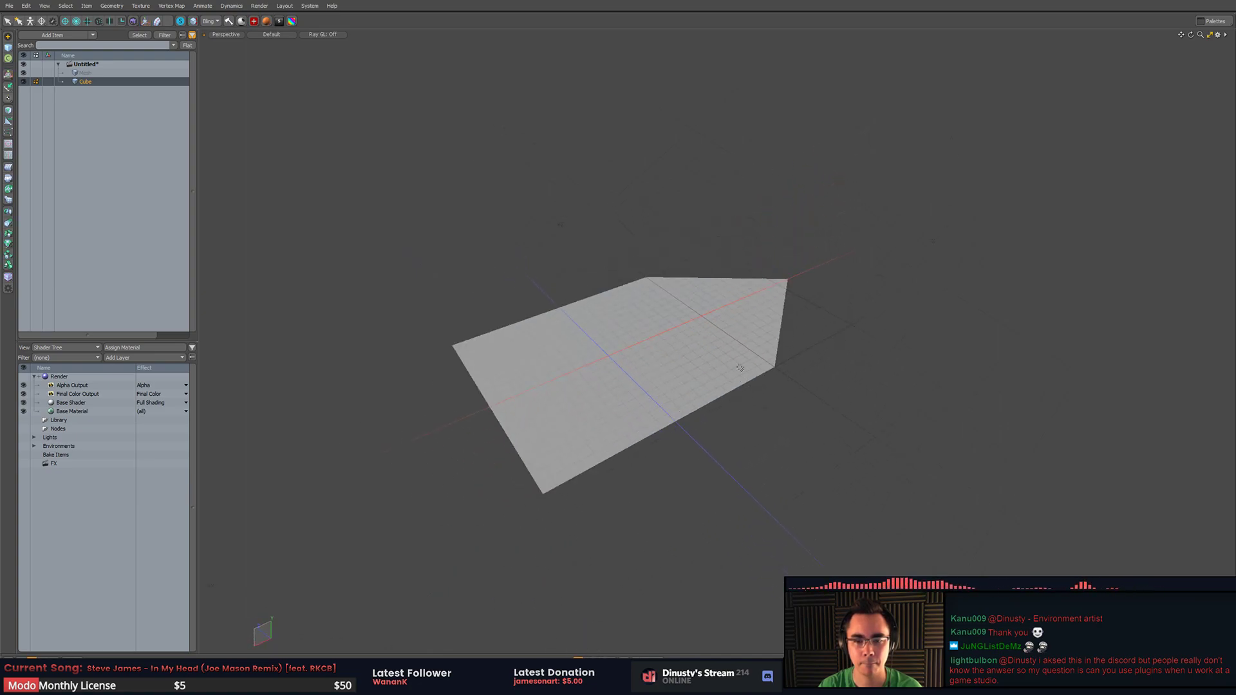
- Loop slice the three lengthwise edges at about 61% and scale the new crosswise edges into a straight line
drag(614, 284, 680, 419)
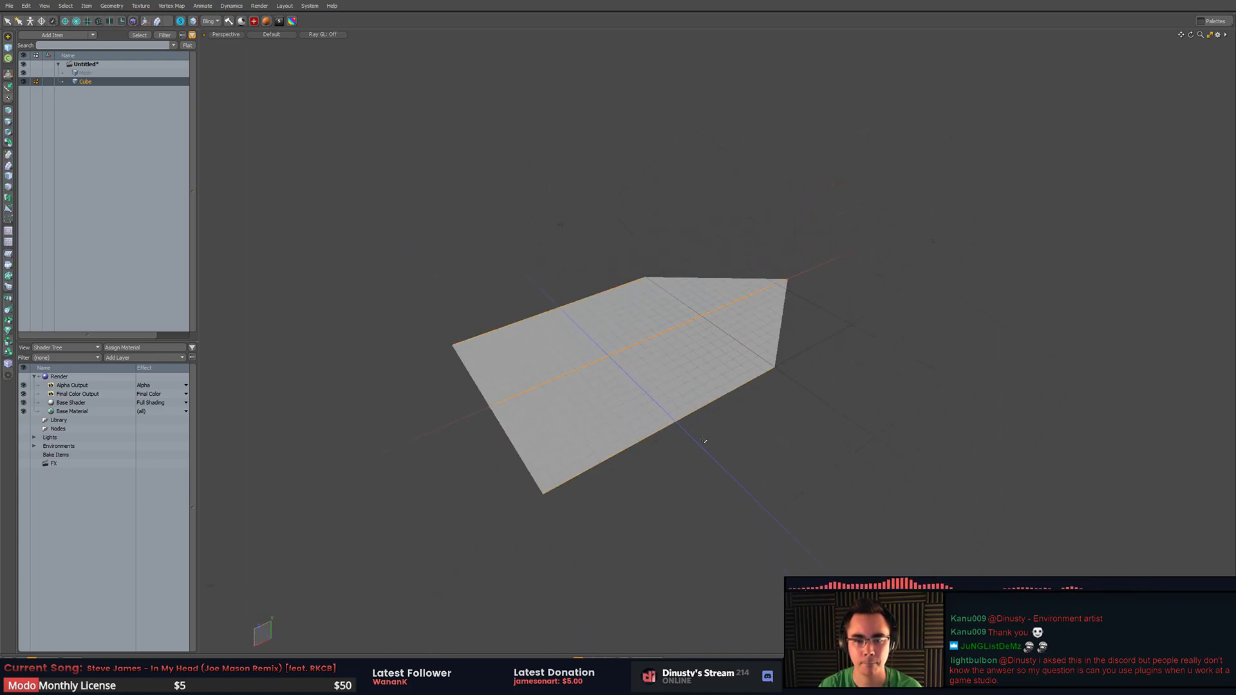
key(alt+c)
drag(761, 489, 796, 492)
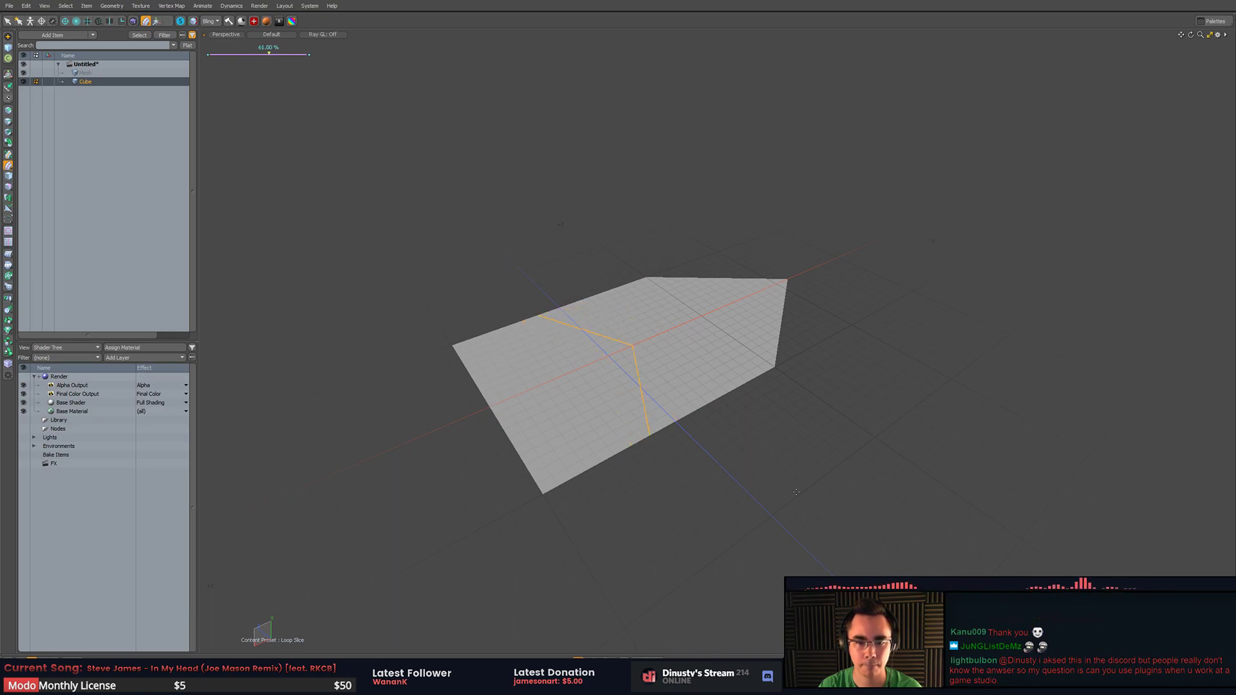
key(r)
drag(571, 370, 608, 354)
key(space)
- Hide the work plane grid and display the mesh's vertices in the viewport
alt+drag(725, 375, 869, 433)
key(ctrl+3)
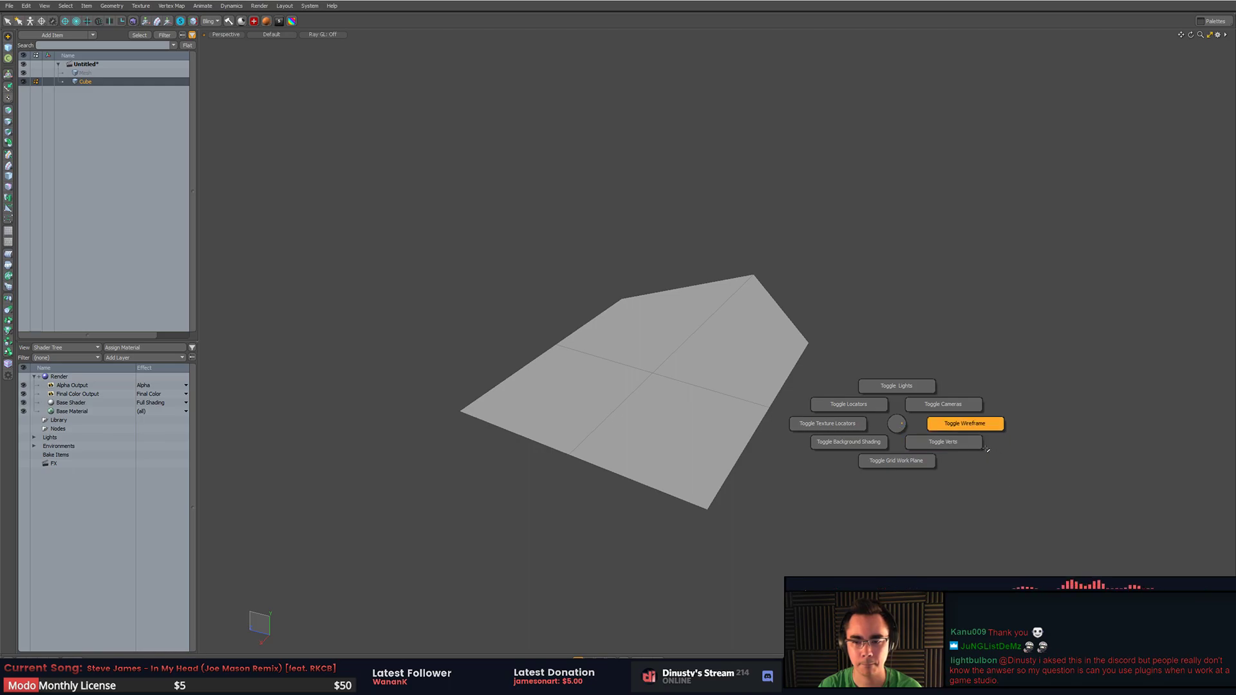
click(986, 449)
alt+drag(608, 371, 666, 364)
- Move the two corner vertices at the blunt end toward the tip so that end becomes angled
double_click(607, 403)
key(1)
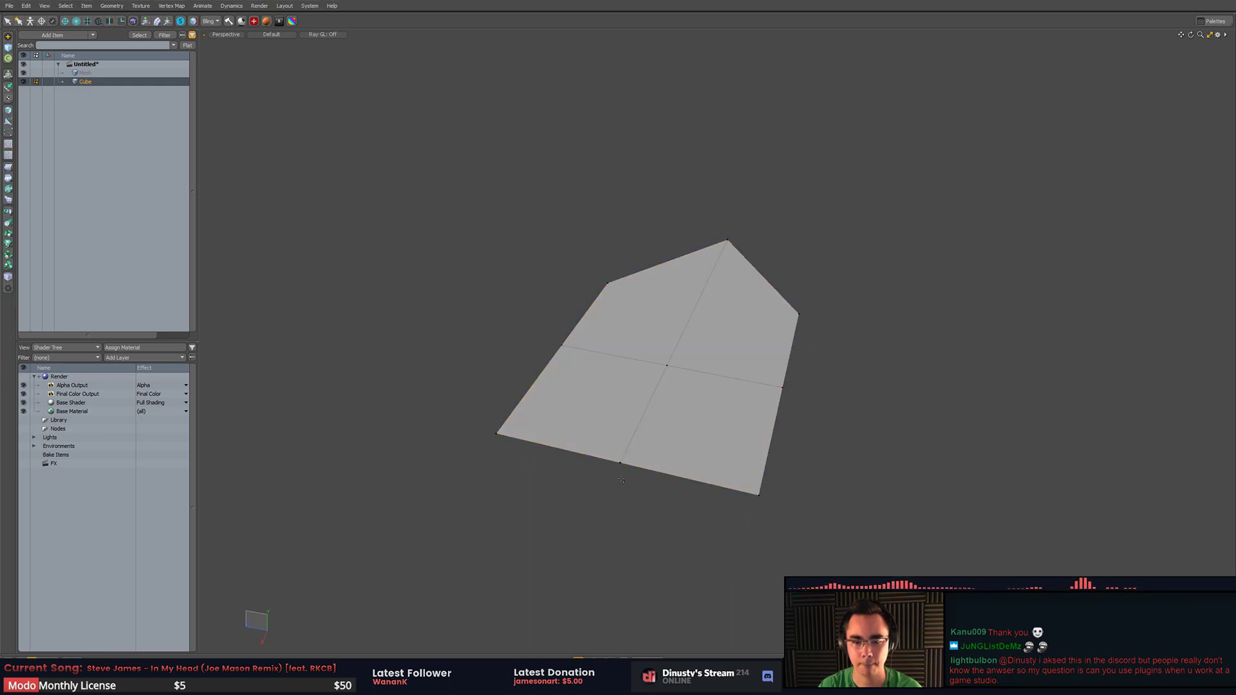
key(b)
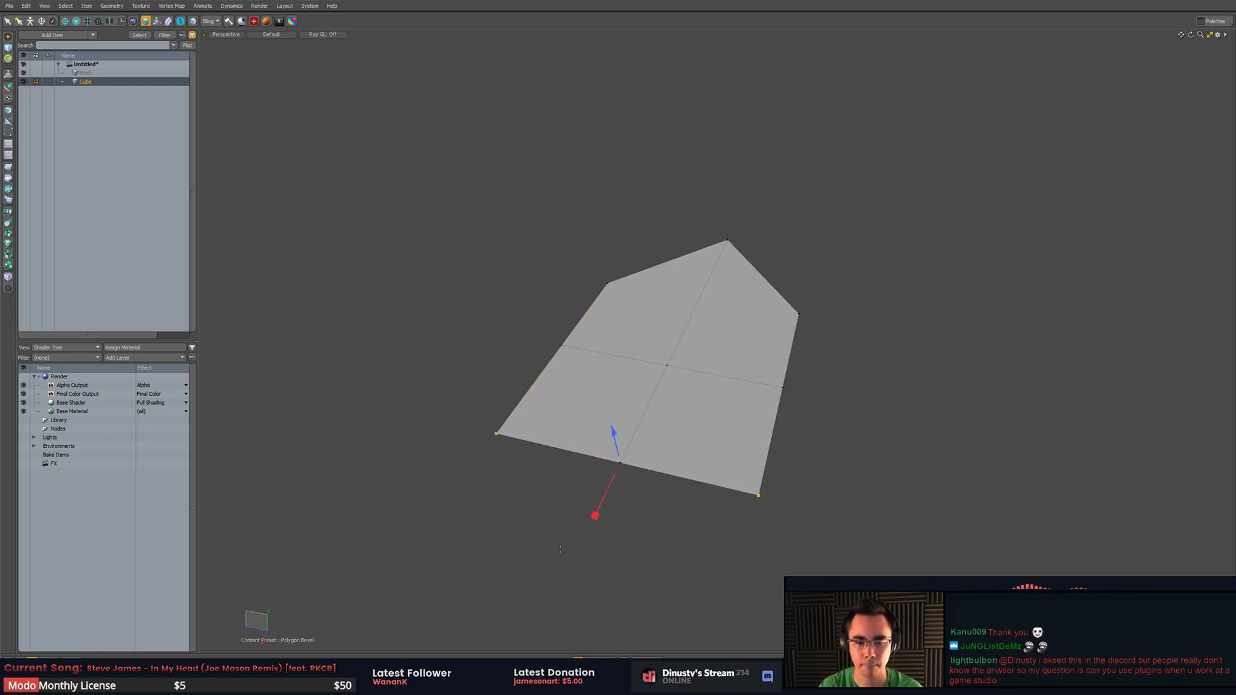
key(w)
drag(594, 508, 615, 473)
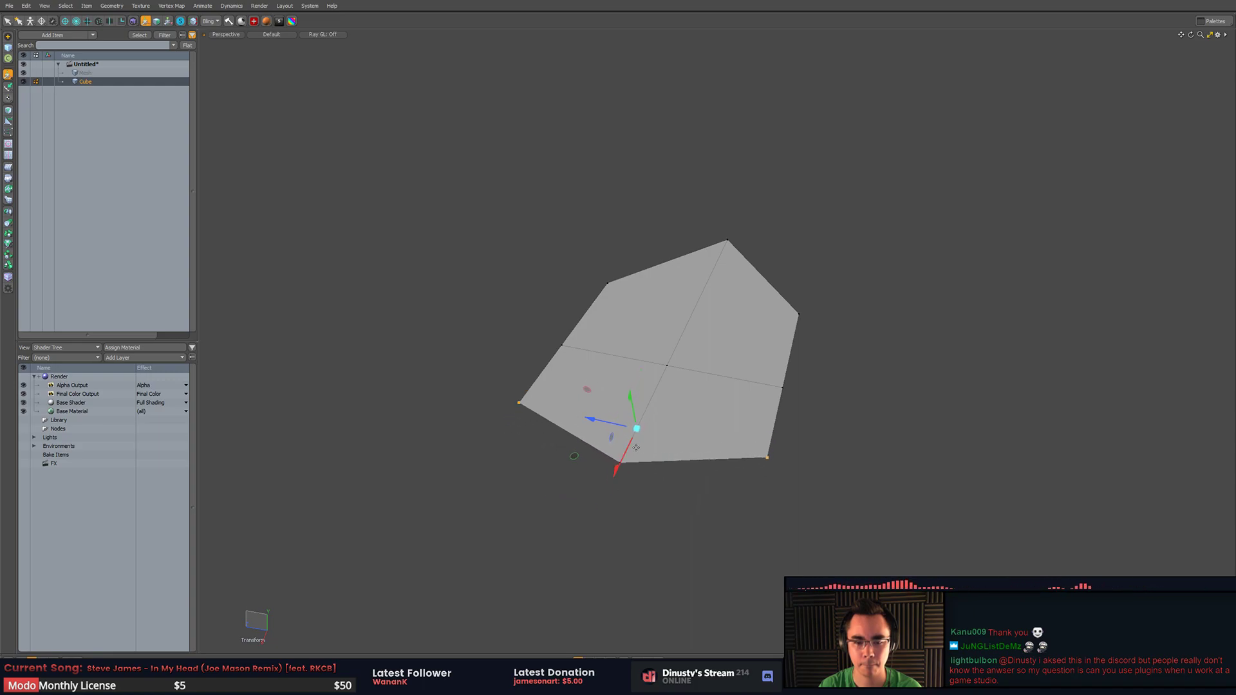
key(space)
click(799, 503)
key(Tab)
alt+drag(800, 504, 772, 366)
- Try to loop slice the mesh lengthwise from the edges near its tip
key(shift+Tab)
drag(742, 279, 804, 373)
key(alt+c)
key(space)
key(ctrl+z)
key(ctrl+z)
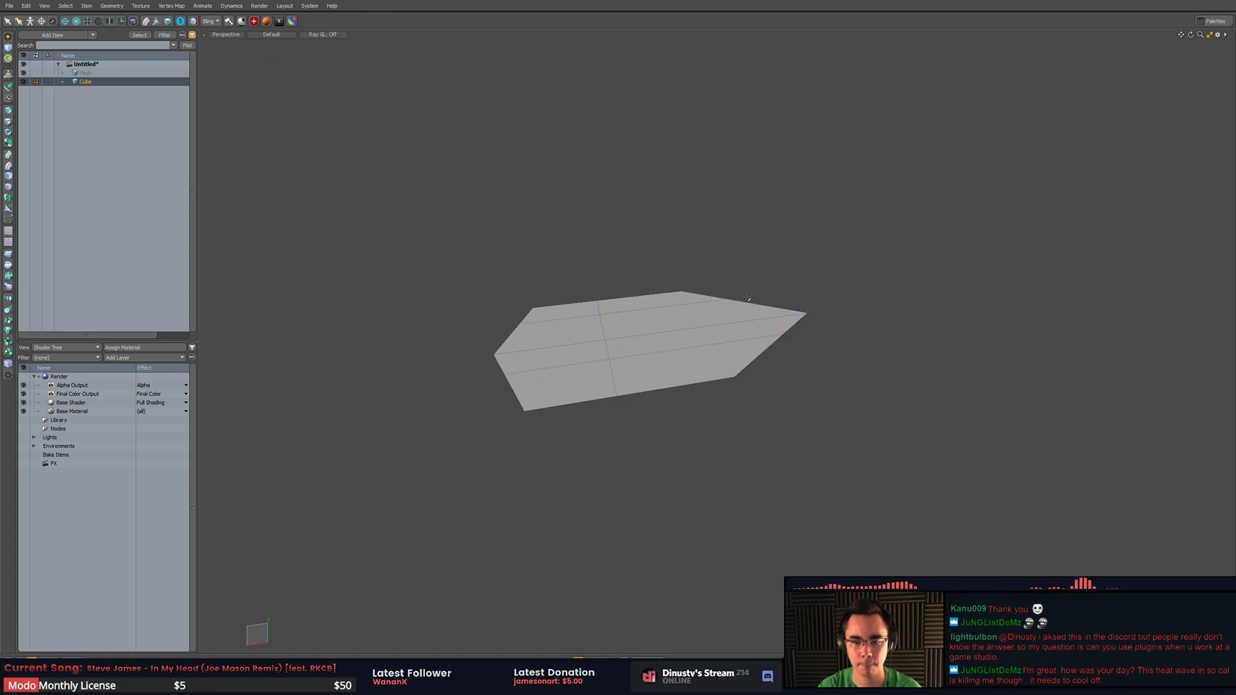
- Slice the two front polygons crosswise near the mesh's pointed tip
click(756, 268)
key(b)
key(3)
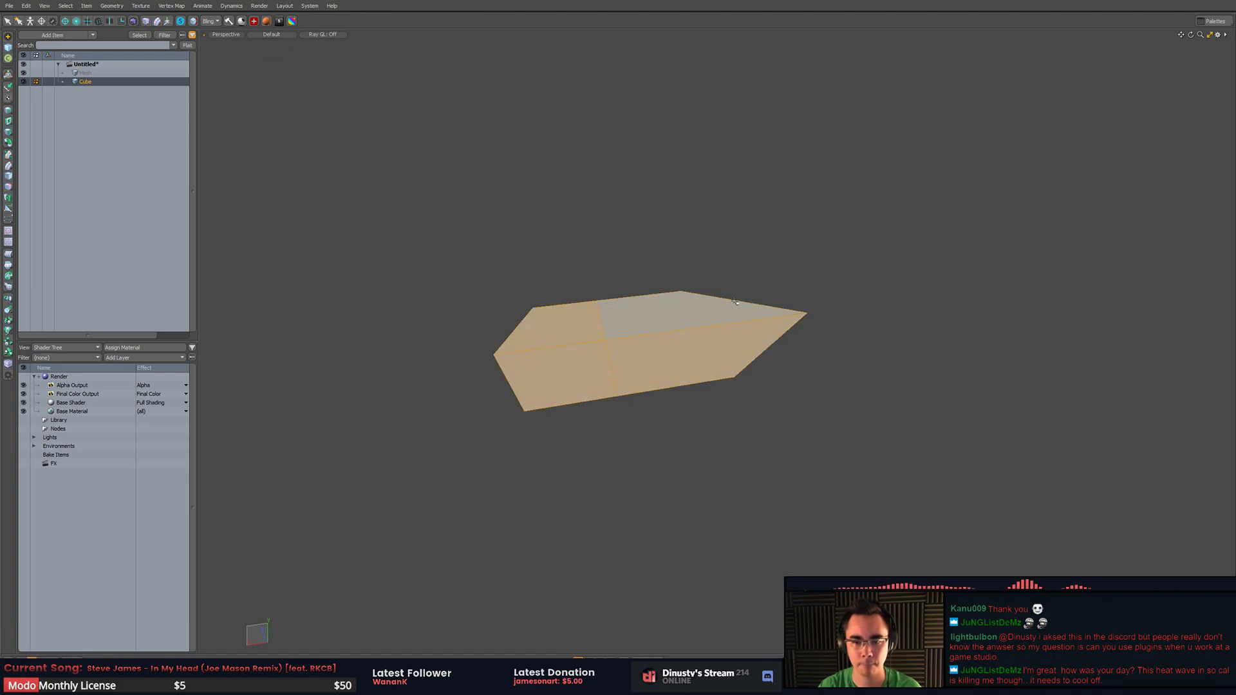
drag(743, 312, 751, 350)
key(shift+c)
drag(698, 201, 786, 428)
key(ctrl+z)
- Try to scale the new crosswise edges near the tip along the mesh's length
key(2)
key(z)
mouse_move(686, 328)
mouse_down()
mouse_move(648, 337)
mouse_move(693, 331)
mouse_up()
key(ctrl+z)
key(ctrl+z)
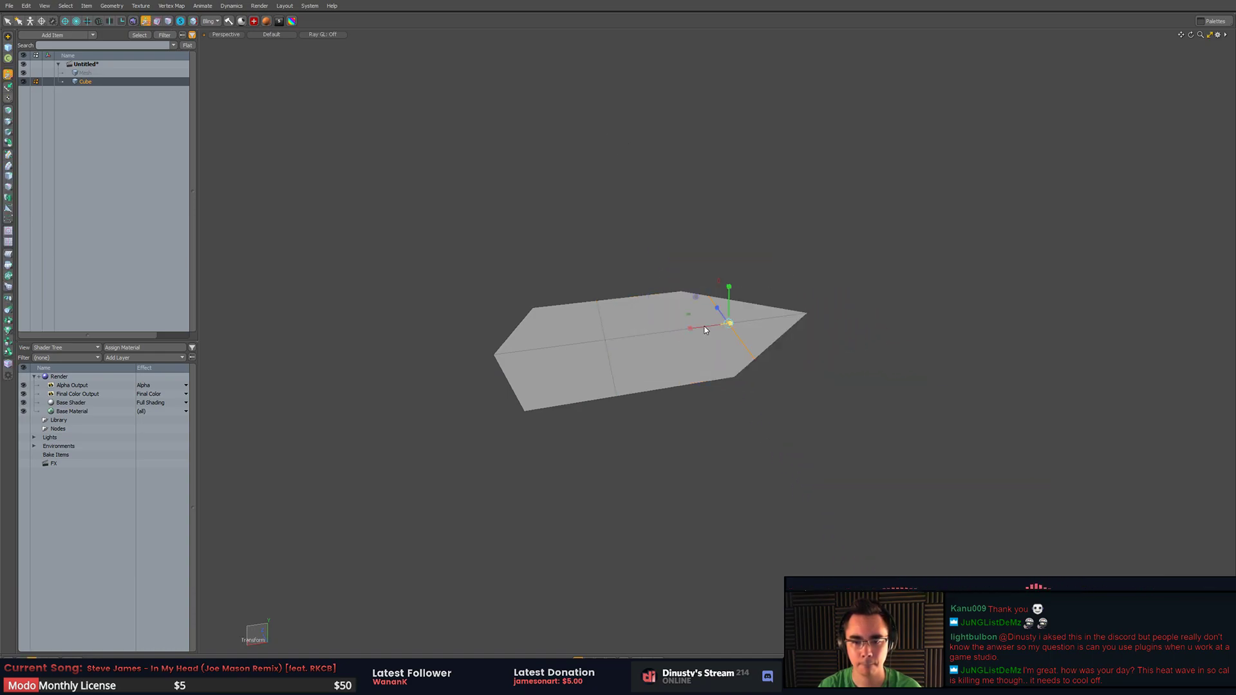
key(space)
- Adjust the two outer vertices of the crosswise edge near the tip and turn on subdivision smoothing for the mesh
alt+drag(838, 287, 956, 266)
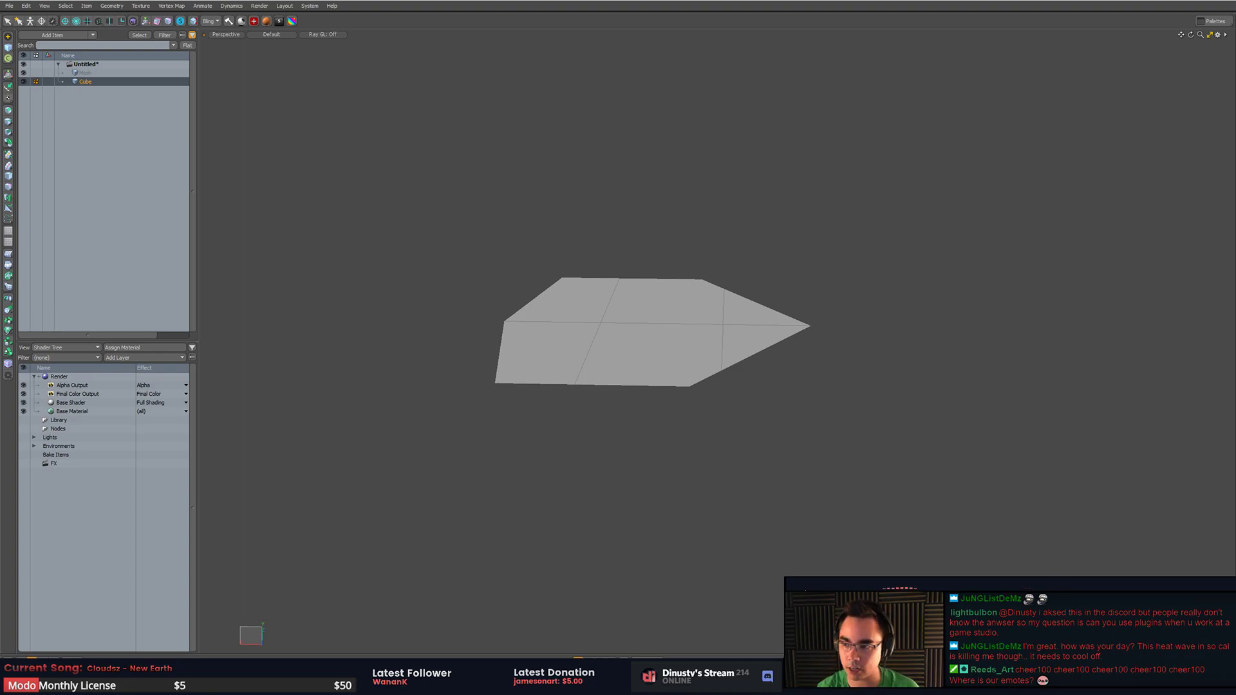
mouse_move(1034, 172)
alt+mouse_down()
mouse_move(1098, 196)
mouse_move(1054, 209)
mouse_move(1087, 199)
mouse_move(1053, 242)
mouse_move(1051, 276)
mouse_move(858, 292)
mouse_move(772, 257)
alt+mouse_up()
key(1)
right_drag(767, 244, 796, 380)
click(795, 380)
key(y)
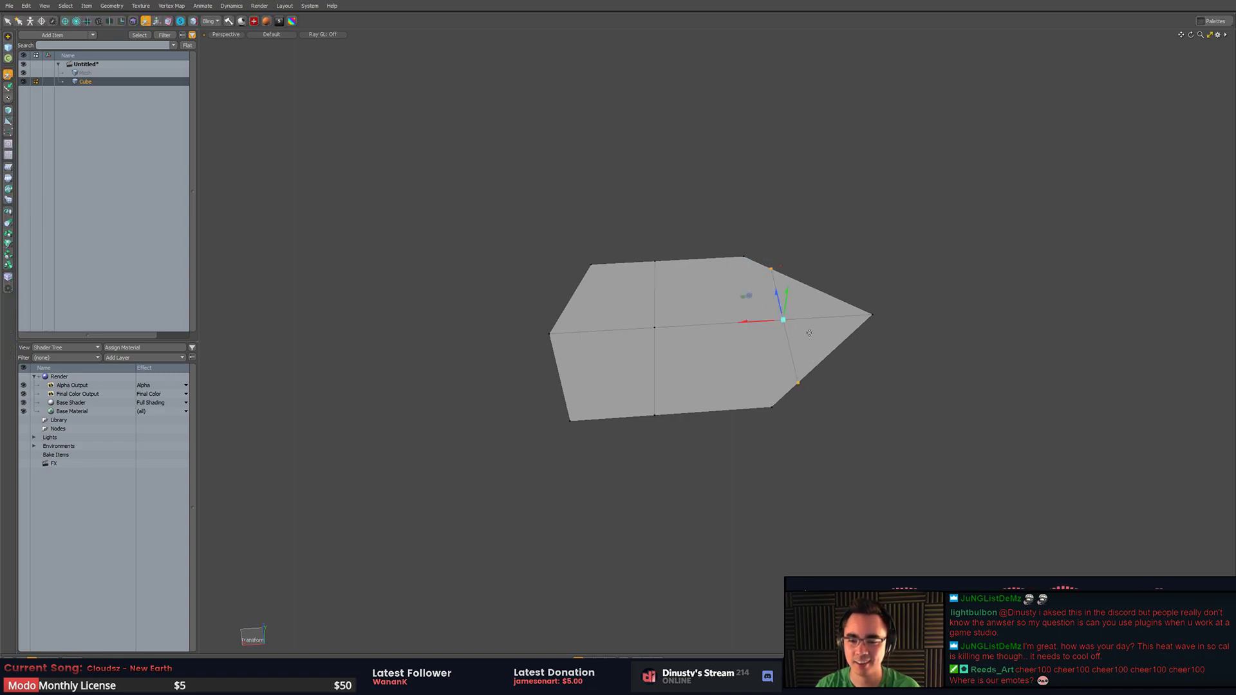
key(space)
key(Tab)
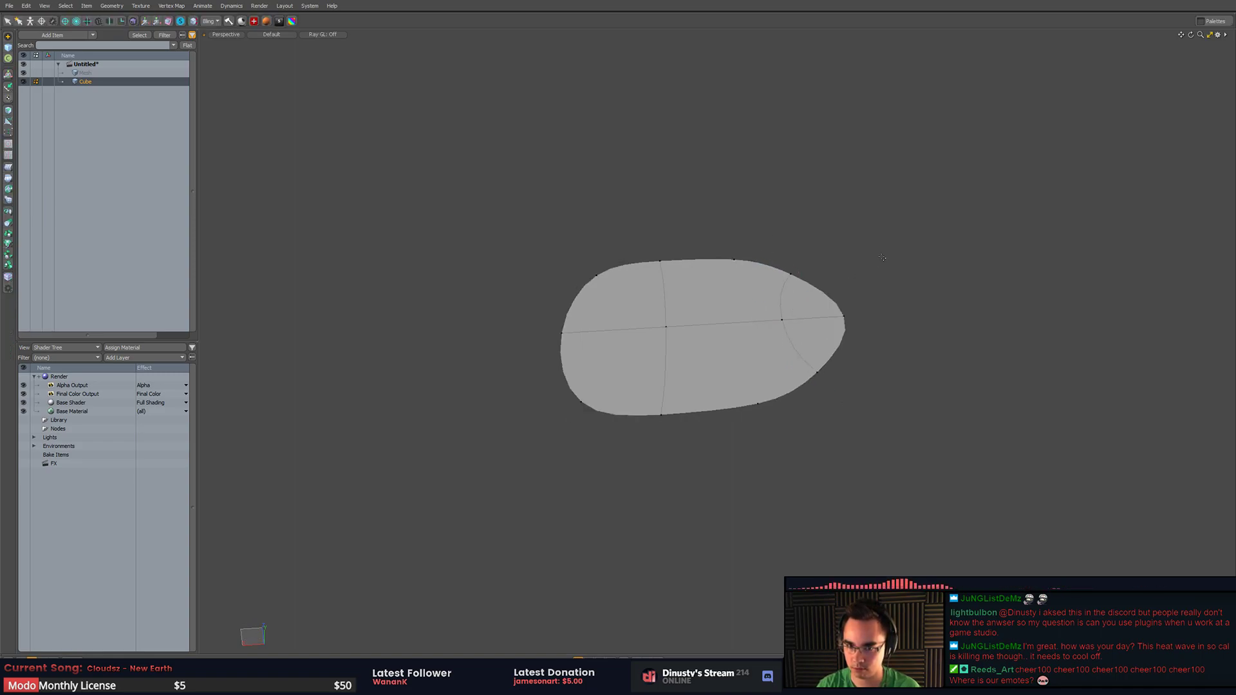
alt+drag(727, 238, 949, 331)
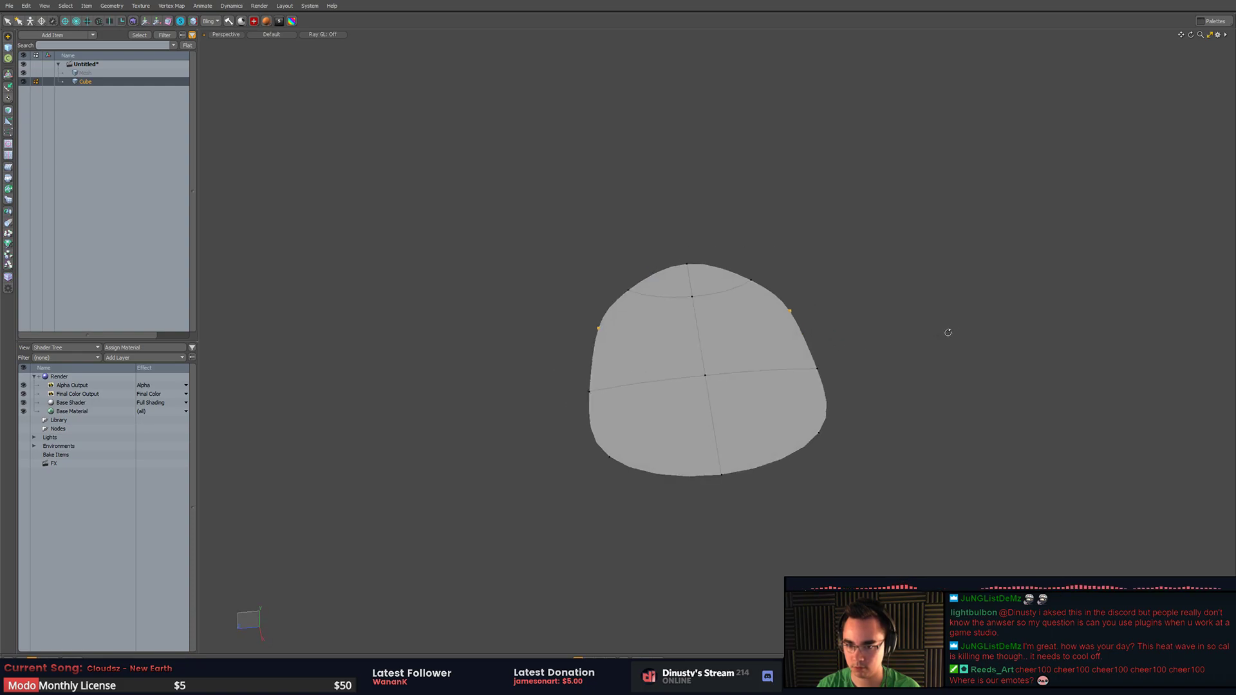
- Edge slice the unsmoothed mesh crosswise through the centre edge, joining the two outer vertices behind the crosswise edge nearest the tip
click(789, 311)
key(y)
alt+drag(761, 294, 667, 339)
key(3)
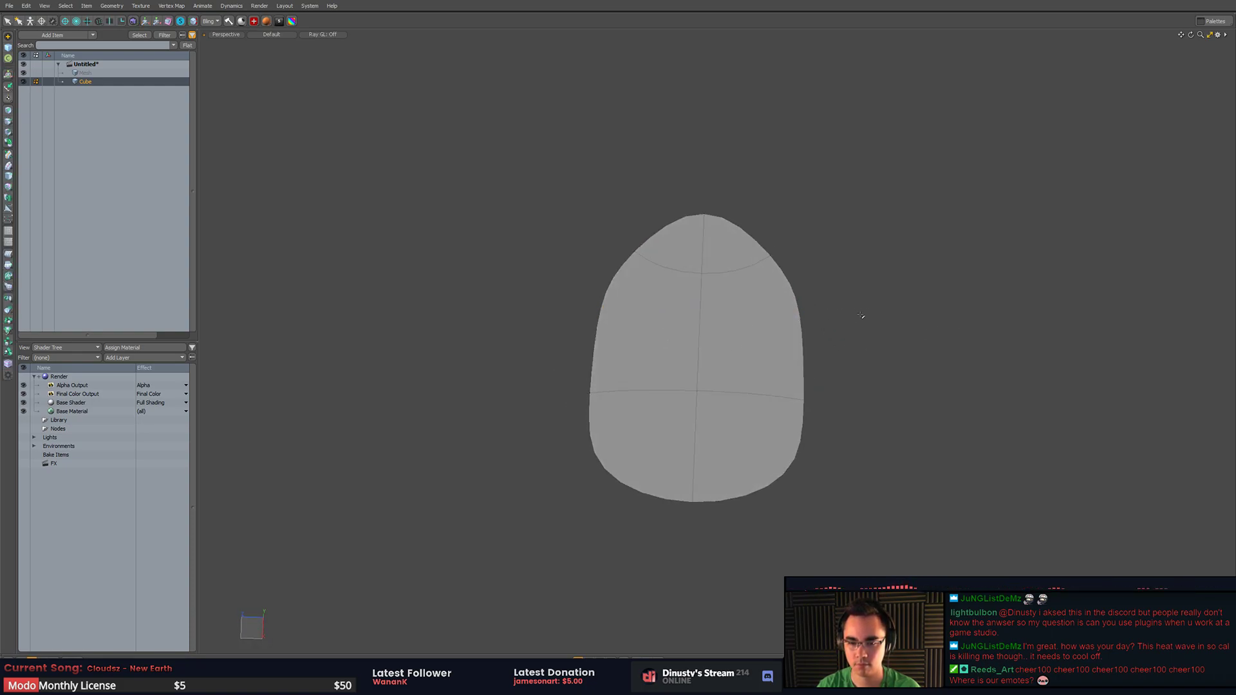
key(c)
click(601, 296)
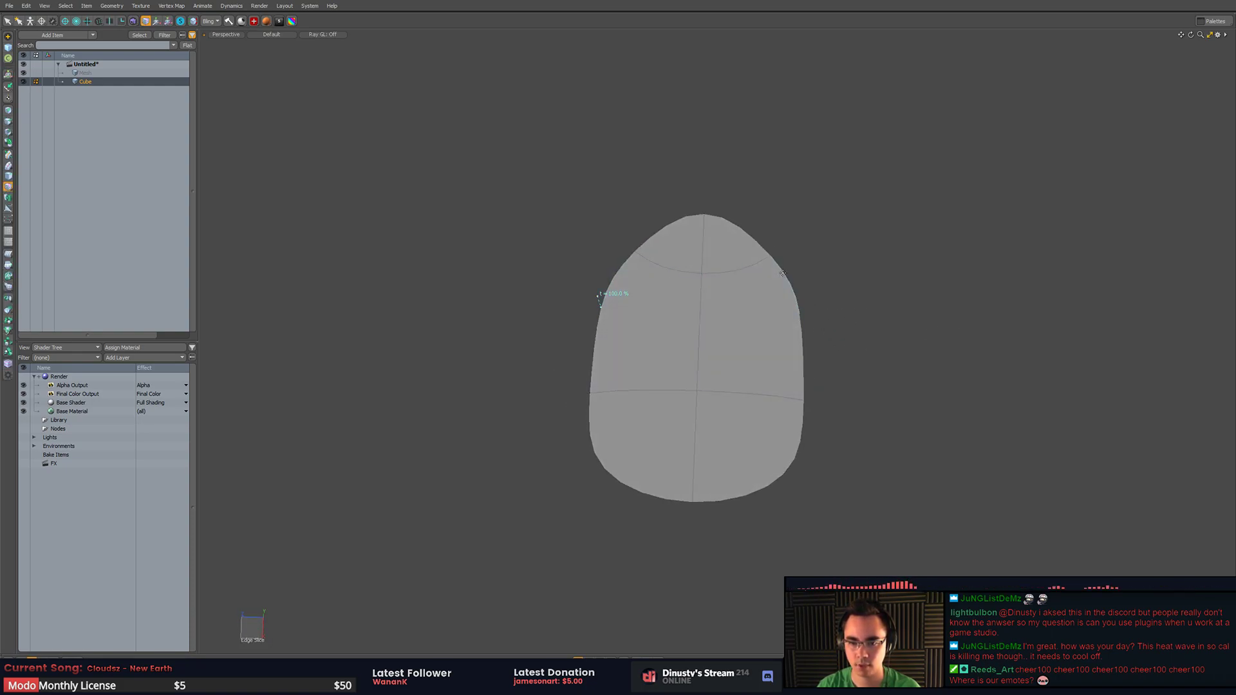
key(space)
key(Tab)
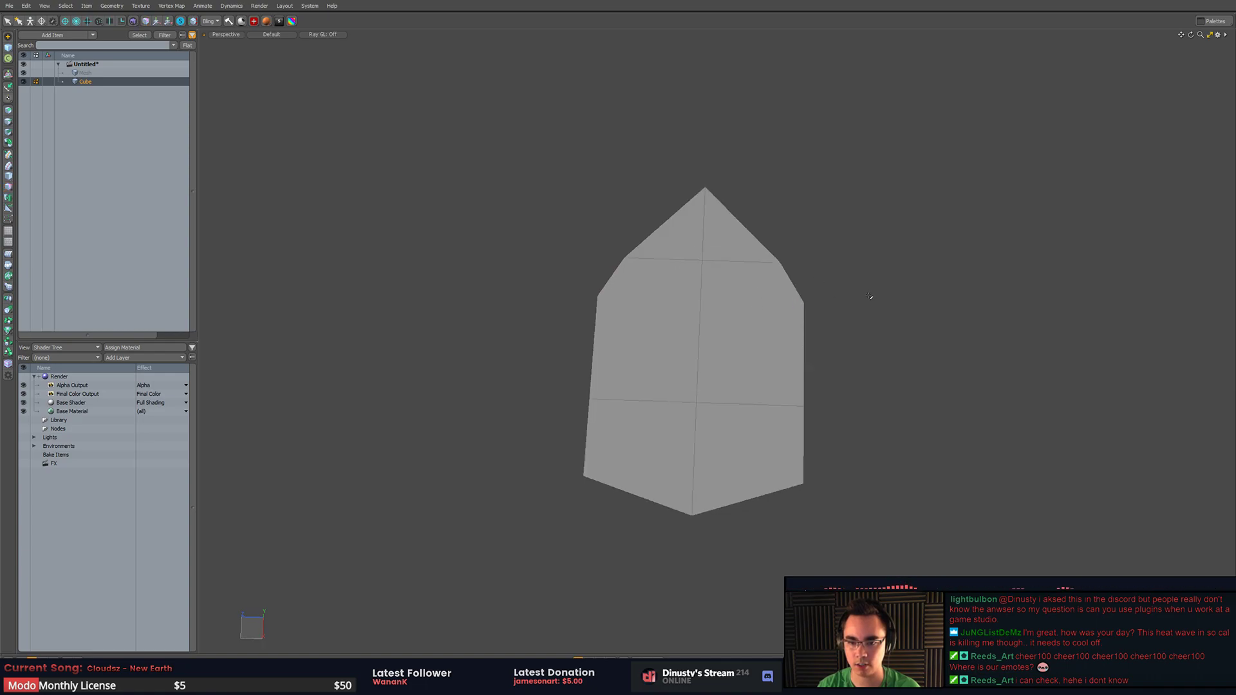
key(c)
click(598, 296)
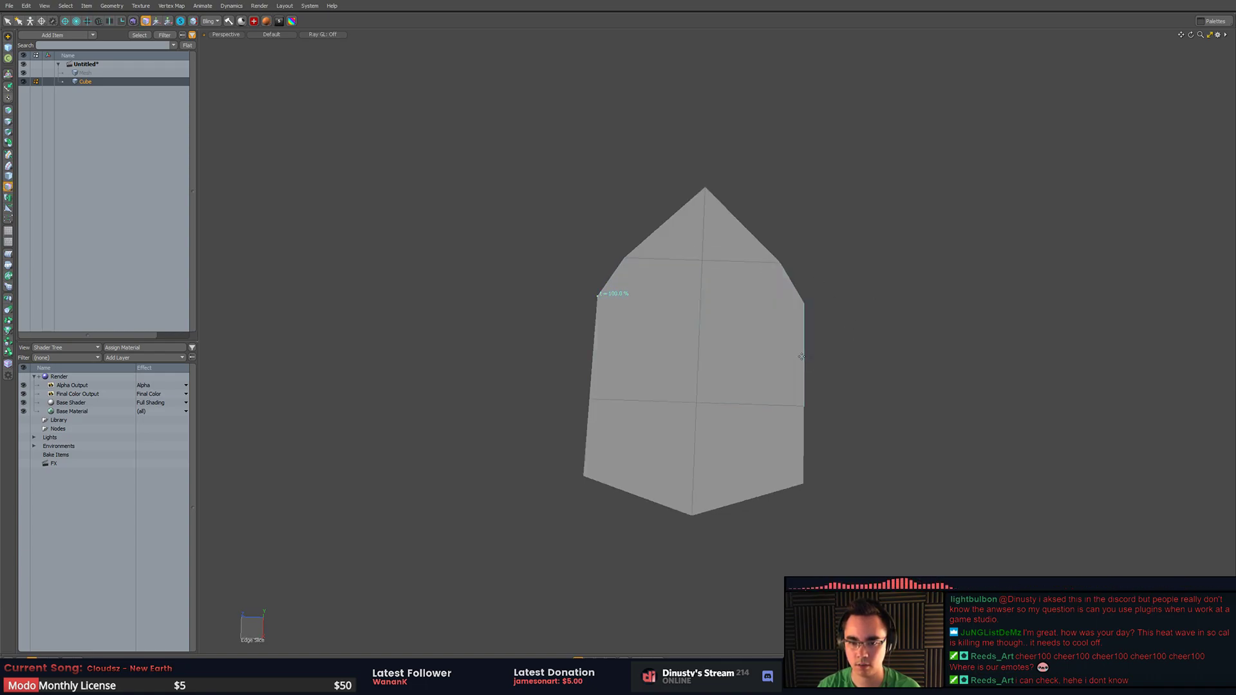
click(703, 315)
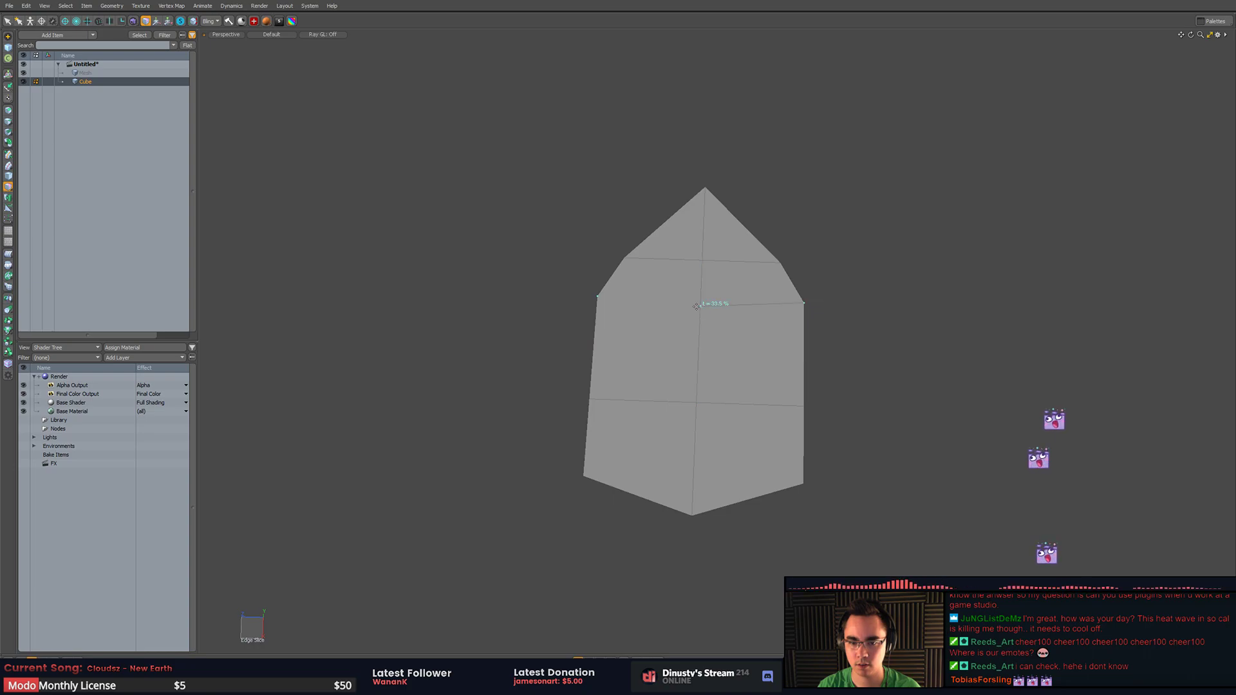
key(Tab)
key(Tab)
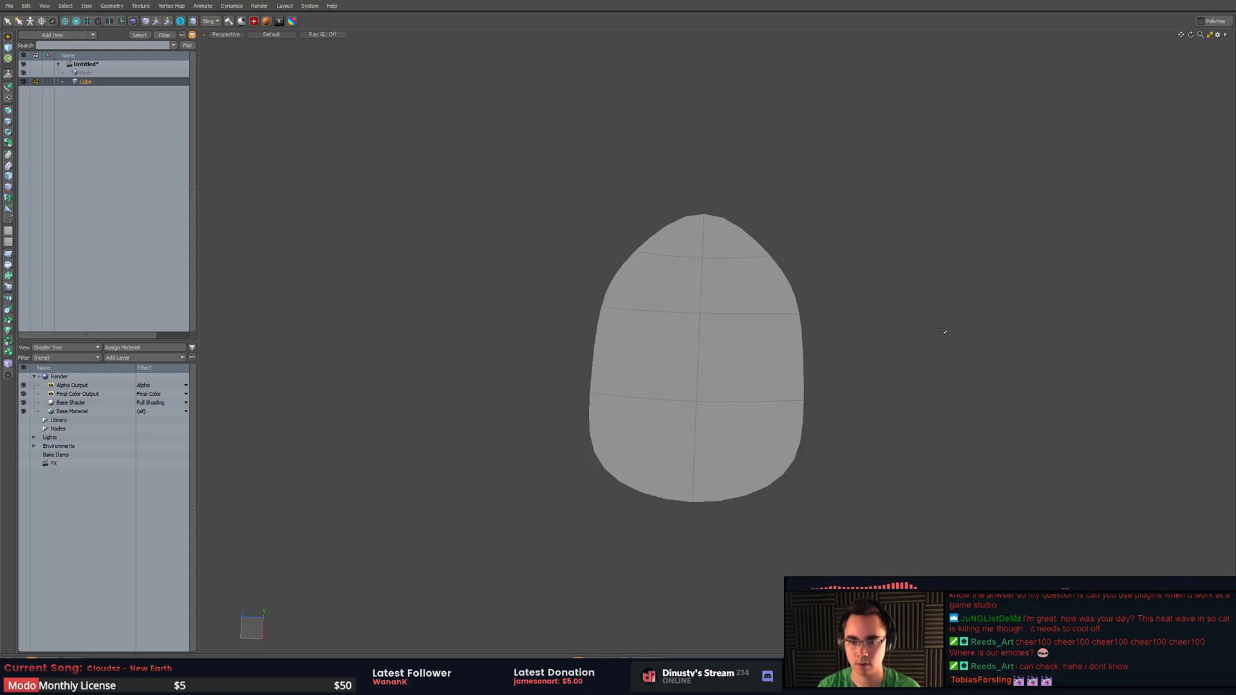
- Straighten the new crosswise row of three vertices by scaling it flat along the mesh's length, and shift the row lengthwise
key(1)
key(r)
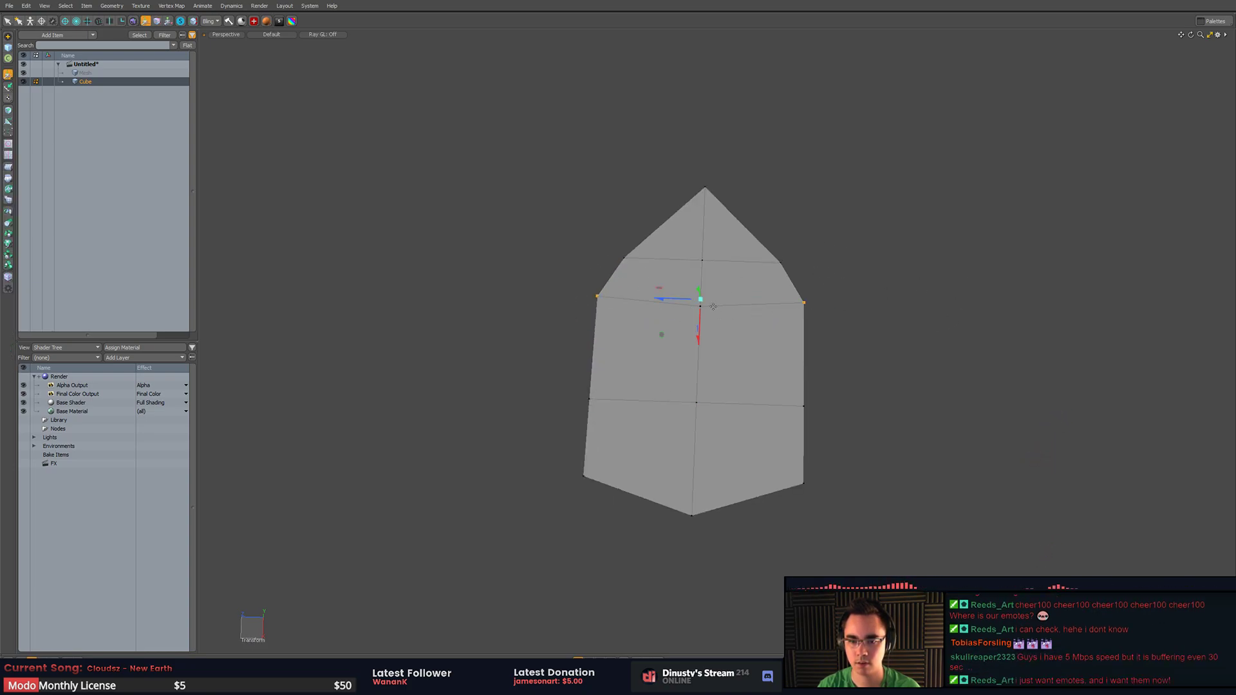
key(q)
shift+click(700, 306)
key(r)
drag(699, 346, 568, 231)
key(w)
drag(704, 329, 656, 334)
key(q)
- Bring the two rear corner vertices inward and back level with the centre end vertex, and turn on subdivision smoothing
click(726, 380)
alt+drag(725, 381, 638, 331)
click(610, 301)
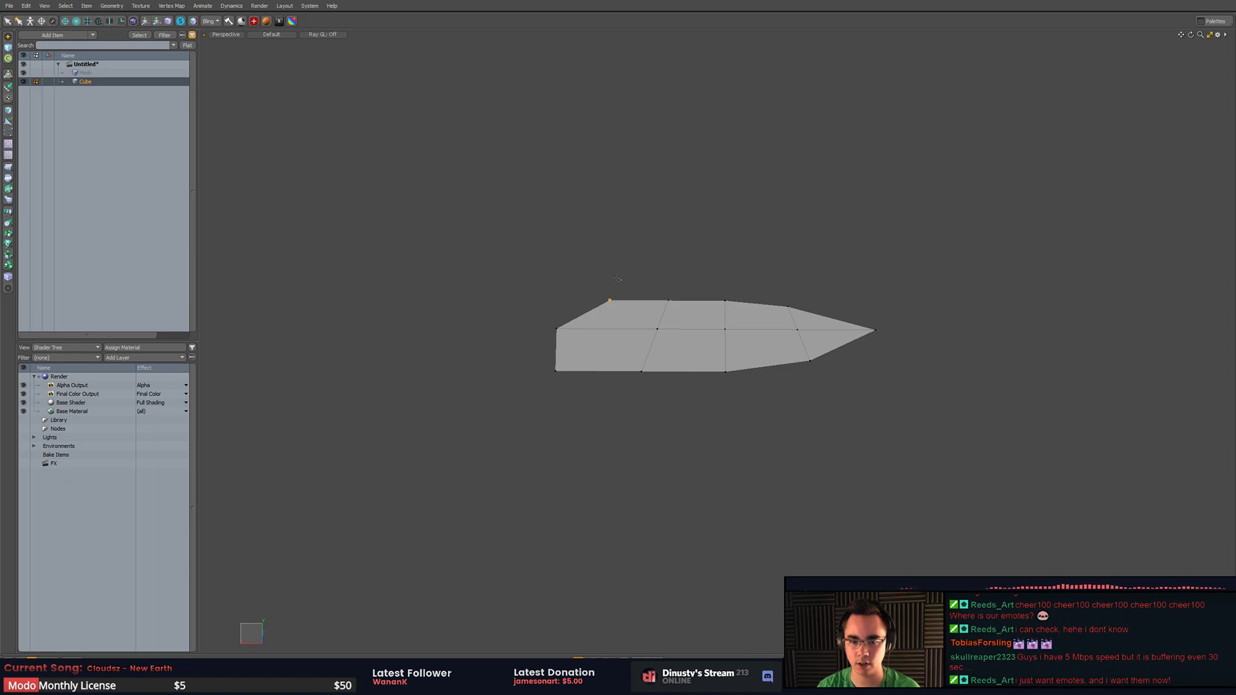
shift+click(556, 370)
alt+drag(573, 370, 604, 379)
key(y)
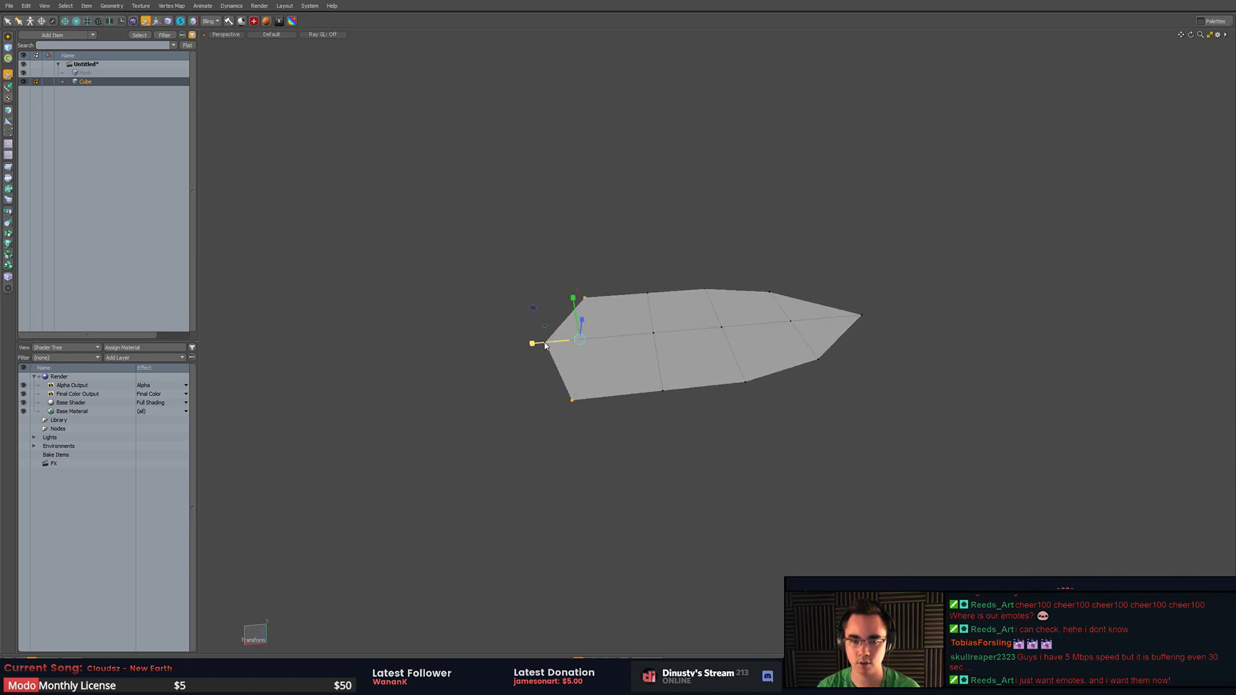
alt+drag(549, 347, 642, 450)
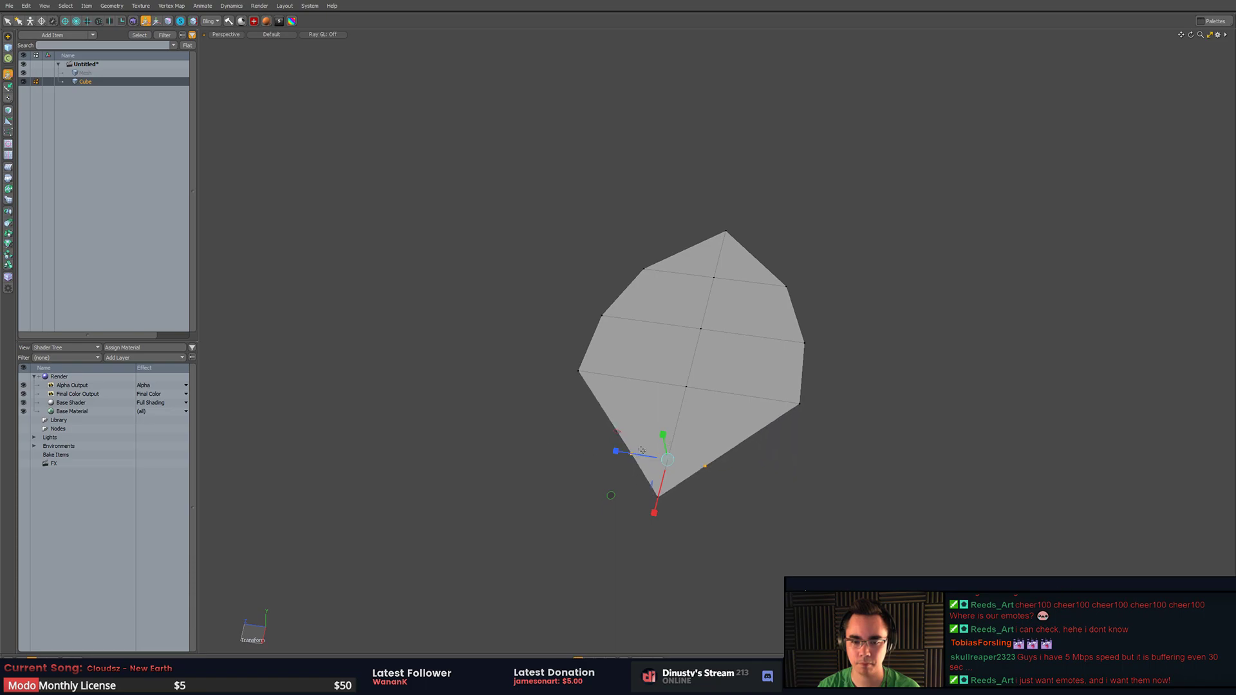
drag(656, 495, 650, 519)
key(Escape)
key(Tab)
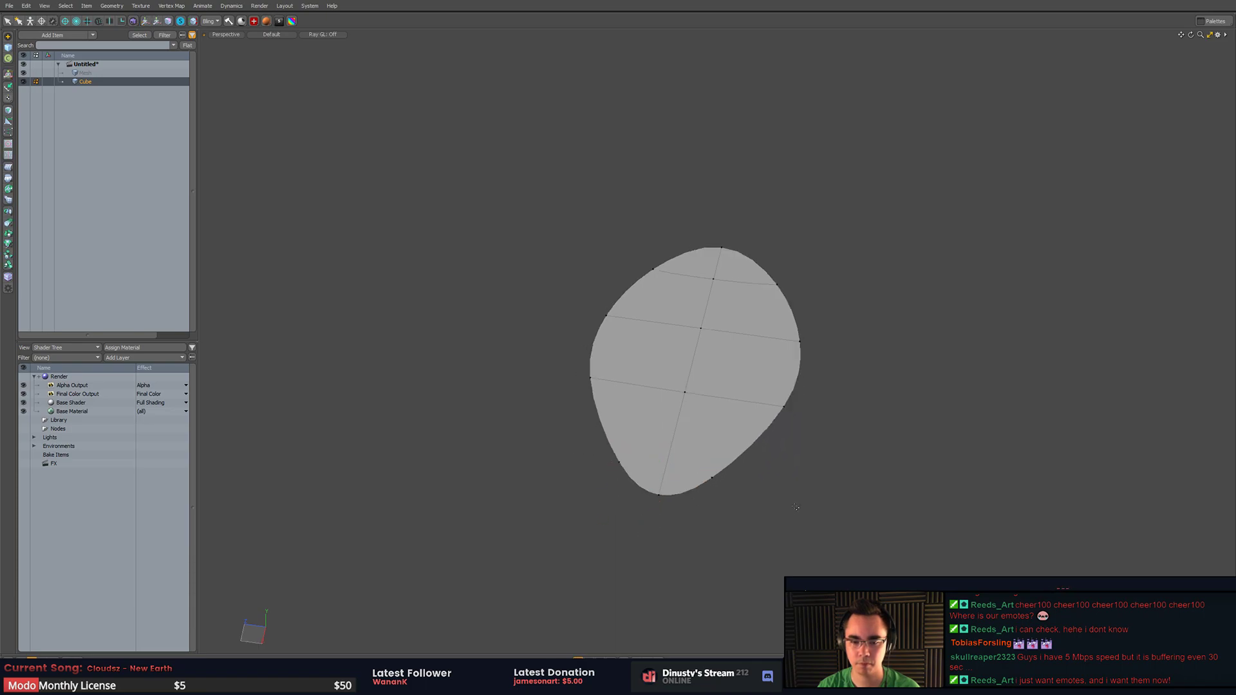
- Move the rear crosswise vertex row back toward the rounded end and narrow it, with subdivision smoothing off
key(Tab)
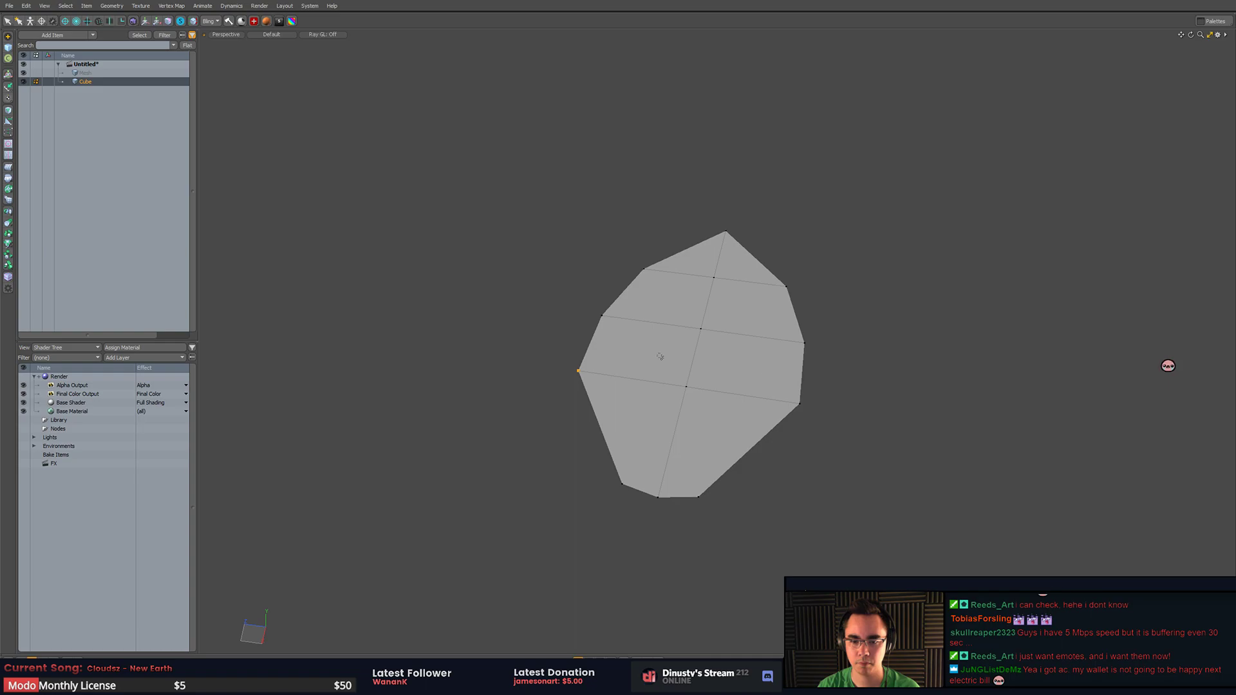
key(w)
mouse_move(681, 408)
mouse_down()
mouse_move(681, 450)
mouse_move(669, 432)
mouse_up()
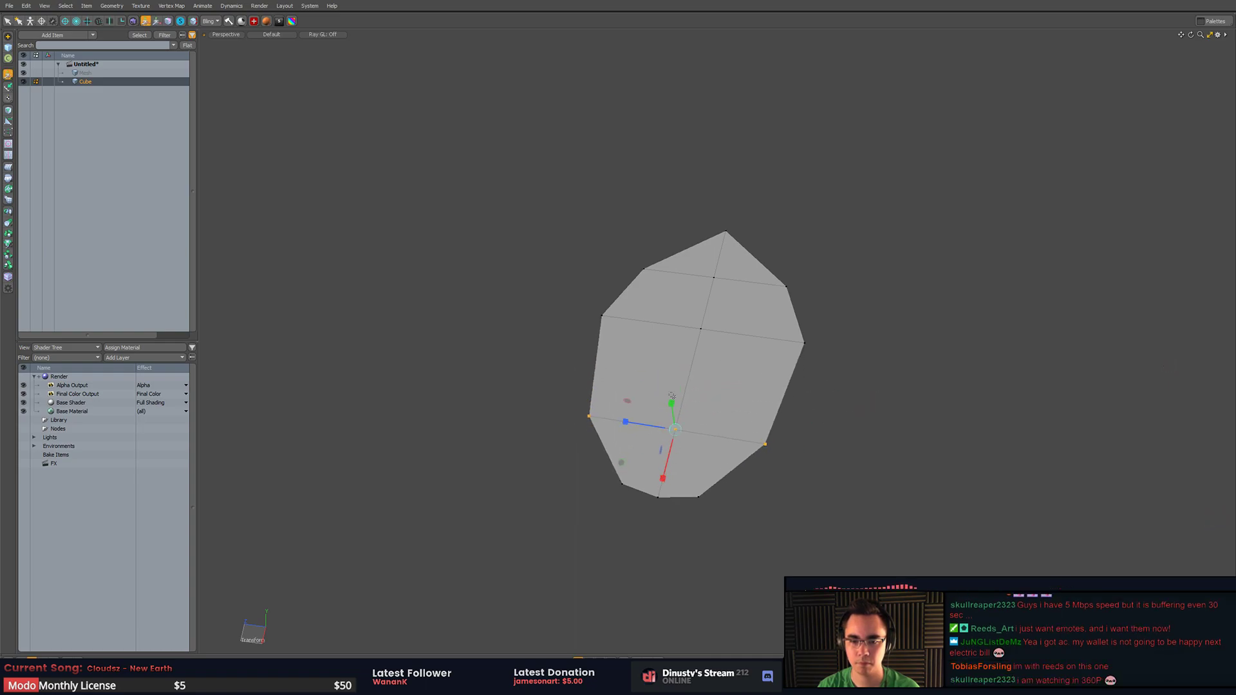
key(q)
- Narrow the crosswise vertex row nearest the tip to sharpen the leaf point, and turn subdivision smoothing back on
mouse_move(564, 285)
right_down()
mouse_move(897, 354)
mouse_move(890, 345)
right_up()
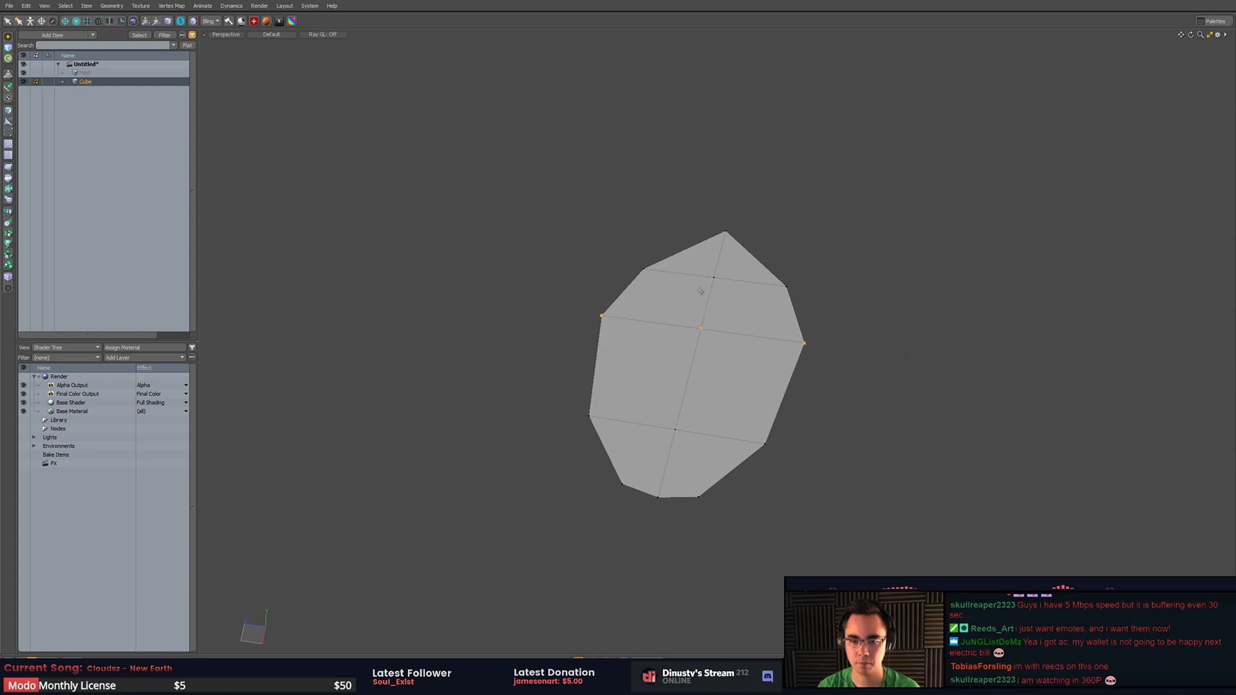
right_drag(668, 291, 753, 301)
key(w)
drag(687, 278, 703, 277)
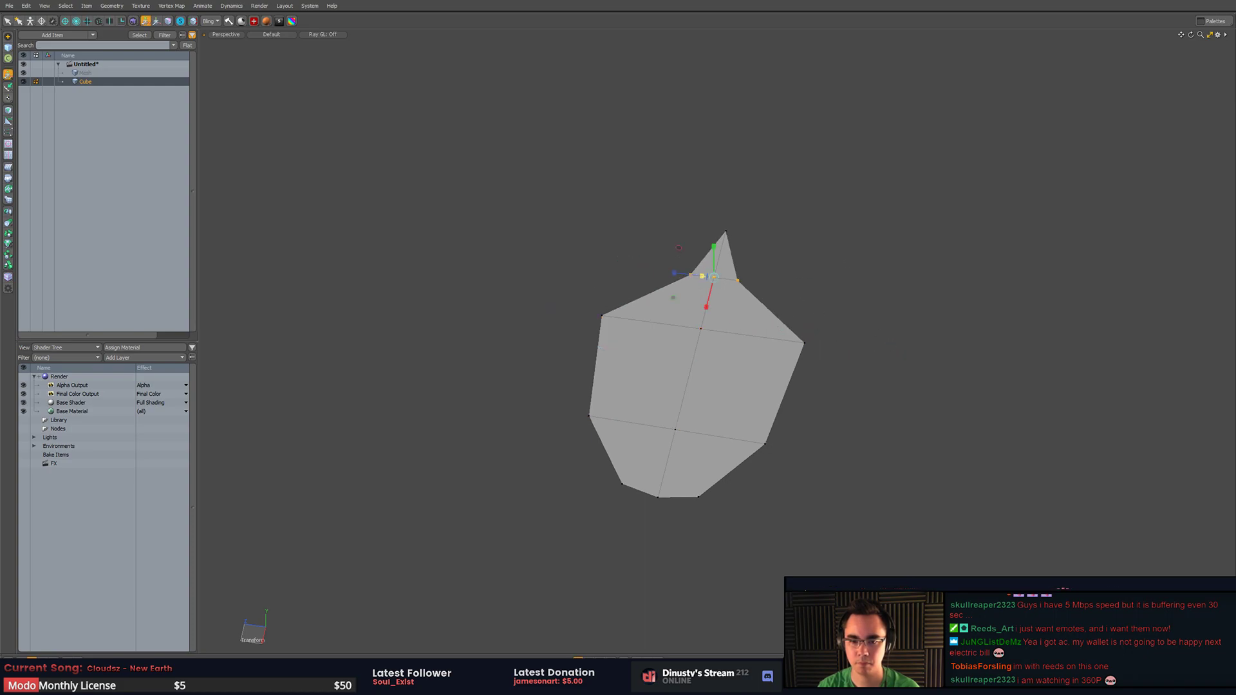
key(q)
key(Tab)
click(801, 255)
- Try to move the middle crosswise row's vertices, and undo the move
alt+drag(857, 326, 698, 287)
right_drag(676, 280, 690, 232)
key(w)
key(q)
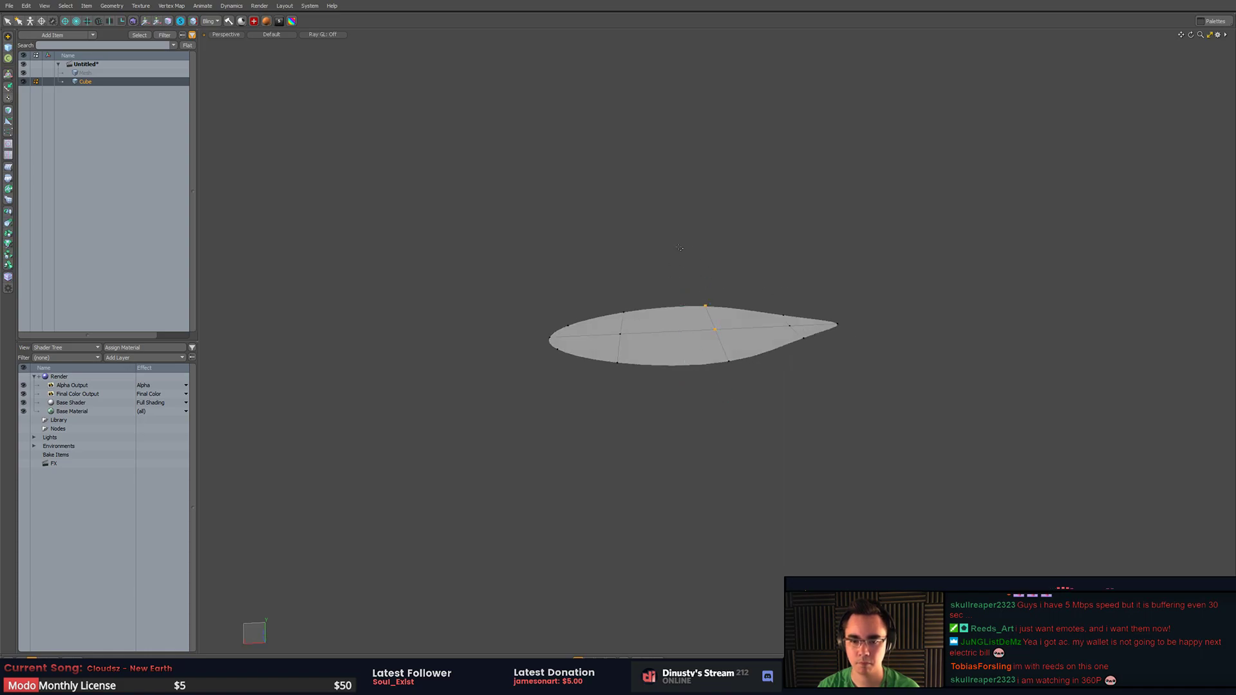
right_drag(693, 275, 715, 261)
key(w)
drag(696, 327, 841, 378)
key(ctrl+z)
key(q)
- Lower the lengthwise centre edge loop to form a shallow crease along the leaf
key(2)
double_click(709, 320)
key(w)
key(q)
- Select all of the leaf's polygons and give them thickness with Polygon Smooth Shift
double_click(719, 335)
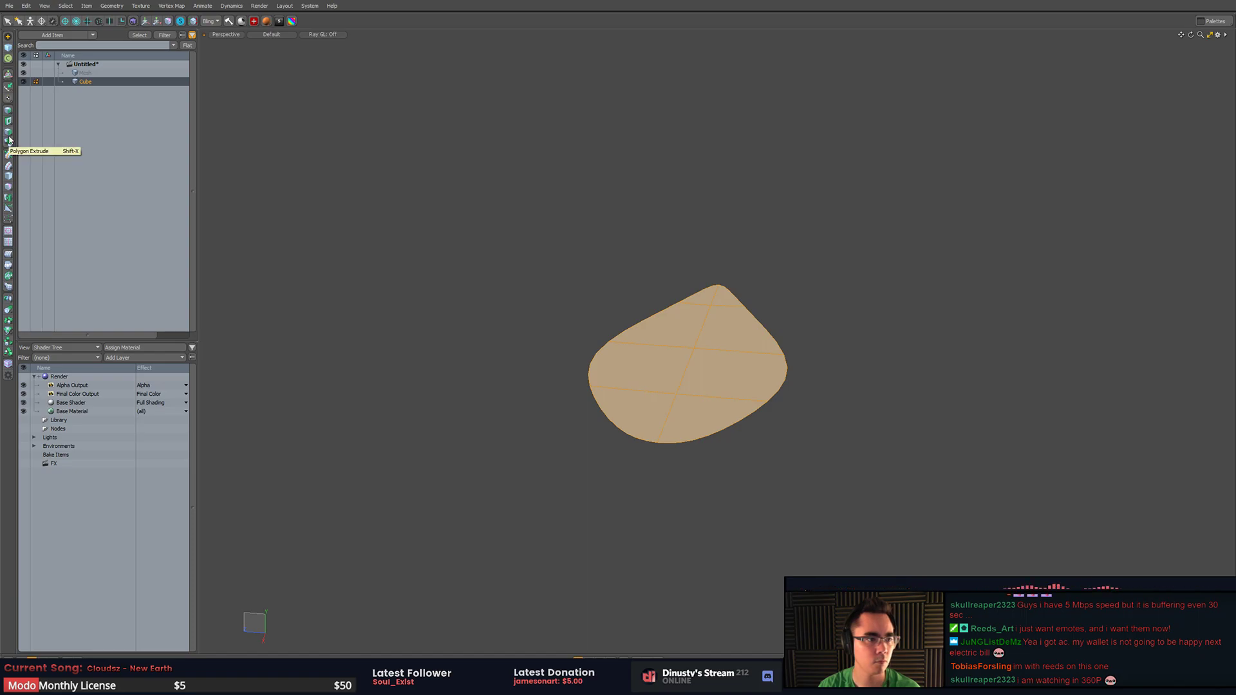
mouse_move(17, 140)
mouse_down()
mouse_move(53, 141)
mouse_move(16, 140)
mouse_up()
click(10, 122)
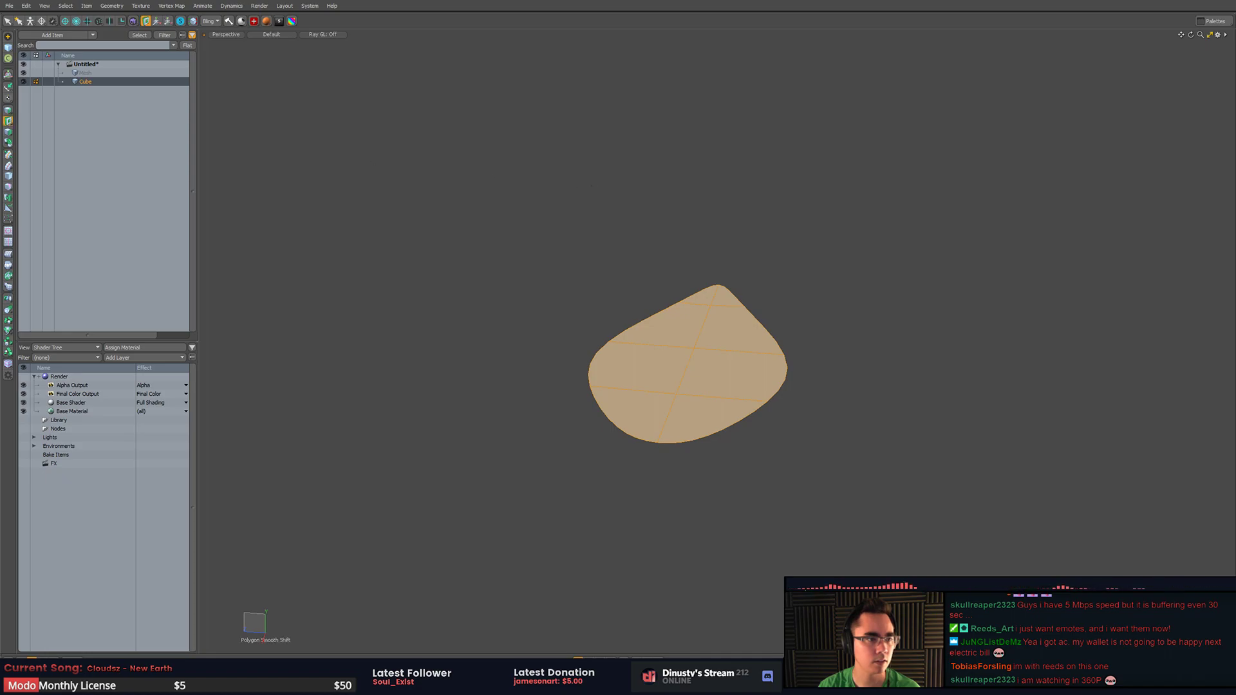
click(593, 188)
alt+drag(592, 188, 694, 330)
- Loop slice the leaf's thickness from a side edge and adjust the new loop around the rim
key(2)
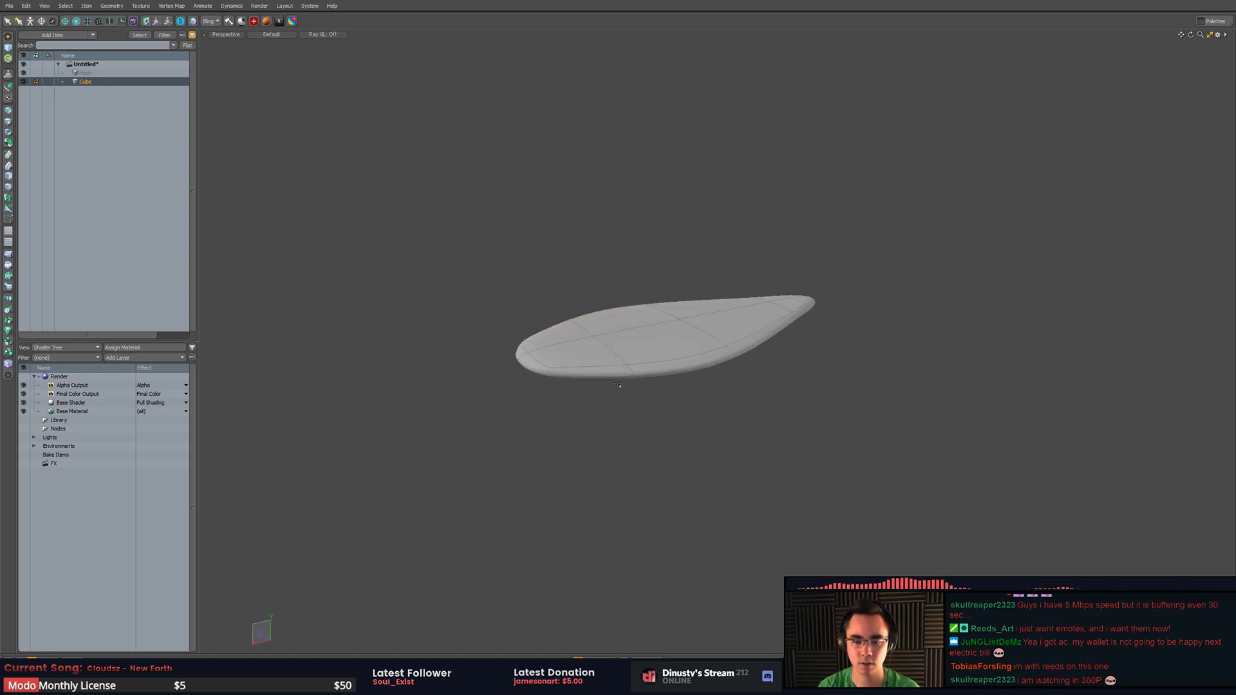
click(630, 375)
key(alt+c)
alt+drag(733, 422, 694, 315)
key(y)
key(b)
drag(777, 283, 688, 317)
key(Escape)
key(Escape)
- Select all of the leaf's vertices from a side-on view
key(1)
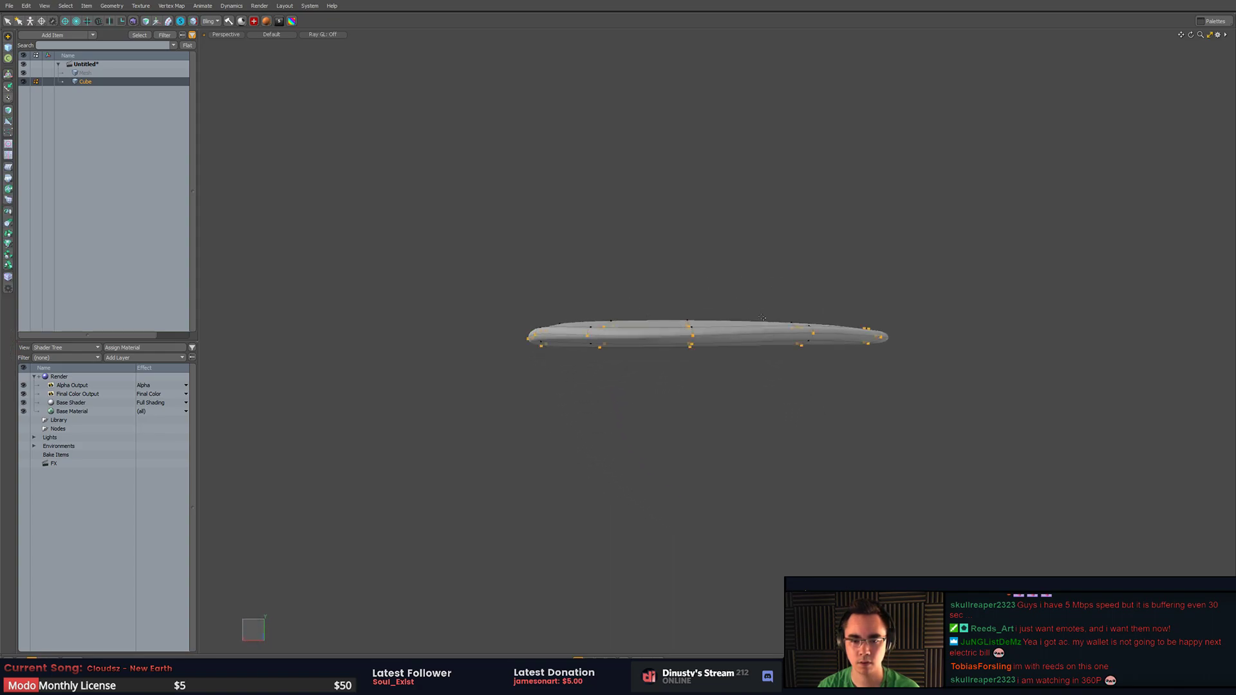
alt+shift+drag(763, 317, 782, 348)
mouse_move(595, 262)
right_down()
mouse_move(844, 471)
mouse_move(895, 302)
right_up()
mouse_move(894, 303)
ctrl+alt+mouse_down()
mouse_move(814, 326)
mouse_move(923, 321)
mouse_move(861, 340)
ctrl+alt+mouse_up()
key(e)
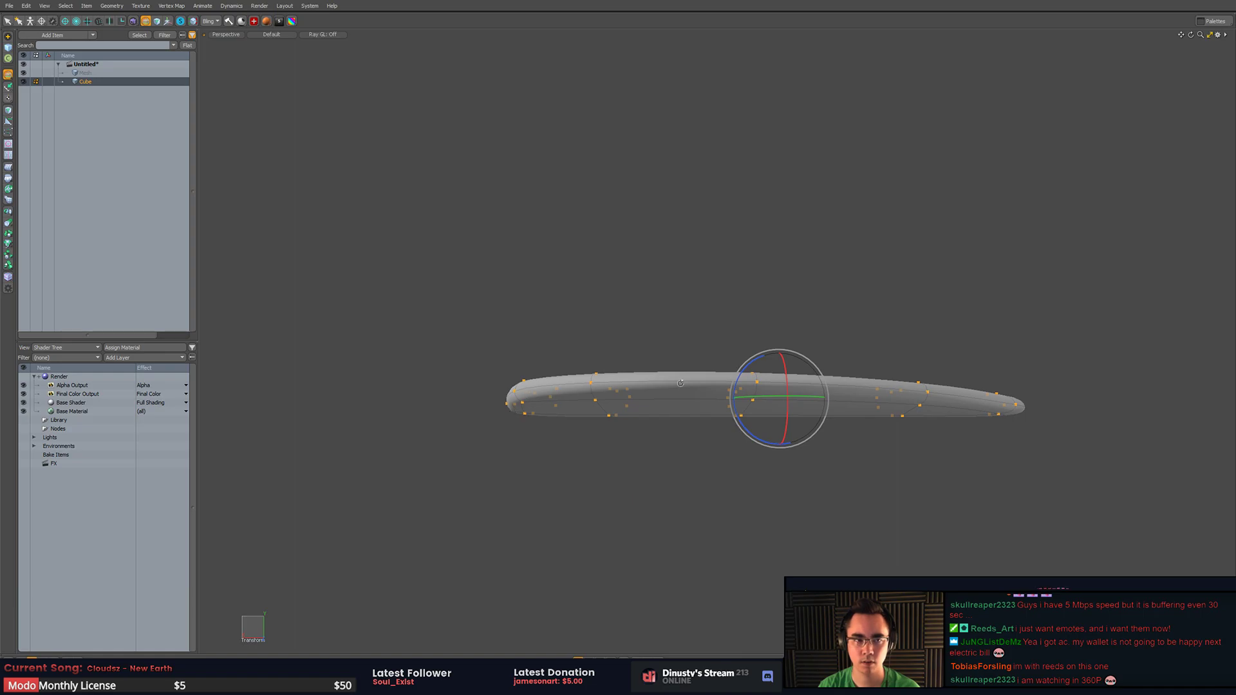
scroll(676, 373, down, 2)
key(q)
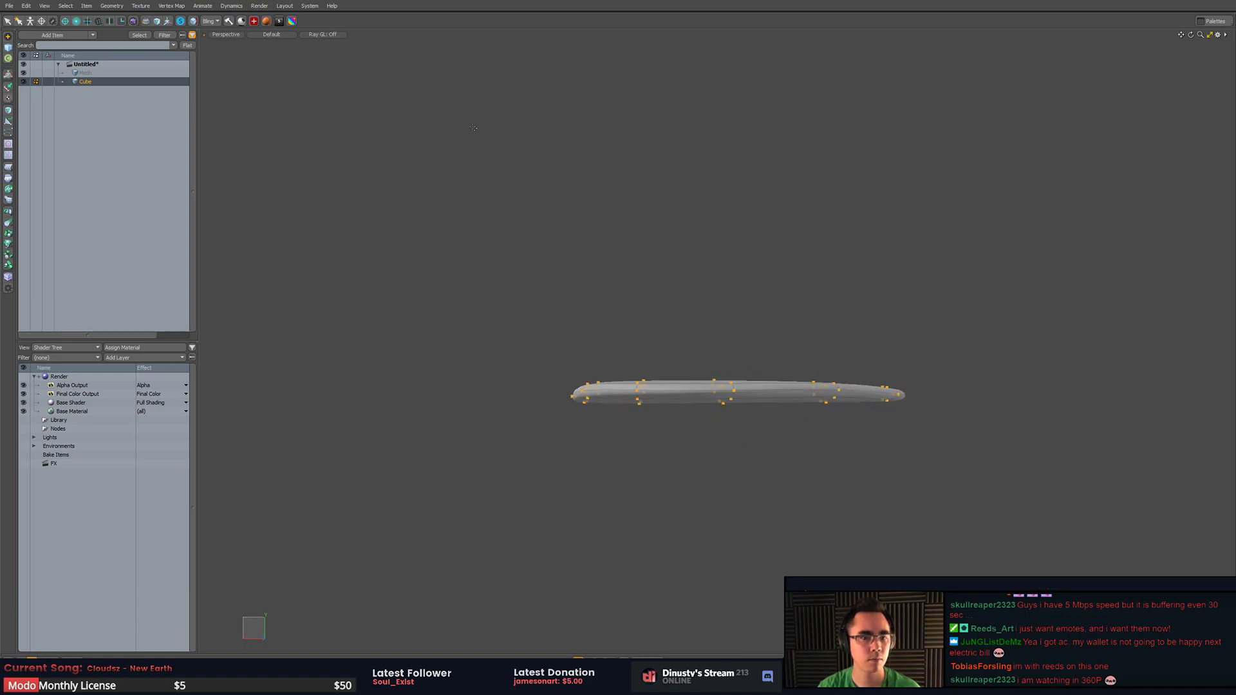
click(67, 21)
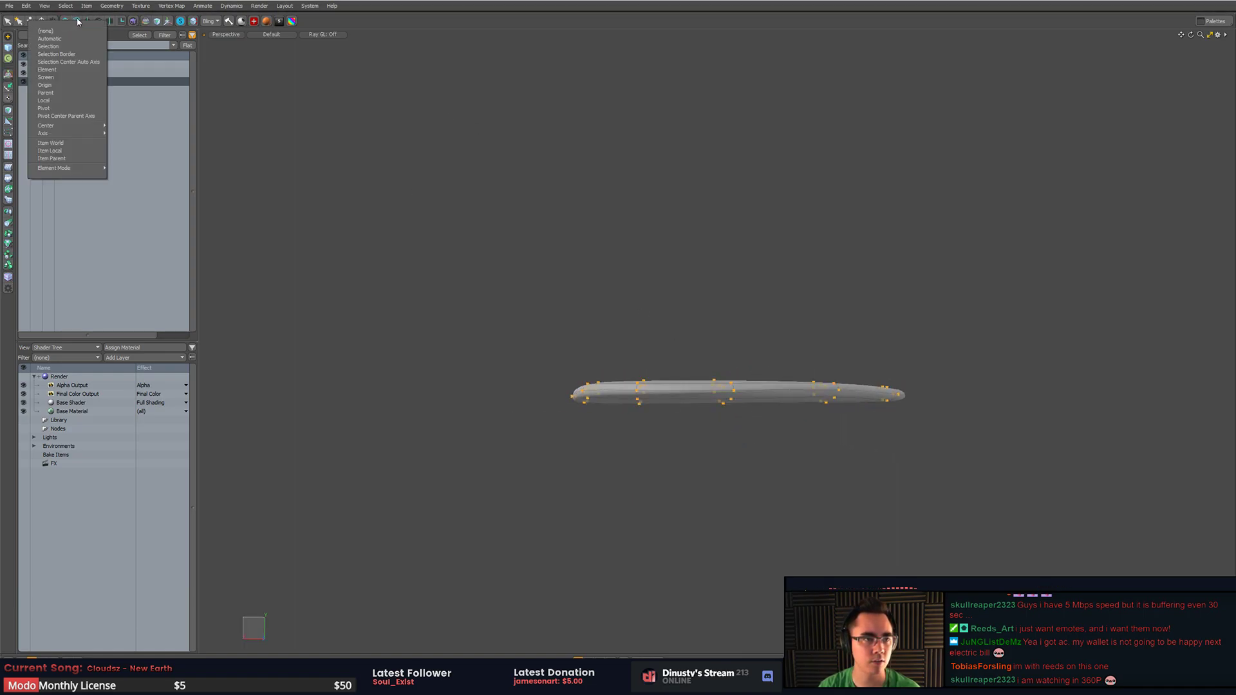
click(77, 22)
click(78, 21)
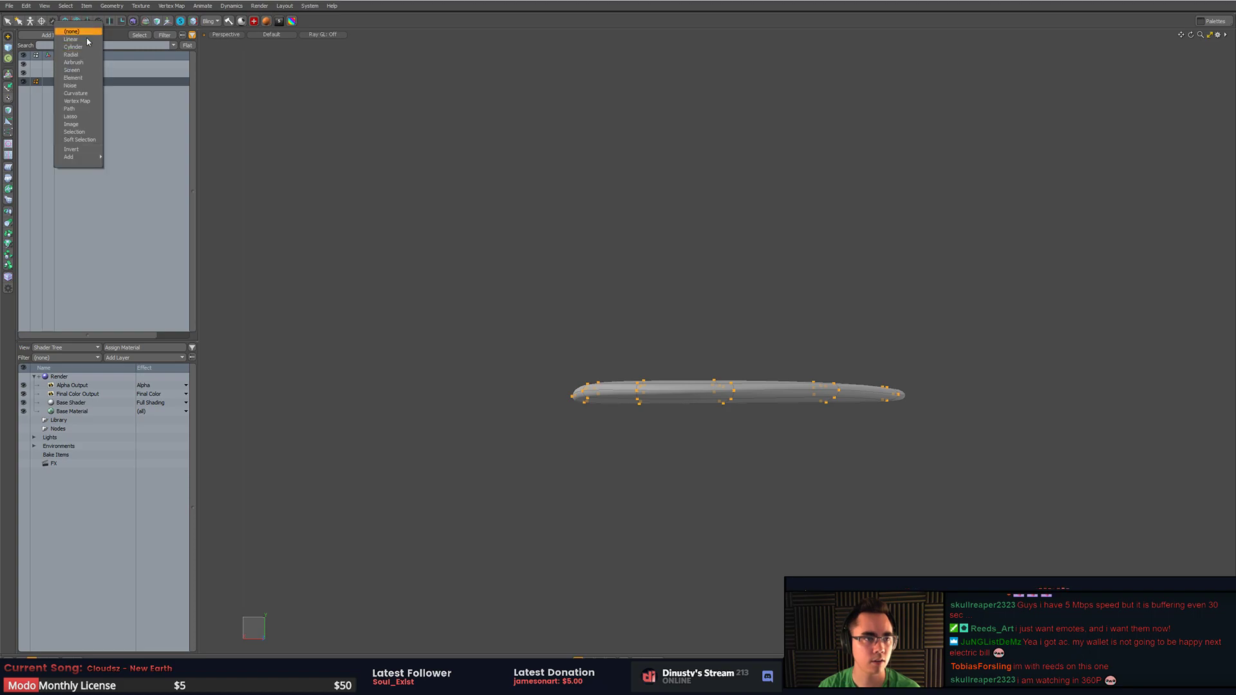
key(Escape)
- Scale the leaf down vertically in the front view to make it much thinner
key(KP_1)
key(KP_2)
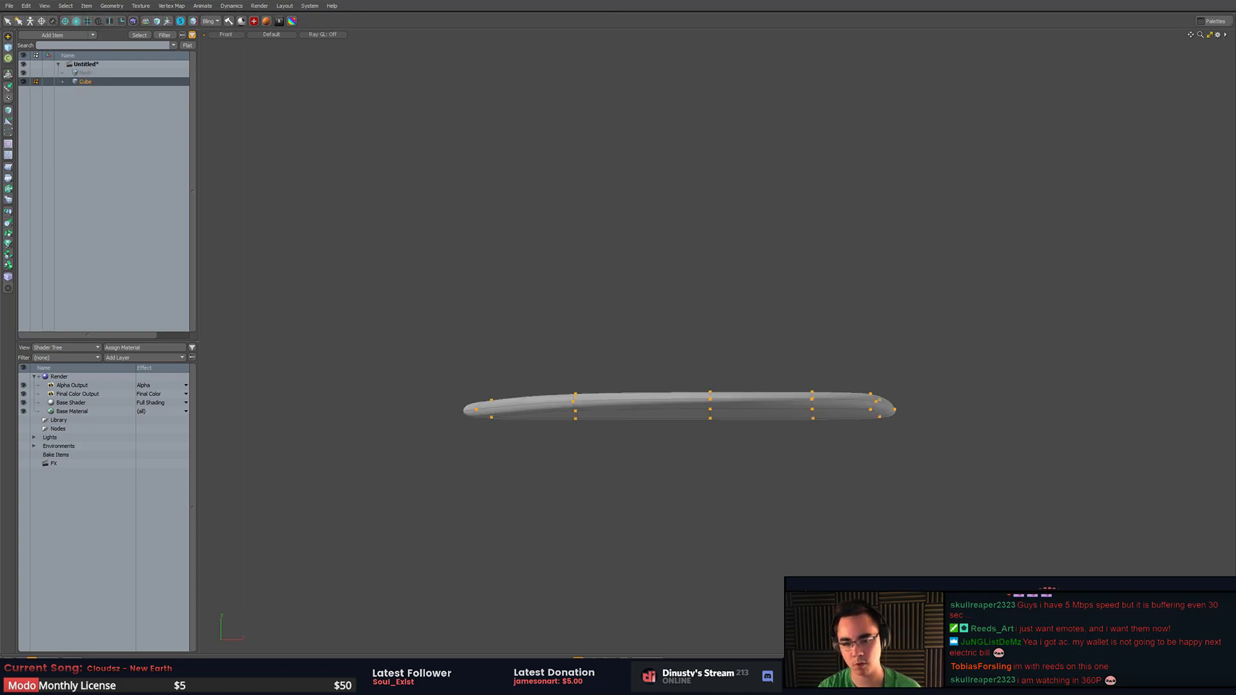
key(Escape)
key(r)
alt+shift+drag(714, 393, 674, 318)
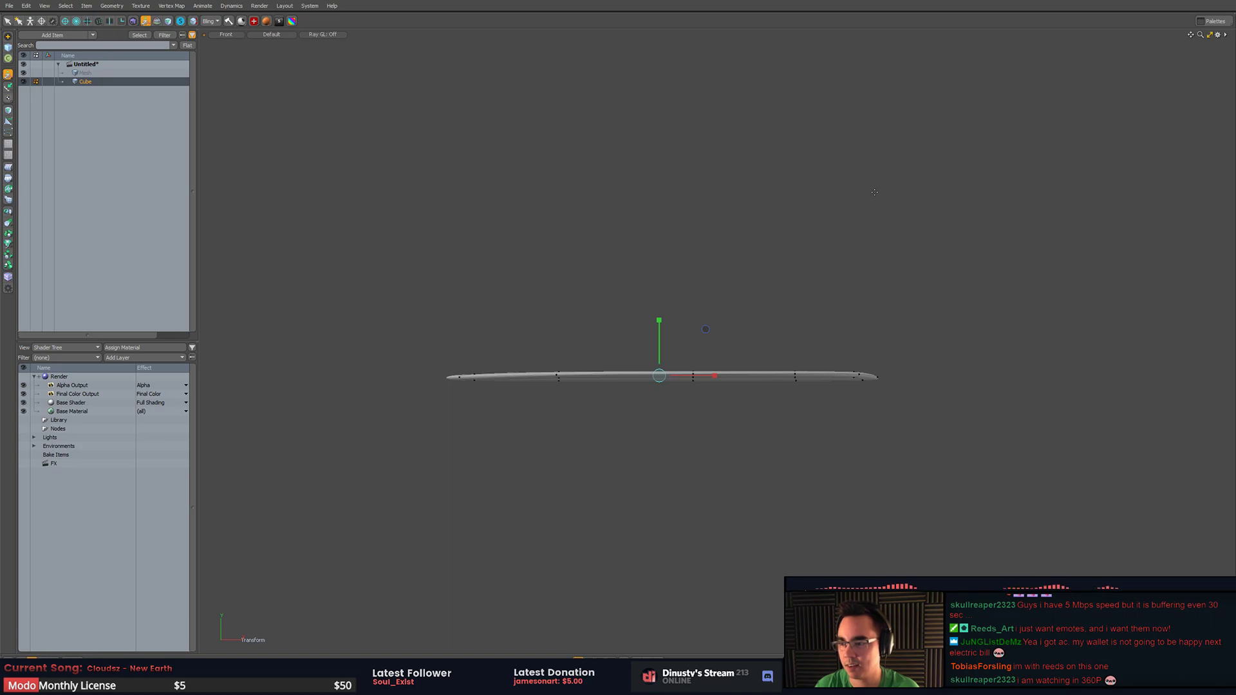
alt+shift+drag(860, 191, 887, 211)
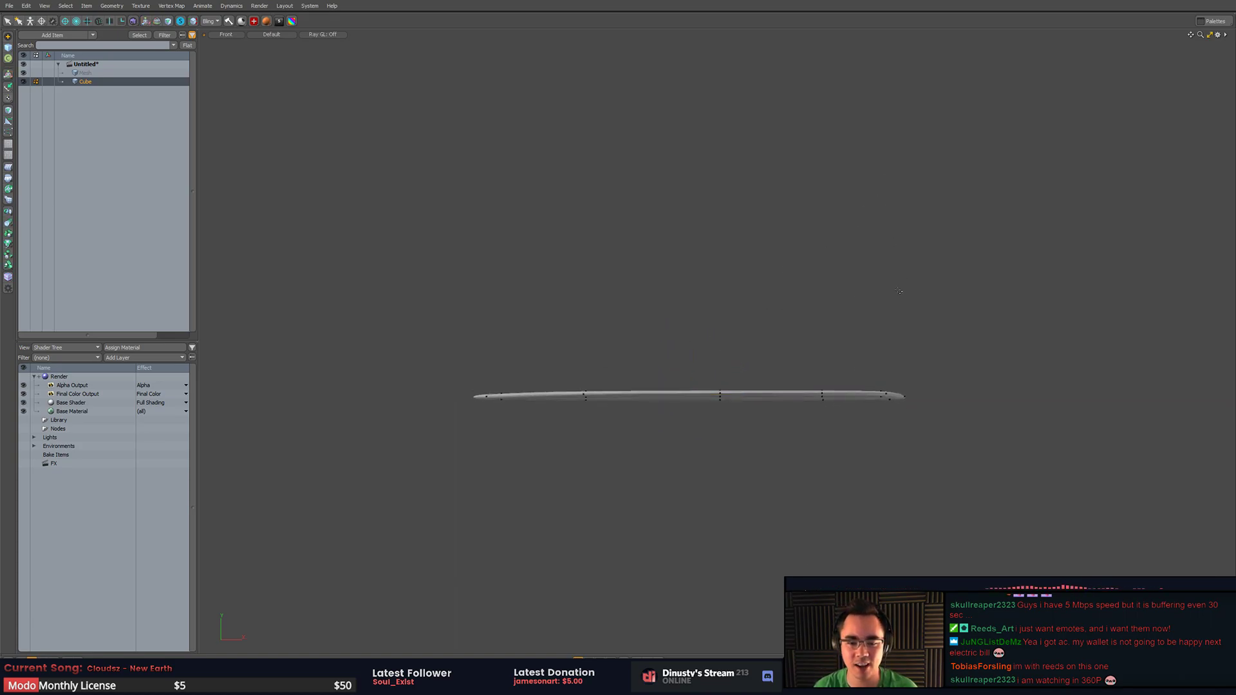
- Try to transform the pair of lengthwise edge loops flanking the leaf's centre line, and toggle subdivision smoothing
alt+drag(899, 291, 659, 401)
key(y)
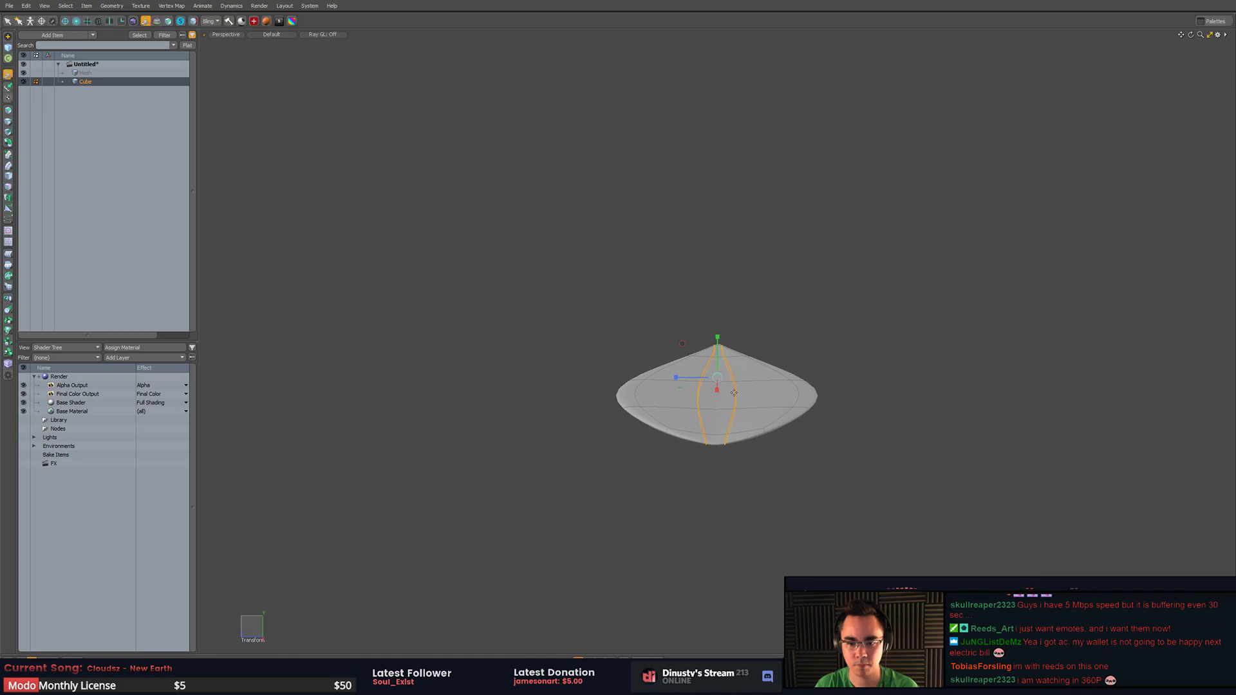
key(Escape)
key(Escape)
key(Tab)
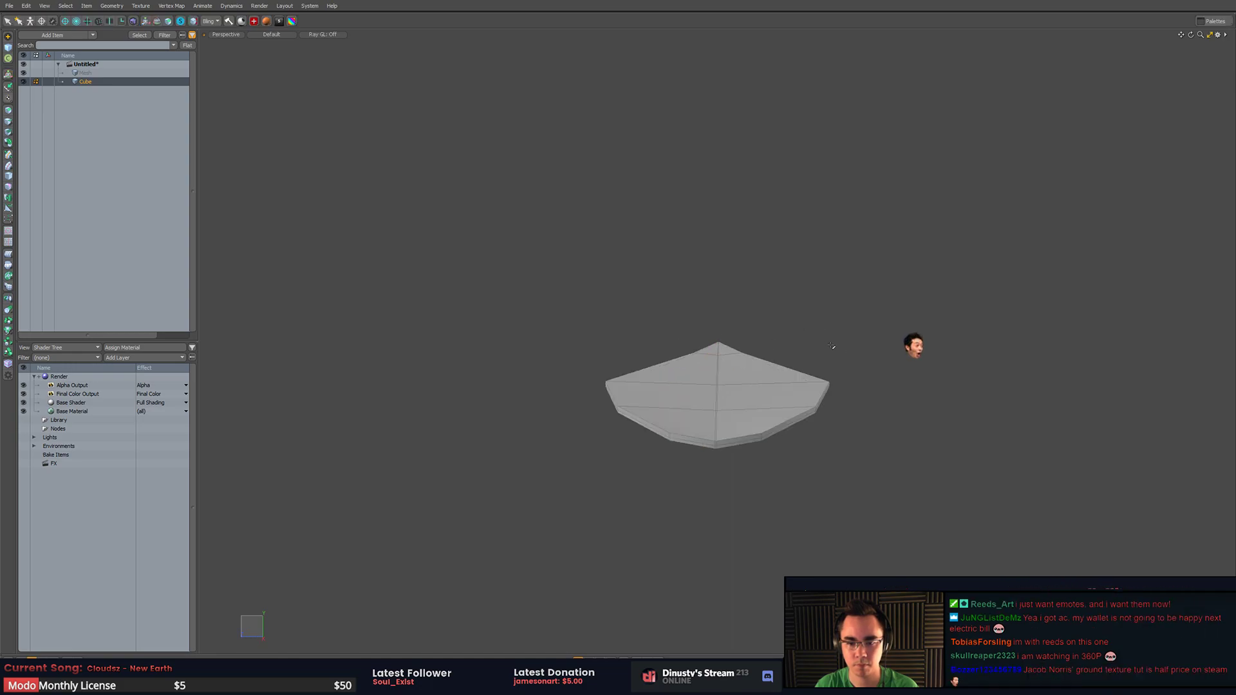
- Select all of the thin leaf's vertices and show them edge-on in the front view
alt+drag(833, 345, 748, 374)
alt+drag(625, 337, 636, 342)
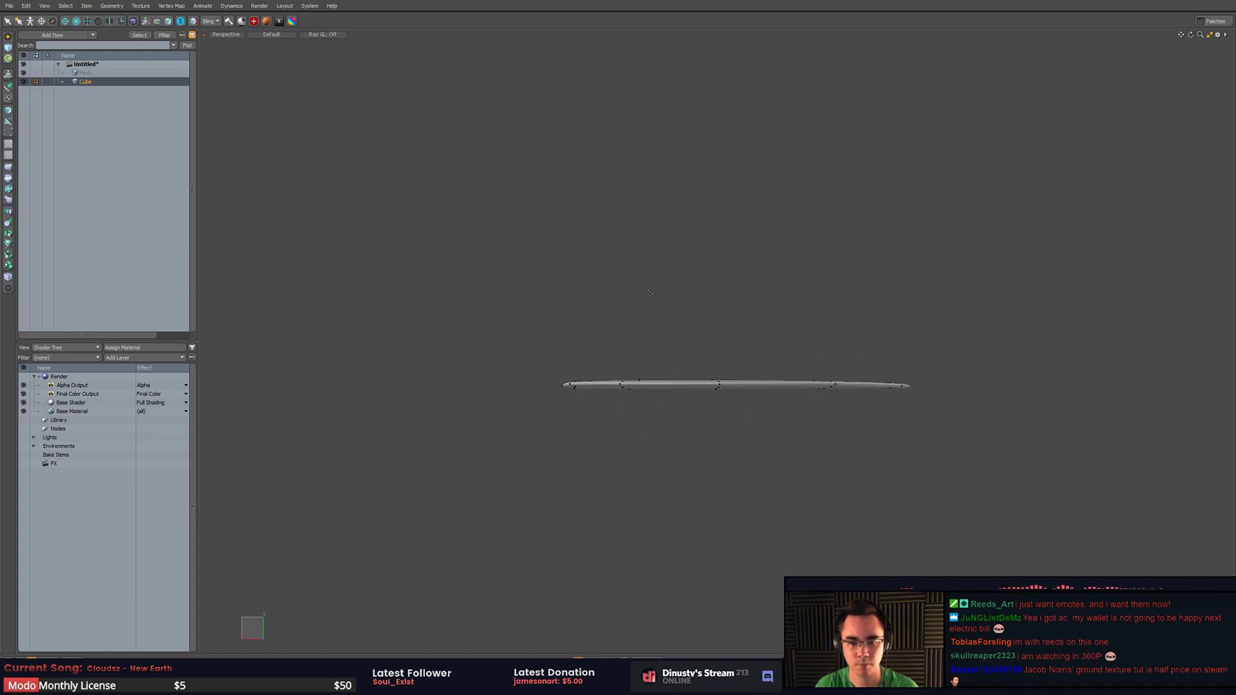
right_drag(590, 280, 908, 247)
key(KP_1)
key(KP_2)
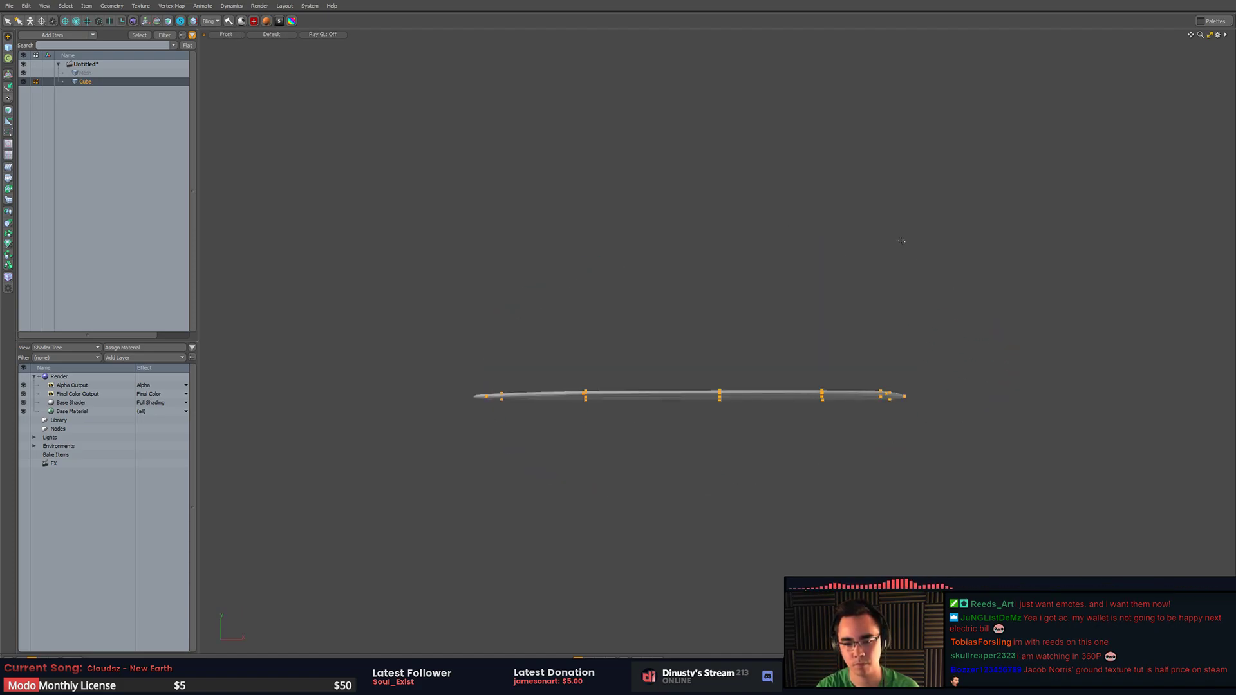
key(KP_1)
key(KP_2)
key(KP_3)
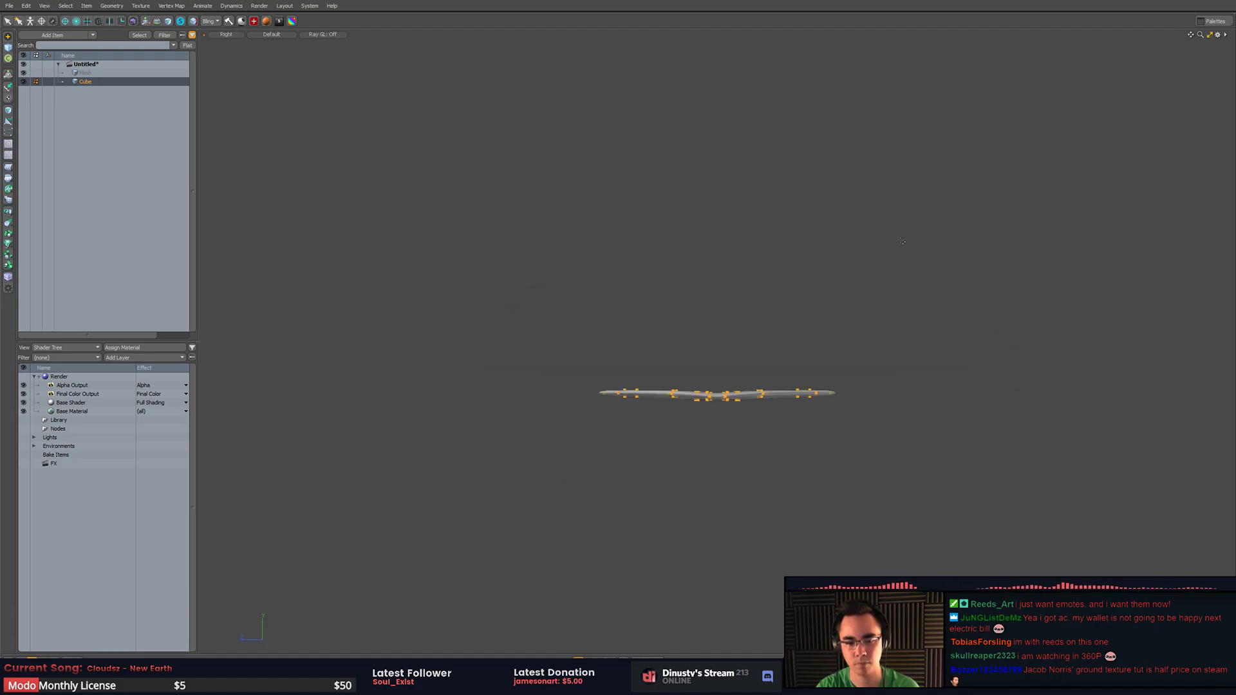
key(KP_2)
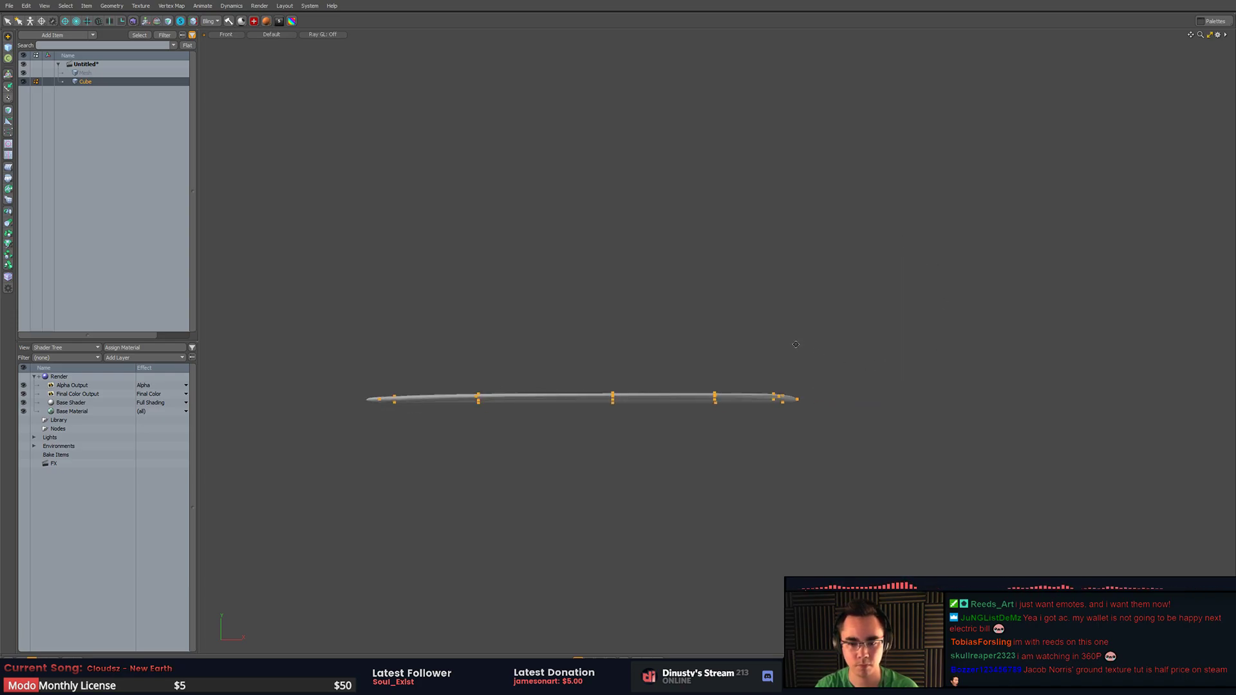
- Turn on a Radial falloff and snapping, and try the move tool on the vertices at the leaf's wide end
click(75, 22)
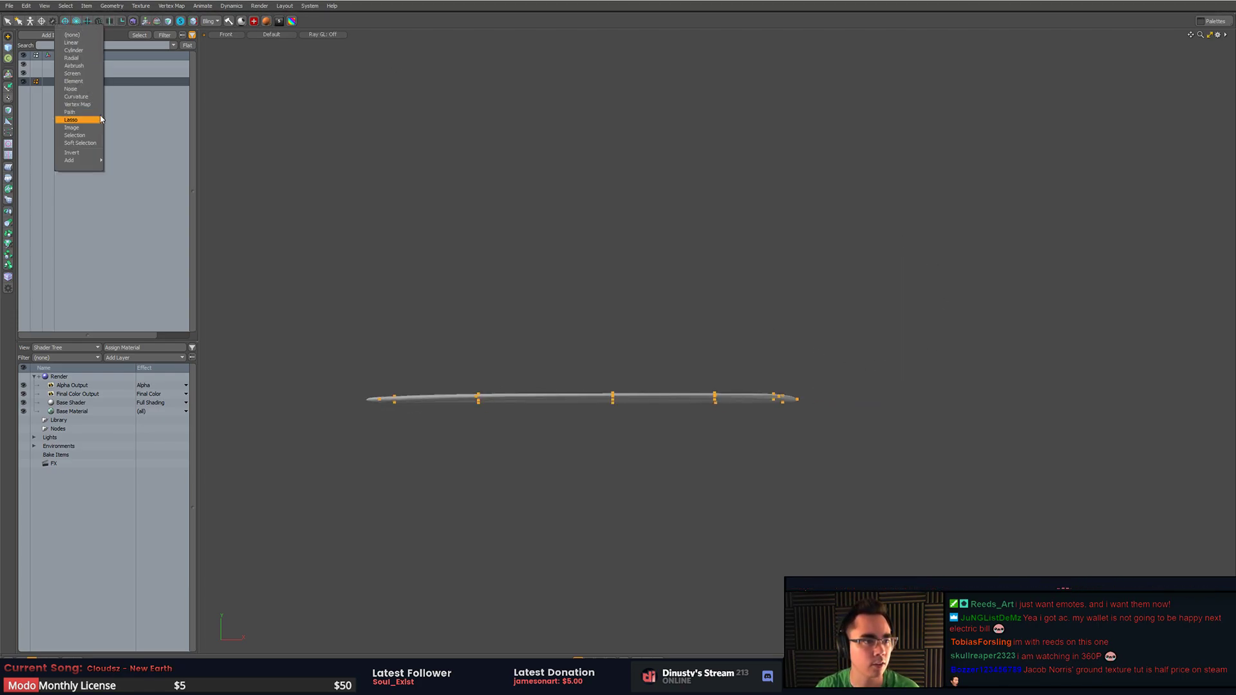
click(94, 64)
key(x)
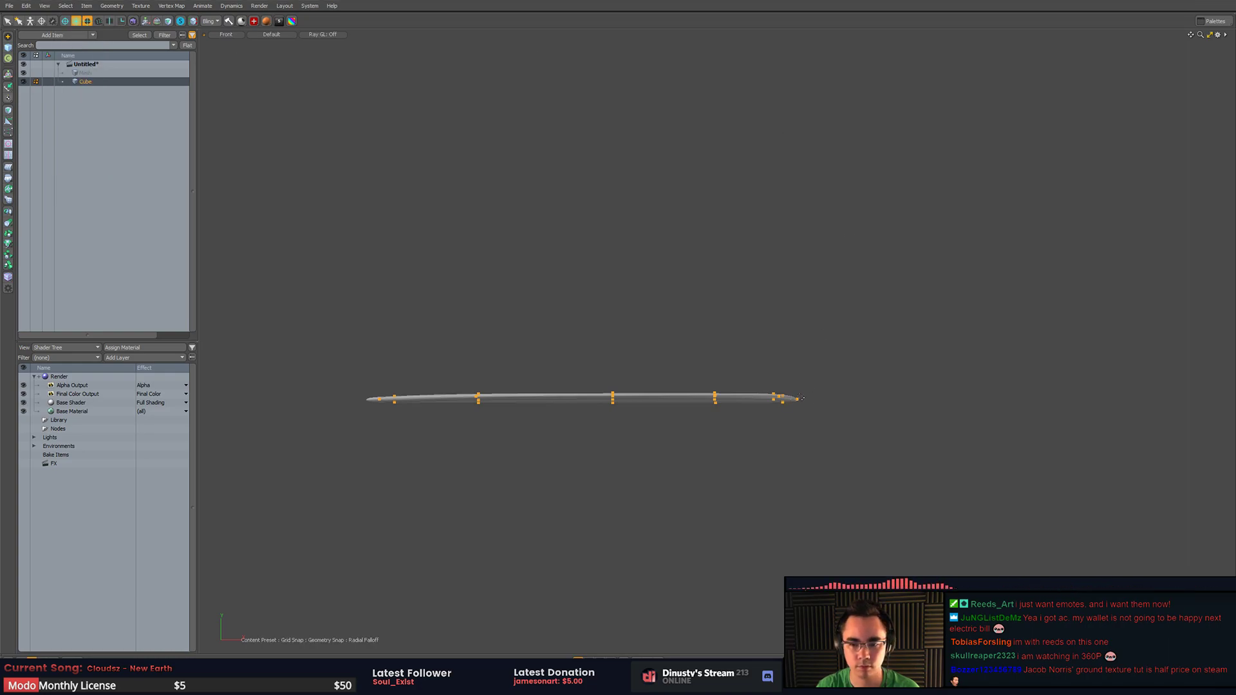
key(3)
mouse_move(766, 256)
middle_down()
mouse_move(577, 246)
mouse_move(892, 331)
middle_up()
key(1)
right_drag(778, 309, 856, 333)
key(w)
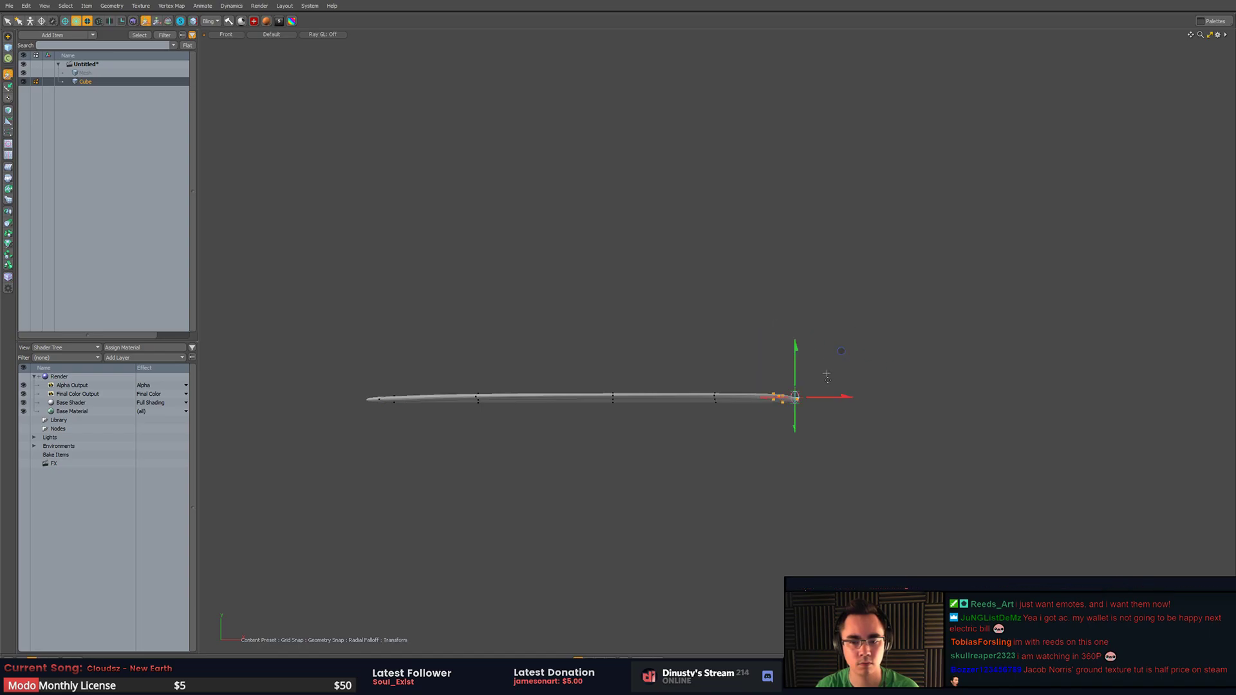
key(q)
key(2)
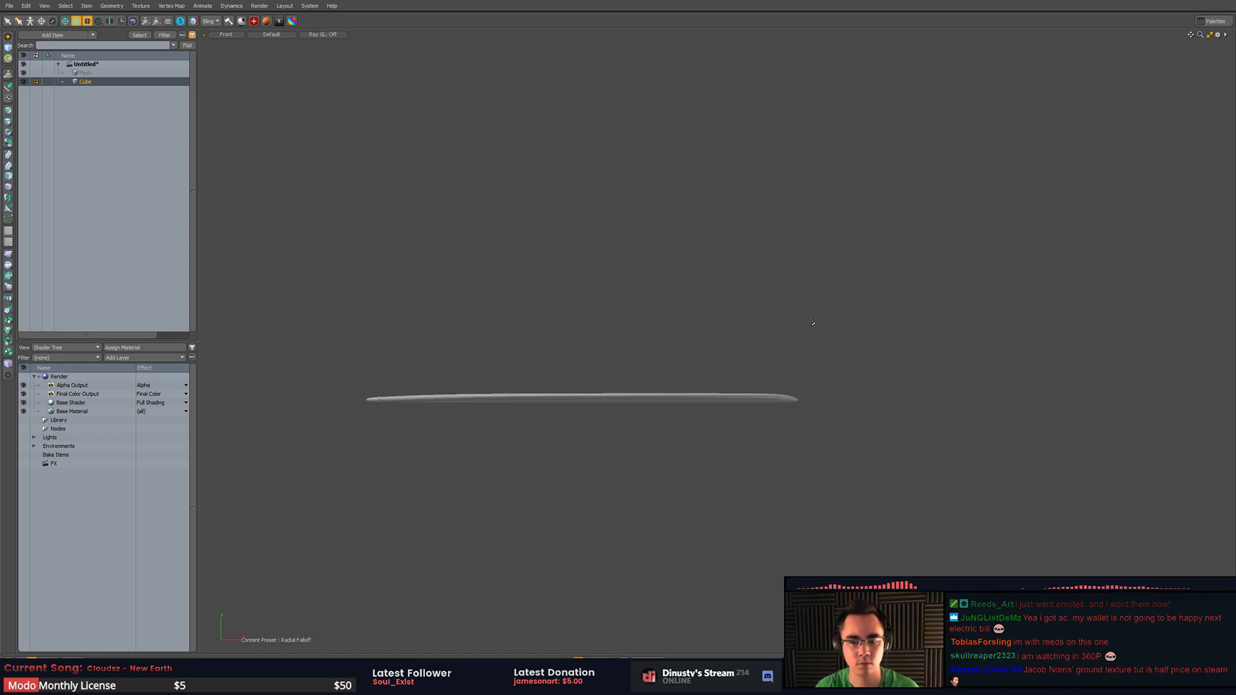
- Select all leaf vertices, centre the radial falloff on the leaf's end and enlarge it vertically into a circle
key(1)
right_drag(799, 282, 893, 376)
key(y)
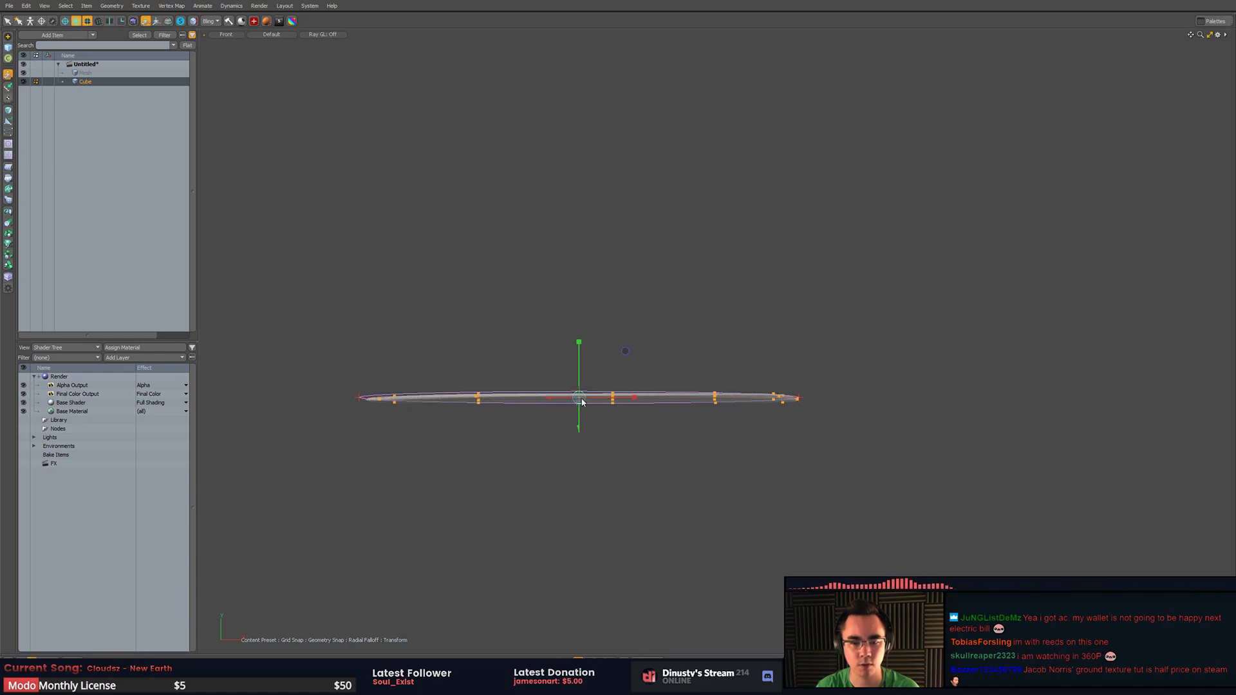
drag(582, 402, 798, 404)
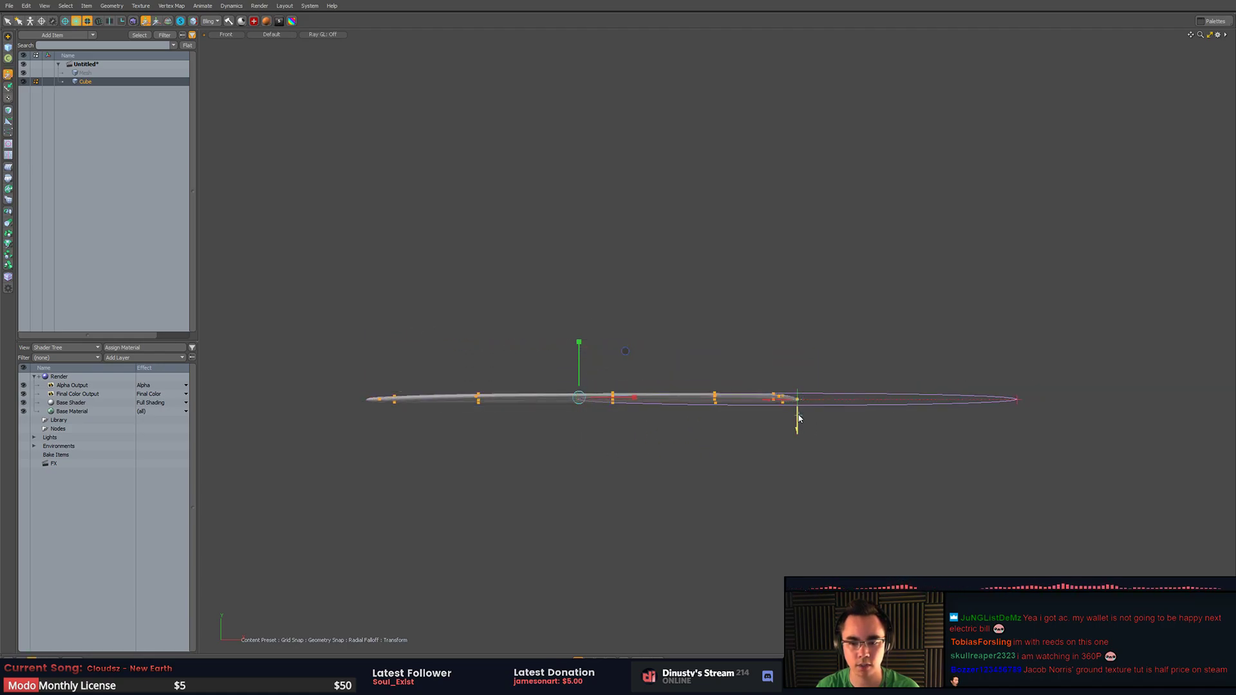
drag(578, 296, 578, 264)
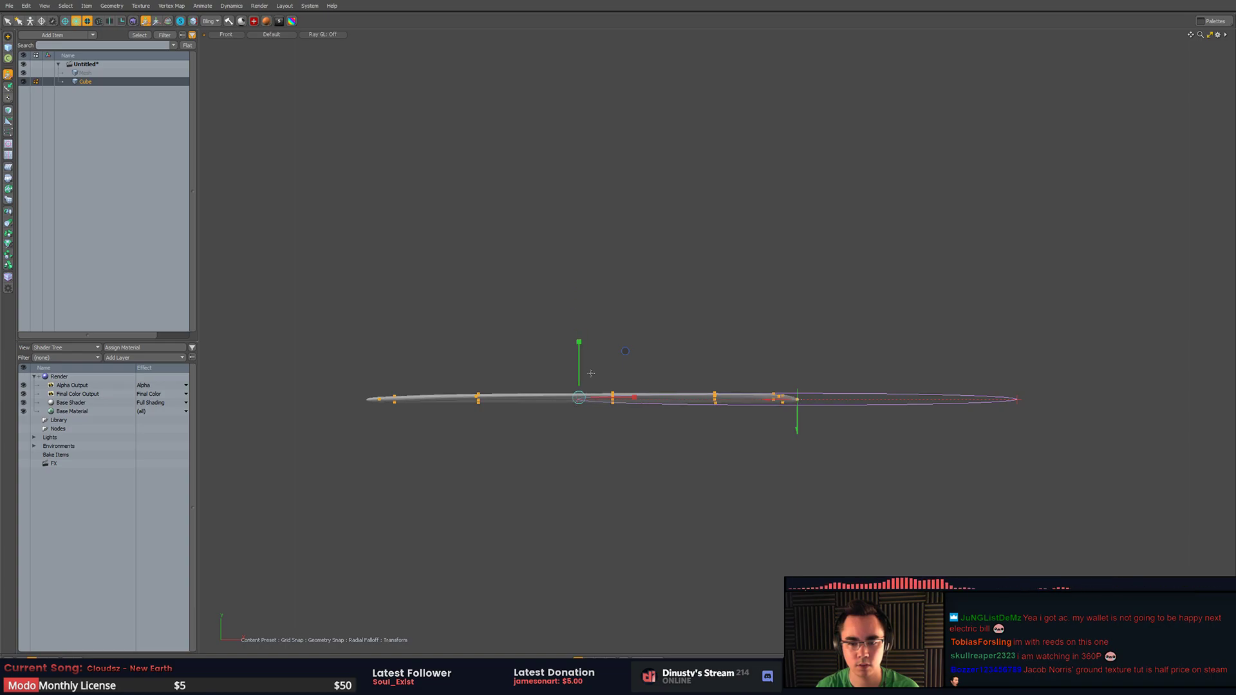
drag(800, 407, 800, 625)
mouse_move(1015, 399)
mouse_down()
mouse_move(1122, 396)
mouse_move(1022, 399)
mouse_up()
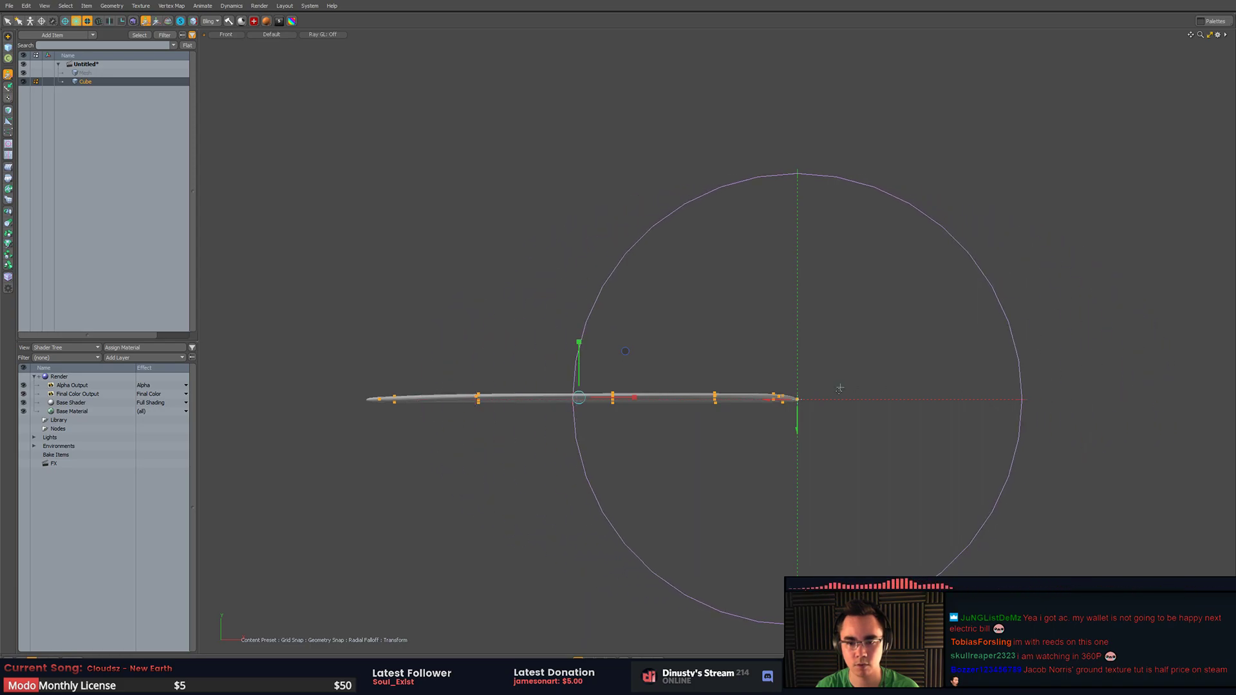
- Try to transform the leaf with the radial falloff centred first on one end and then on the other
drag(797, 400, 828, 403)
key(ctrl+z)
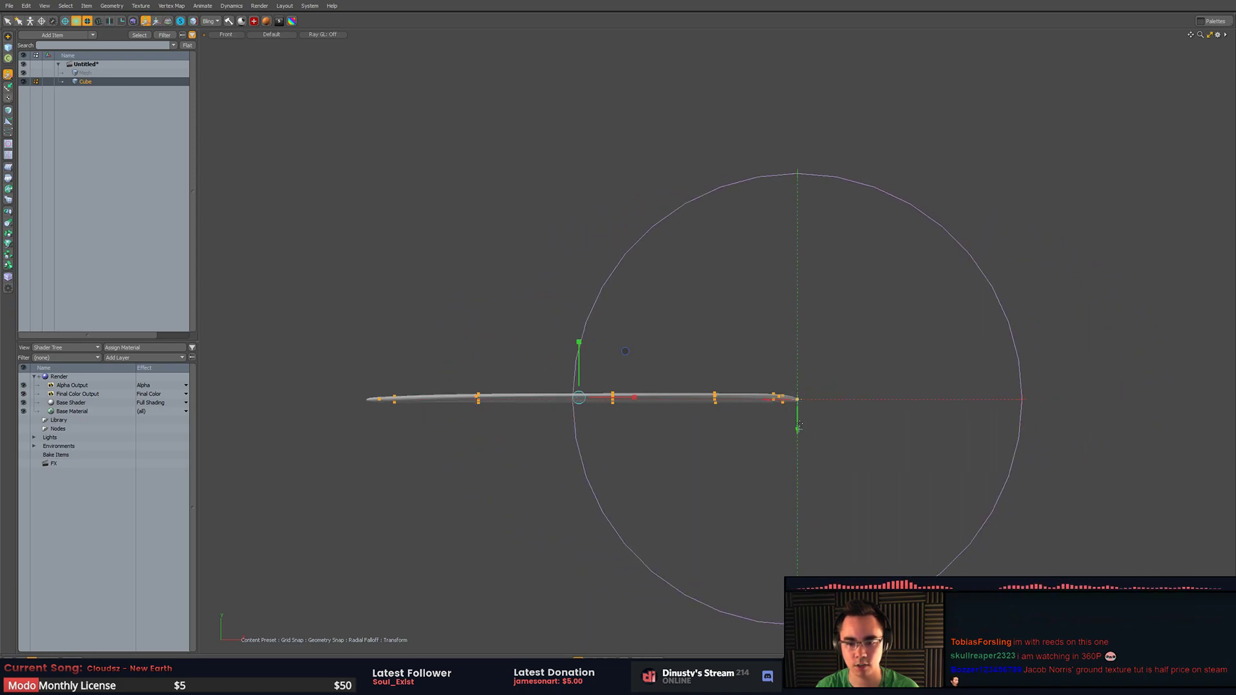
scroll(808, 458, down, 3)
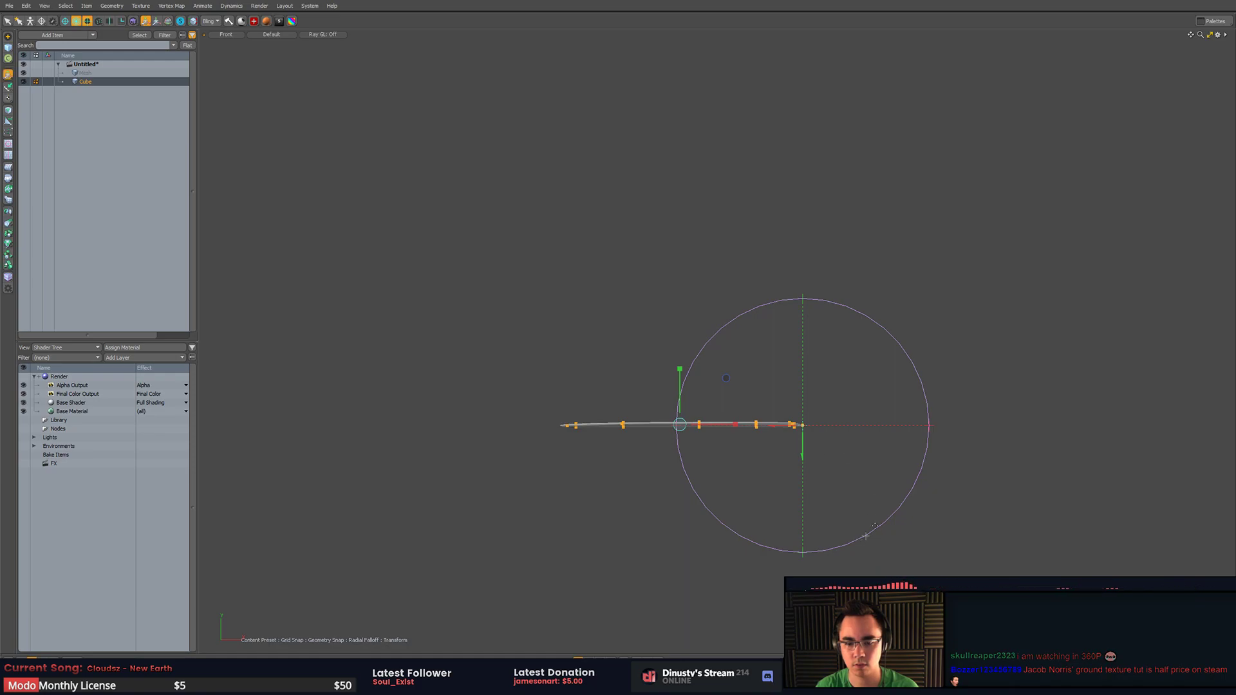
click(882, 522)
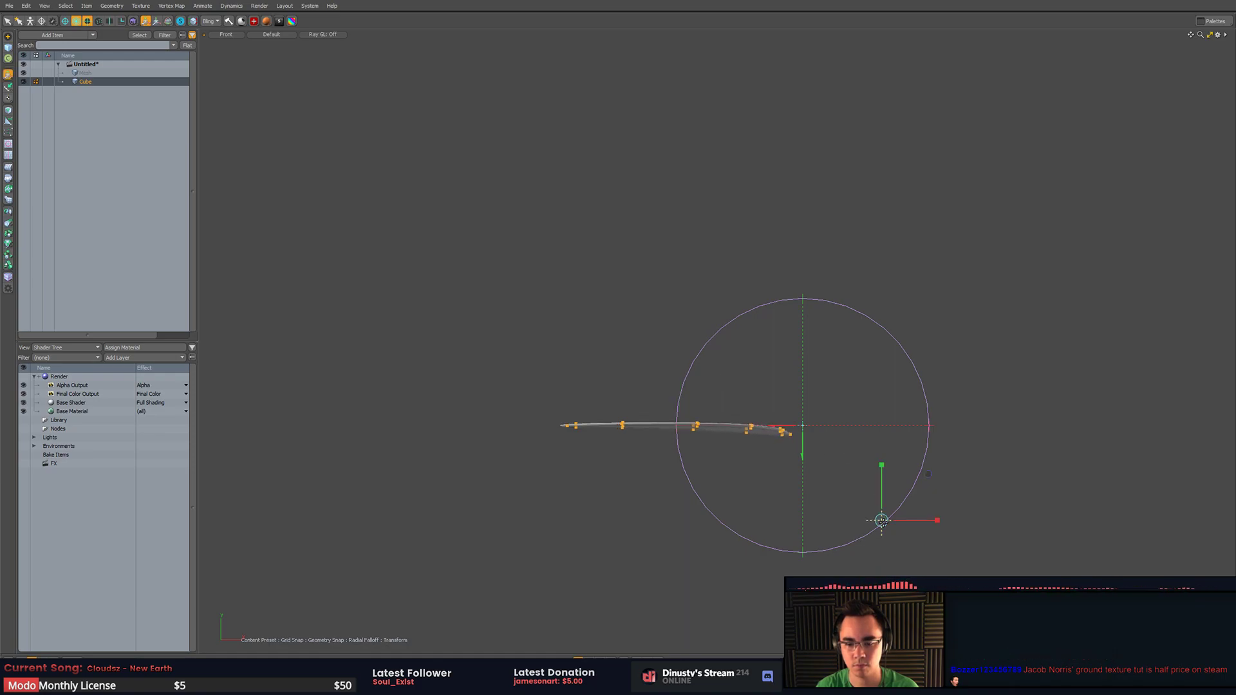
click(565, 426)
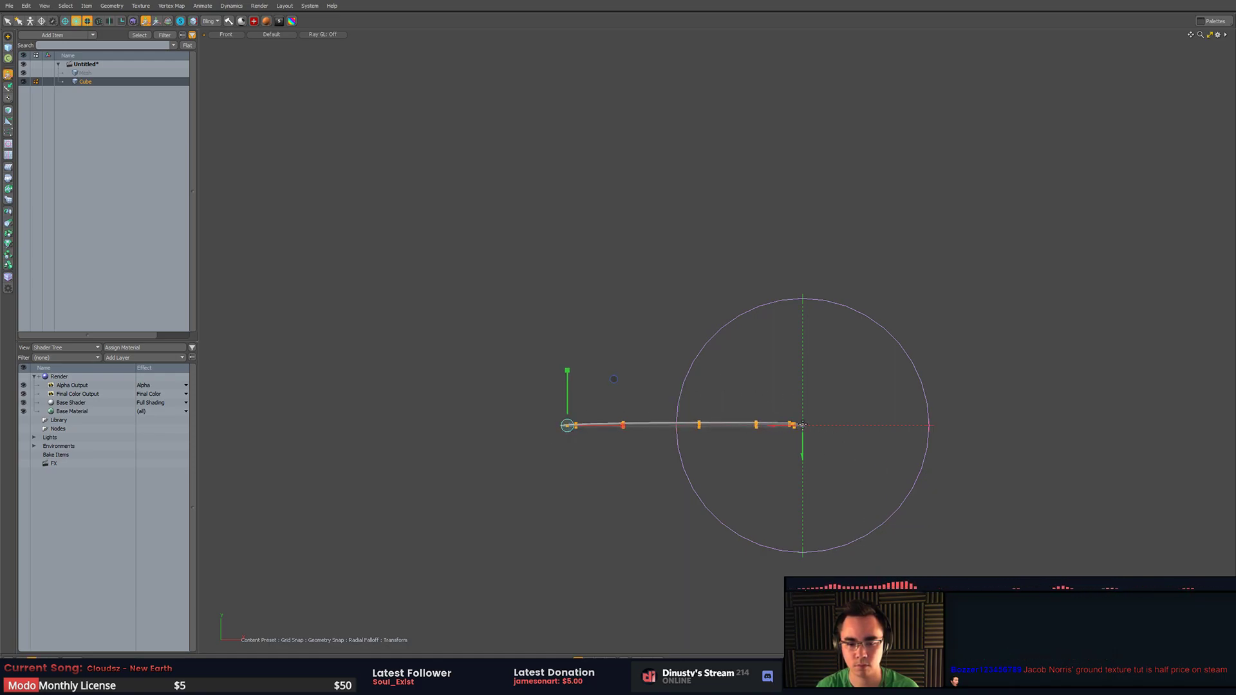
drag(802, 425, 567, 425)
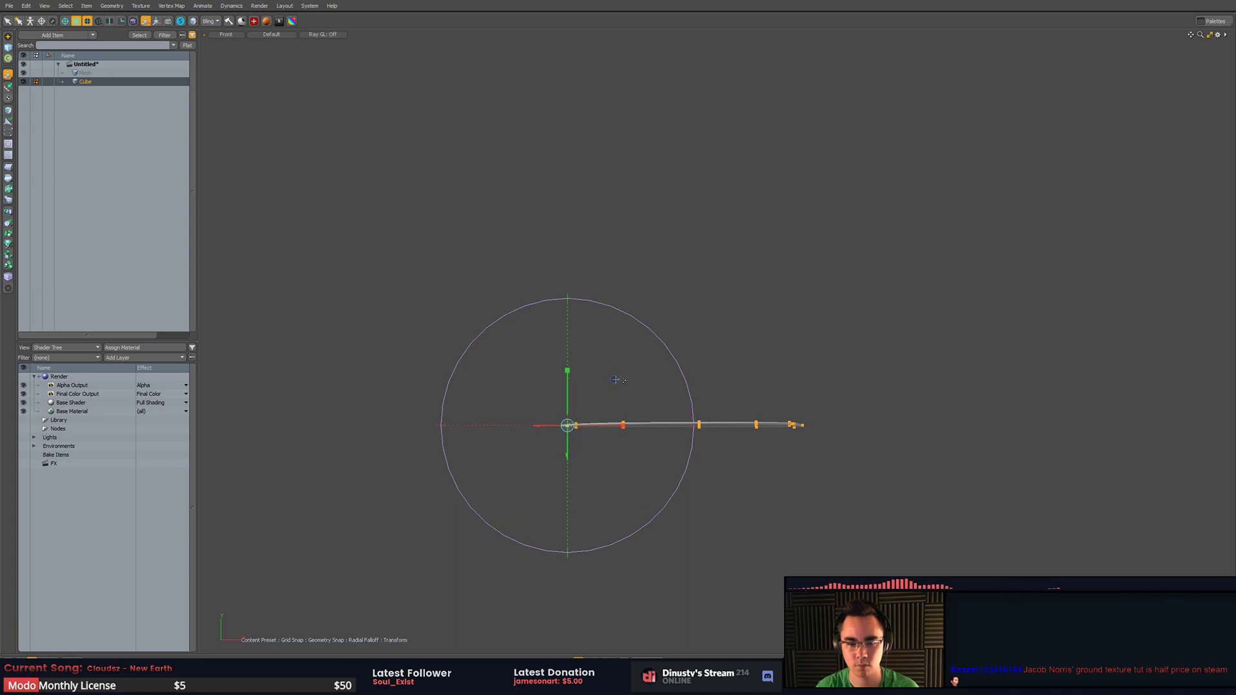
key(w)
drag(725, 379, 730, 354)
key(ctrl+z)
- Centre the radial falloff on the middle of the leaf and move the vertices upward to arch it
drag(567, 425, 698, 423)
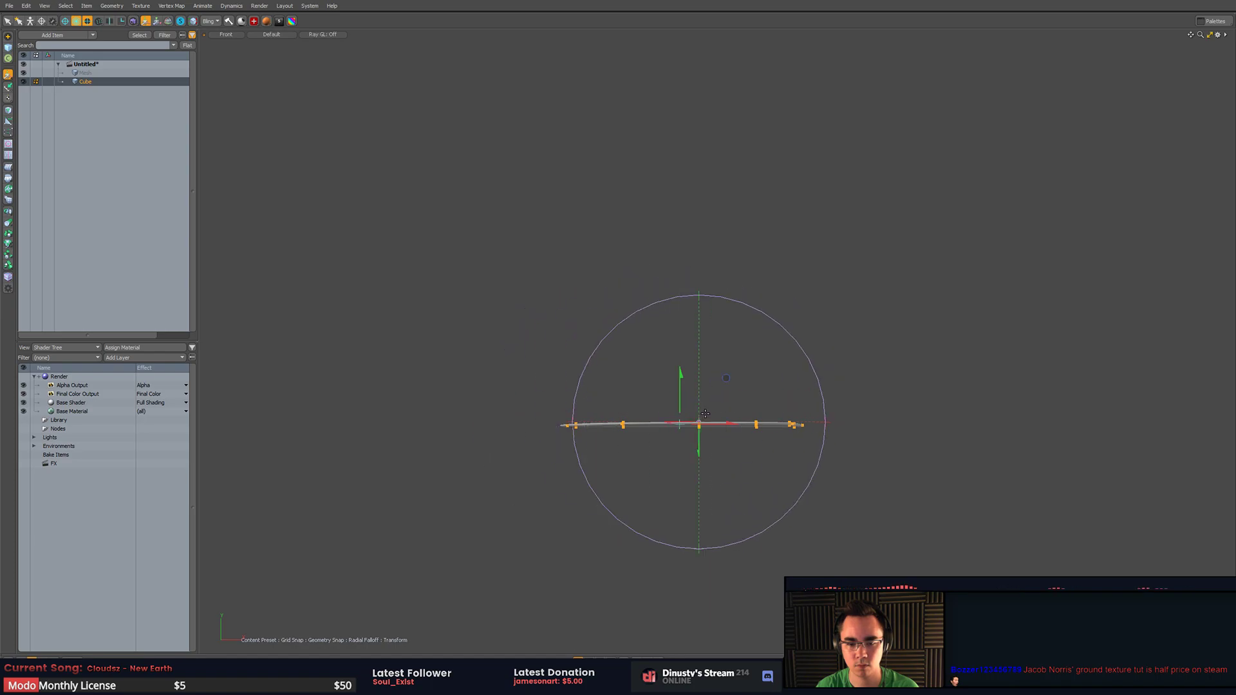
drag(725, 377, 735, 314)
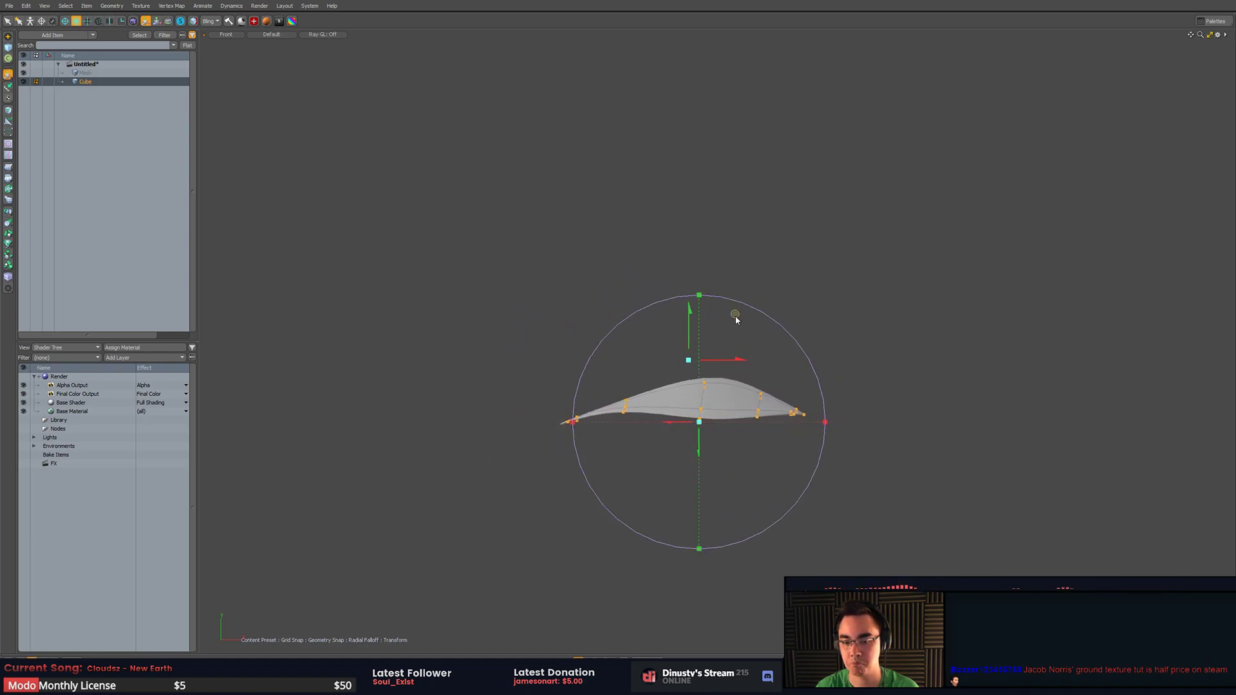
key(space)
- Select the edge loops around the leaf's outline, convert them to a vertex selection and clear the falloff
alt+drag(913, 436, 844, 532)
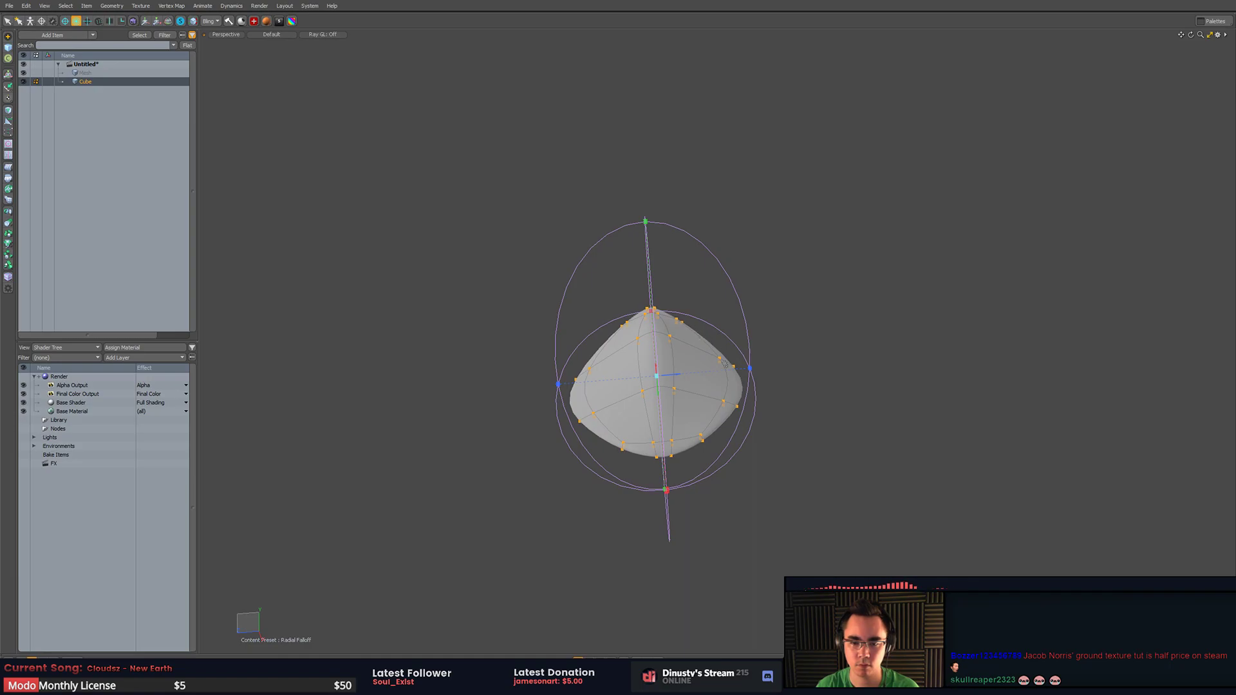
key(2)
alt+drag(741, 378, 709, 474)
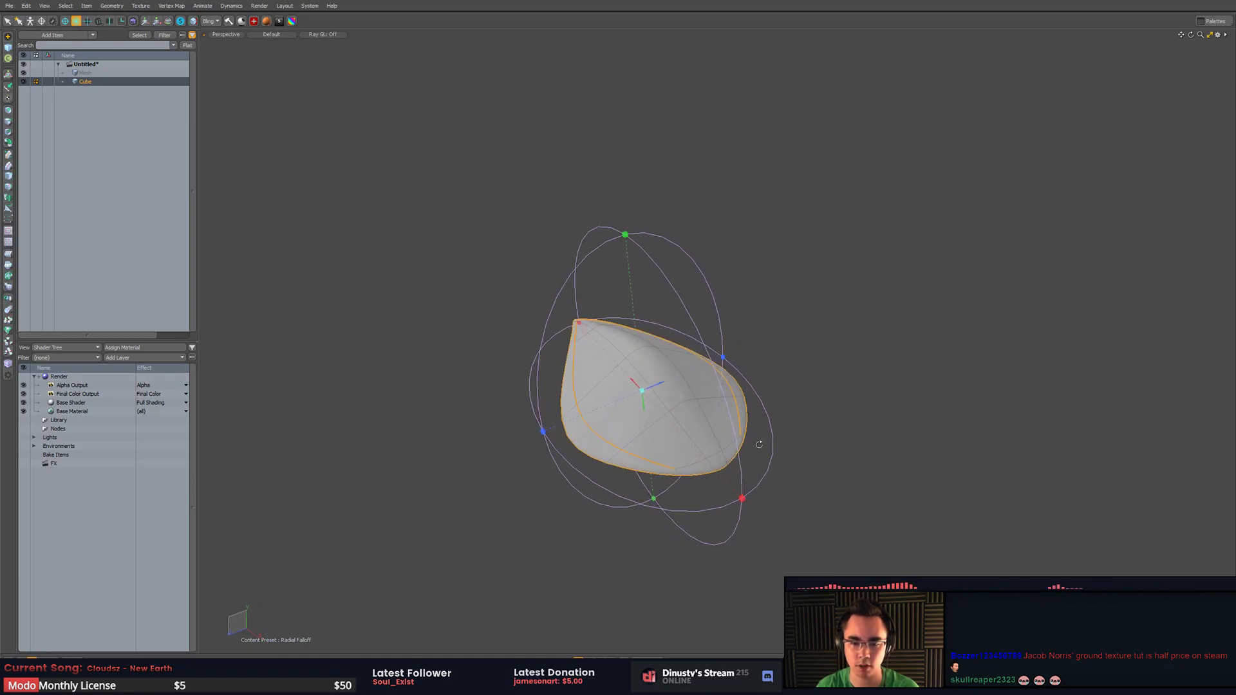
key(1)
mouse_move(754, 440)
alt+mouse_down()
mouse_move(468, 510)
mouse_move(582, 422)
mouse_move(740, 437)
mouse_move(715, 388)
mouse_move(562, 436)
mouse_move(771, 435)
alt+mouse_up()
key(space)
key(y)
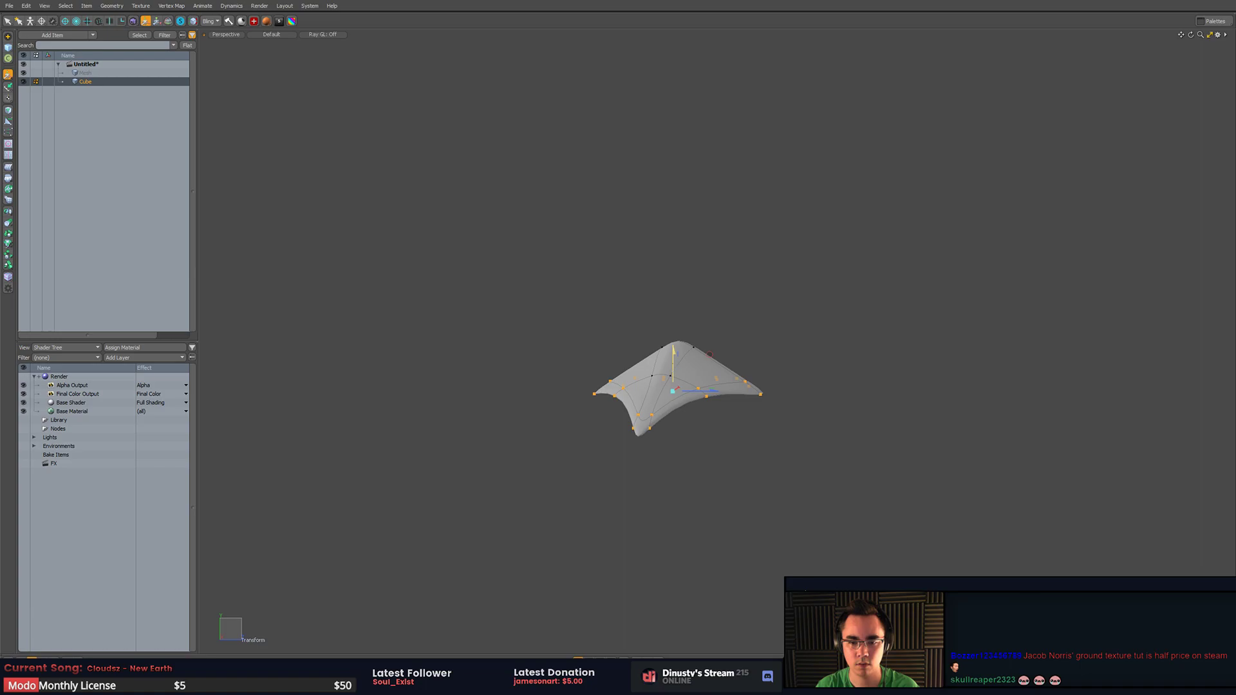
- Raise the leaf's outline vertices so that its sides curl up above the centre line
drag(676, 355, 676, 321)
key(ctrl+z)
alt+drag(718, 367, 760, 419)
key(t)
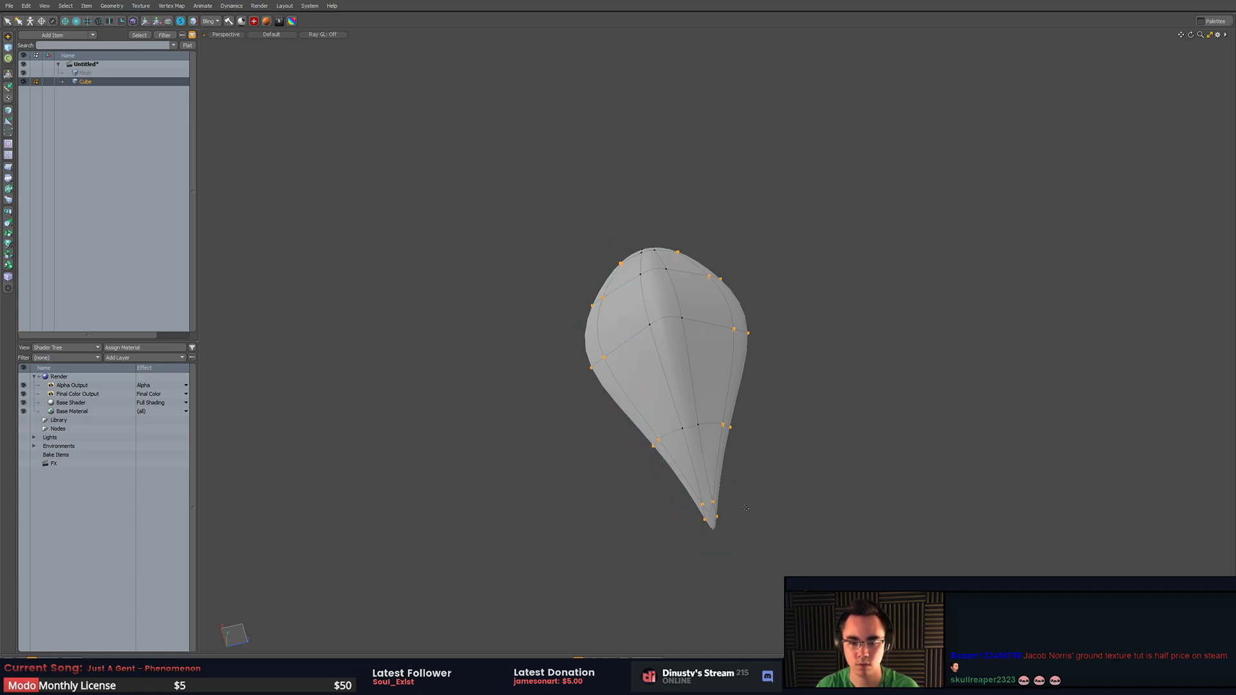
alt+drag(746, 508, 730, 346)
key(w)
drag(668, 372, 634, 322)
key(space)
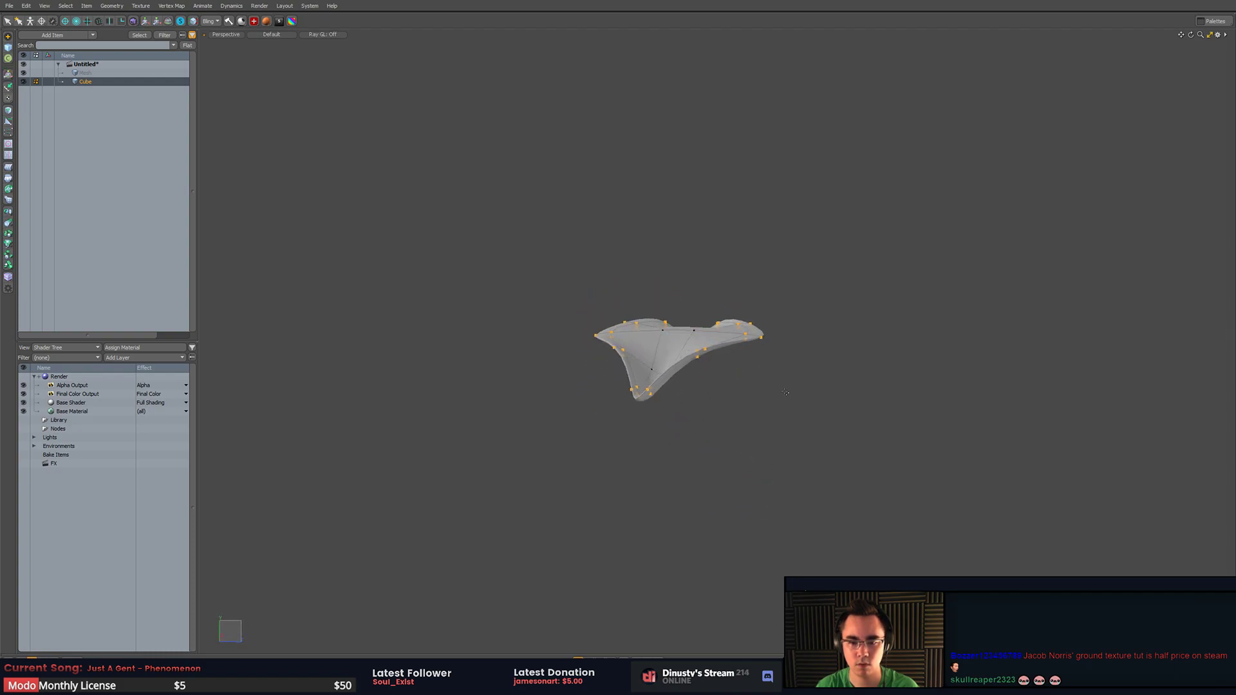
- Adjust the centre-line vertices near the leaf's narrow tip
click(759, 418)
alt+drag(760, 418, 670, 401)
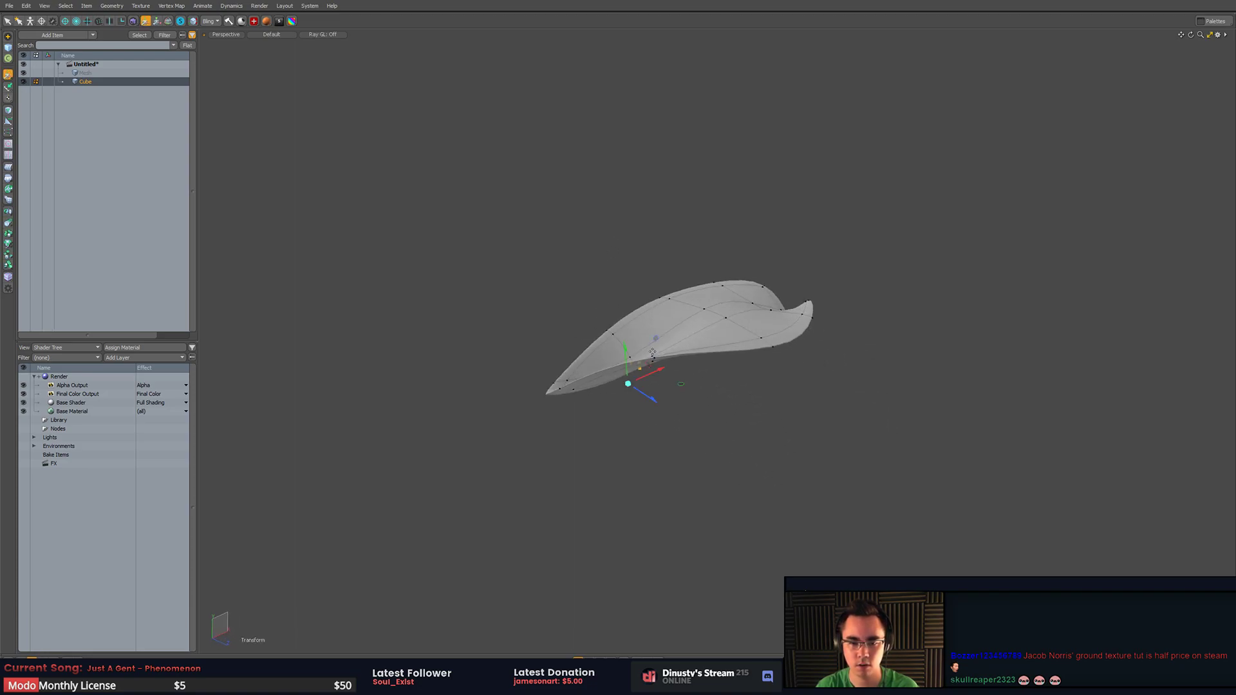
drag(628, 359, 666, 396)
key(q)
key(2)
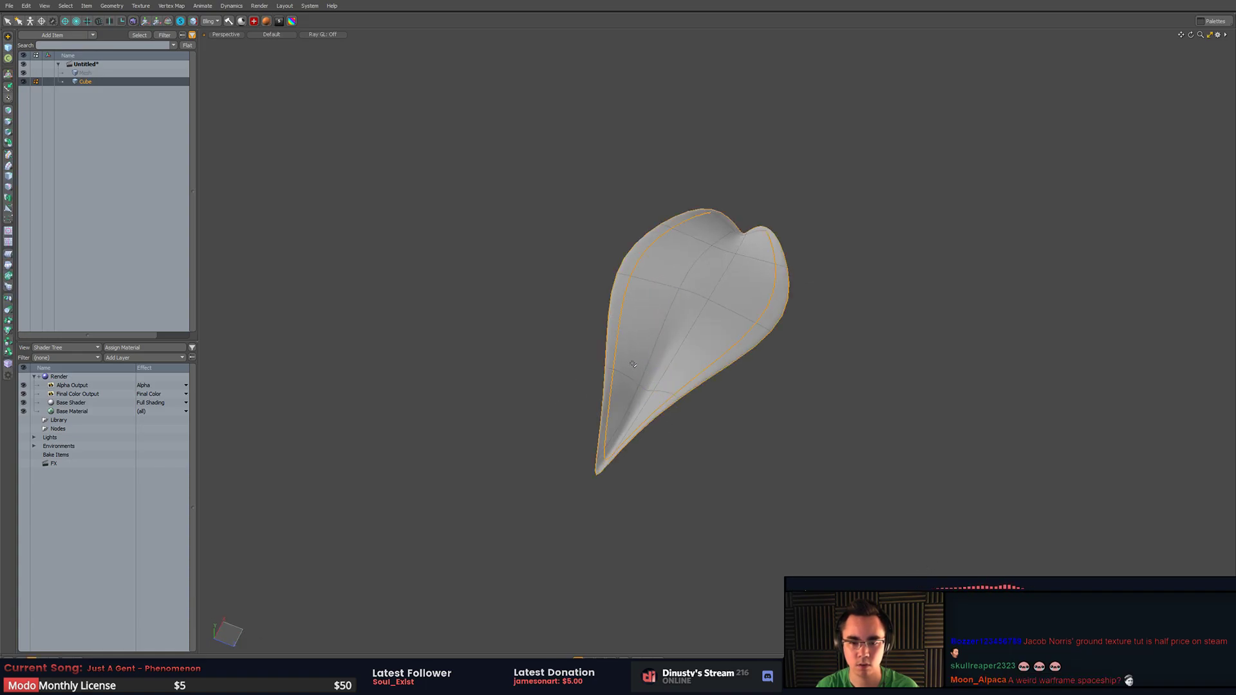
key(1)
right_drag(640, 406, 663, 391)
key(w)
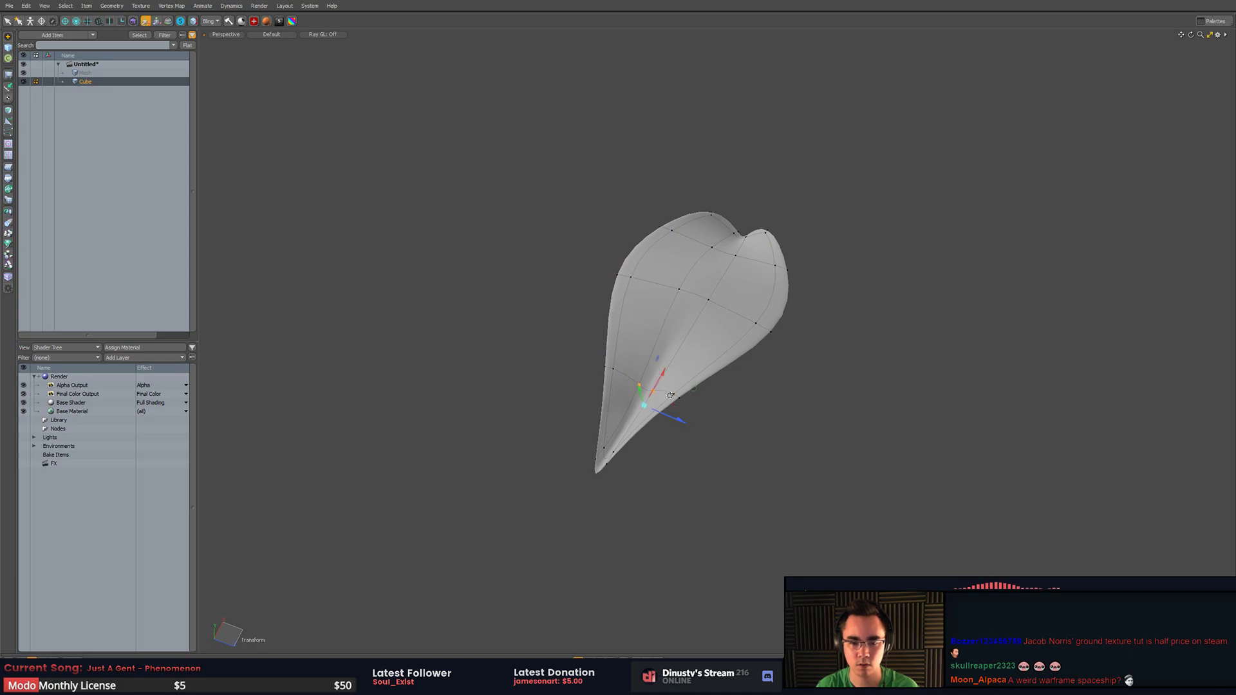
mouse_move(657, 405)
alt+mouse_down()
mouse_move(631, 379)
mouse_move(663, 364)
mouse_move(702, 370)
alt+mouse_up()
- Insert an edge loop along the leaf's centre line and lower its vertices to form a crease
key(2)
click(683, 314)
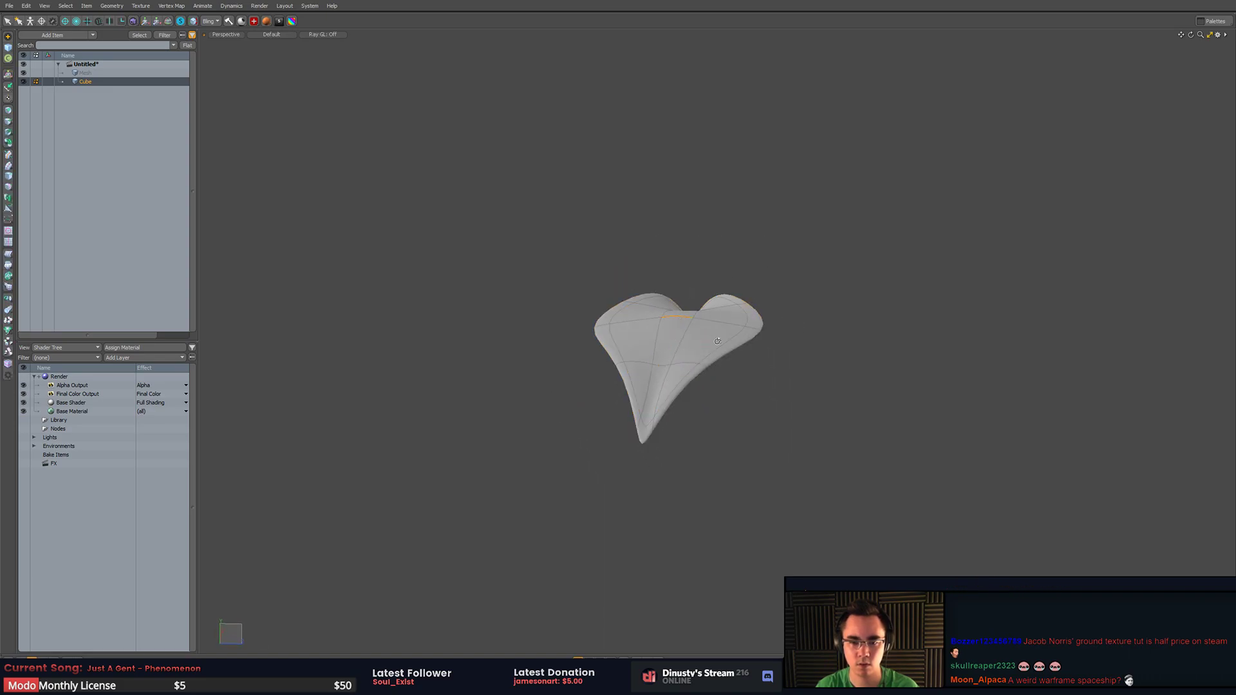
key(alt+c)
click(689, 320)
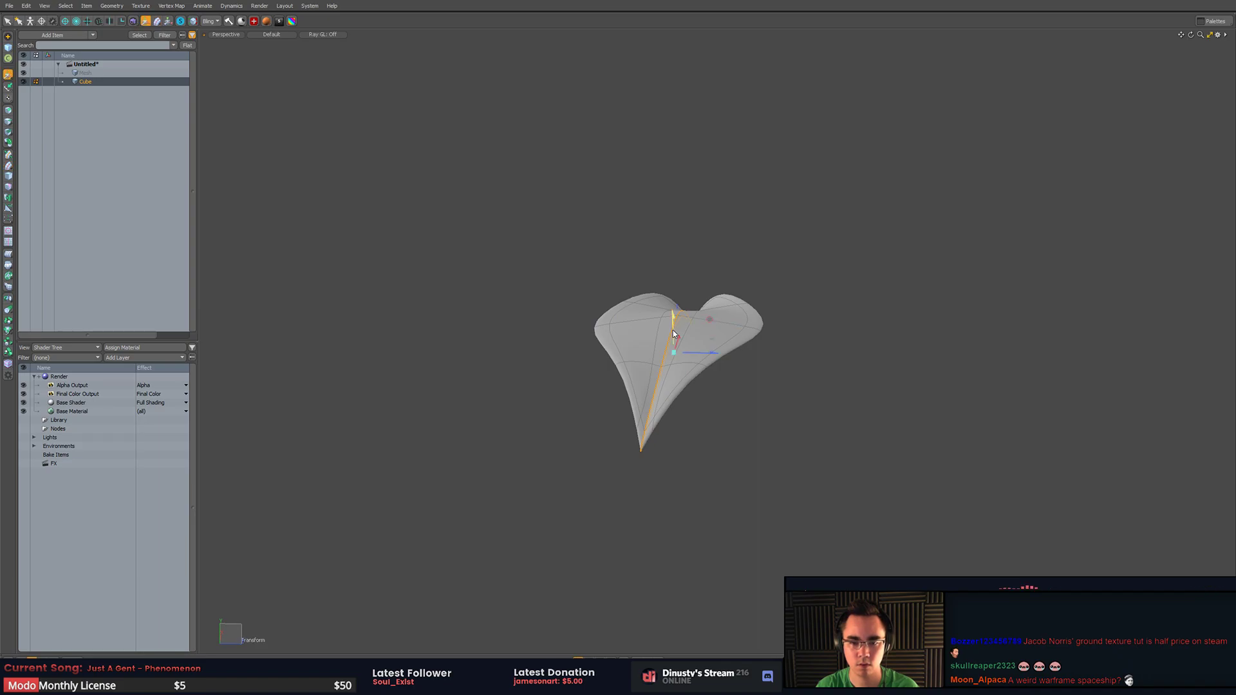
key(1)
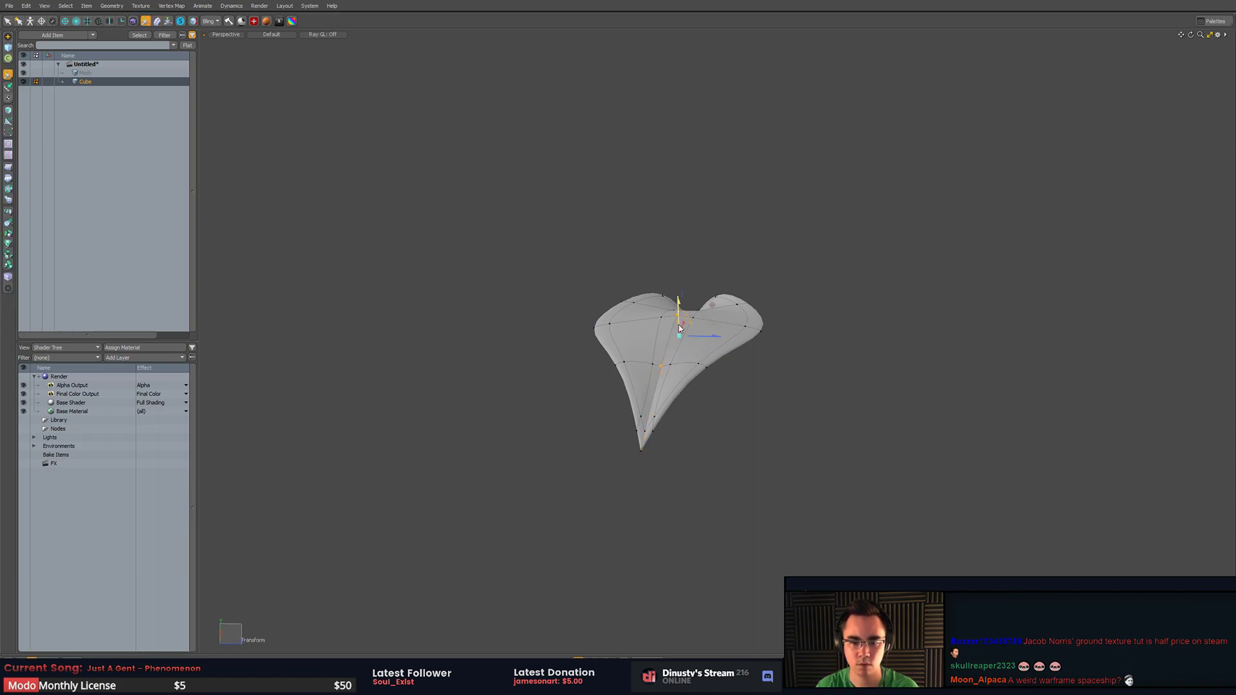
drag(679, 328, 680, 336)
alt+drag(813, 354, 707, 490)
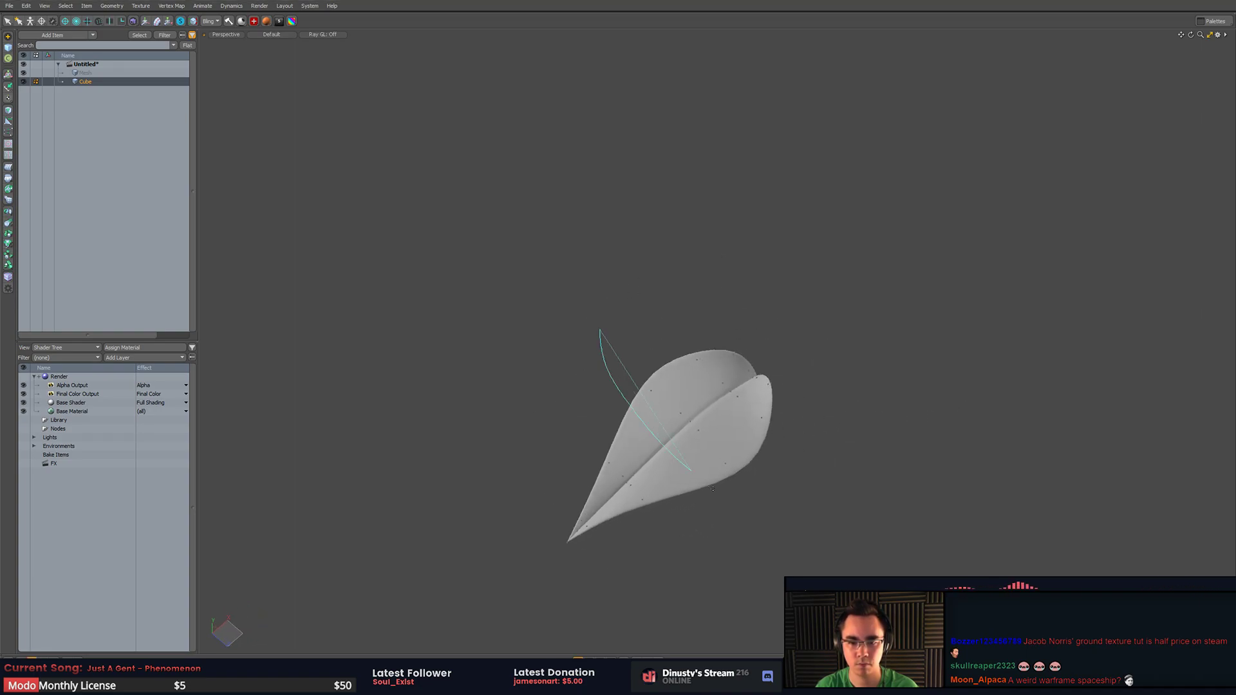
right_drag(712, 487, 793, 471)
key(w)
mouse_move(790, 472)
alt+mouse_down()
mouse_move(749, 445)
mouse_move(734, 463)
mouse_move(576, 419)
alt+mouse_up()
key(space)
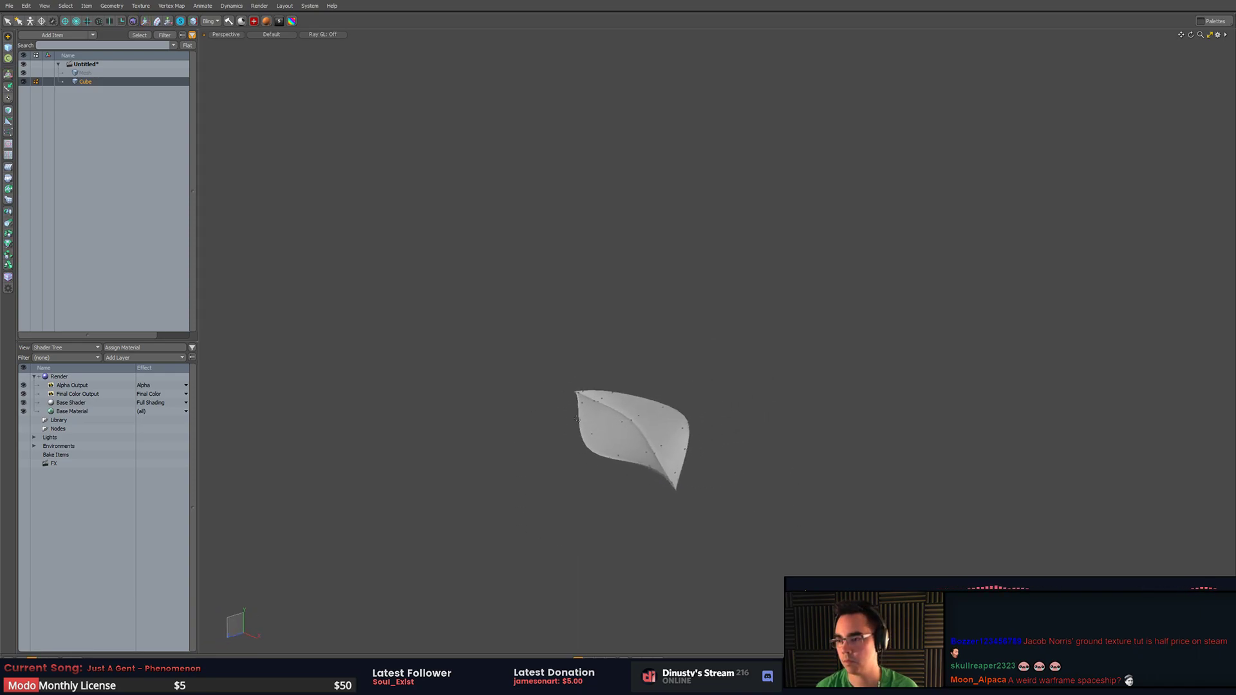
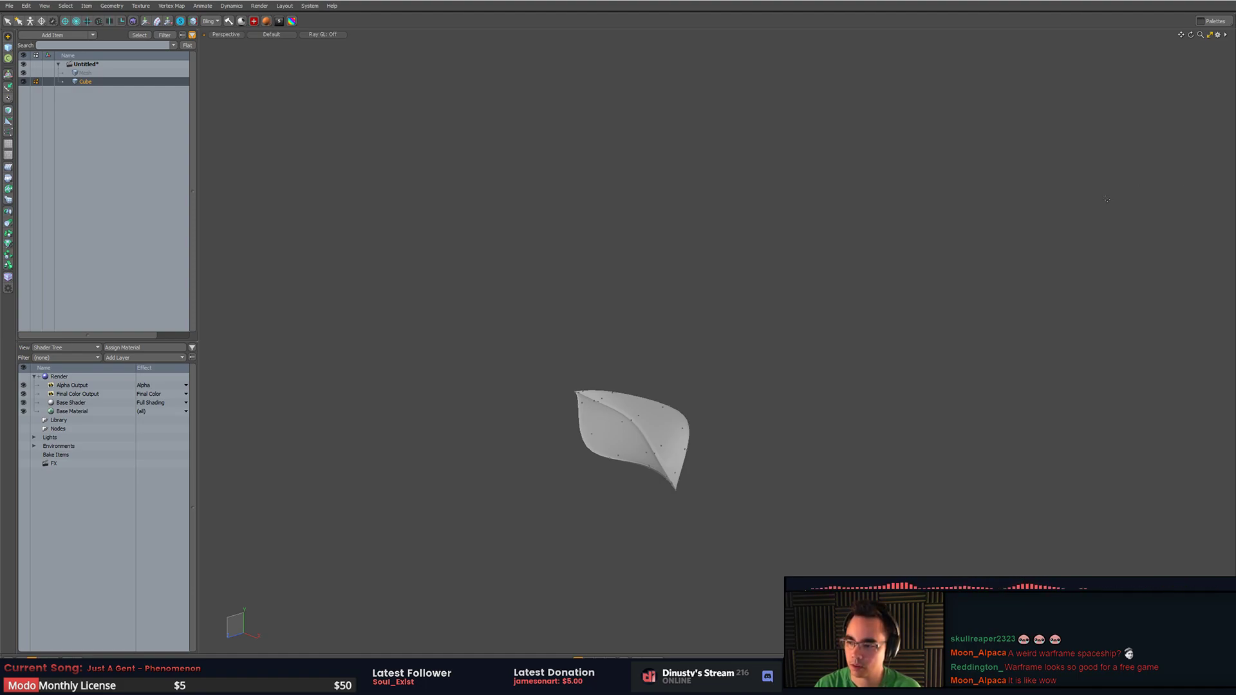
- Inspect the creased leaf closely from above and from its underside
alt+drag(1107, 199, 933, 289)
key(3)
double_click(719, 375)
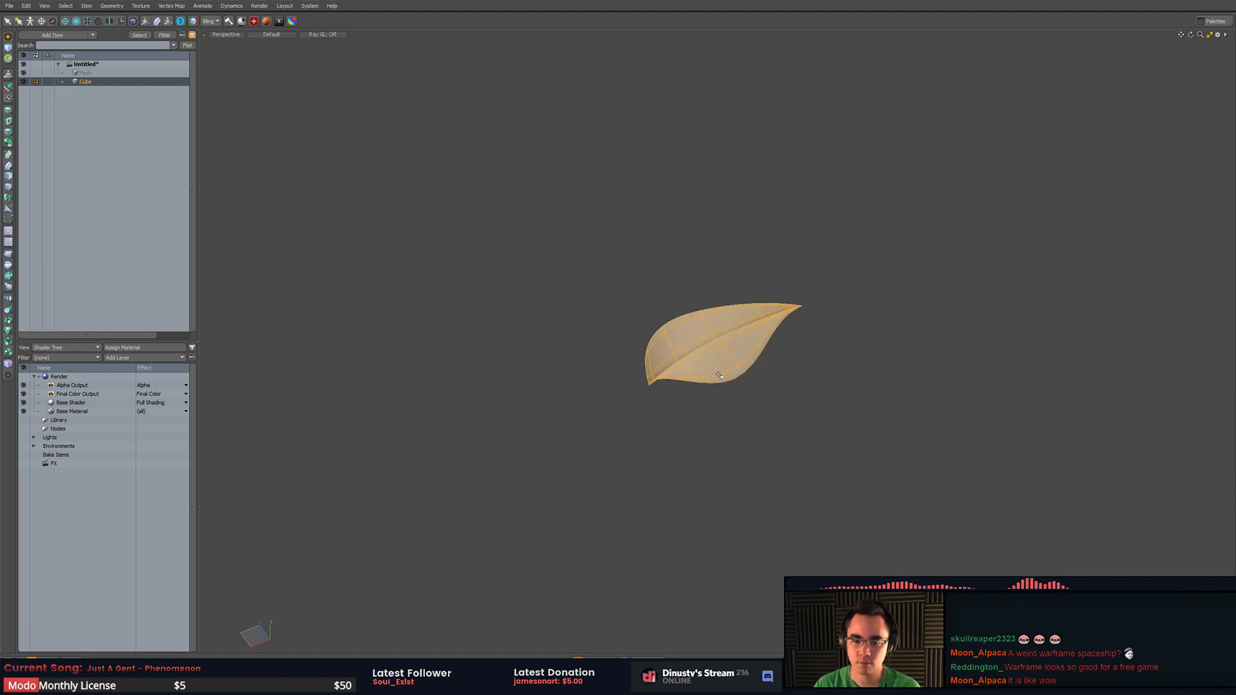
alt+drag(719, 375, 800, 389)
click(800, 389)
scroll(740, 354, up, 5)
key(2)
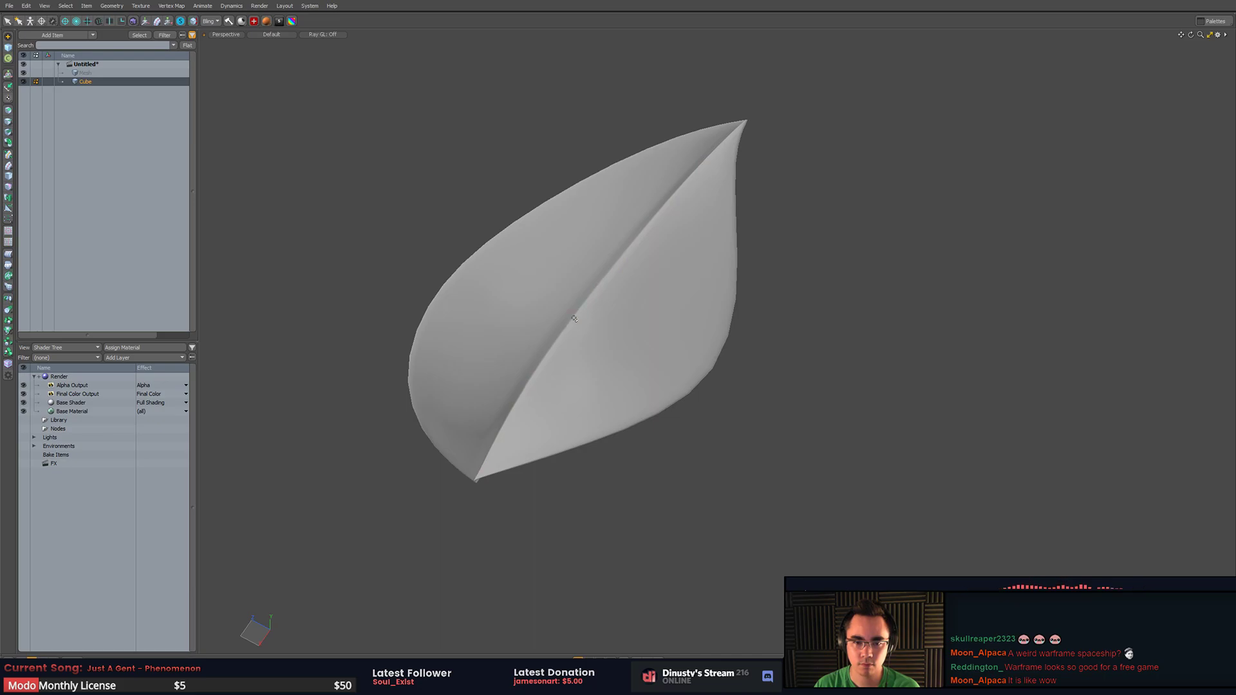
alt+drag(581, 315, 839, 312)
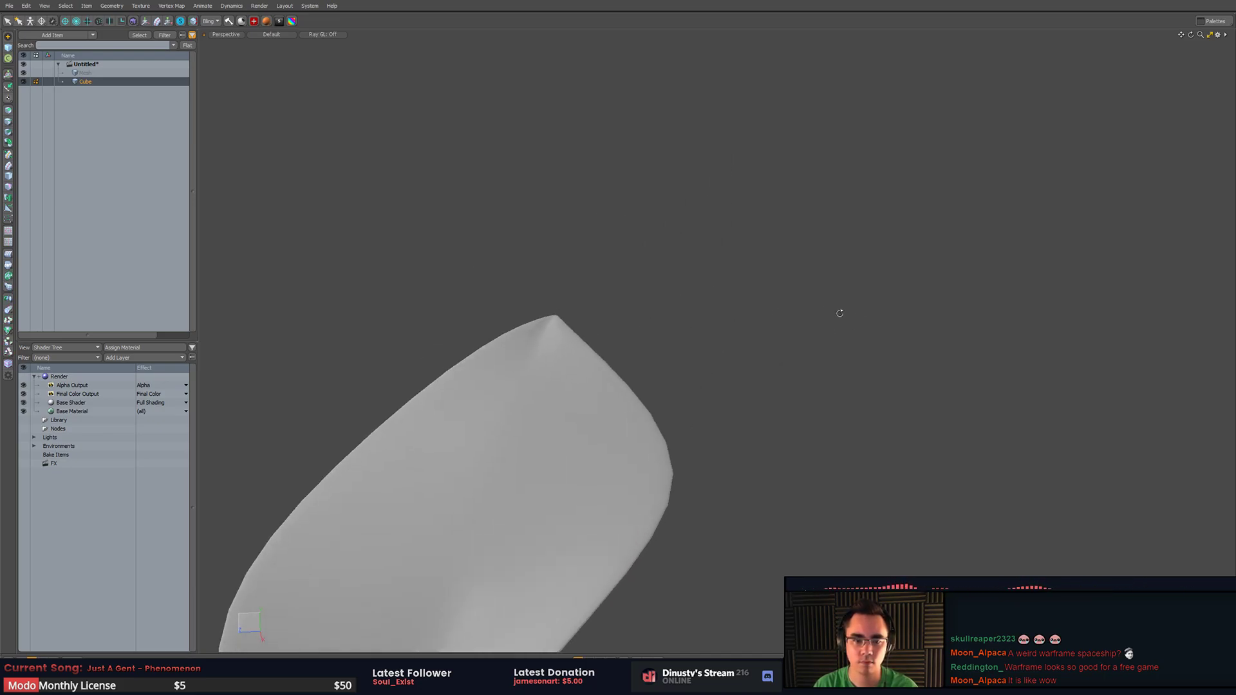
alt+drag(517, 445, 935, 297)
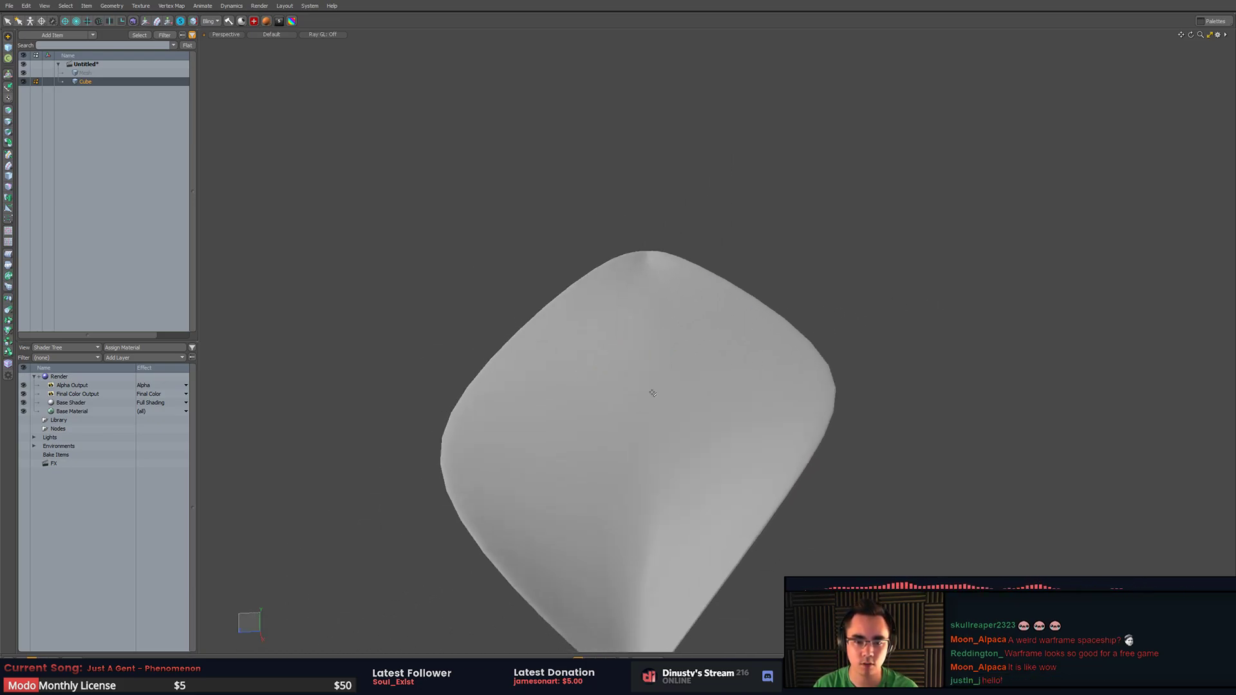
- Insert an edge loop along the centre of the leaf's underside and apply an Edge Bevel to it
key(5)
key(alt+c)
click(656, 335)
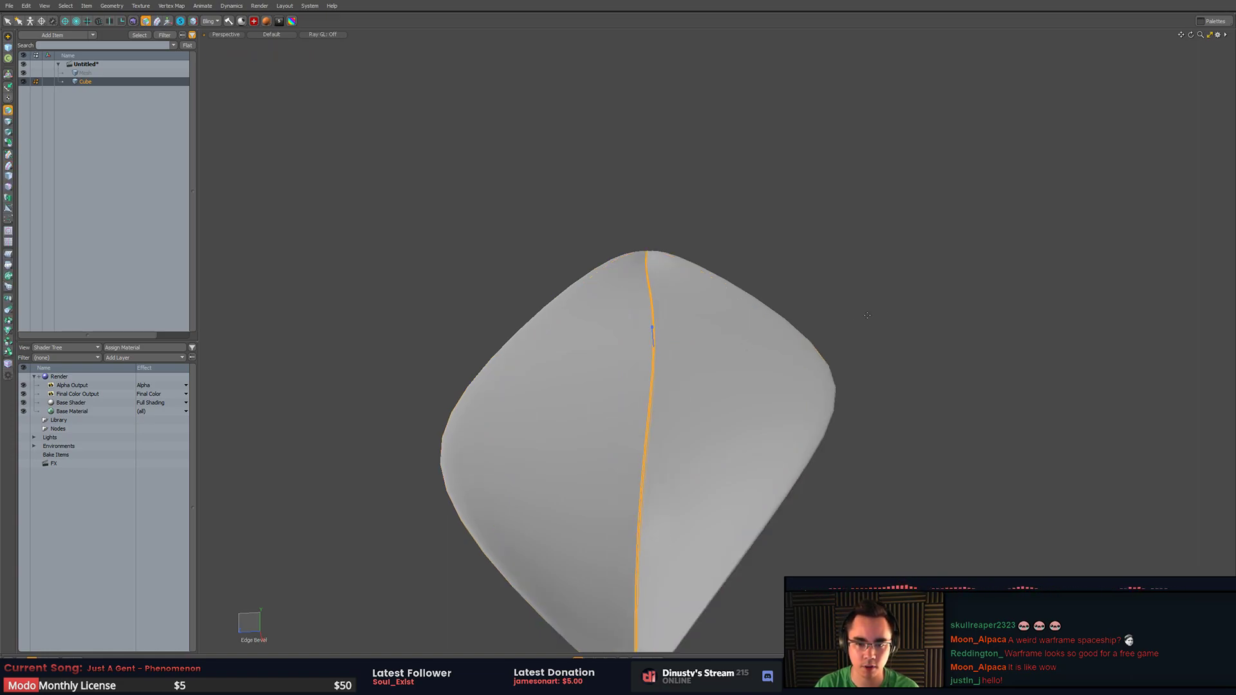
alt+drag(888, 311, 919, 431)
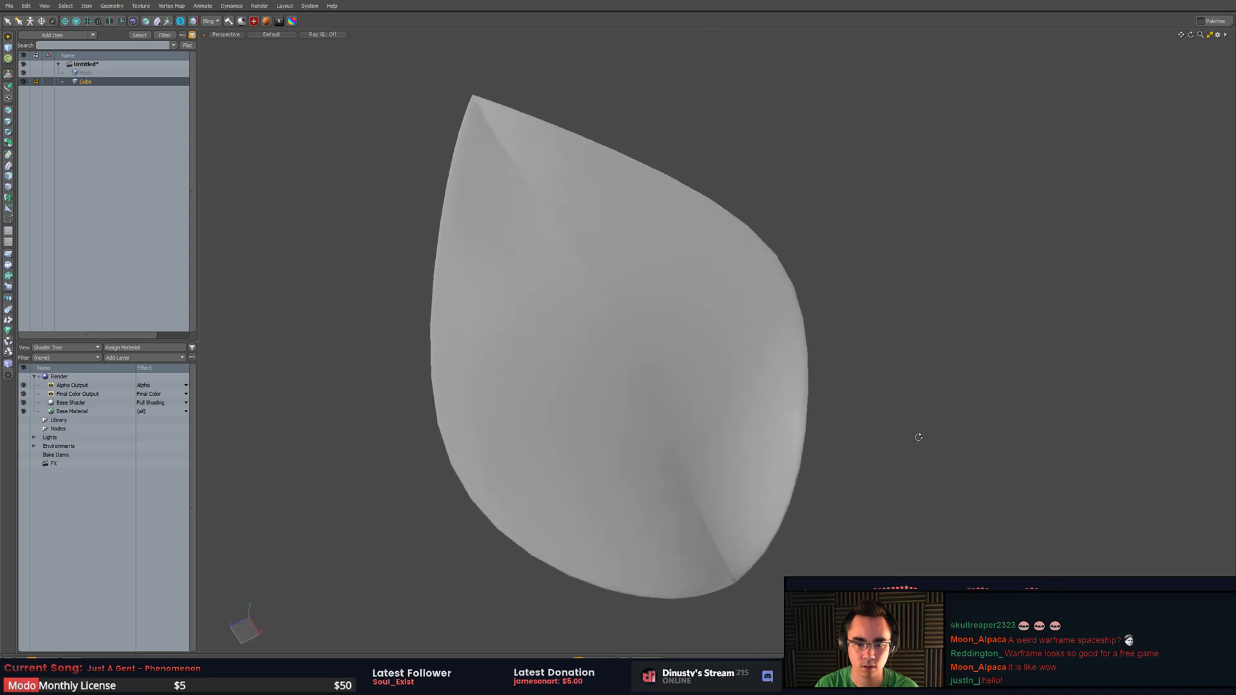
- Undo the last edge changes that soften the leaf's centre crease
key(space)
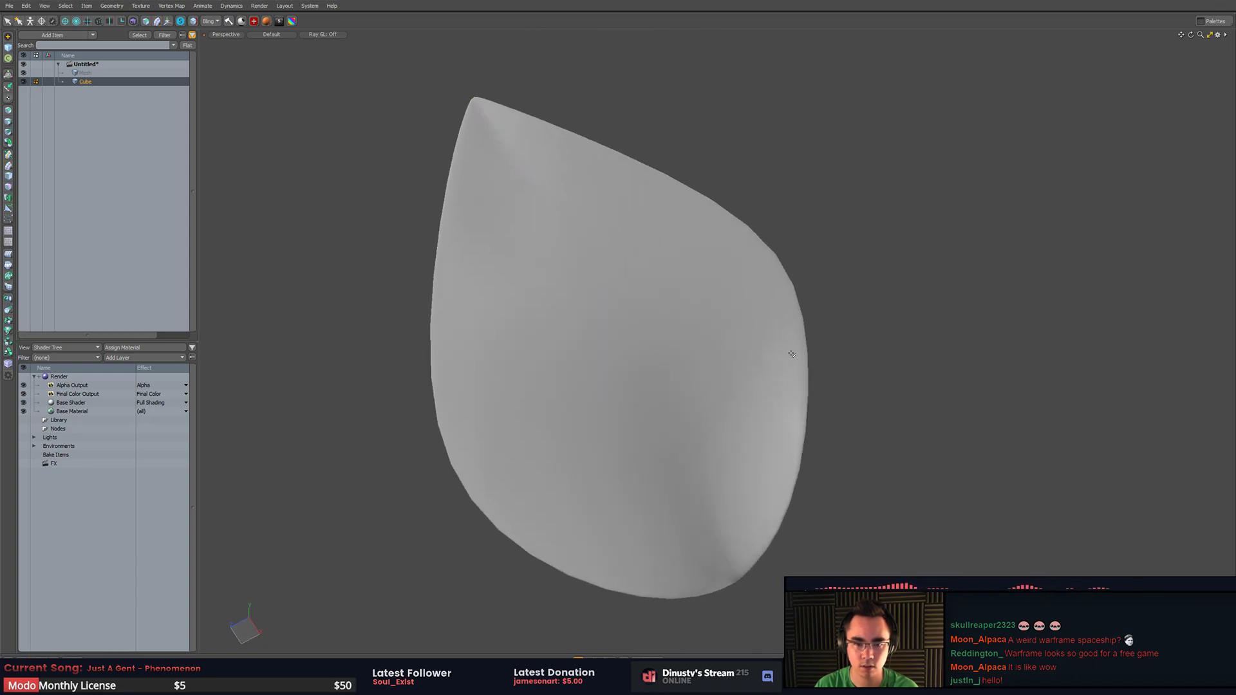
alt+drag(792, 354, 733, 329)
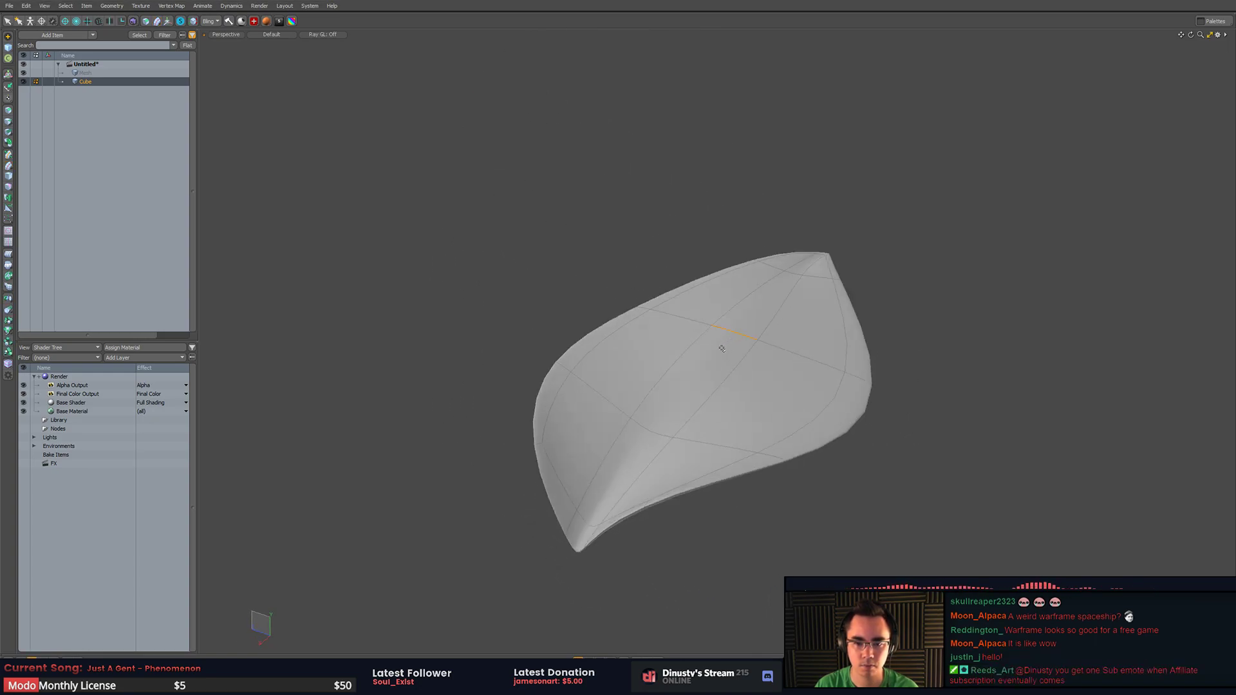
key(alt+c)
alt+drag(955, 343, 997, 324)
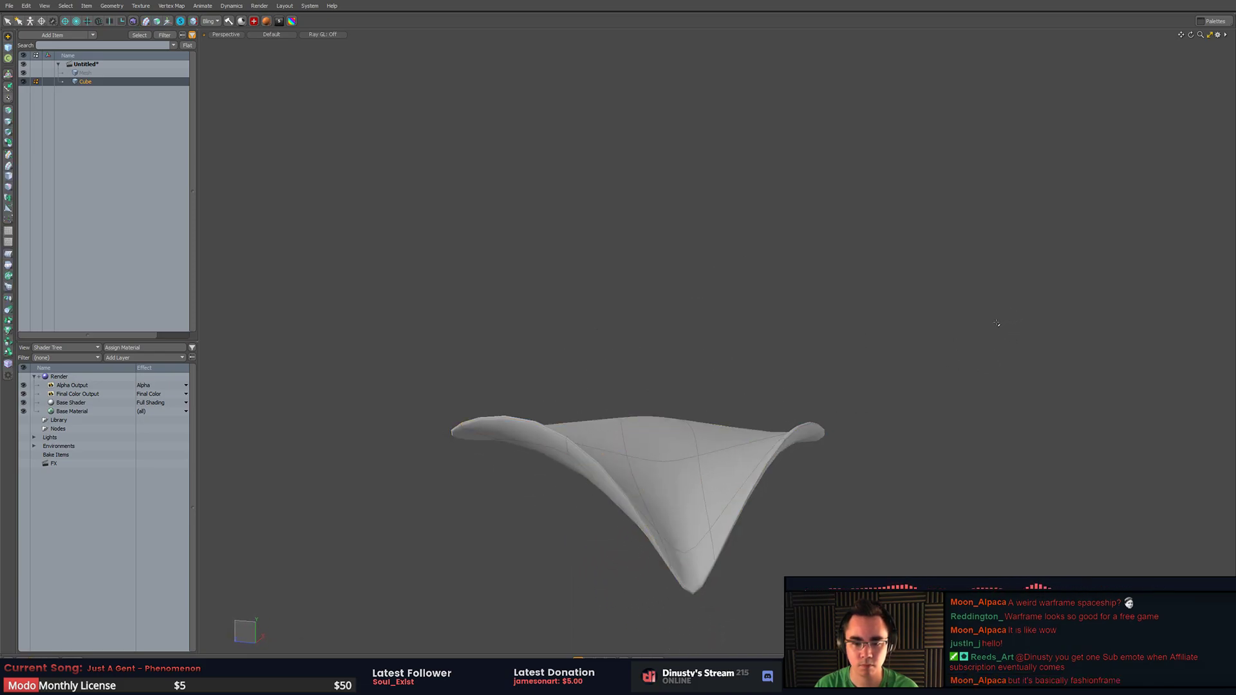
key(ctrl+z)
key(ctrl+z)
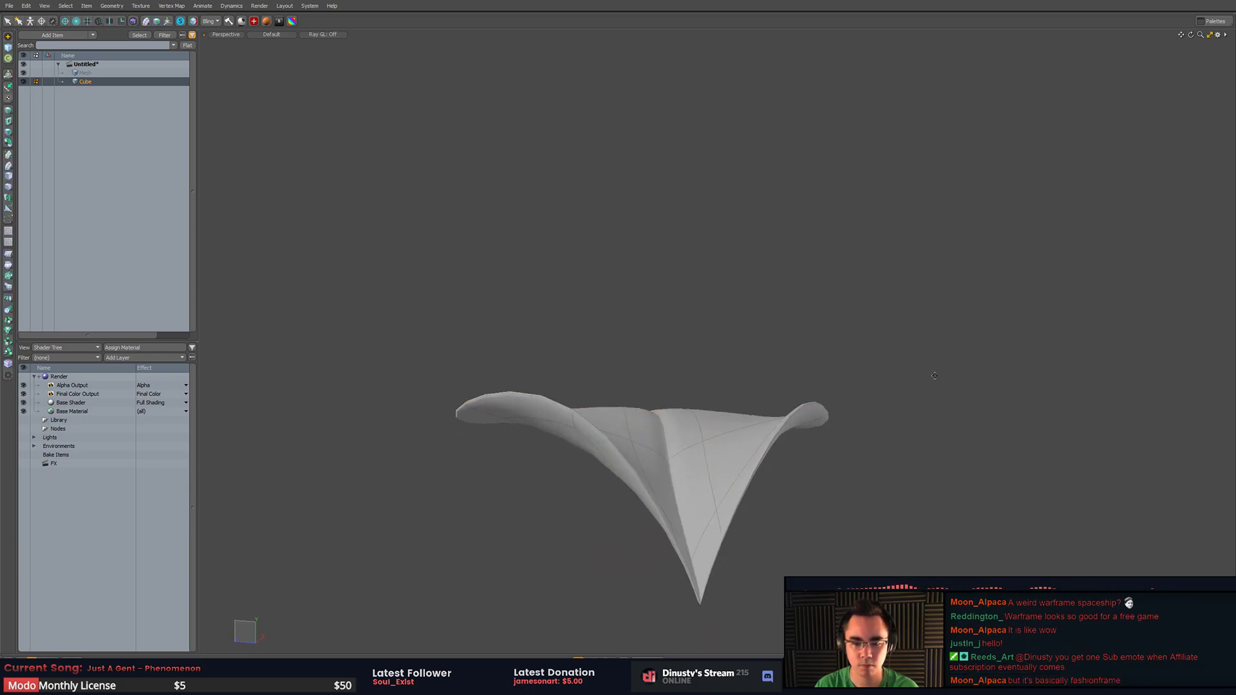
alt+drag(992, 319, 1004, 243)
- Switch to Spotify, skip to the next song in the playlist, and return to Modo
key(alt+Tab)
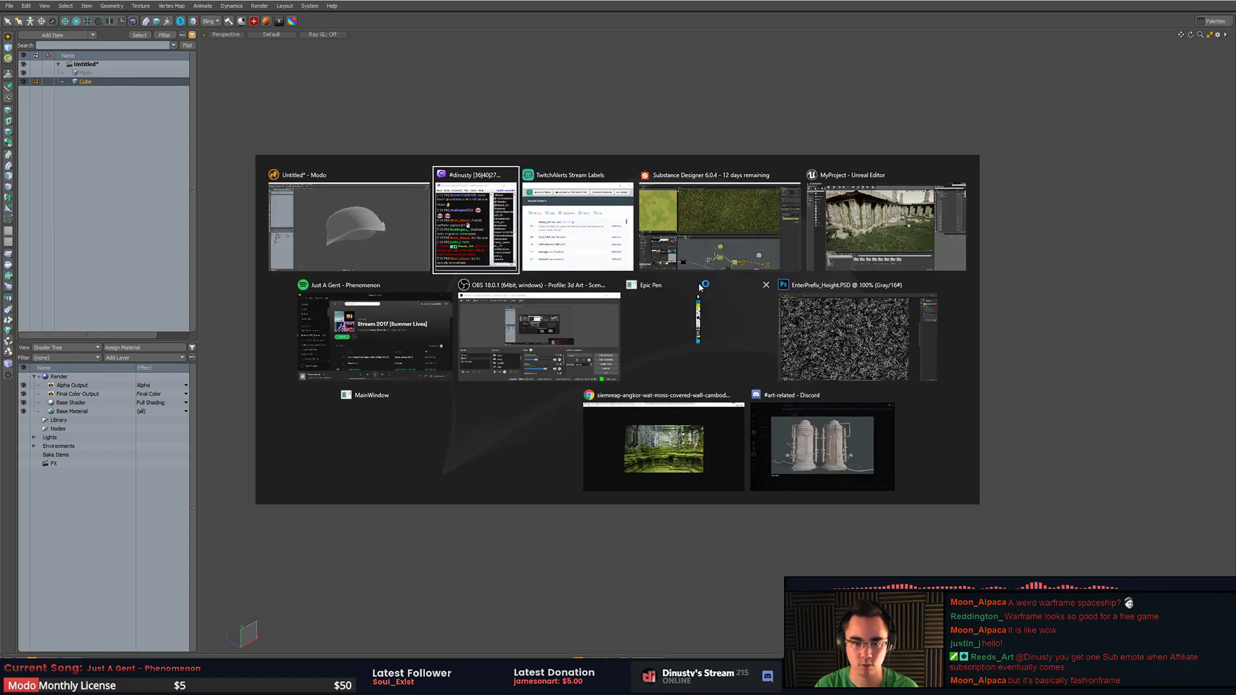
click(413, 344)
scroll(775, 345, down, 1)
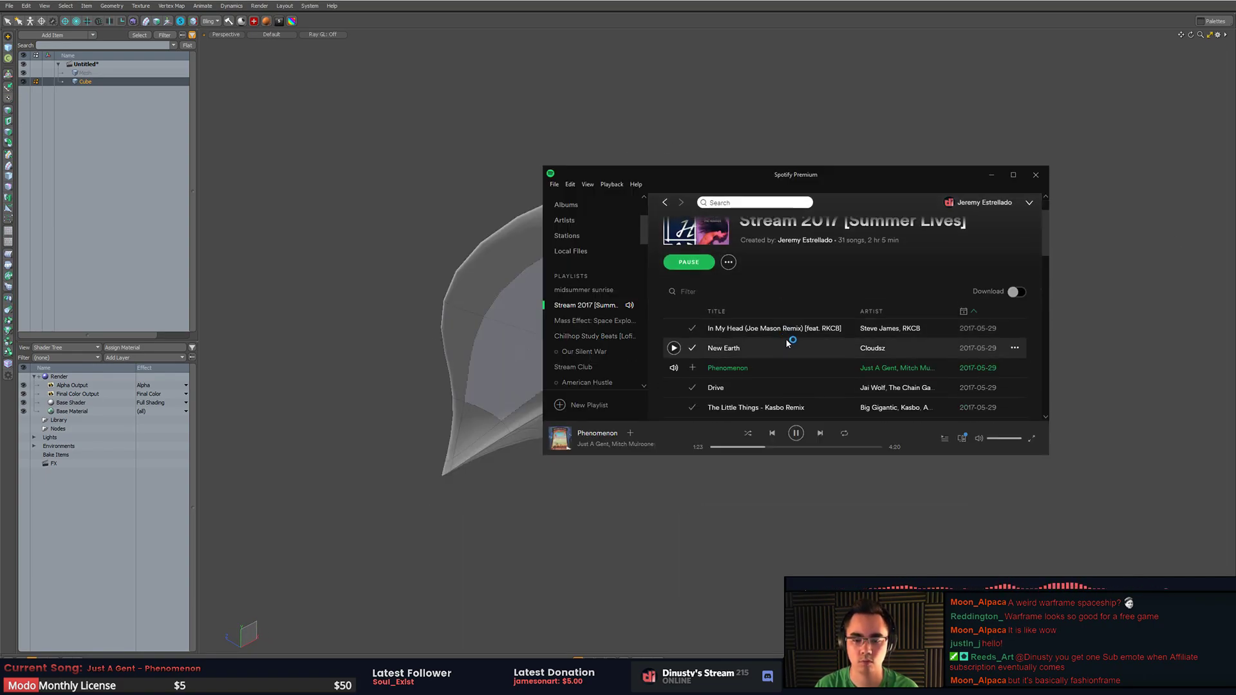
click(820, 432)
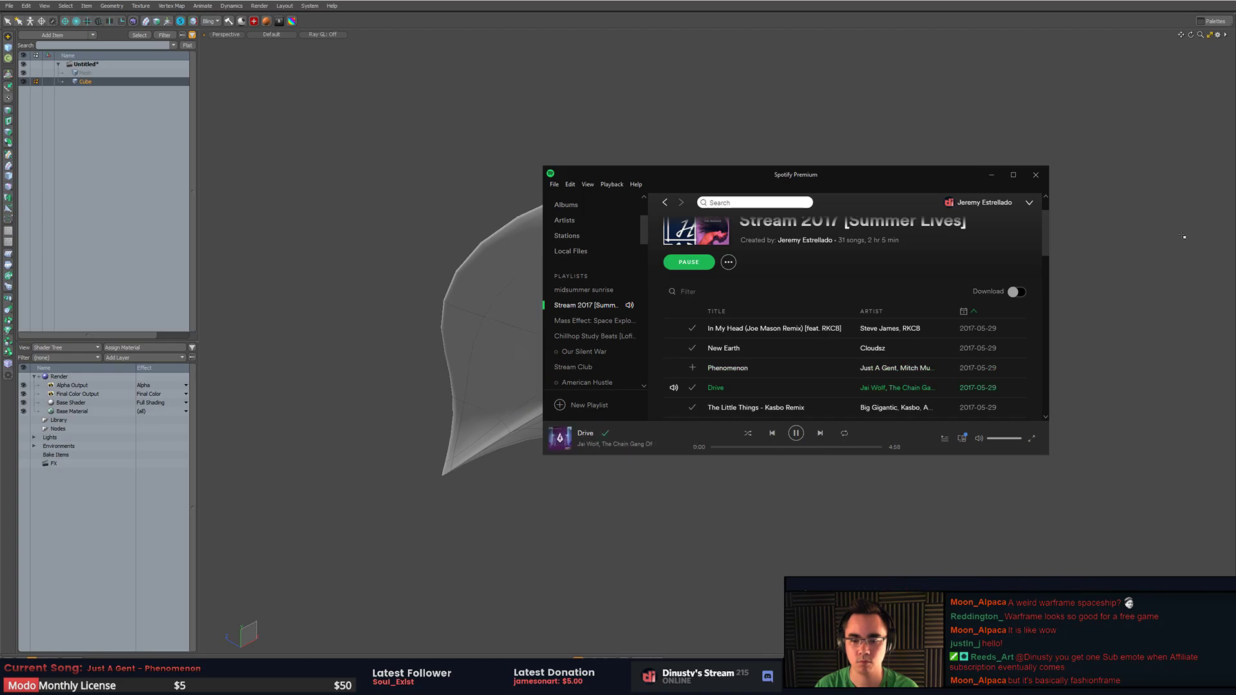
click(759, 119)
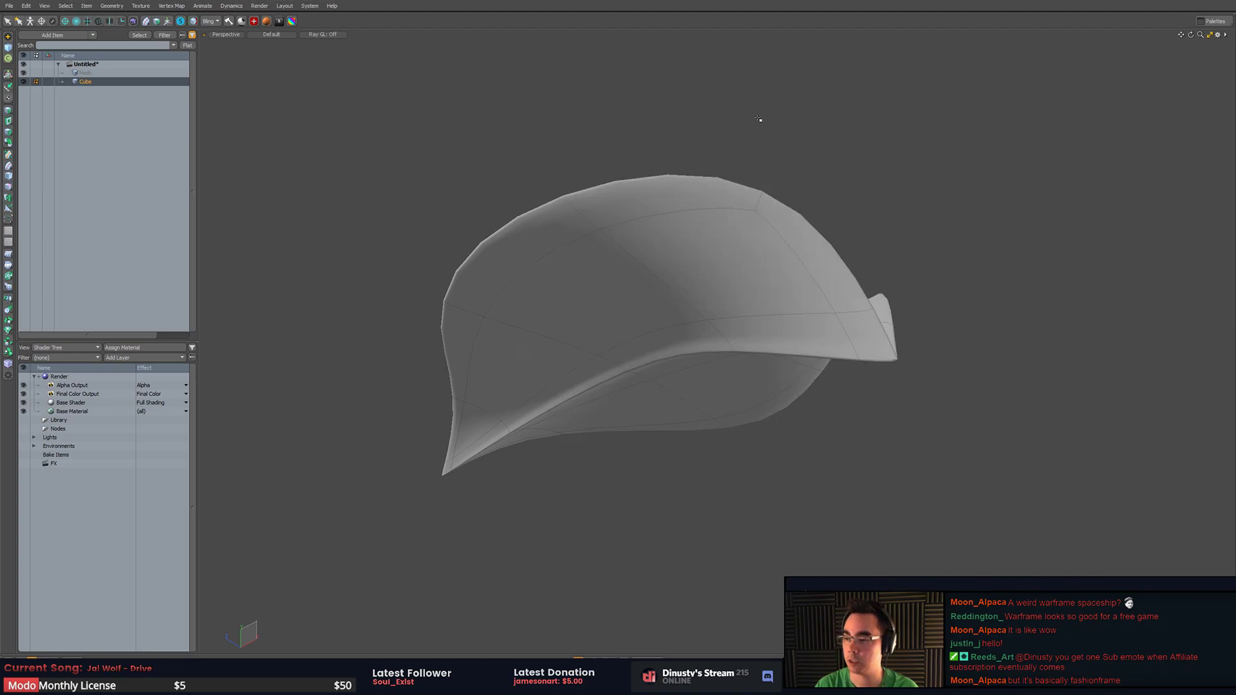
- Raise the vertices across the middle of the leaf and lower its tip vertices to strengthen the arch
alt+drag(935, 210, 861, 328)
alt+drag(907, 291, 1050, 331)
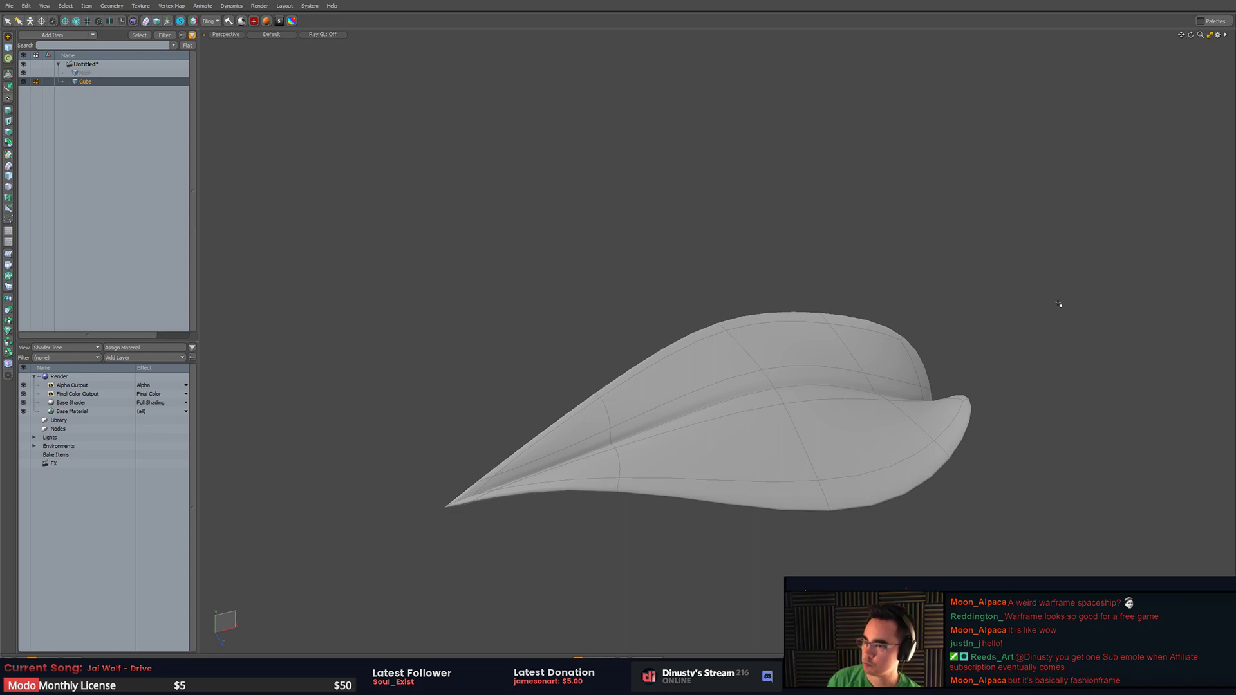
alt+drag(1058, 304, 936, 395)
key(1)
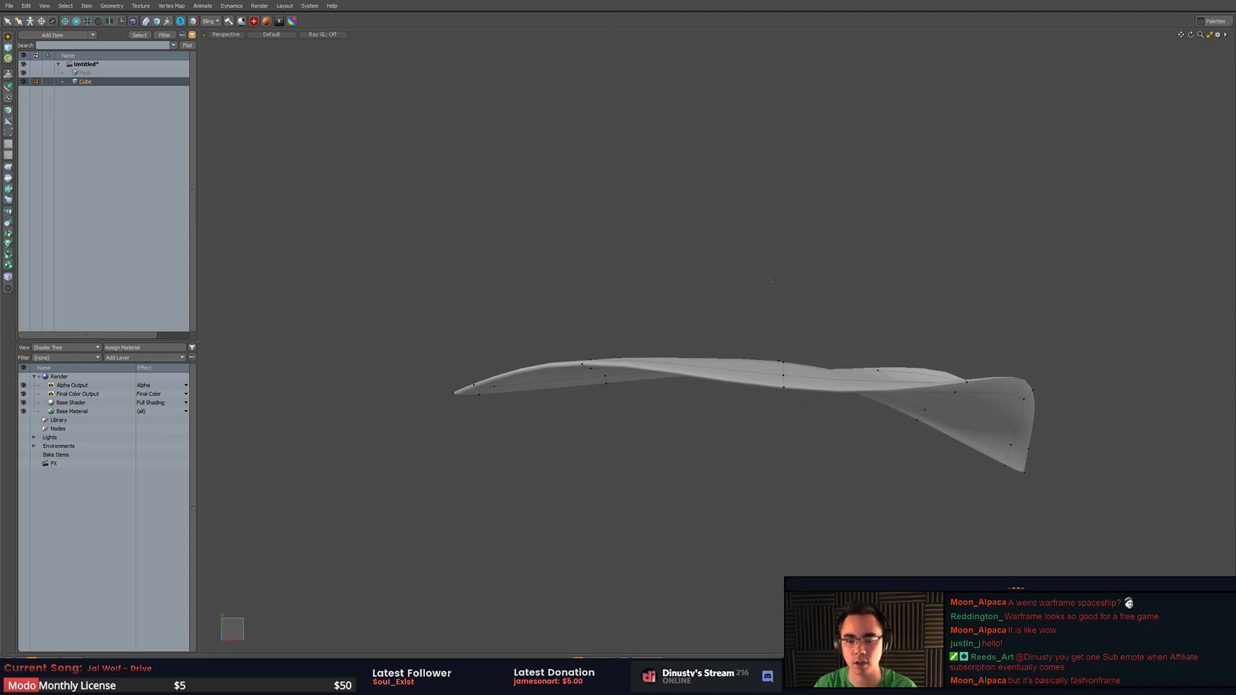
right_drag(747, 324, 854, 469)
key(w)
mouse_move(789, 322)
mouse_down()
mouse_move(789, 279)
mouse_move(789, 315)
mouse_up()
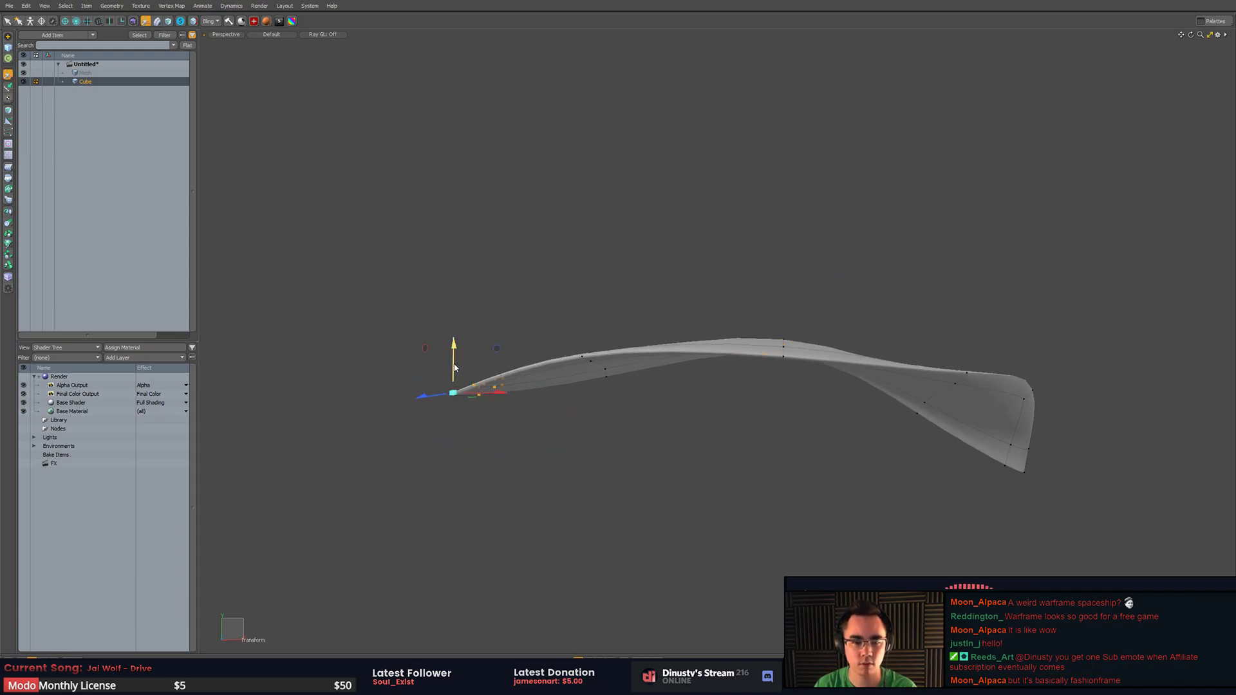
drag(454, 367, 454, 408)
key(q)
- Raise the vertices at the leaf's broad base and adjust the centre-line vertices beside them
alt+drag(711, 439, 660, 479)
key(y)
alt+drag(693, 435, 1028, 336)
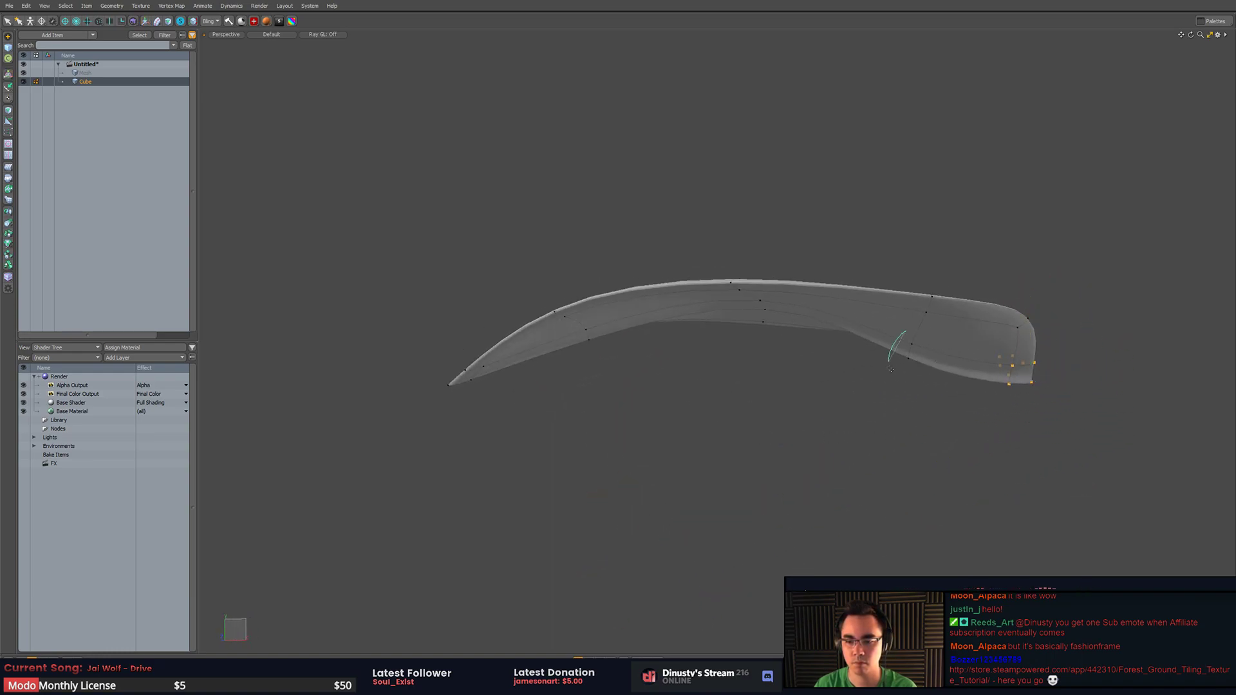
alt+drag(935, 344, 891, 358)
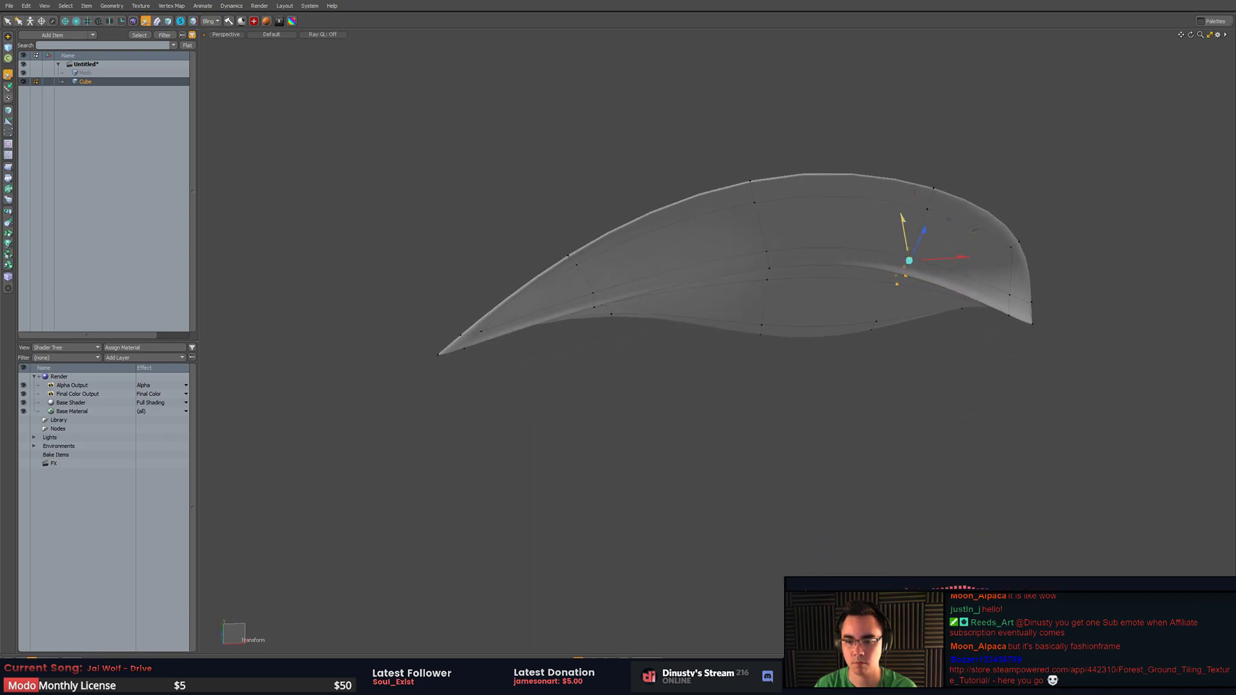
alt+drag(914, 289, 740, 344)
- Duplicate the whole leaf, rotate the copy about its base, and position it beside the original
key(3)
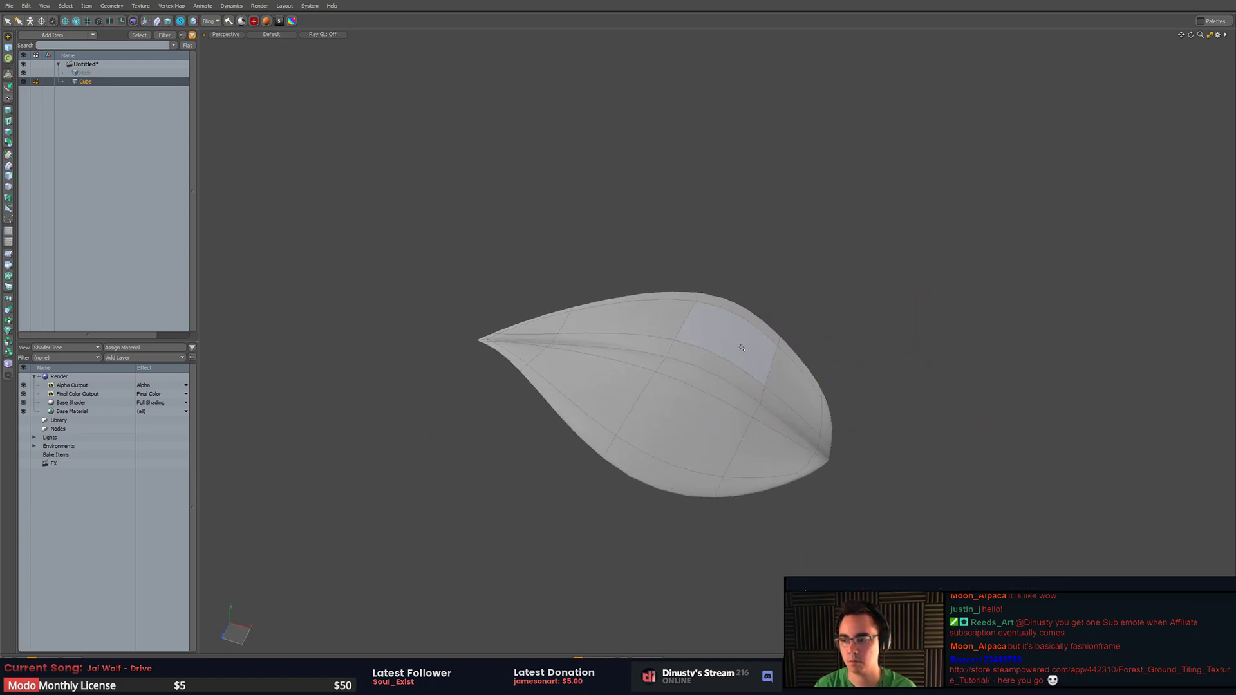
double_click(740, 348)
alt+drag(880, 322, 785, 416)
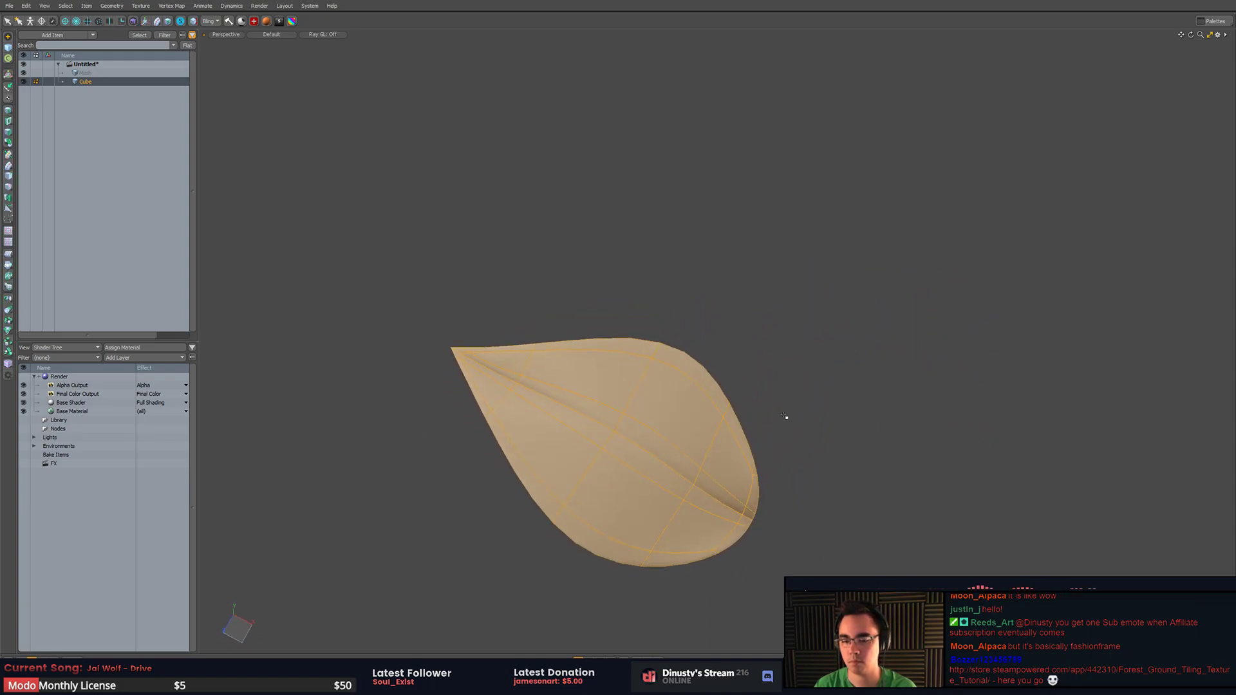
key(e)
click(770, 529)
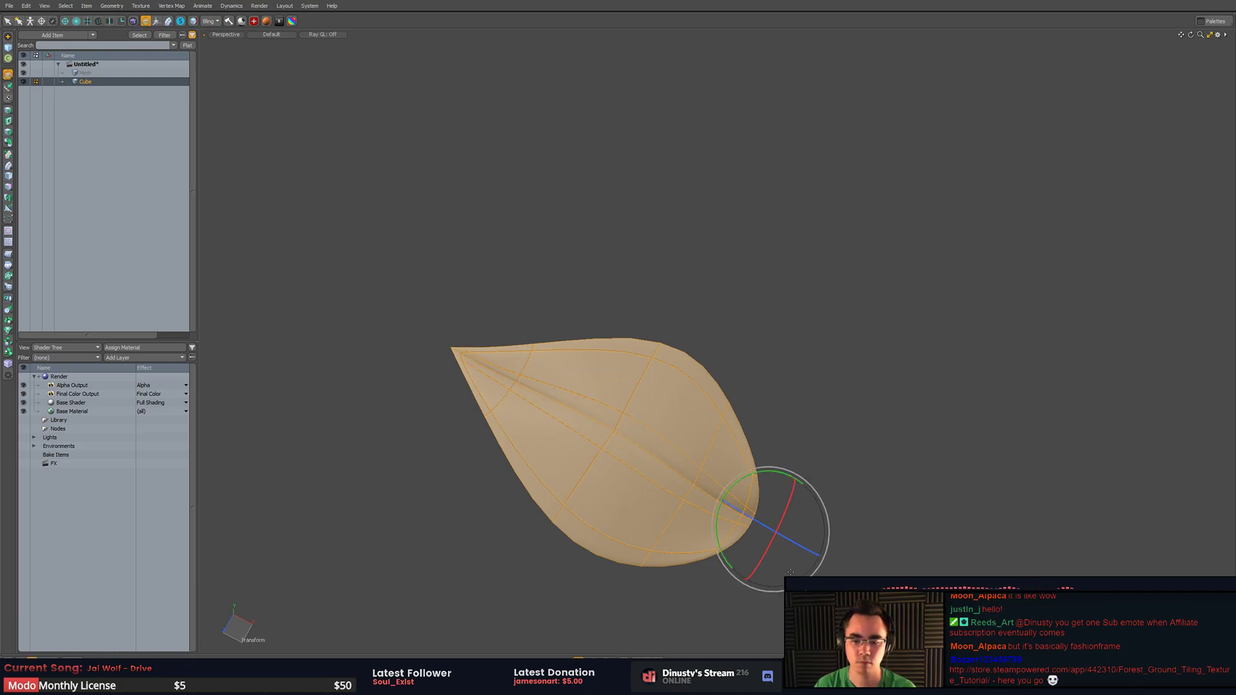
drag(721, 555, 801, 467)
mouse_move(763, 528)
mouse_down()
mouse_move(740, 513)
mouse_move(754, 520)
mouse_up()
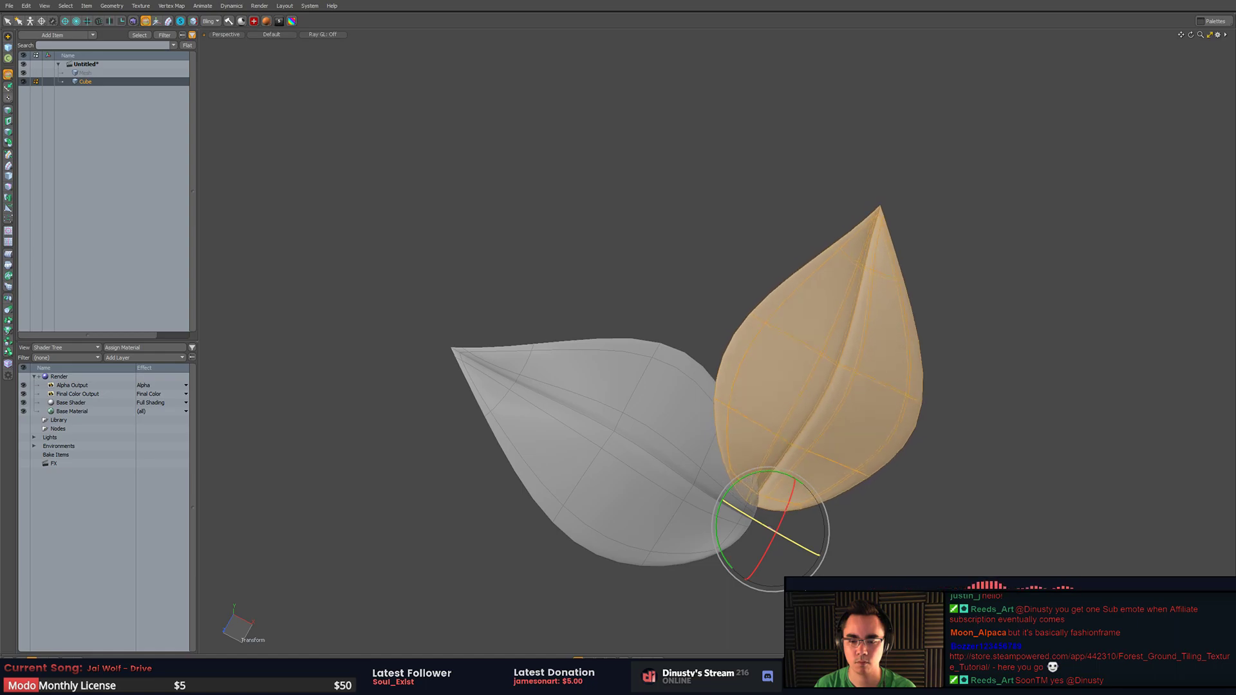
key(w)
mouse_move(866, 401)
mouse_down()
mouse_move(867, 418)
mouse_move(825, 317)
mouse_move(820, 368)
mouse_move(693, 442)
mouse_up()
key(q)
- Rotate the outer vertices of the copied leaf to vary its bend
key(1)
mouse_move(611, 319)
ctrl+right_down()
mouse_move(779, 610)
mouse_move(808, 495)
ctrl+right_up()
mouse_move(914, 454)
alt+mouse_down()
mouse_move(805, 448)
mouse_move(788, 480)
alt+mouse_up()
key(e)
click(585, 412)
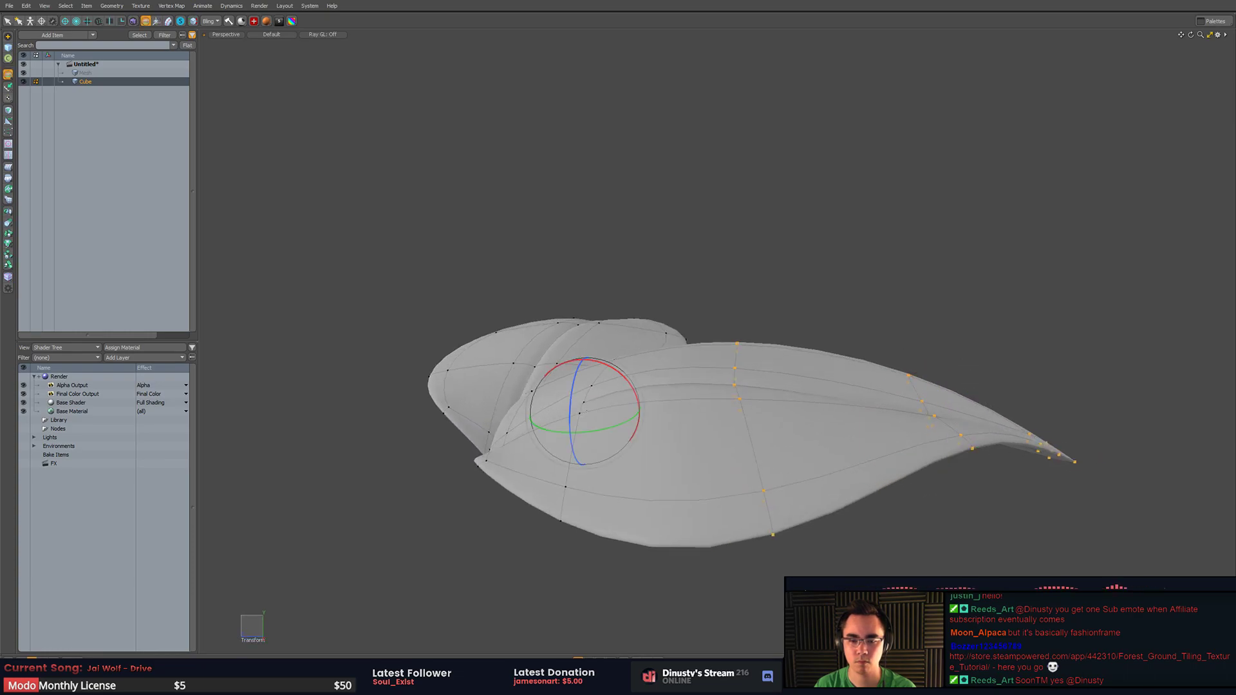
alt+drag(585, 412, 600, 444)
key(x)
drag(602, 379, 582, 418)
key(q)
- Narrow the selection to the vertices near the copied leaf's tip and rotate them
alt+drag(671, 374, 810, 298)
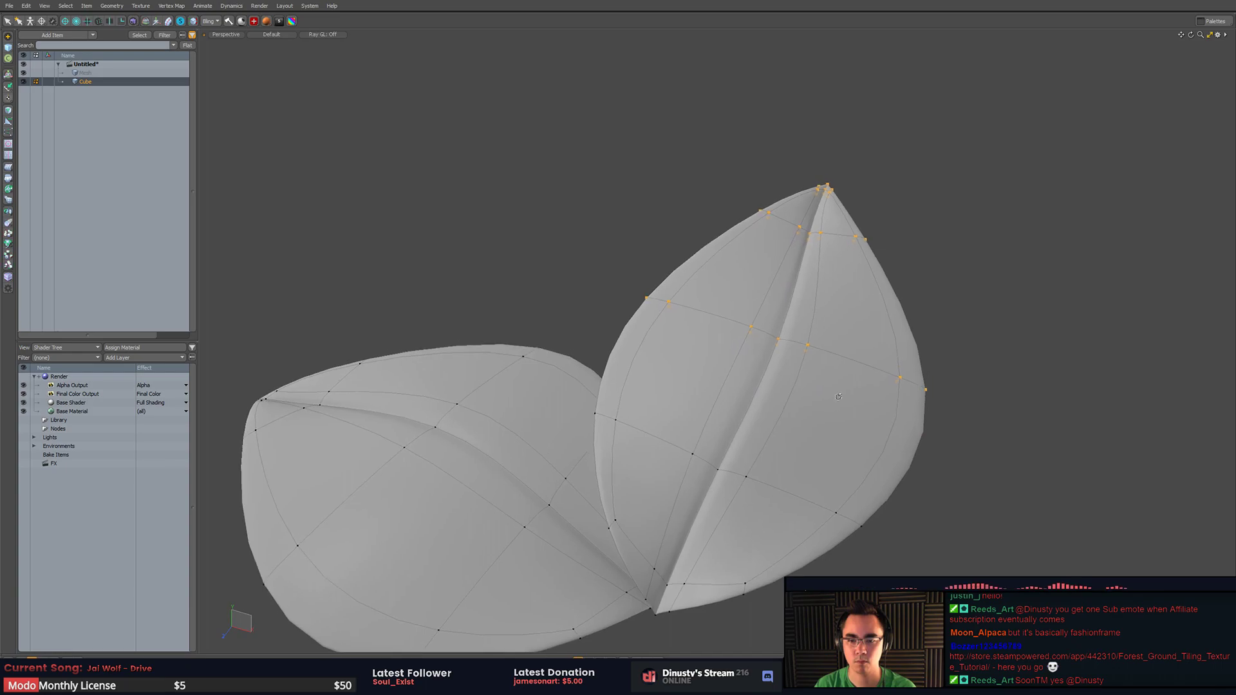
key(e)
click(781, 333)
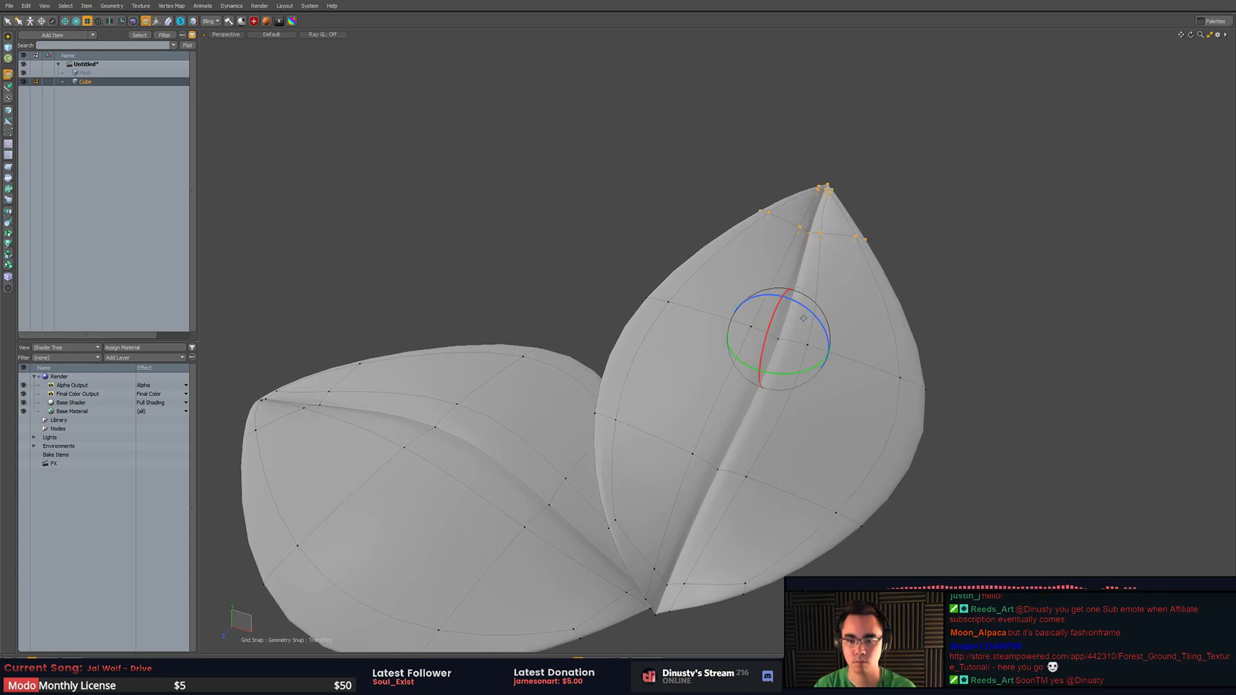
drag(781, 341, 708, 322)
key(q)
alt+shift+drag(708, 322, 824, 347)
- Duplicate both leaves together and rotate the new pair around the shared base to the opposite side
key(3)
alt+drag(760, 309, 774, 366)
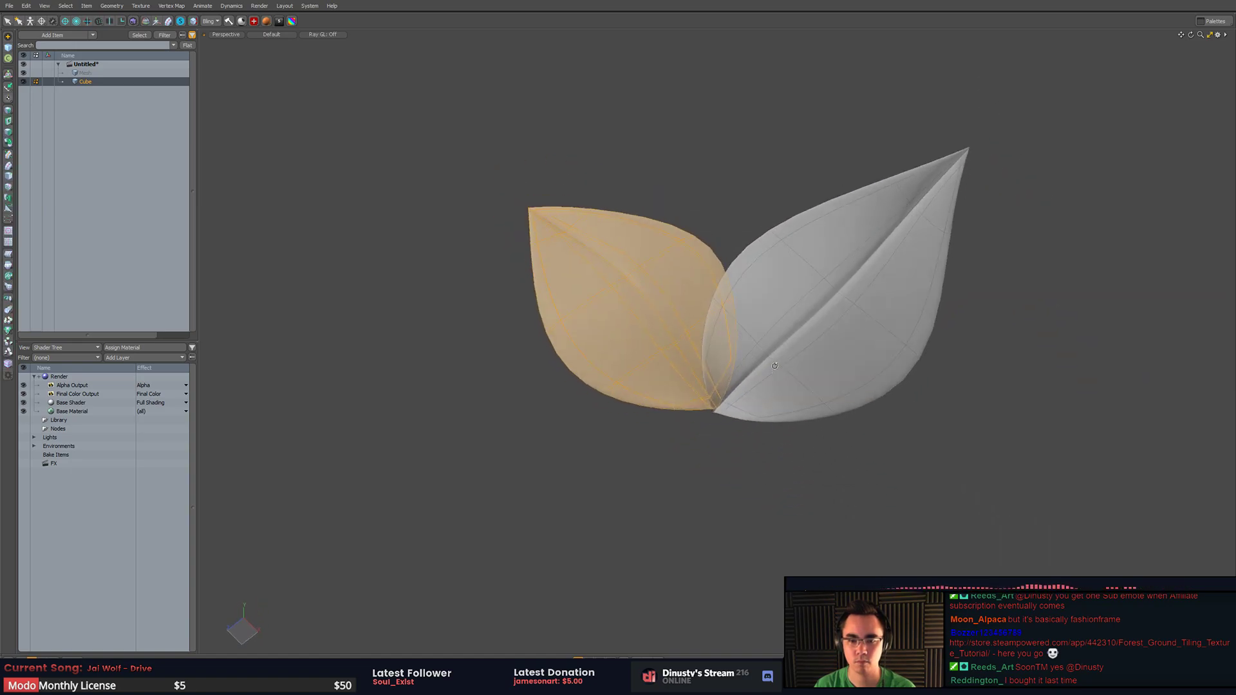
shift+double_click(801, 322)
key(q)
key(e)
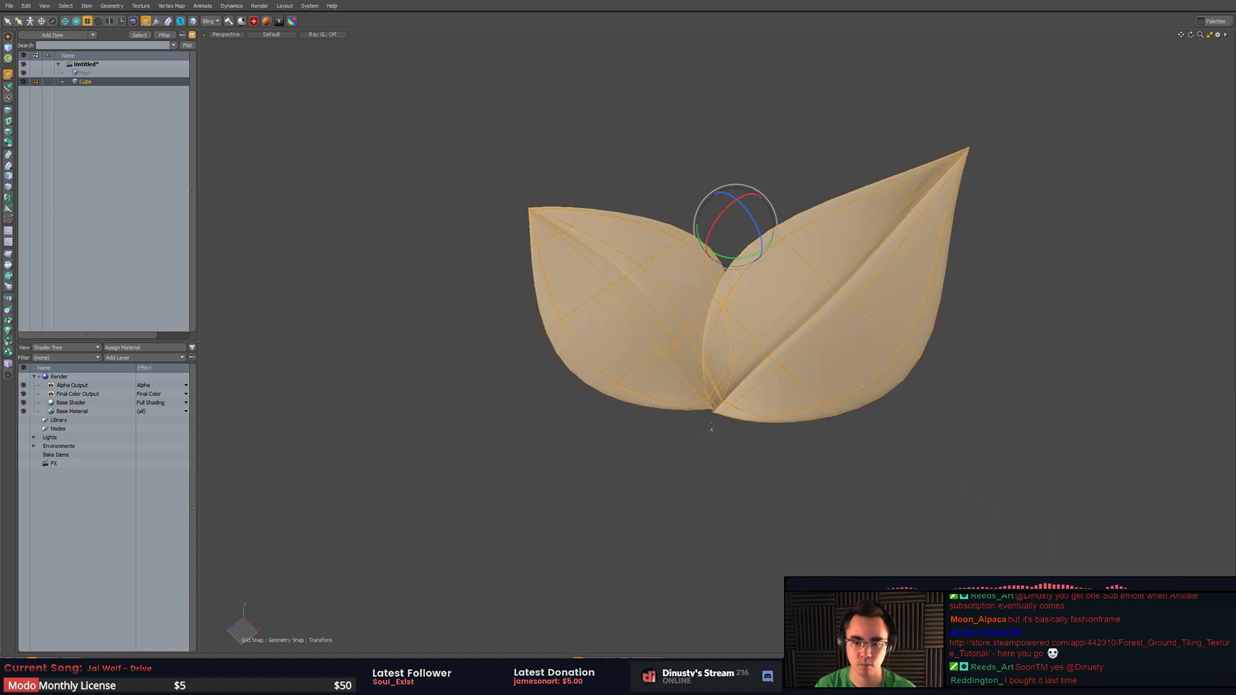
click(711, 431)
drag(724, 476, 549, 323)
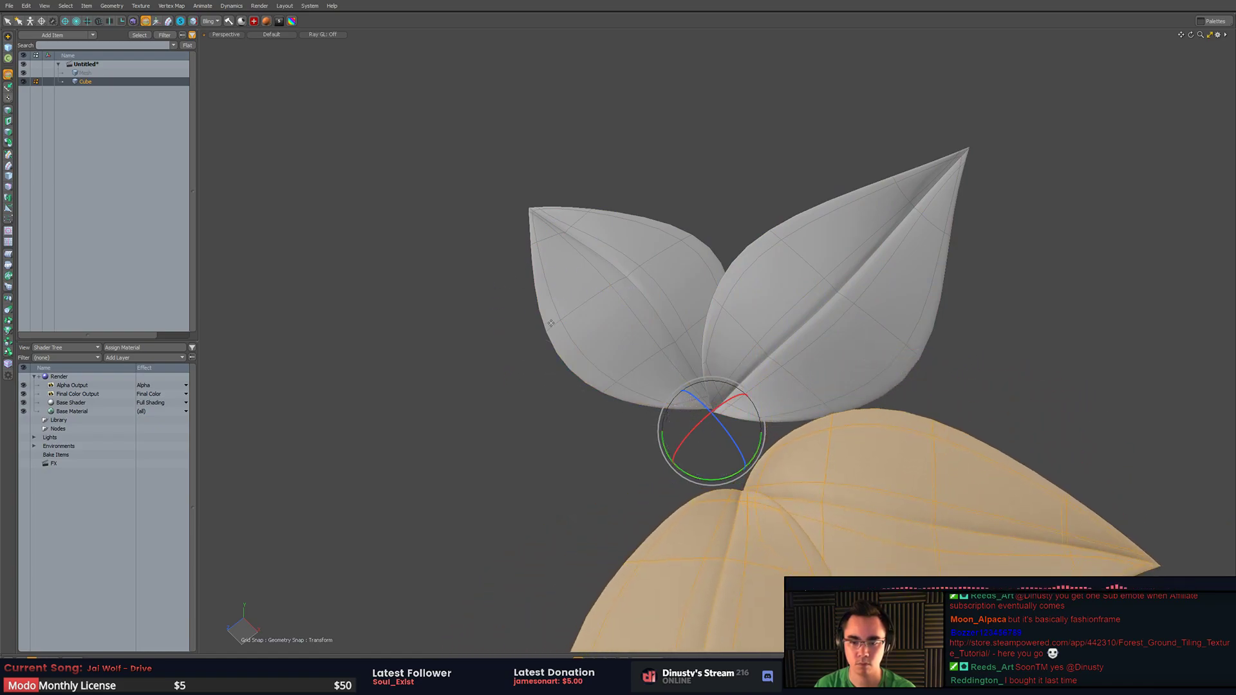
key(w)
scroll(763, 454, down, 5)
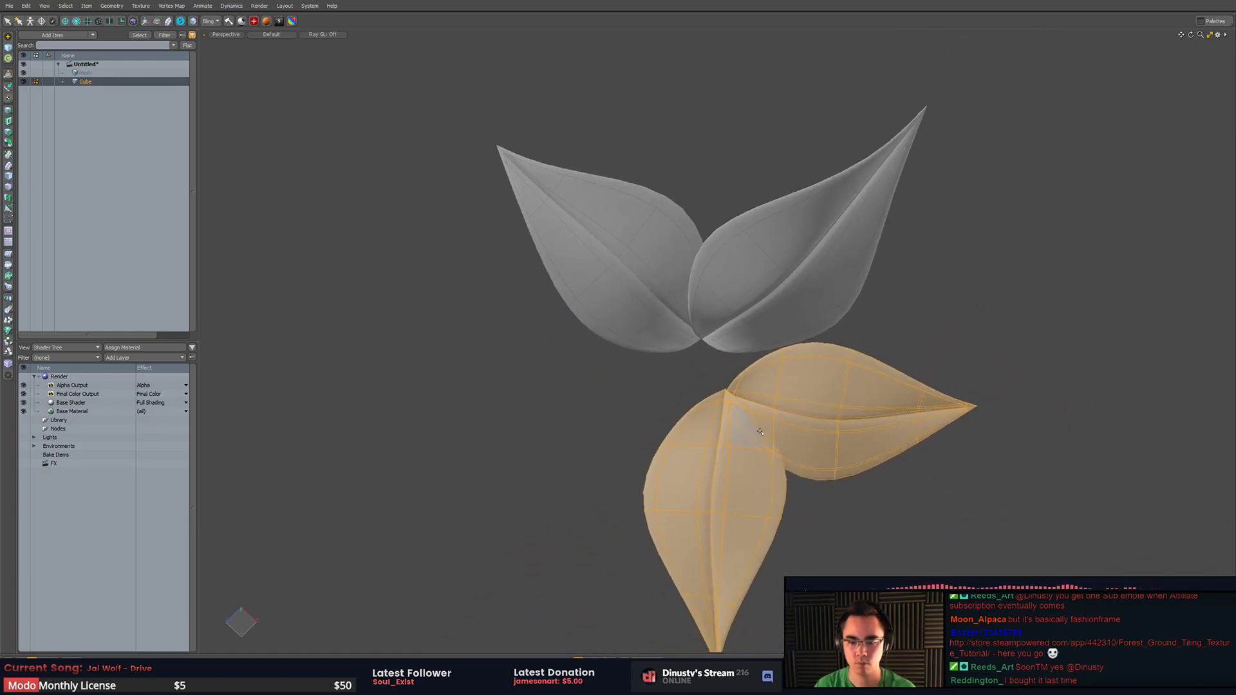
- Scale the duplicated pair down slightly and join its base to the first two leaves
key(y)
mouse_move(791, 480)
mouse_down()
mouse_move(774, 480)
mouse_move(785, 480)
mouse_up()
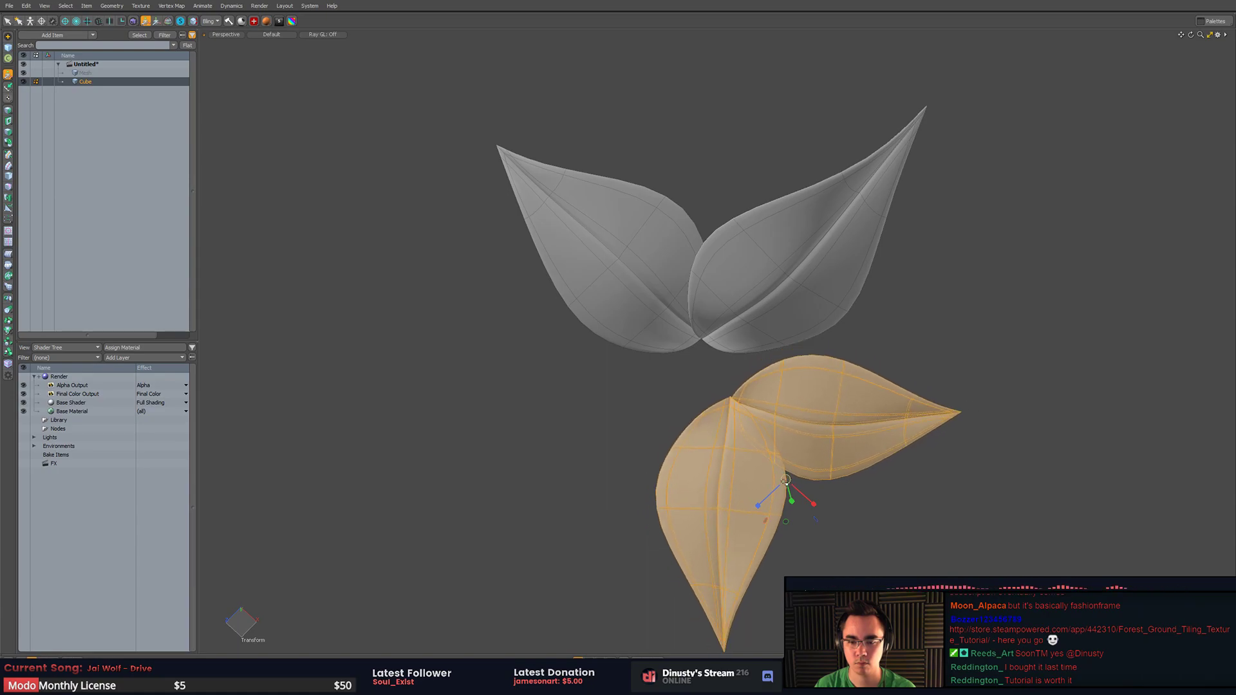
alt+drag(786, 528, 848, 515)
key(q)
click(848, 515)
alt+drag(790, 475, 882, 392)
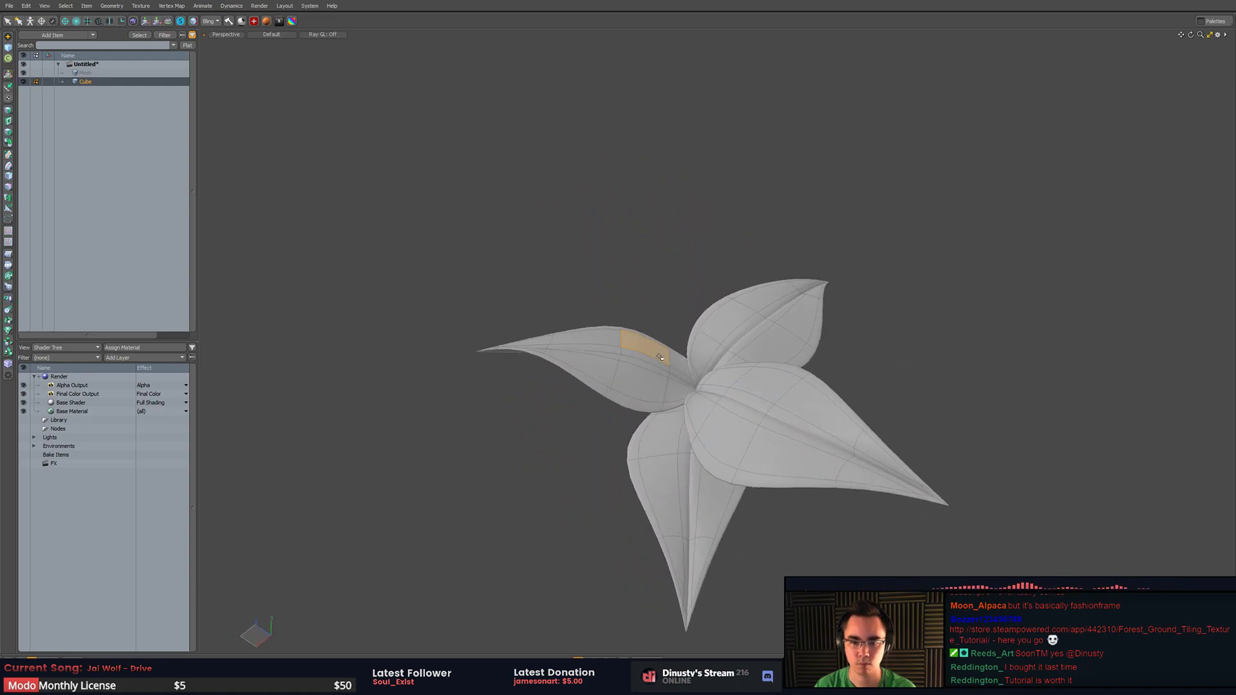
- Select one complete leaf of the four-leaf cluster and adjust its placement around the centre
double_click(671, 382)
key(w)
alt+drag(573, 309, 584, 348)
drag(887, 341, 1030, 412)
key(q)
click(885, 378)
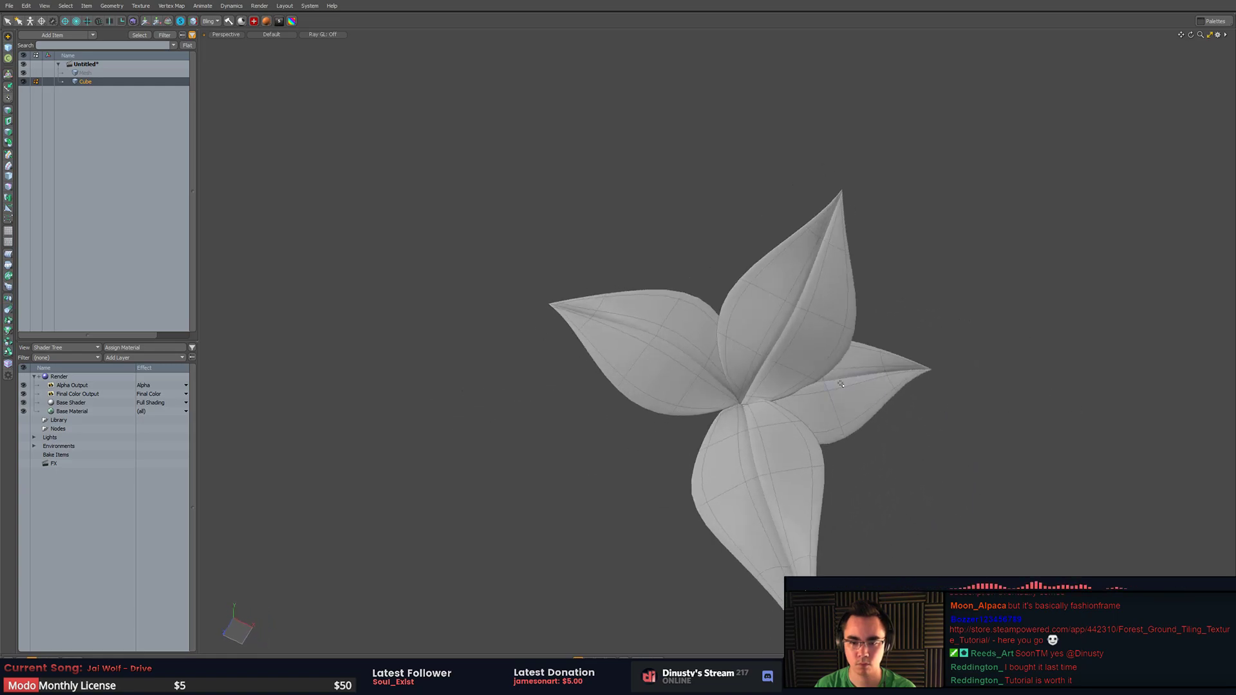
- Select the tip vertices of a single leaf and move them inward to shorten the leaf
double_click(842, 385)
alt+drag(897, 412, 827, 427)
key(2)
key(1)
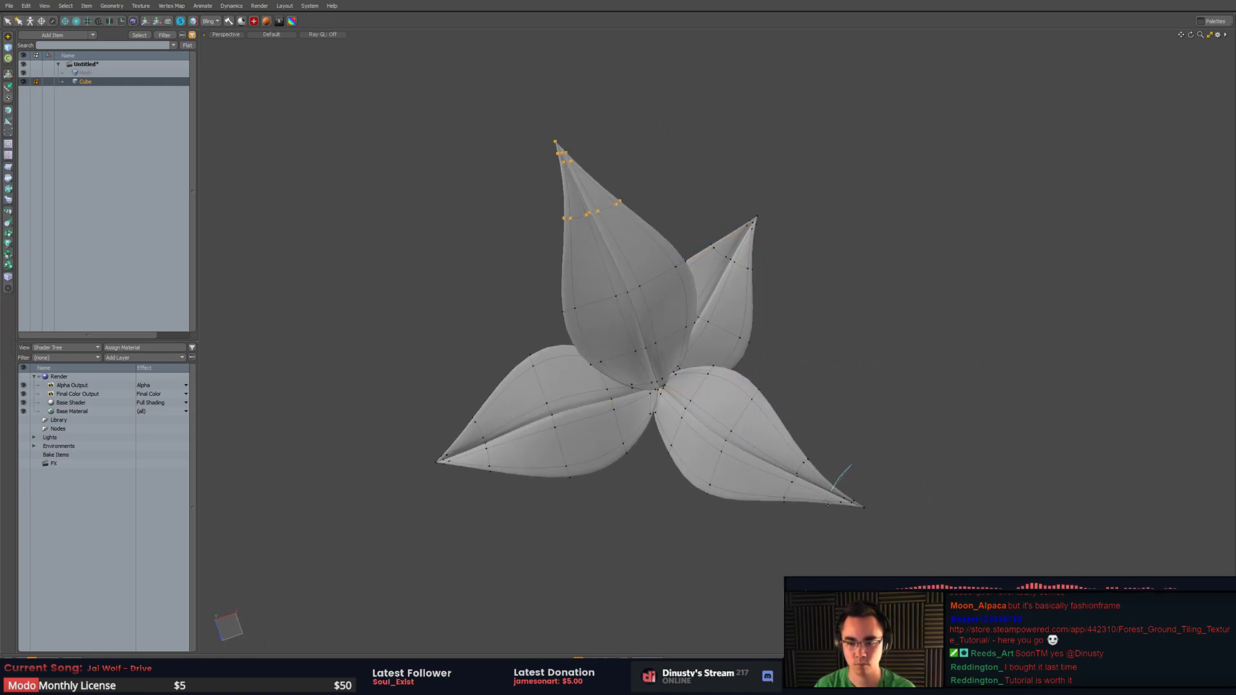
drag(914, 535, 887, 520)
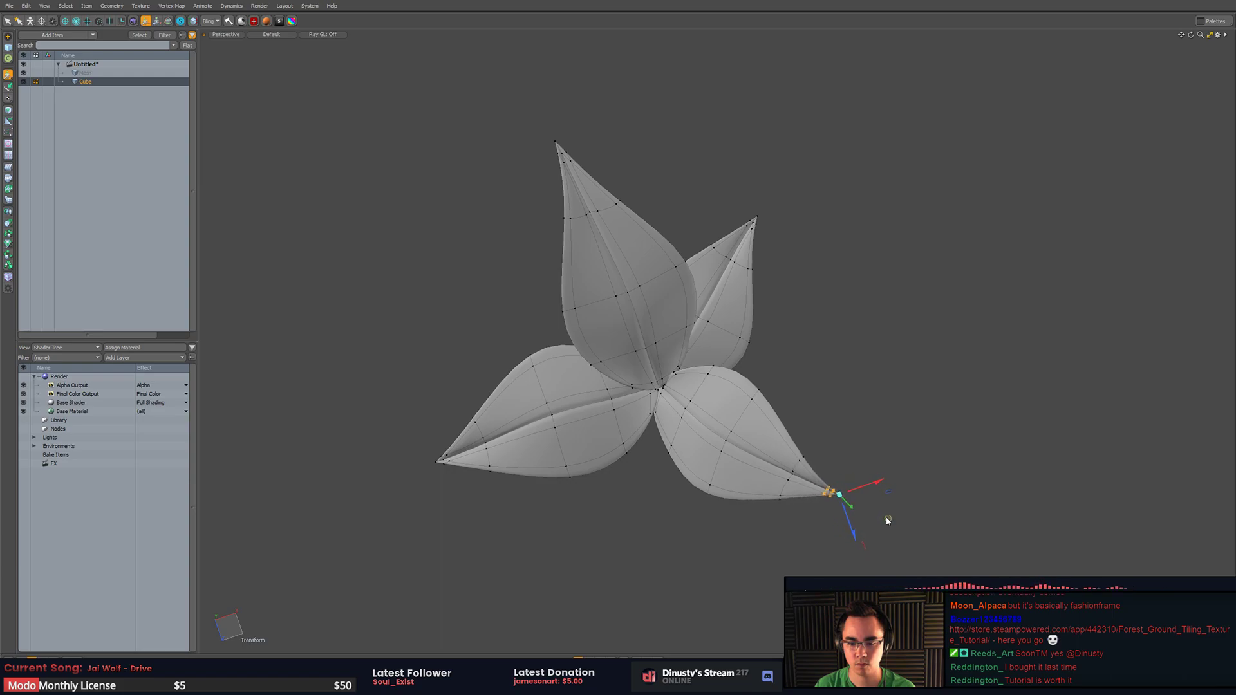
- Rotate the tip vertices of the short leaf to twist its point sideways
alt+drag(804, 425, 831, 331)
key(e)
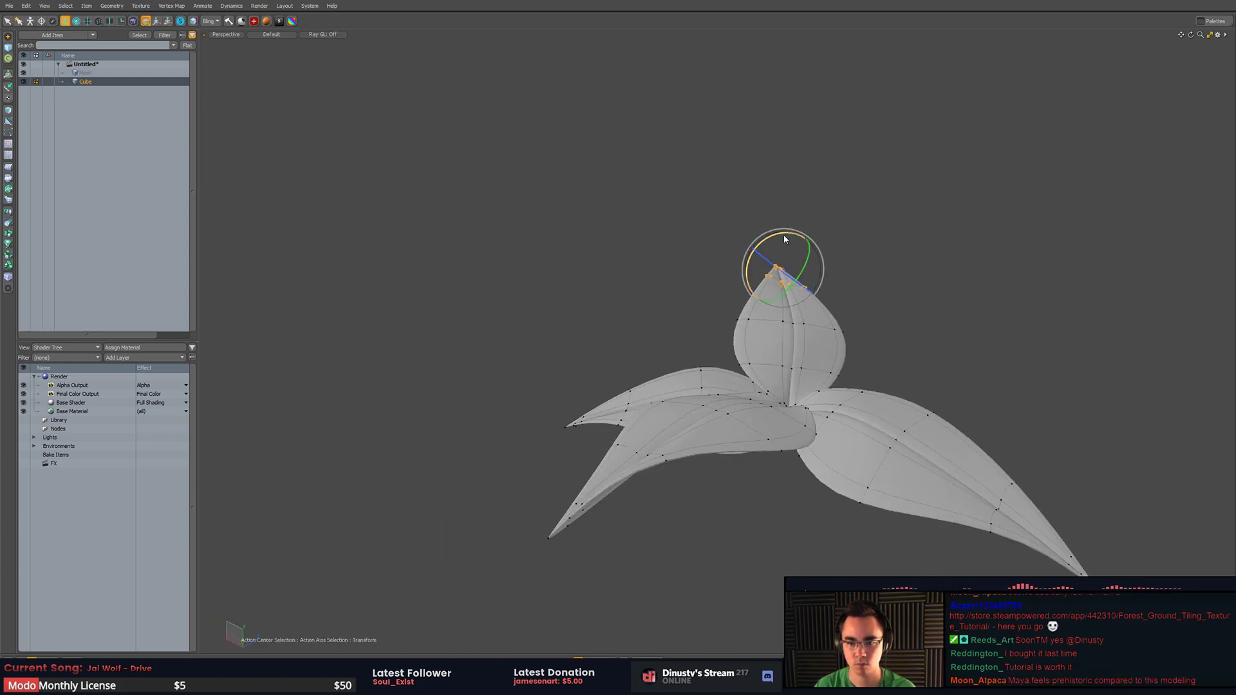
drag(784, 239, 739, 274)
key(w)
key(q)
- Move and rotate the short leaf's outer vertices to bend its outer half
mouse_move(706, 195)
right_down()
mouse_move(673, 313)
mouse_move(890, 287)
right_up()
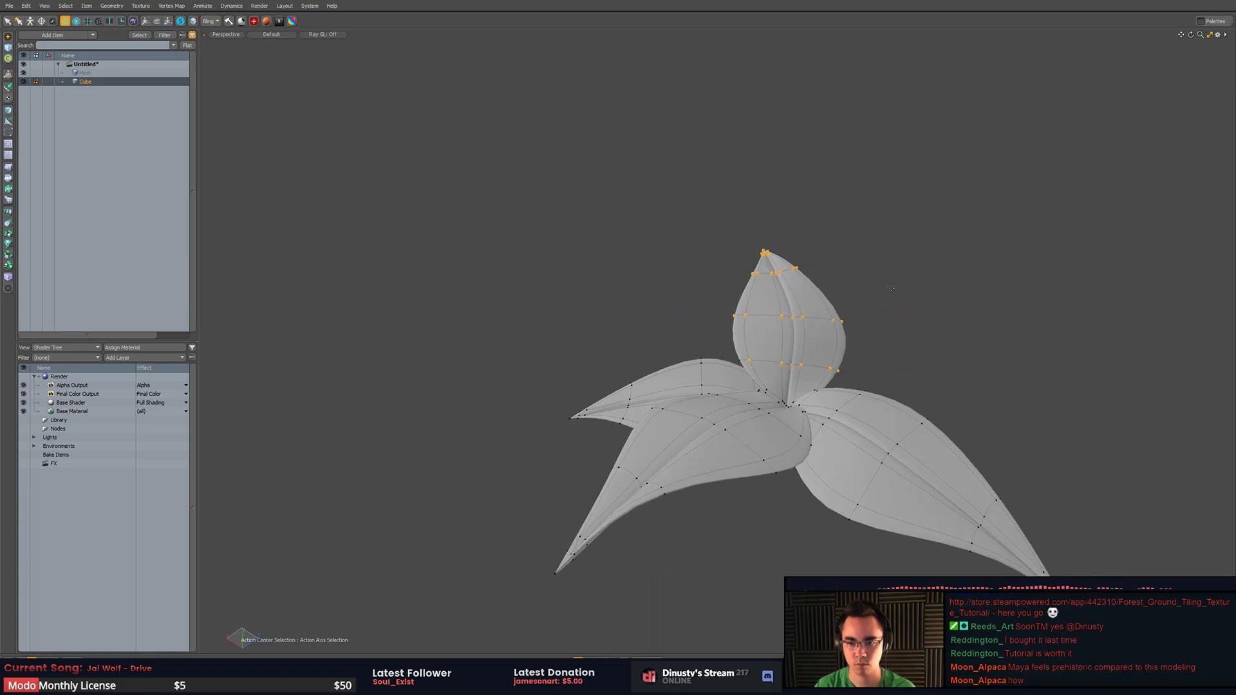
right_drag(970, 327, 968, 325)
key(w)
alt+drag(941, 327, 930, 349)
key(e)
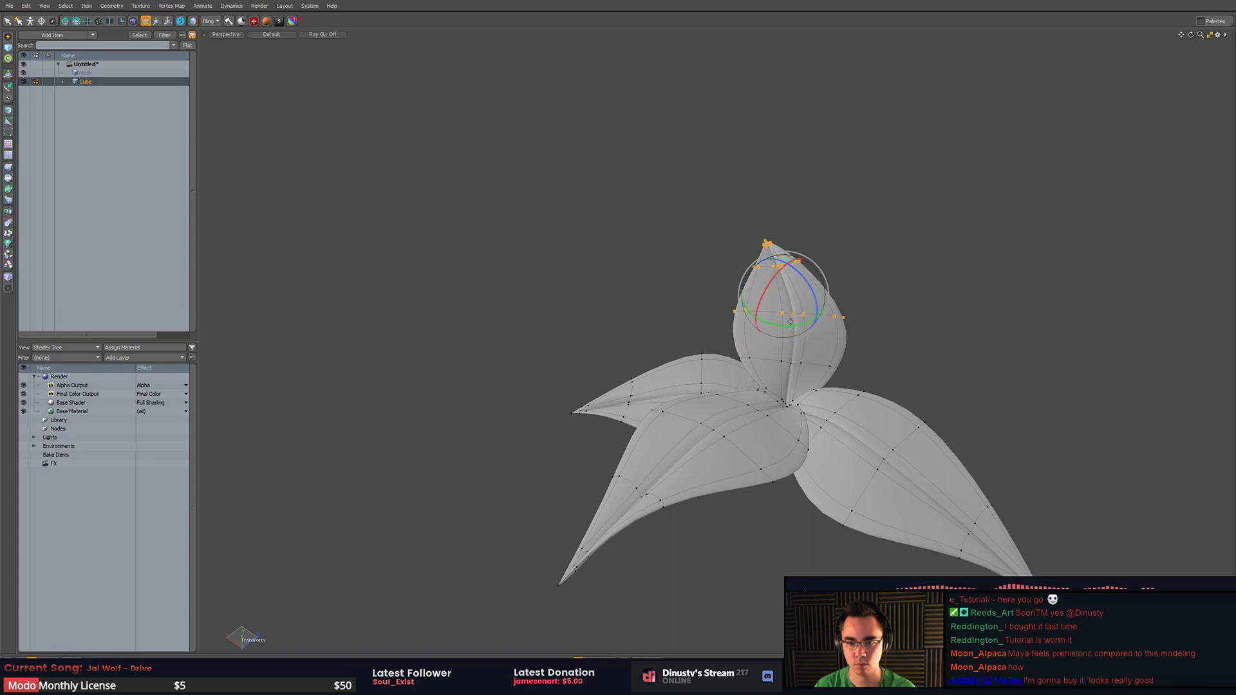
alt+drag(791, 331, 634, 236)
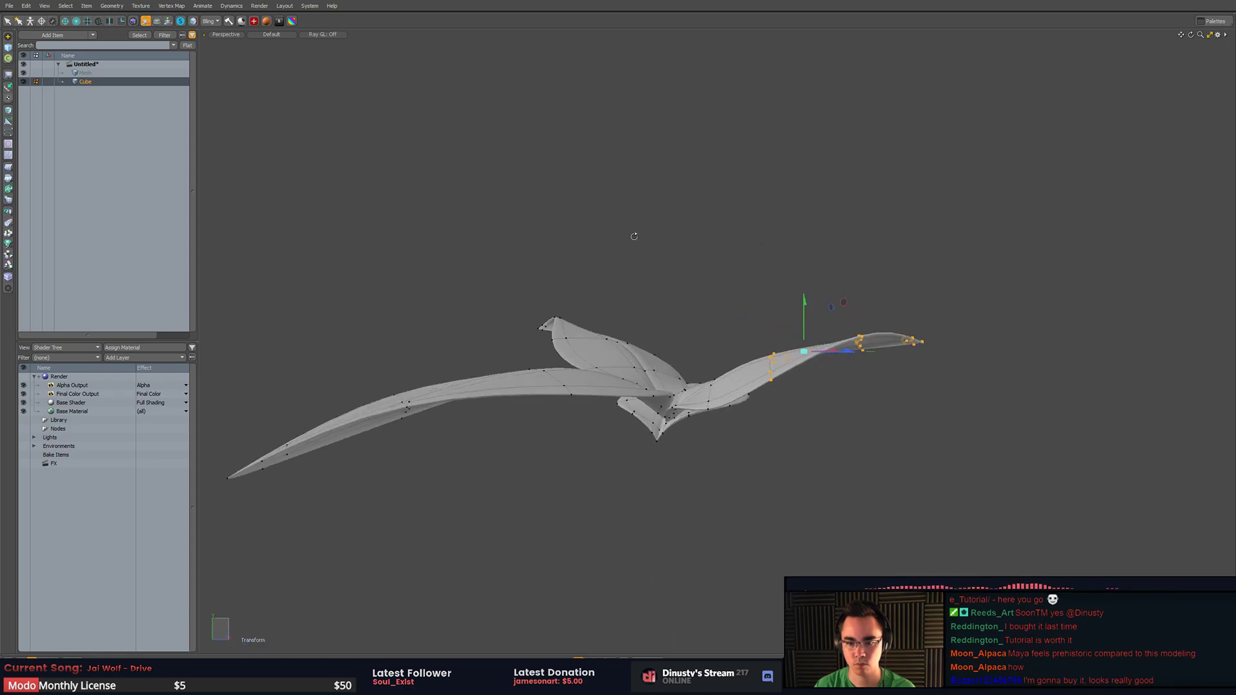
key(e)
mouse_move(848, 308)
mouse_down()
mouse_move(859, 334)
mouse_move(856, 322)
mouse_up()
- Move and rotate the short leaf's outermost vertices downward to curl its tip, and clear the selection
key(w)
ctrl+right_drag(818, 406, 821, 341)
key(w)
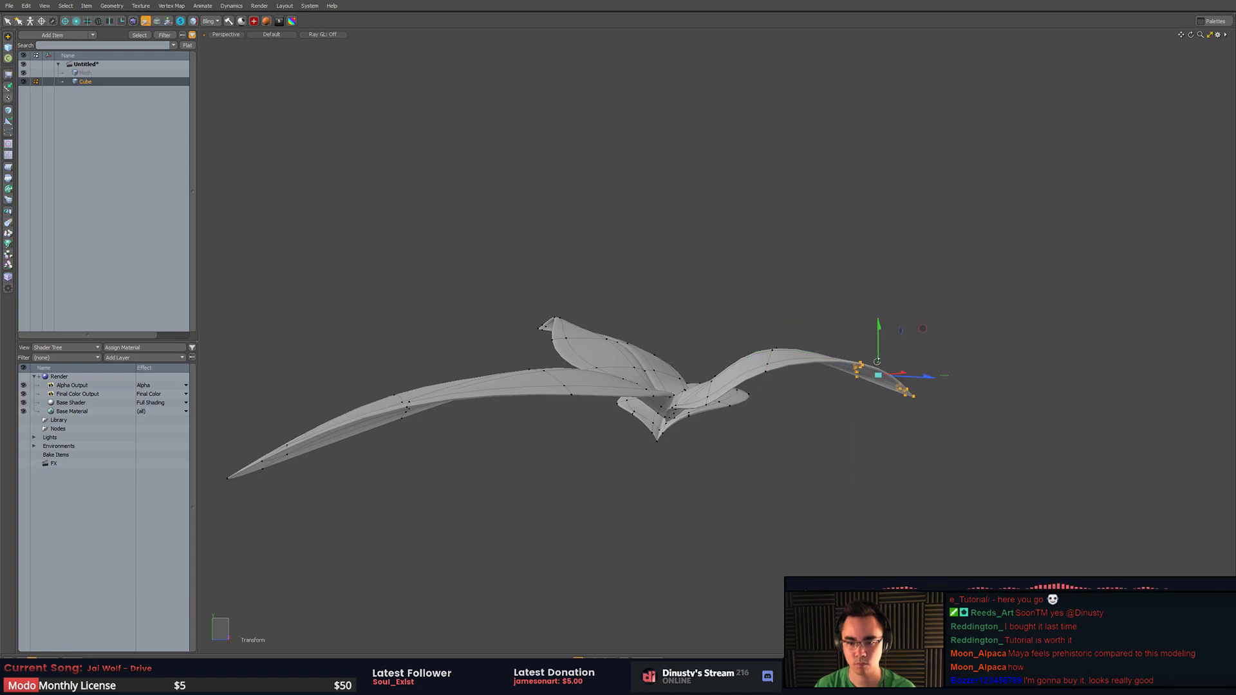
mouse_move(856, 360)
alt+mouse_down()
mouse_move(866, 319)
mouse_move(919, 309)
mouse_move(882, 338)
mouse_move(618, 387)
mouse_move(556, 417)
alt+mouse_up()
key(e)
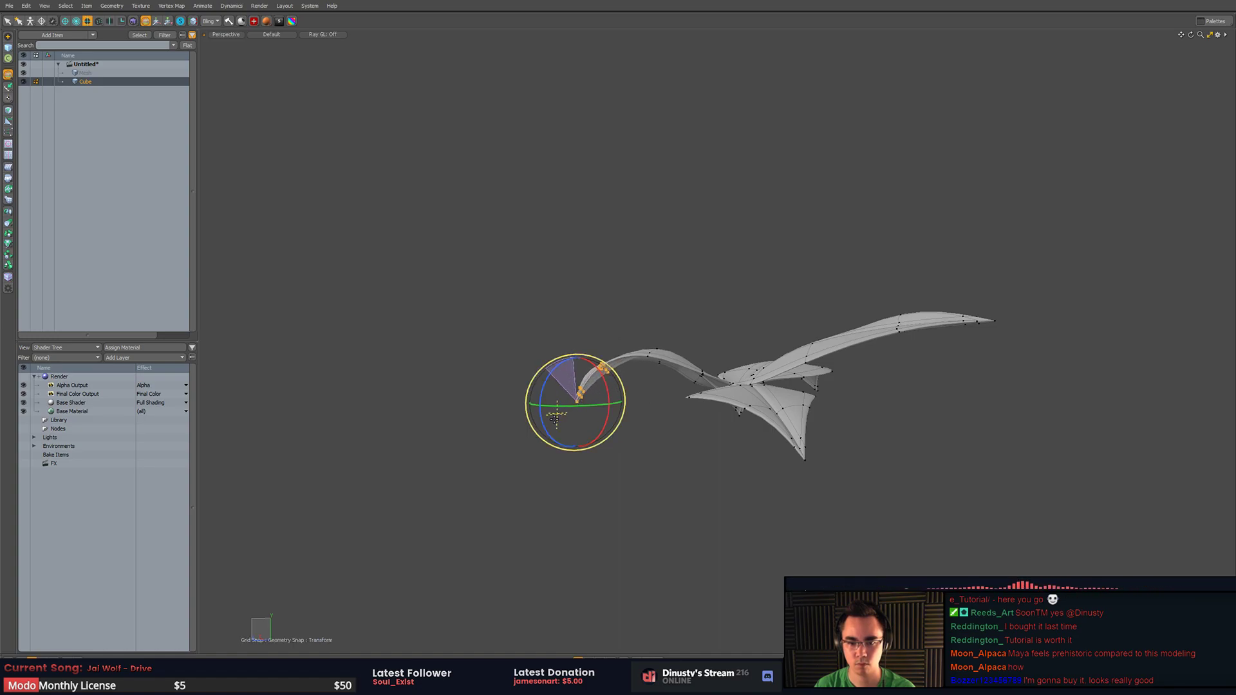
key(w)
alt+drag(561, 345, 835, 343)
key(alt+a)
key(Escape)
key(Escape)
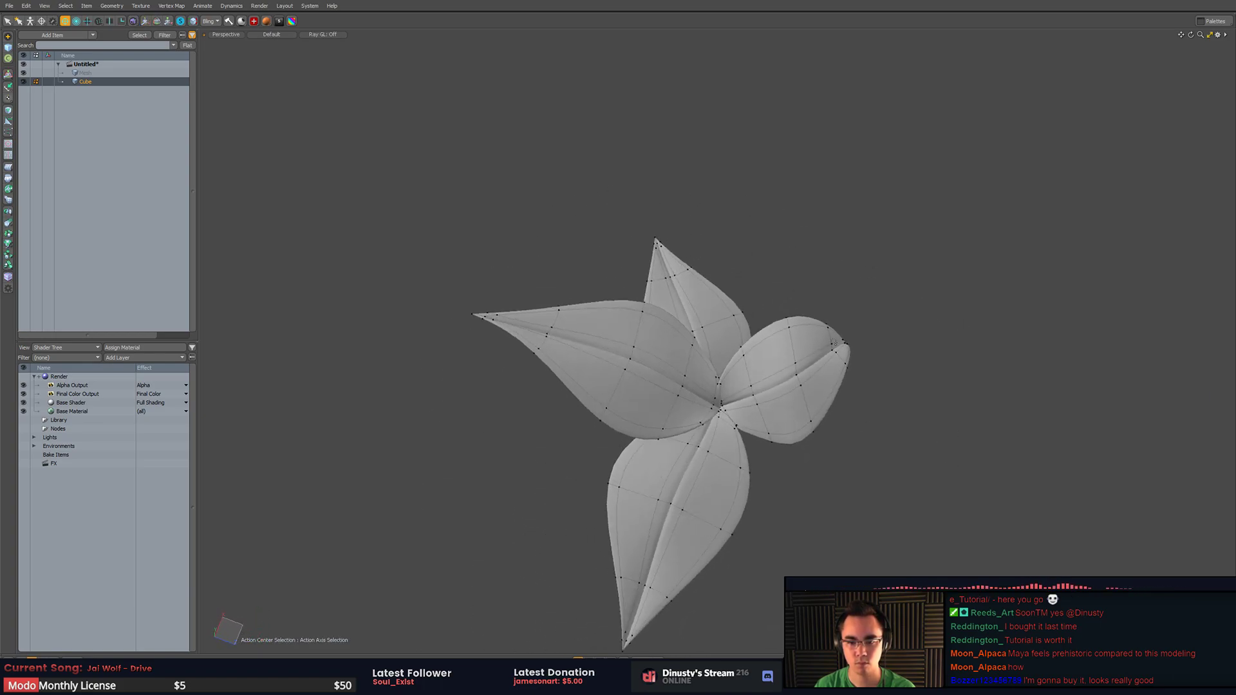
- Select the vertices of the short leaf's outer half and scale them to adjust its rounded end
right_drag(909, 402, 847, 351)
key(y)
key(r)
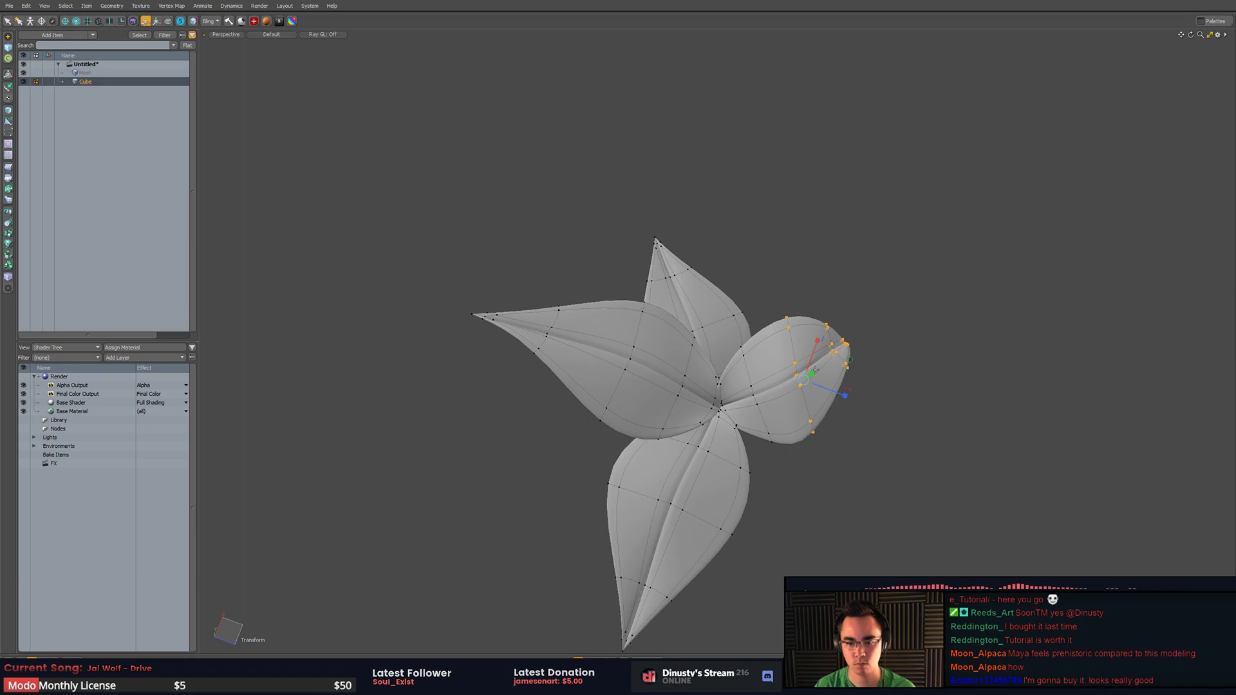
mouse_move(830, 345)
mouse_down()
mouse_move(822, 359)
mouse_move(859, 370)
mouse_move(844, 361)
mouse_up()
key(q)
click(927, 367)
- Select the whole pointed leaf opposite the short curled leaf and delete it
alt+drag(926, 366, 759, 379)
key(3)
double_click(681, 350)
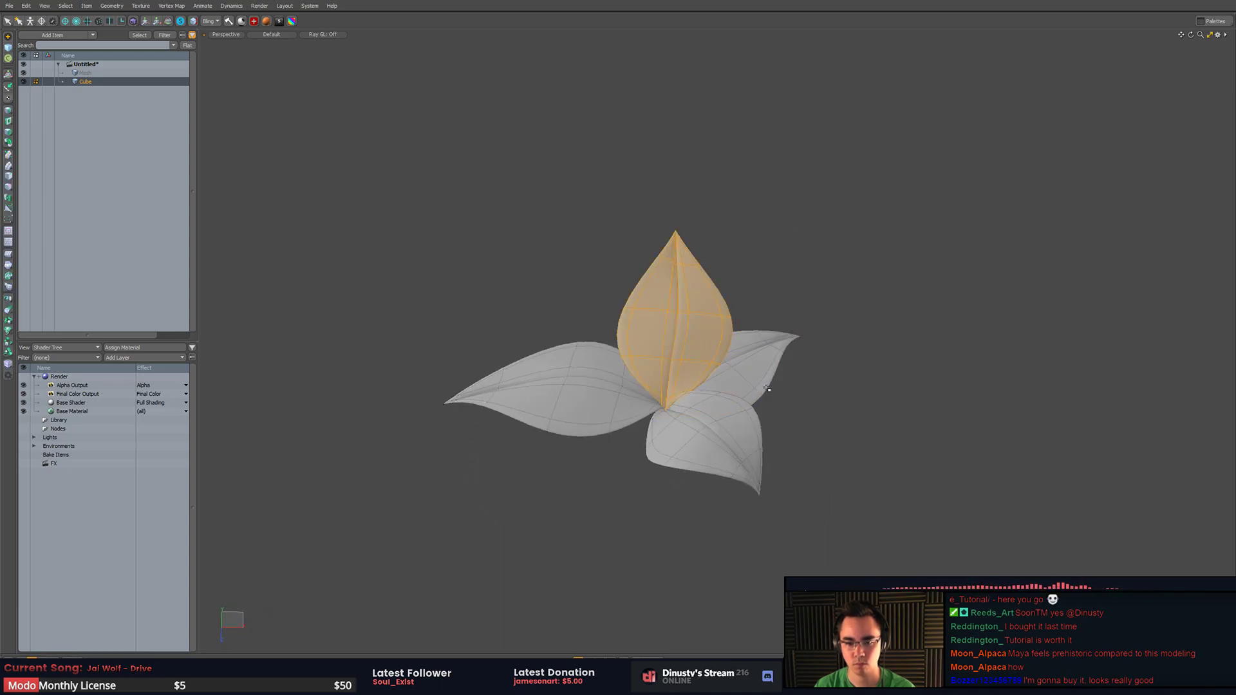
key(Delete)
- Duplicate the short curled leaf and rotate and move the copy into the gap opposite it
double_click(691, 425)
key(e)
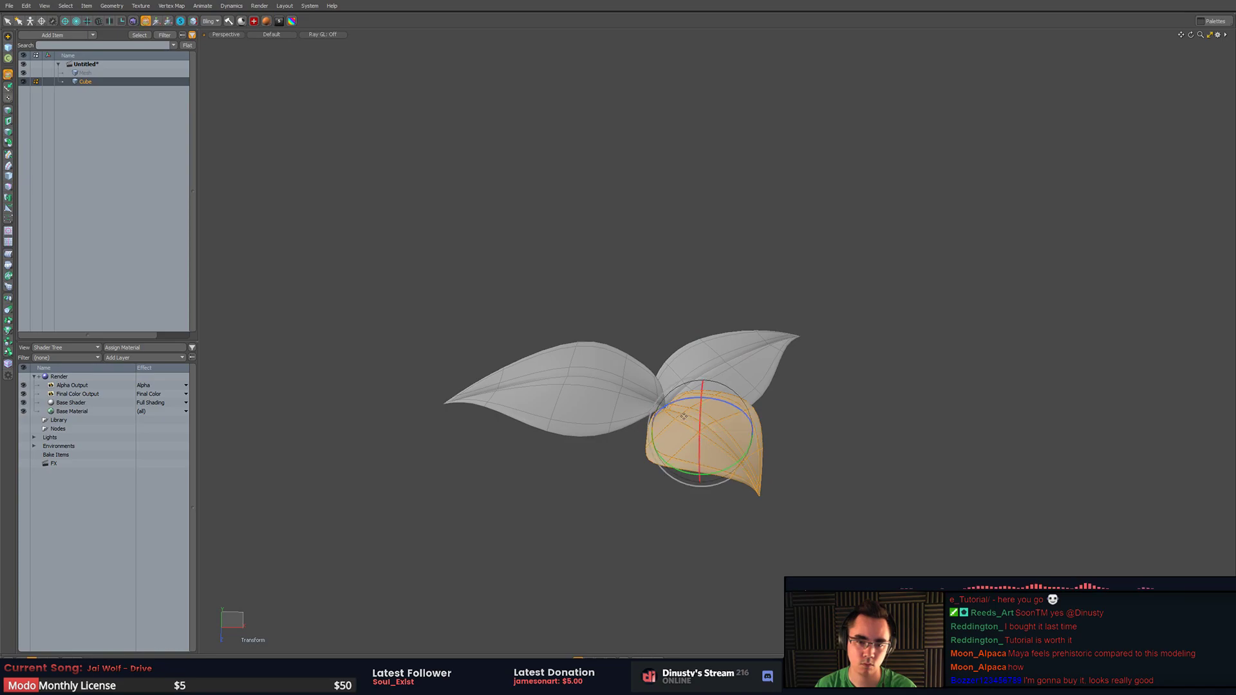
alt+drag(668, 407, 678, 395)
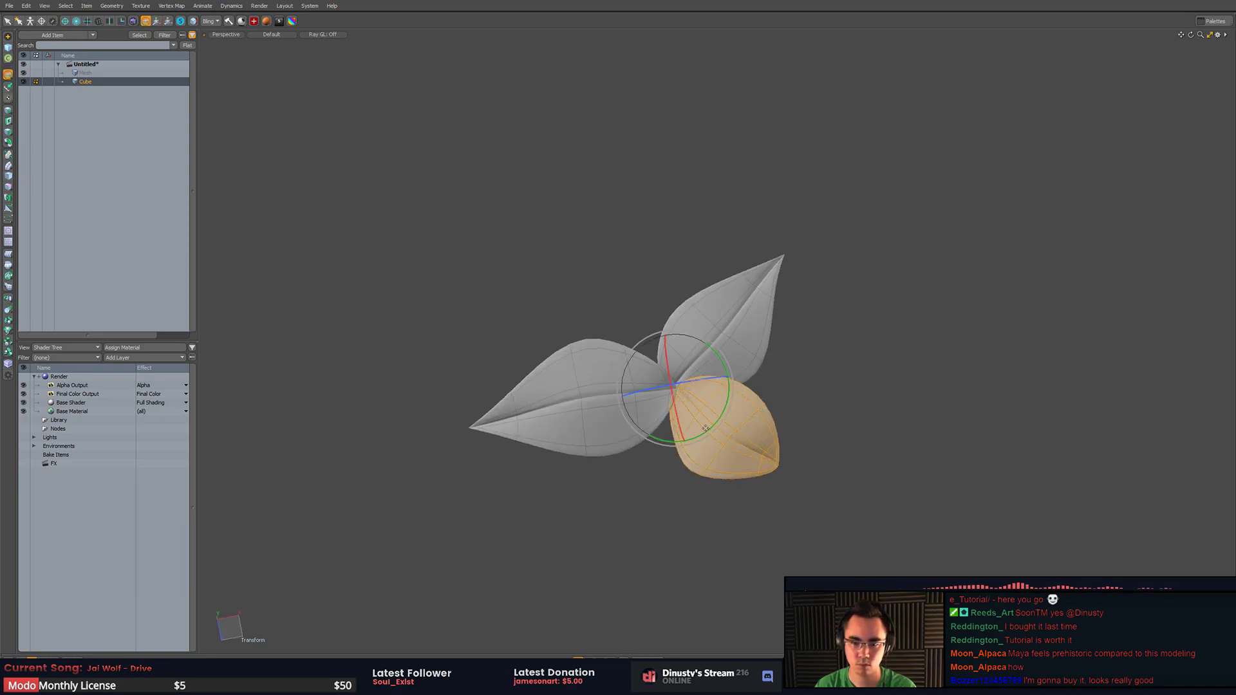
drag(681, 403, 719, 414)
key(w)
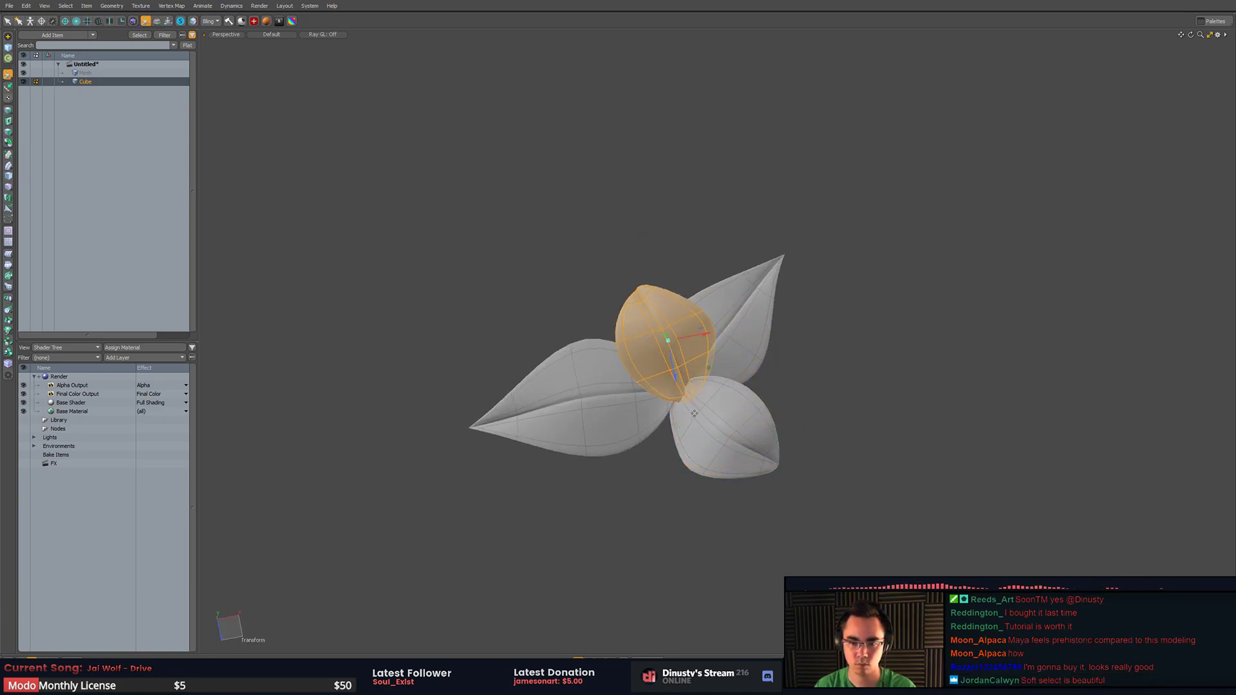
drag(709, 366, 693, 280)
drag(652, 318, 653, 312)
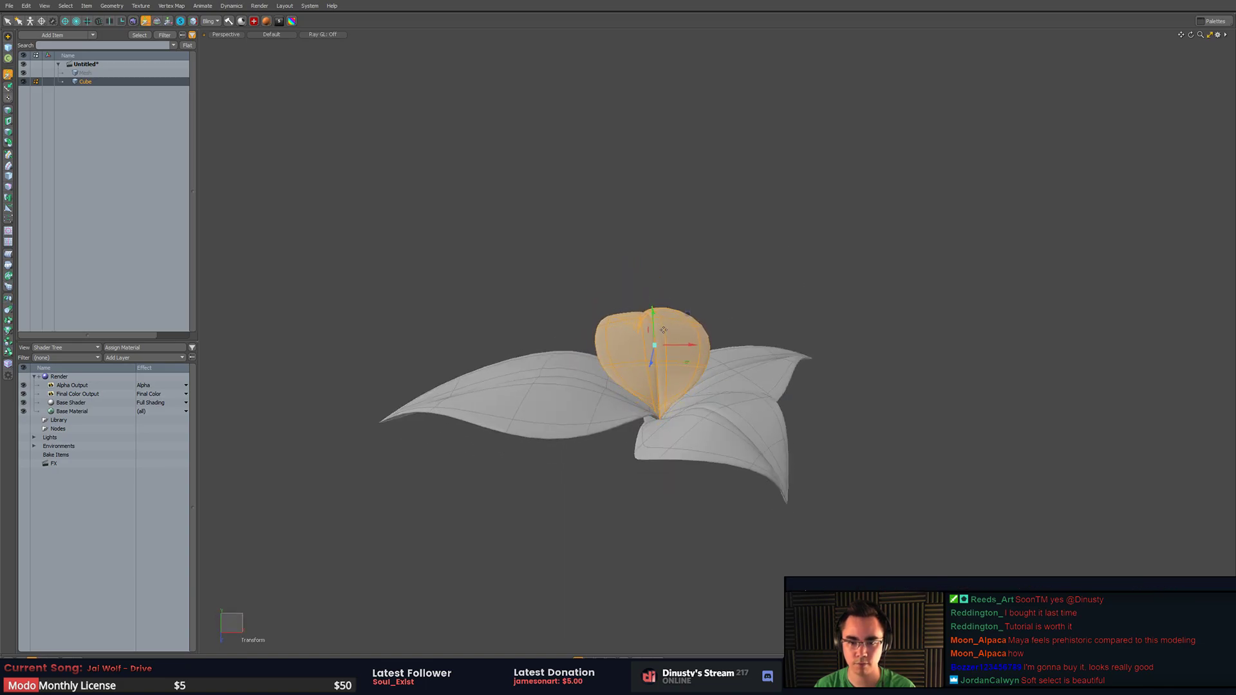
- Snap the duplicated leaf's pivot to its base and rotate the leaf around the cluster centre to vary its angle
key(e)
click(660, 418)
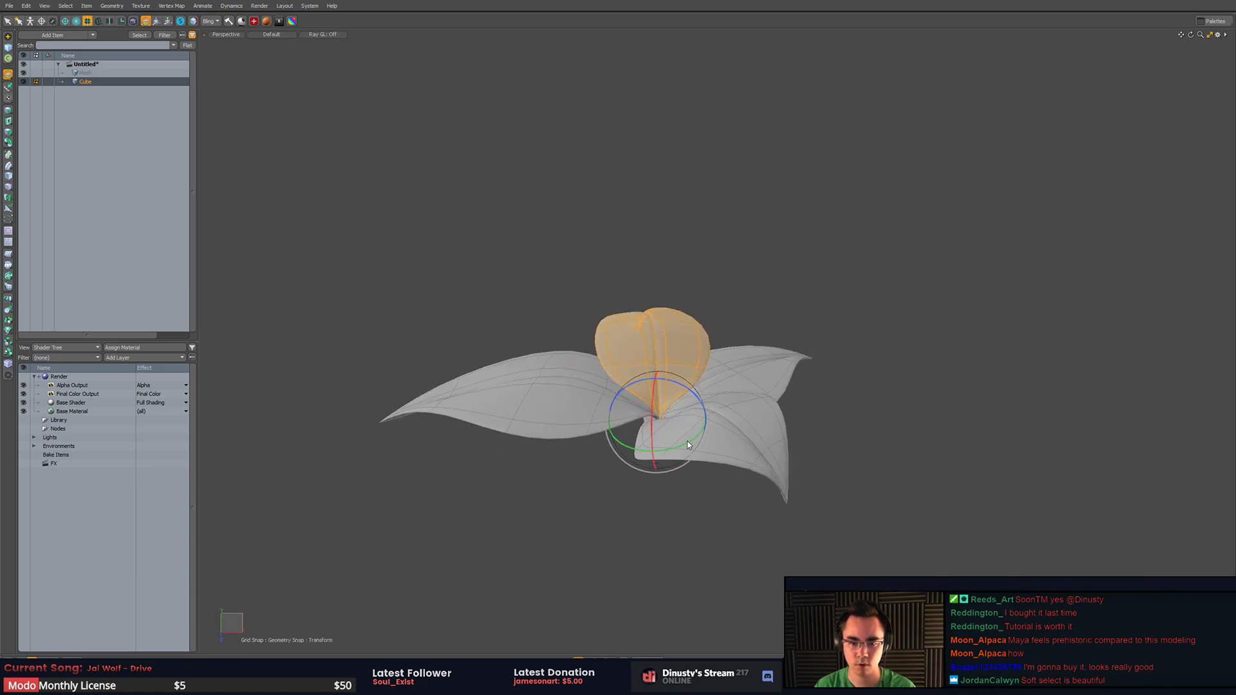
key(x)
drag(689, 444, 663, 449)
drag(655, 395, 655, 380)
alt+drag(655, 380, 502, 345)
drag(695, 350, 762, 451)
- Select the long pointed leaf, place its pivot at the base, and scale it down toward the cluster centre
key(space)
click(771, 431)
double_click(732, 391)
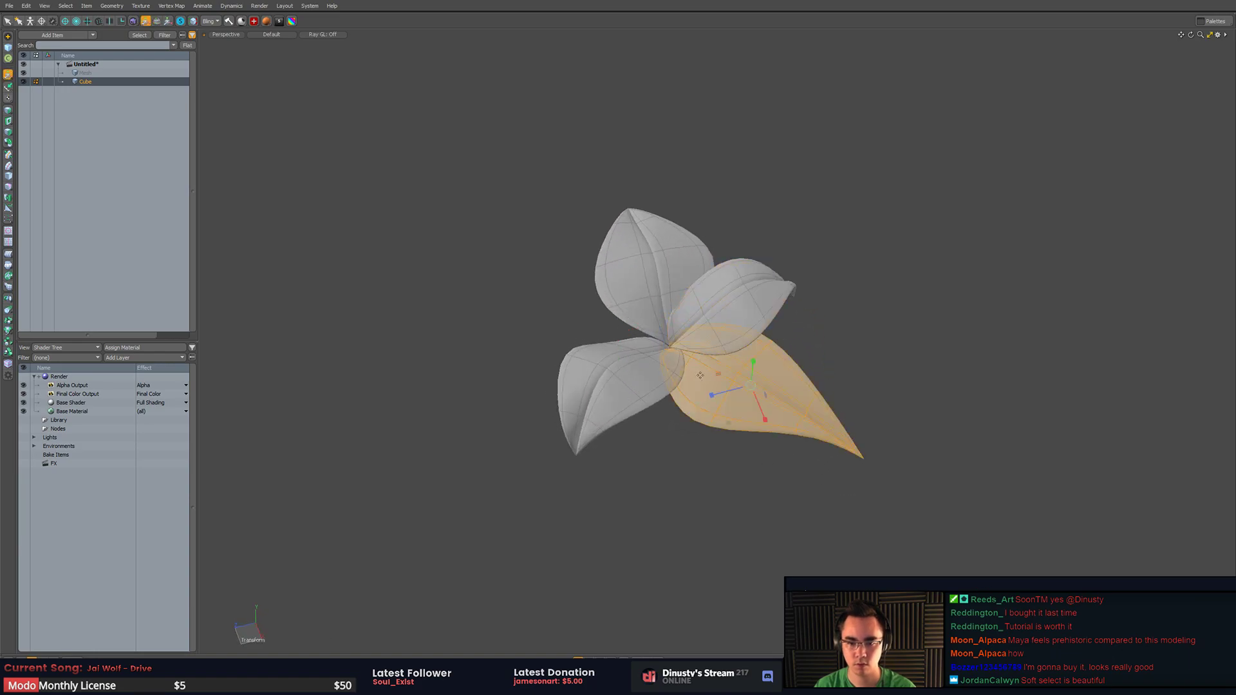
key(y)
drag(669, 350, 769, 328)
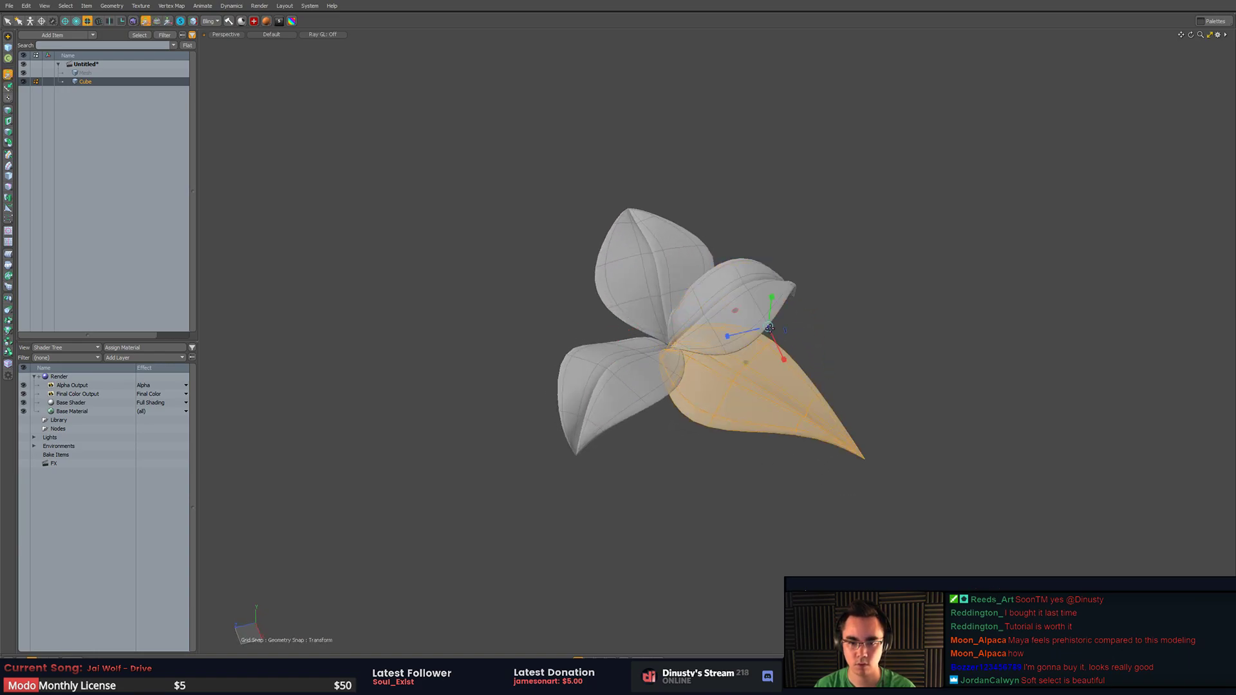
click(663, 346)
drag(666, 346, 652, 335)
key(q)
- Select the tip vertices of the reduced pointed leaf and move them sideways to bend its point
click(663, 415)
alt+drag(663, 412, 740, 422)
double_click(715, 373)
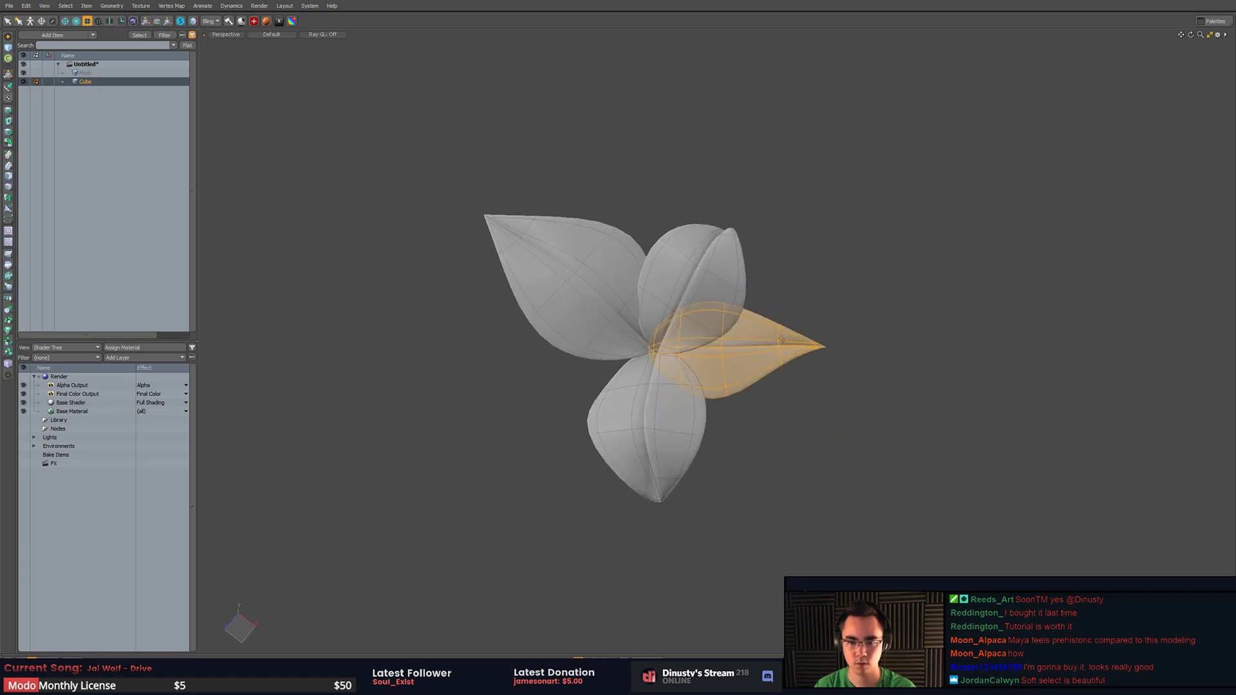
key(1)
click(814, 346)
key(w)
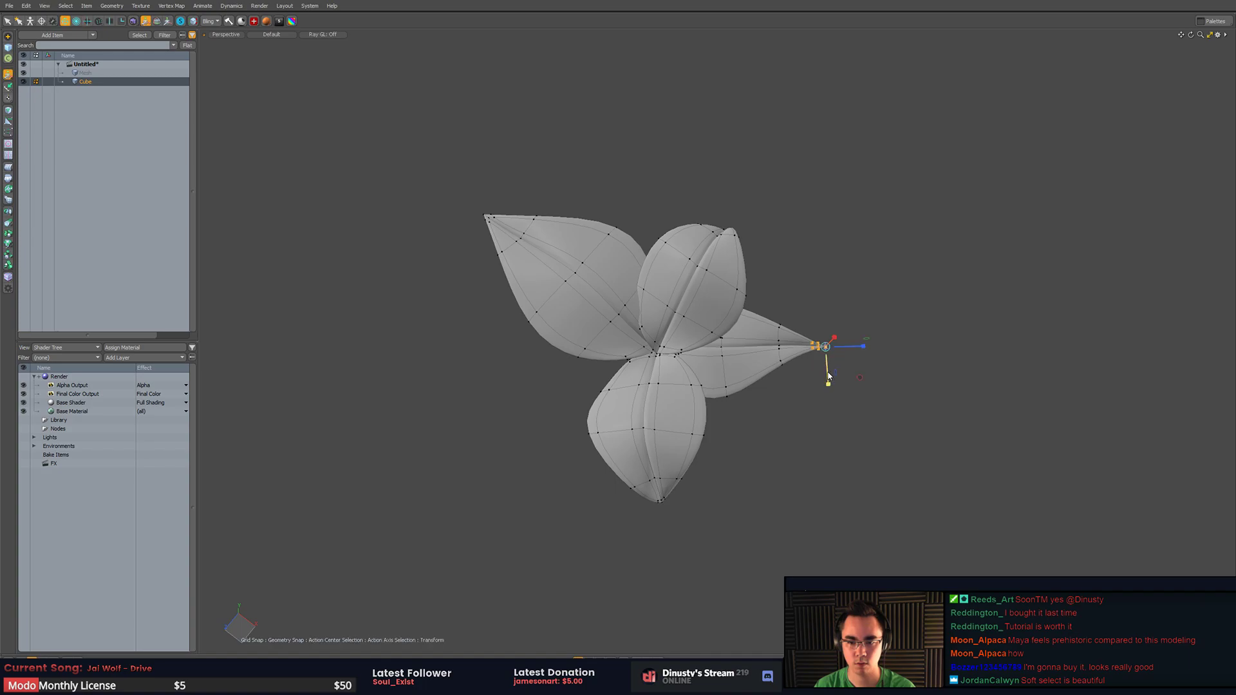
drag(835, 477, 833, 448)
- Adjust the height and sideways position of the pointed leaf's tip vertices to refine its curve
alt+drag(991, 321, 977, 208)
key(alt+a)
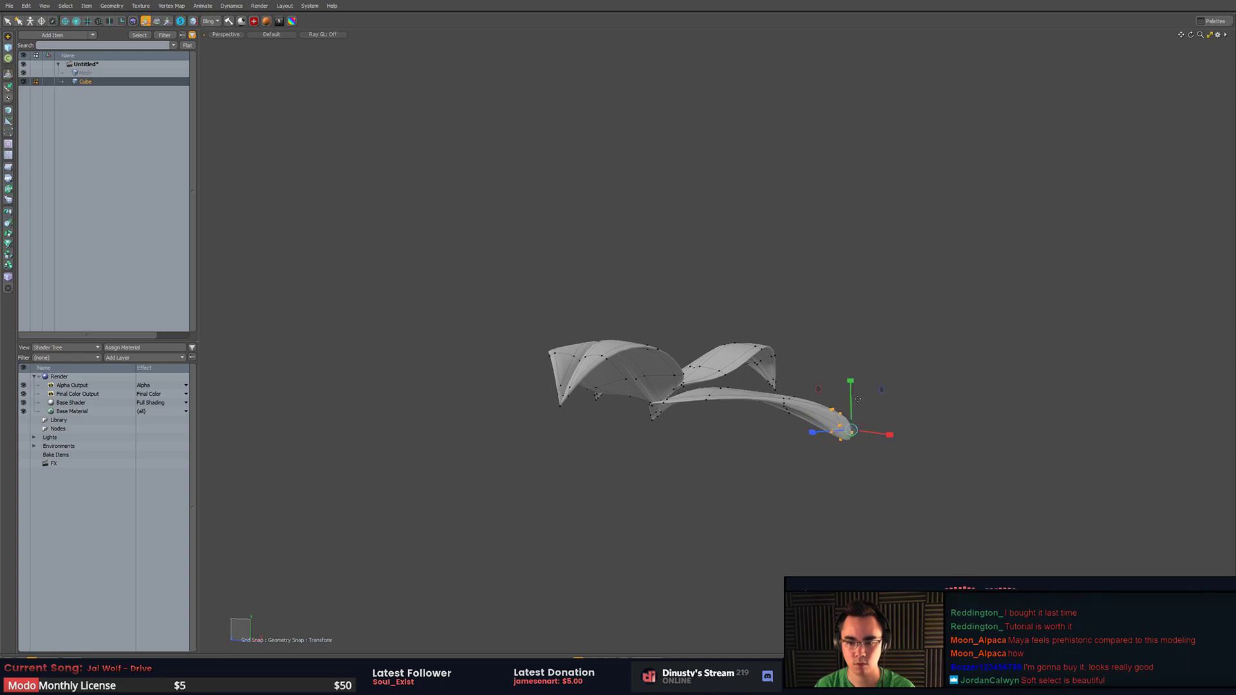
drag(848, 392, 760, 367)
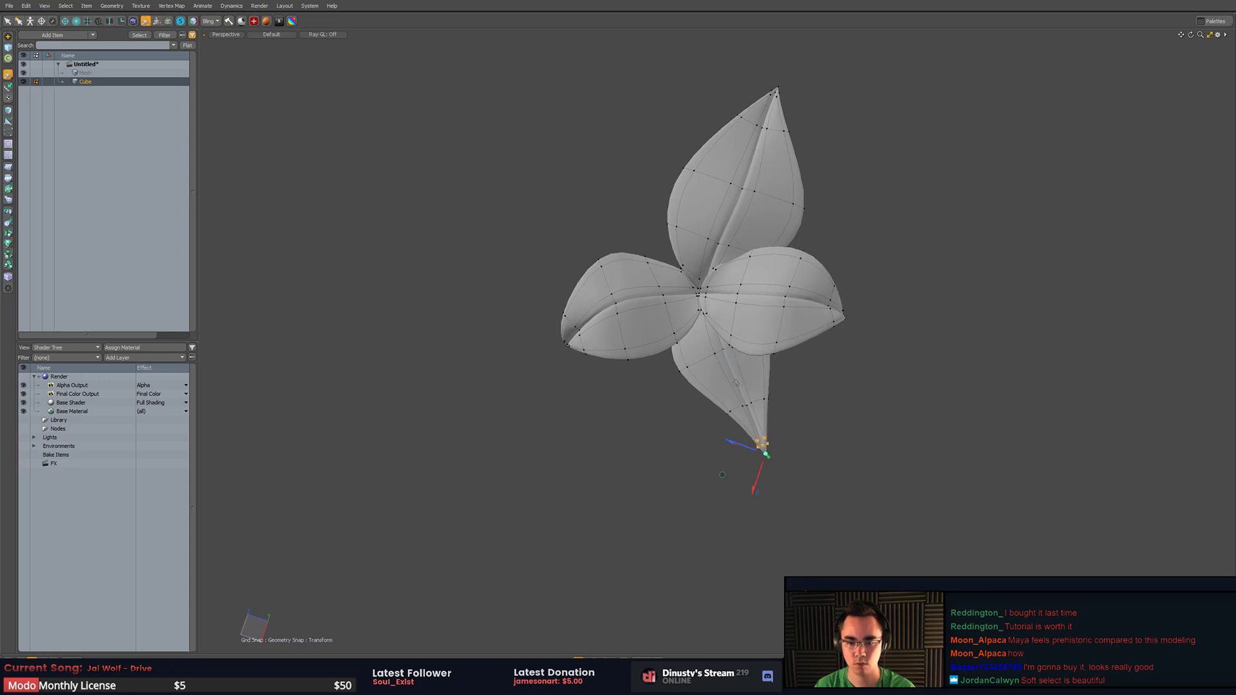
right_drag(741, 415, 741, 415)
mouse_move(711, 448)
mouse_down()
mouse_move(696, 417)
mouse_move(711, 432)
mouse_up()
key(space)
key(space)
- Select the complete short rounded leaf beside the reduced pointed leaf
alt+drag(859, 284, 849, 318)
key(space)
double_click(751, 252)
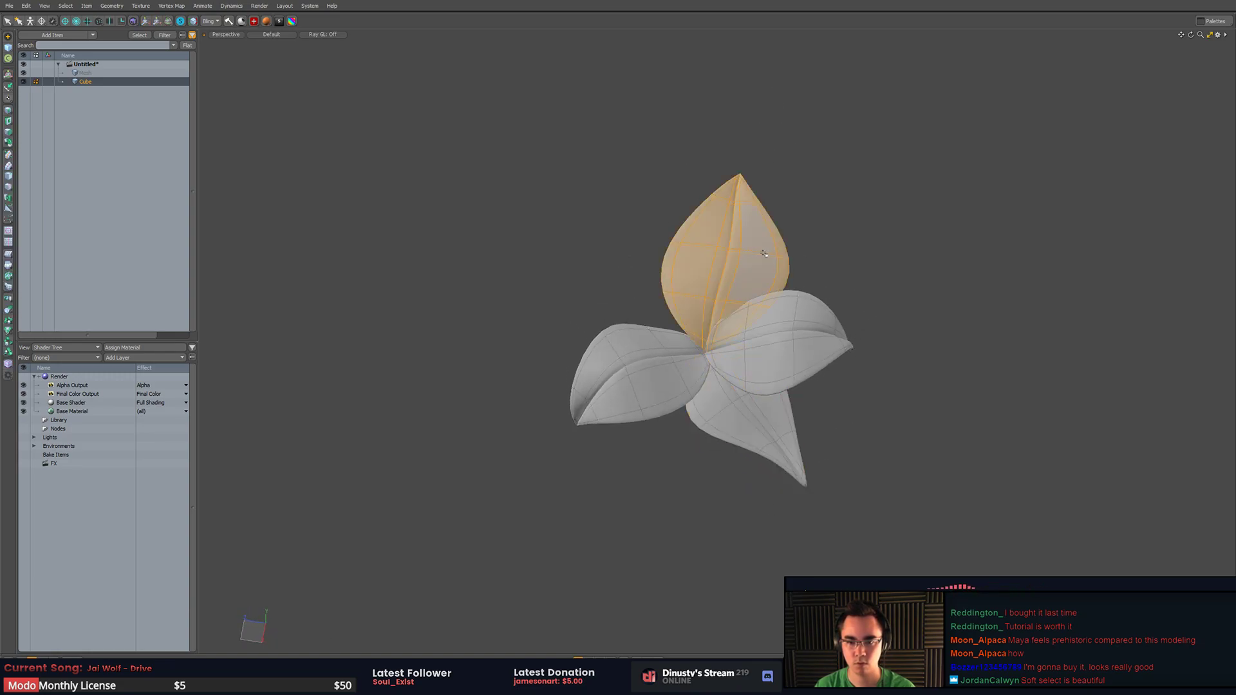
key(Escape)
double_click(748, 270)
alt+drag(748, 273, 761, 318)
double_click(762, 318)
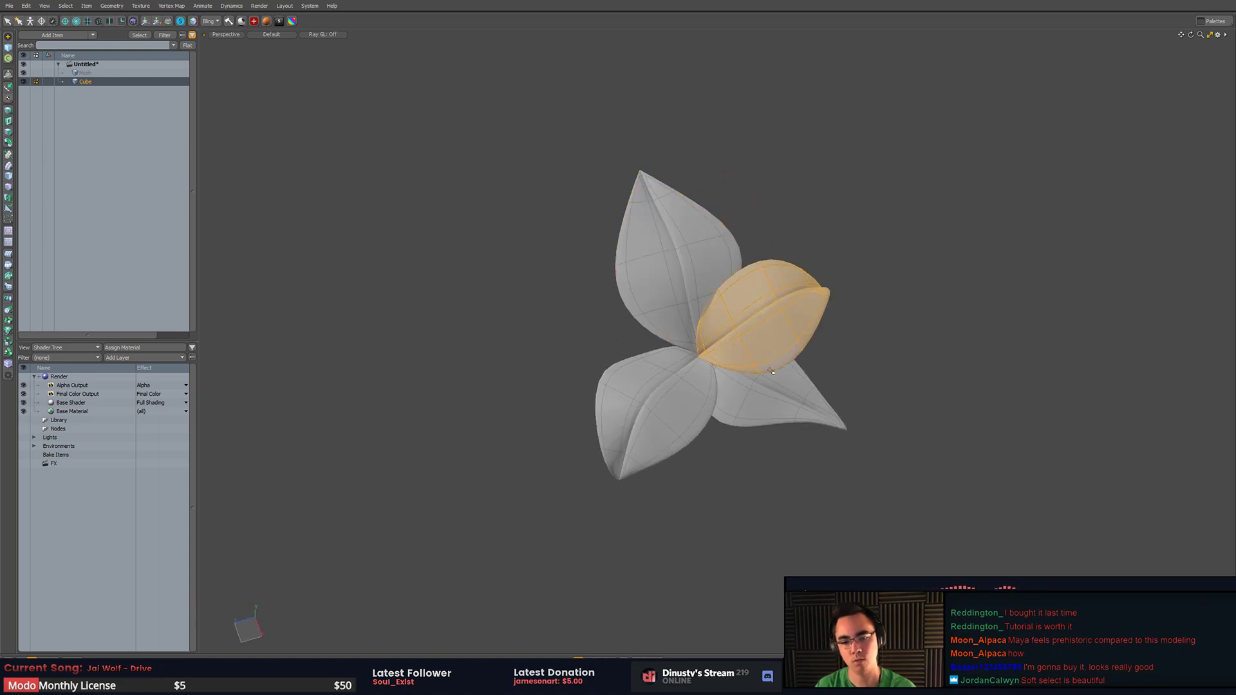
- Reshape the outer end of the lower-right leaf by transforming the vertices near its tip
double_click(784, 383)
key(1)
right_drag(812, 375, 831, 391)
key(y)
key(alt+a)
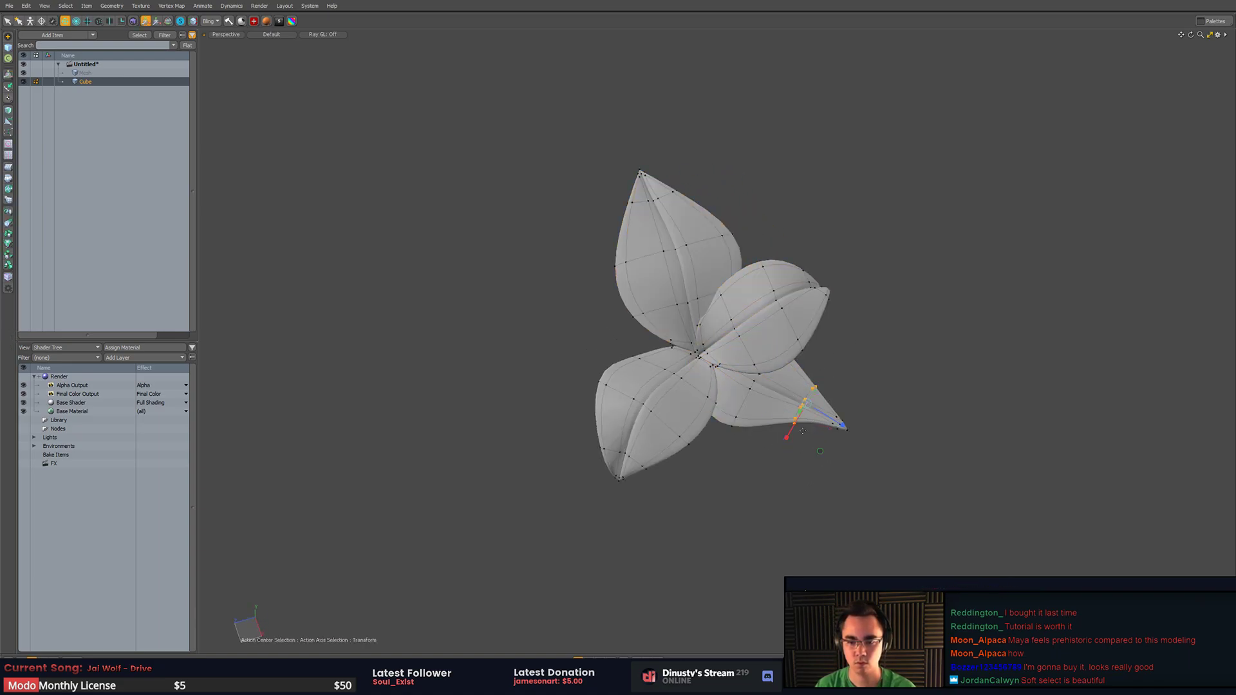
drag(787, 437, 868, 438)
key(q)
key(Escape)
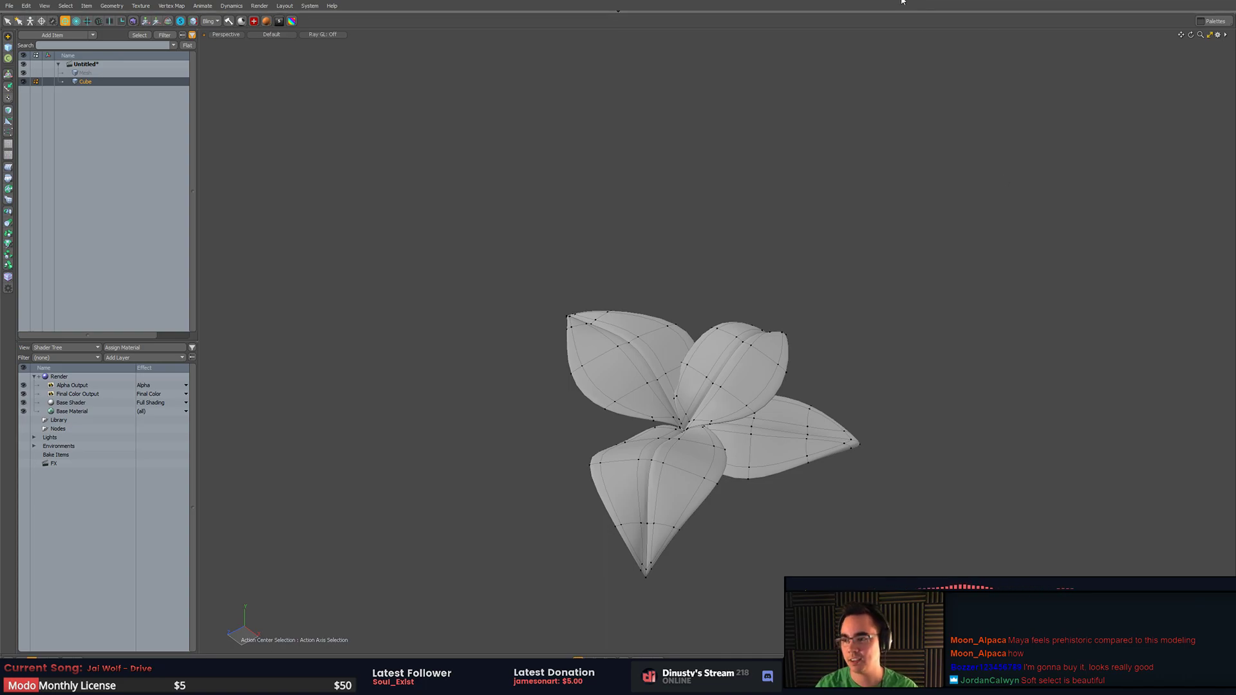
- Reposition the vertices along the outer half of the longest leaf
alt+drag(973, 316, 735, 354)
key(3)
double_click(701, 399)
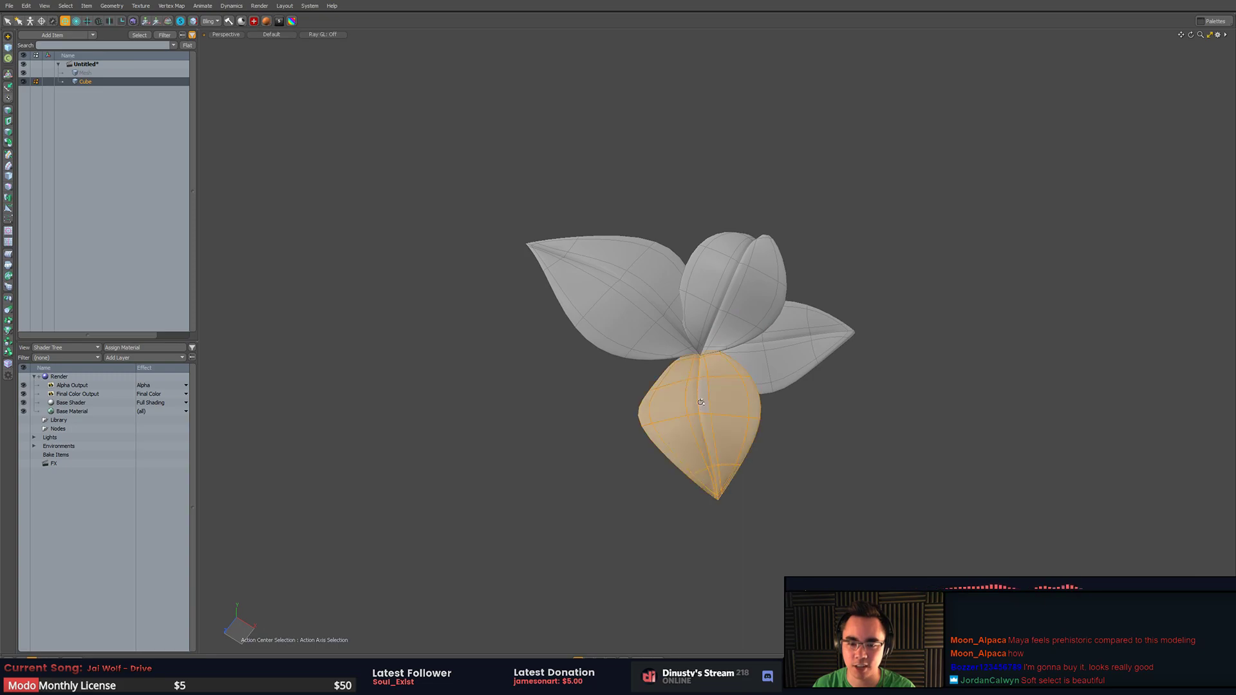
alt+drag(701, 400, 811, 128)
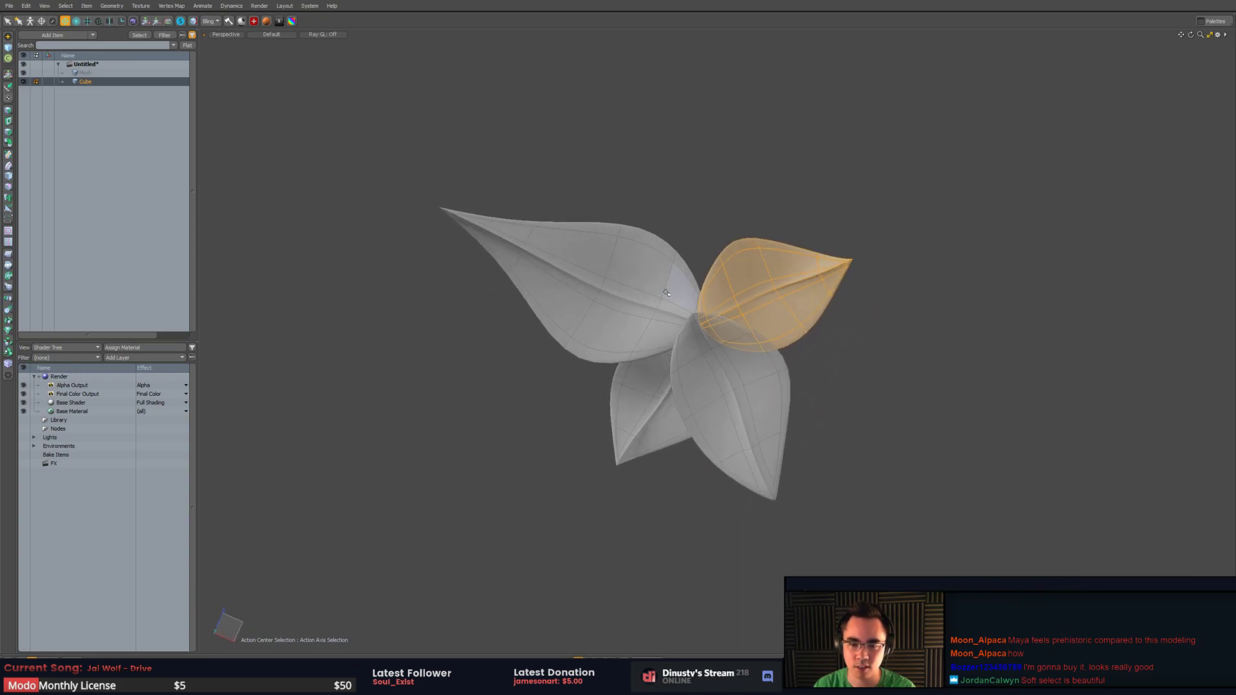
key(1)
mouse_move(647, 185)
right_down()
mouse_move(646, 204)
mouse_move(417, 211)
mouse_move(426, 191)
right_up()
mouse_move(475, 143)
right_down()
mouse_move(419, 180)
mouse_move(580, 378)
mouse_move(697, 119)
right_up()
alt+drag(686, 154, 613, 247)
key(w)
key(space)
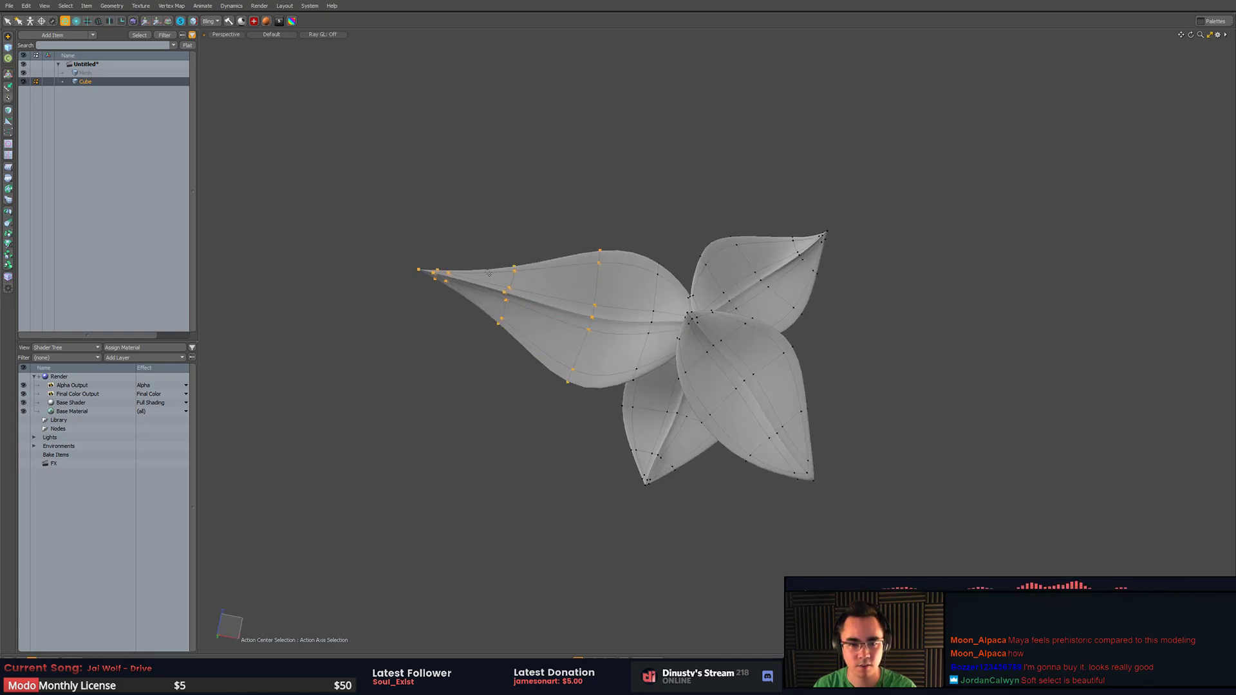
- Shorten the longest leaf by moving its tip-end vertices toward the plant's centre
right_drag(532, 215, 567, 217)
key(w)
key(space)
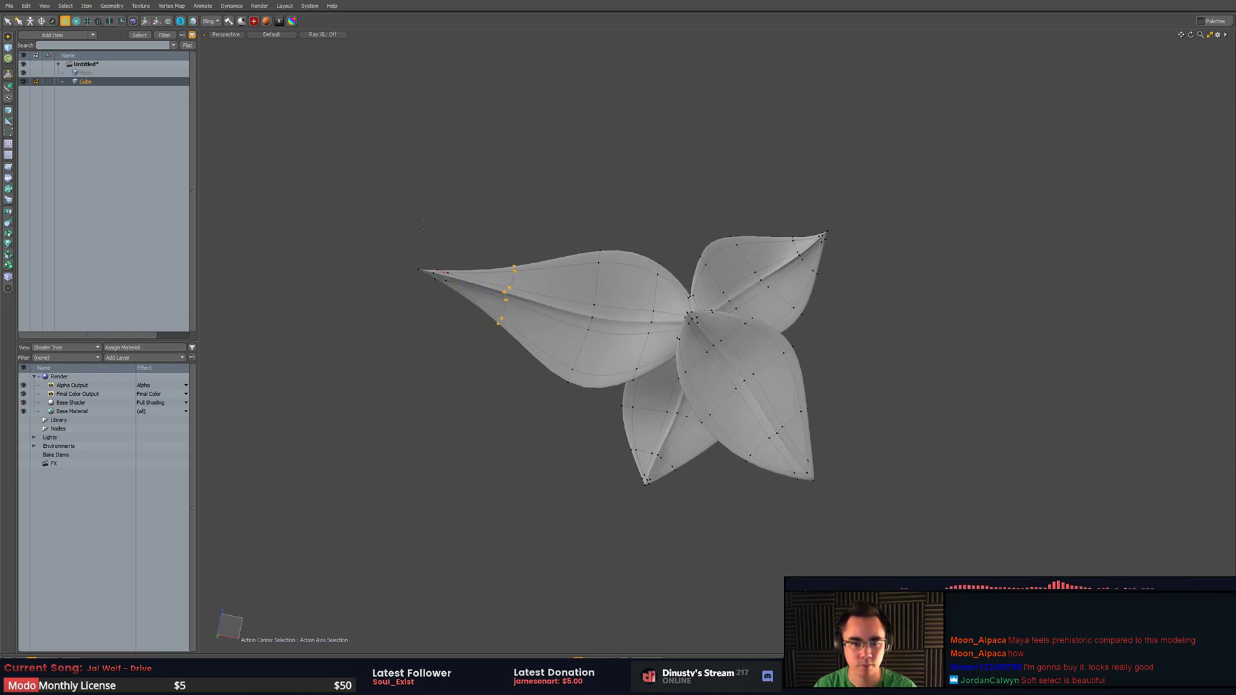
right_drag(484, 220, 499, 257)
key(w)
drag(397, 233, 515, 230)
key(space)
- Widen the shortened leaf near its tip and adjust the curve of its outer vertex rows
right_drag(533, 230, 542, 278)
mouse_move(542, 278)
alt+mouse_down()
mouse_move(534, 285)
mouse_move(582, 299)
mouse_move(542, 288)
alt+mouse_up()
key(w)
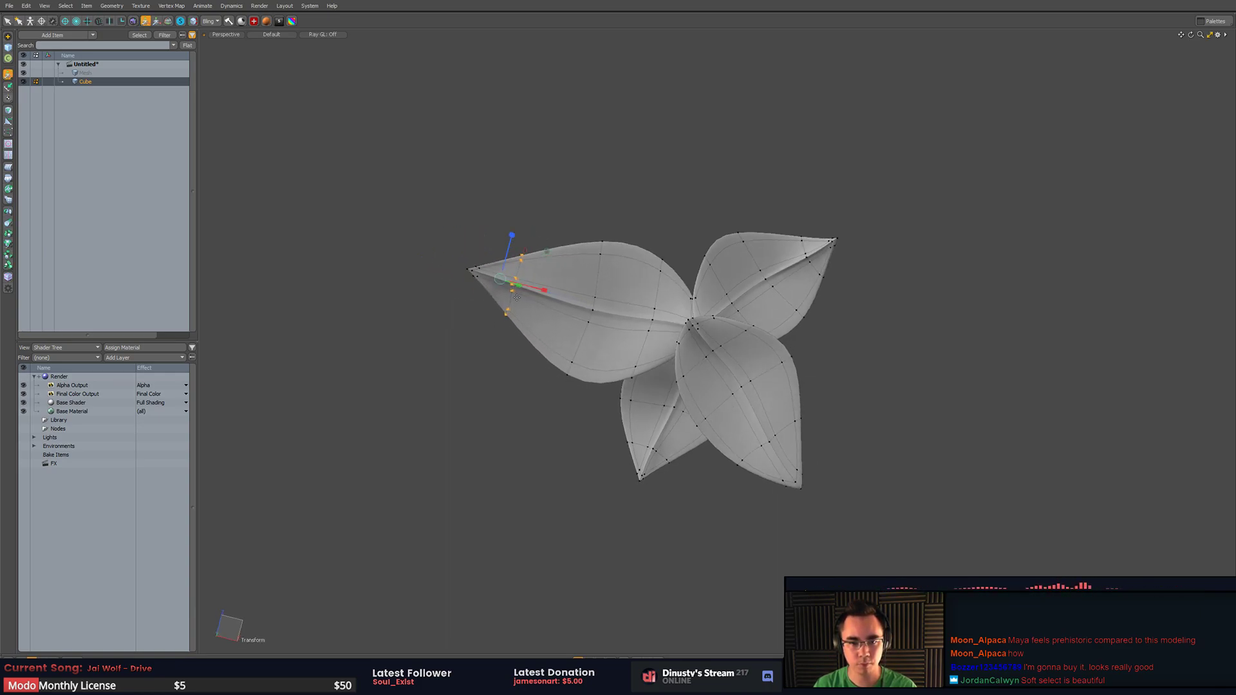
drag(508, 249, 515, 205)
key(space)
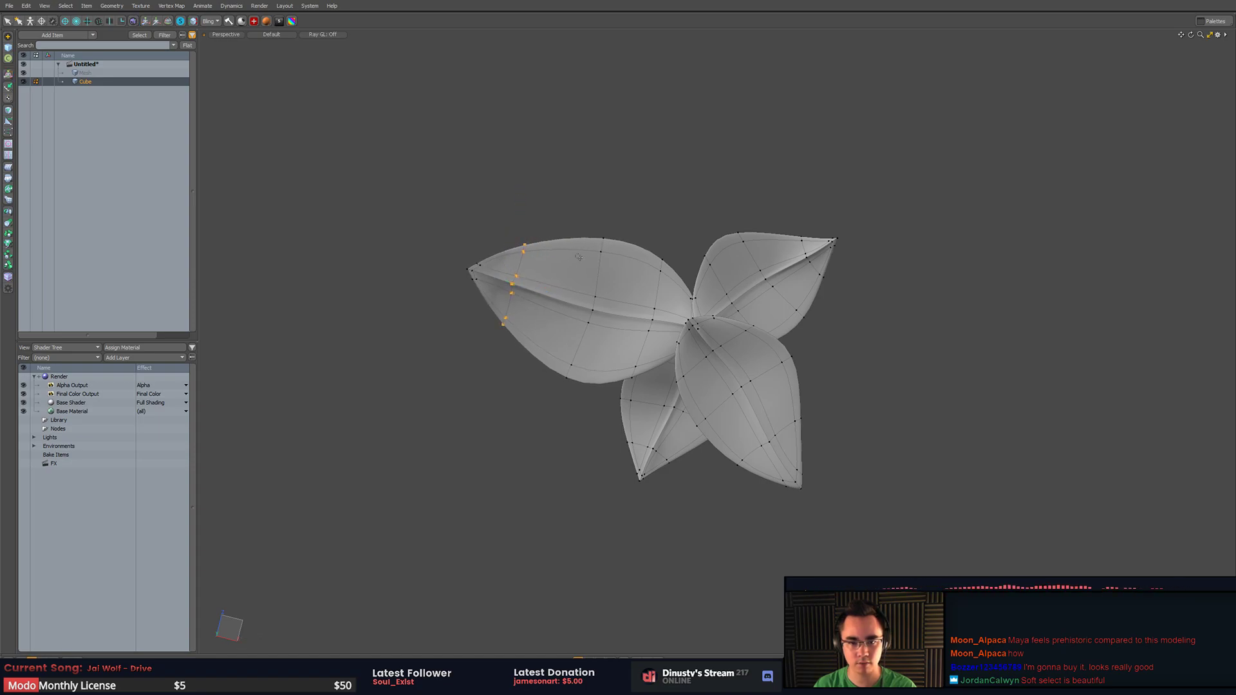
right_drag(507, 185, 576, 278)
key(w)
drag(538, 250, 778, 232)
key(Escape)
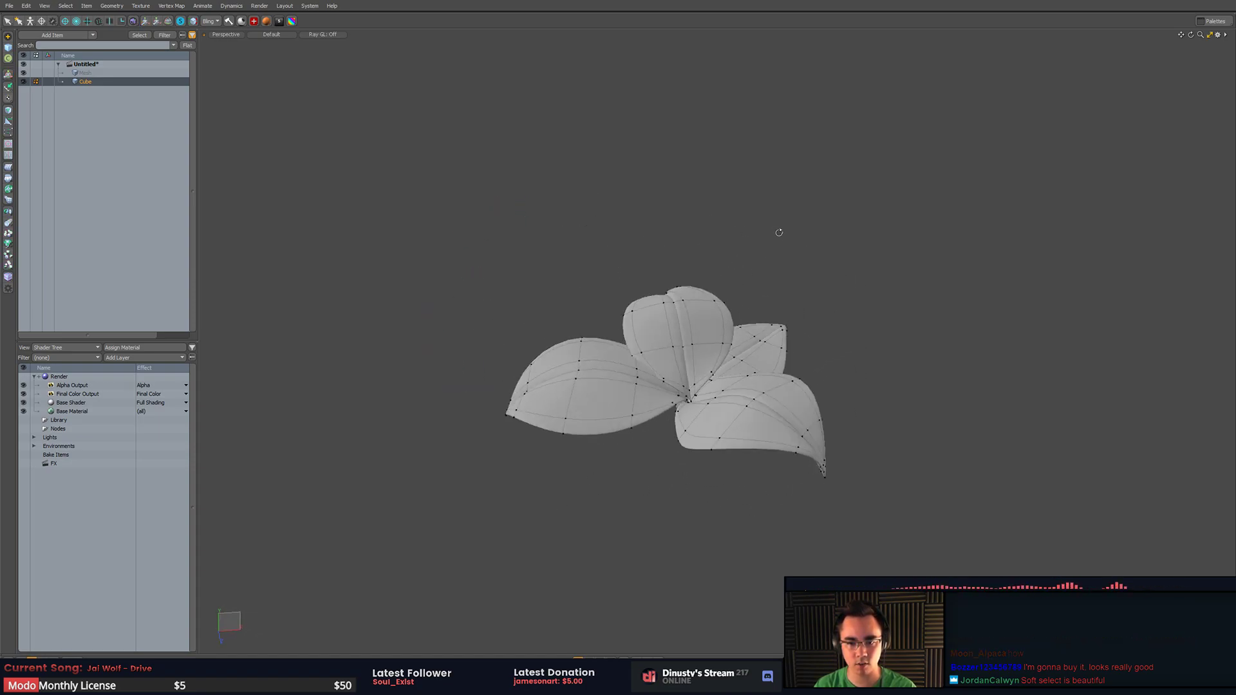
- Select all polygons of the upright leaf and duplicate them in place
key(3)
mouse_move(692, 334)
alt+mouse_down()
mouse_move(579, 322)
mouse_move(731, 343)
mouse_move(706, 325)
alt+mouse_up()
double_click(724, 318)
key(e)
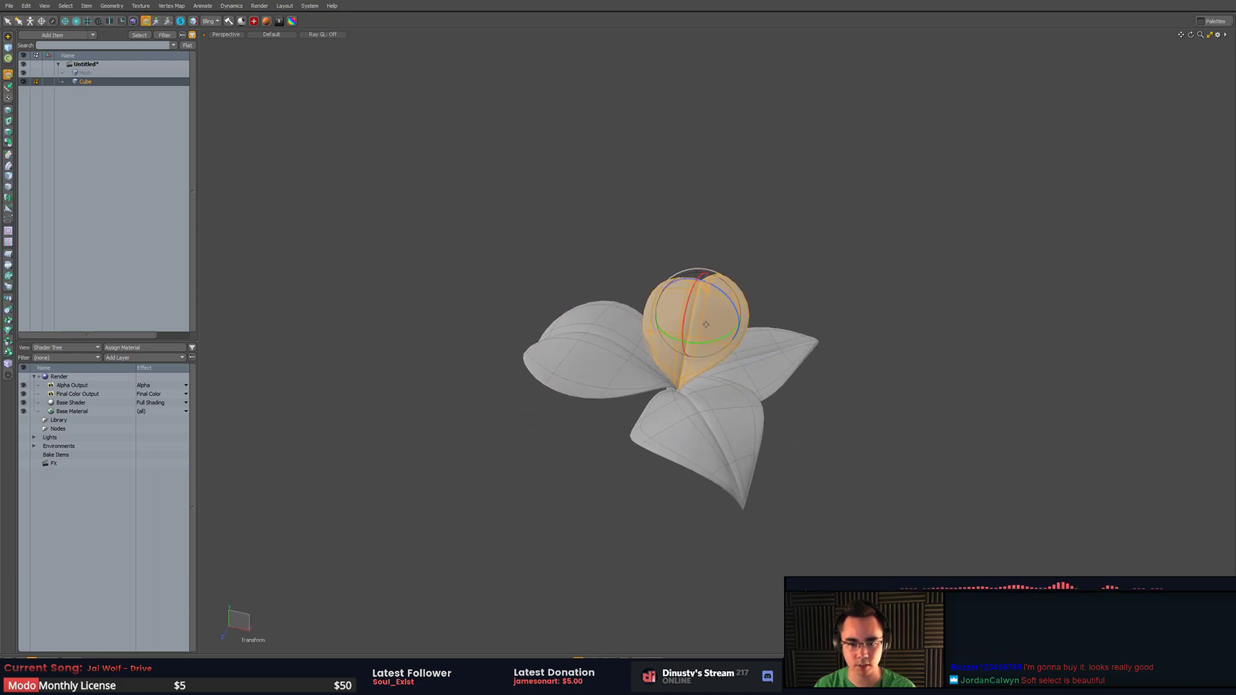
key(q)
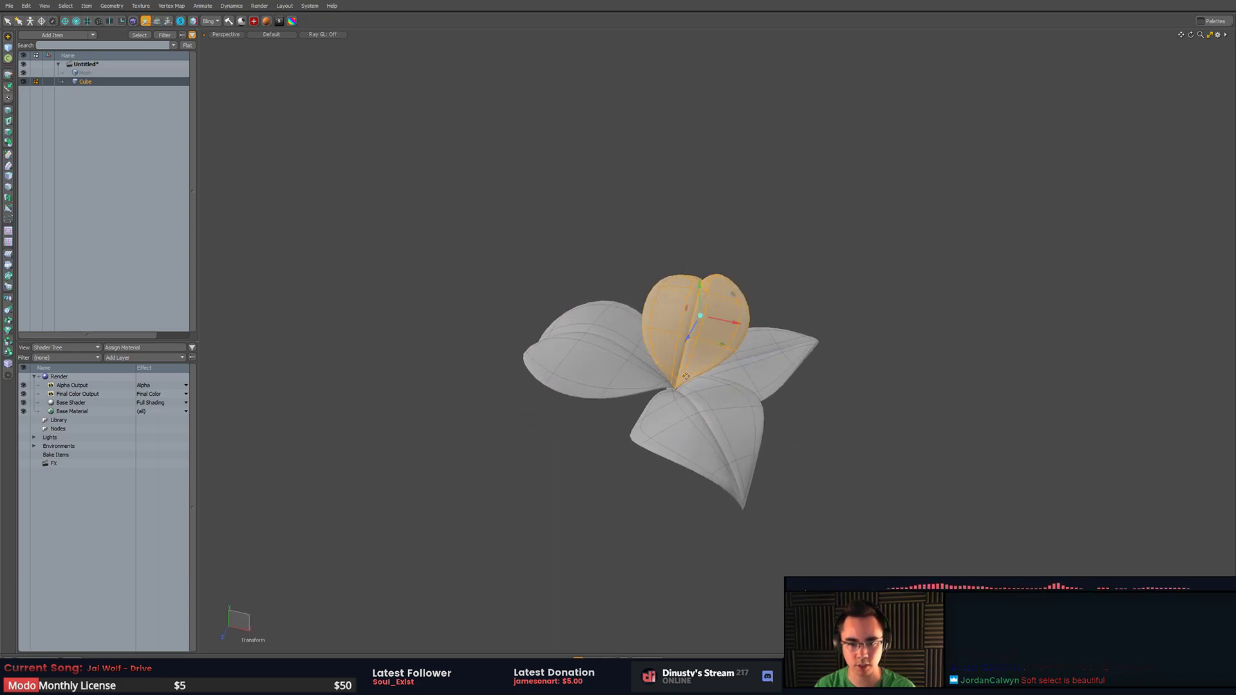
key(ctrl+c)
key(ctrl+v)
- Rotate the duplicated leaf around the plant's centre and shift it vertically to form a fifth leaf
key(e)
alt+drag(683, 390, 617, 320)
key(alt+a)
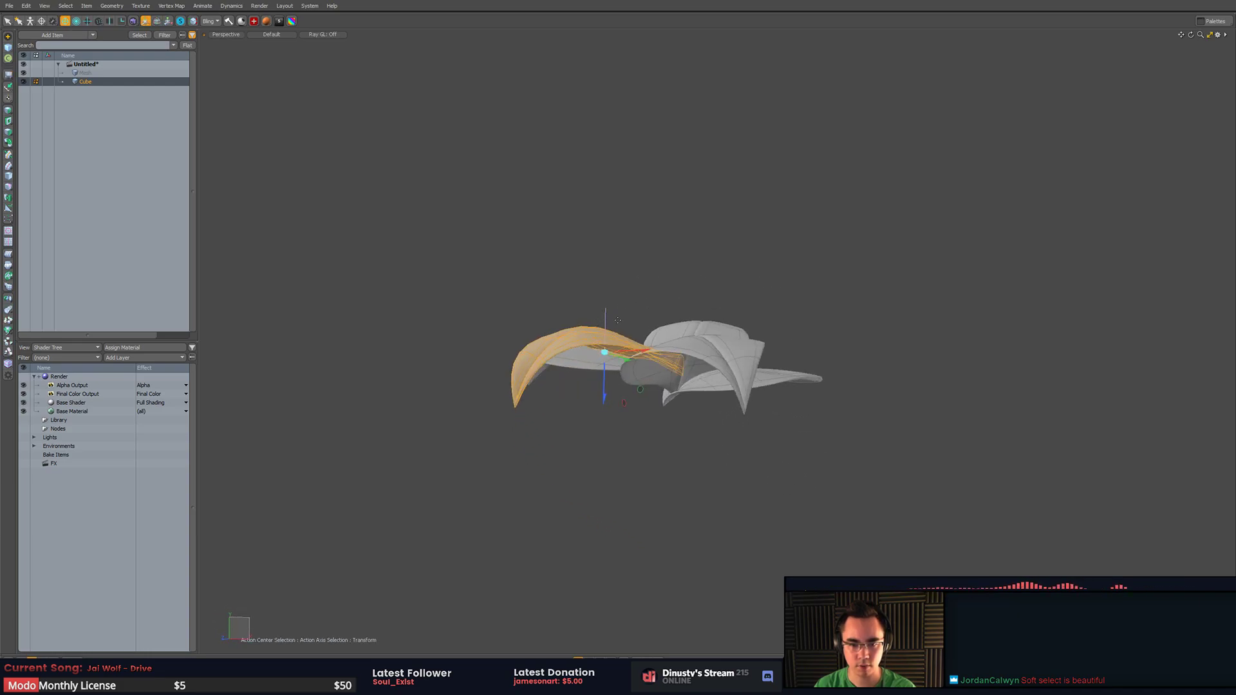
drag(605, 376, 750, 552)
key(q)
- Tilt the upper-left leaf slightly by rotating all its polygons
click(643, 427)
double_click(589, 393)
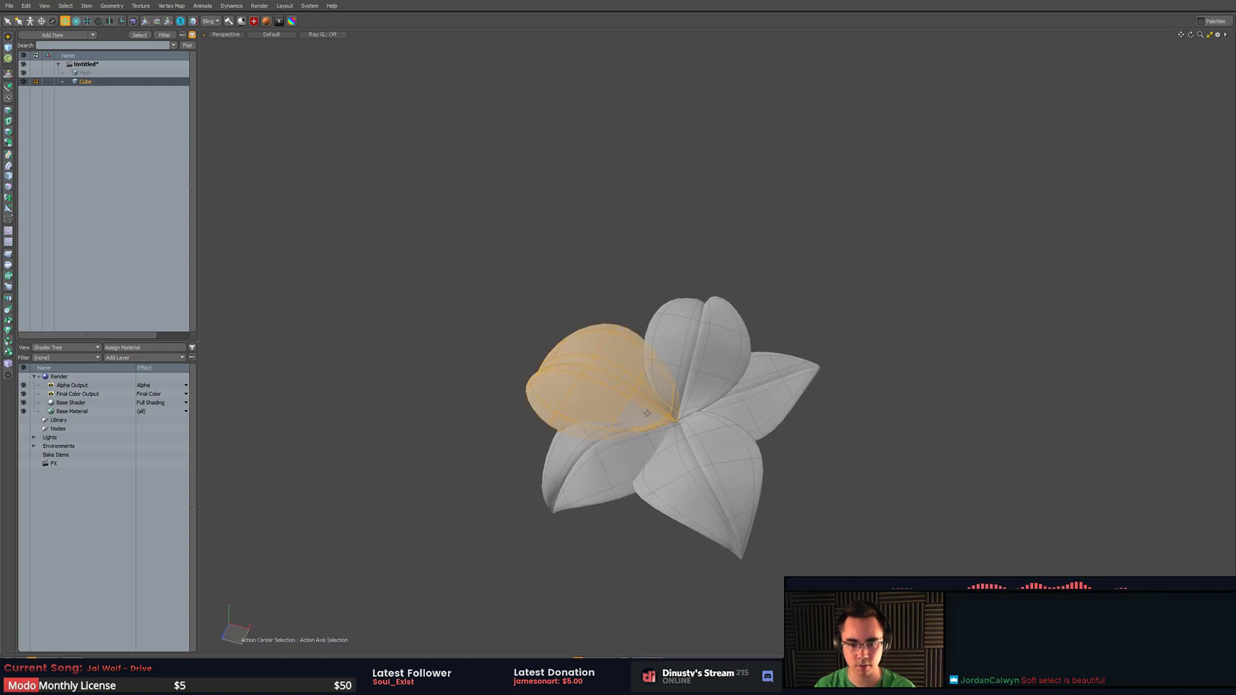
key(e)
drag(584, 379, 595, 373)
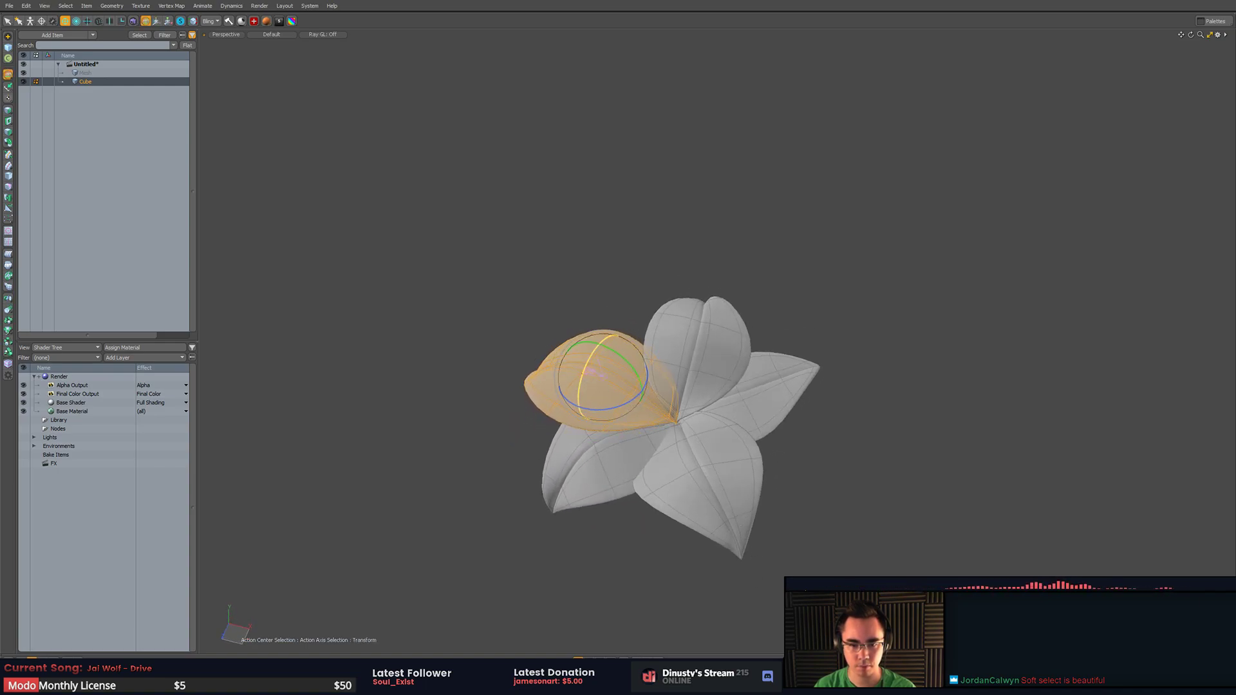
key(q)
- Rotate the lower-right leaf around its base at the plant's centre
click(891, 422)
alt+drag(892, 421, 812, 502)
double_click(690, 415)
key(w)
key(alt+a)
key(q)
key(3)
key(e)
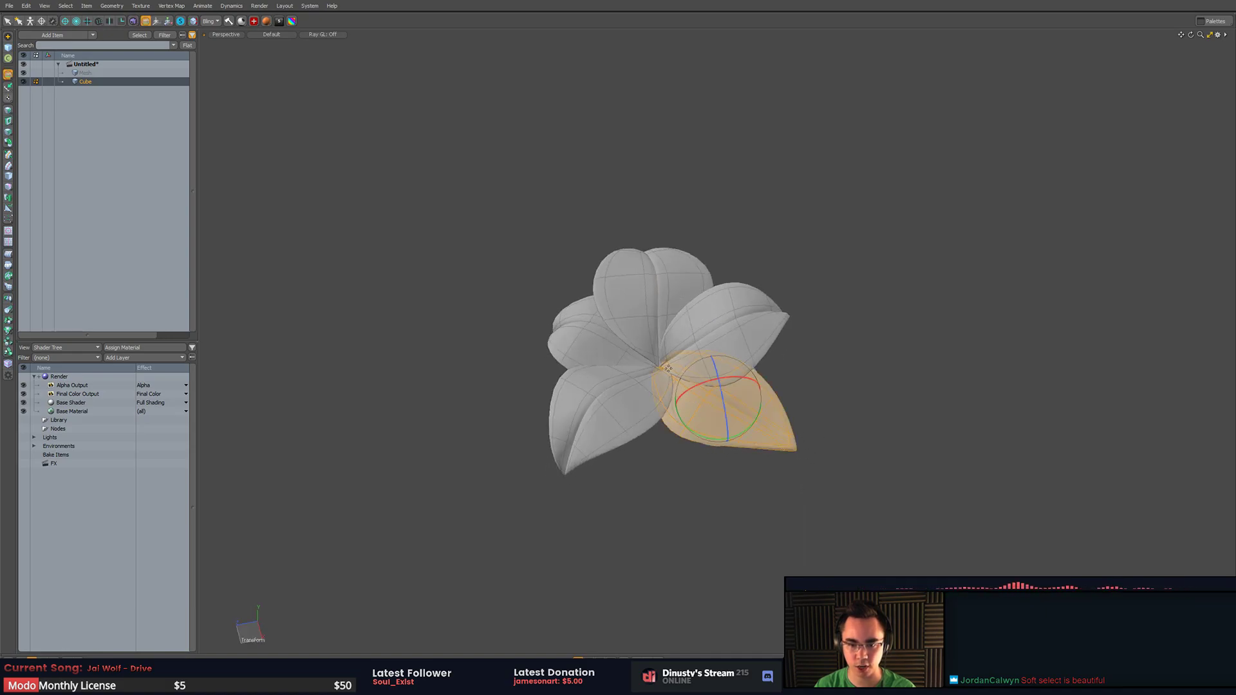
click(665, 369)
alt+drag(665, 369, 704, 369)
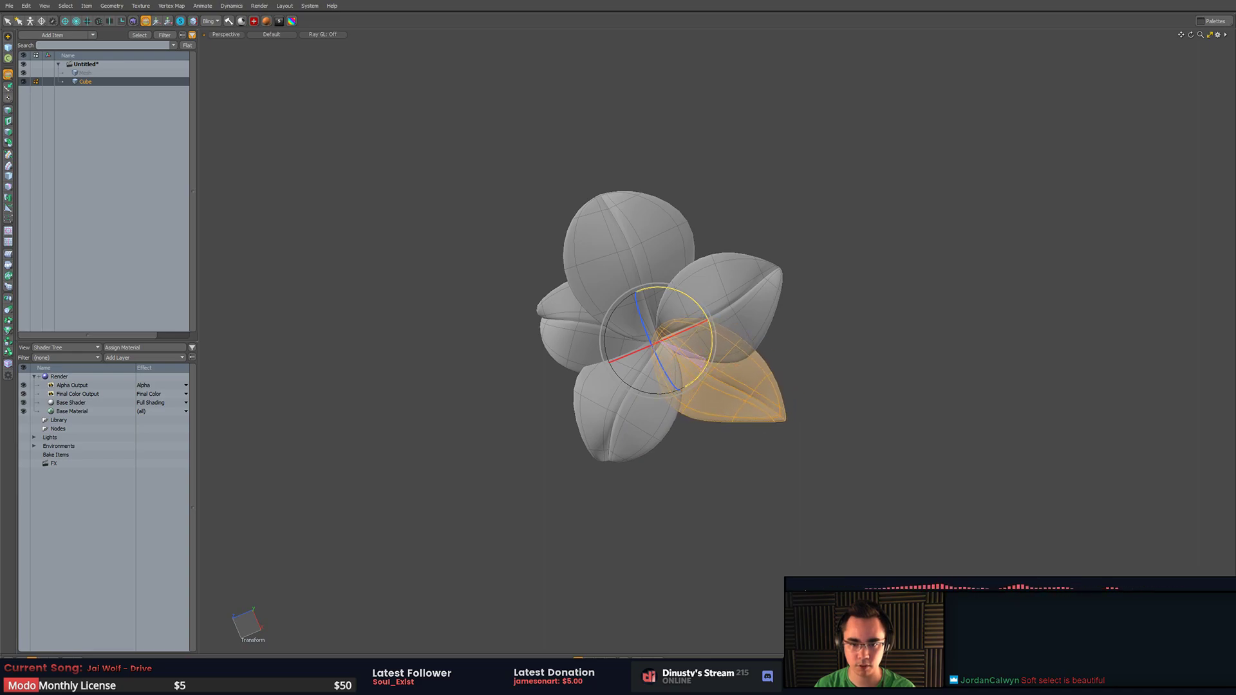
- Bend the flattest leaf's outer end downward by transforming the vertices near its tip
key(q)
click(841, 386)
mouse_move(841, 386)
alt+mouse_down()
mouse_move(805, 270)
mouse_move(642, 239)
mouse_move(708, 296)
mouse_move(803, 337)
alt+mouse_up()
scroll(708, 296, up, 3)
key(1)
mouse_move(792, 375)
right_down()
mouse_move(806, 450)
mouse_move(798, 386)
right_up()
key(y)
mouse_move(798, 386)
alt+mouse_down()
mouse_move(816, 357)
mouse_move(834, 406)
mouse_move(810, 388)
alt+mouse_up()
key(alt+a)
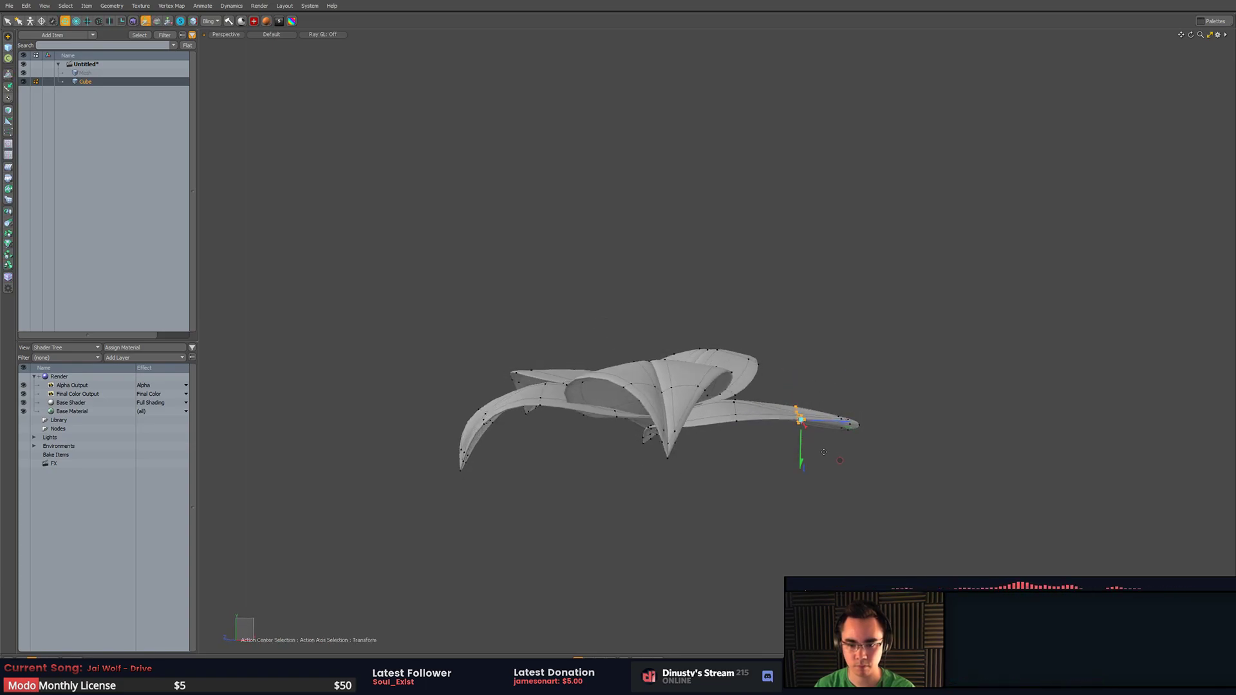
mouse_move(839, 461)
mouse_down()
mouse_move(822, 402)
mouse_move(821, 413)
mouse_up()
alt+drag(821, 413, 828, 428)
key(q)
- Rotate and move the tip vertices of the bent leaf to refine its downward curl
right_drag(835, 378, 891, 430)
key(y)
alt+drag(891, 430, 893, 425)
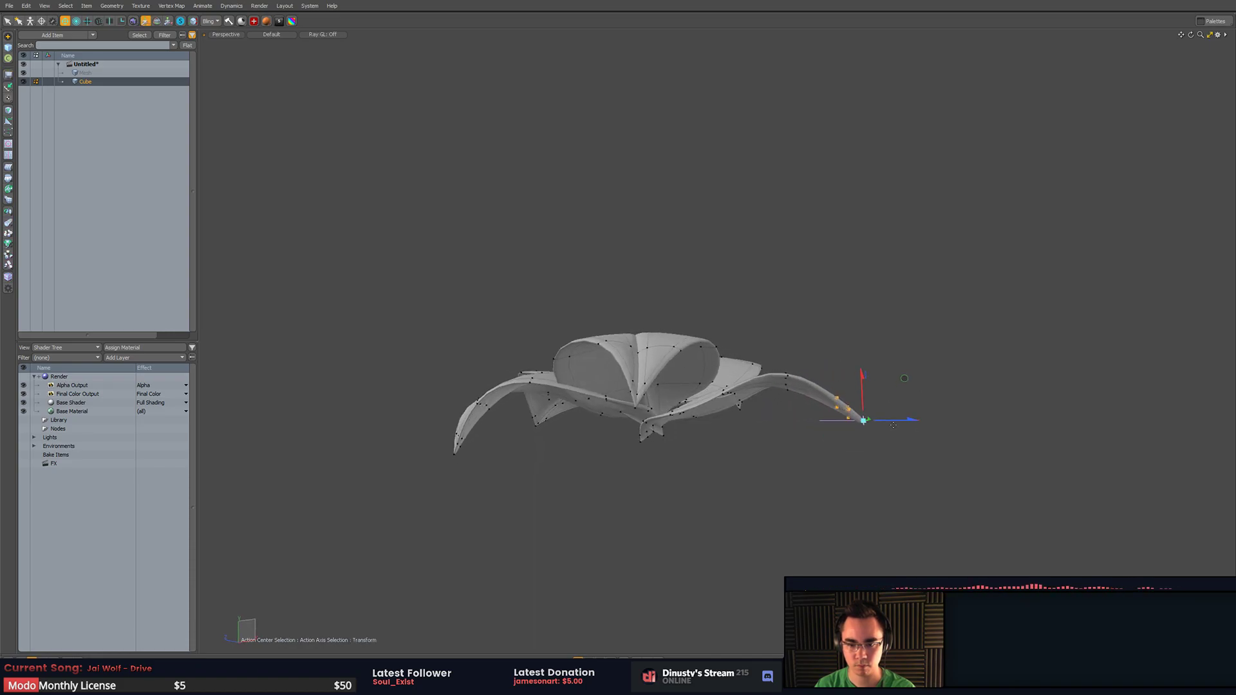
key(e)
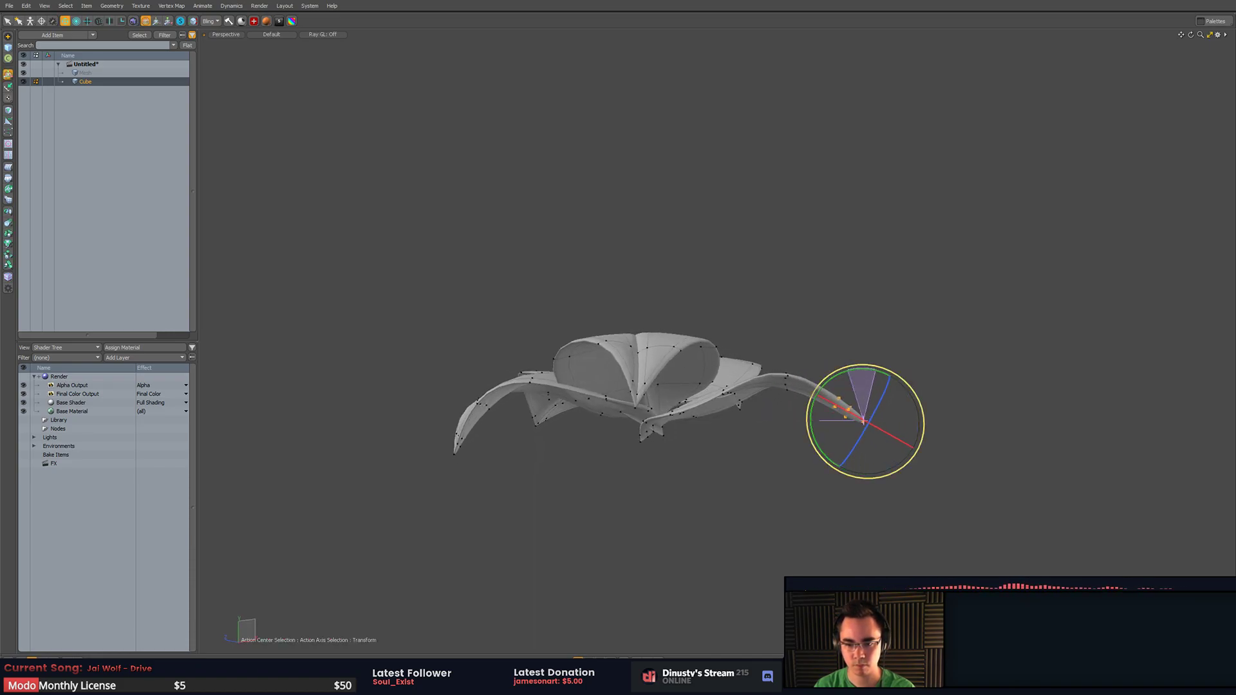
key(w)
drag(922, 402, 727, 515)
key(q)
- Duplicate the whole five-leaf plant and move the copy clear of the original
key(5)
click(822, 437)
scroll(780, 470, down, 6)
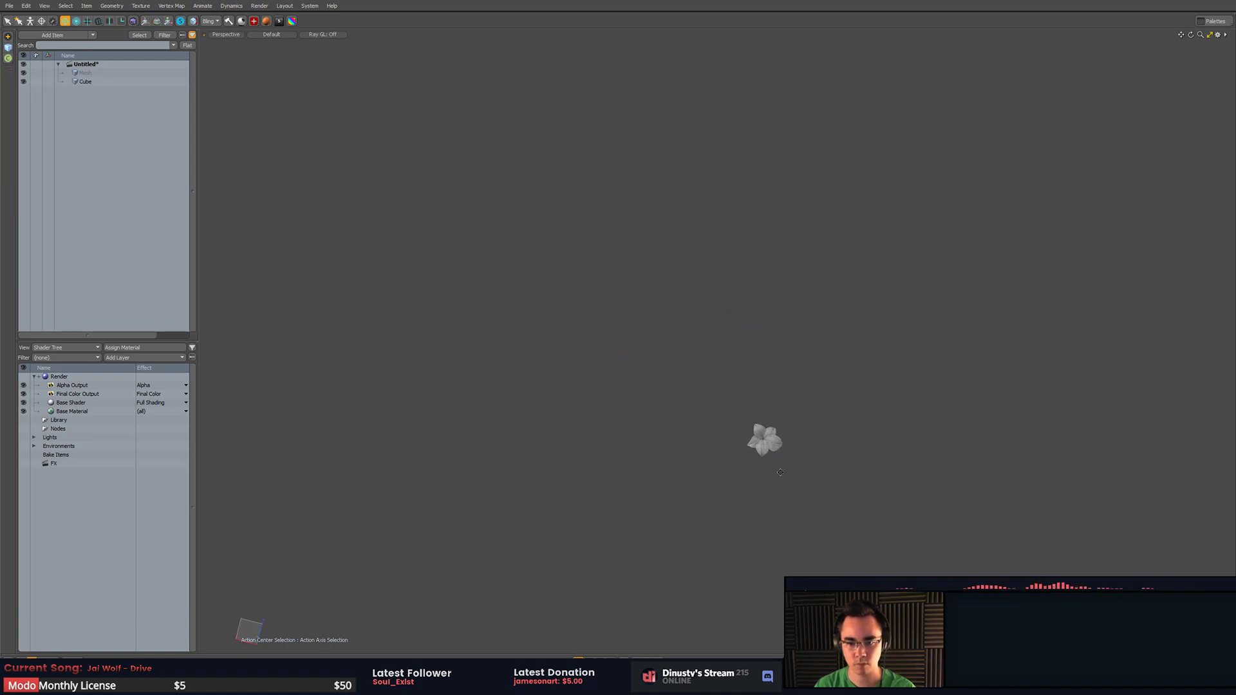
mouse_move(780, 473)
alt+shift+mouse_down()
mouse_move(663, 442)
mouse_move(651, 454)
mouse_move(772, 444)
mouse_move(752, 400)
mouse_move(760, 414)
mouse_move(734, 414)
alt+shift+mouse_up()
key(3)
mouse_move(691, 311)
right_down()
mouse_move(688, 457)
mouse_move(775, 367)
right_up()
key(ctrl+c)
key(ctrl+v)
key(w)
mouse_move(738, 422)
mouse_down()
mouse_move(772, 392)
mouse_move(783, 358)
mouse_up()
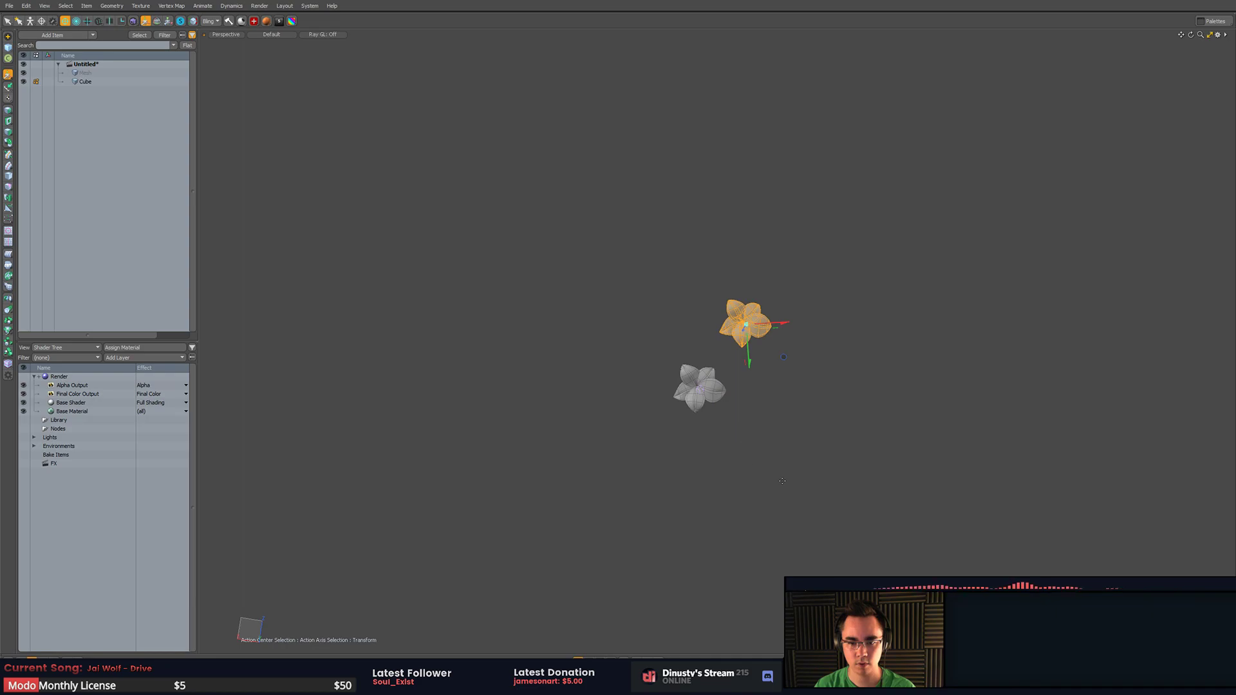
key(q)
click(778, 449)
ctrl+alt+drag(778, 449, 804, 434)
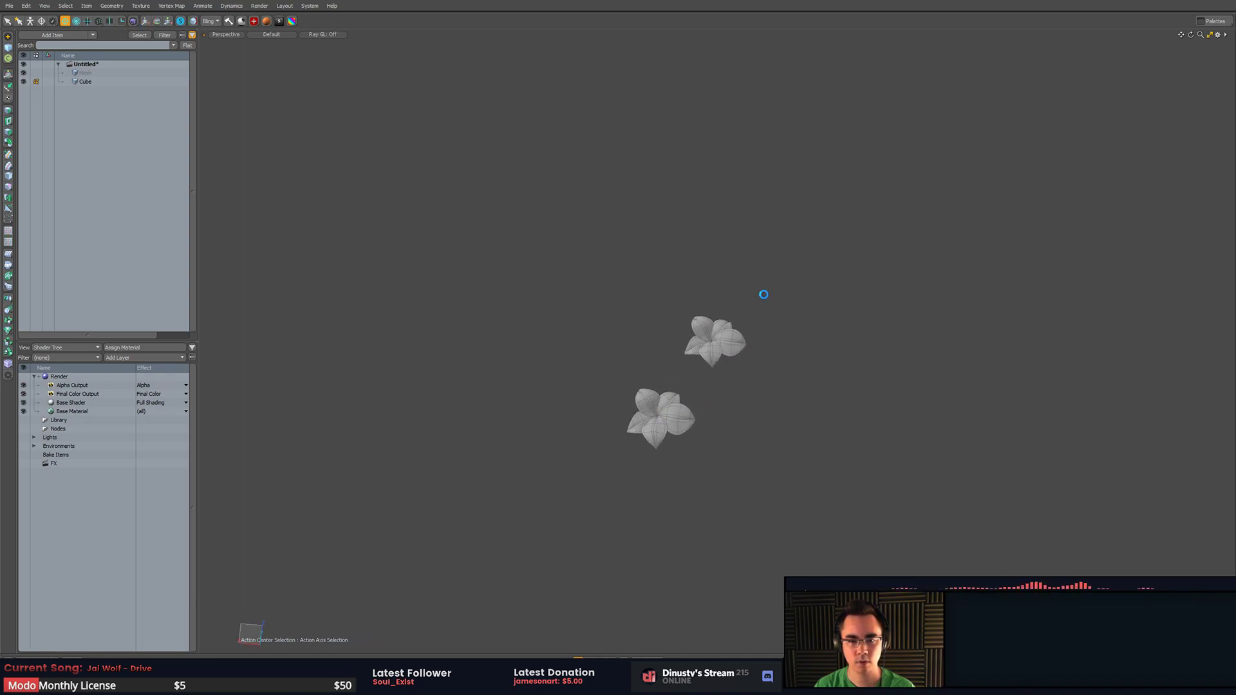
- Start saving the scene and browse to the Temple > Substance folder
key(ctrl+s)
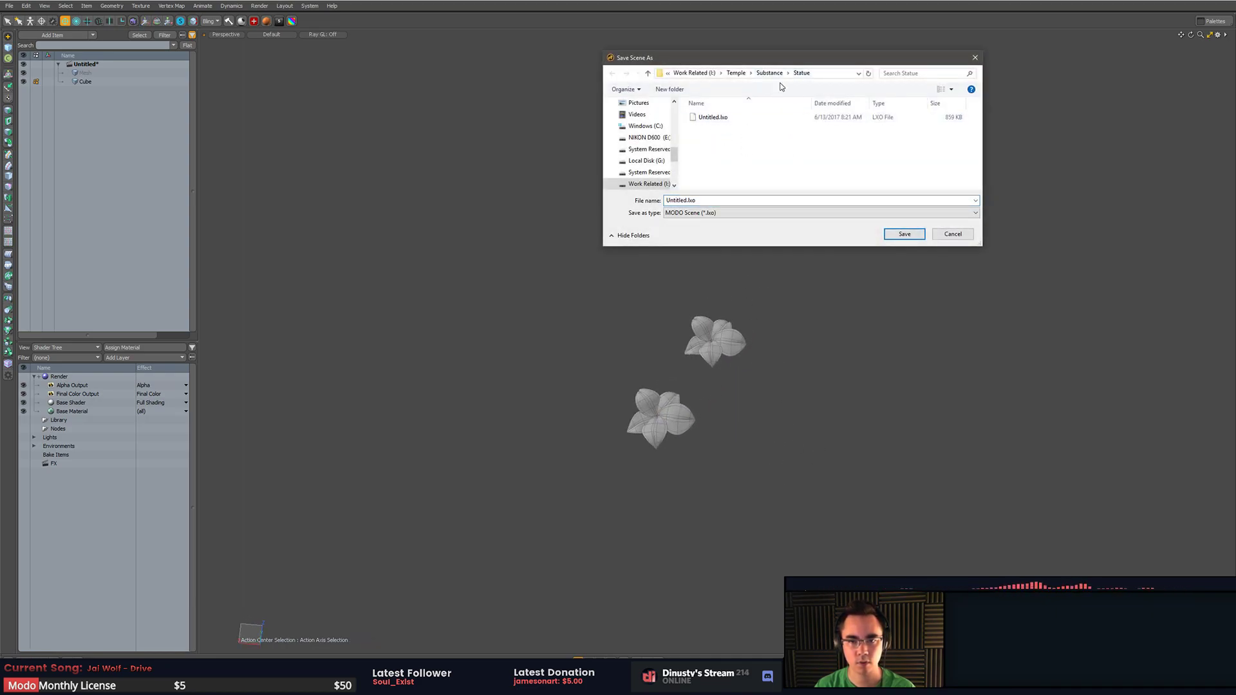
click(769, 73)
scroll(787, 138, down, 1)
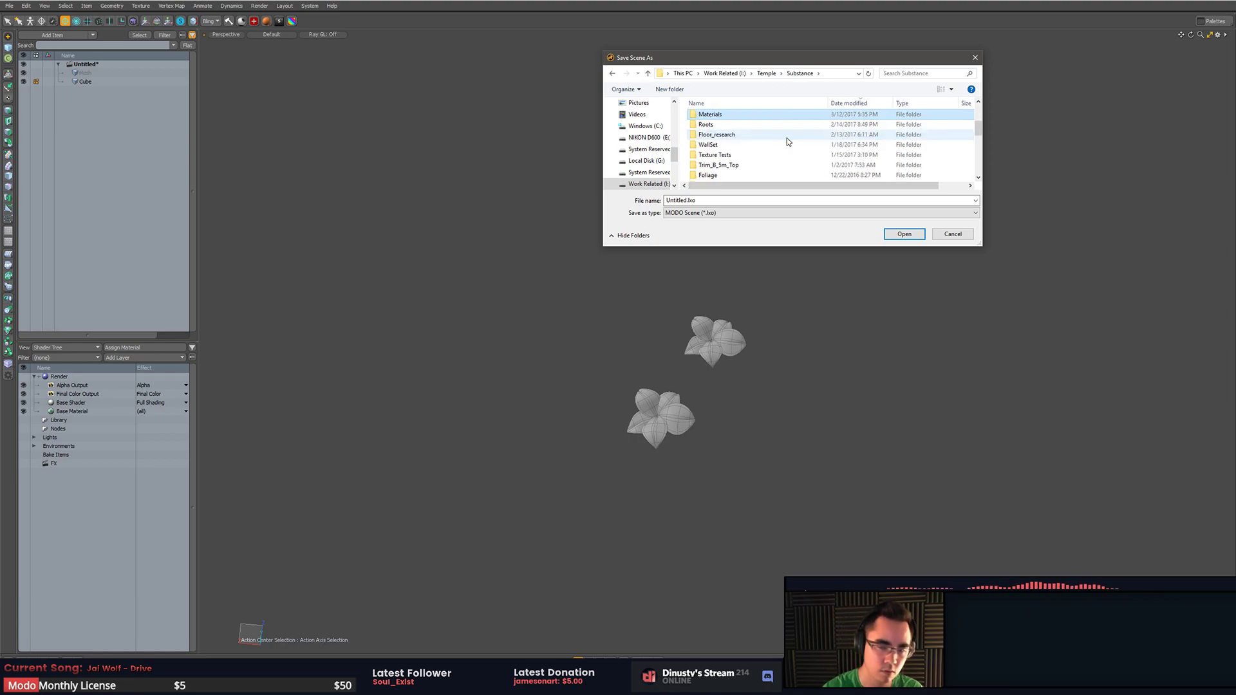
double_click(787, 138)
key(alt+Left)
scroll(815, 150, down, 8)
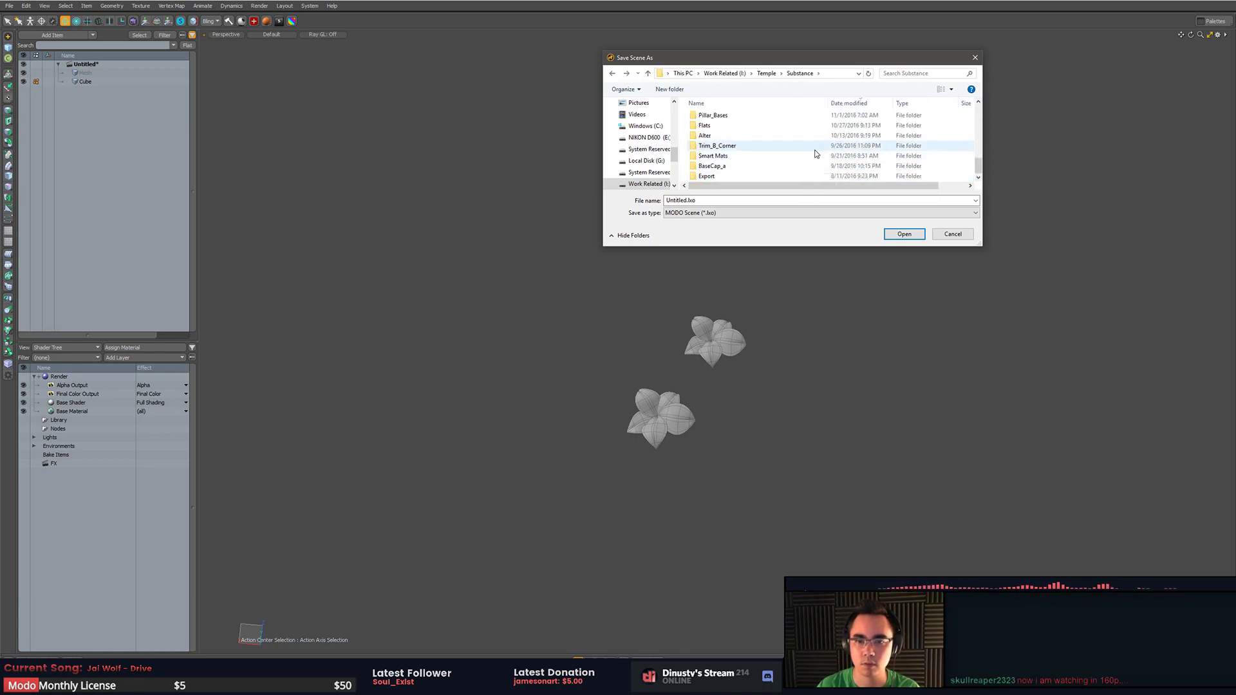
click(907, 175)
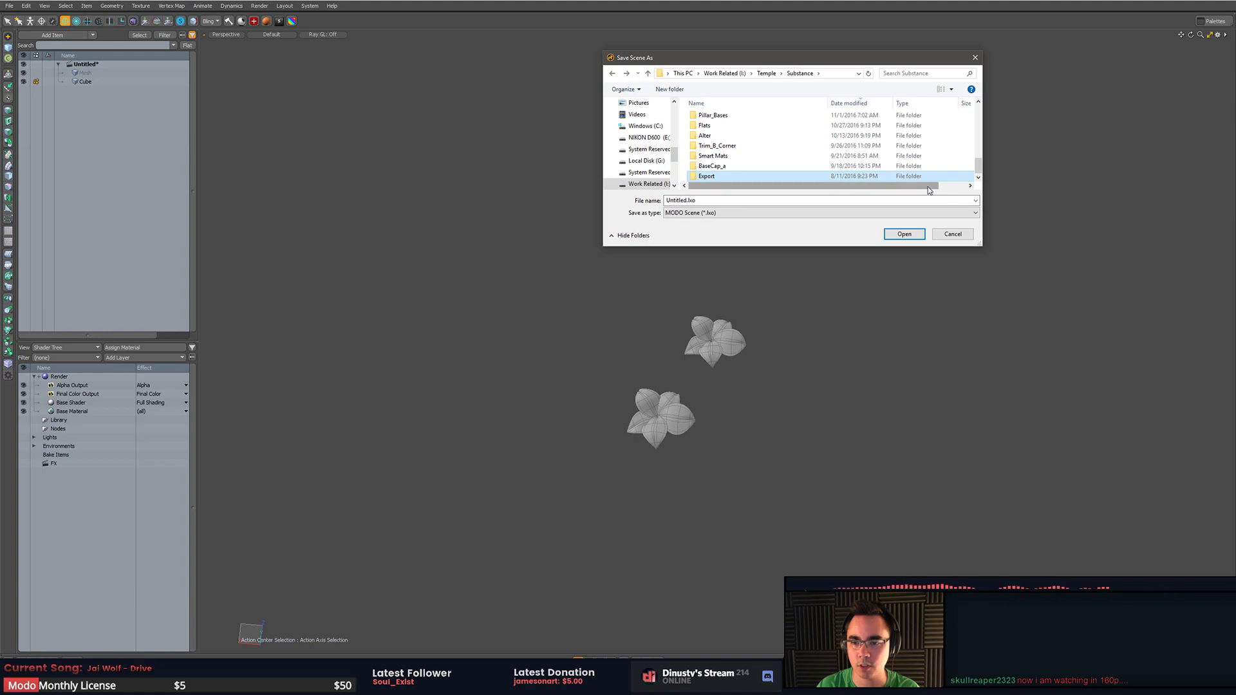
- Create a new folder named Moss inside the Substance folder and open it
drag(929, 190, 957, 190)
right_click(867, 164)
mouse_move(946, 267)
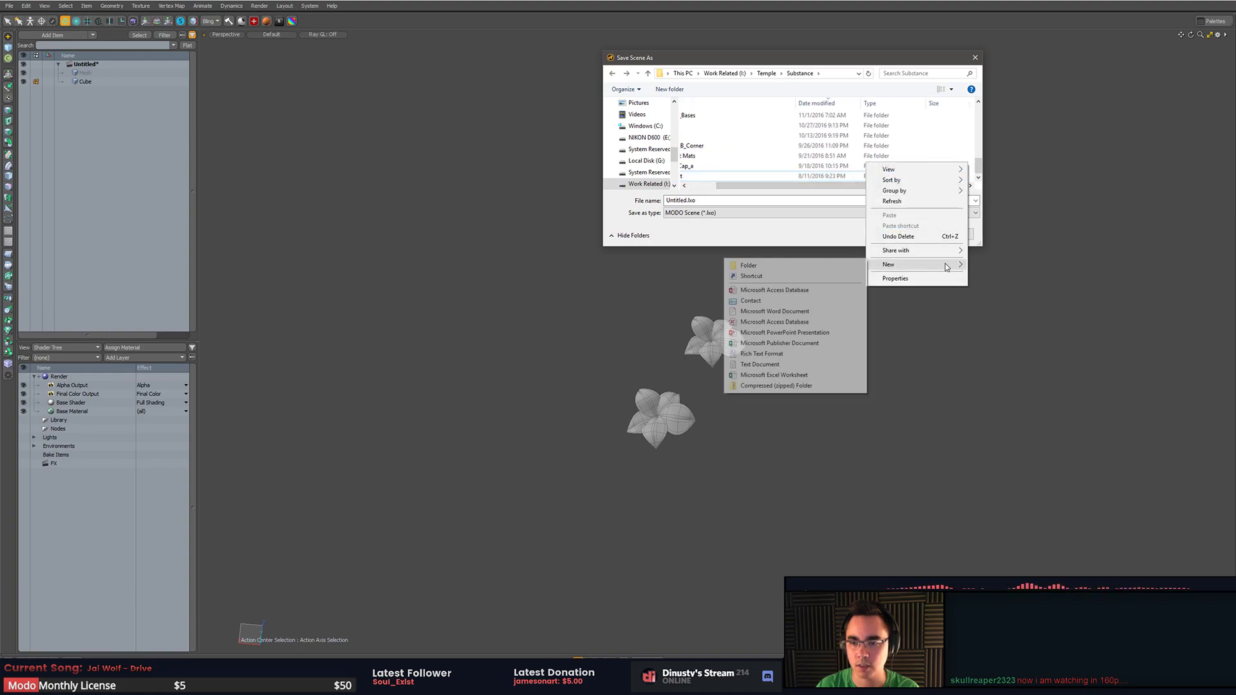
click(817, 266)
text(Moss)
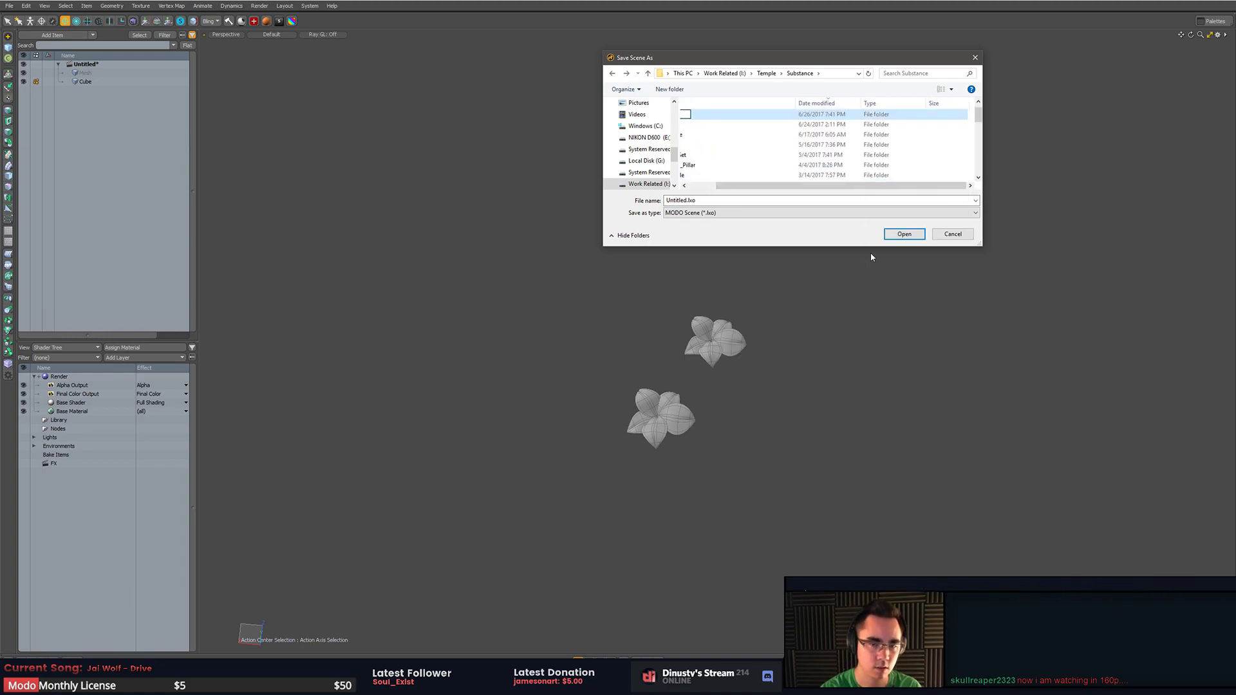
key(Return)
key(Return)
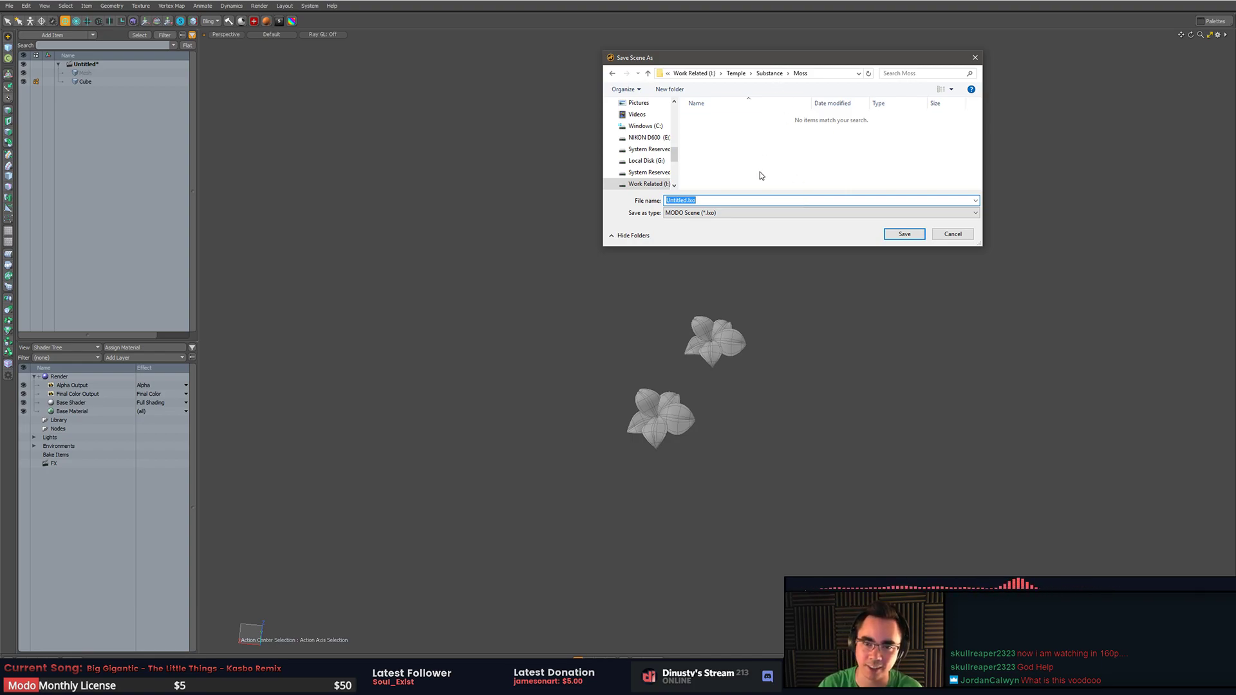
- Save the MODO scene in the Moss folder as plantssmall
text(plants)
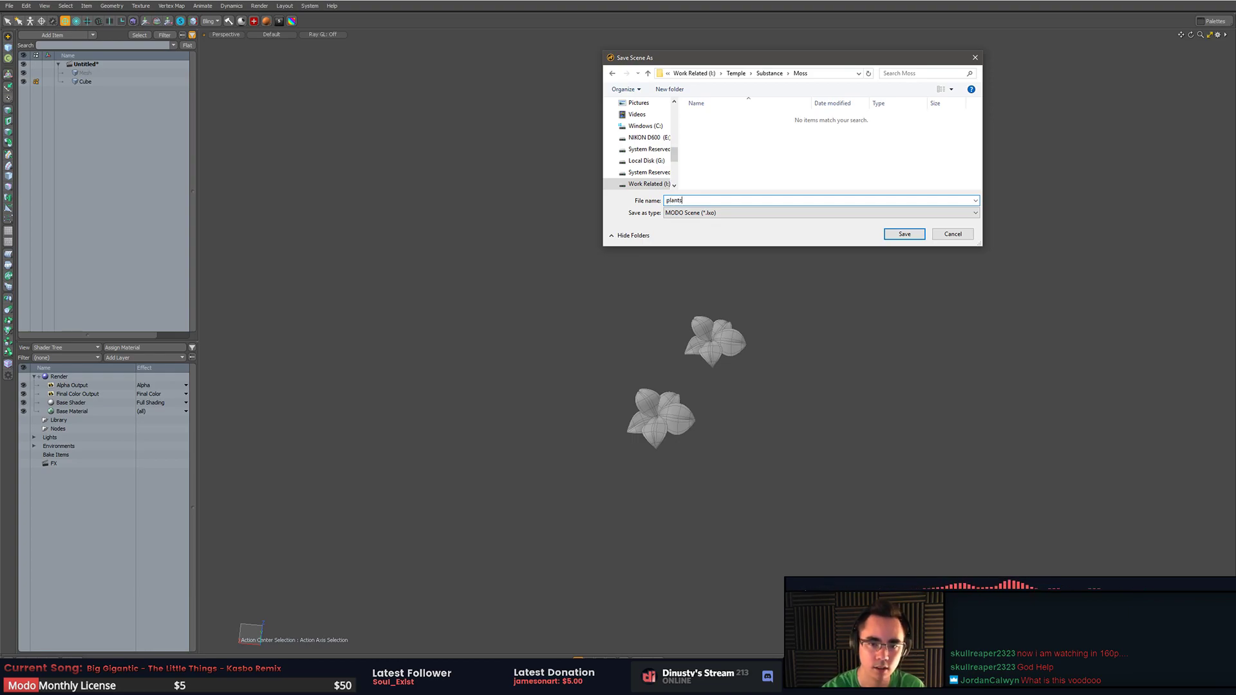
text(small)
key(Return)
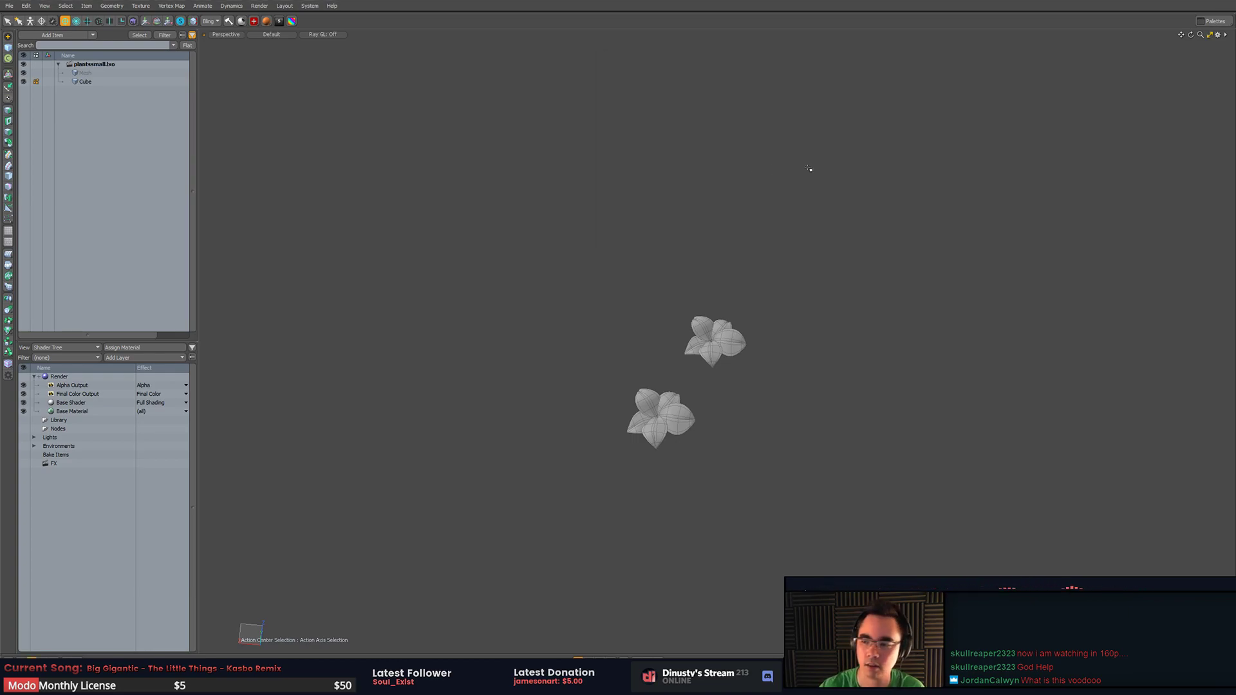
- Frame the duplicate plant and scale its uppermost leaf narrower across its width
mouse_move(783, 322)
alt+mouse_down()
mouse_move(795, 334)
mouse_move(740, 278)
mouse_move(688, 348)
mouse_move(731, 406)
mouse_move(721, 411)
alt+mouse_up()
mouse_move(741, 267)
right_down()
mouse_move(936, 306)
mouse_move(922, 285)
right_up()
key(shift+a)
alt+drag(902, 276, 766, 248)
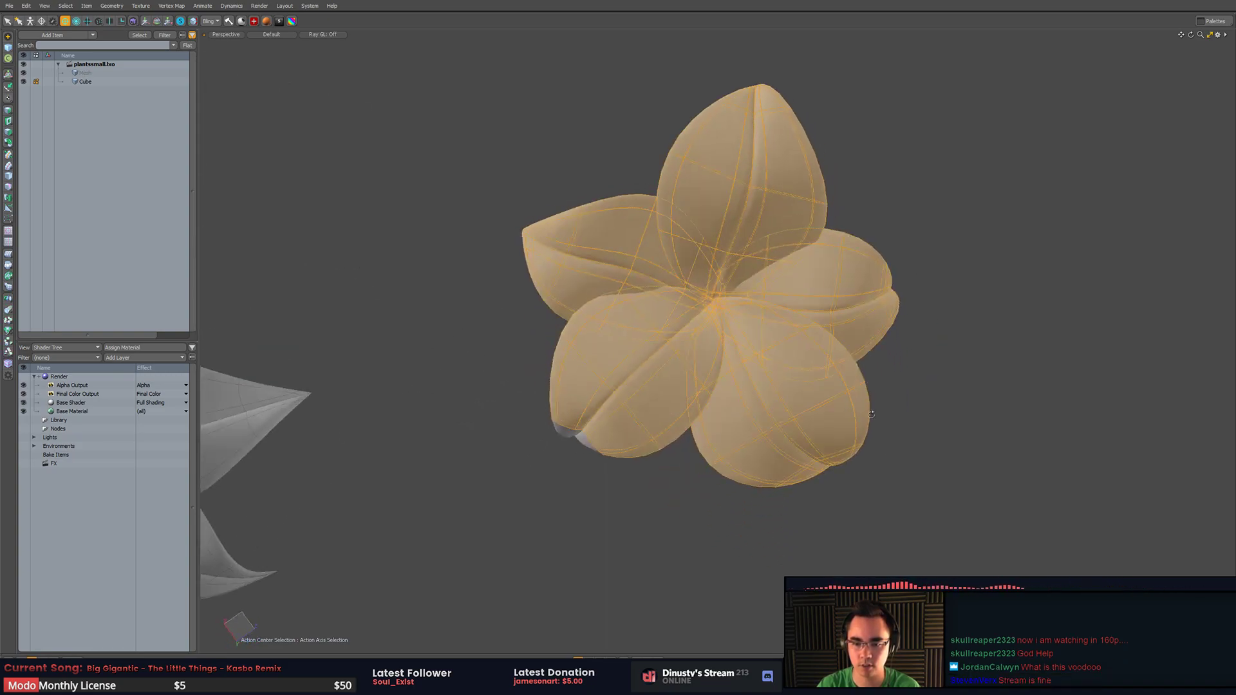
double_click(736, 230)
key(y)
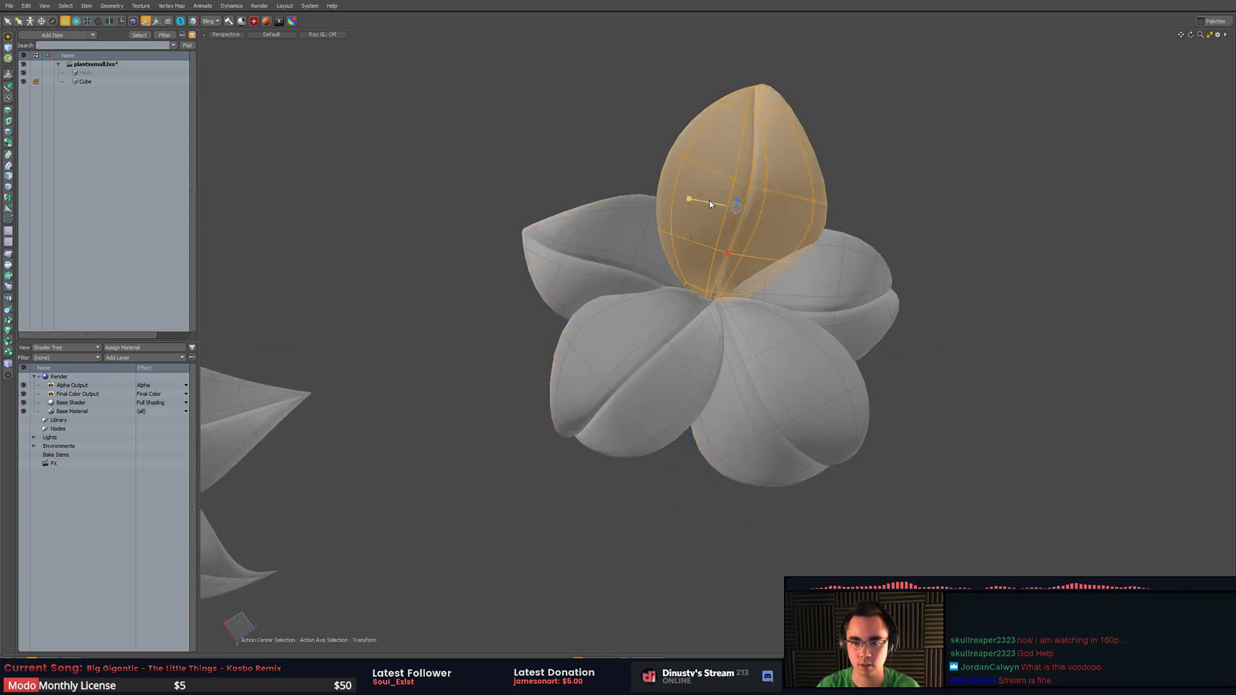
drag(708, 198, 706, 202)
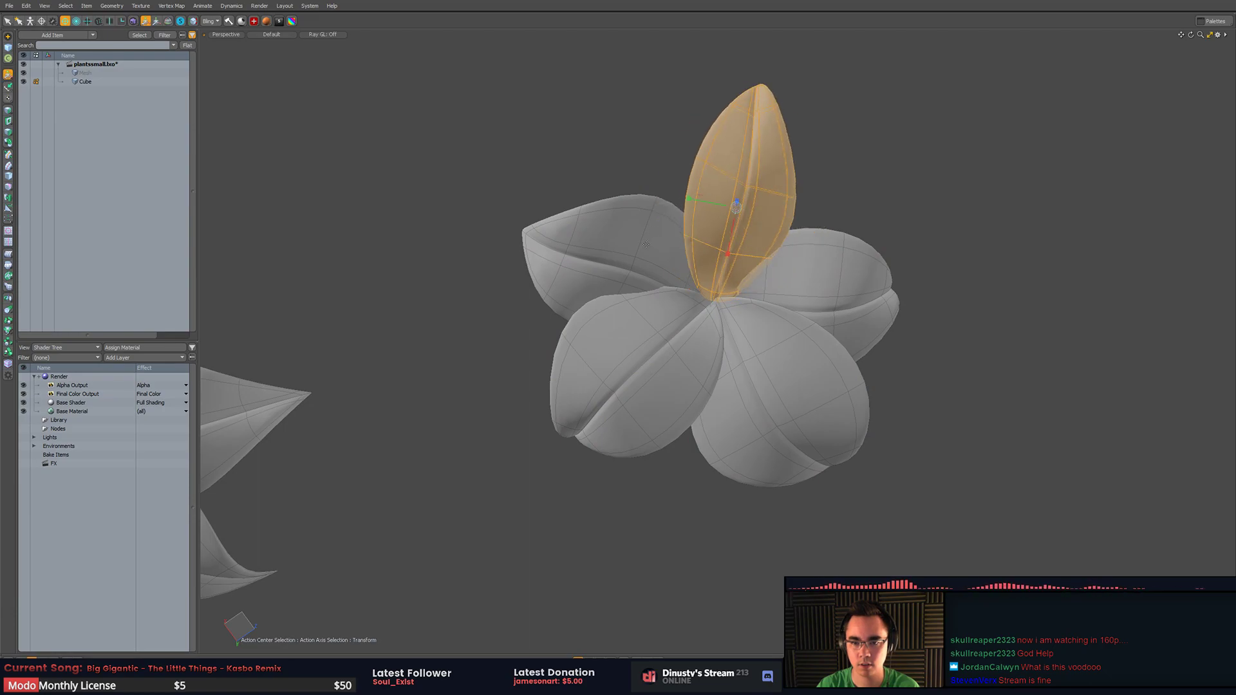
key(space)
- Scale the duplicate plant's lower-left leaf and its left leaf narrower across their width
double_click(678, 319)
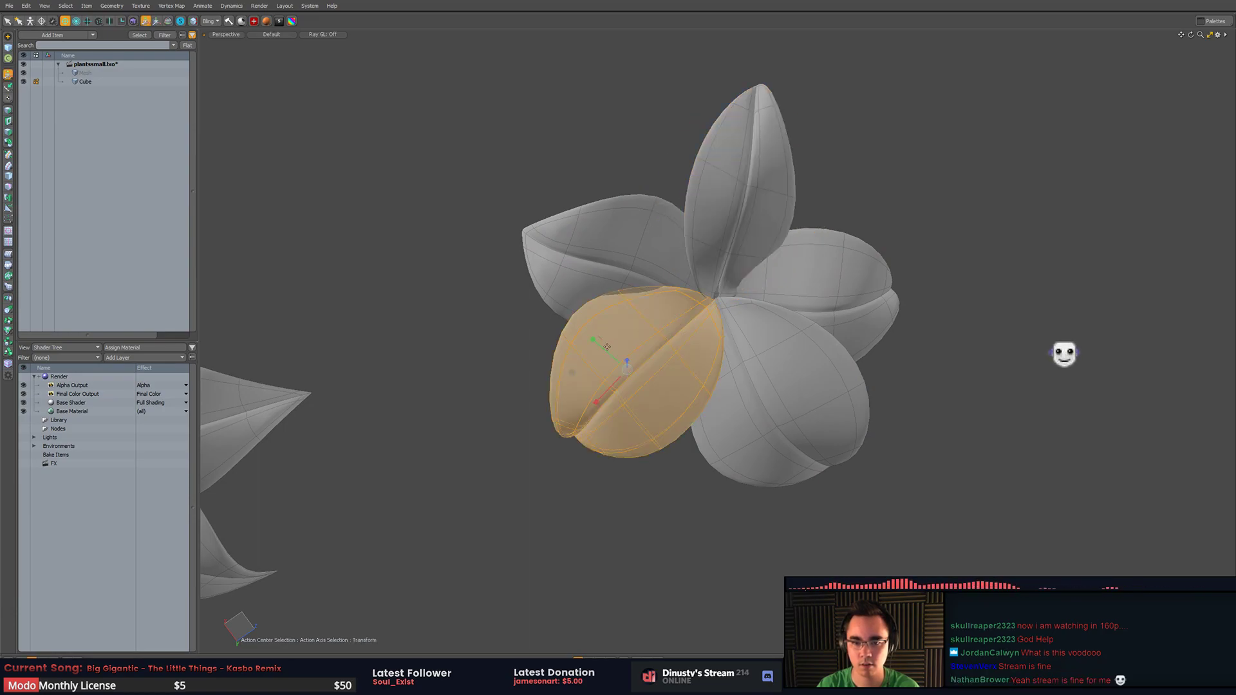
drag(593, 340, 613, 356)
key(Escape)
double_click(614, 247)
key(r)
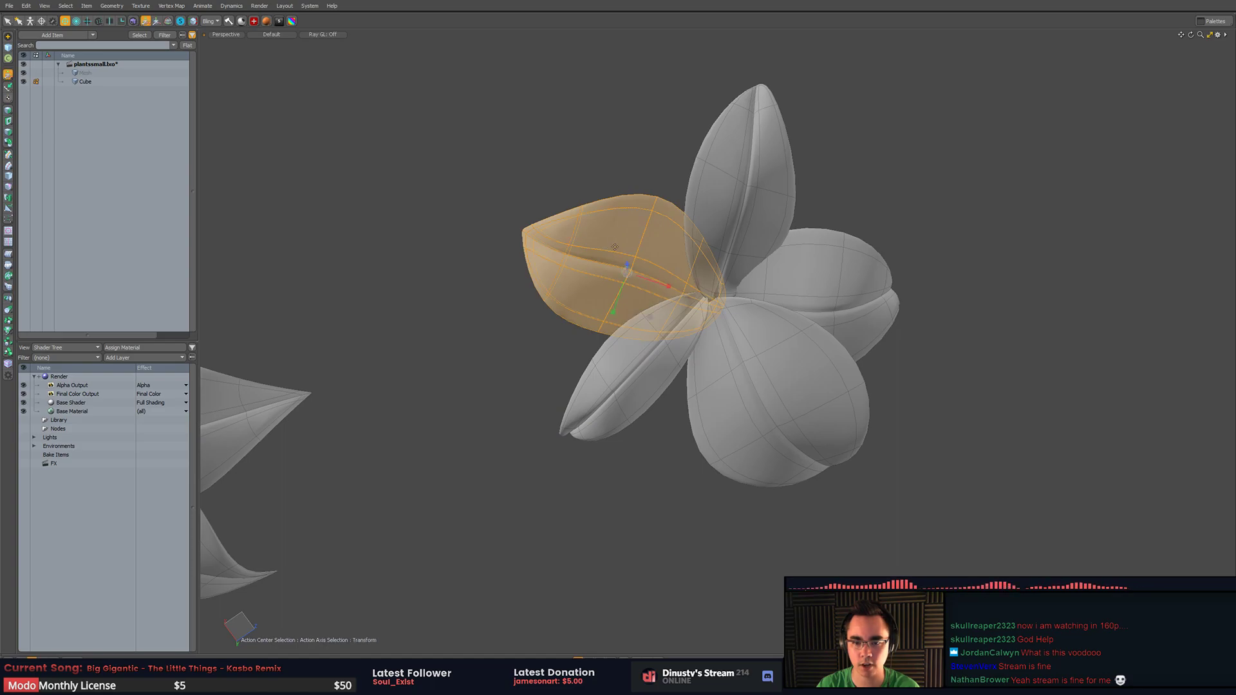
drag(612, 312, 618, 296)
key(q)
- Scale the duplicate plant's right leaf and lower-right leaf narrower across their width
double_click(802, 283)
key(r)
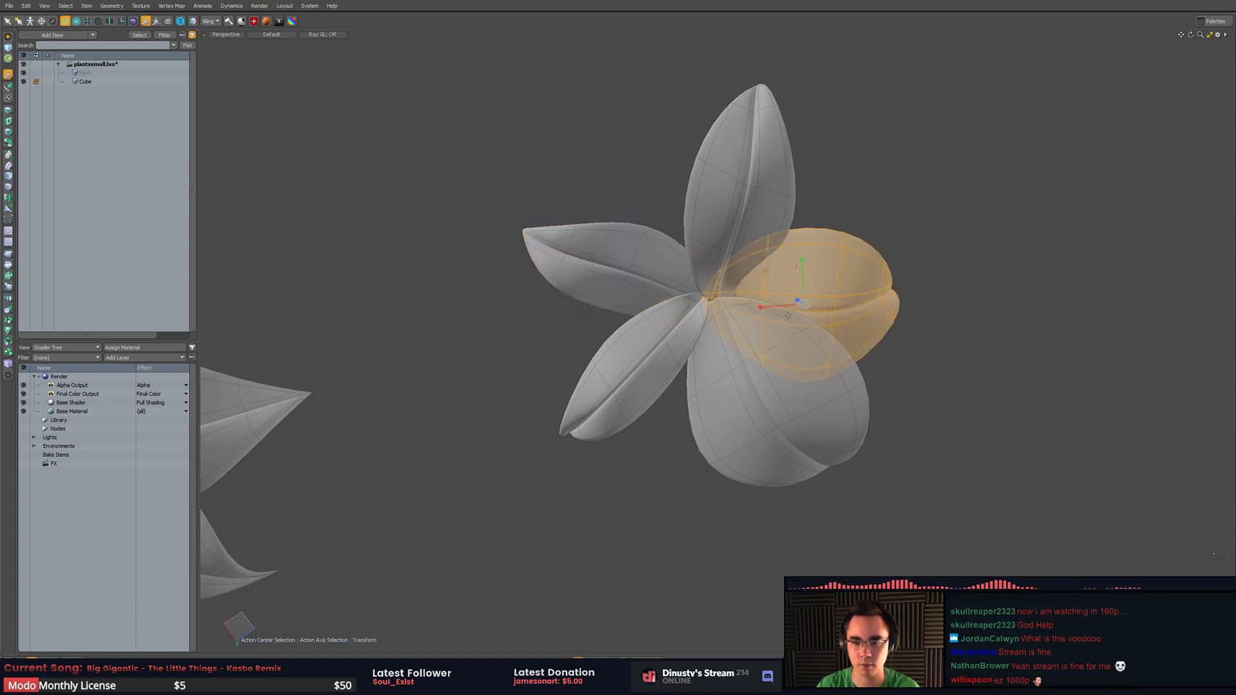
drag(804, 268, 804, 285)
key(q)
double_click(768, 325)
key(r)
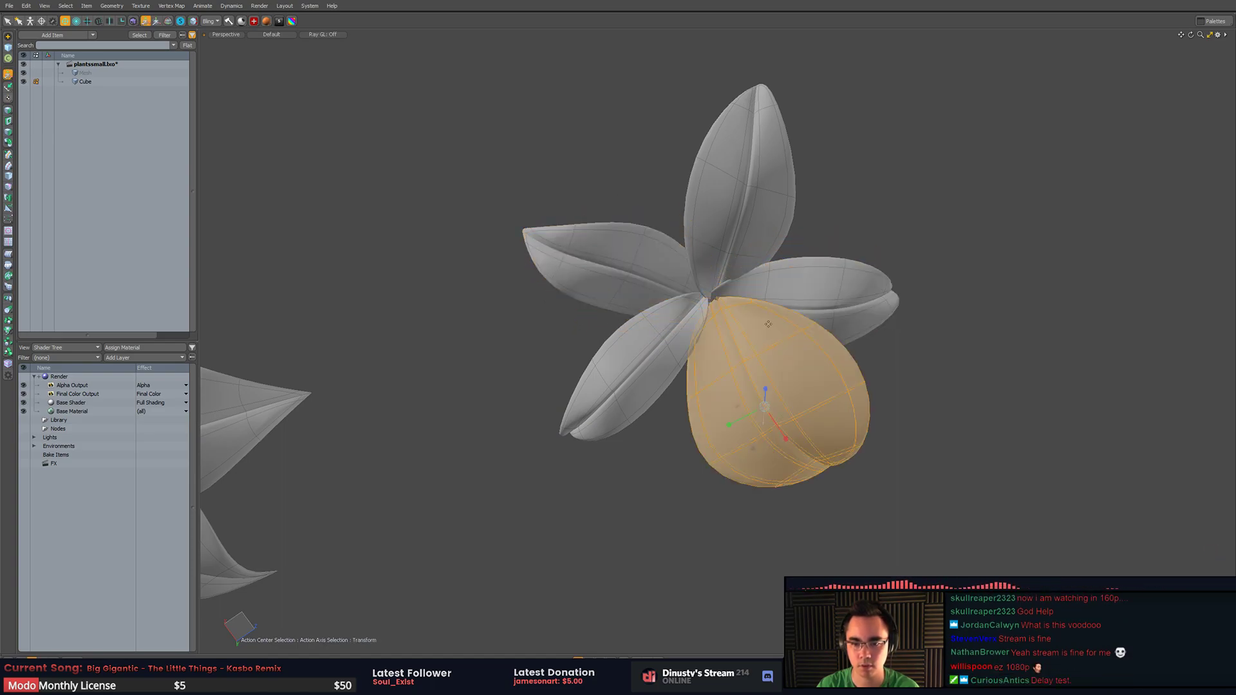
drag(730, 424, 751, 416)
key(q)
click(878, 393)
- Select the vertex rows across three of the duplicate's leaves near the plant's centre and move them slightly down
alt+drag(888, 390, 642, 201)
key(1)
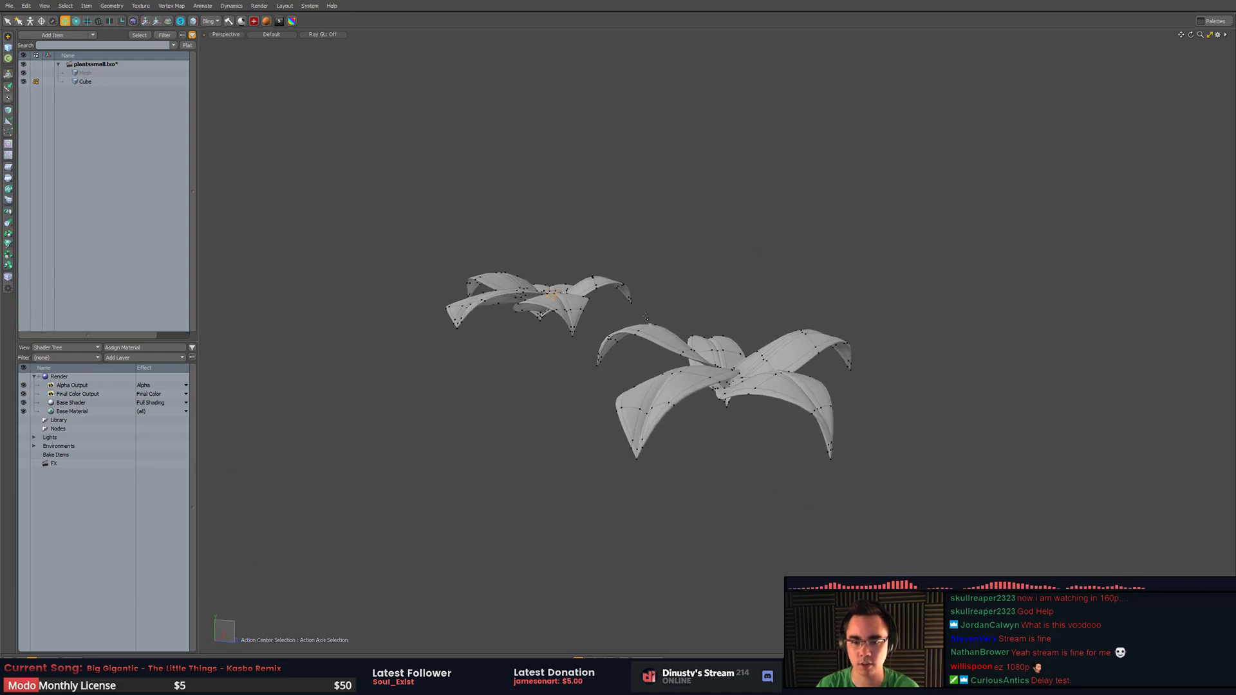
alt+drag(673, 307, 706, 403)
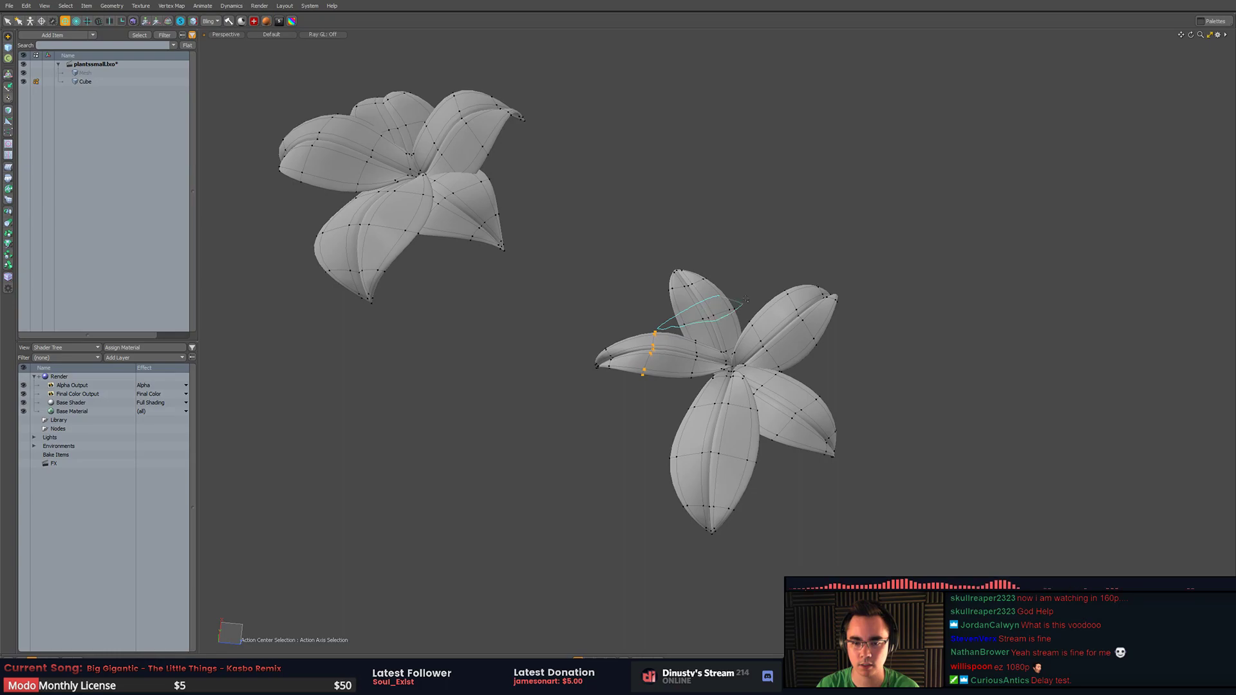
shift+right_drag(745, 299, 740, 297)
alt+drag(644, 263, 719, 287)
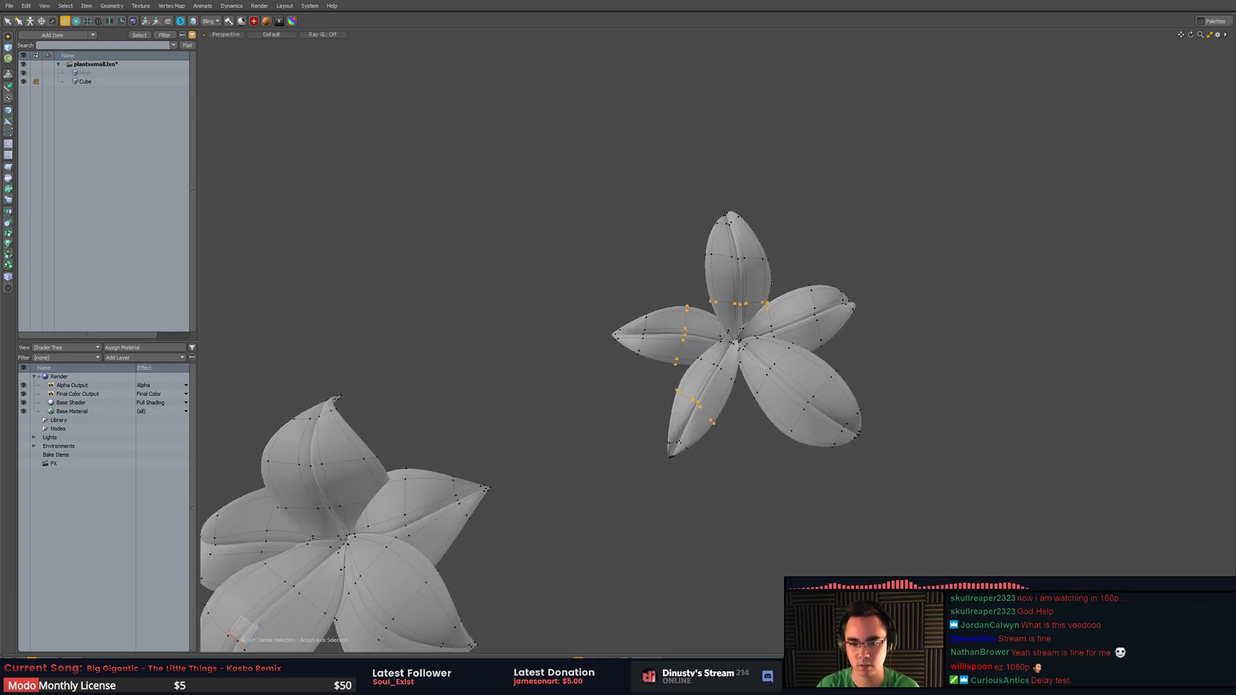
right_drag(765, 401, 765, 399)
alt+drag(766, 399, 797, 222)
key(w)
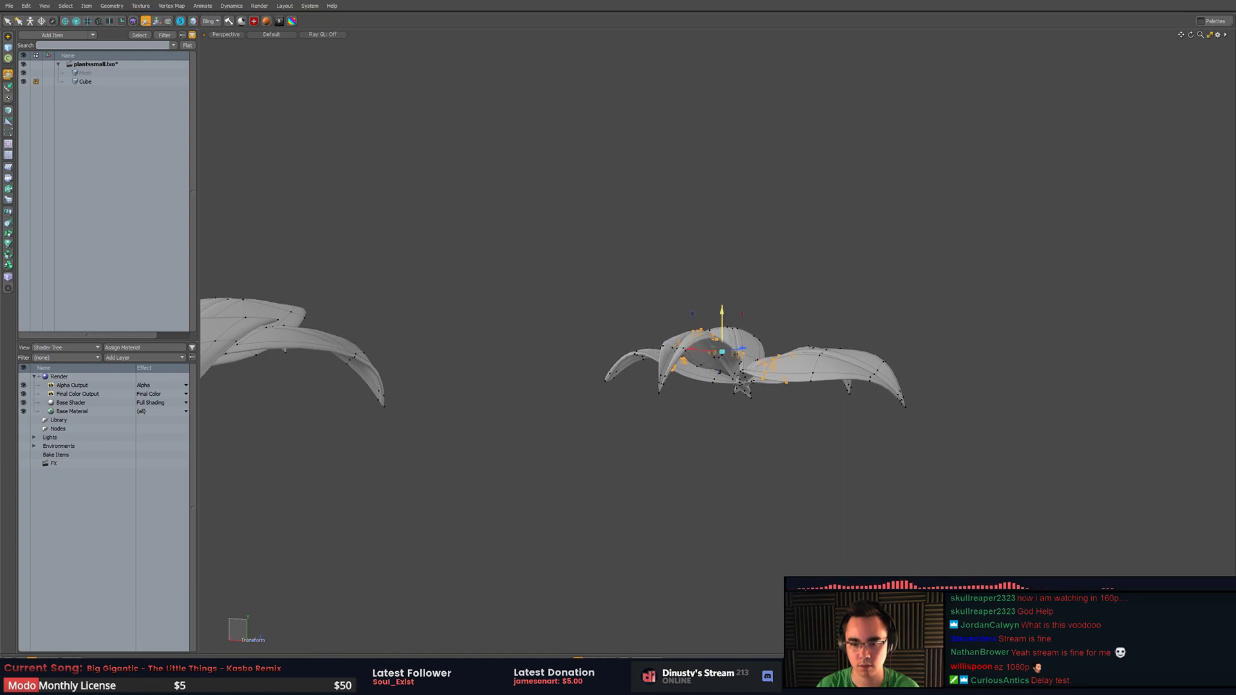
mouse_move(729, 323)
mouse_down()
mouse_move(729, 341)
mouse_move(729, 249)
mouse_move(729, 338)
mouse_up()
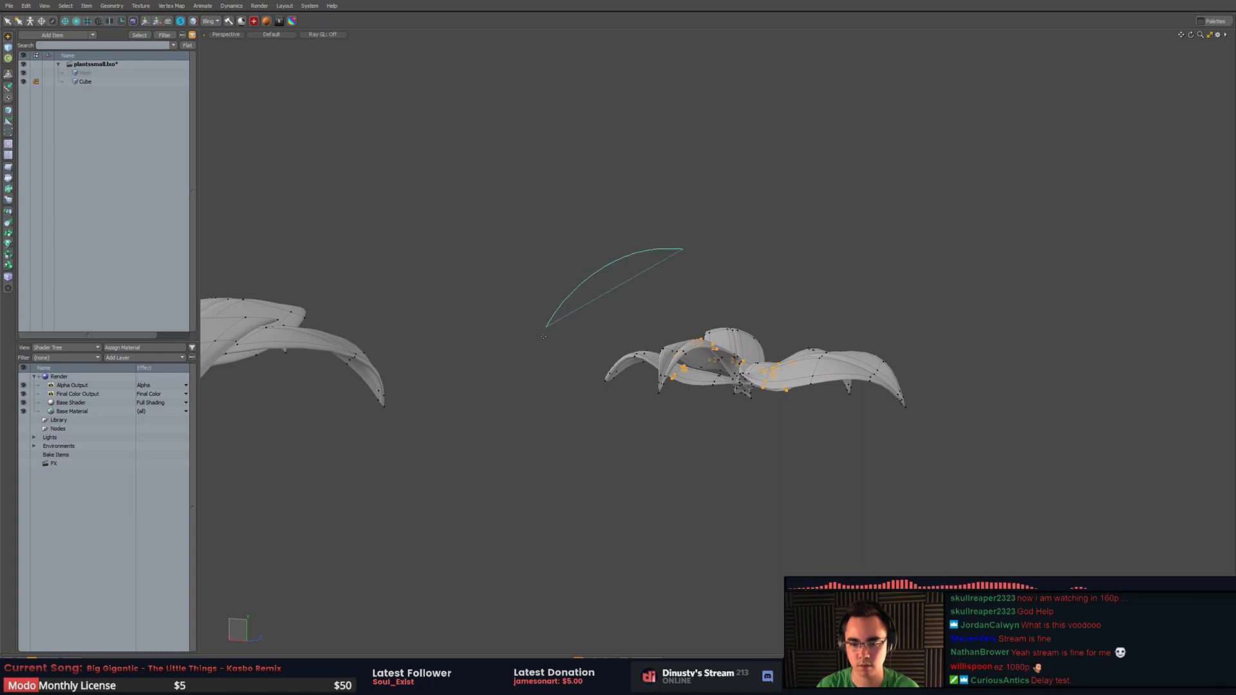
alt+drag(543, 336, 938, 515)
key(space)
click(727, 340)
- Select the duplicate's widest remaining leaf and scale it narrower across its width to match the others
key(3)
double_click(844, 386)
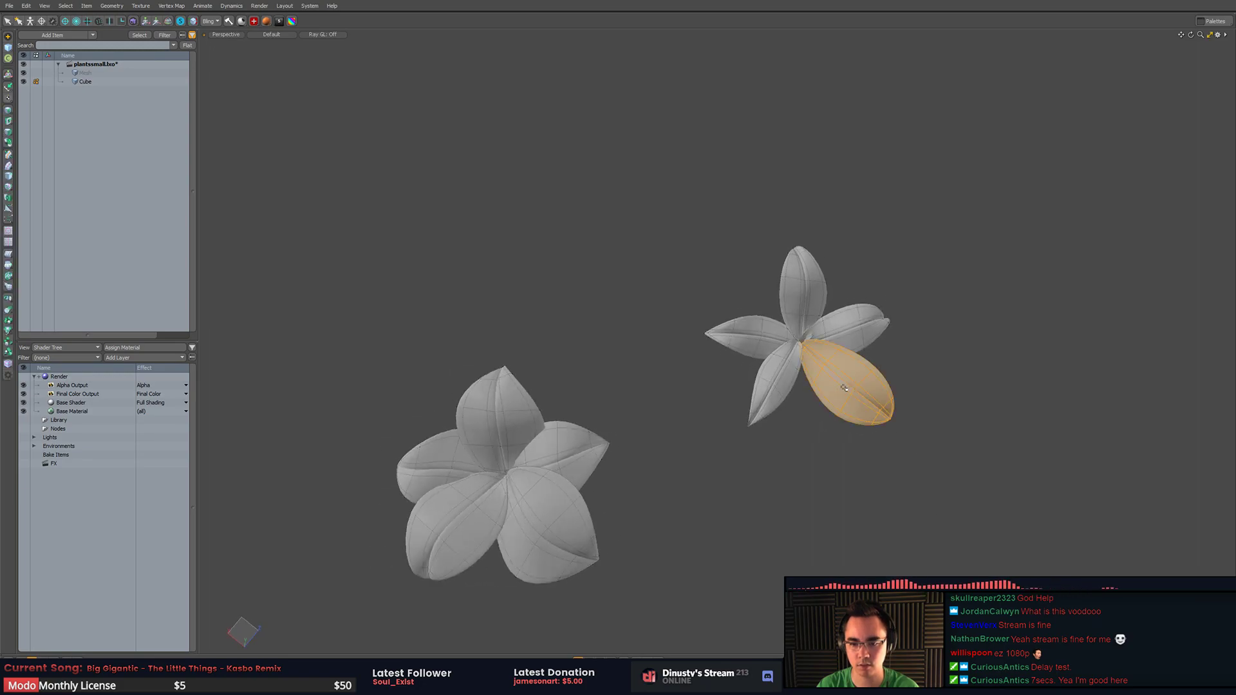
key(2)
key(3)
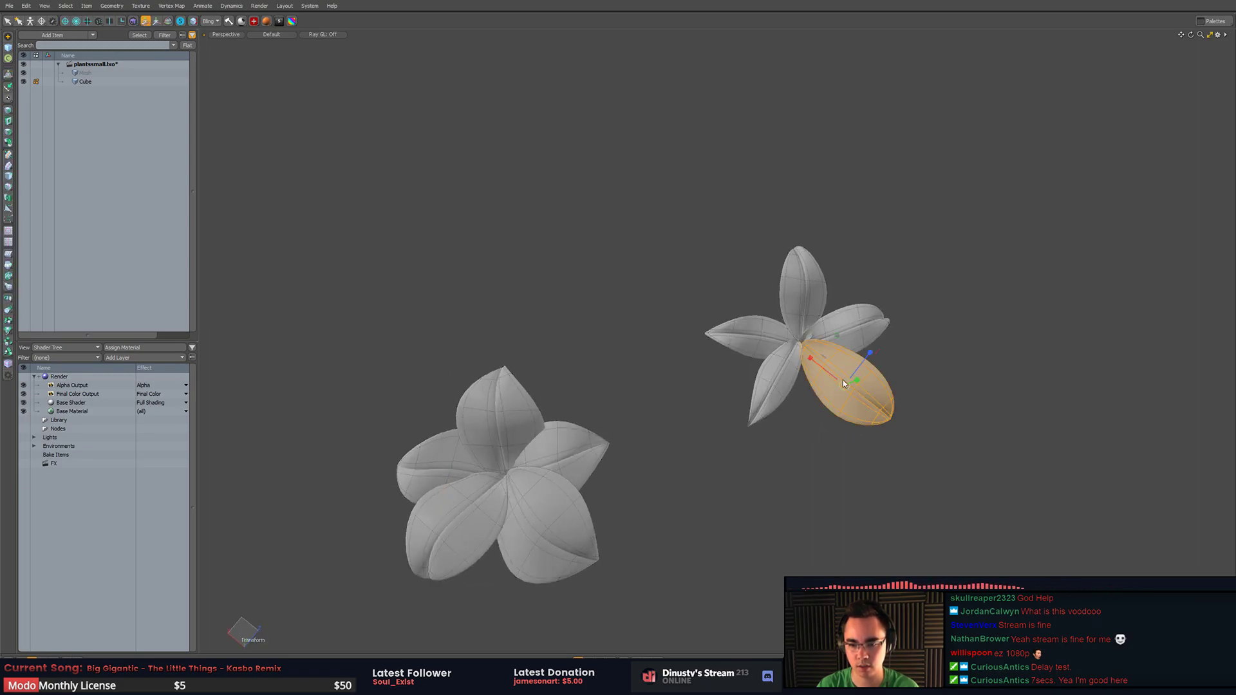
drag(865, 358, 860, 365)
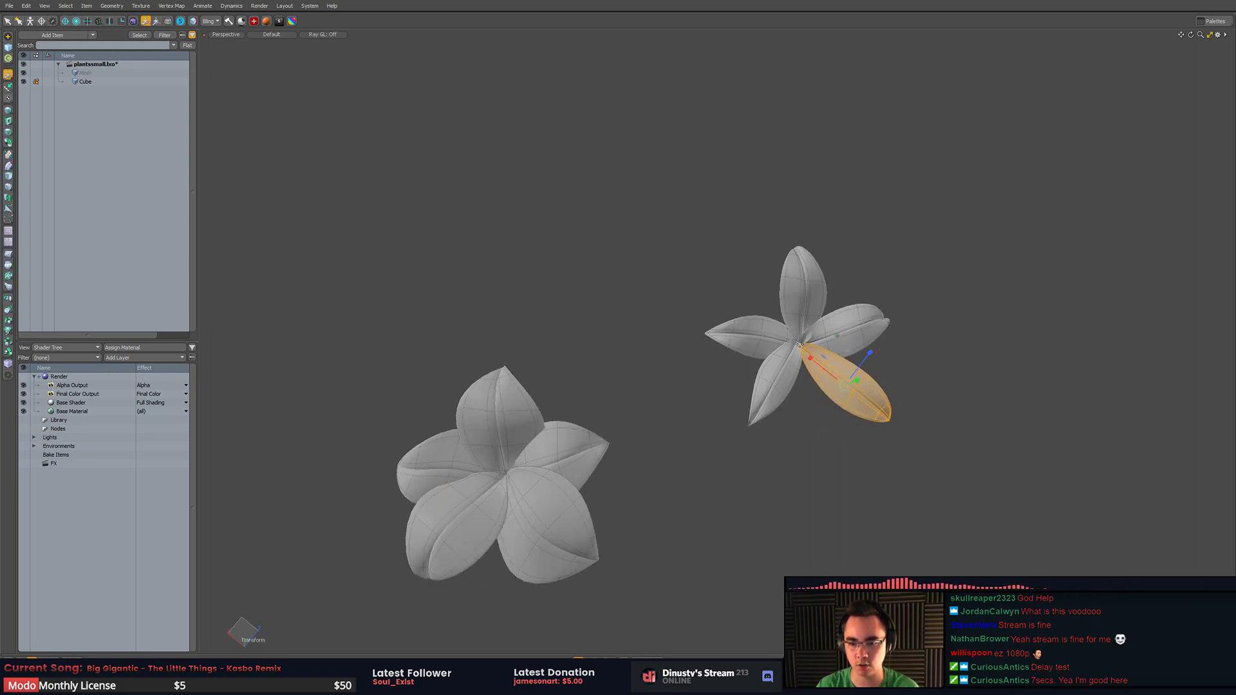
drag(769, 322, 678, 254)
key(q)
click(932, 339)
- Rotate the duplicate's rear leaf and adjust its position at the plant's centre using the Automatic action center
scroll(856, 350, up, 3)
alt+drag(698, 338, 632, 383)
double_click(660, 331)
key(e)
click(711, 365)
alt+drag(708, 363, 626, 365)
key(w)
key(alt+a)
click(754, 308)
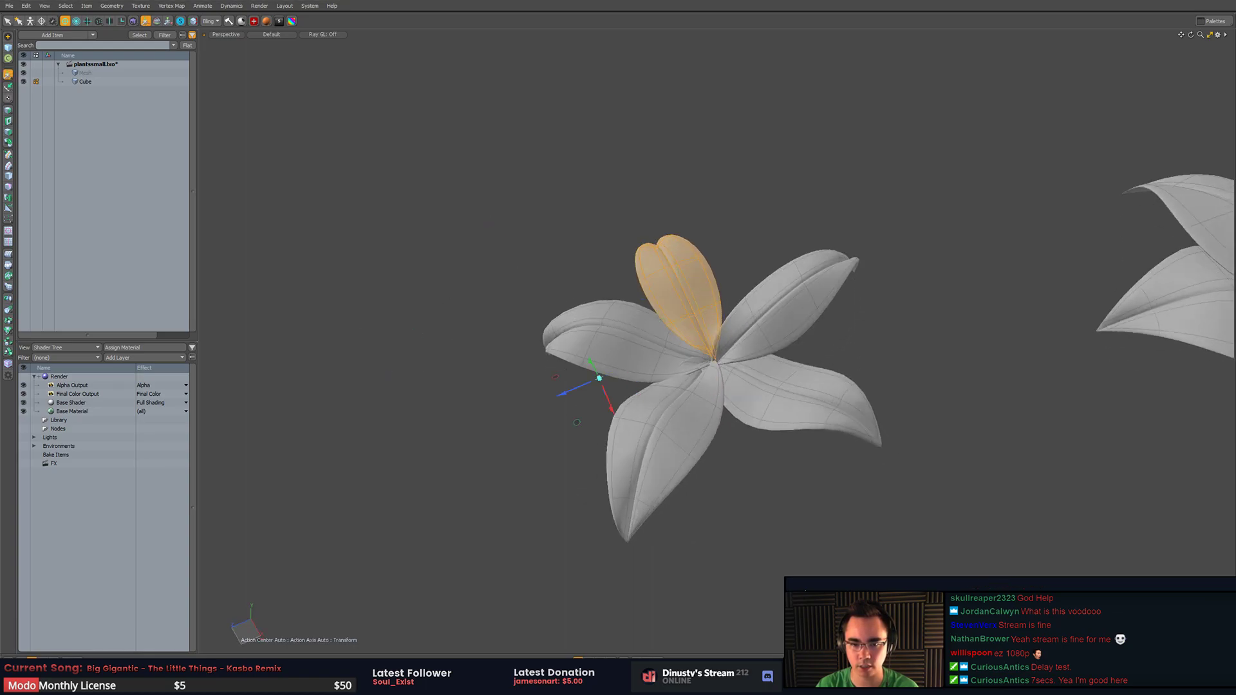
click(710, 359)
alt+drag(710, 360, 708, 332)
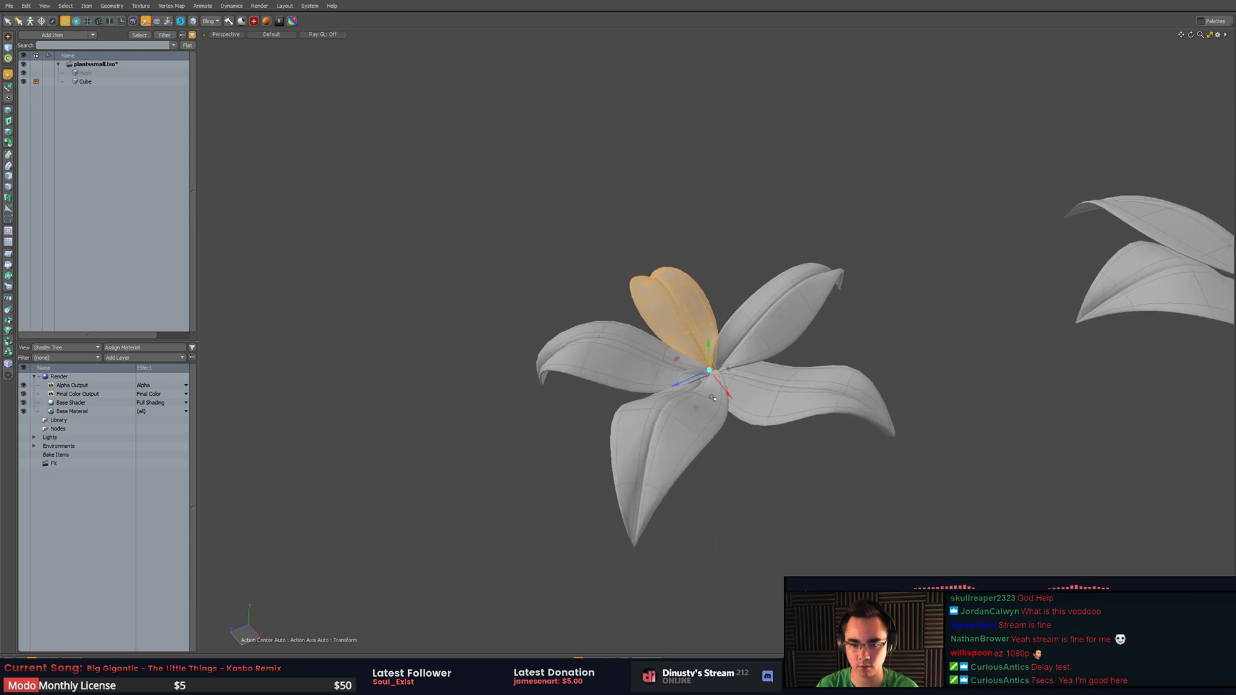
key(q)
- Select the duplicate plant's front leaf and adjust its position at the stem
double_click(702, 394)
key(w)
alt+drag(707, 391, 663, 406)
key(q)
- Select the duplicate's leaf beside the front leaf and rotate it with the action center set to Selection
click(764, 399)
double_click(769, 384)
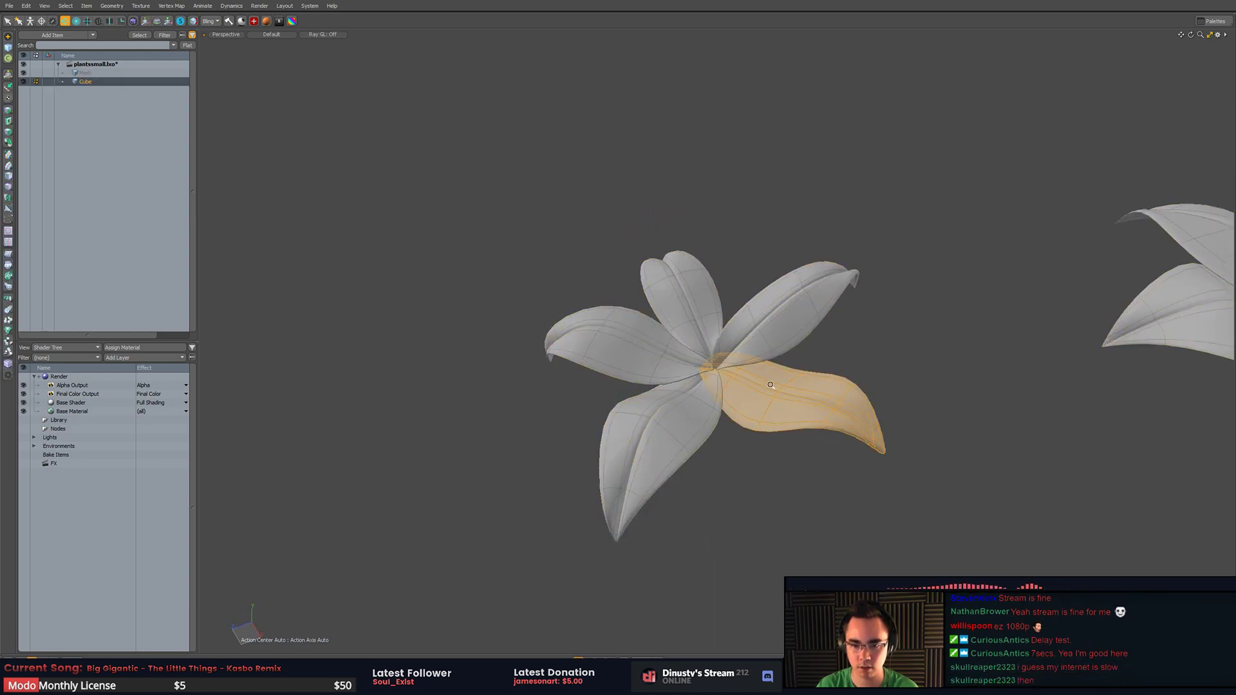
alt+drag(770, 385, 717, 378)
key(e)
key(alt+a)
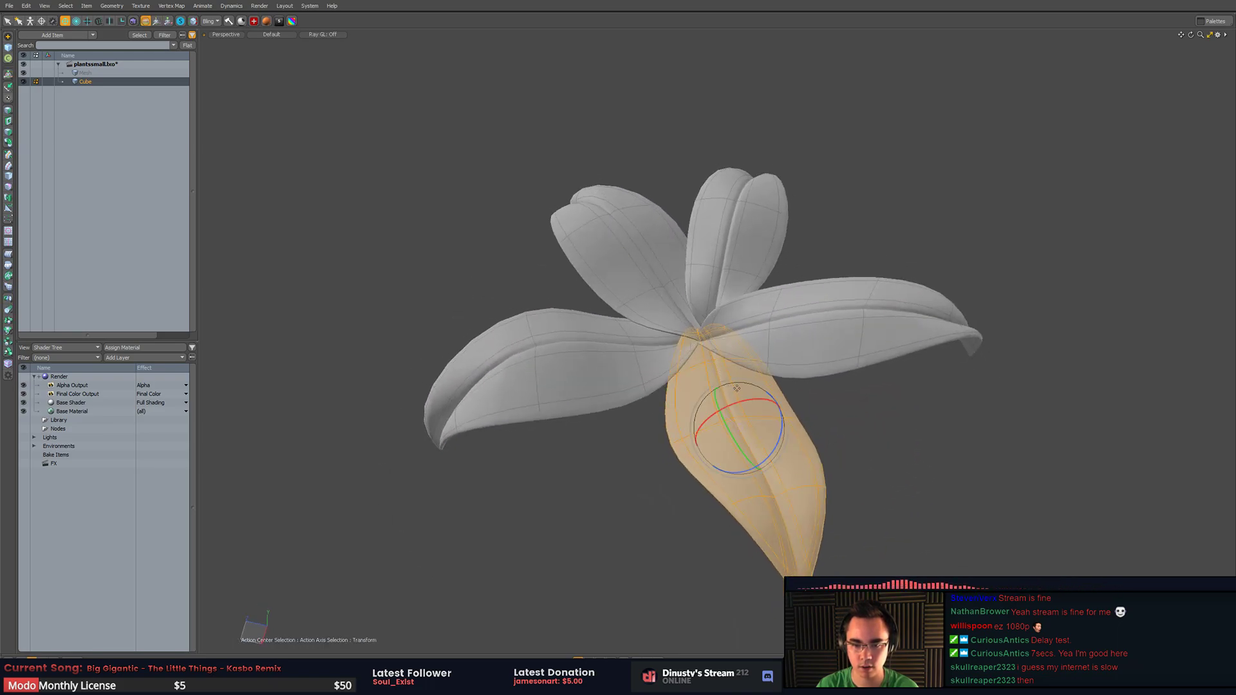
key(alt+a)
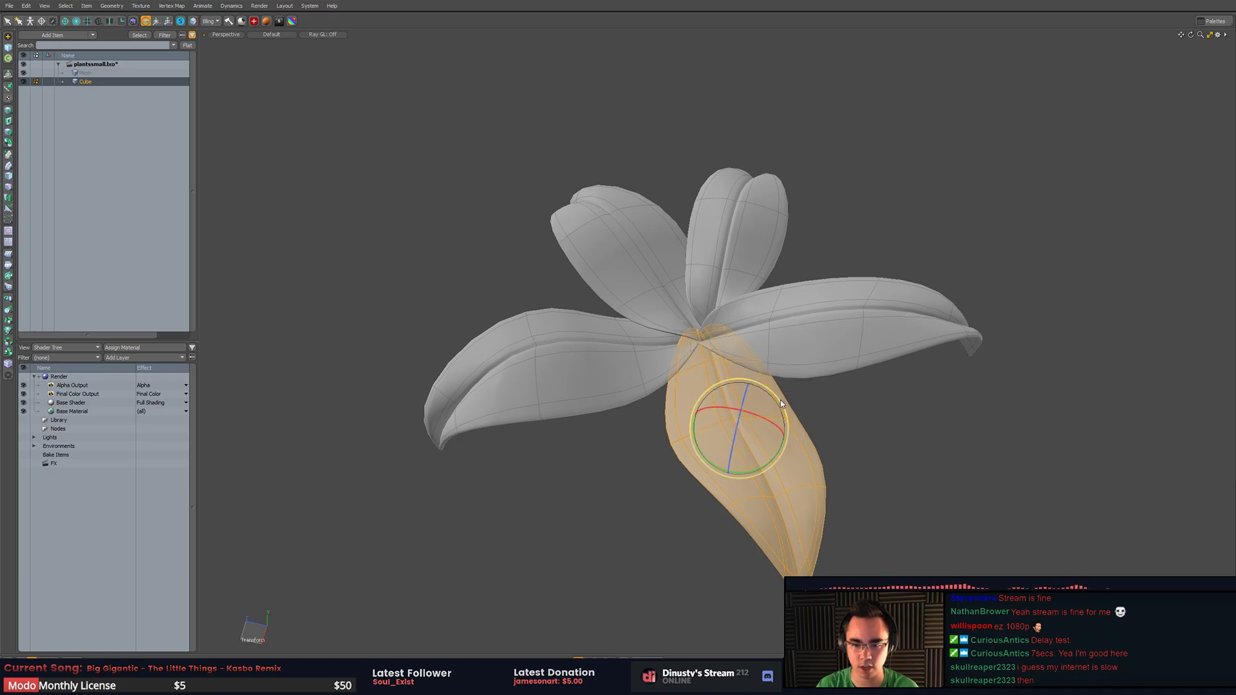
alt+drag(783, 402, 1016, 382)
- Set the action center to Automatic and transform the selected leaf so its base meets the plant's centre
key(alt+a)
key(alt+a)
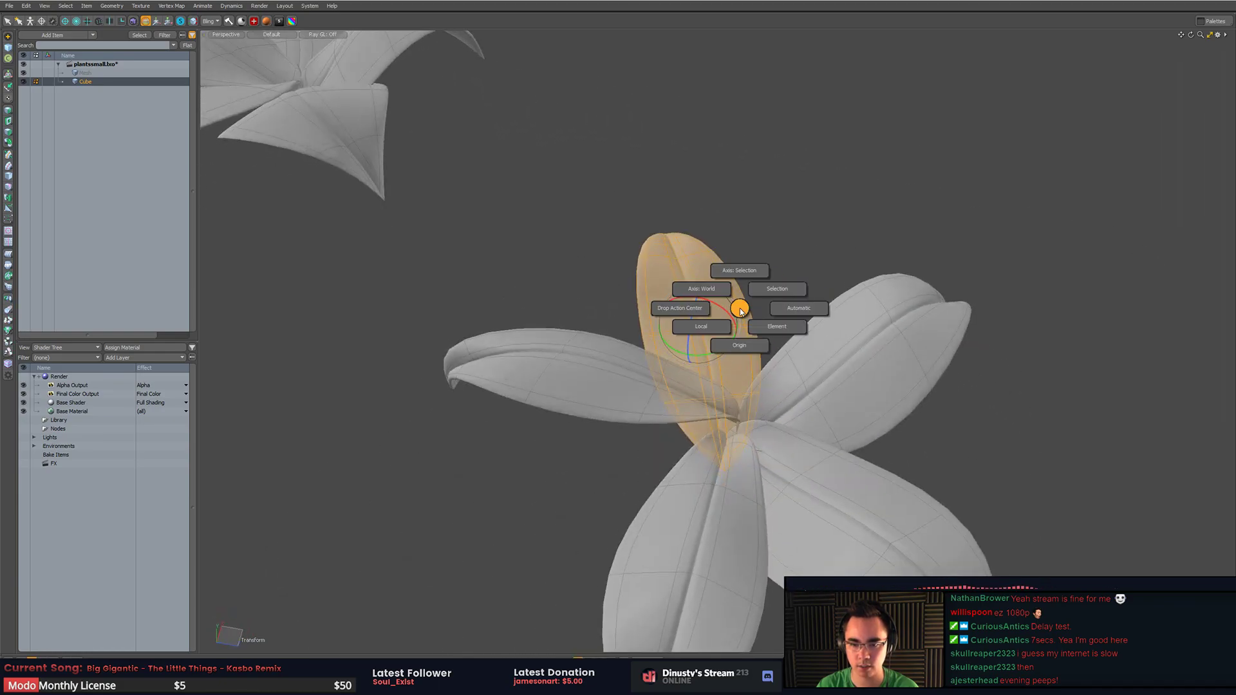
click(800, 308)
alt+drag(800, 309, 705, 409)
key(y)
key(q)
mouse_move(769, 371)
mouse_down()
mouse_move(813, 386)
mouse_move(791, 284)
mouse_move(925, 299)
mouse_move(885, 412)
mouse_up()
click(822, 391)
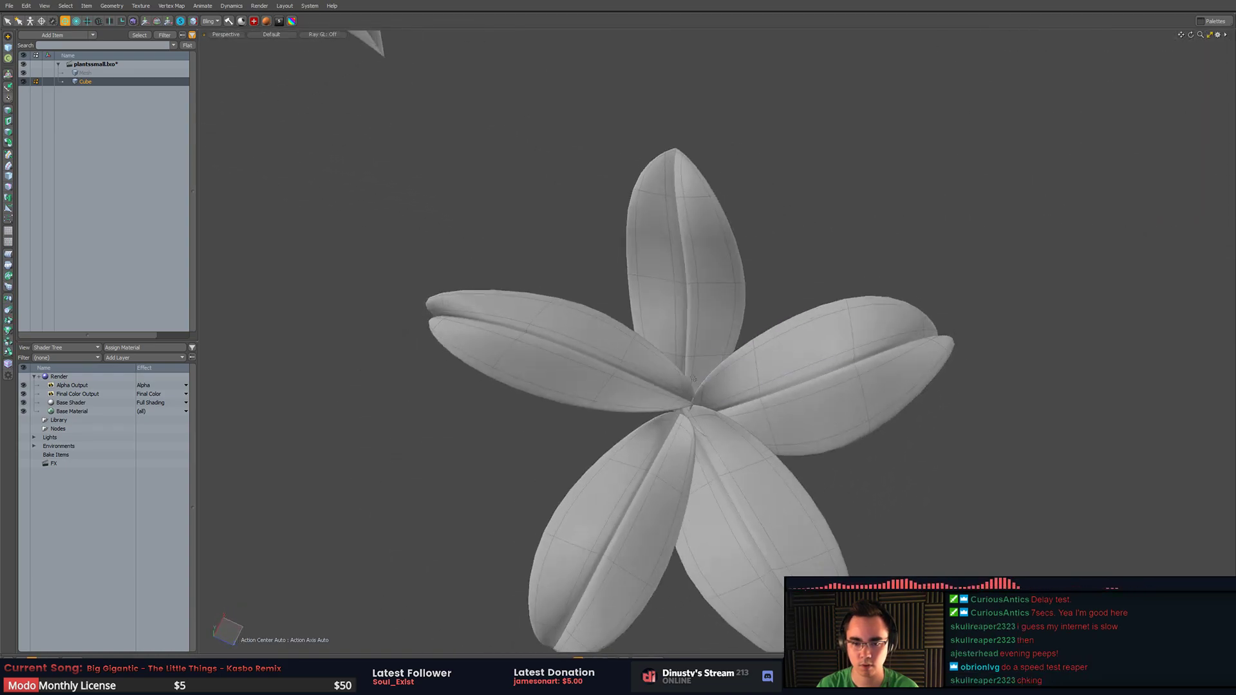
- Try transforming lassoed vertices on the duplicate's leaves and undo the adjustment
key(1)
right_drag(654, 306, 601, 508)
right_drag(756, 489, 753, 476)
key(y)
alt+drag(753, 476, 701, 272)
key(ctrl+z)
key(q)
- Lasso the inner vertices around the duplicate plant's centre and transform them
alt+drag(663, 219, 630, 334)
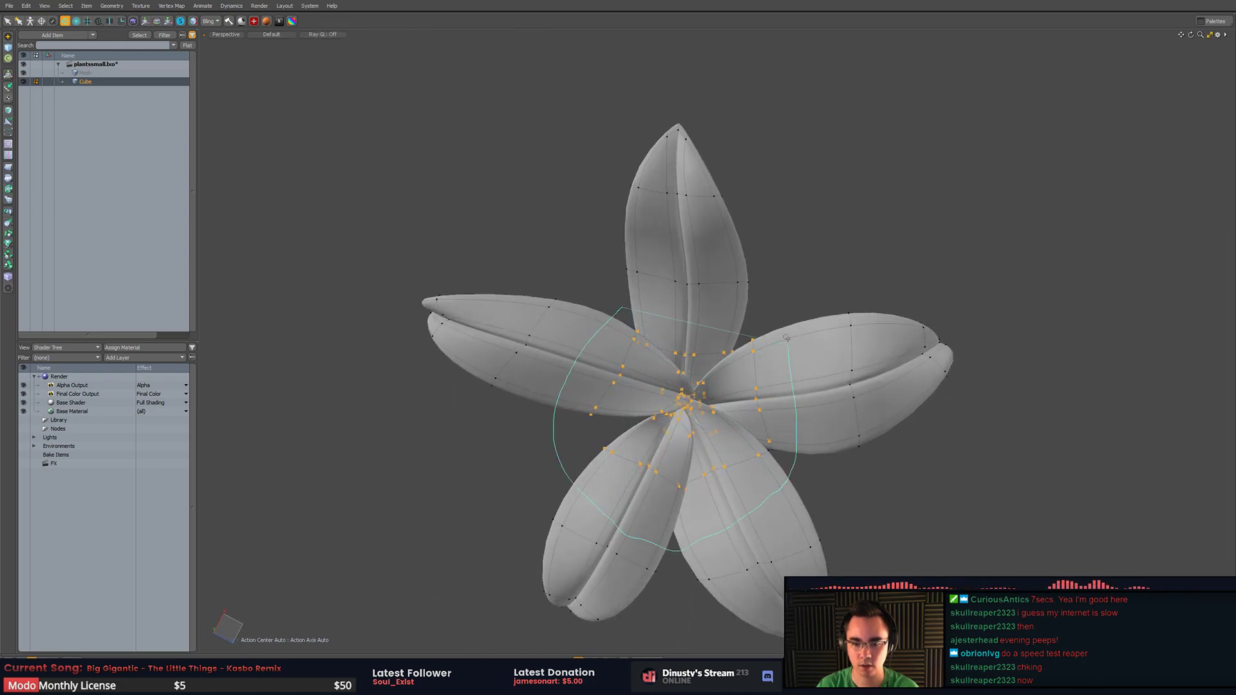
right_drag(786, 337, 786, 339)
key(y)
mouse_move(786, 339)
alt+mouse_down()
mouse_move(713, 405)
mouse_move(699, 332)
mouse_move(697, 386)
mouse_move(700, 329)
mouse_move(794, 330)
alt+mouse_up()
key(y)
alt+drag(689, 293, 679, 341)
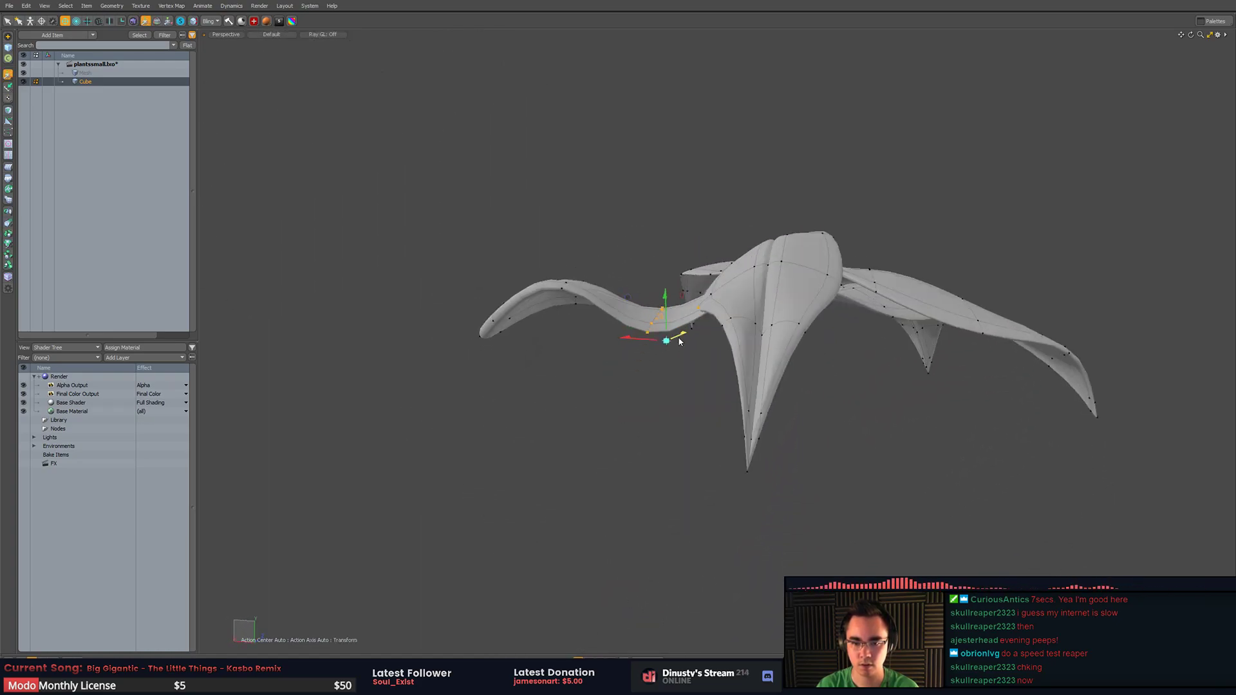
- Select the vertex row at the dip of the side leaf near its base and raise it
right_drag(630, 351, 672, 325)
key(w)
drag(648, 309, 646, 235)
key(space)
- Rotate the duplicate's rear leaf about the plant's centre and move it to rejoin the other leaves
alt+drag(712, 303, 659, 358)
double_click(679, 307)
key(e)
click(699, 377)
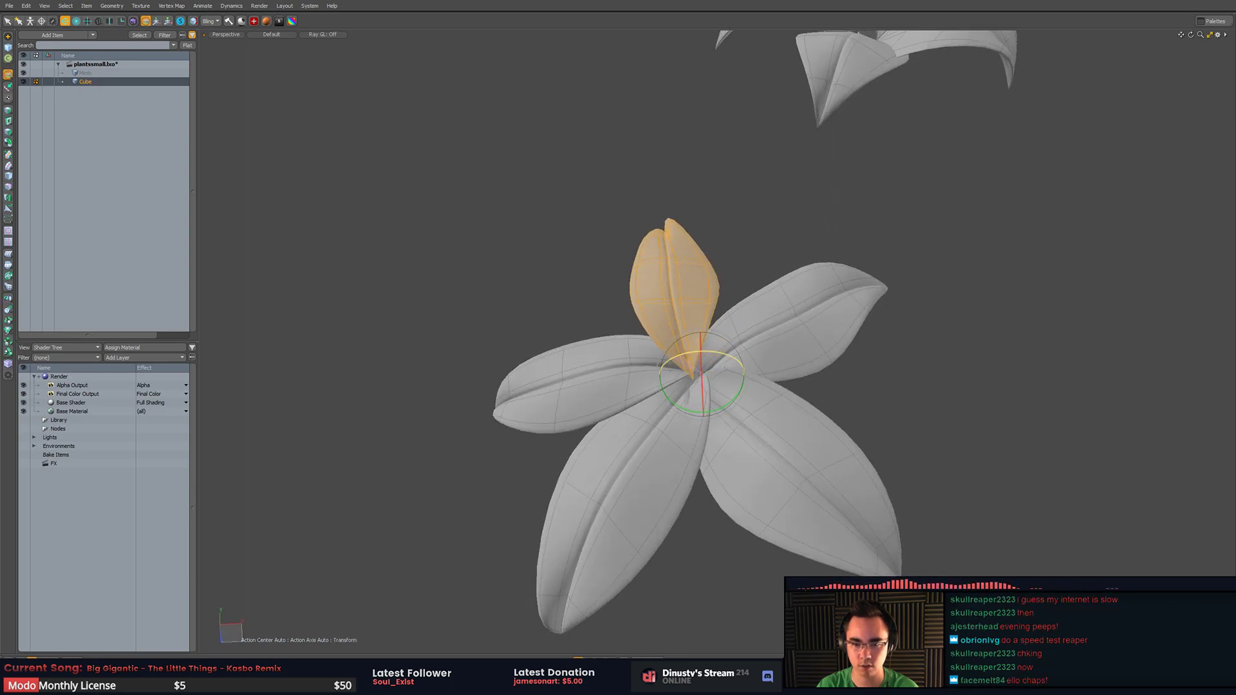
drag(735, 394, 728, 378)
alt+drag(701, 386, 742, 315)
key(w)
drag(637, 303, 636, 314)
alt+drag(637, 314, 681, 424)
drag(677, 336, 667, 326)
alt+drag(676, 348, 685, 316)
key(space)
- Select the duplicate's uppermost leaf and shift it slightly along its vertical axis
double_click(810, 376)
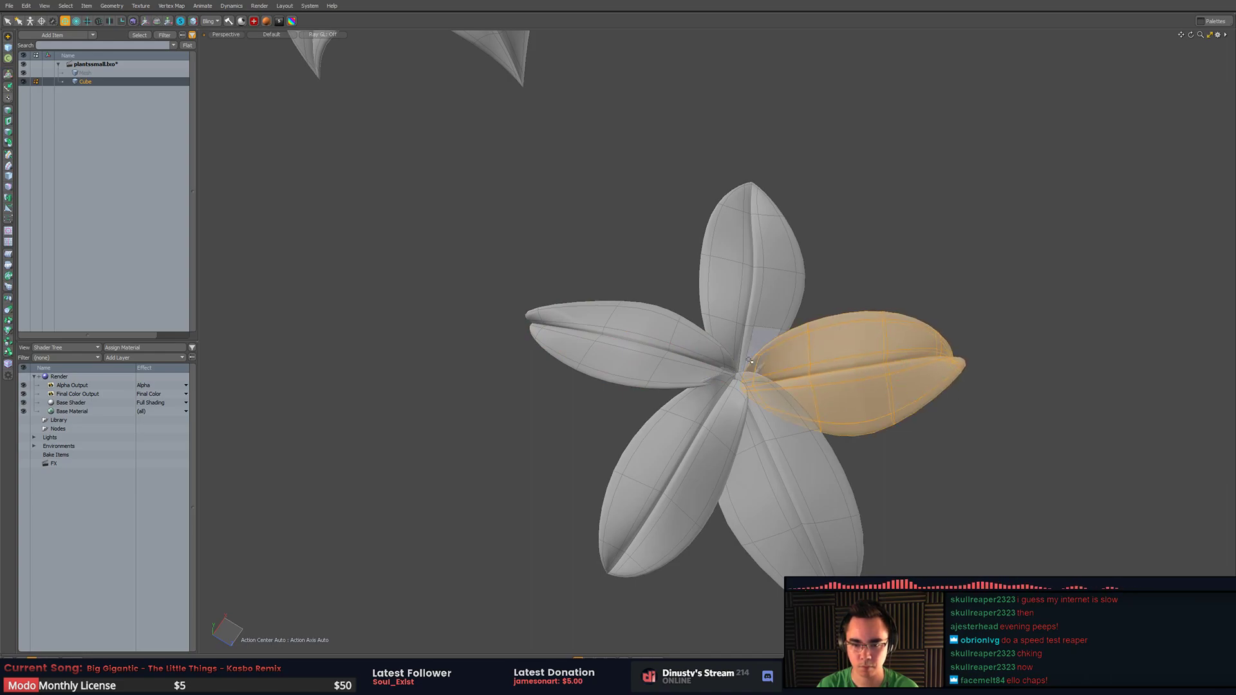
double_click(760, 247)
key(y)
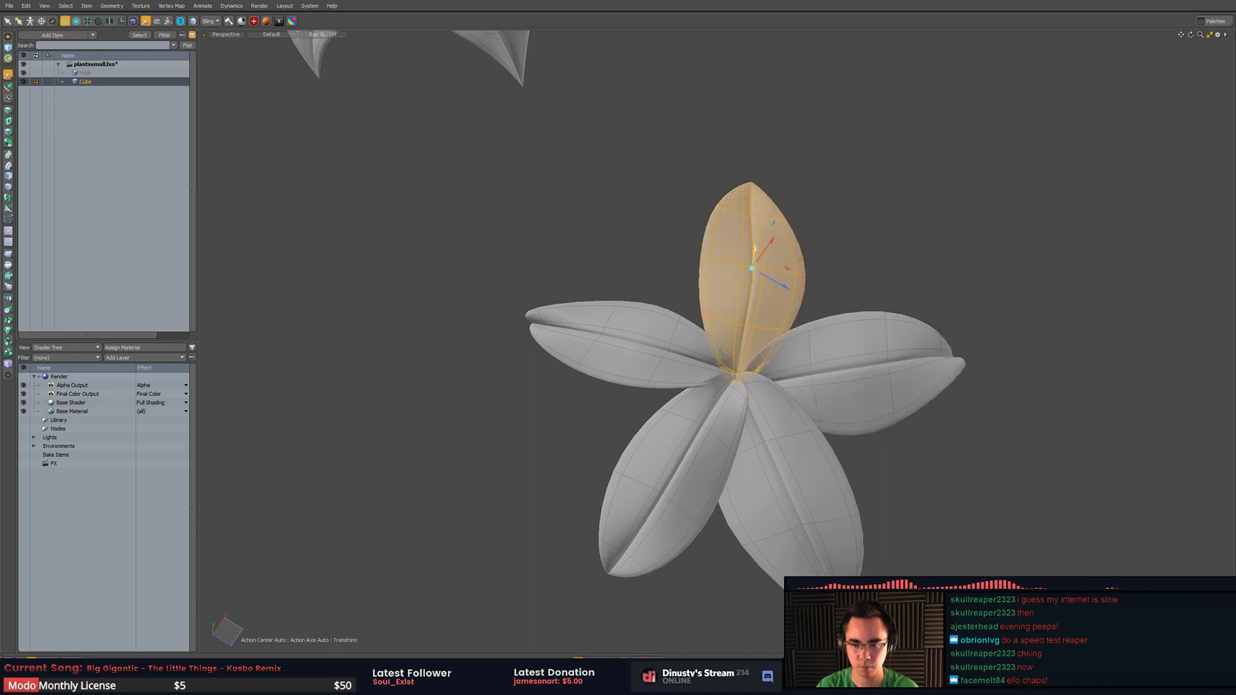
key(space)
- Rotate the duplicate's left leaf with the action center set to Selection and adjust its position
double_click(670, 338)
key(e)
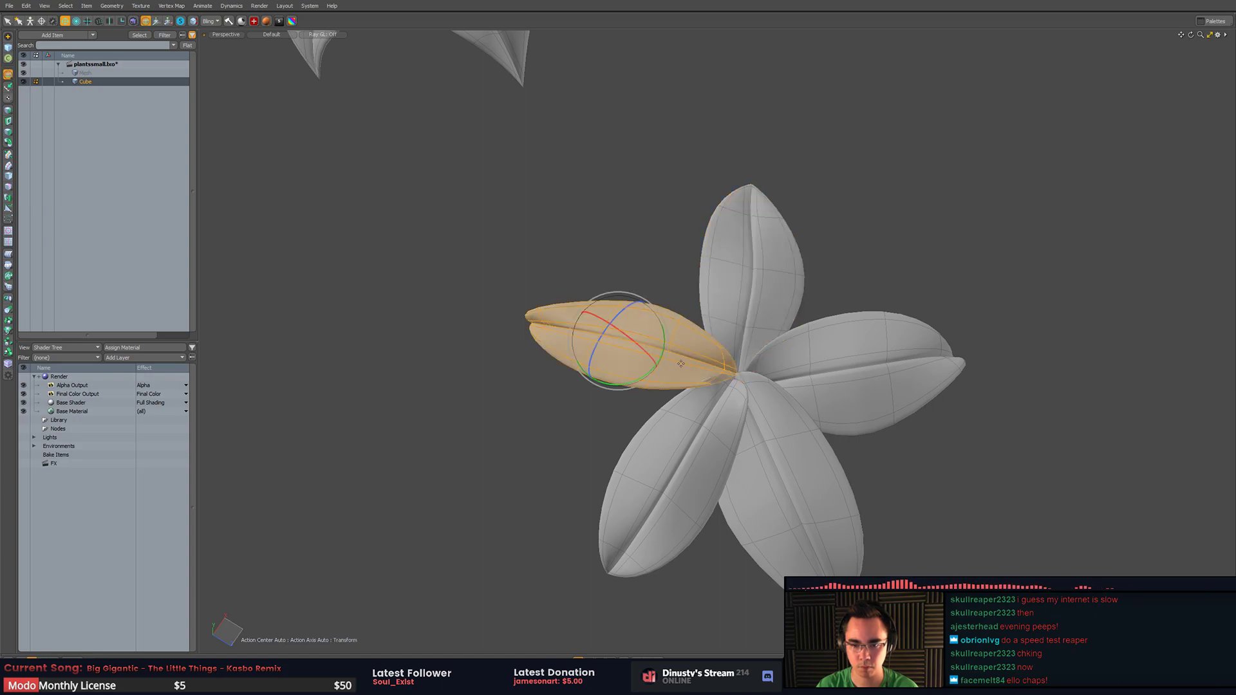
key(alt+a)
alt+drag(643, 348, 612, 290)
key(w)
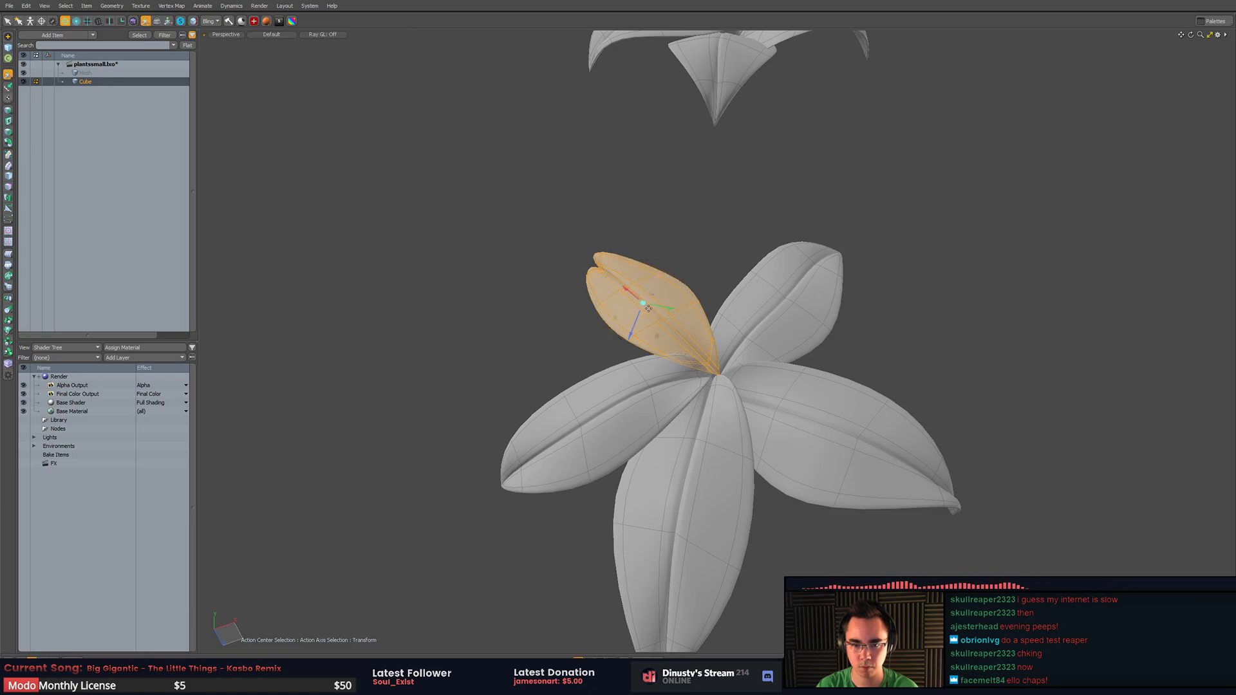
key(w)
alt+drag(736, 262, 750, 361)
click(816, 309)
- Examine the shape of both plants from several angles, toggling the subdivision display
scroll(817, 315, down, 8)
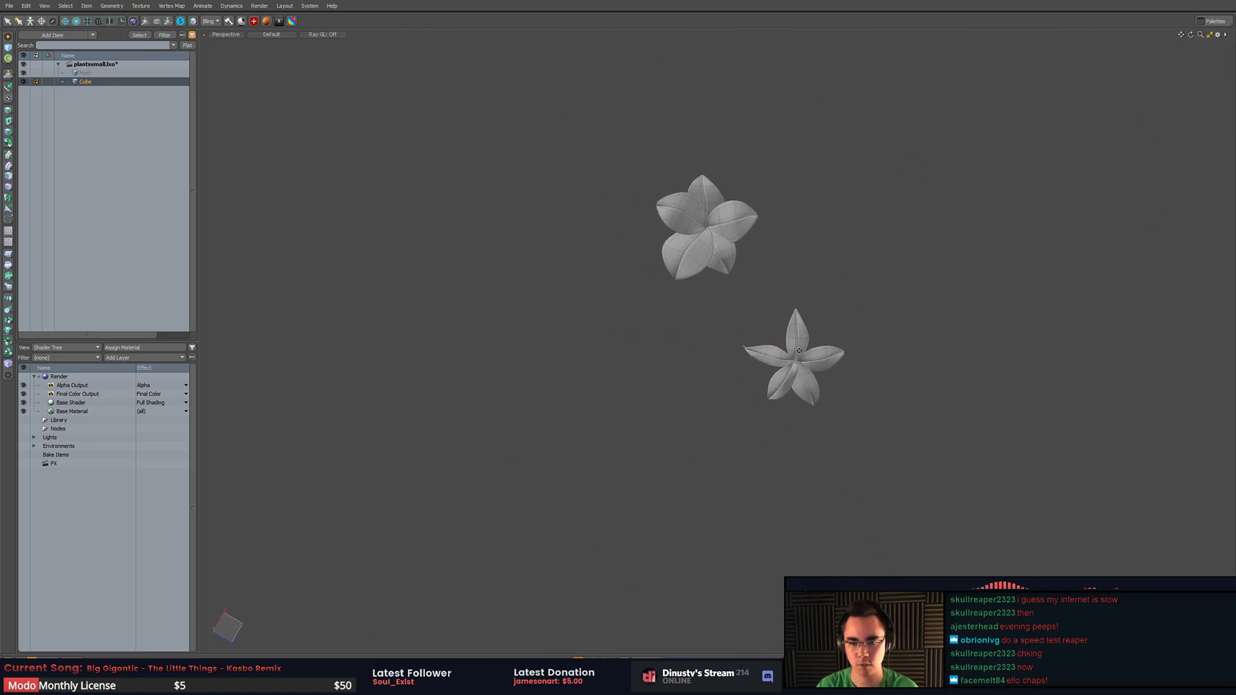
alt+drag(805, 322, 839, 350)
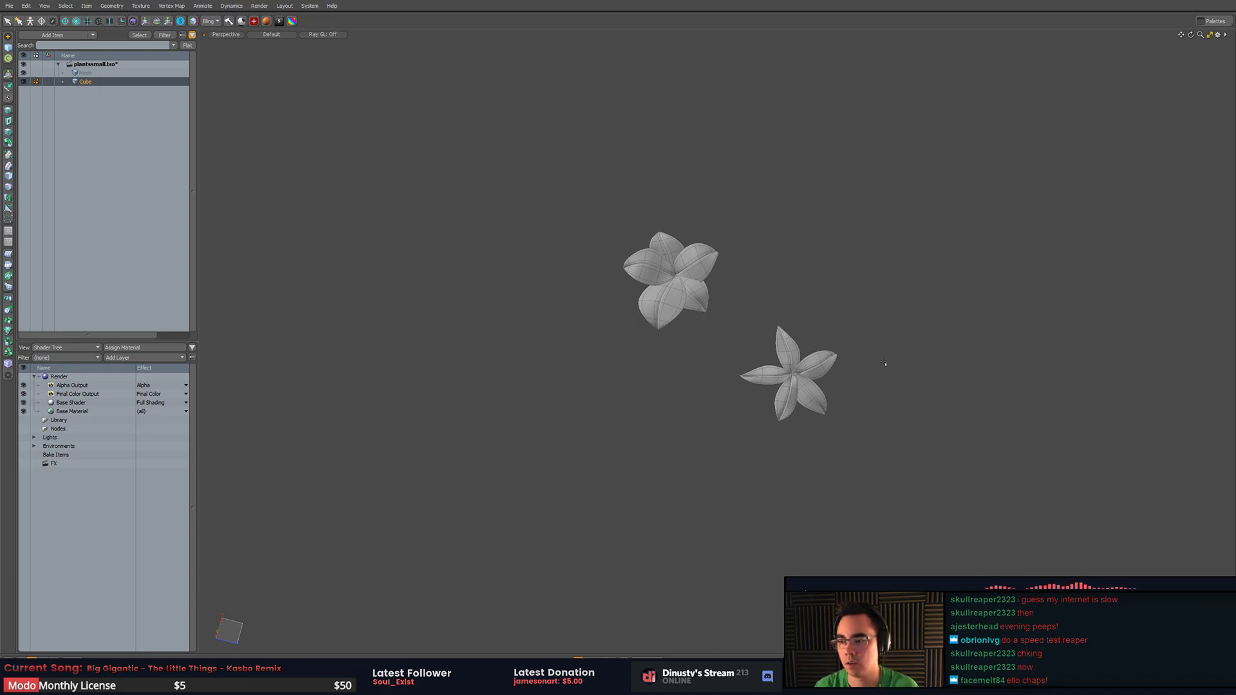
alt+drag(919, 361, 965, 468)
scroll(933, 373, up, 6)
right_drag(514, 329, 814, 204)
click(814, 204)
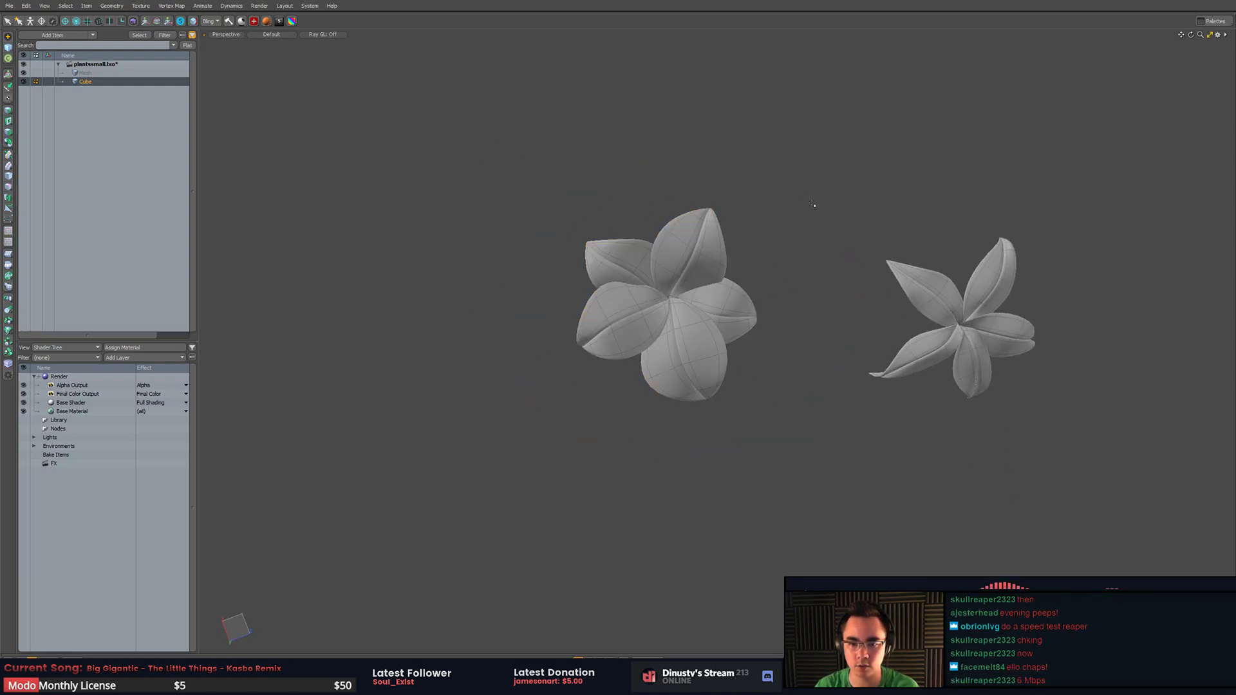
mouse_move(814, 204)
alt+mouse_down()
mouse_move(789, 281)
mouse_move(789, 152)
mouse_move(652, 317)
mouse_move(727, 317)
alt+mouse_up()
alt+drag(727, 316, 547, 350)
alt+shift+drag(908, 373, 917, 402)
key(Tab)
key(Tab)
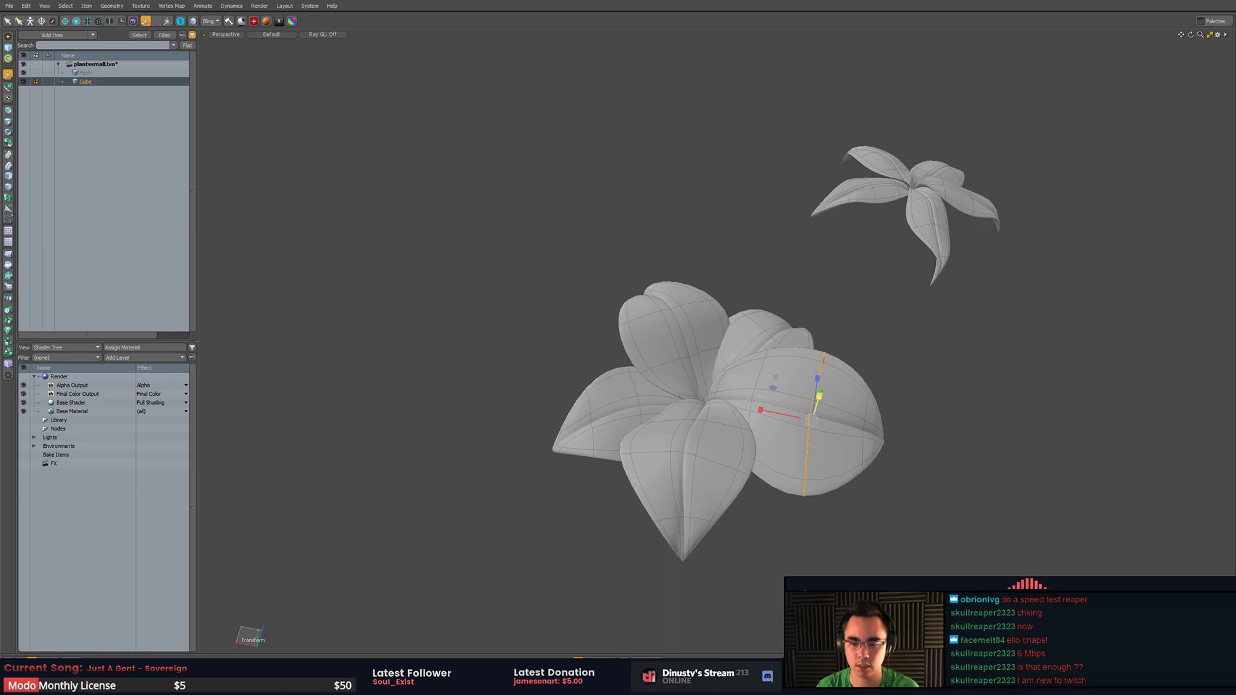
- Scale the edge loop across the original plant's broadest leaf slightly narrower, undoing the first attempt
drag(819, 395, 743, 448)
key(ctrl+z)
alt+drag(854, 441, 881, 420)
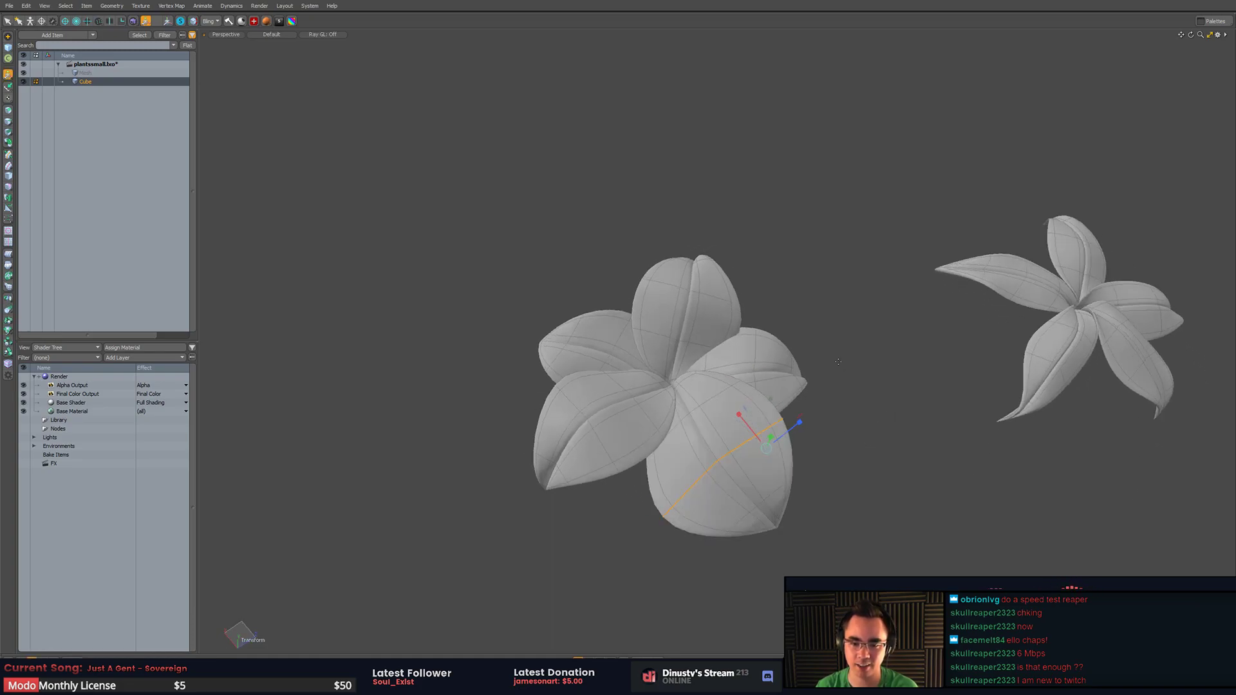
alt+drag(838, 361, 732, 455)
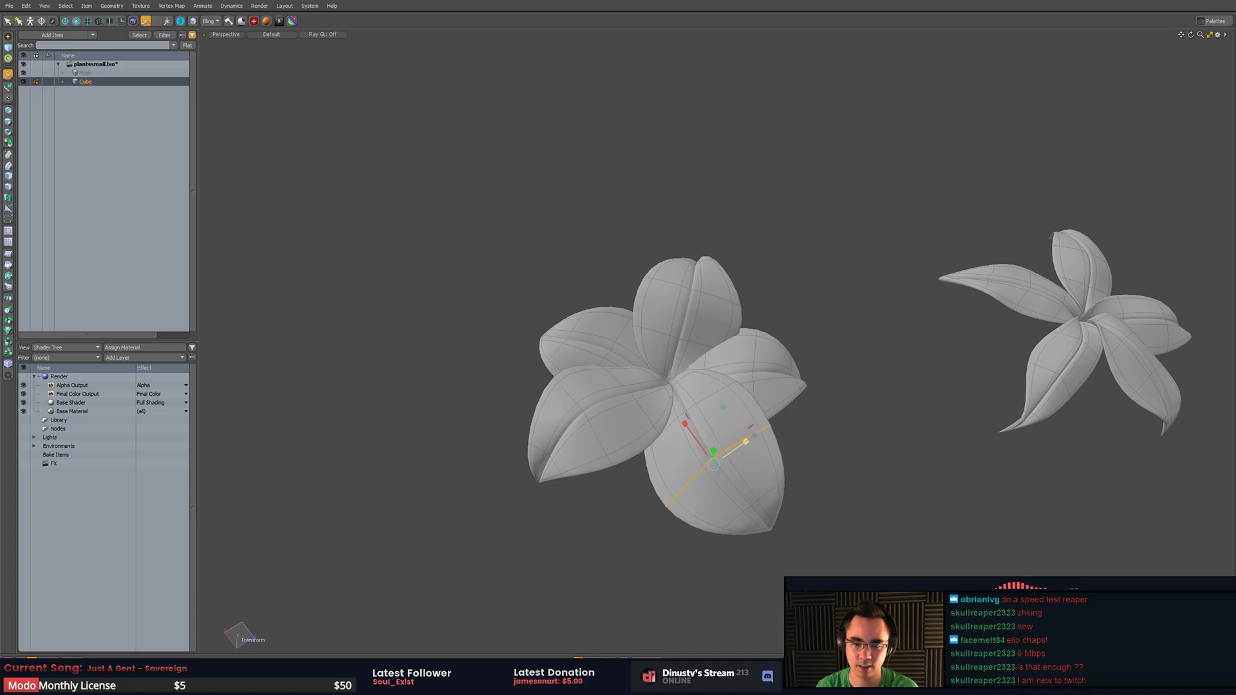
mouse_move(831, 431)
alt+mouse_down()
mouse_move(908, 273)
mouse_move(889, 303)
mouse_move(898, 444)
mouse_move(860, 469)
mouse_move(742, 455)
alt+mouse_up()
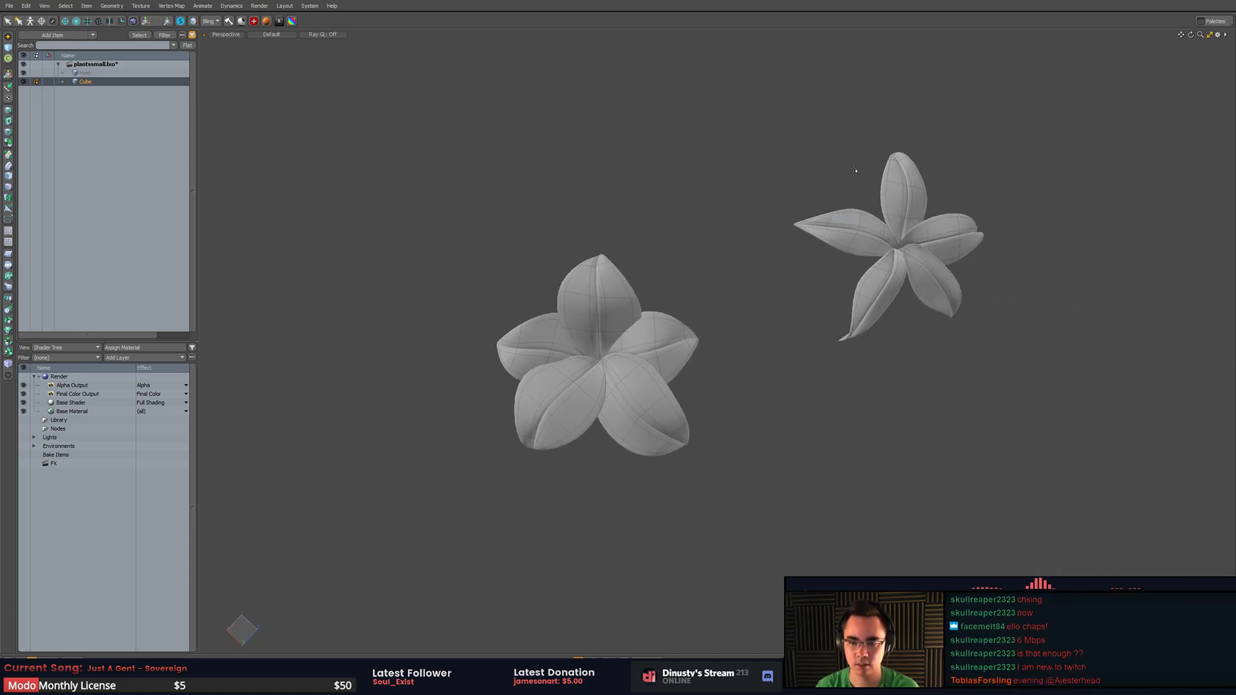
- Select the entire narrow-leaved duplicate plant and remove it from the Cube item
right_drag(856, 172, 1053, 79)
click(1054, 79)
middle_drag(835, 105, 1004, 101)
scroll(1004, 101, up, 2)
key(Delete)
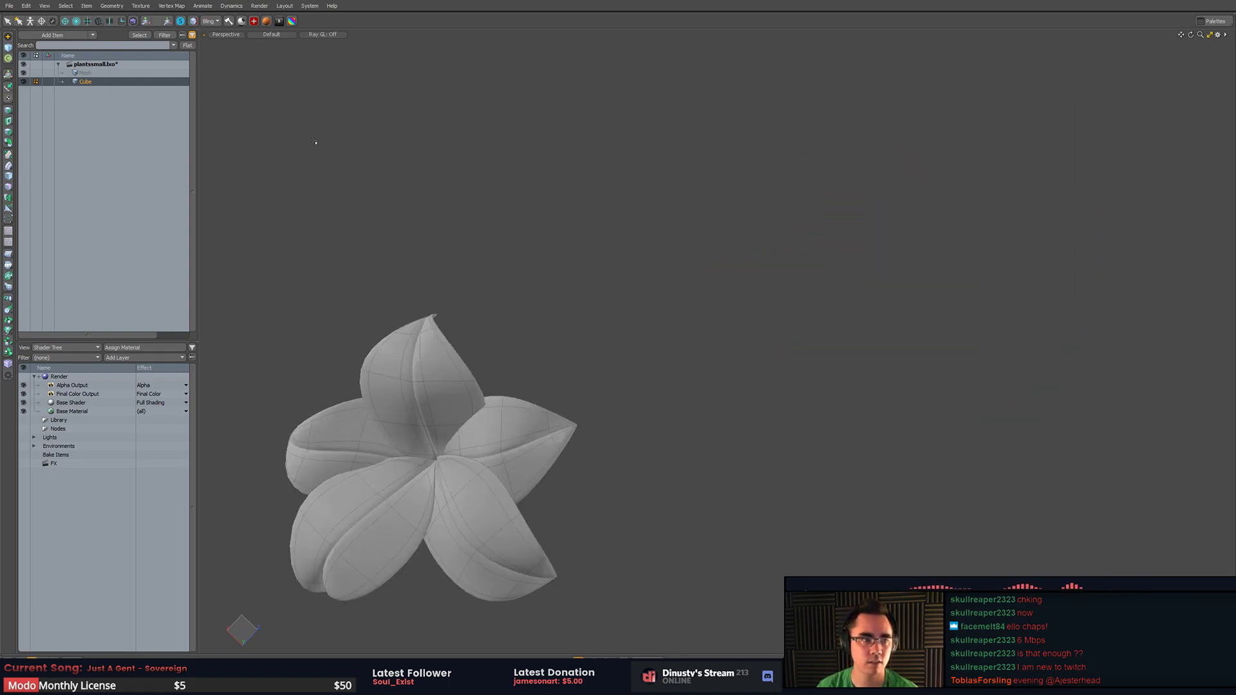
- Paste the removed plant into the Mesh item and toggle Mesh's visibility with Cube active again
click(108, 73)
key(ctrl+v)
click(85, 81)
click(24, 73)
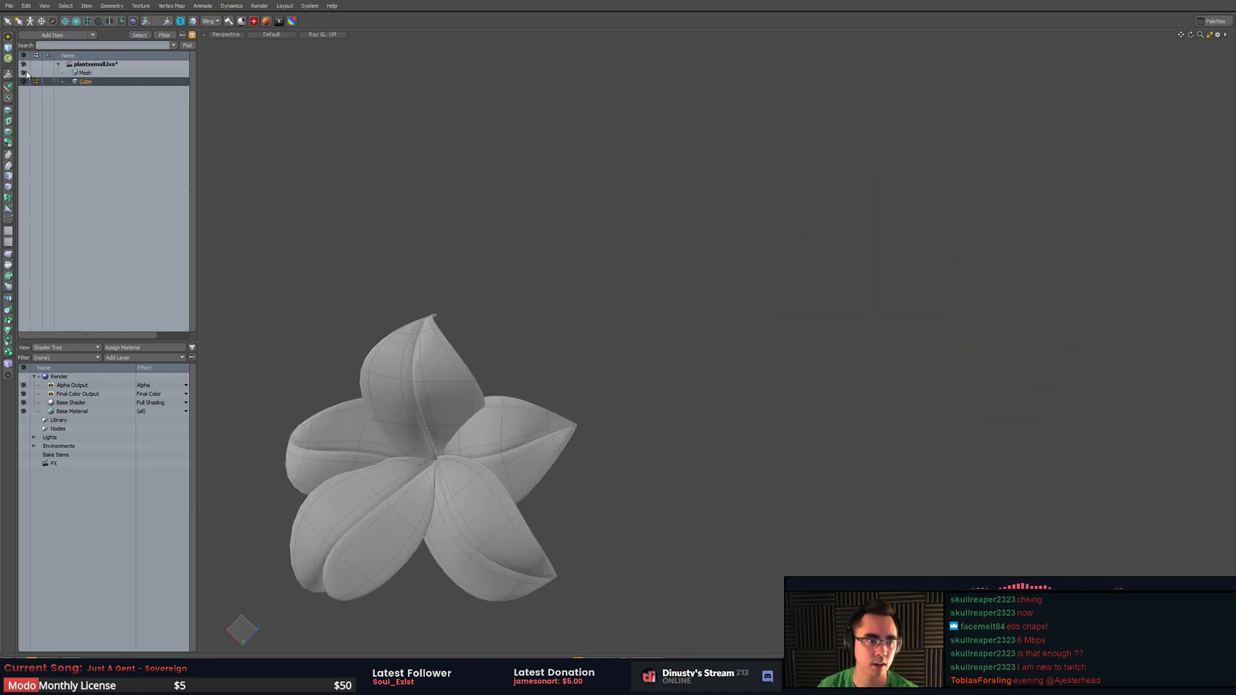
- Select all leaves of the Cube item's plant and copy them into a newly added mesh item
alt+shift+drag(616, 236, 747, 188)
scroll(747, 187, down, 2)
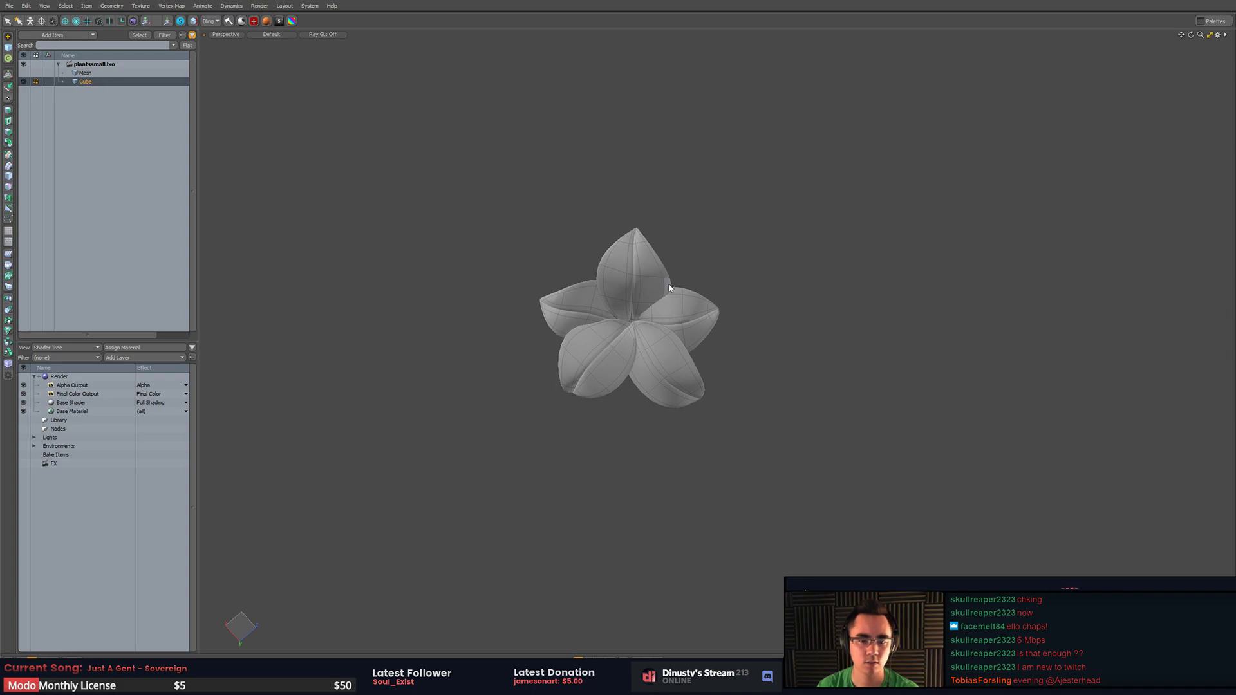
double_click(652, 259)
key(KP_2)
key(KP_1)
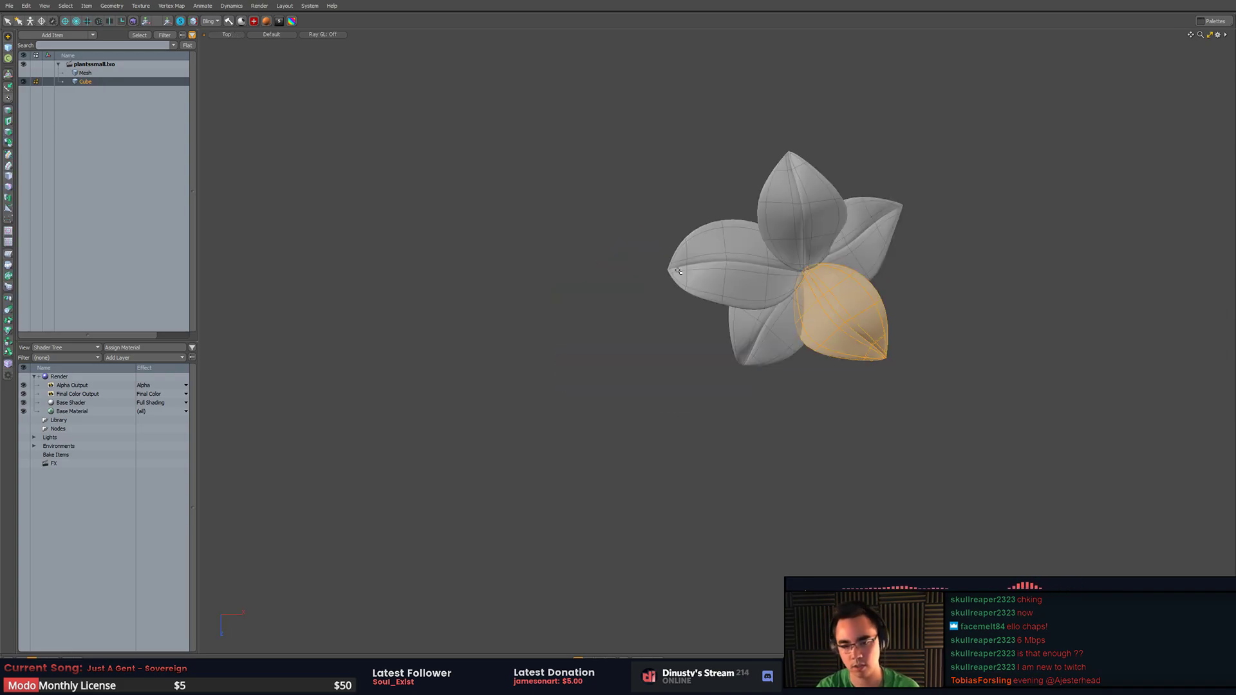
middle_drag(816, 77, 951, 182)
alt+shift+drag(951, 183, 914, 198)
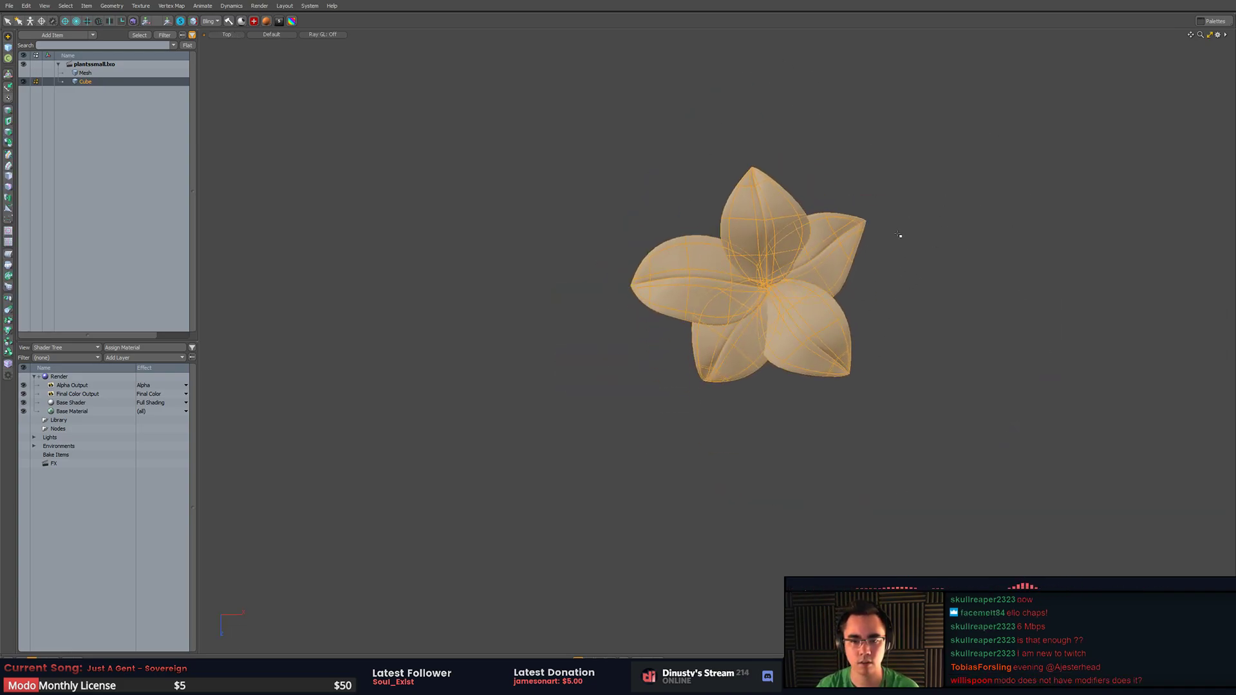
double_click(140, 96)
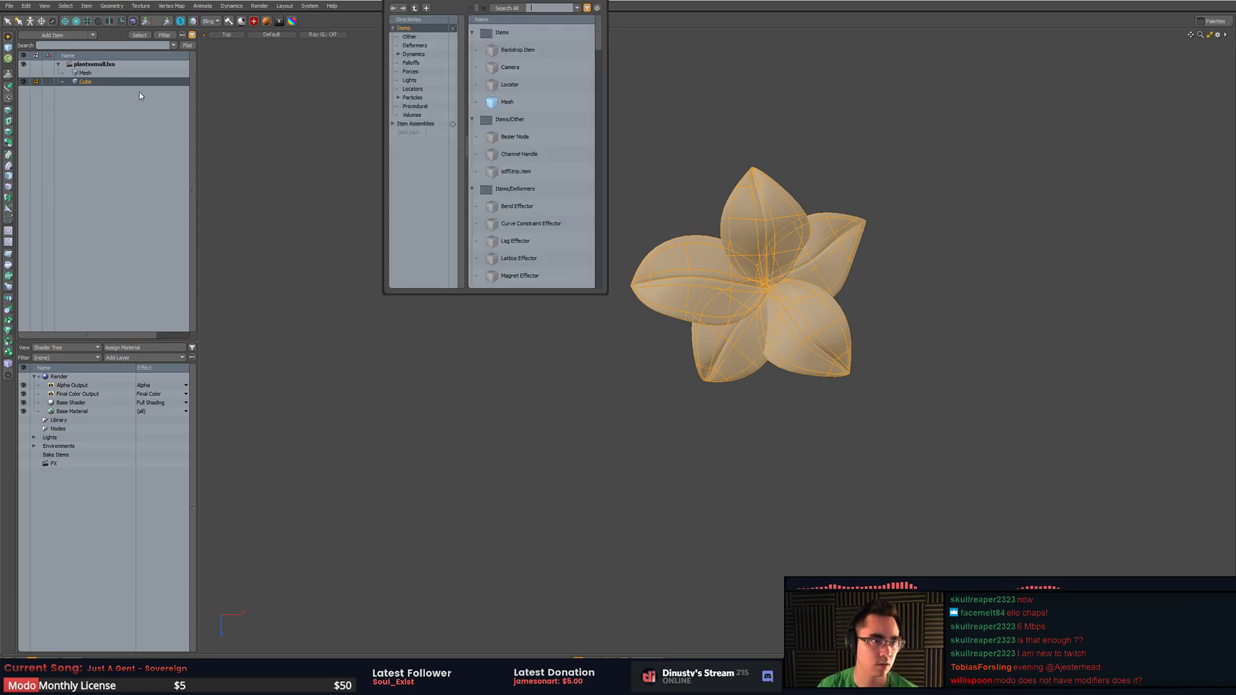
double_click(523, 100)
click(94, 74)
click(94, 91)
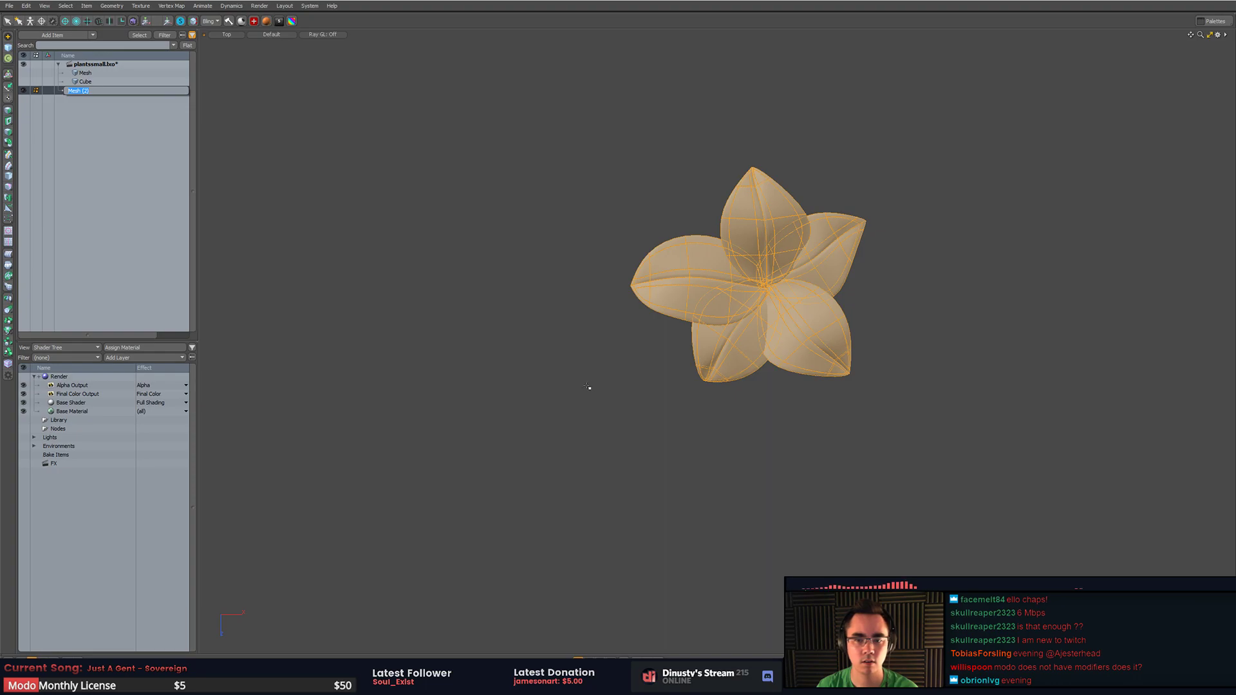
key(Escape)
- Turn off the copied plant's subdivision display, subdivide its polygons twice and toggle the viewport wireframe
key(Tab)
alt+shift+drag(558, 419, 540, 459)
key(d)
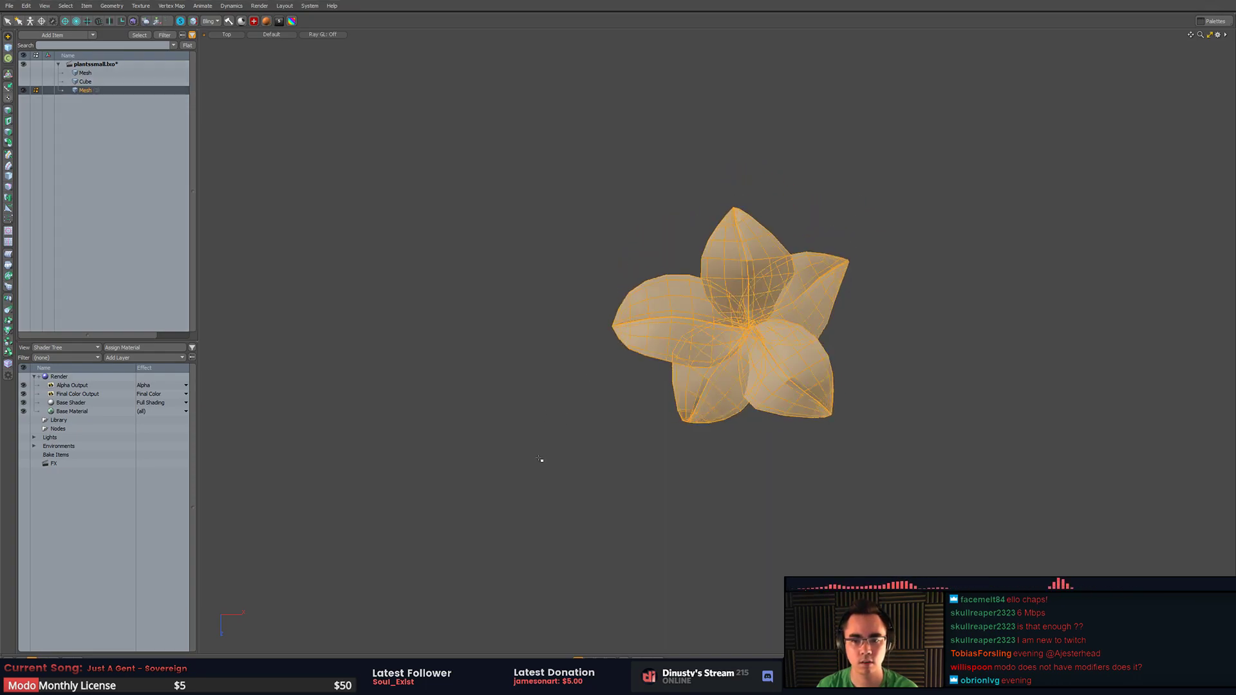
key(d)
key(ctrl+3)
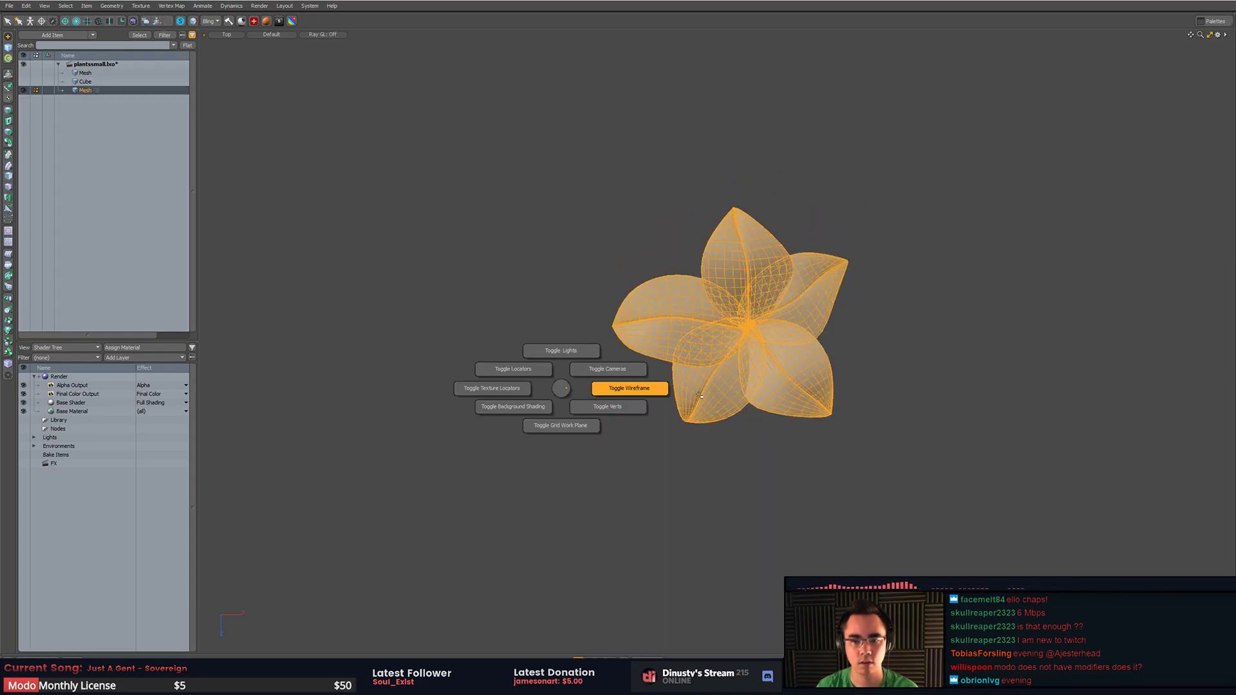
click(623, 389)
- Examine the subdivided plant's curvature and leaf edges from several angles, trying out different selection modes
mouse_move(604, 428)
alt+mouse_down()
mouse_move(717, 232)
mouse_move(650, 504)
mouse_move(727, 463)
alt+mouse_up()
mouse_move(687, 175)
middle_down()
mouse_move(689, 596)
mouse_move(882, 322)
middle_up()
scroll(882, 322, down, 4)
mouse_move(944, 443)
alt+shift+mouse_down()
mouse_move(911, 445)
mouse_move(879, 490)
alt+shift+mouse_up()
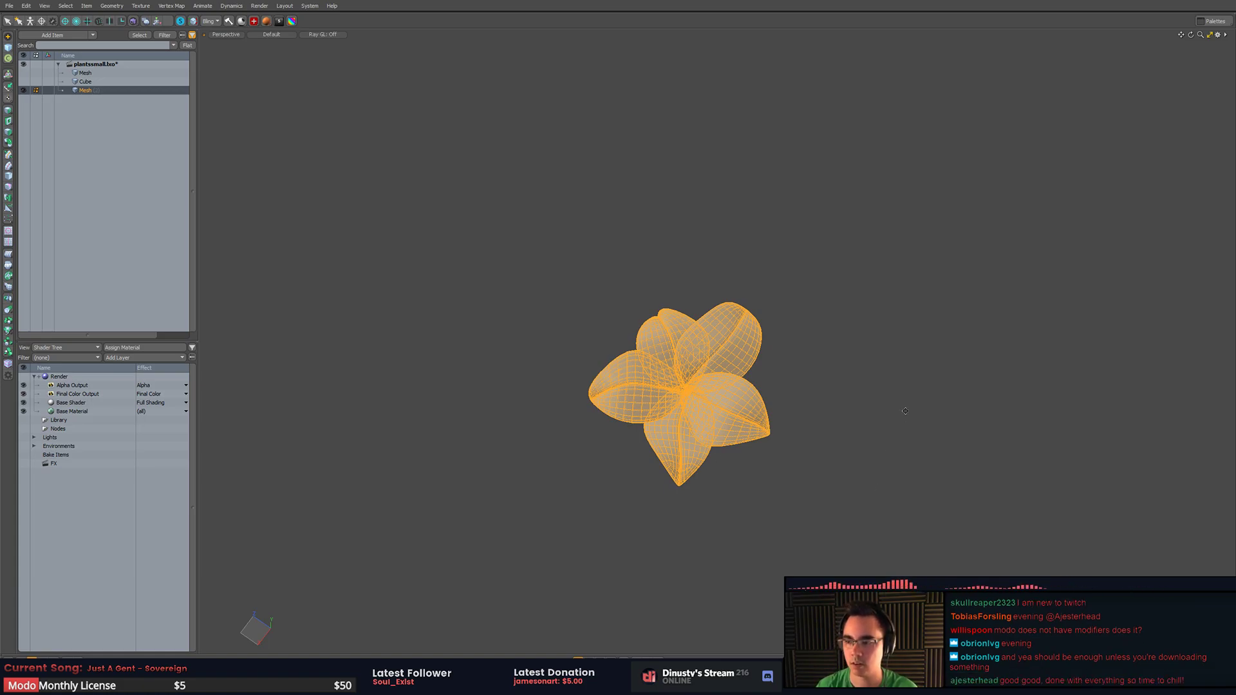
alt+drag(905, 411, 847, 462)
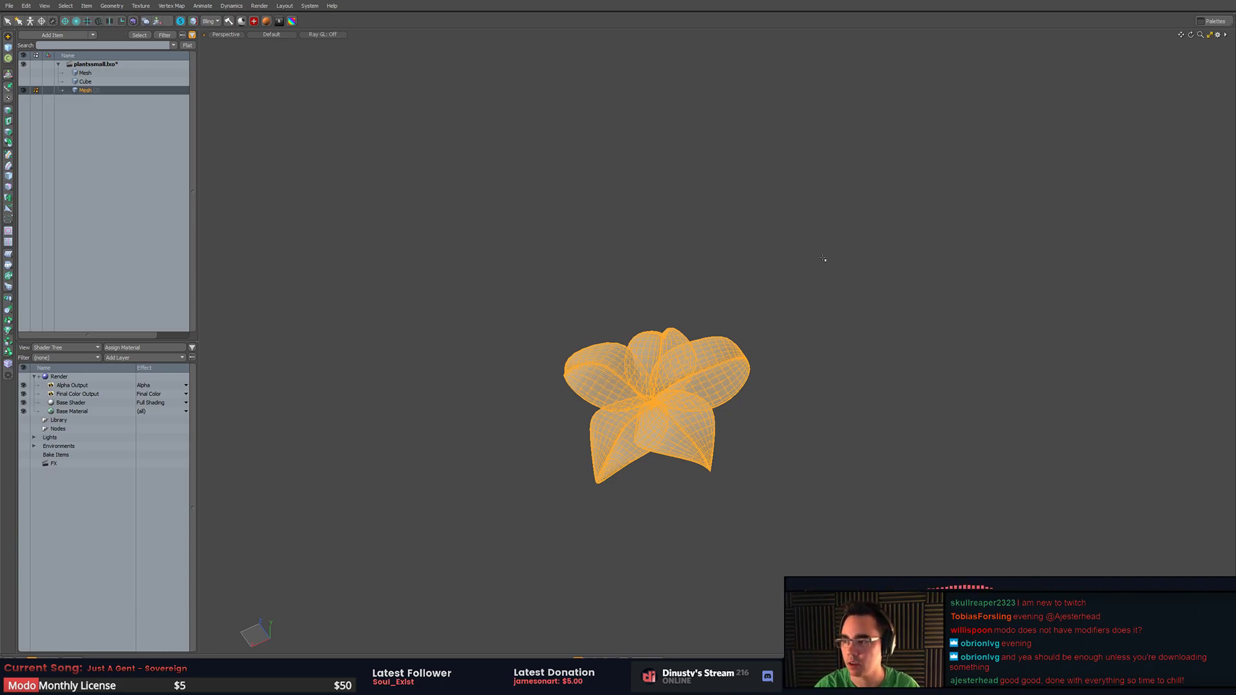
mouse_move(809, 315)
alt+mouse_down()
mouse_move(751, 457)
mouse_move(871, 416)
alt+mouse_up()
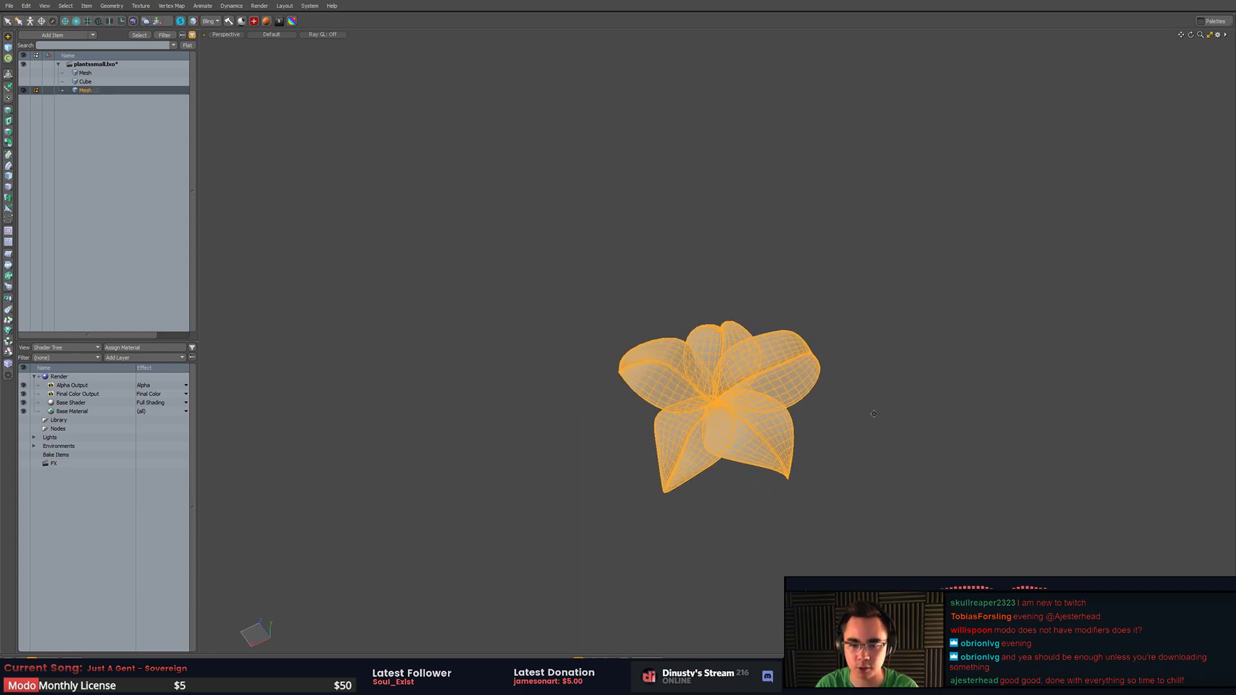
click(864, 415)
click(794, 388)
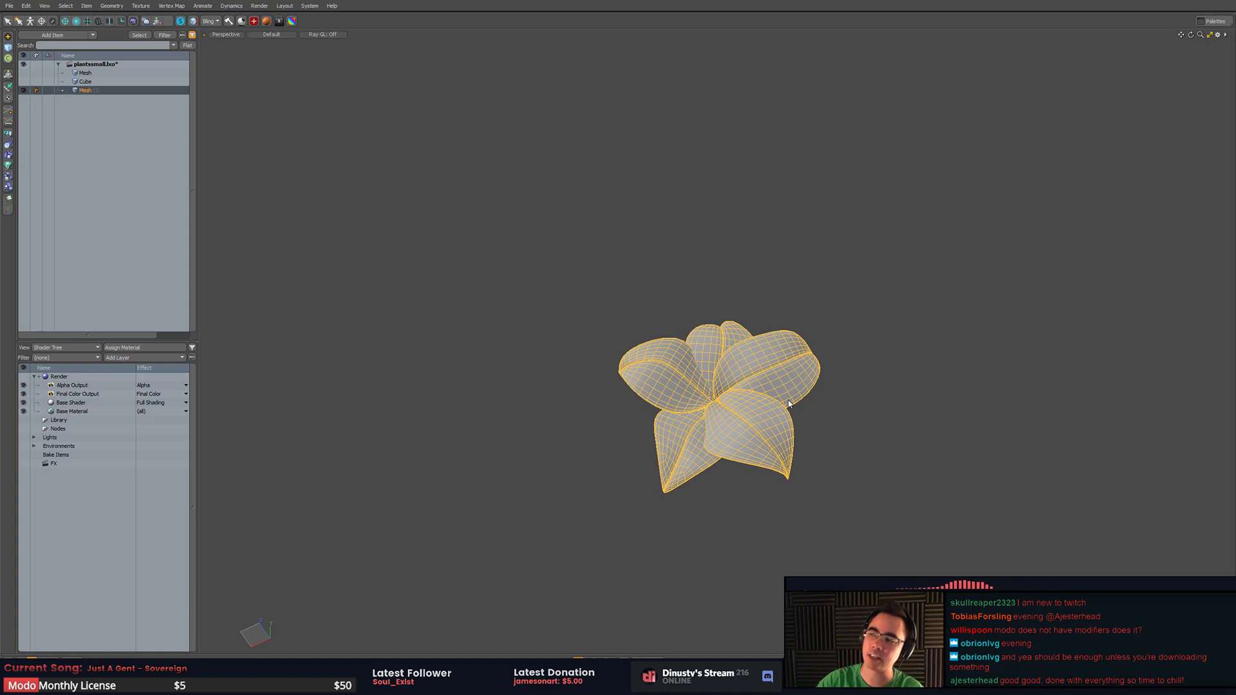
click(886, 373)
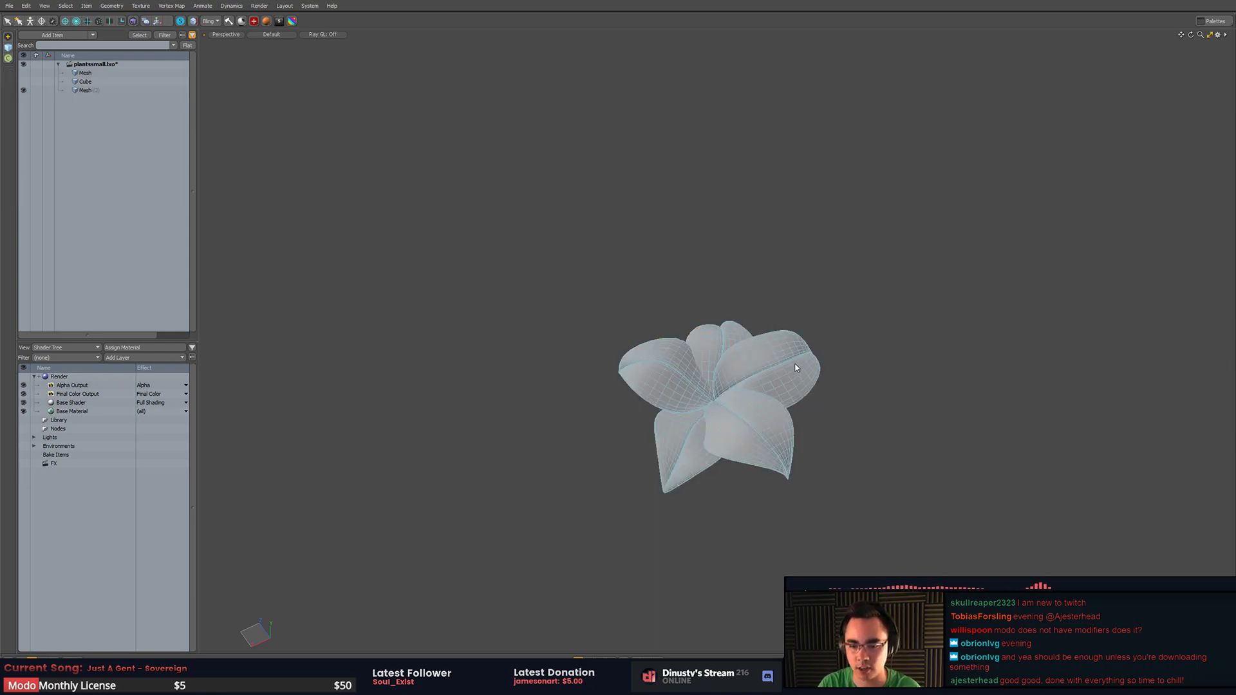
click(797, 364)
alt+drag(886, 411, 804, 343)
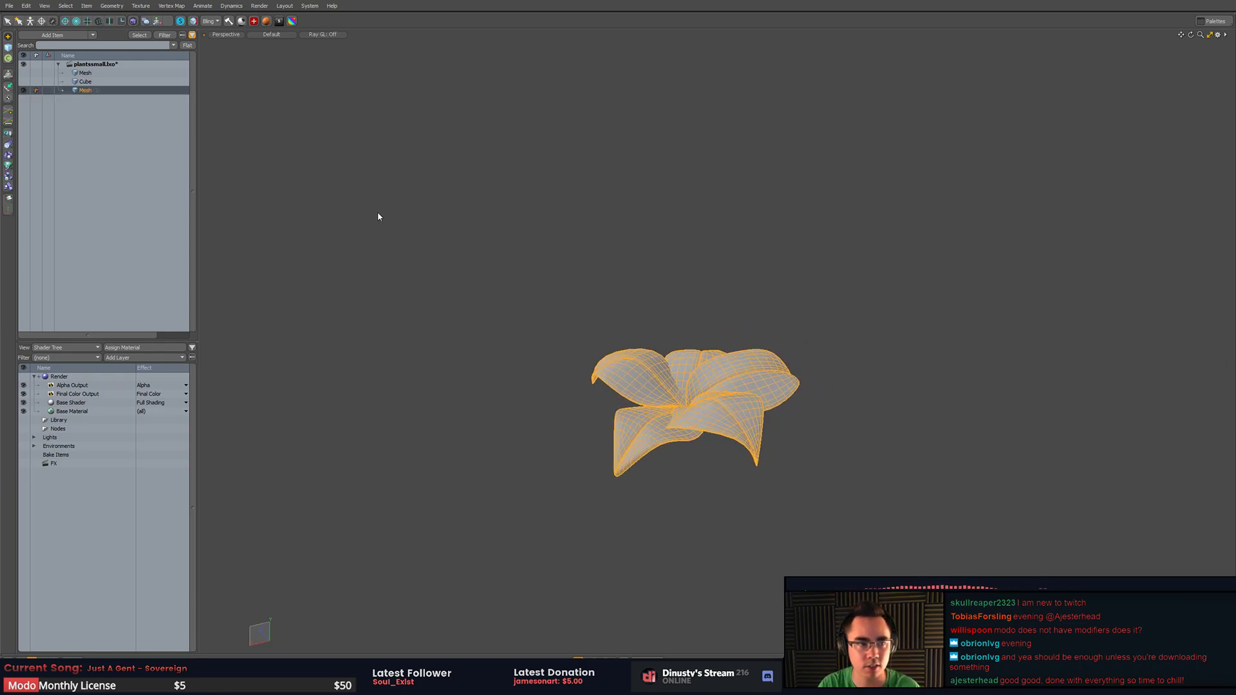
right_click(148, 89)
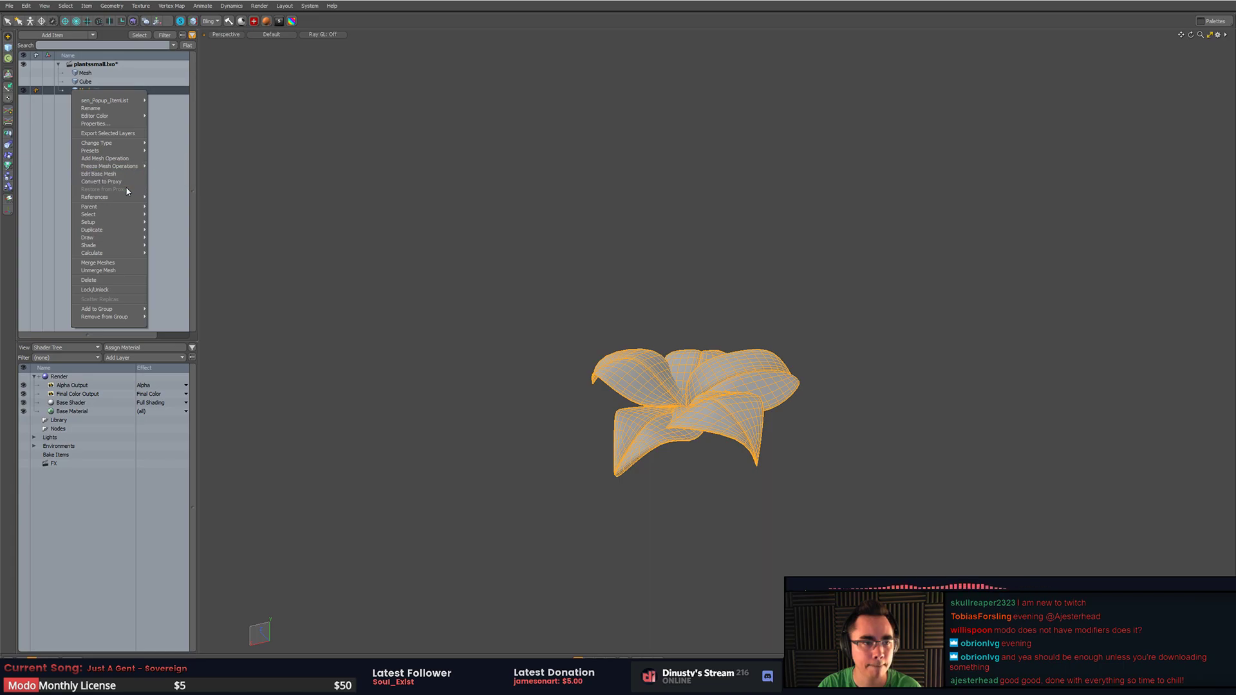
mouse_move(103, 214)
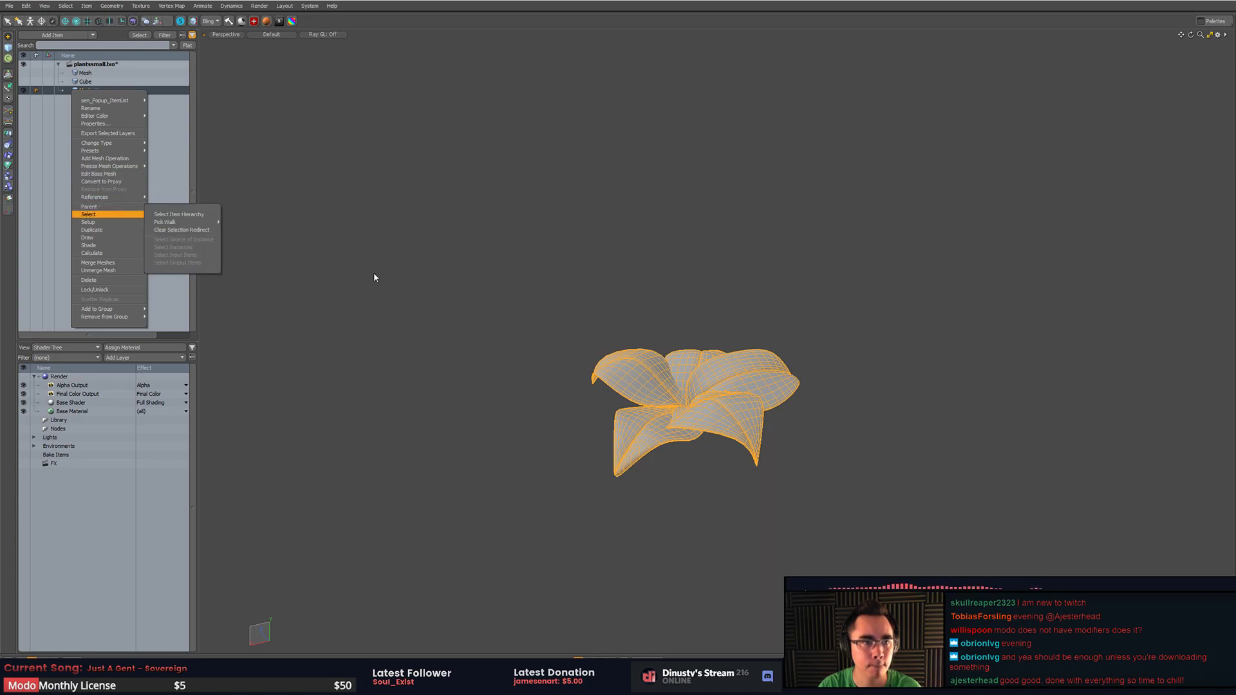
click(280, 236)
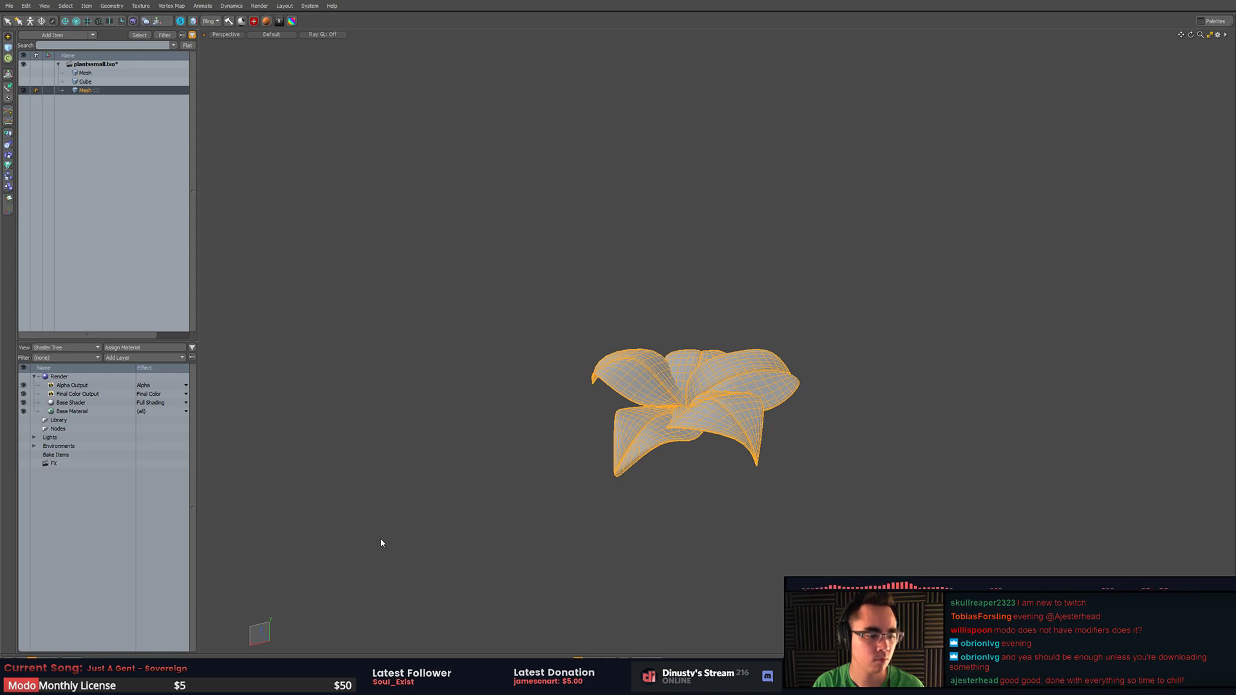
- Switch to the browser to view the moss-covered temple wall photo and return to Modo
key(alt+Tab)
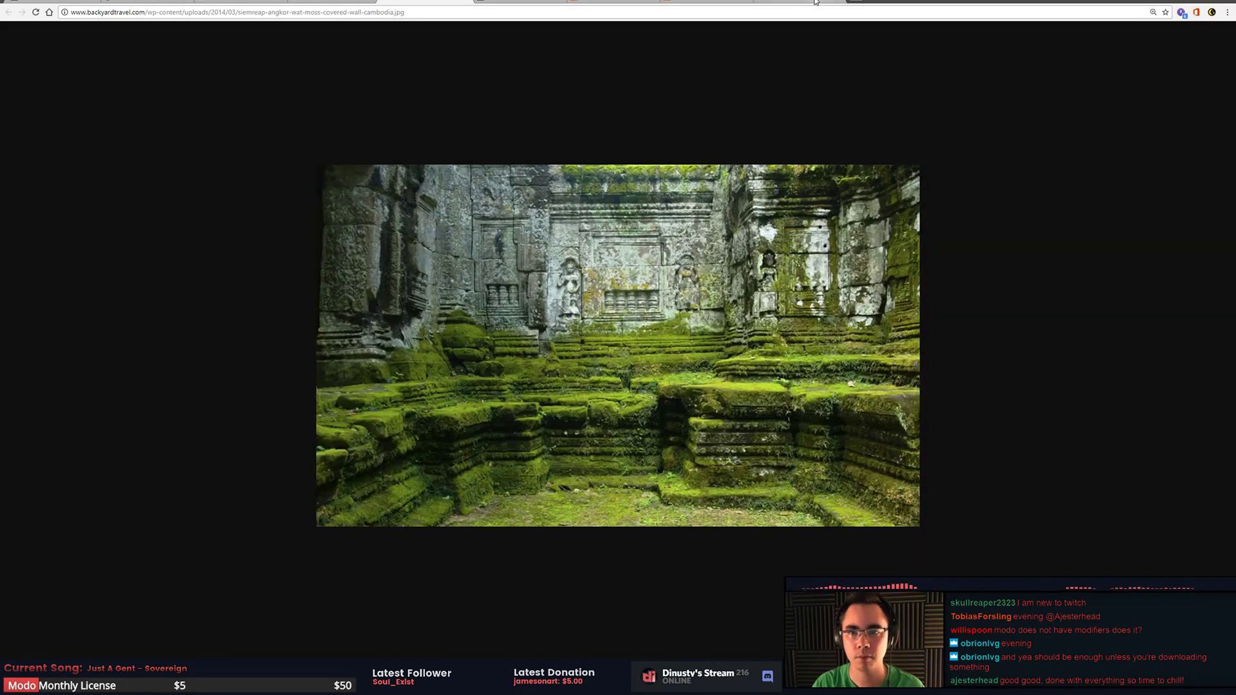
drag(814, 1, 783, 96)
drag(297, 87, 581, 168)
drag(789, 178, 1235, 179)
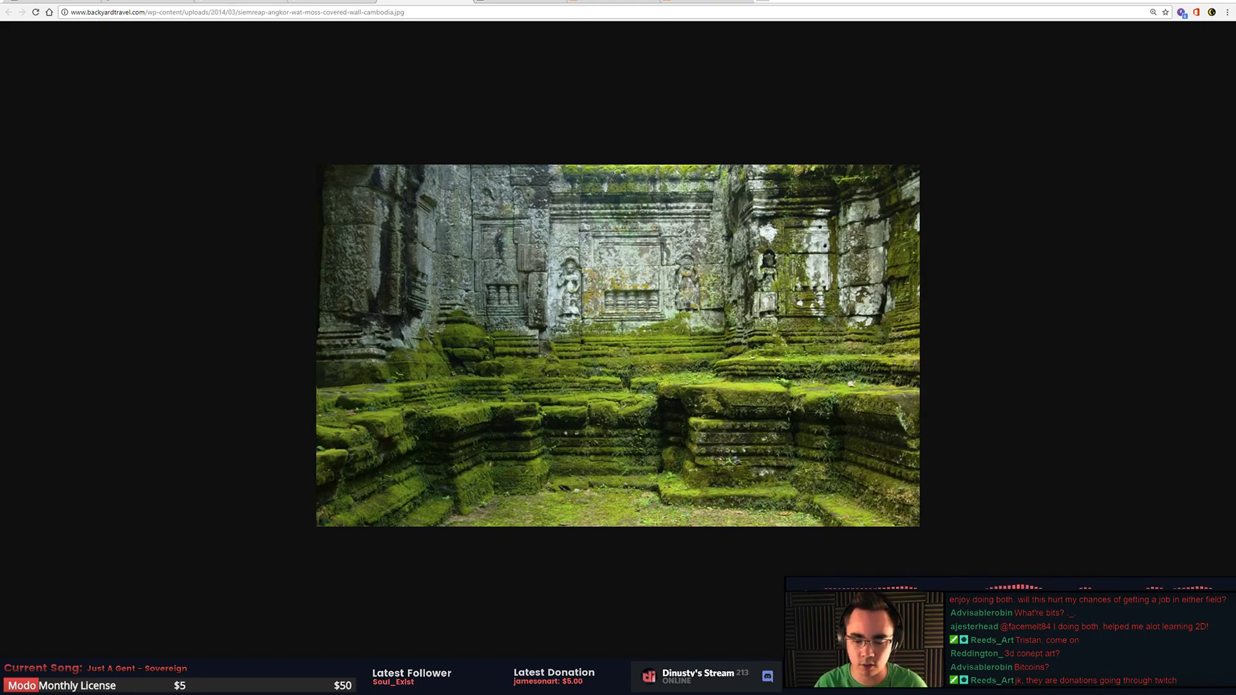
key(alt+Tab)
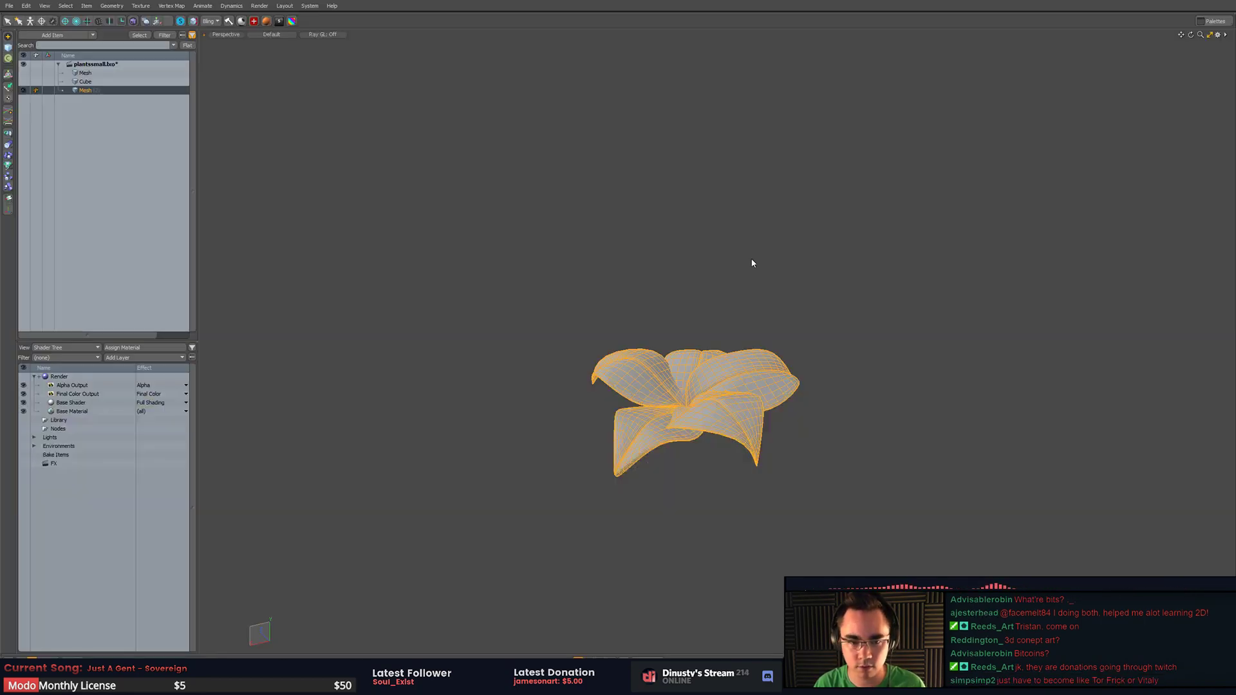
- Accept the GoZ Kit license agreement, install the kit in the default folder and close its setup
key(alt+Tab)
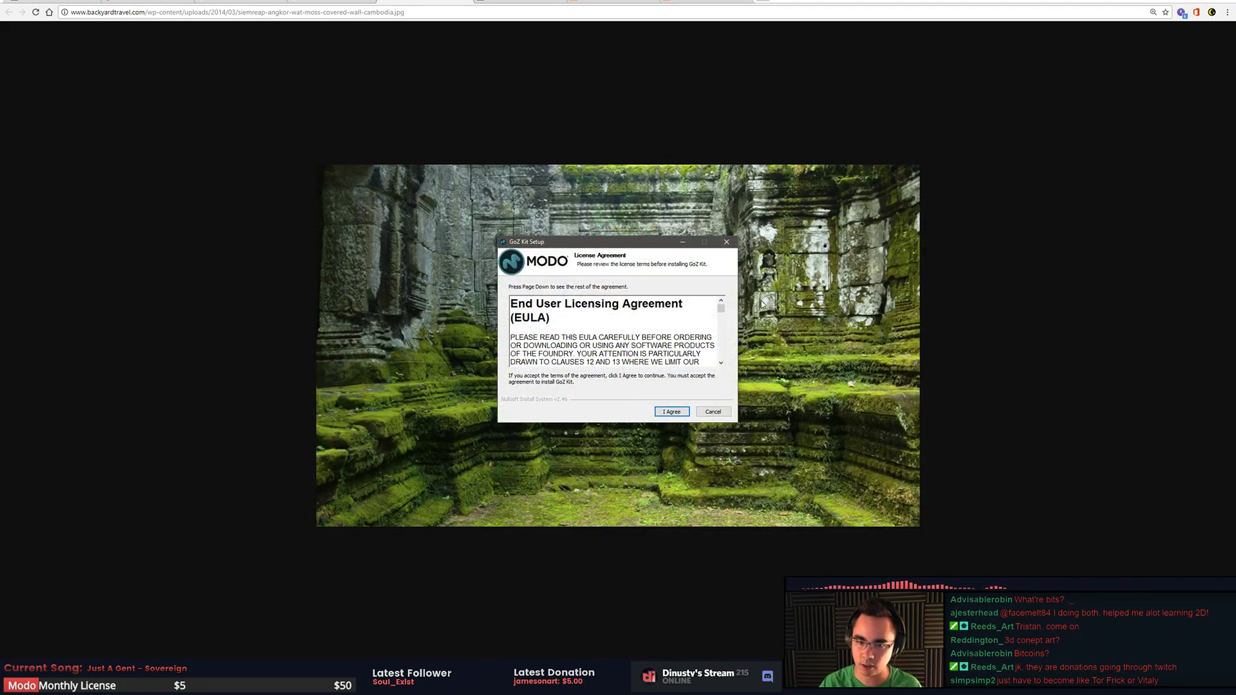
click(672, 411)
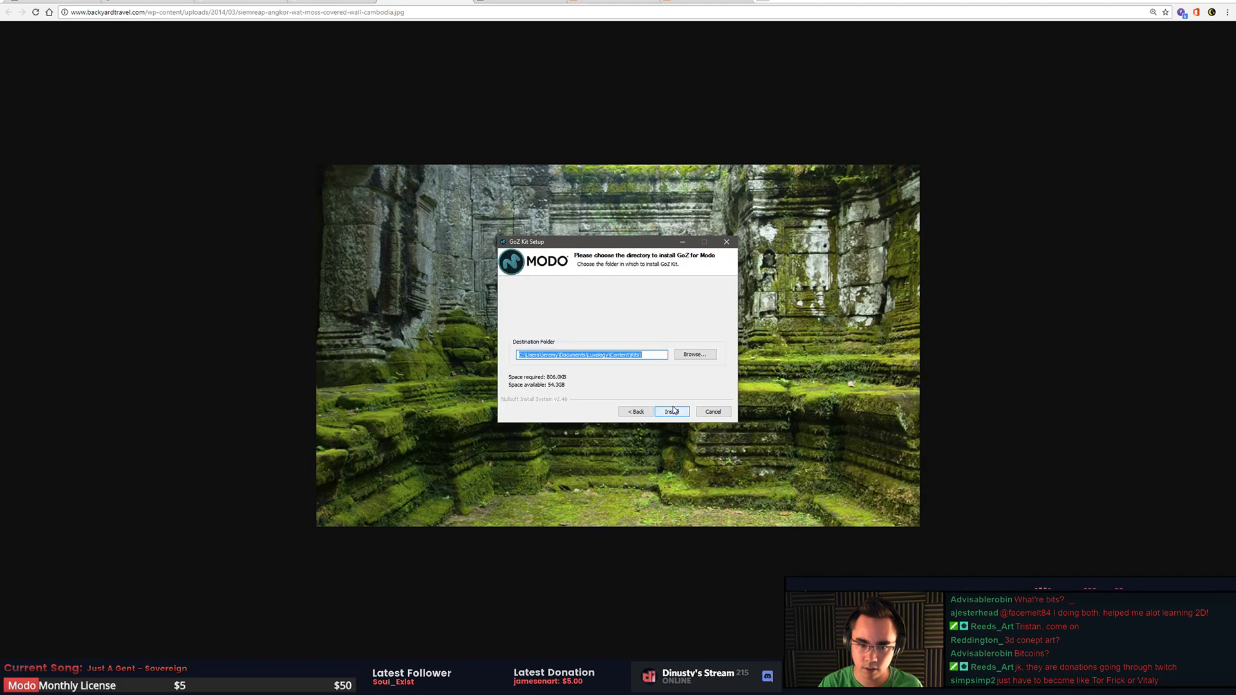
click(673, 411)
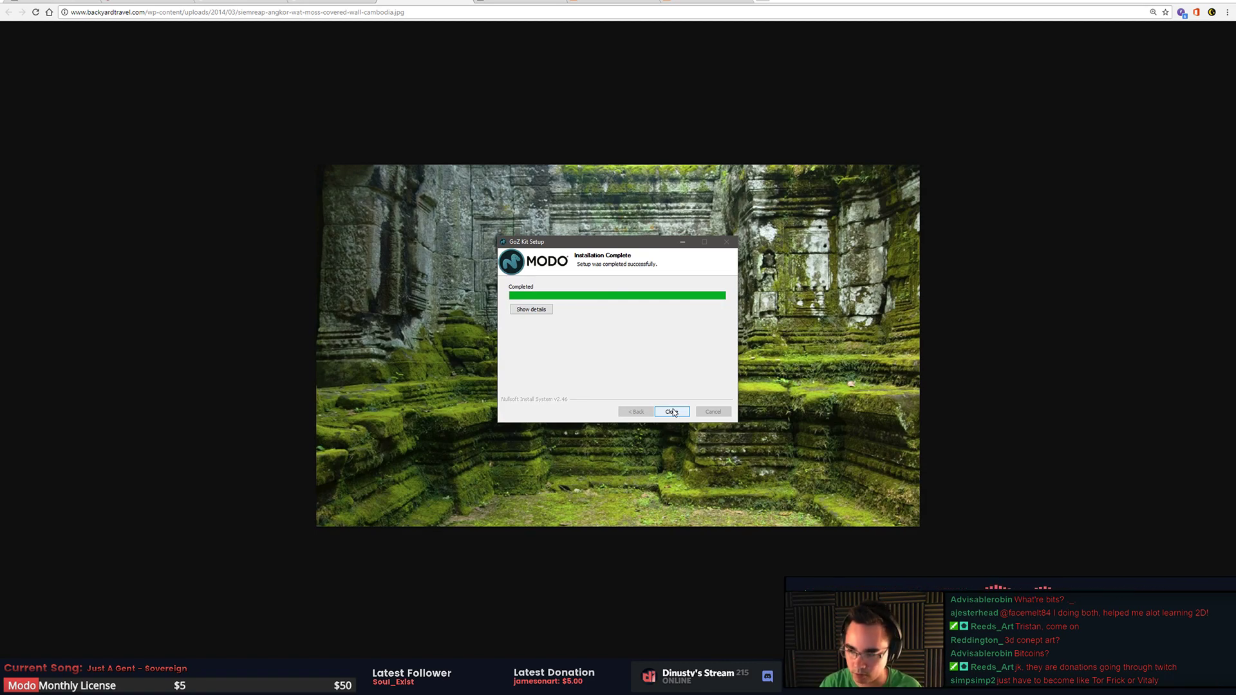
click(671, 411)
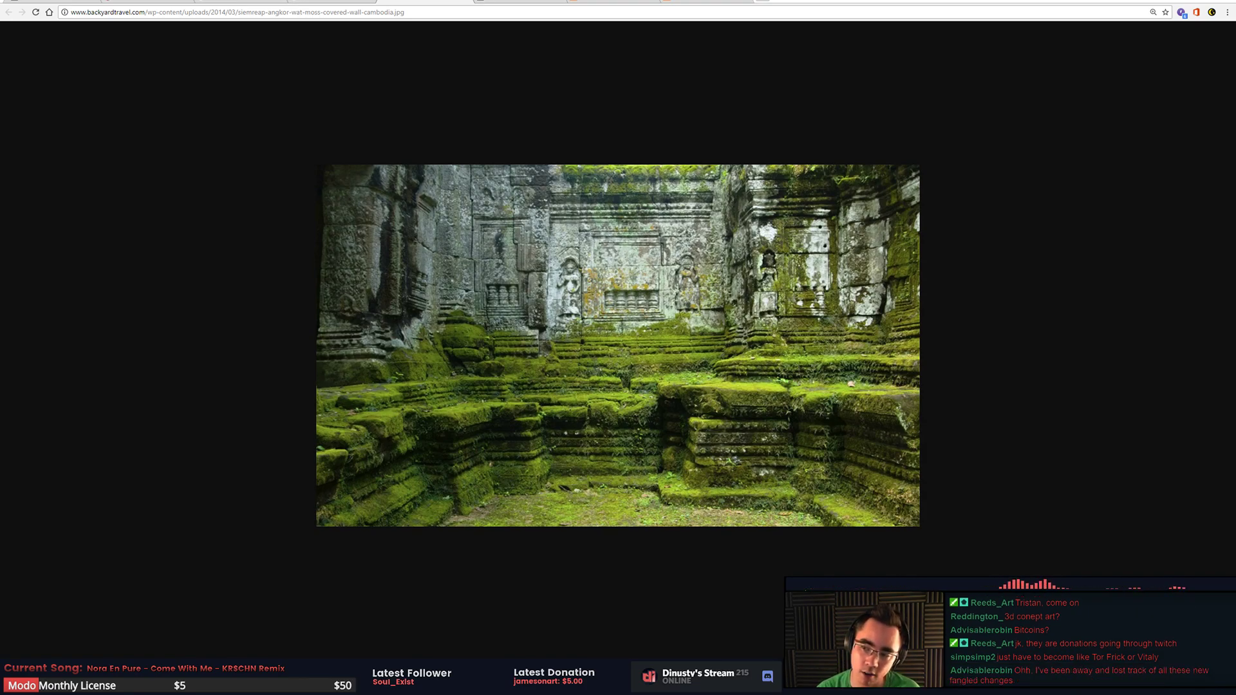
- Switch to Modo and reopen the most recently used plant scene
key(alt+Tab)
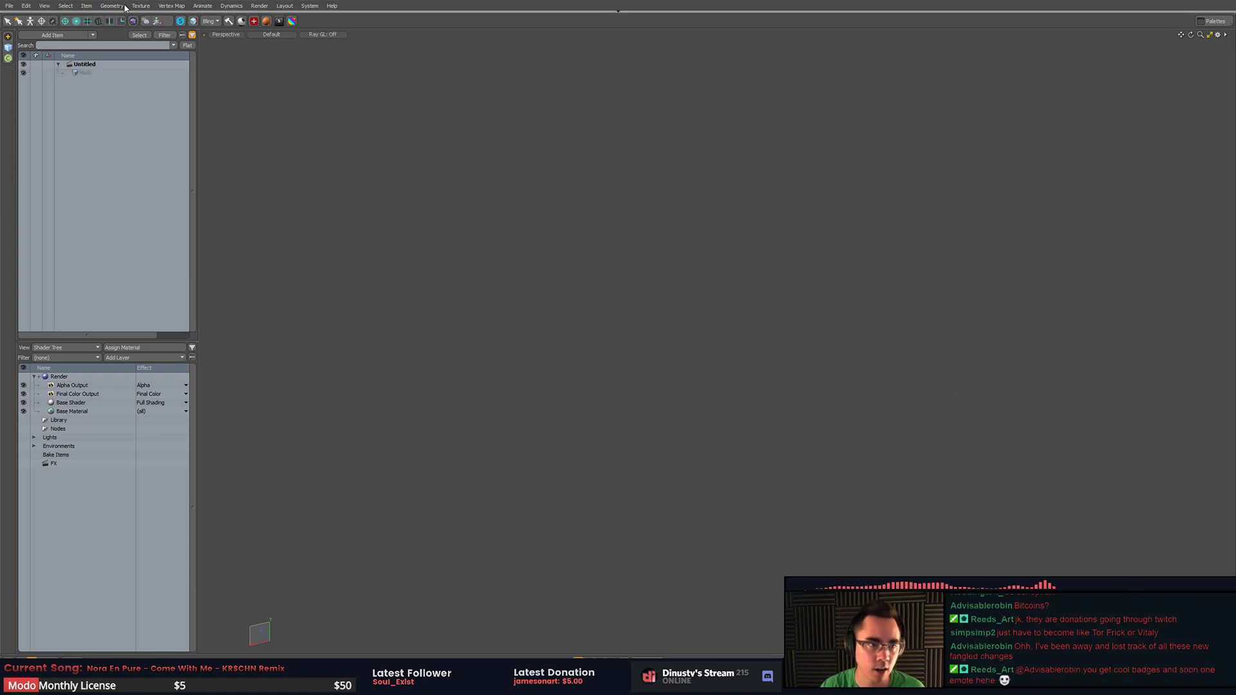
click(9, 6)
mouse_move(55, 56)
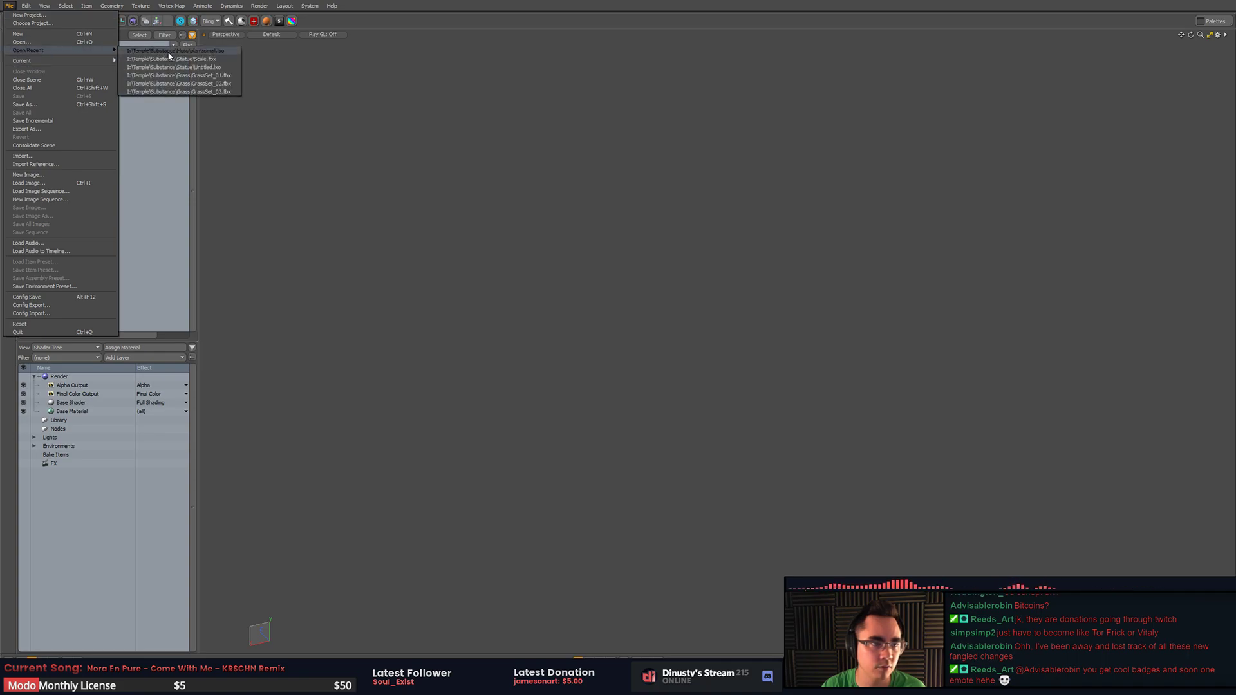
click(169, 51)
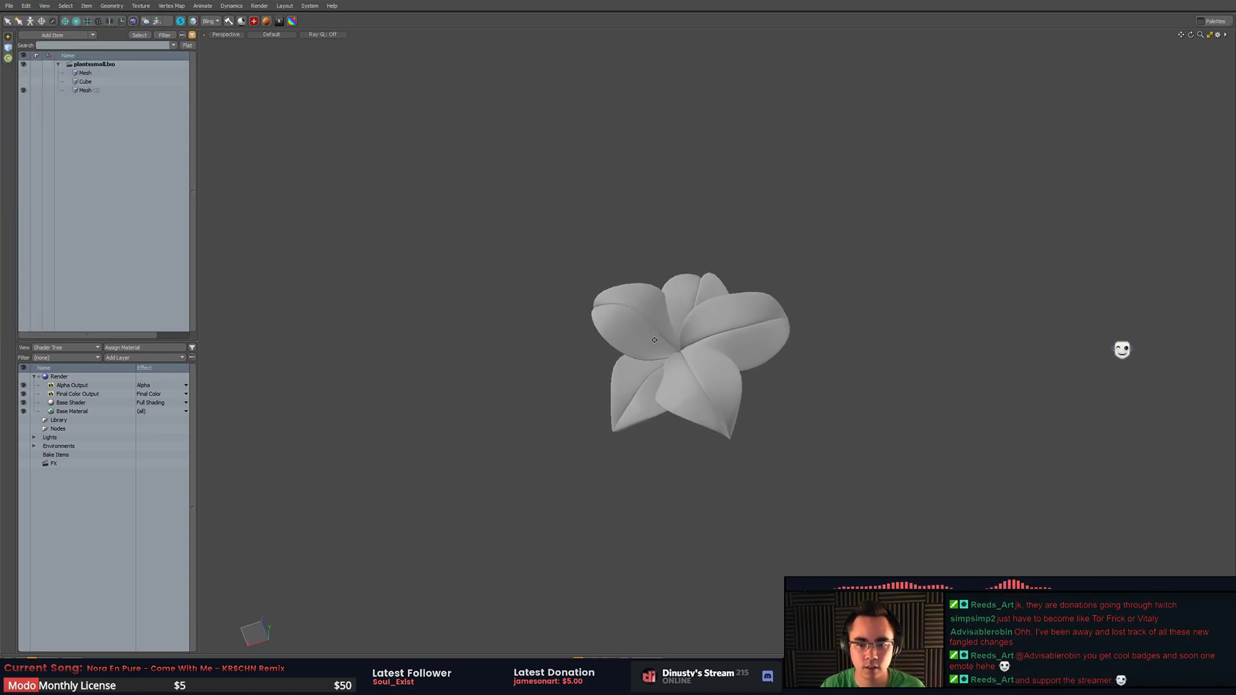
- Examine the reopened plant in perspective and from above, selecting and deselecting its polygons
alt+drag(689, 377, 830, 370)
key(3)
mouse_move(597, 244)
right_down()
mouse_move(584, 505)
mouse_move(933, 257)
right_up()
click(867, 204)
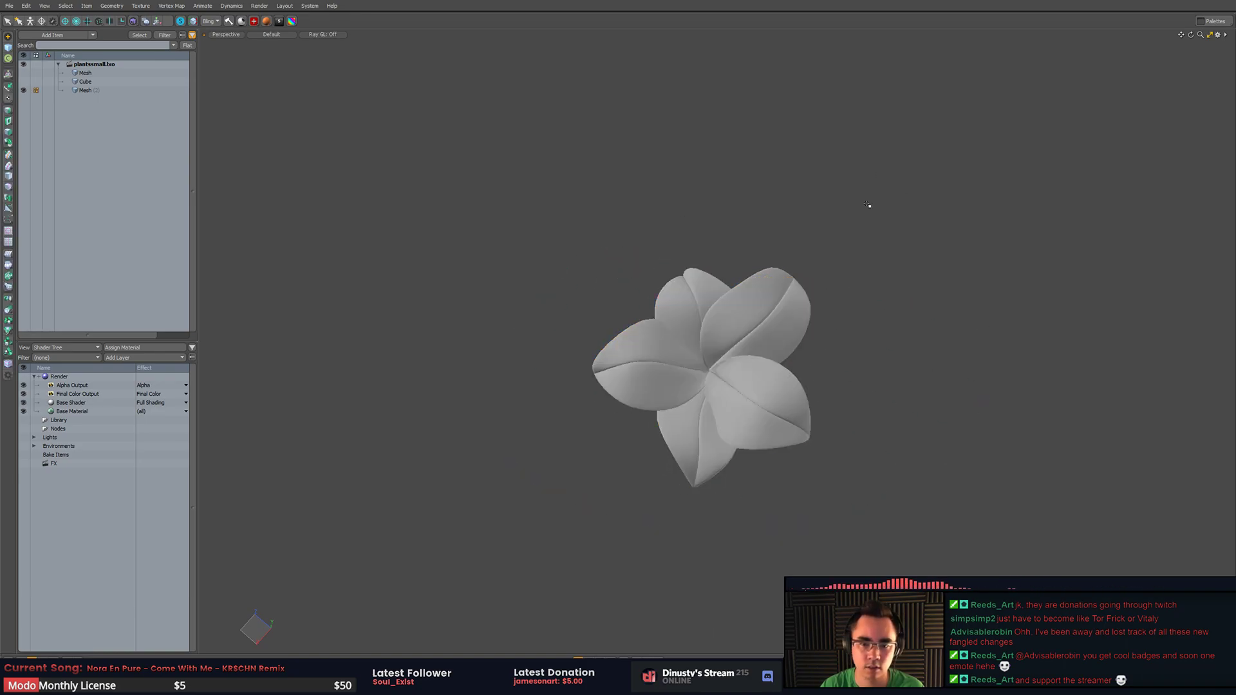
mouse_move(612, 177)
right_down()
mouse_move(924, 264)
mouse_move(803, 223)
right_up()
key(KP_1)
key(KP_1)
key(KP_1)
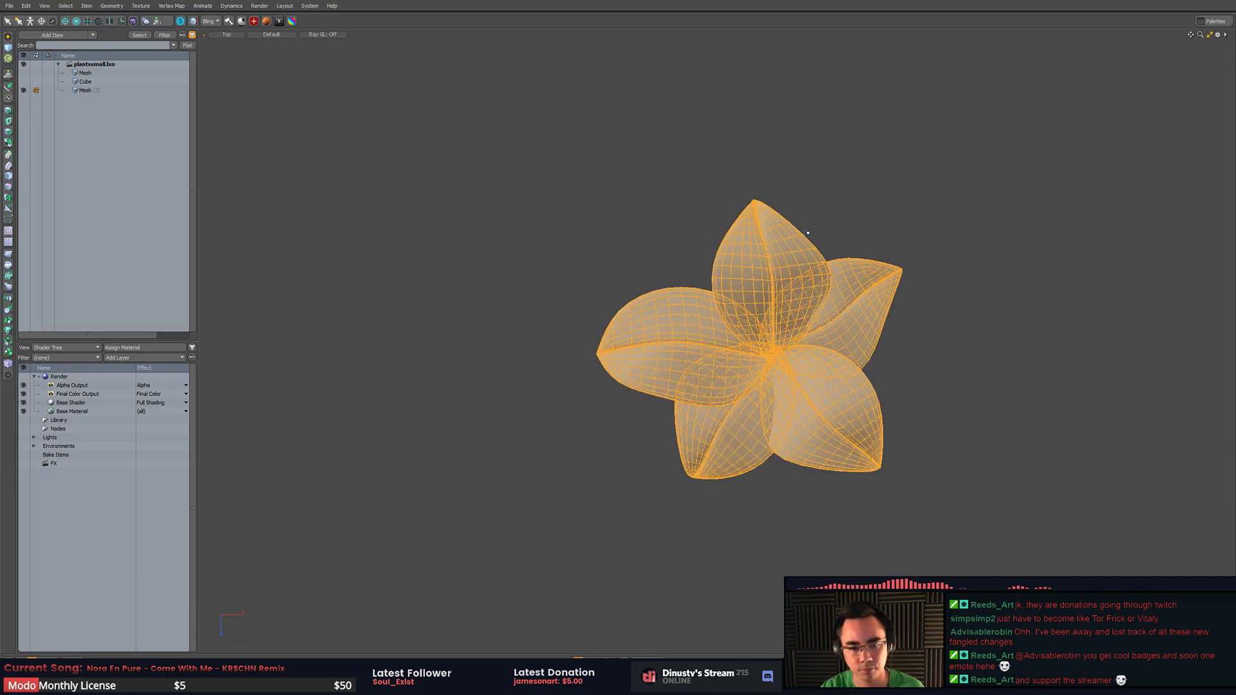
click(848, 243)
mouse_move(945, 247)
alt+shift+mouse_down()
mouse_move(869, 248)
mouse_move(879, 257)
alt+shift+mouse_up()
mouse_move(879, 257)
alt+shift+mouse_down()
mouse_move(891, 262)
mouse_move(879, 263)
alt+shift+mouse_up()
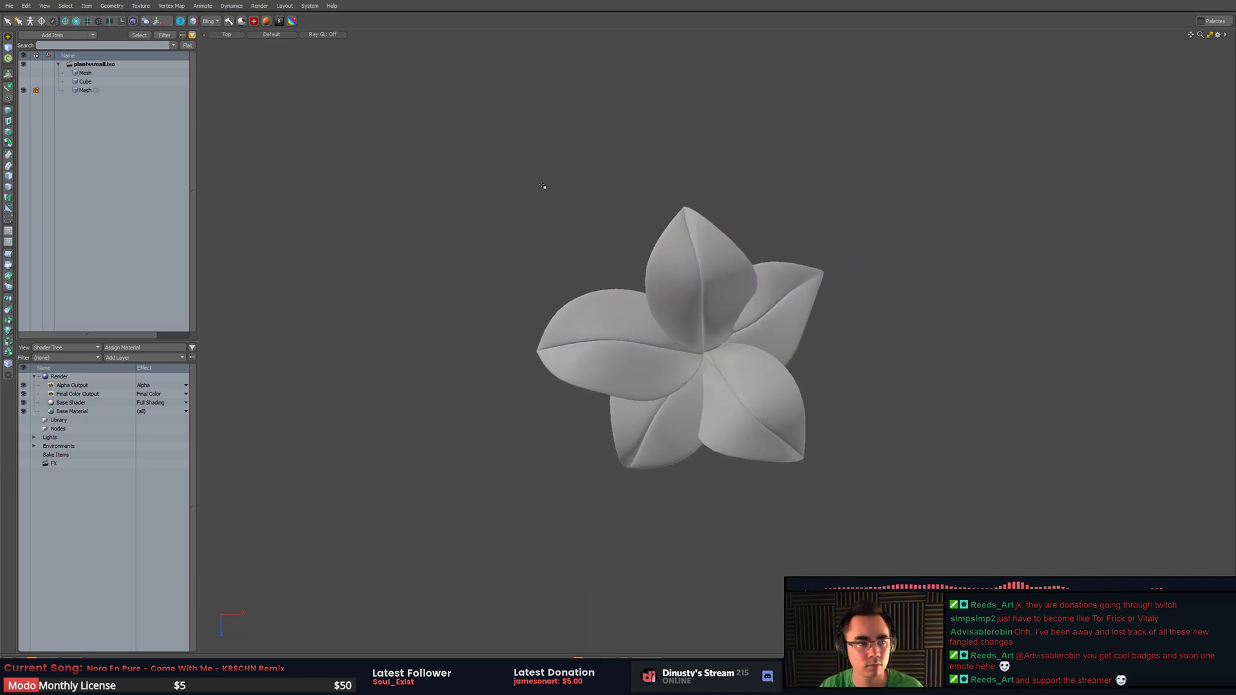
- Select the whole subdivided plant and start exporting its selected layer in Wavefront OBJ format
right_drag(583, 118, 862, 74)
right_click(83, 90)
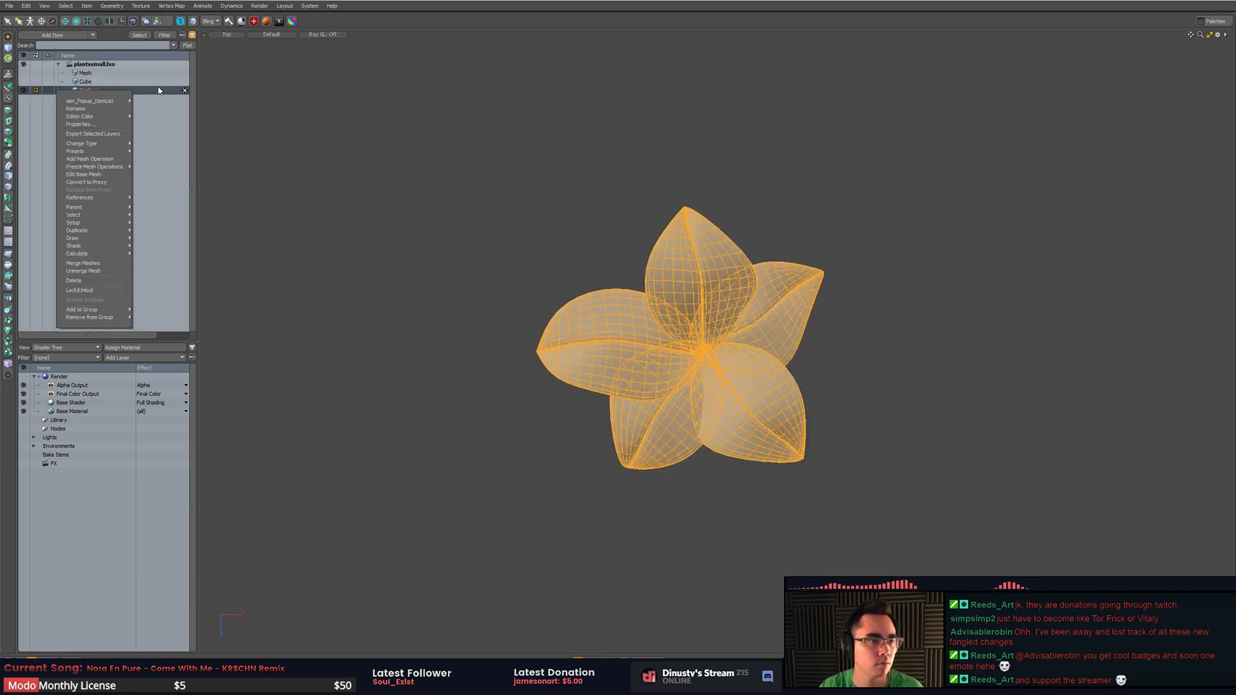
click(114, 134)
click(668, 314)
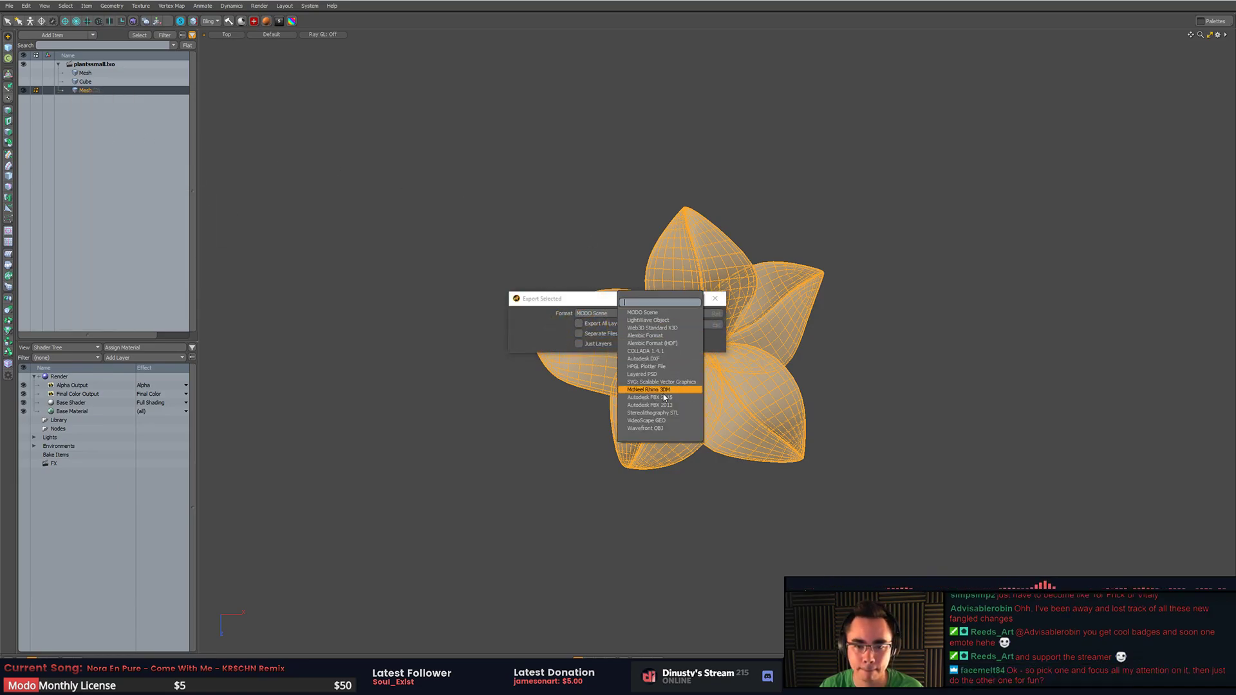
click(689, 423)
click(706, 316)
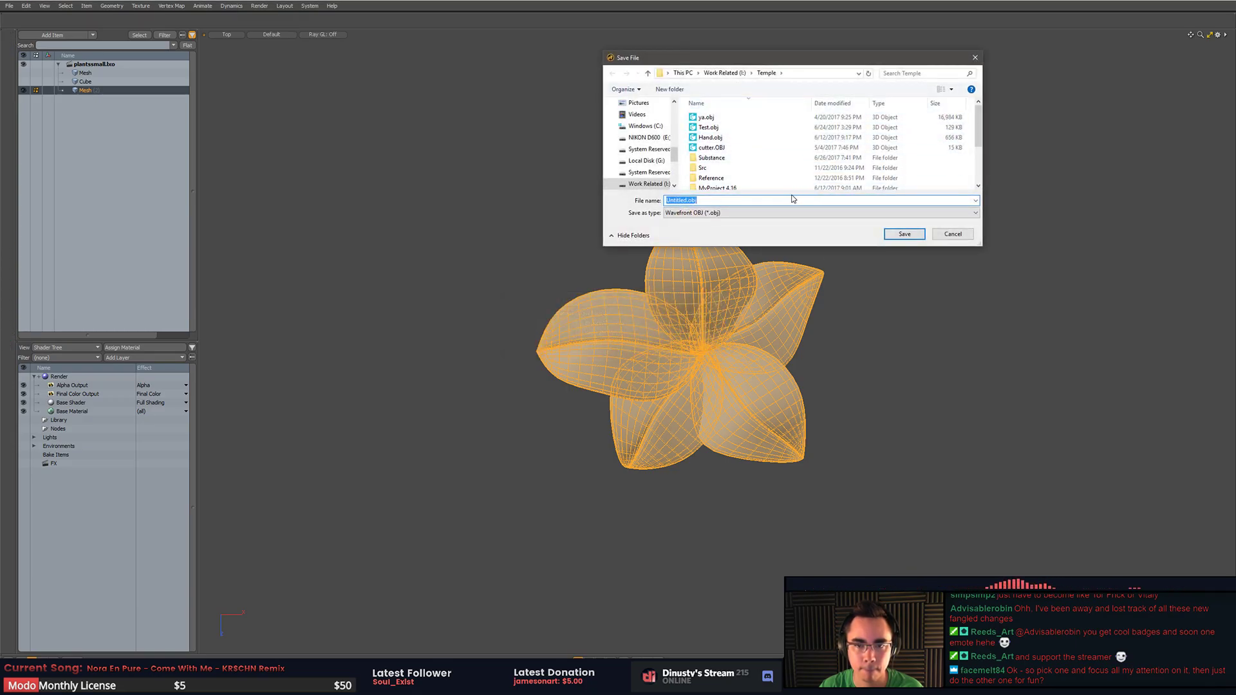
- Save the exported OBJ as plant1 in the Moss folder inside Temple's Substance folder
double_click(711, 158)
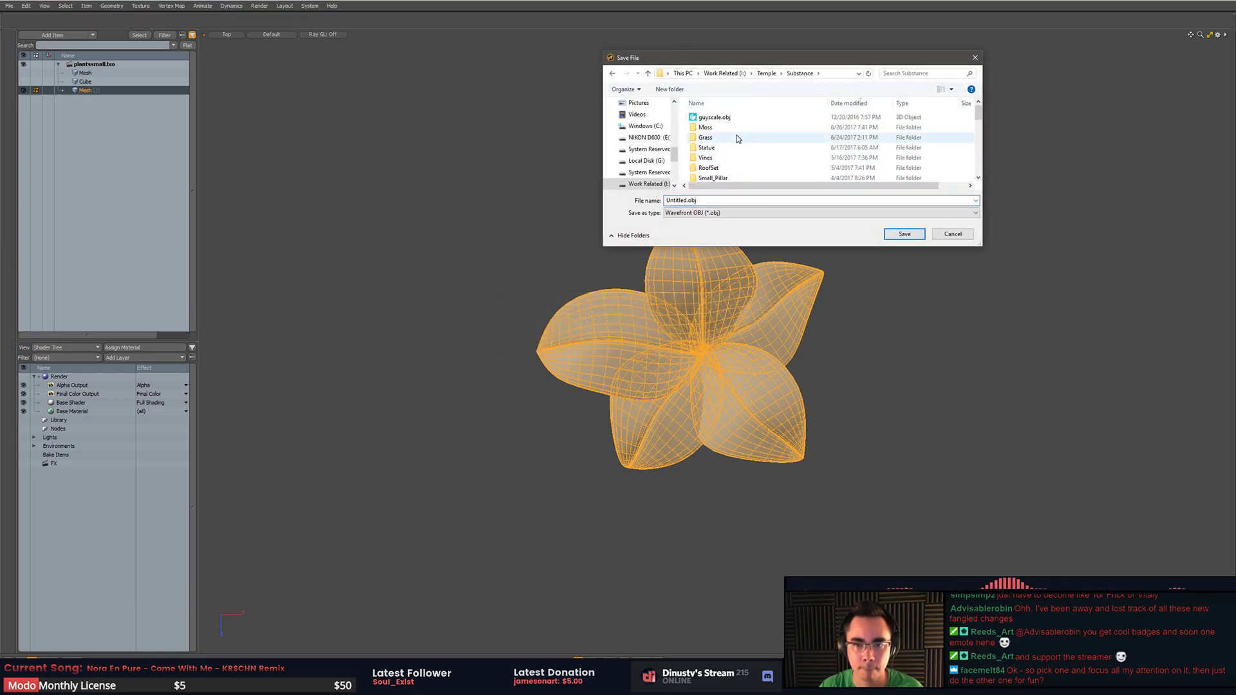
click(735, 127)
double_click(733, 127)
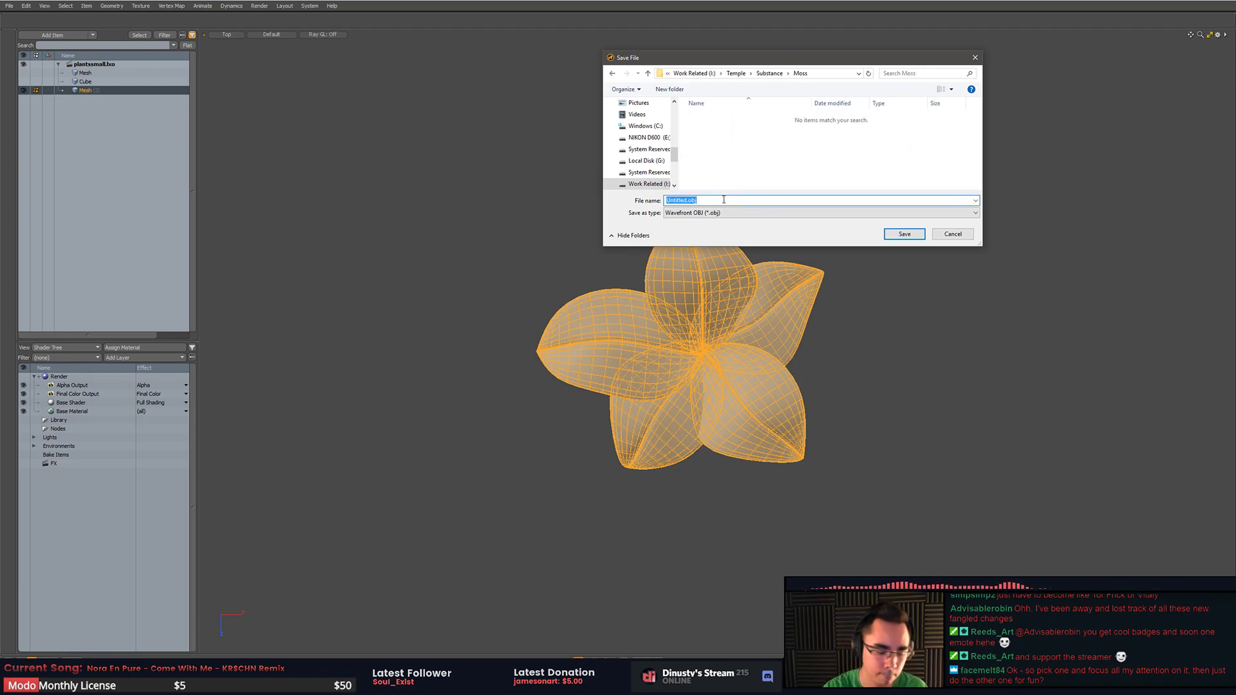
text(plant1)
key(Return)
click(722, 198)
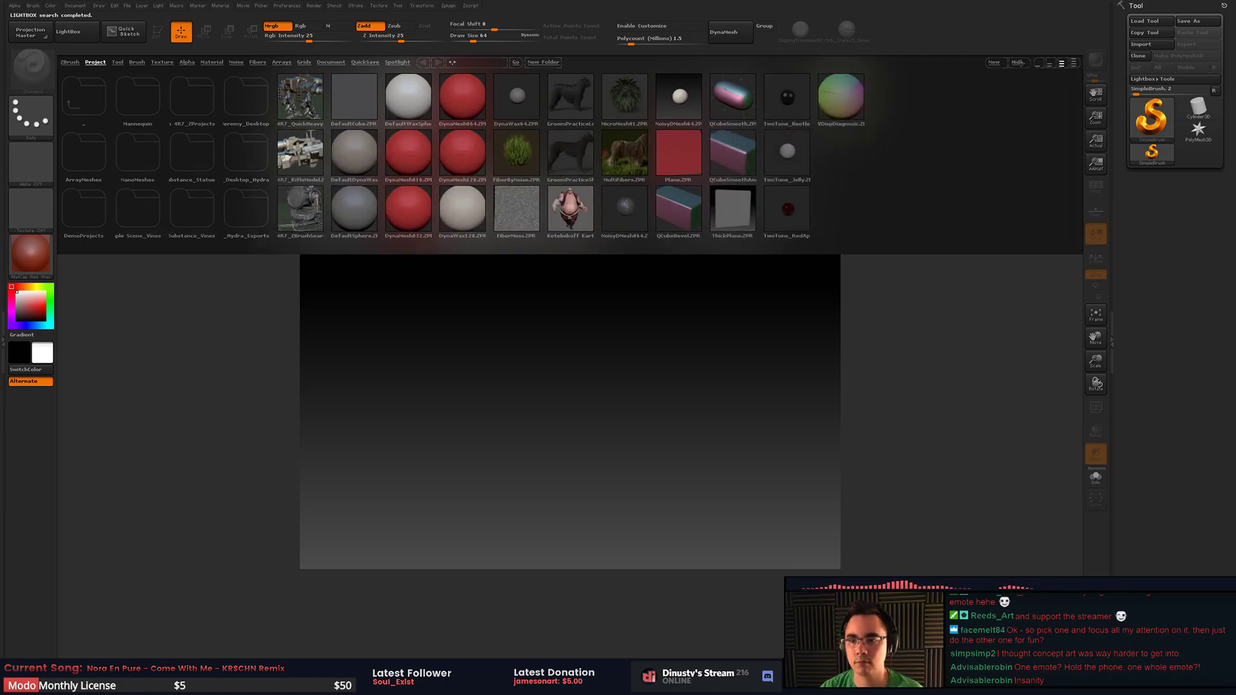
- Import the plant1 OBJ from the Moss folder inside Temple's Substance folder as a new tool
click(1154, 26)
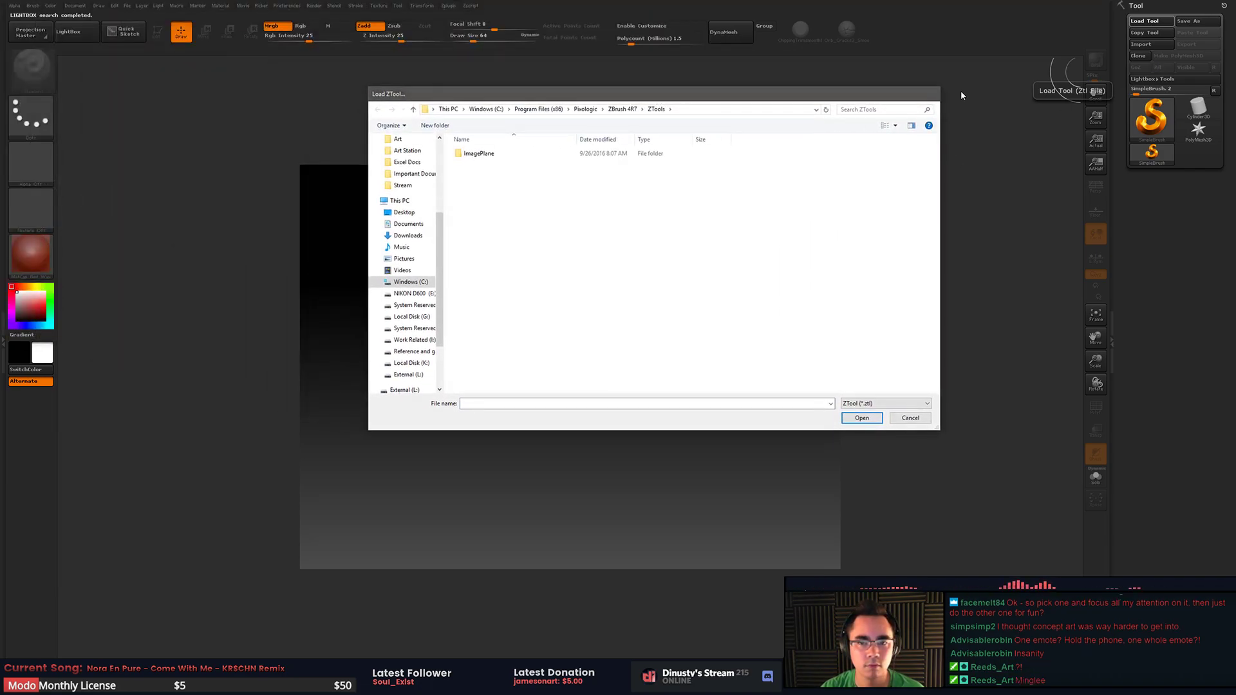
click(932, 97)
click(1141, 43)
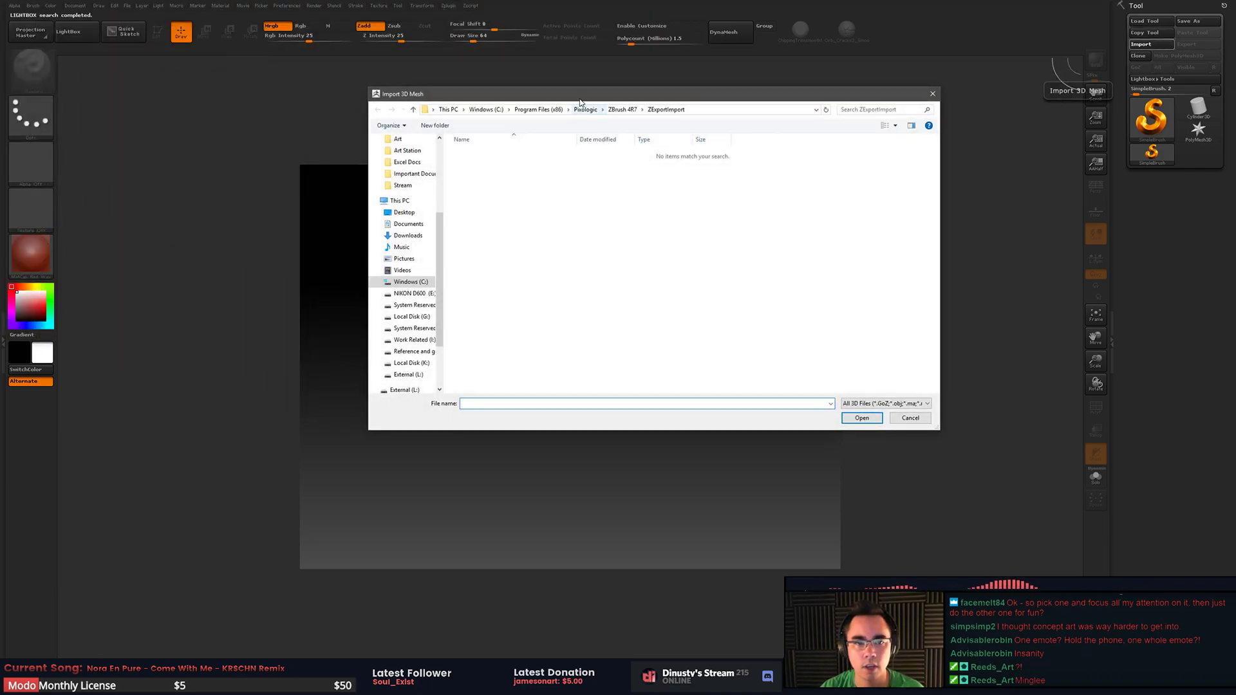
scroll(415, 193, up, 5)
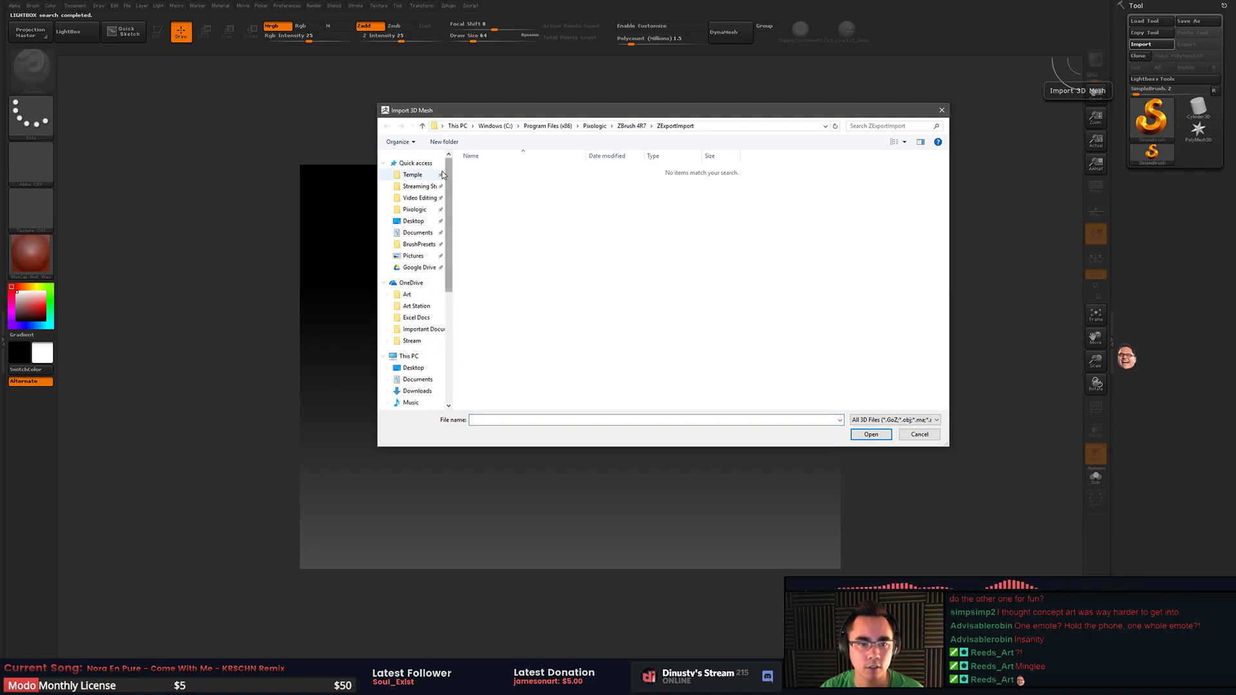
click(412, 175)
click(482, 179)
double_click(514, 221)
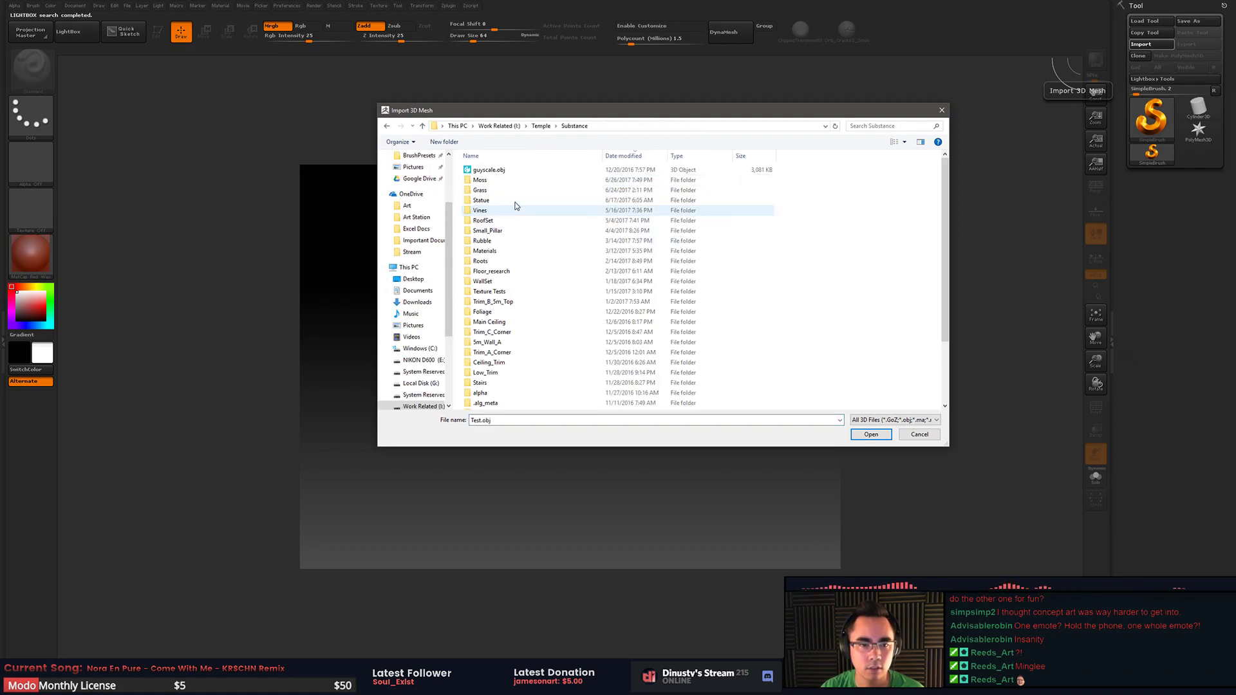
double_click(509, 172)
double_click(507, 168)
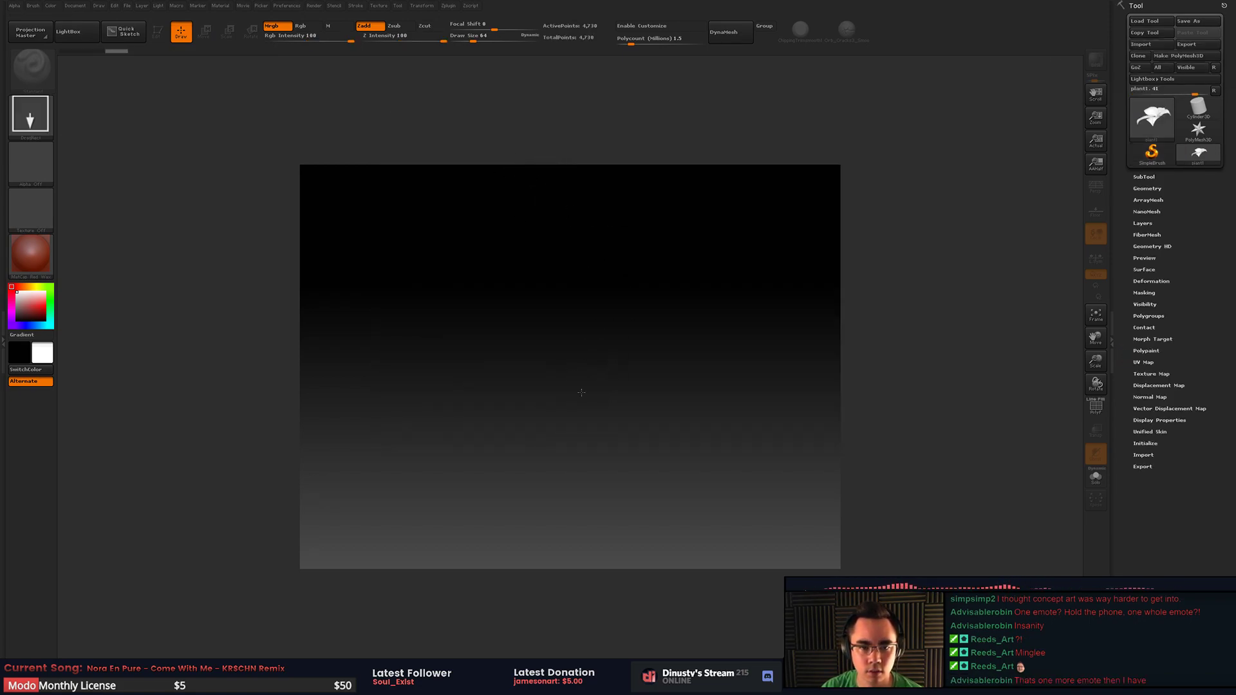
- Draw the imported plant on the canvas, enter edit mode and smooth its display with dynamic subdivision
mouse_move(567, 367)
mouse_down()
mouse_move(621, 431)
mouse_move(671, 401)
mouse_up()
key(t)
key(ctrl+d)
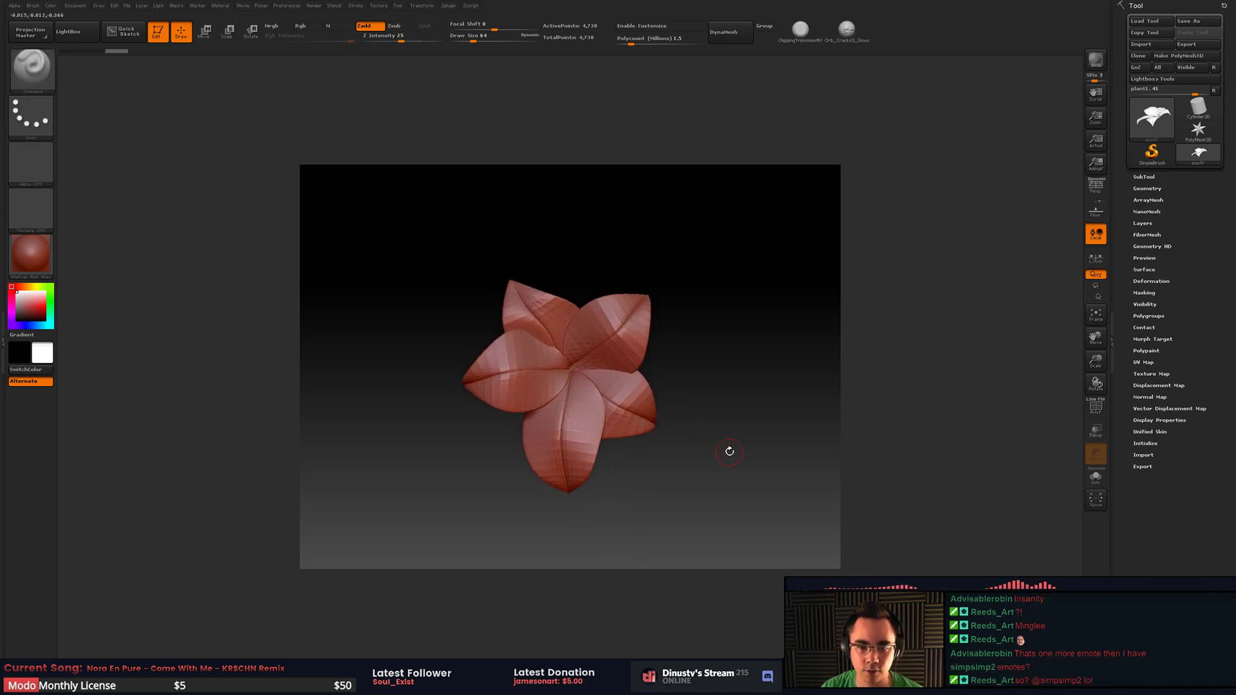
drag(729, 450, 740, 428)
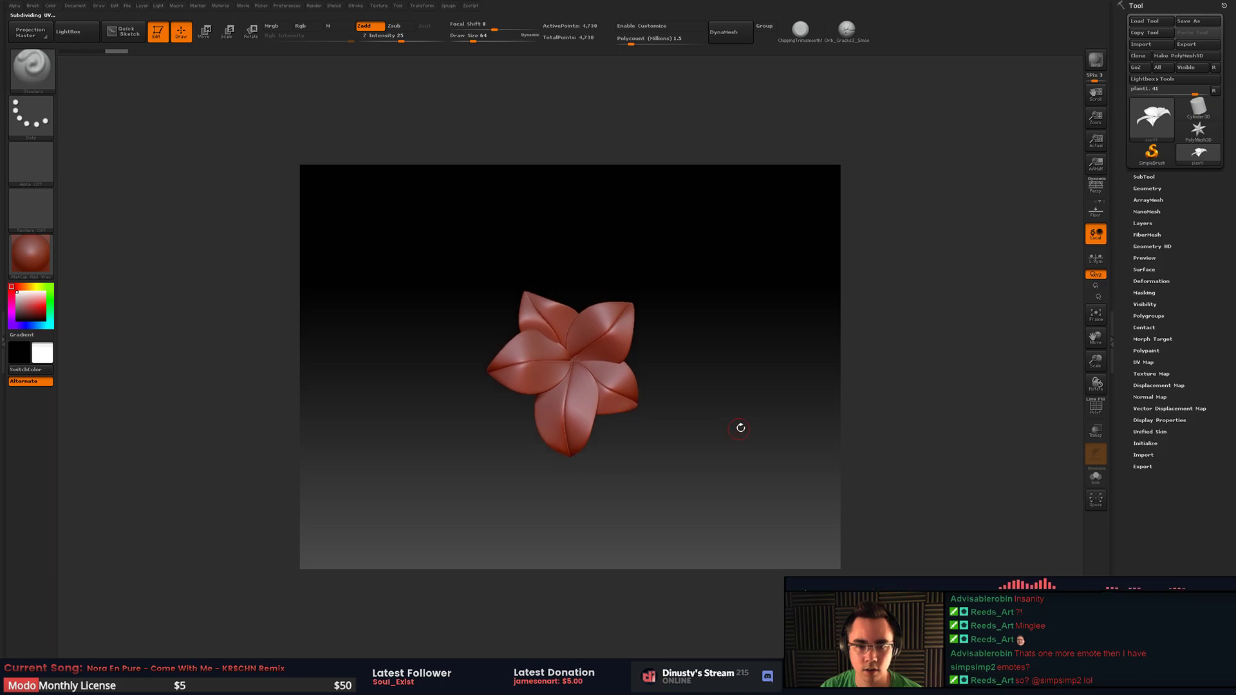
- Set the draw size to 51 and divide the plant's geometry to subdivision level 3
alt+drag(641, 322, 634, 422)
key(space)
click(644, 324)
drag(839, 316, 794, 357)
click(1153, 177)
click(1152, 178)
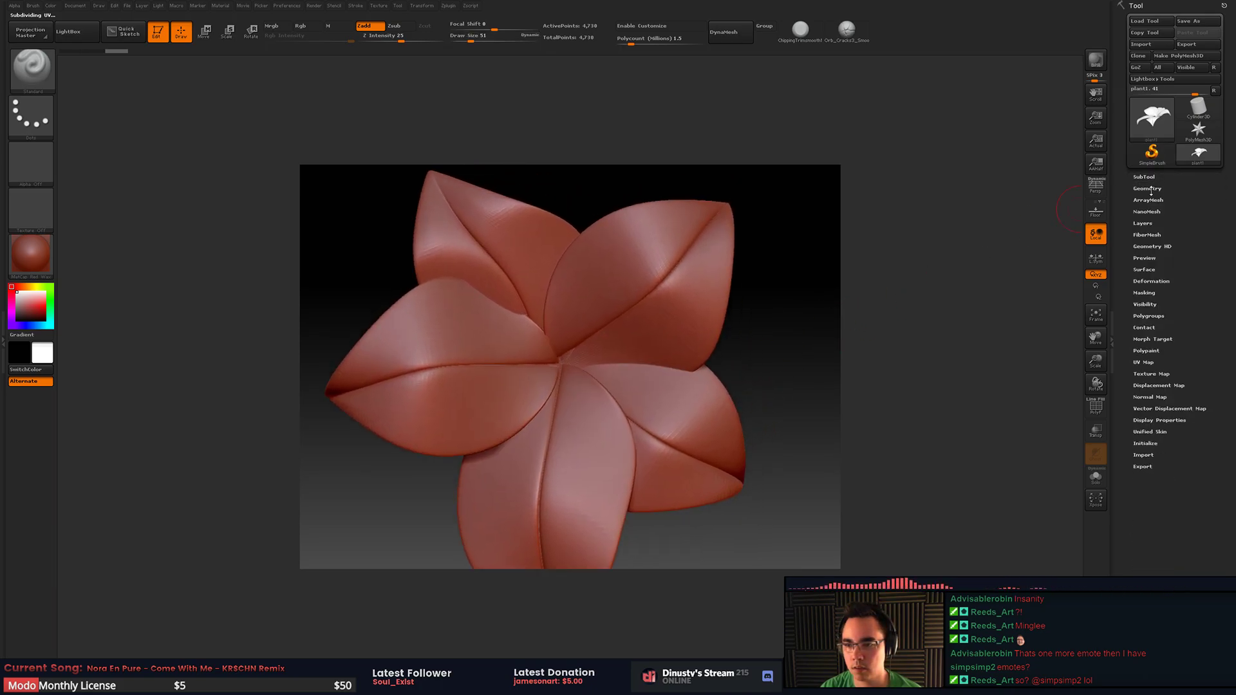
click(1150, 188)
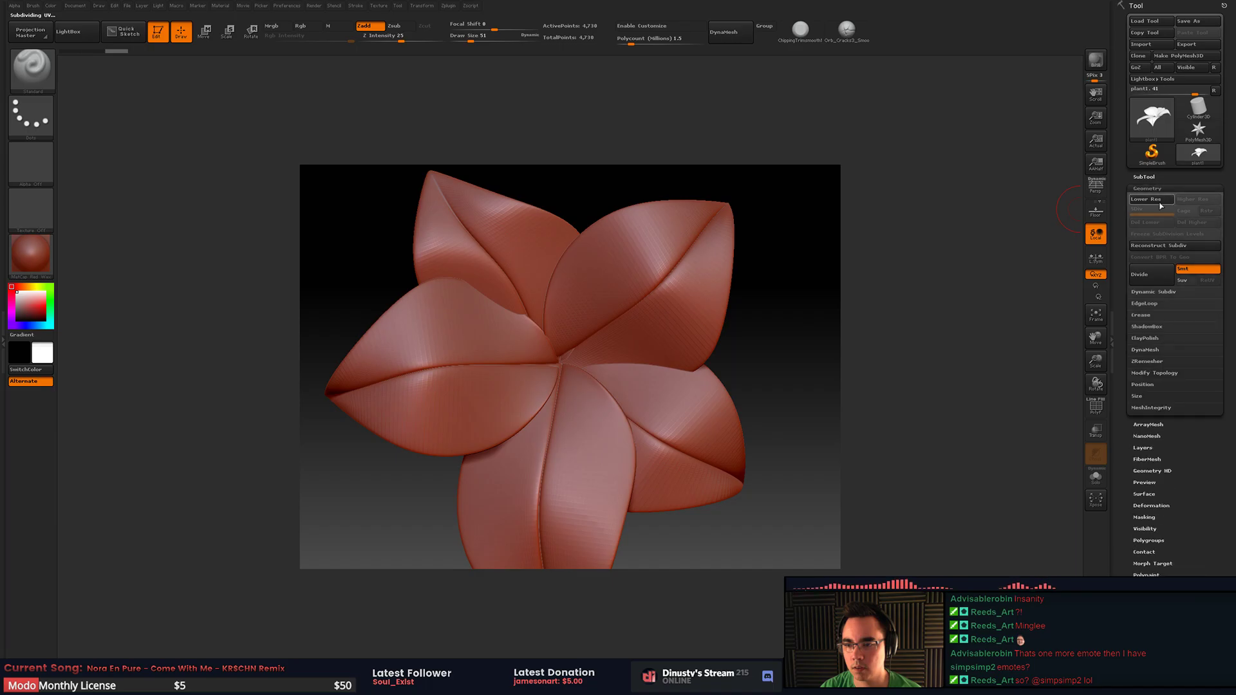
click(1161, 280)
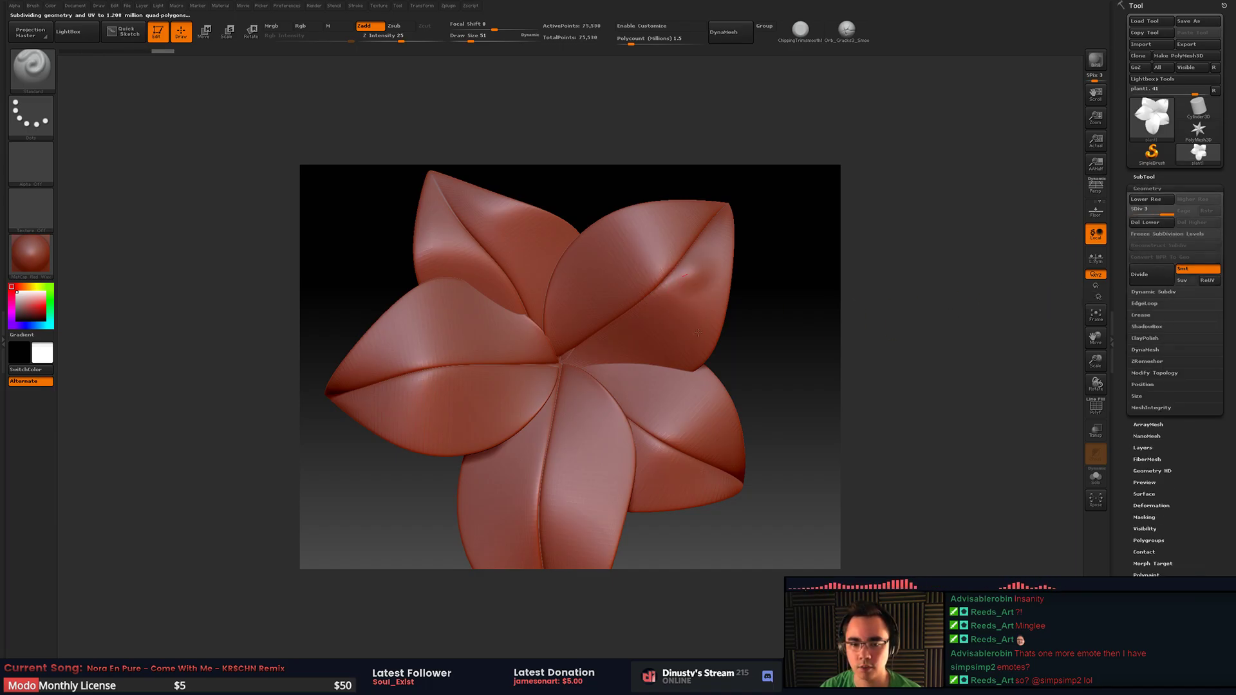
- Lower the plant to subdivision level 2 and try a Standard brush stroke on a leaf
click(1151, 199)
mouse_move(716, 303)
mouse_down()
mouse_move(718, 278)
mouse_move(681, 335)
mouse_move(687, 429)
mouse_up()
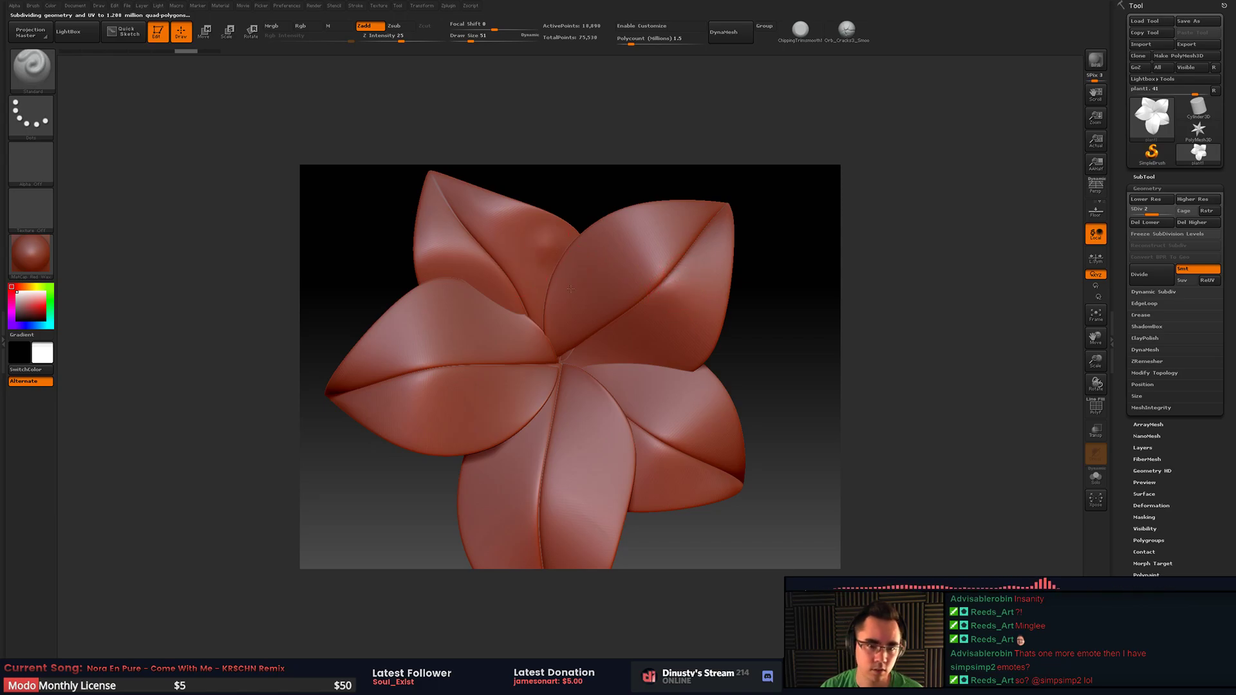
key(ctrl+shift+z)
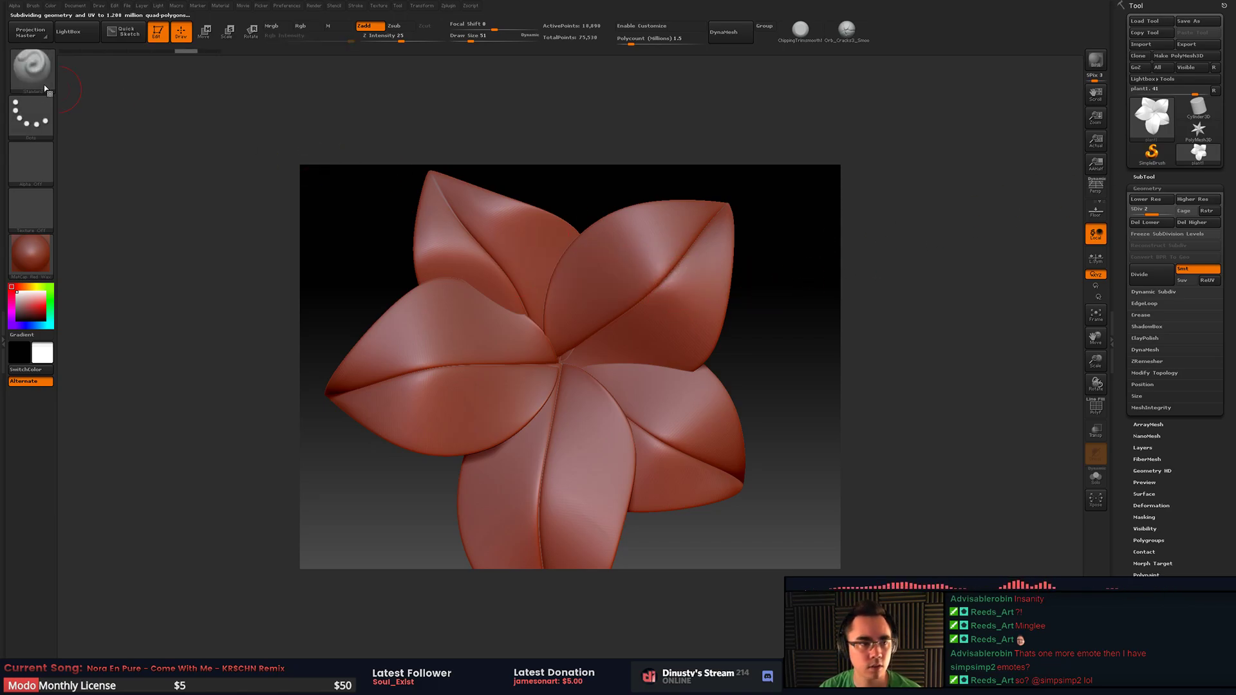
- Choose an Orb Cracks brush with draw size 35 and try strokes at the base of the upper leaf
click(30, 68)
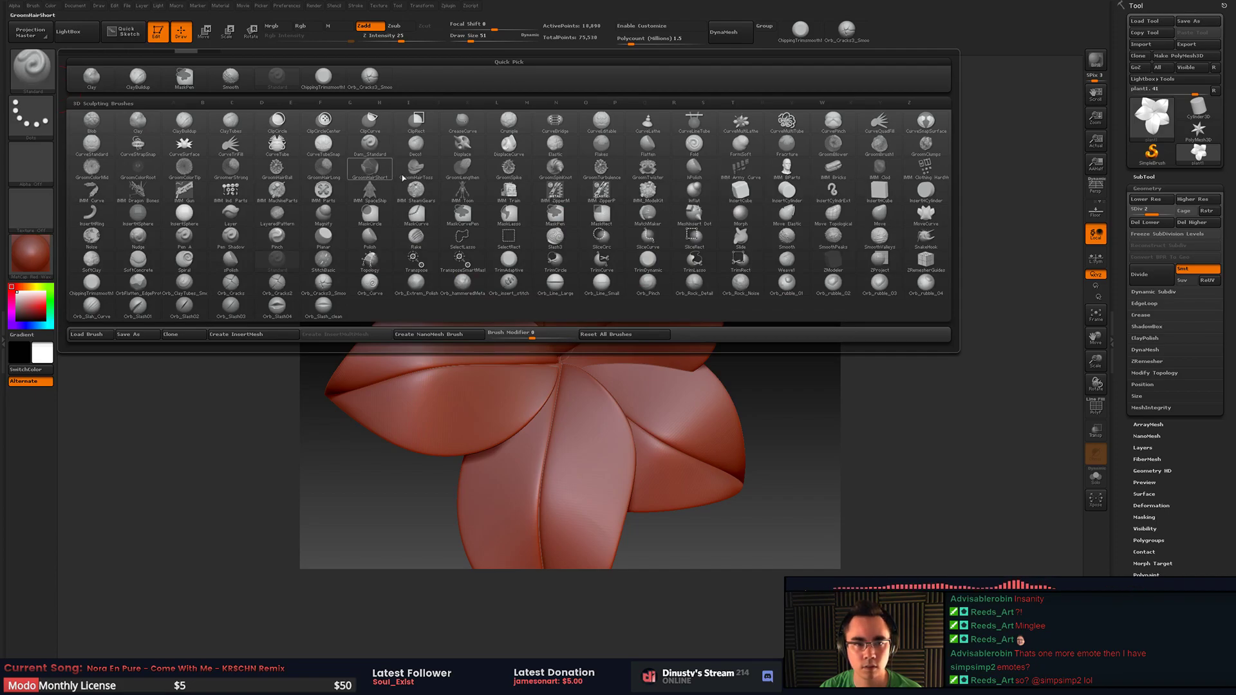
click(323, 283)
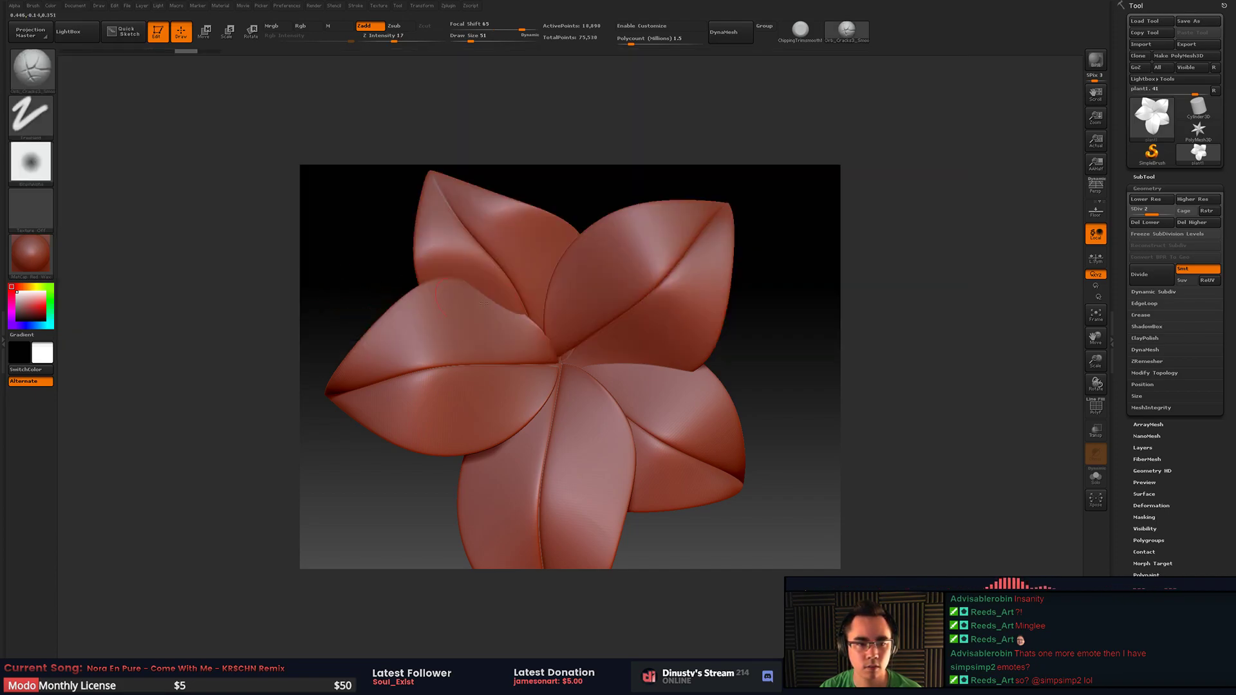
drag(591, 368, 598, 396)
key(space)
drag(603, 312, 588, 331)
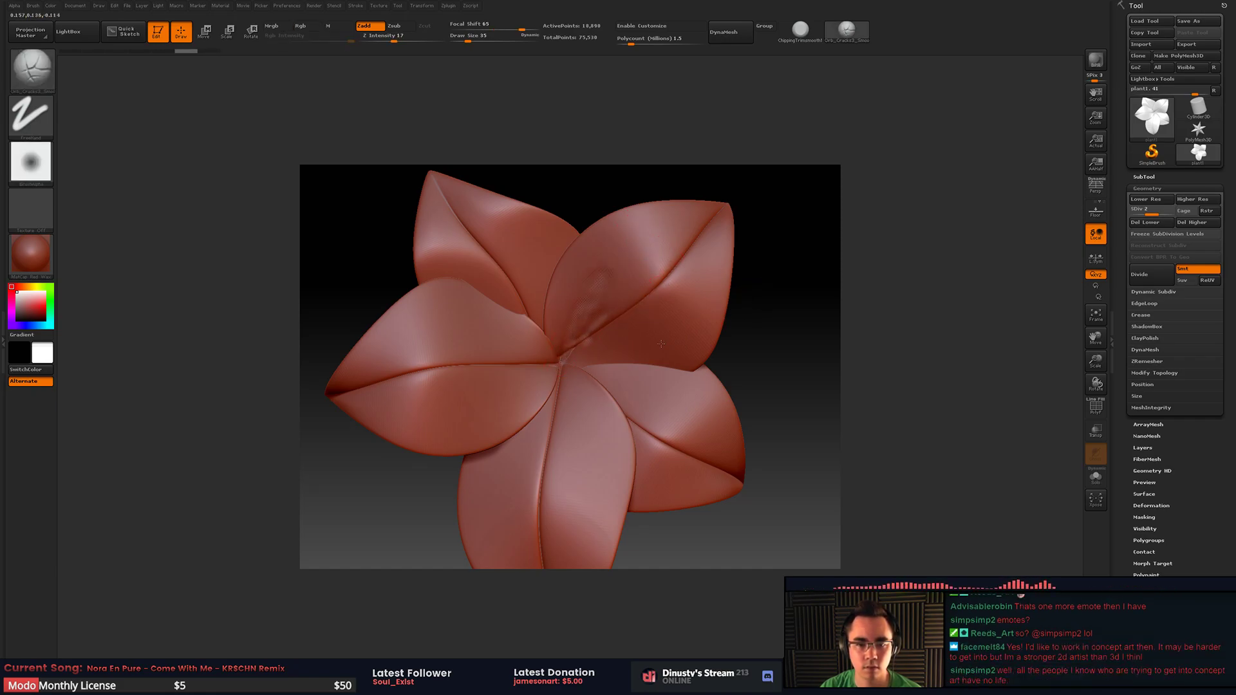
- Check the dynamic subdivision settings at the lowest level, then return to level 3 and divide the plant to level 4
click(1151, 199)
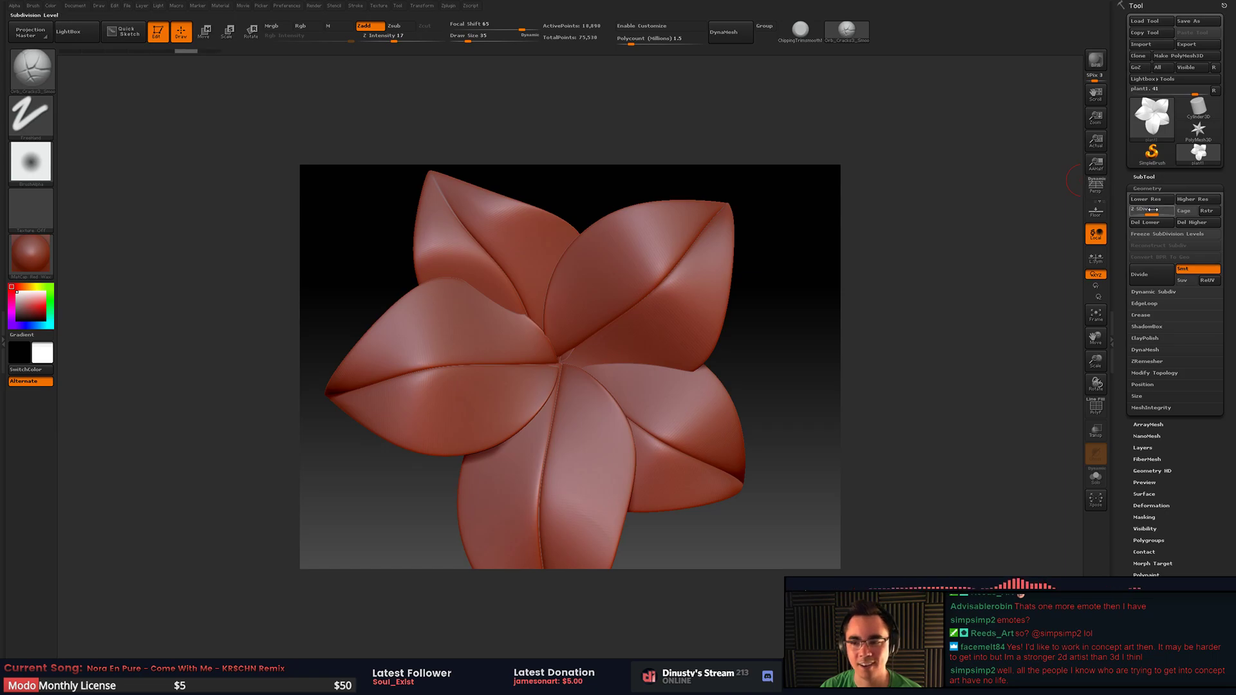
click(1158, 292)
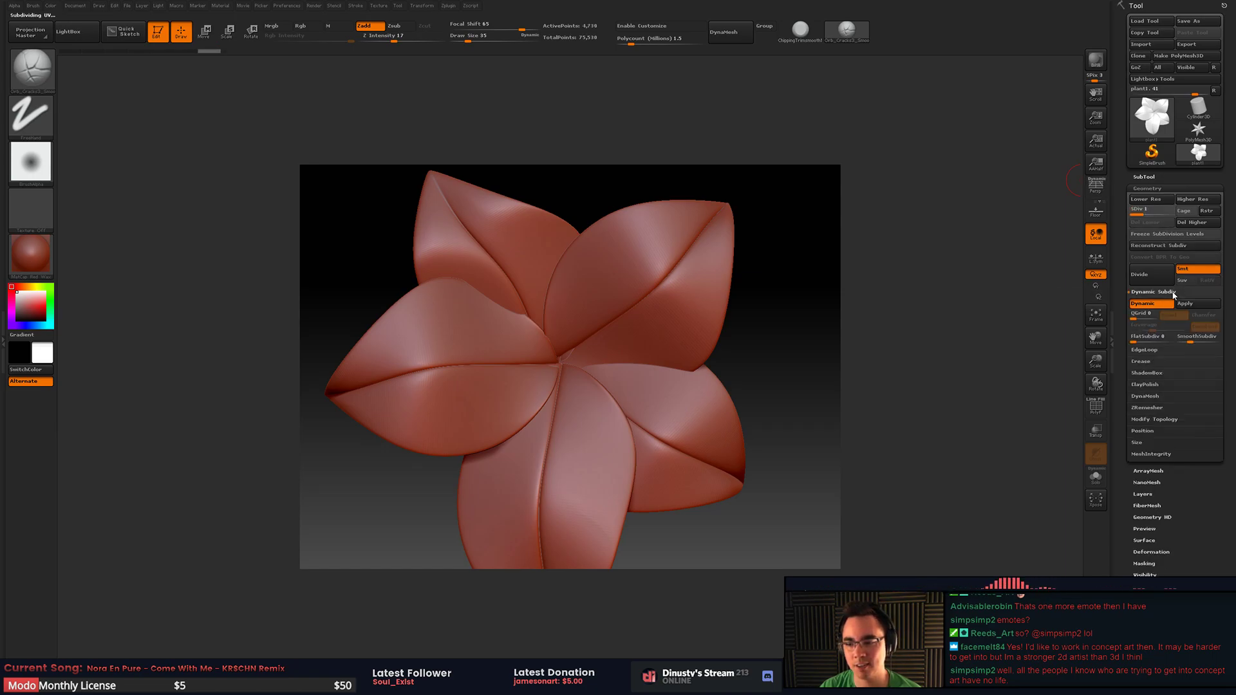
click(1197, 305)
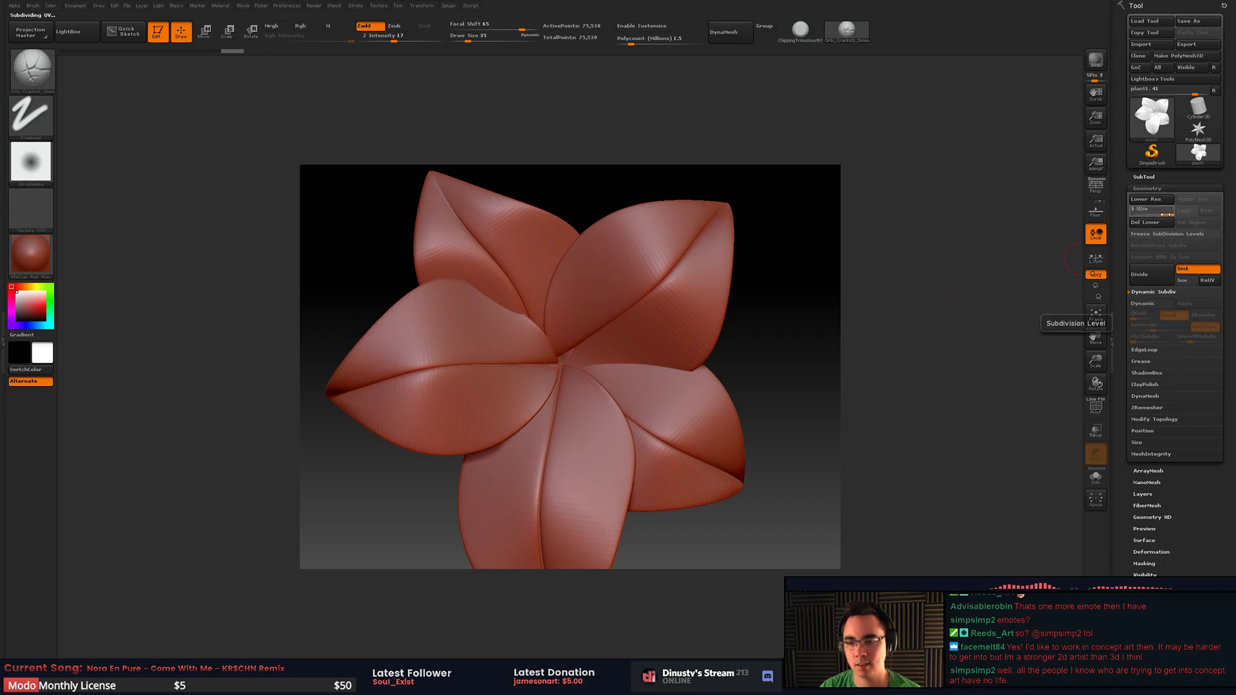
key(ctrl+d)
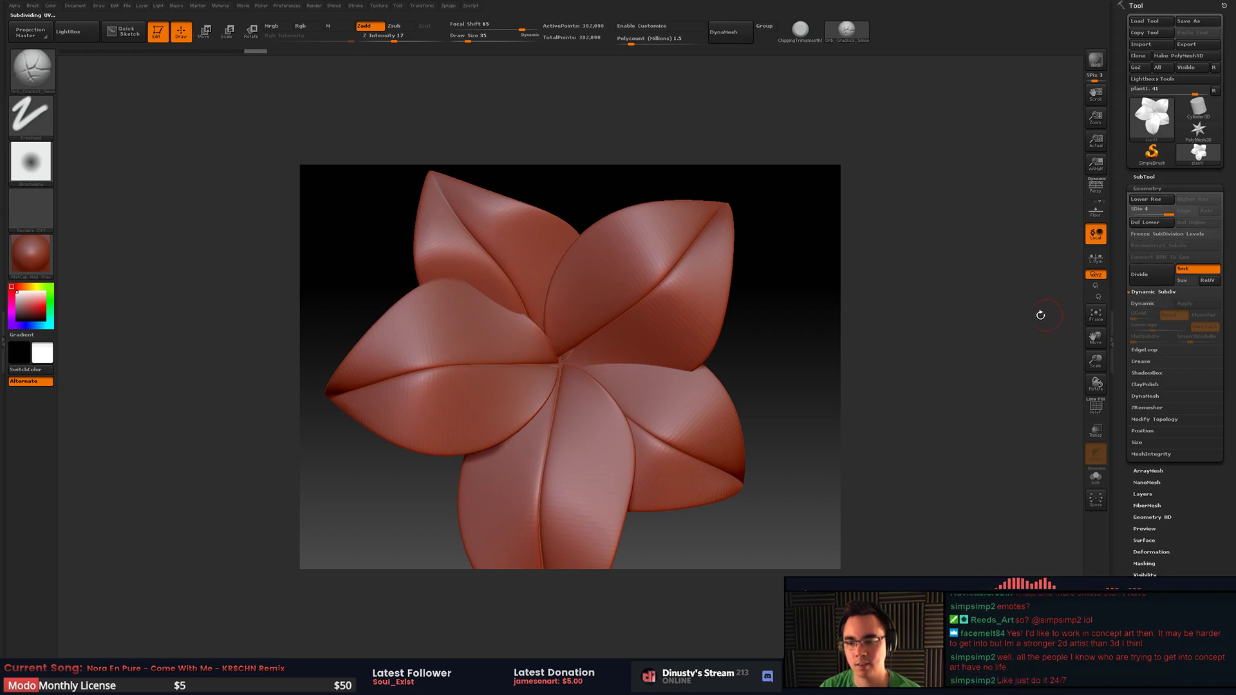
- Try carving vein strokes from the plant's centre along the upper leaf with the cracks brush, undoing each attempt
drag(587, 315, 579, 338)
drag(637, 338, 692, 348)
key(ctrl+z)
key(ctrl+z)
drag(567, 353, 782, 340)
key(ctrl+z)
key(ctrl+z)
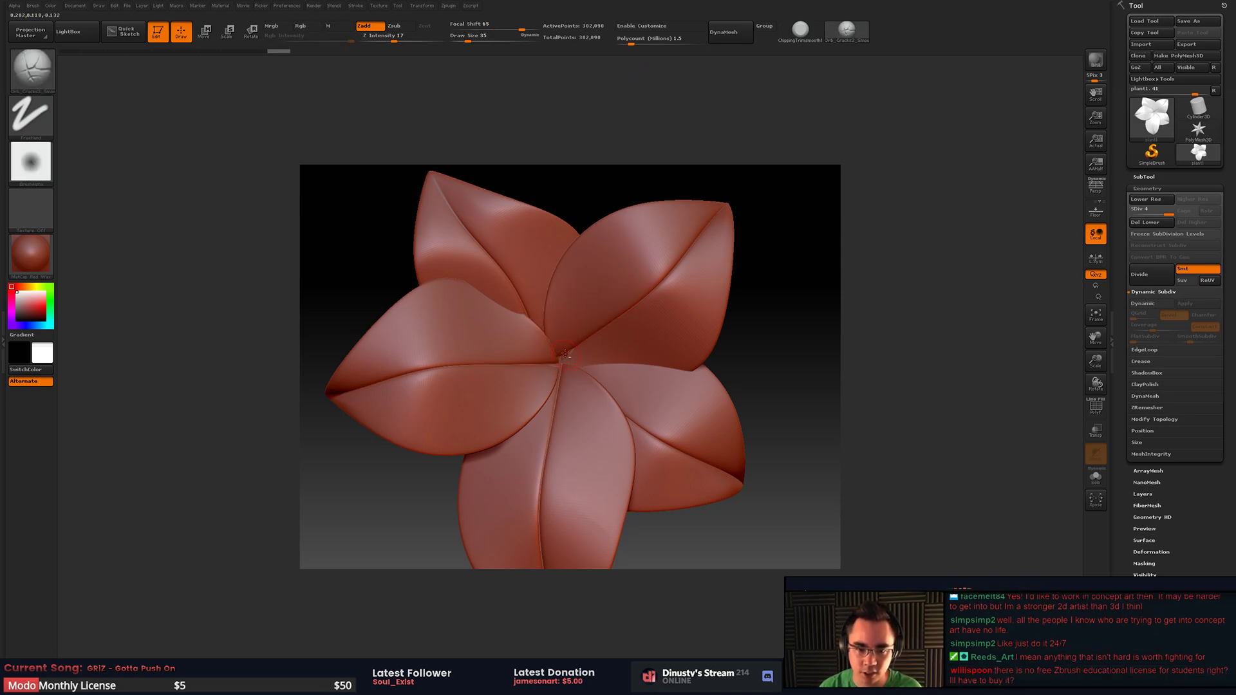
drag(584, 336, 633, 262)
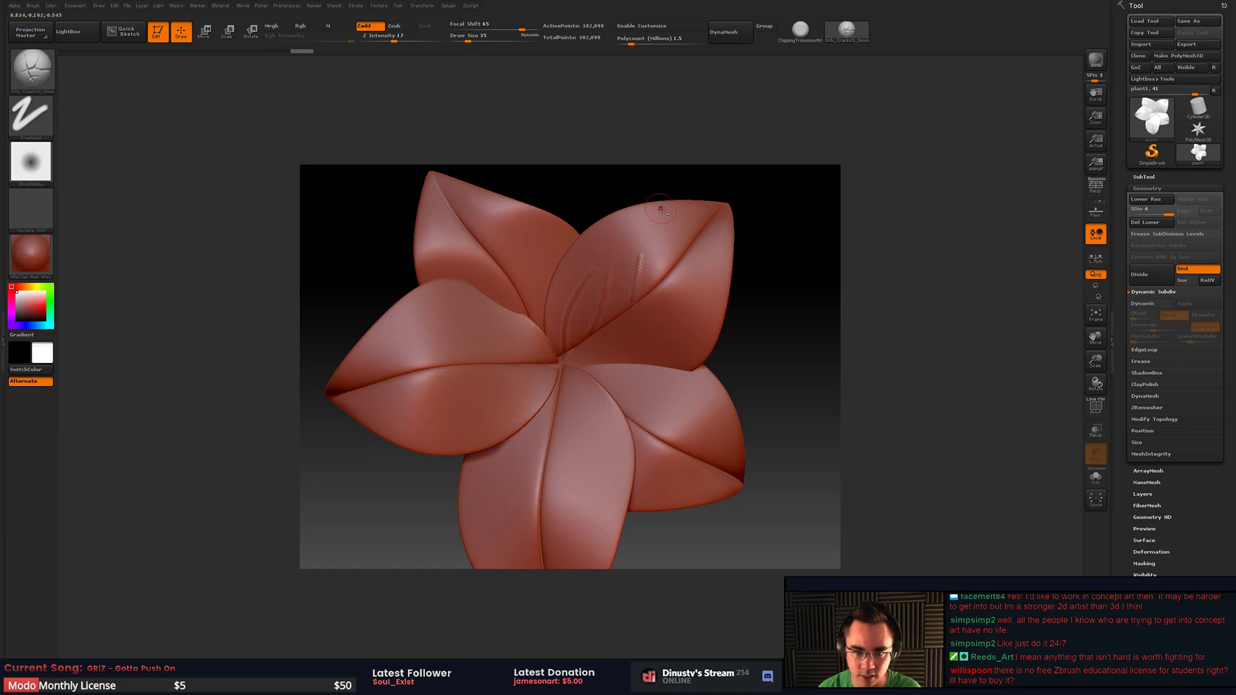
key(ctrl+z)
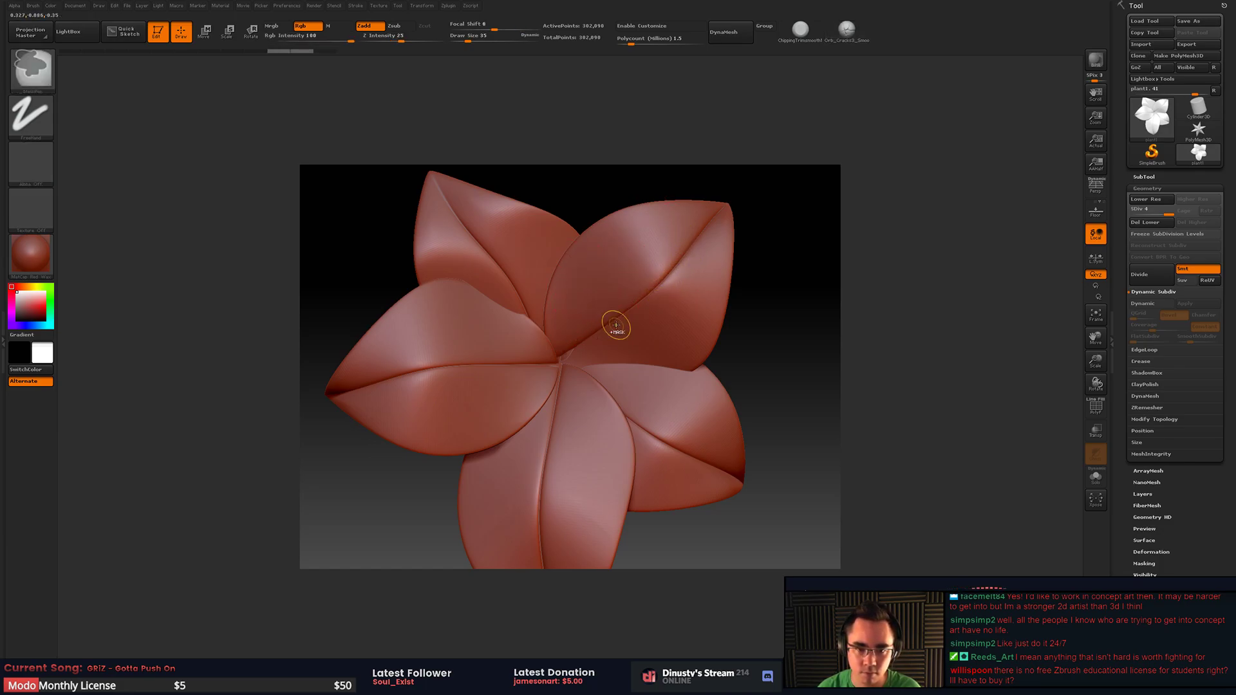
- Enlarge the cracks brush to draw size 132, try broader vein strokes on the upper leaf, and undo them all
key(space)
drag(612, 317, 622, 317)
drag(575, 352, 623, 265)
key(ctrl+z)
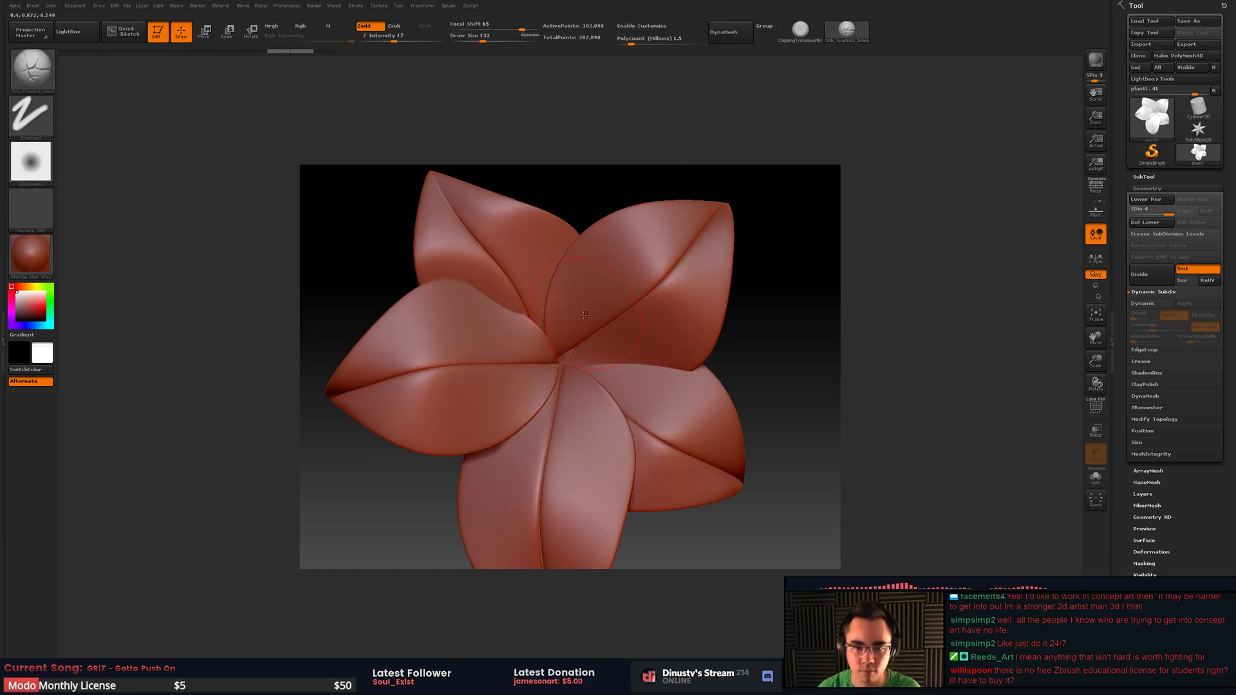
drag(625, 326, 590, 363)
key(ctrl)
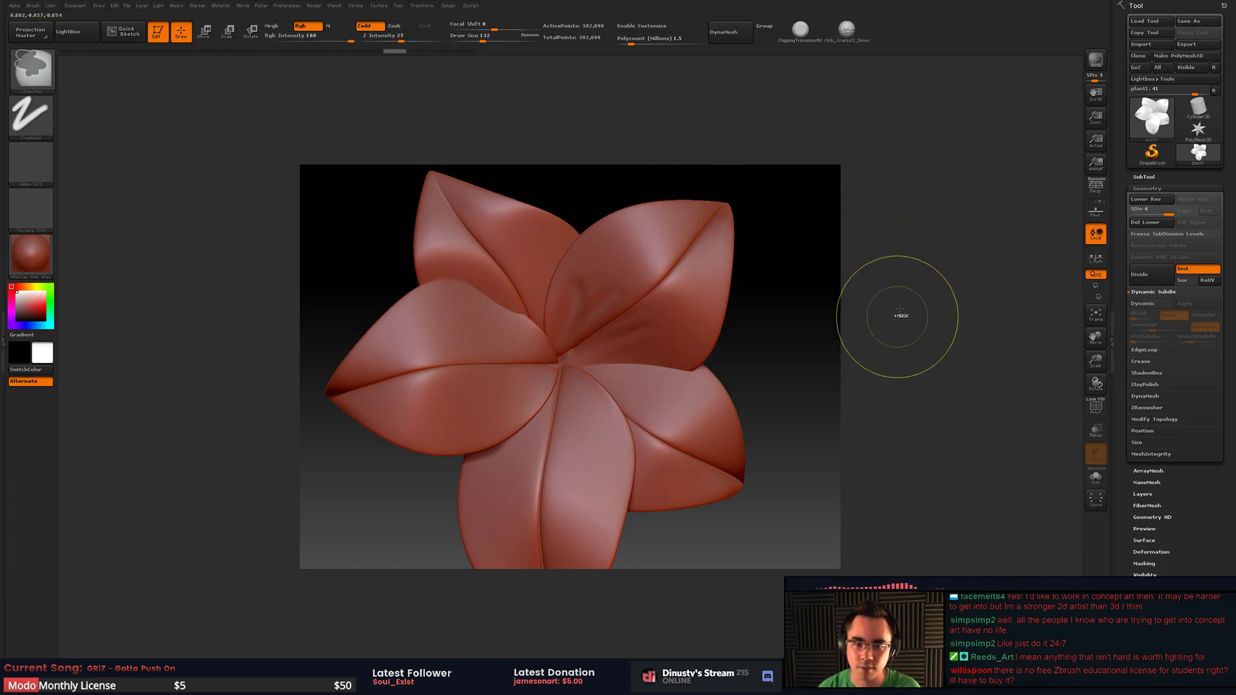
key(ctrl+z)
key(ctrl+z)
key(ctrl+z)
key(ctrl+z)
key(ctrl+z)
key(ctrl+z)
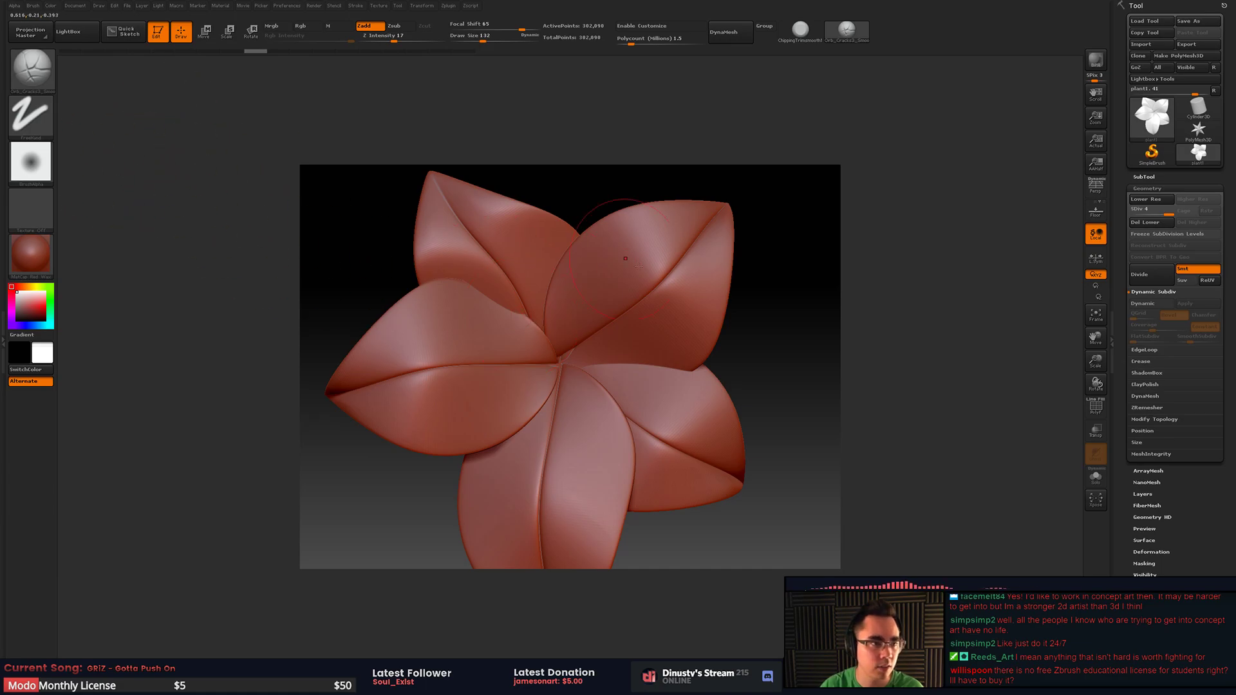
- Switch to a Slash brush with draw size 54 and try vein cuts on the upper leaf, undoing each one
key(b)
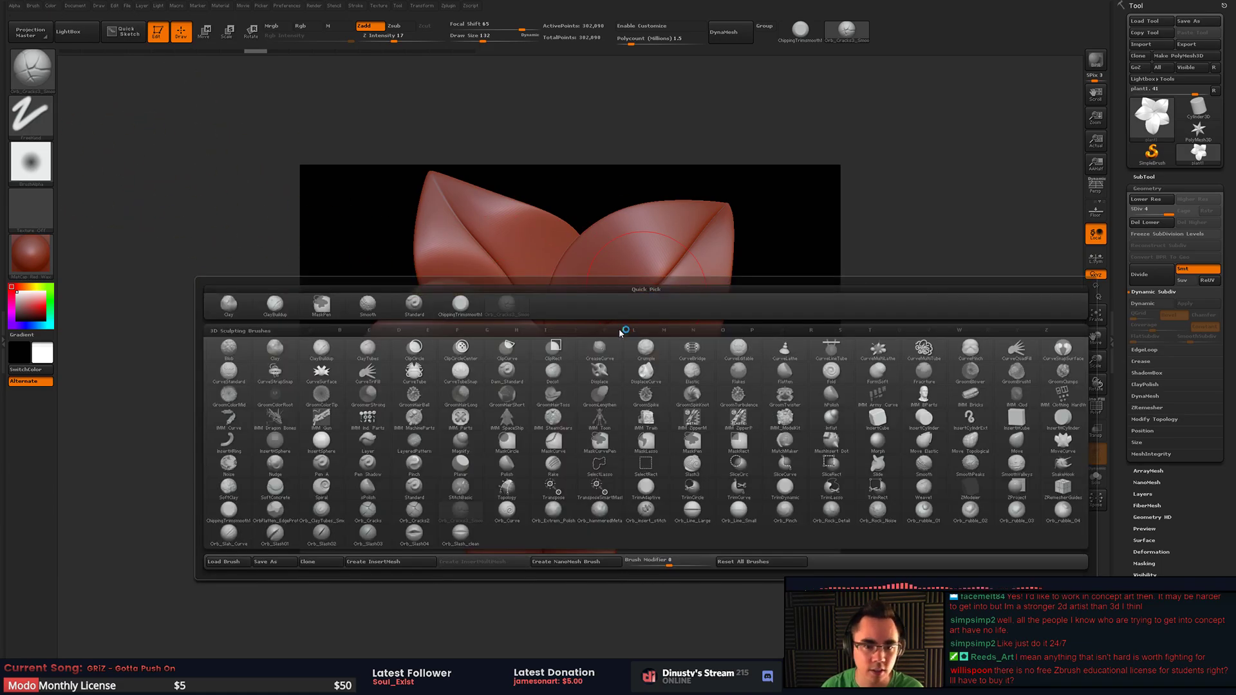
click(690, 468)
key(space)
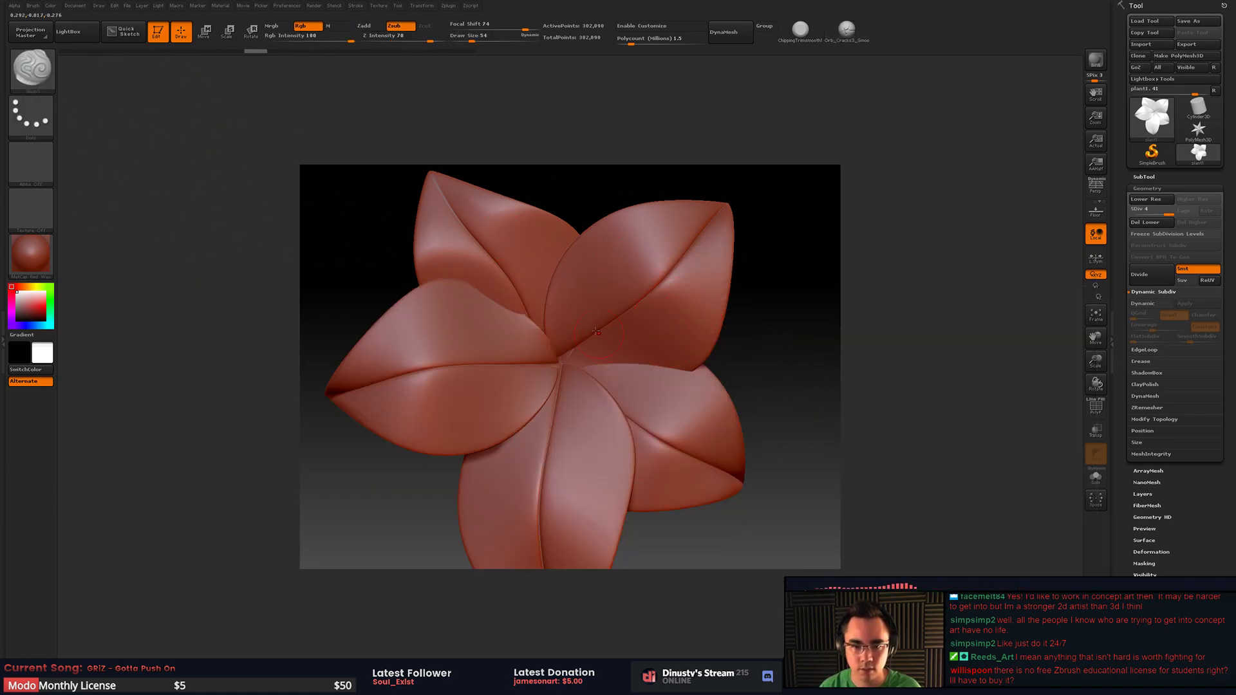
drag(596, 256, 599, 205)
key(ctrl+z)
mouse_move(562, 361)
mouse_down()
mouse_move(594, 278)
mouse_move(599, 188)
mouse_up()
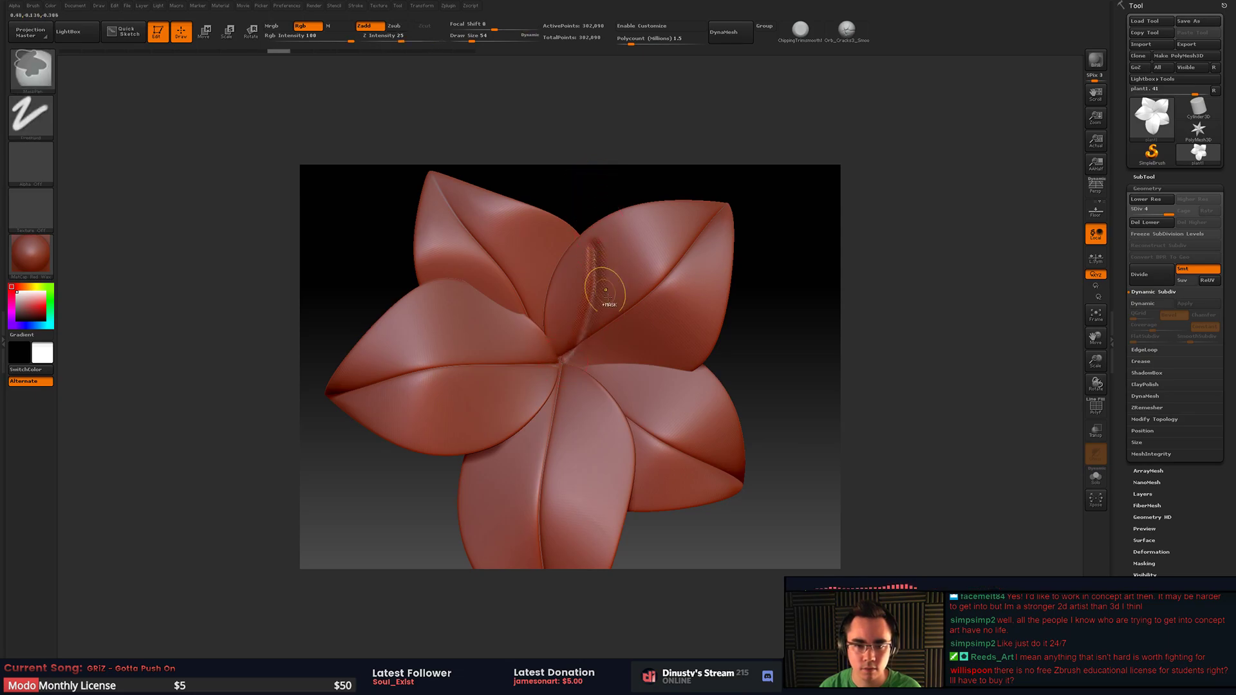
key(ctrl+z)
drag(558, 359, 595, 257)
key(ctrl+z)
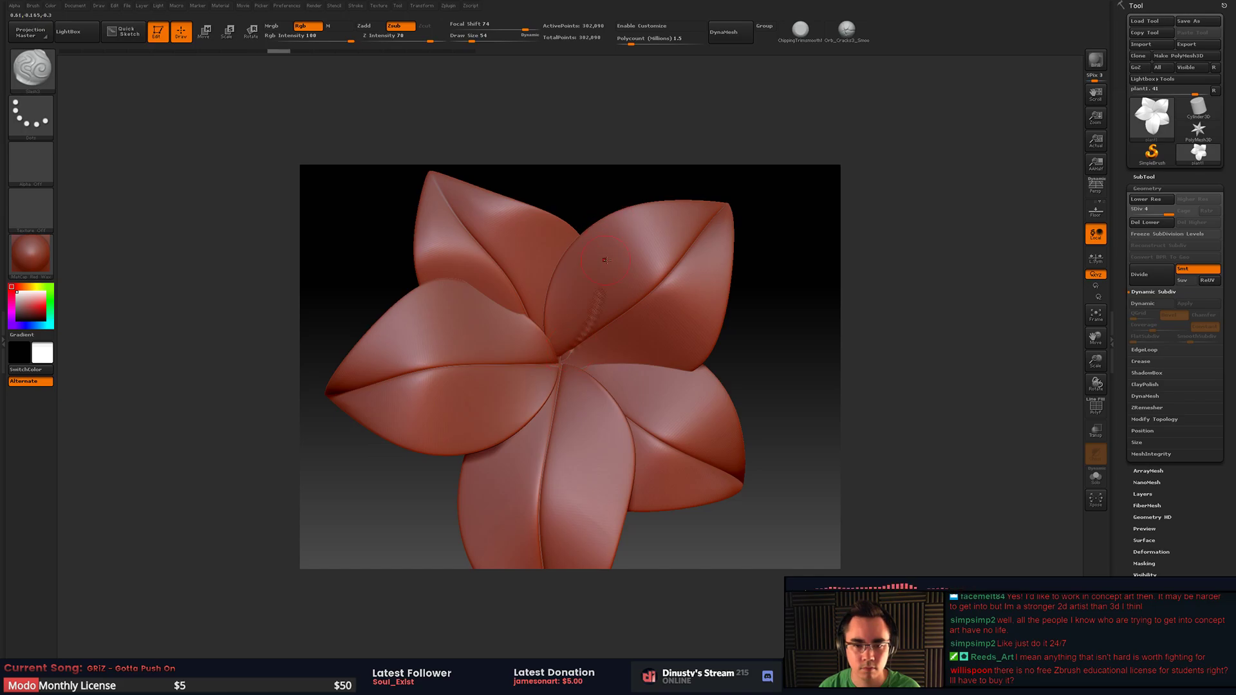
key(space)
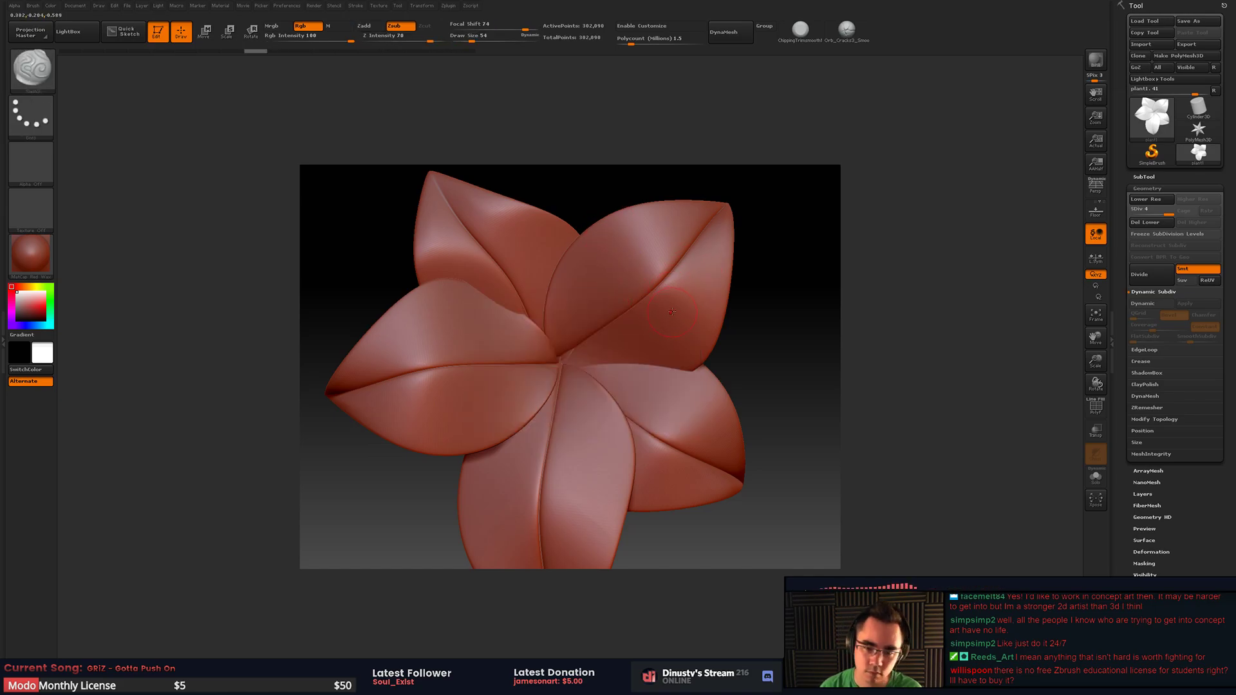
- Choose the Orb_Rock_Detail brush with draw size 358 and focal shift -47, test it on the leaves, and undo the test strokes
key(b)
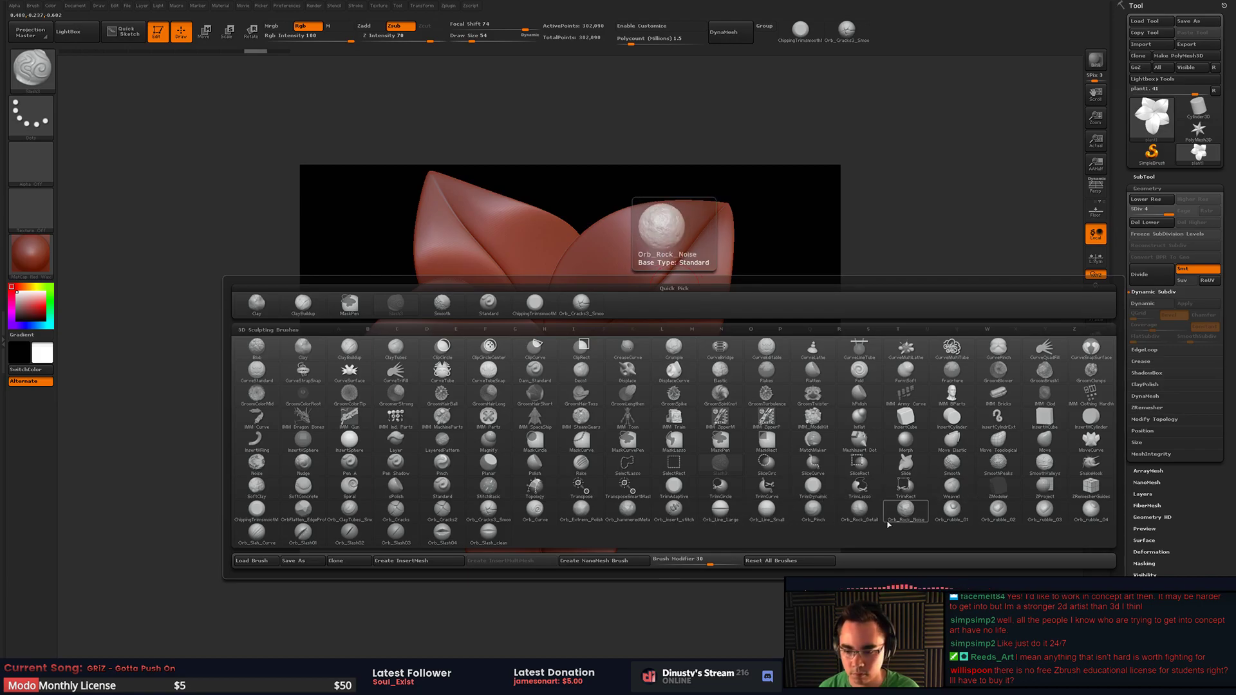
click(862, 514)
alt+drag(753, 515, 821, 517)
key(space)
drag(650, 340, 652, 339)
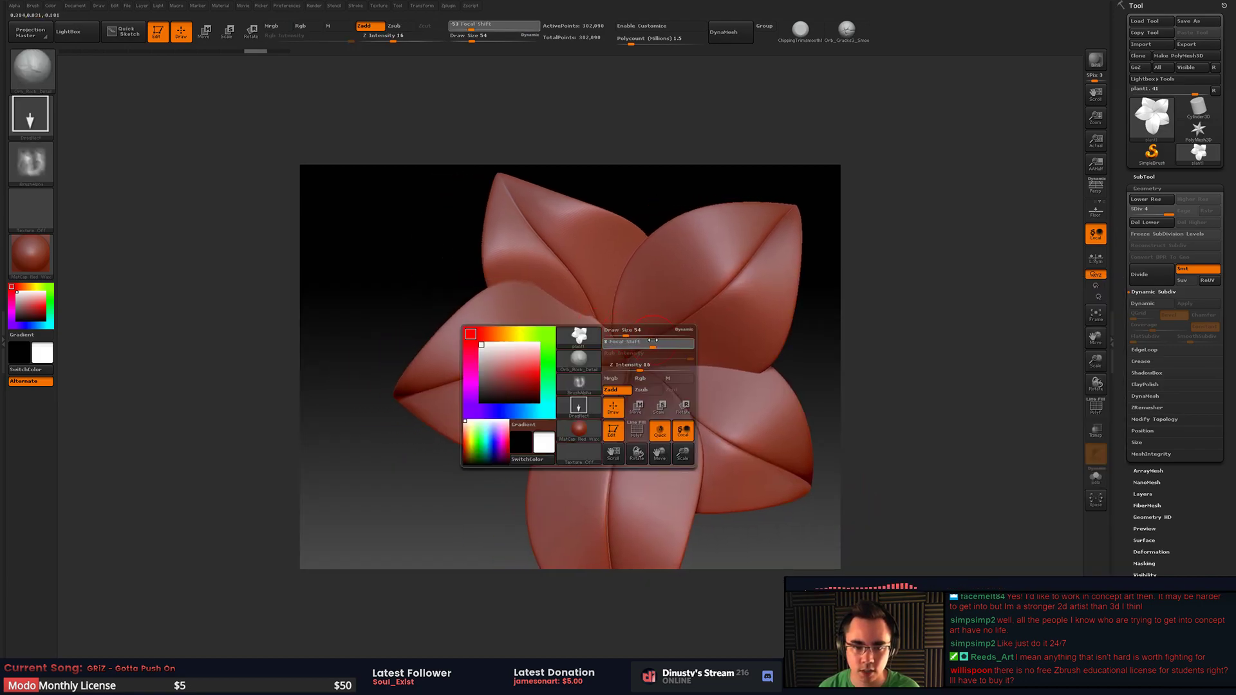
key(ctrl)
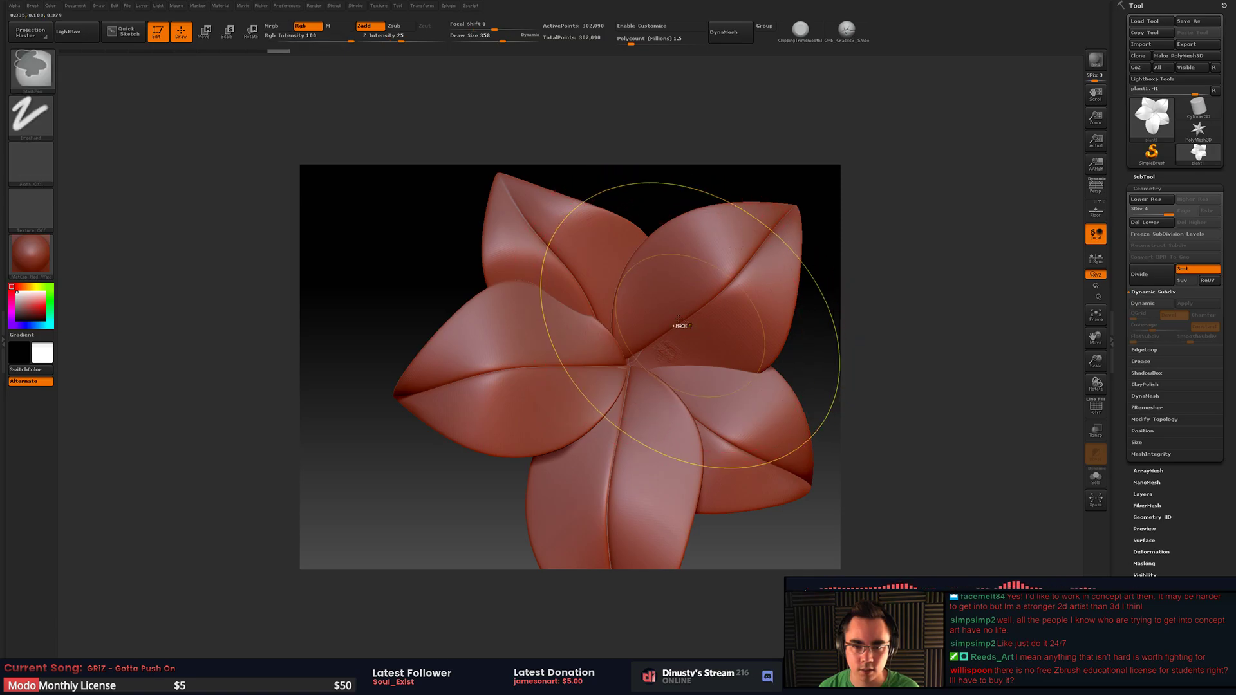
key(ctrl+z)
key(ctrl+z)
key(ctrl+z)
- Apply rock-detail surface texture across the plant's leaves with the large brush
mouse_move(697, 178)
alt+mouse_down()
mouse_move(626, 188)
mouse_move(675, 313)
mouse_move(593, 306)
mouse_move(625, 430)
alt+mouse_up()
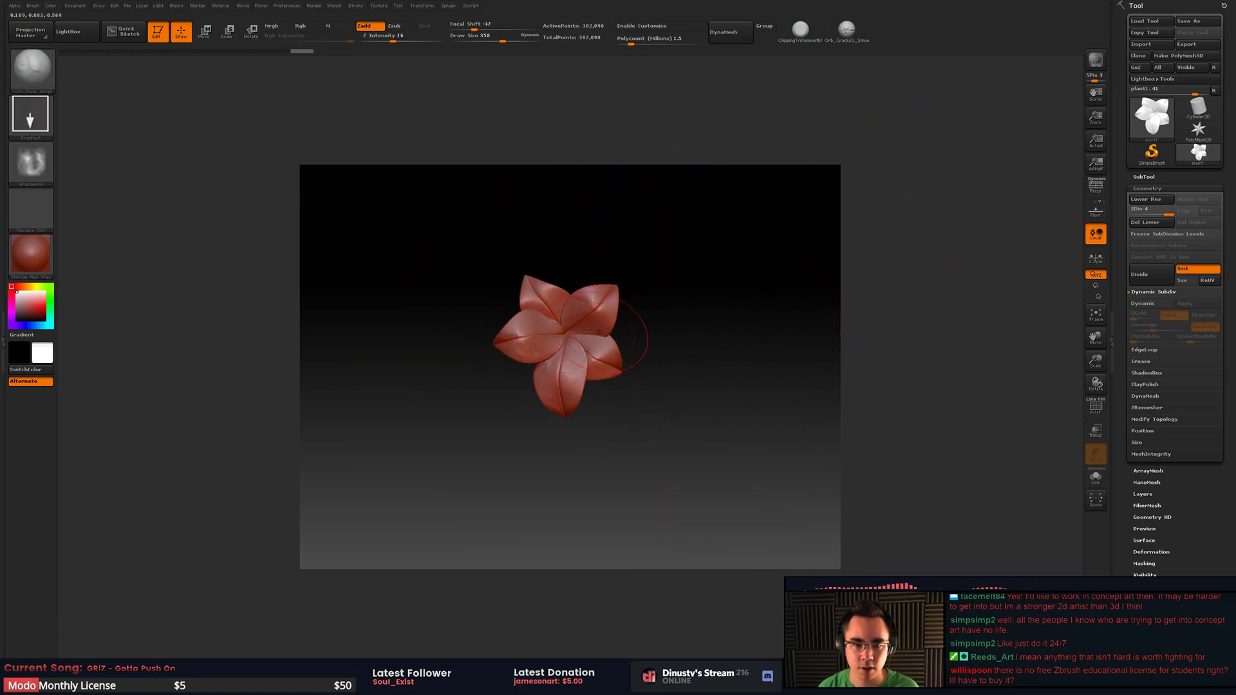
drag(588, 331, 609, 344)
mouse_move(670, 309)
mouse_down()
mouse_move(604, 293)
mouse_move(534, 342)
mouse_up()
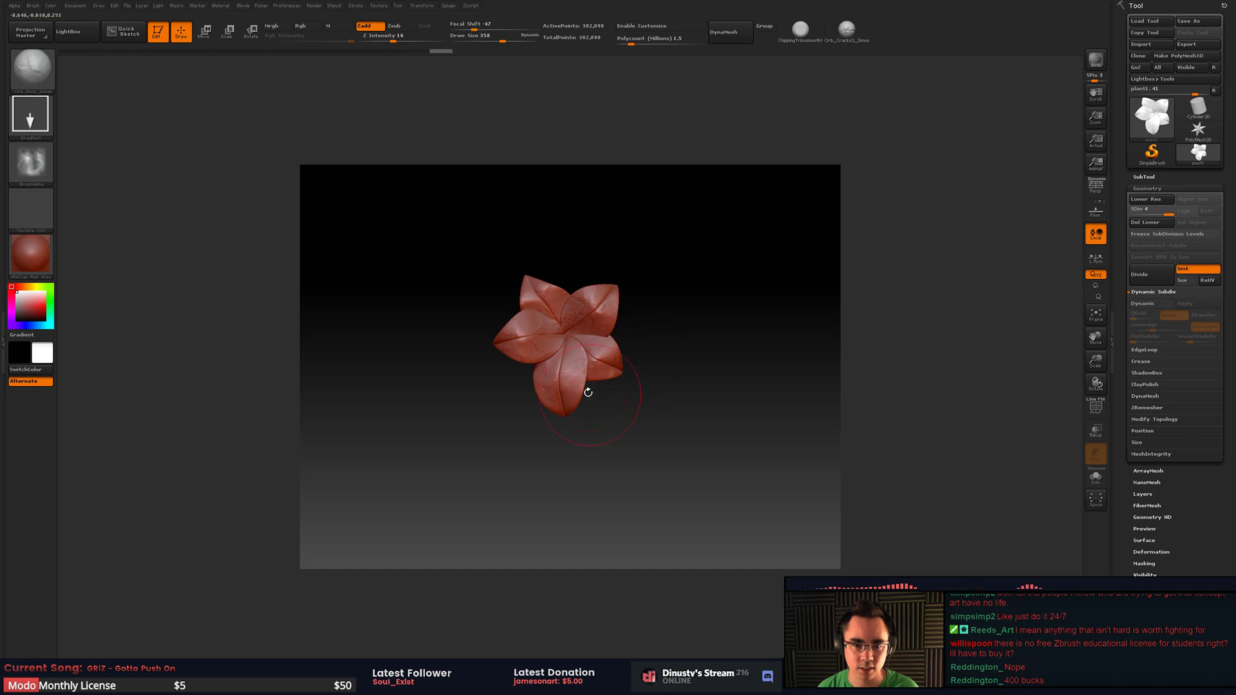
- Frame the whole plant in the canvas without perspective and grab the document as an alpha
drag(727, 325, 764, 350)
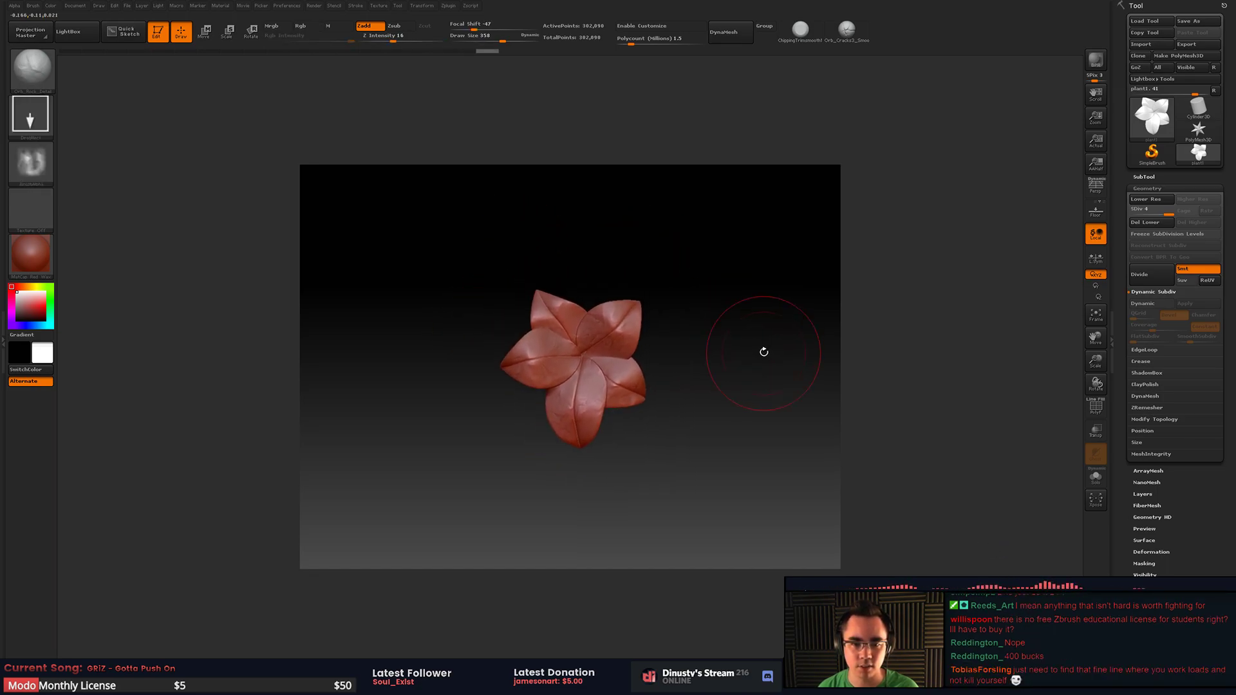
key(f)
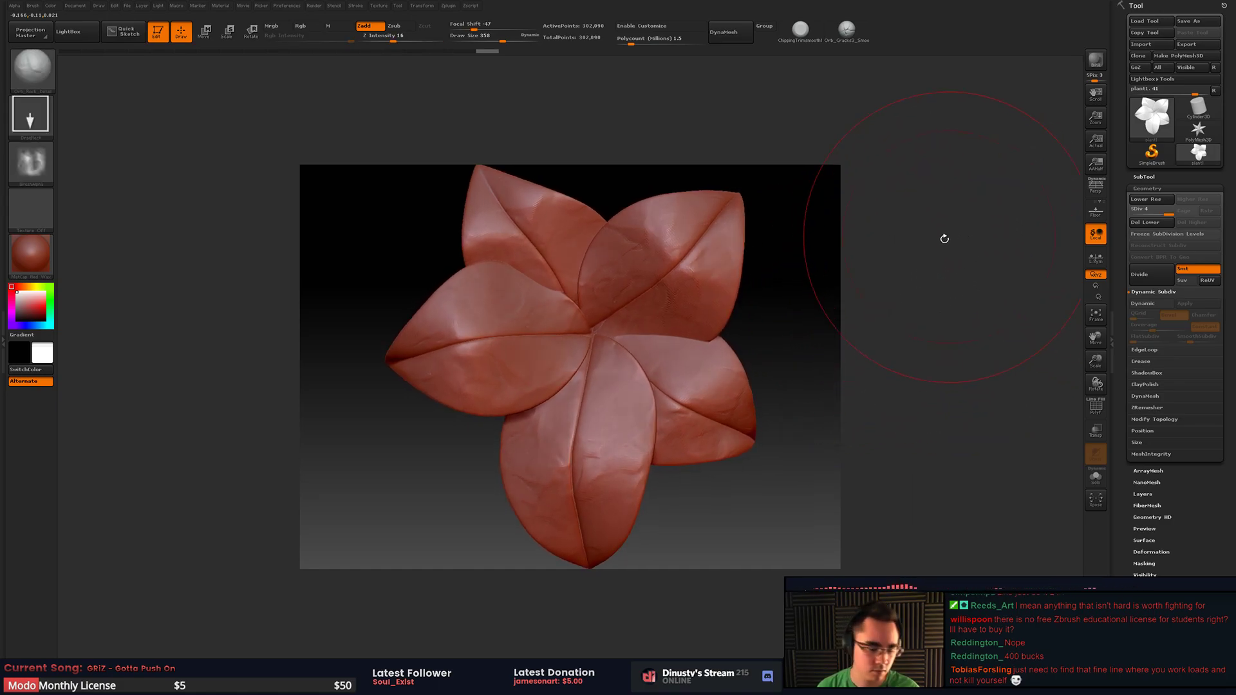
key(p)
alt+drag(960, 289, 957, 288)
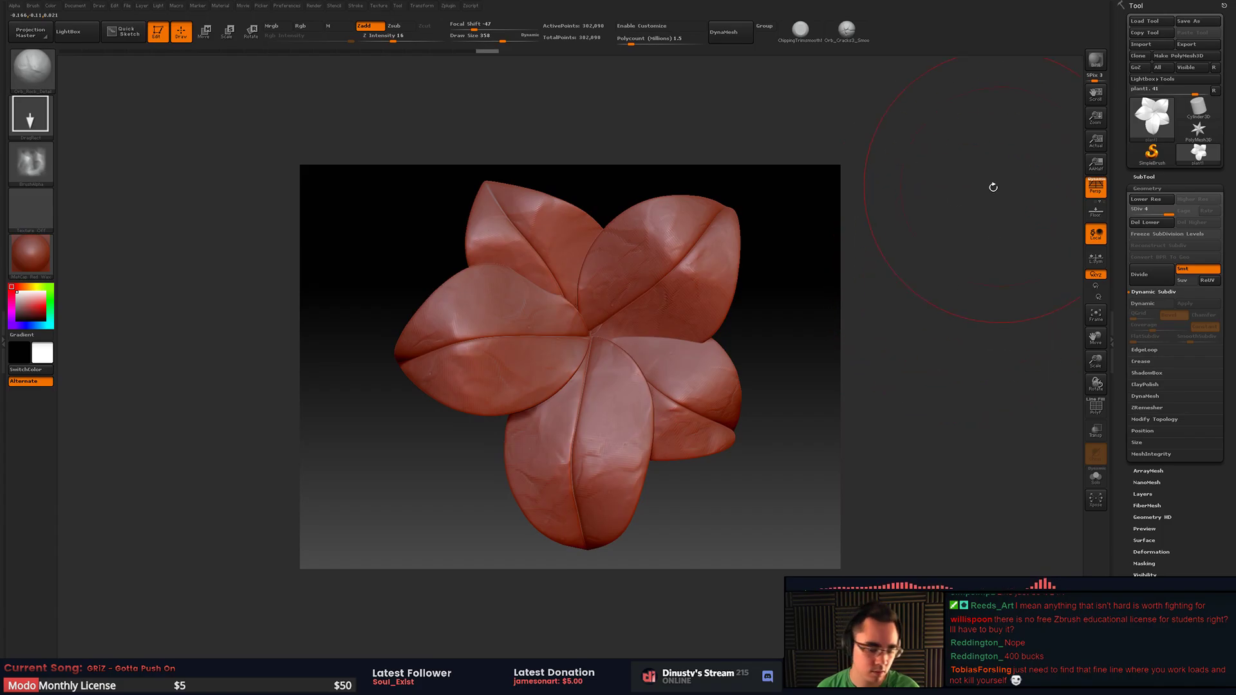
key(p)
click(30, 114)
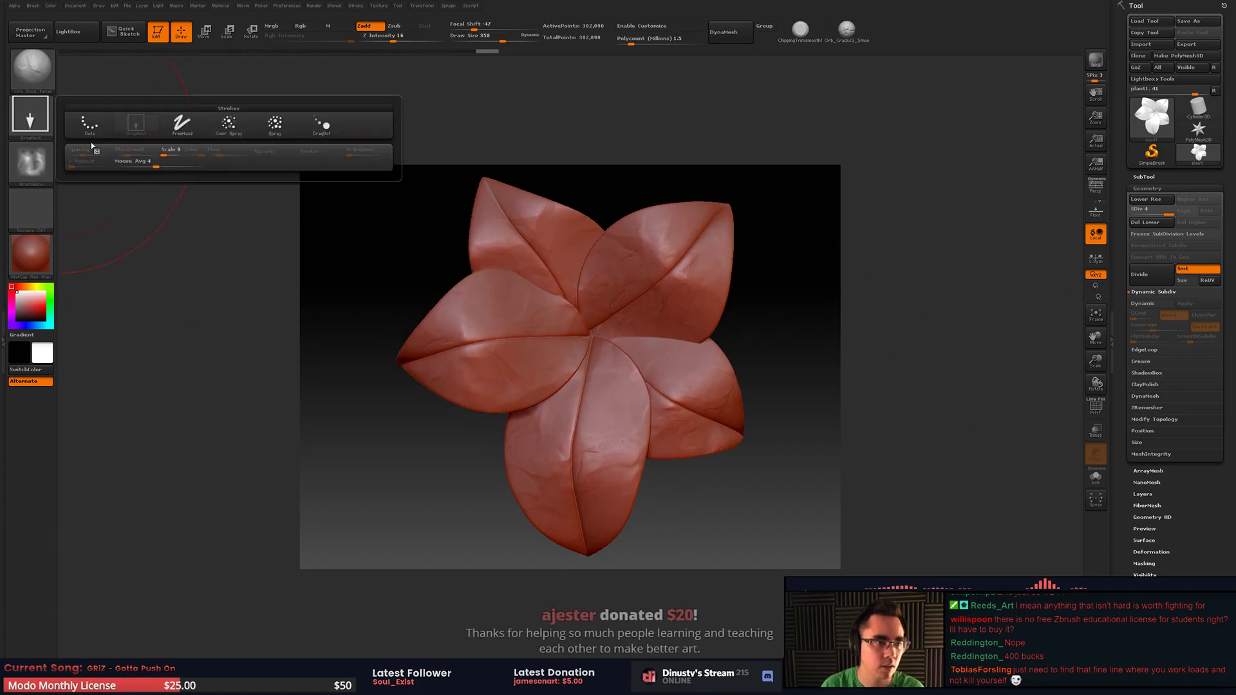
click(30, 71)
click(30, 163)
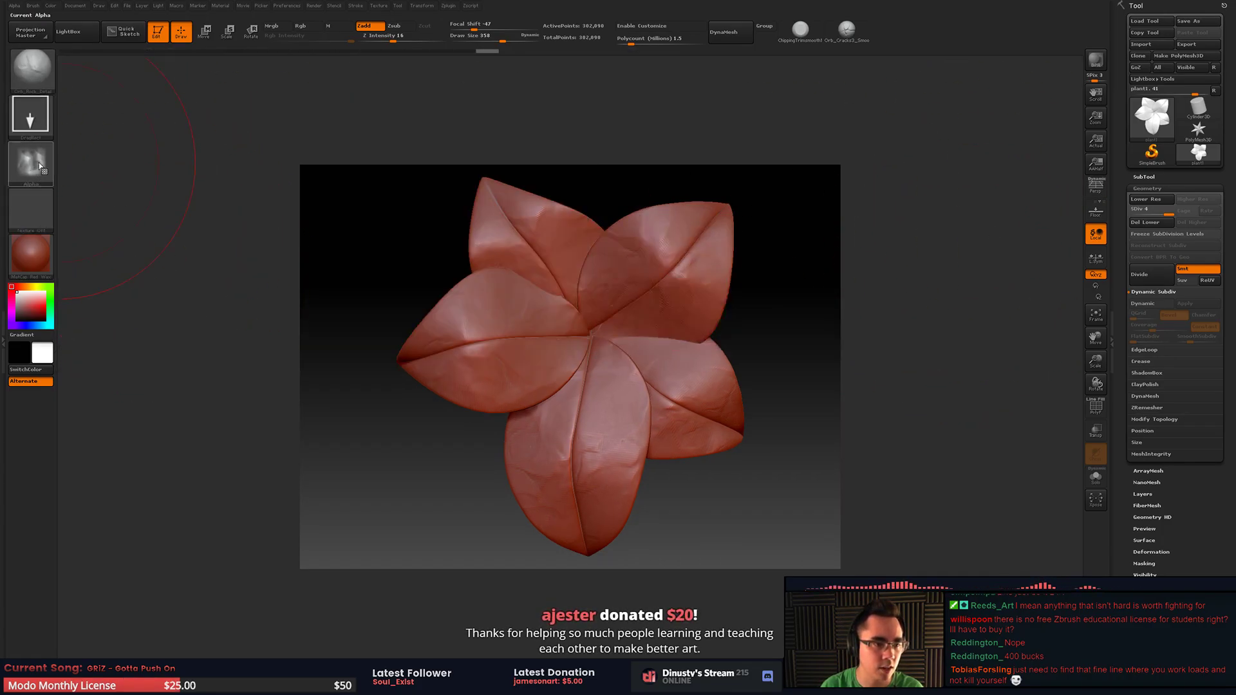
click(38, 162)
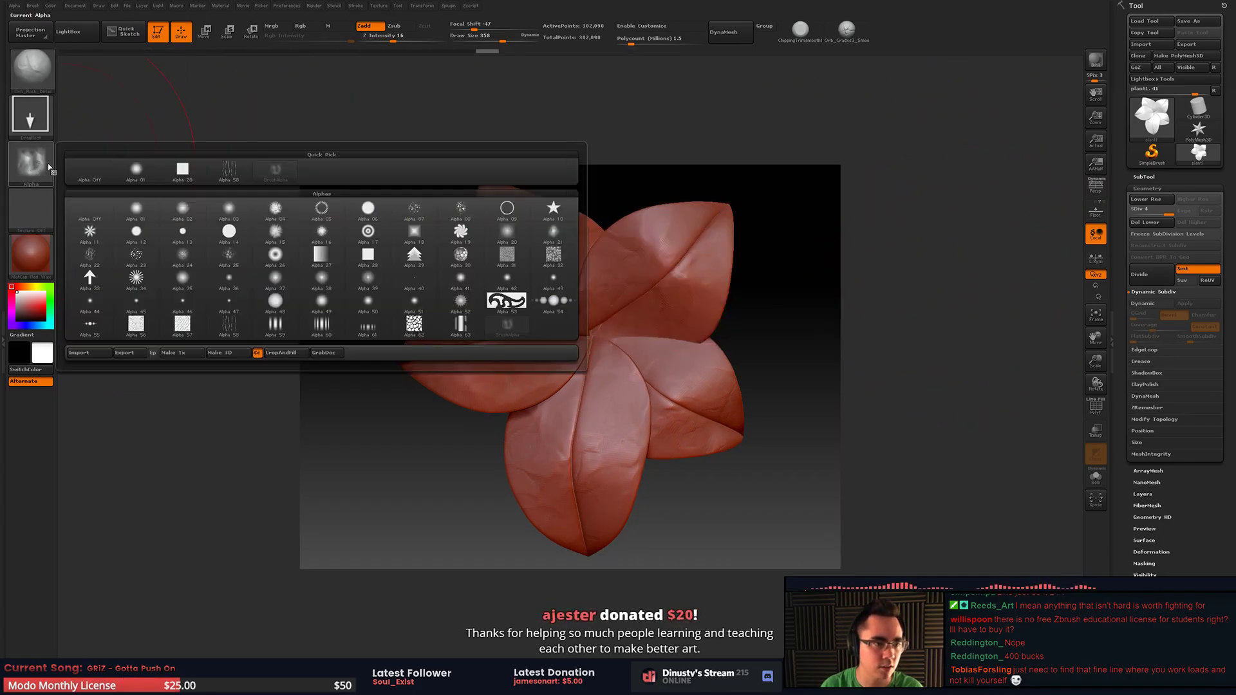
click(339, 354)
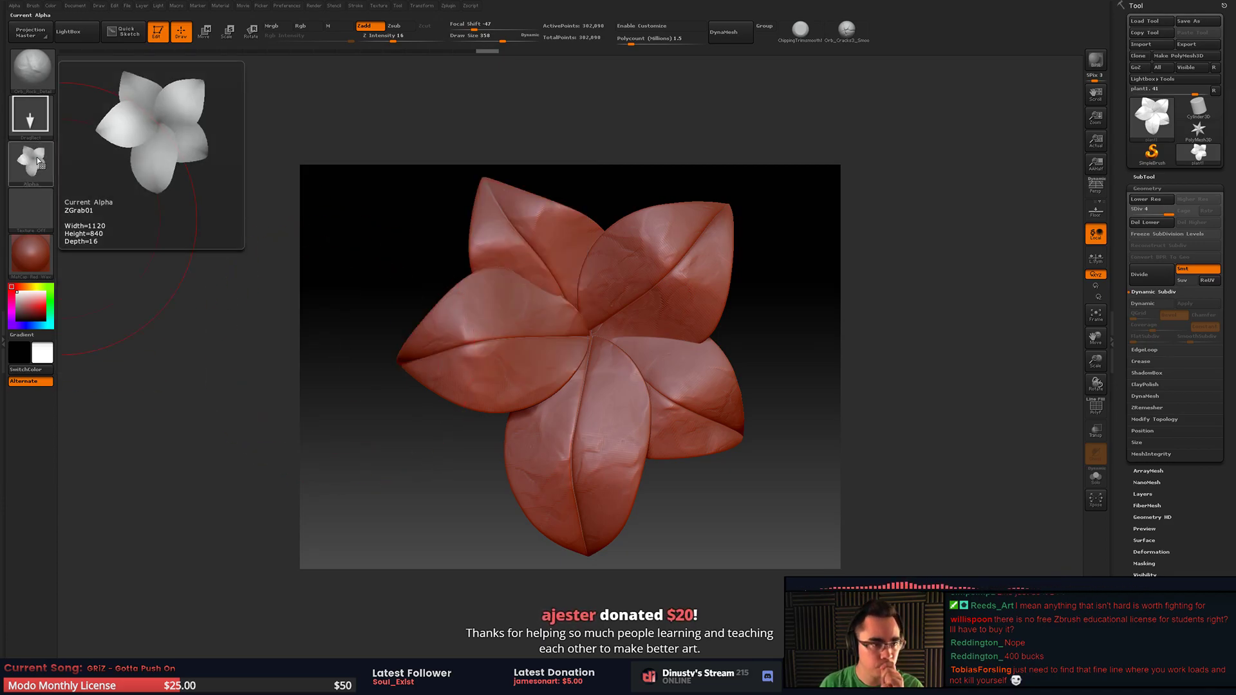
- Export the grabbed plant alpha as the Photoshop file ZGrab01 in the Moss folder
click(37, 157)
click(29, 161)
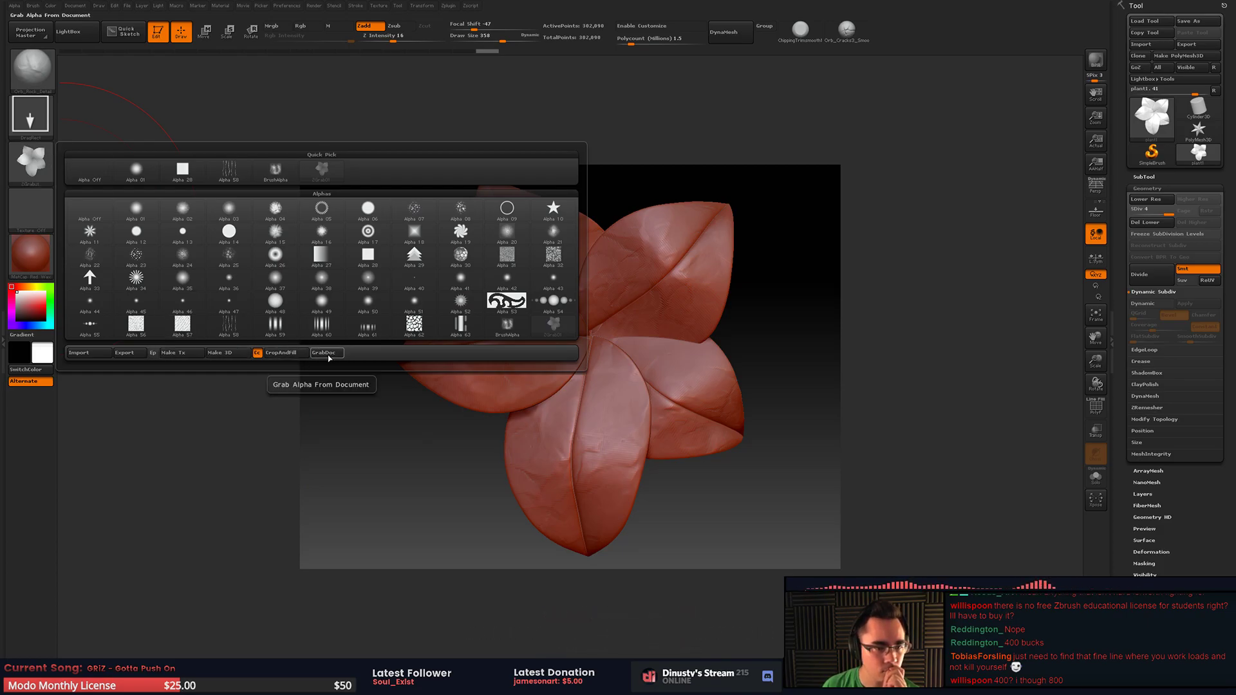
click(124, 353)
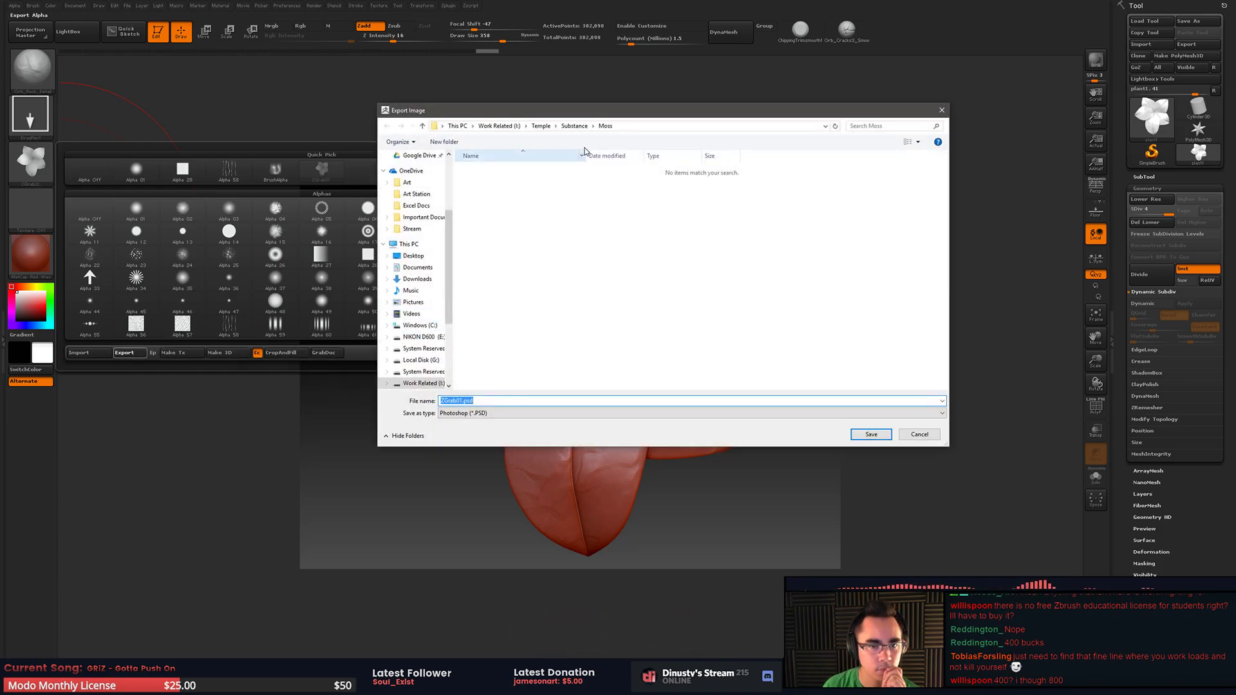
click(871, 435)
- Switch to Photoshop and open ZGrab01.PSD from the Temple > Substance > Moss folder
key(alt+Tab)
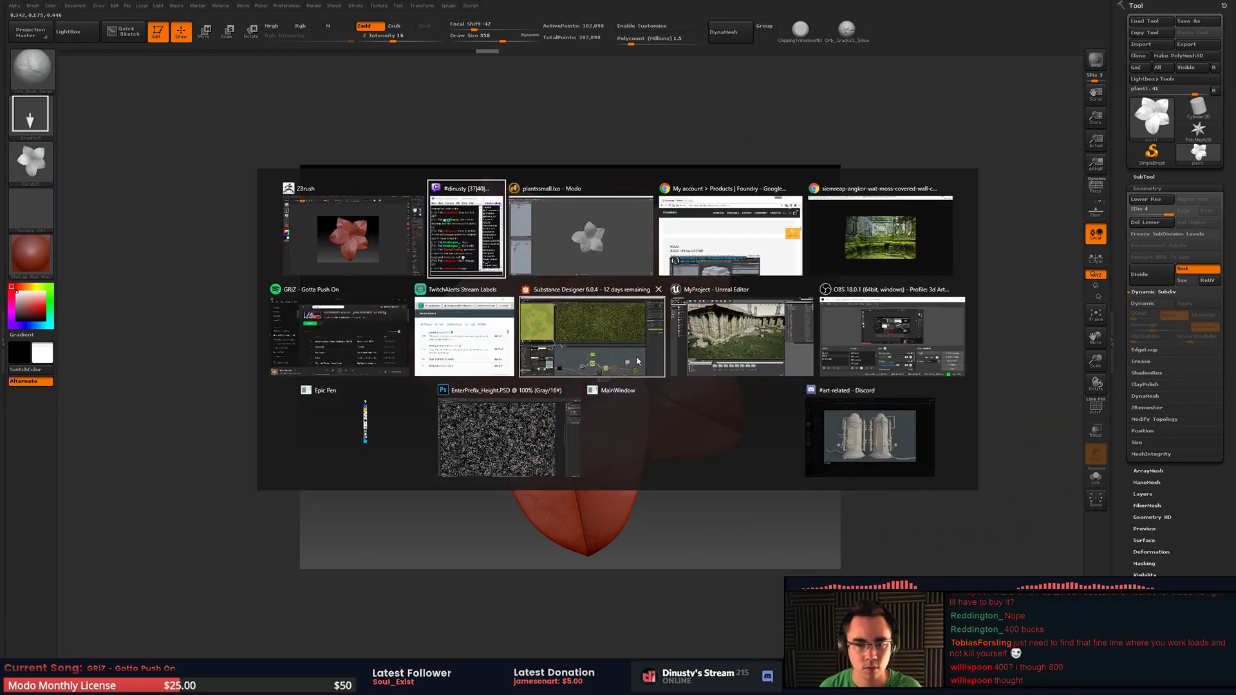
click(508, 438)
alt+scroll(518, 322, down, 2)
drag(77, 24, 118, 64)
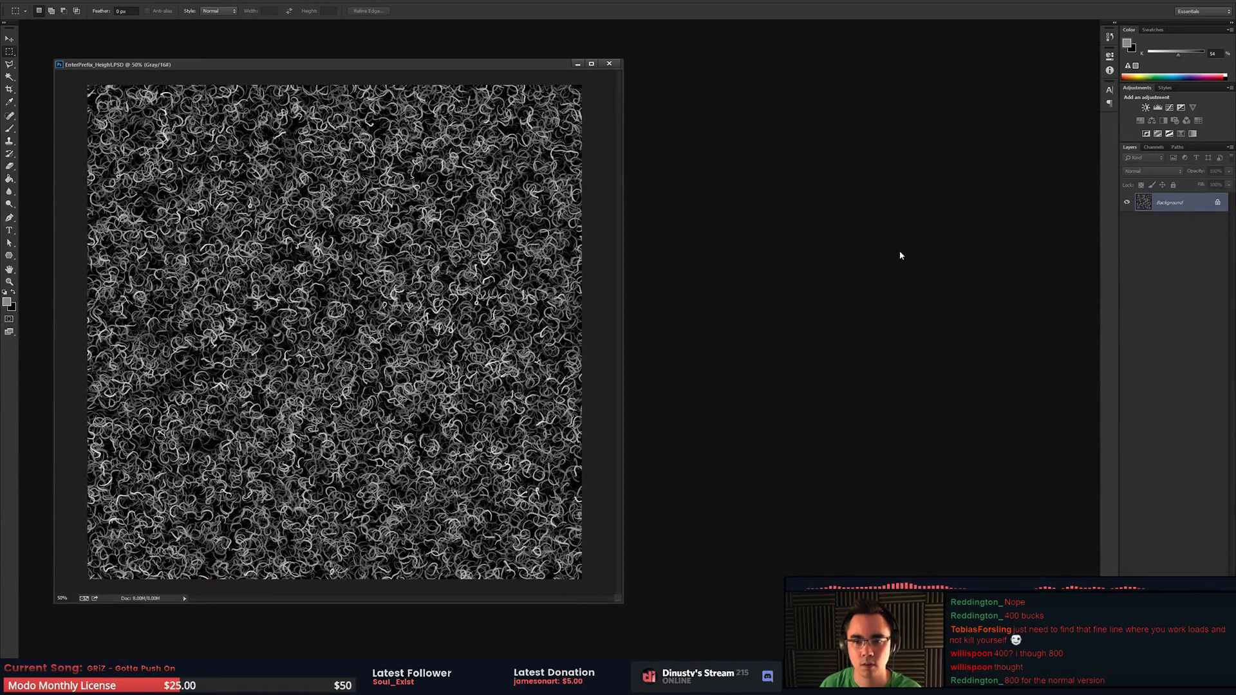
key(ctrl+o)
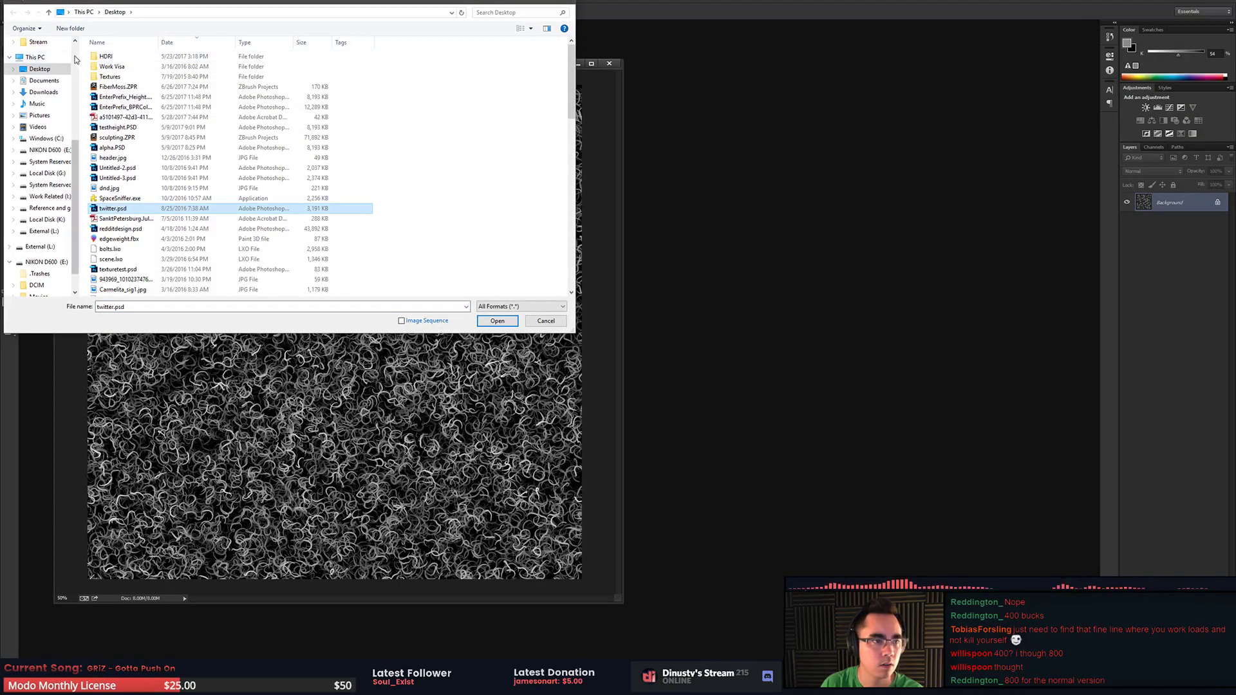
scroll(65, 77, up, 5)
click(39, 61)
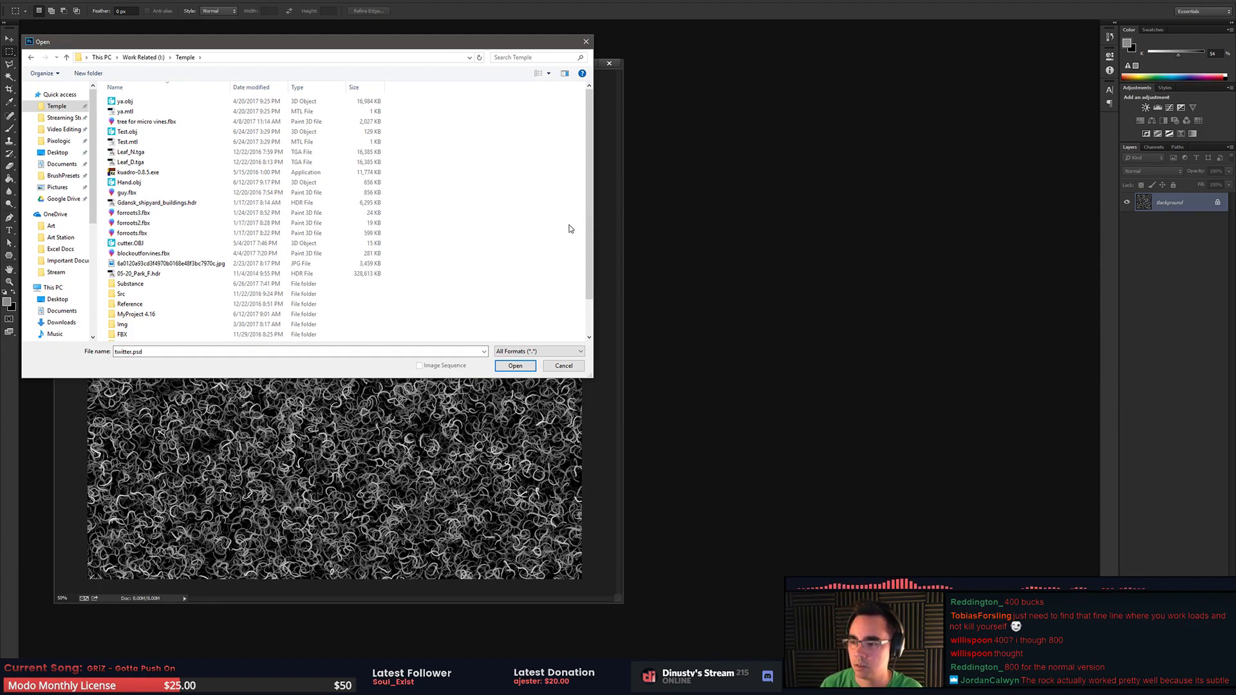
double_click(145, 285)
double_click(145, 159)
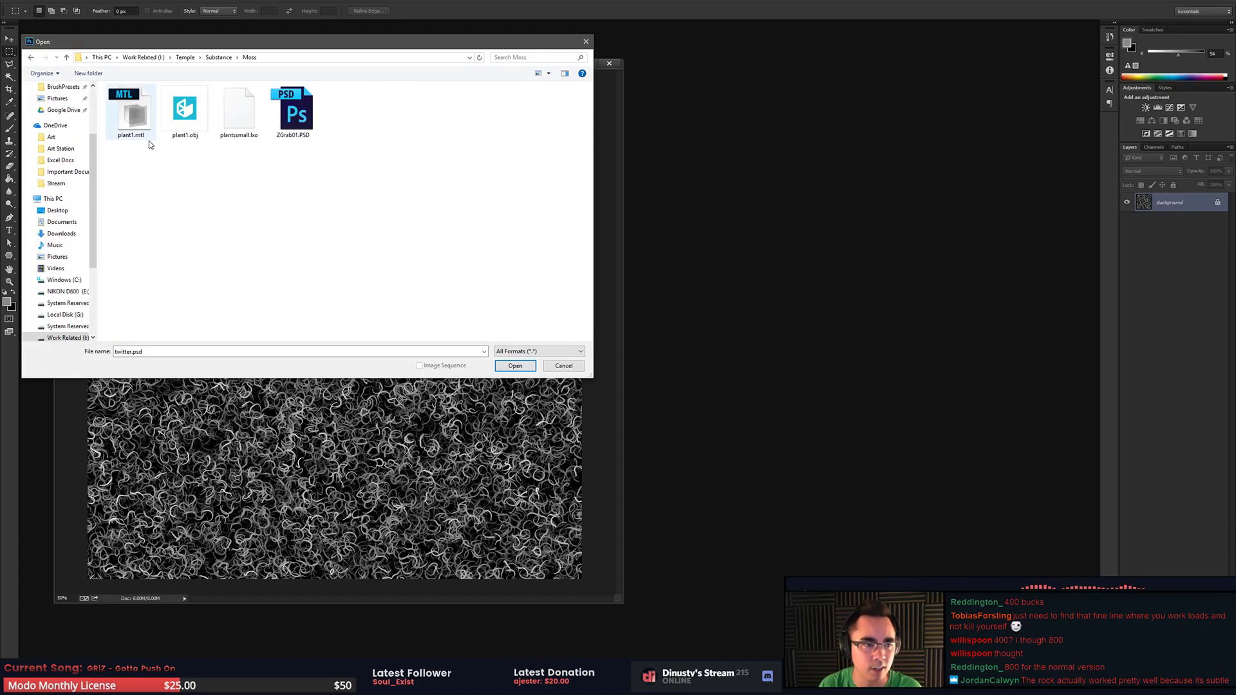
click(307, 127)
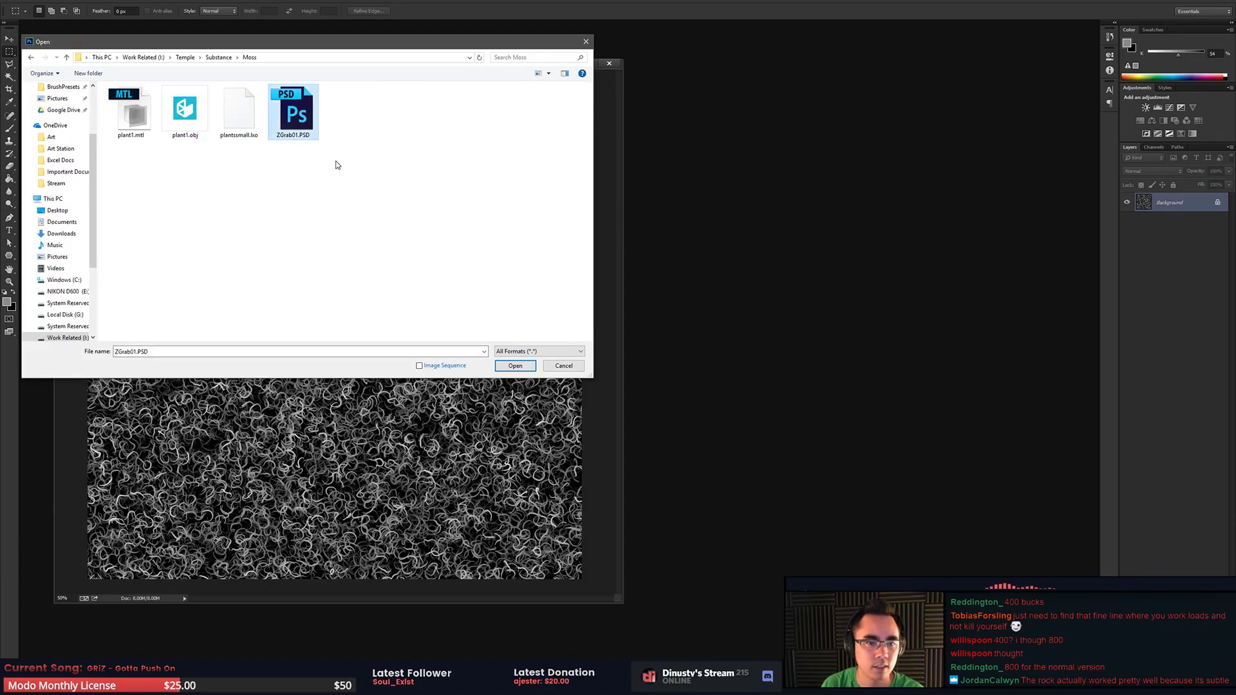
double_click(304, 128)
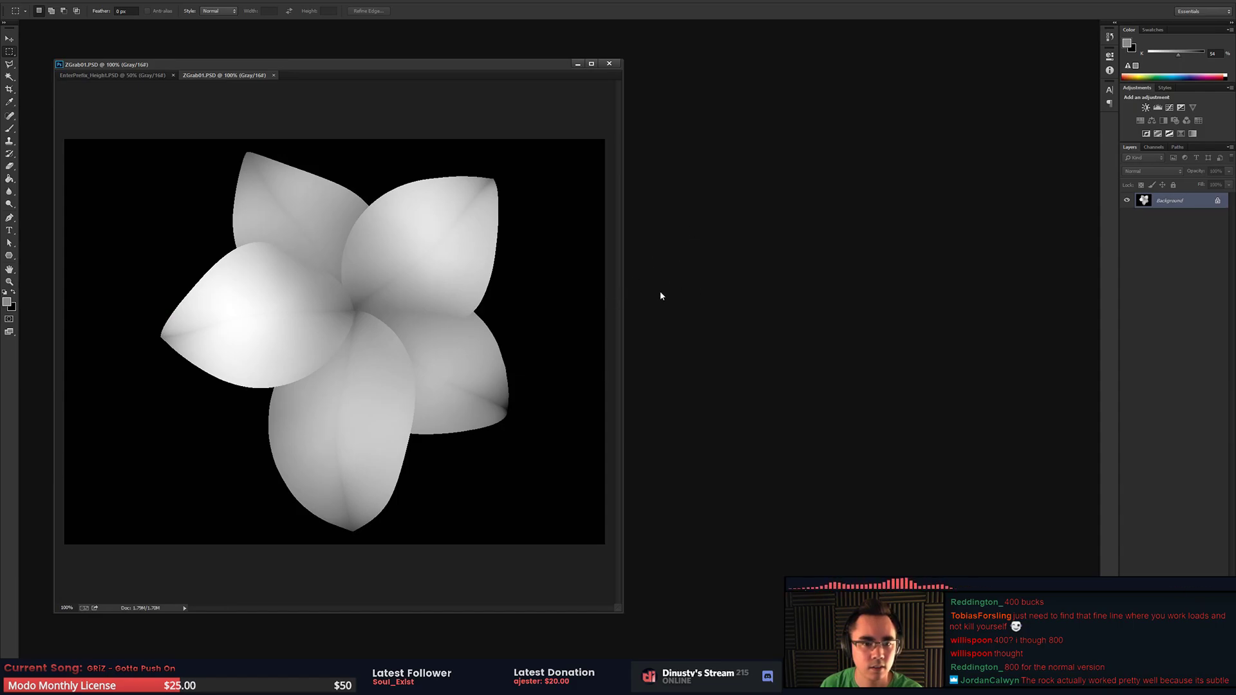
- Marquee-select a full-height square area around the plant, leaving out the empty black side margins
key(ctrl+plus)
key(ctrl+plus)
key(ctrl+minus)
key(ctrl+minus)
key(ctrl+minus)
key(ctrl+minus)
drag(193, 234, 494, 445)
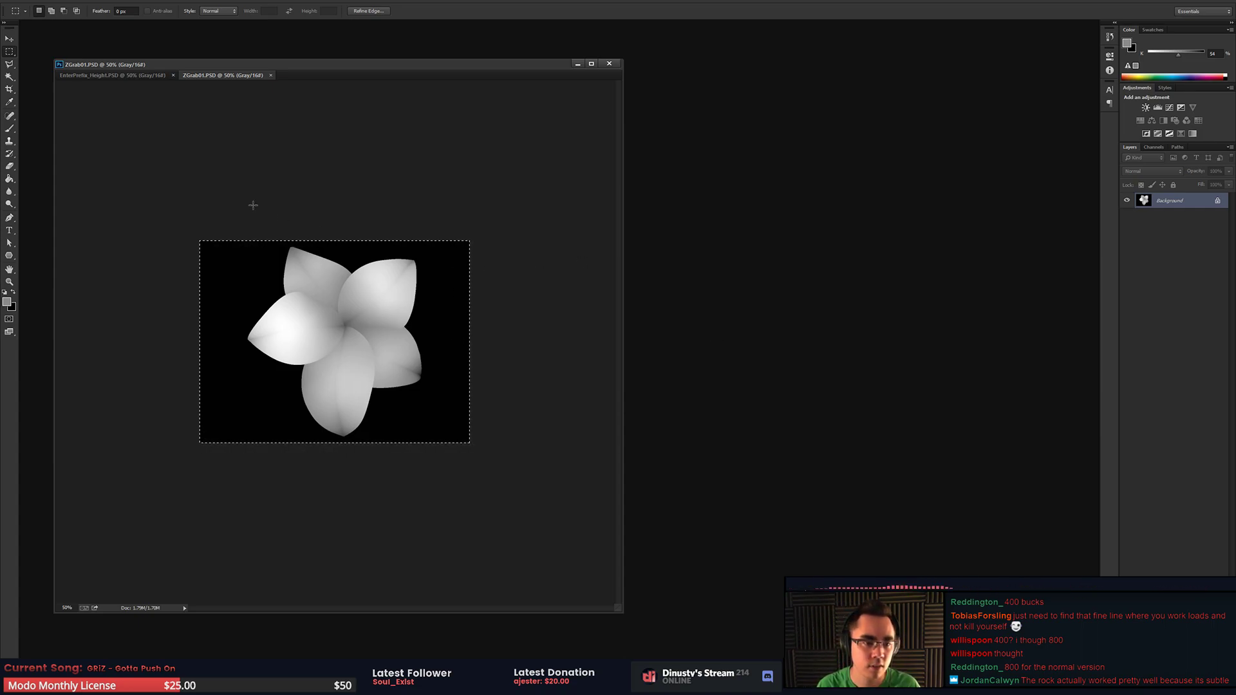
drag(293, 251, 559, 478)
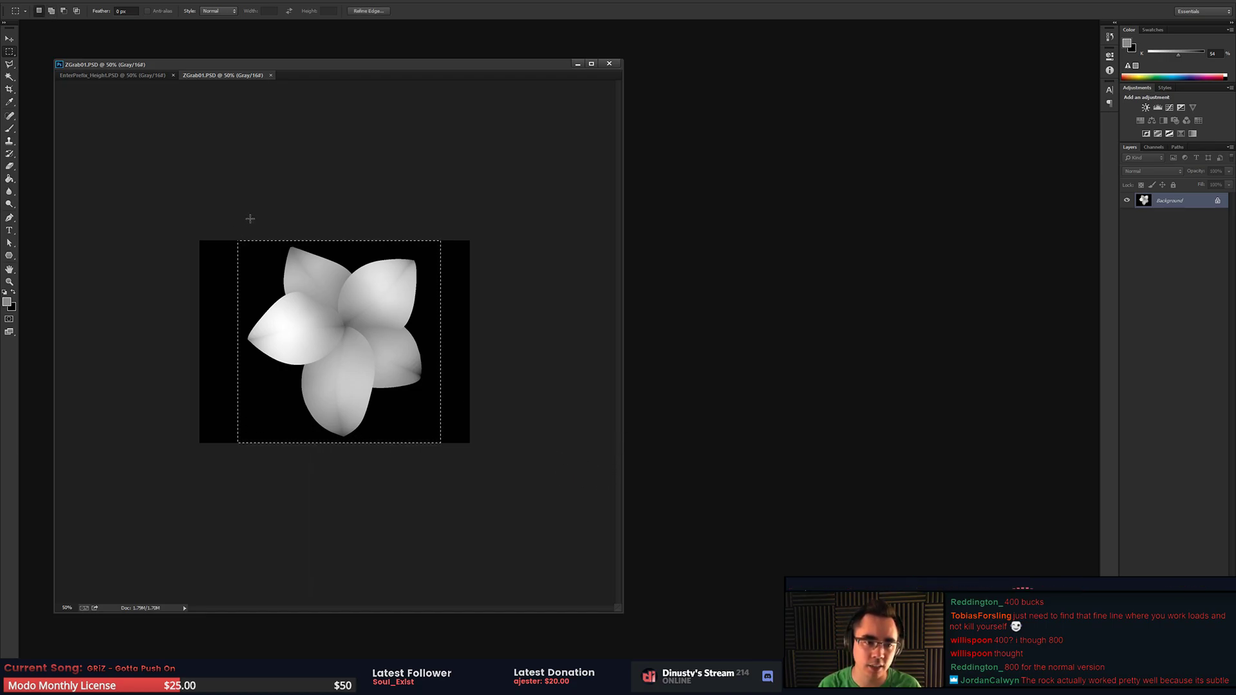
drag(250, 219, 496, 465)
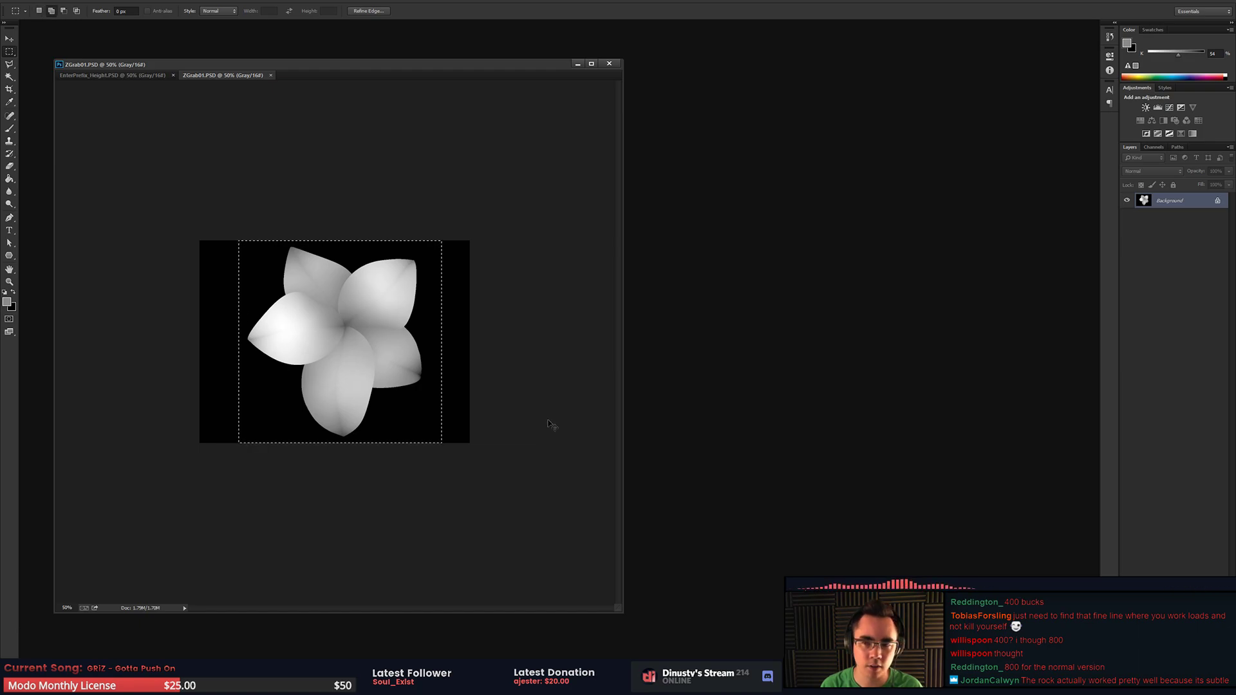
- Crop the plant height image to the square selection and save the PSD
click(9, 89)
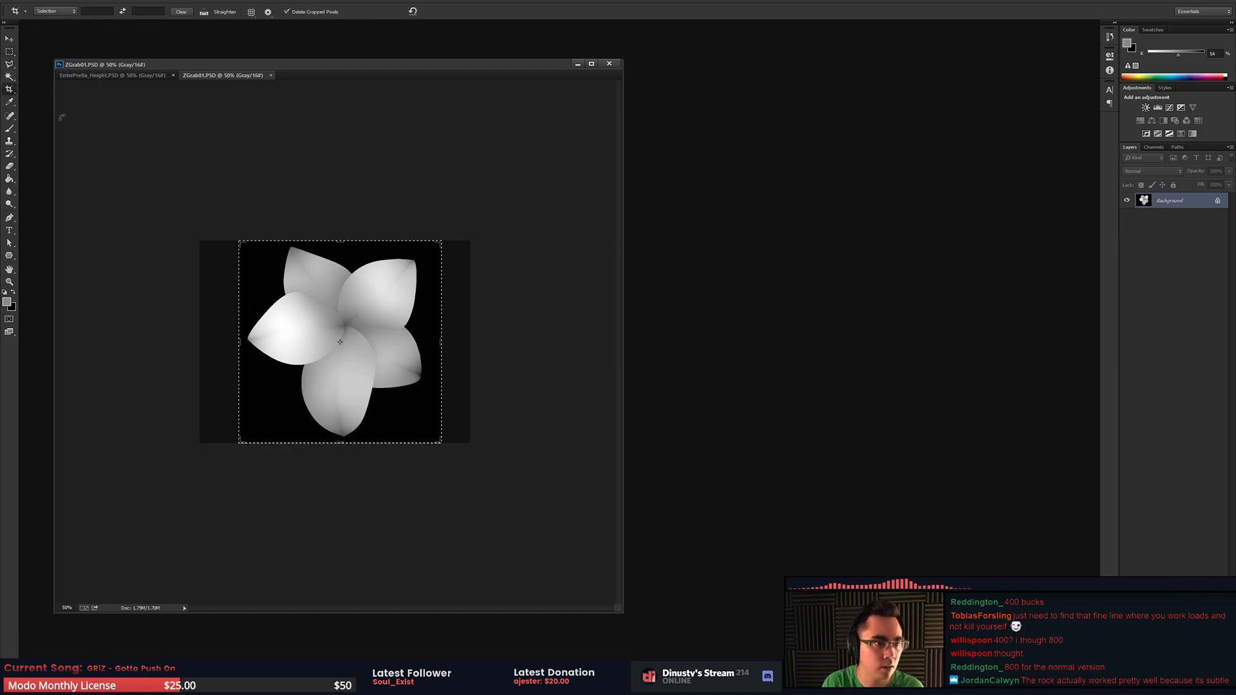
click(15, 56)
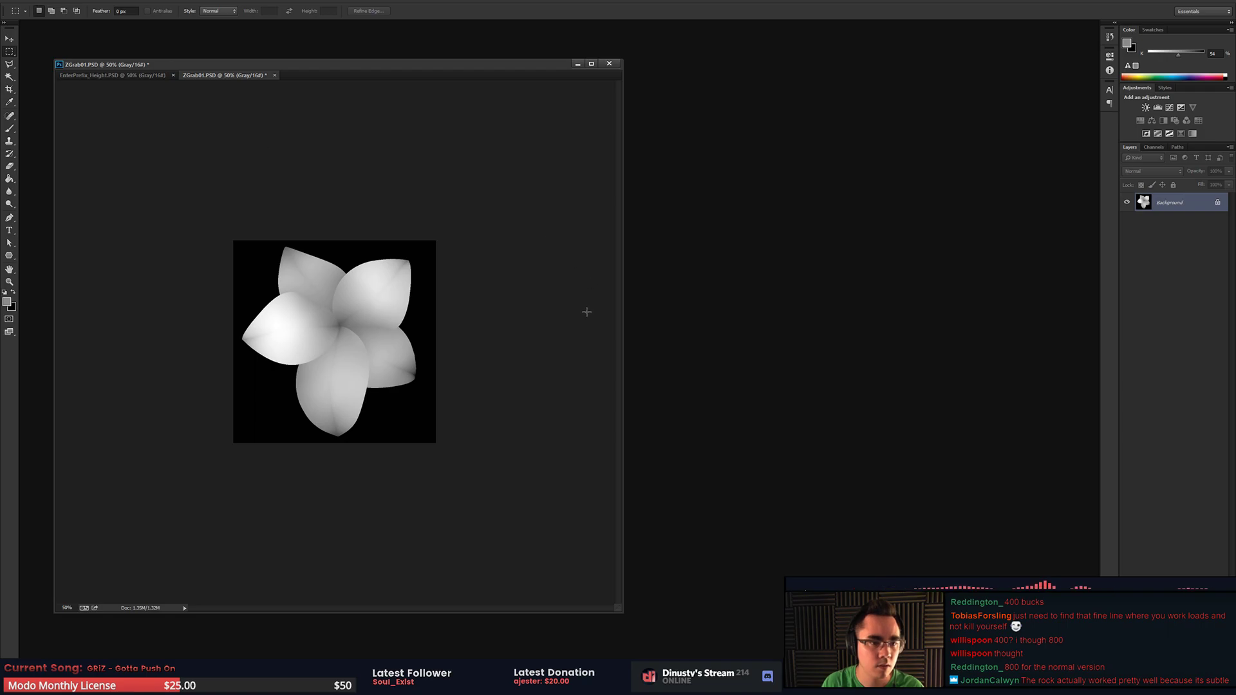
ctrl+click(560, 341)
key(Return)
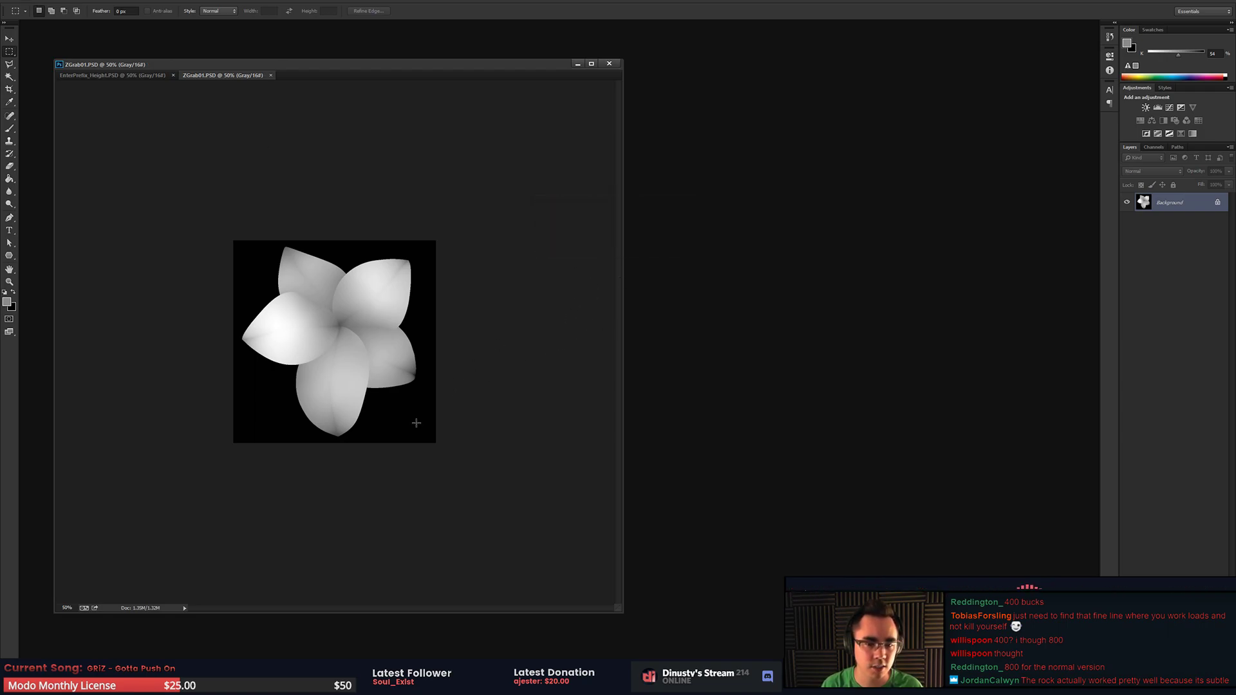
- Switch to Substance Designer and connect the grey Uniform Color node to the Moss graph's base color output
key(alt+Tab)
key(alt+Tab)
key(alt+Tab)
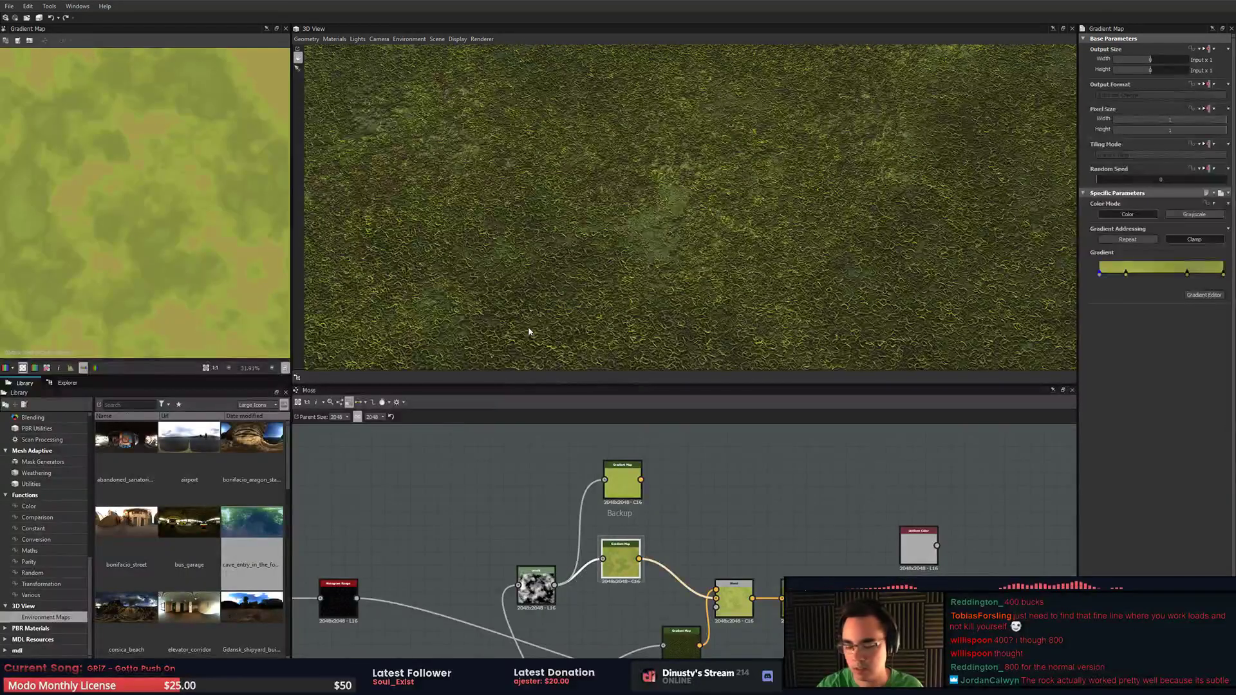
middle_drag(759, 543, 771, 516)
scroll(625, 502, down, 2)
drag(778, 469, 797, 517)
middle_drag(746, 515, 771, 501)
scroll(753, 483, down, 1)
- Examine the Moss graph's node network and its connections to the output nodes
scroll(678, 135, down, 3)
scroll(795, 501, down, 2)
middle_drag(859, 489, 800, 467)
scroll(804, 469, down, 2)
drag(812, 444, 767, 635)
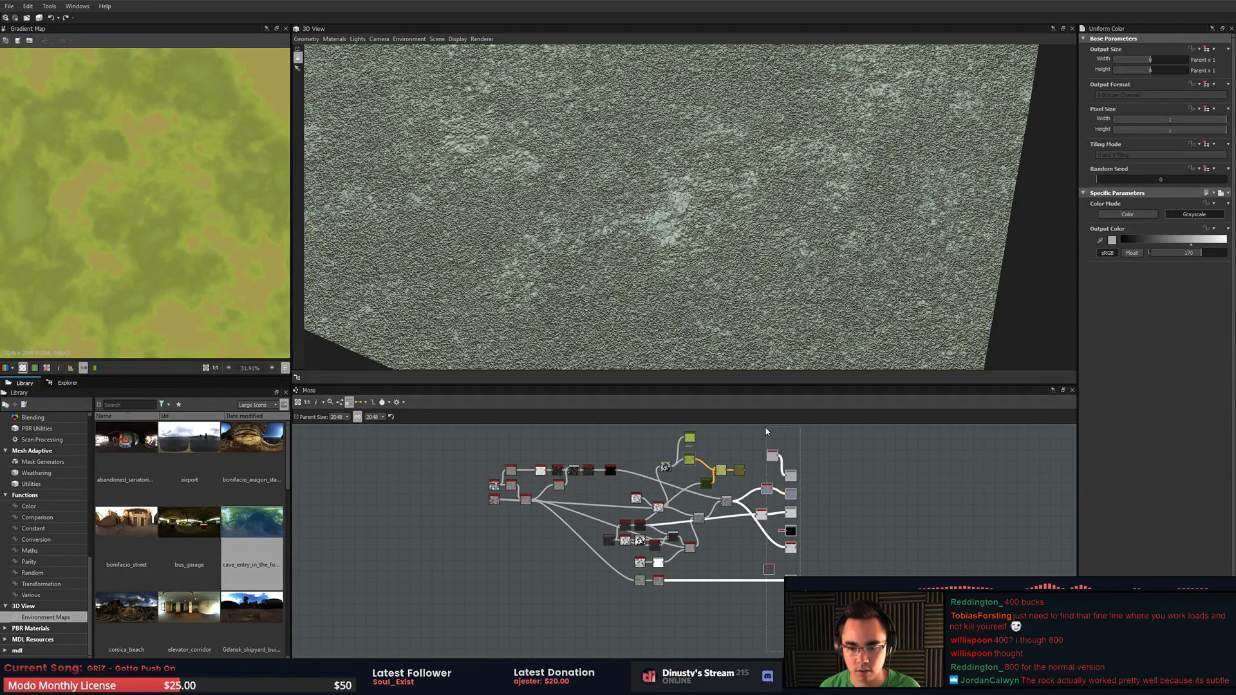
scroll(805, 526, up, 4)
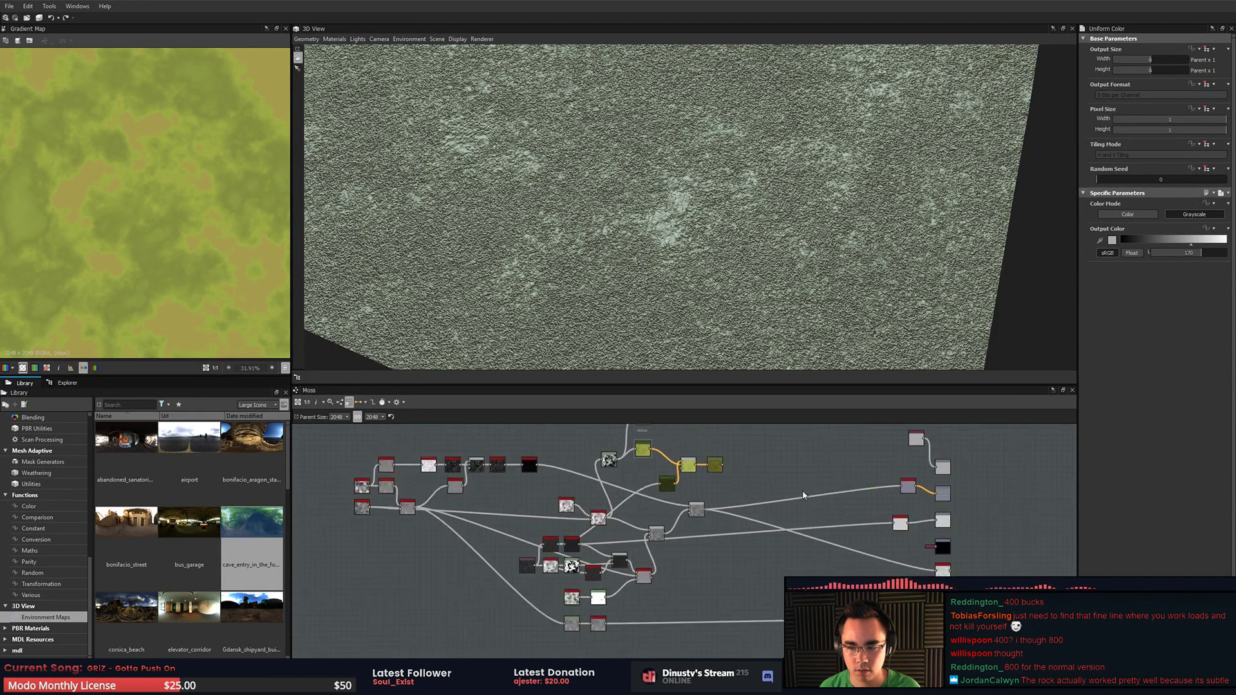
scroll(805, 525, up, 2)
middle_drag(805, 527, 938, 508)
- Switch to Modo and use the scene's save dialog to open the project's Moss folder in a separate file window
key(alt+Tab)
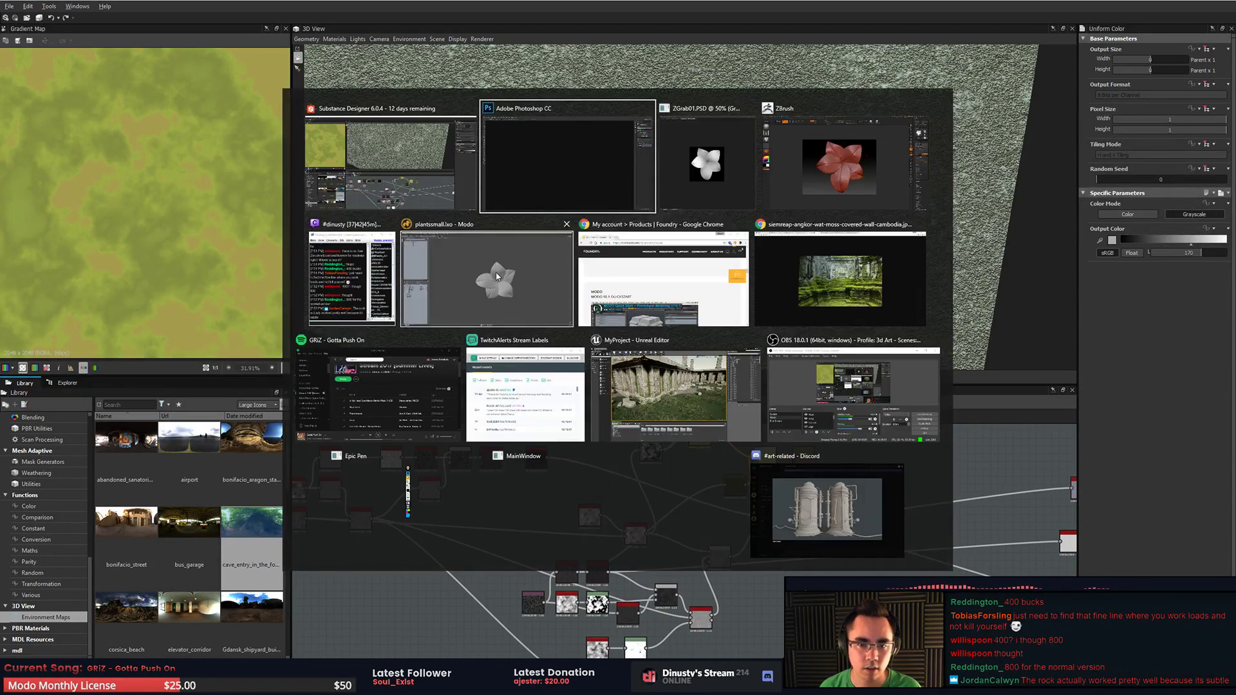
key(ctrl+shift+s)
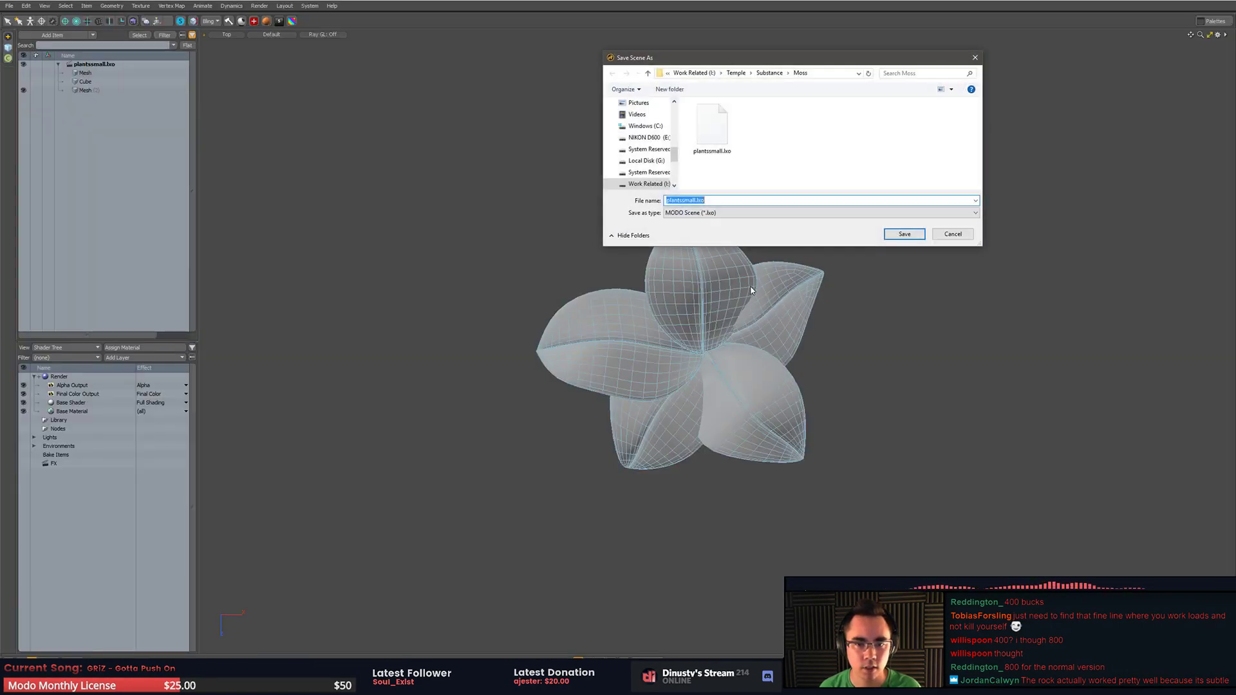
click(769, 73)
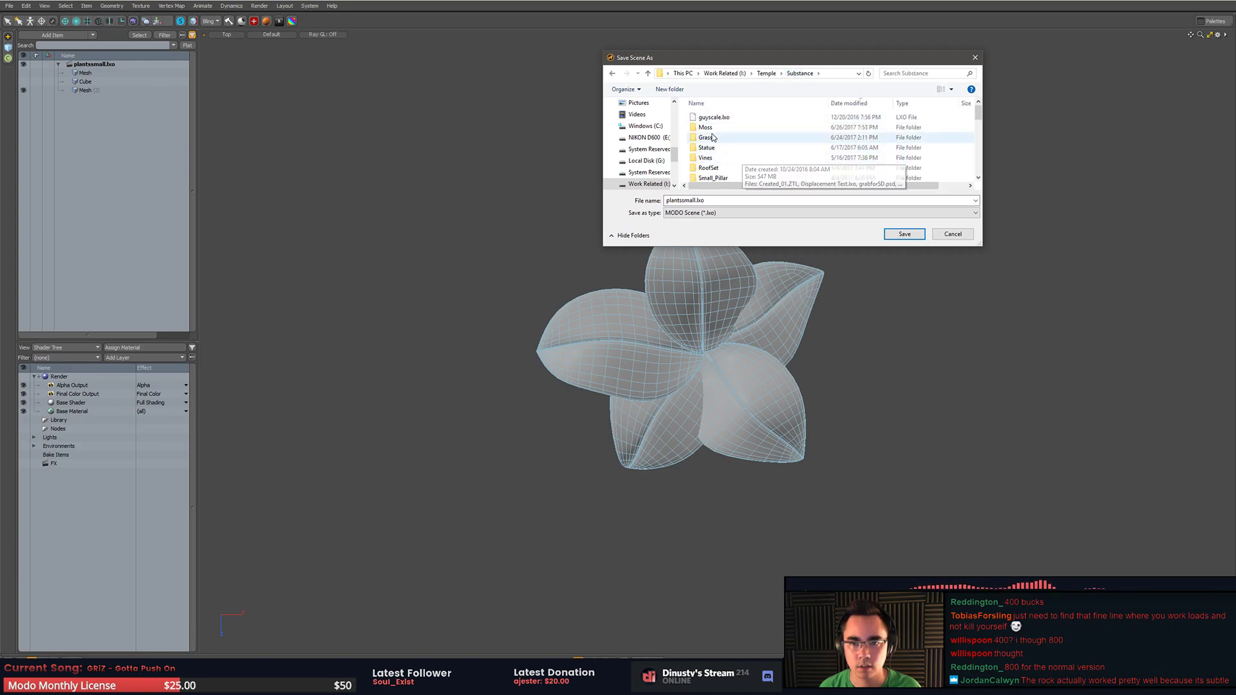
right_click(716, 127)
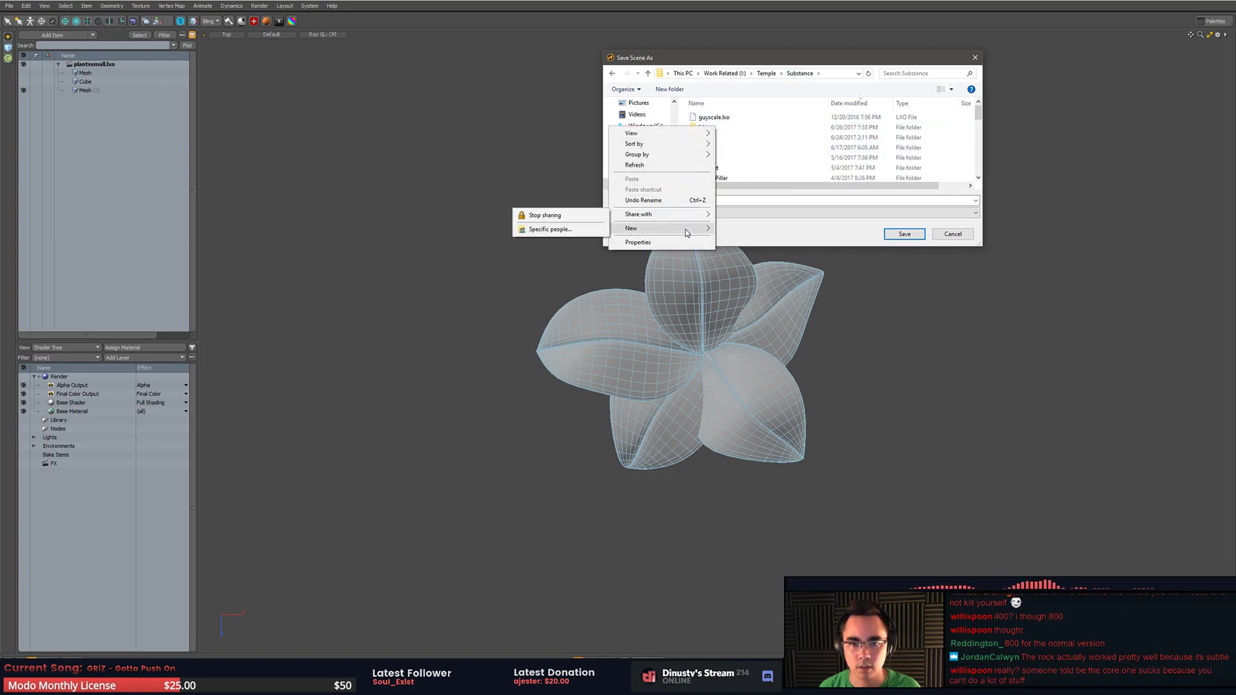
mouse_move(693, 136)
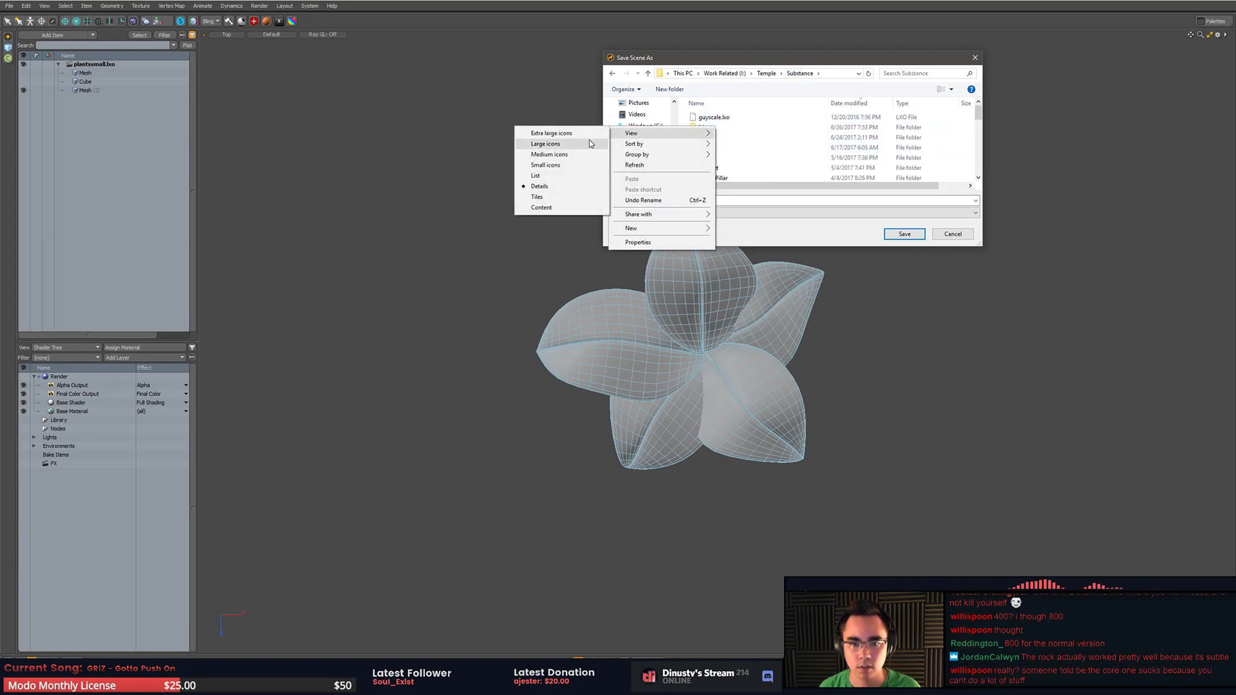
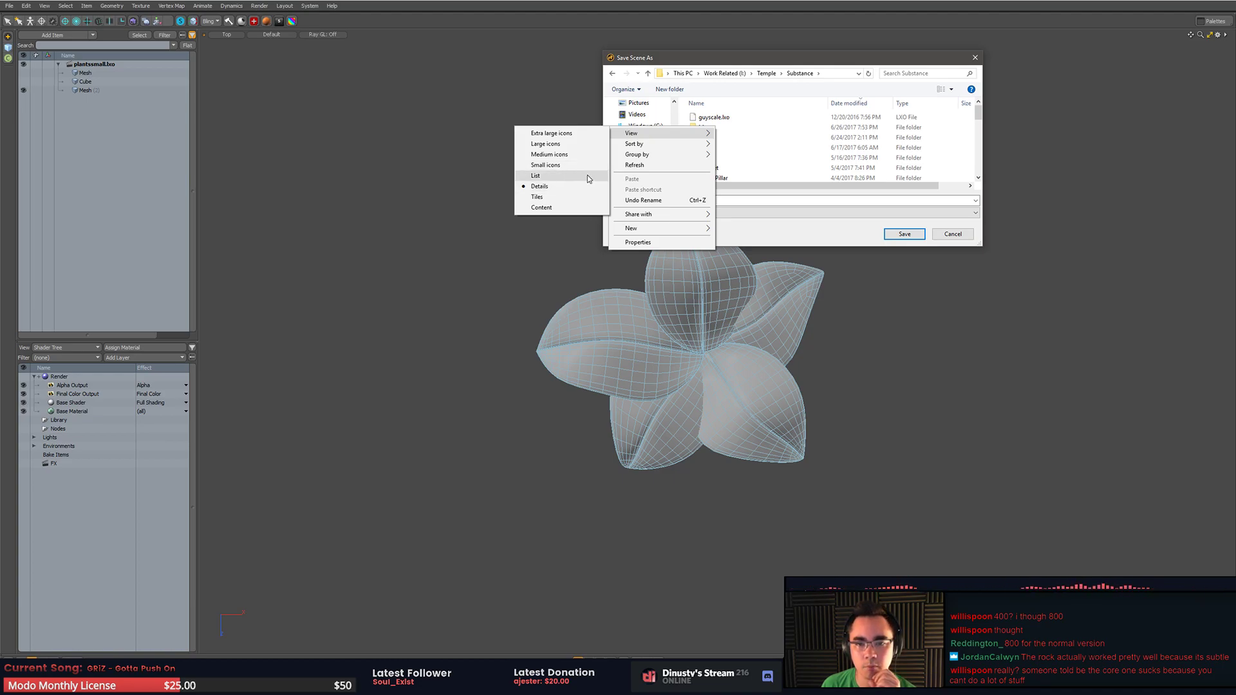
click(978, 115)
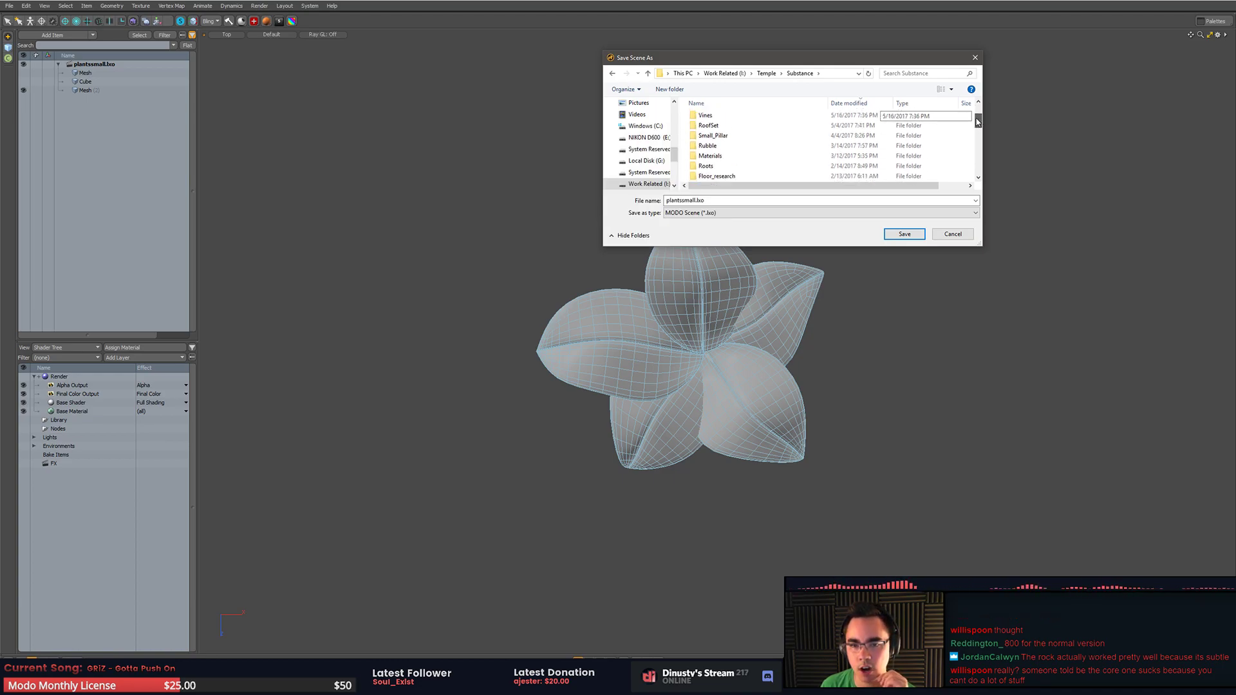
right_click(778, 128)
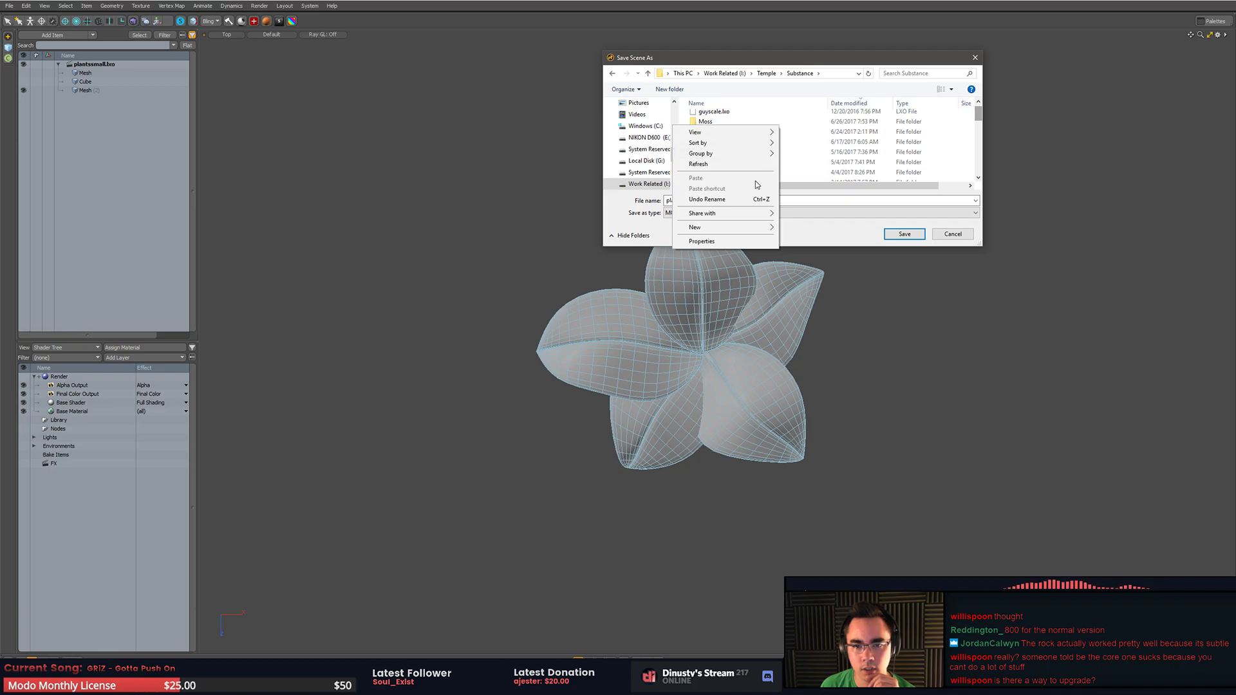
click(702, 123)
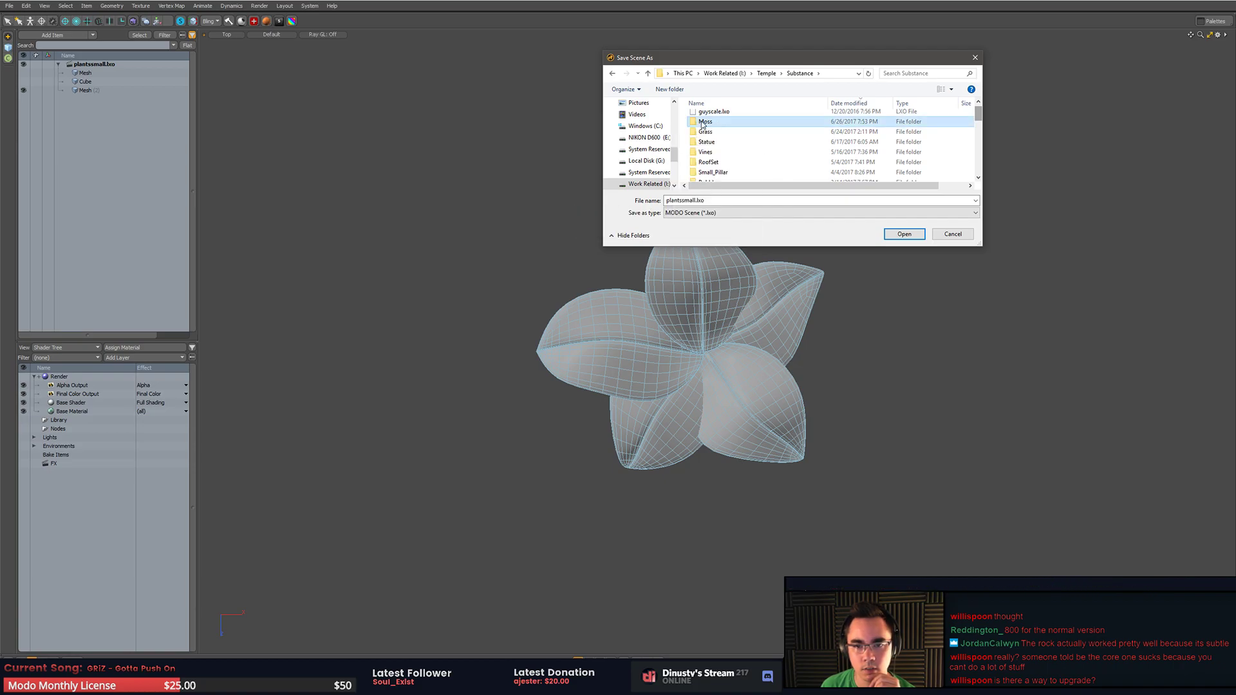
right_click(704, 121)
click(650, 152)
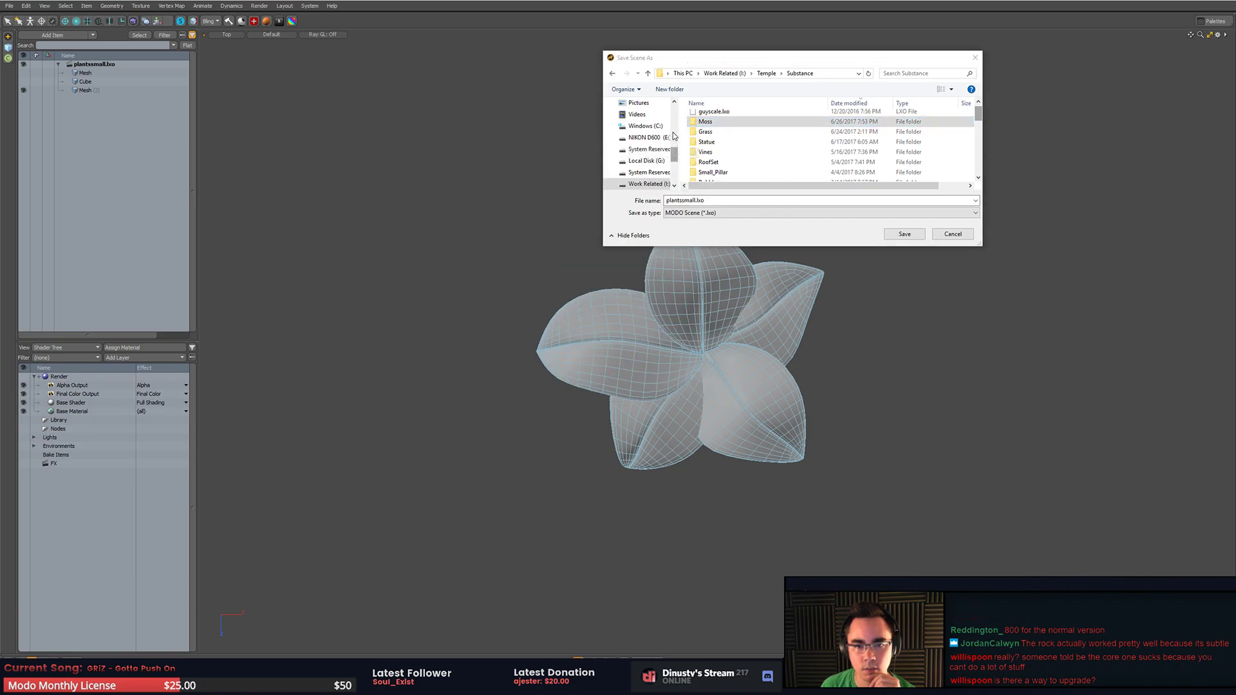
- Switch to Substance Designer and bring ZGrab01.PSD from the Moss folder into the Moss graph as a bitmap, accepting the non-editable warning
key(alt+Tab)
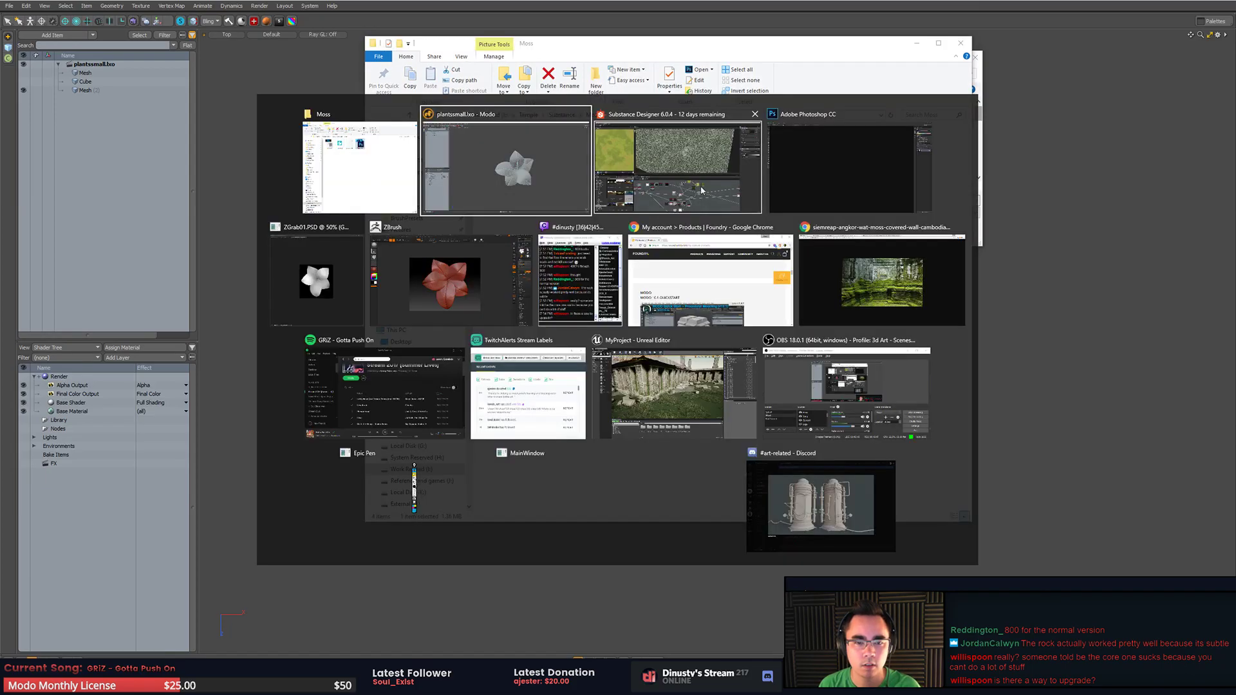
click(680, 155)
scroll(810, 524, down, 2)
middle_drag(937, 529, 806, 537)
key(alt+Tab)
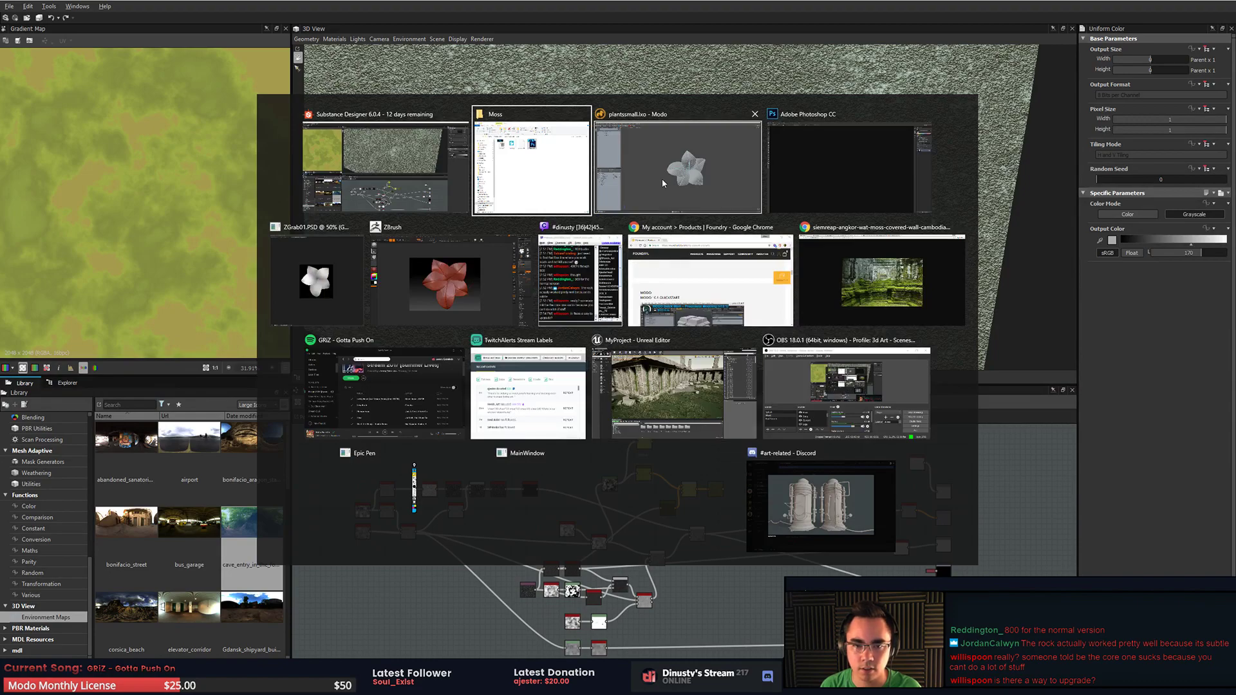
click(518, 187)
drag(677, 154, 480, 538)
click(506, 554)
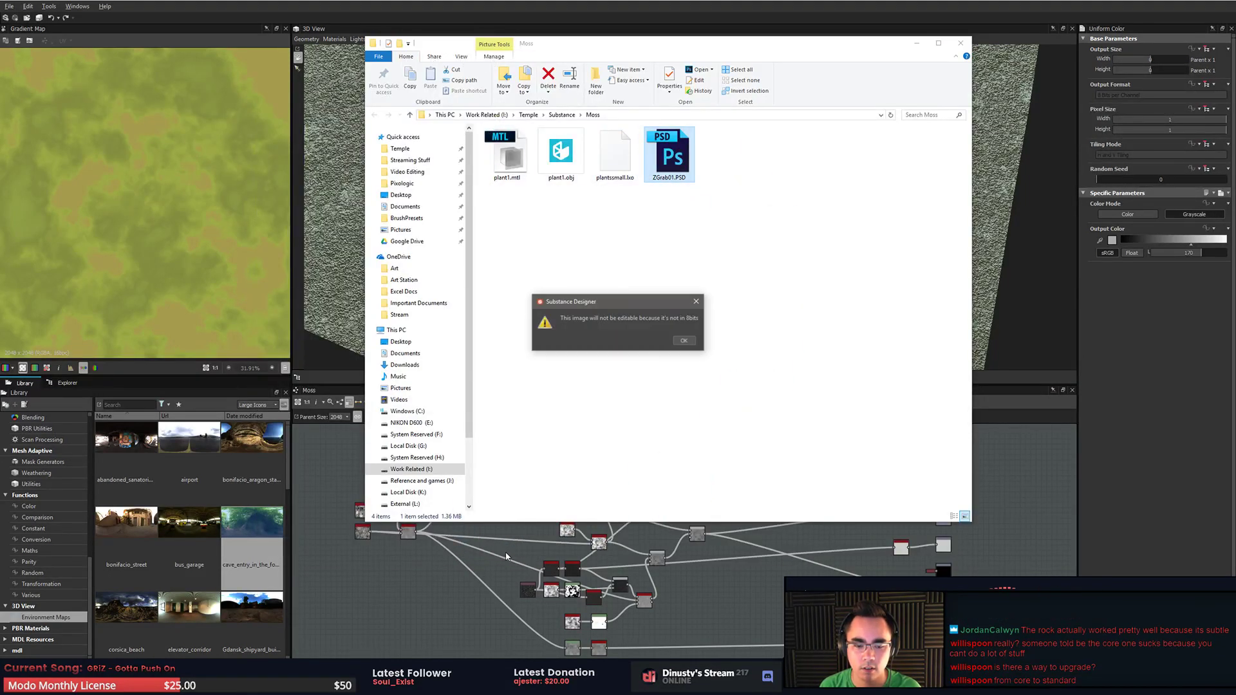
click(684, 341)
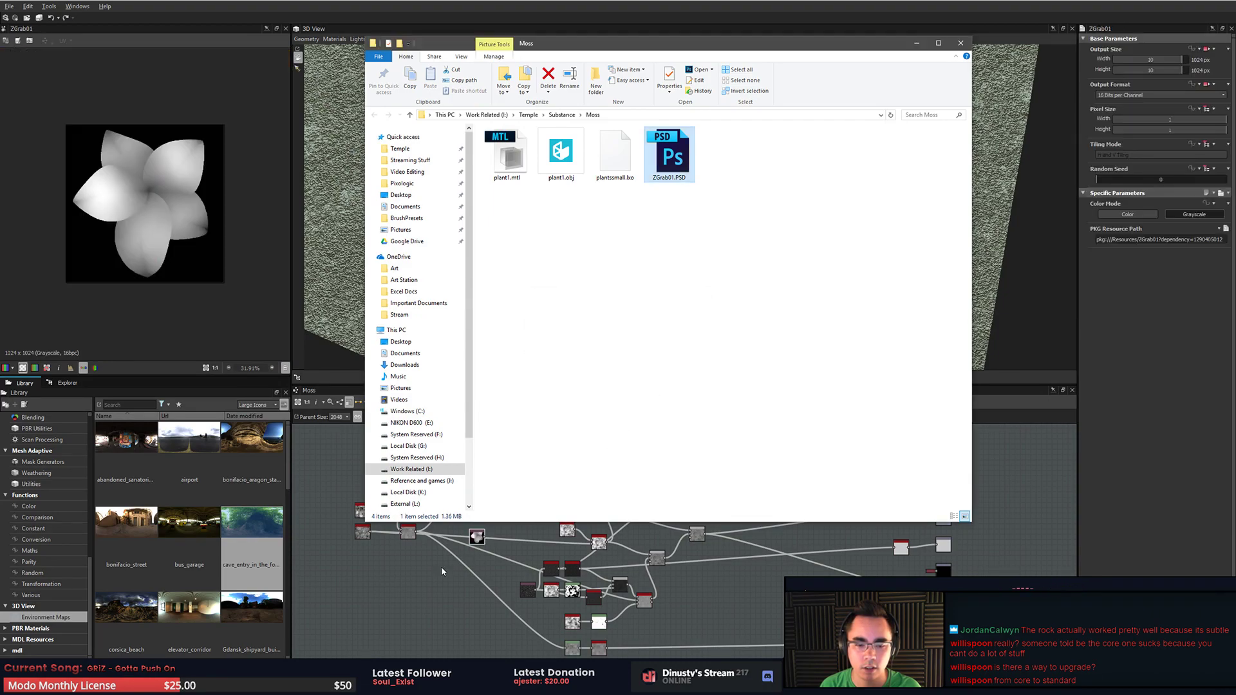
- Move the plant bitmap node to empty space above the existing Moss node network
click(442, 567)
scroll(508, 509, up, 5)
scroll(508, 509, down, 6)
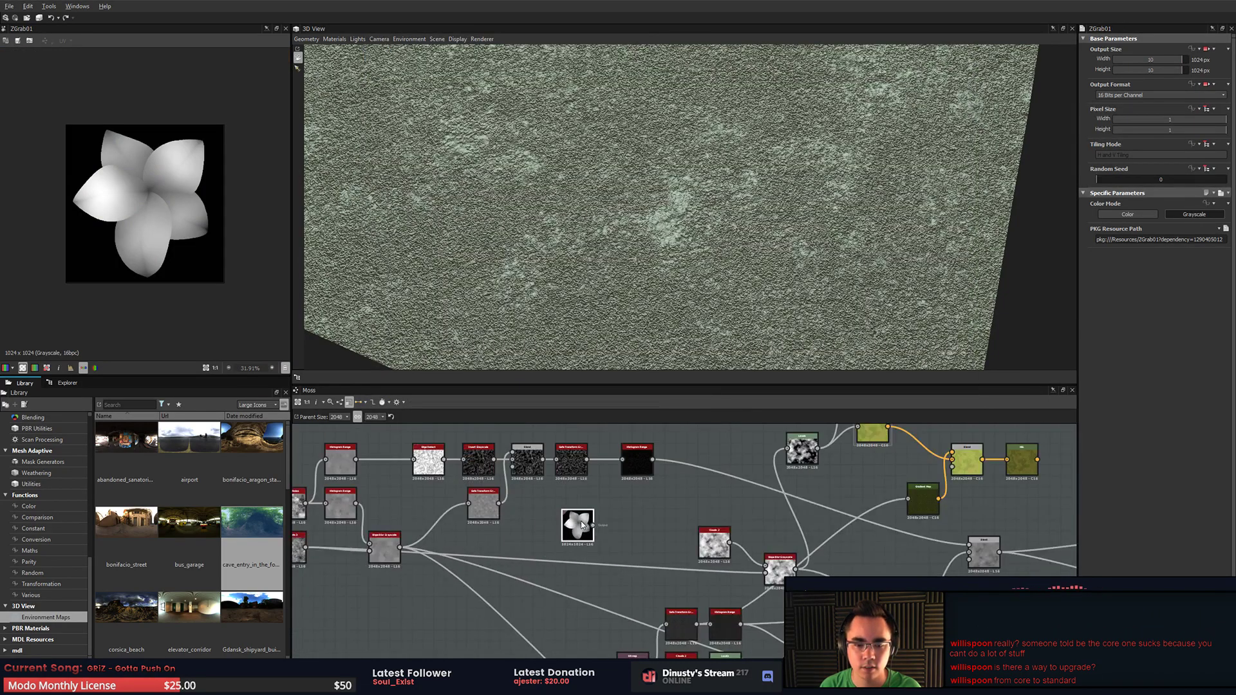
drag(477, 520, 592, 450)
scroll(592, 452, up, 2)
middle_drag(594, 451, 529, 516)
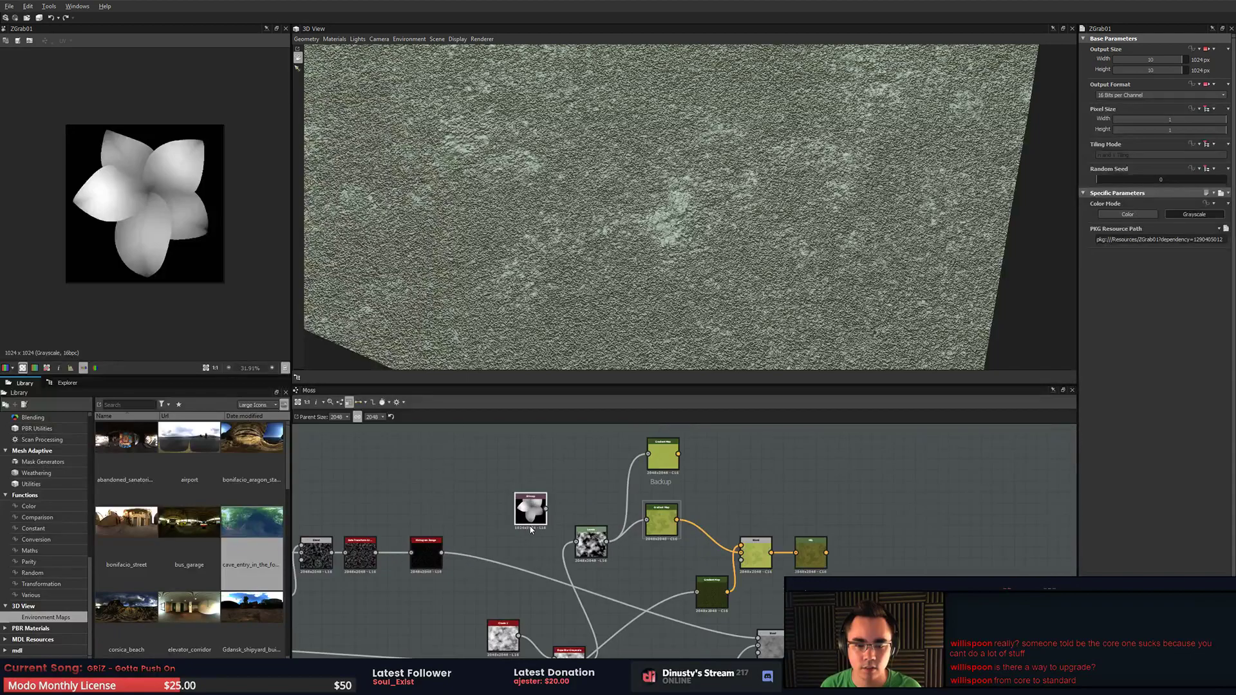
drag(531, 509, 443, 454)
middle_drag(482, 473, 607, 518)
drag(583, 492, 485, 503)
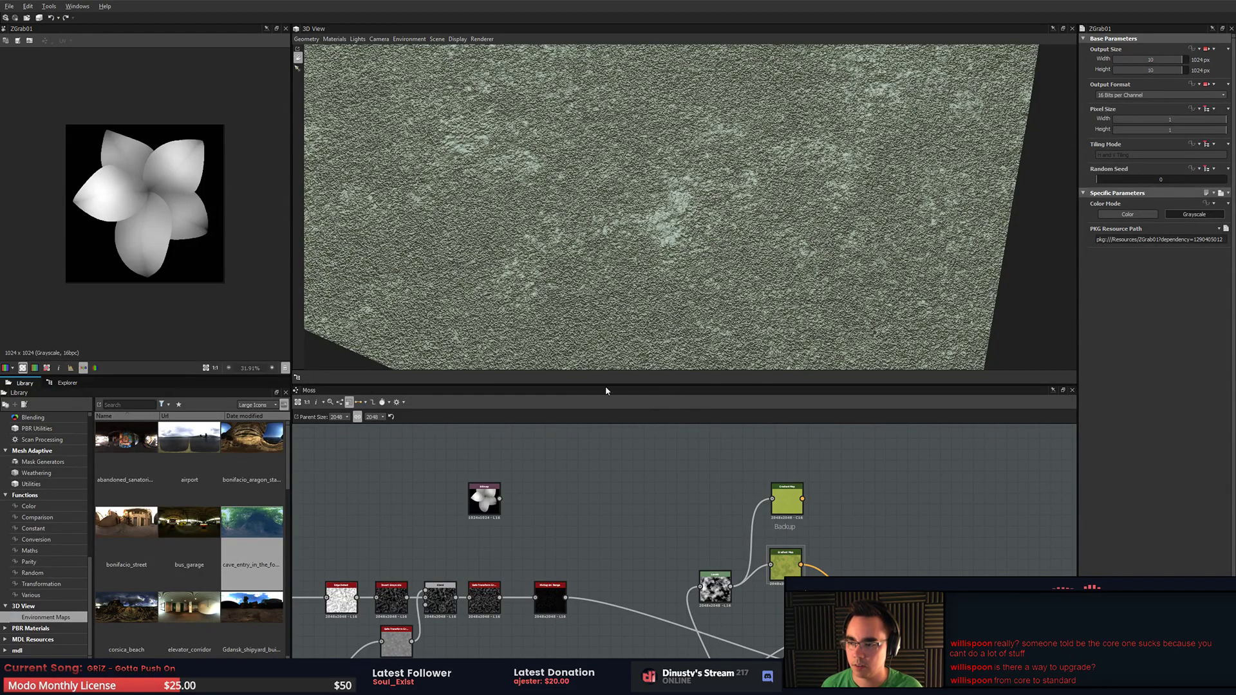
scroll(602, 438, up, 1)
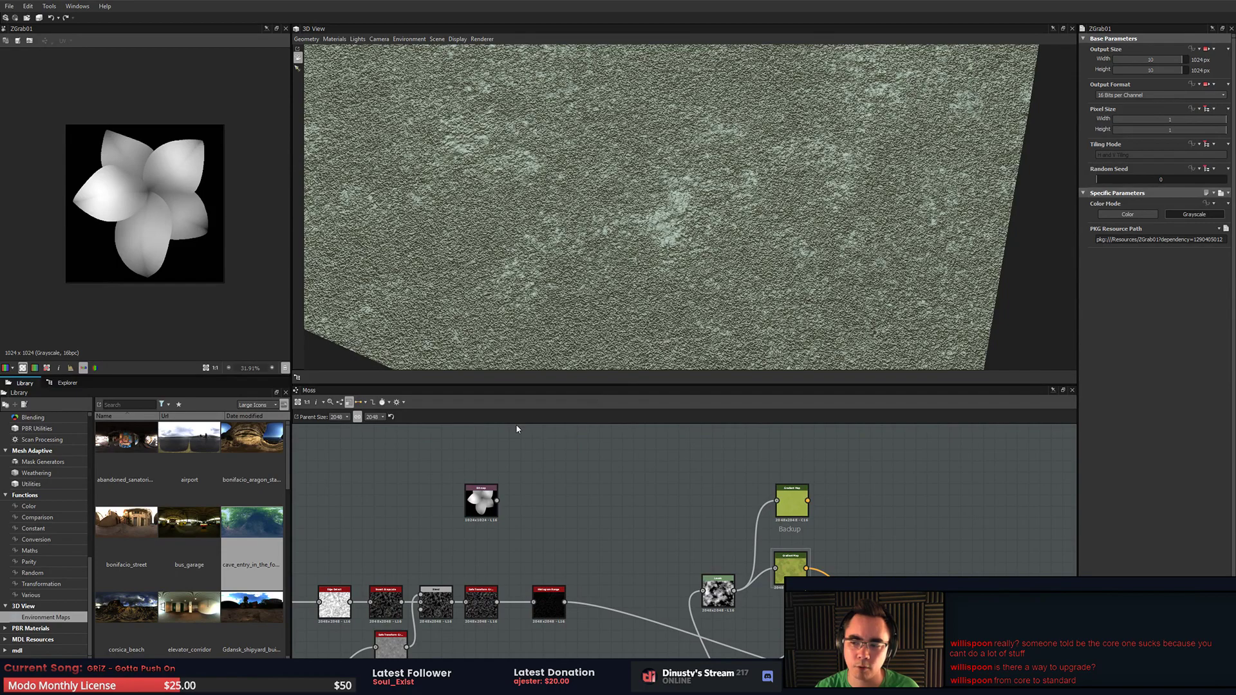
scroll(593, 496, up, 2)
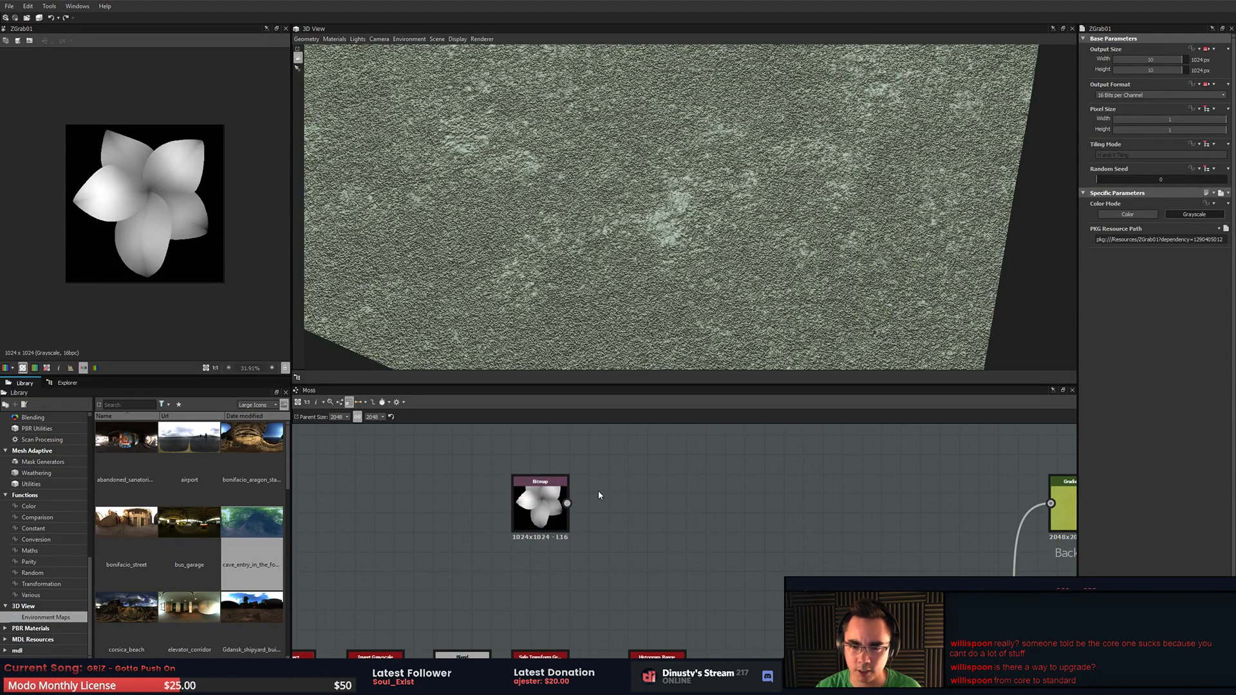
- Add a Splatter node fed by the plant bitmap's output
click(552, 501)
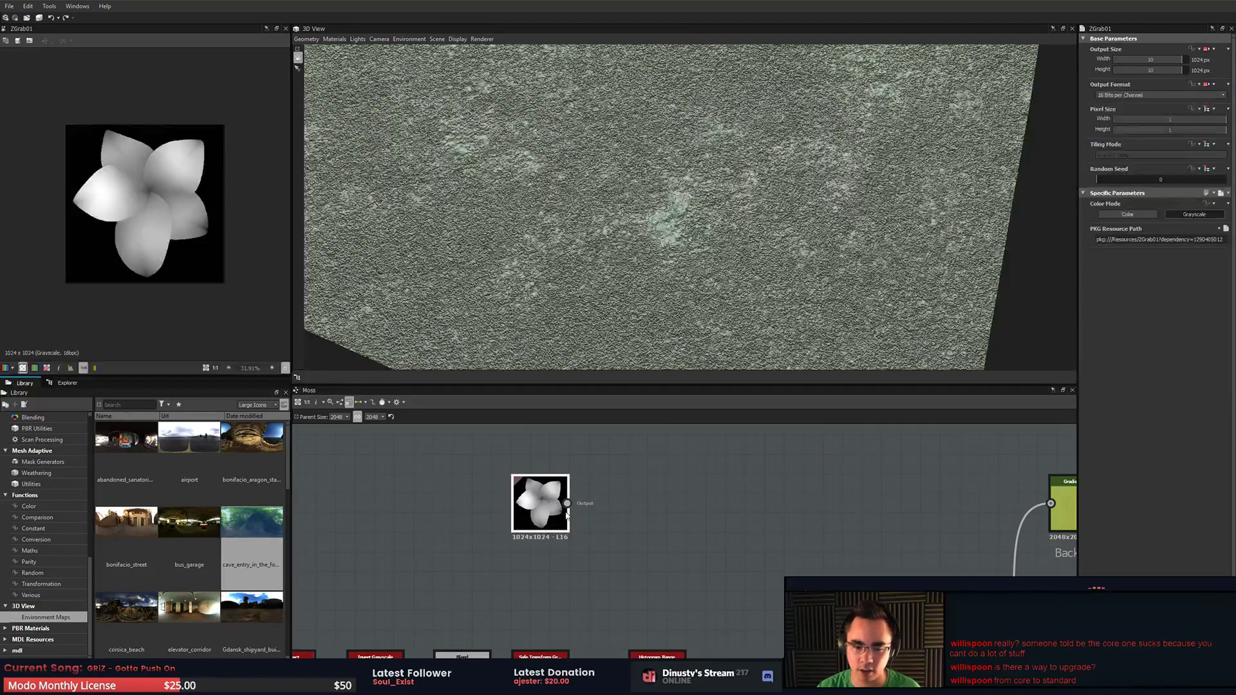
right_click(555, 503)
click(535, 499)
key(space)
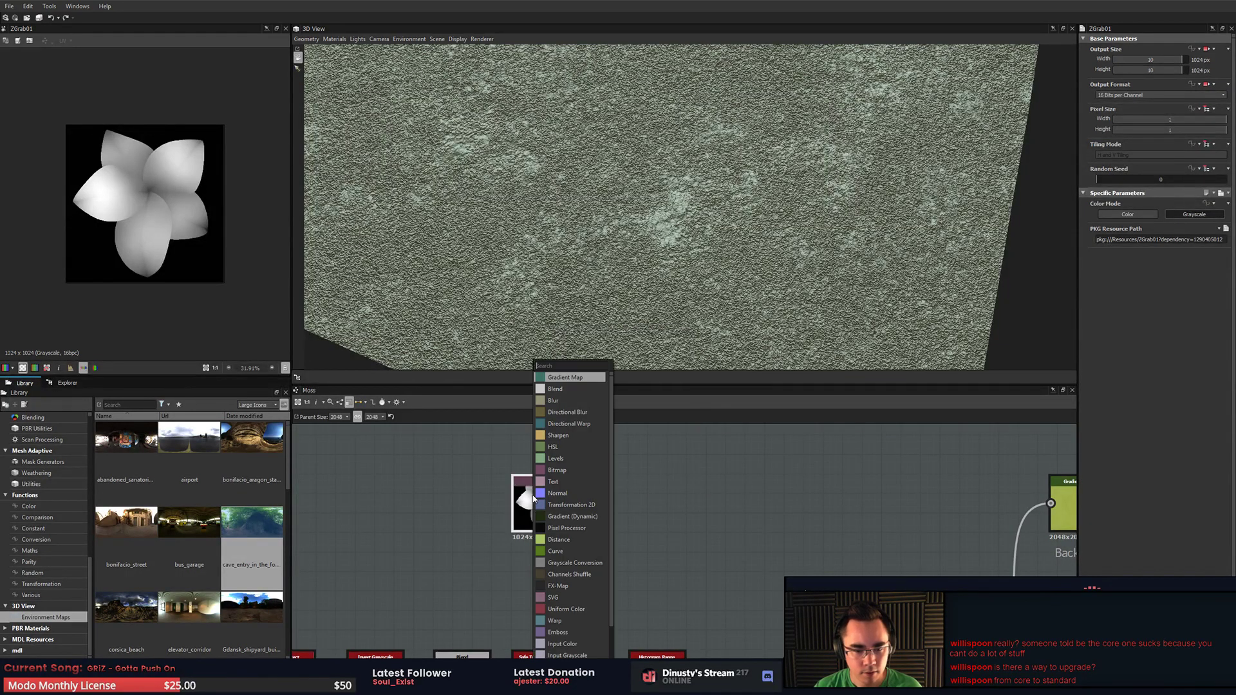
text(ti)
key(Escape)
key(space)
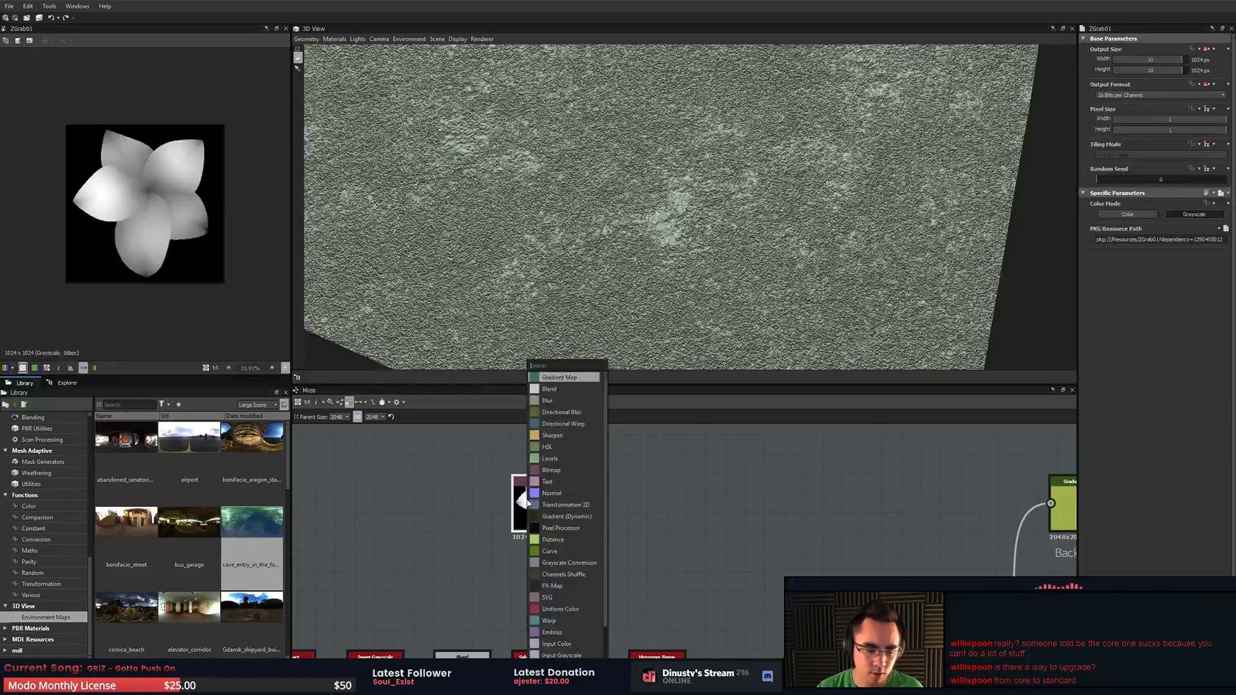
text(sppl)
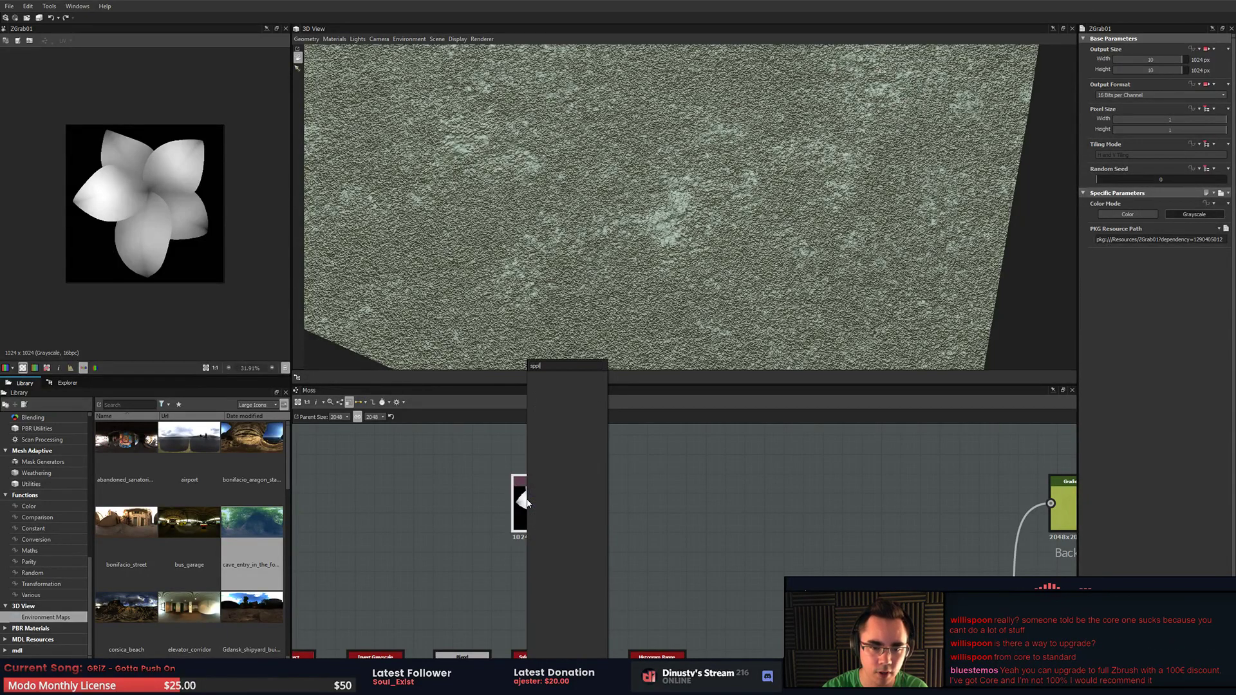
key(BackSpace)
key(BackSpace)
text(l)
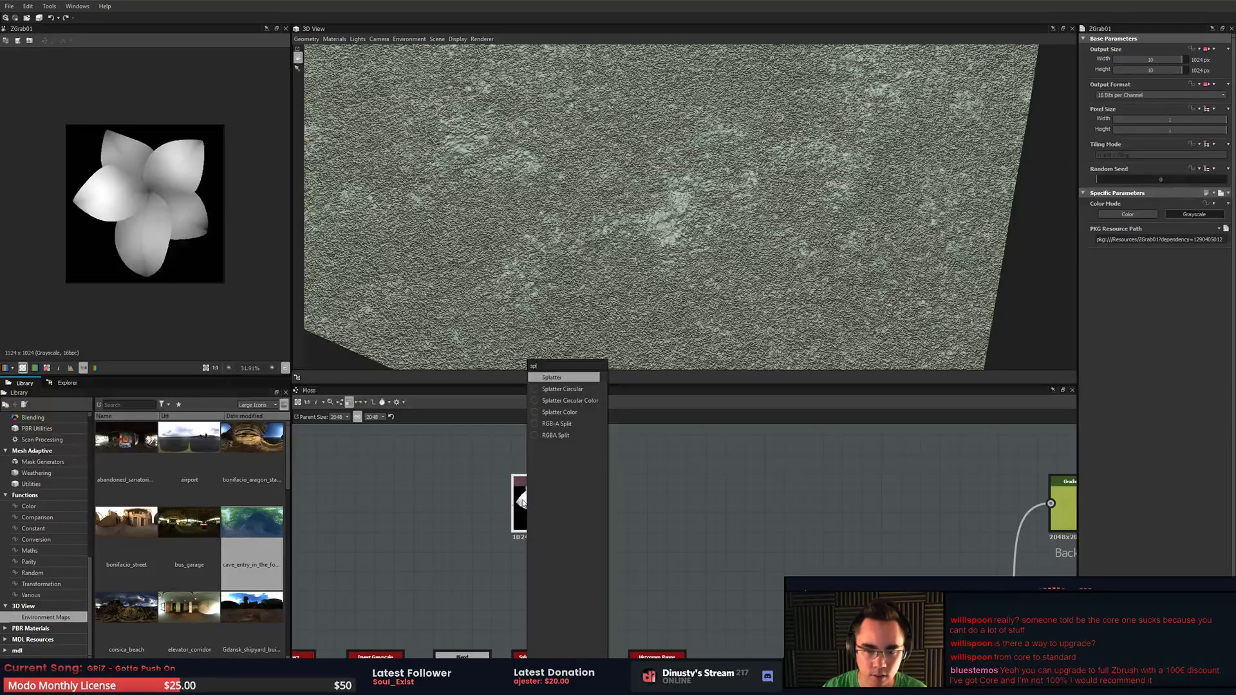
click(572, 380)
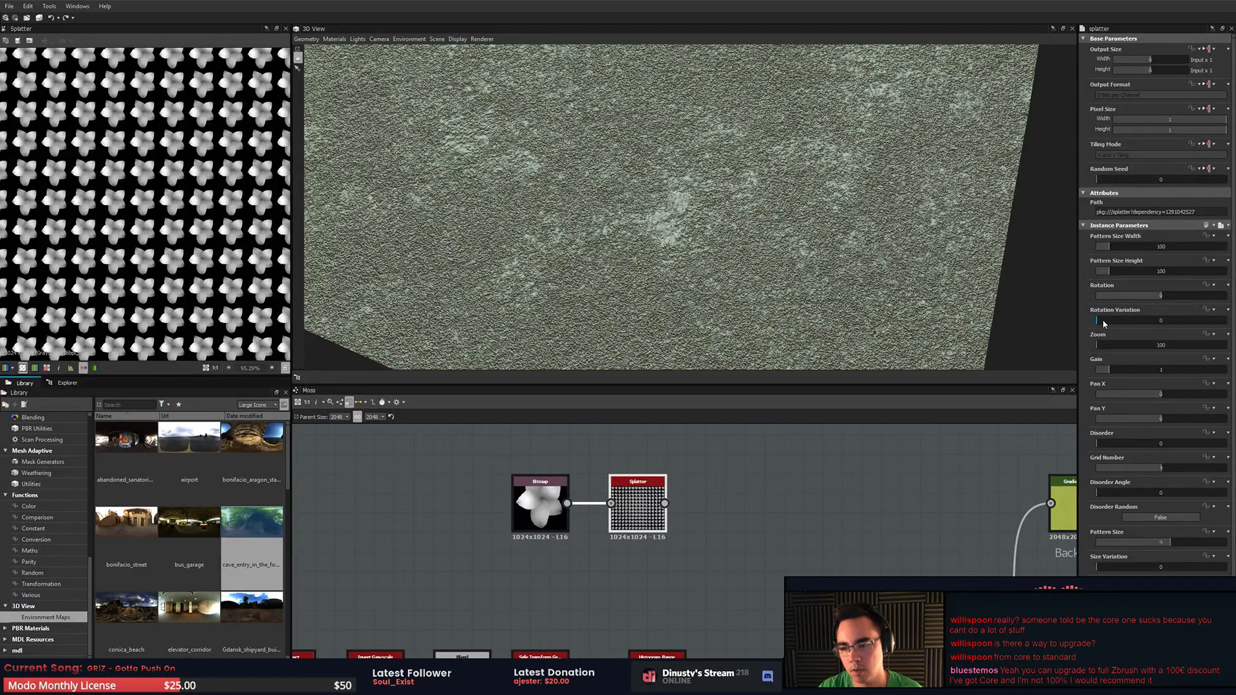
- Set the Splatter's rotation variation to 360 and its disorder to 100
drag(1106, 323, 1226, 320)
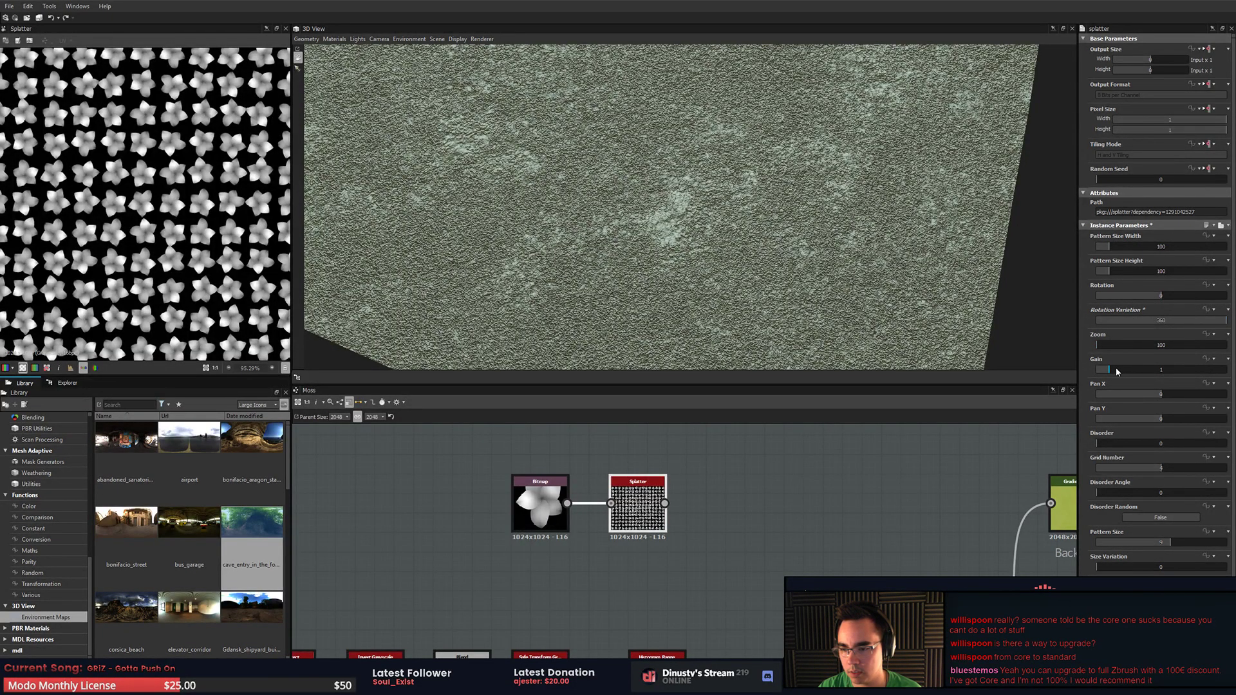
drag(1115, 443, 1227, 444)
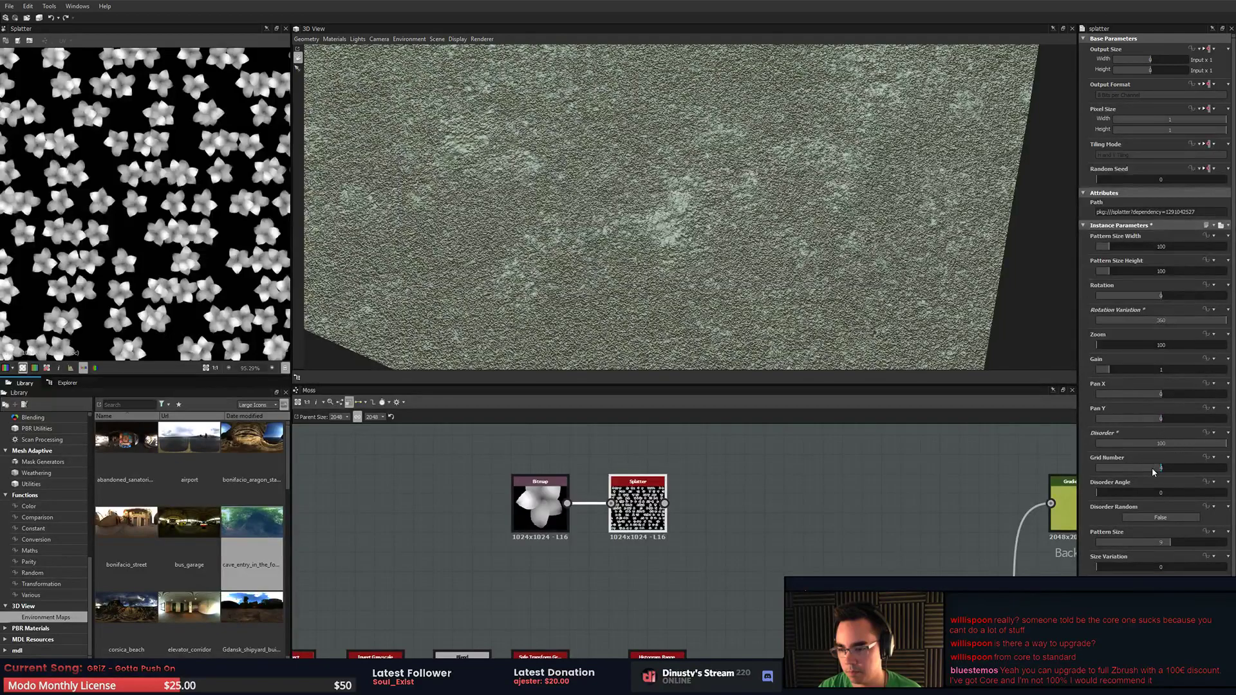
mouse_move(1153, 472)
mouse_down()
mouse_move(1128, 470)
mouse_move(1180, 472)
mouse_move(1166, 473)
mouse_up()
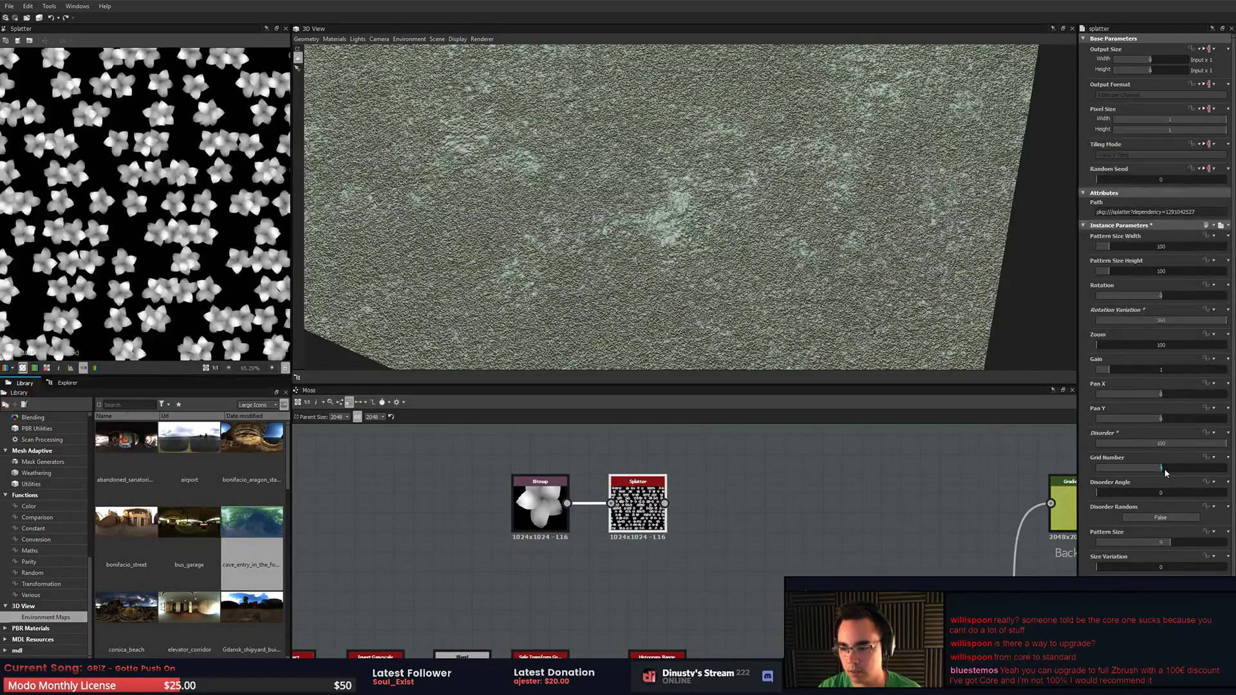
- Lower the Splatter's pattern size setting and raise size variation to nearly half of its range
mouse_move(1167, 552)
mouse_down()
mouse_move(1104, 548)
mouse_move(1152, 549)
mouse_move(1118, 570)
mouse_move(1178, 570)
mouse_move(1152, 570)
mouse_move(1161, 572)
mouse_up()
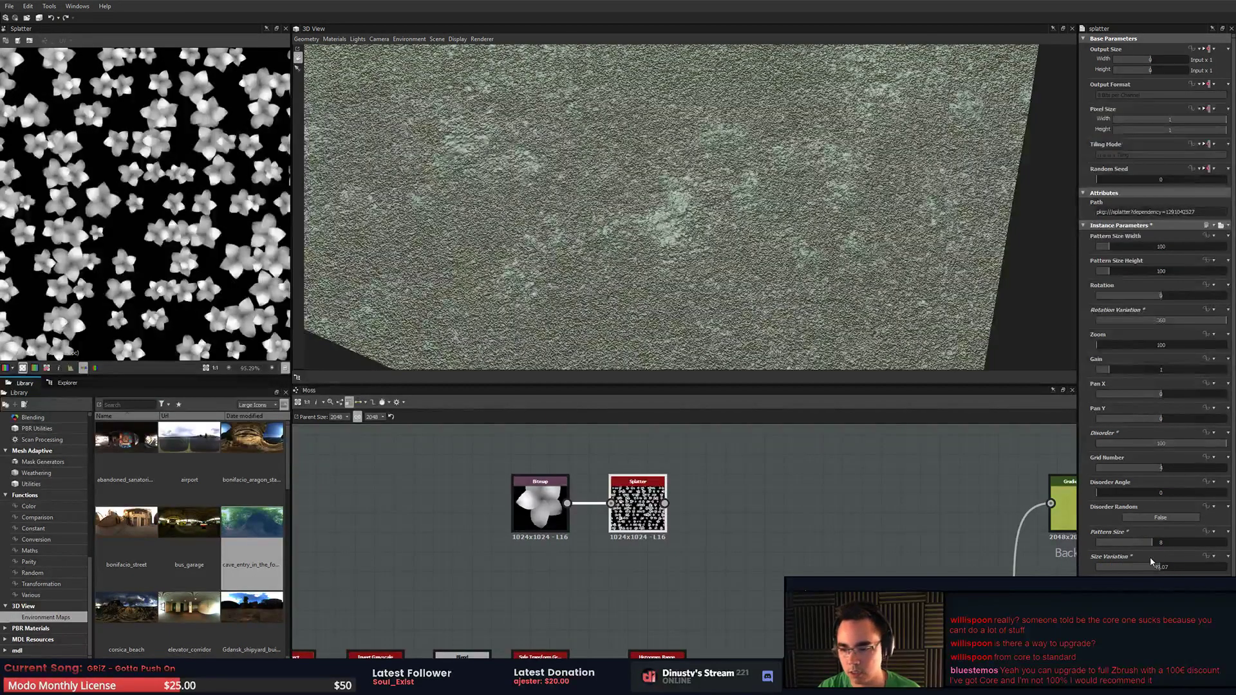
scroll(1119, 553, down, 1)
scroll(1086, 551, down, 1)
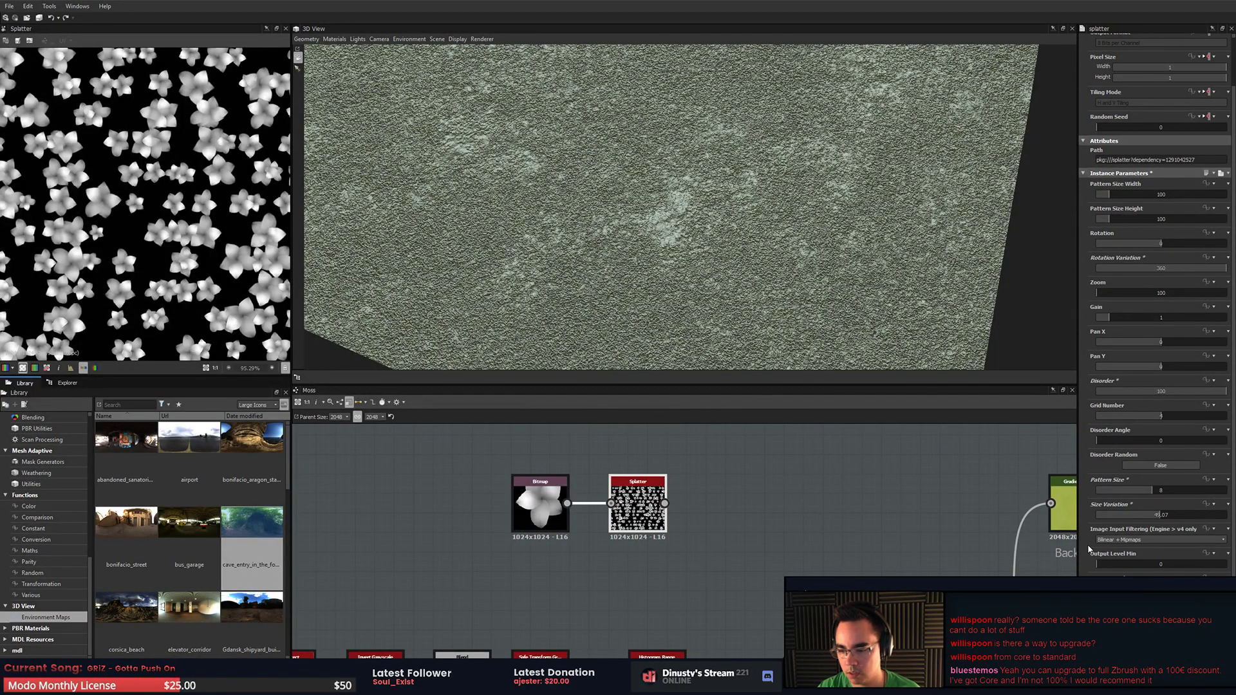
- Try a Splatter gain of 0.59 and undo the gain change
scroll(1088, 515, up, 2)
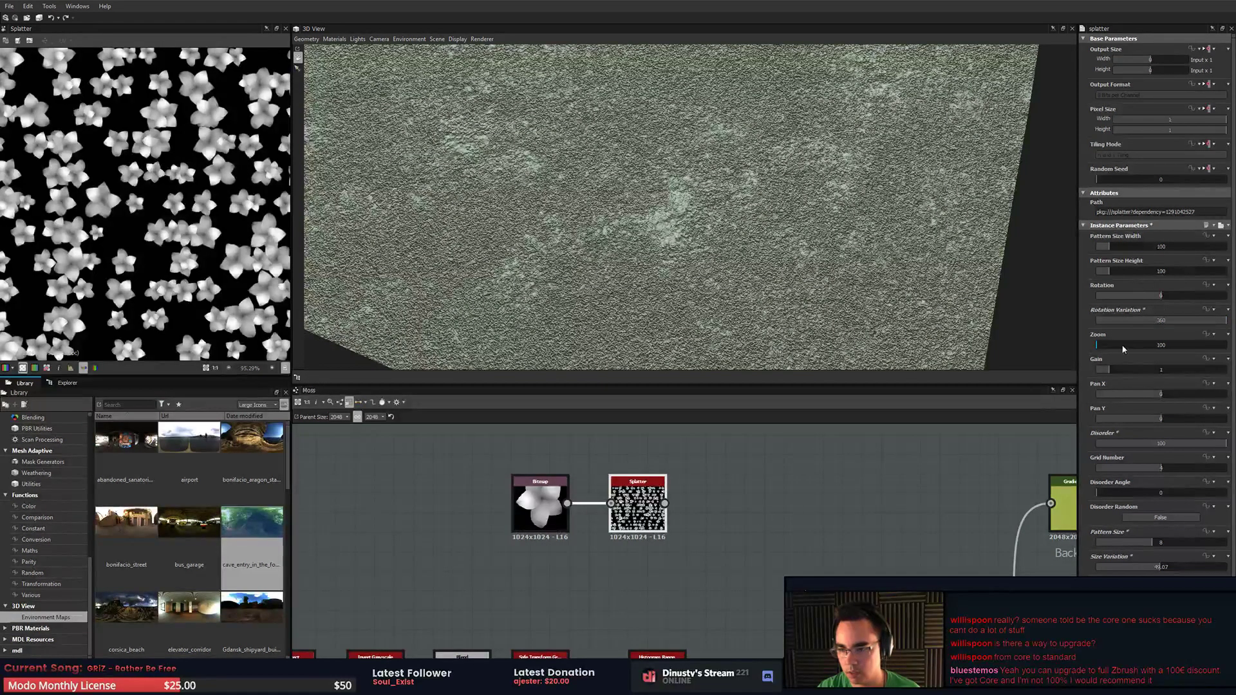
drag(1108, 369, 1104, 368)
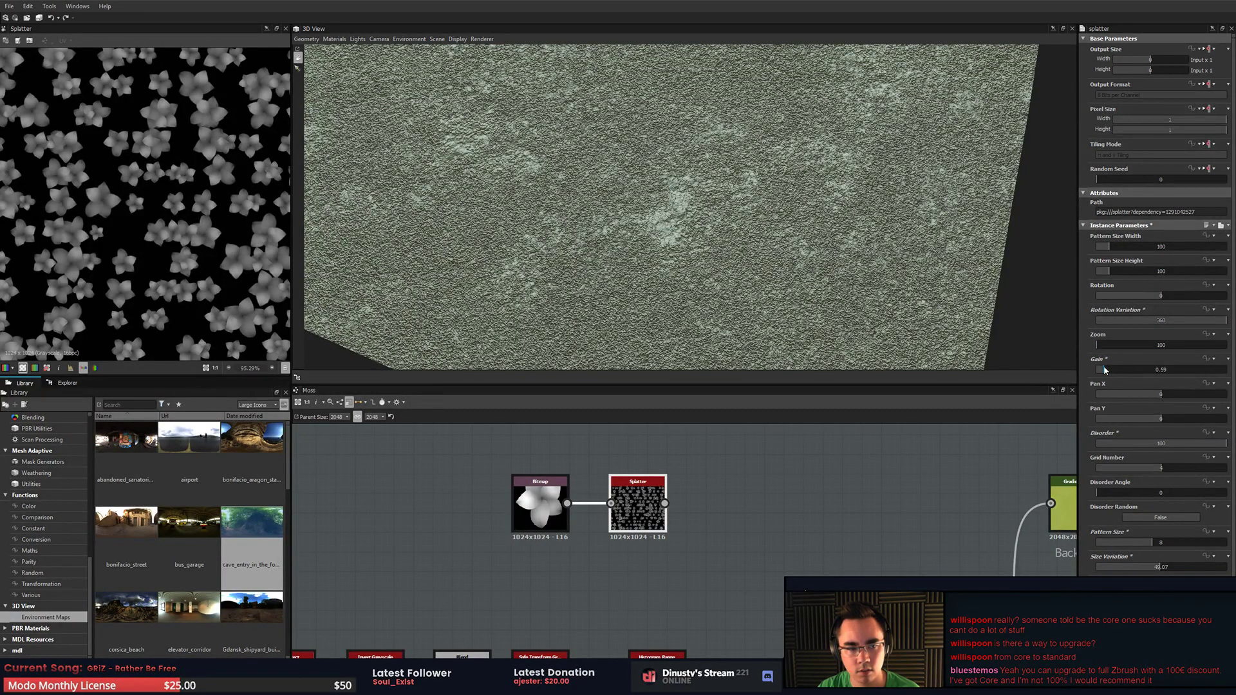
key(ctrl+z)
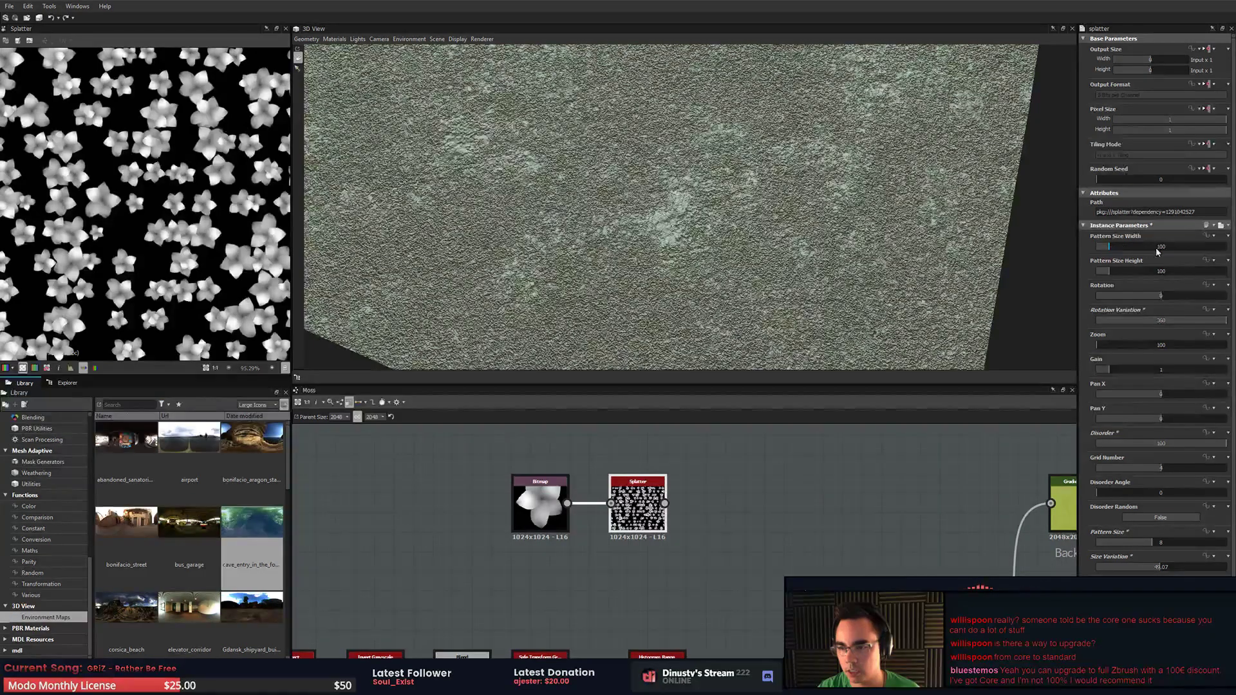
- Set the Splatter's pattern size width and height to 25
double_click(1156, 249)
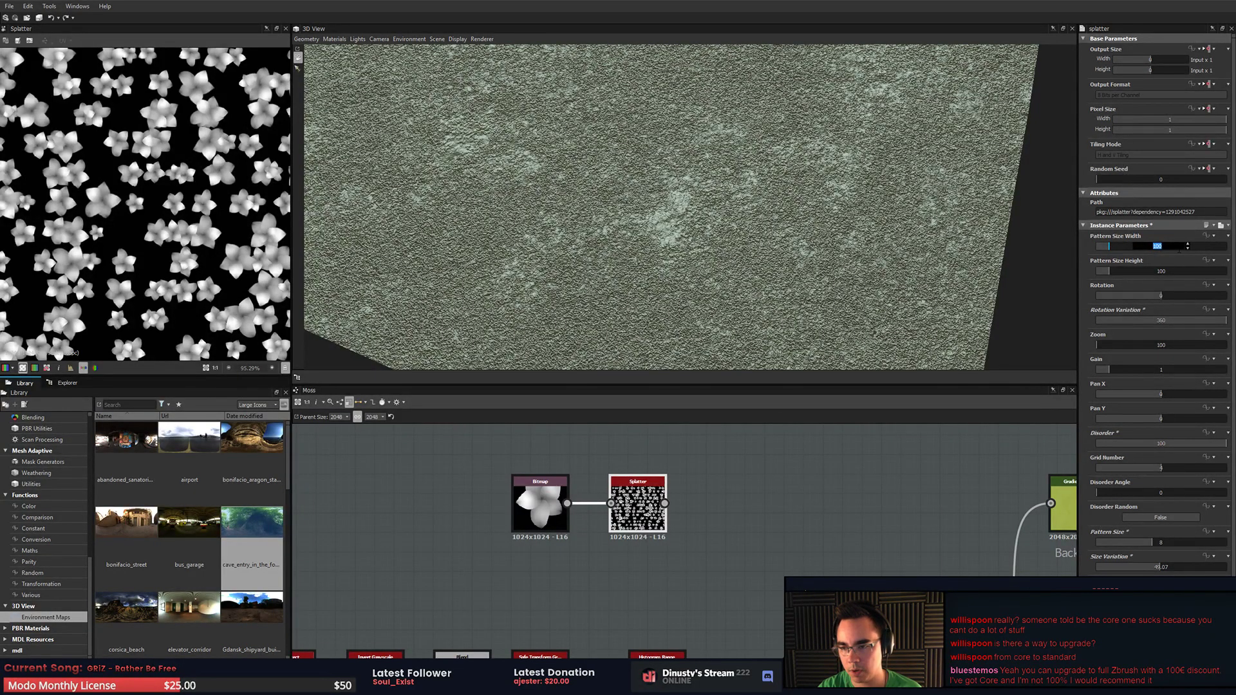
text(25)
key(Return)
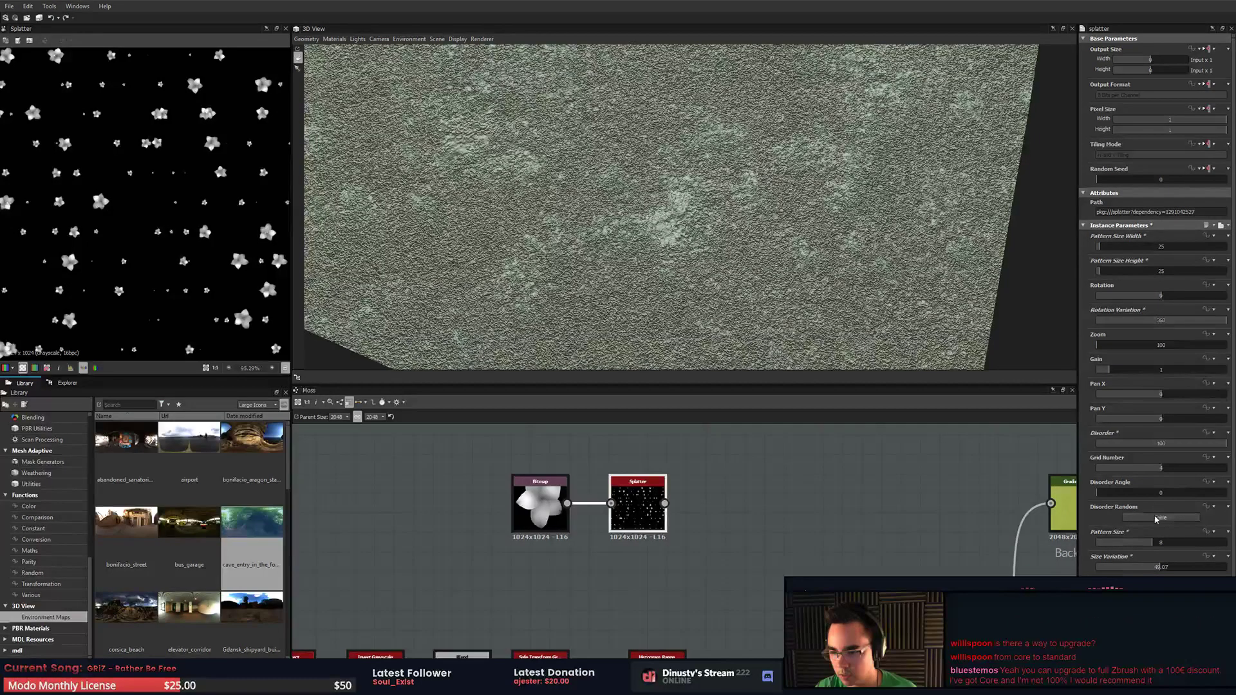
- Lower the Splatter's size variation to 17.1 and reduce its grid number for sparser plants
drag(1170, 568, 1119, 573)
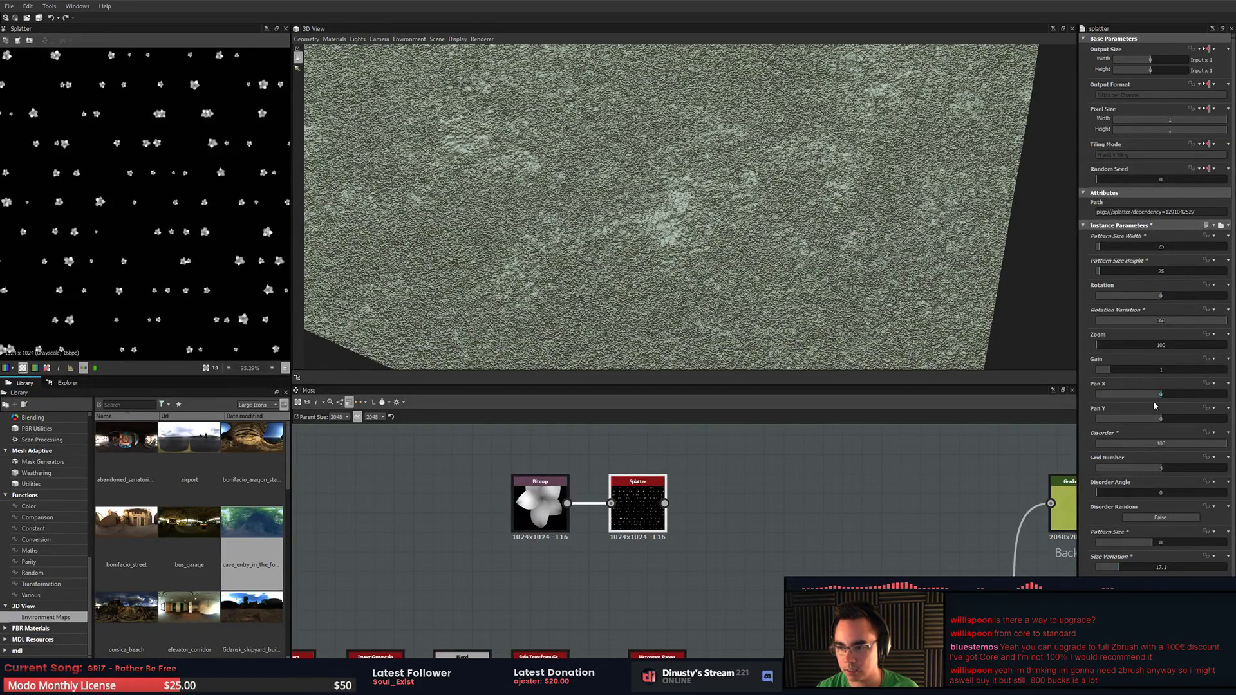
mouse_move(1161, 469)
mouse_down()
mouse_move(1129, 468)
mouse_move(1142, 466)
mouse_up()
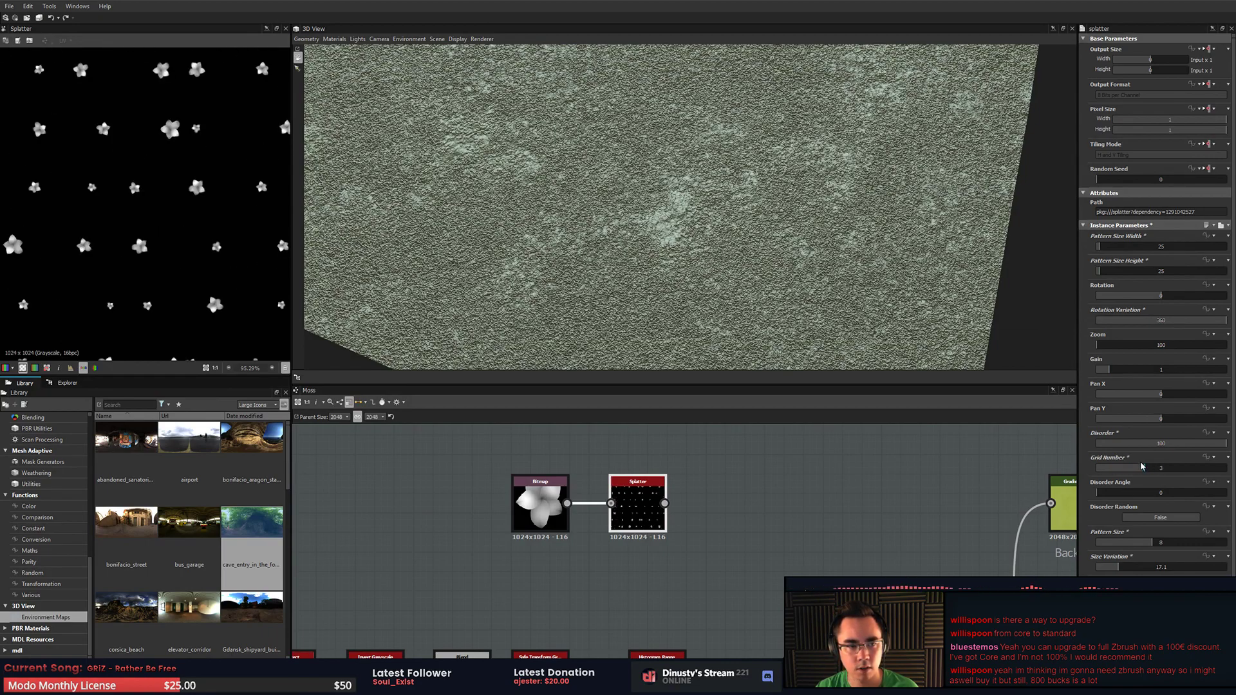
scroll(168, 191, down, 3)
scroll(167, 192, up, 1)
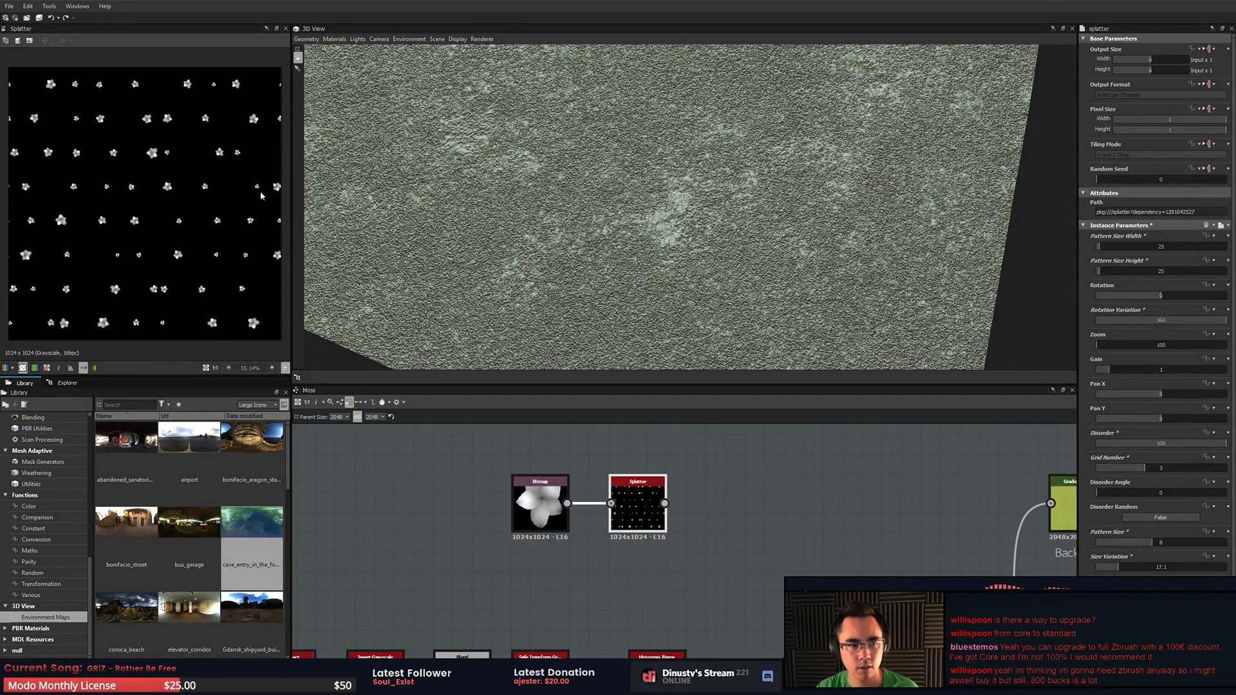
- Randomize the Splatter's placement with a disorder above 100, Disorder Random set to True and a disorder angle near half its range
double_click(1201, 446)
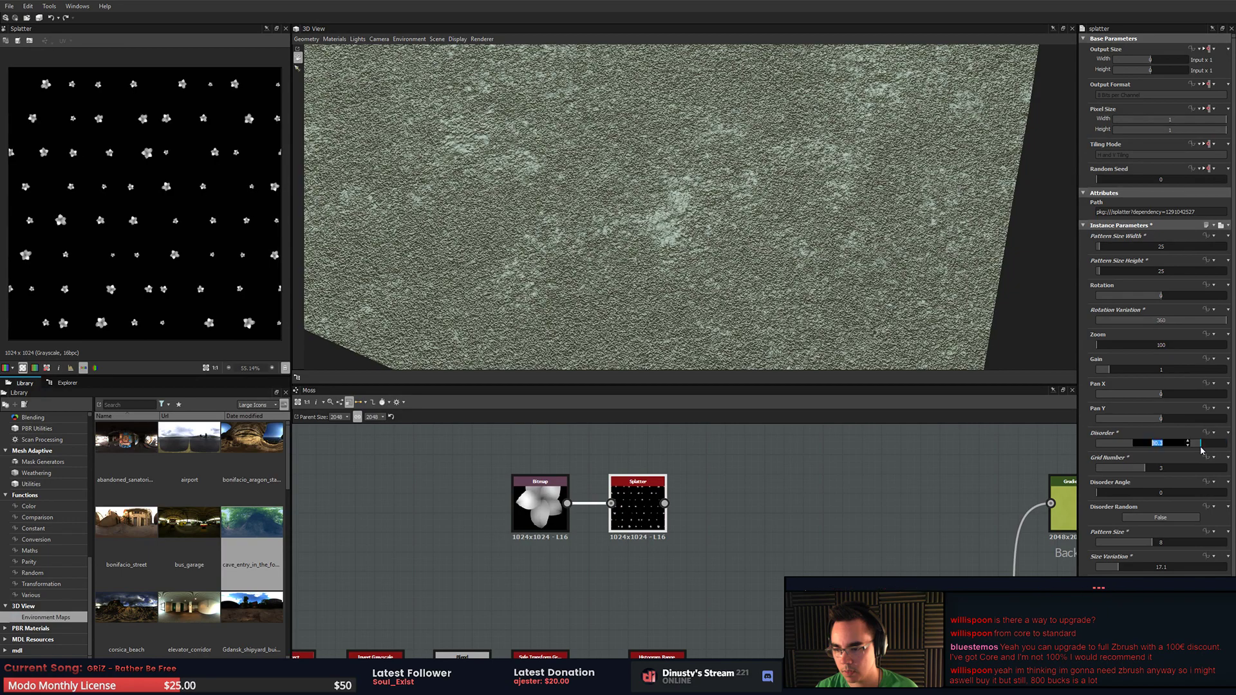
key(Return)
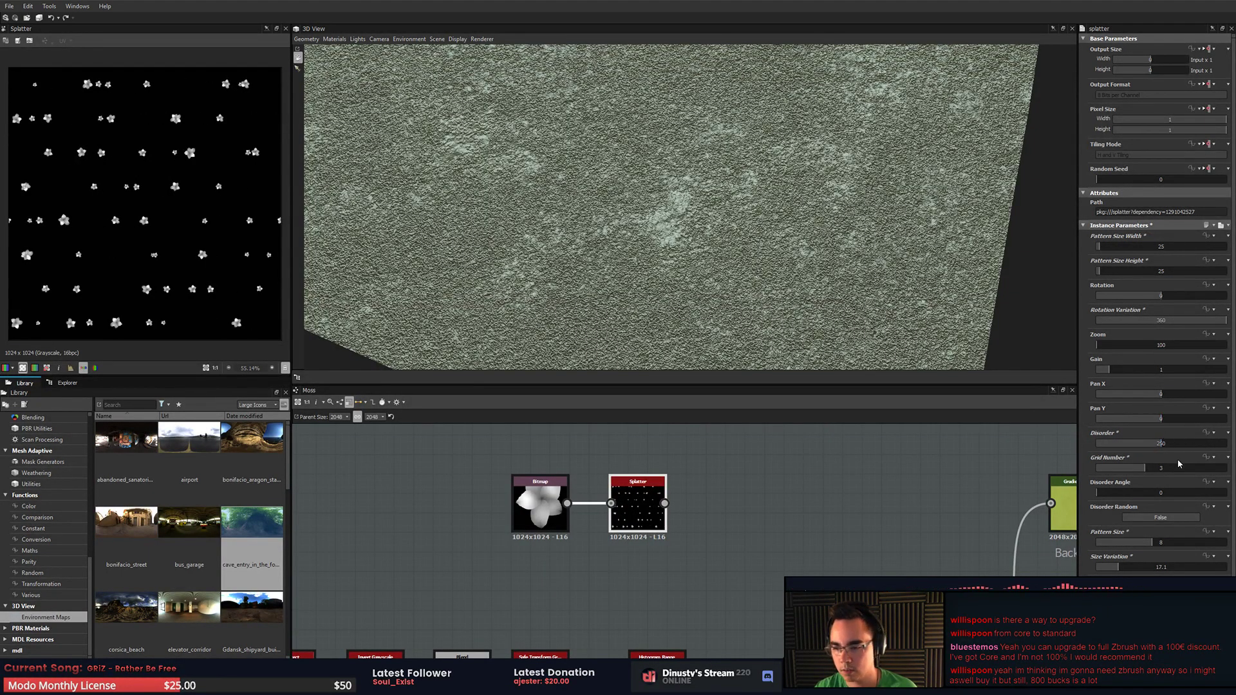
click(1134, 518)
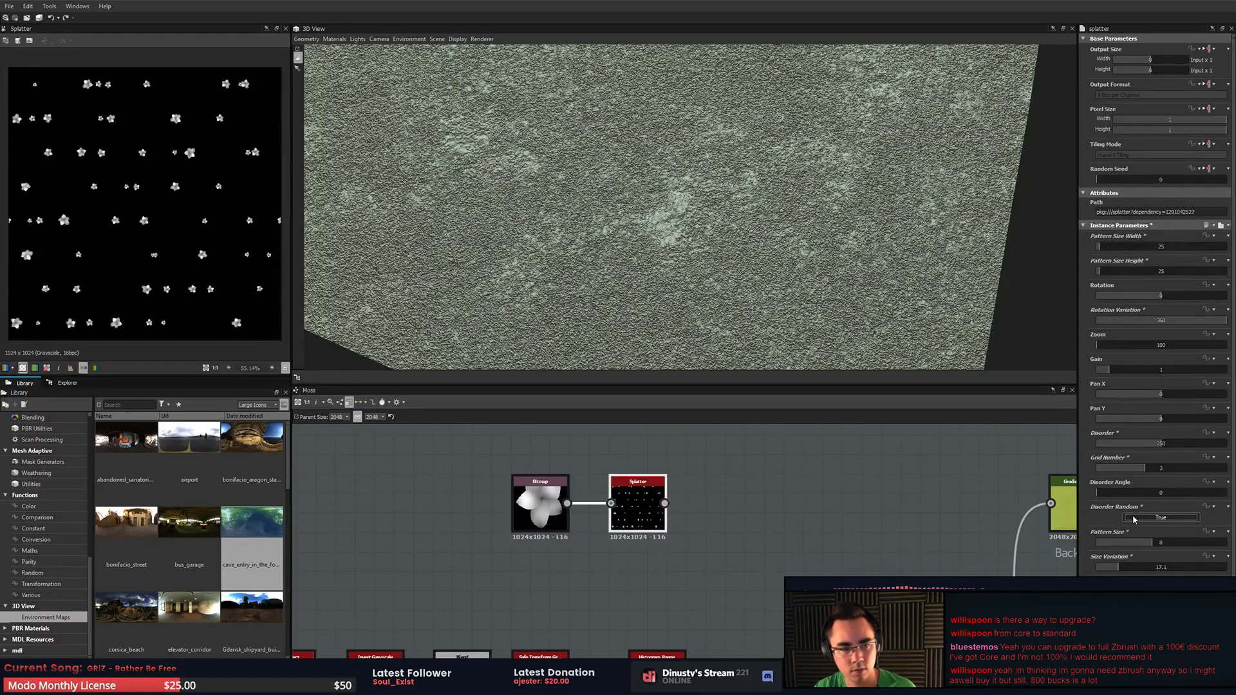
drag(1107, 496, 1159, 502)
- Move the plant Bitmap and Splatter nodes together over to the end of the colour gradient chain
middle_drag(766, 499, 586, 488)
scroll(560, 464, down, 3)
scroll(553, 459, up, 1)
scroll(573, 495, down, 2)
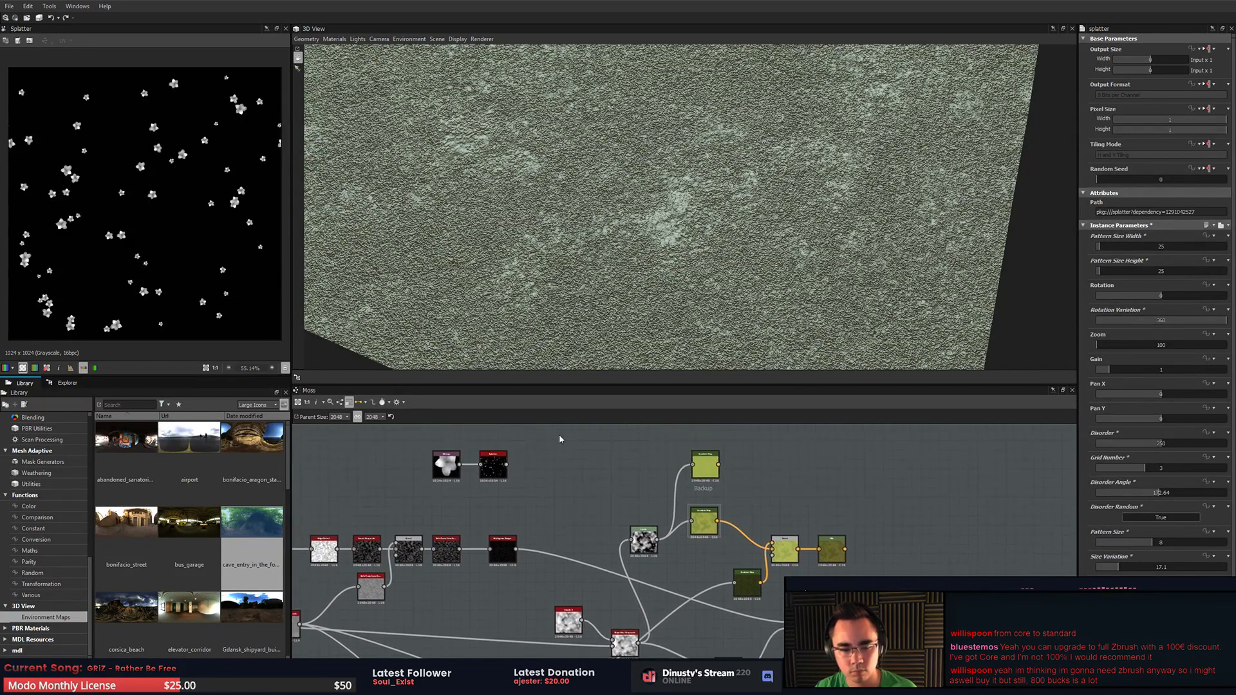
drag(559, 434, 451, 472)
middle_drag(583, 461, 607, 449)
scroll(618, 444, down, 1)
middle_drag(637, 489, 660, 479)
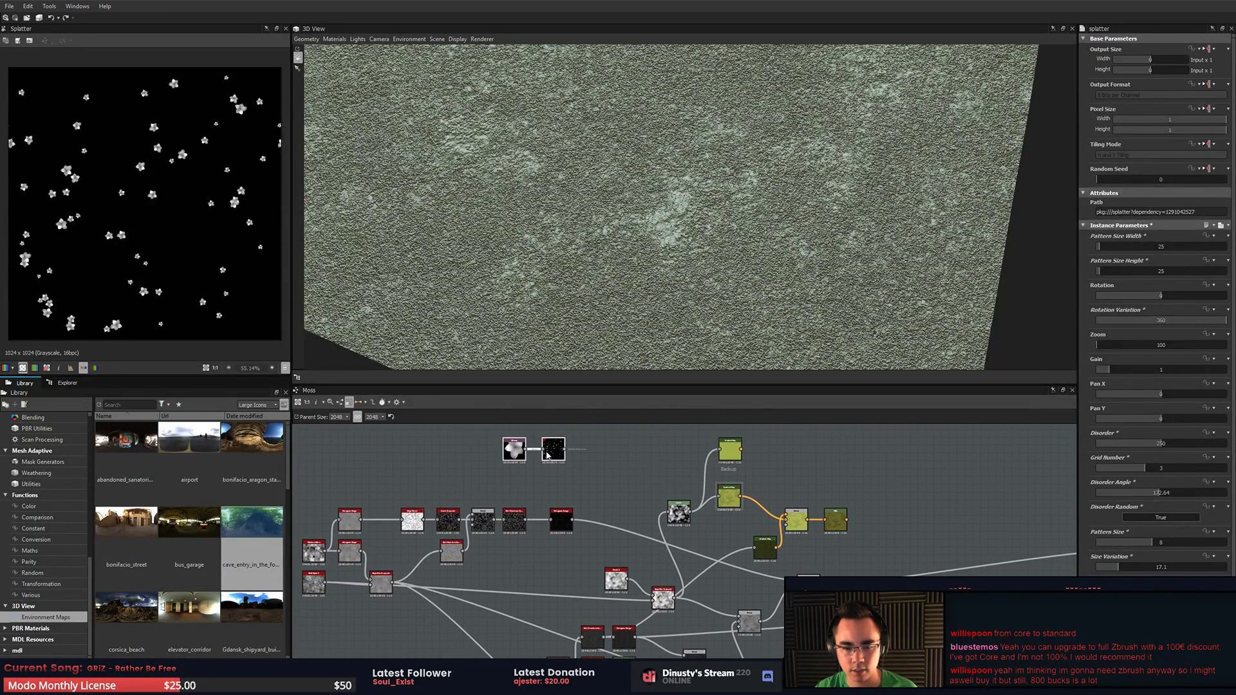
drag(523, 455, 858, 518)
- Shift the colour gradient nodes upward and place the Bitmap and Splatter pair below them, above the height Blend
middle_drag(859, 518, 793, 520)
scroll(793, 521, up, 2)
scroll(552, 462, down, 1)
middle_drag(552, 462, 547, 481)
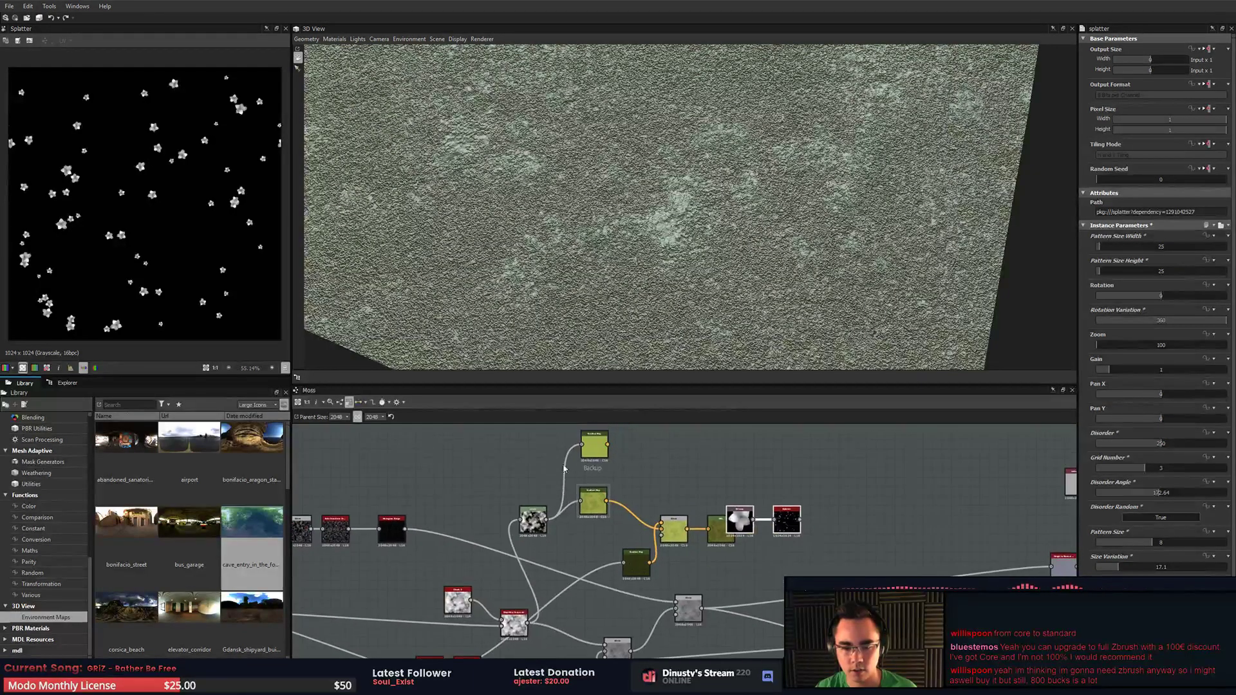
drag(529, 440, 666, 426)
drag(698, 535, 652, 552)
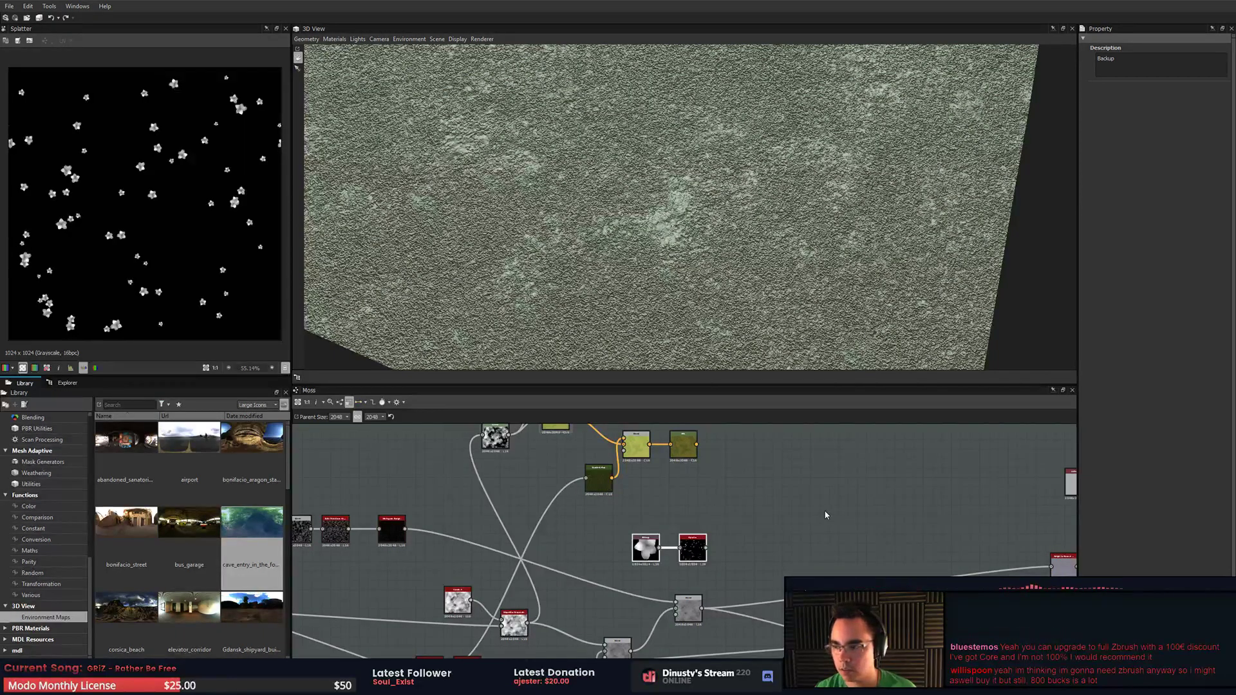
- Space the height Blend node away from the Bitmap and Splatter pair to make room for another node
middle_drag(804, 550, 768, 549)
scroll(789, 515, up, 2)
click(778, 514)
scroll(762, 537, down, 1)
drag(591, 515, 616, 528)
click(702, 572)
middle_drag(692, 558, 733, 477)
scroll(702, 535, up, 1)
scroll(733, 477, up, 1)
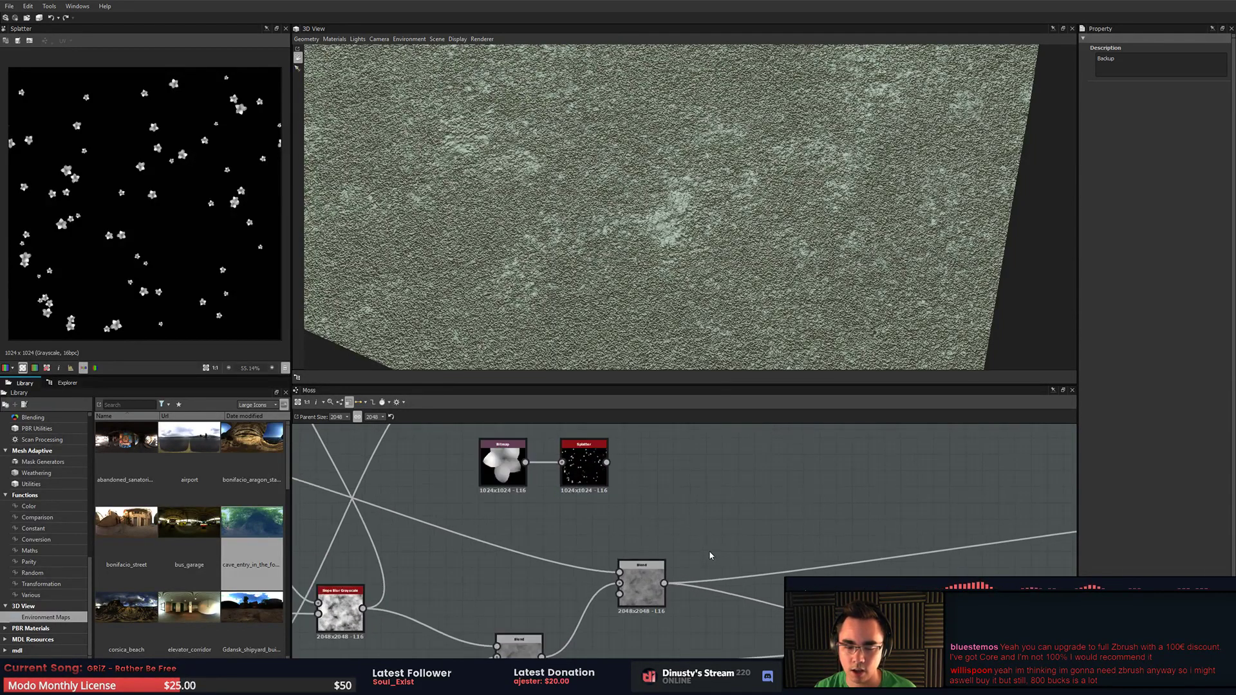
drag(643, 582, 730, 575)
click(689, 519)
middle_drag(743, 505, 786, 486)
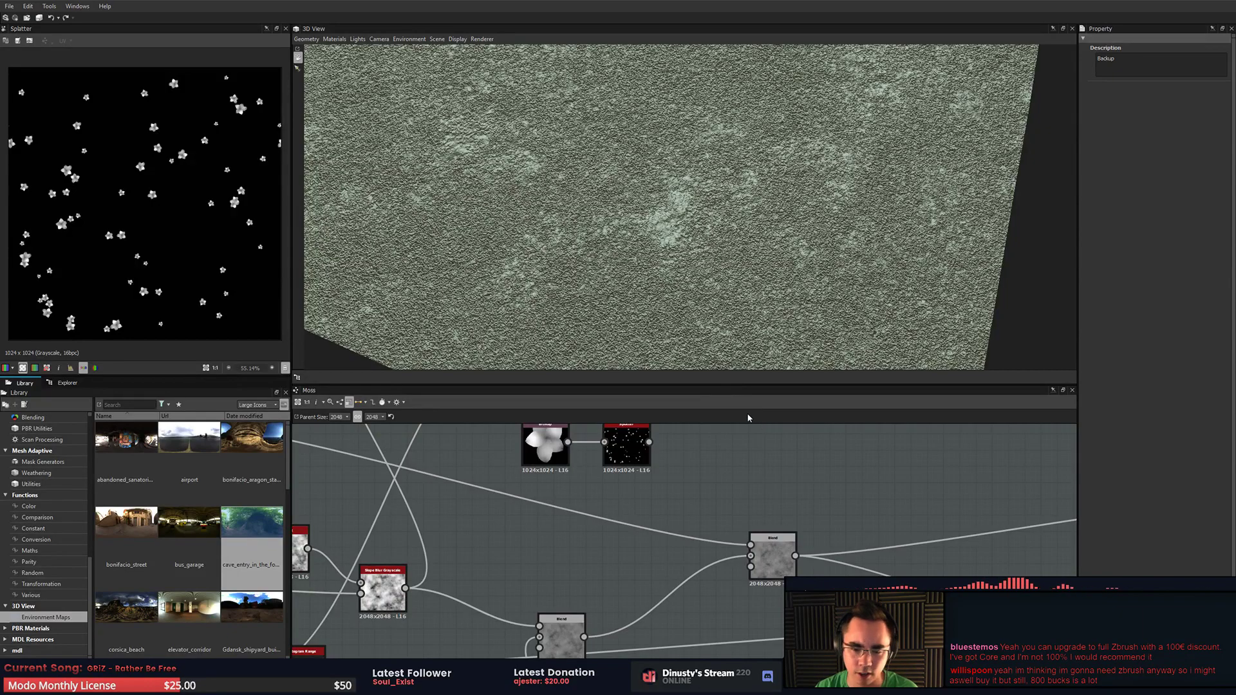
- Add a Blend node with the Splatter as its foreground and the existing height Blend as its background
click(772, 550)
key(space)
text(ble)
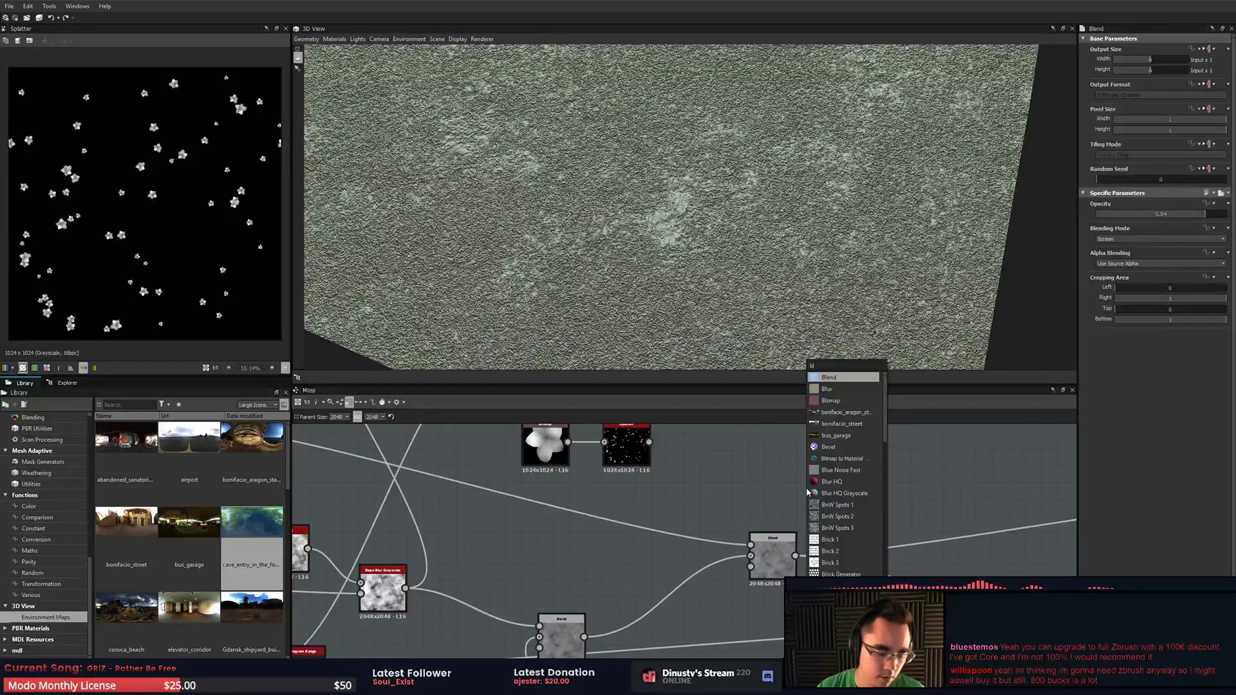
click(850, 379)
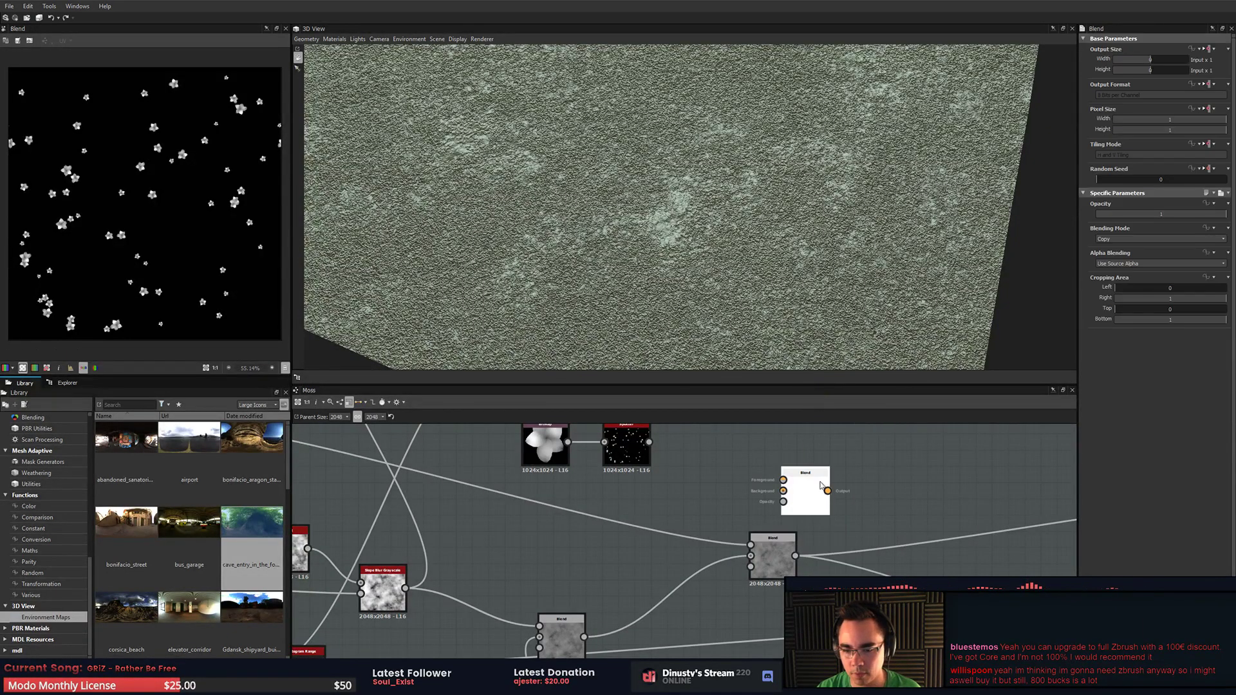
double_click(801, 496)
drag(802, 495, 857, 506)
middle_drag(852, 511, 799, 533)
drag(742, 579, 788, 512)
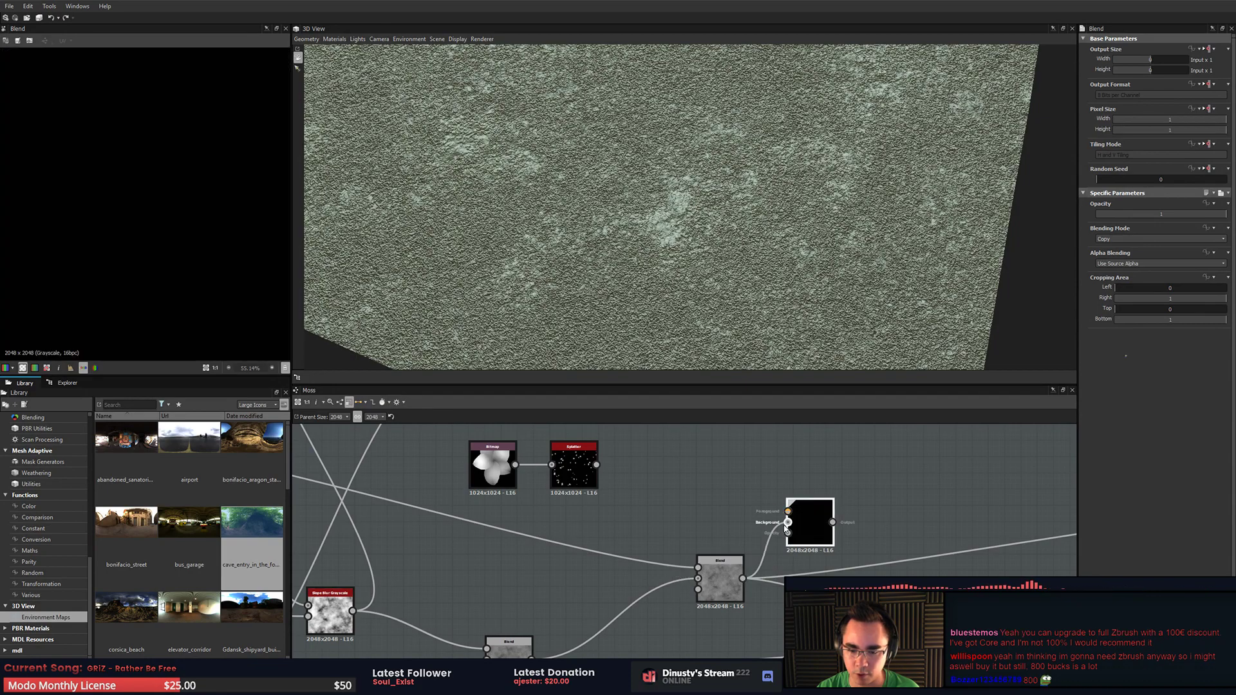
click(817, 520)
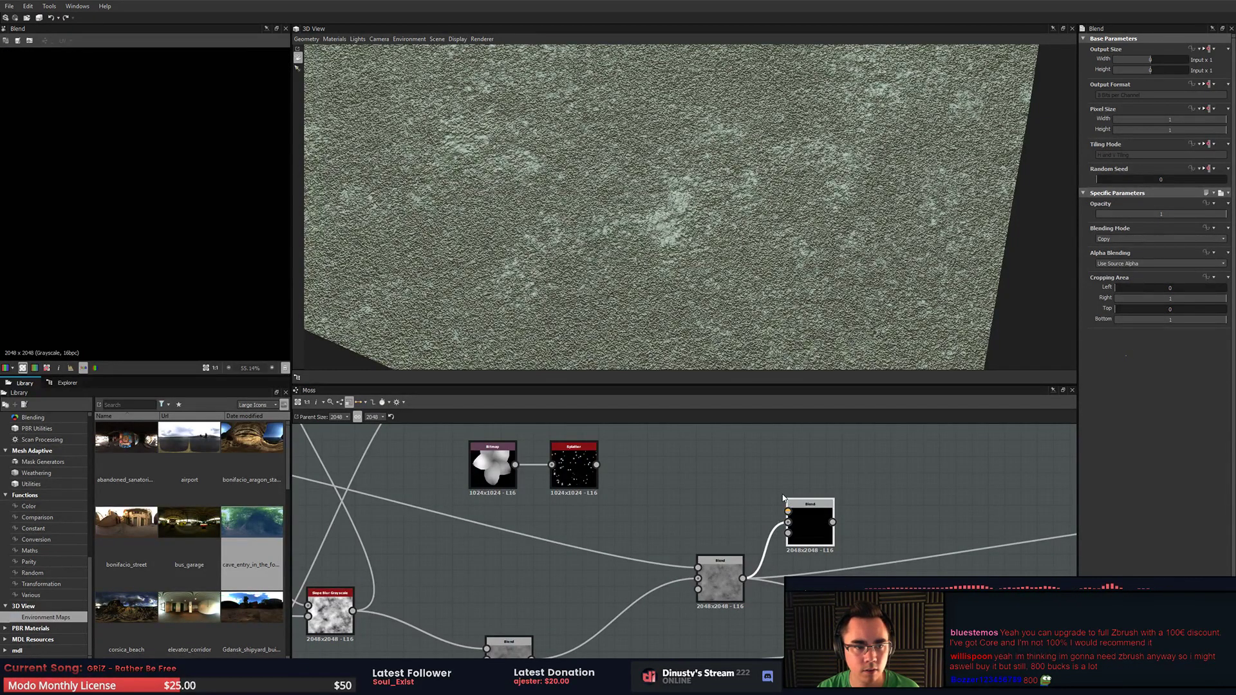
drag(597, 465, 787, 511)
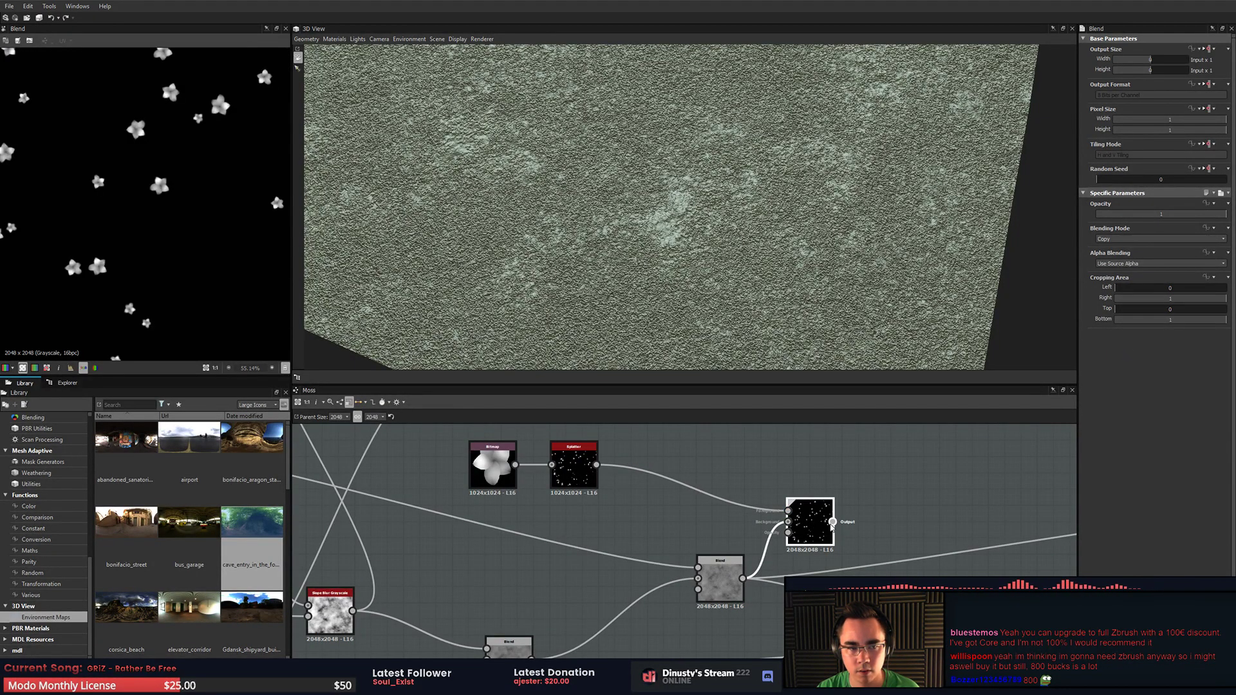
- Try Add (Linear Dodge), Max (Lighten), Screen, Soft Light and Switch as the new Blend's blending mode
click(1123, 239)
click(1128, 244)
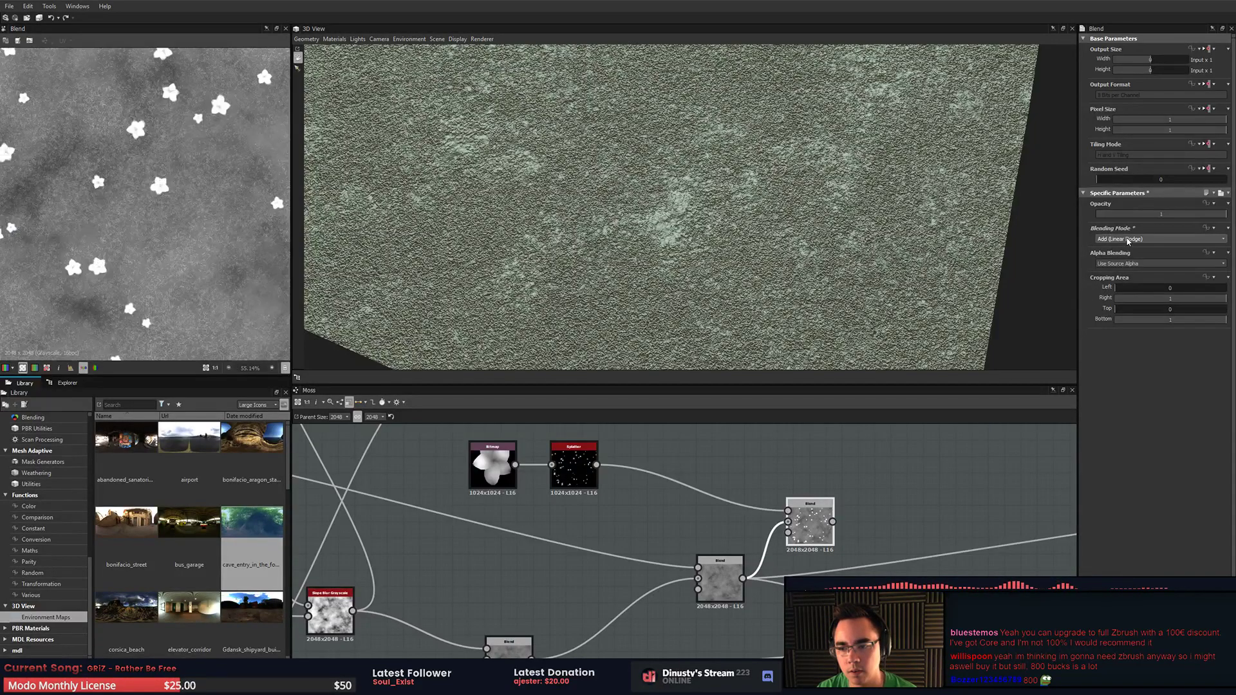
scroll(1127, 239, down, 4)
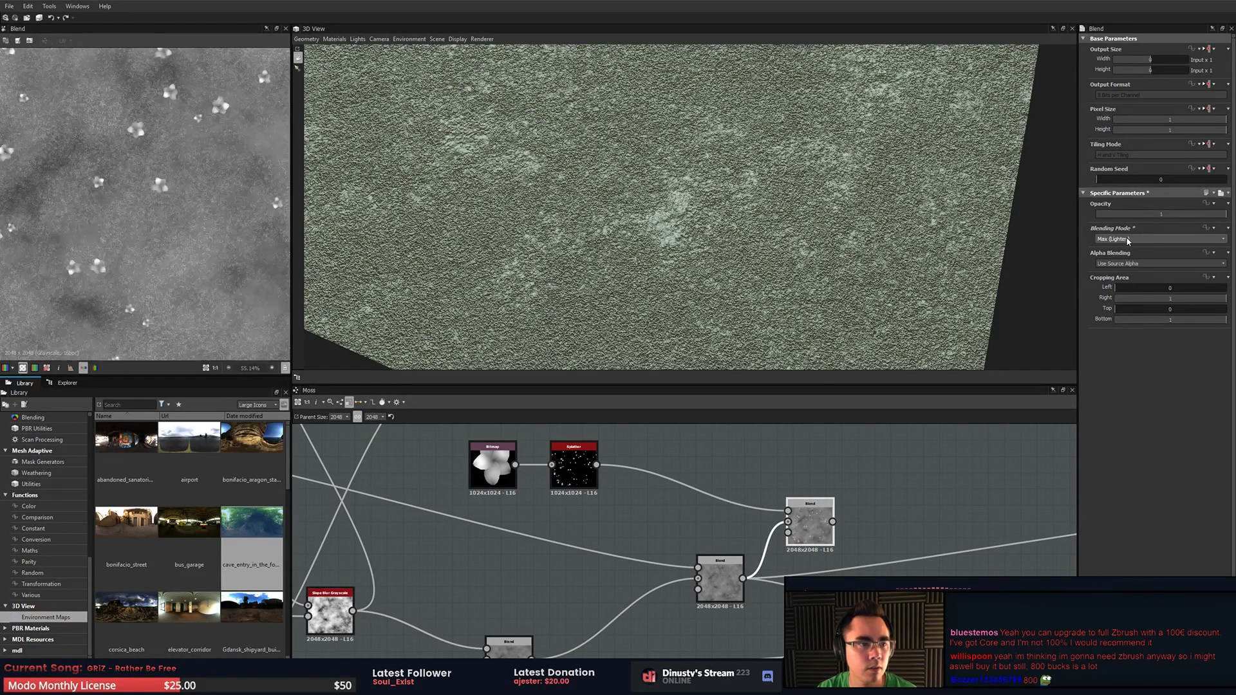
scroll(152, 214, up, 8)
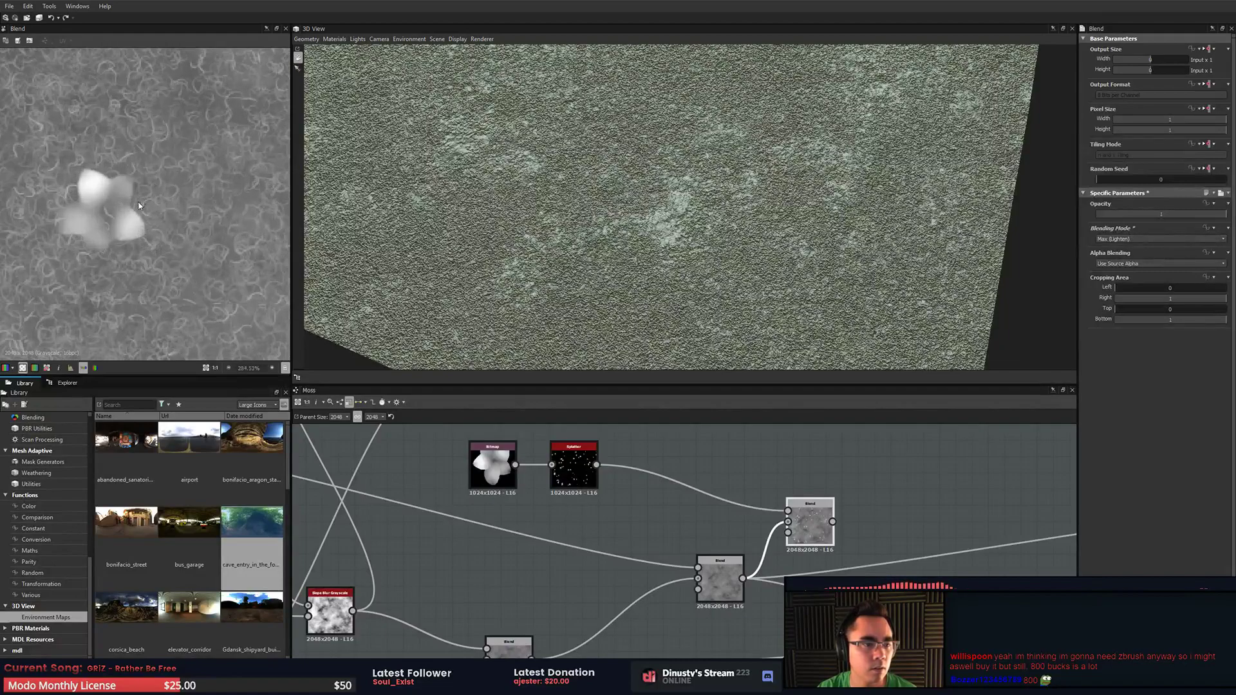
scroll(1148, 238, down, 1)
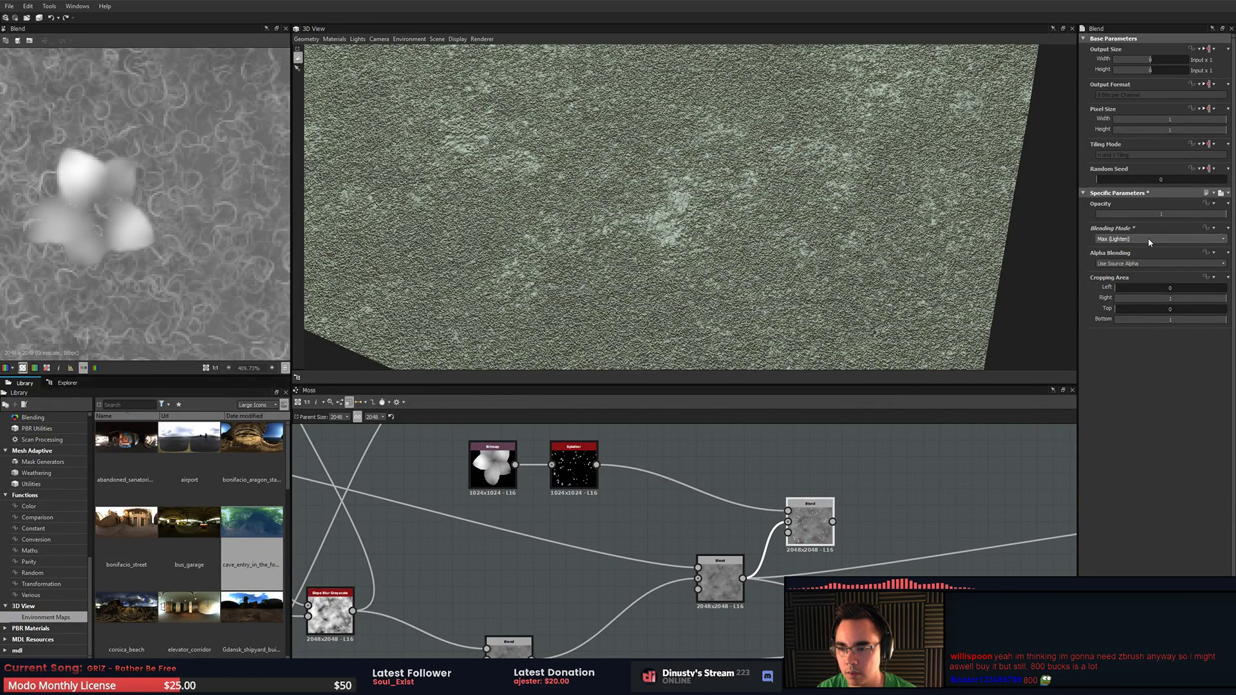
scroll(1148, 240, down, 5)
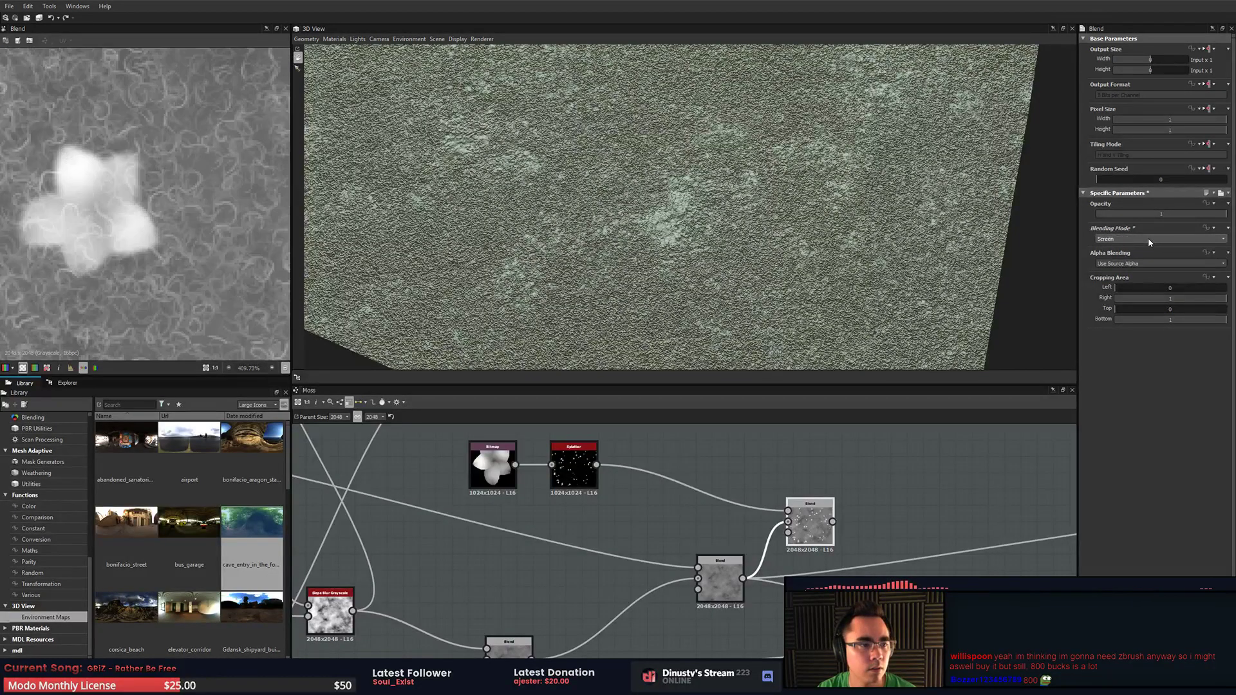
click(1148, 238)
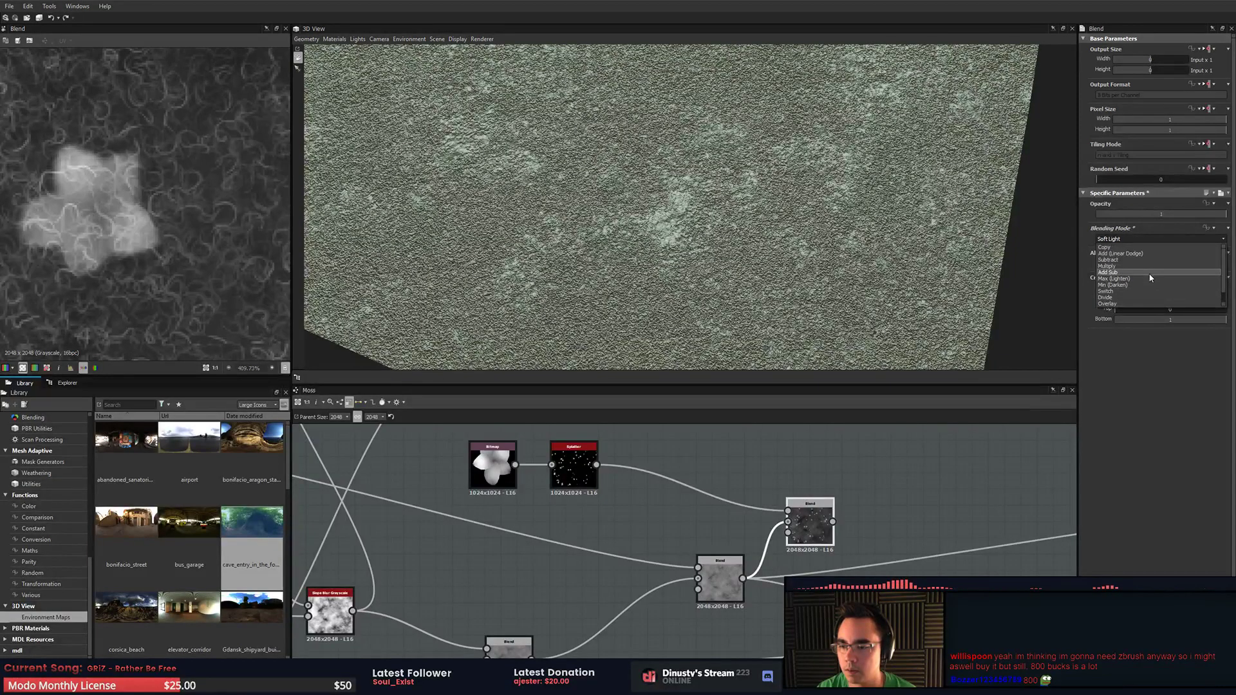
scroll(1168, 276, down, 1)
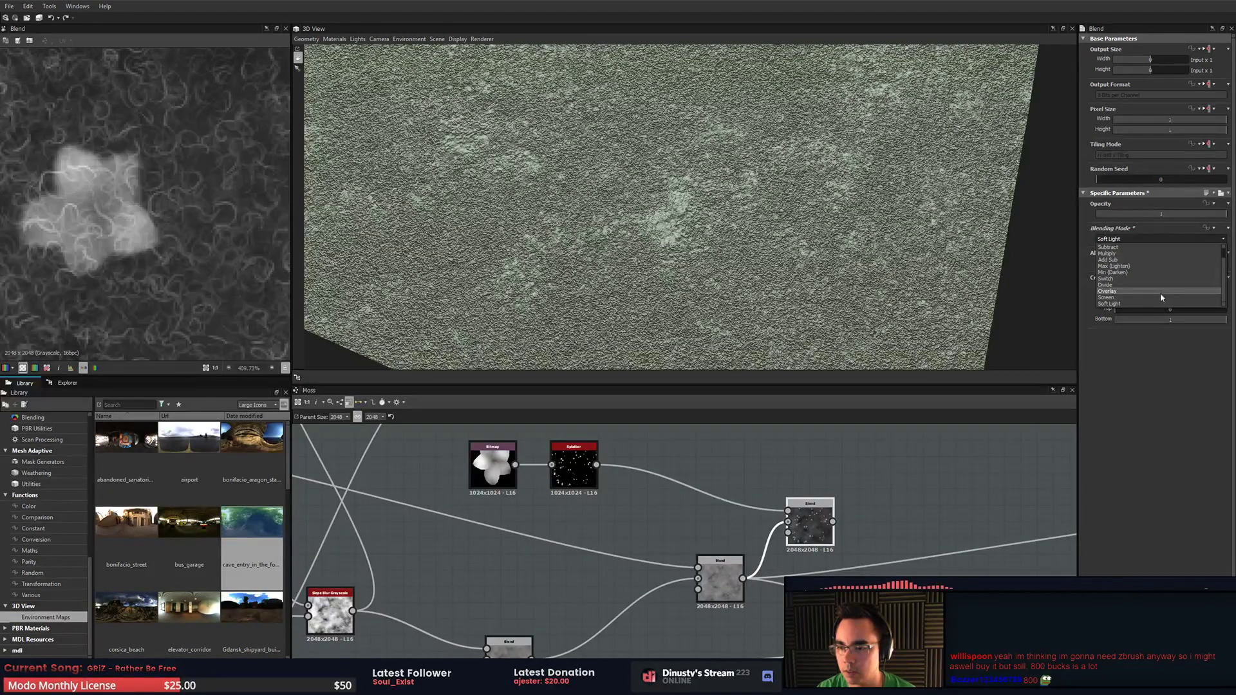
scroll(1160, 292, up, 1)
click(1162, 289)
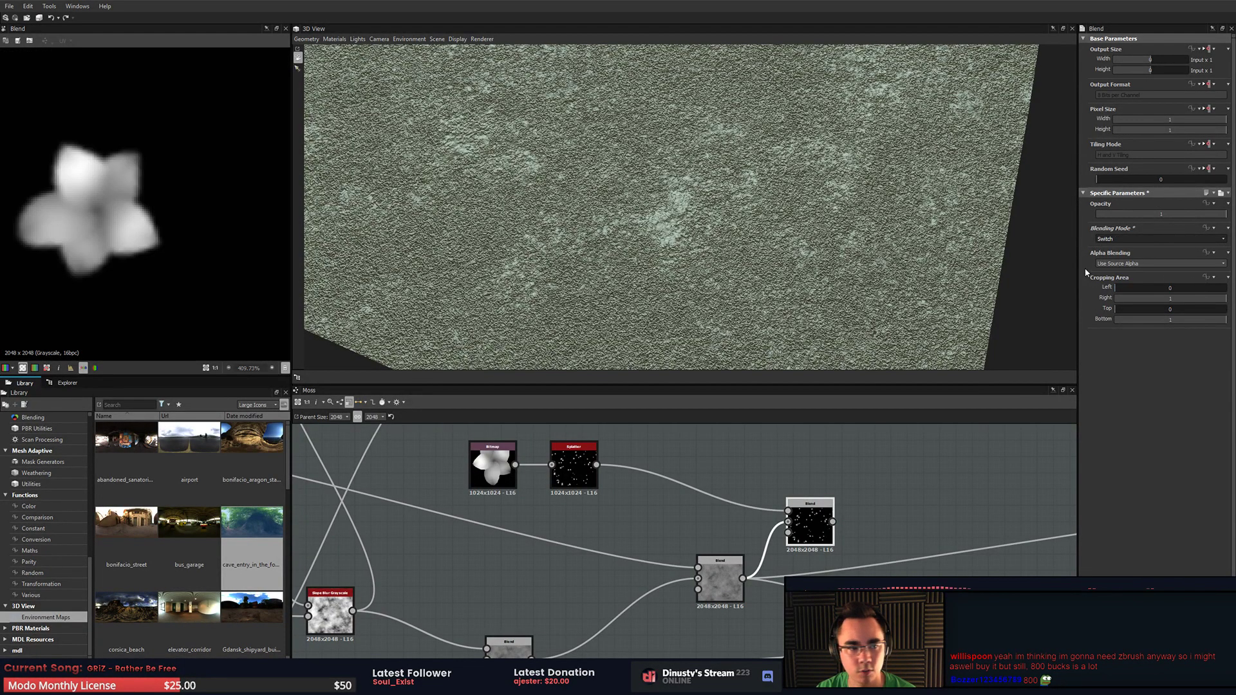
- Delete the trial Blend node that combines the Splatter with the moss height
middle_drag(636, 468, 825, 467)
scroll(682, 481, down, 1)
drag(887, 558, 839, 564)
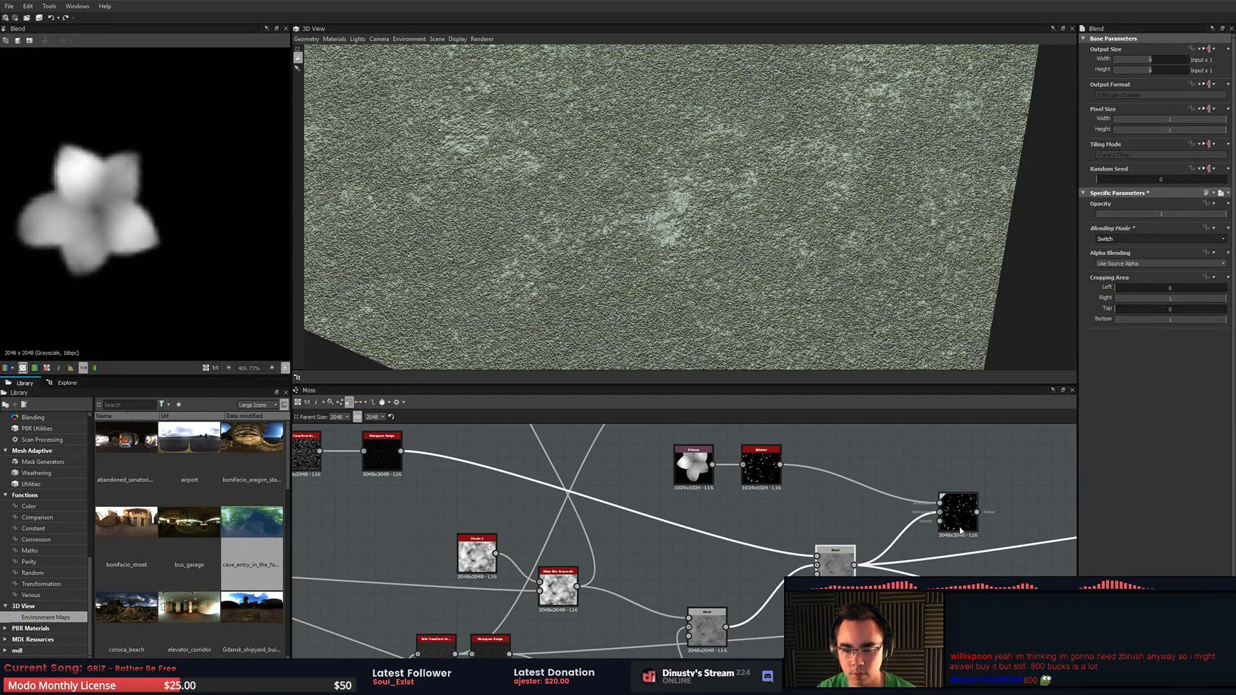
click(954, 518)
middle_drag(954, 519, 855, 517)
scroll(854, 517, up, 2)
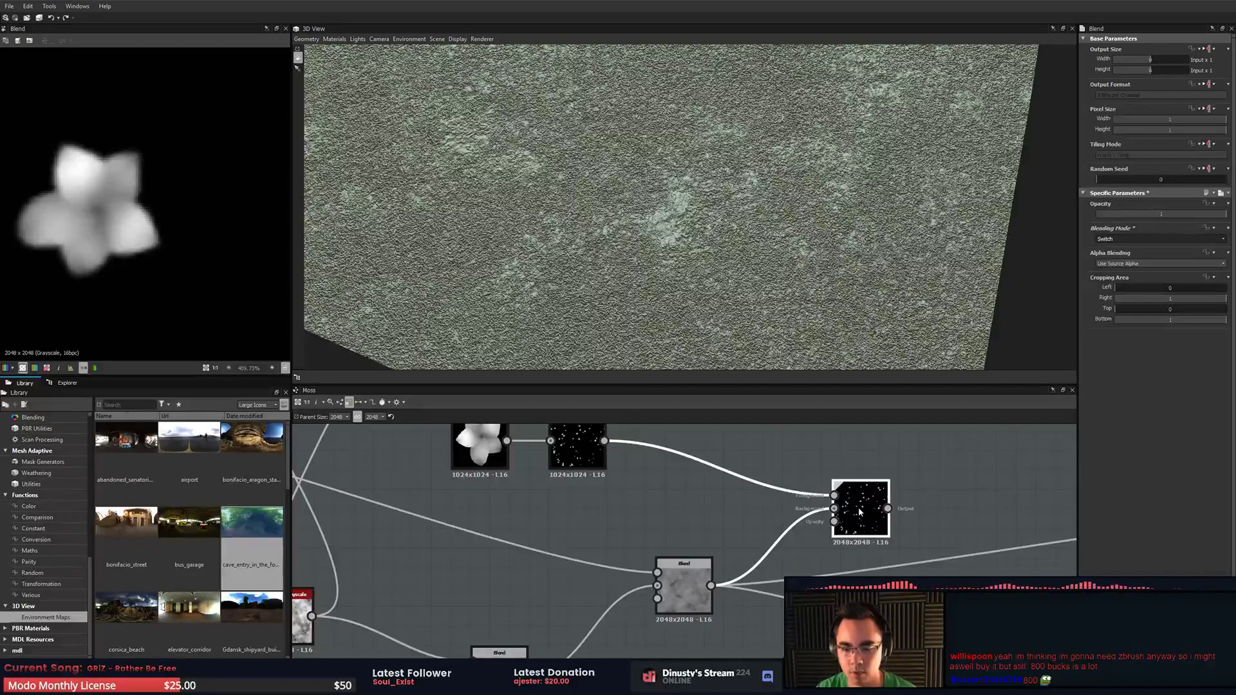
key(Delete)
- Combine the Splatter and the existing height Blend in a new Height Blend node with a height offset of 0.69
key(space)
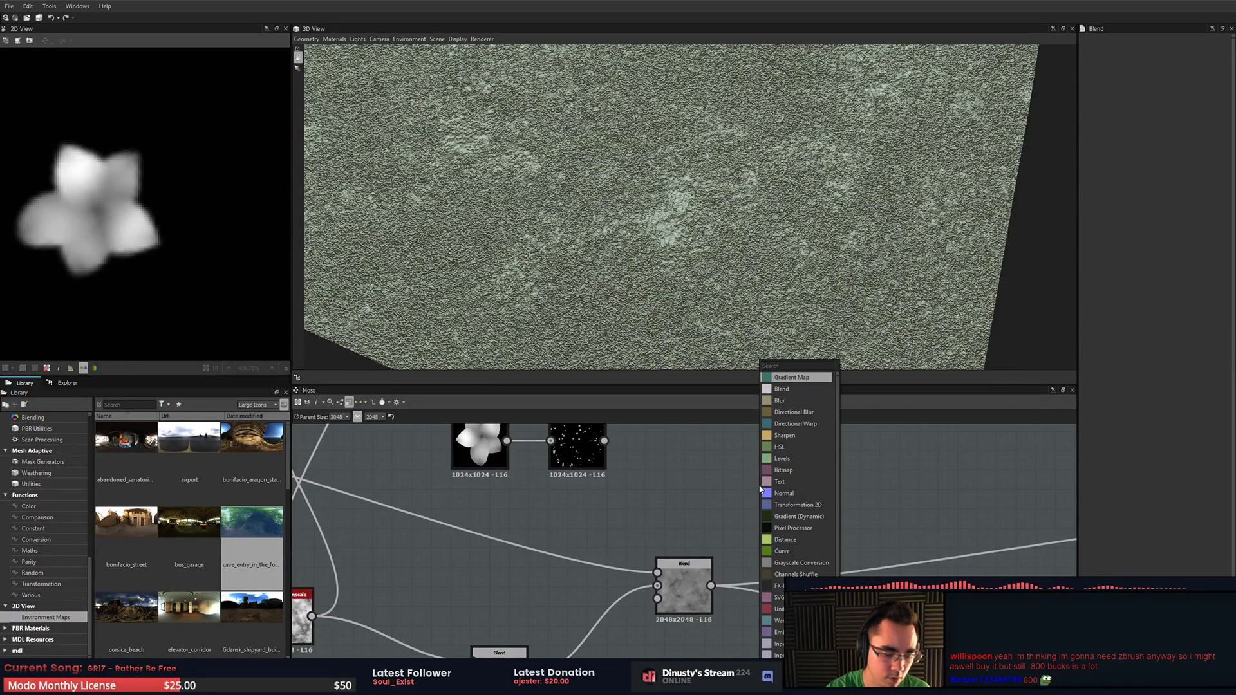
text(height)
key(Return)
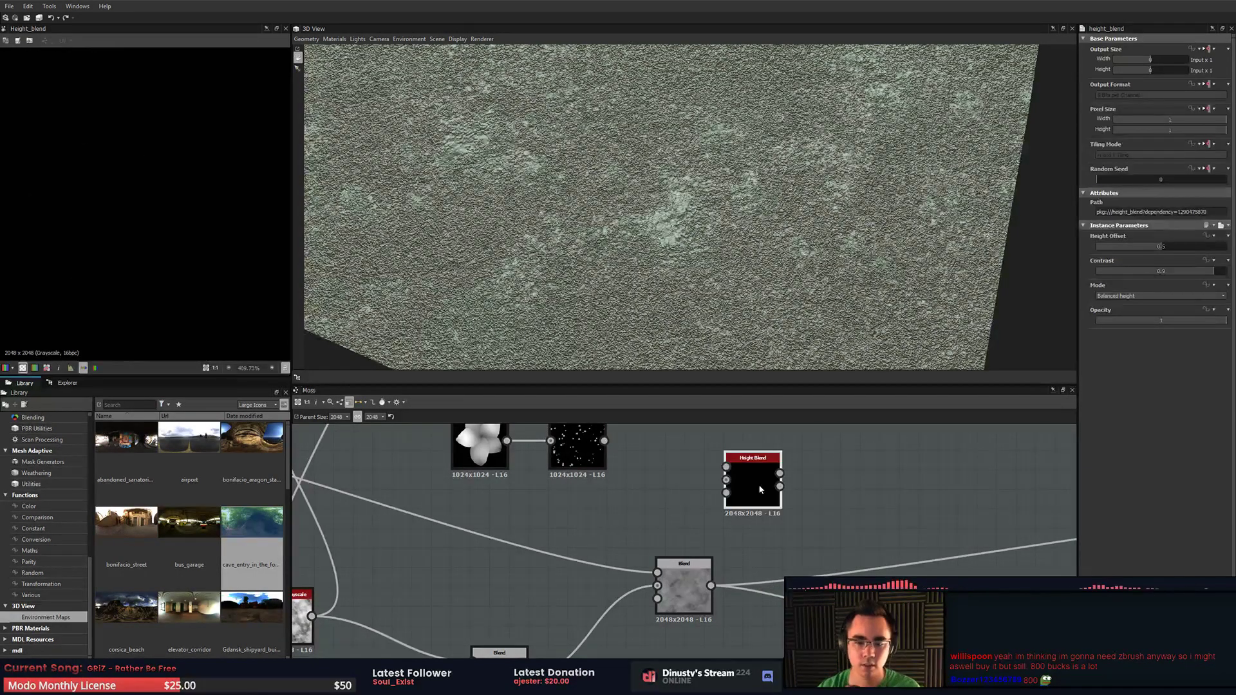
drag(716, 471, 791, 501)
drag(710, 585, 765, 499)
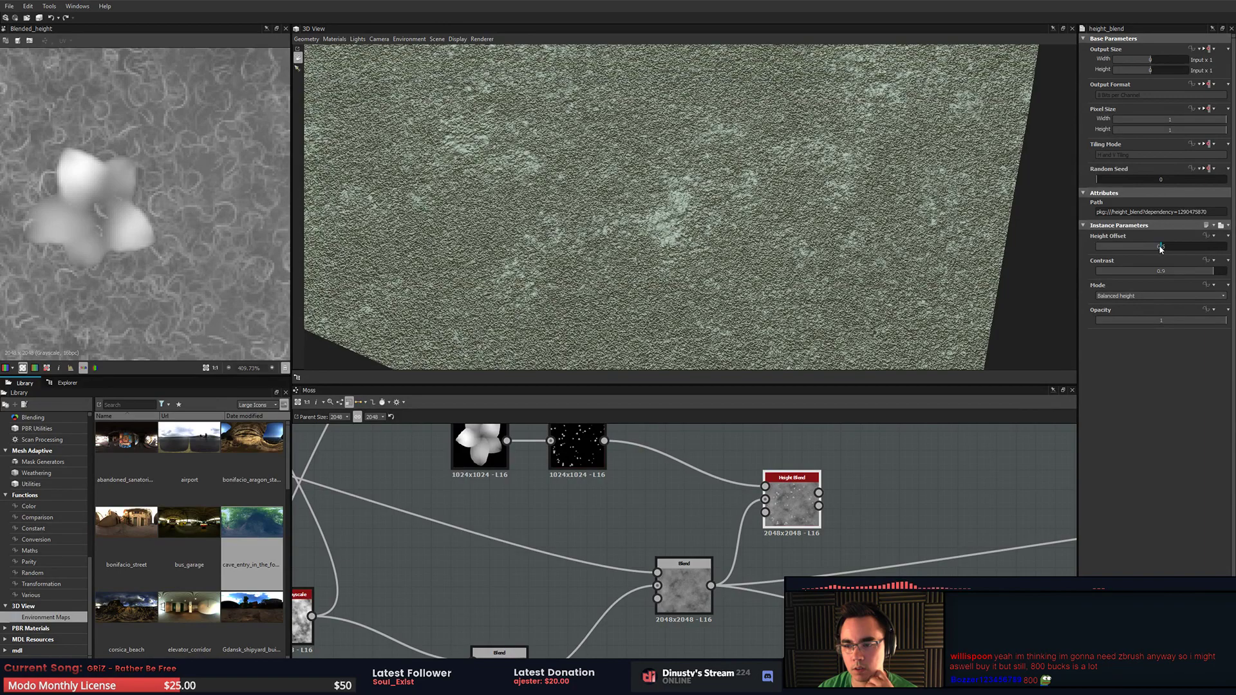
drag(1160, 248, 1186, 248)
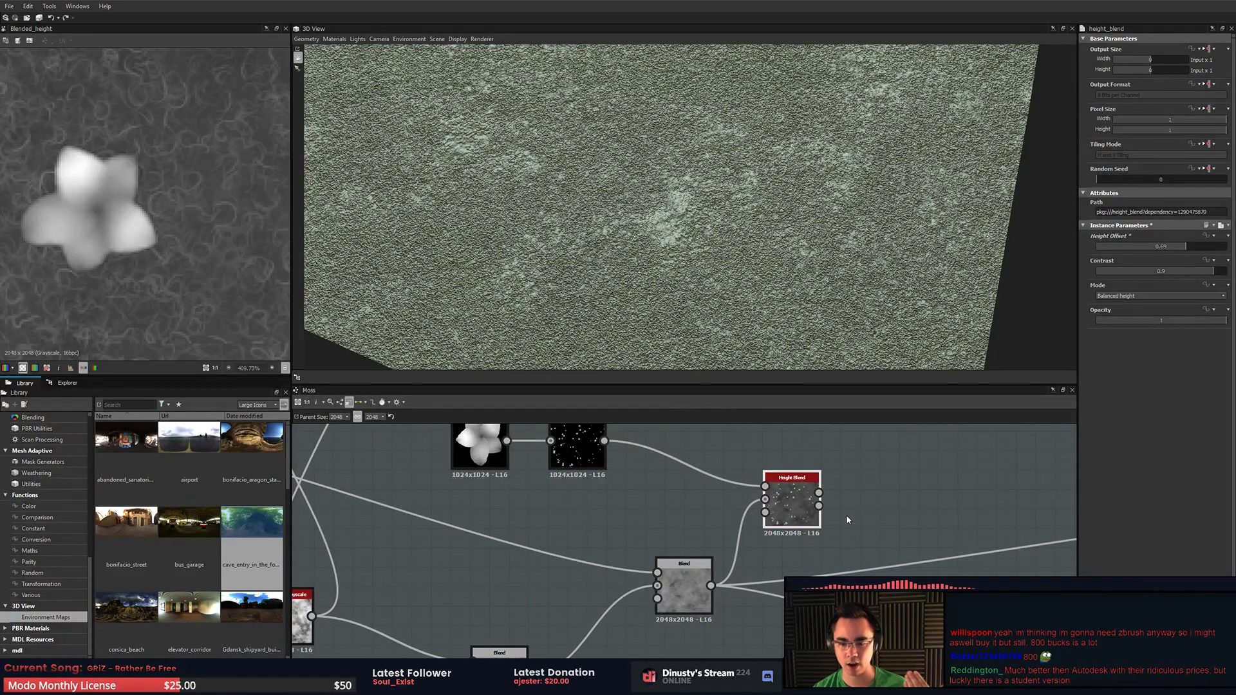
- Connect the Height Blend's blended height output to the Height to Normal node
scroll(837, 516, down, 3)
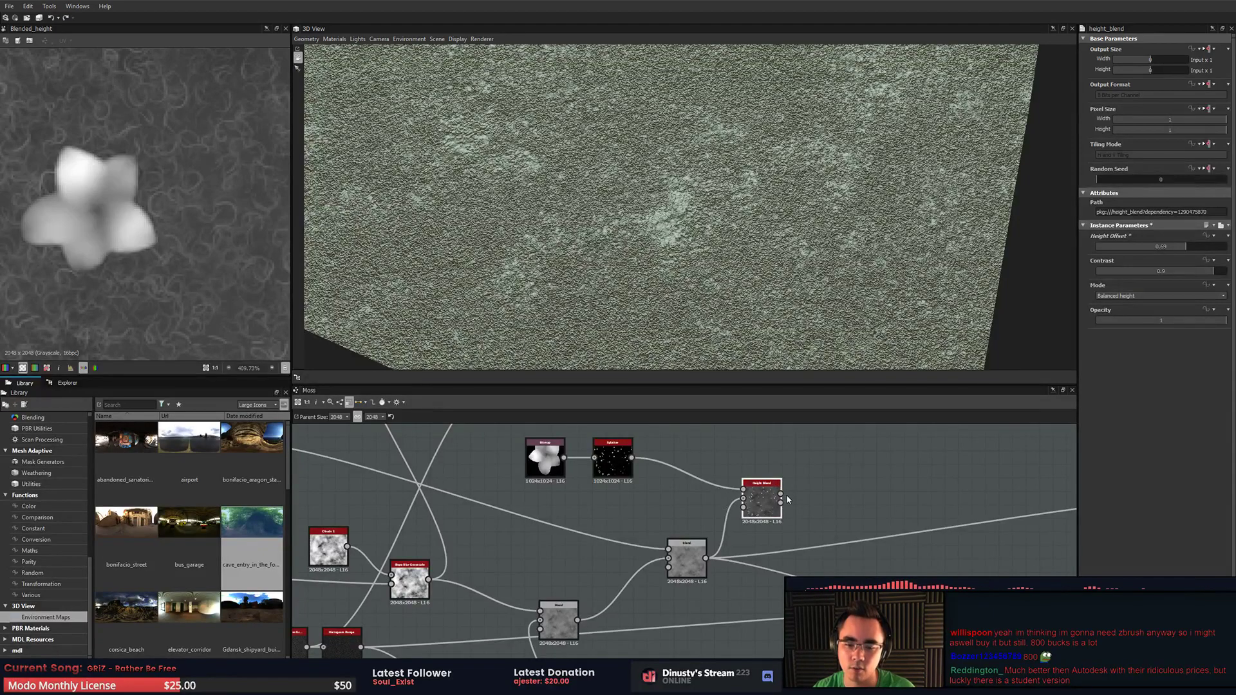
middle_drag(830, 494, 626, 490)
scroll(707, 484, down, 2)
scroll(627, 491, up, 2)
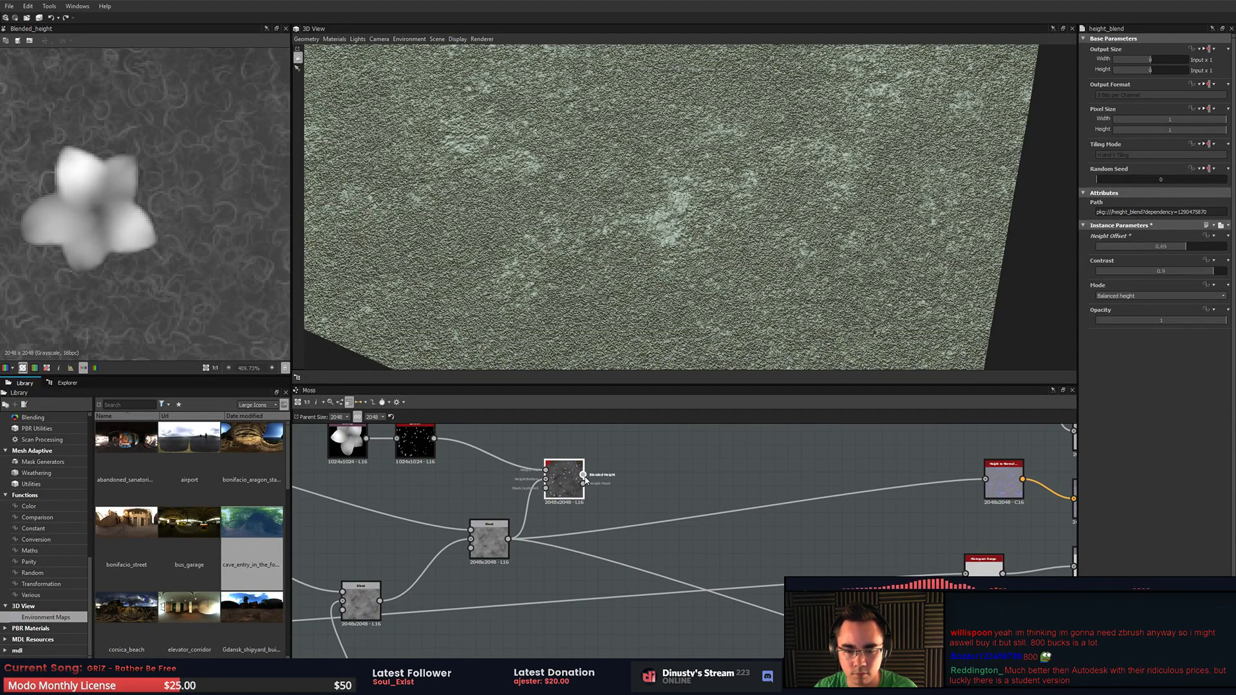
drag(582, 474, 986, 480)
scroll(592, 496, down, 1)
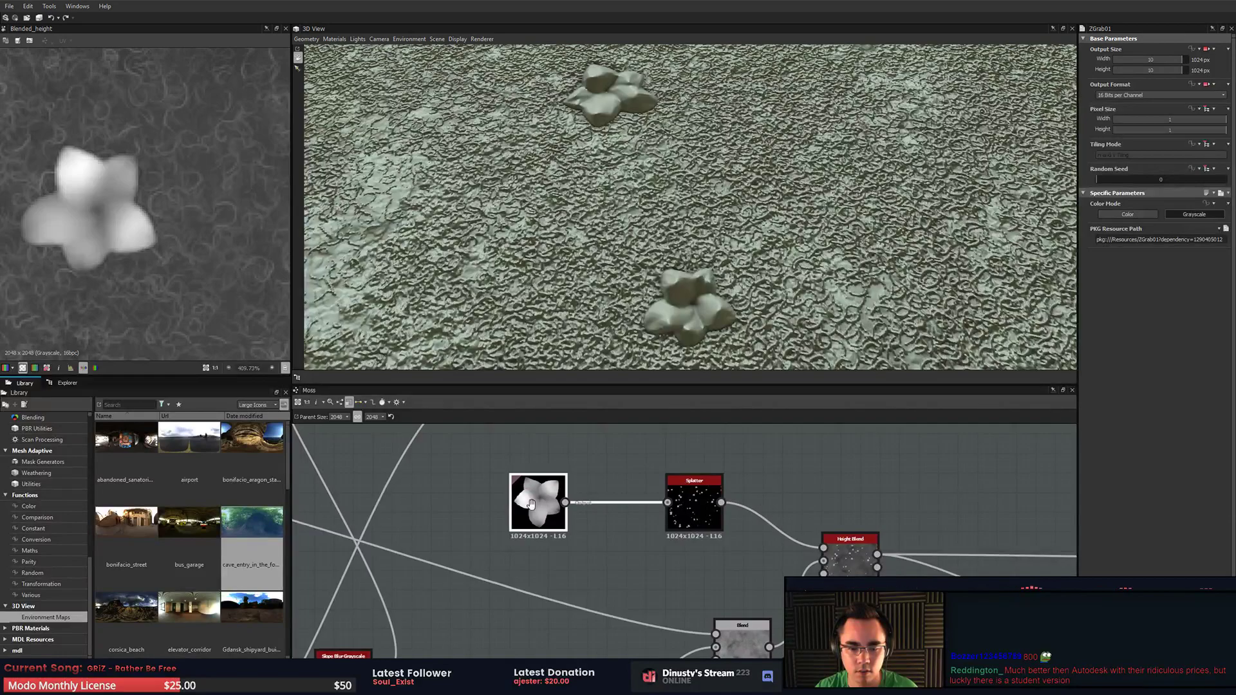
middle_drag(531, 504, 480, 499)
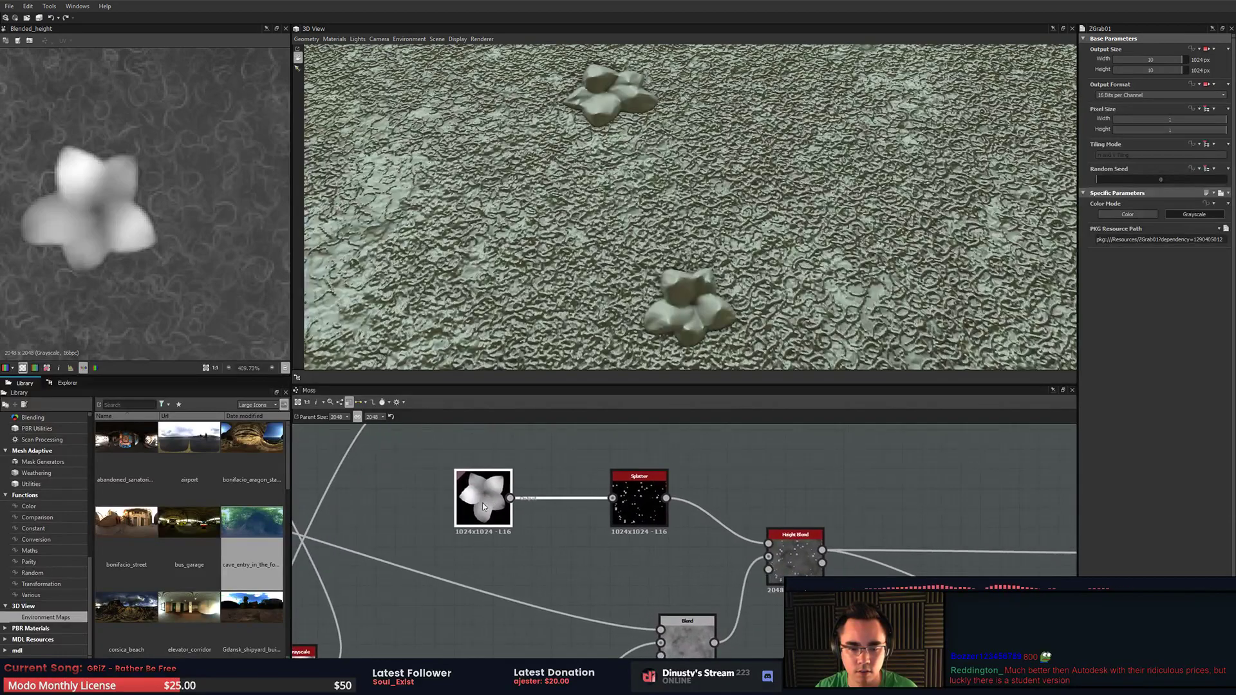
- Try a Histogram Range node with range 1 and position 0.23 between the plant bitmap and the Splatter, and delete it
key(space)
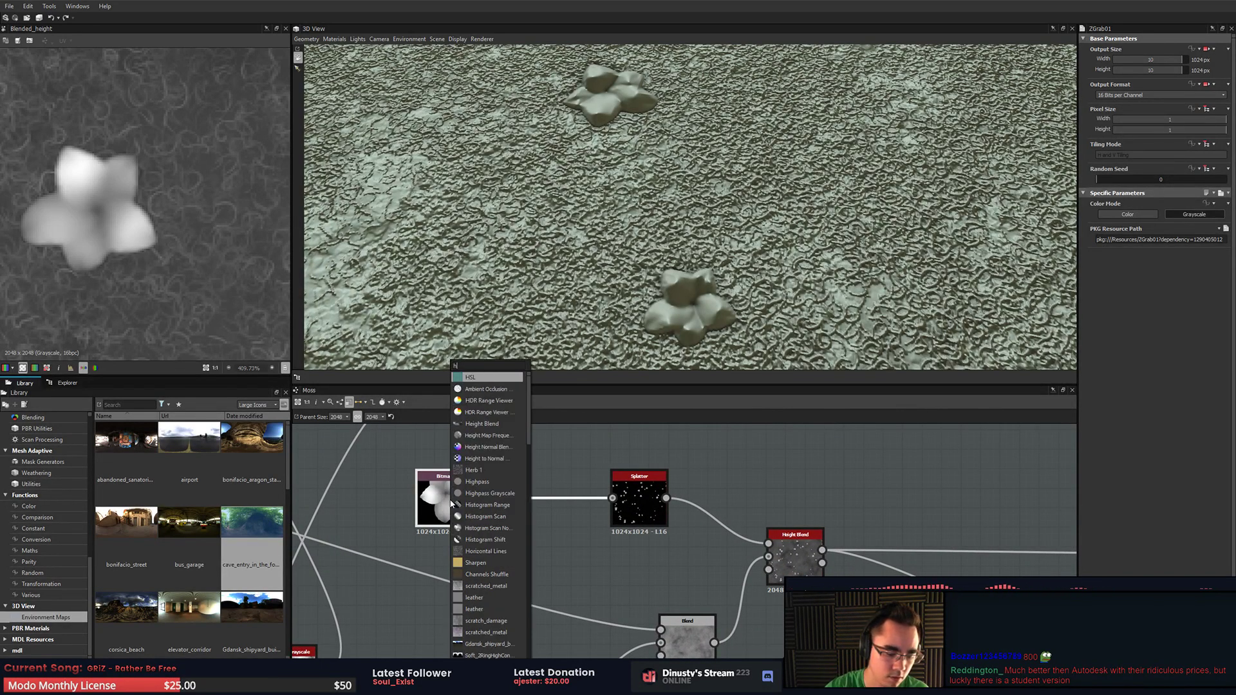
text(his)
key(Return)
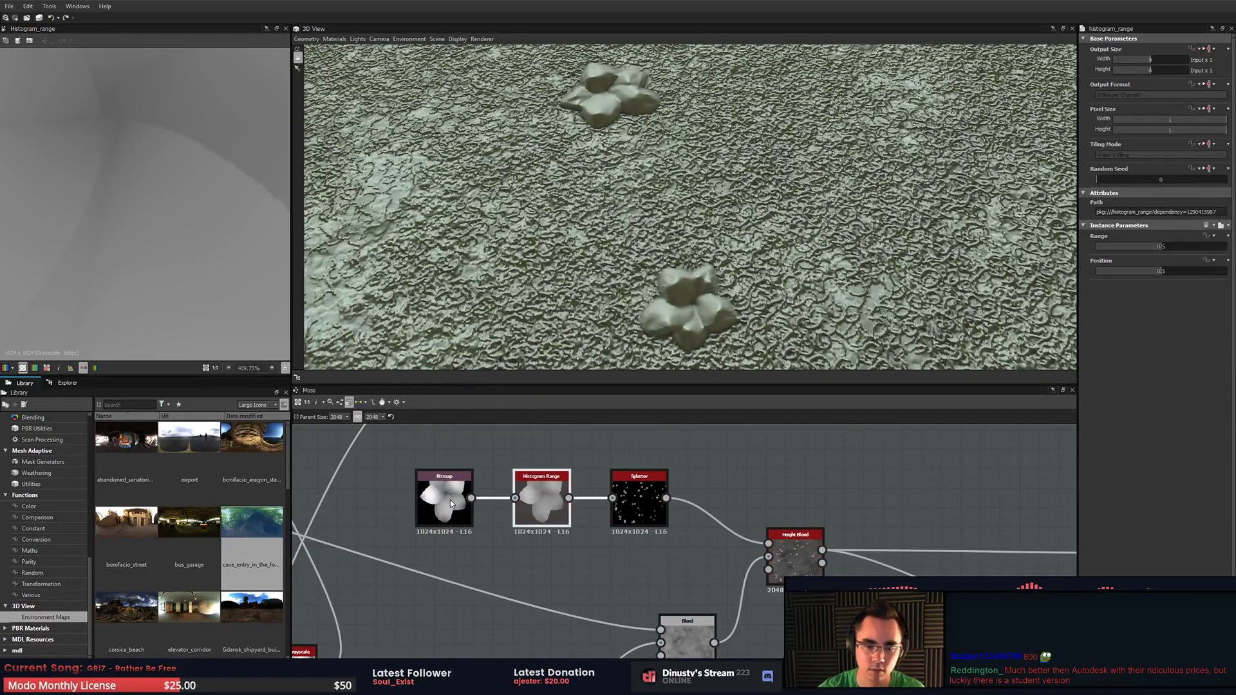
key(f)
drag(1161, 246, 1227, 247)
mouse_move(1161, 271)
mouse_down()
mouse_move(1119, 274)
mouse_move(1145, 274)
mouse_up()
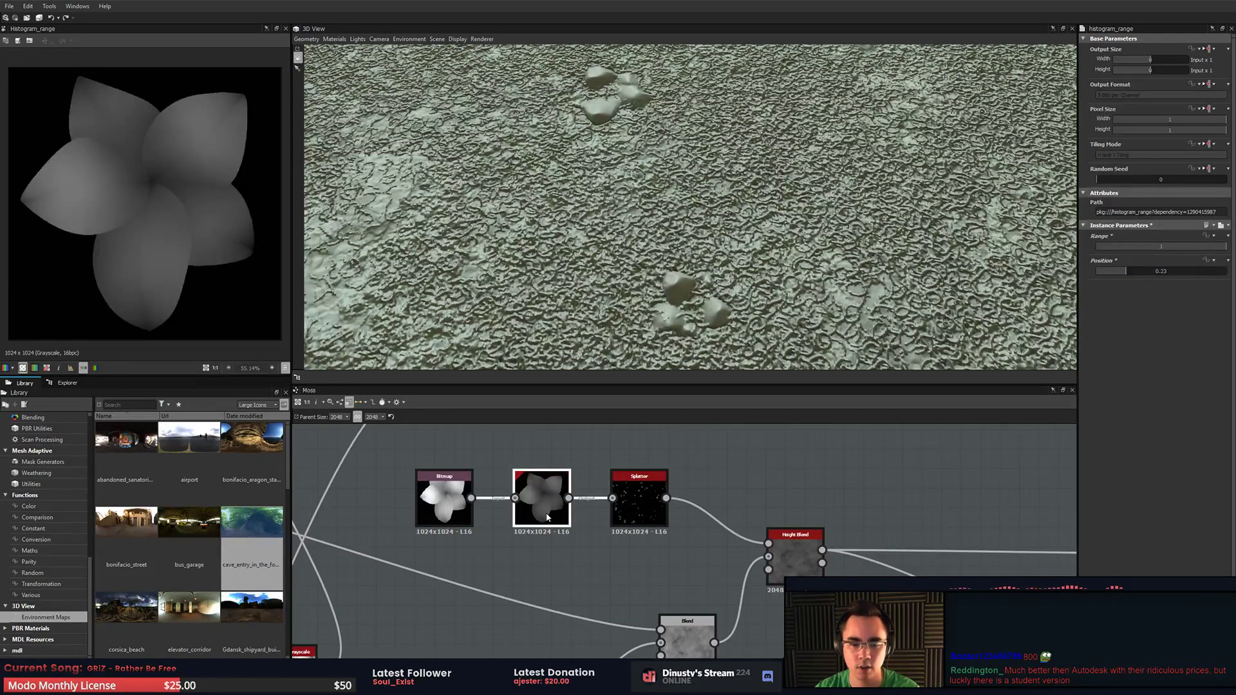
key(BackSpace)
- Insert a Levels node between the plant bitmap and the Splatter
double_click(467, 516)
key(space)
text(level)
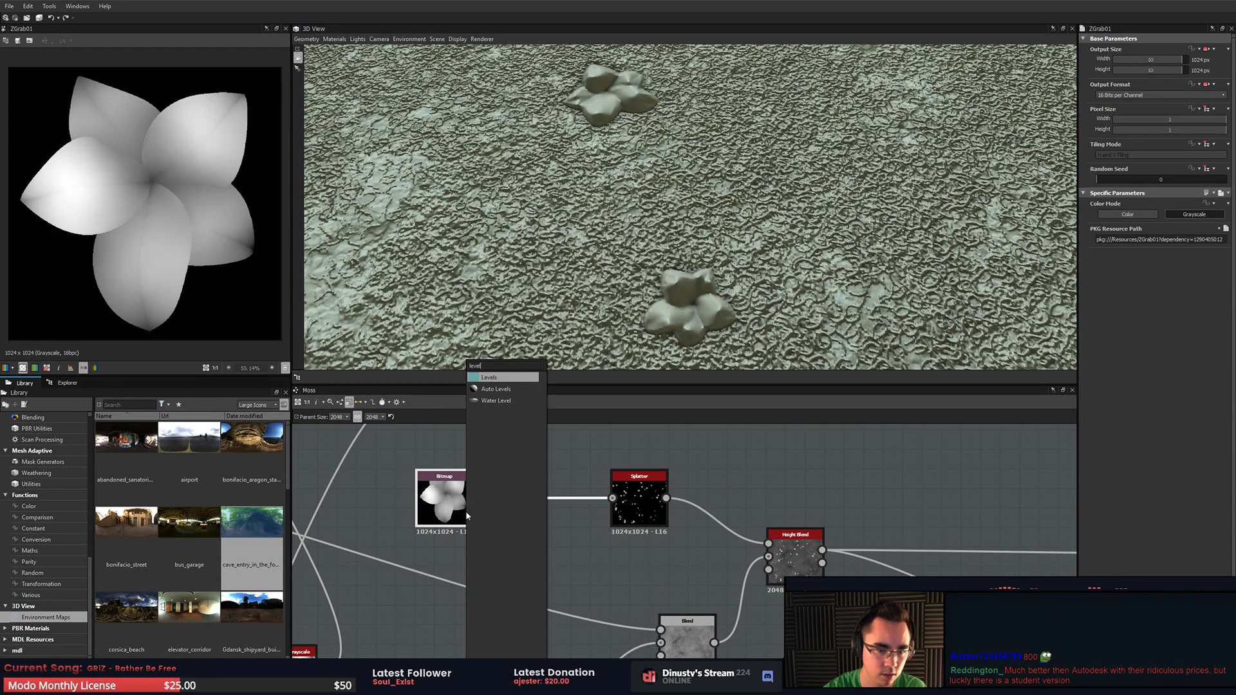
key(Return)
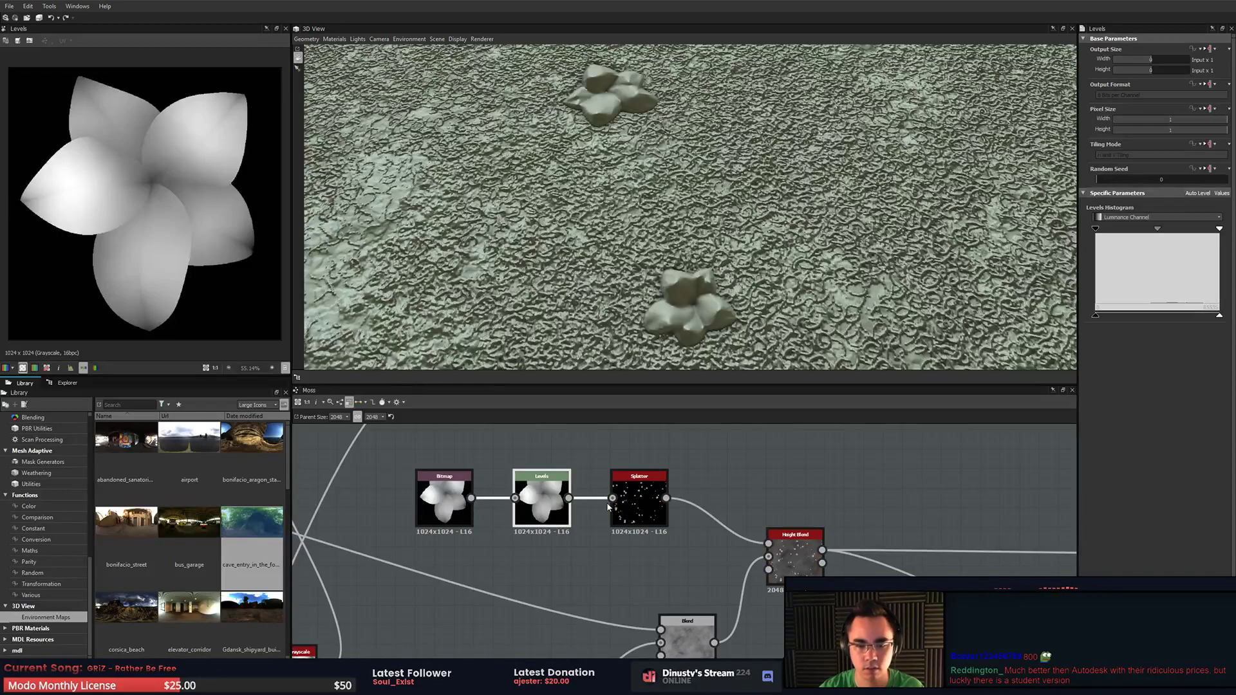
- Try adjusting the Levels node's midtones and lowering its output white level, and undo the change
drag(1159, 233, 1164, 233)
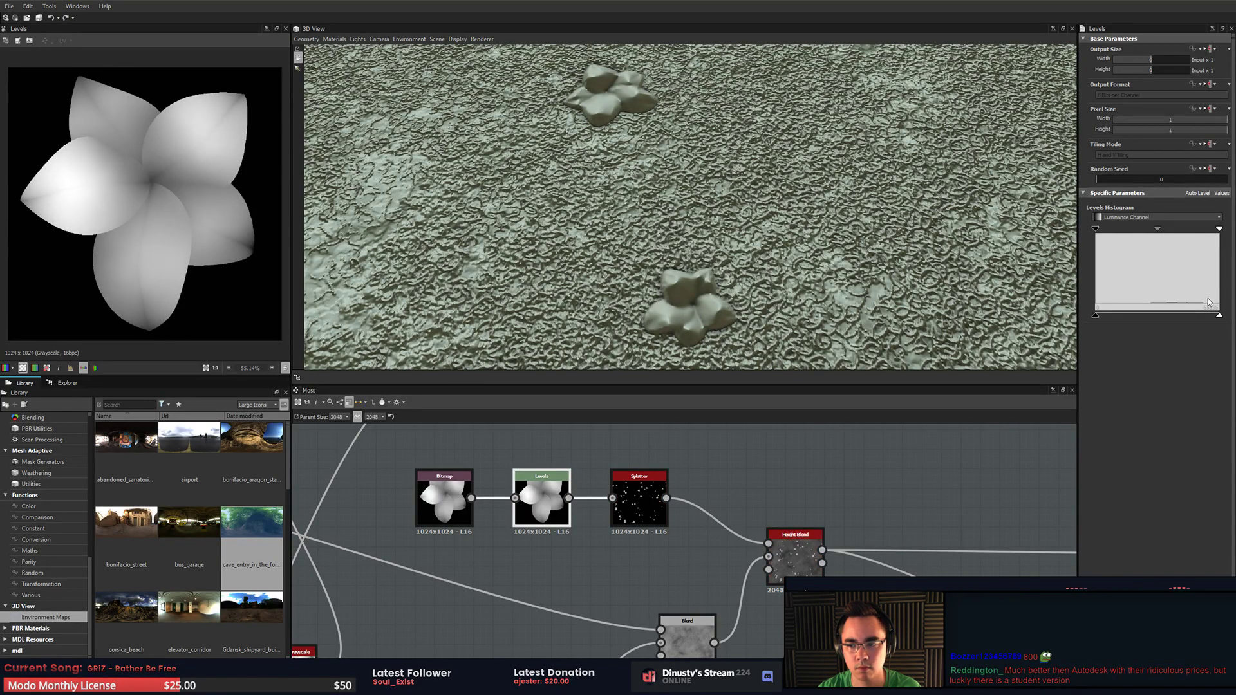
drag(1221, 318, 1155, 317)
key(ctrl+z)
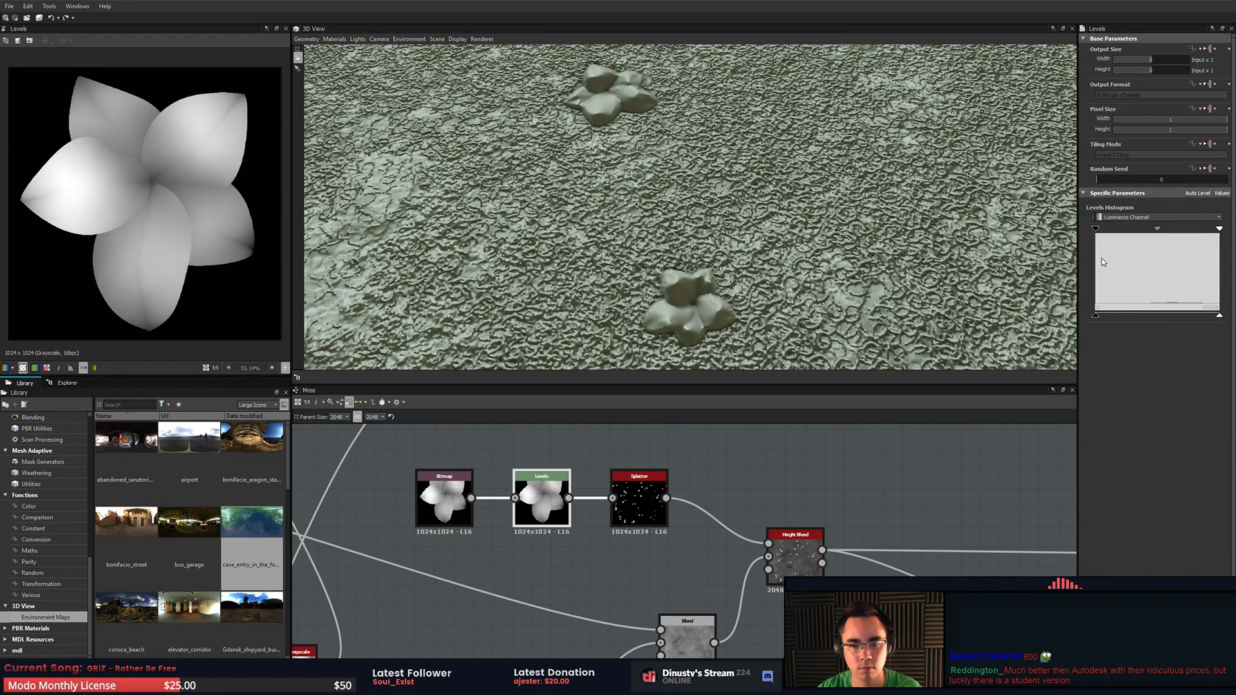
- Set the Height to Normal node's surface size to 74 cm and its height depth to 6.32 cm
middle_drag(946, 437, 899, 457)
scroll(898, 426, down, 2)
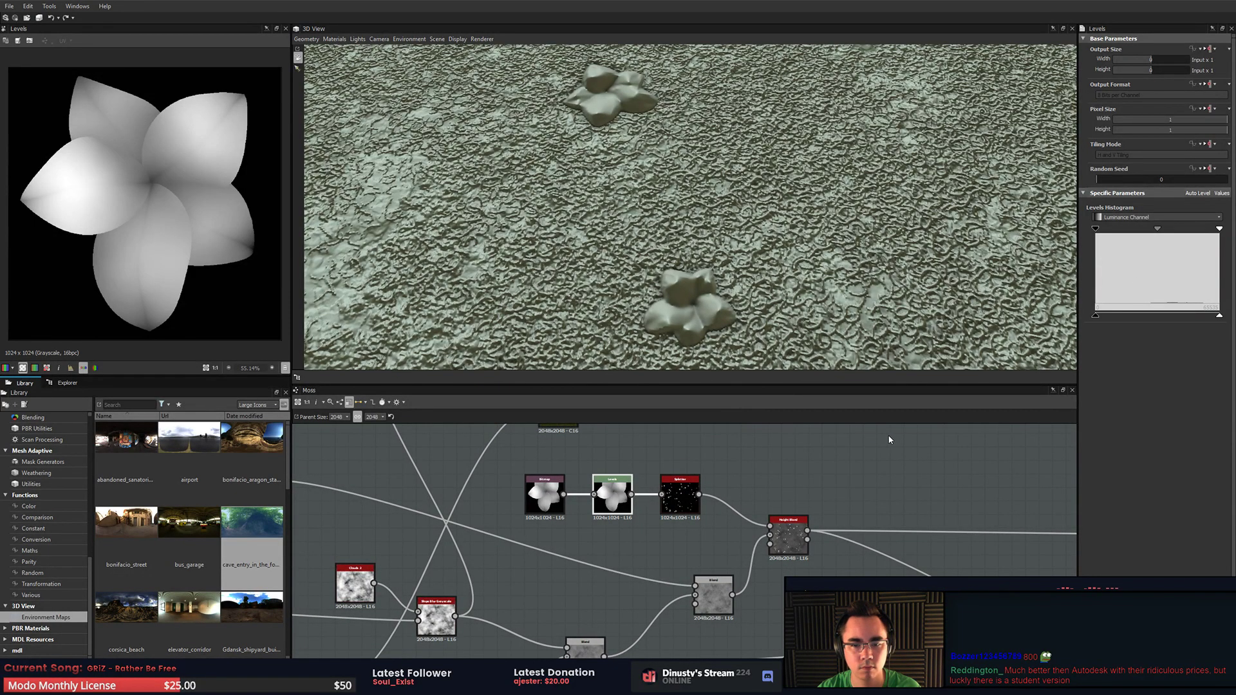
scroll(889, 440, down, 1)
middle_drag(824, 458, 687, 448)
middle_drag(791, 457, 789, 476)
double_click(843, 457)
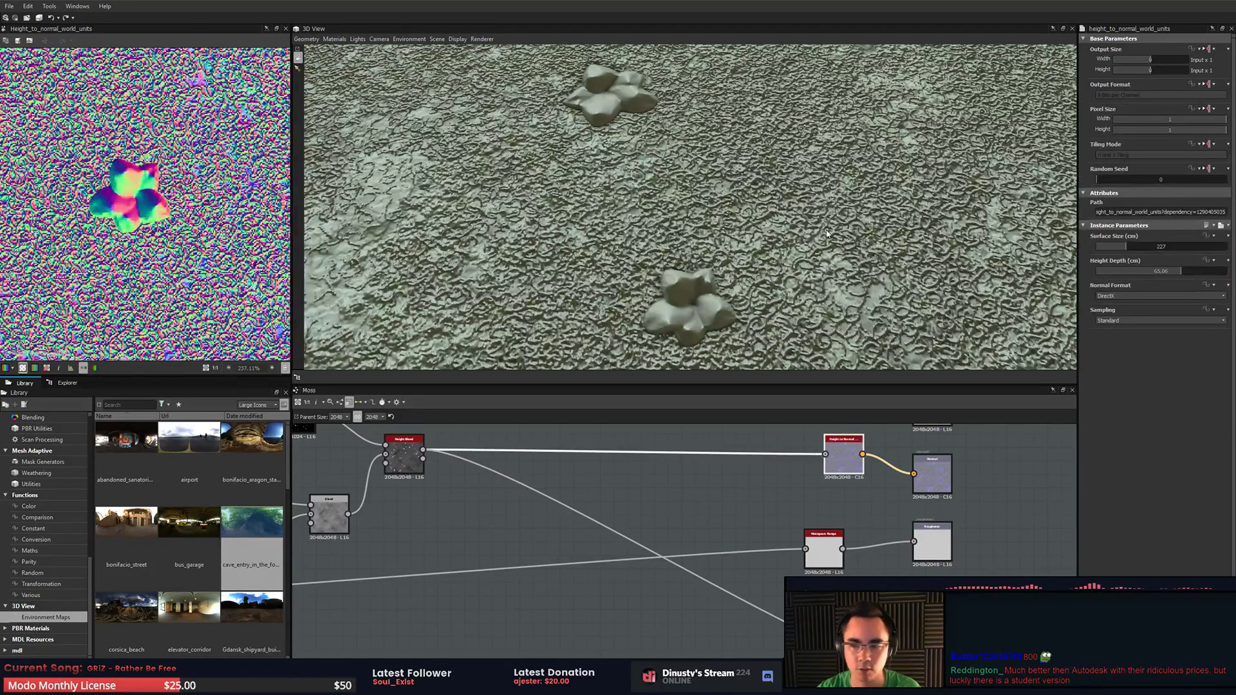
drag(1161, 269, 1106, 253)
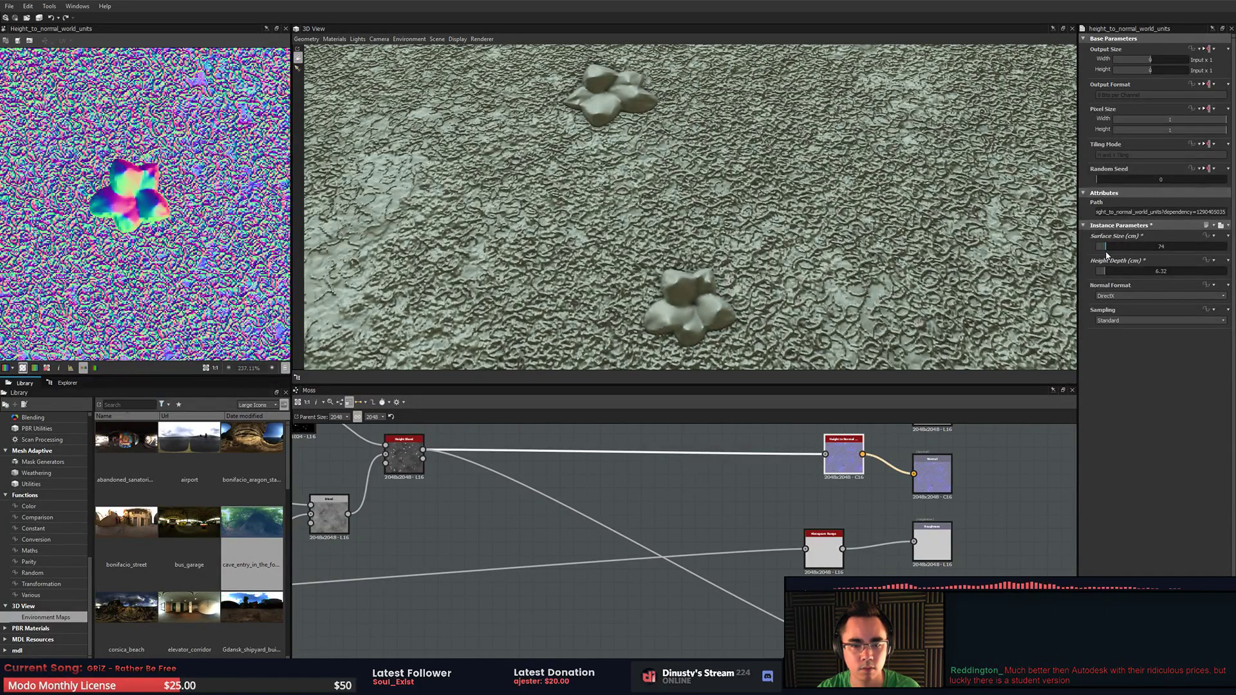
- Inspect the outputs of the plant bitmap, the Levels node and the Splatter, along with the Splatter's pattern size settings
middle_drag(493, 487, 667, 526)
scroll(439, 491, up, 2)
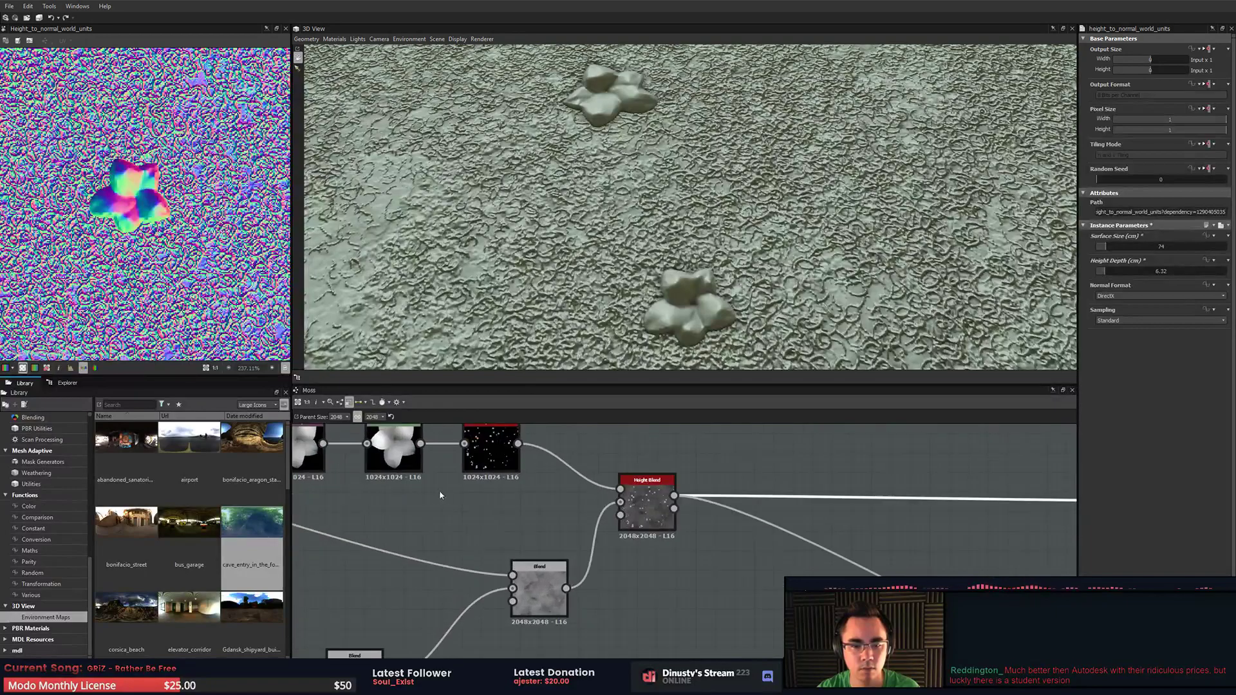
middle_drag(439, 491, 669, 542)
scroll(567, 536, up, 1)
scroll(567, 538, up, 2)
double_click(505, 480)
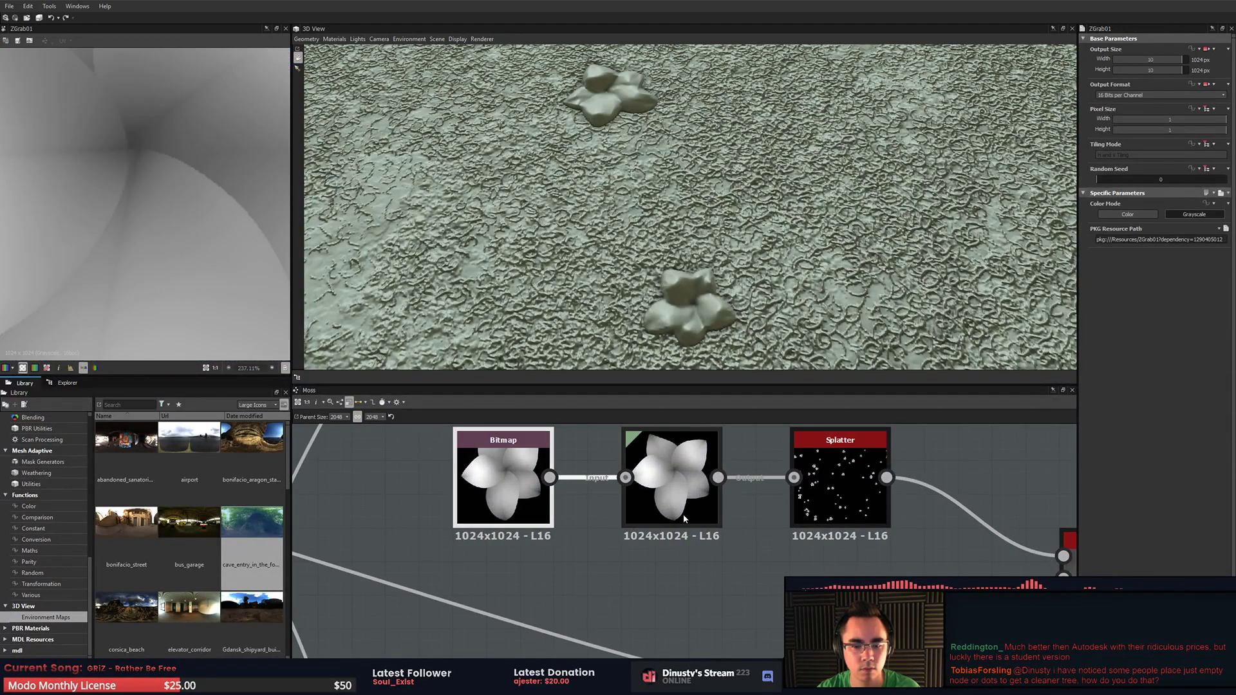
double_click(670, 479)
middle_drag(750, 541, 595, 528)
scroll(596, 528, down, 1)
double_click(634, 505)
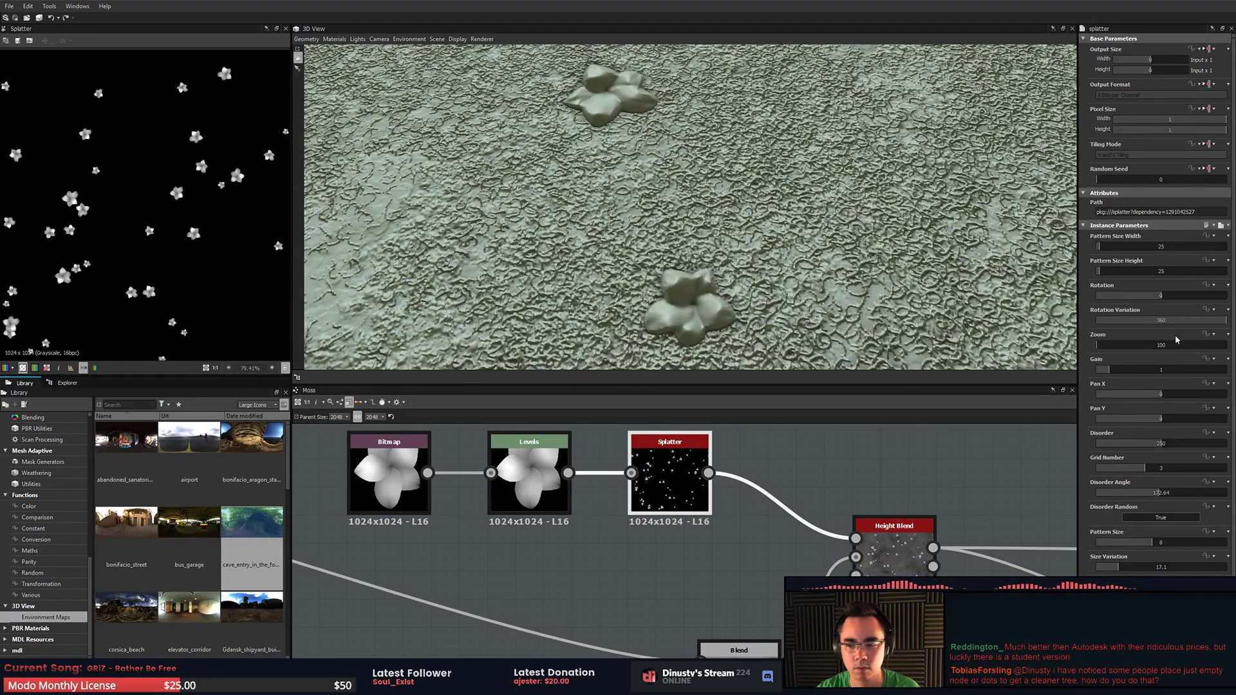
double_click(1152, 246)
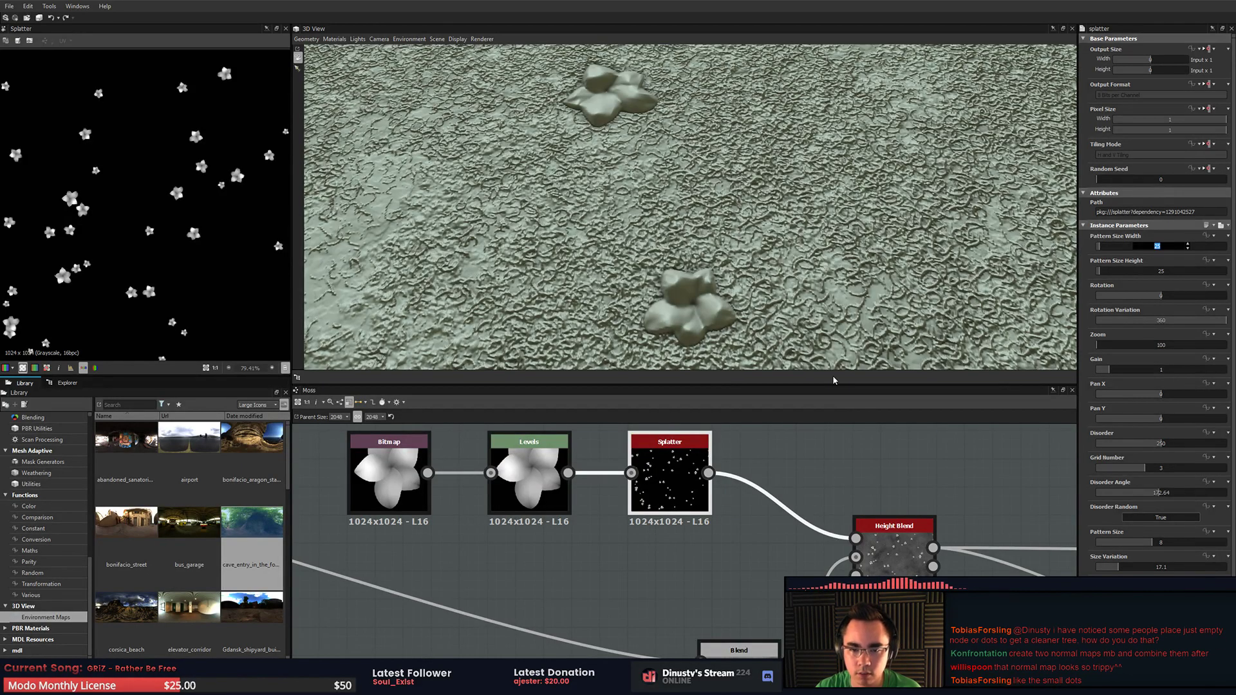
- Examine the scattered plants across the whole 3D plane and in the Height Blend output
scroll(703, 271, down, 5)
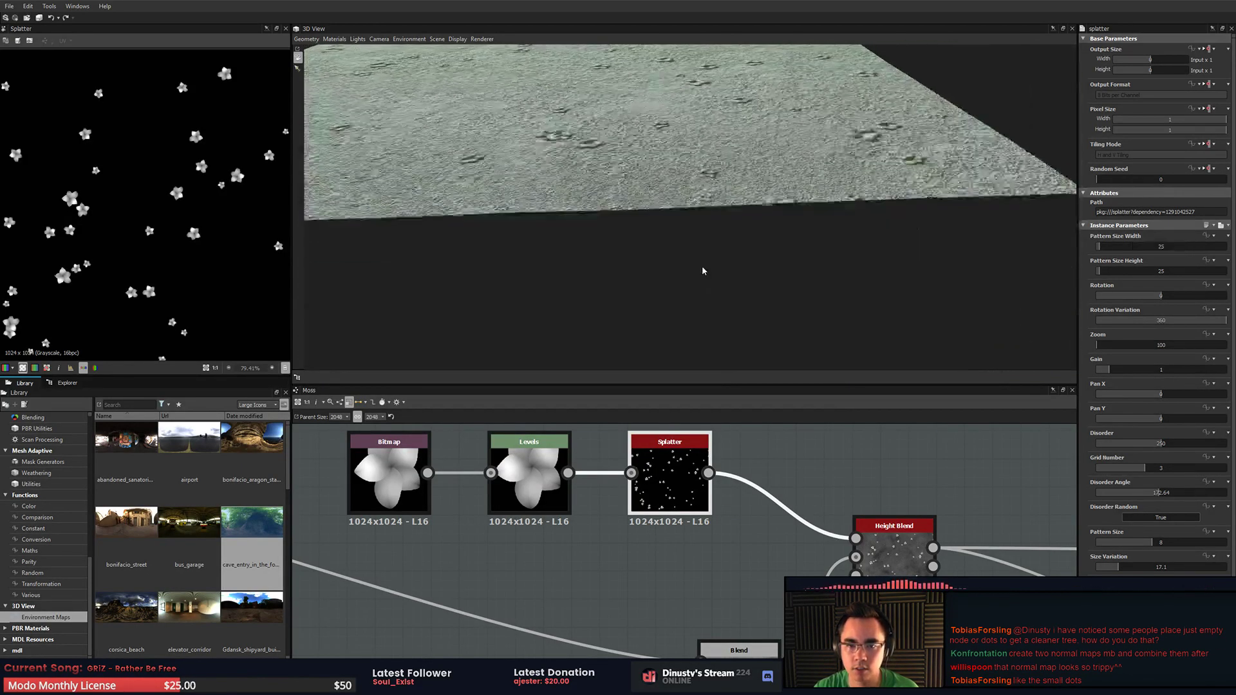
scroll(702, 271, down, 3)
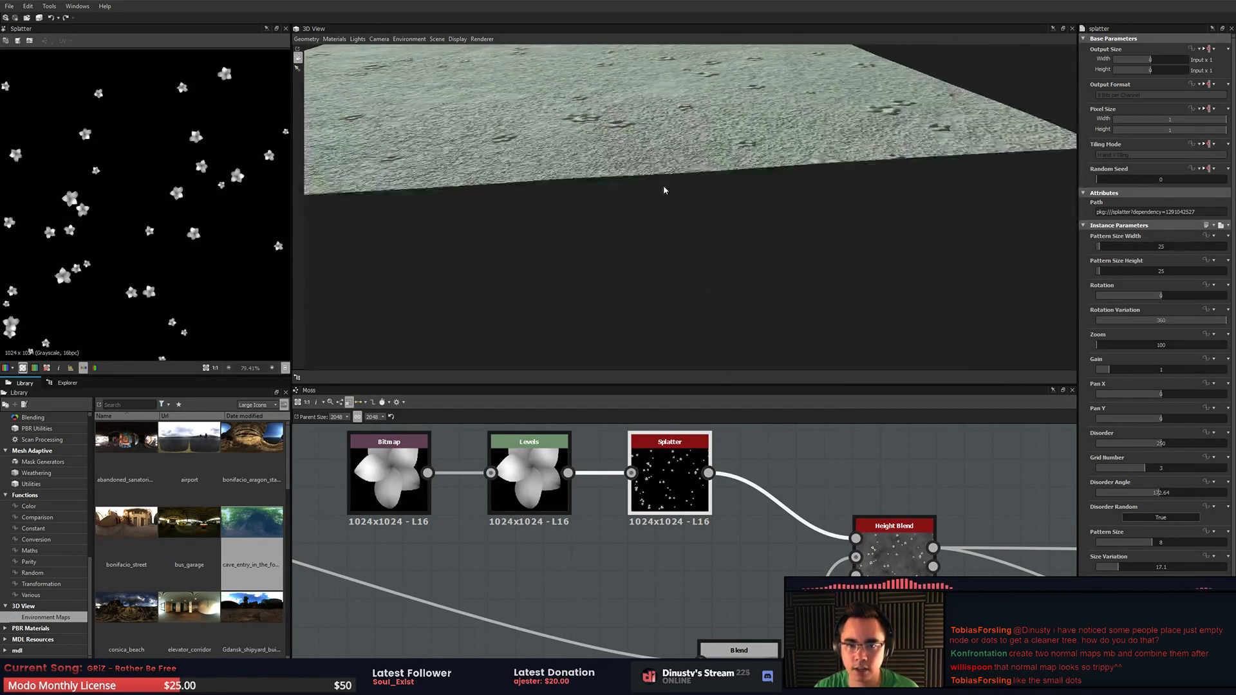
scroll(772, 515, down, 4)
scroll(772, 515, up, 1)
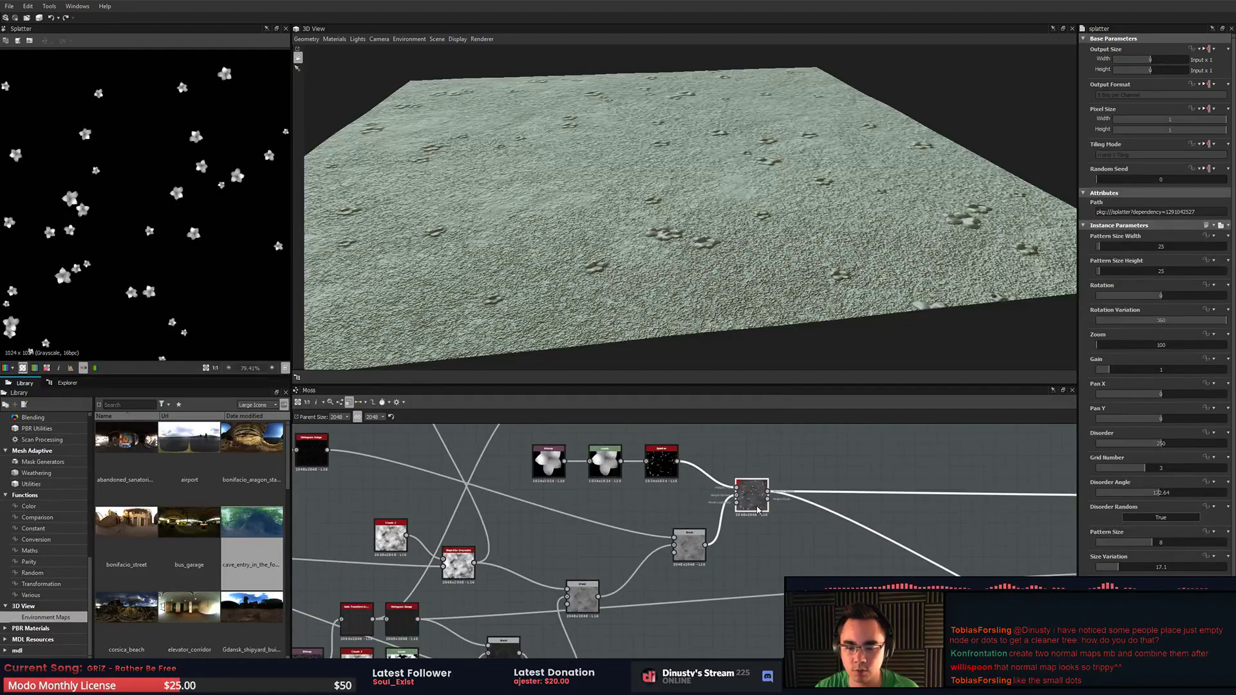
double_click(751, 496)
scroll(139, 98, up, 5)
scroll(138, 98, down, 2)
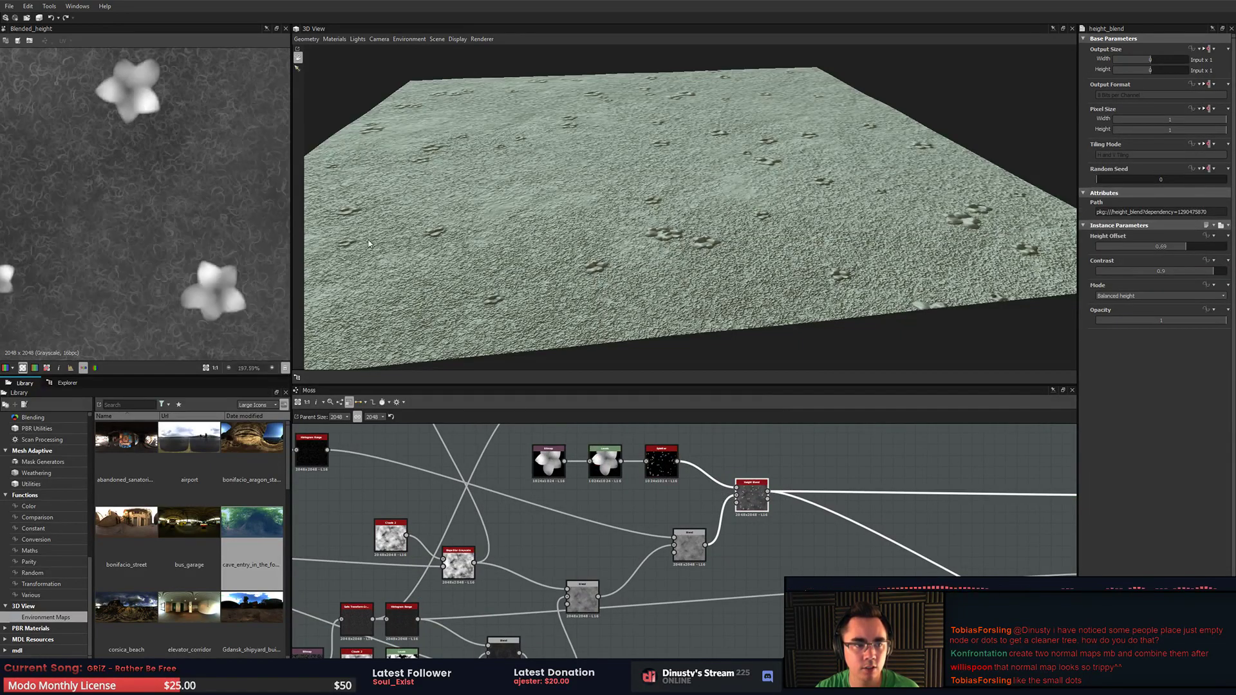
- Brighten the midtones in the plant's Levels node slightly and check the plants on the 3D plane from above
middle_drag(612, 486, 644, 526)
click(646, 516)
double_click(647, 516)
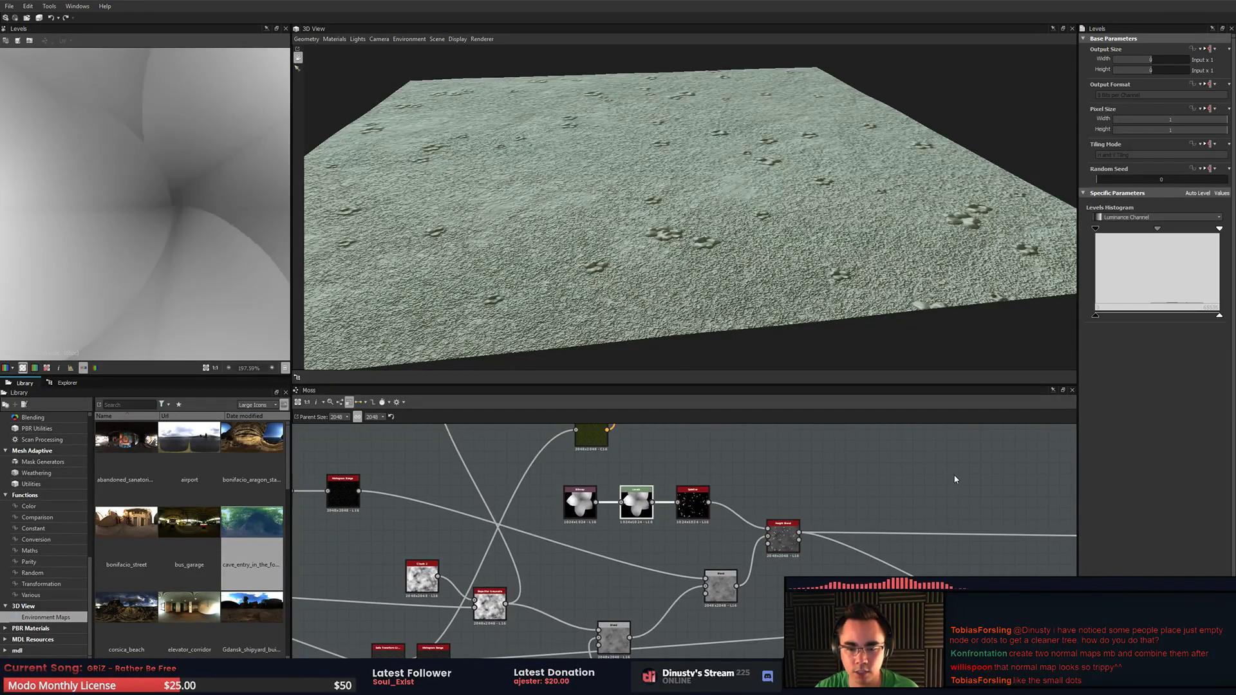
drag(1219, 229, 1145, 229)
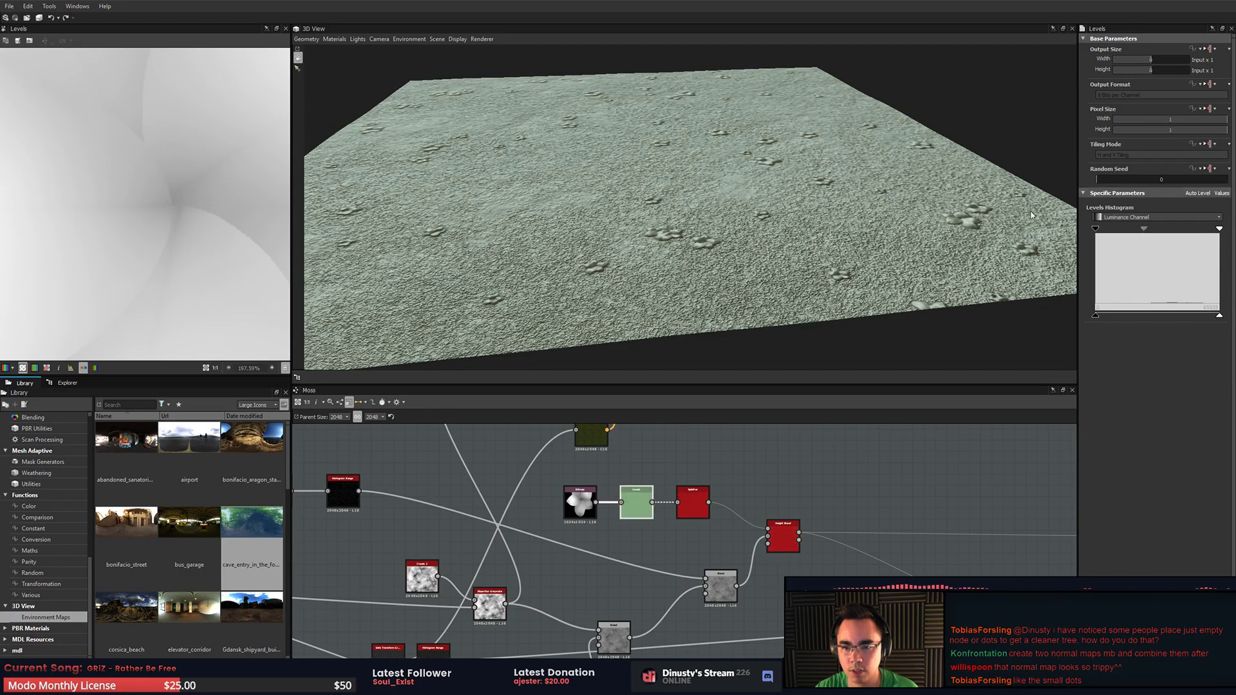
drag(708, 161, 757, 232)
right_drag(757, 234, 773, 266)
drag(773, 265, 774, 267)
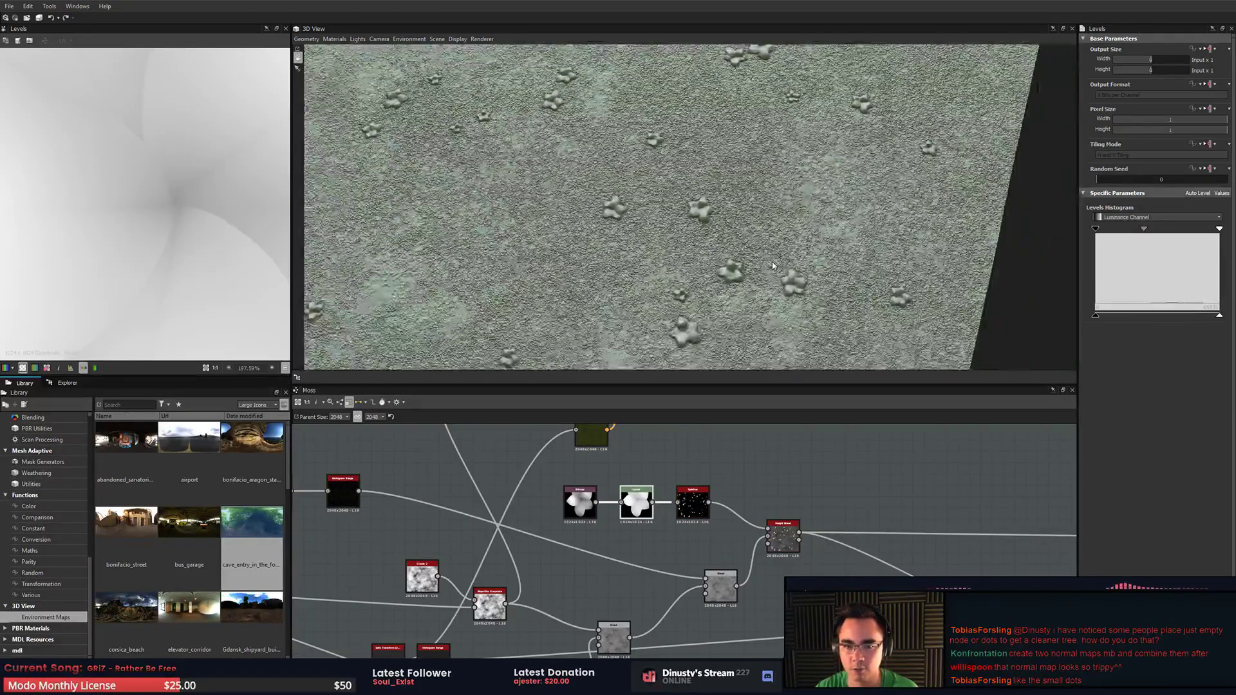
- Set the Splatter's pattern size width and height to 50 and view the plants at a lower angle
middle_drag(696, 463, 826, 510)
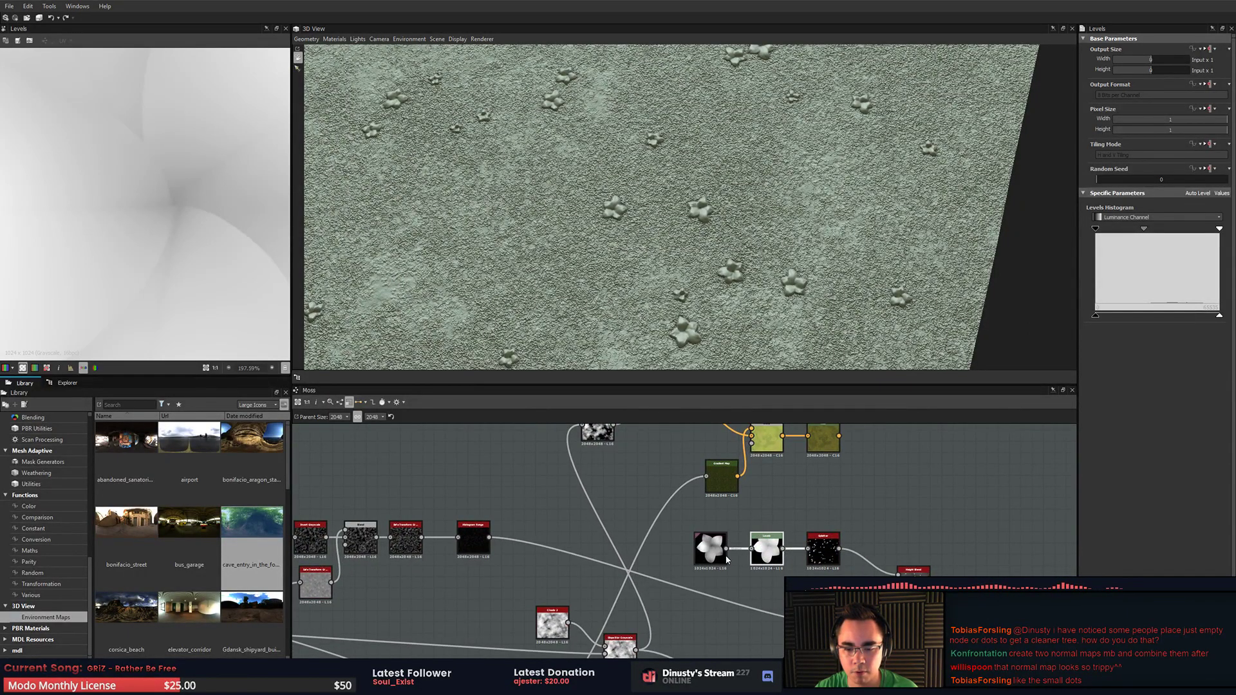
double_click(823, 549)
click(1167, 249)
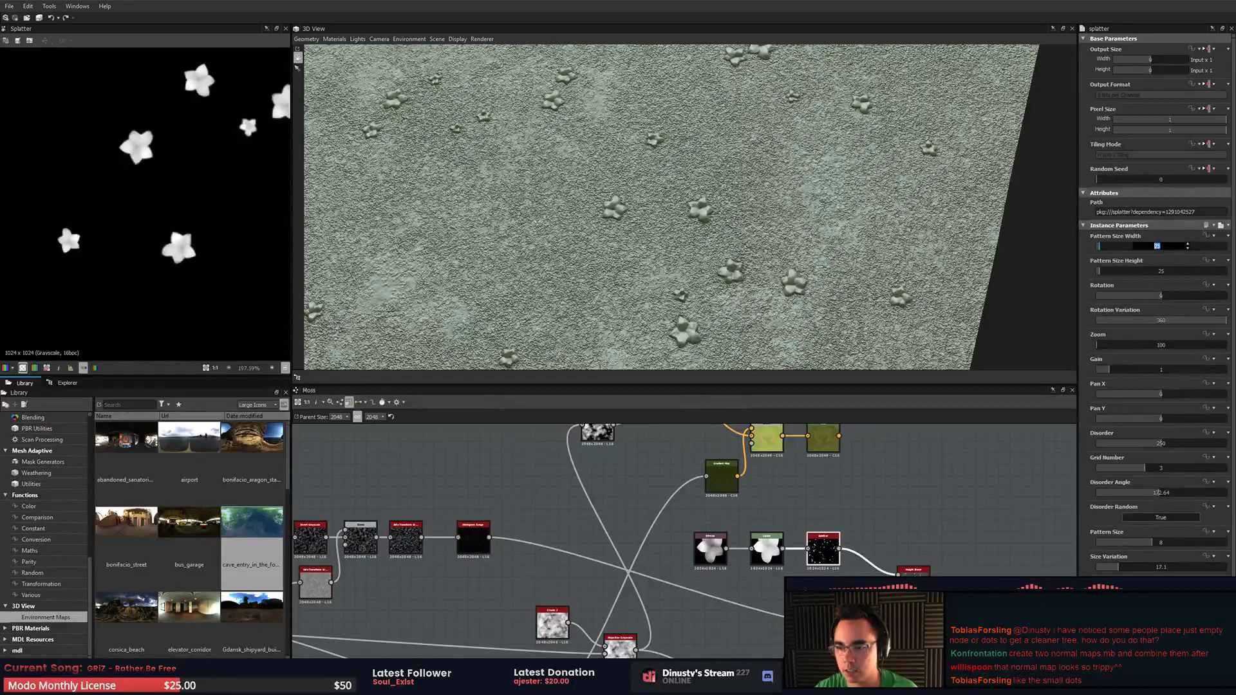
text(50)
key(Tab)
text(50)
key(Return)
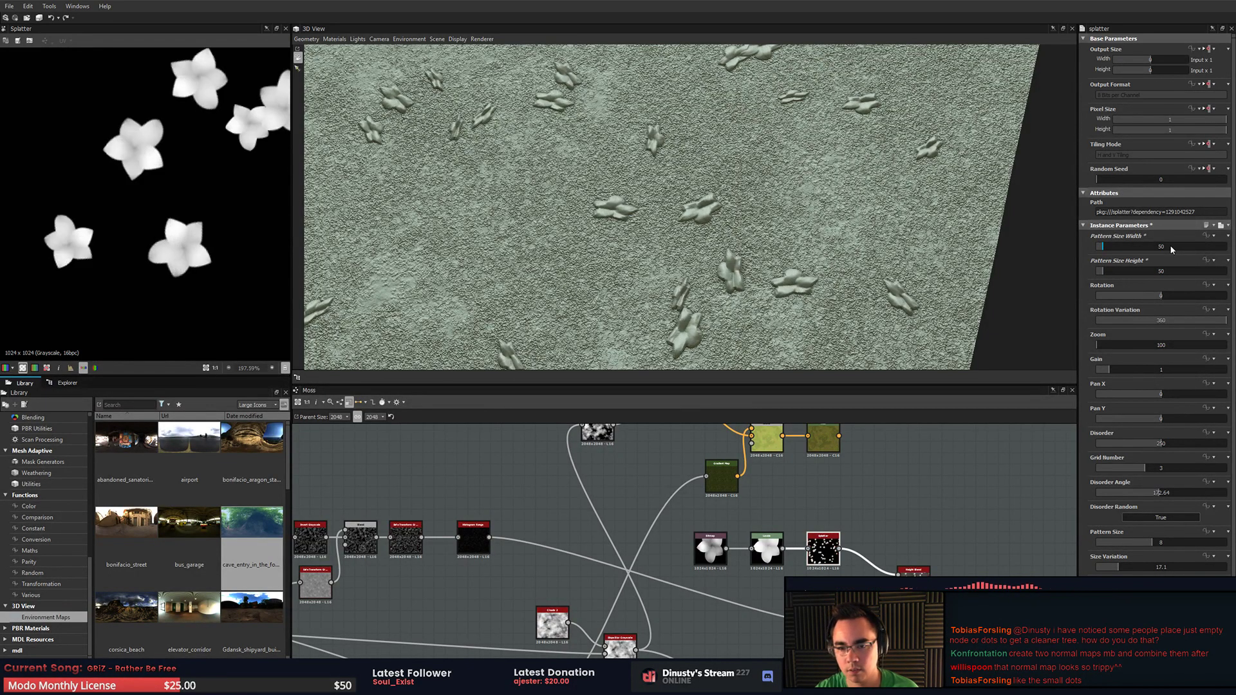
drag(911, 242, 934, 201)
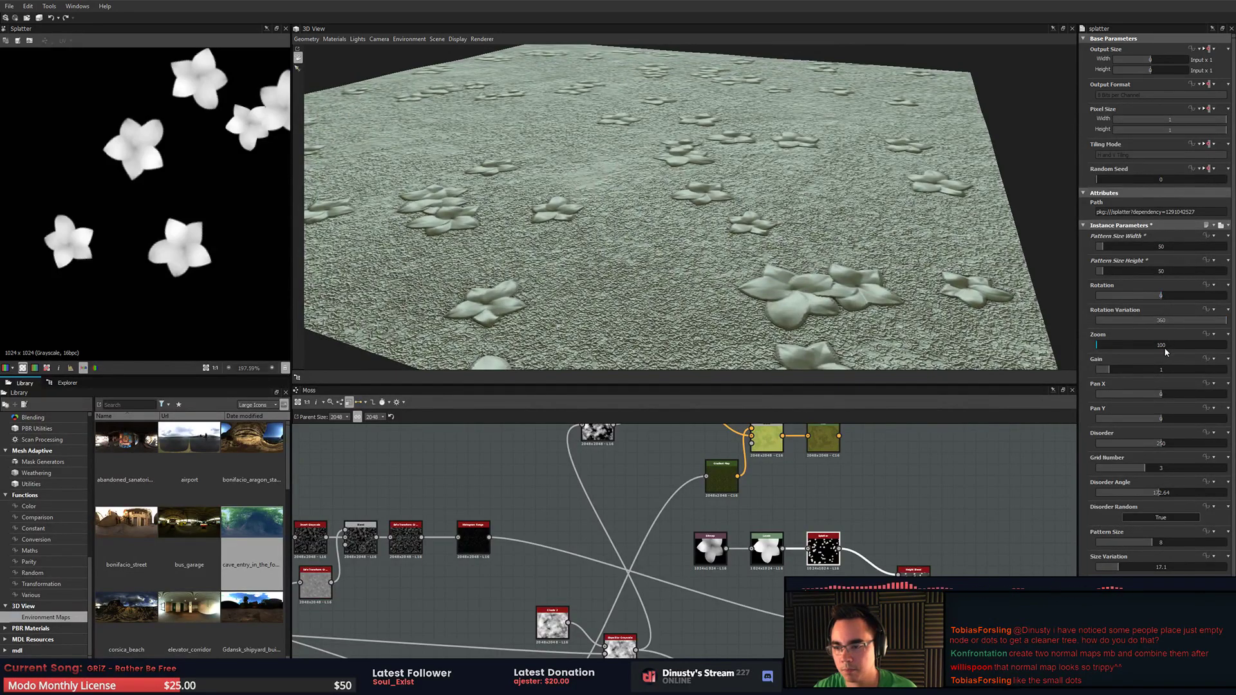
- Try a lower Splatter gain of 0.48, and undo the change
drag(1110, 372, 1102, 372)
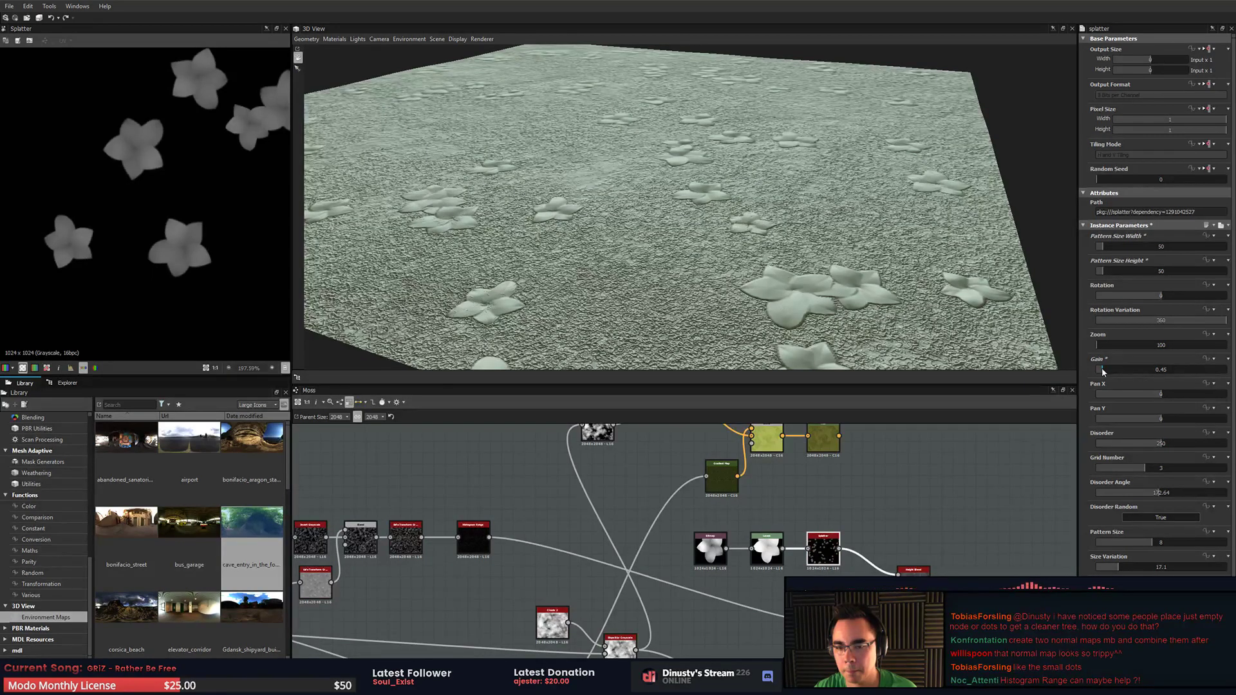
drag(1102, 369, 1102, 370)
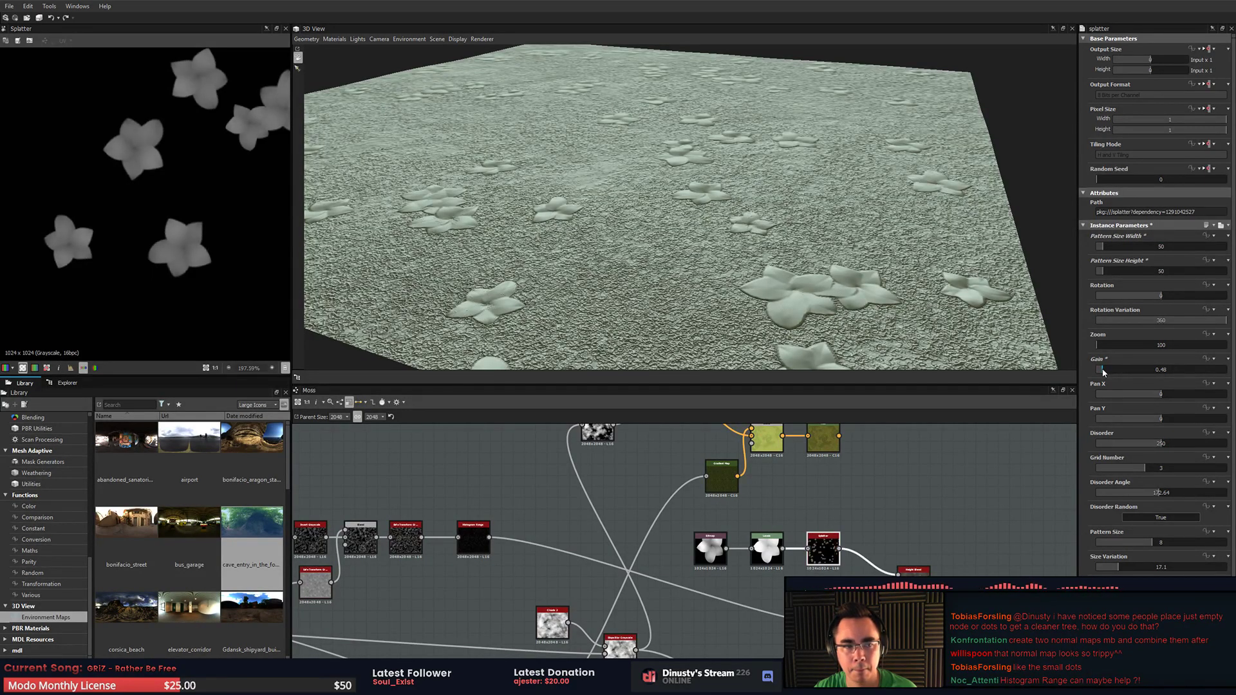
key(ctrl+z)
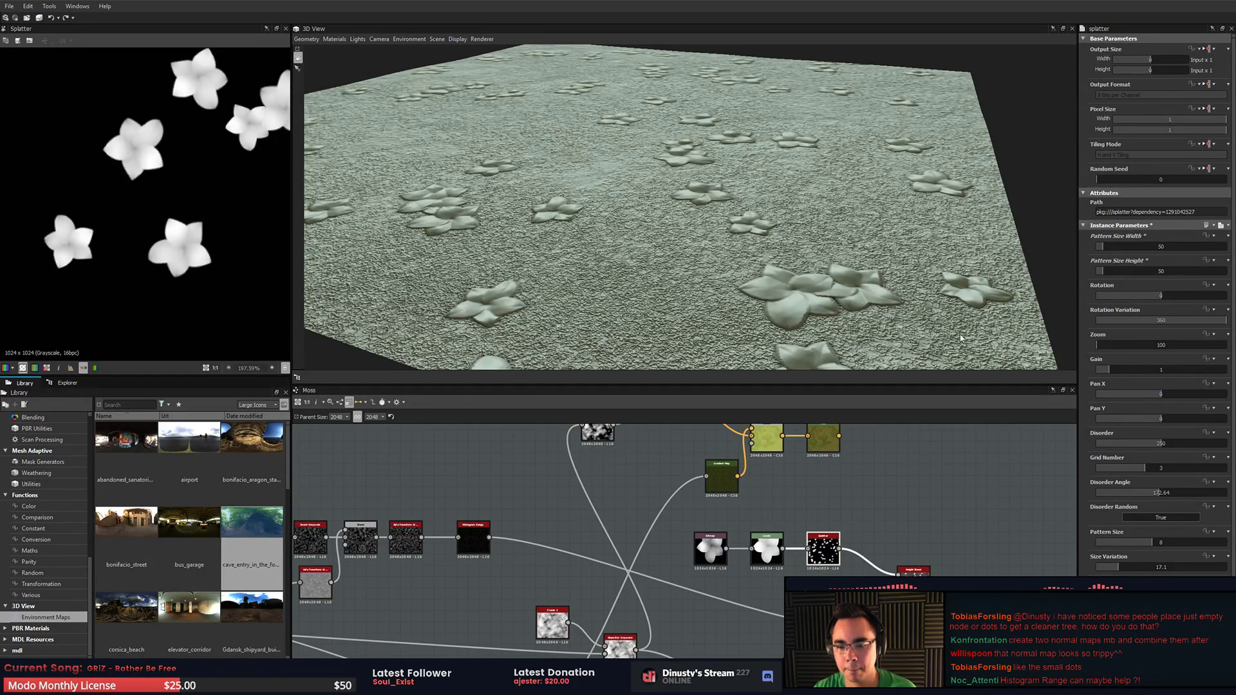
- Set the Splatter's pattern size width and height to 25 and check the whole plane
double_click(1157, 247)
key(Return)
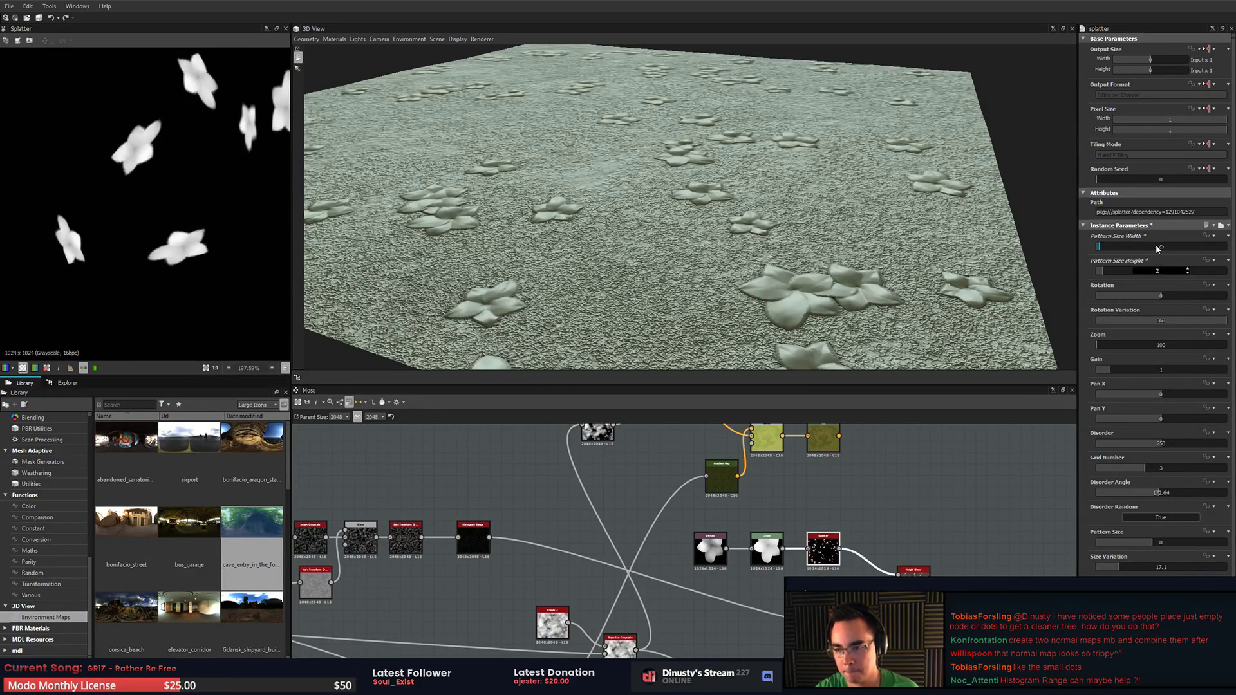
drag(1057, 261, 899, 269)
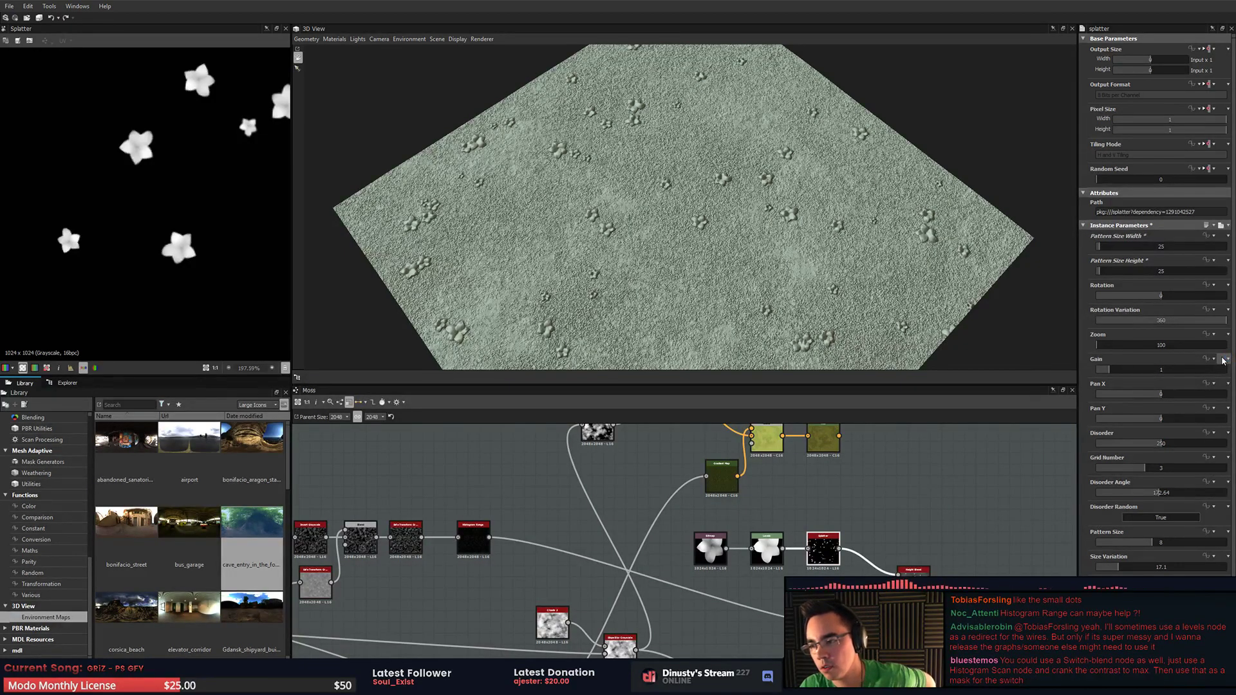
- Try adding three routing points to the link into the Levels node that feeds the upper Gradient Map
middle_drag(716, 425, 729, 465)
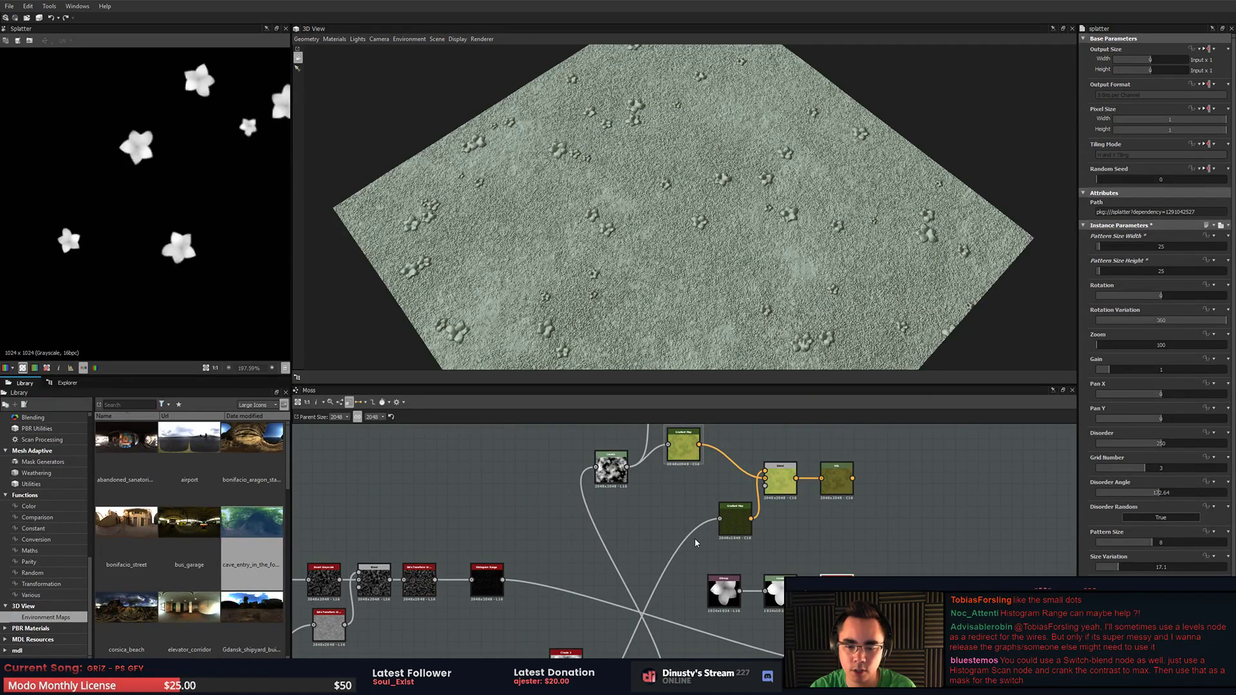
key(alt)
key(alt)
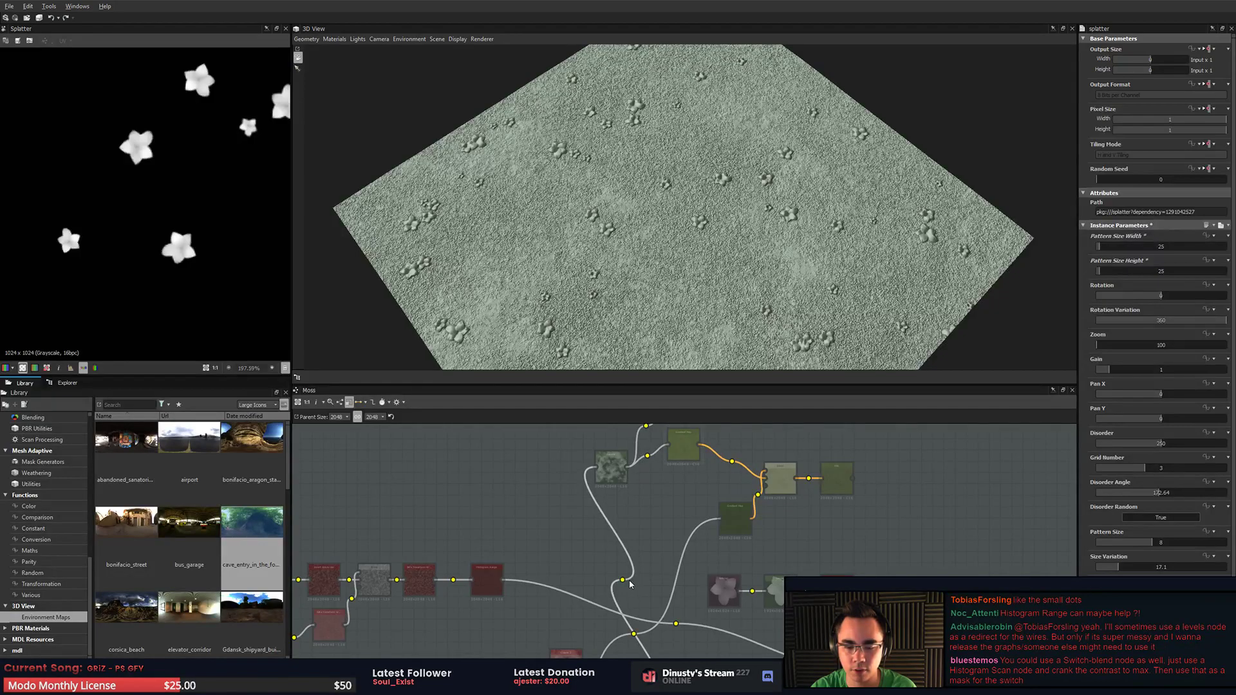
drag(623, 580, 620, 551)
key(alt)
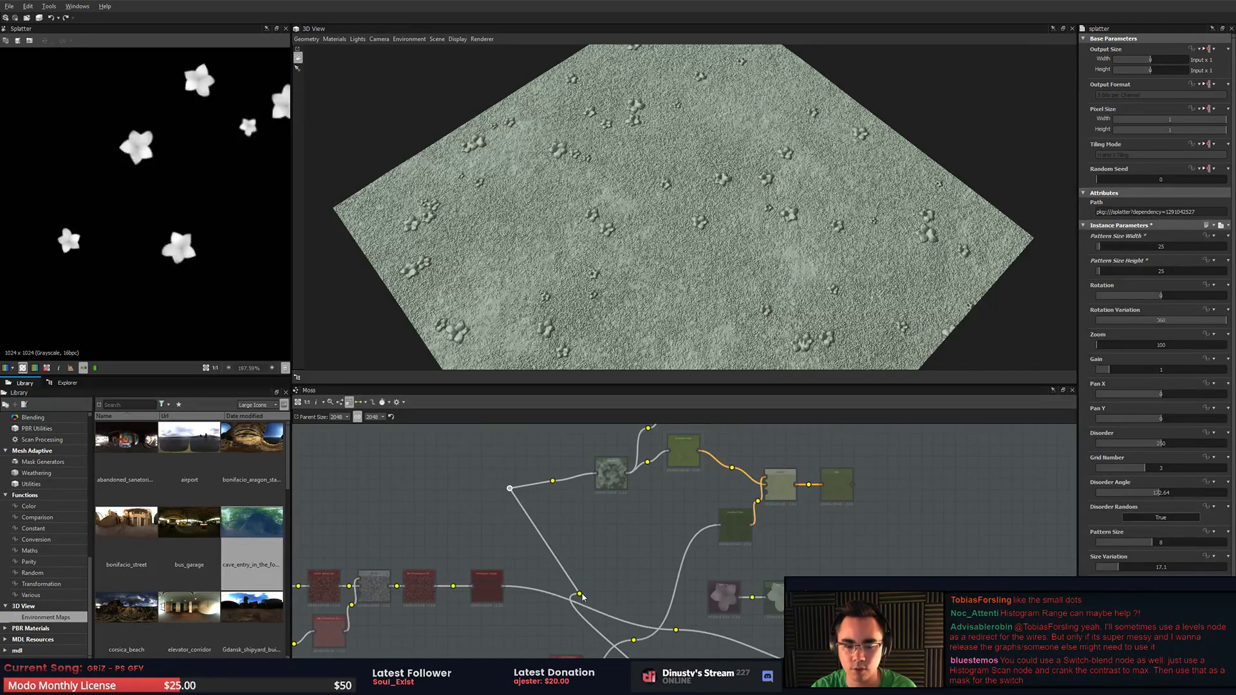
alt+drag(579, 594, 619, 518)
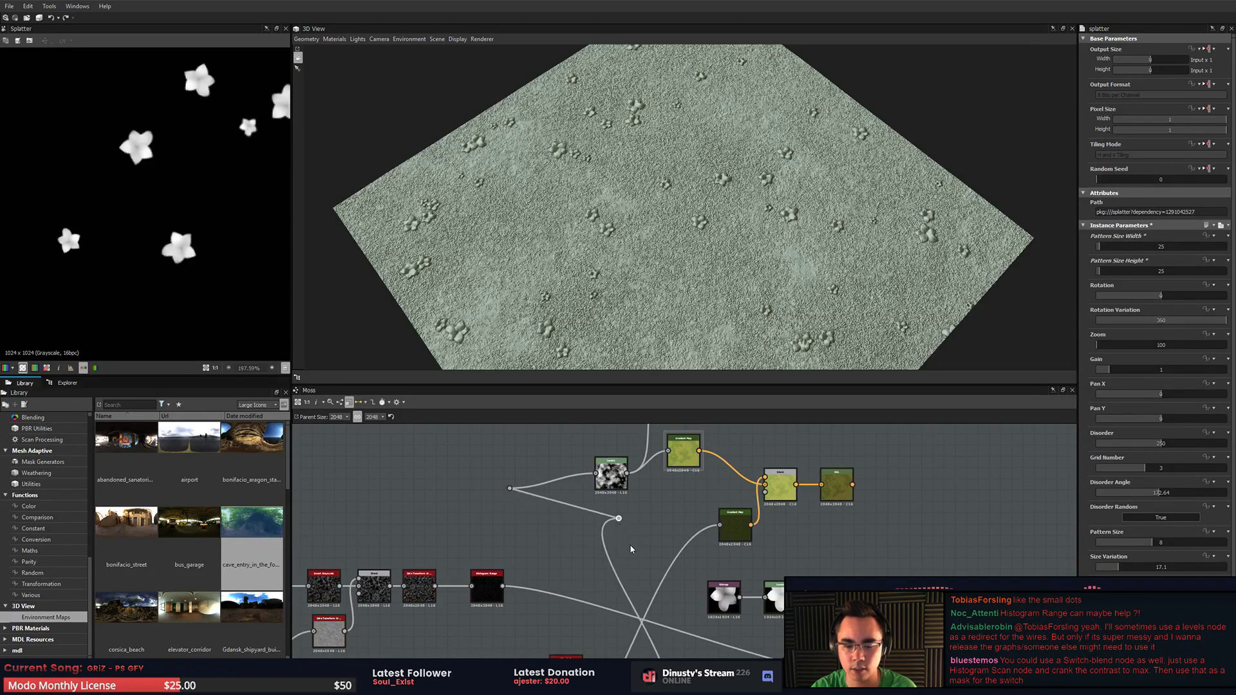
key(alt)
alt+click(634, 609)
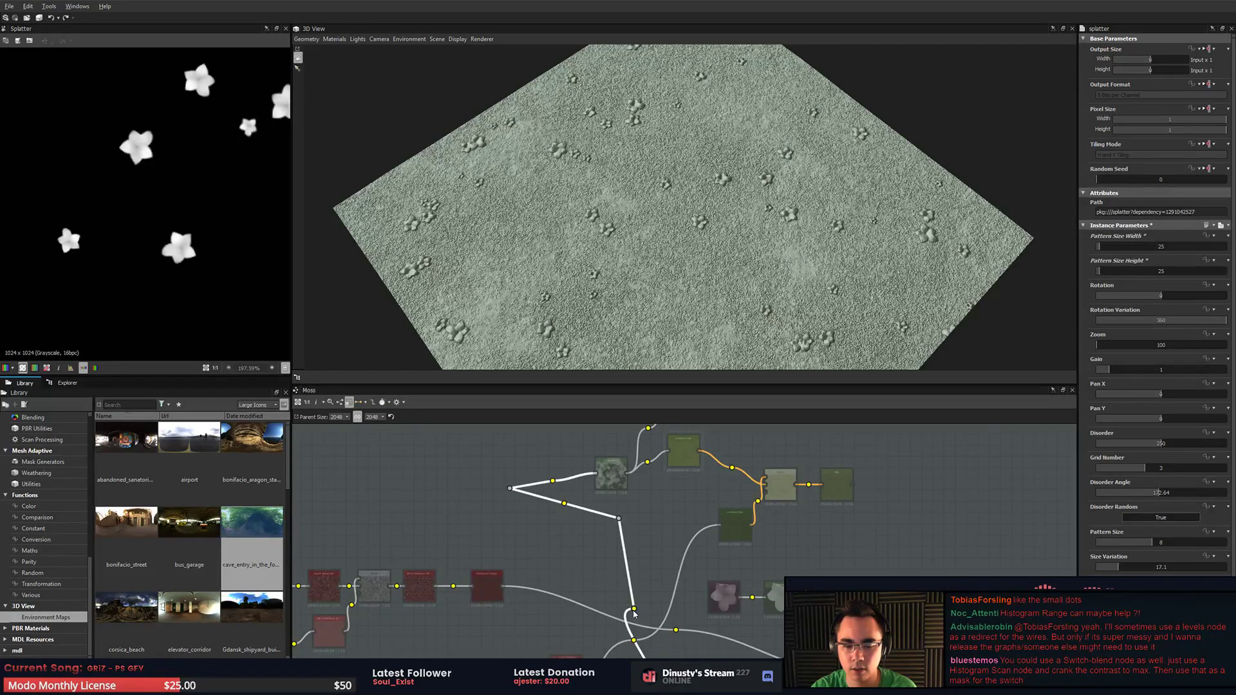
drag(634, 613, 547, 549)
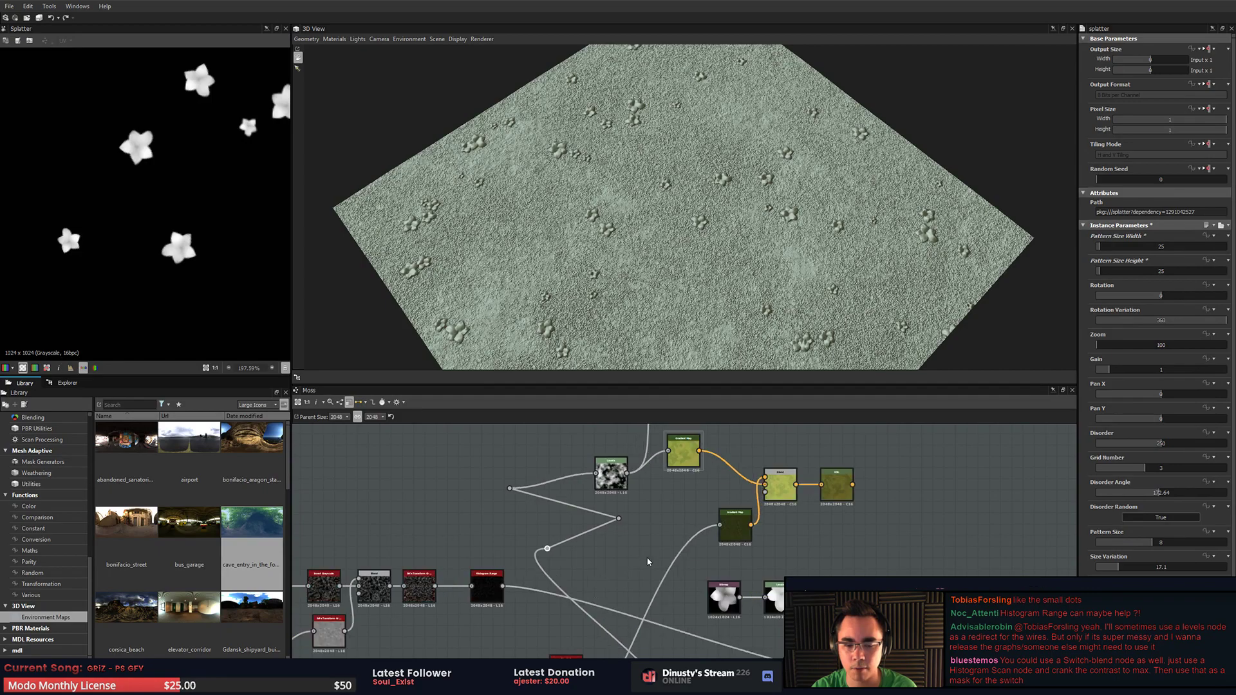
- Delete the three routing points from the link into the Levels node
click(618, 518)
key(Delete)
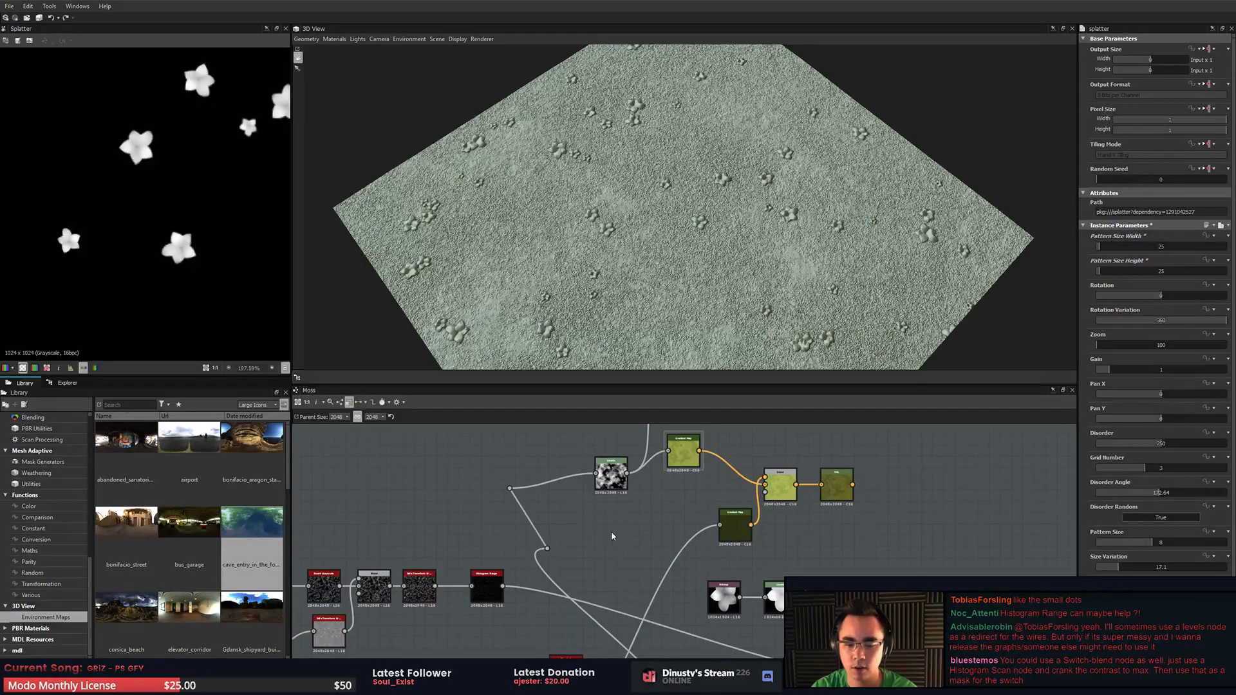
click(547, 549)
key(Delete)
click(510, 489)
key(Delete)
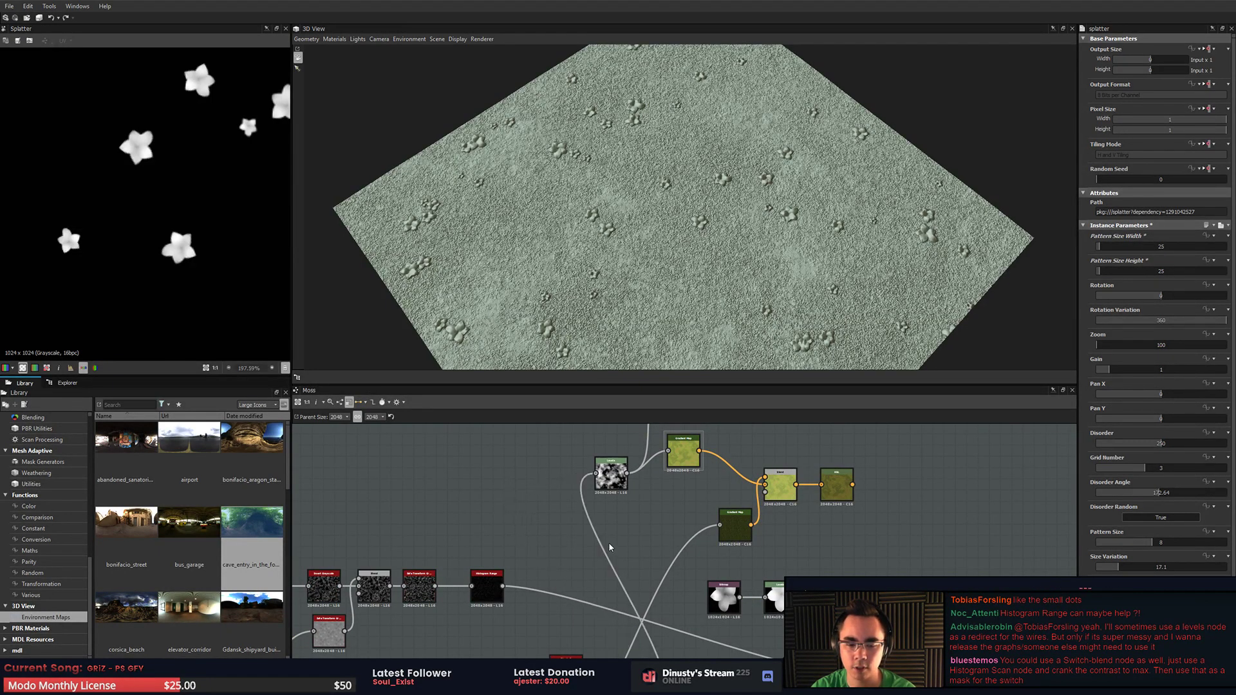
- Try rerouting the same Levels input link through new routing points, and undo the change
middle_drag(682, 527, 649, 522)
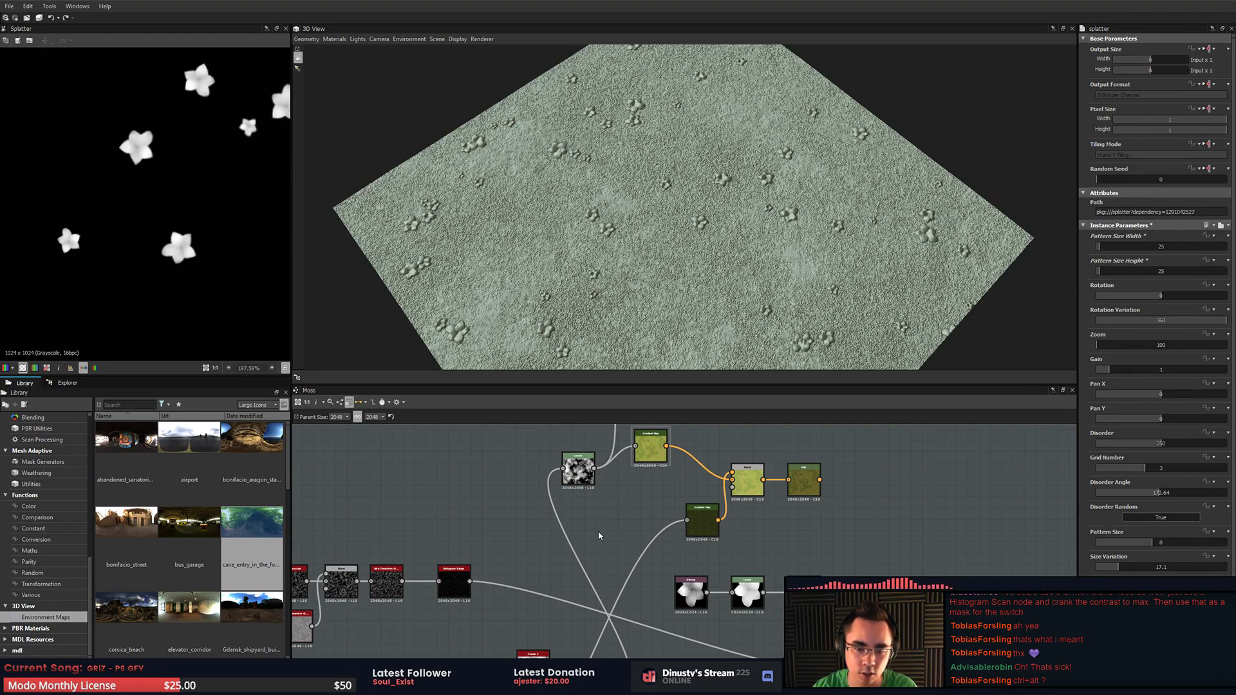
key(ctrl+alt)
alt+drag(591, 582, 524, 436)
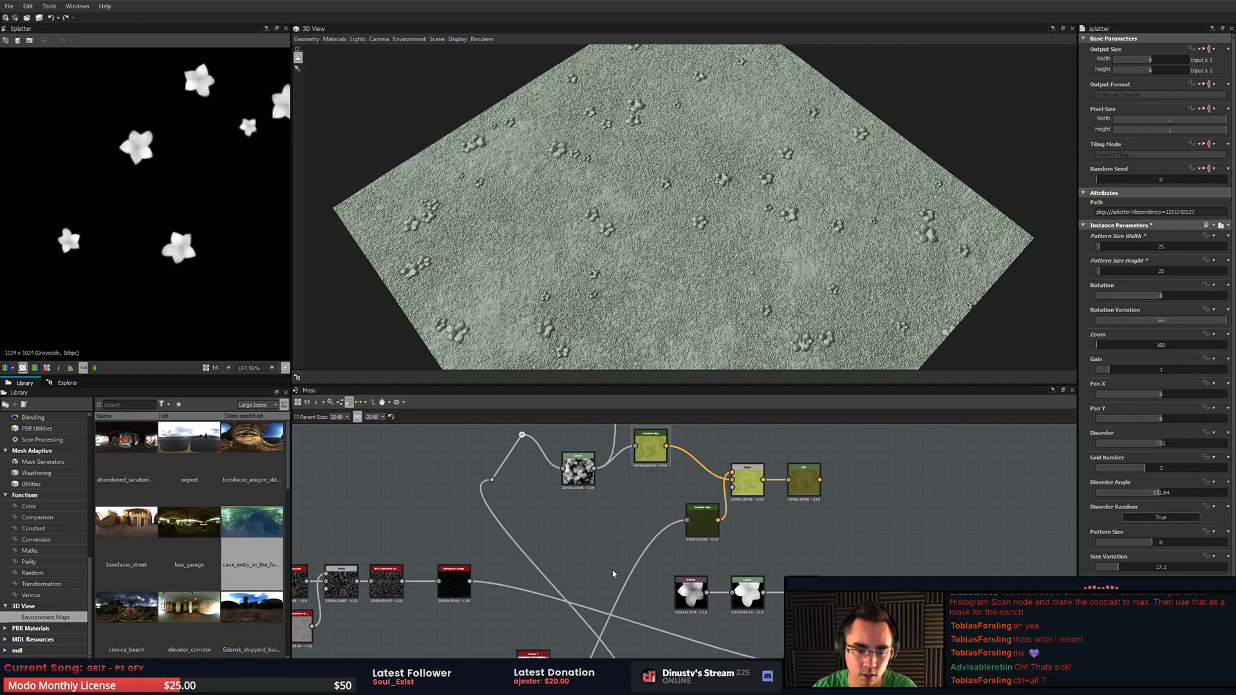
key(ctrl+z)
key(ctrl+z)
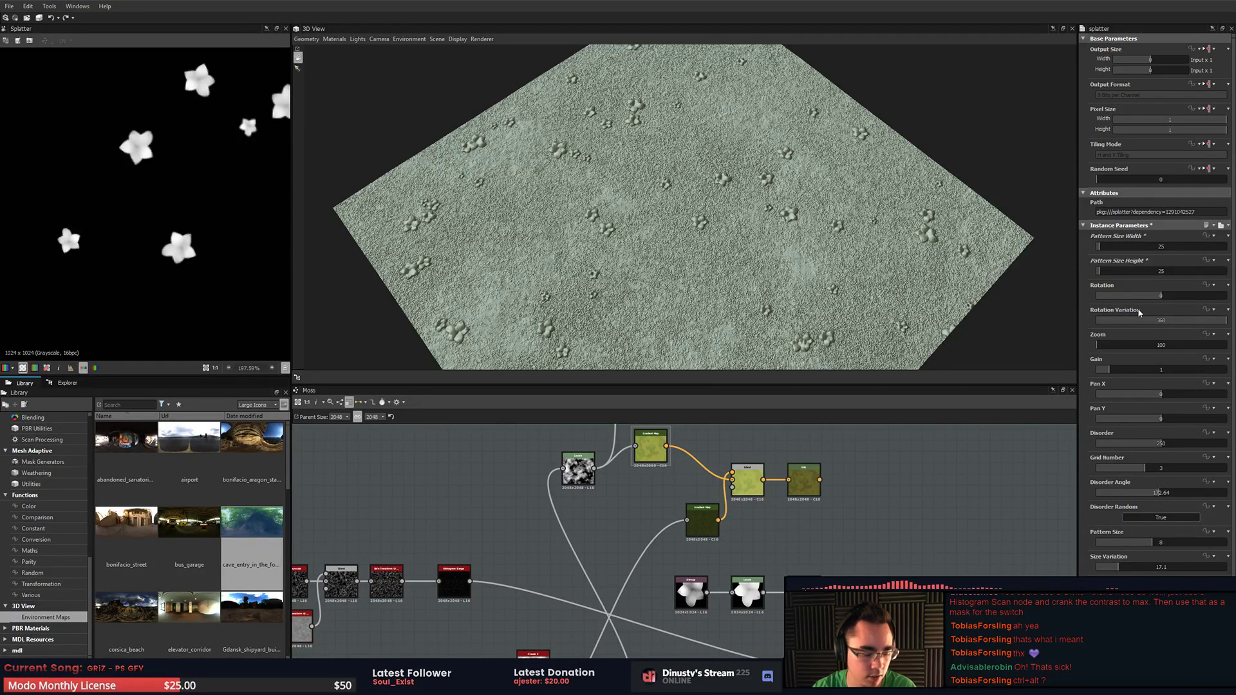
- Replace the Levels node between the plant Bitmap and the Splatter with a Histogram Range node
middle_drag(793, 593, 718, 554)
scroll(717, 554, up, 4)
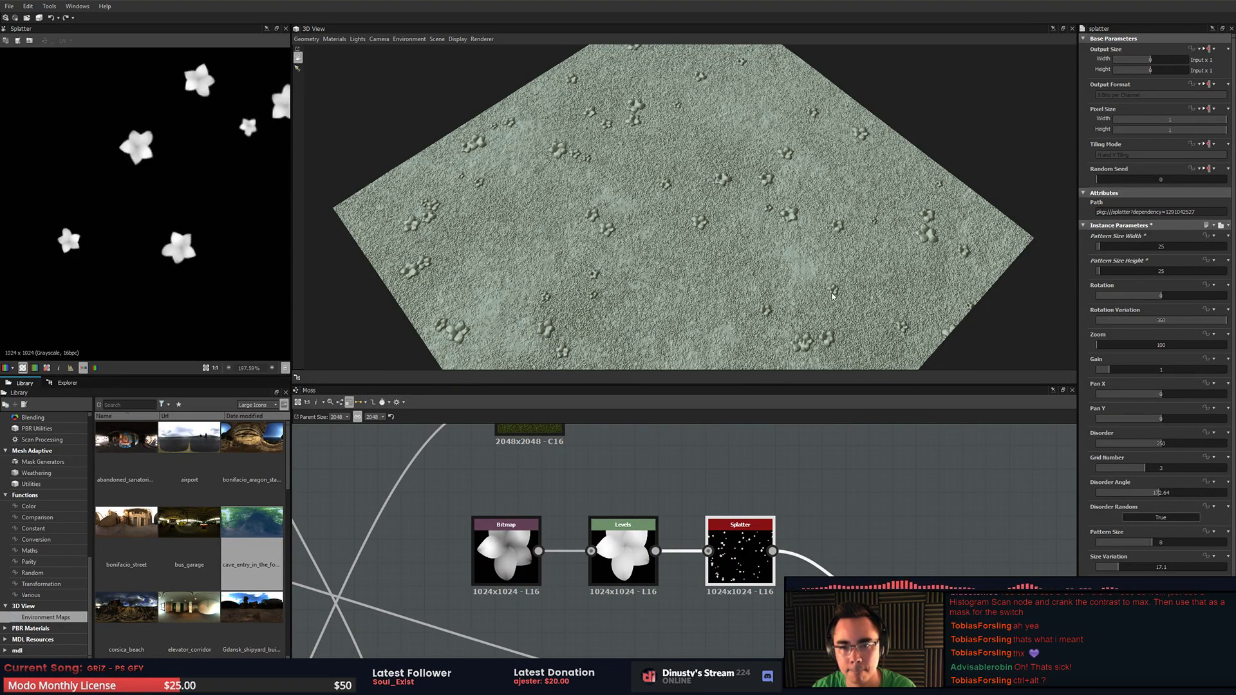
click(649, 560)
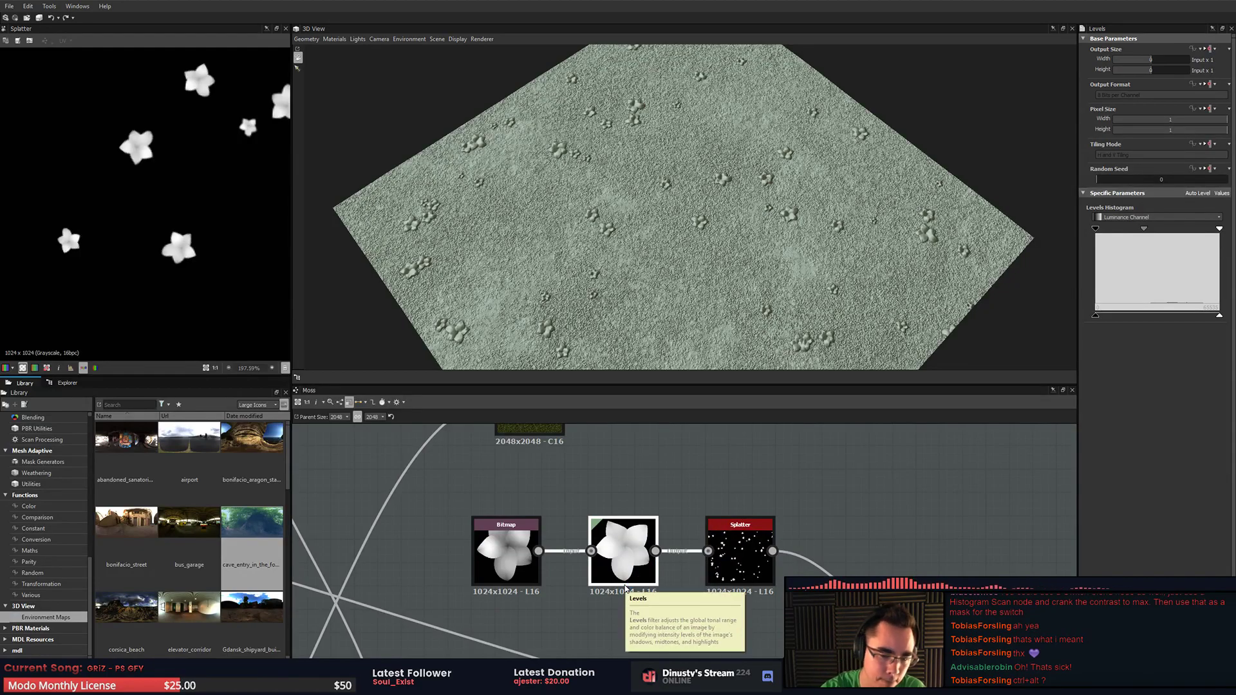
key(Delete)
right_click(625, 588)
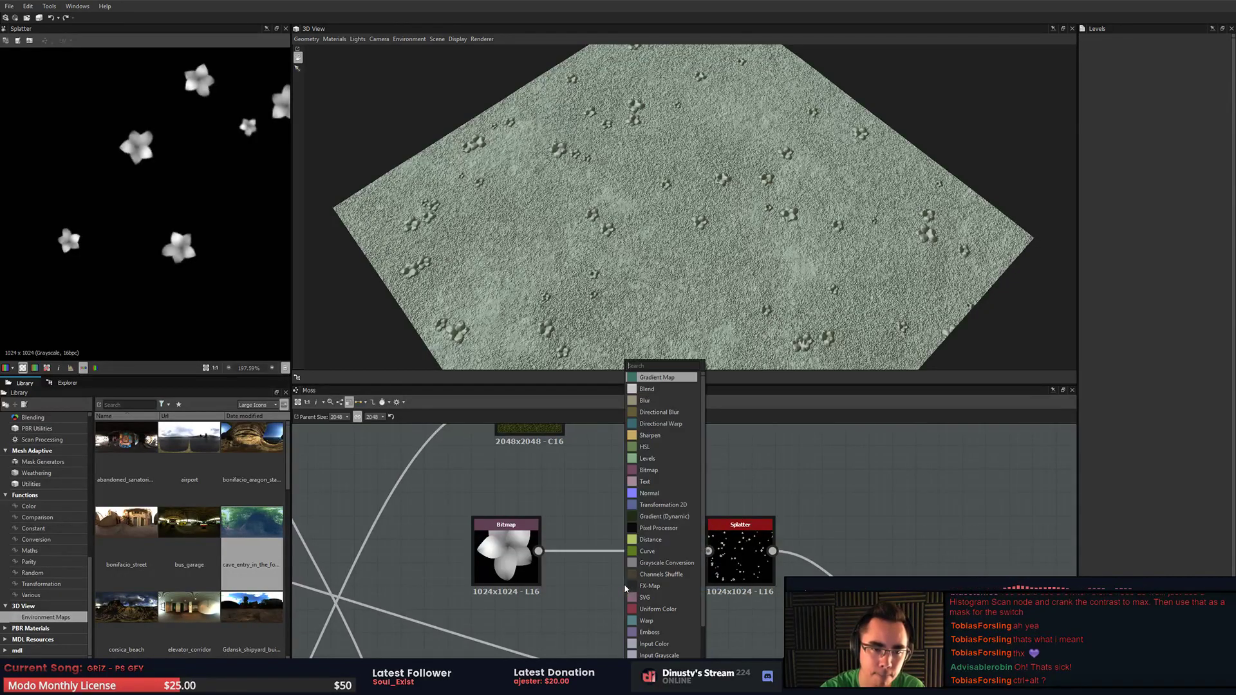
text(his)
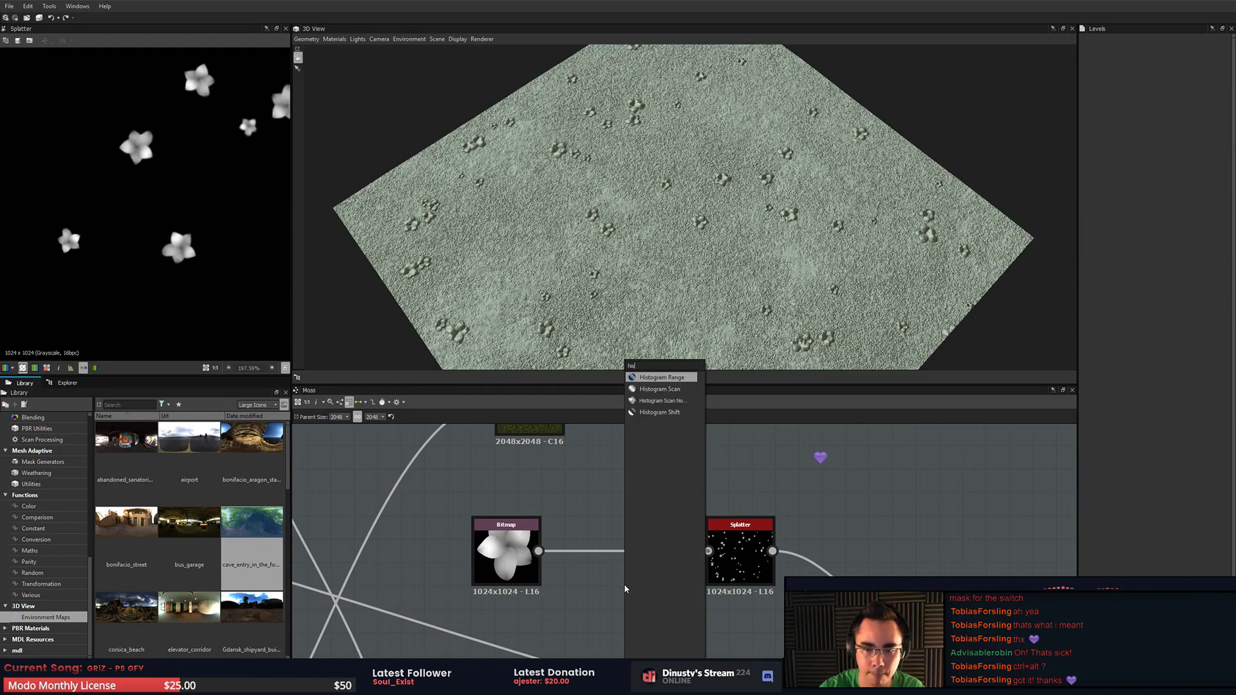
key(Down)
key(Down)
key(Up)
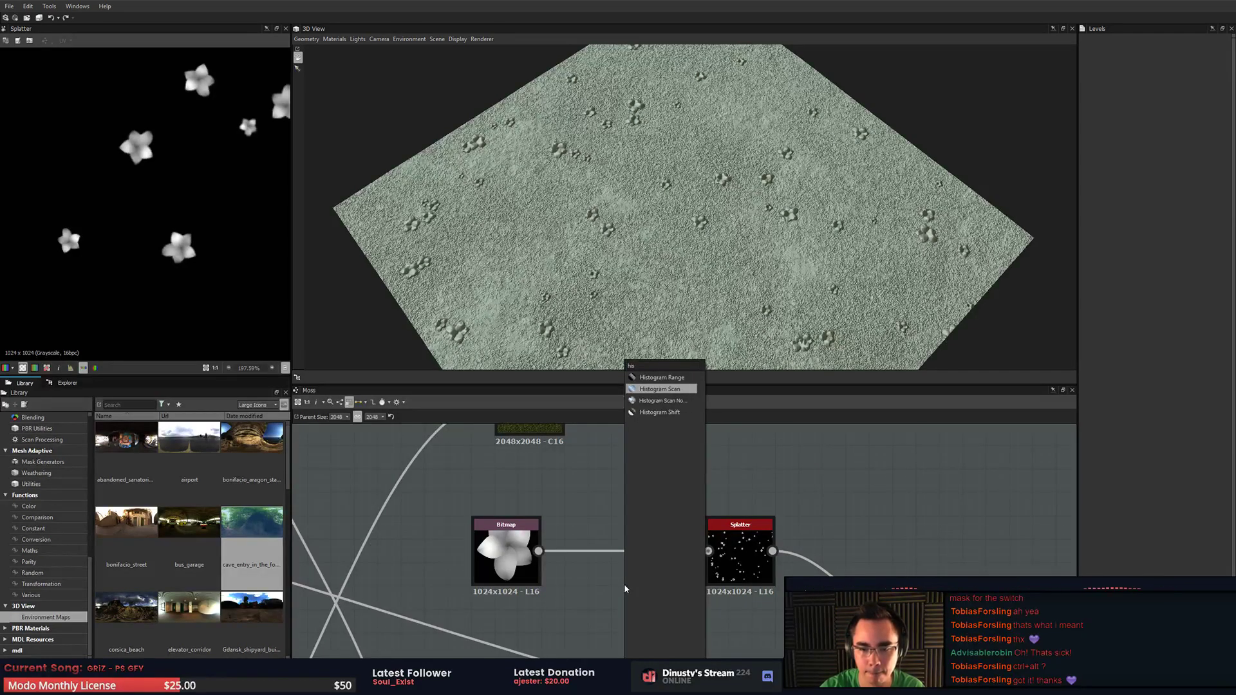
key(Up)
key(Return)
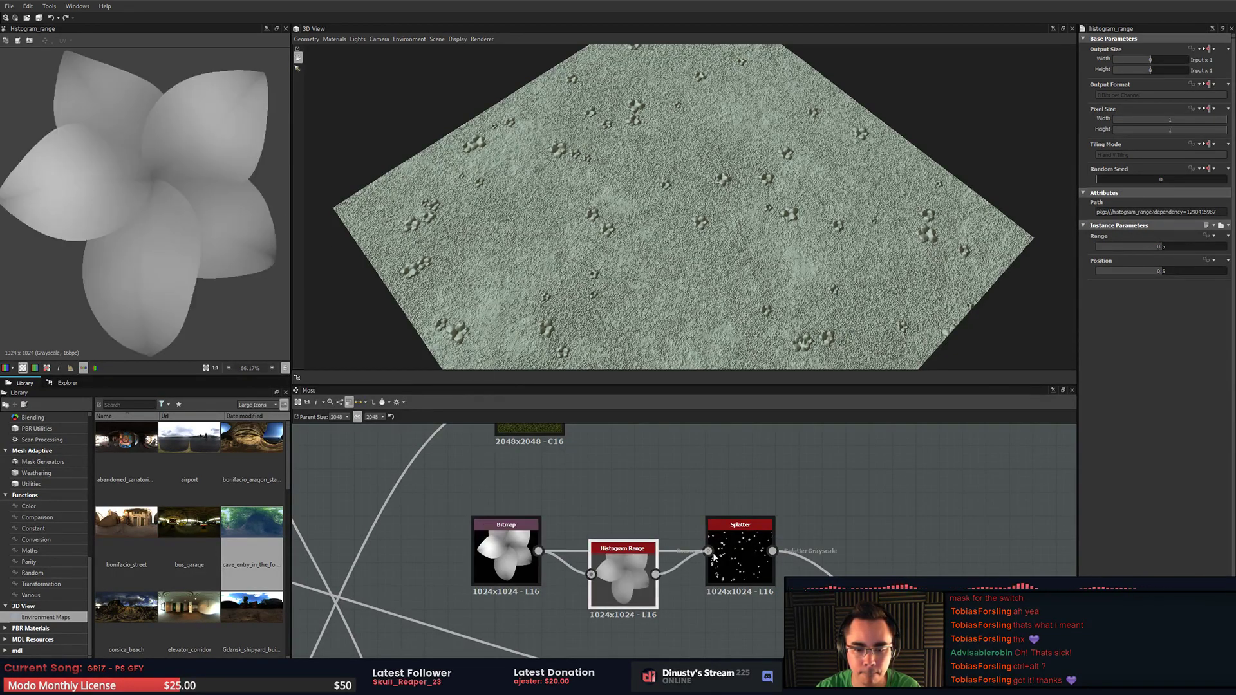
- Set the Histogram Range node's range to 0.28
click(1135, 247)
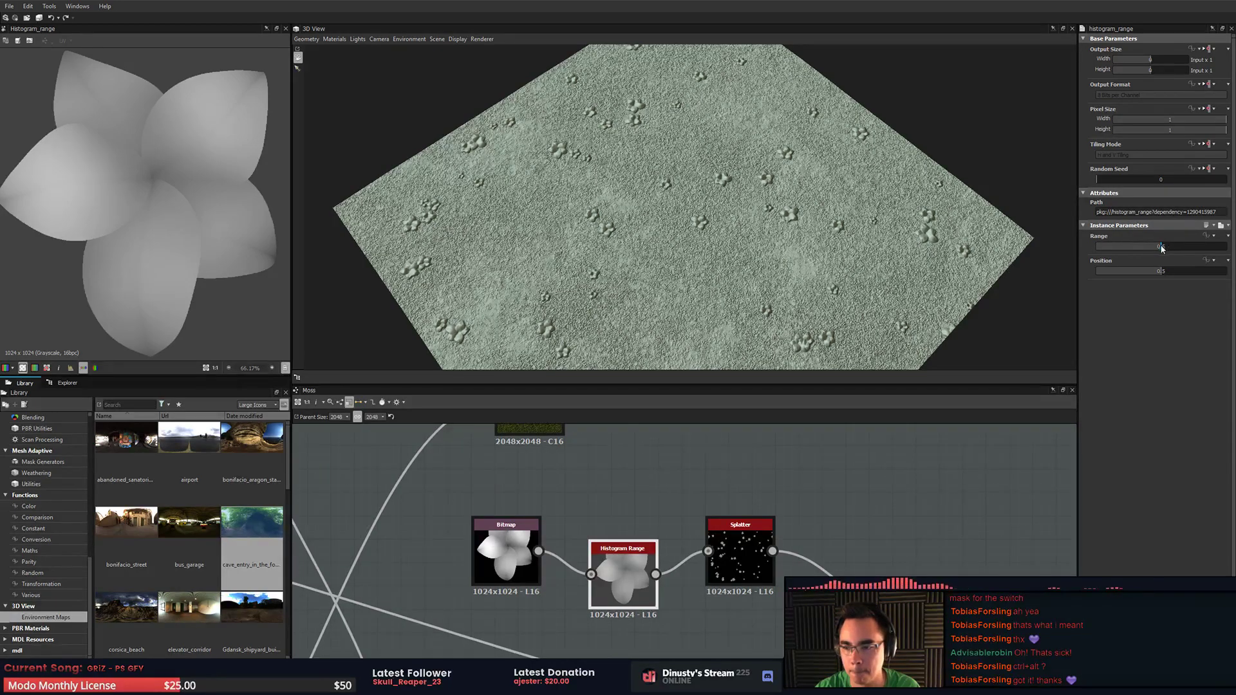
click(1121, 248)
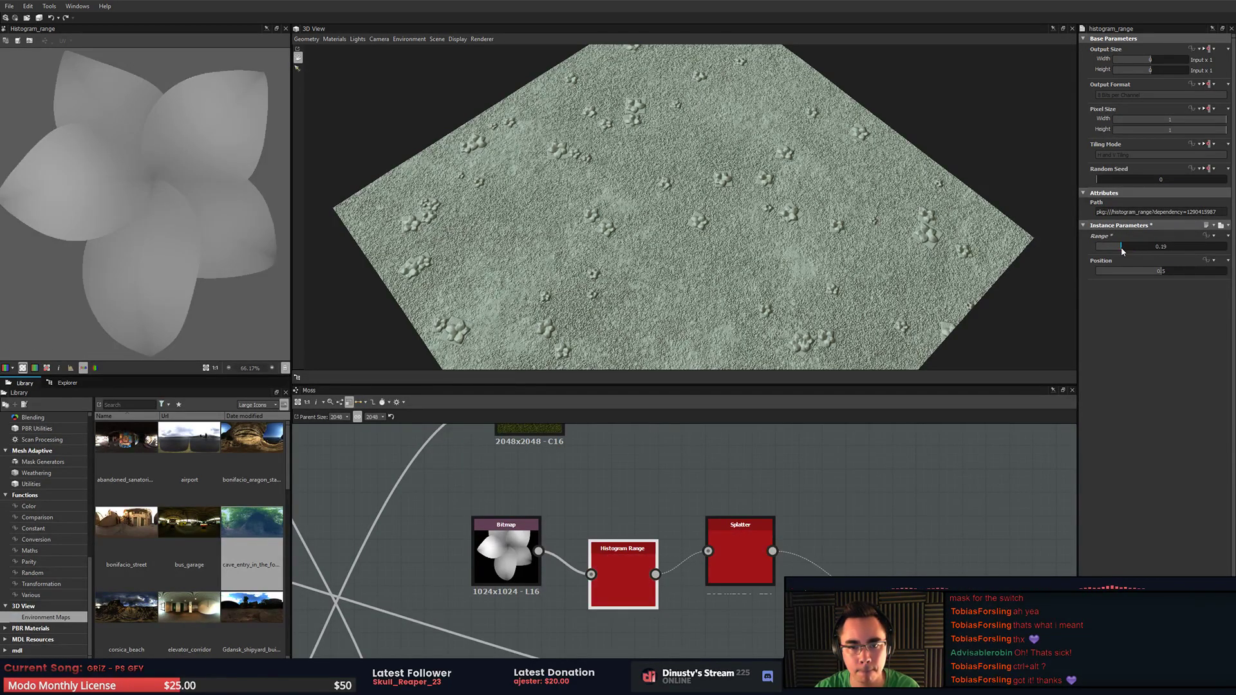
click(1132, 248)
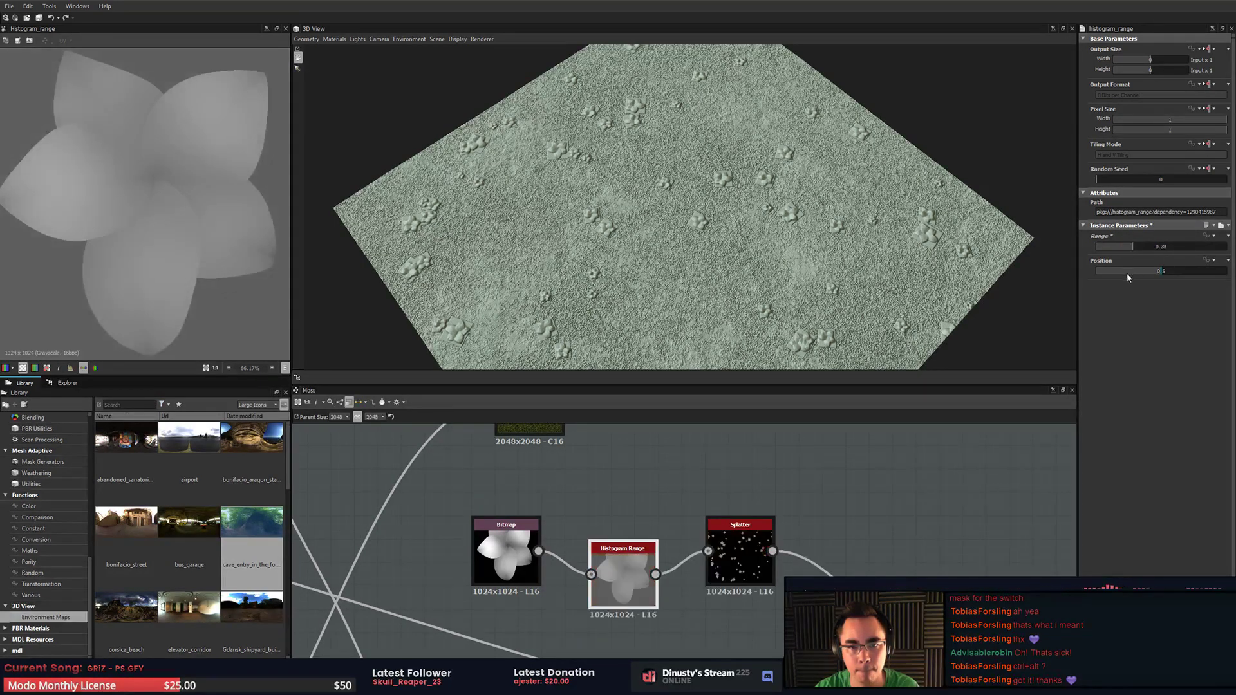
- Move the Histogram Range node up and add a Levels node below it, fed by the plant Bitmap
middle_drag(805, 531, 833, 482)
drag(669, 534, 670, 487)
click(536, 506)
key(space)
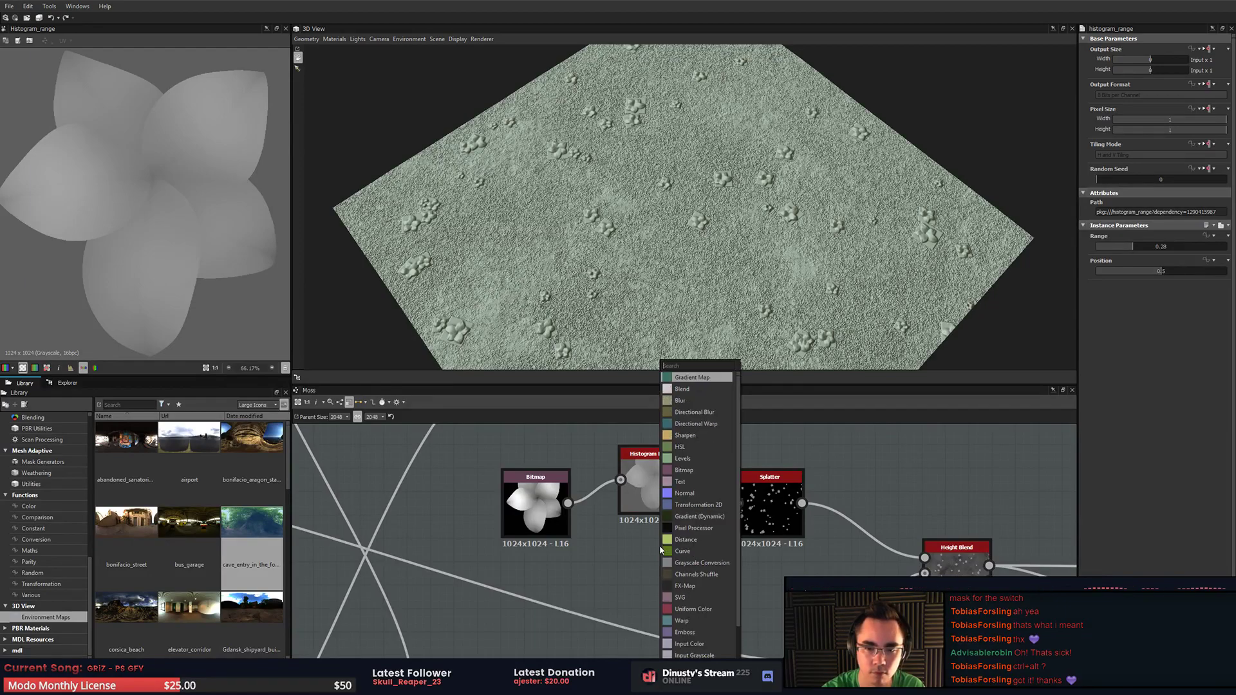
click(574, 547)
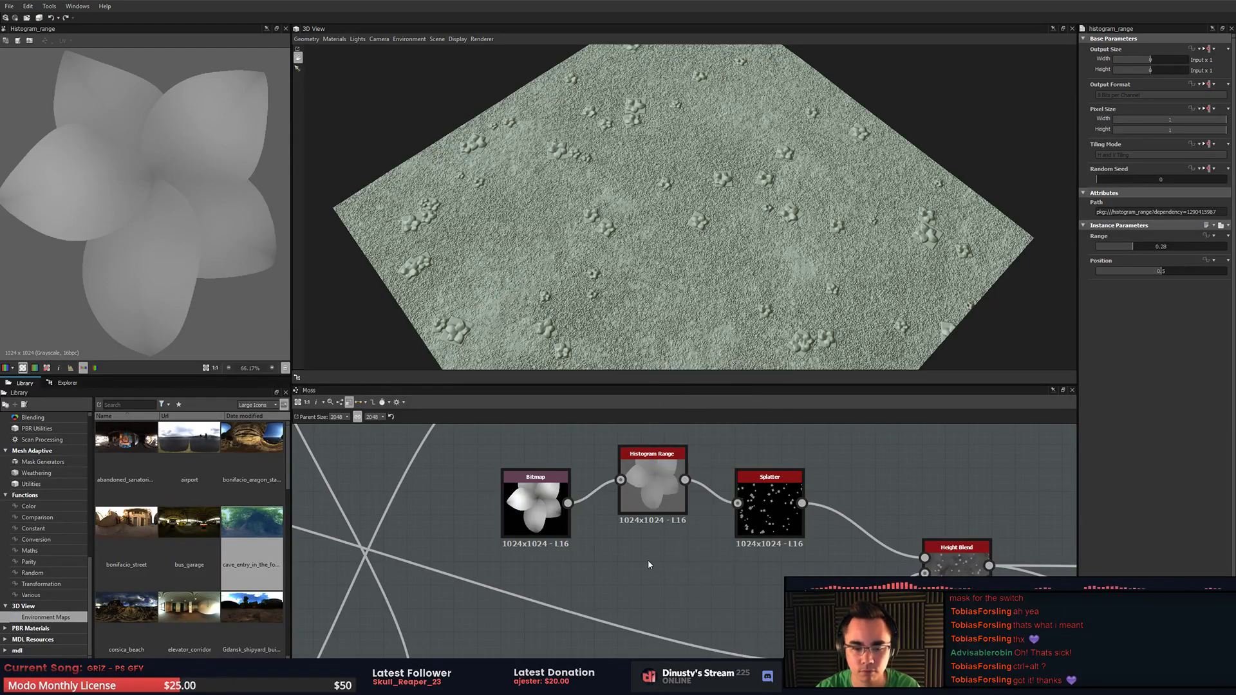
key(space)
text(level)
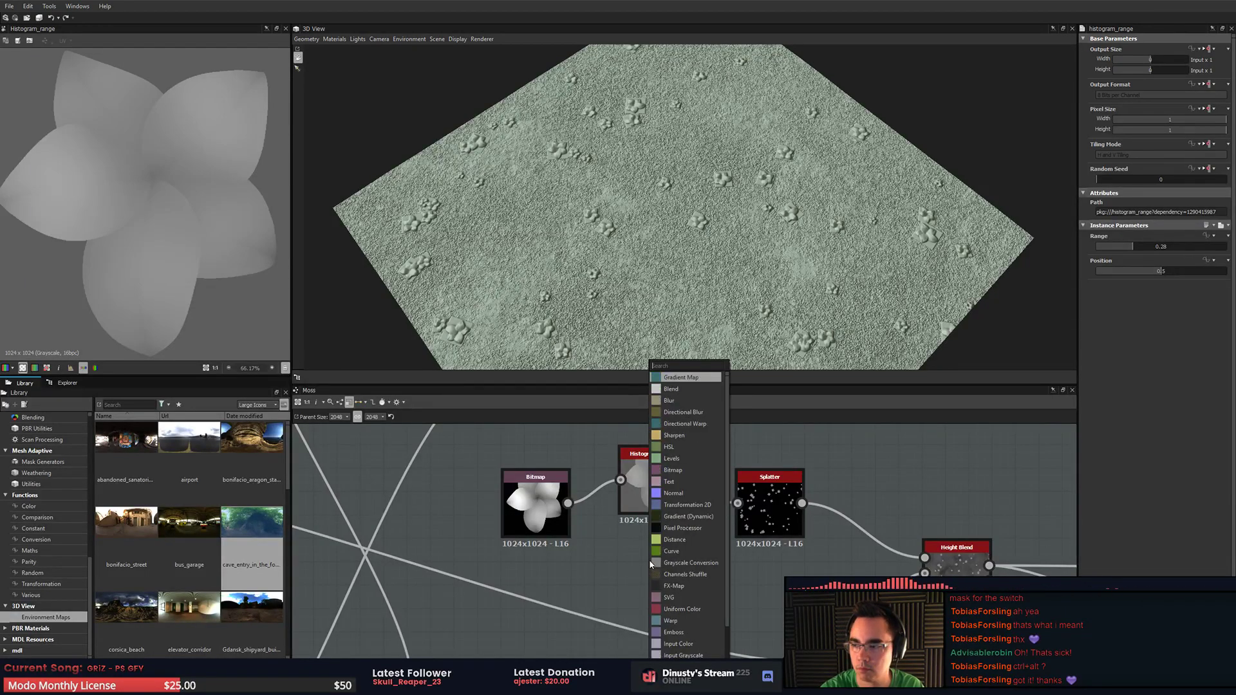
key(Return)
drag(661, 560, 659, 584)
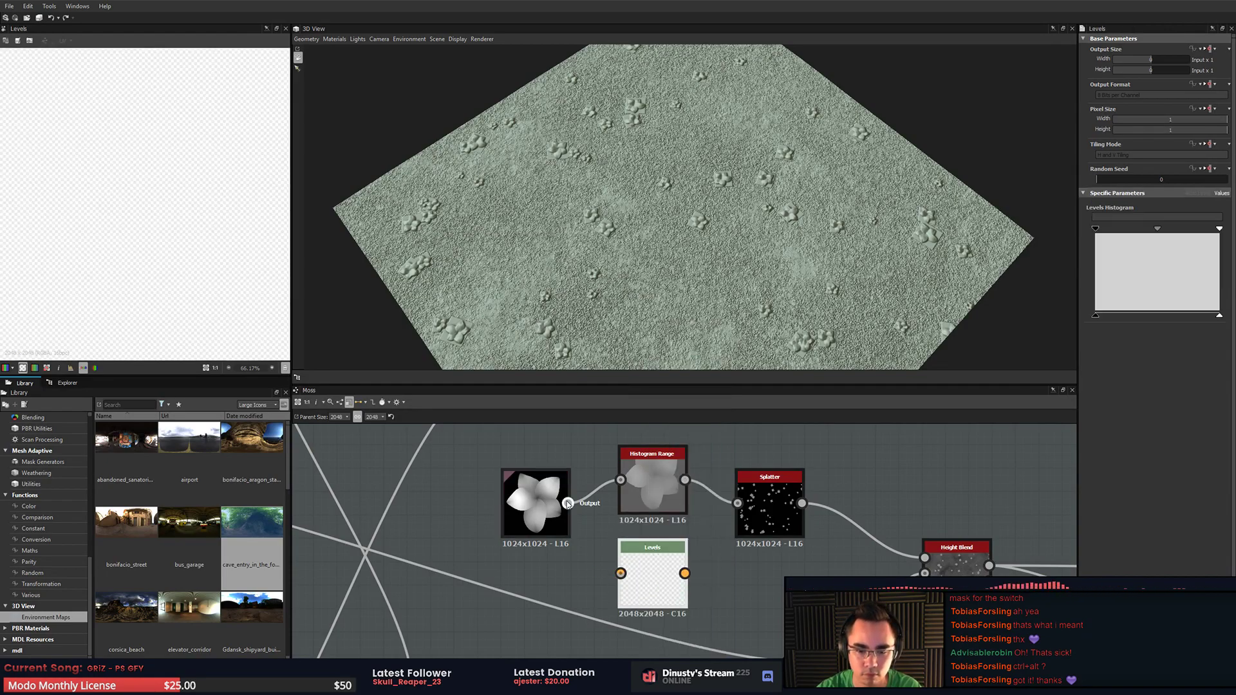
drag(568, 503, 674, 579)
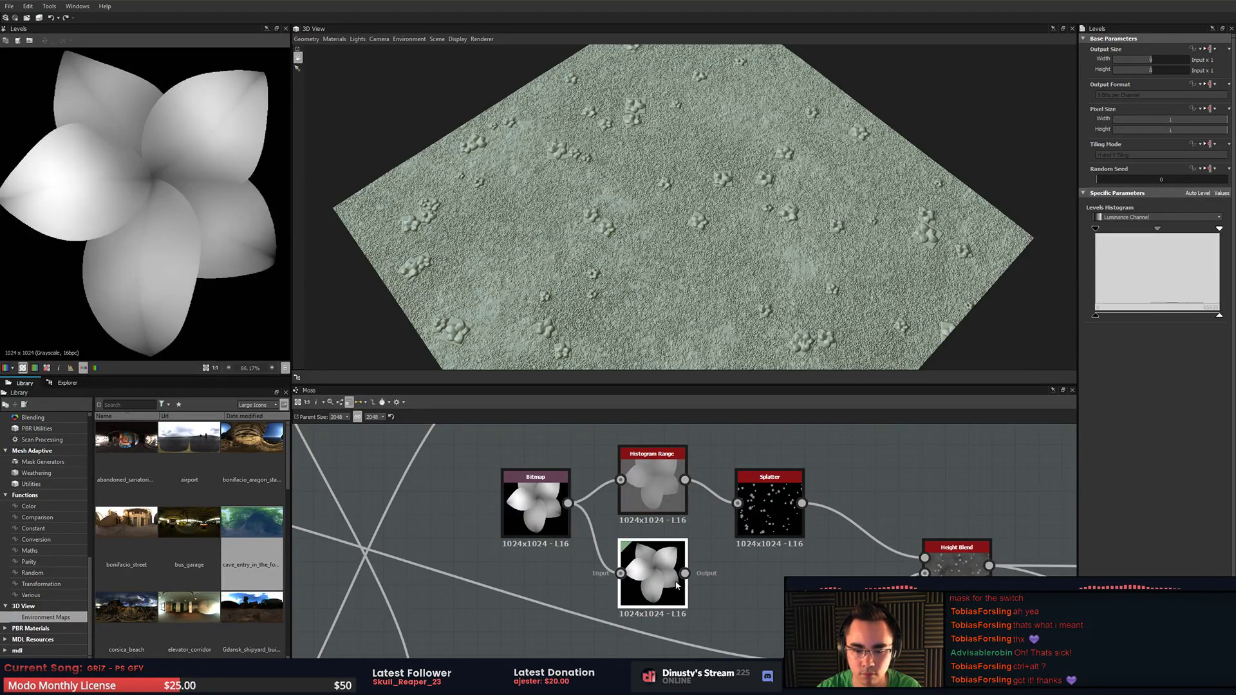
- Brighten the midtones slightly in the new Levels node while viewing the whole plant
scroll(200, 269, down, 3)
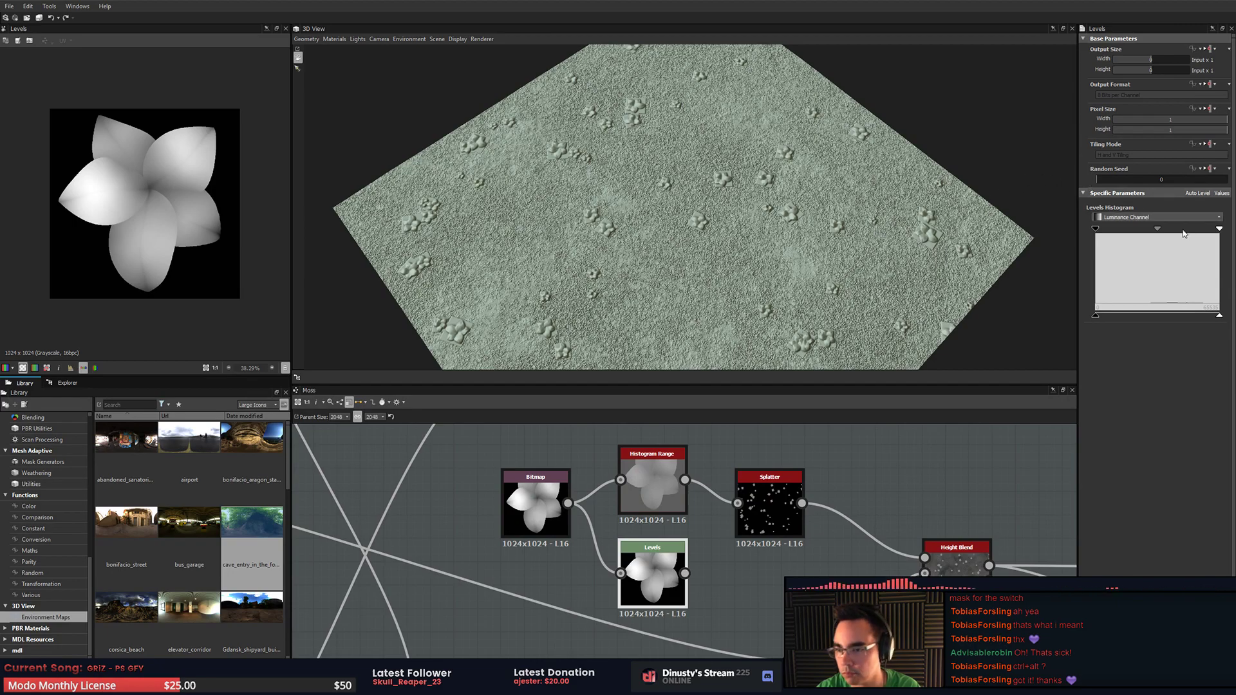
mouse_move(1221, 320)
mouse_down()
mouse_move(1152, 319)
mouse_move(1221, 322)
mouse_up()
mouse_move(1157, 233)
mouse_down()
mouse_move(1126, 233)
mouse_move(1158, 242)
mouse_up()
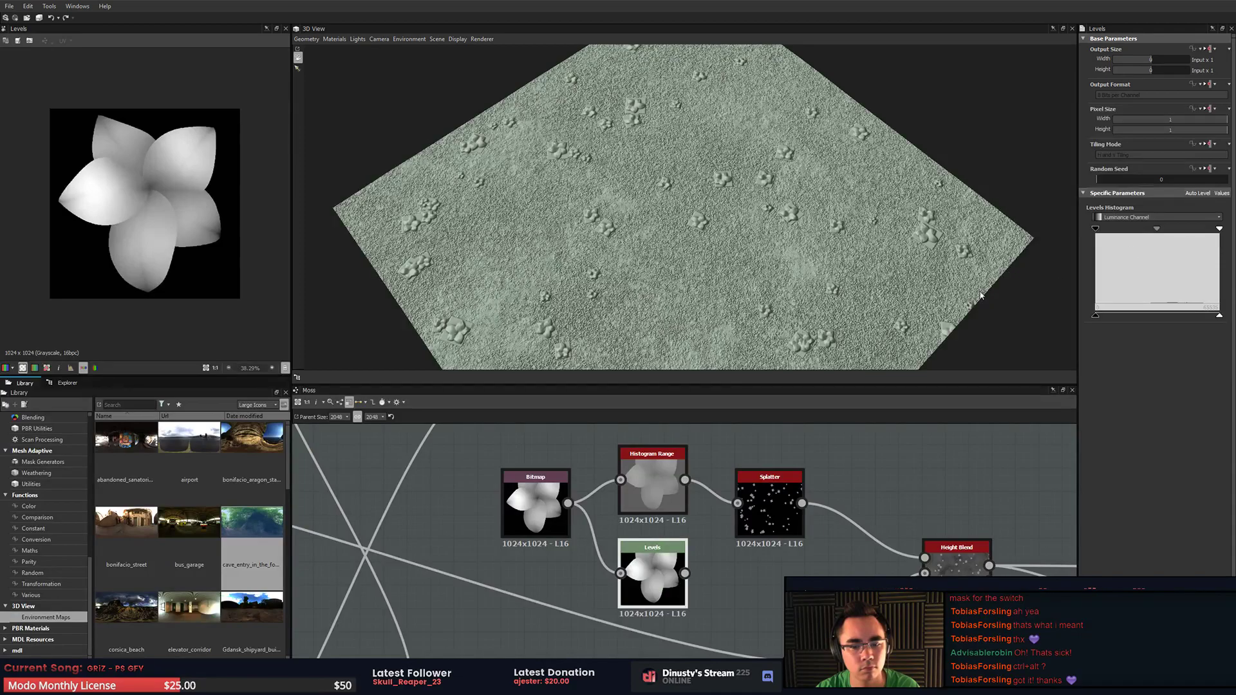
- Switch to ZBrush, turn the leafy plant to a side view and try rotating it with the Transpose line
key(ctrl+alt+Tab)
click(630, 299)
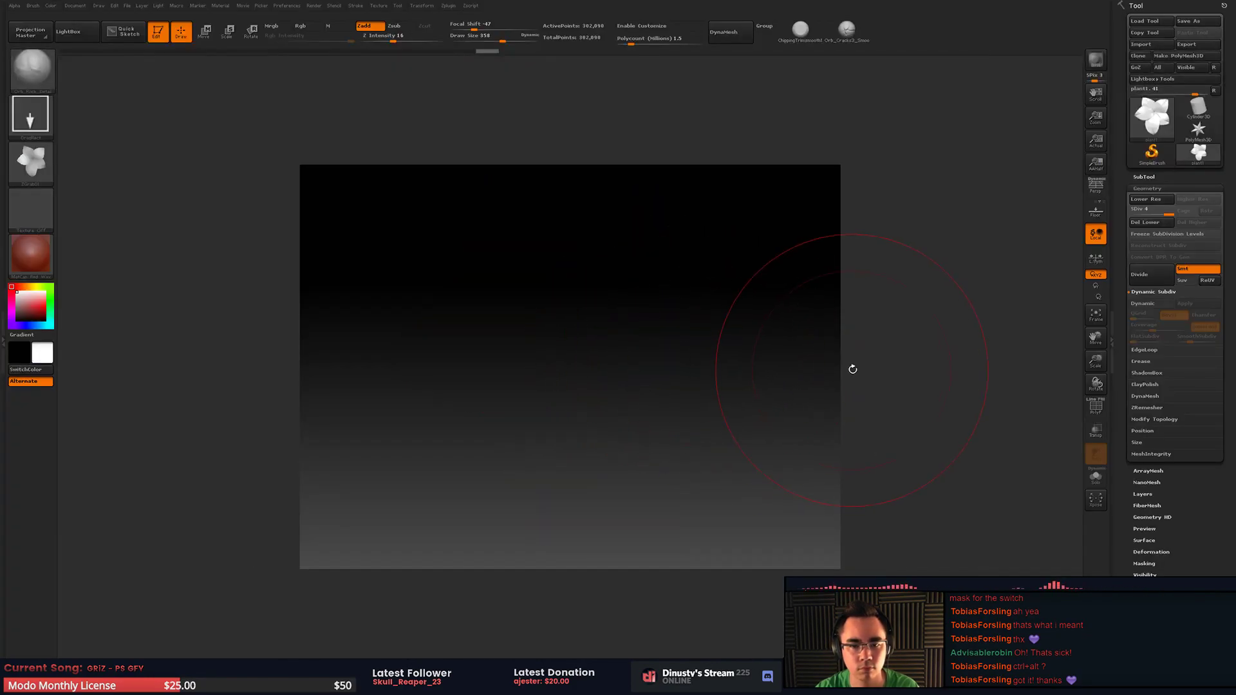
drag(849, 367, 797, 336)
key(r)
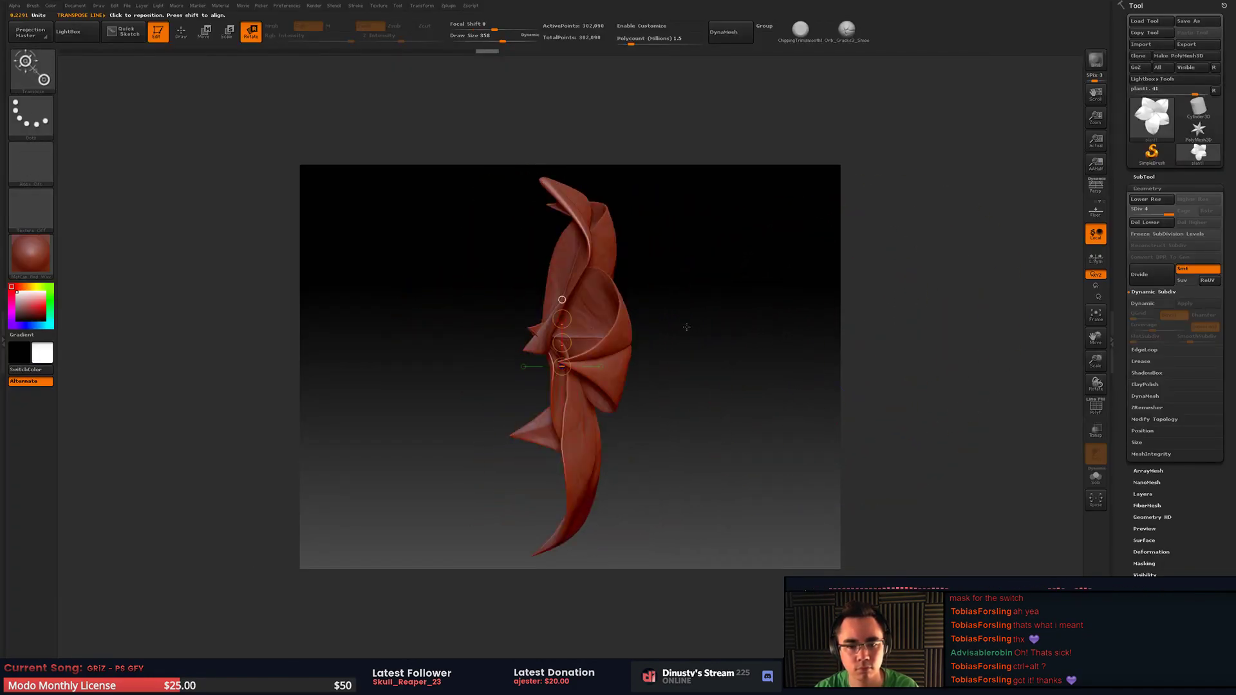
mouse_move(529, 345)
shift+mouse_down()
mouse_move(735, 343)
mouse_move(643, 337)
mouse_move(579, 357)
shift+mouse_up()
key(ctrl+z)
key(w)
key(q)
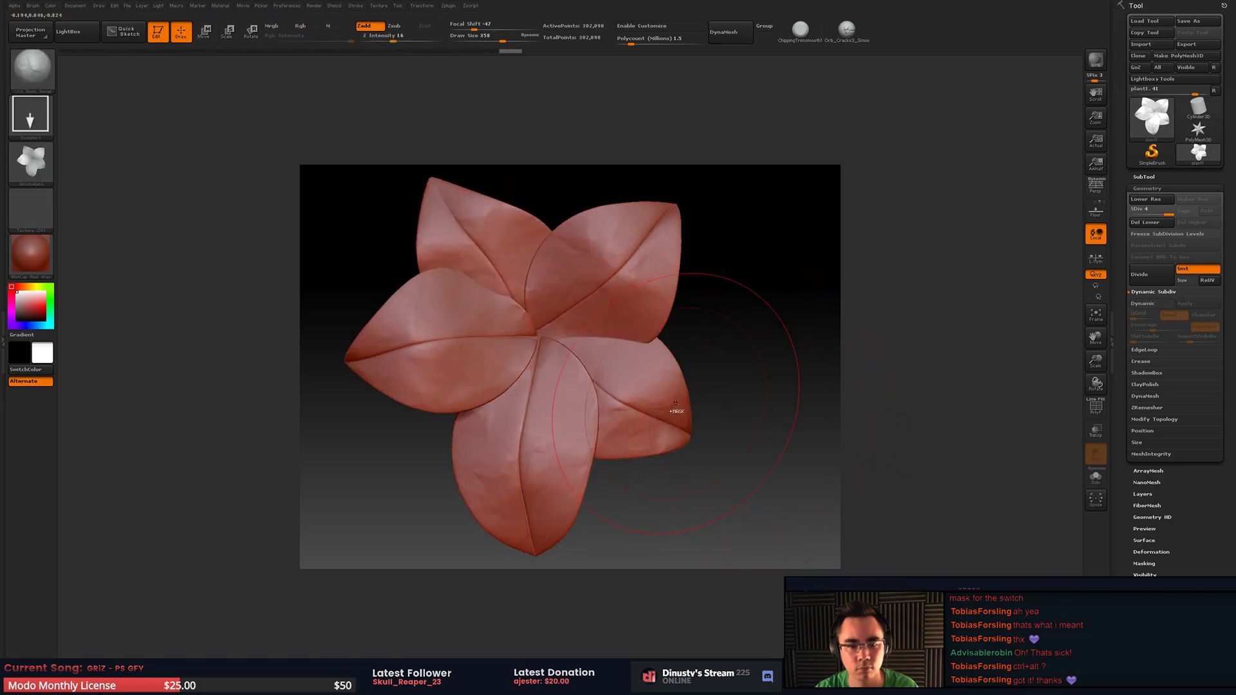
- Frame the whole plant from the front inside the canvas and grab the document as a new alpha
ctrl+click(824, 416)
ctrl+click(823, 417)
alt+drag(822, 416, 716, 397)
key(f)
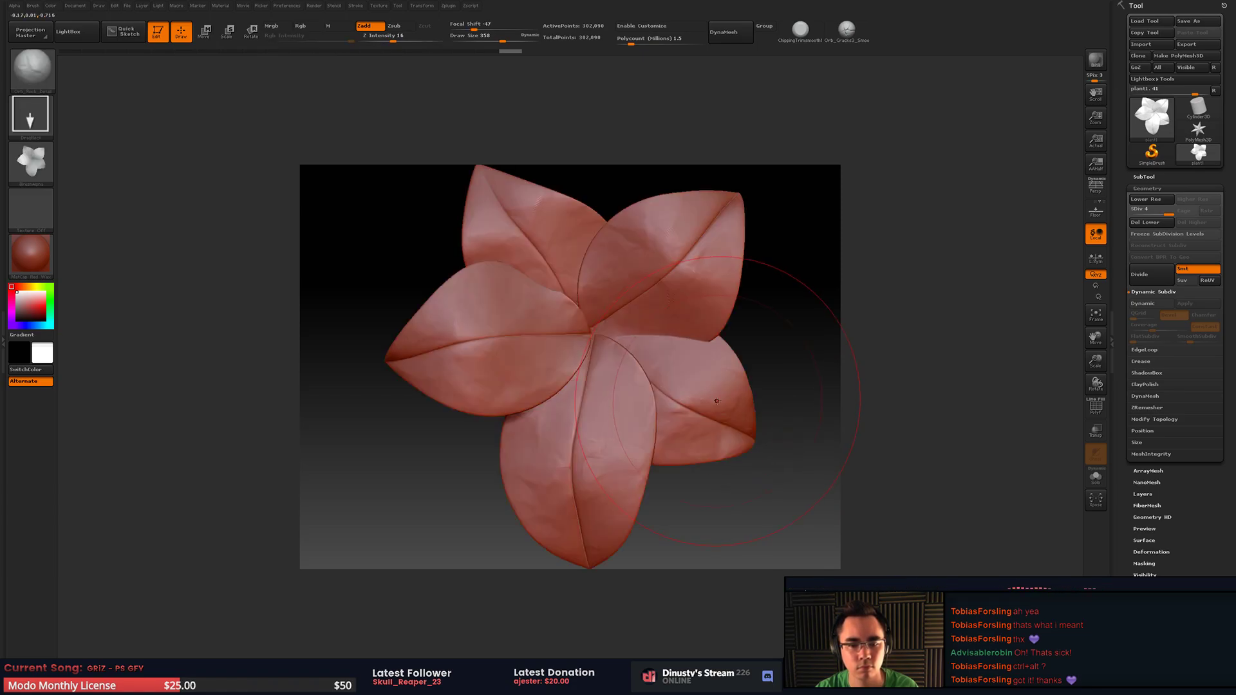
alt+drag(899, 447, 867, 430)
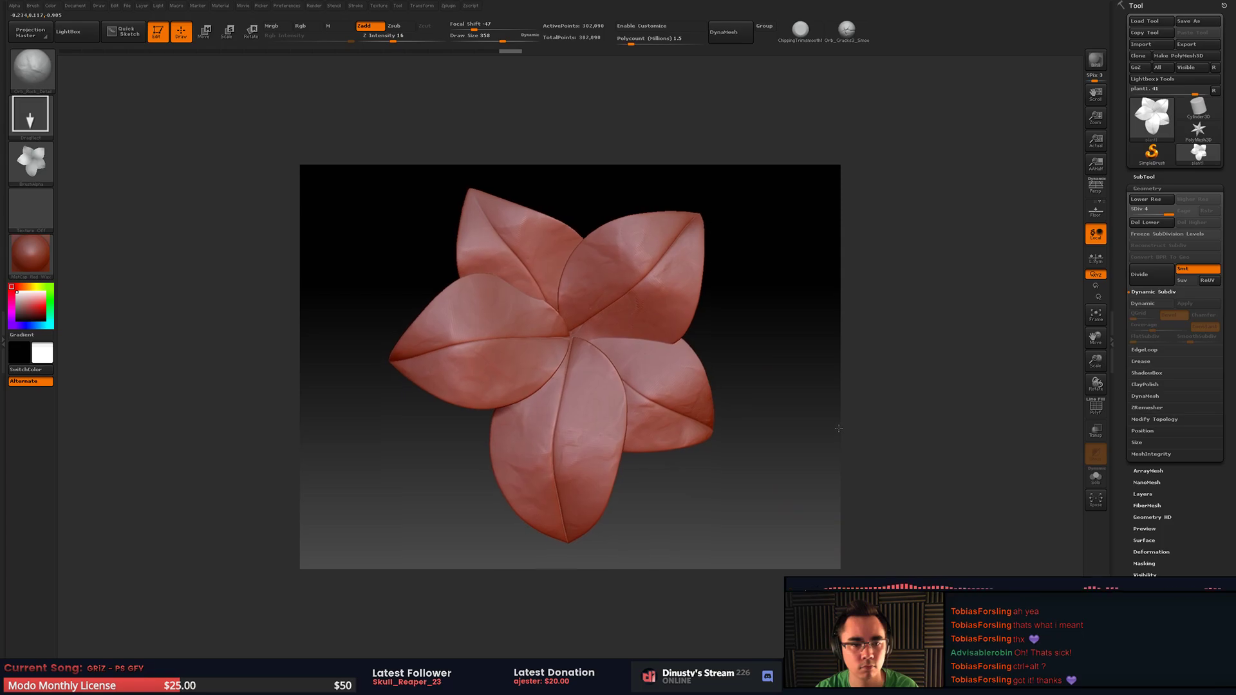
click(47, 165)
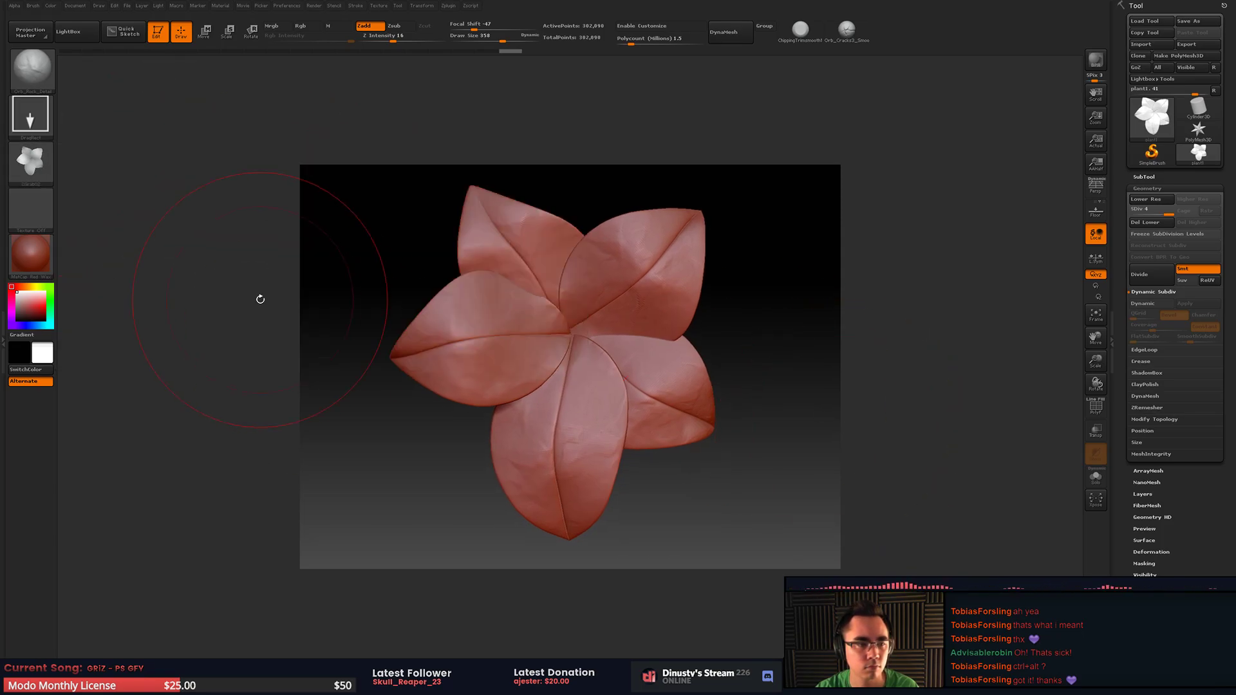
click(45, 165)
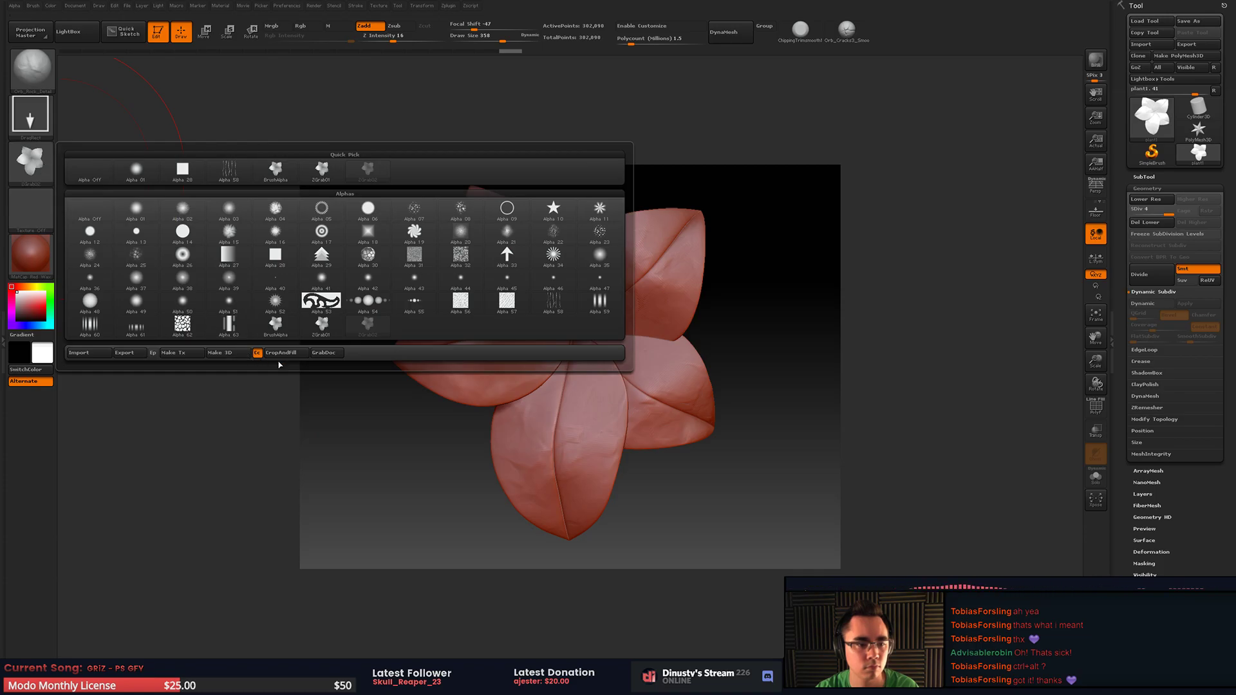
click(316, 356)
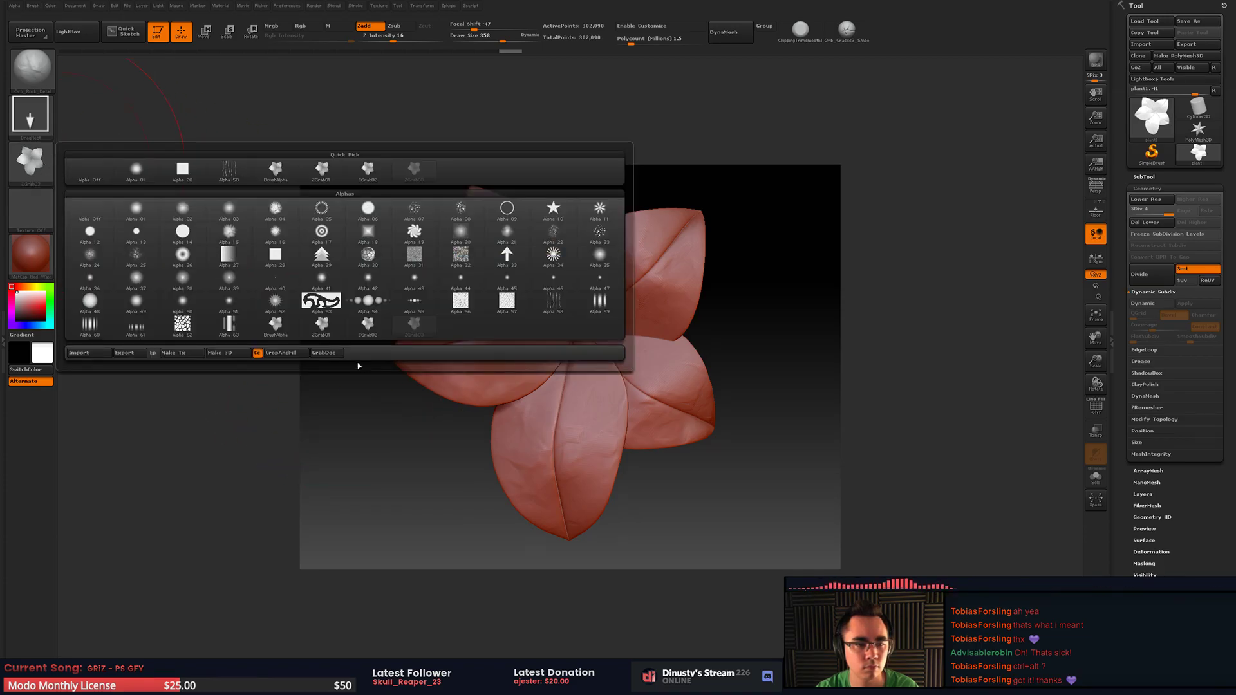
- Export the grabbed plant alpha to the Moss folder, overwriting ZGrab01.PSD
click(124, 353)
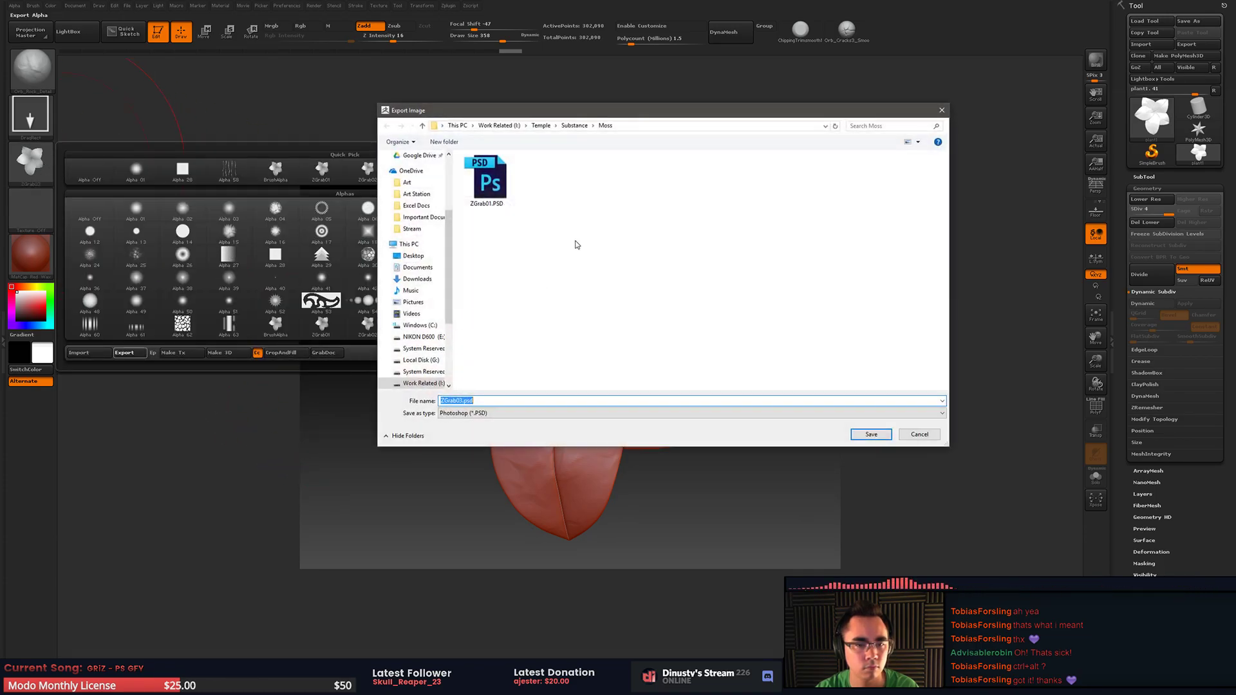
double_click(495, 182)
click(643, 336)
- Switch to Photoshop, close the outdated ZGrab01.PSD and reopen the newly exported version
key(ctrl+alt+Tab)
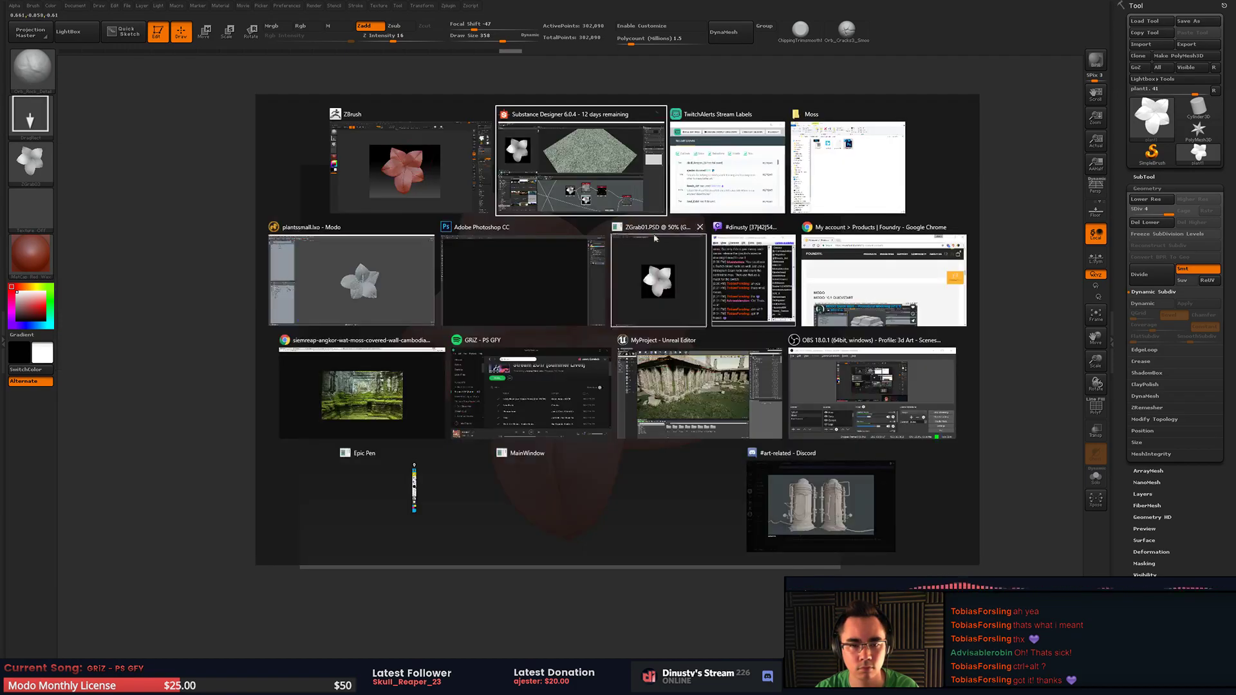
click(662, 283)
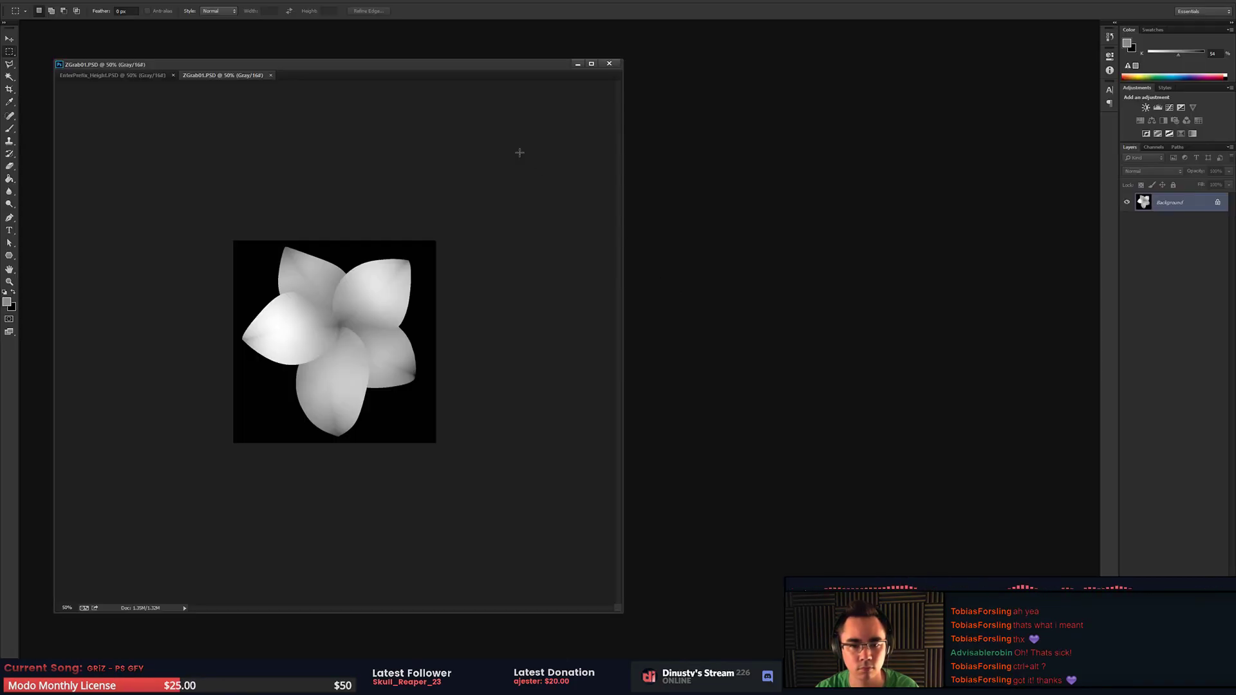
click(270, 75)
key(ctrl+o)
double_click(307, 116)
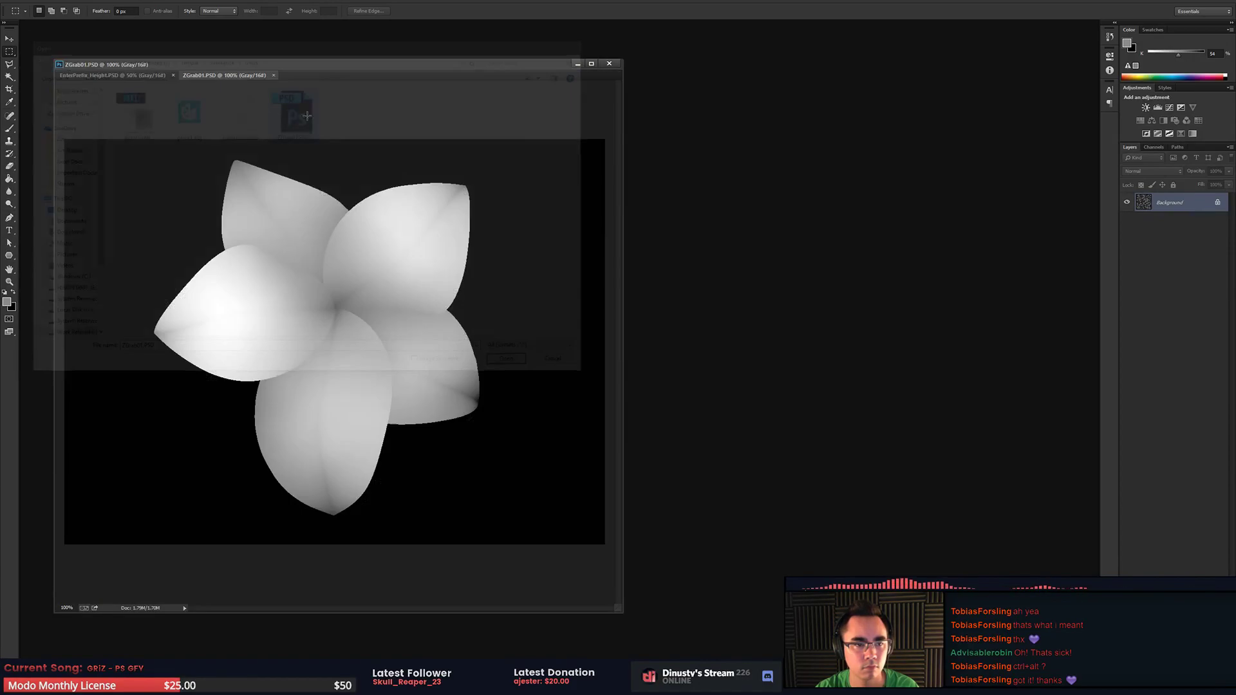
- Crop the plant image to a 773 px square selection around the whole plant
drag(136, 141, 543, 523)
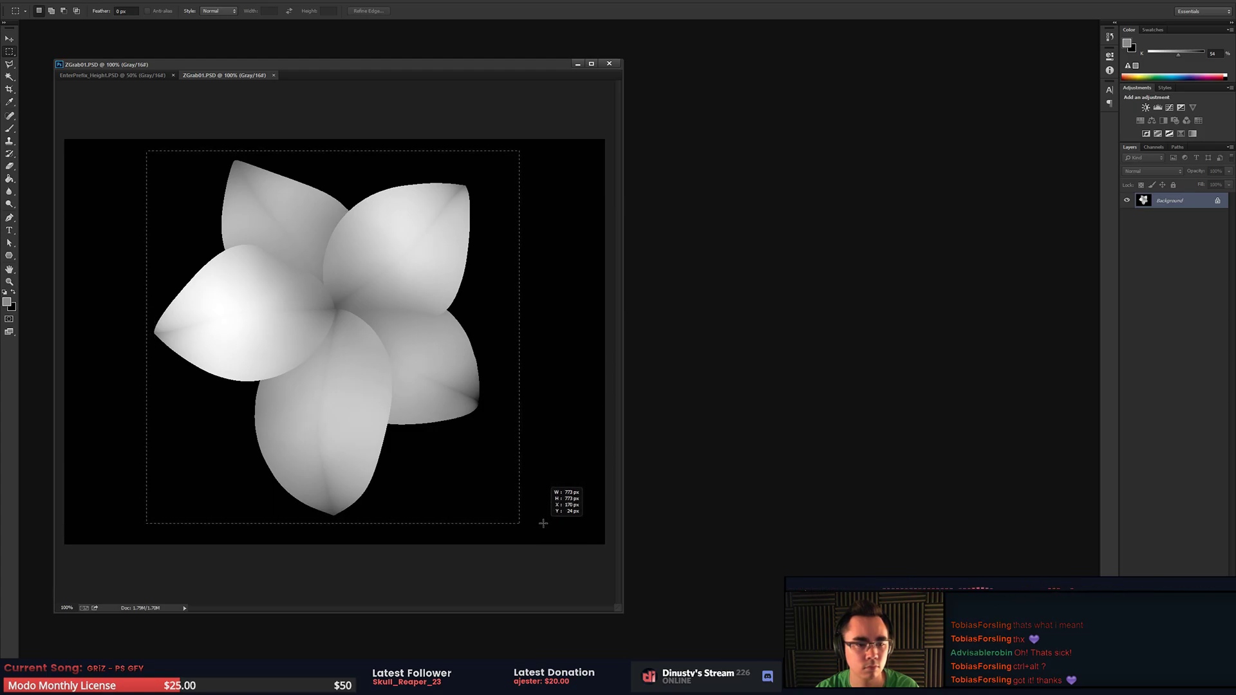
click(9, 89)
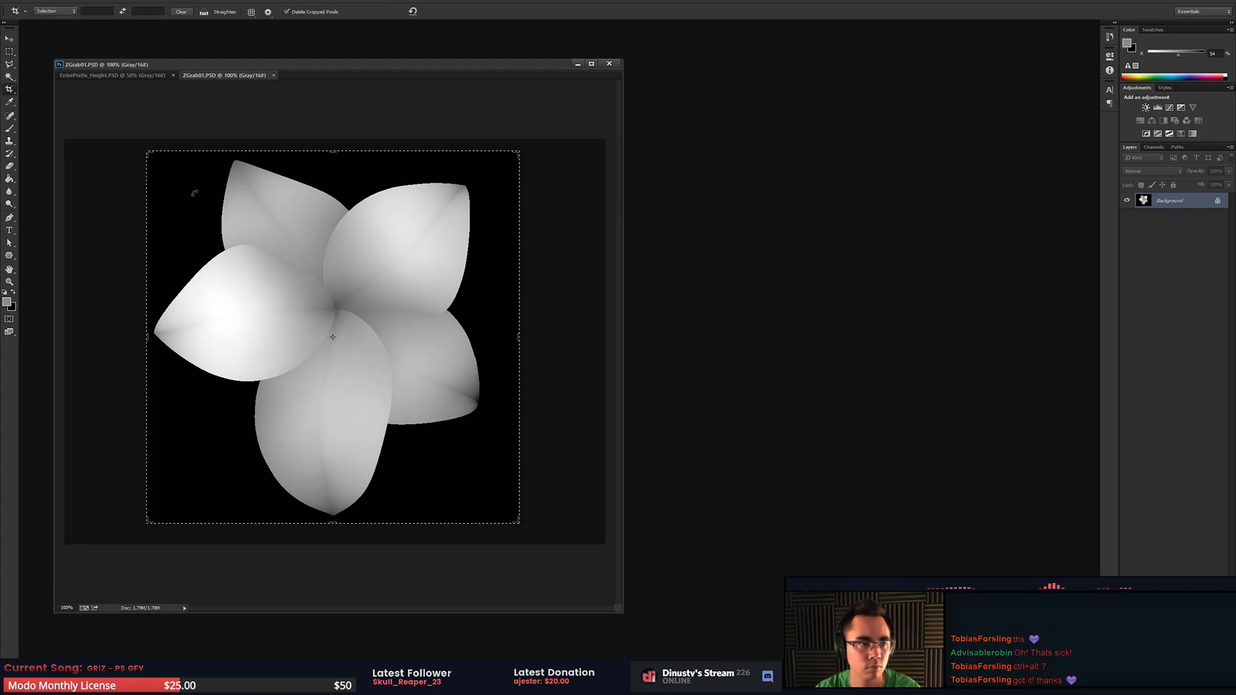
key(Return)
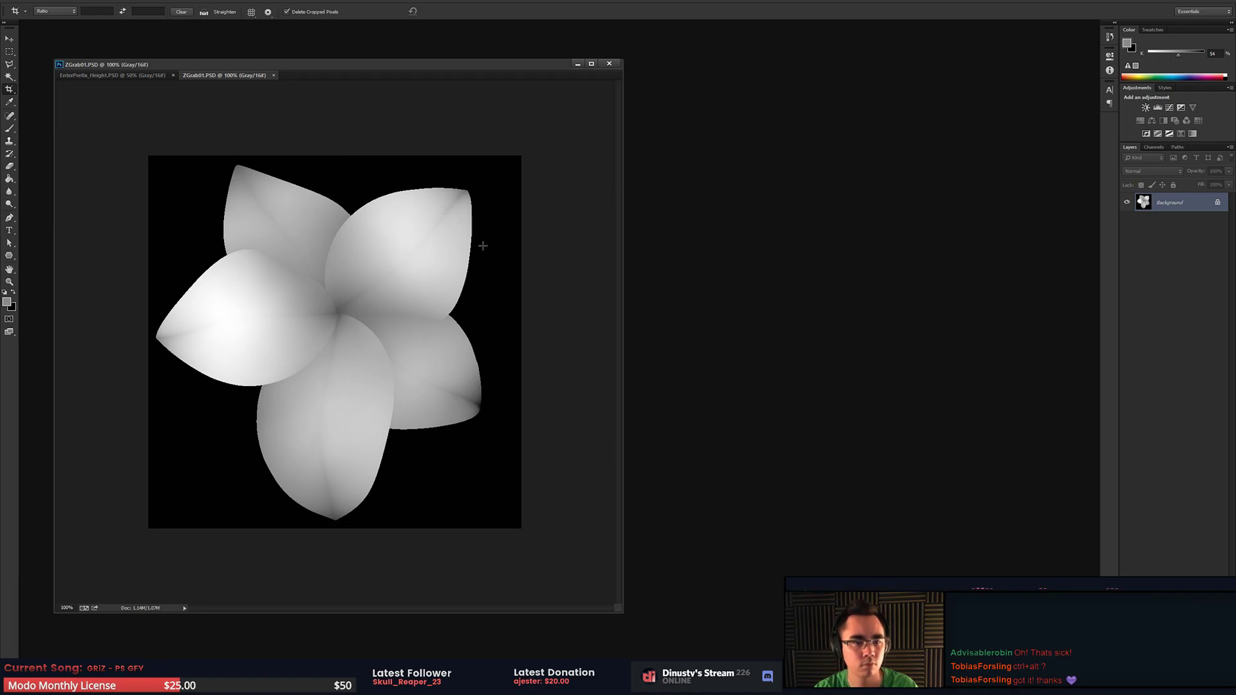
- Switch to Substance Designer and add ZGrab01.PSD from the Moss folder to the graph as a new Bitmap node
key(ctrl+alt+Tab)
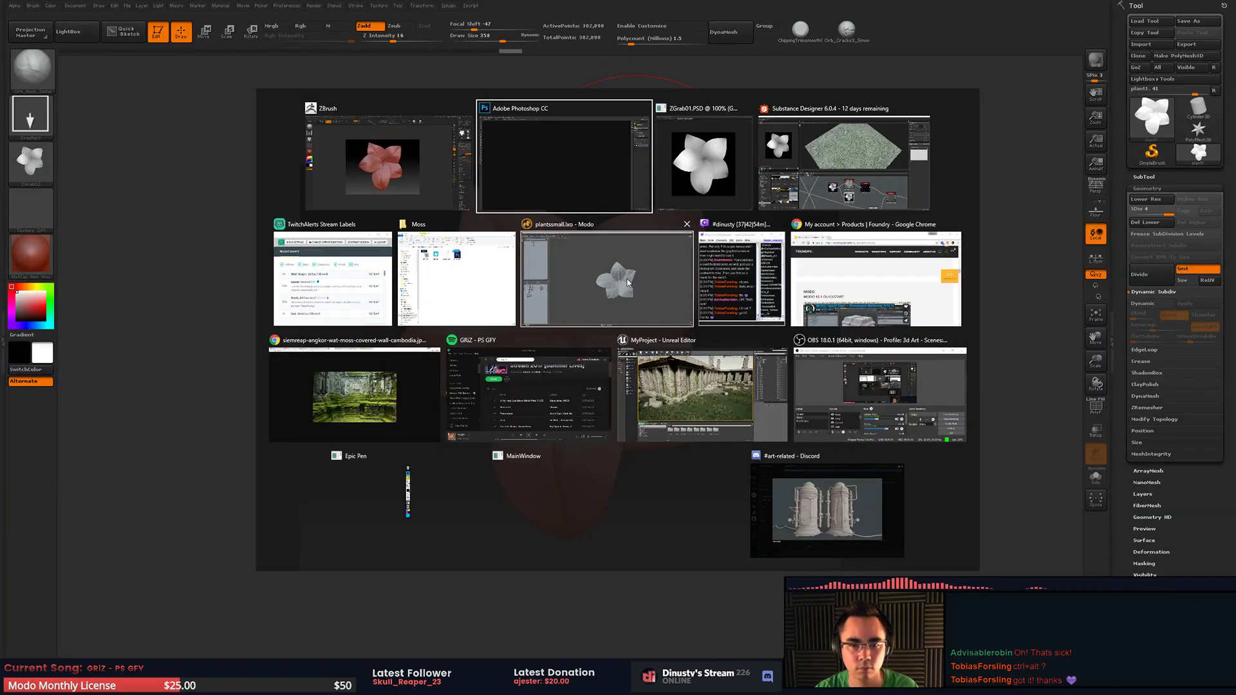
click(782, 148)
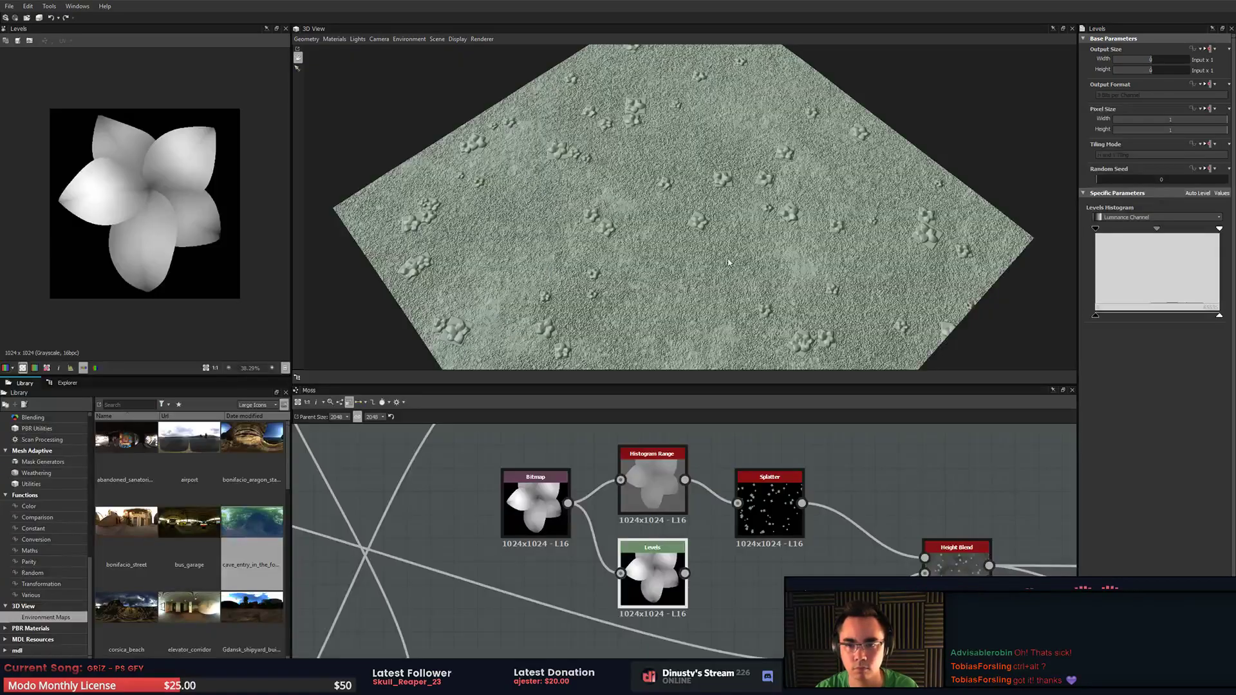
click(534, 509)
key(ctrl+alt+Tab)
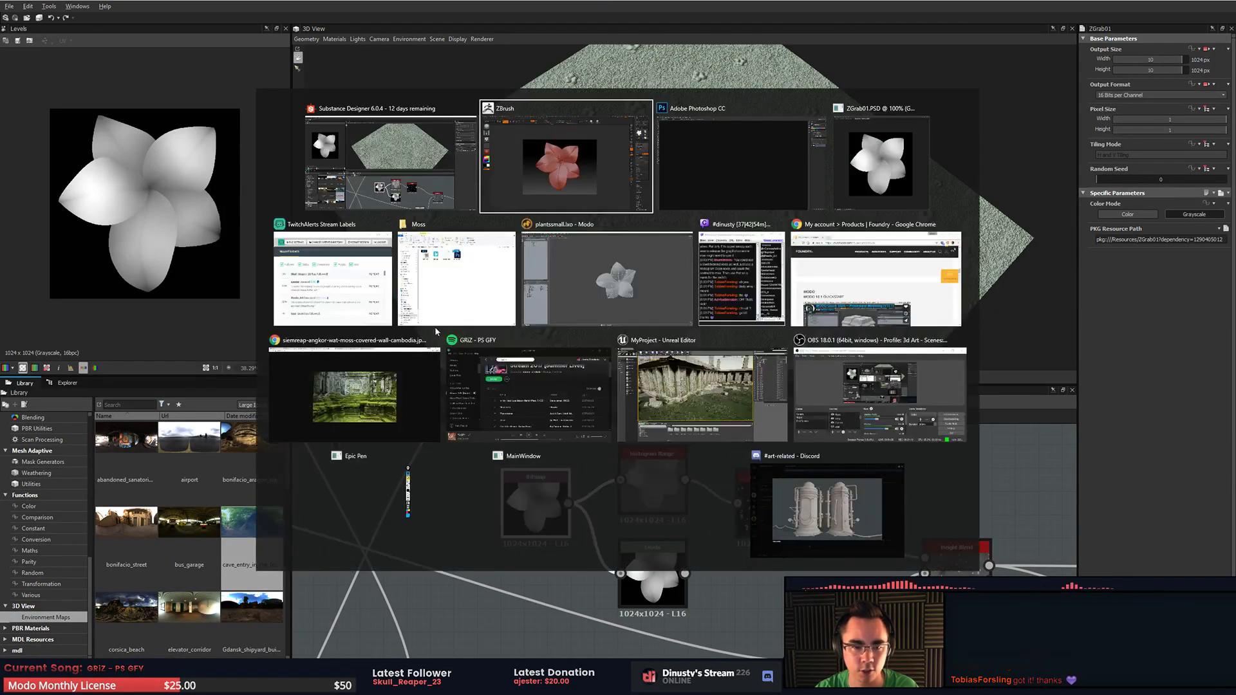
click(444, 283)
drag(668, 155, 479, 553)
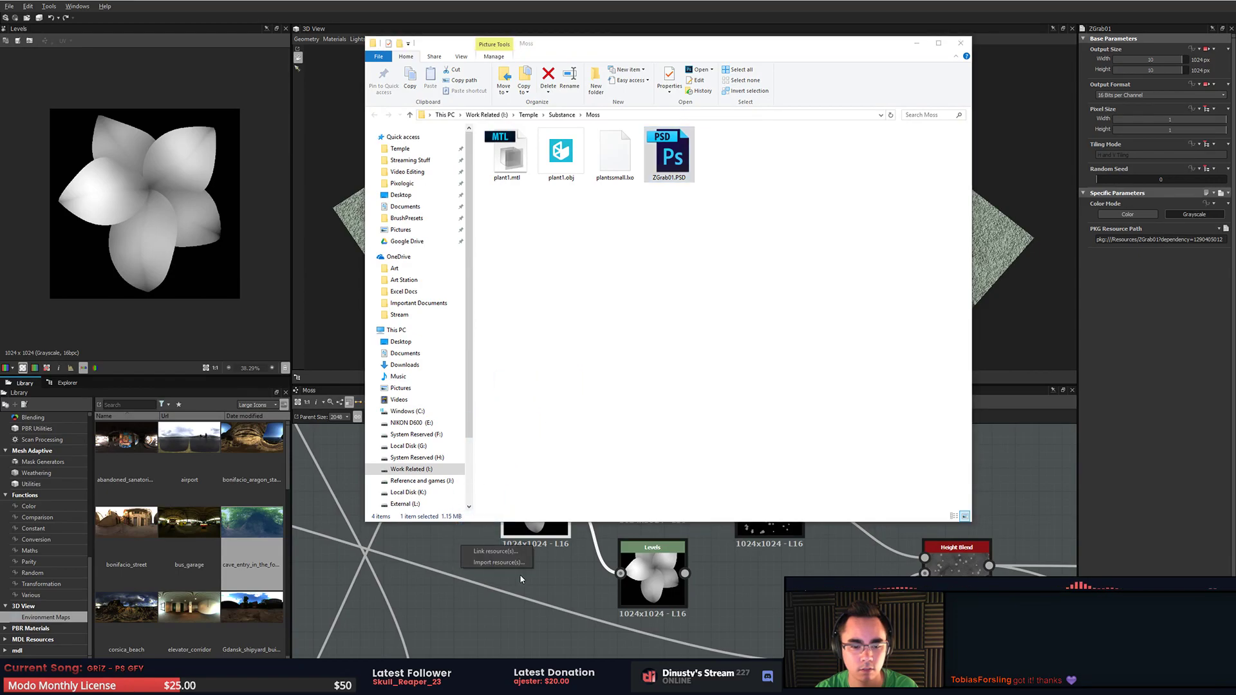
click(684, 341)
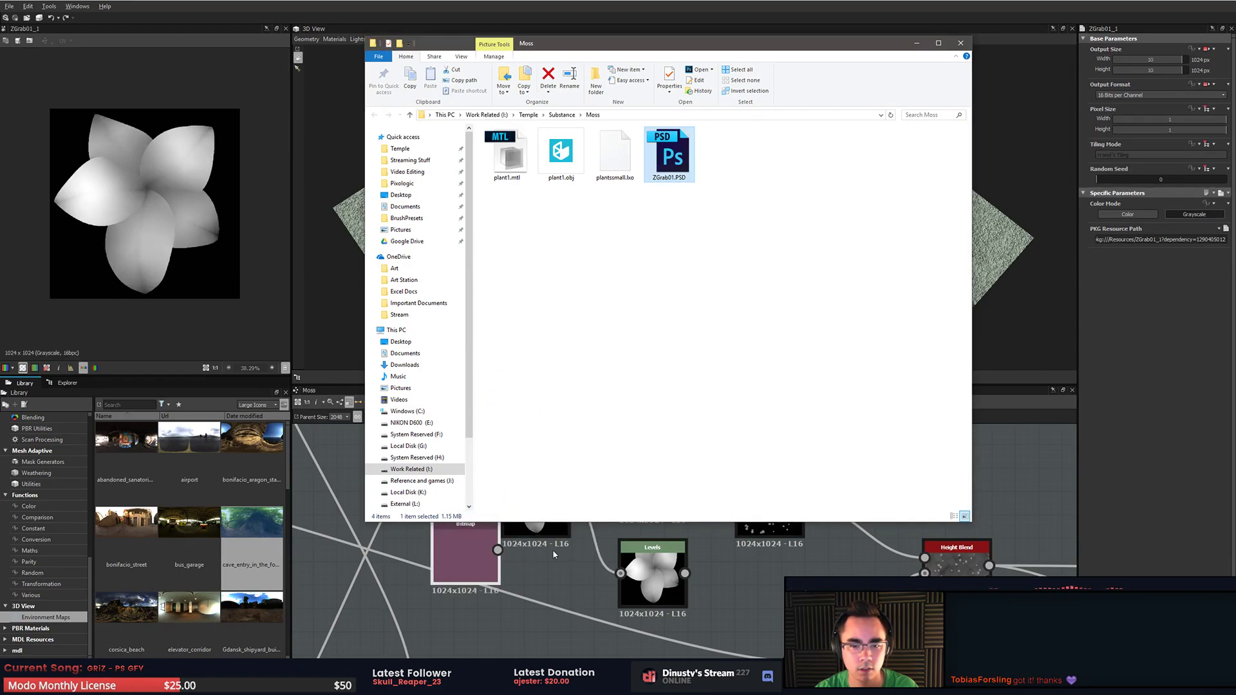
- Replace the old plant Bitmap with the new one, wire it through Levels into Splatter, and move Histogram Range out of the way
click(525, 500)
key(Delete)
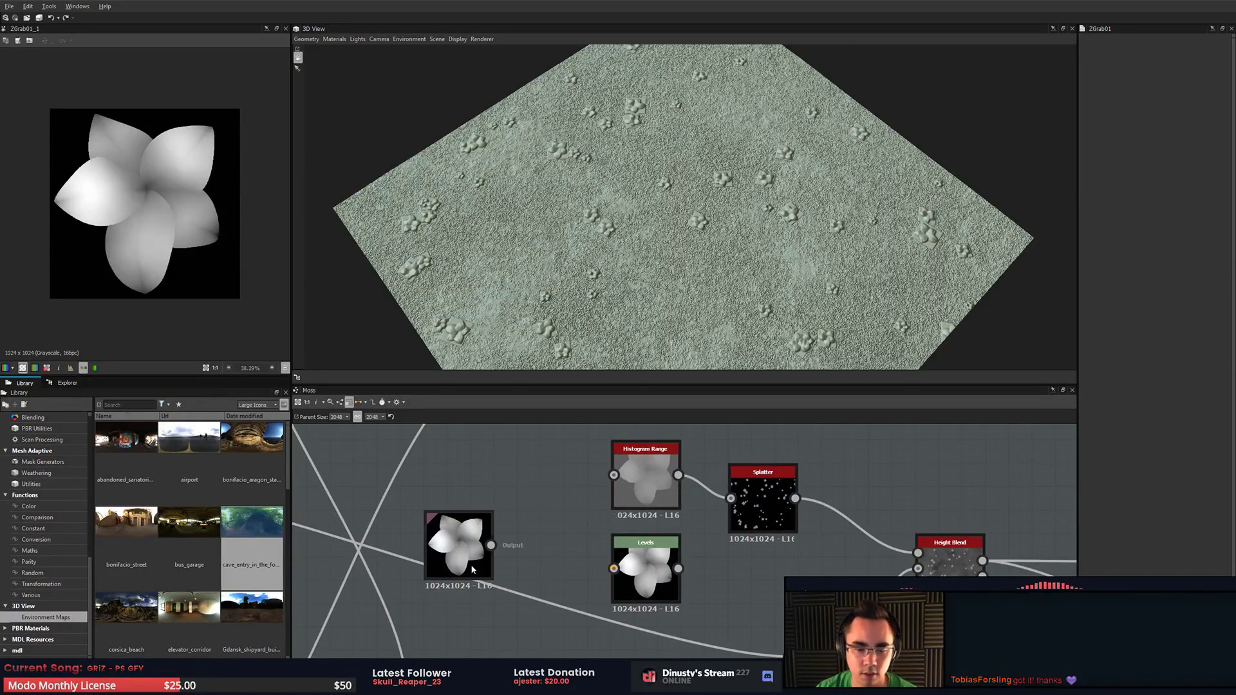
drag(471, 548, 730, 498)
drag(642, 488, 630, 464)
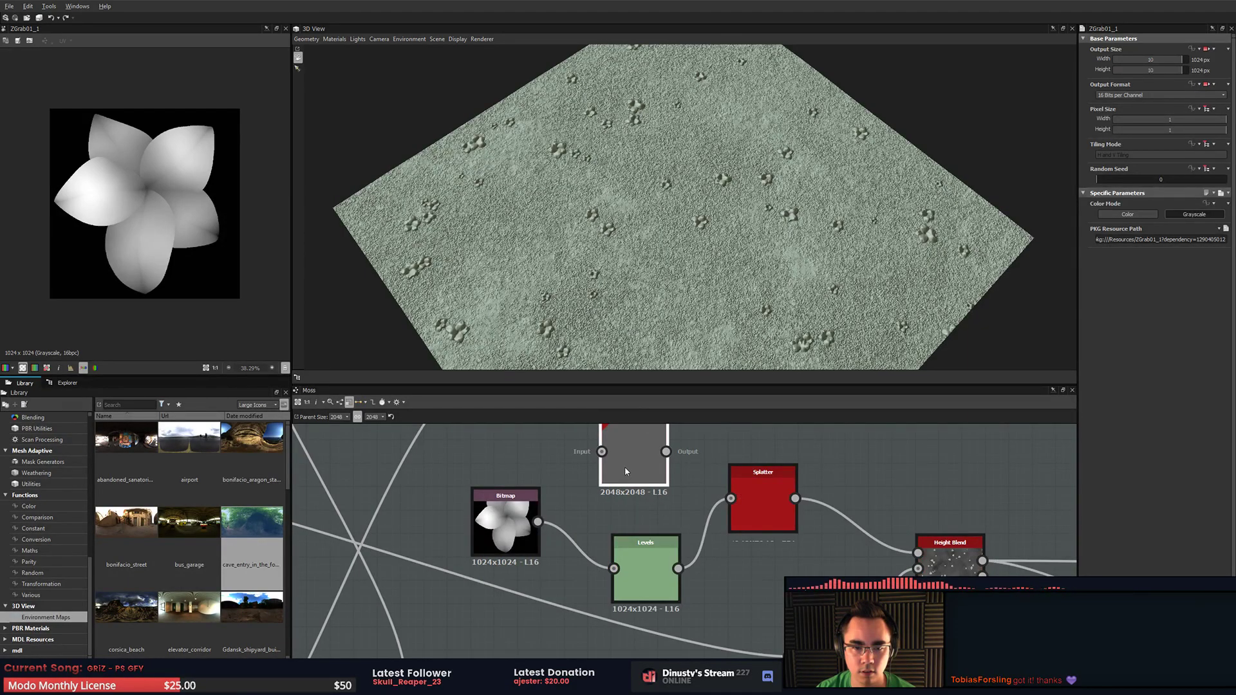
- Brighten the plant strongly by shifting the midtones of the Levels node far toward the dark end
click(628, 586)
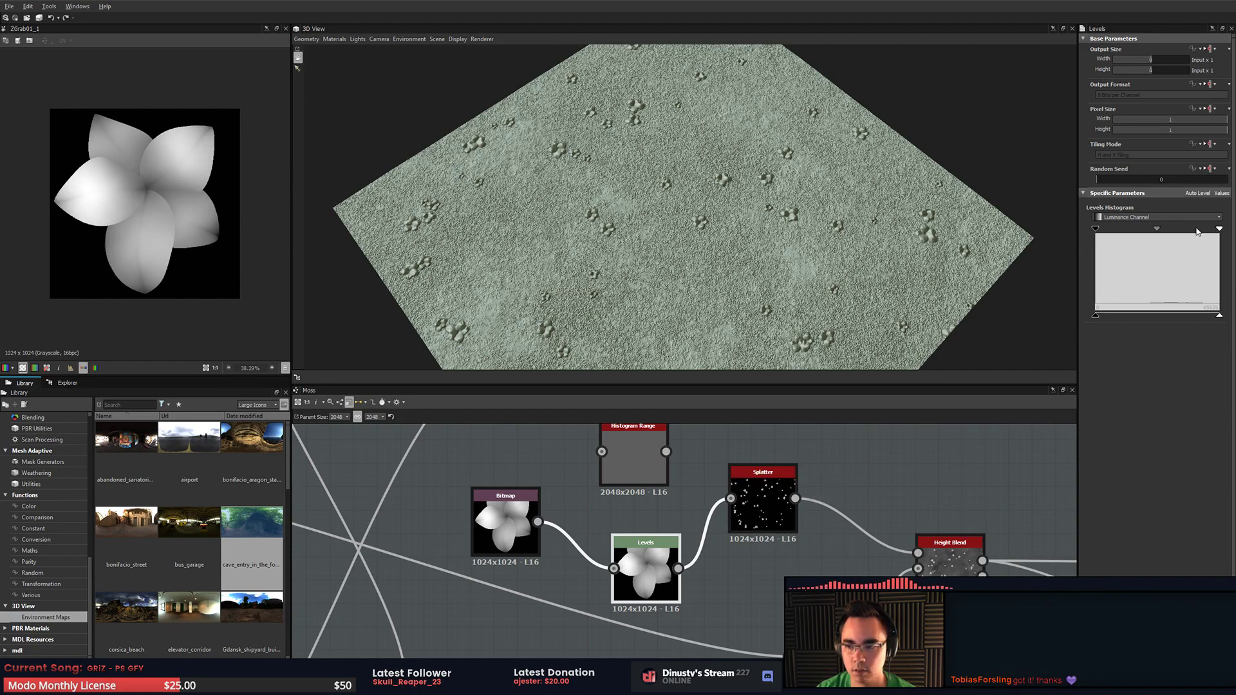
mouse_move(1221, 316)
mouse_down()
mouse_move(1181, 316)
mouse_move(1220, 318)
mouse_up()
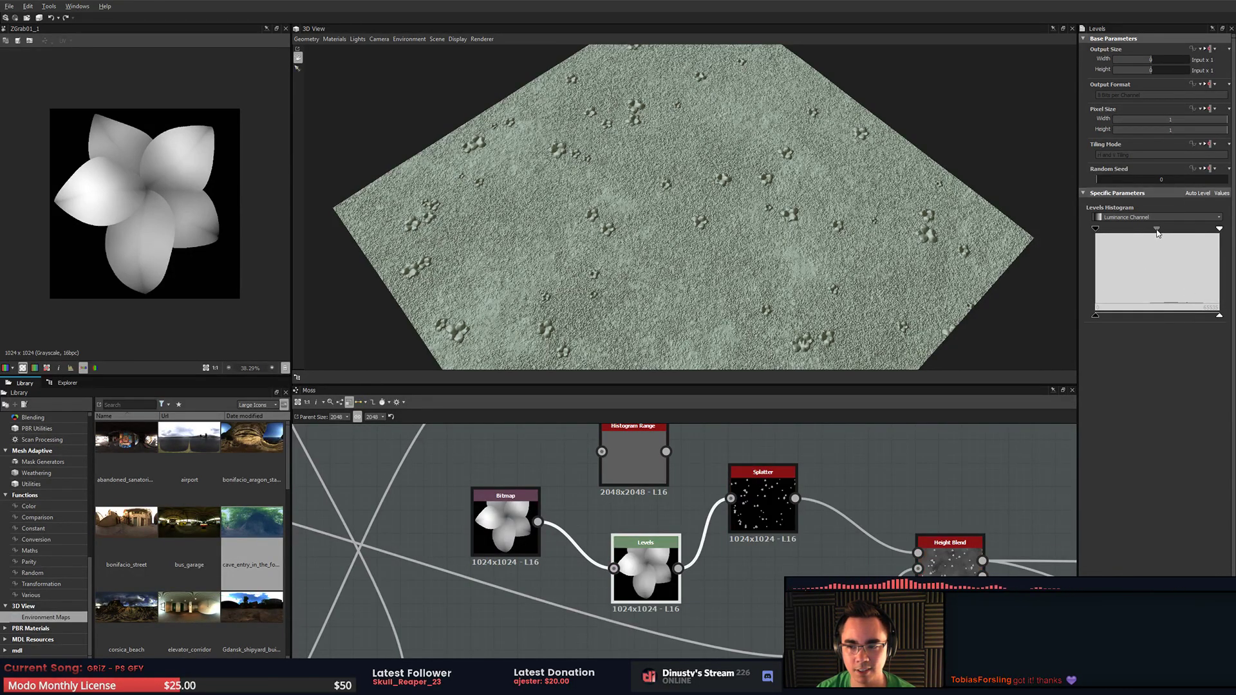
drag(1157, 230, 1113, 237)
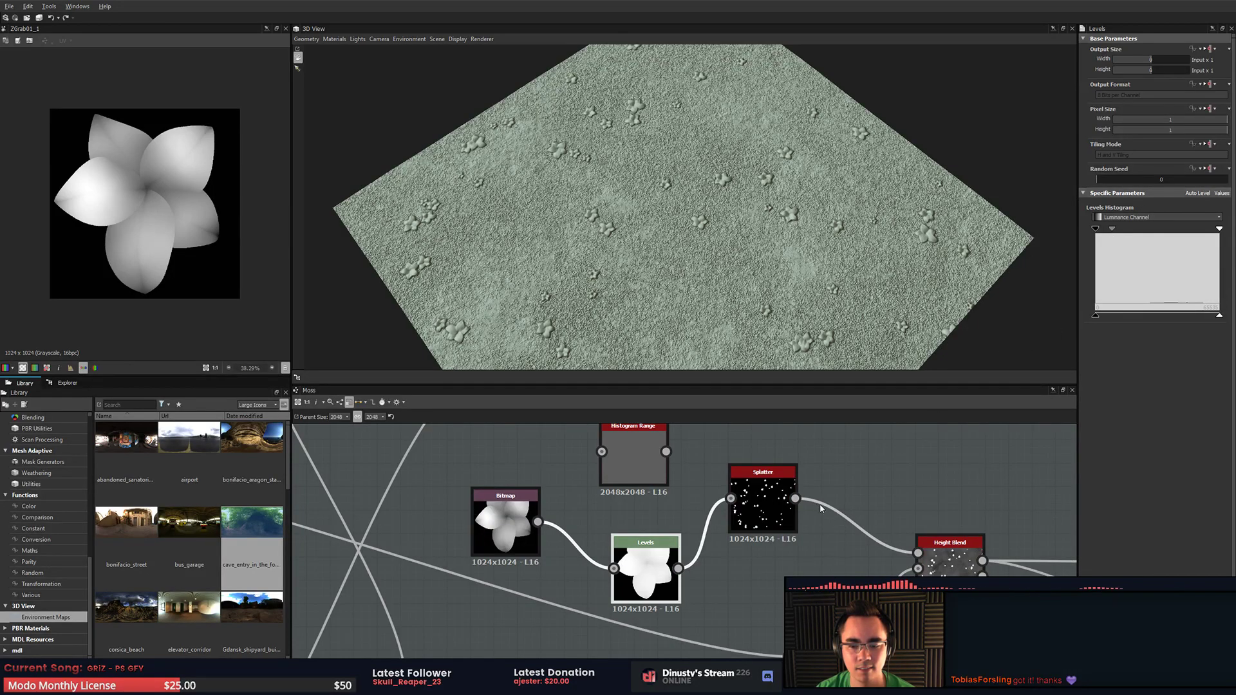
- Redistribute the scattered plants in the Splatter node with Rotation about 116 and Disorder 204.46, and try adjusting the Grid Number
click(772, 509)
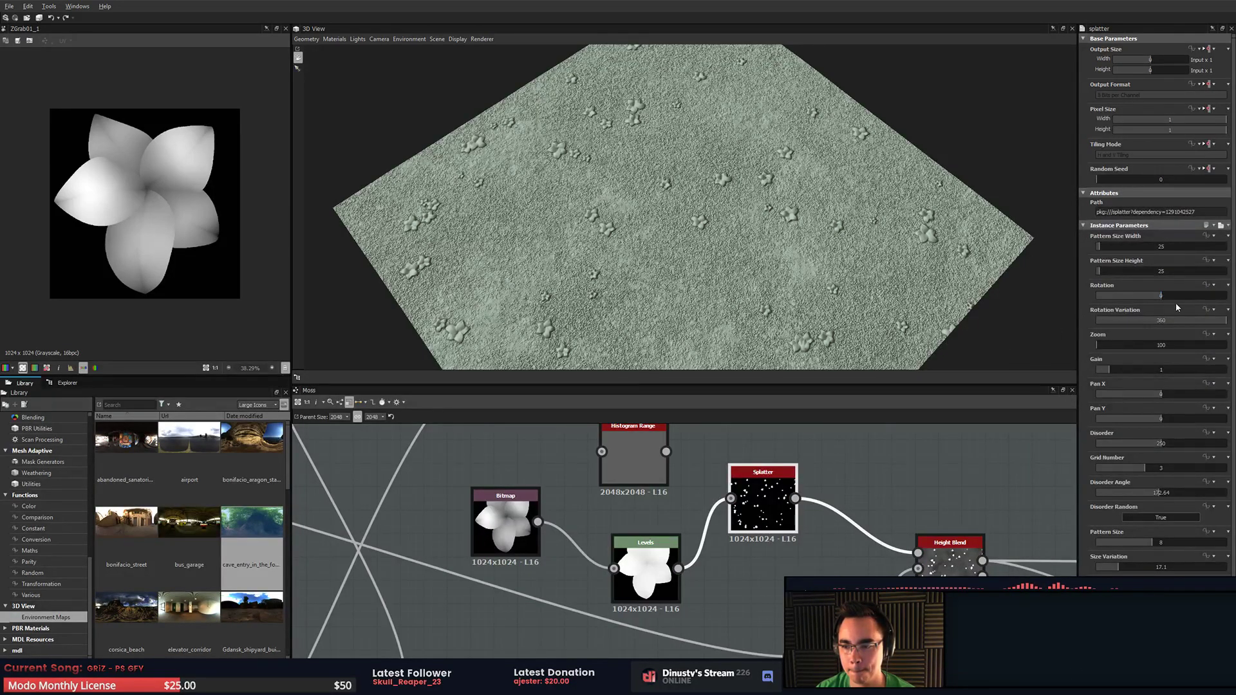
drag(1162, 300, 1183, 301)
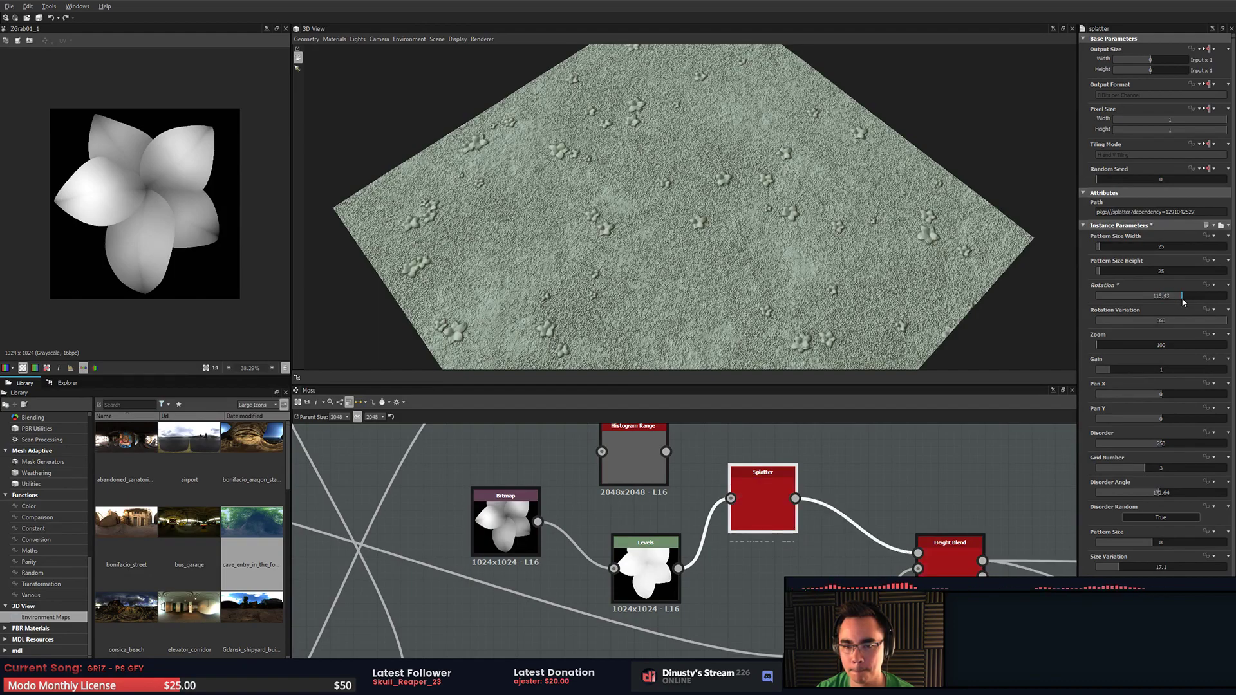
scroll(1128, 390, down, 1)
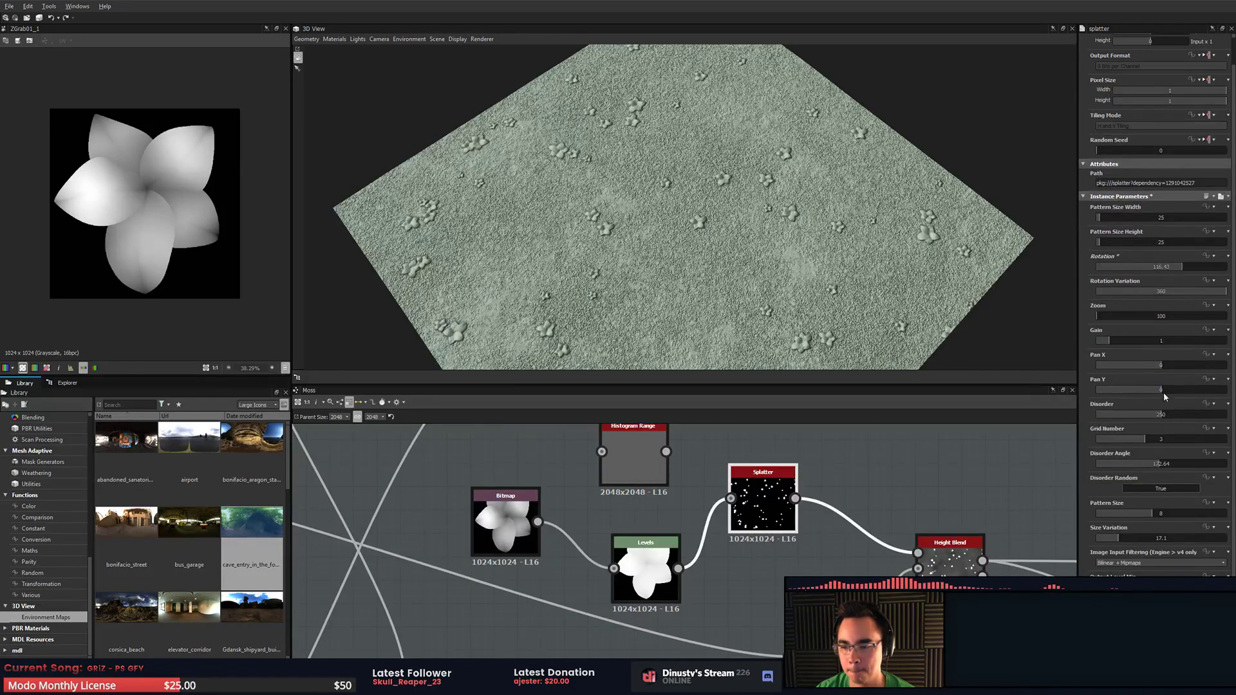
drag(1157, 415, 1188, 415)
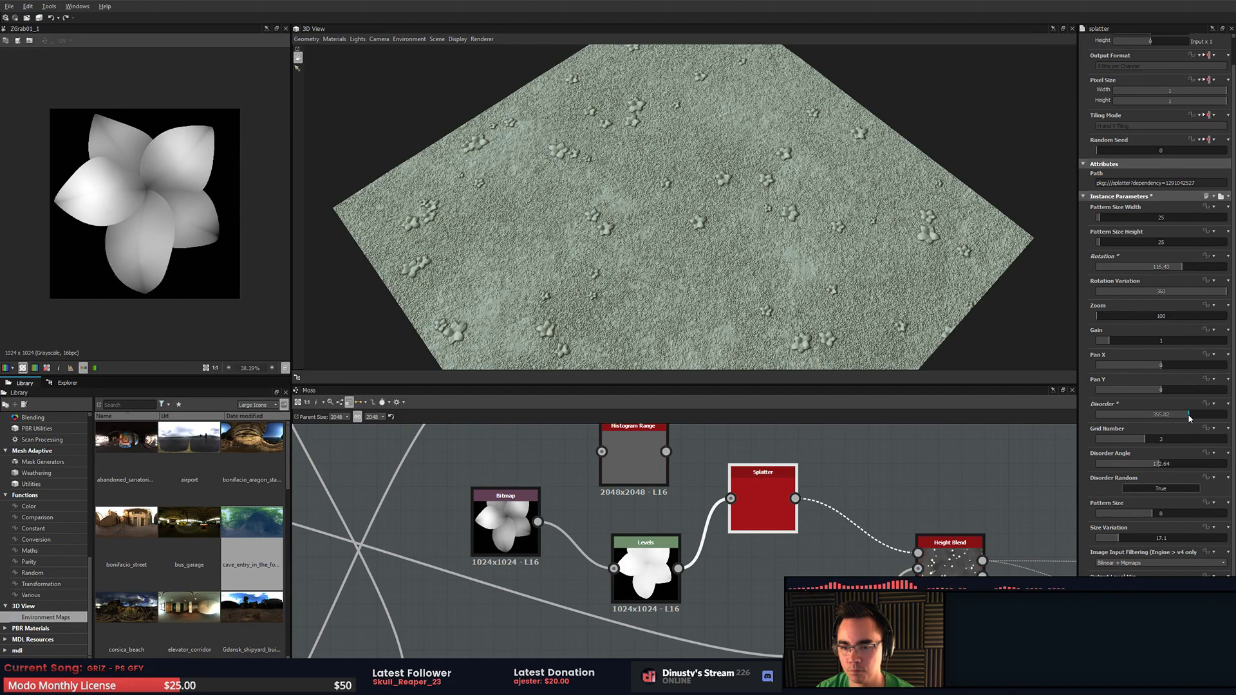
click(1149, 415)
mouse_move(1144, 439)
mouse_down()
mouse_move(1124, 444)
mouse_move(1138, 443)
mouse_up()
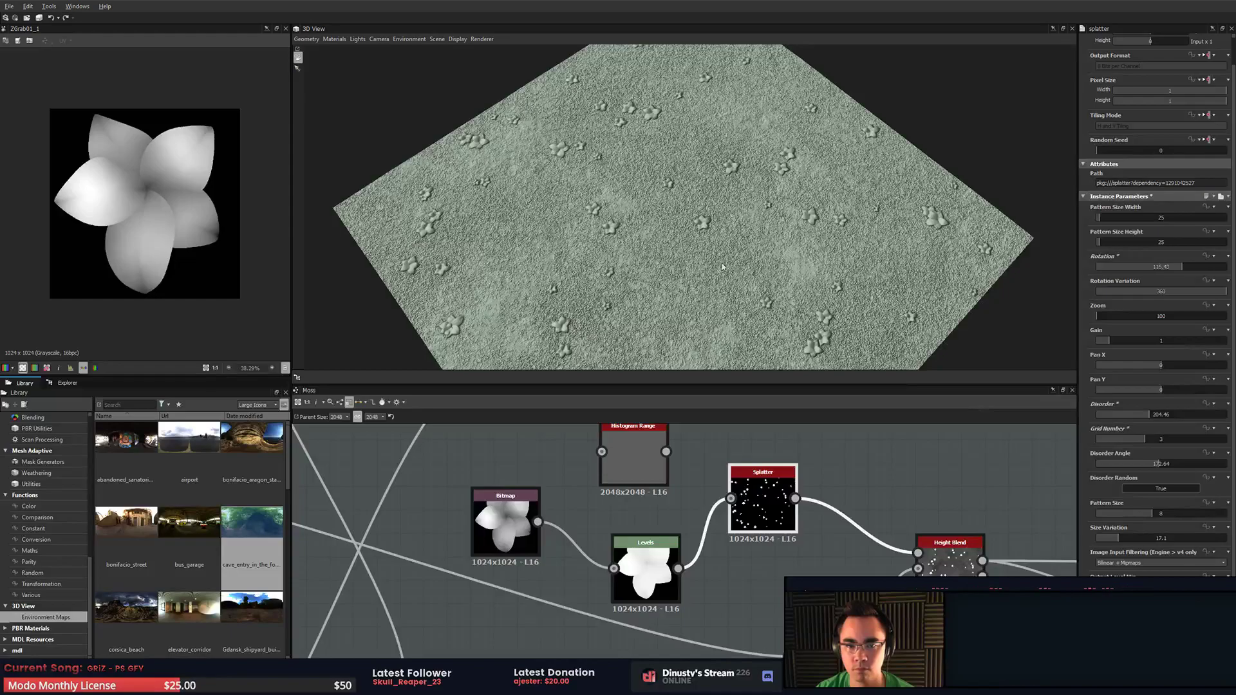
- View the moss plane at a lower angle and connect the Height Blend result to the graph's height output
drag(722, 266, 717, 223)
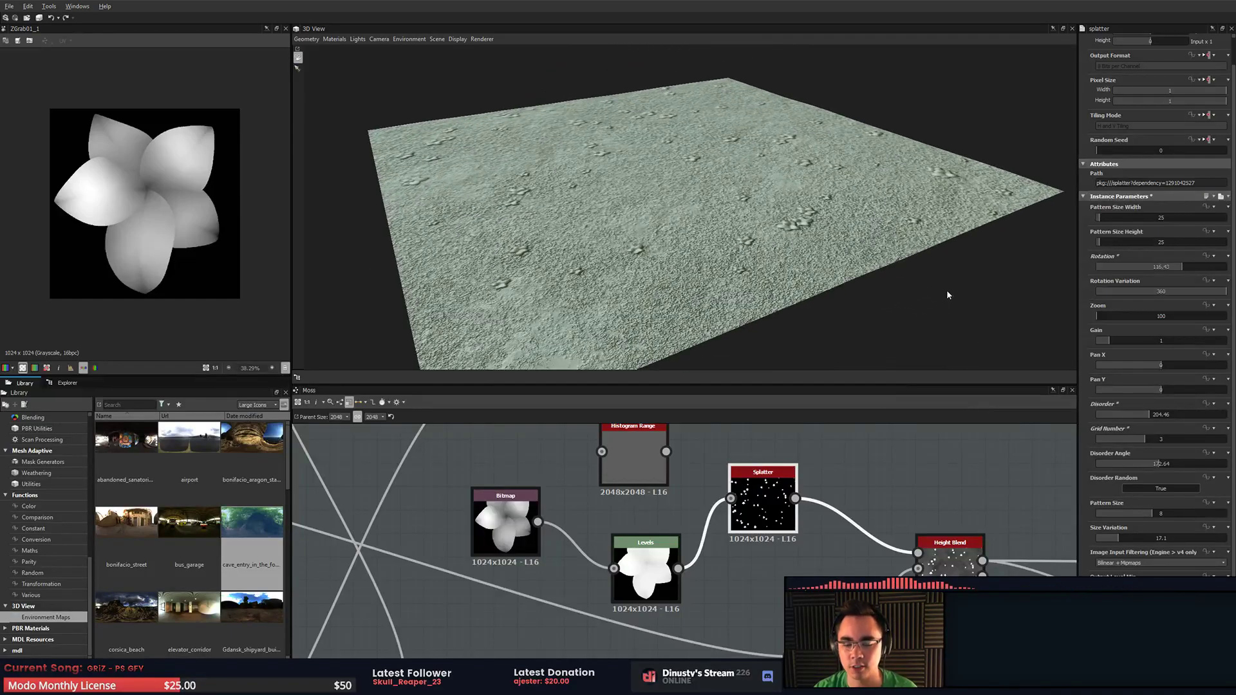
middle_drag(818, 431, 719, 412)
scroll(856, 461, down, 3)
scroll(866, 485, down, 2)
middle_drag(933, 513, 669, 482)
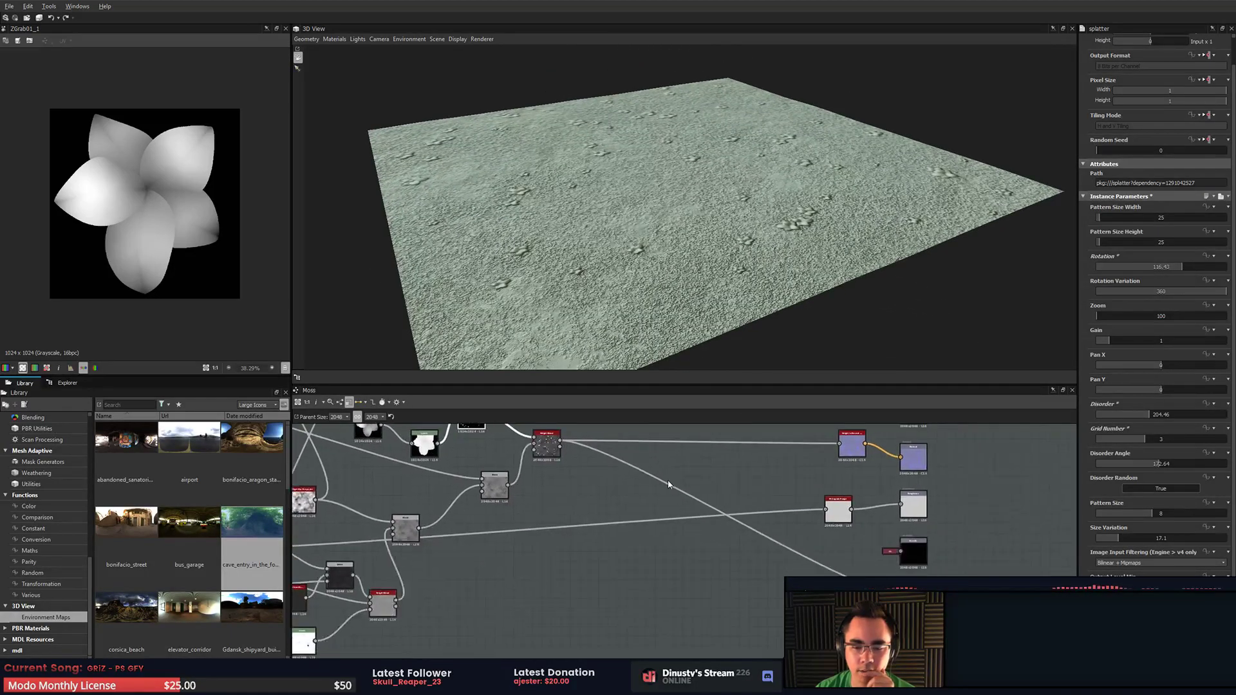
scroll(668, 484, down, 2)
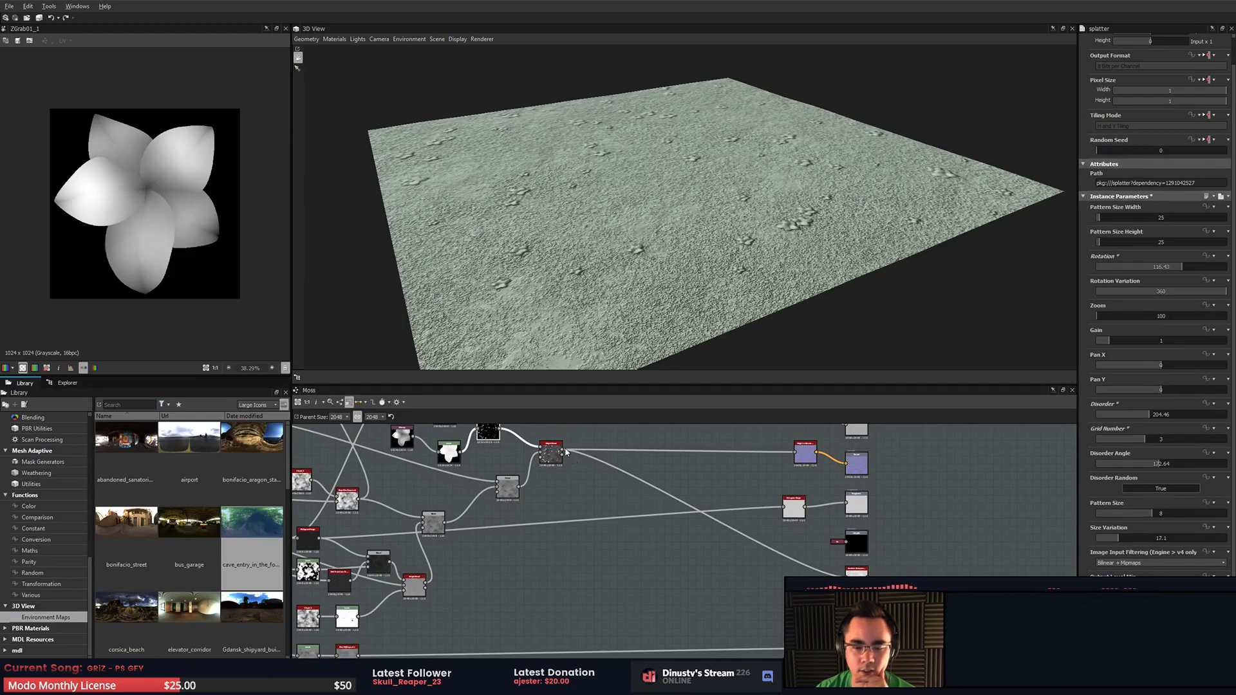
middle_drag(644, 514, 662, 512)
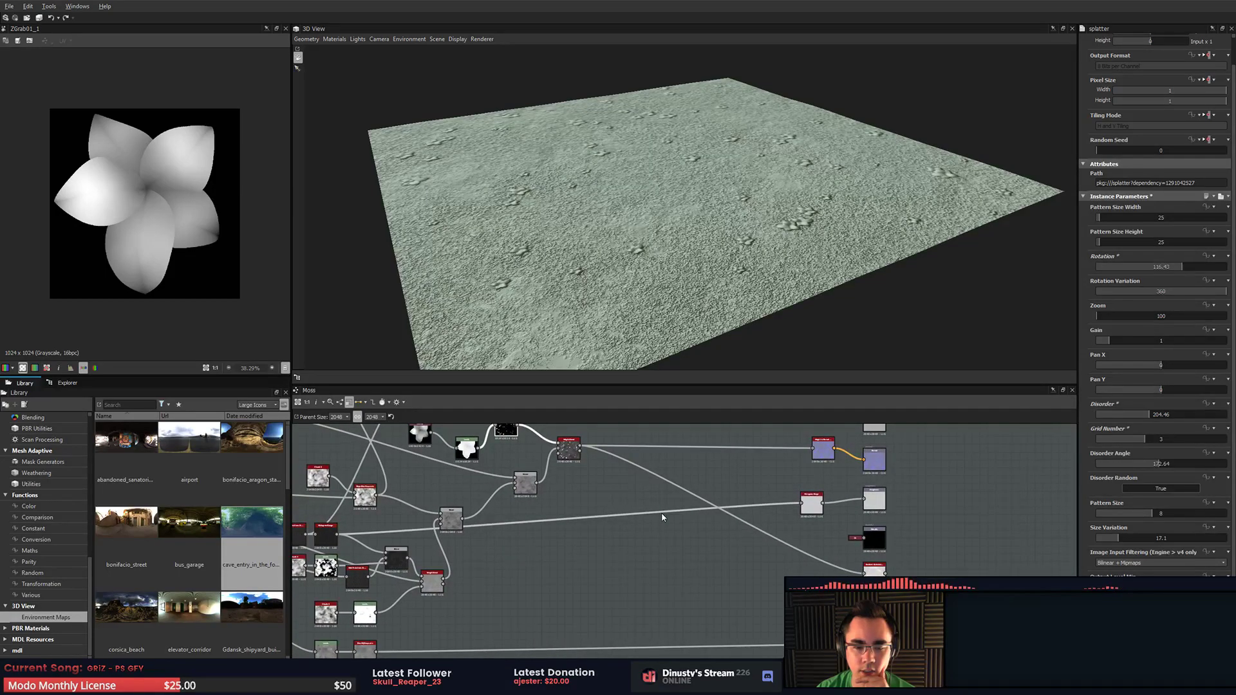
drag(580, 447, 864, 643)
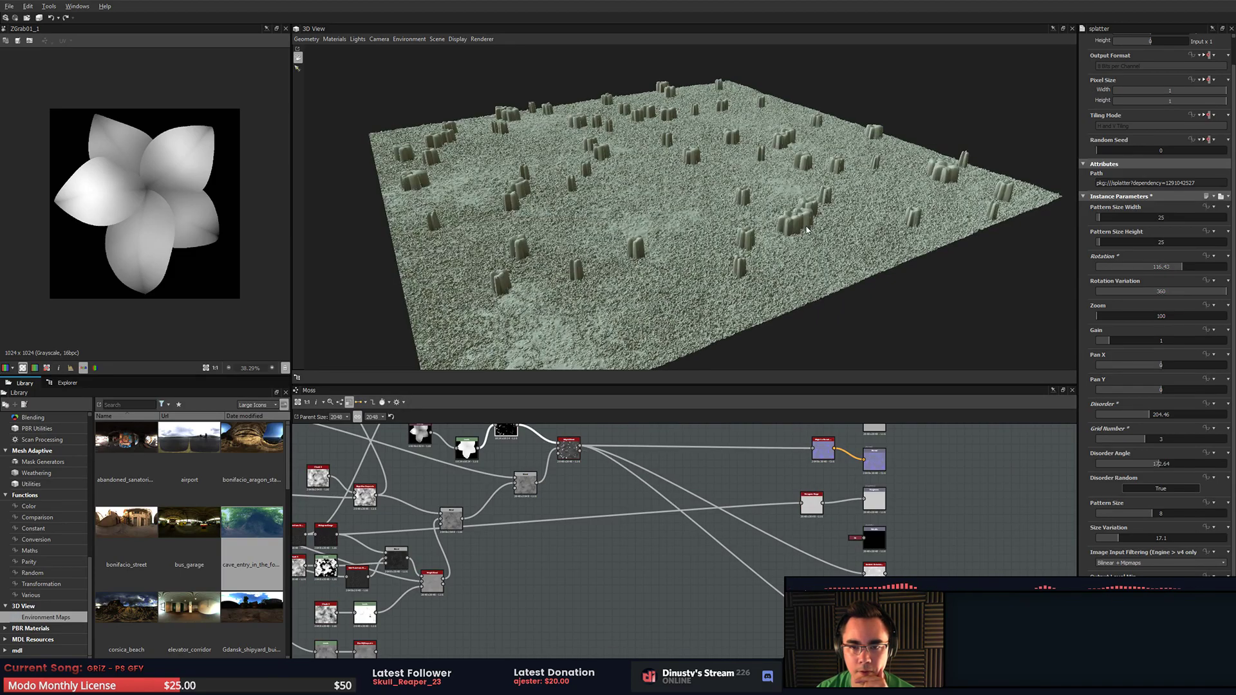
scroll(806, 229, up, 6)
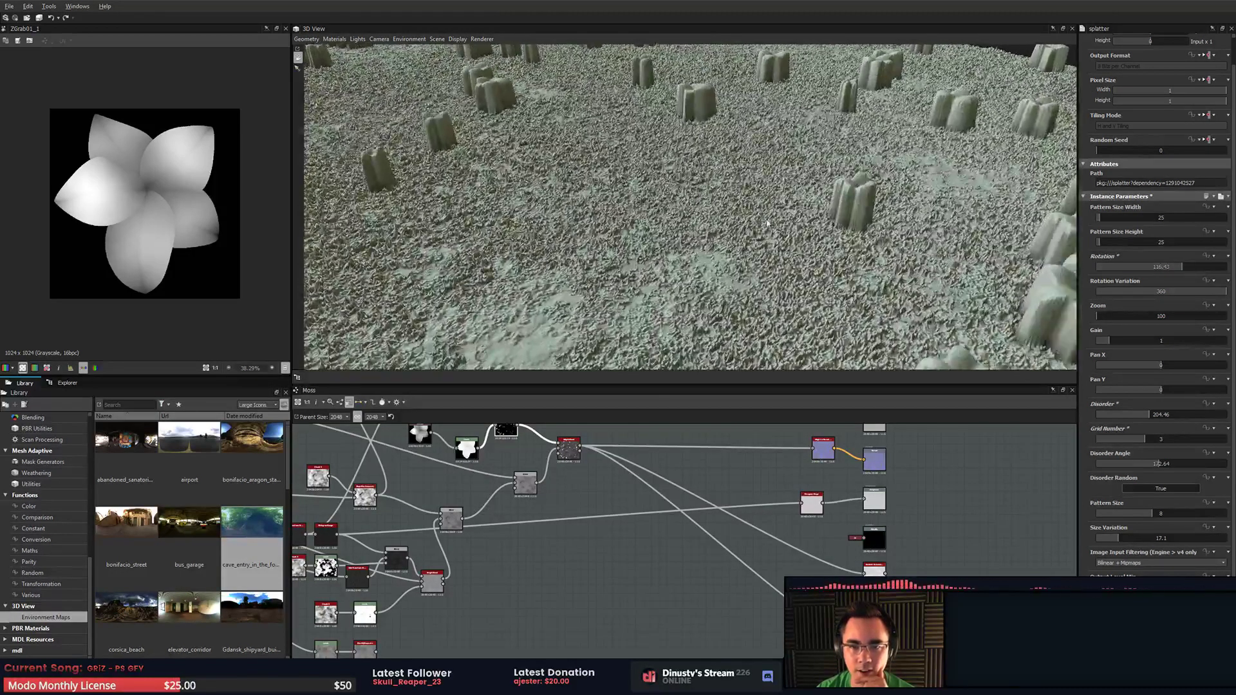
middle_drag(663, 600, 669, 580)
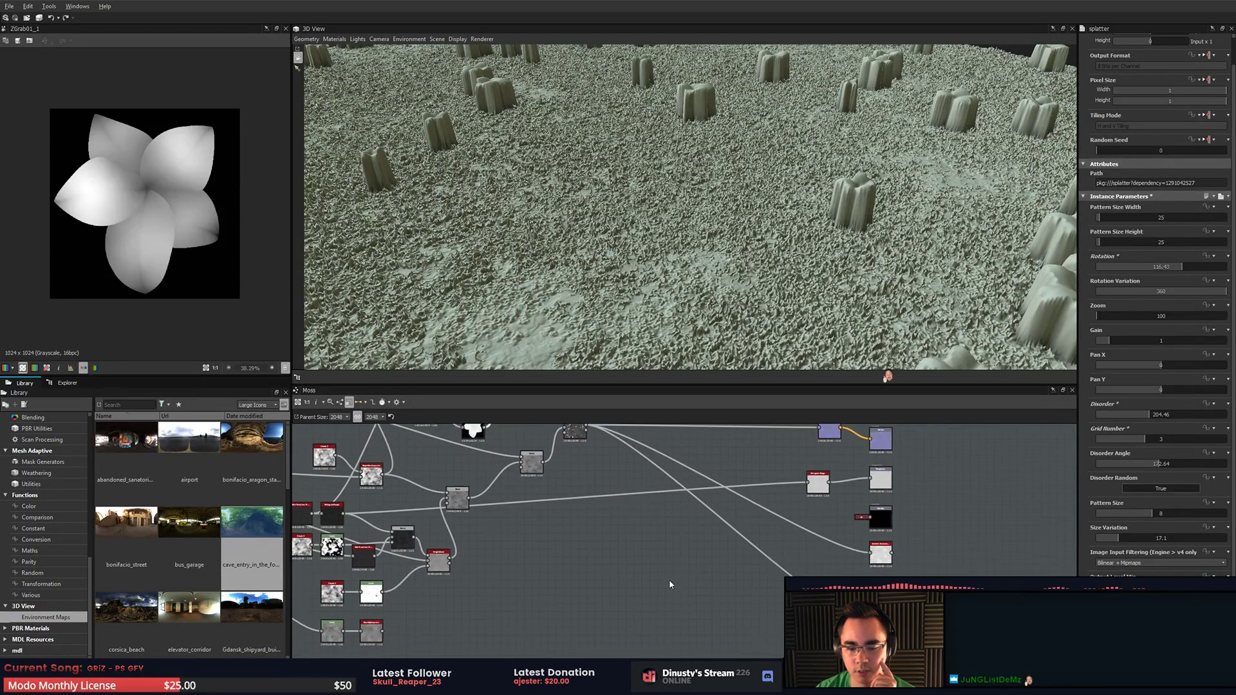
click(837, 624)
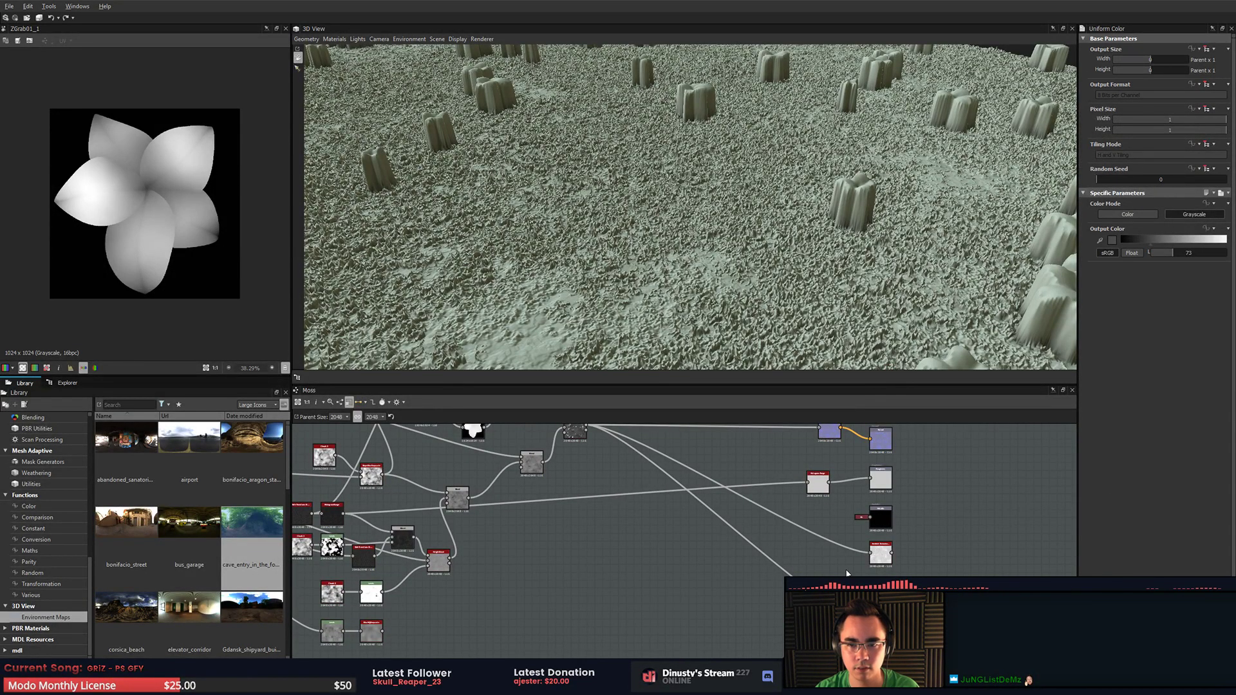
middle_drag(846, 573, 823, 575)
key(space)
text(hist)
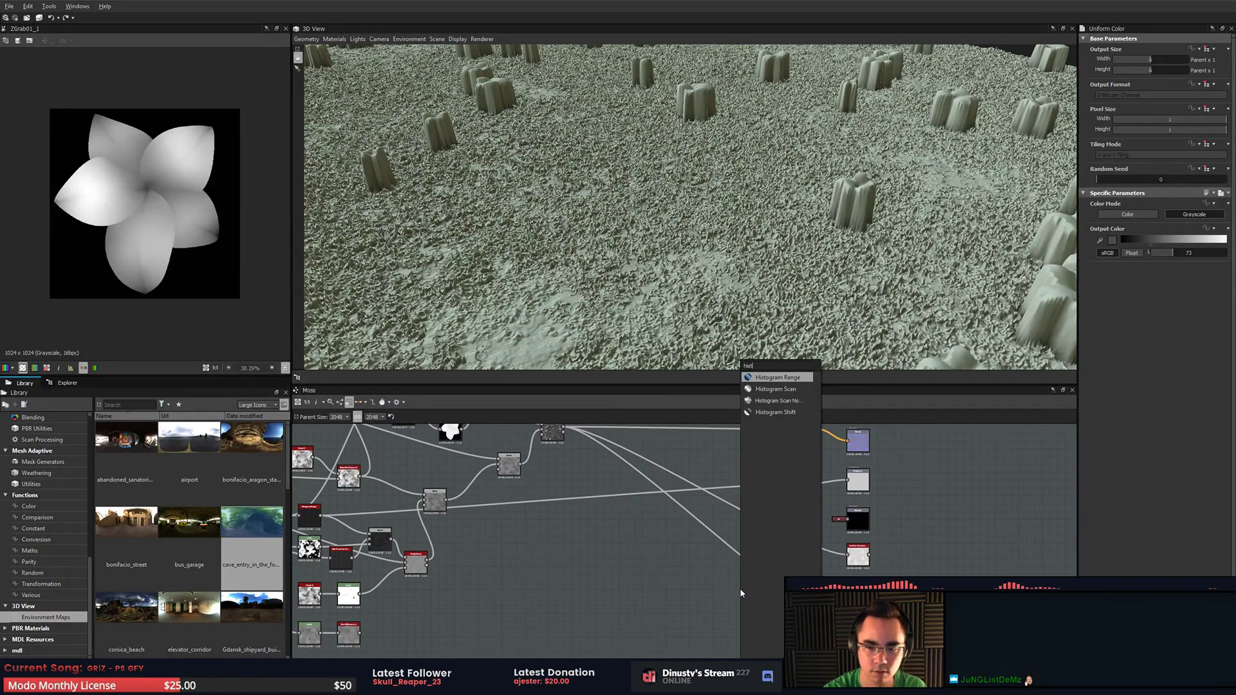
key(Return)
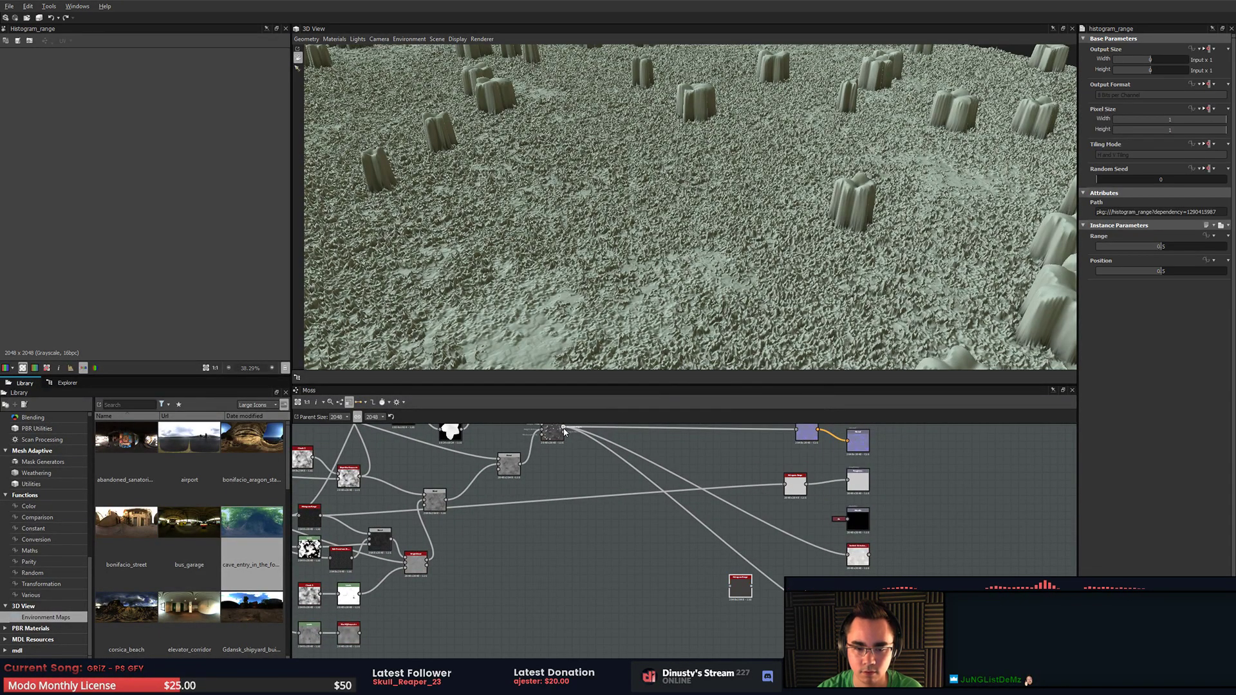
middle_drag(555, 435, 551, 452)
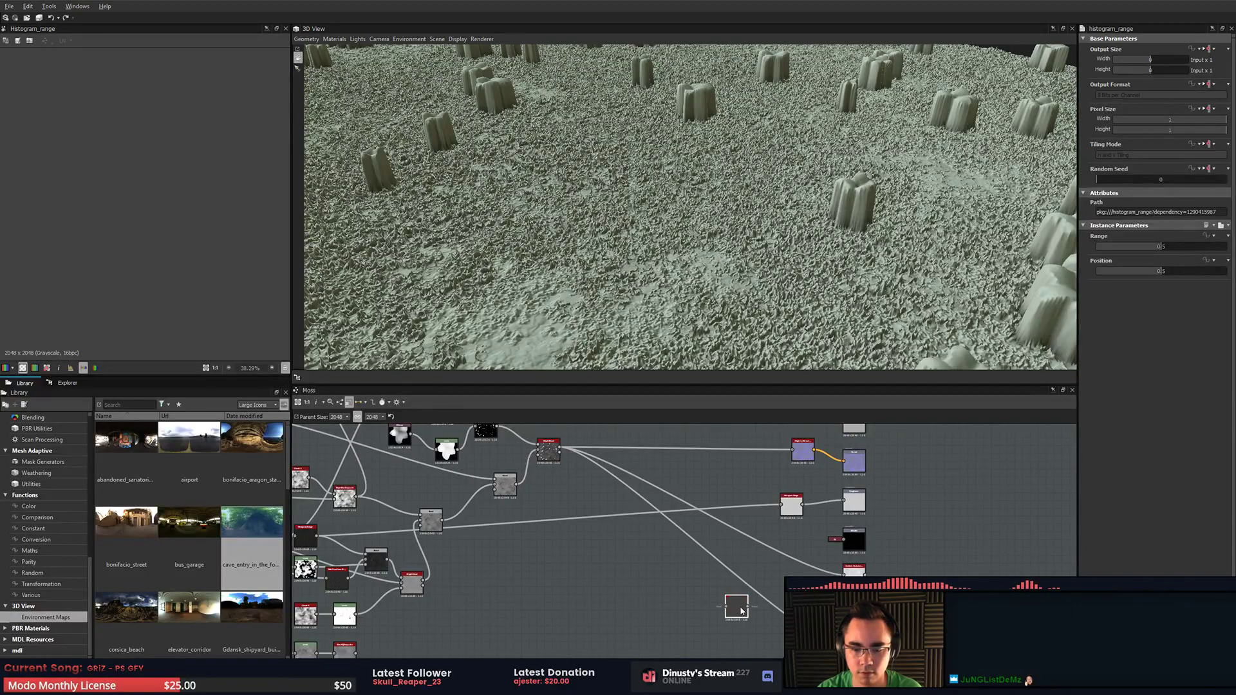
key(Delete)
- Display the Height output in the 2D view and examine how the scattered flowers displace the plane
double_click(854, 644)
middle_drag(854, 643, 848, 609)
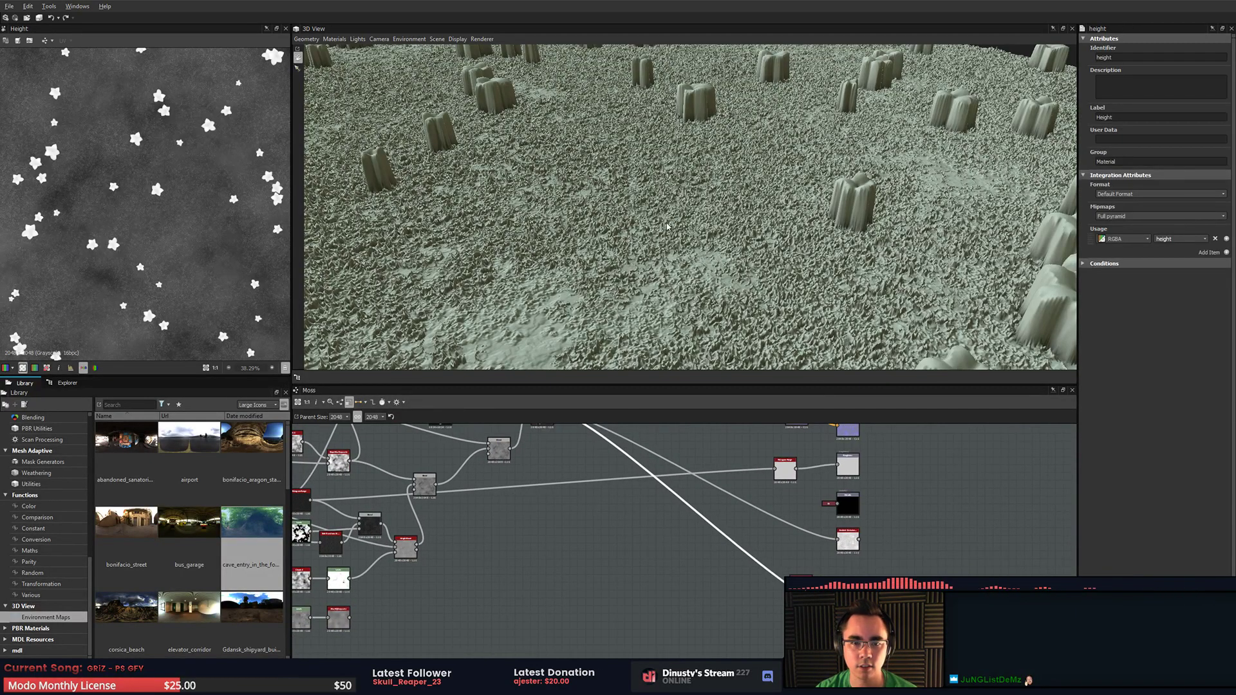
scroll(901, 223, down, 6)
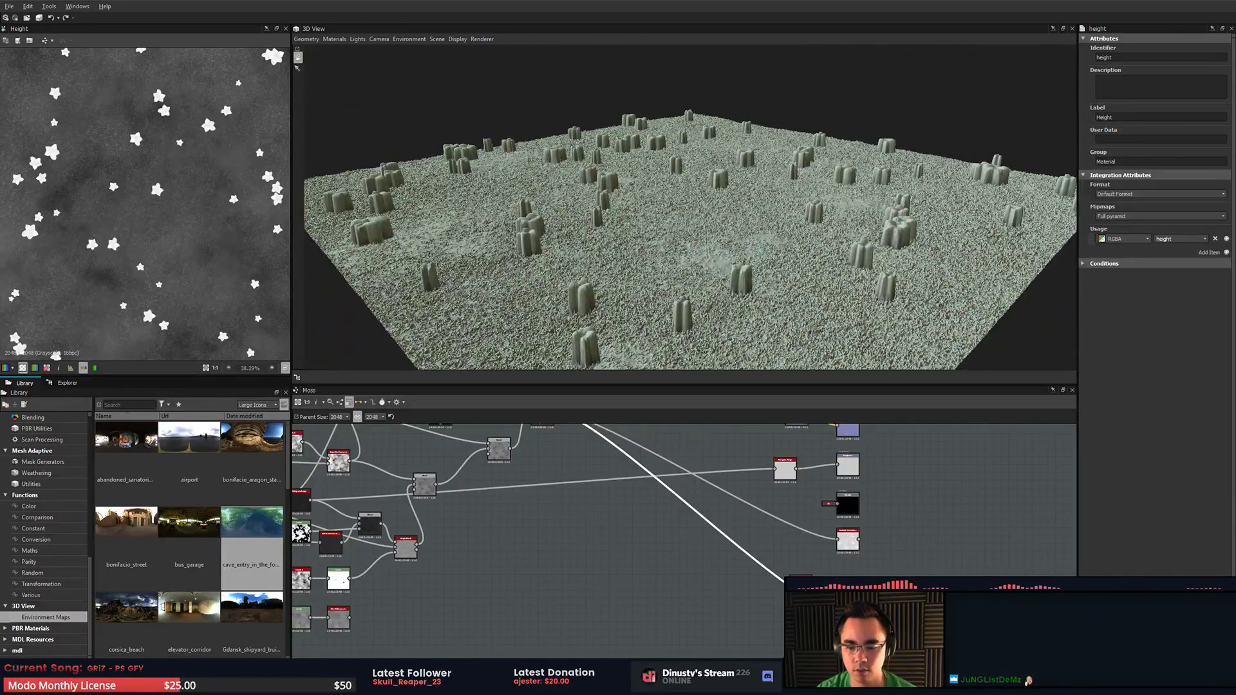
middle_drag(628, 446, 728, 526)
scroll(638, 512, up, 6)
click(650, 479)
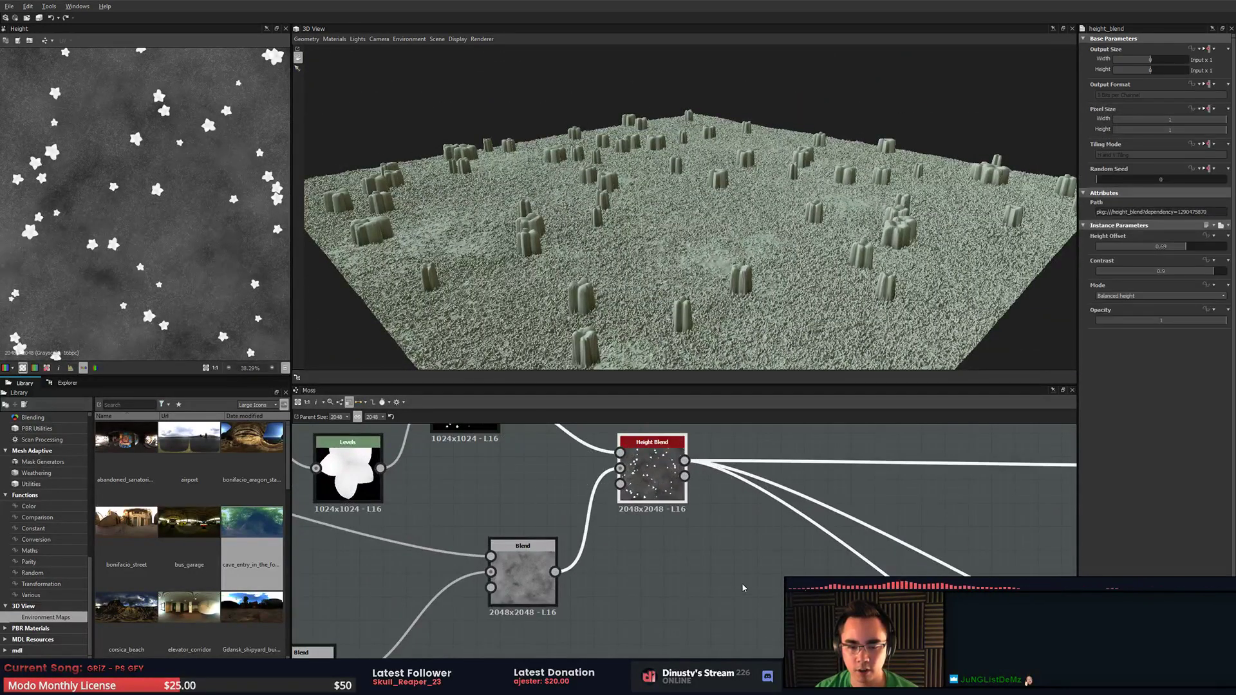
scroll(759, 542, down, 3)
middle_drag(793, 561, 711, 518)
scroll(701, 515, down, 3)
scroll(702, 508, up, 5)
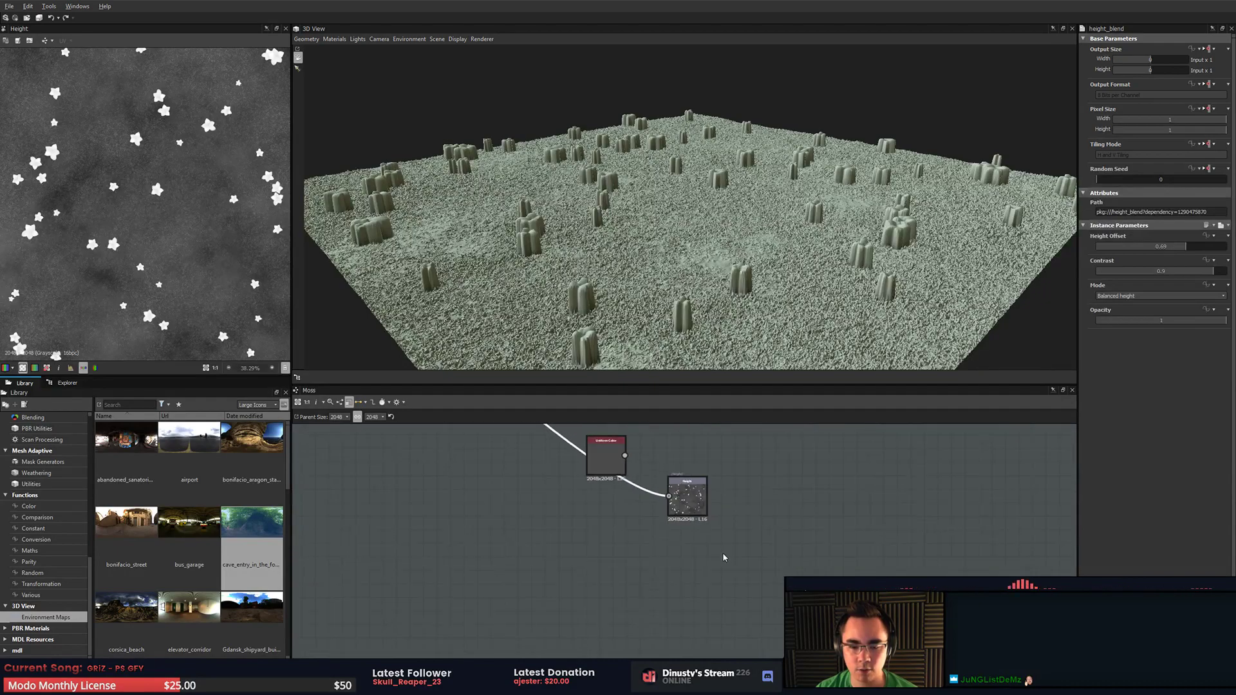
click(697, 496)
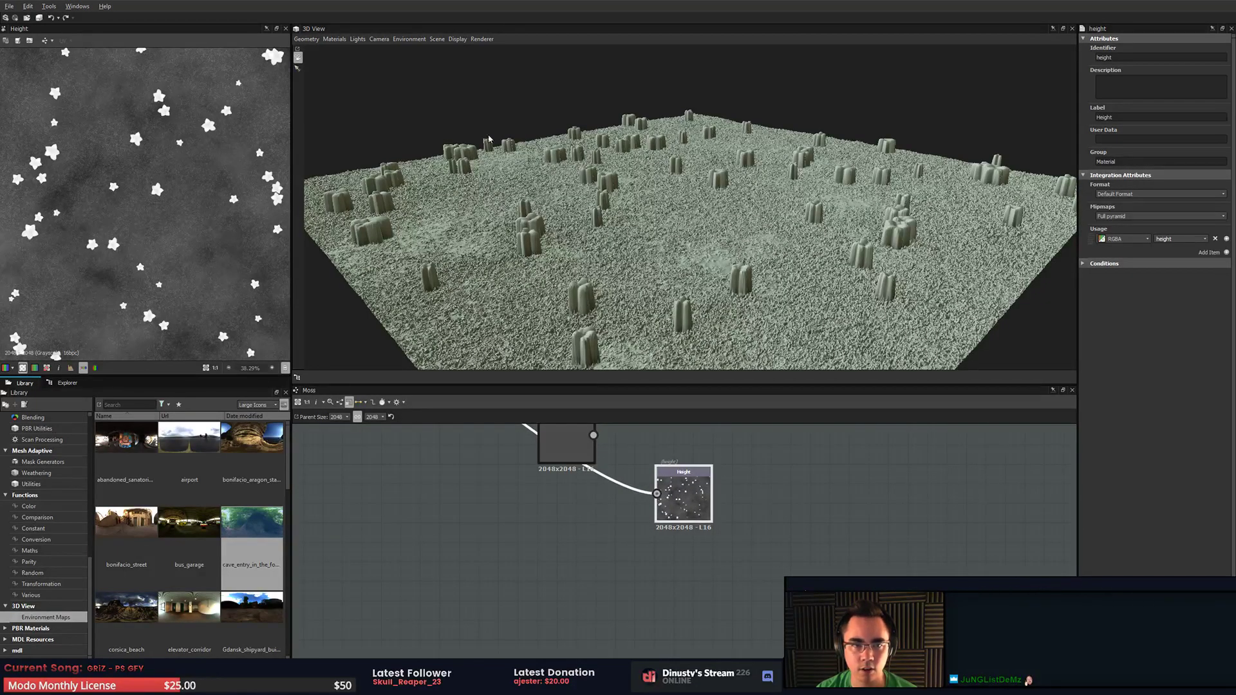
drag(489, 139, 687, 215)
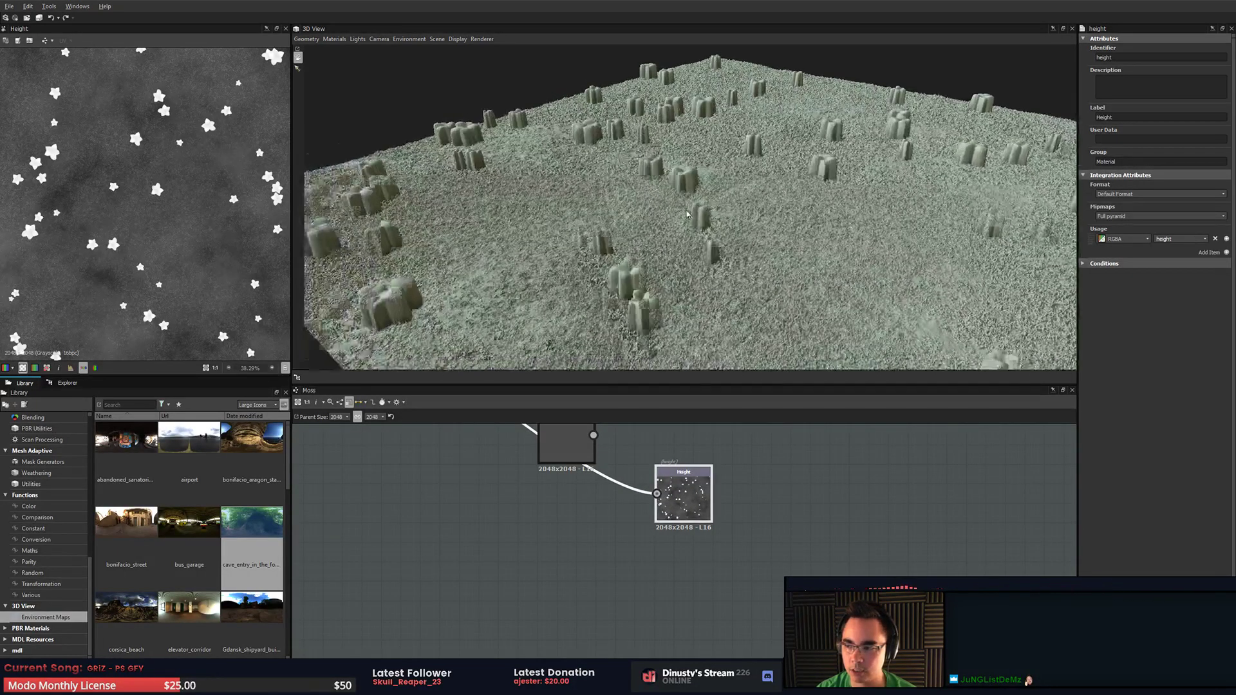
scroll(688, 214, up, 2)
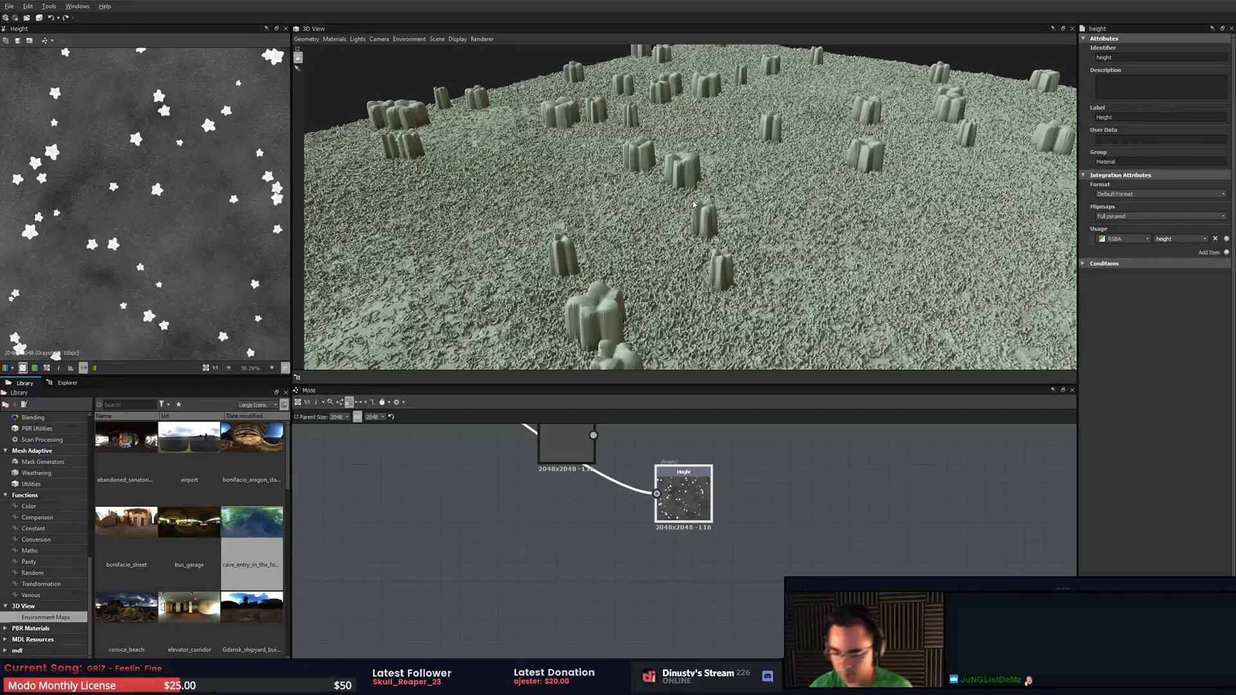
- Try a height scale of 0.05 on the 3D view's default material, and restore it to 1
click(356, 39)
mouse_move(342, 40)
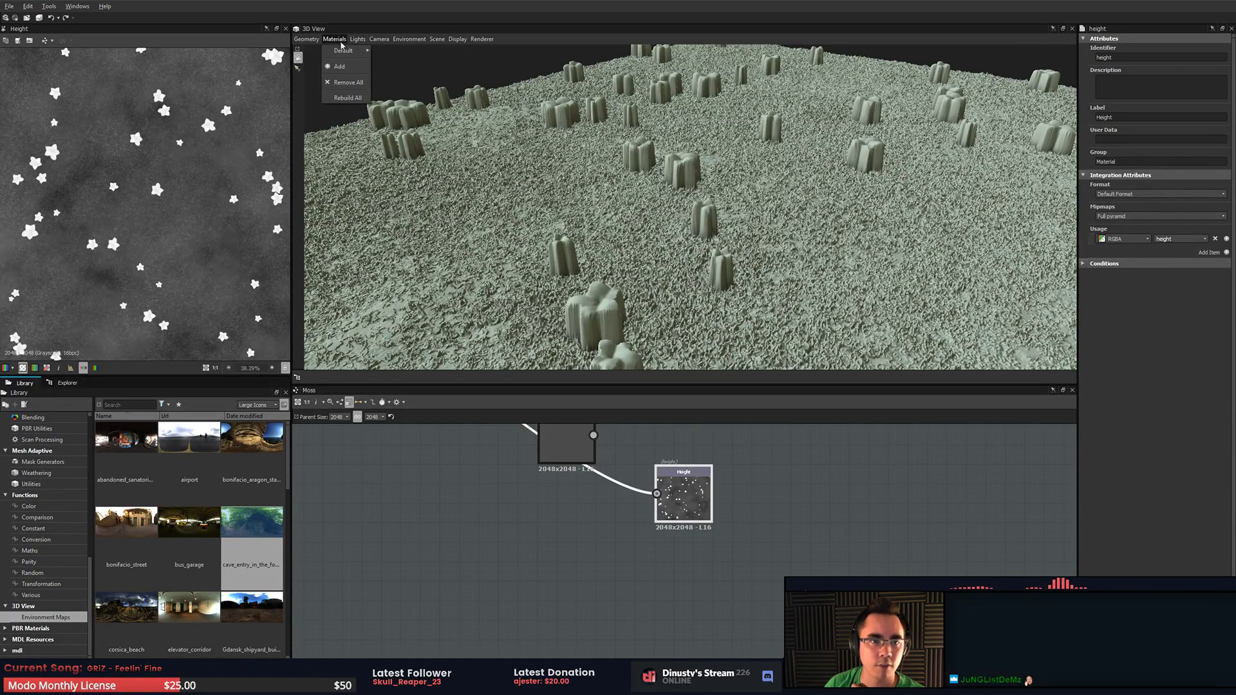
click(403, 56)
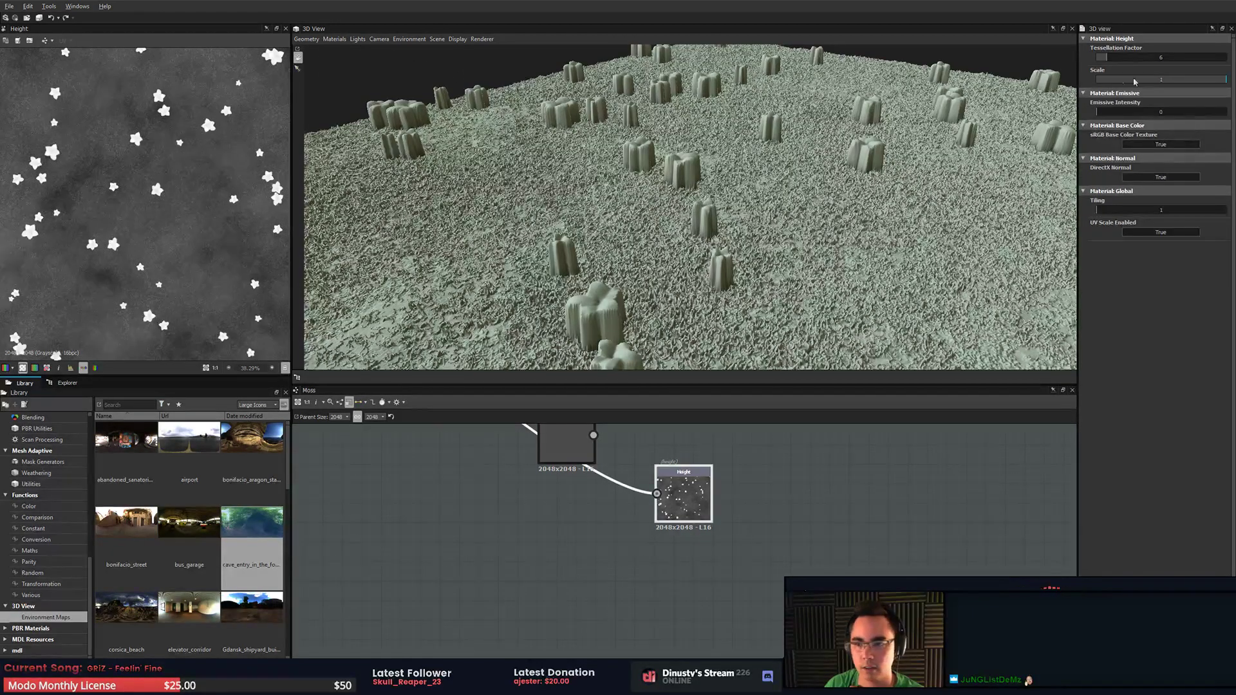
drag(1196, 80, 1102, 92)
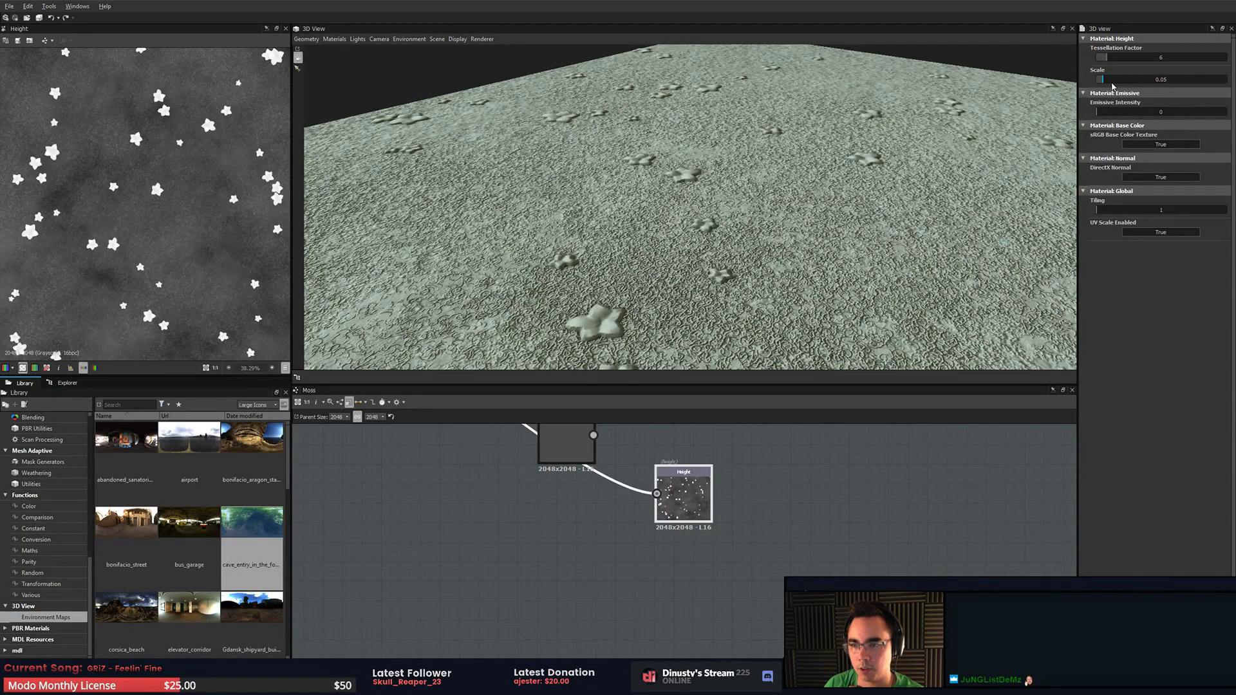
drag(1166, 80, 1196, 80)
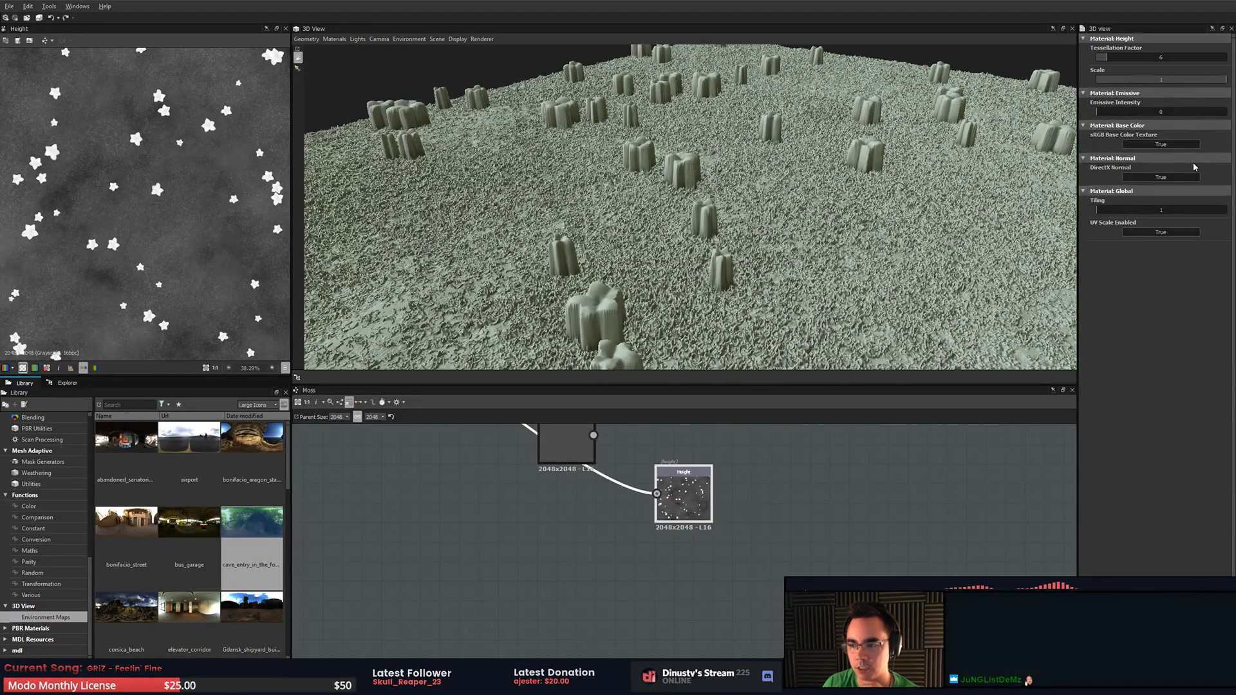
- Set the Height Offset of the Height Blend node that merges the flowers with the moss to 0.34
click(737, 523)
middle_drag(791, 515, 896, 574)
scroll(896, 573, down, 3)
middle_drag(681, 468, 808, 570)
scroll(809, 571, down, 3)
scroll(692, 496, up, 3)
middle_drag(691, 496, 884, 618)
scroll(671, 489, up, 2)
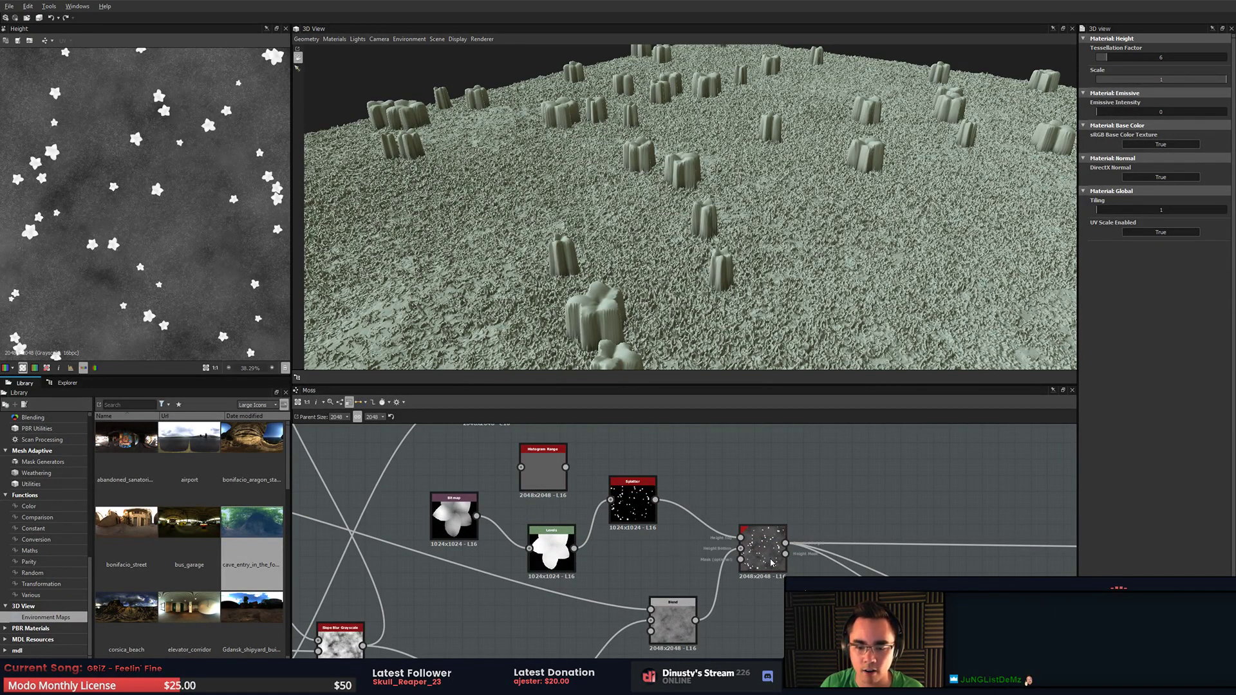
click(771, 563)
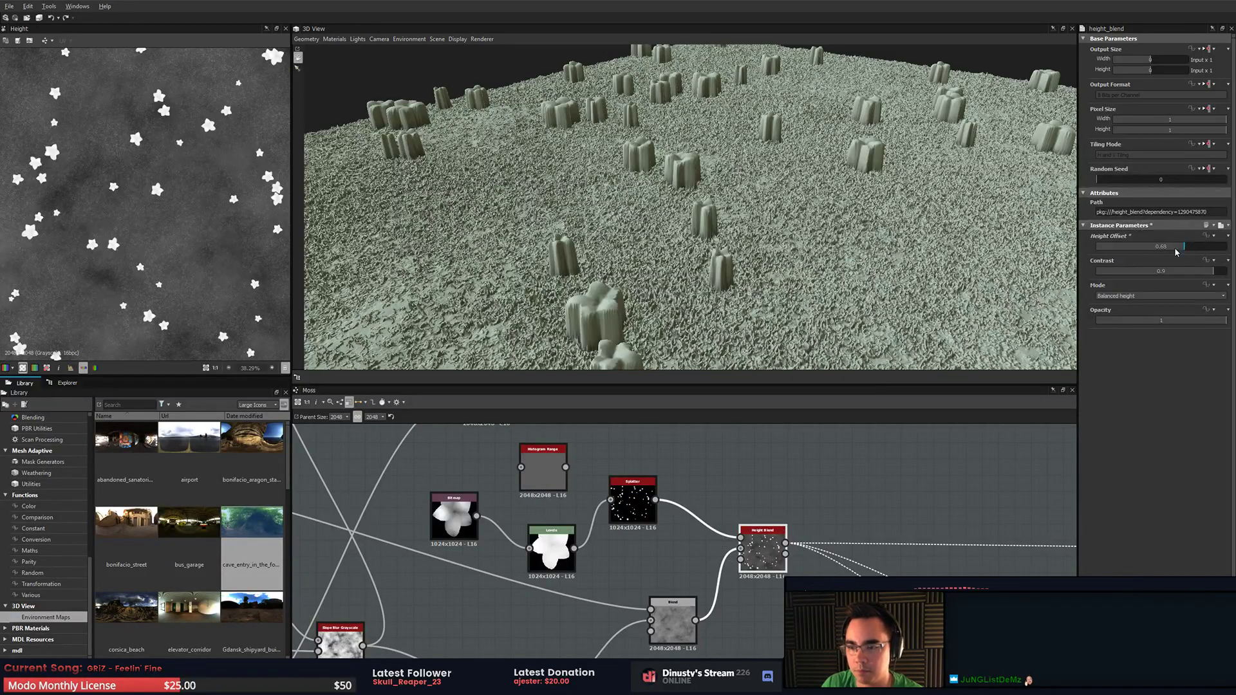
drag(1187, 252, 1142, 253)
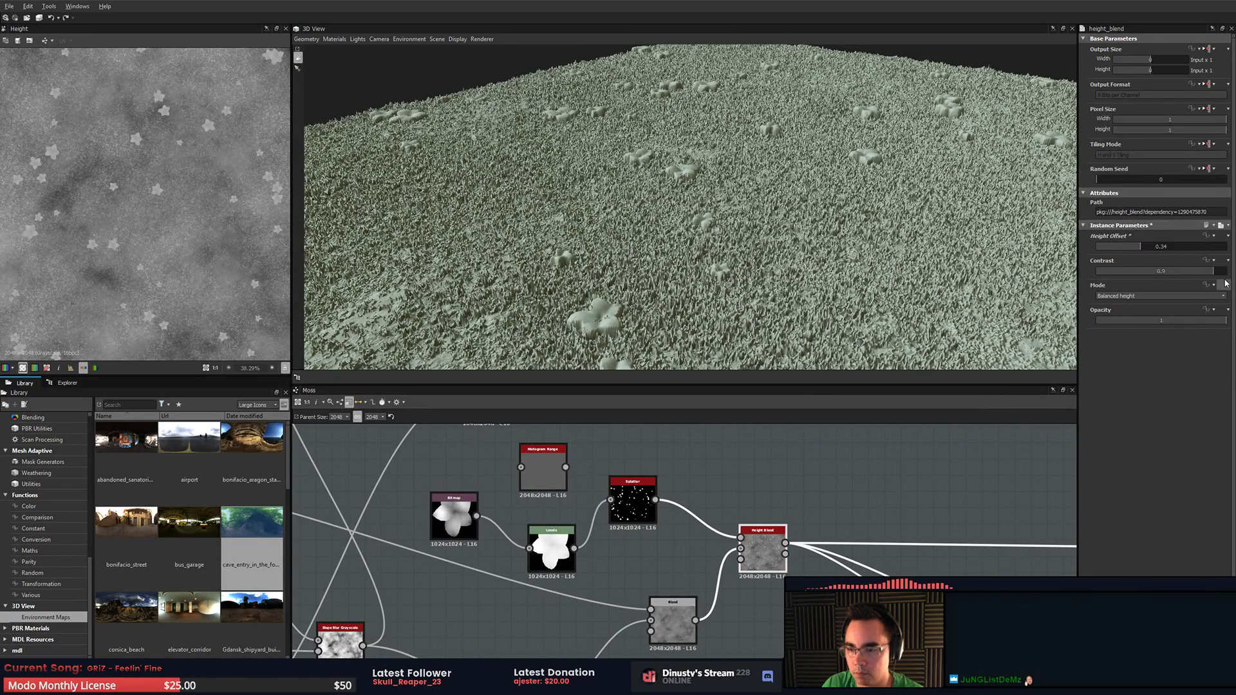
- Set the Height Blend node's Contrast to 1 and its Height Offset to 0.04
drag(1219, 273, 1134, 286)
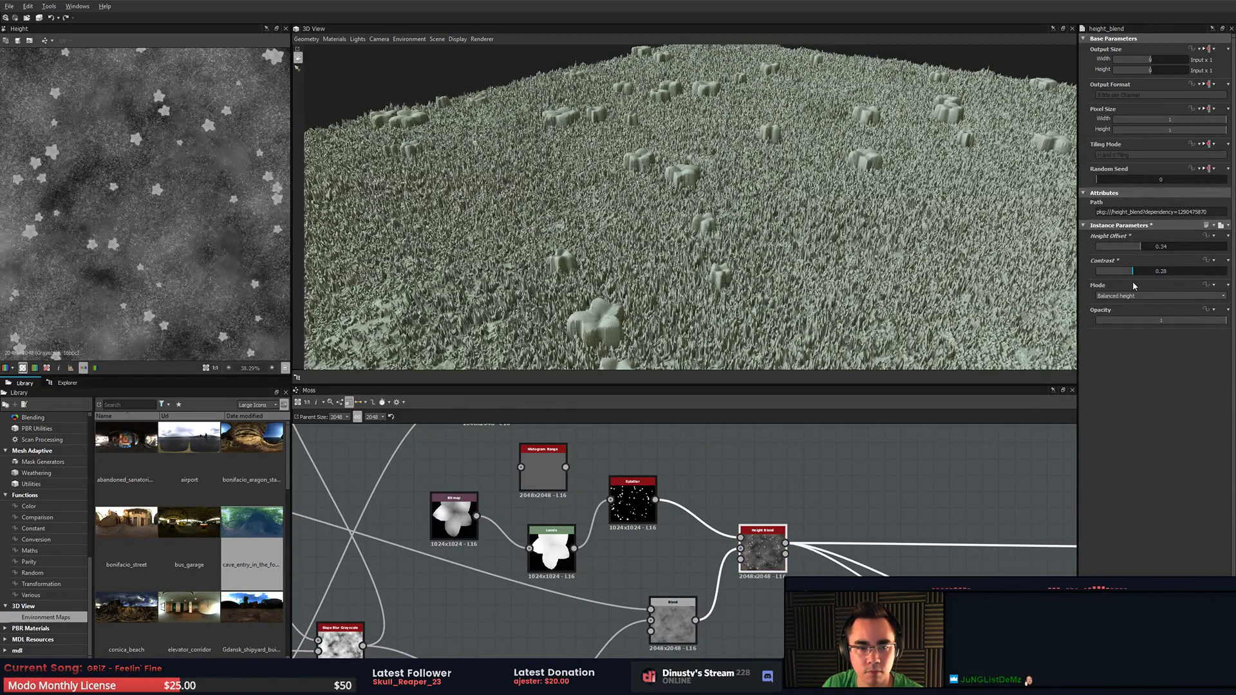
drag(1134, 286, 1090, 294)
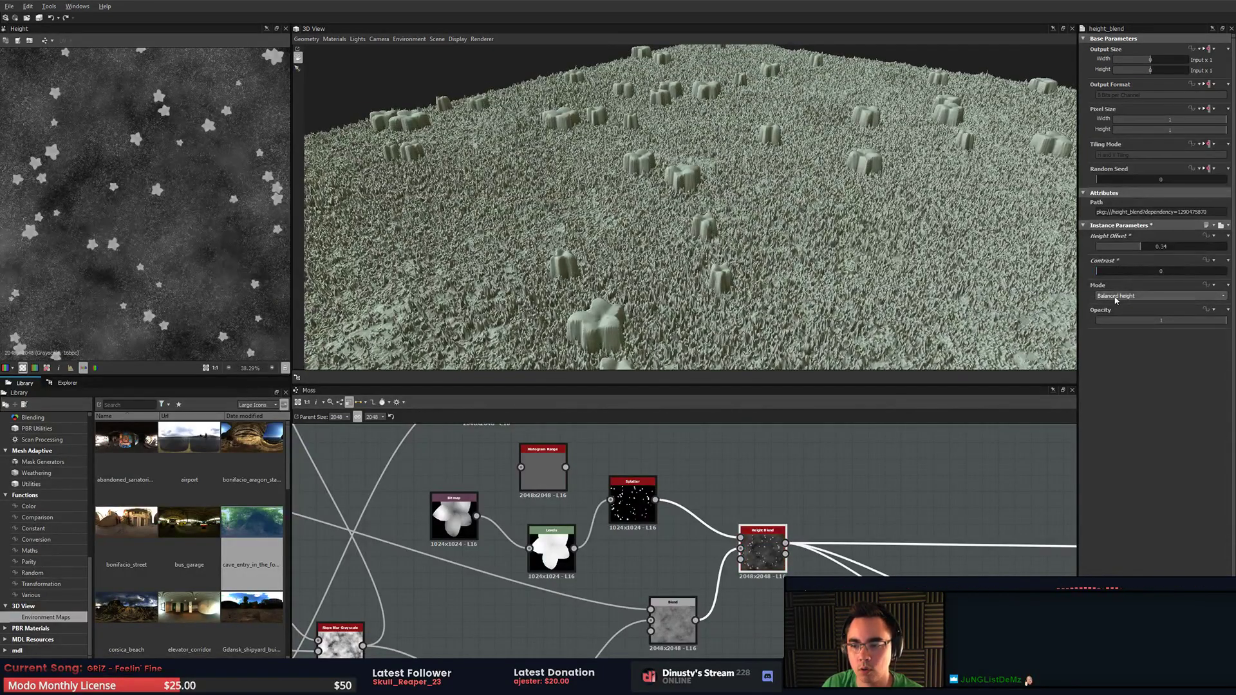
drag(1099, 272, 1226, 273)
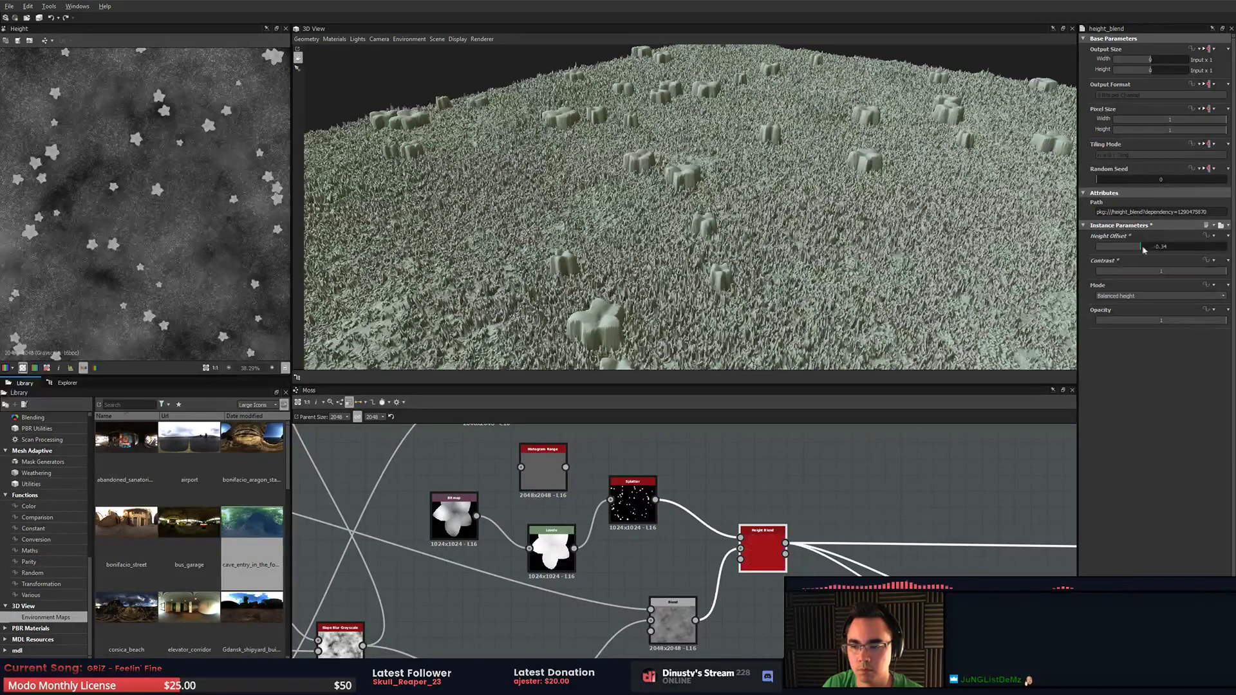
drag(1145, 247, 1102, 260)
- Lower the output white level of the Levels node feeding the Splatter to about a third of the range
click(632, 502)
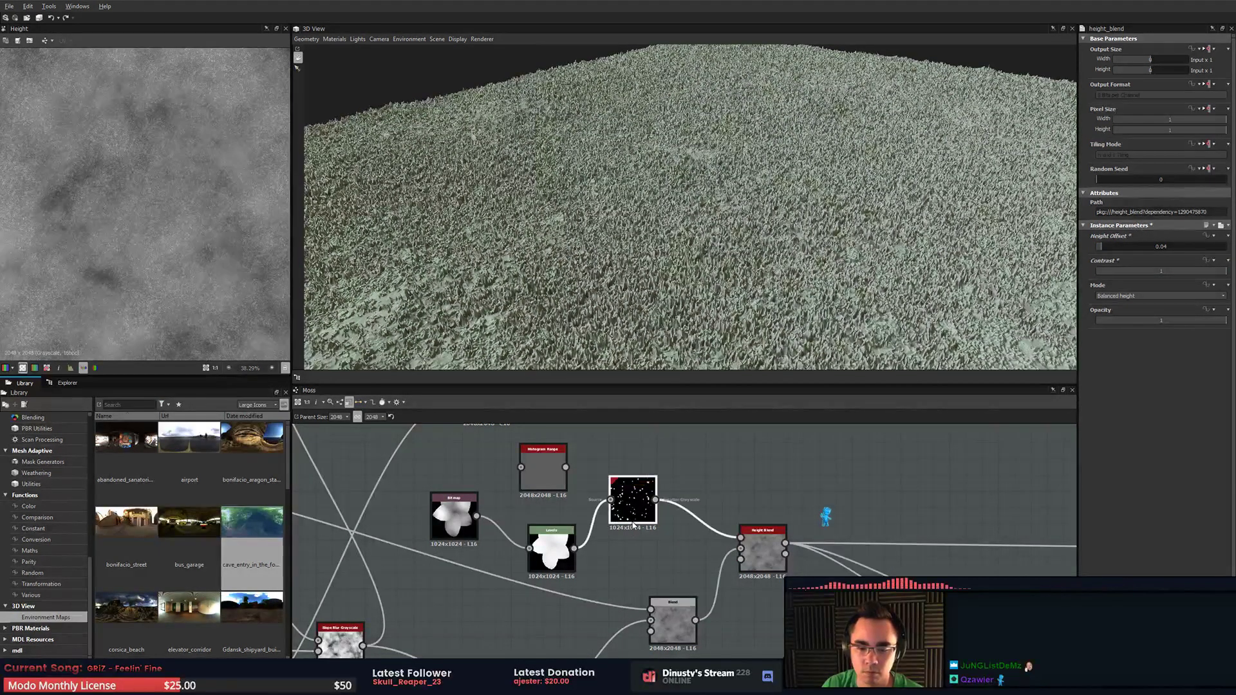
click(564, 572)
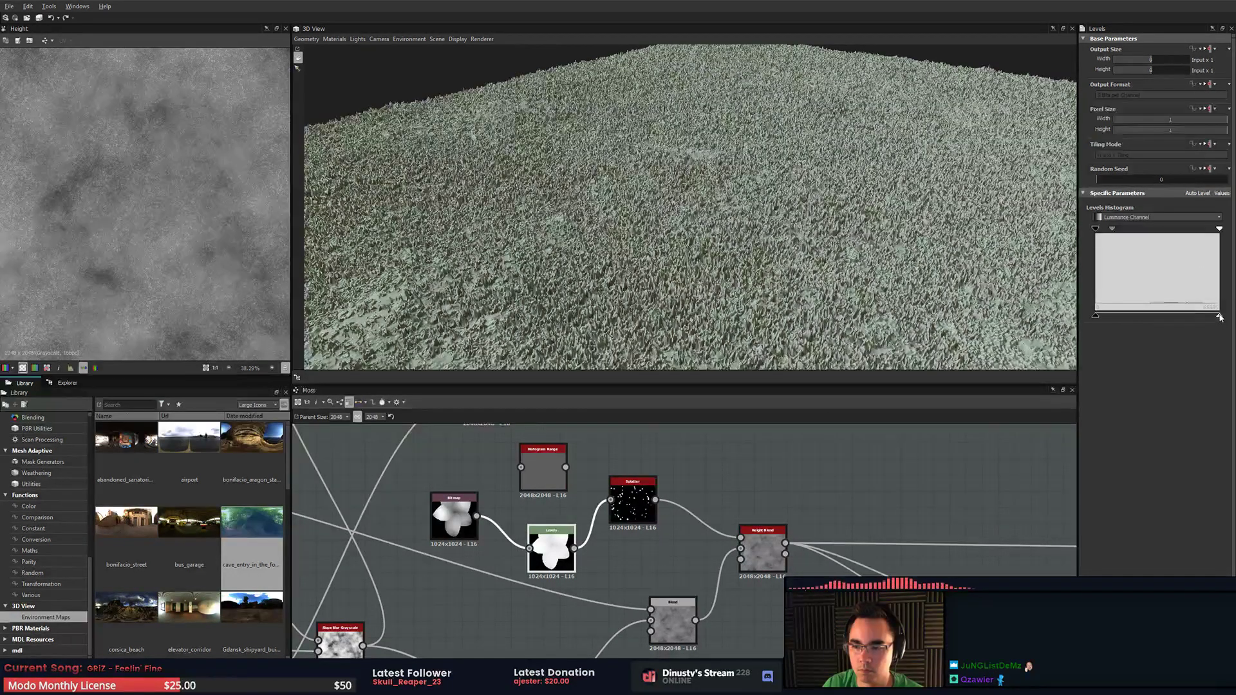
drag(1220, 317, 1135, 316)
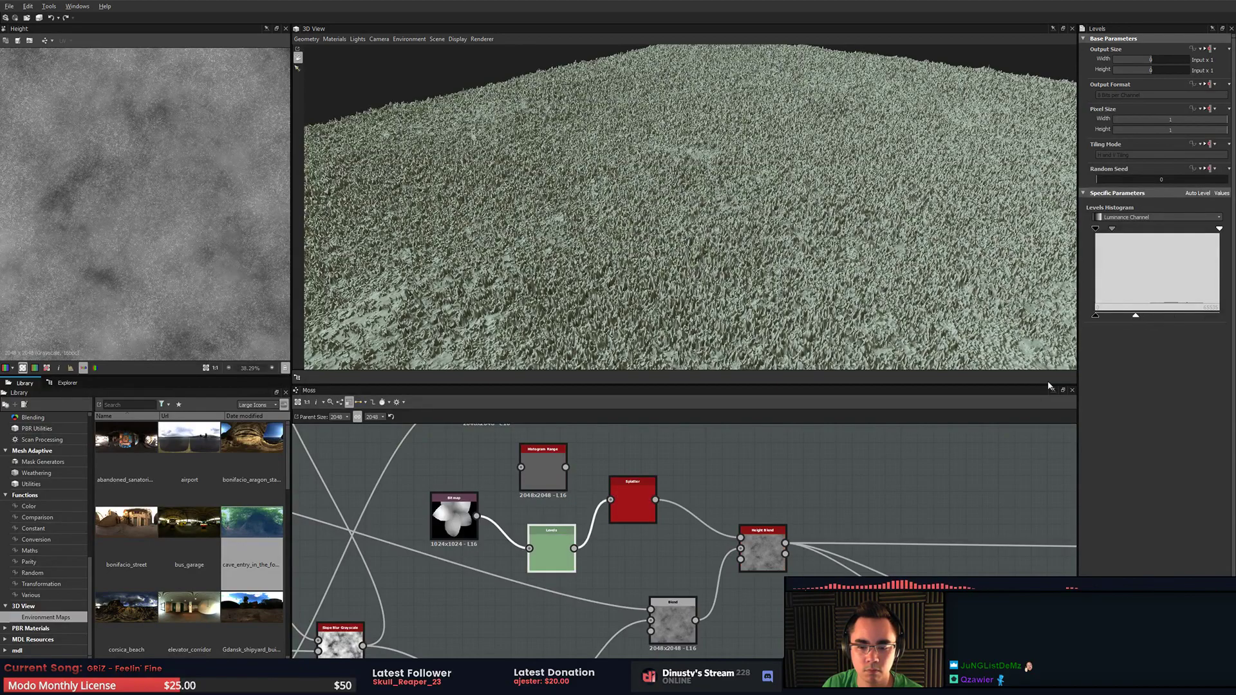
- Raise the Height Blend node's Height Offset to 0.78 and inspect the flowers on the moss surface
click(764, 546)
drag(1121, 246, 1227, 246)
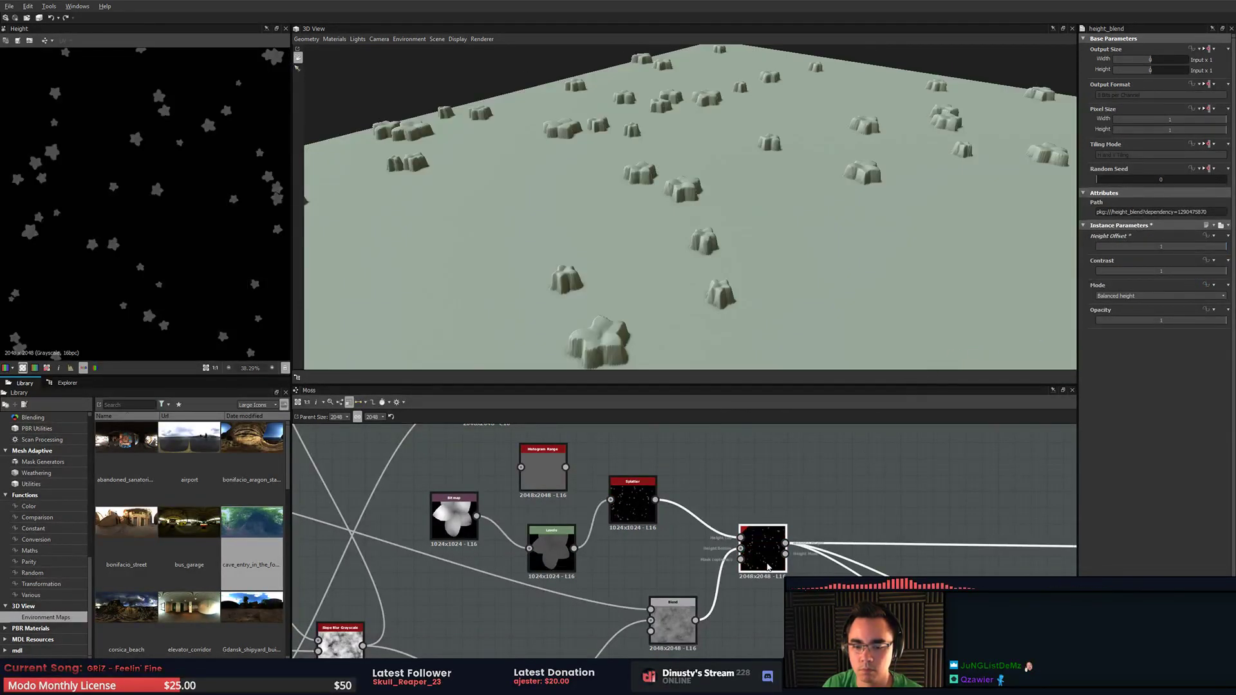
click(1198, 254)
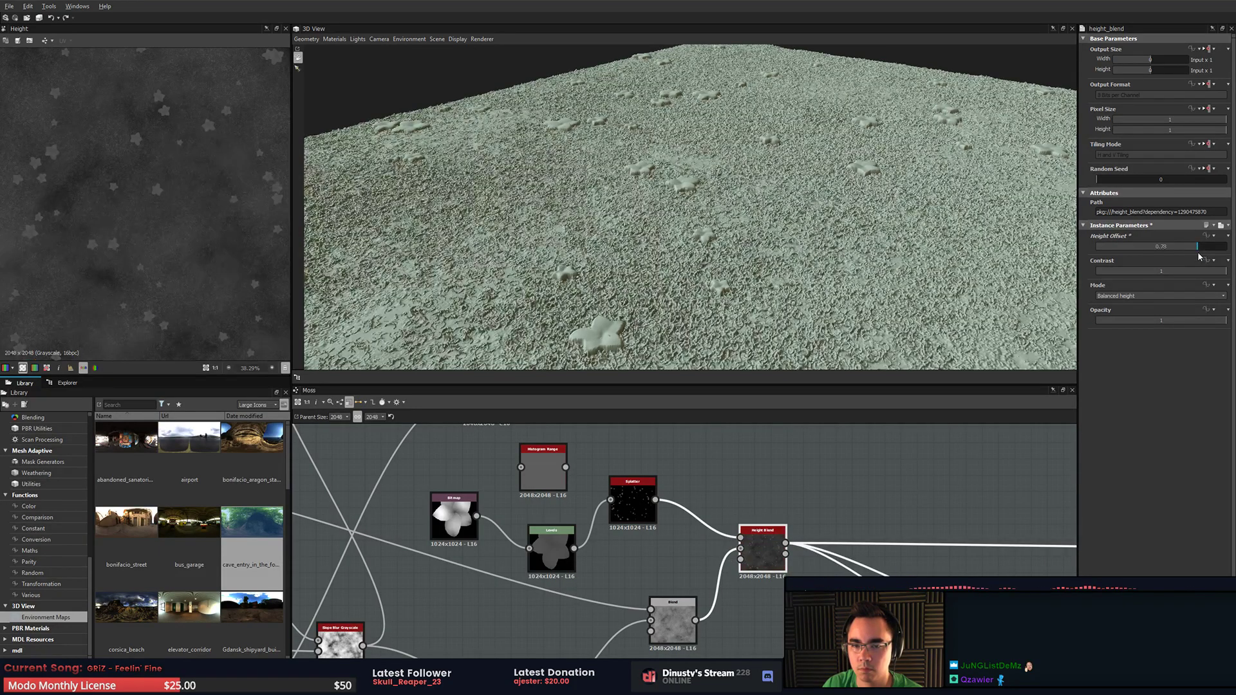
drag(1199, 256, 1197, 257)
drag(828, 267, 763, 253)
scroll(824, 305, down, 3)
scroll(843, 309, down, 4)
scroll(764, 253, up, 4)
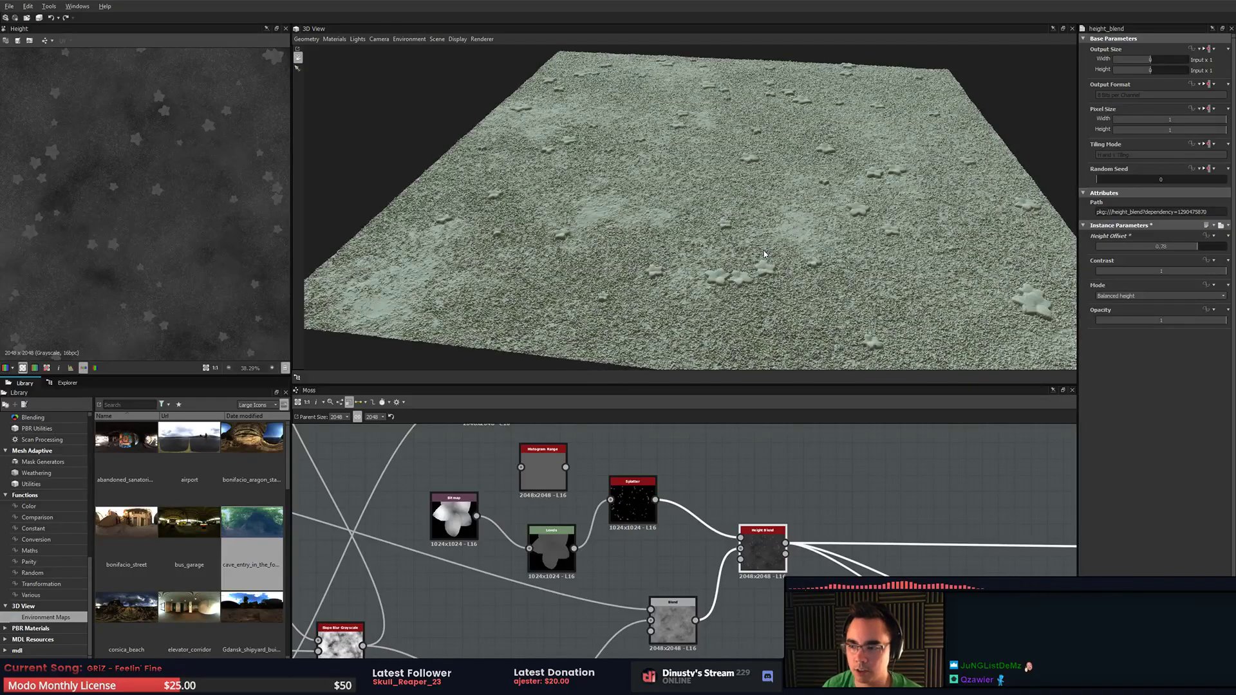
scroll(843, 152, up, 6)
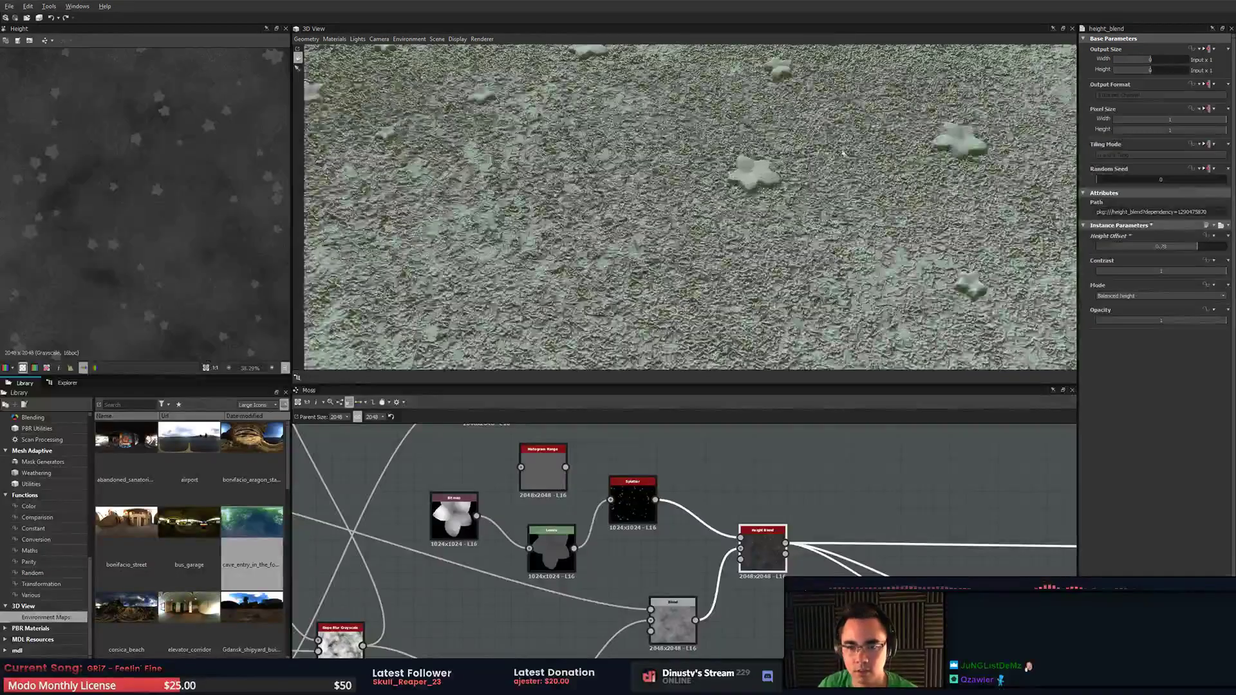
drag(843, 152, 811, 257)
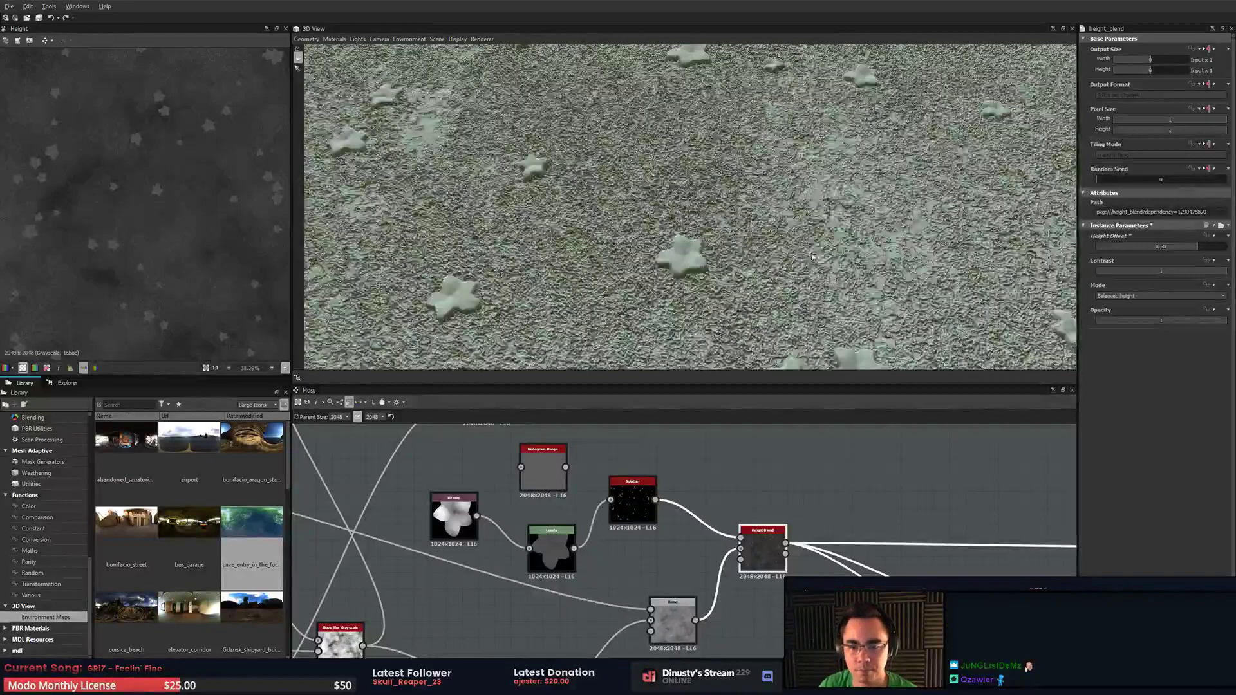
- Add a Histogram Scan node fed by the flower bitmap and set its Position to 1
middle_drag(688, 475, 809, 464)
drag(667, 548, 683, 532)
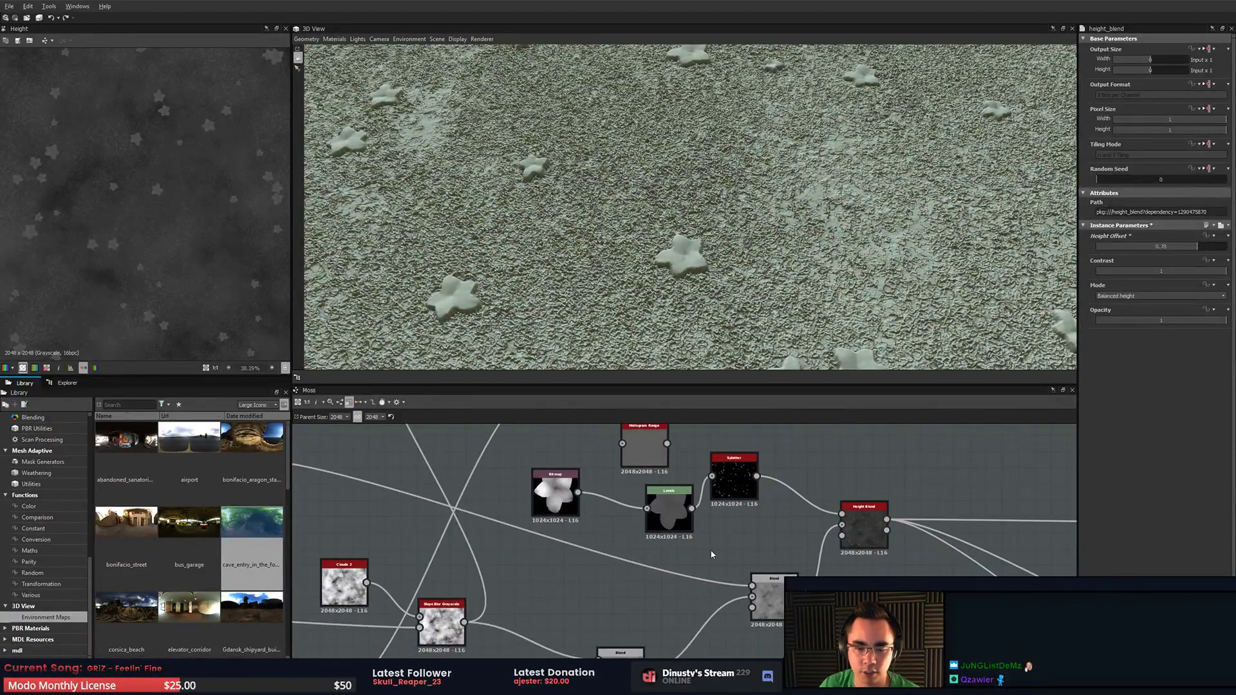
key(space)
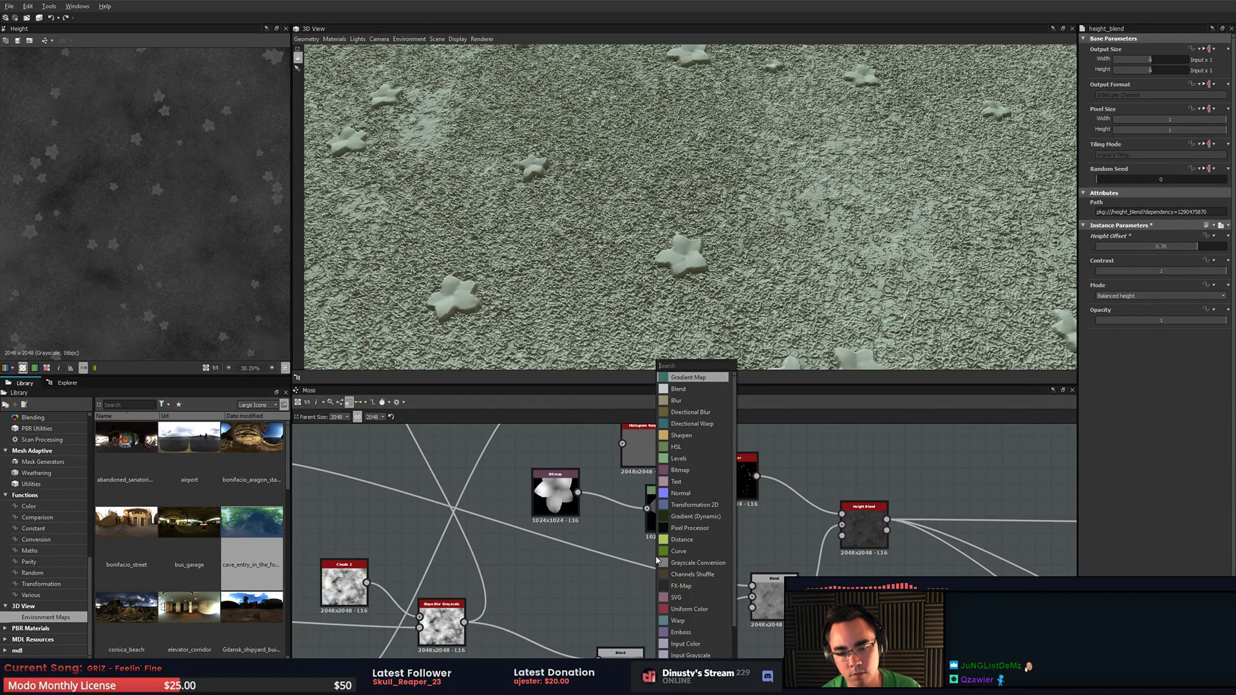
text(hist)
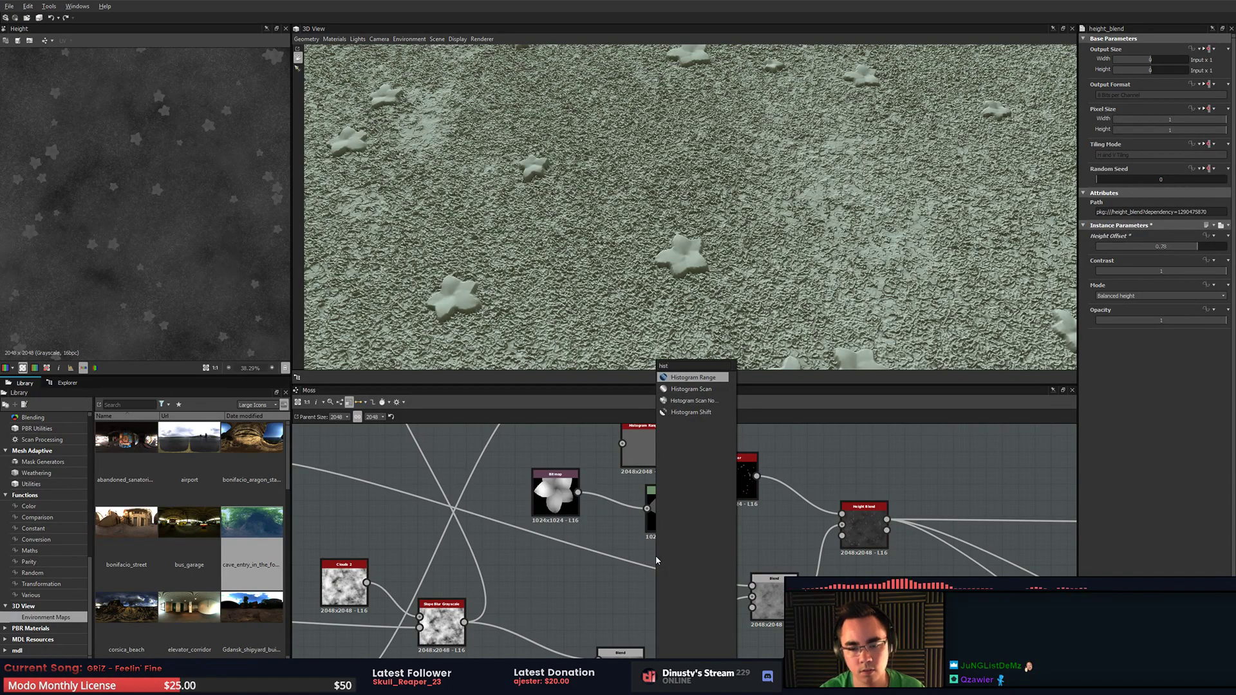
key(Down)
key(Return)
drag(578, 493, 666, 593)
drag(1139, 247, 1230, 252)
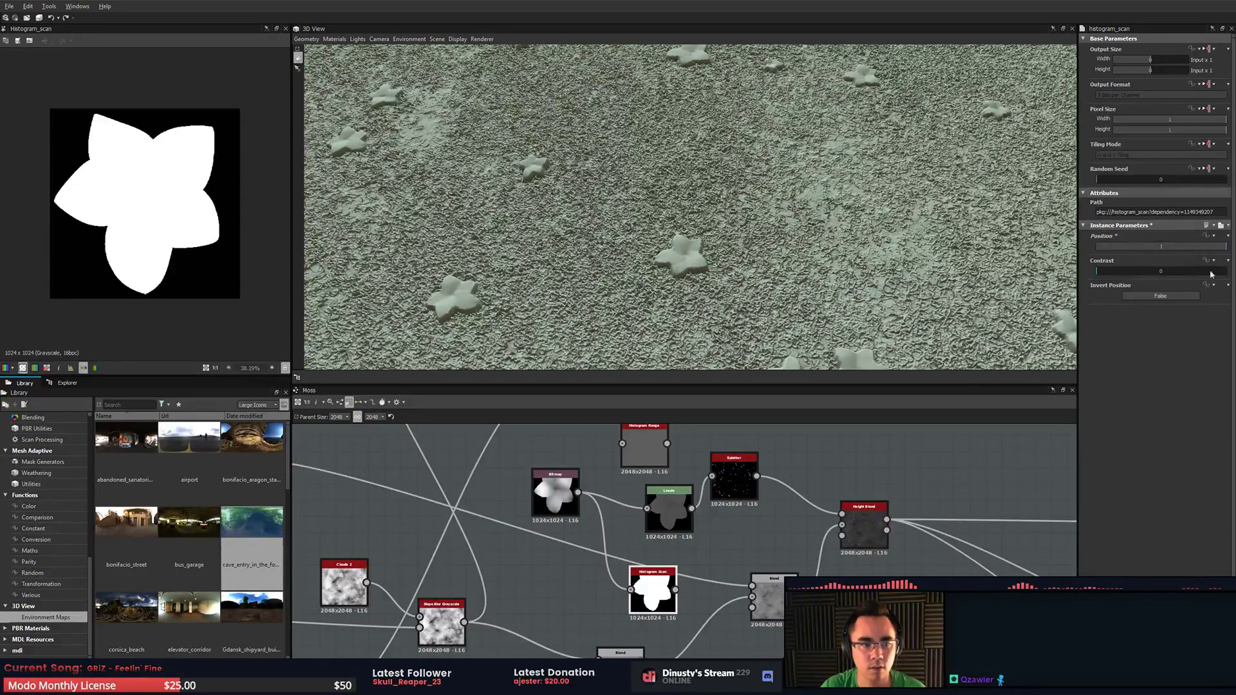
- Rewire the Histogram Scan so the Splatter output feeds it instead of the bitmap, and place it below the Splatter
middle_drag(668, 598, 640, 587)
drag(814, 514, 715, 518)
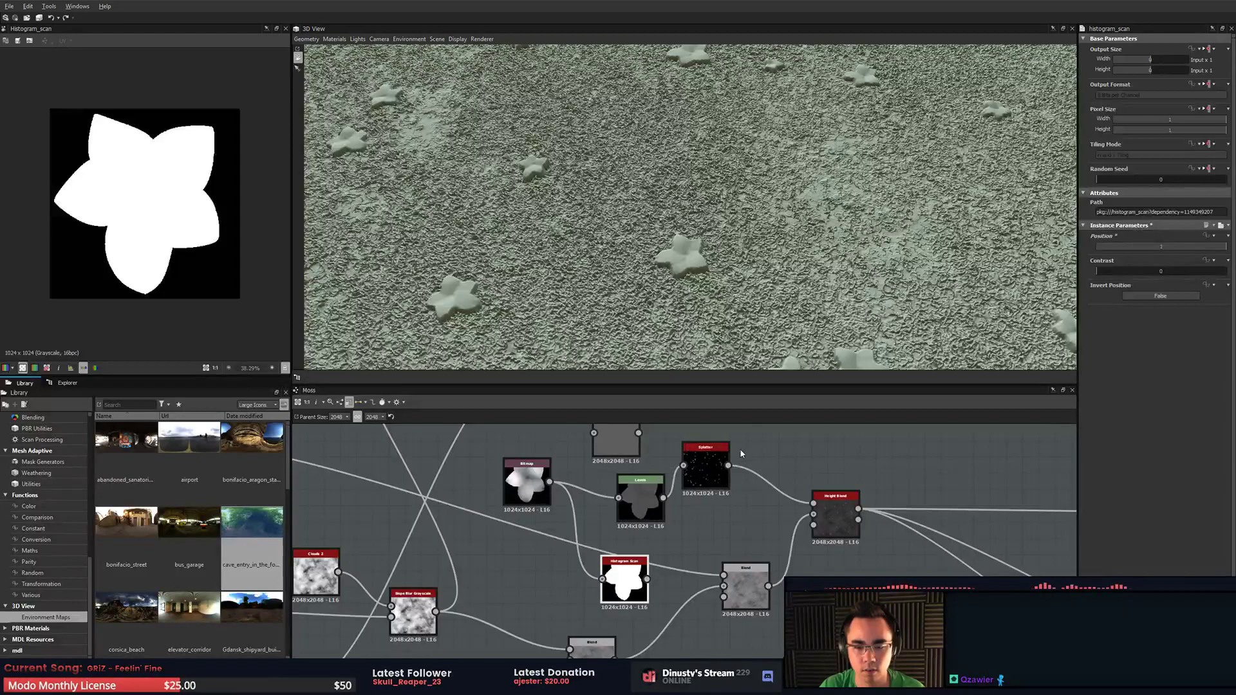
middle_drag(734, 498, 752, 547)
drag(641, 619, 770, 557)
scroll(192, 228, up, 8)
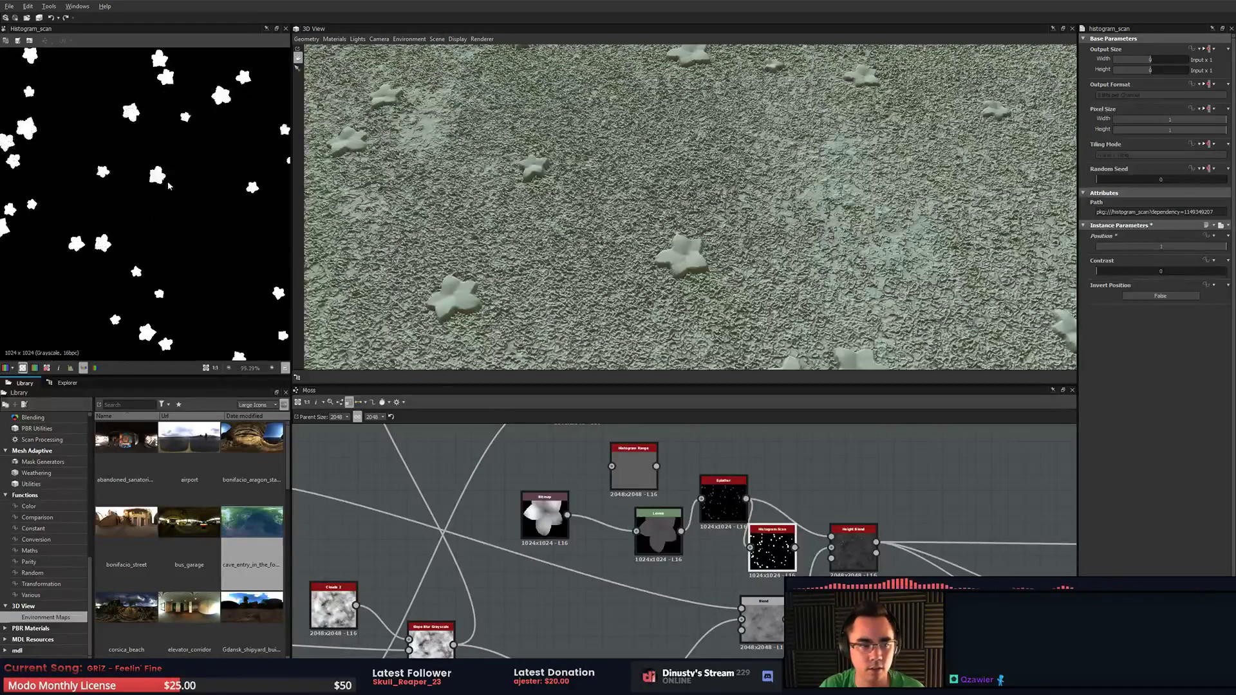
- Space out the flower nodes, feed the Histogram Scan into the Height Blend's mask input, and raise its Height Offset to 1
drag(725, 511, 725, 487)
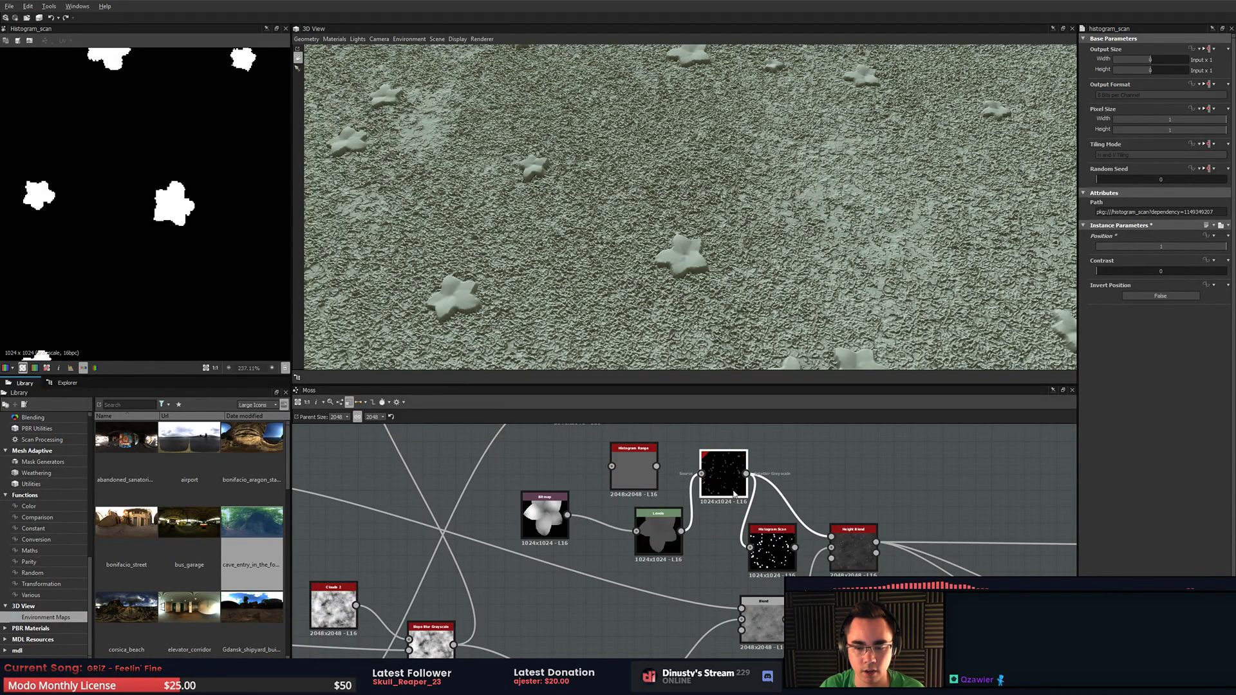
drag(658, 534, 642, 551)
drag(772, 564, 755, 573)
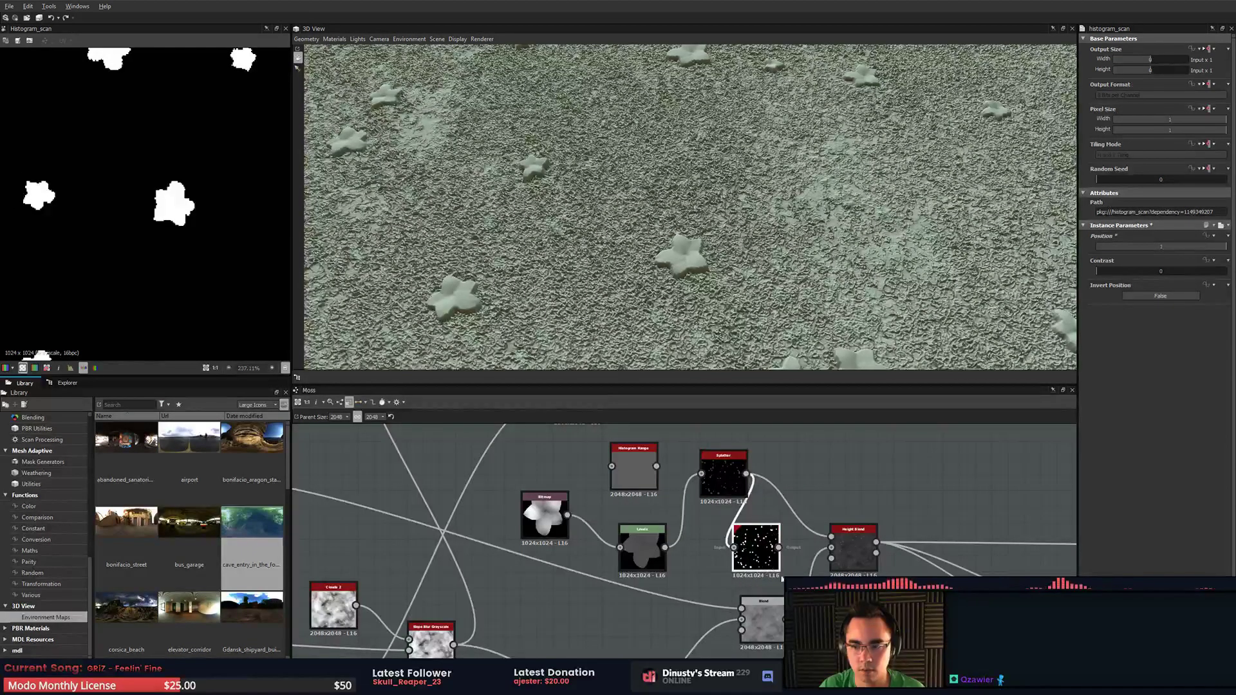
drag(853, 547, 886, 547)
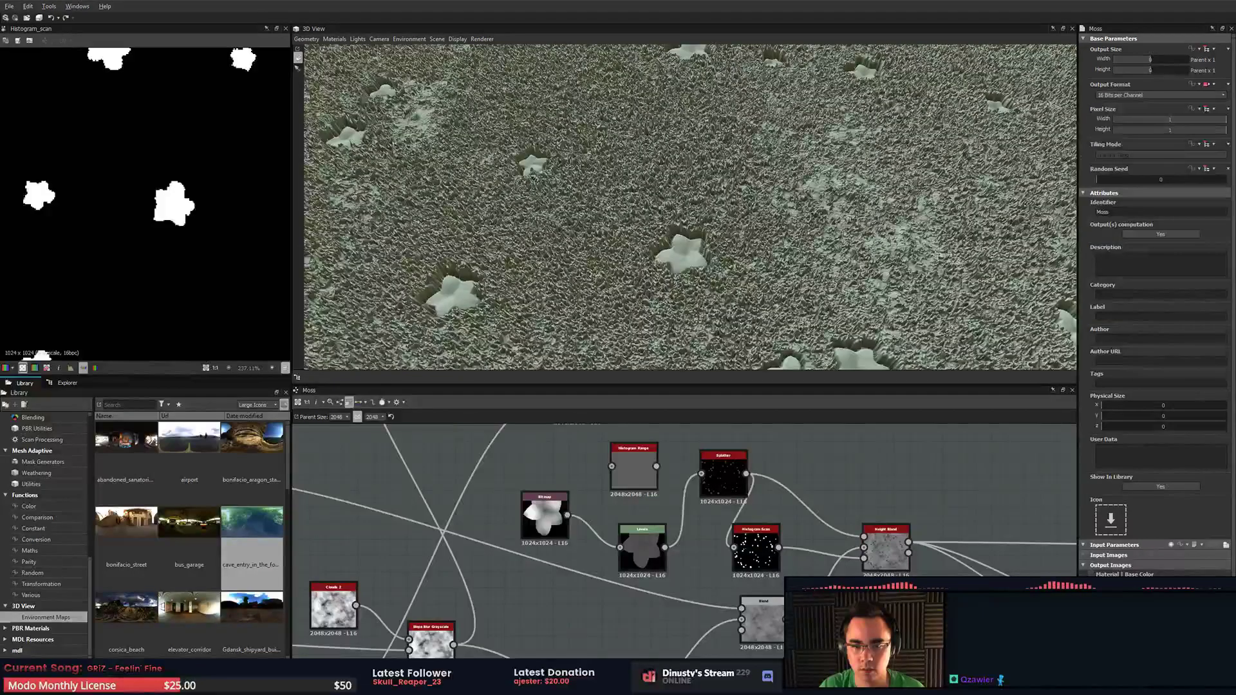
double_click(894, 560)
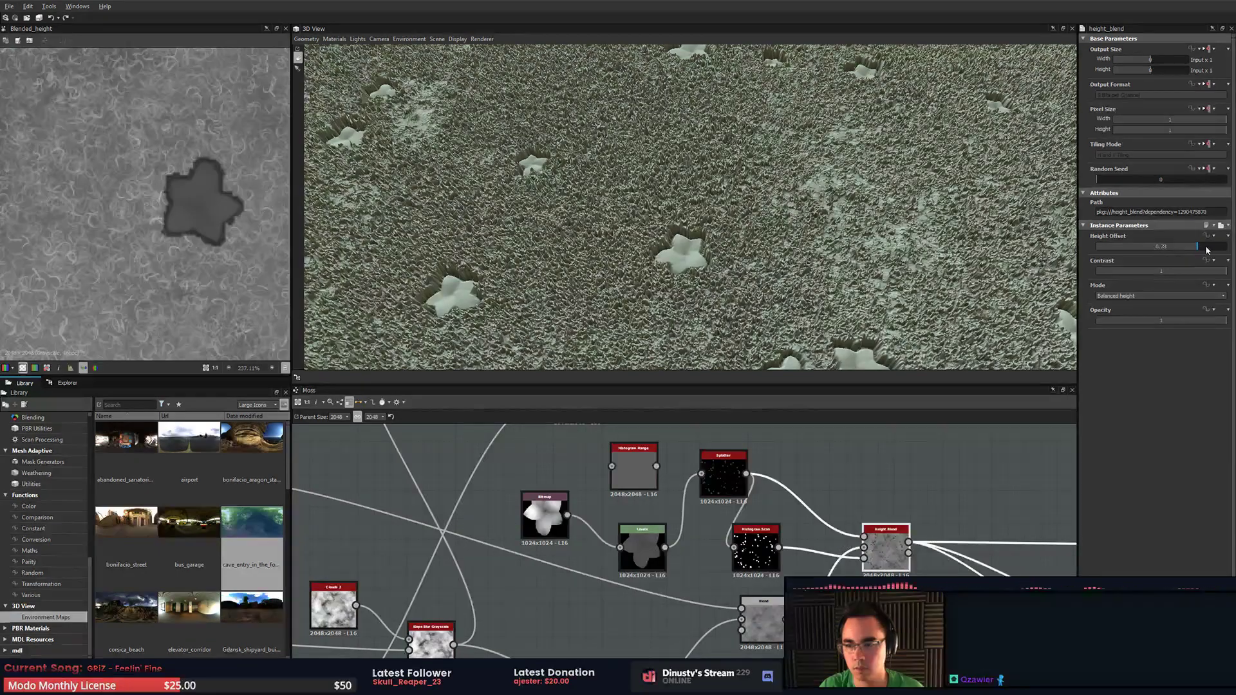
drag(1207, 250, 1234, 253)
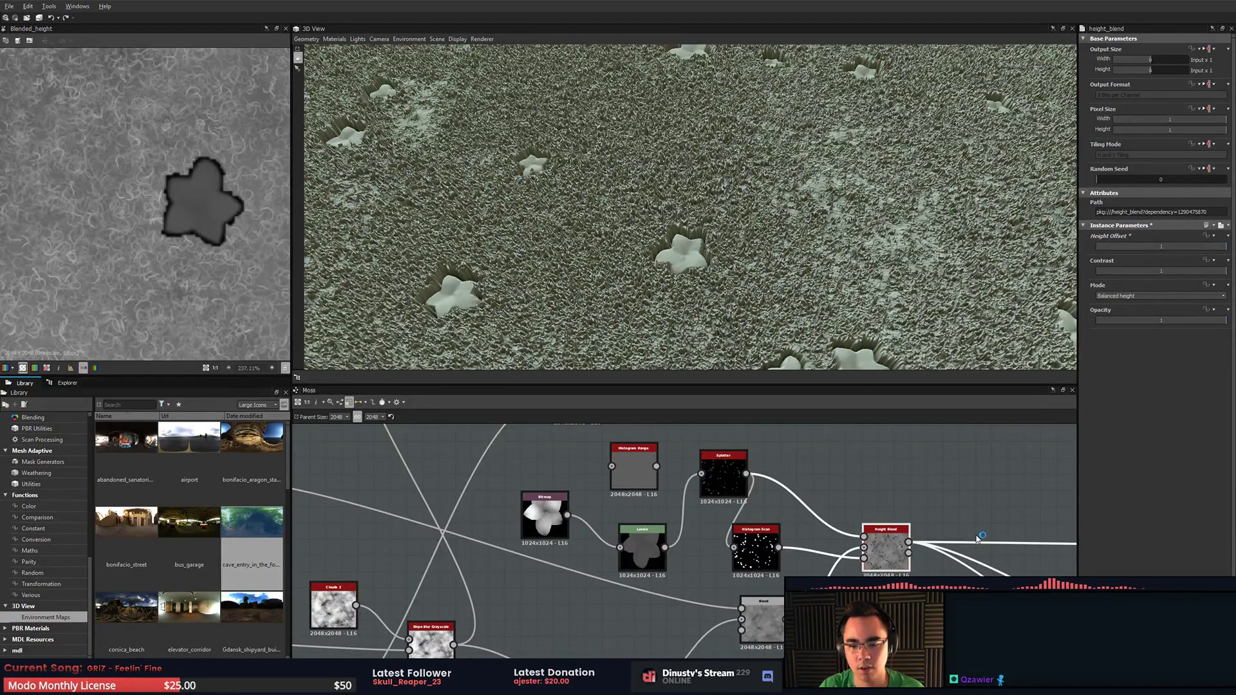
- Add a Blend node with the Splatter as foreground, the moss height as background and the Histogram Scan as opacity mask
key(space)
click(947, 388)
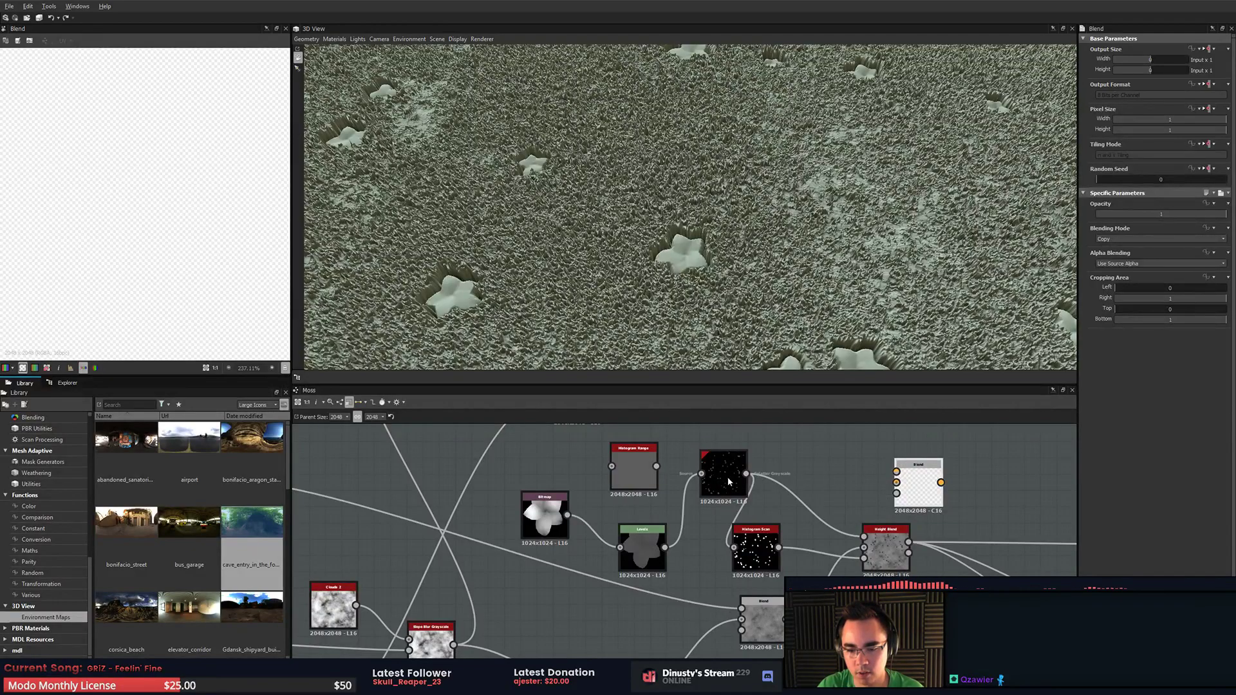
drag(901, 488, 896, 482)
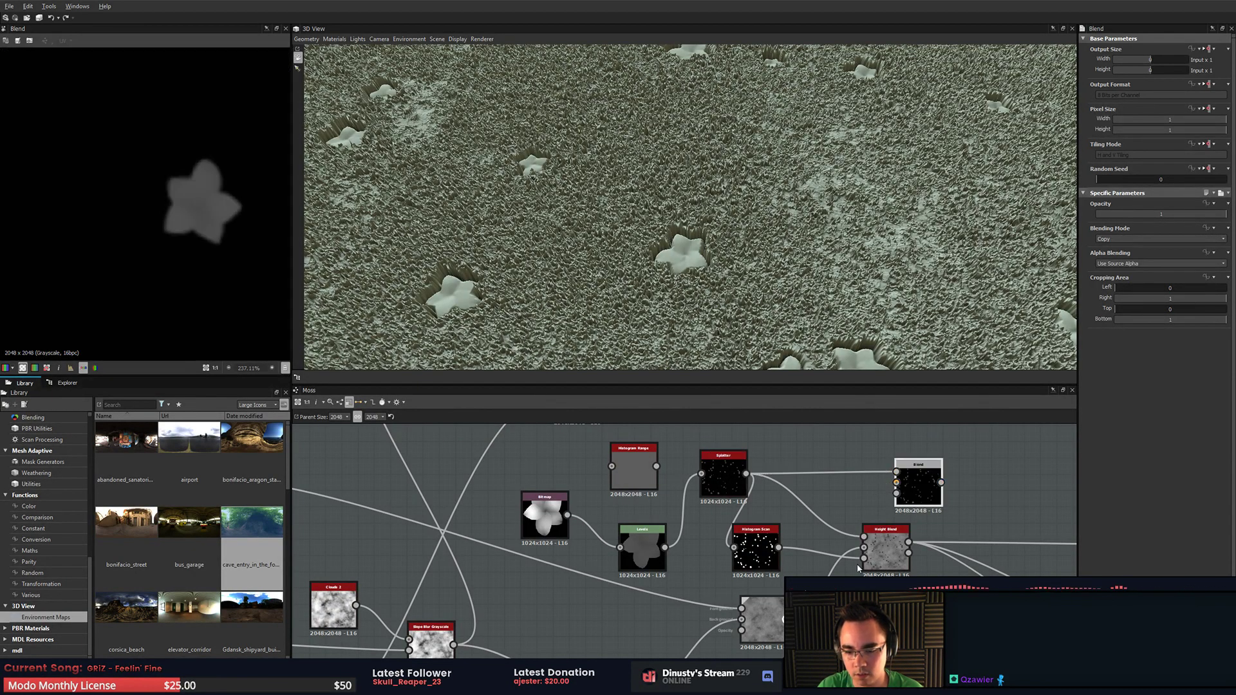
drag(857, 569, 899, 473)
key(ctrl+z)
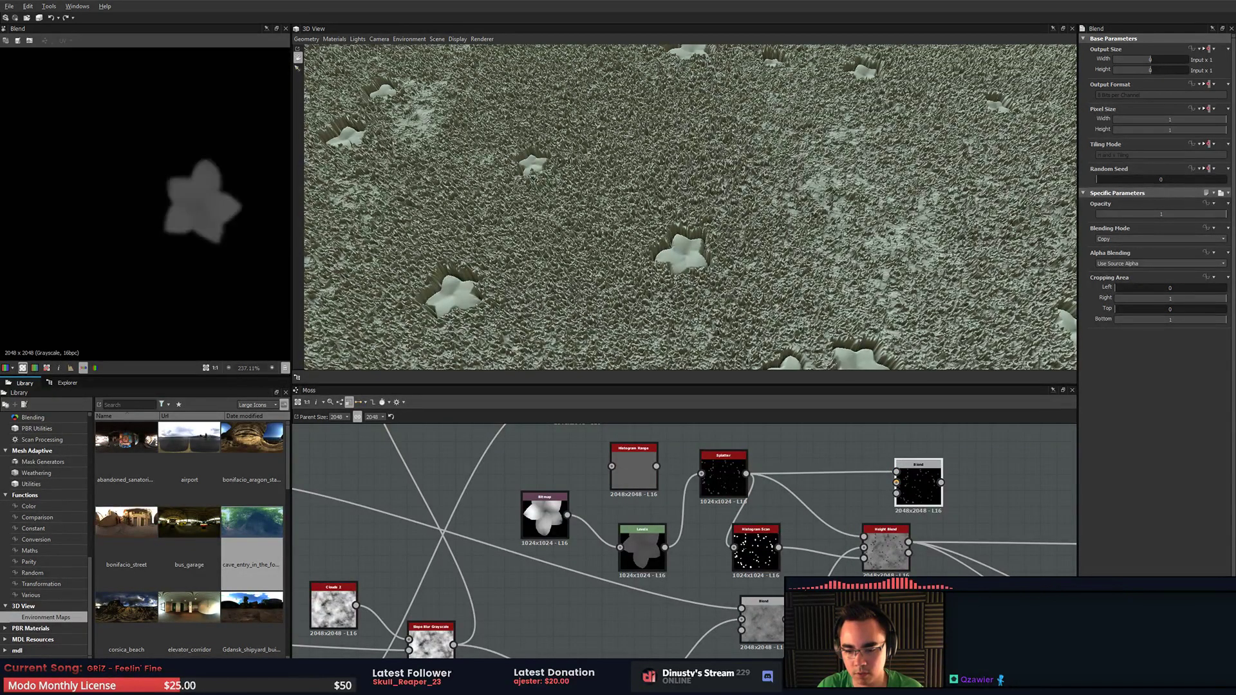
key(x)
key(x)
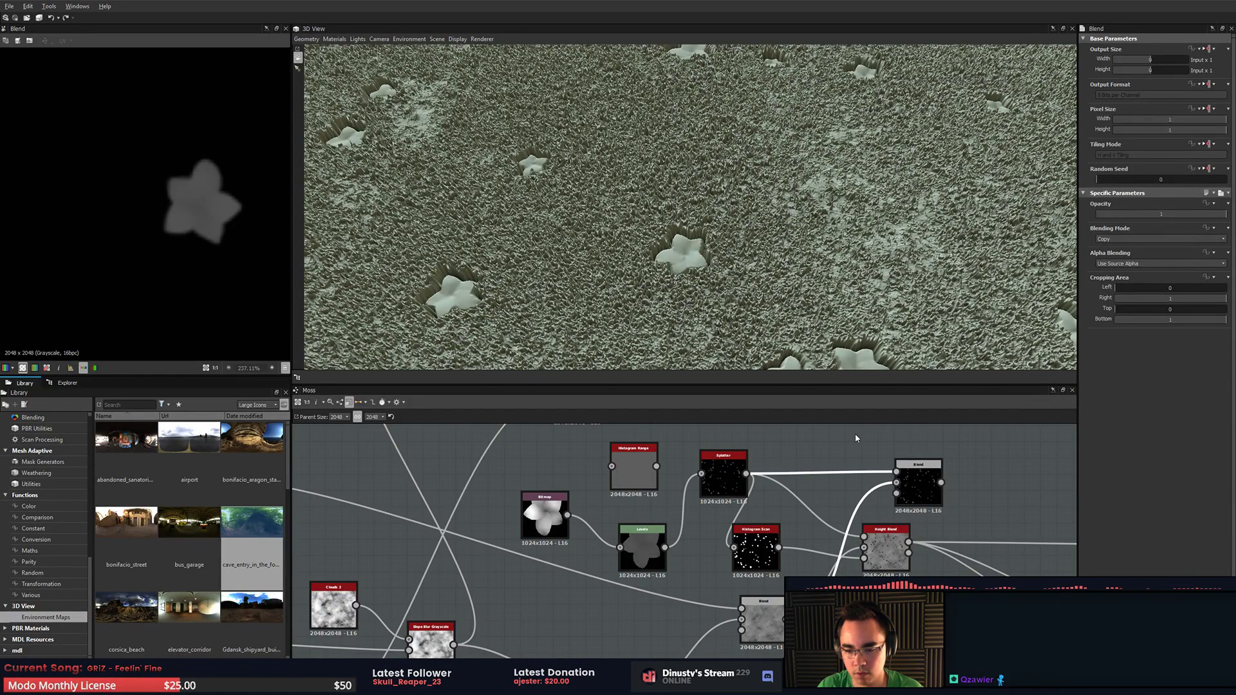
drag(778, 548, 896, 493)
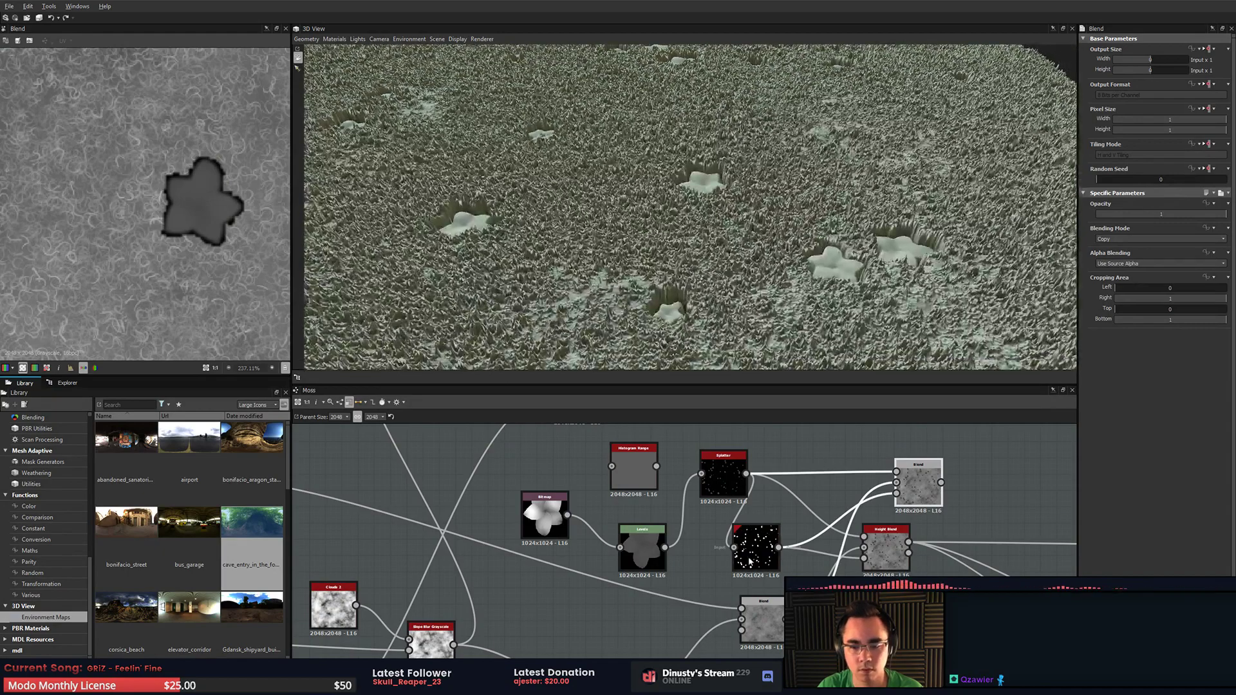
- Bypass the Levels node by connecting the flower bitmap directly to the Splatter, and check the flowers on the moss surface
click(758, 560)
double_click(758, 560)
double_click(652, 541)
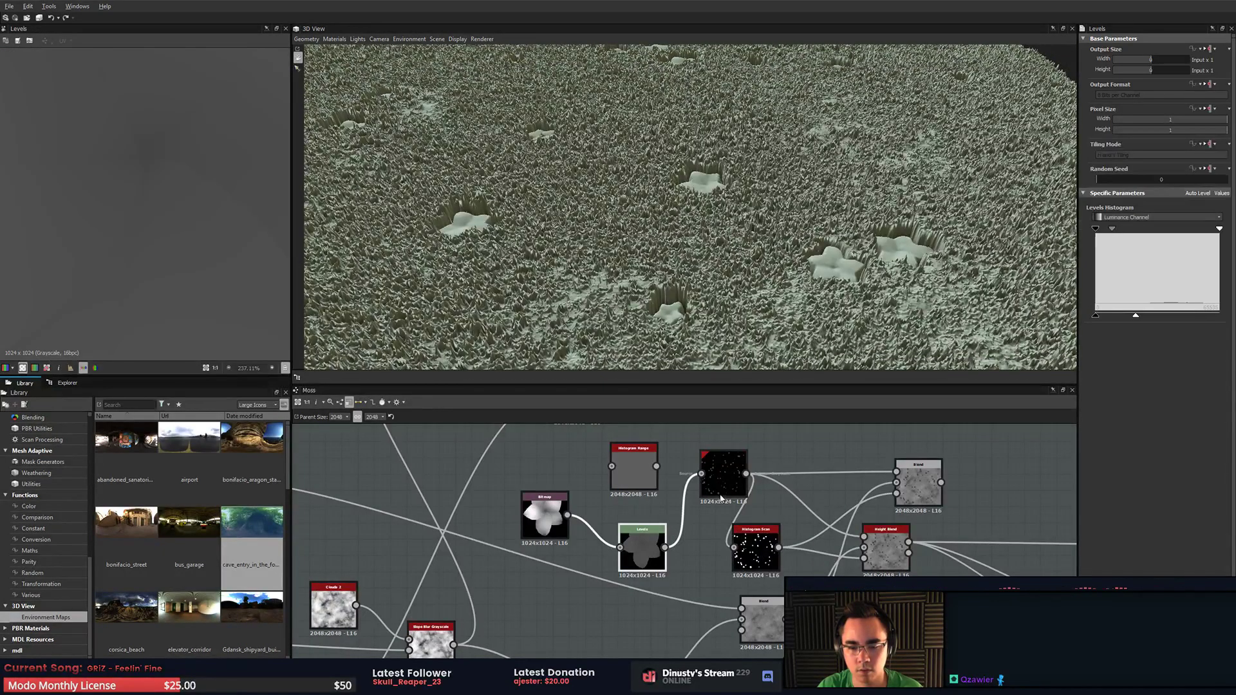
double_click(708, 477)
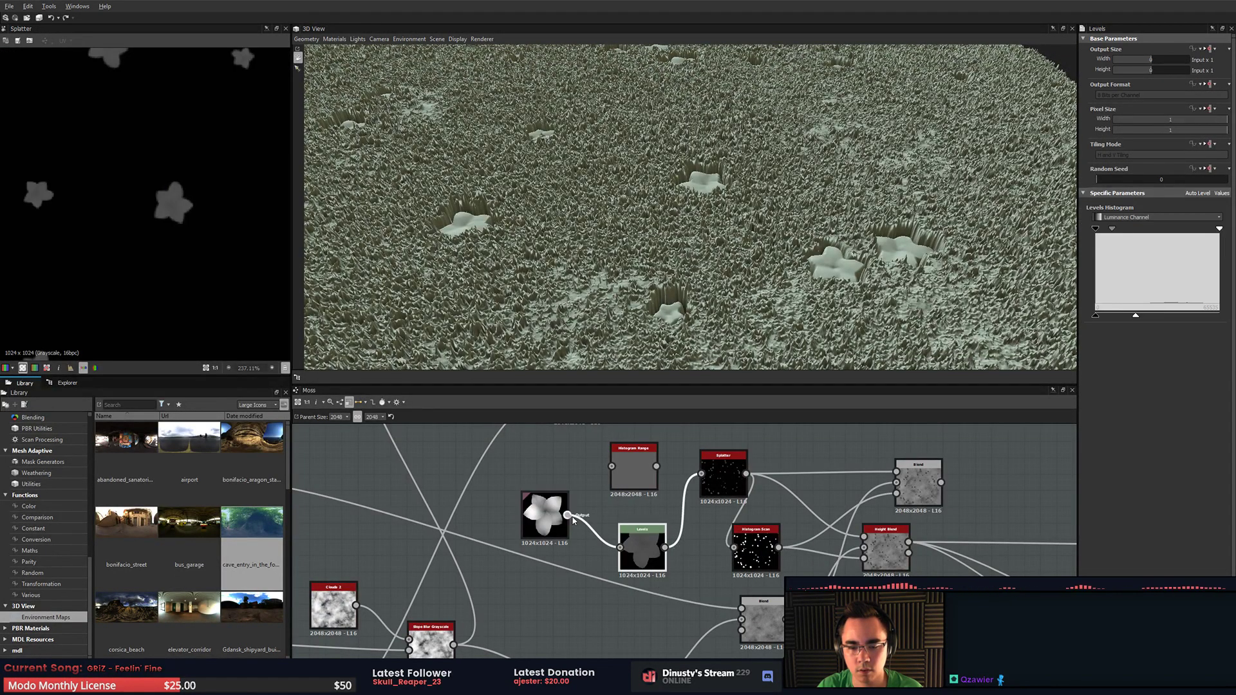
drag(703, 474, 702, 474)
drag(639, 475, 630, 459)
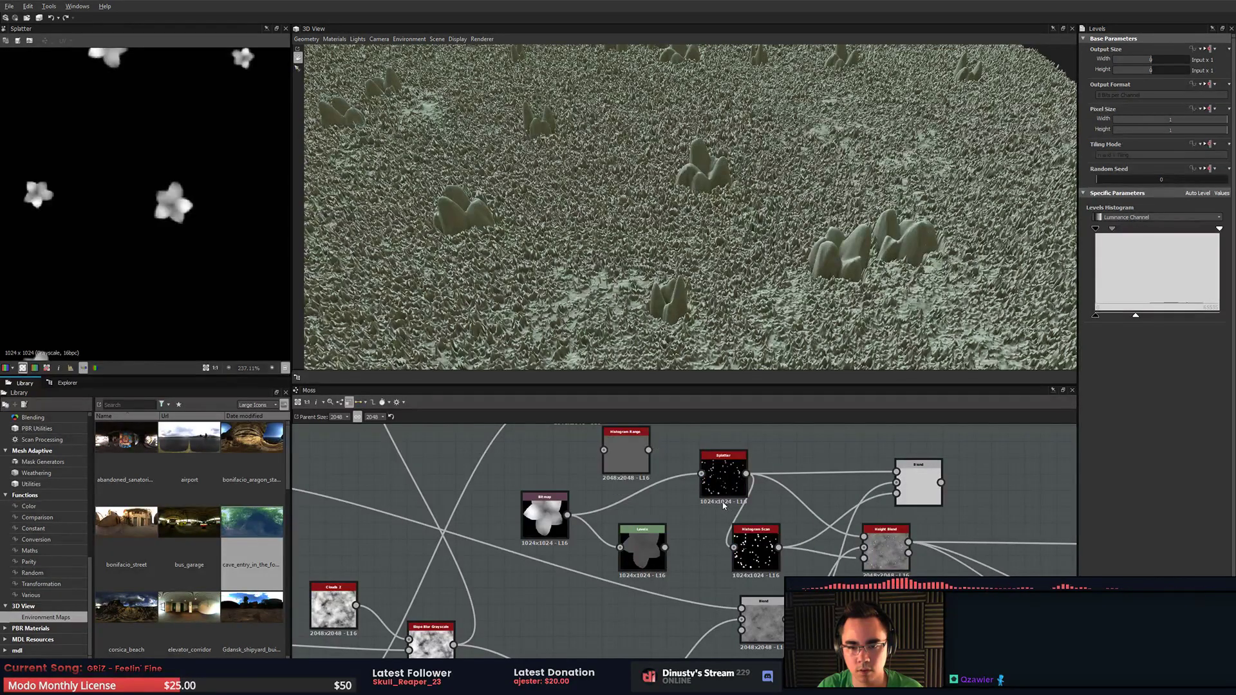
drag(644, 284, 684, 264)
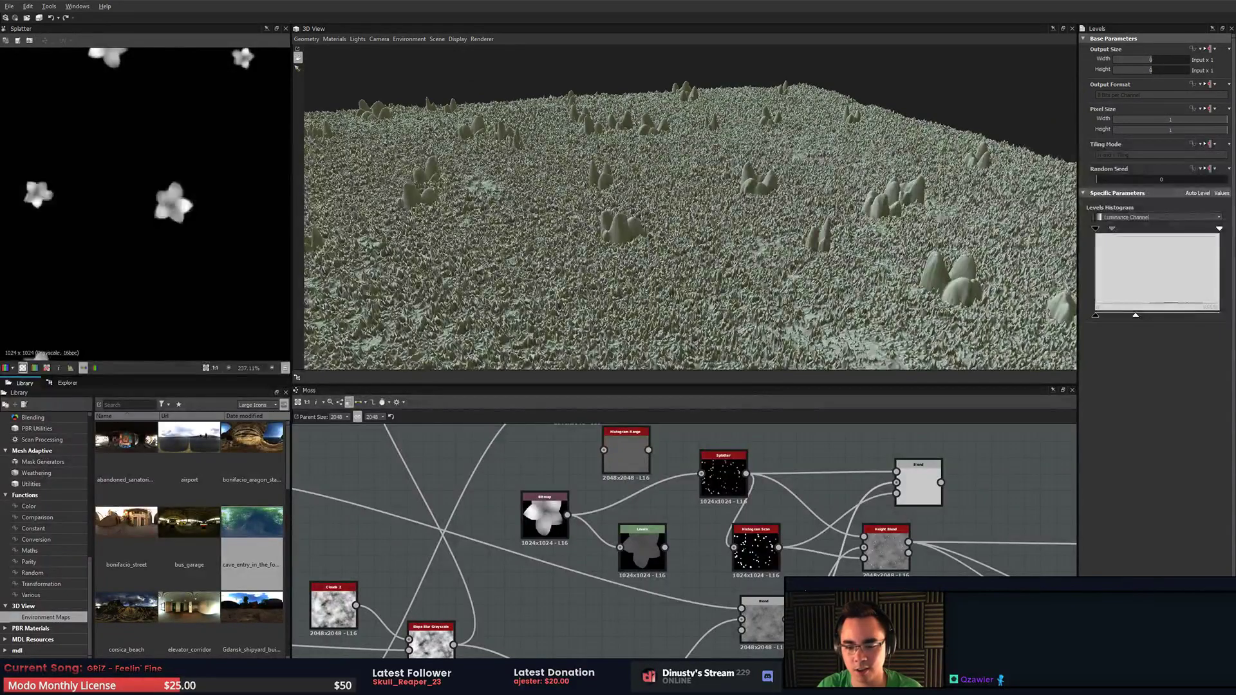
- Connect the new Blend node's output to the downstream nodes in place of the Height Blend's lower connections
click(886, 547)
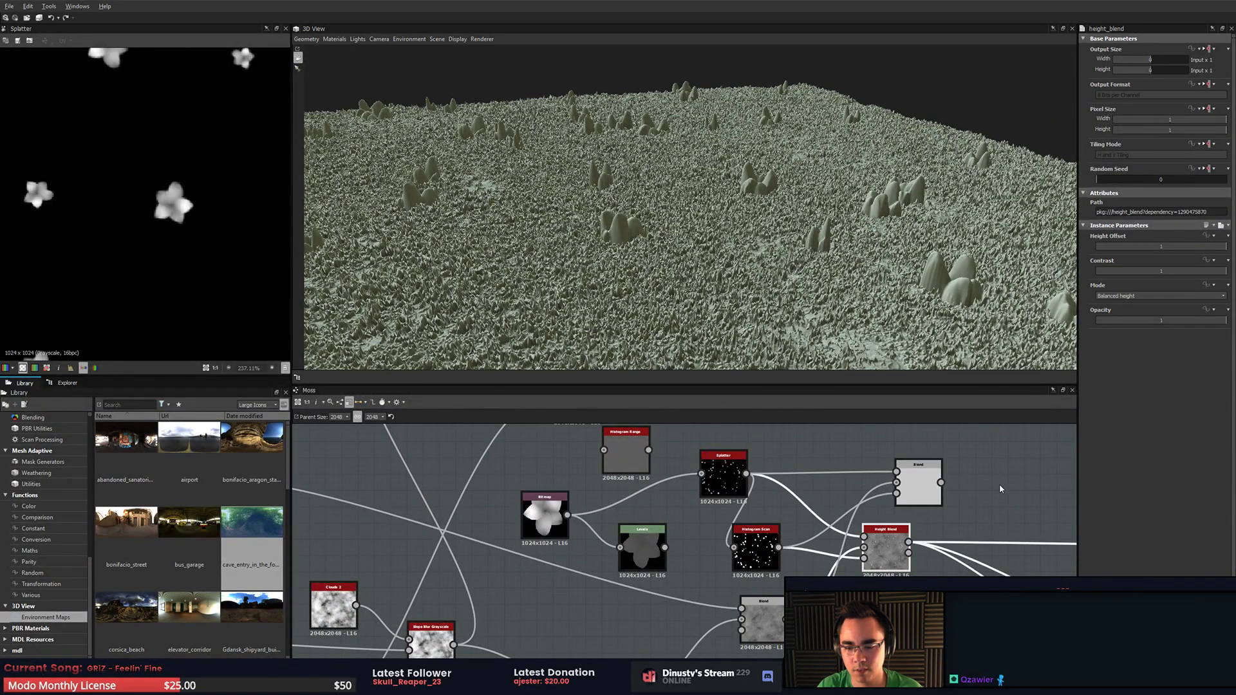
drag(920, 480, 872, 471)
scroll(948, 512, down, 3)
middle_drag(947, 512, 758, 478)
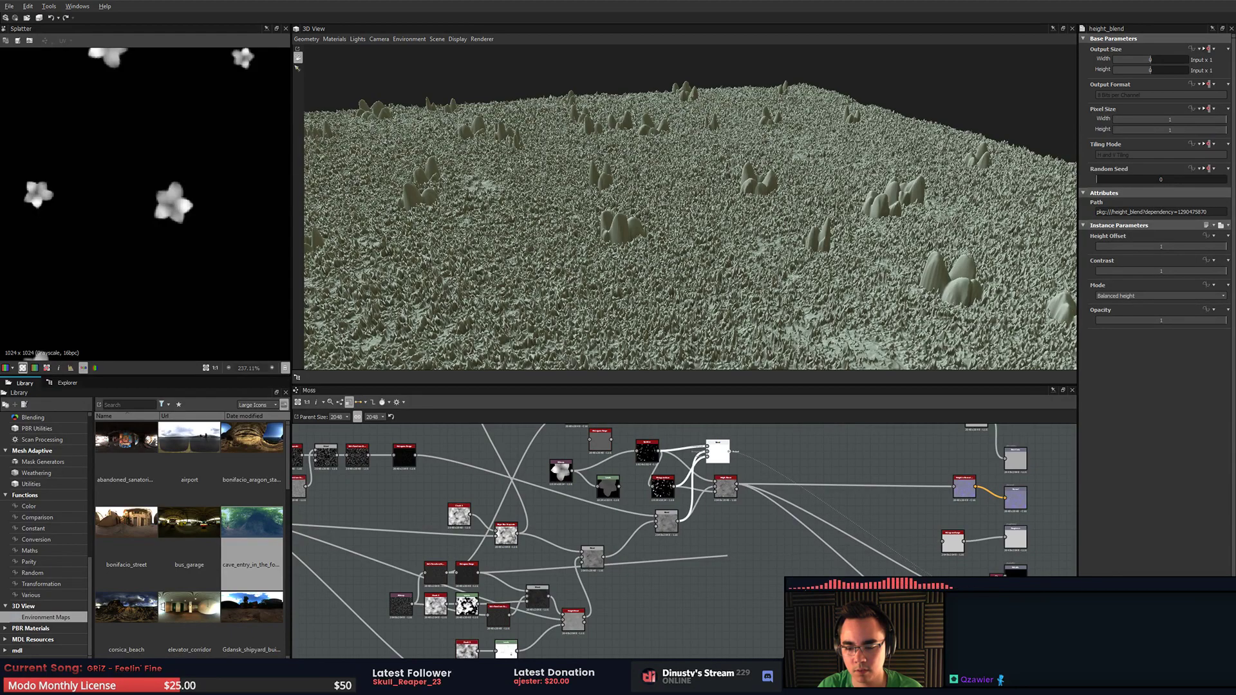
middle_drag(969, 653, 917, 575)
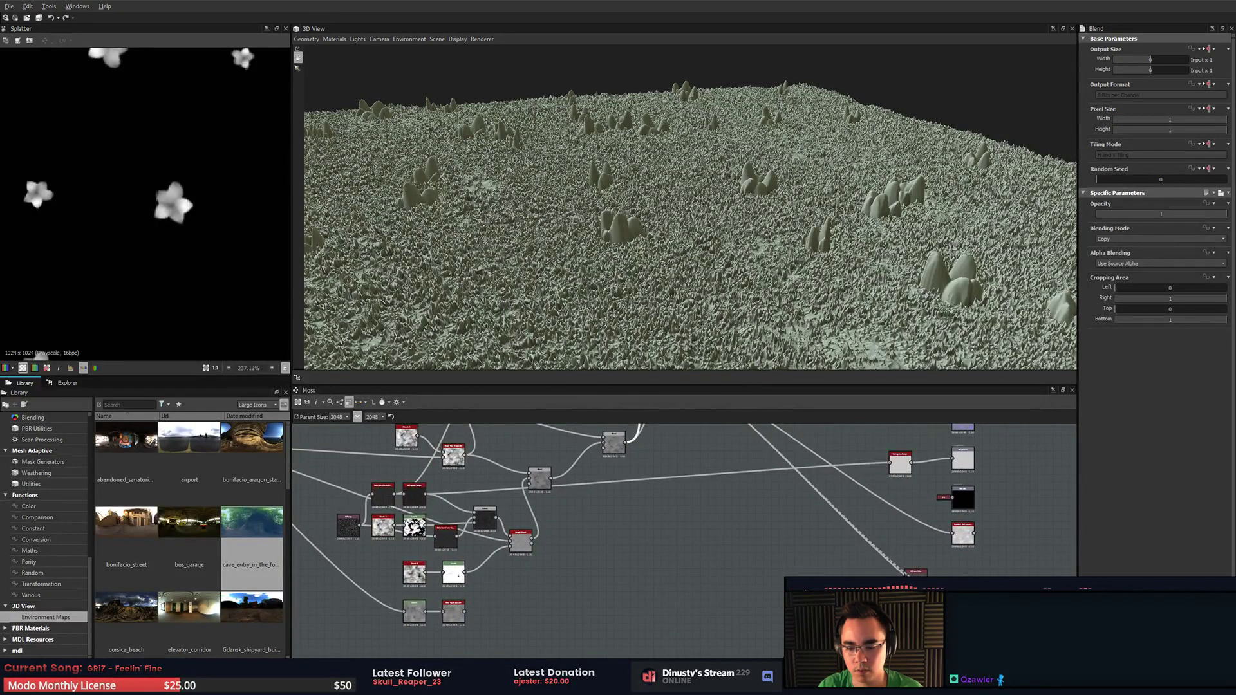
middle_drag(746, 437, 829, 588)
scroll(829, 520, up, 4)
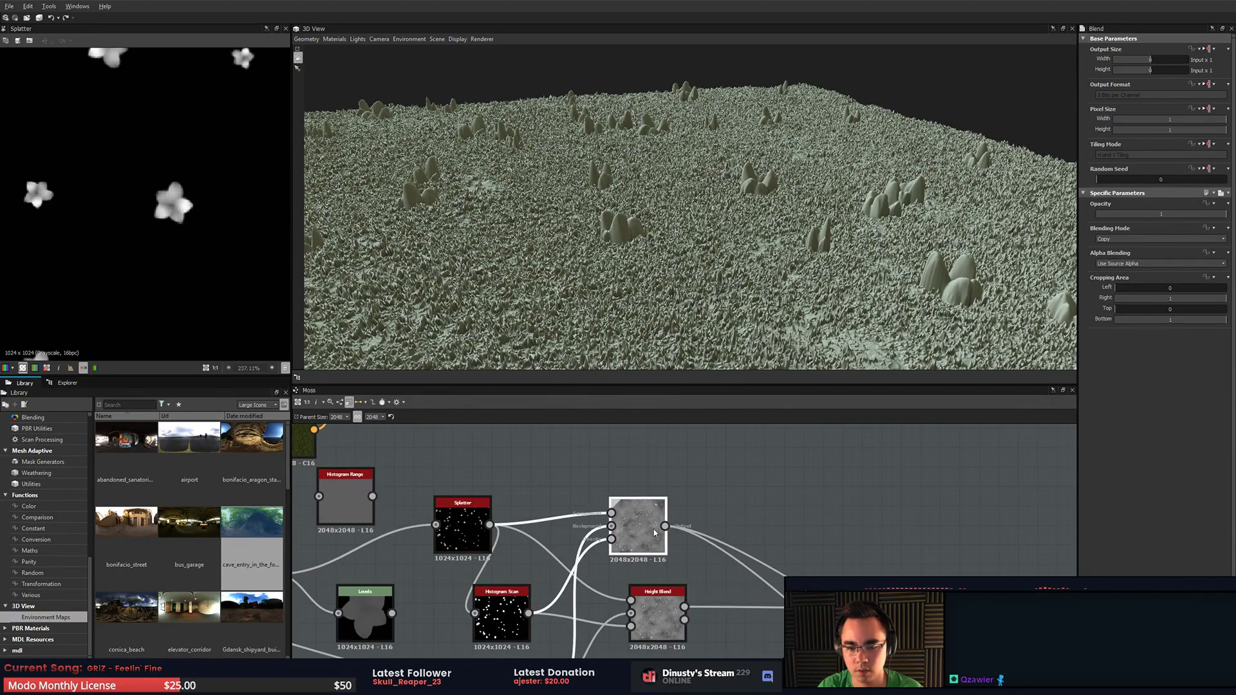
- Display the Blend node's output and examine a flower's edges closely, along with the Histogram Scan settings
middle_drag(678, 546, 836, 499)
scroll(836, 499, up, 3)
double_click(766, 471)
scroll(157, 200, up, 3)
middle_drag(132, 196, 179, 193)
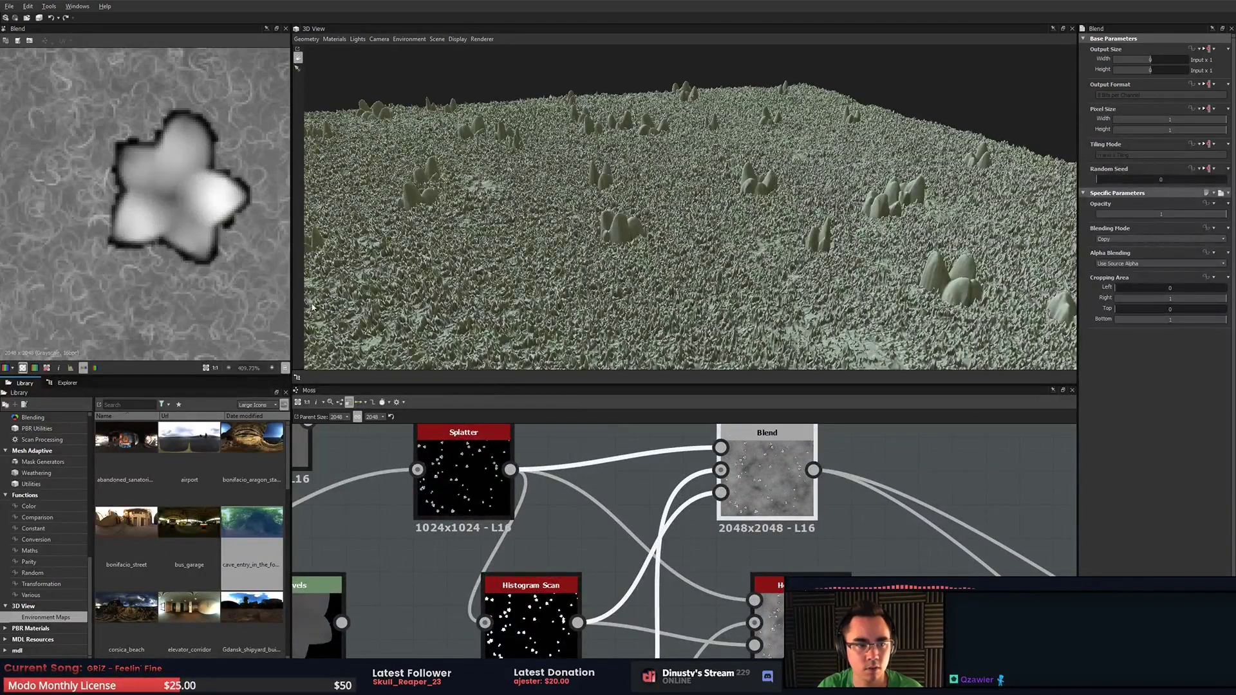
middle_drag(635, 531, 752, 559)
scroll(716, 523, down, 1)
click(637, 589)
scroll(751, 559, down, 2)
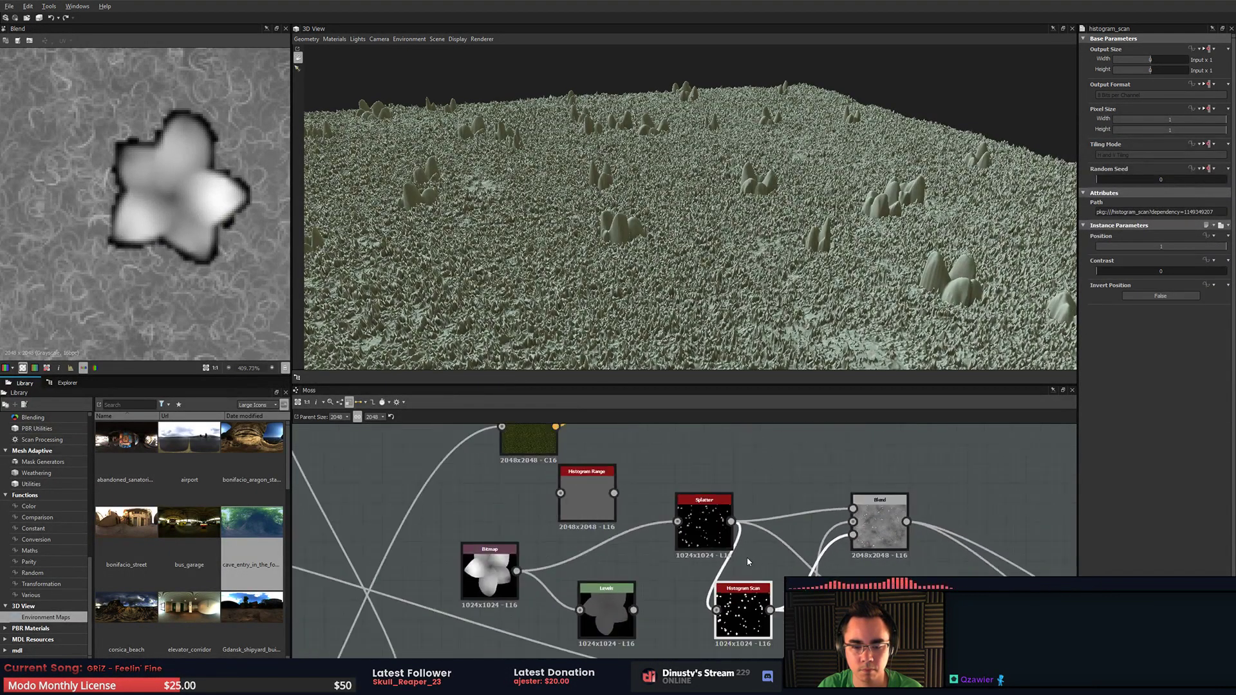
- Spread the Splatter, Blend and Height Blend nodes apart to tidy the flower section of the graph
drag(701, 540, 682, 481)
drag(880, 527, 941, 480)
middle_drag(901, 548, 805, 505)
scroll(804, 505, down, 2)
drag(814, 559, 856, 554)
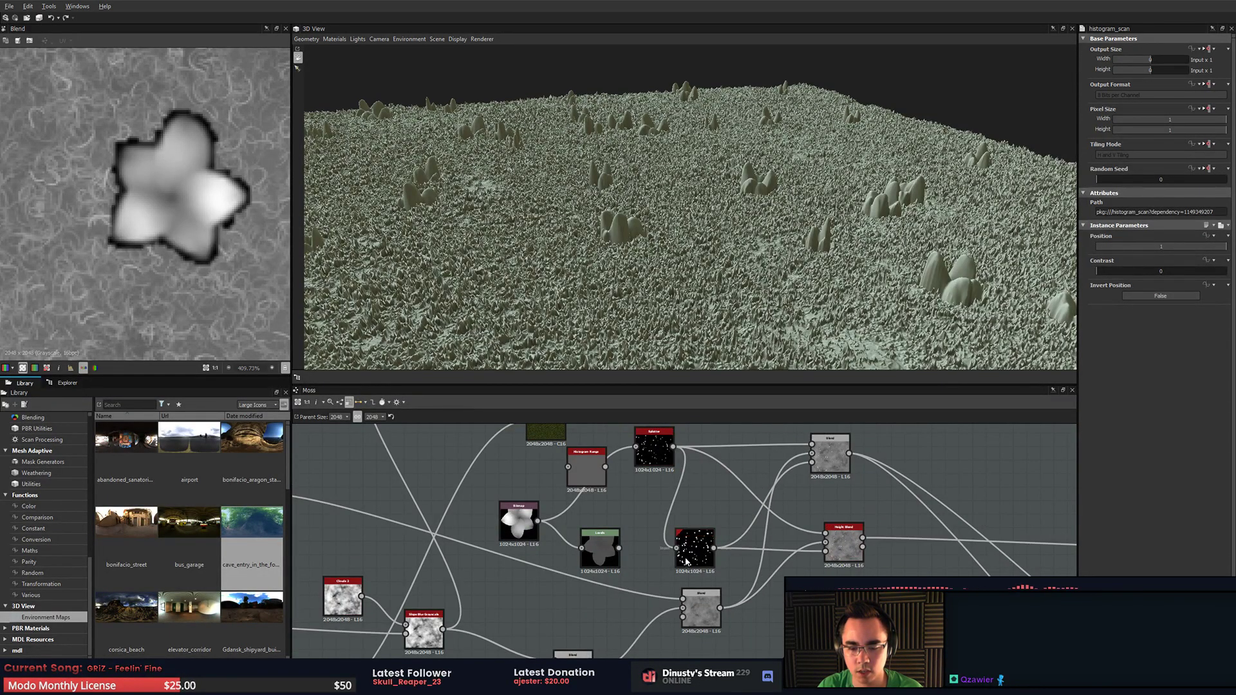
- Try a higher Contrast on the Histogram Scan, undo it, and set its Position to 0.7
scroll(686, 555, up, 4)
click(729, 559)
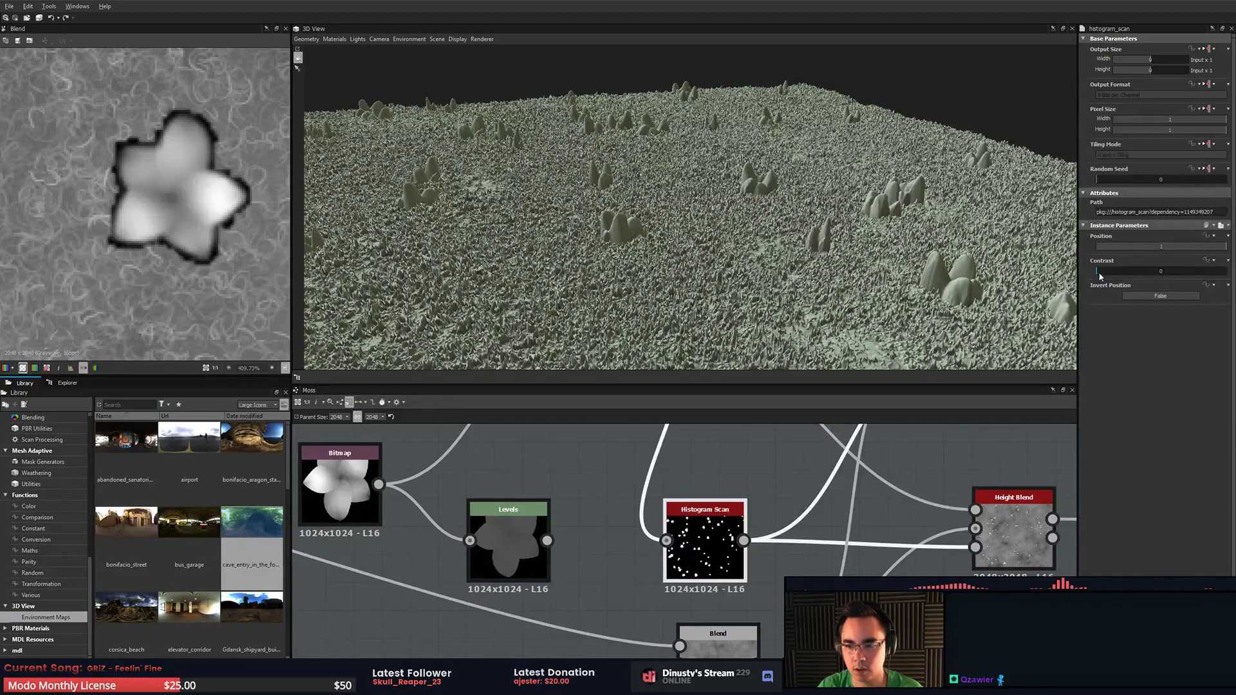
drag(1099, 272, 1139, 277)
key(ctrl+z)
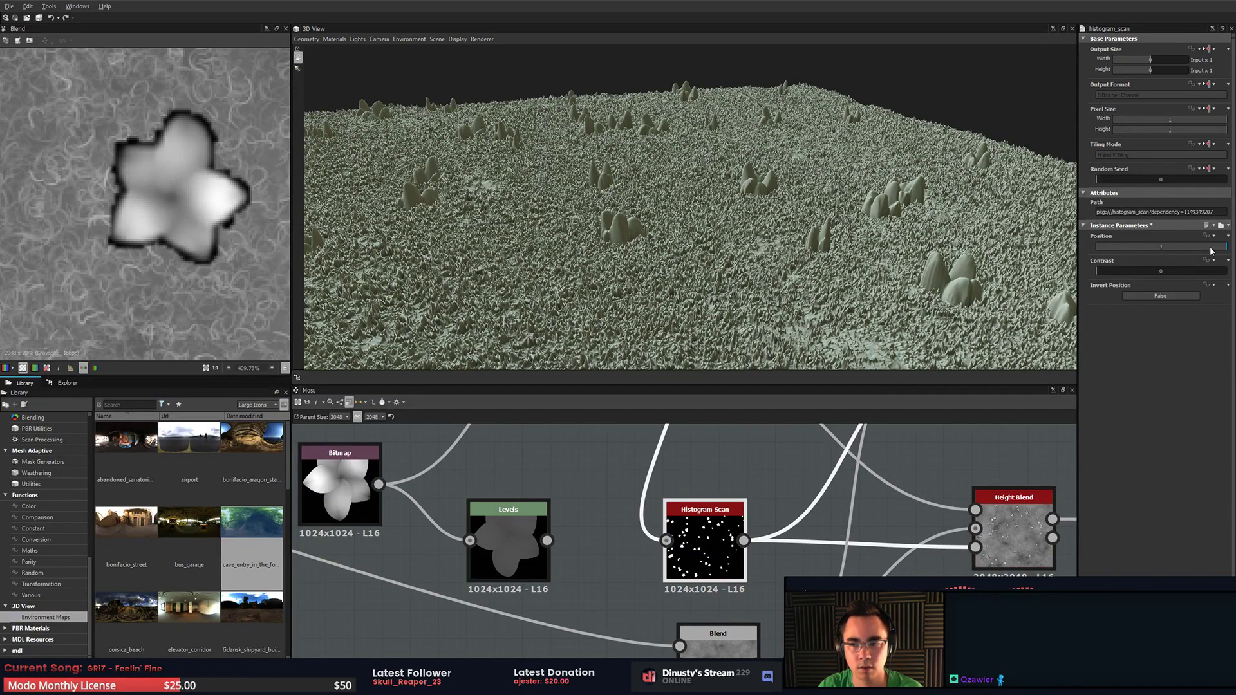
mouse_move(1209, 248)
mouse_down()
mouse_move(1175, 250)
mouse_move(1187, 253)
mouse_up()
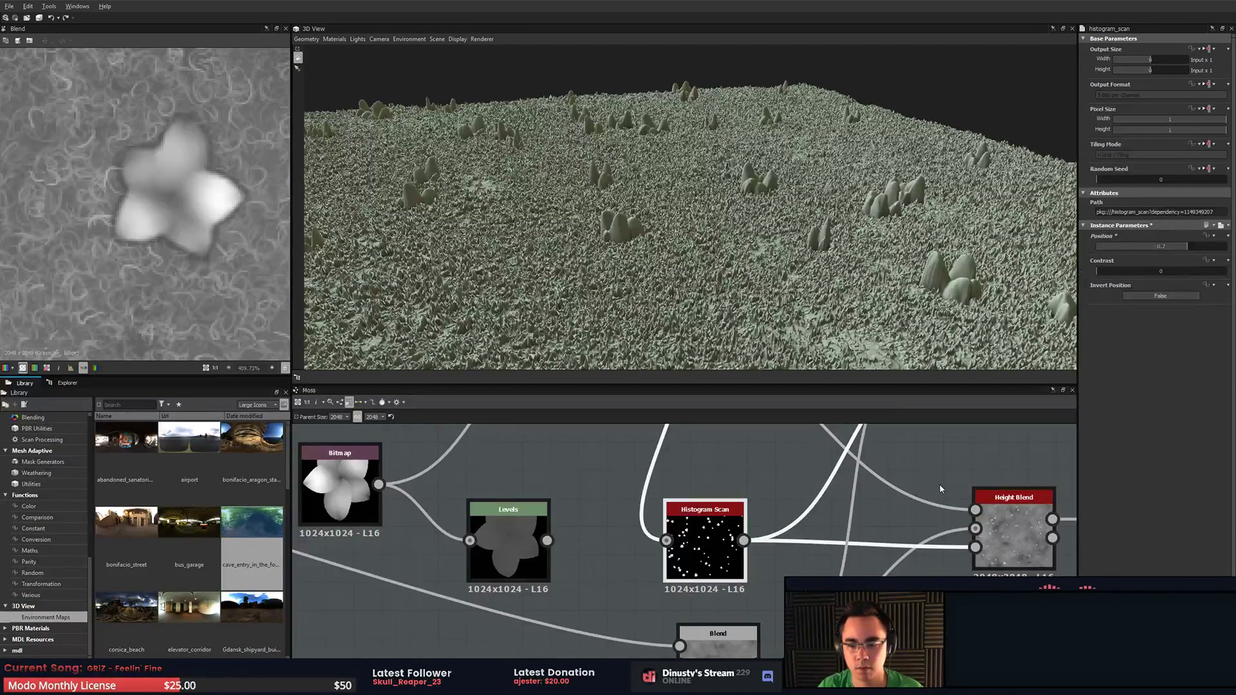
- Try the Blend node's Subtract, Max (Lighten) and Min (Darken) modes, and set its Blending Mode to Switch
middle_drag(940, 489, 882, 497)
middle_drag(666, 489, 650, 546)
scroll(651, 546, down, 1)
scroll(775, 518, down, 1)
middle_drag(776, 518, 734, 554)
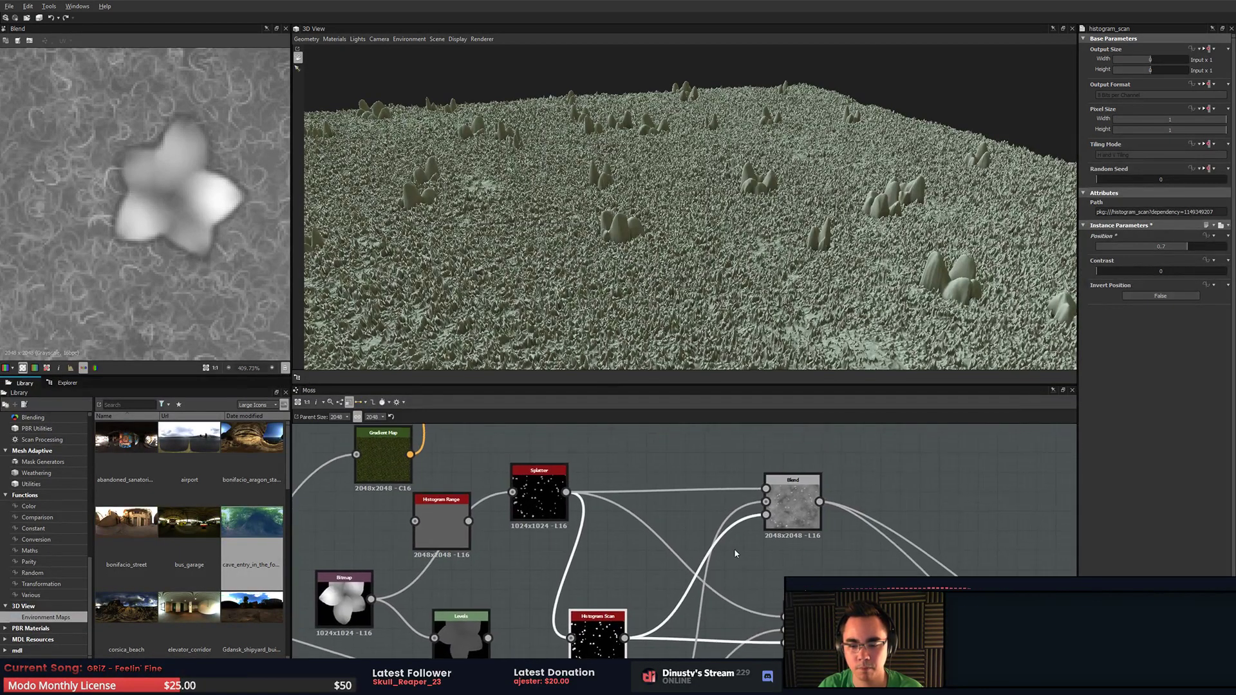
click(792, 508)
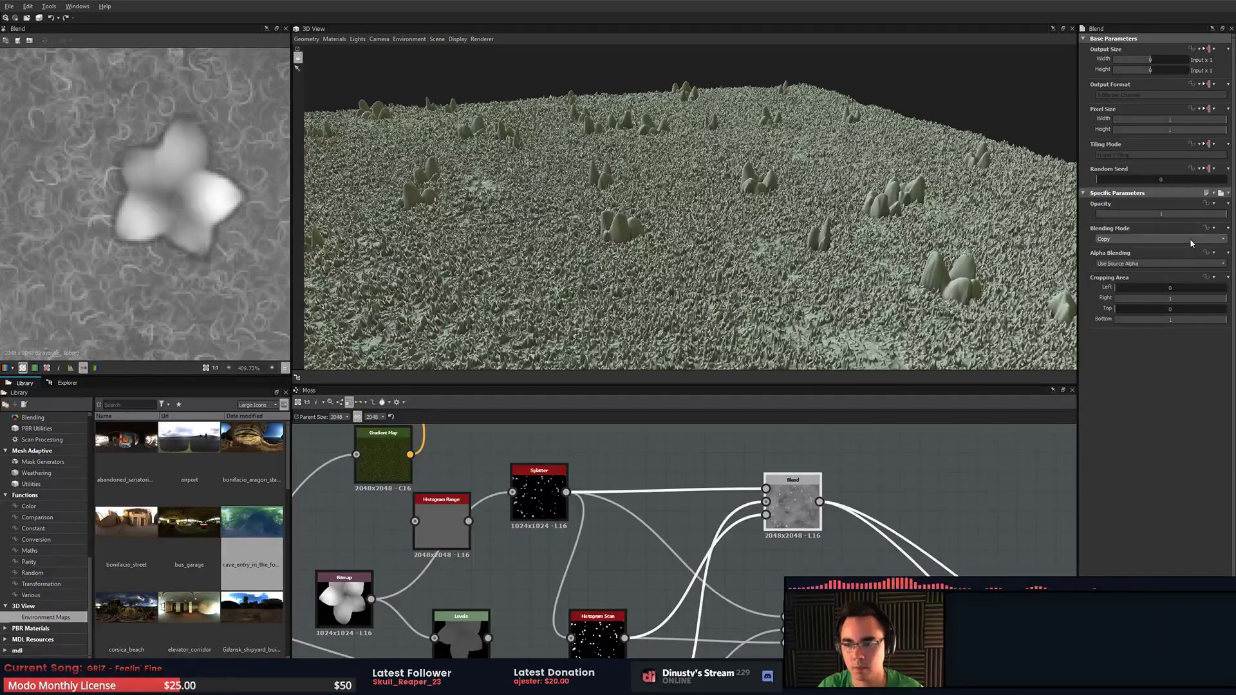
scroll(1190, 238, down, 2)
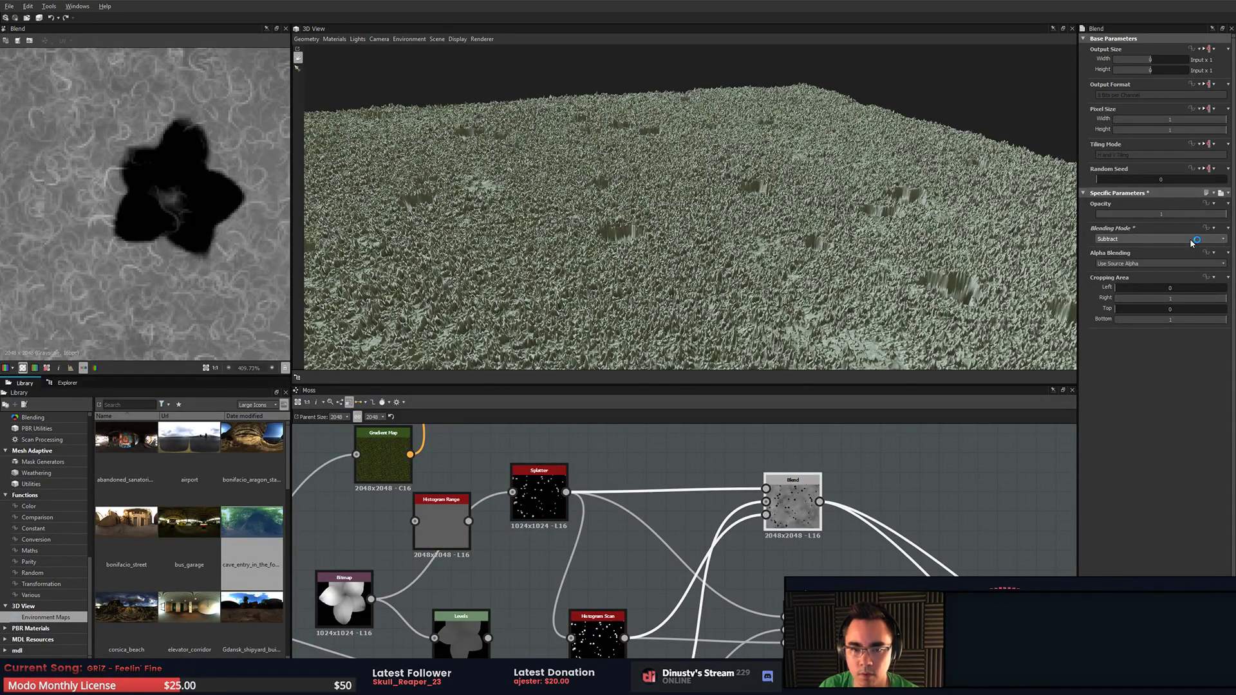
scroll(1192, 242, down, 3)
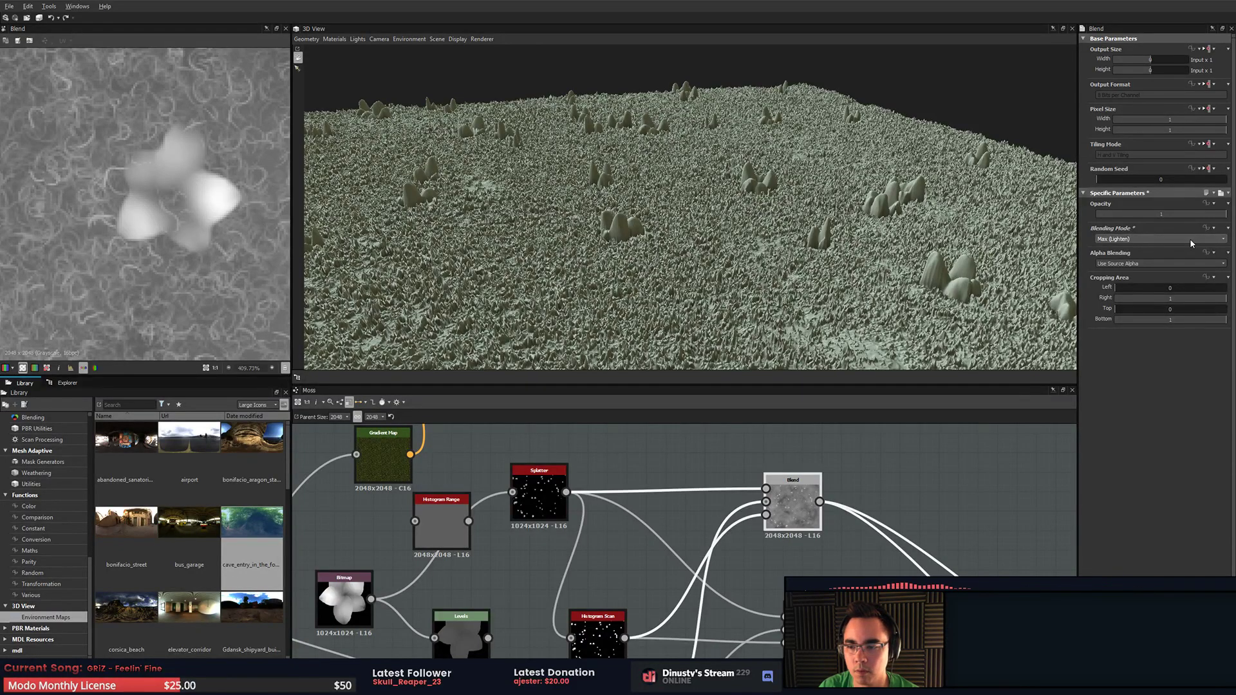
scroll(1189, 238, down, 1)
click(1190, 238)
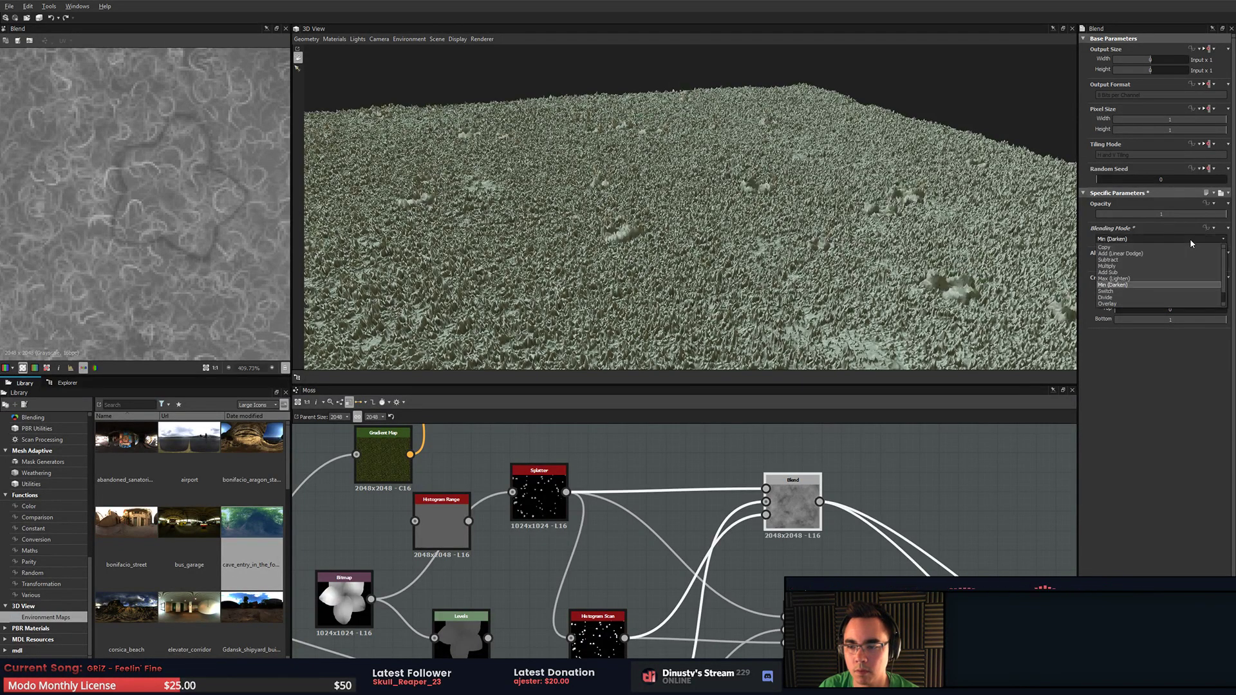
click(1141, 291)
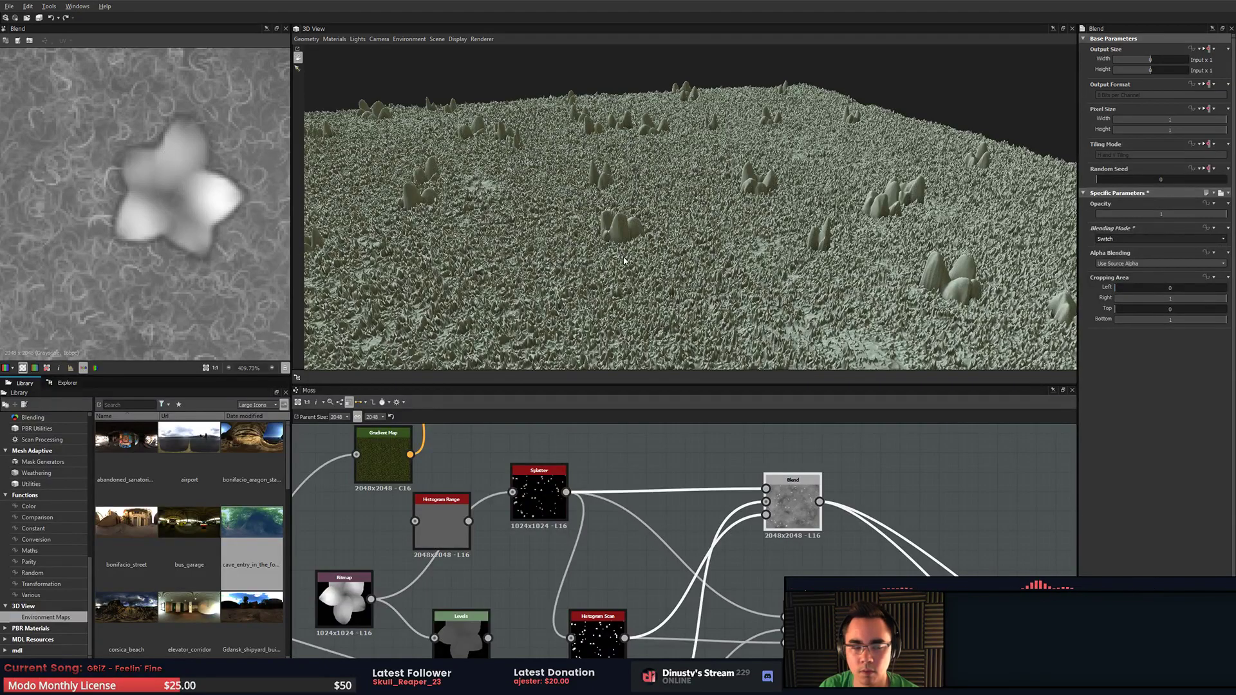
- Inspect the Histogram Range, Splatter and Levels nodes in the flower section and how they are connected
middle_drag(543, 555, 648, 547)
scroll(648, 546, down, 1)
click(581, 528)
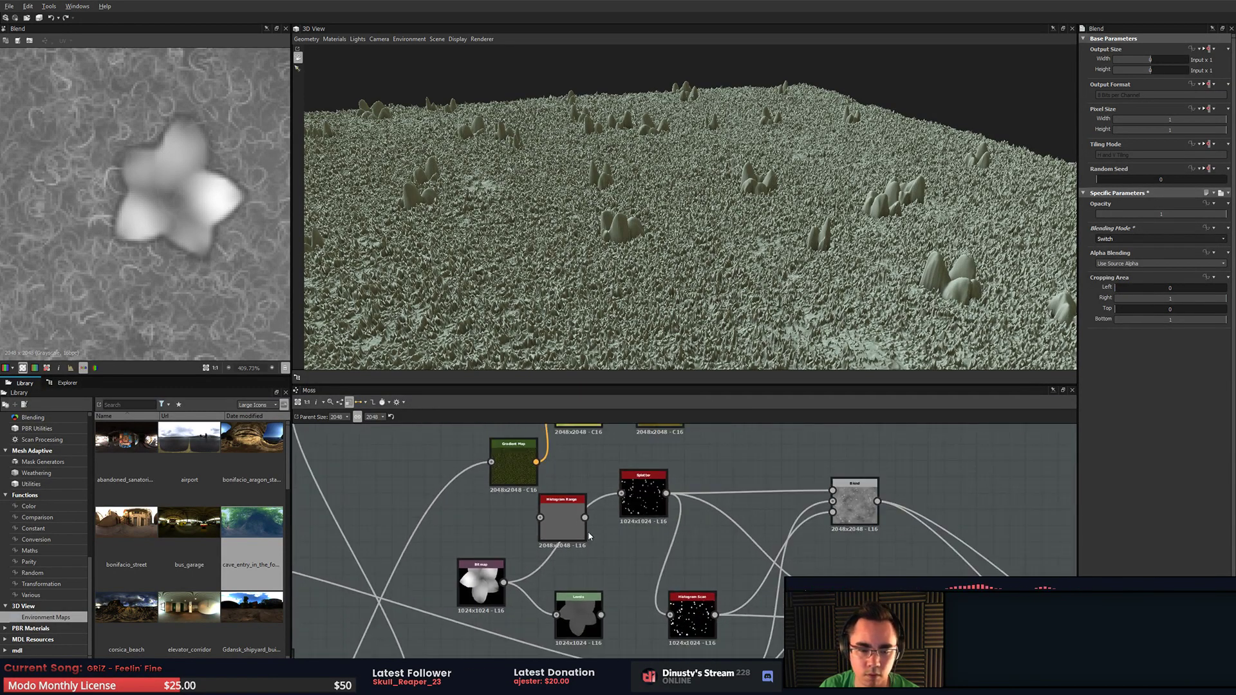
scroll(637, 551, up, 2)
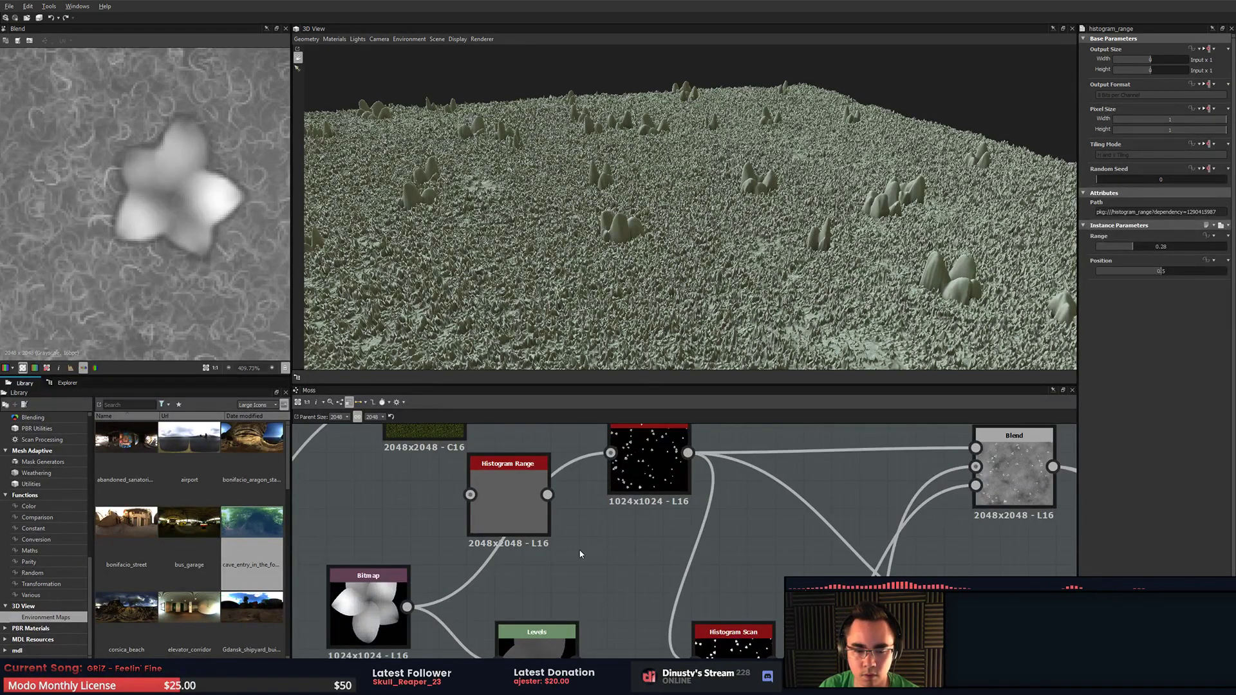
click(647, 464)
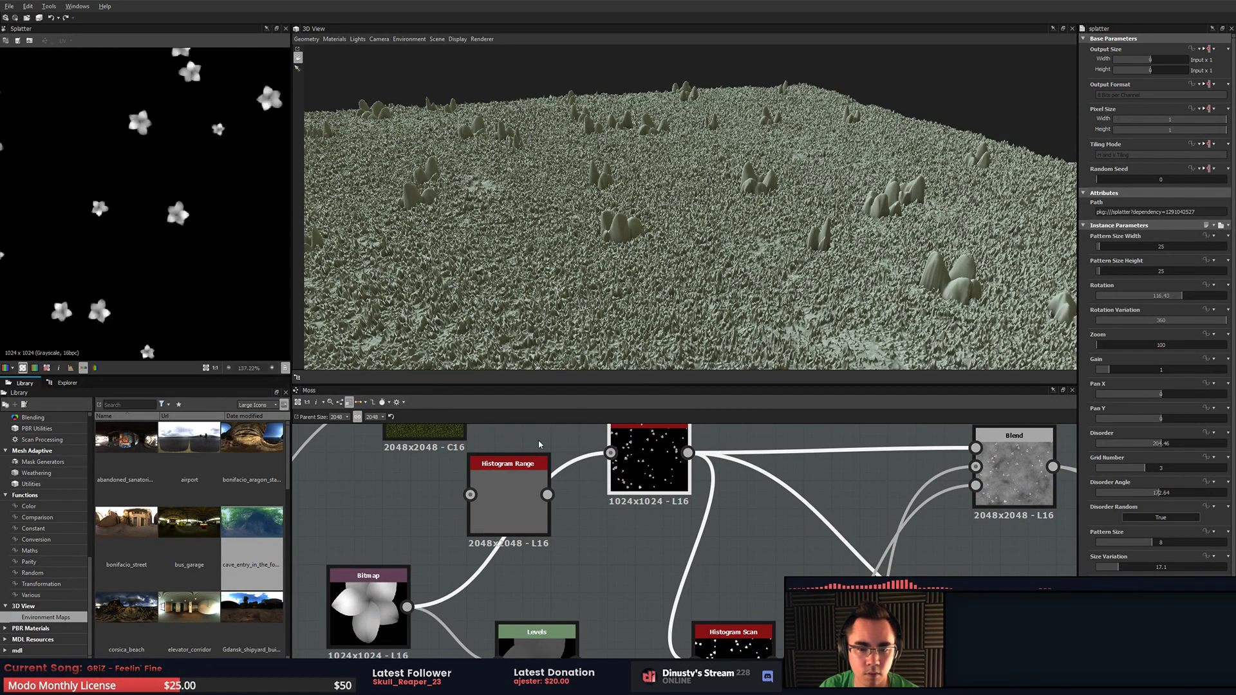
middle_drag(675, 533, 399, 502)
scroll(651, 586, down, 3)
middle_drag(1030, 483, 867, 482)
middle_drag(322, 483, 728, 533)
scroll(708, 619, up, 3)
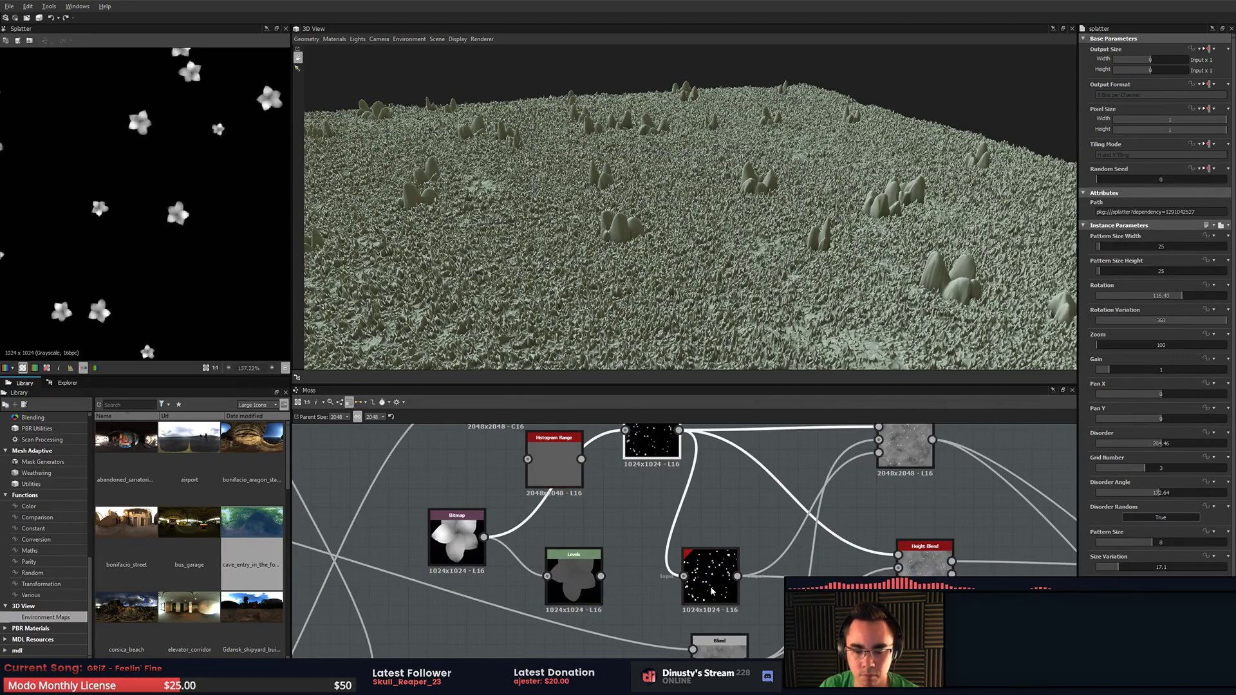
scroll(711, 591, down, 2)
click(694, 587)
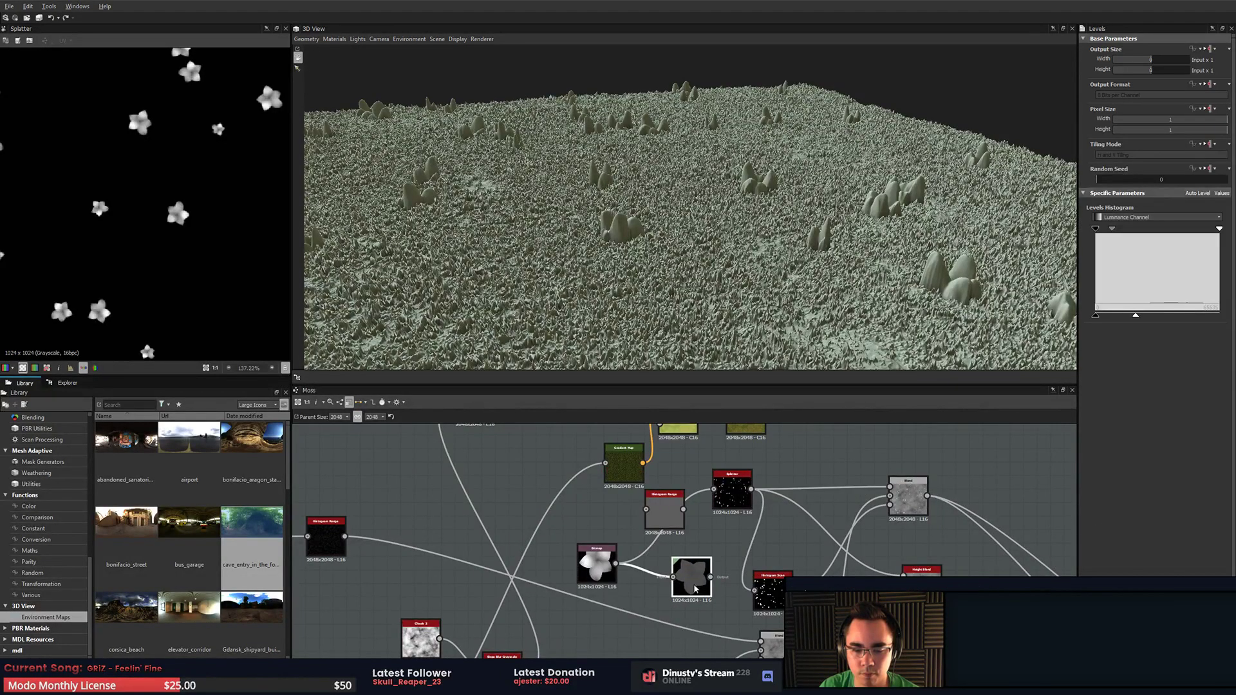
- Disconnect the flower Bitmap from the Levels node and delete the unused Histogram Range node
click(699, 544)
click(657, 574)
key(Delete)
click(668, 516)
key(Delete)
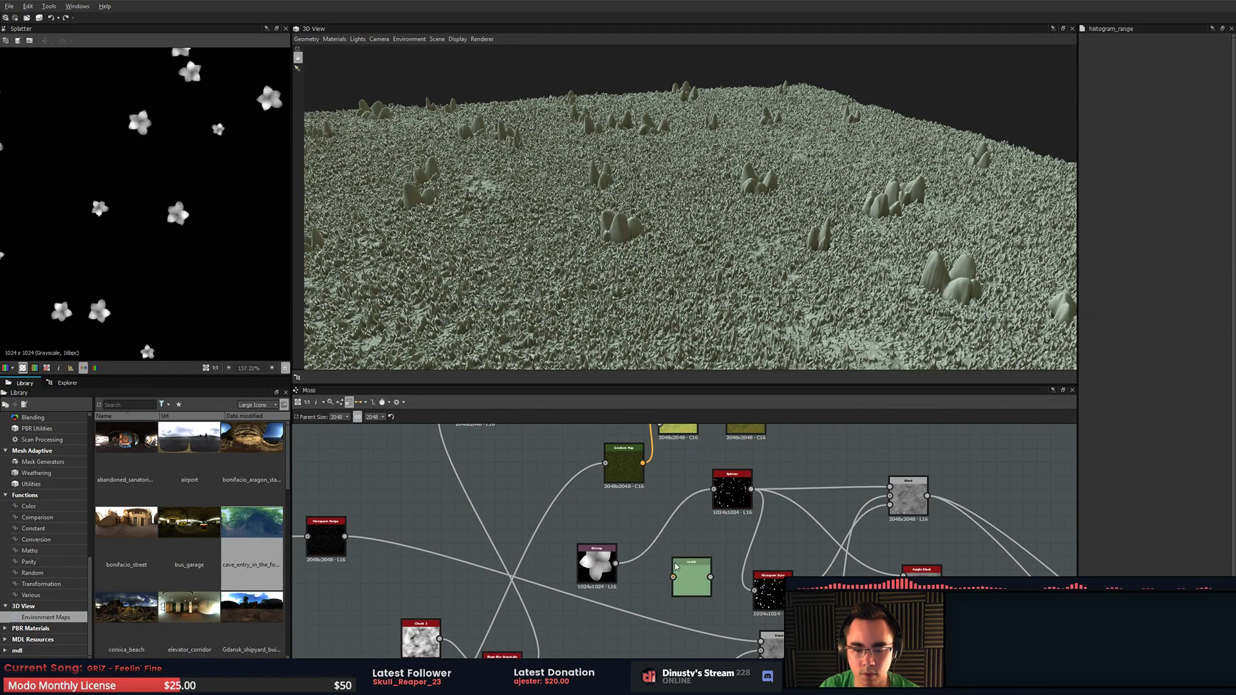
- Display the Splatter node's output and examine the whole flower scatter
scroll(686, 568, up, 4)
double_click(699, 584)
scroll(635, 558, down, 2)
middle_drag(705, 540, 606, 565)
double_click(658, 480)
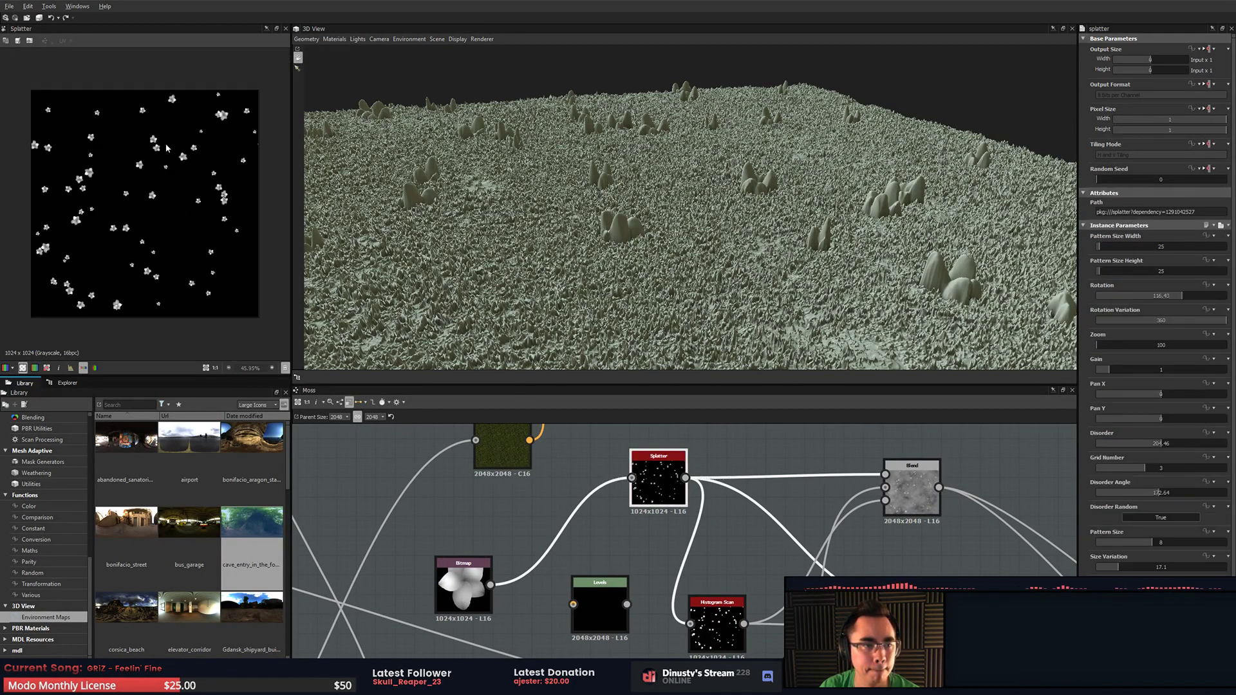
scroll(226, 248, up, 1)
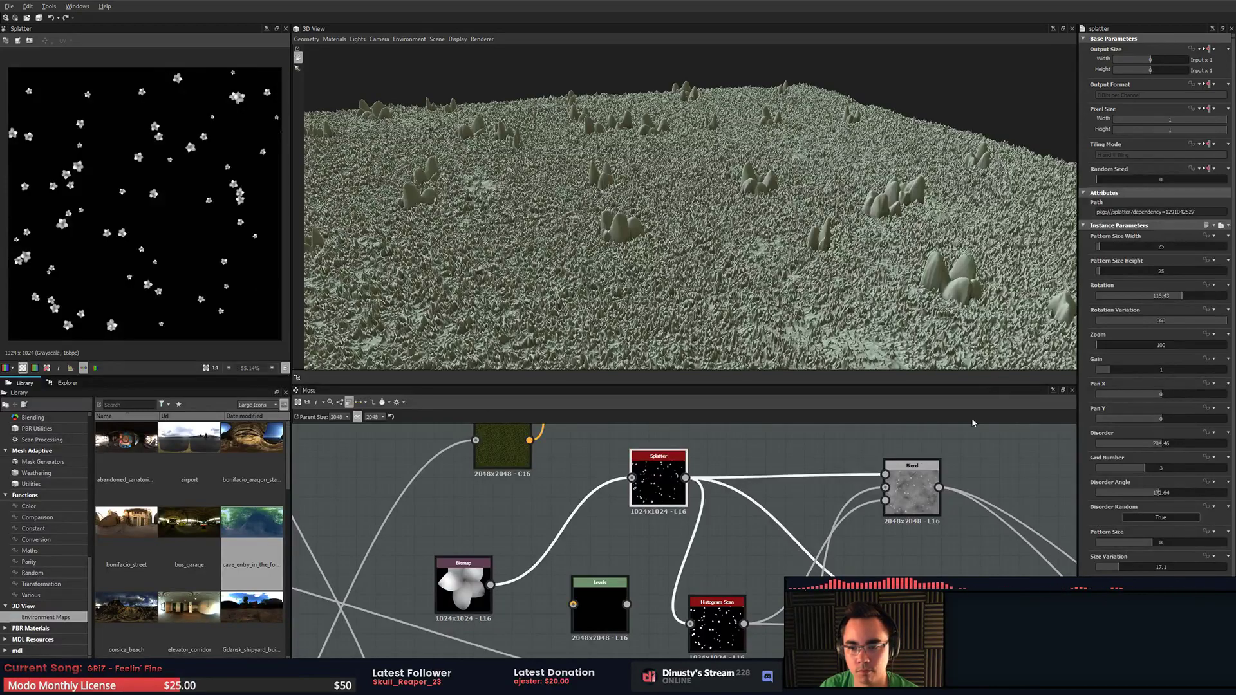
- Move the Splatter and Histogram Scan nodes closer together and set the Histogram Scan's Position to 0.45
drag(652, 486, 595, 495)
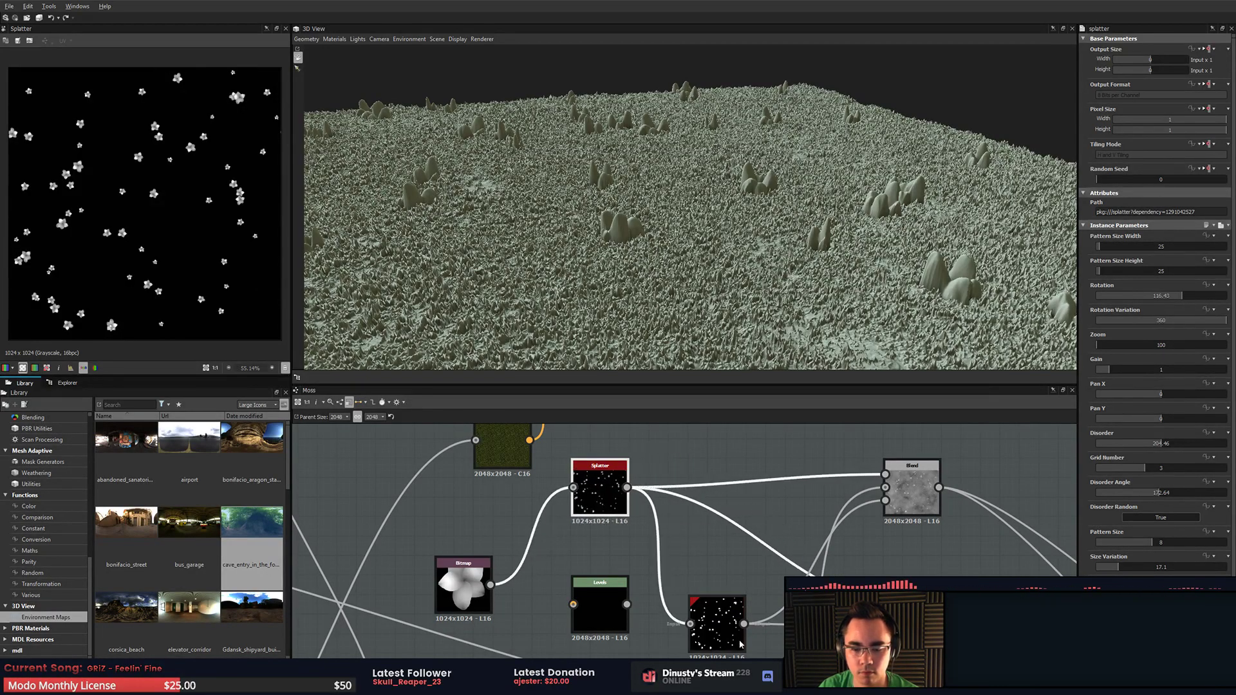
drag(740, 644, 753, 582)
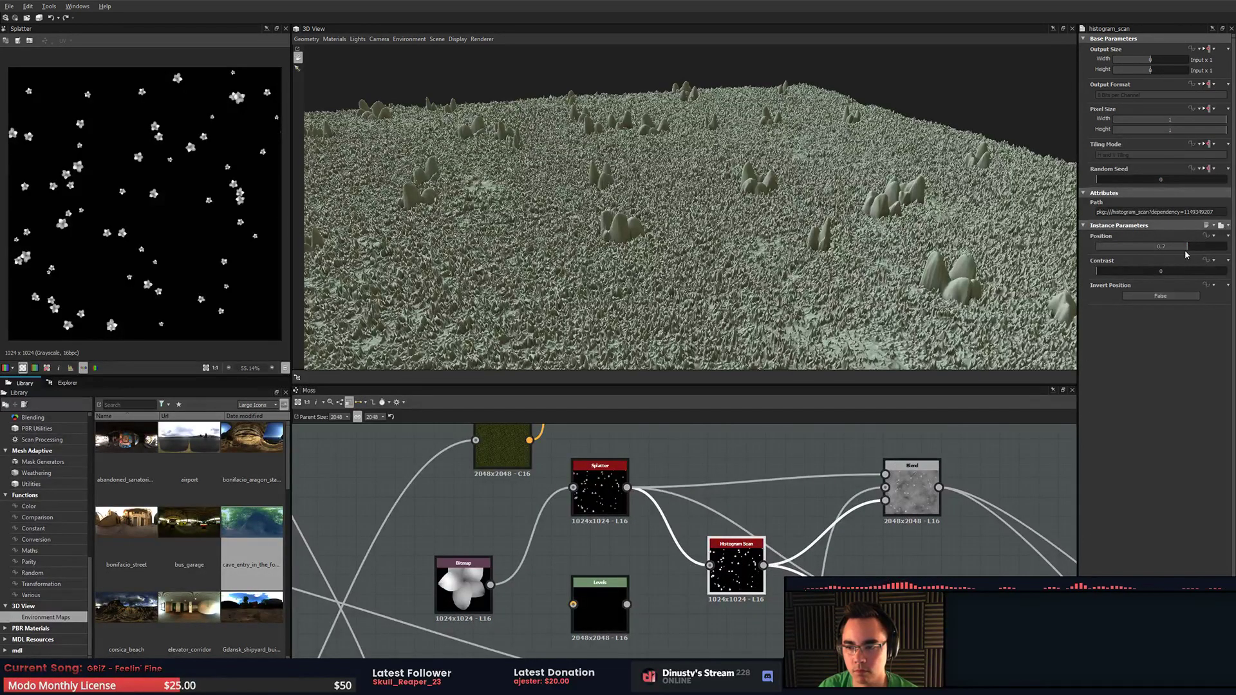
drag(1186, 248, 1156, 251)
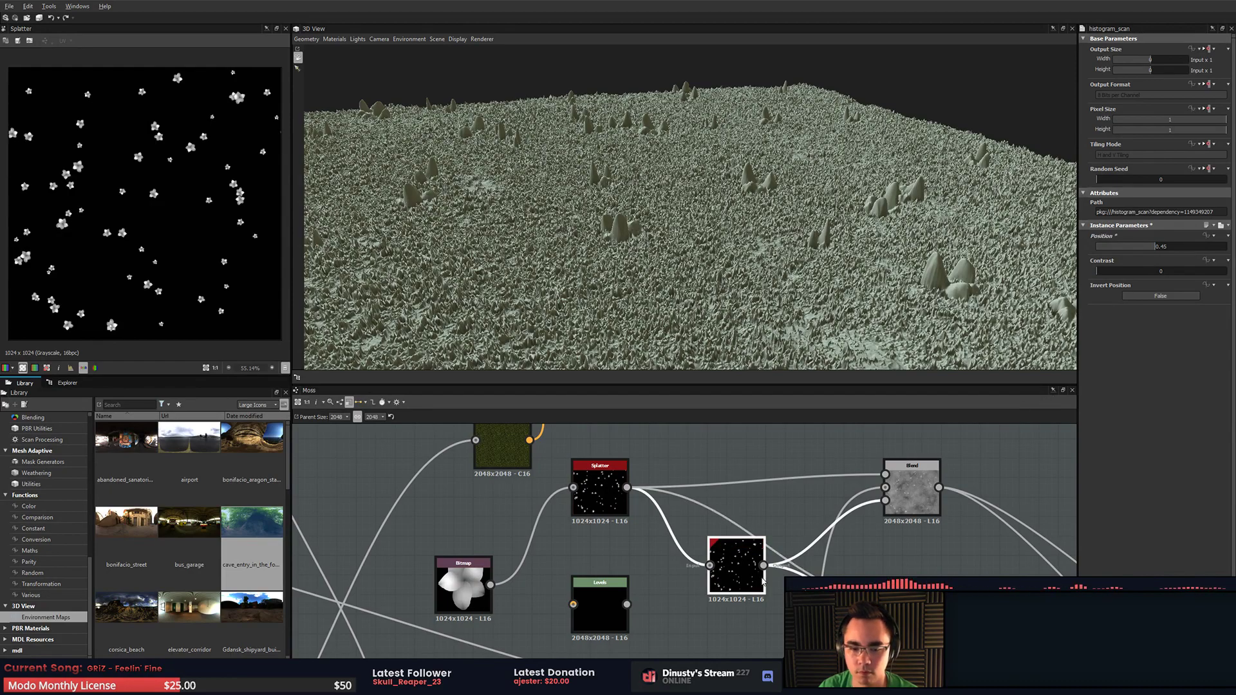
- Insert a Levels node after the Histogram Scan, try raising its output black level to mid-grey, and undo that change
key(space)
text(level)
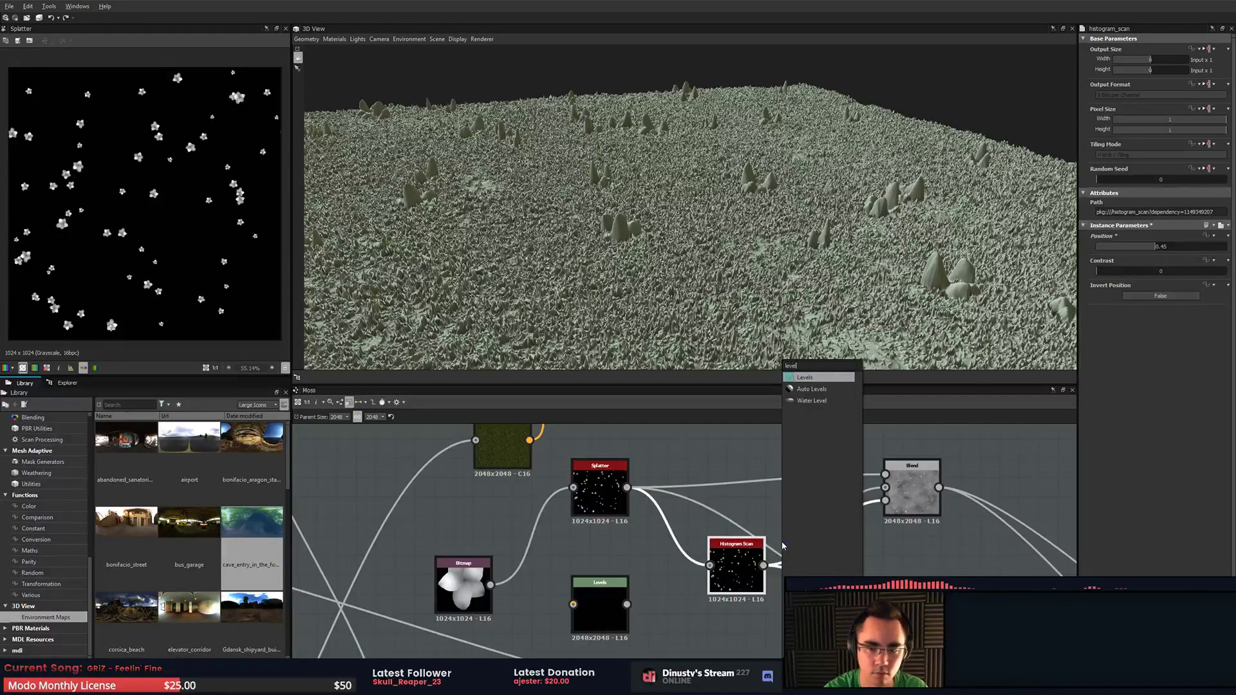
key(Return)
drag(824, 555, 785, 484)
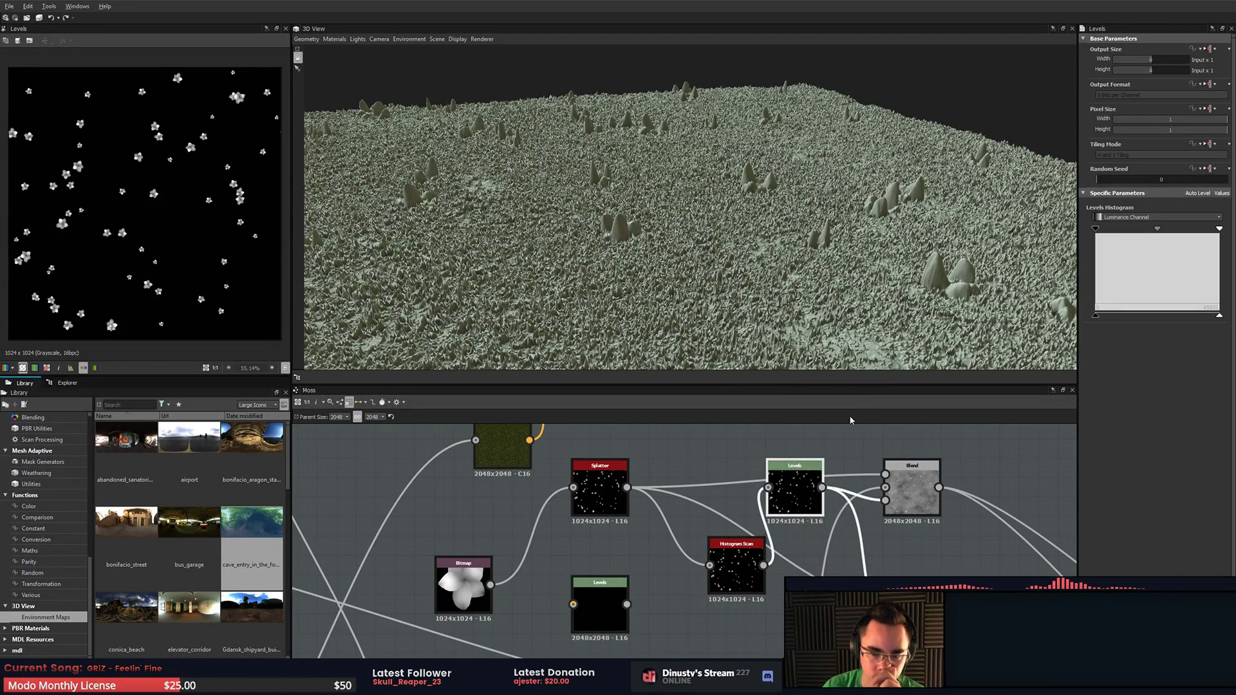
drag(1098, 317, 1152, 317)
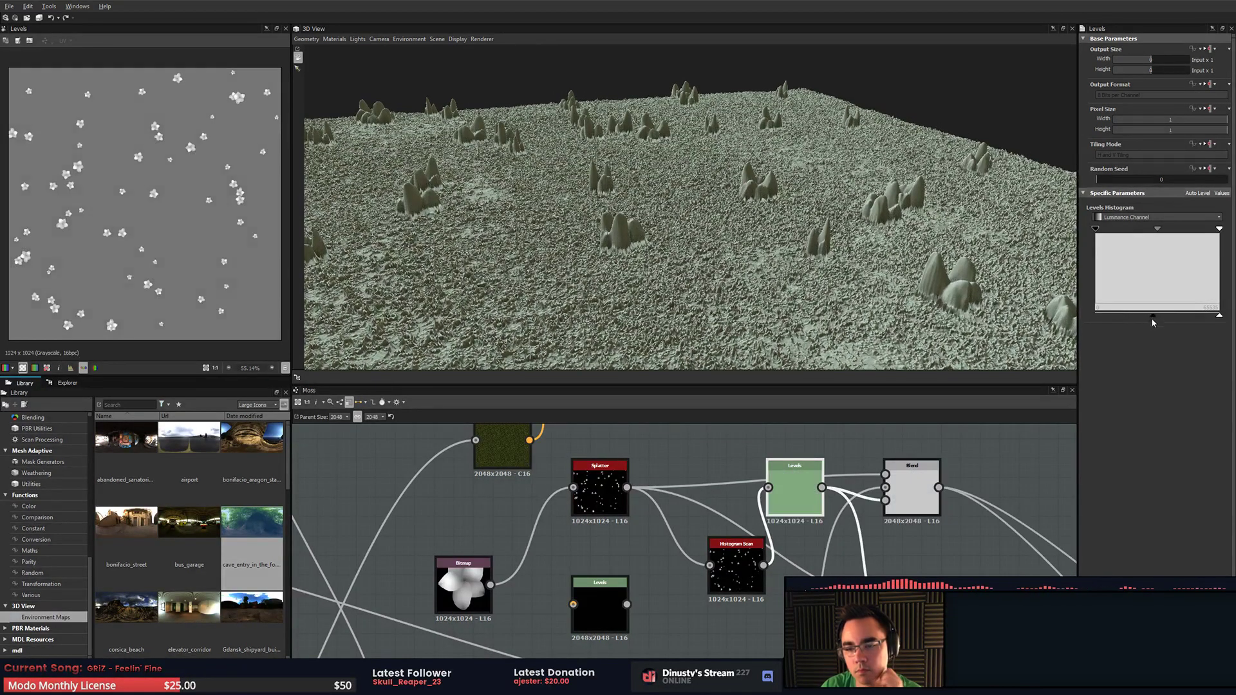
key(ctrl+z)
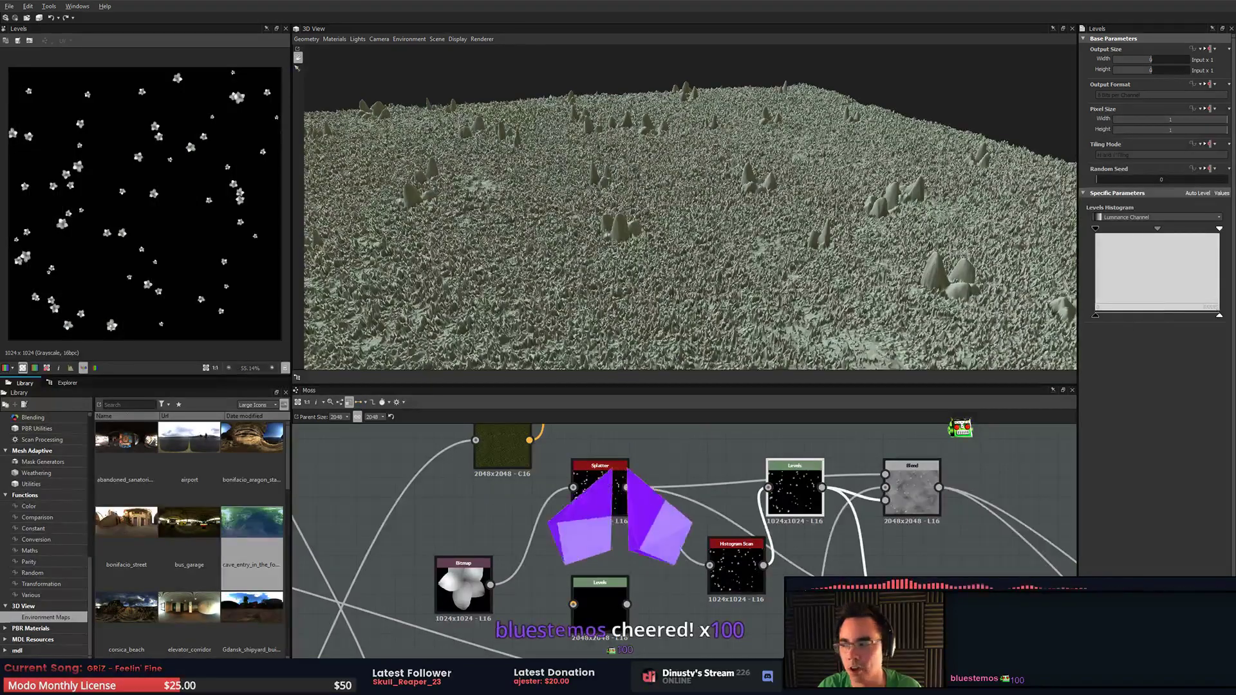
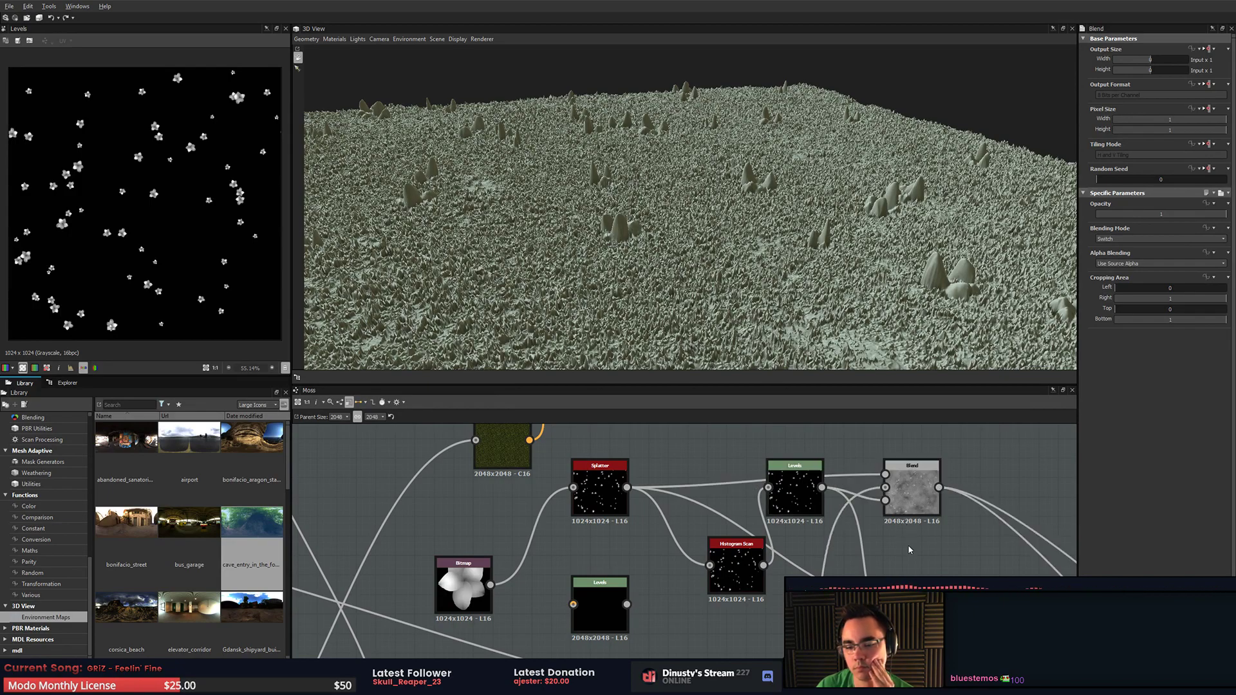
- Display the Blend node's output close up, try its Opacity at 0.87, and set it back to 1
double_click(912, 493)
scroll(163, 178, up, 8)
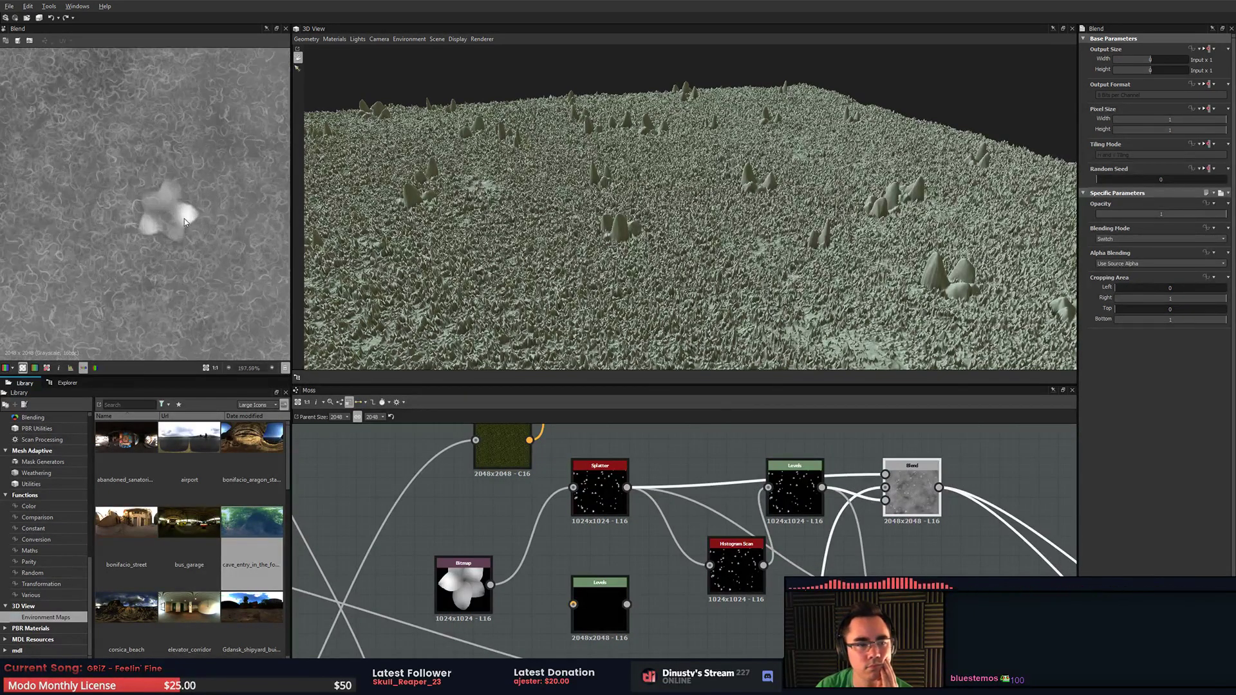
click(1210, 215)
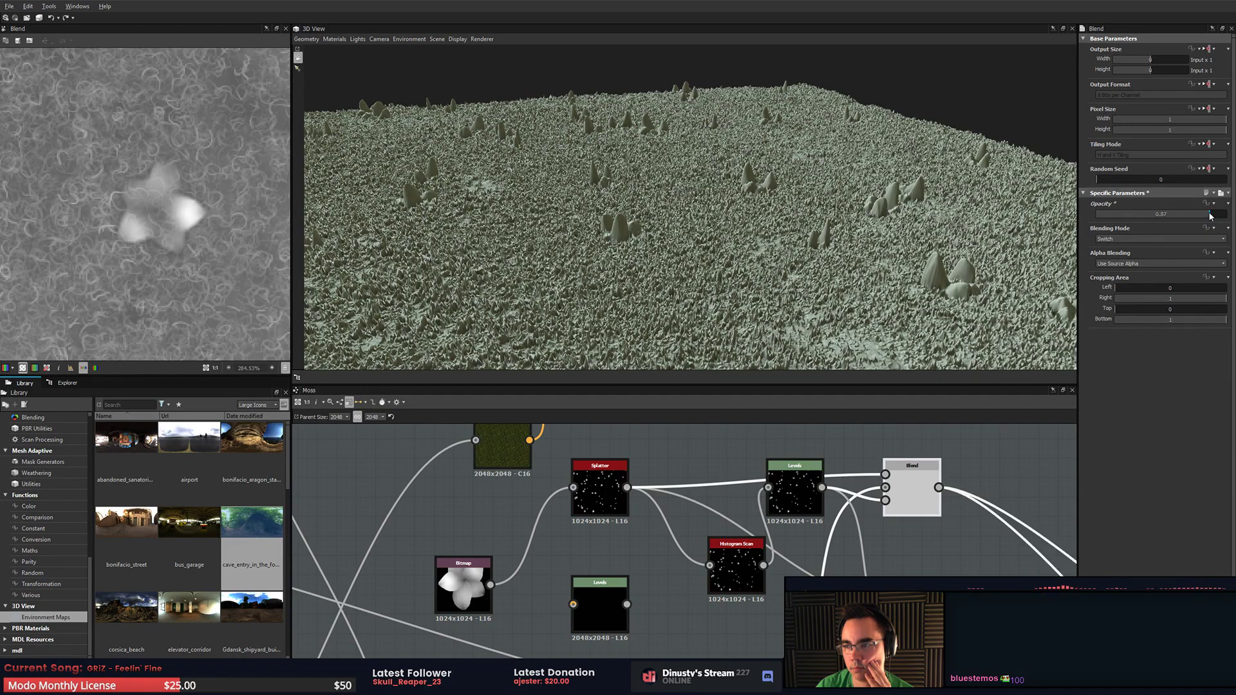
drag(1210, 215, 1230, 215)
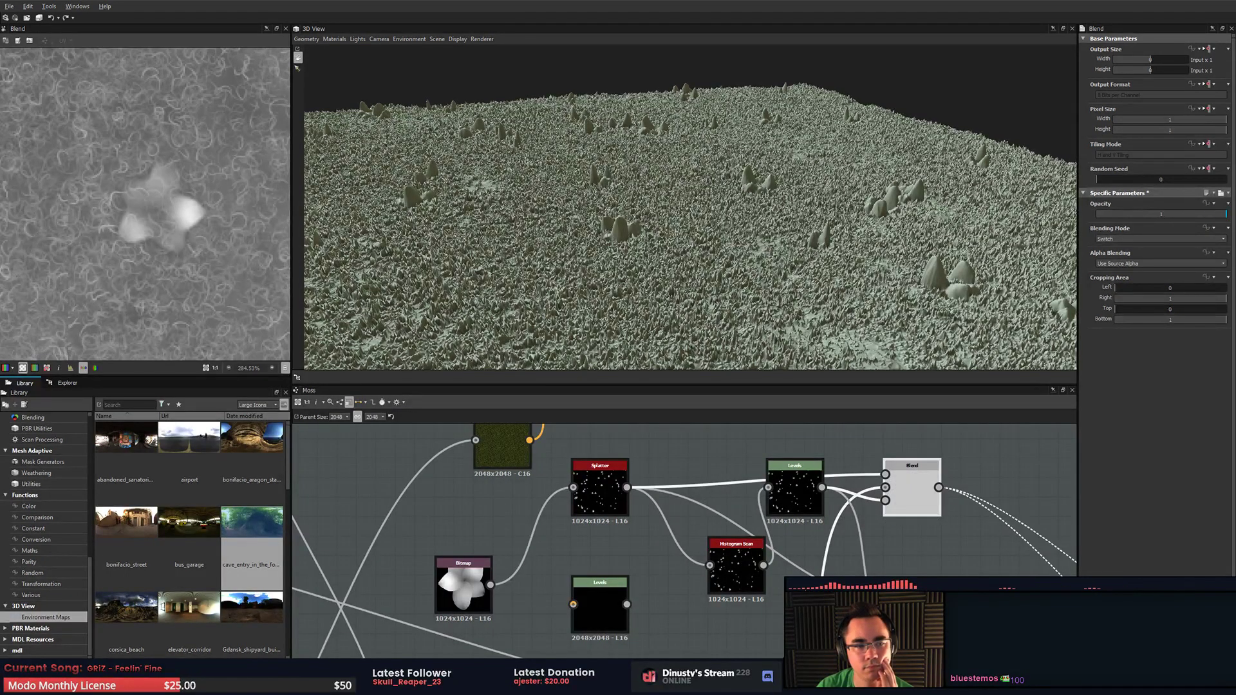
click(1158, 240)
click(1157, 239)
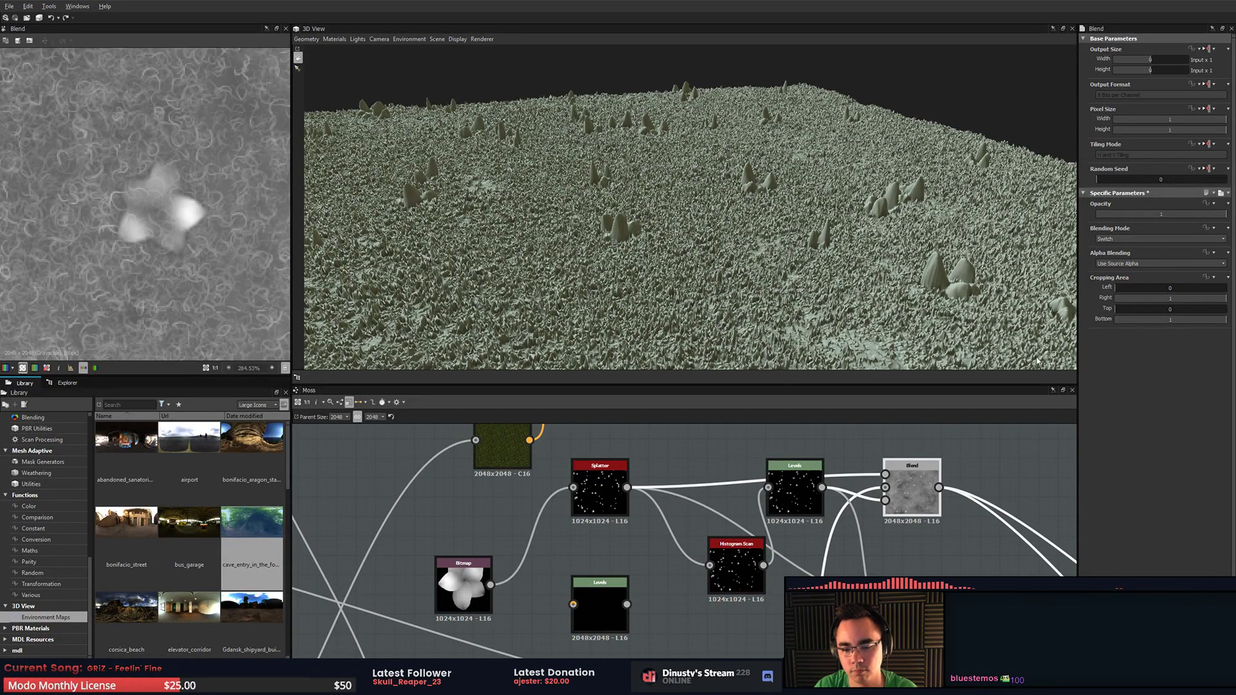
- Compare the Levels and Histogram Scan outputs, and connect the Histogram Scan directly to the Blend node's mask input
drag(928, 486, 947, 467)
double_click(795, 504)
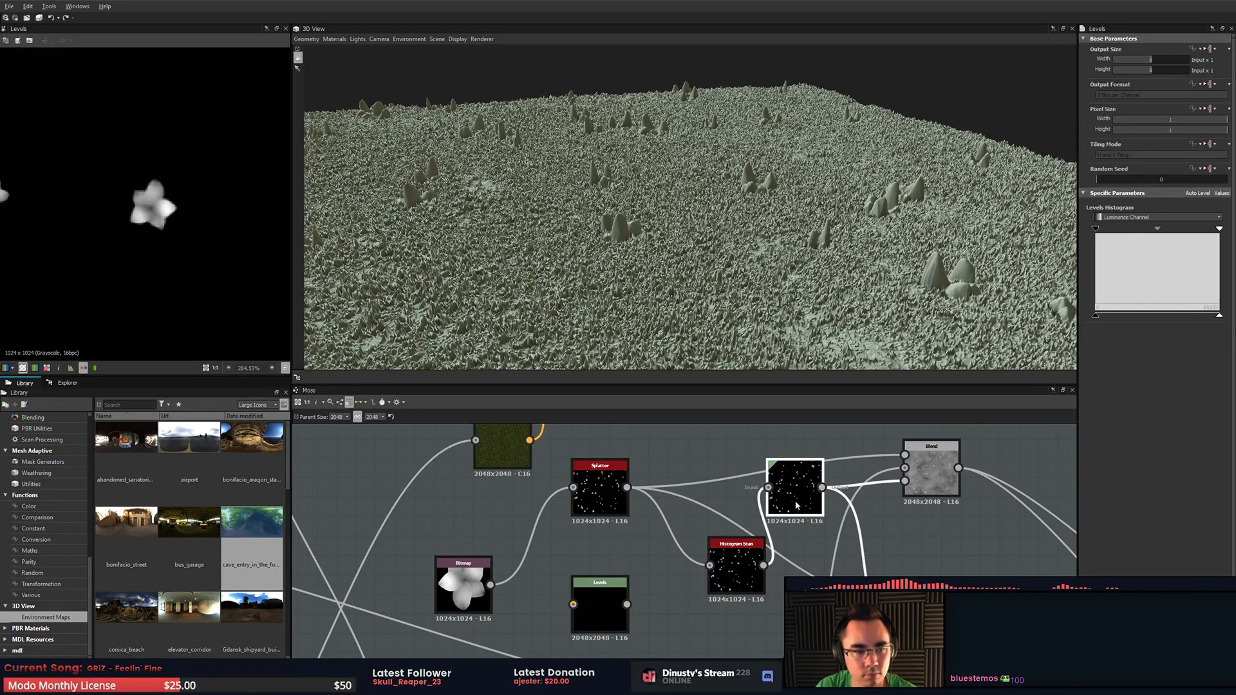
scroll(784, 571, up, 1)
double_click(756, 567)
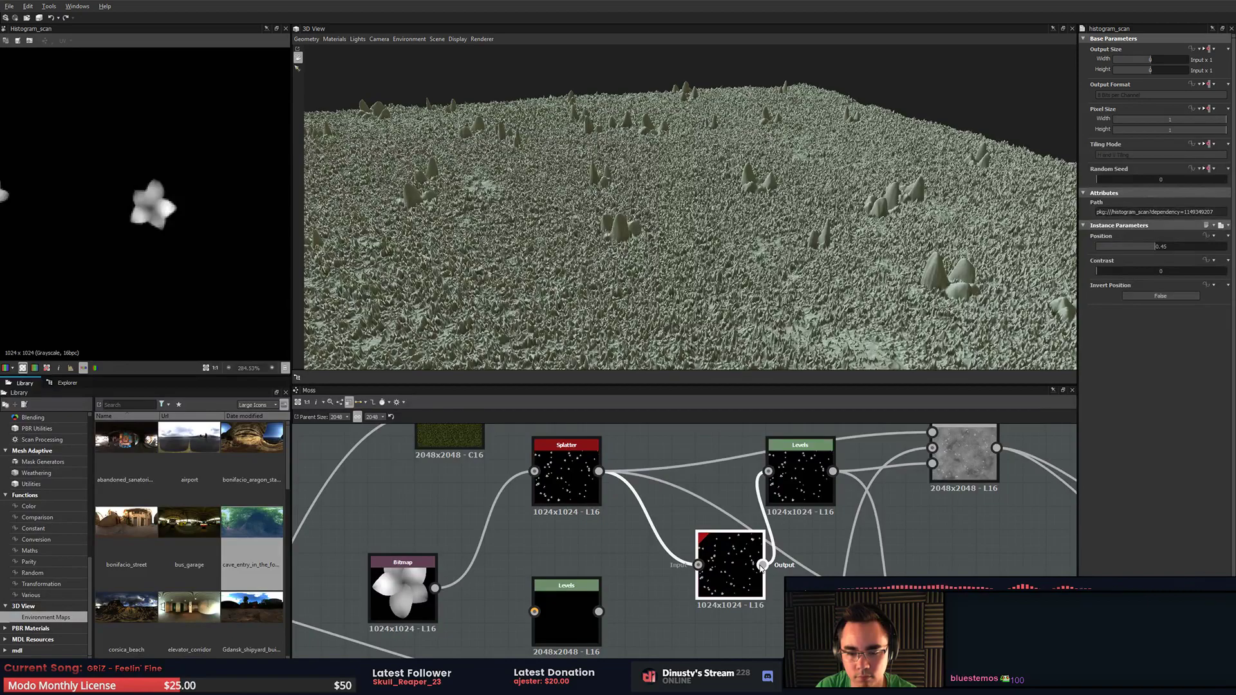
drag(762, 565, 932, 465)
click(927, 517)
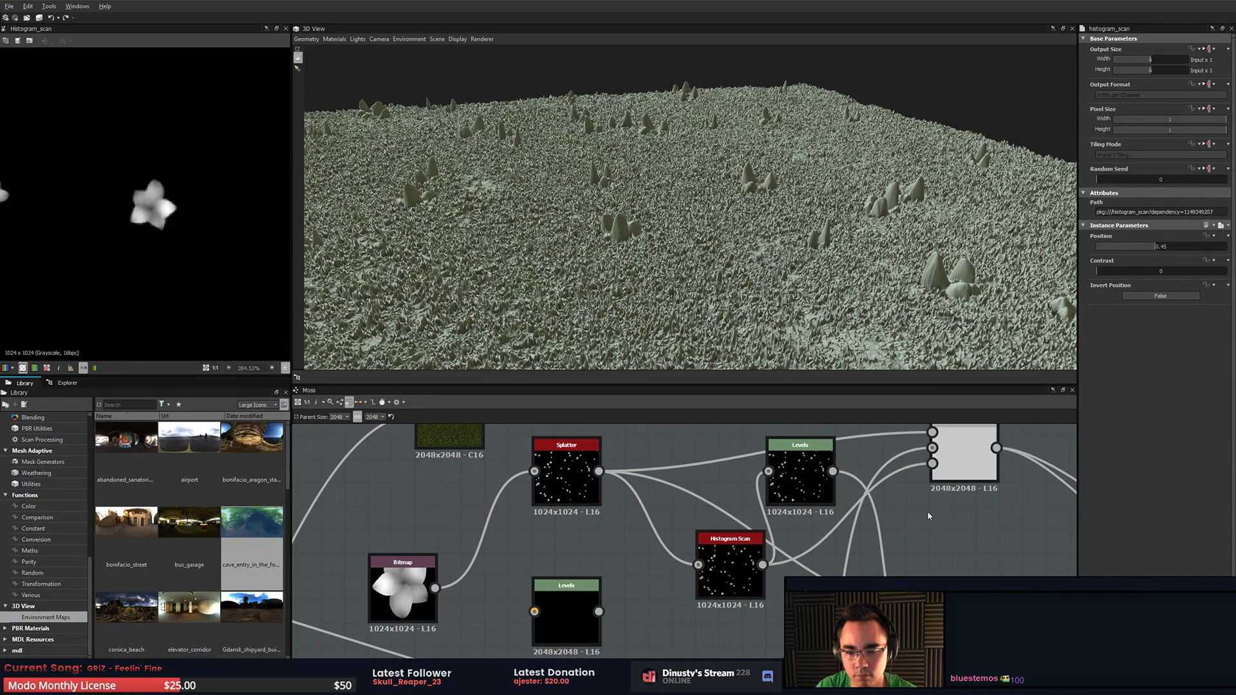
- Delete the Levels node that follows the Histogram Scan and move the Histogram Scan down, clear of the Splatter
drag(800, 480, 847, 526)
double_click(964, 457)
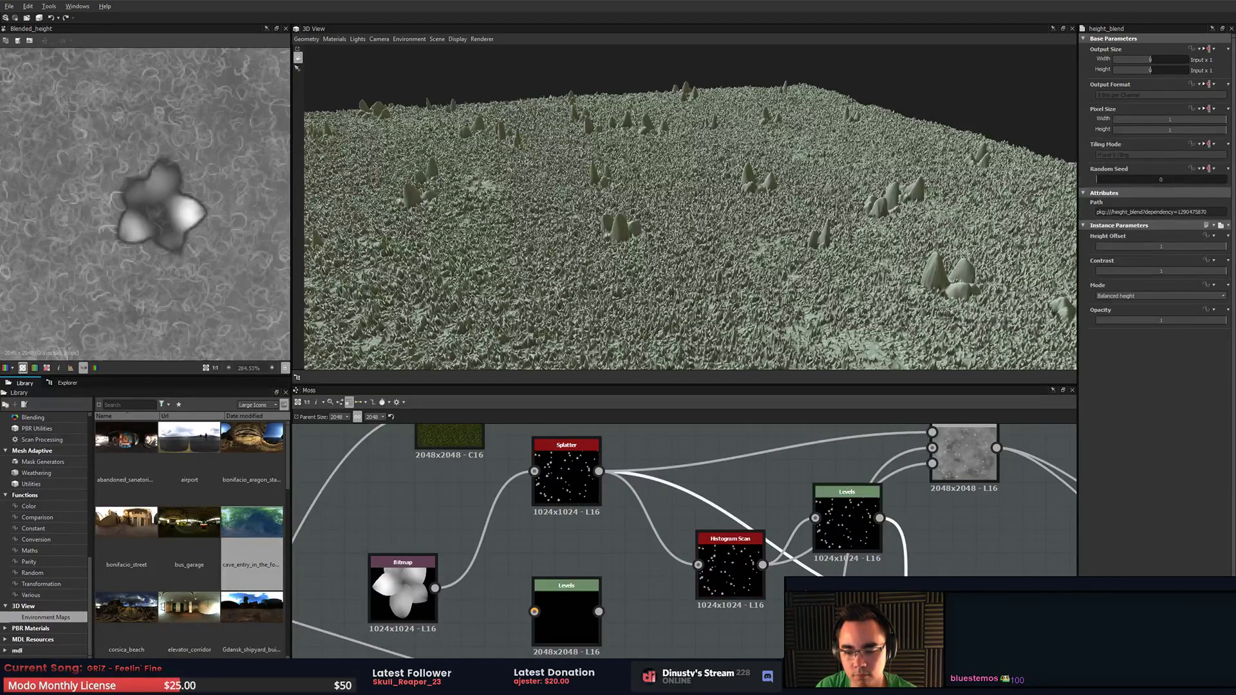
click(875, 528)
key(Delete)
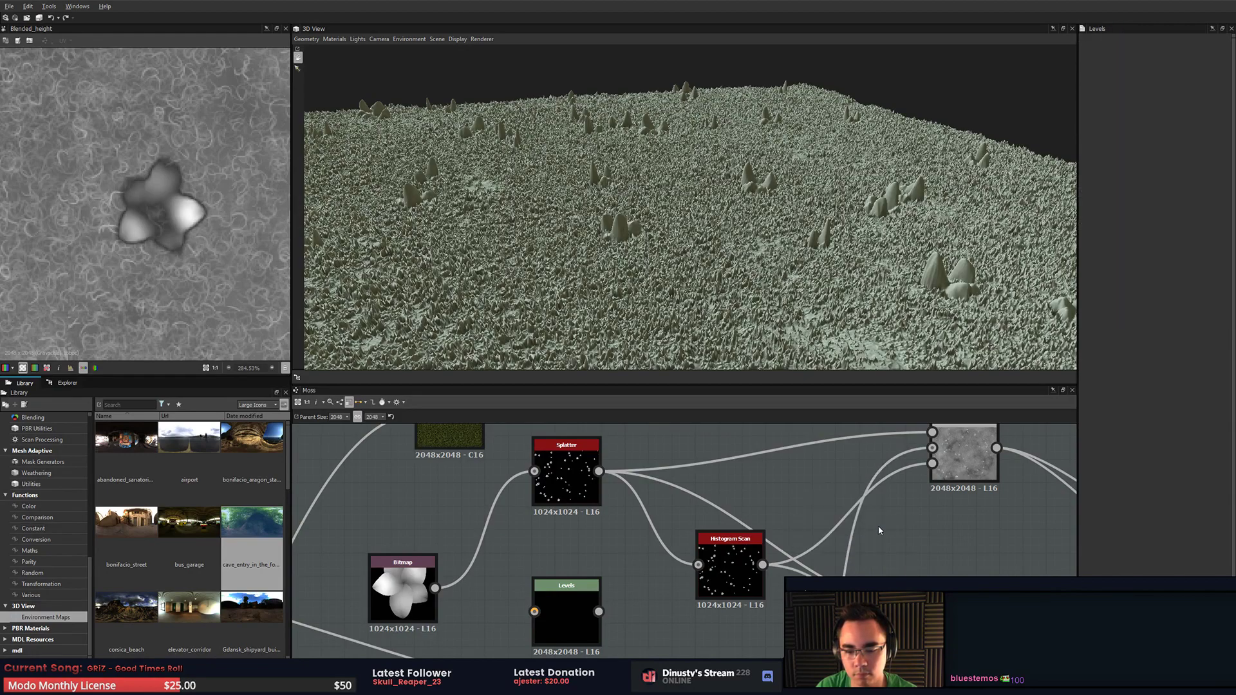
drag(740, 566, 718, 590)
- Set the Histogram Scan's Contrast to 0.72 and its Position to 0.78 for a solid, hard-edged flower mask
double_click(952, 454)
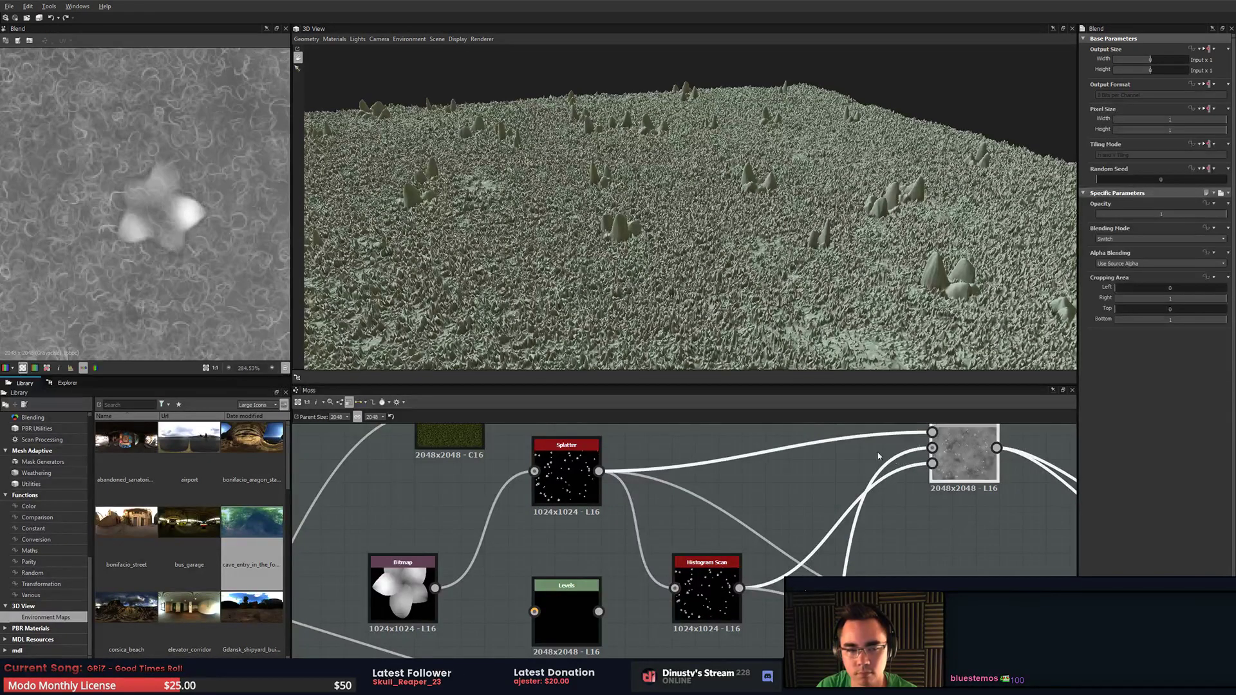
double_click(706, 581)
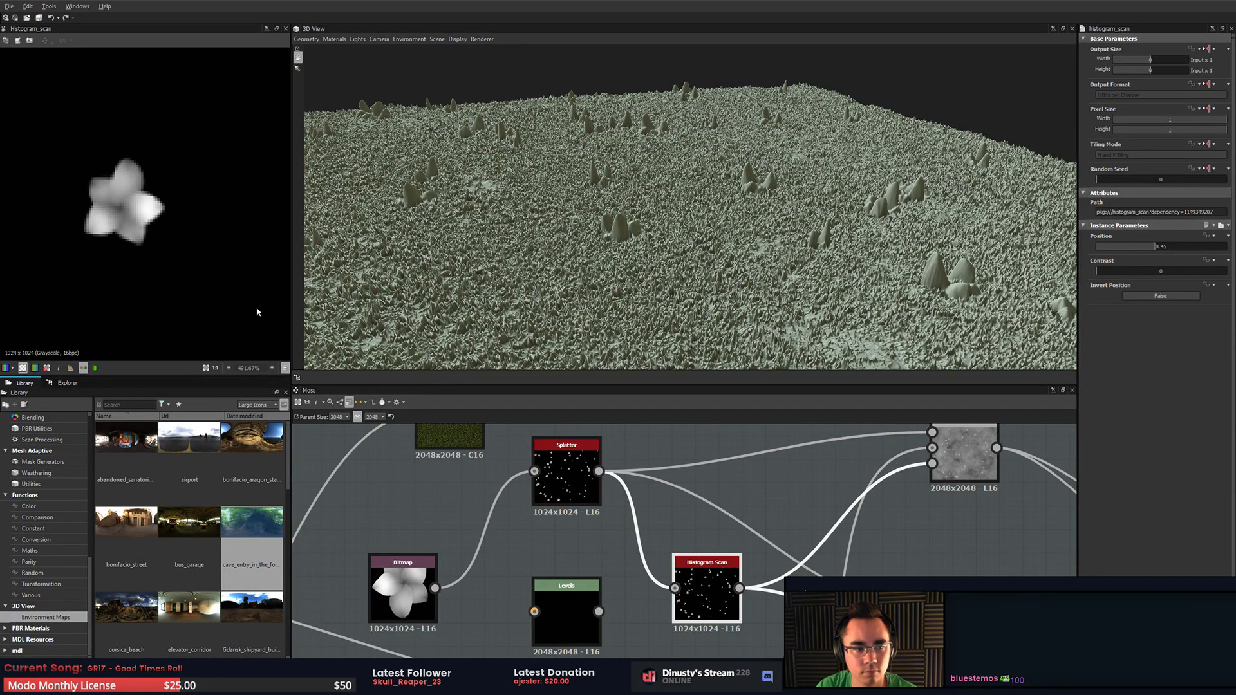
drag(1110, 271, 1175, 270)
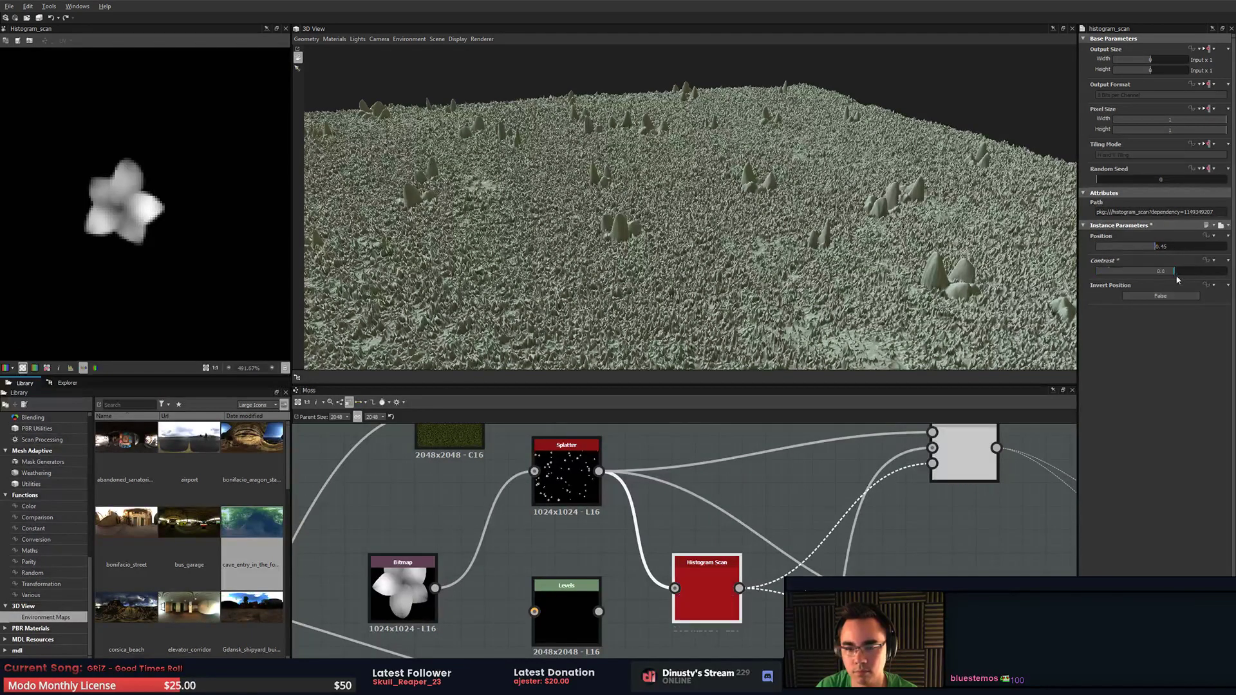
click(1190, 271)
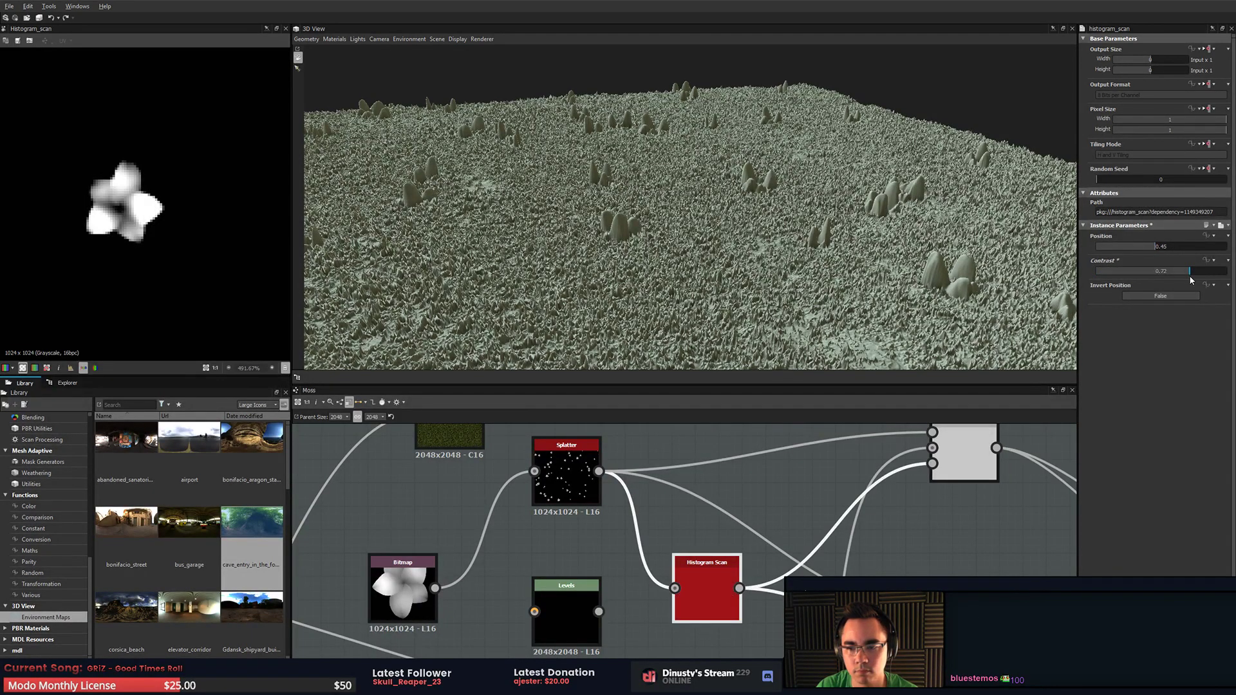
click(1172, 247)
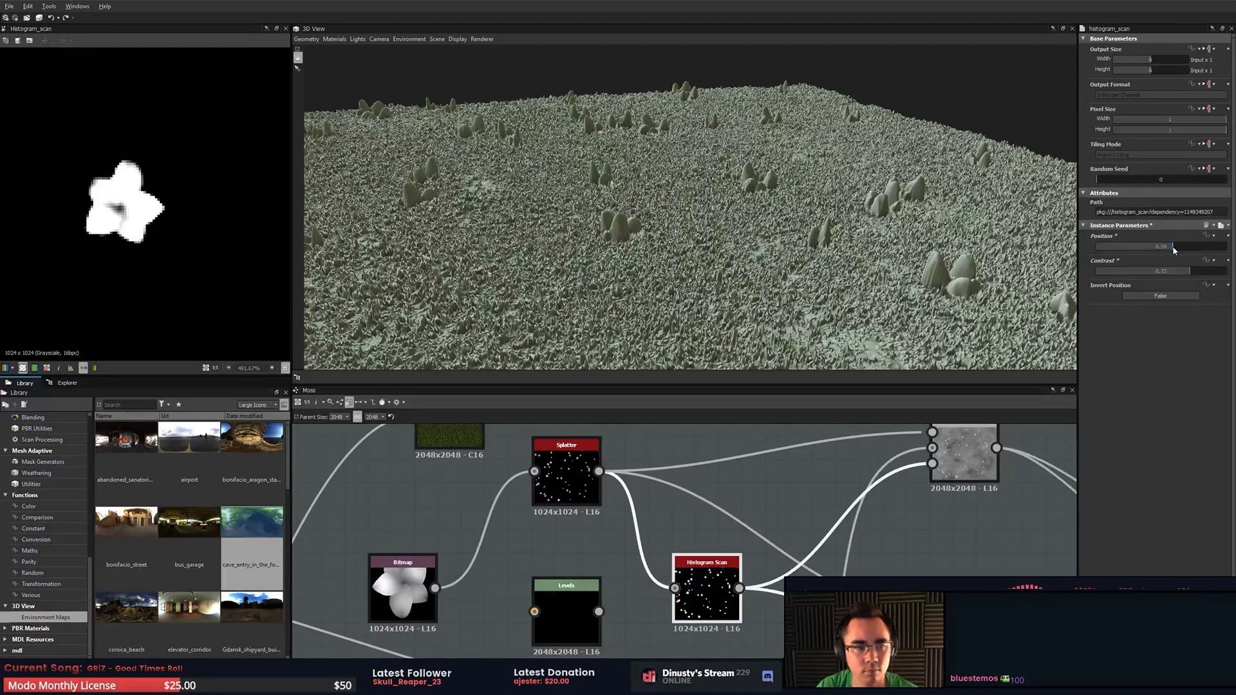
click(1188, 247)
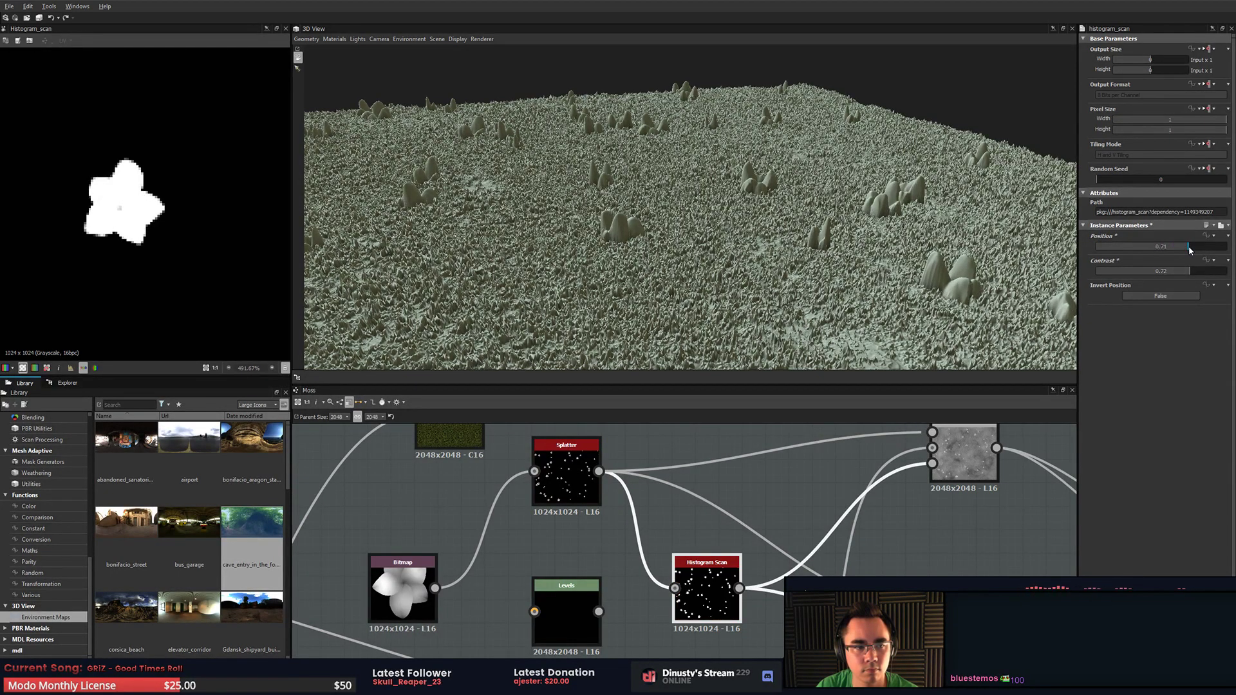
click(1198, 248)
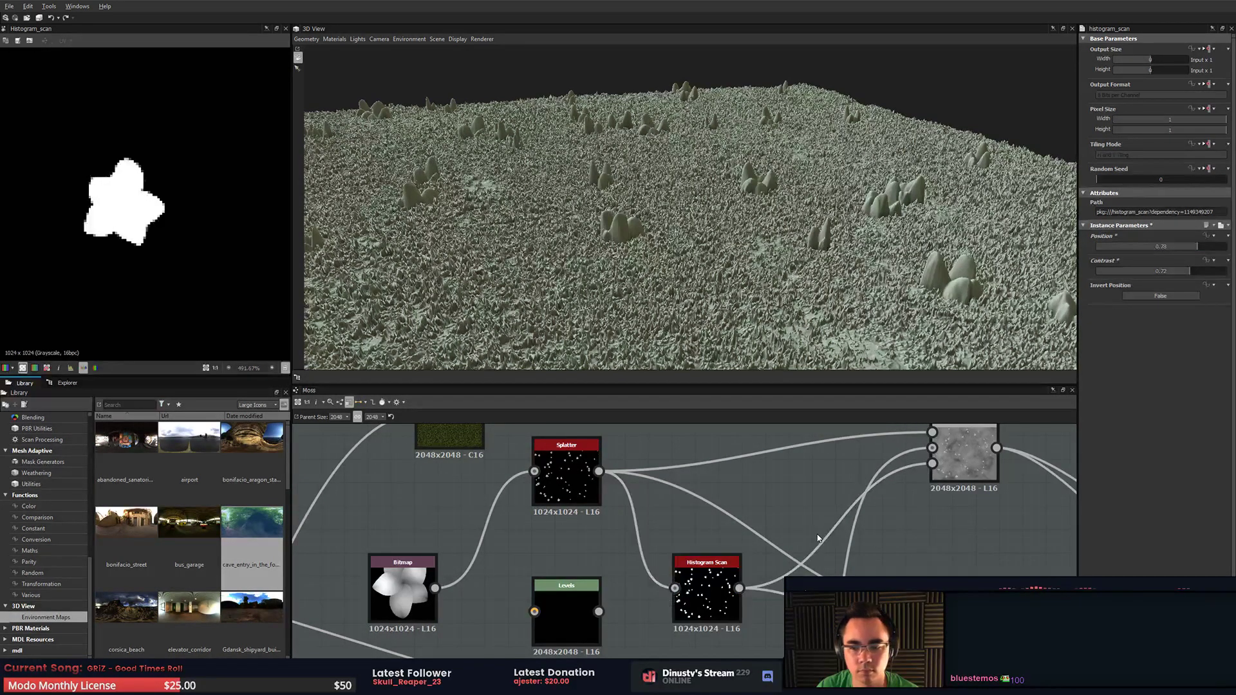
- Examine the flowers from above in the 3D view and in the Blend output, and check the source Bitmap's settings
alt+drag(889, 243, 898, 267)
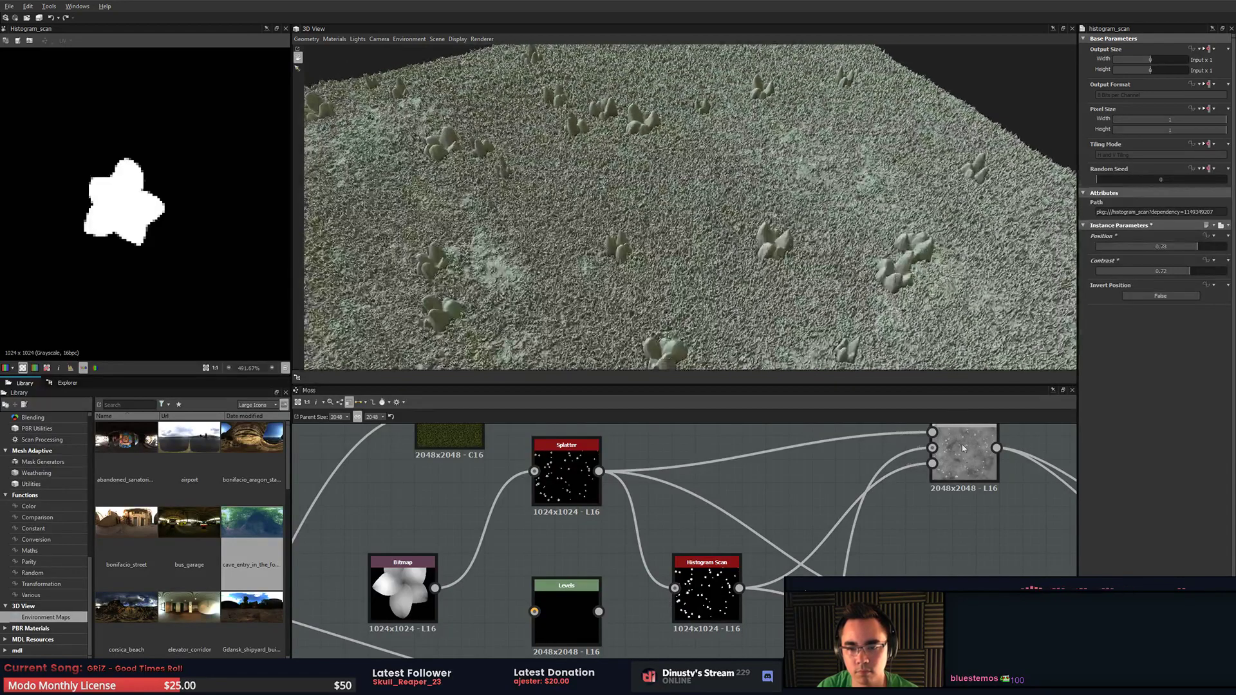
click(963, 457)
click(738, 501)
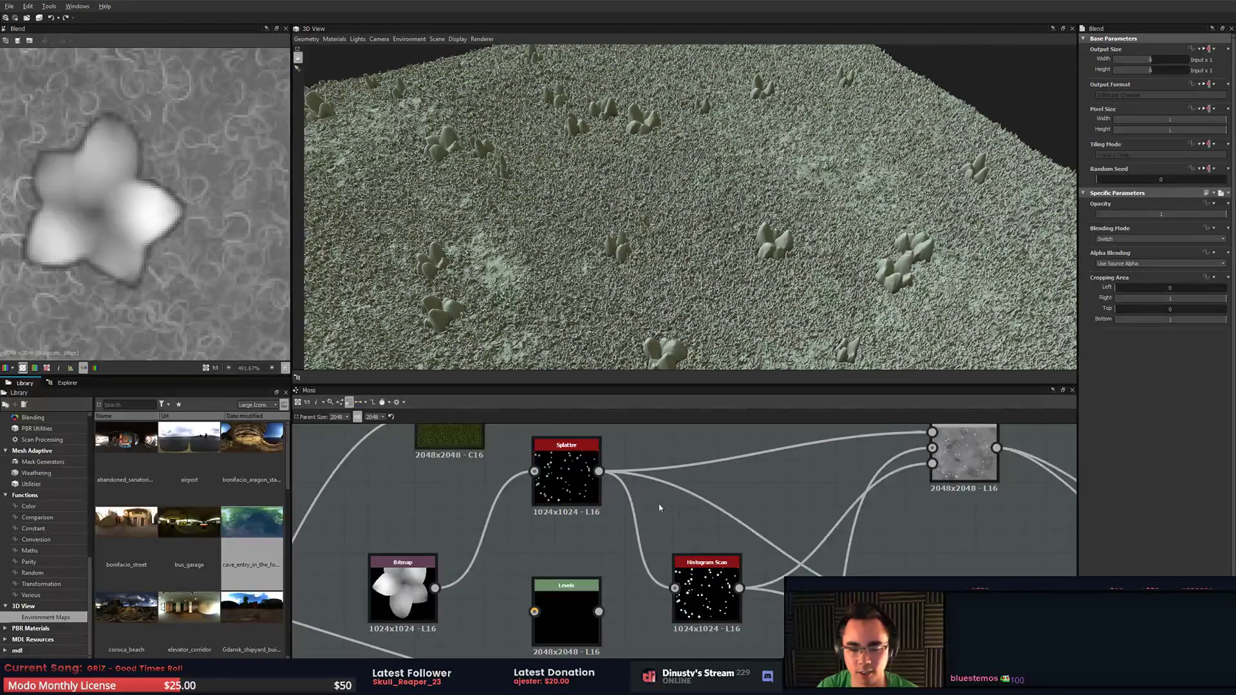
click(577, 486)
click(400, 605)
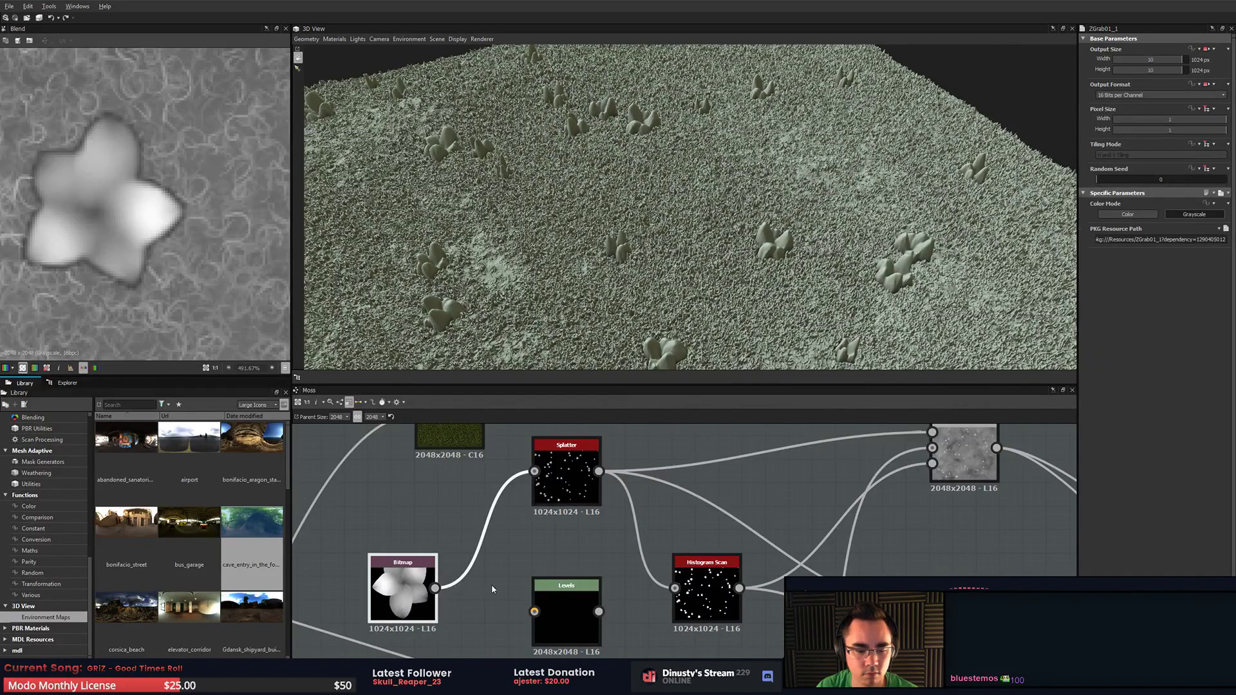
- Compare the Divide, Screen and Soft Light blending modes on the flower Blend node, and set it to Copy
click(583, 481)
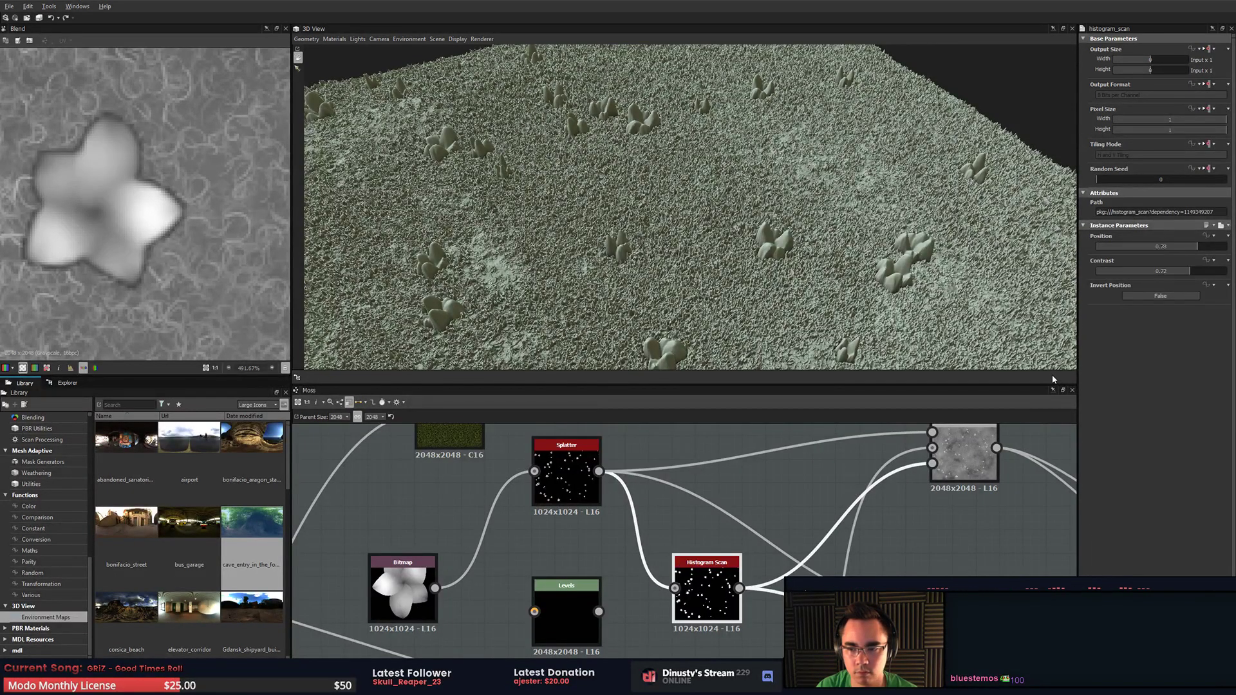
click(979, 464)
middle_drag(962, 525, 905, 570)
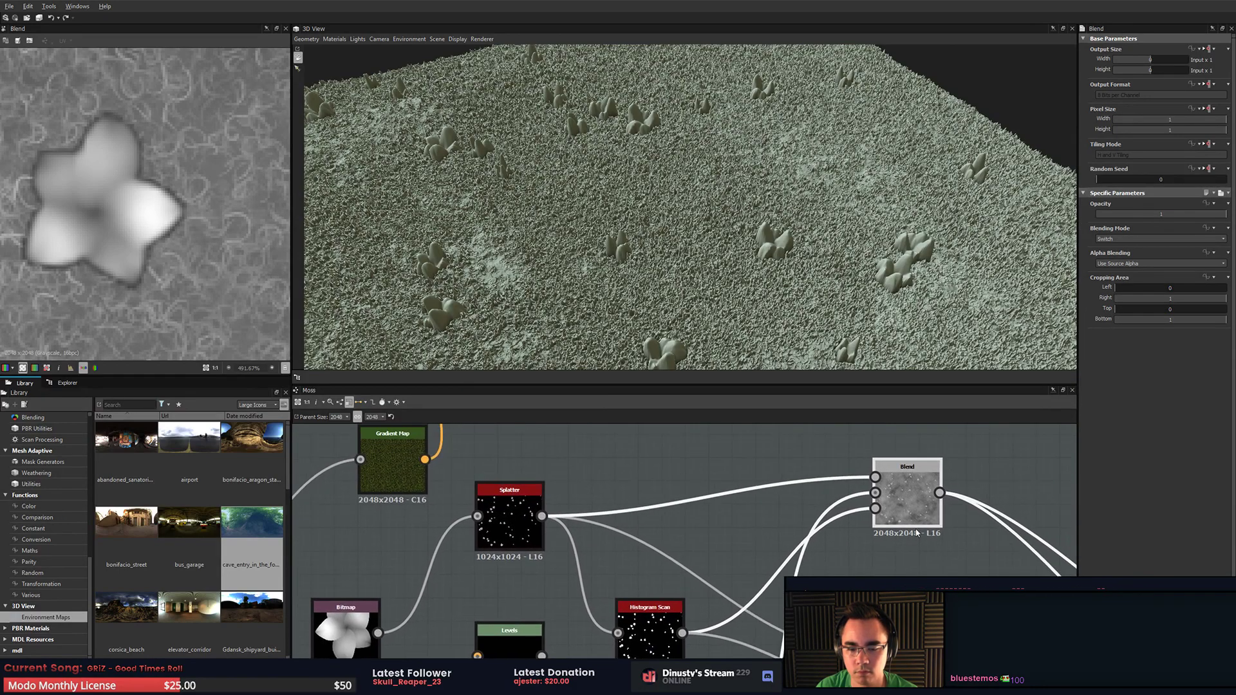
click(1179, 238)
click(1177, 244)
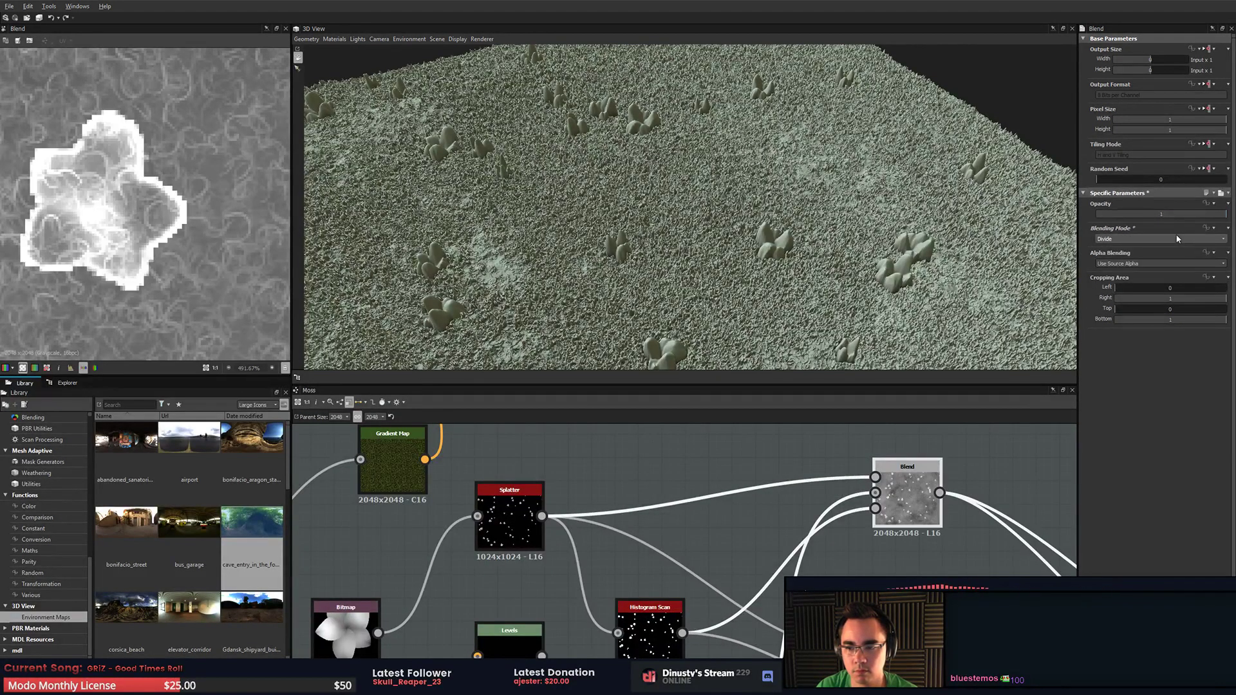
scroll(1177, 238, down, 1)
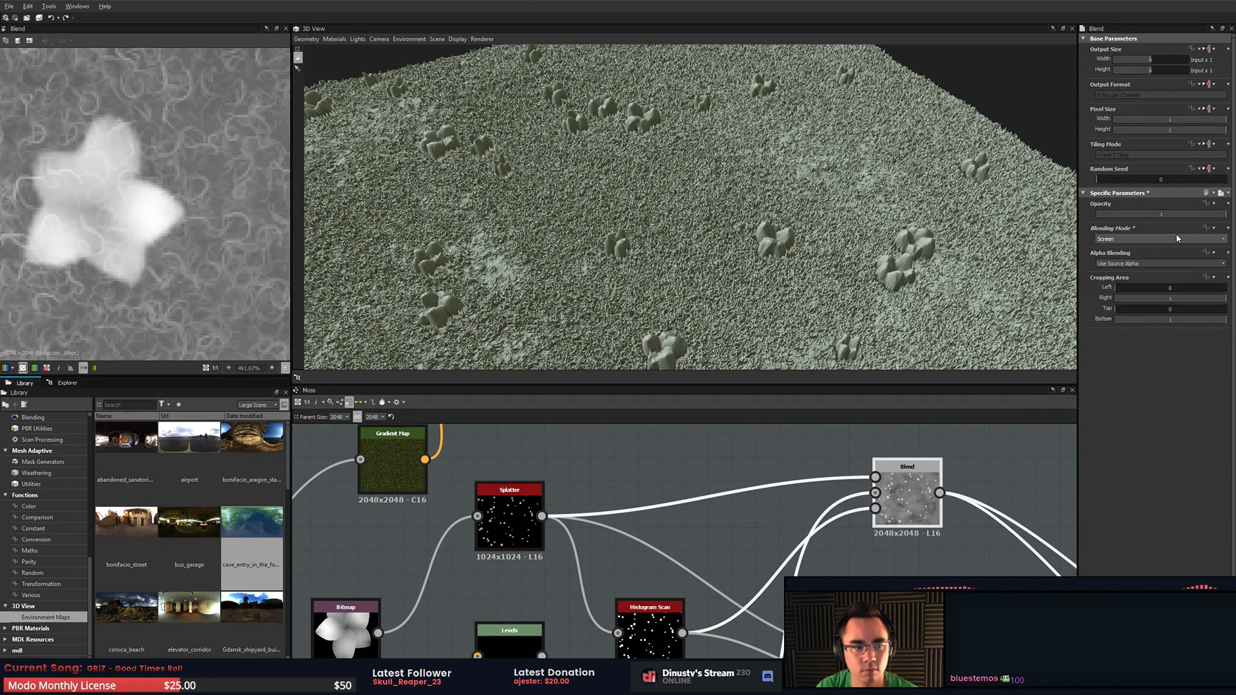
scroll(1177, 238, down, 1)
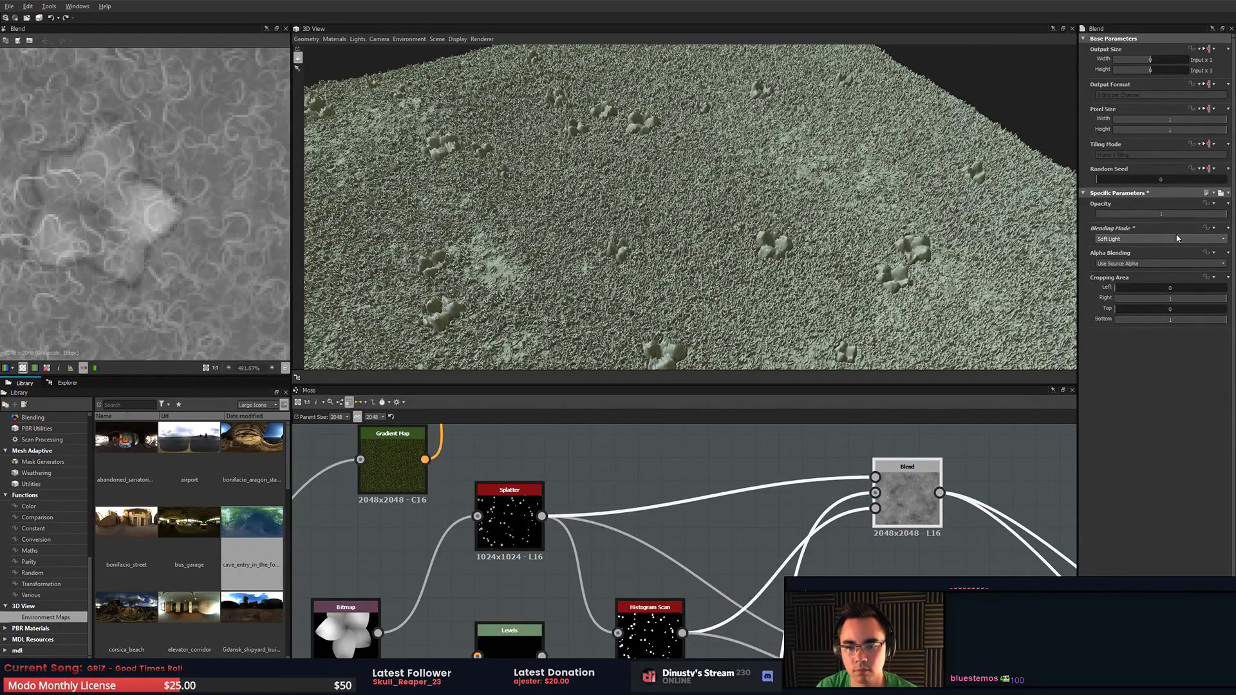
click(1177, 238)
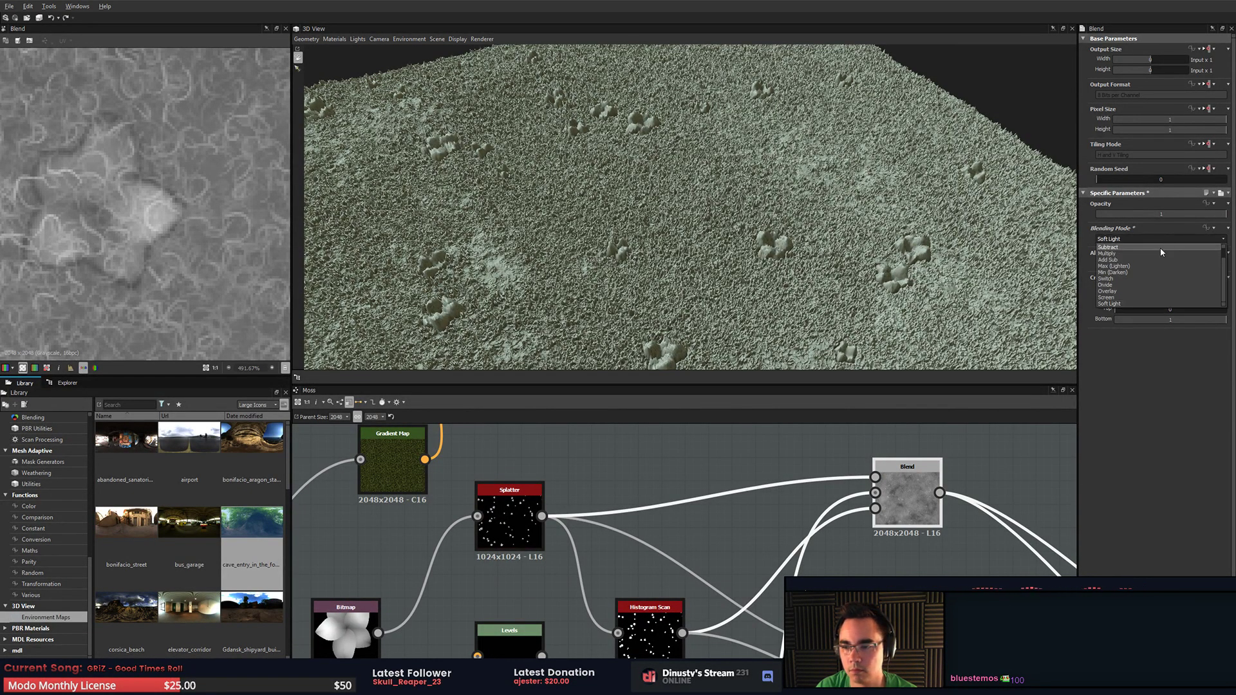
scroll(1161, 272, up, 1)
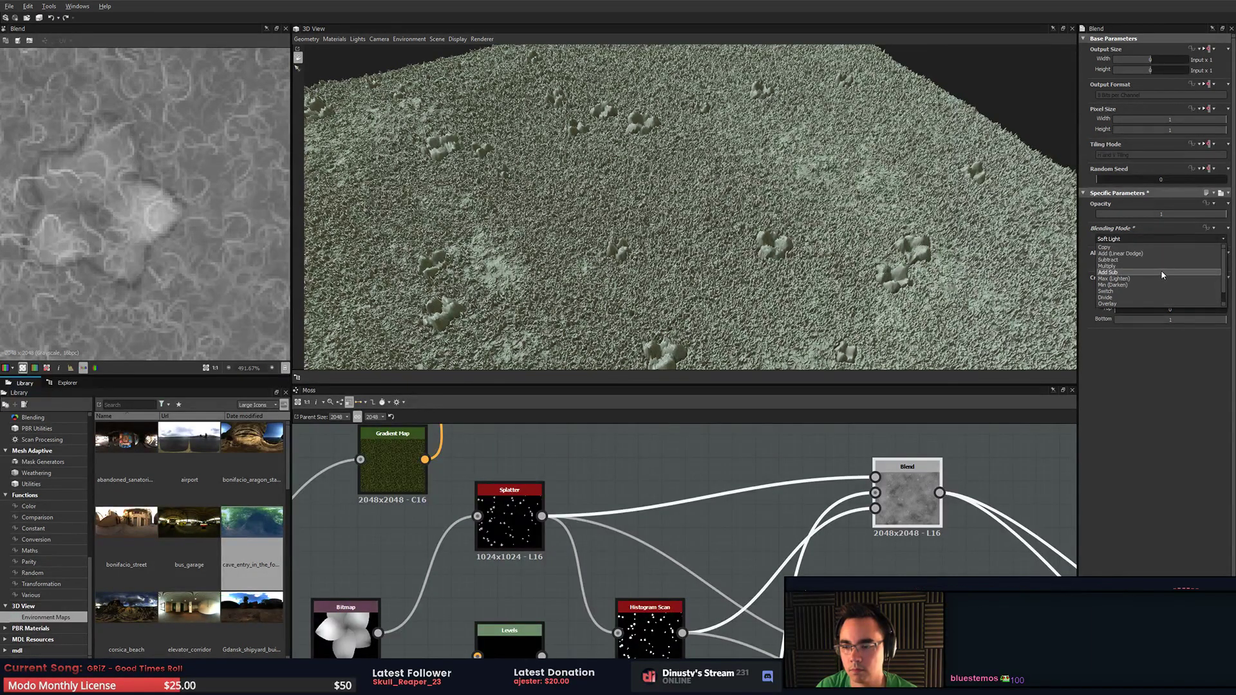
click(1156, 246)
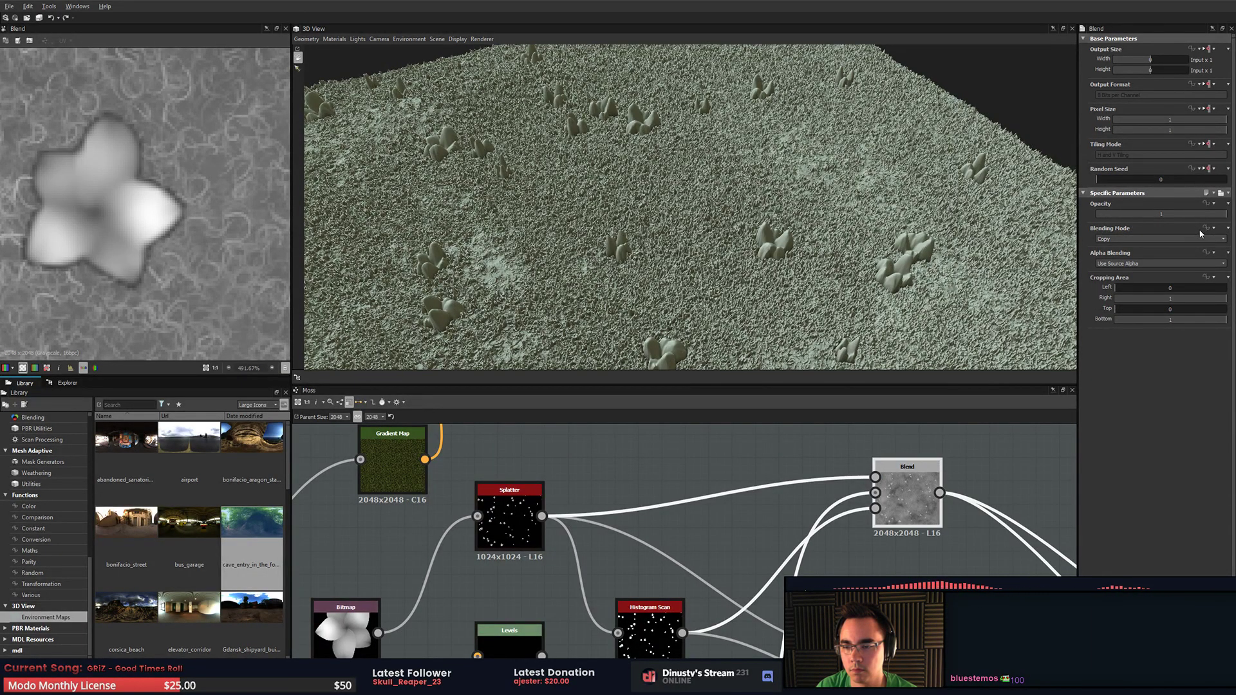
- Try lower Opacity values down to 0.11 on the Blend node, and return the Opacity to 1
click(1150, 214)
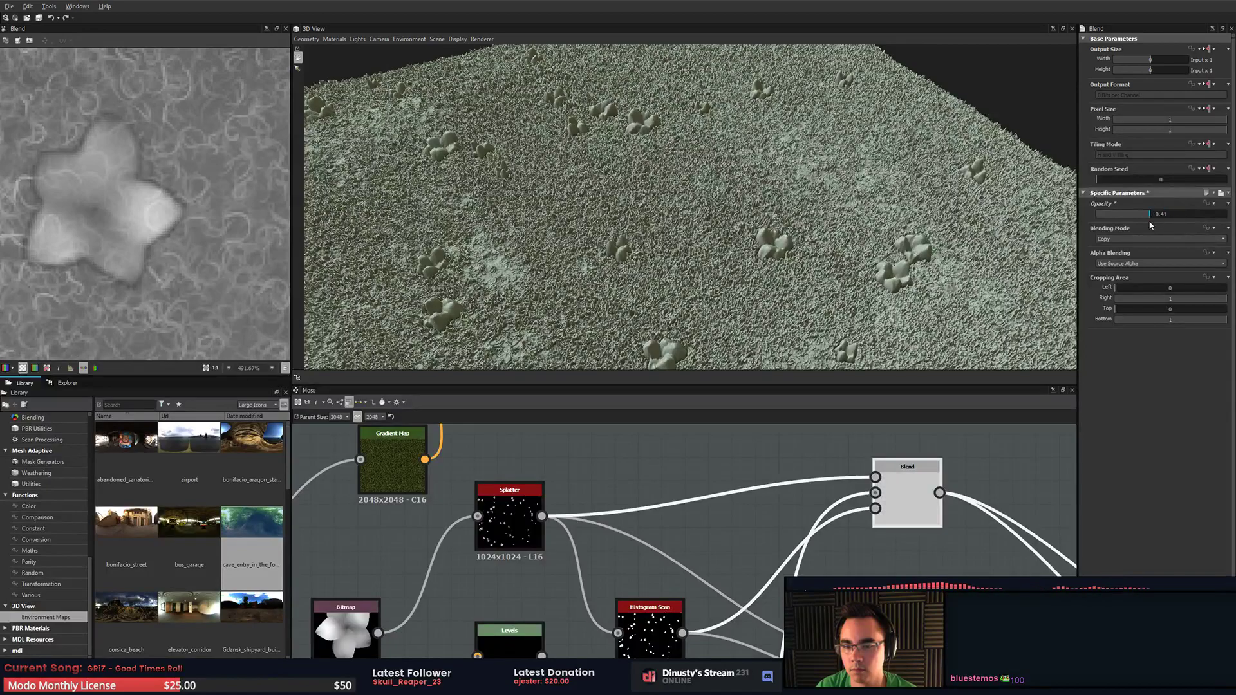
drag(1150, 222, 1101, 228)
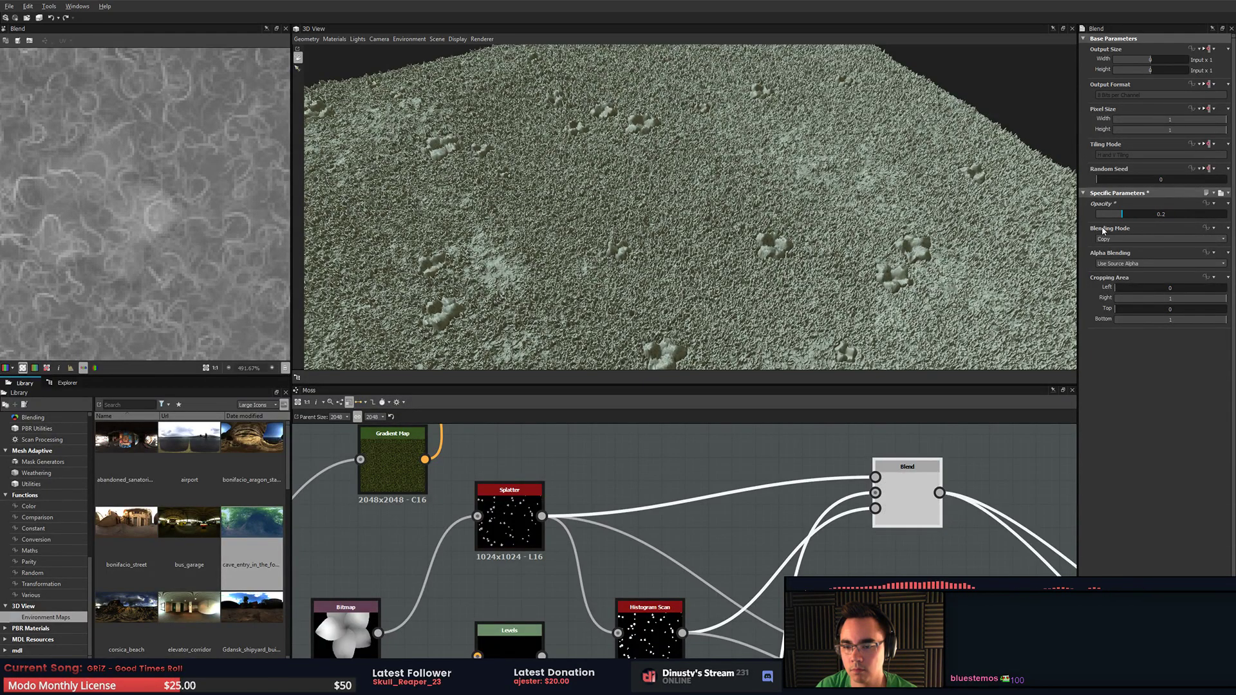
click(1110, 214)
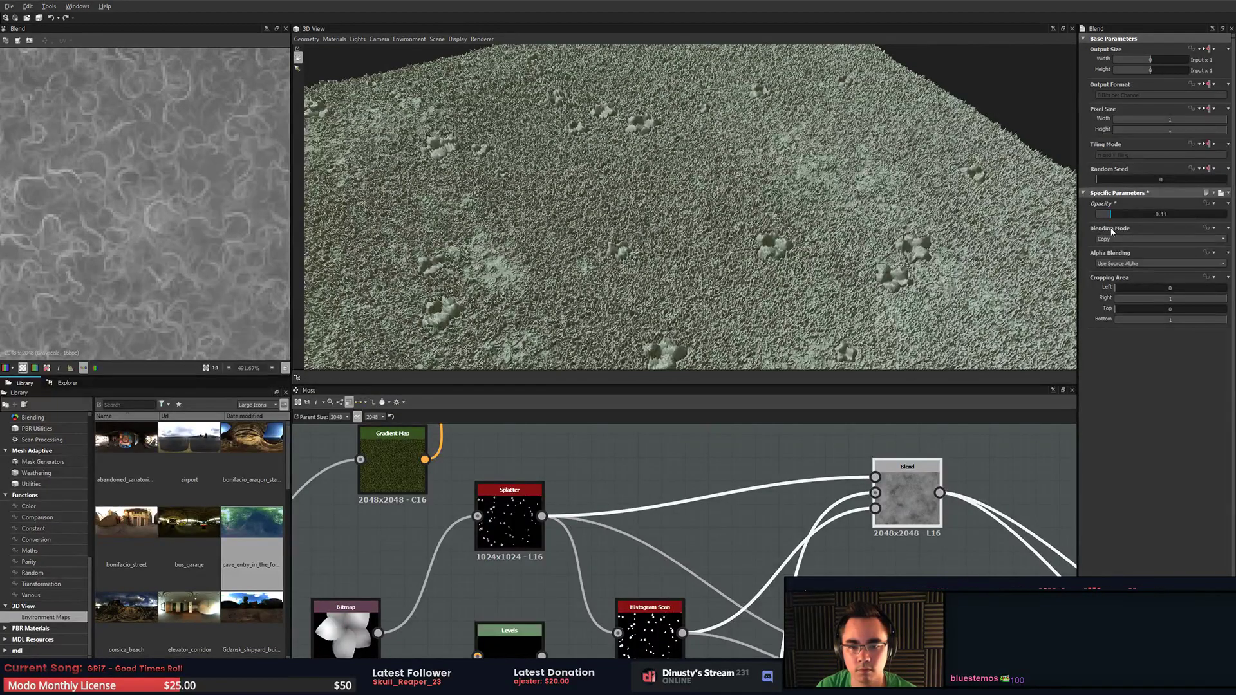
drag(1112, 232, 1228, 217)
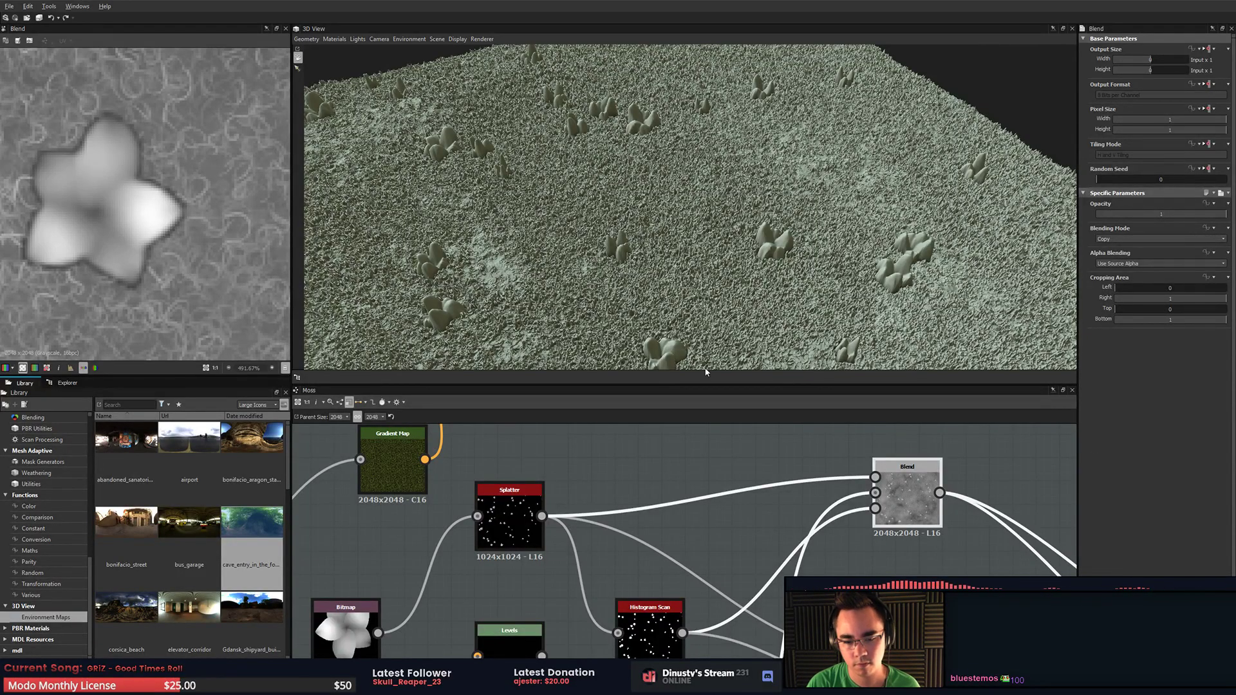
middle_drag(707, 533, 677, 526)
scroll(642, 530, down, 1)
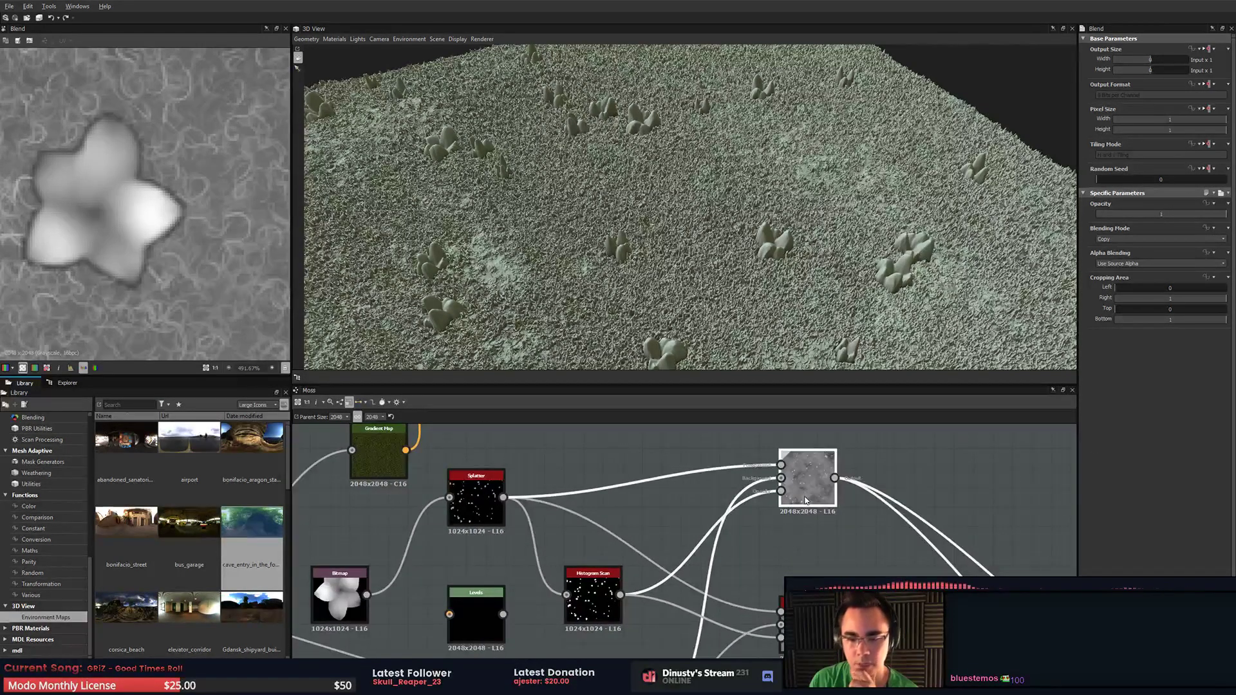
click(583, 574)
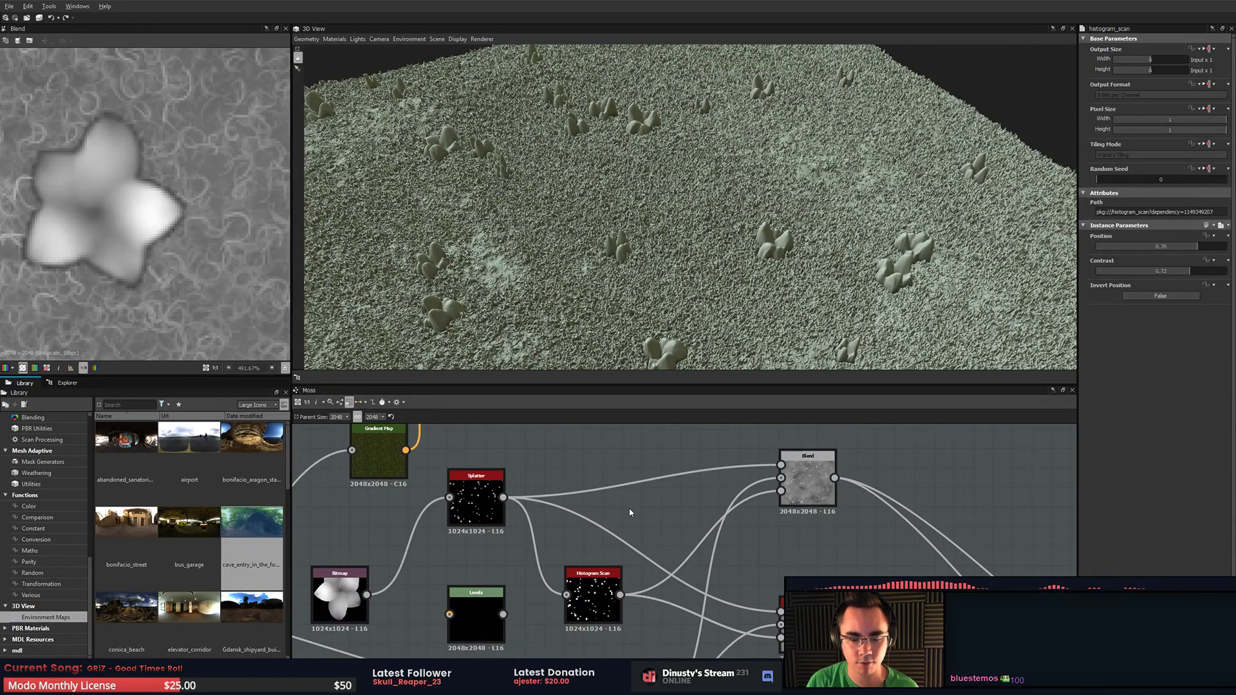
key(space)
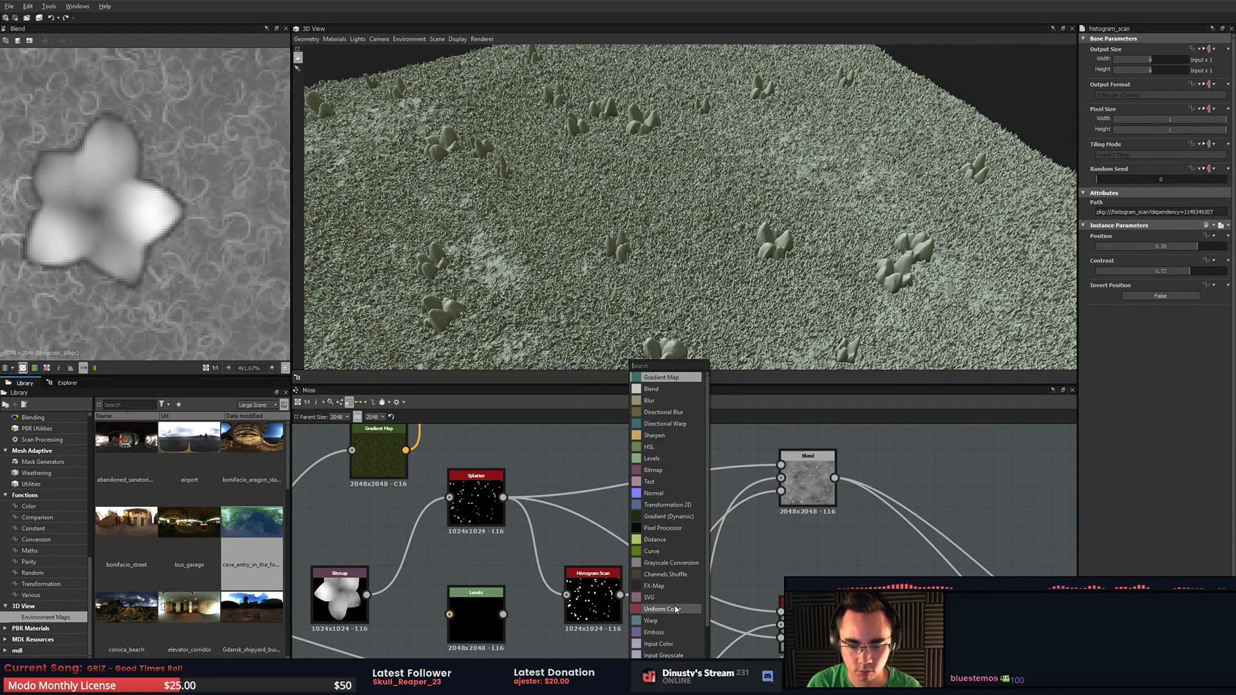
click(715, 582)
click(807, 483)
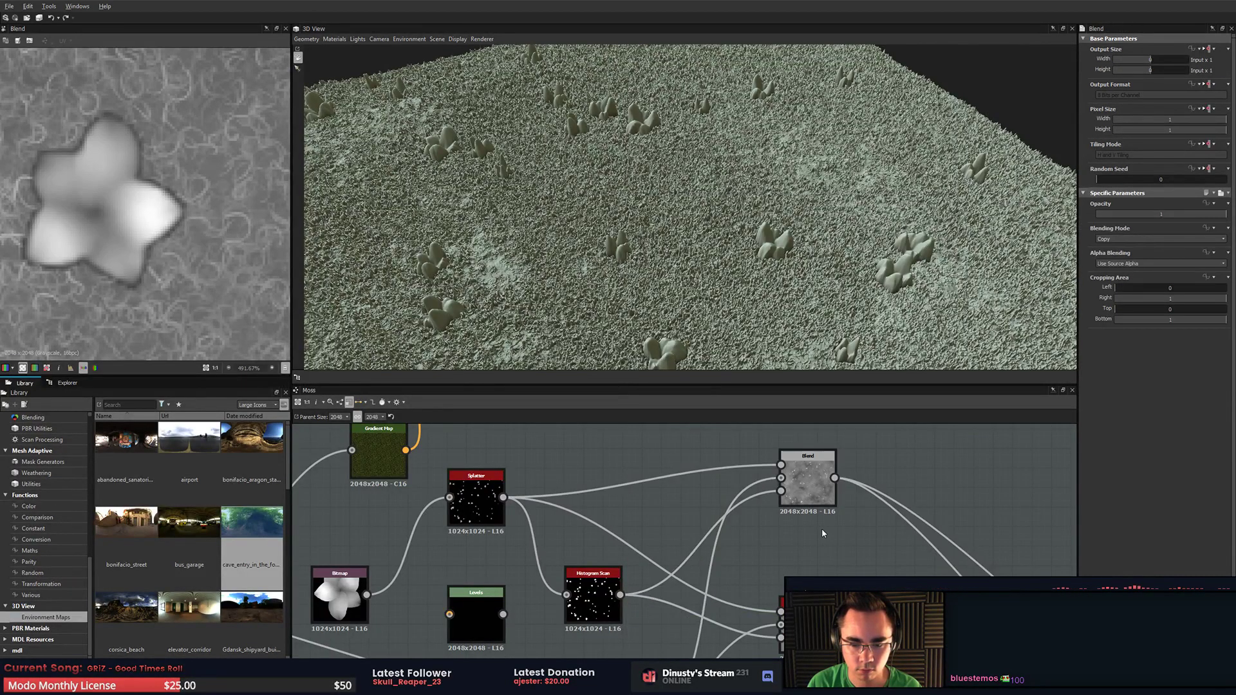
- Connect the last node of the graph's lowest branch to the height output, replacing the flower Blend's connection
scroll(541, 322, down, 5)
drag(553, 309, 678, 245)
scroll(133, 222, down, 4)
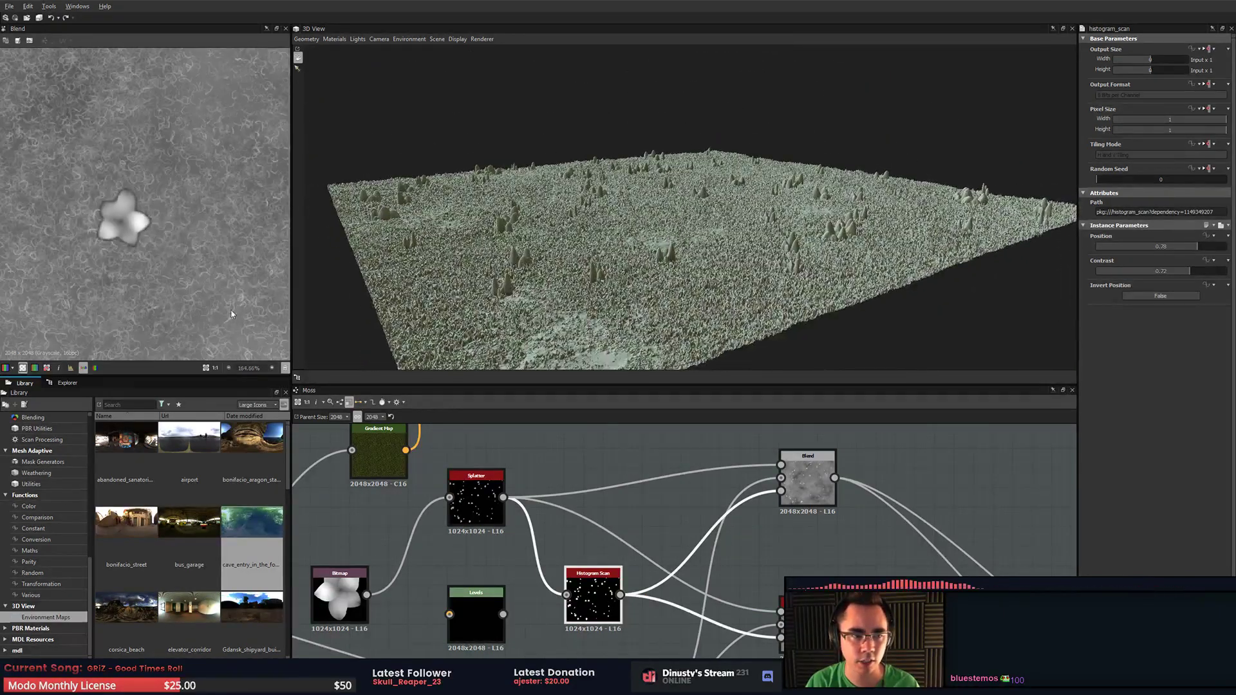
scroll(656, 490, down, 6)
middle_drag(559, 596, 578, 585)
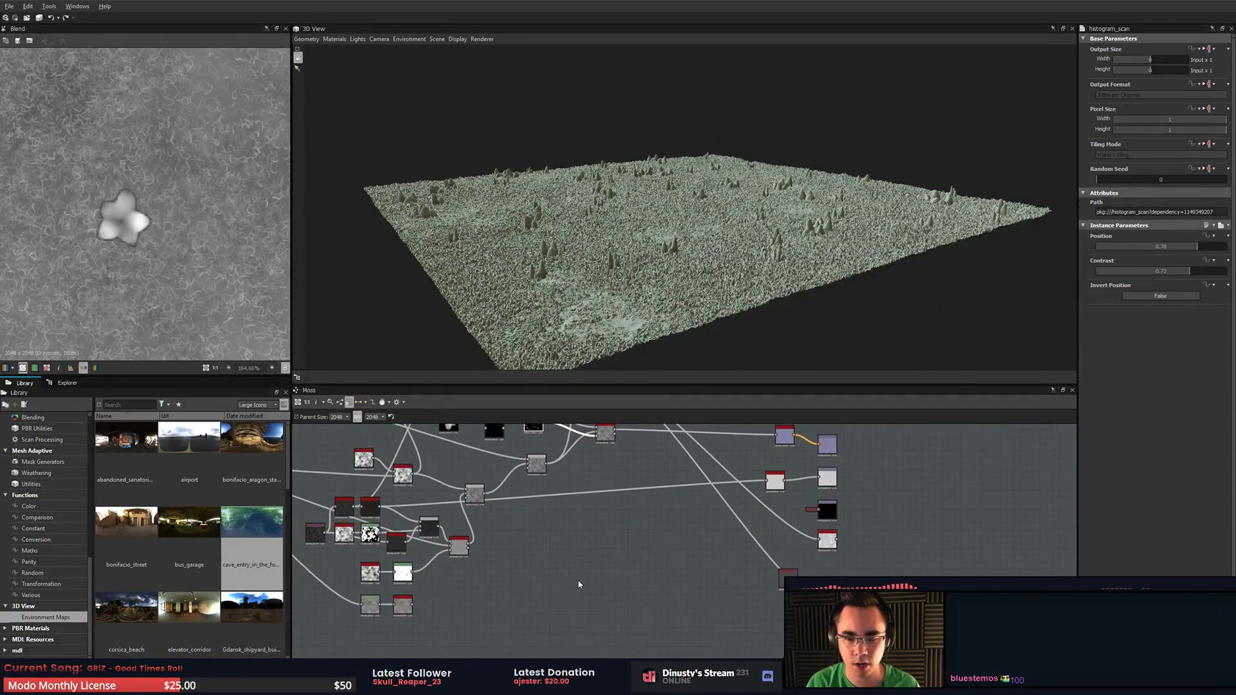
scroll(717, 584, up, 2)
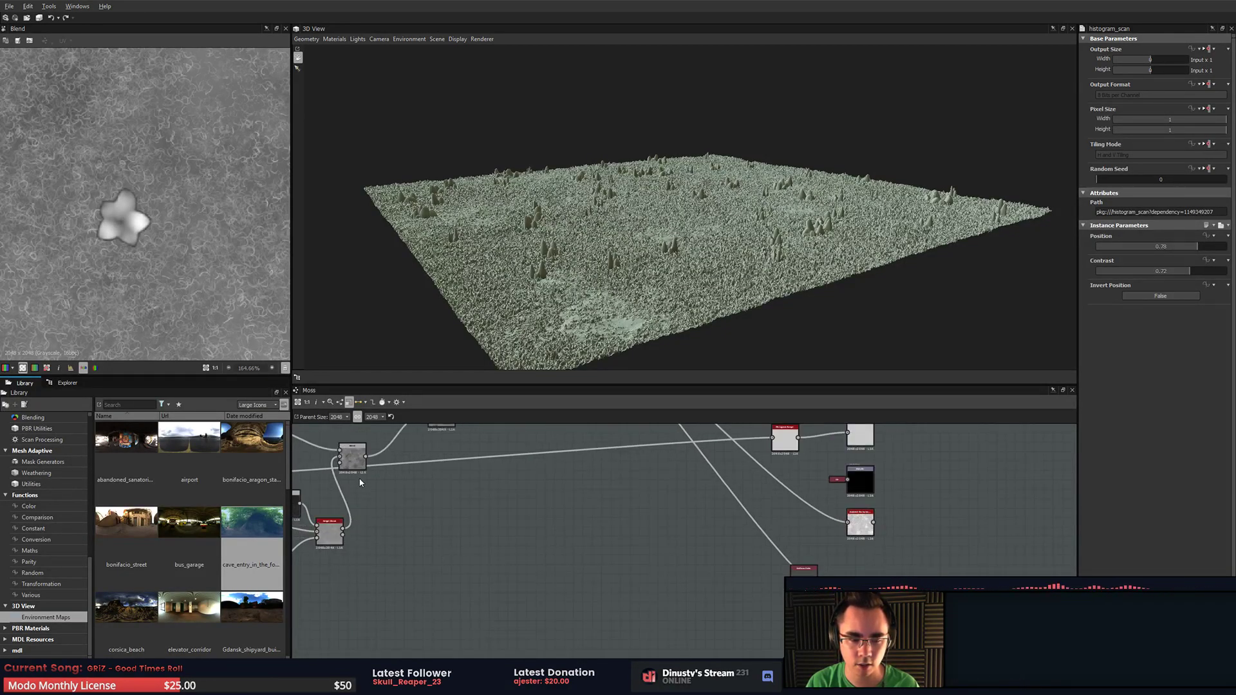
scroll(359, 482, down, 3)
scroll(407, 610, up, 3)
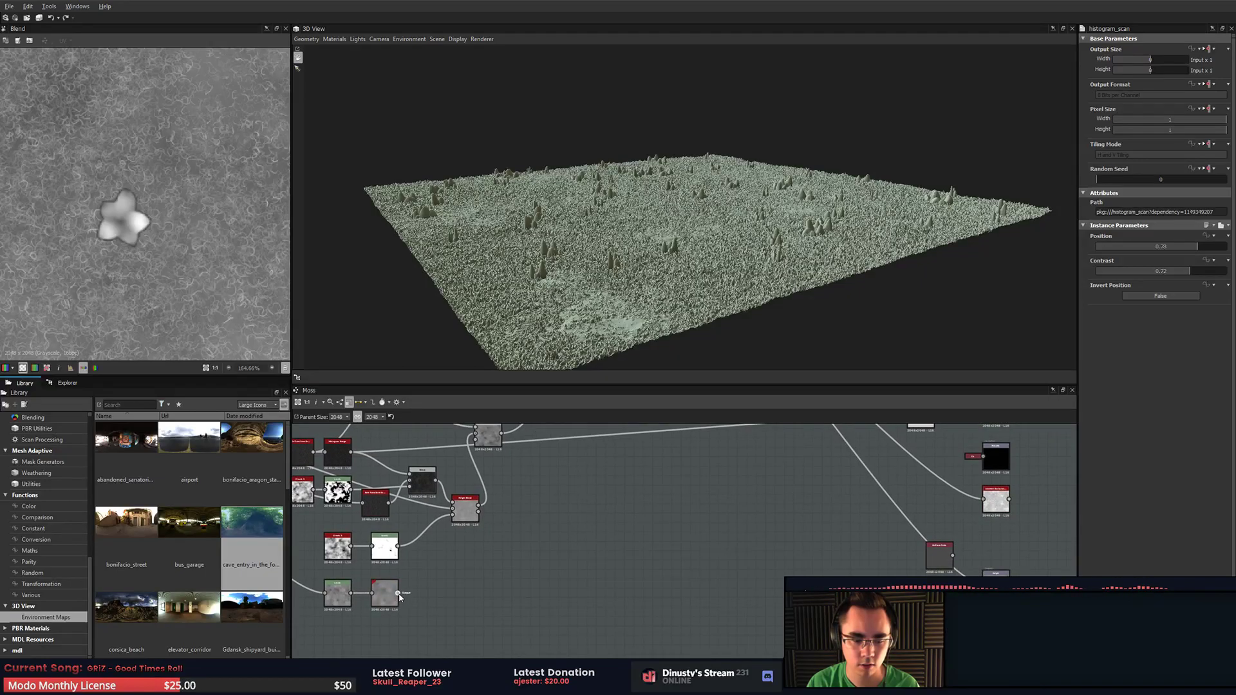
drag(397, 593, 982, 584)
- Examine the flower shapes up close in the 3D view, and inspect the edges of the Histogram Scan's mask
drag(670, 190, 666, 211)
scroll(666, 211, up, 2)
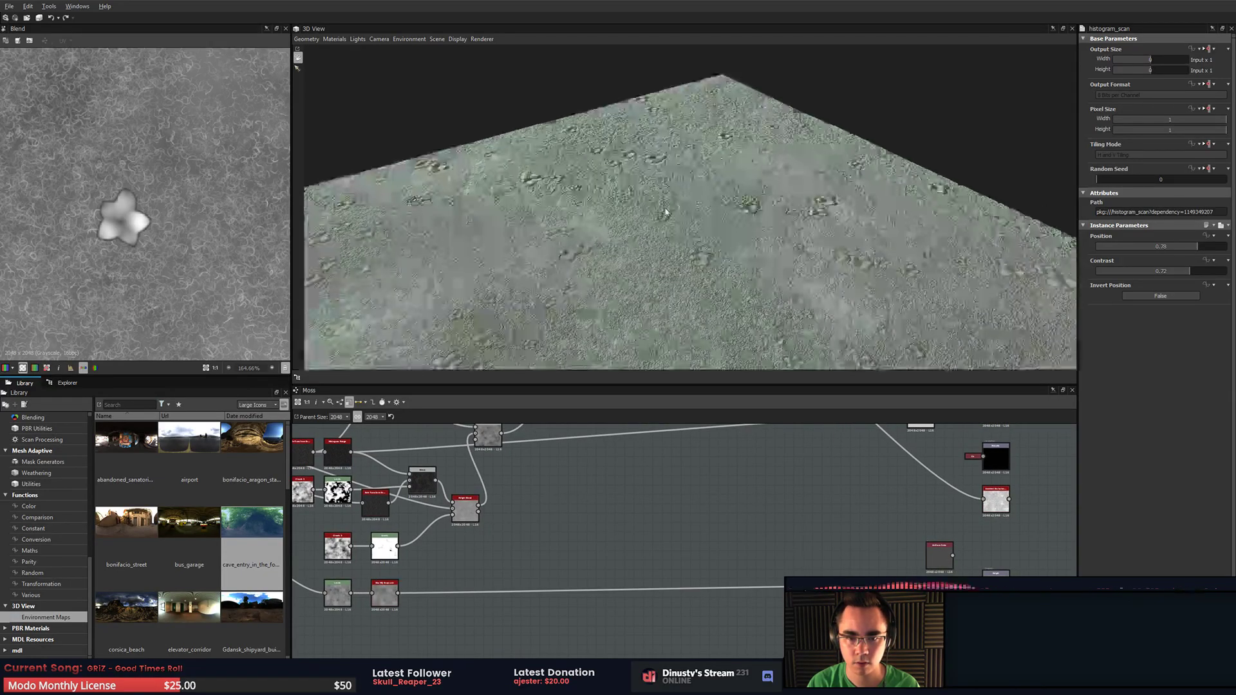
scroll(667, 212, up, 5)
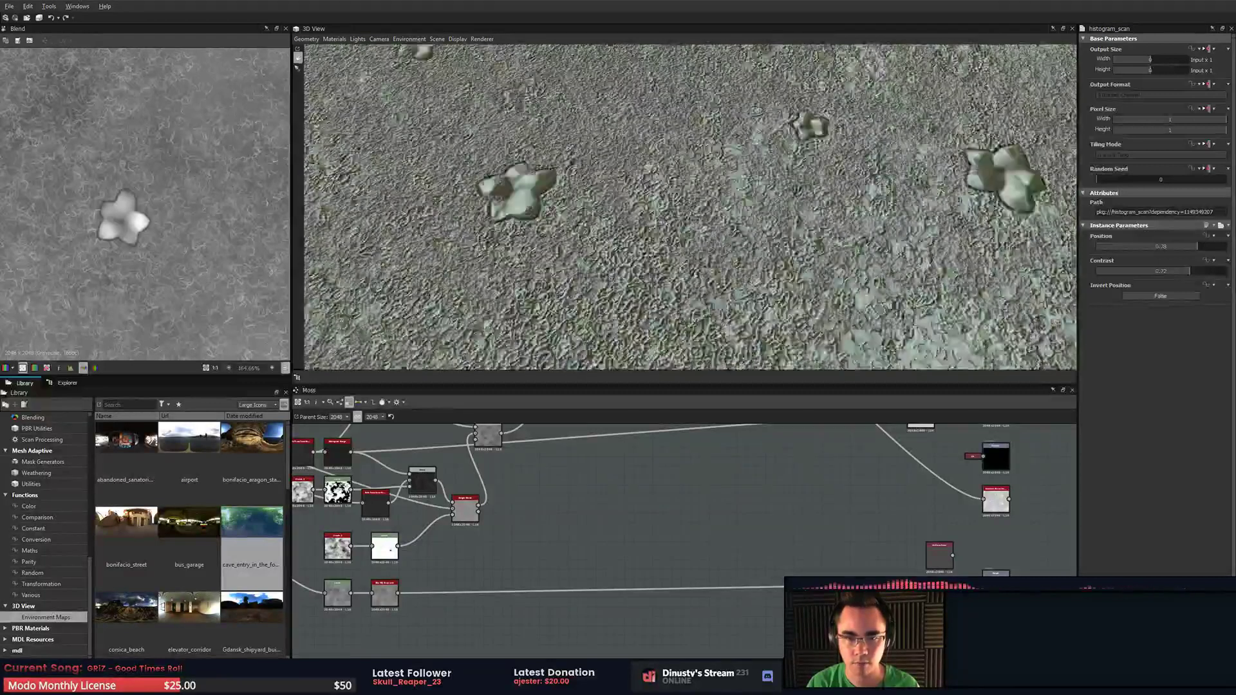
middle_drag(666, 213, 699, 267)
scroll(699, 267, up, 2)
middle_drag(822, 487, 816, 602)
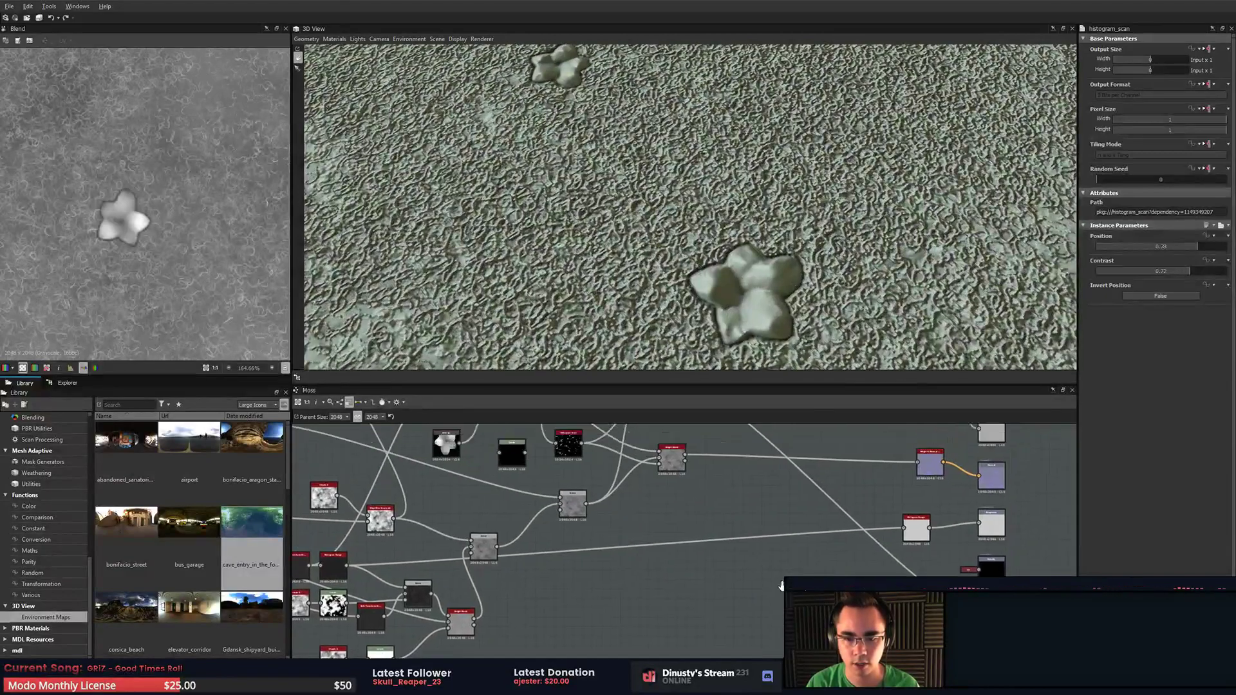
scroll(816, 553, up, 2)
scroll(513, 480, up, 2)
middle_drag(513, 480, 680, 574)
click(604, 586)
click(814, 451)
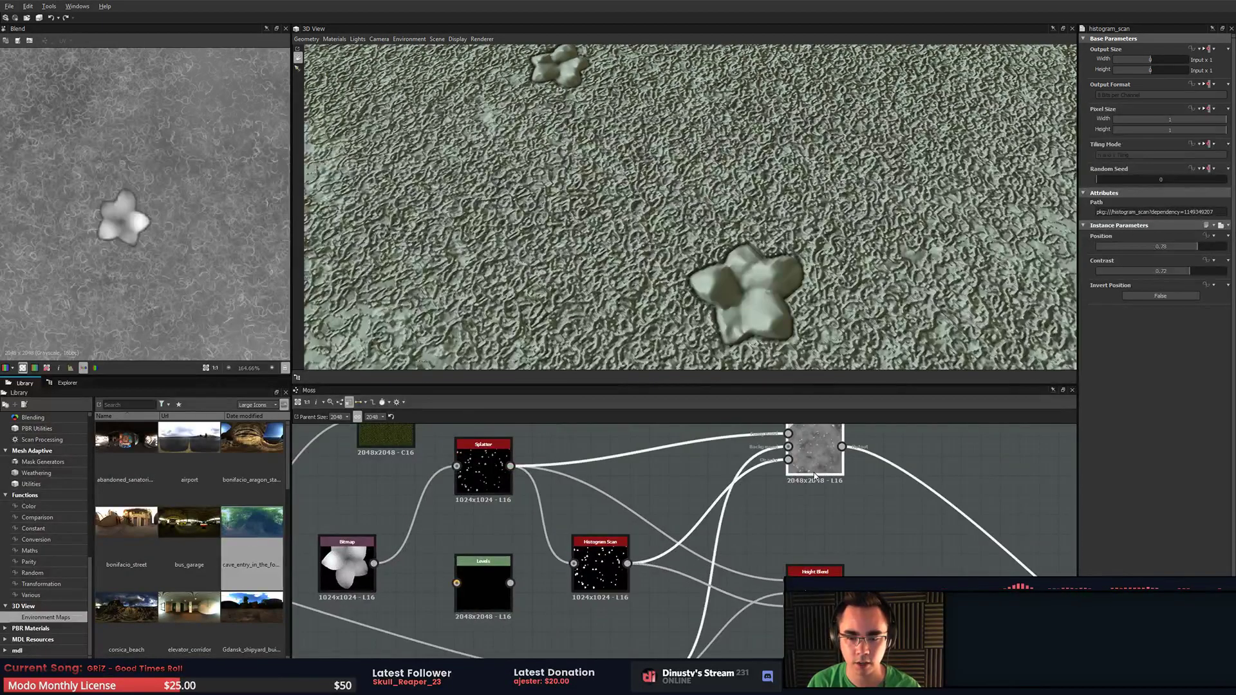
double_click(787, 460)
scroll(104, 208, up, 4)
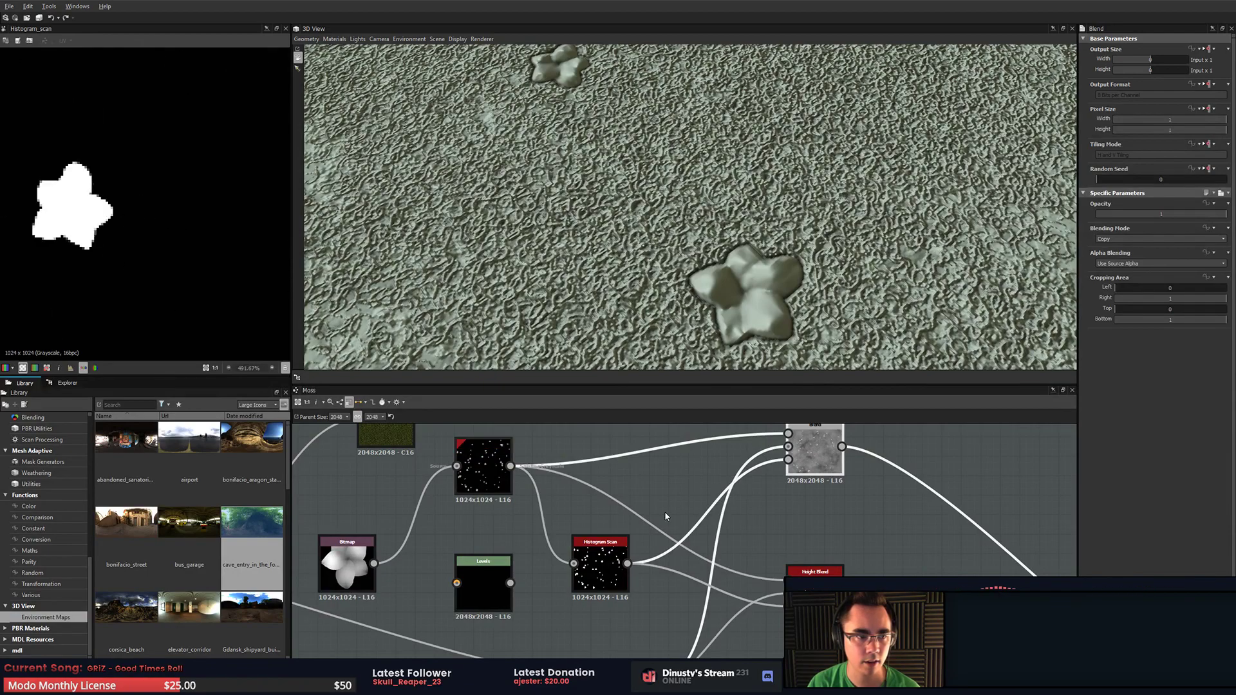
- Delete the Histogram Scan node so the Splatter feeds the Blend's opacity input directly, and preview the Splatter's output
middle_drag(662, 515, 680, 535)
double_click(807, 466)
double_click(807, 474)
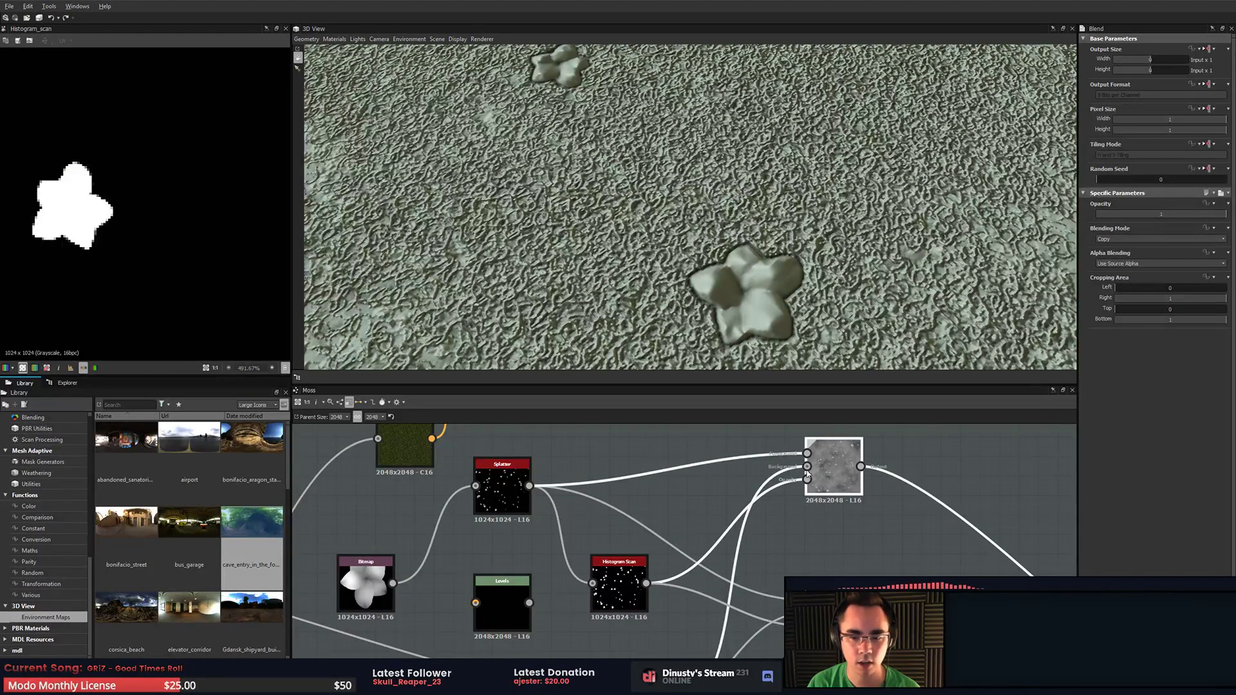
double_click(808, 456)
double_click(809, 479)
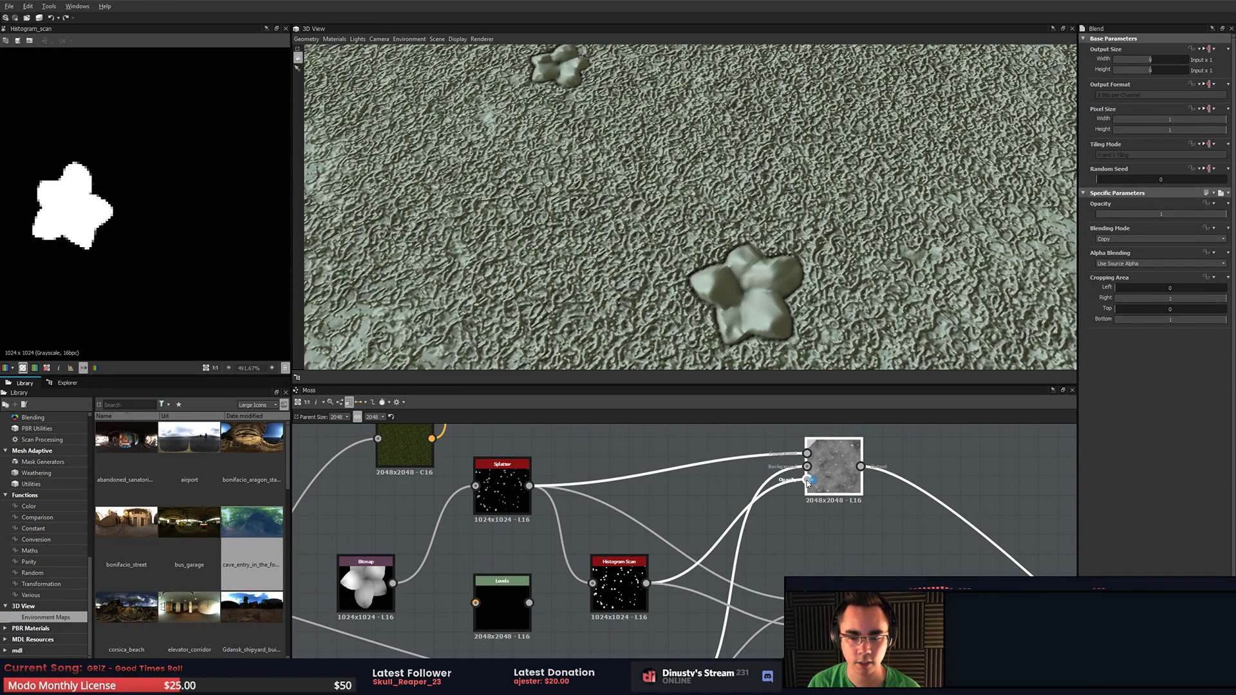
click(626, 608)
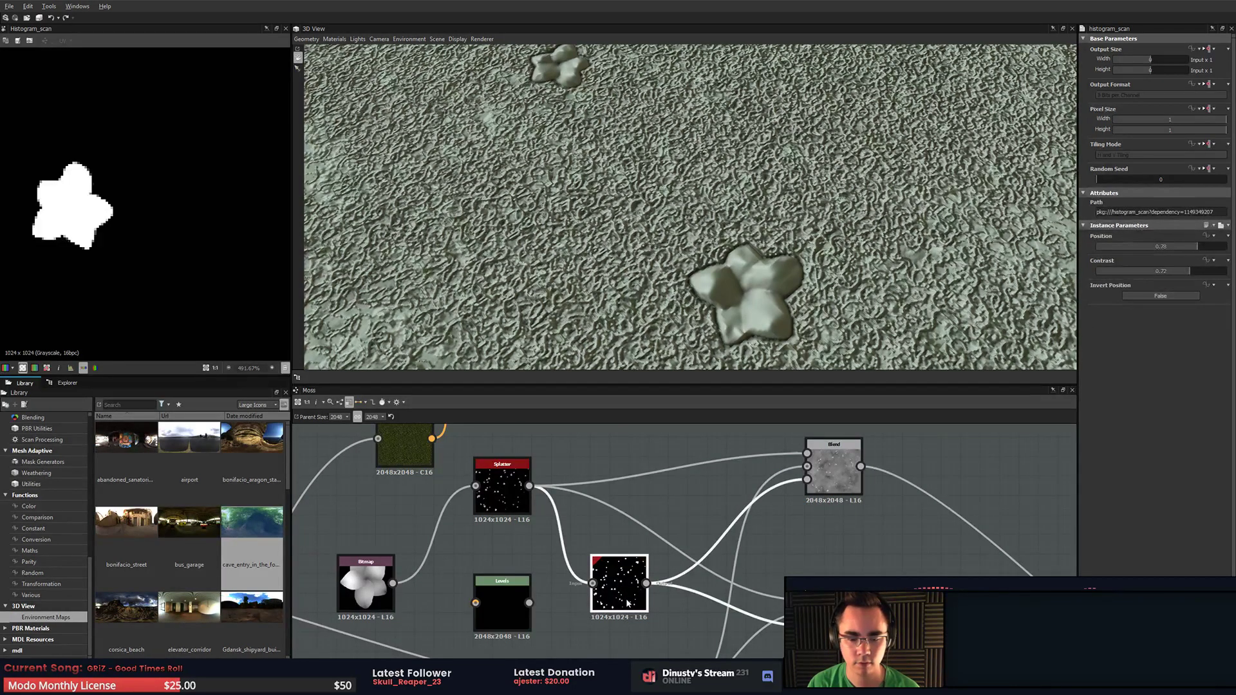
key(Delete)
double_click(516, 492)
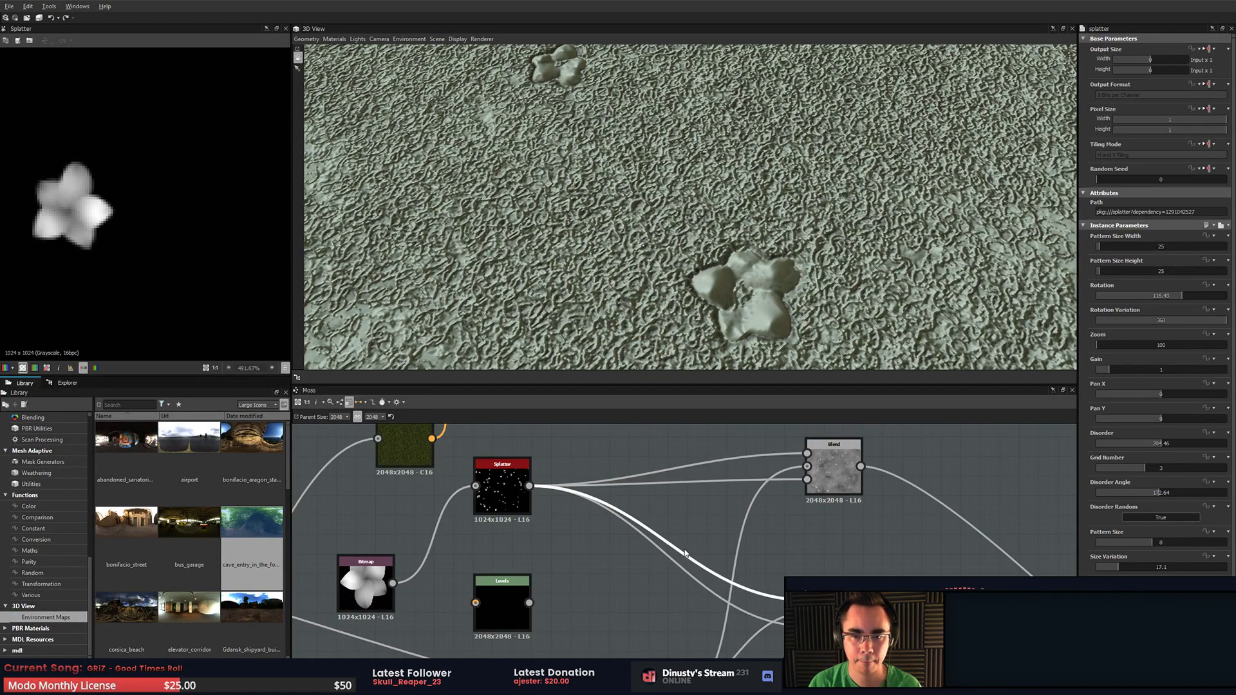
- Delete the unconnected Levels node below the Splatter
click(851, 468)
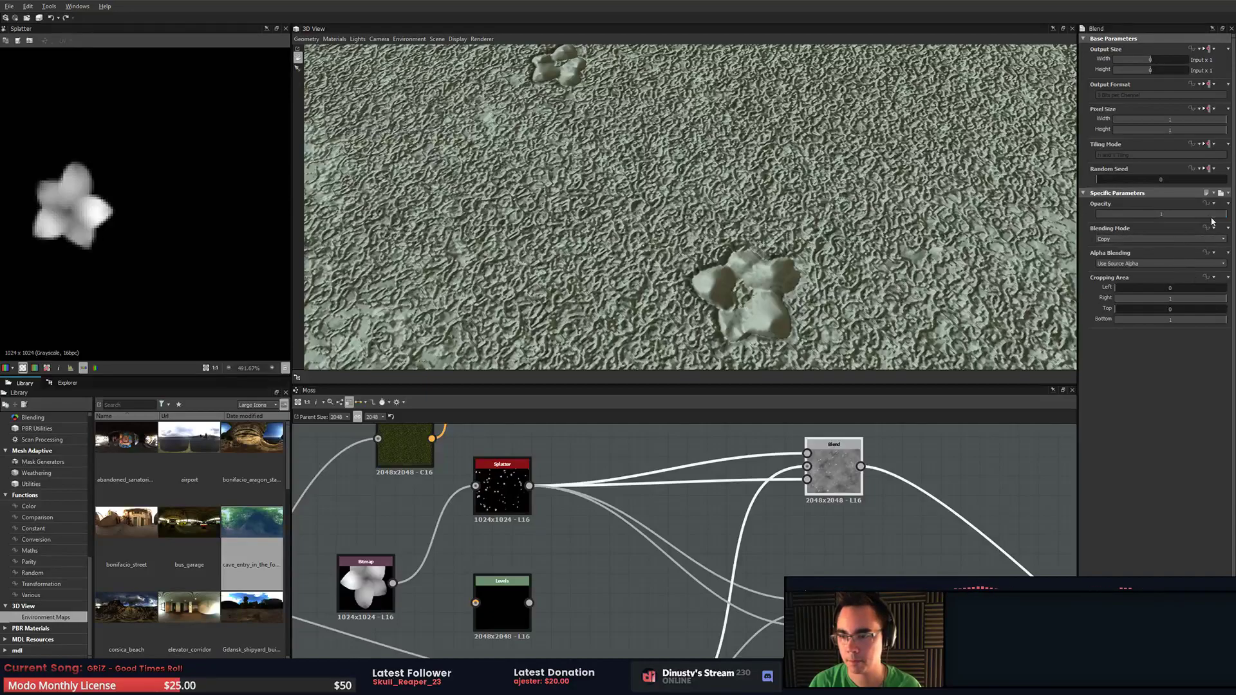
click(504, 500)
middle_drag(783, 576, 703, 552)
click(537, 562)
key(Delete)
scroll(705, 552, down, 2)
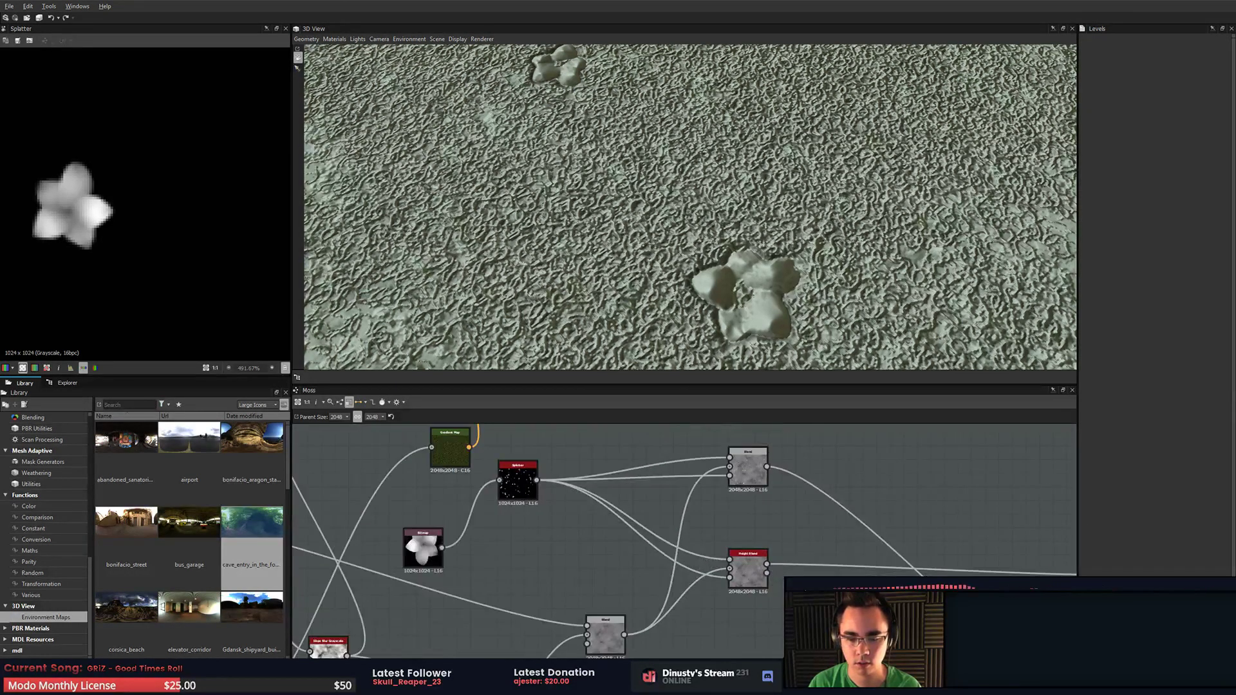
- Connect the flower Blend's output to the Height to Normal node in place of the Height Blend
middle_drag(837, 574, 605, 529)
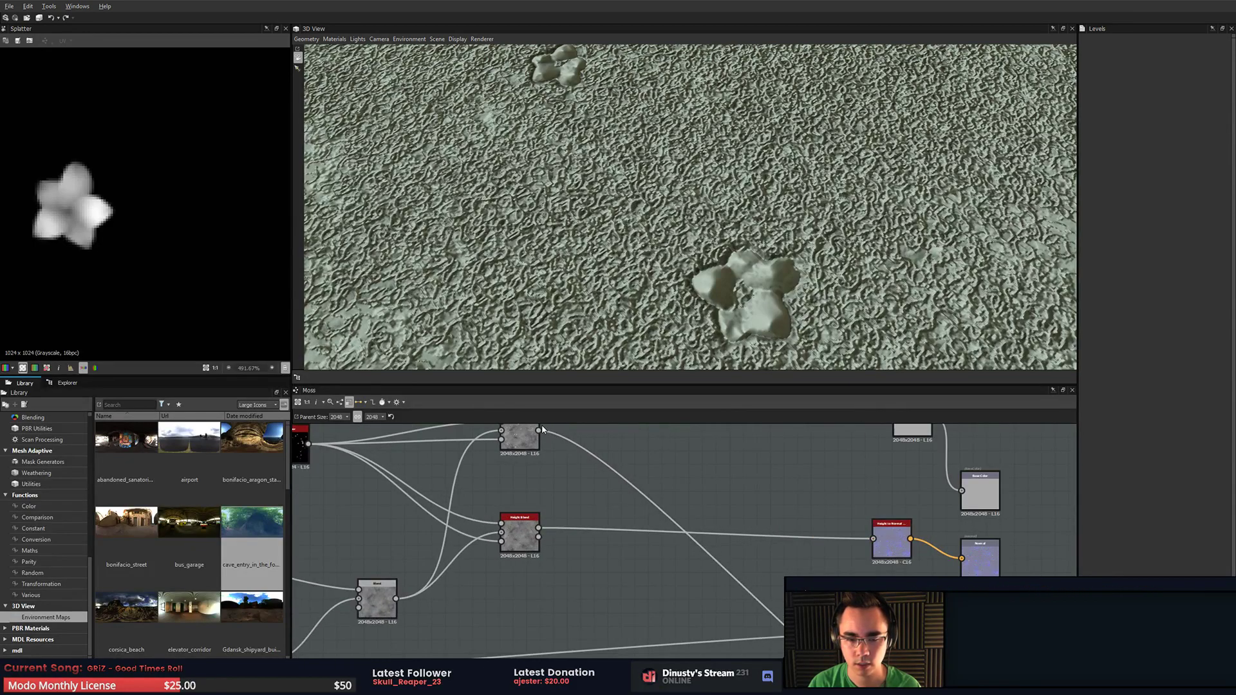
drag(653, 444, 873, 538)
middle_drag(767, 481, 829, 504)
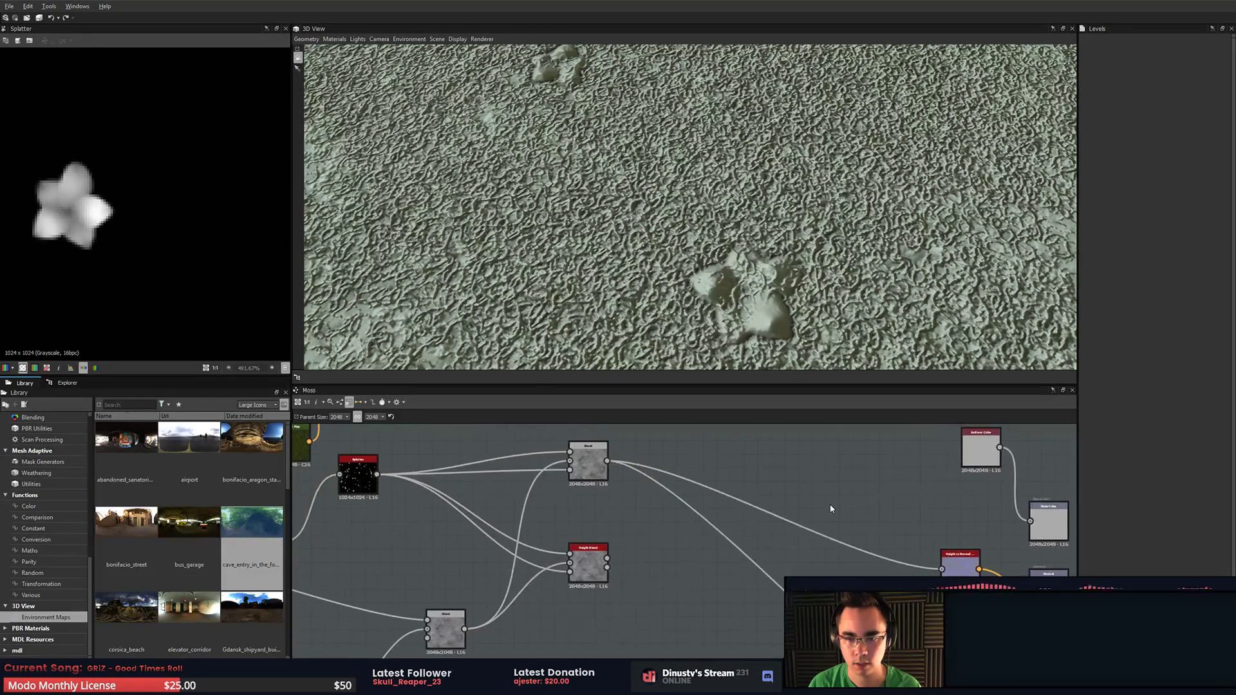
- Compare the surface with and without the flowers by setting the flower Blend's opacity to 0 and back to 1
click(575, 475)
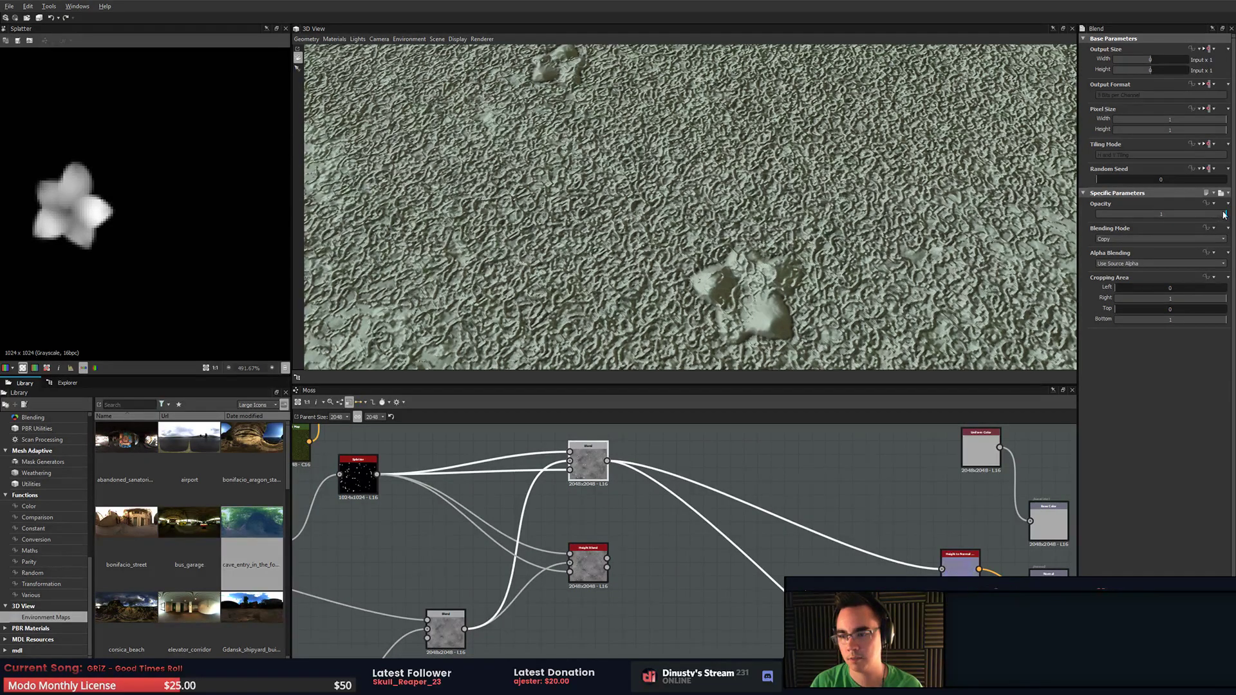
click(1097, 216)
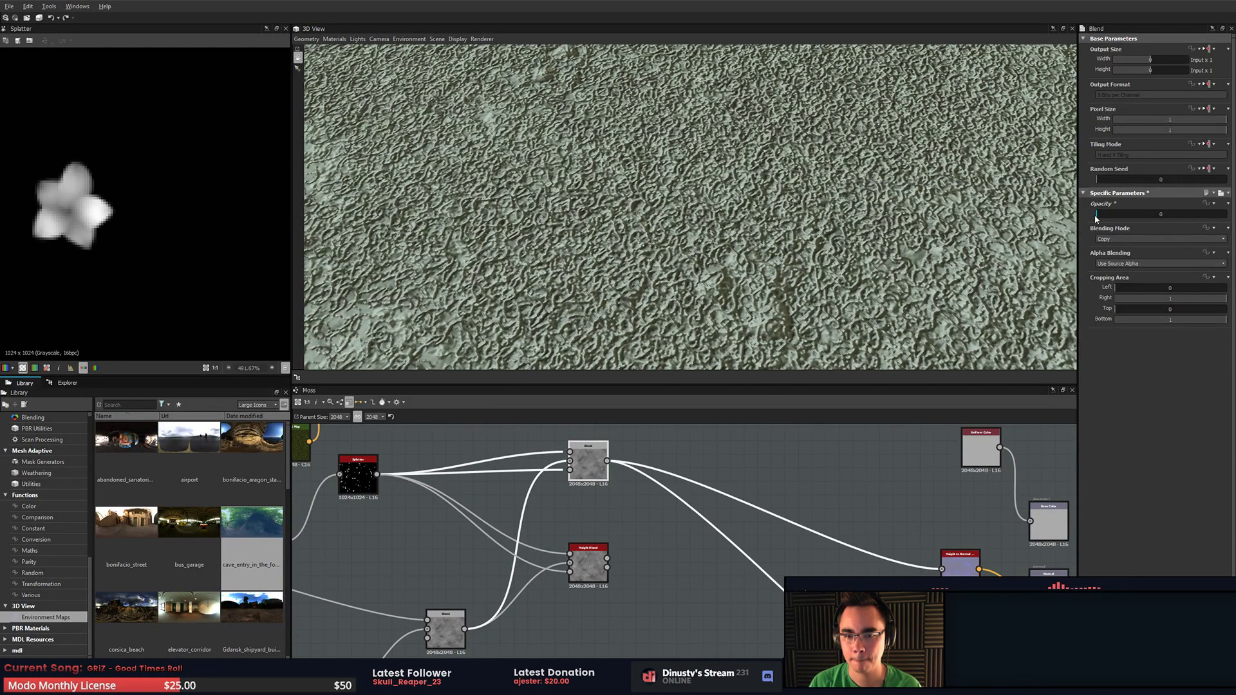
drag(1094, 216, 1230, 218)
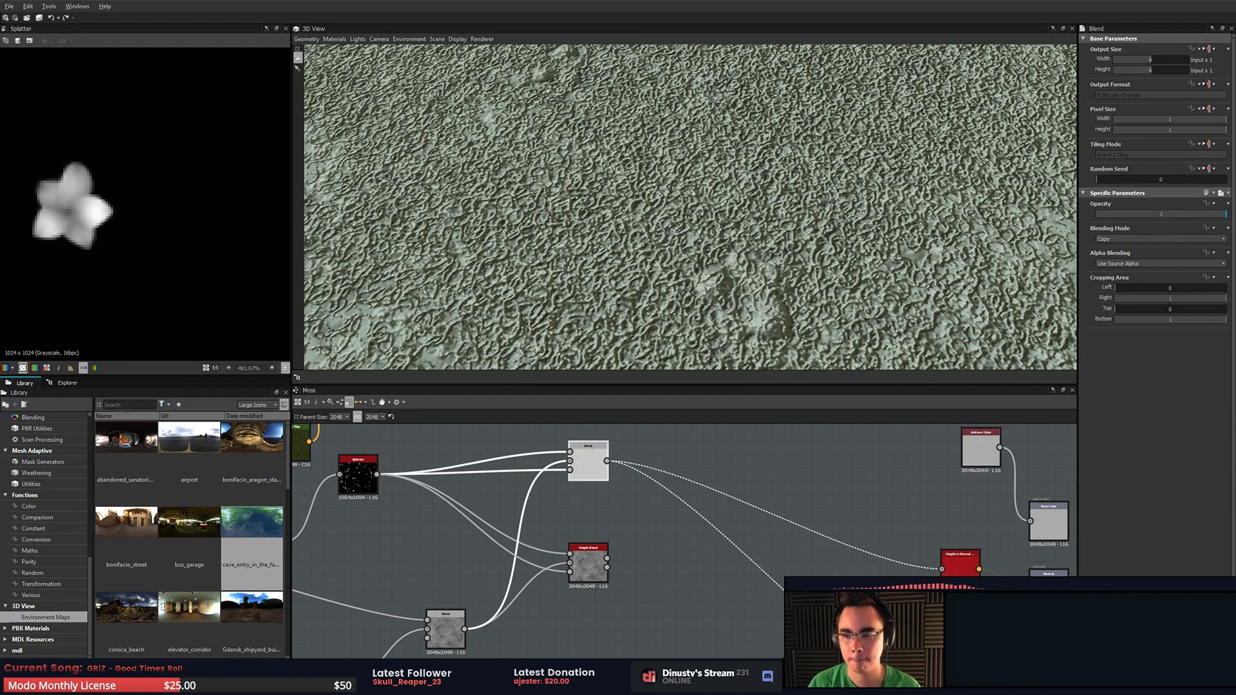
- Try Multiply, Max (Lighten) and Overlay on the flower Blend, then set its blending mode to Screen and inspect the surface
scroll(1149, 241, down, 2)
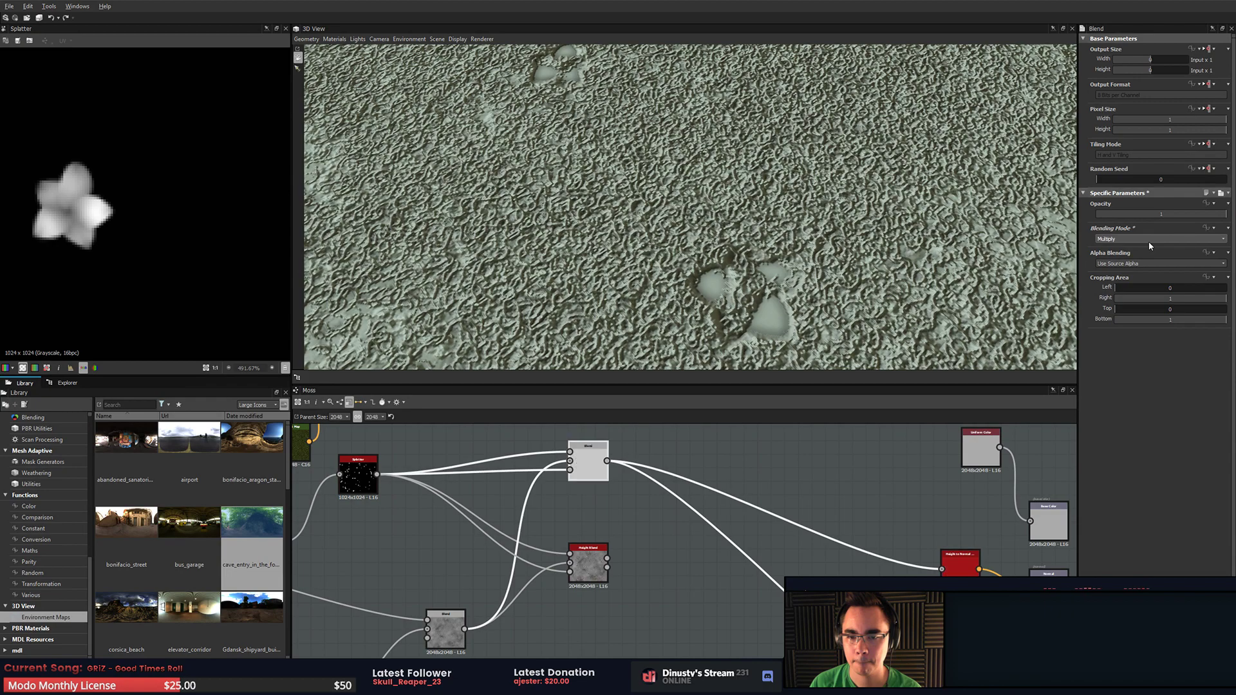
scroll(1148, 241, down, 2)
scroll(1149, 241, down, 1)
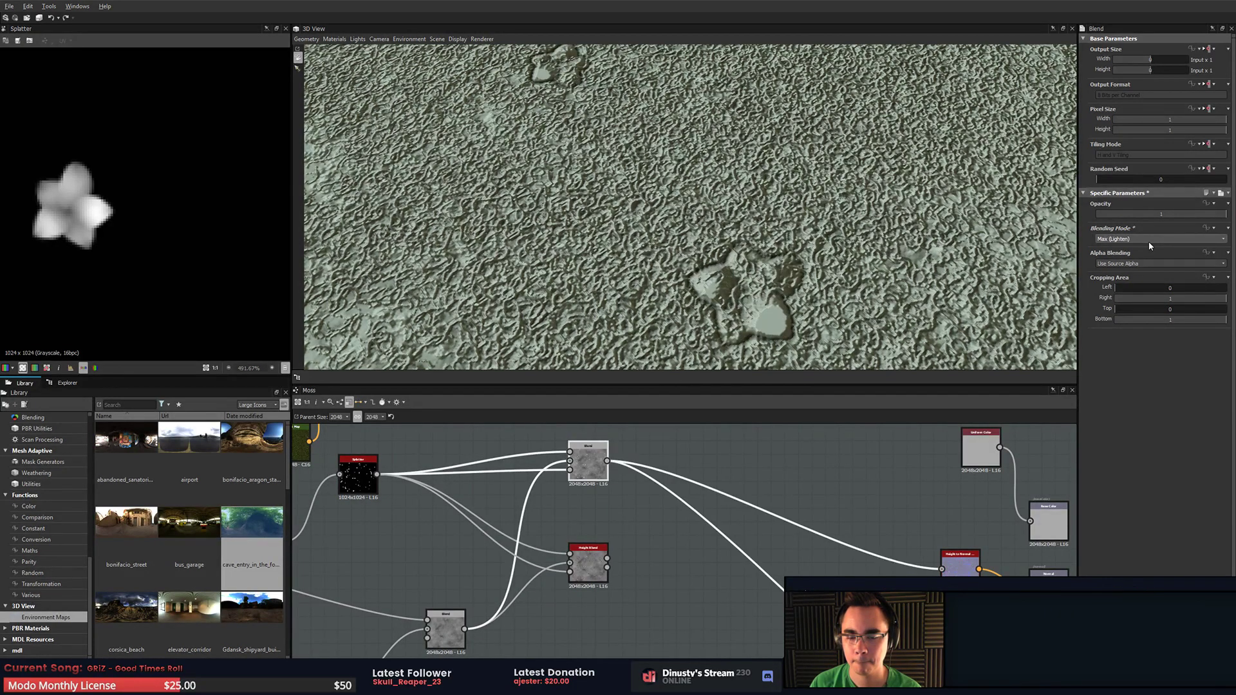
scroll(1148, 241, down, 3)
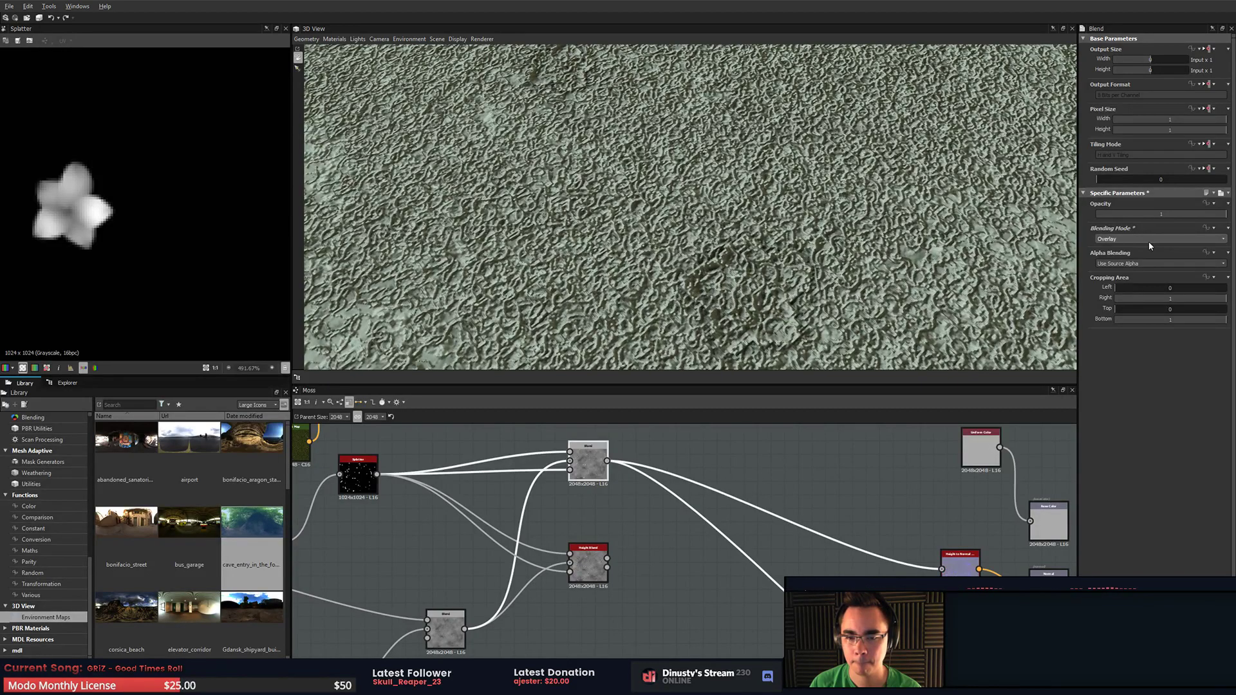
scroll(1148, 242, down, 2)
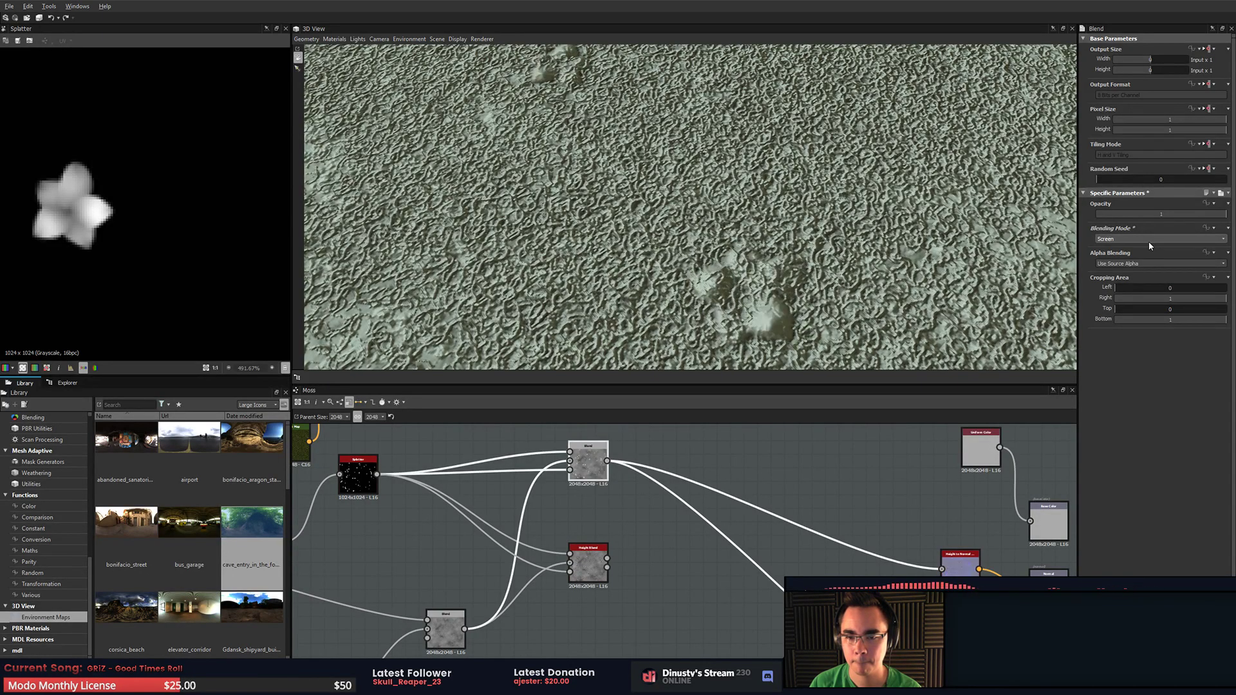
scroll(762, 249, down, 5)
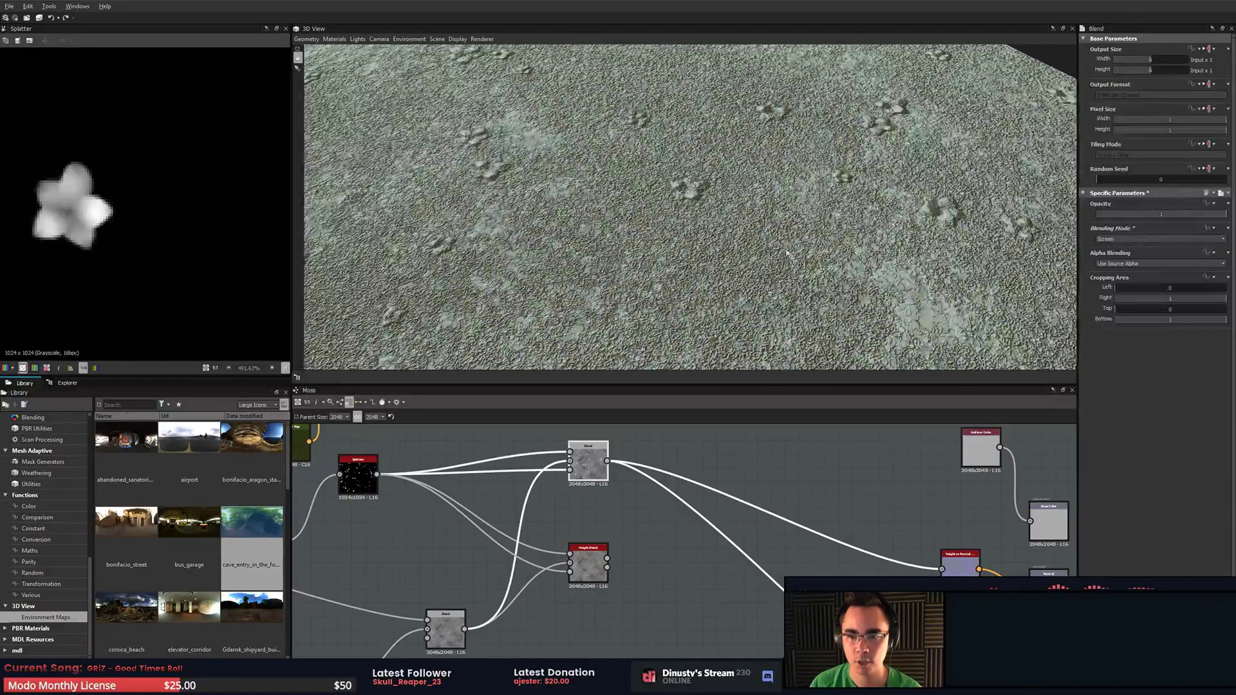
drag(673, 211, 812, 218)
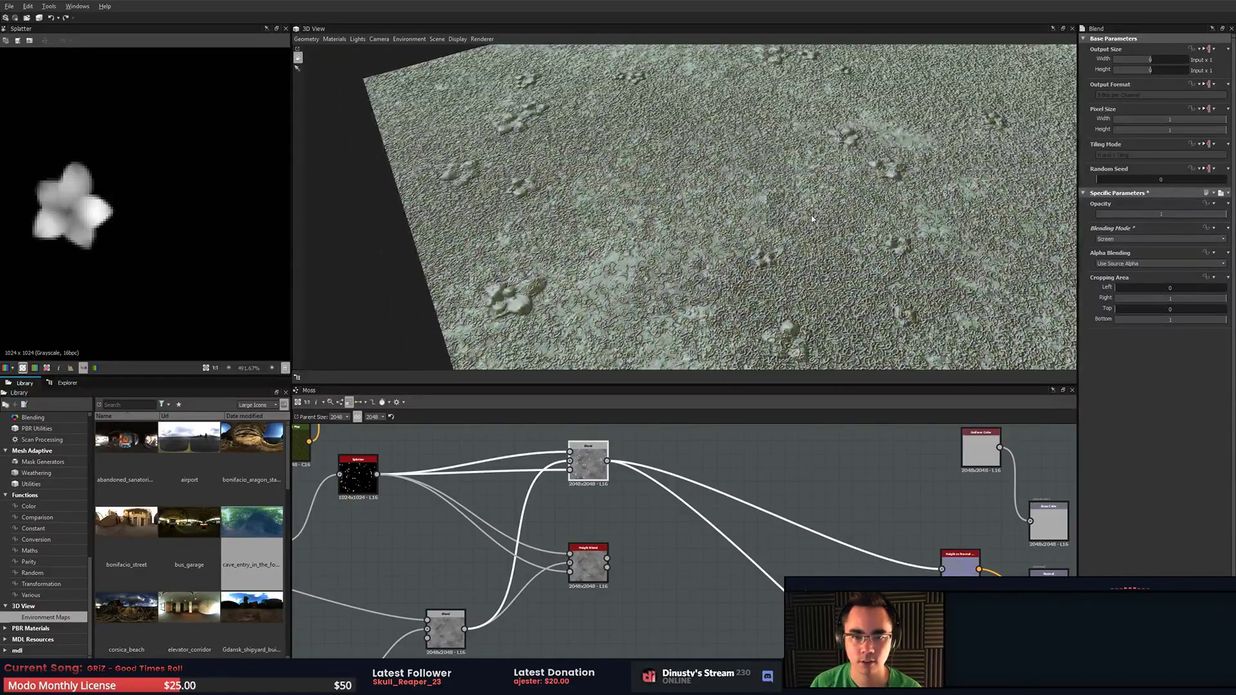
scroll(811, 219, down, 2)
middle_drag(901, 218, 807, 280)
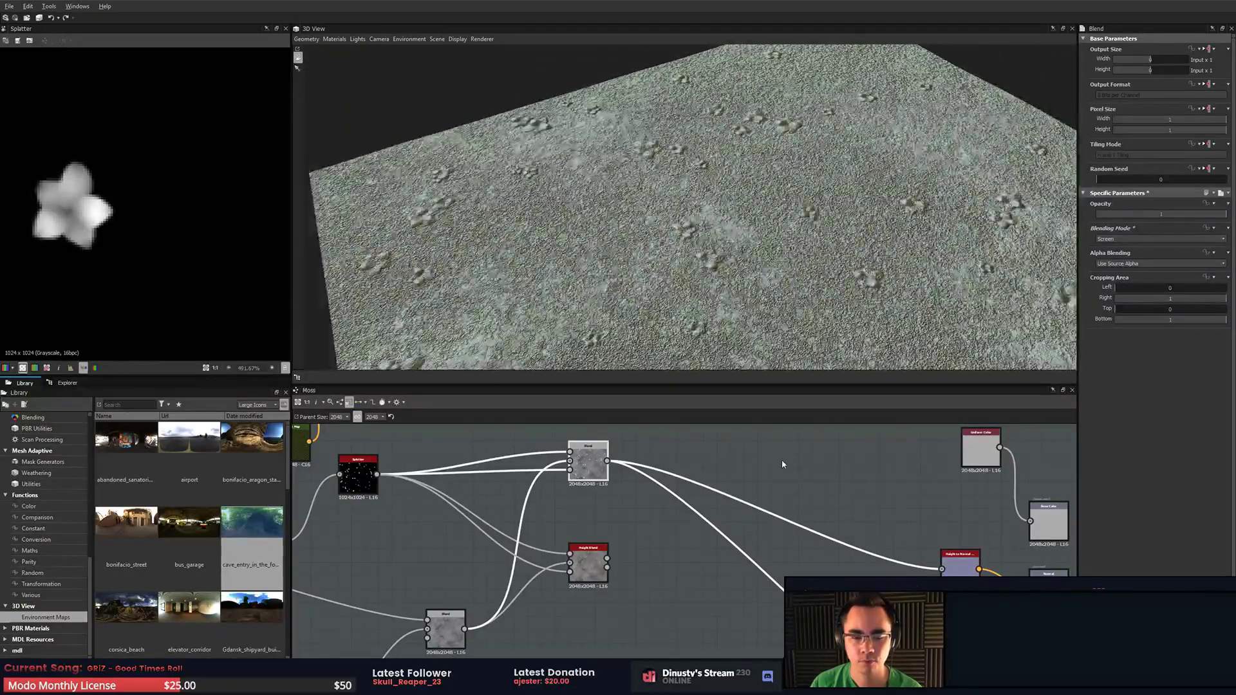
- Set the Splatter's pattern size width and height to 50 and inspect the flowers in the 3D view
scroll(781, 460, down, 2)
middle_drag(740, 475, 801, 478)
click(551, 482)
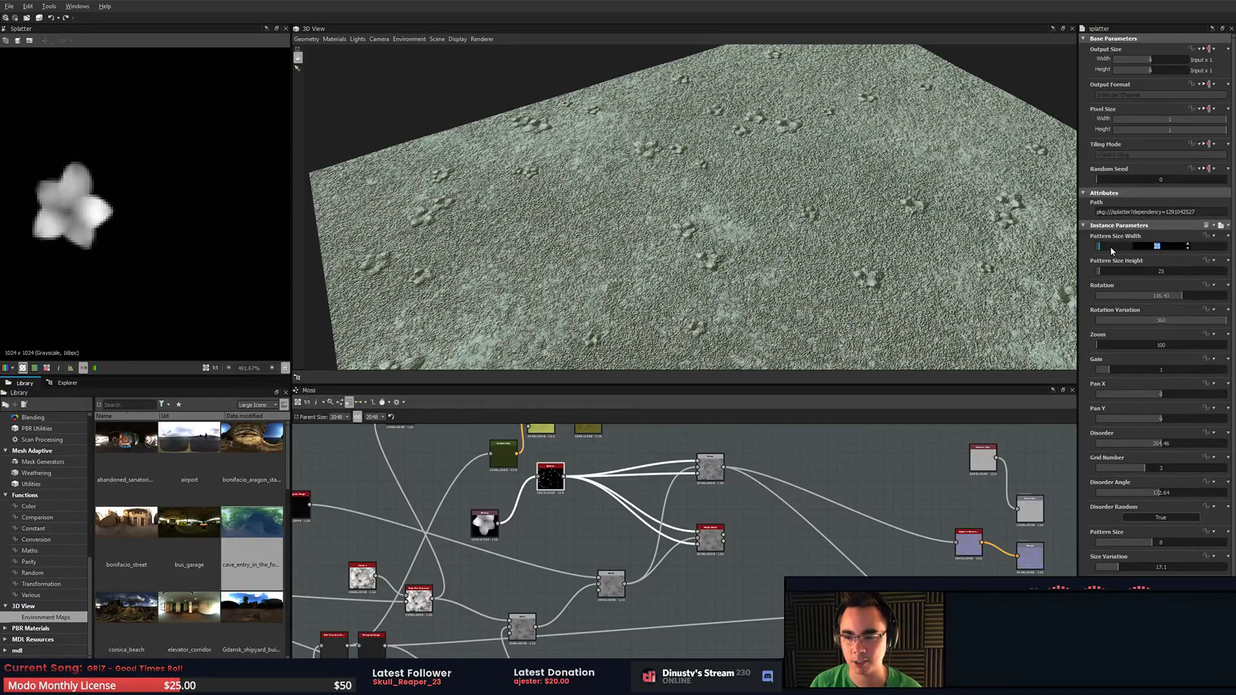
text(50)
key(Return)
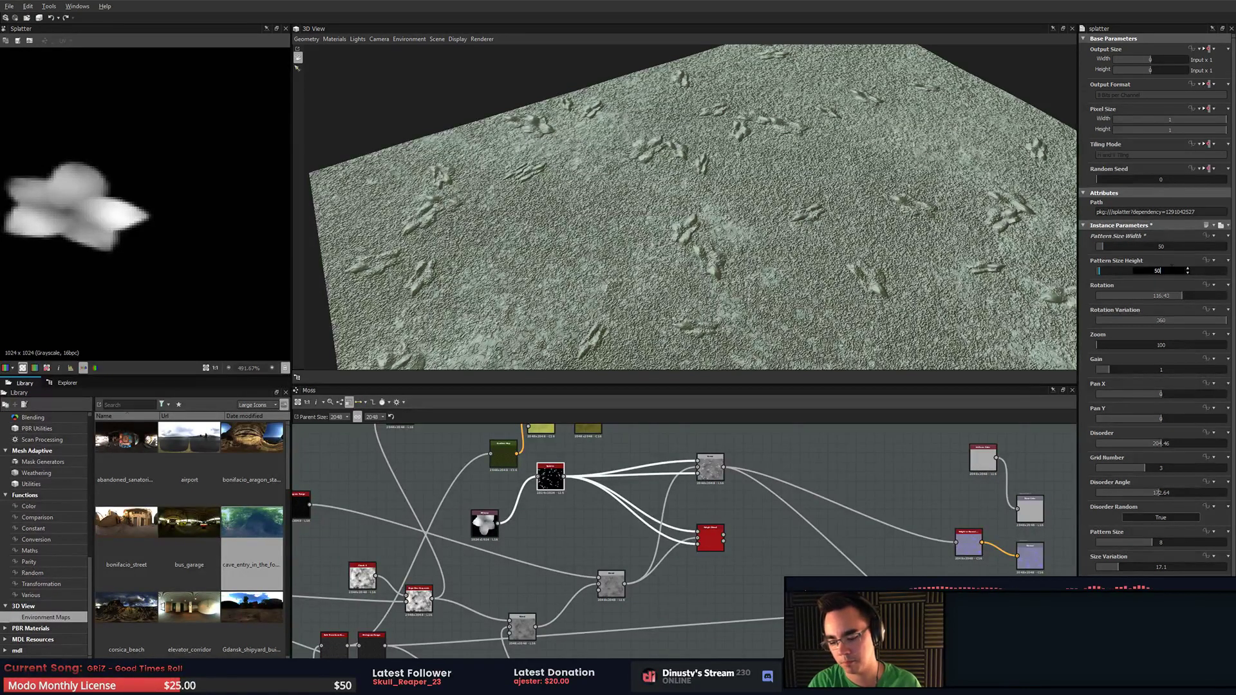
text(50)
key(Return)
scroll(816, 235, down, 4)
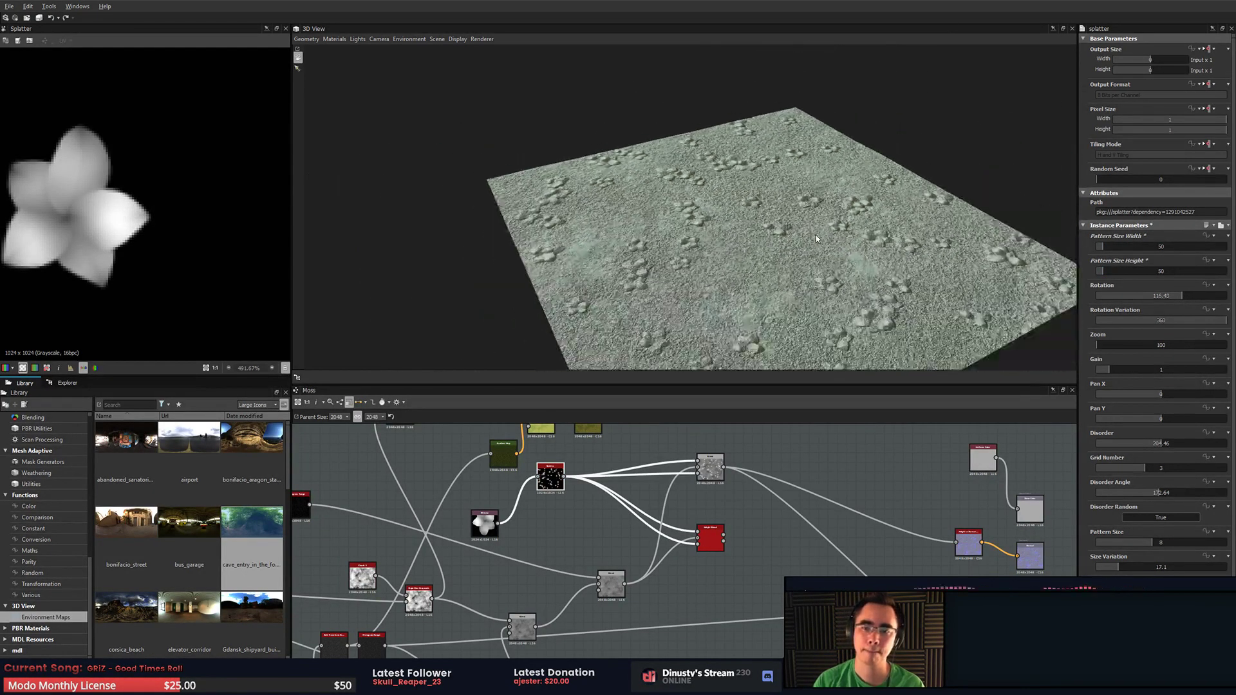
scroll(845, 273, up, 3)
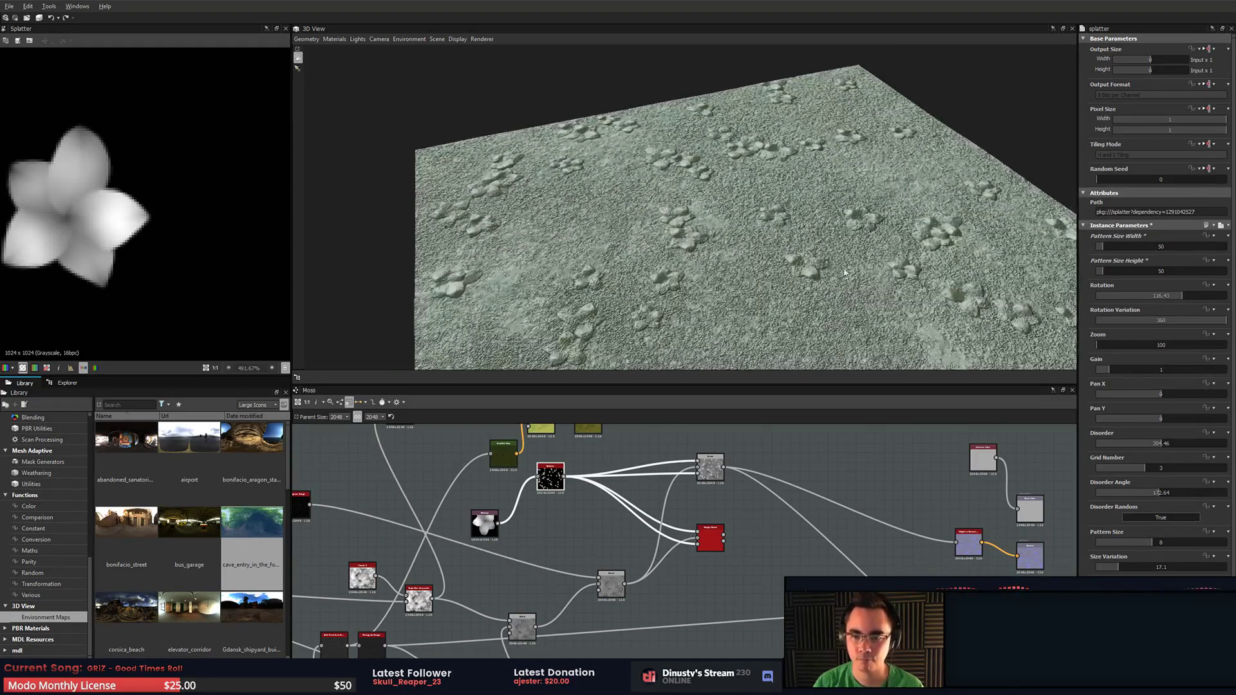
scroll(845, 273, up, 4)
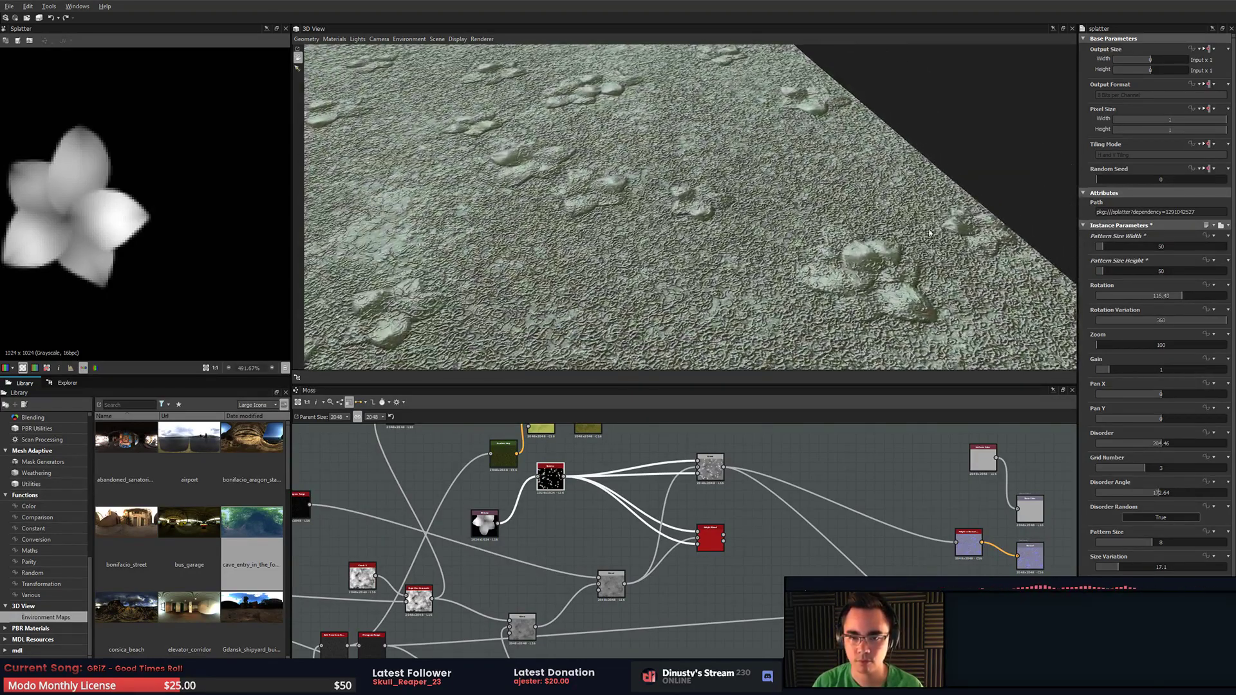
- Set the Surface Size of the Height to Normal node to 394 cm and check the flowers from farther away
scroll(863, 538, up, 3)
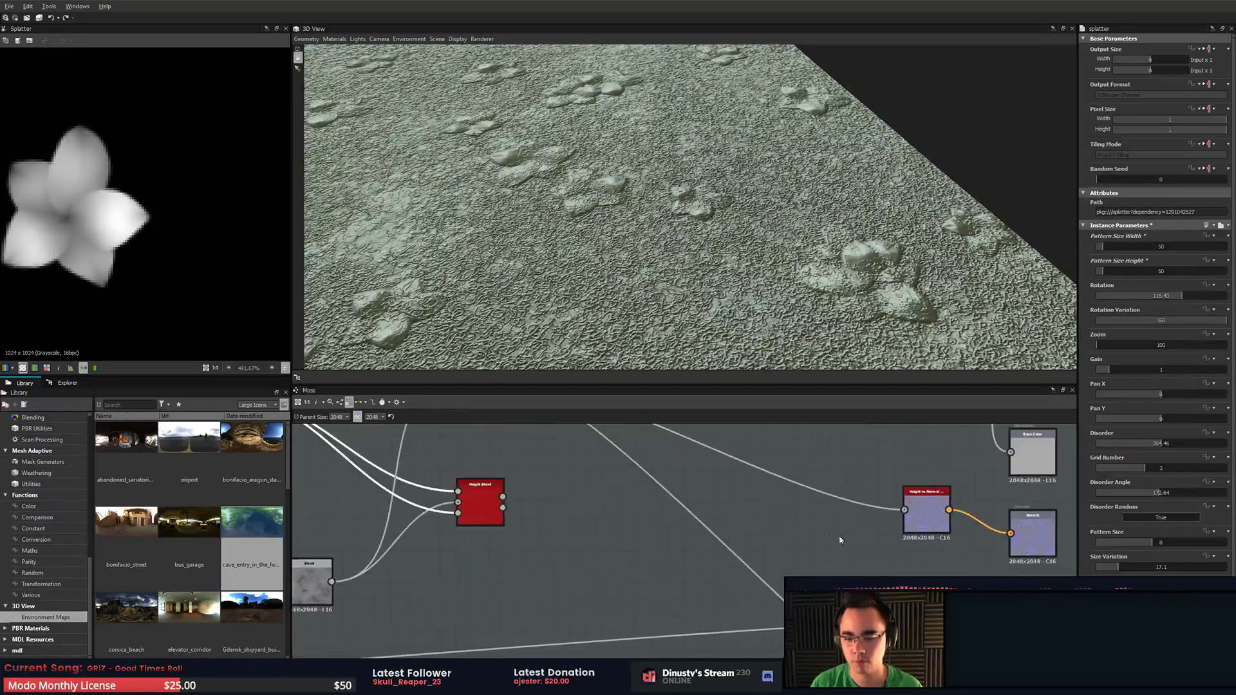
click(926, 511)
scroll(106, 192, down, 3)
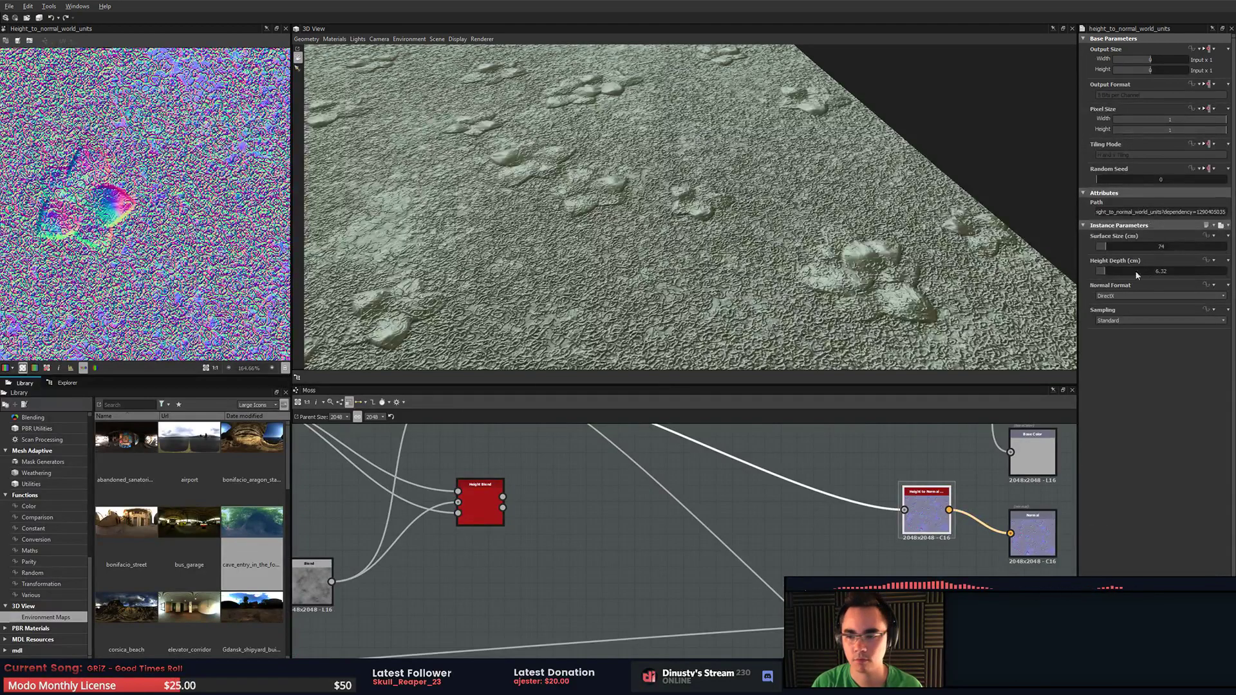
click(1100, 246)
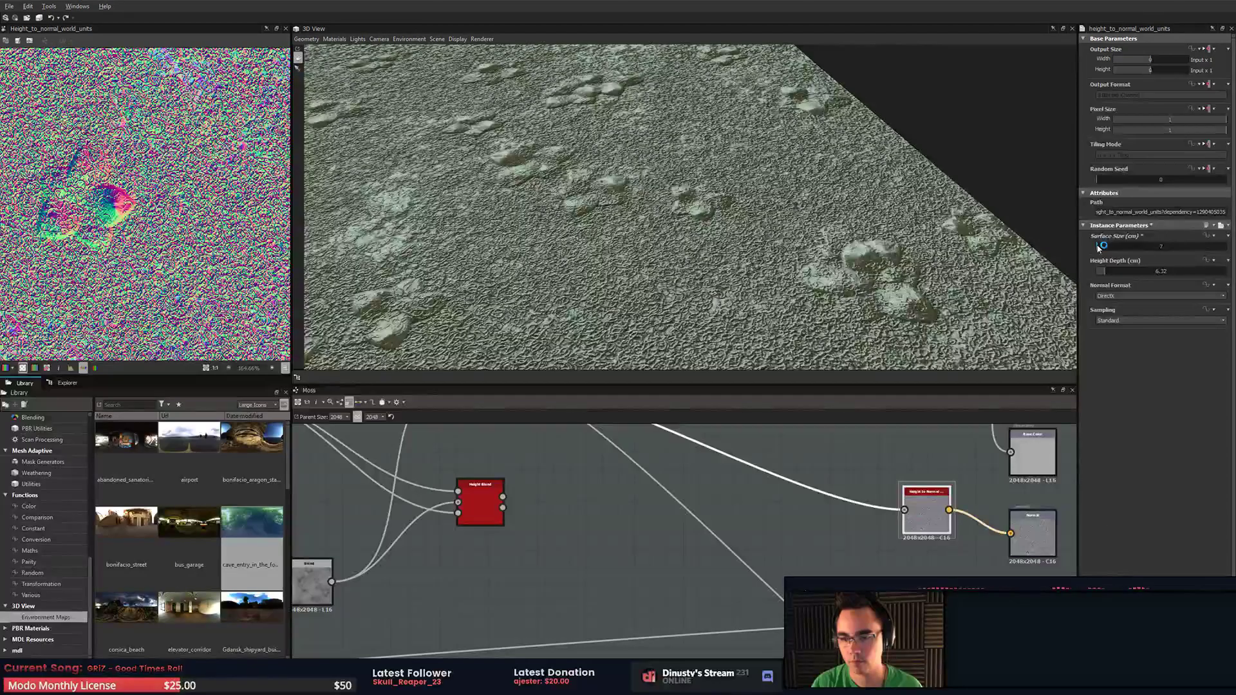
drag(1100, 246, 1147, 250)
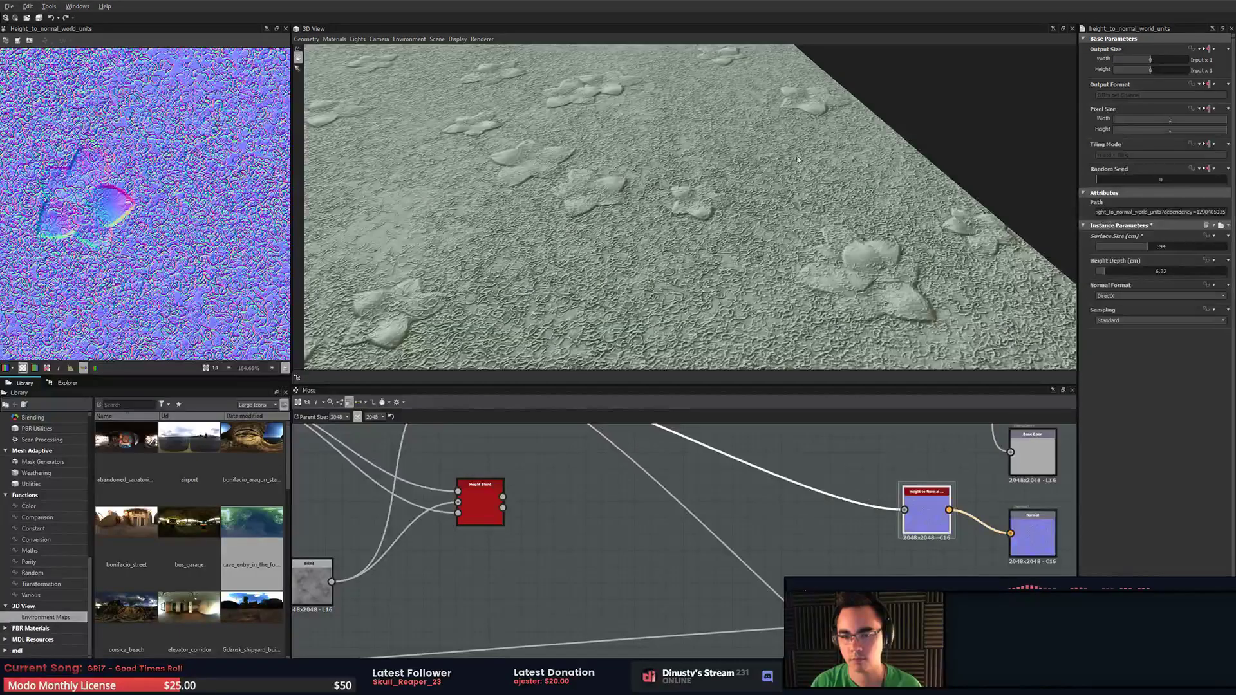
scroll(796, 159, down, 4)
drag(797, 159, 823, 285)
scroll(792, 236, down, 3)
- Preview the flower Blend, compare several blending modes, and set it to Max (Lighten)
middle_drag(529, 552, 614, 646)
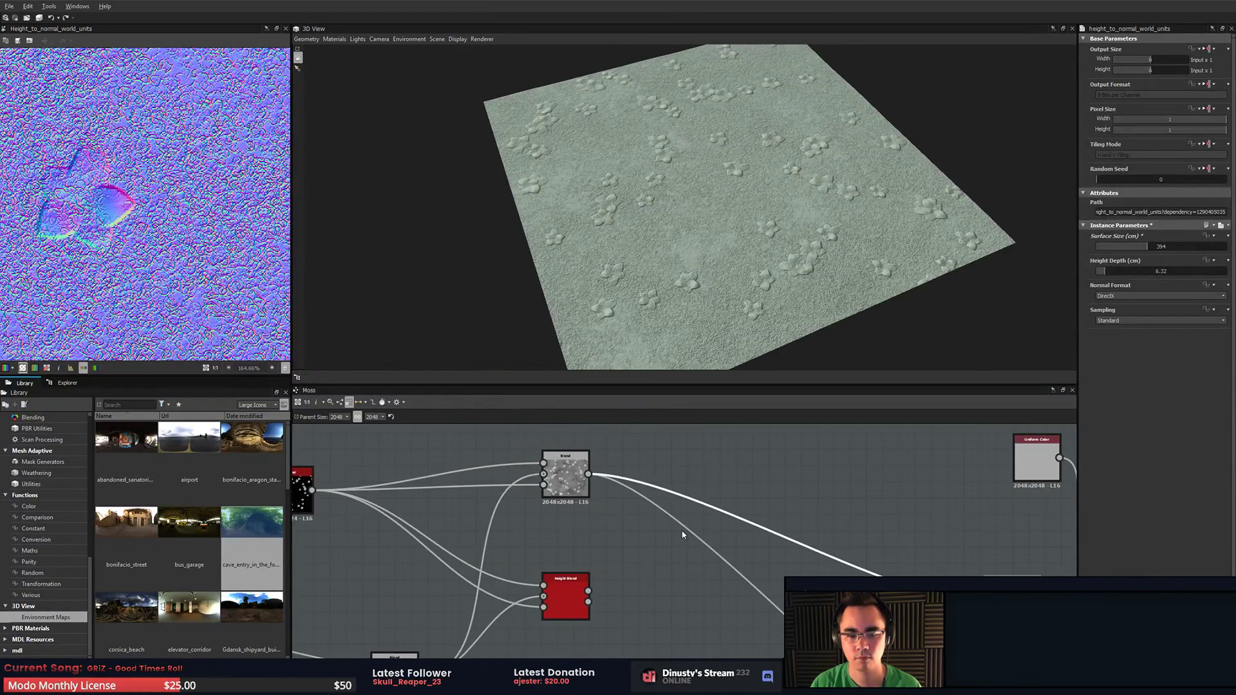
double_click(571, 486)
middle_drag(572, 486, 749, 497)
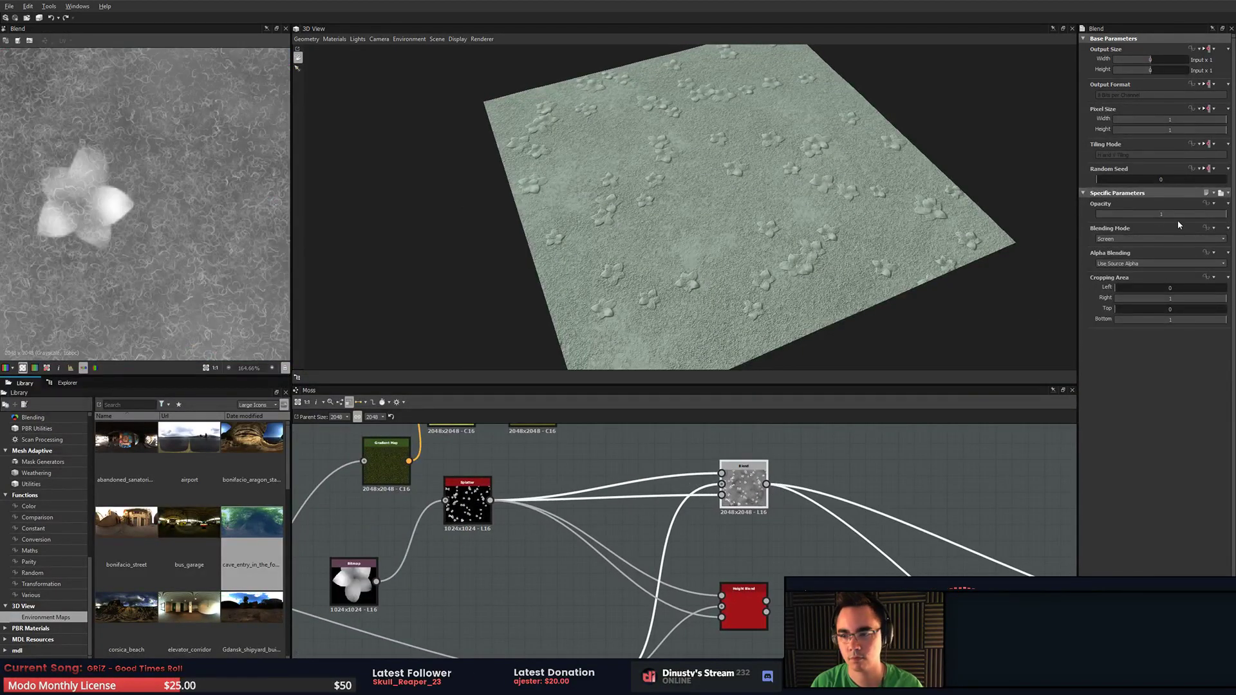
scroll(1167, 239, down, 1)
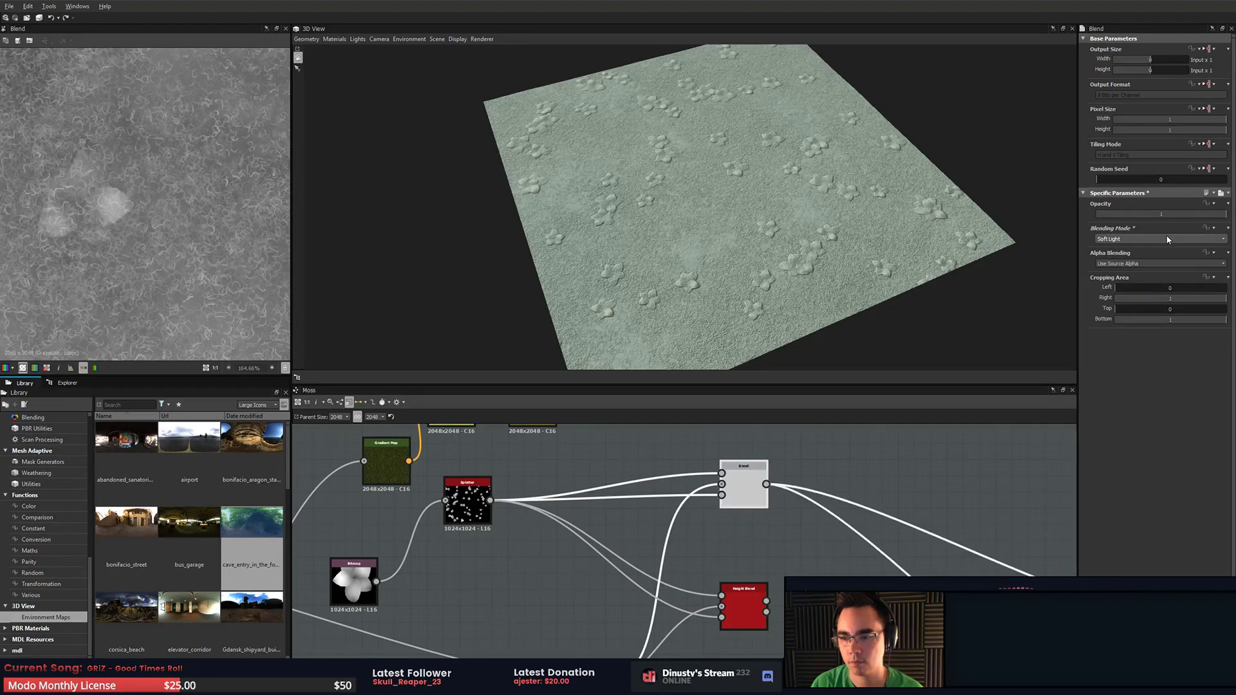
scroll(1167, 239, up, 1)
scroll(1168, 240, up, 1)
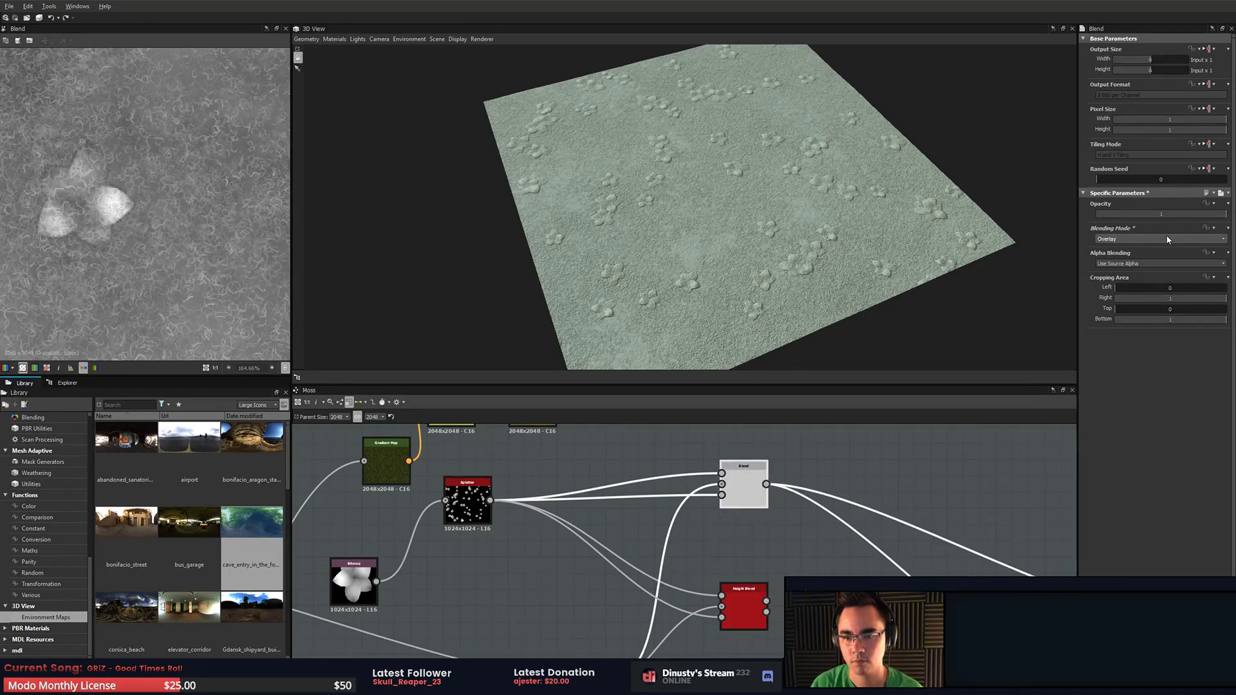
scroll(1168, 240, up, 1)
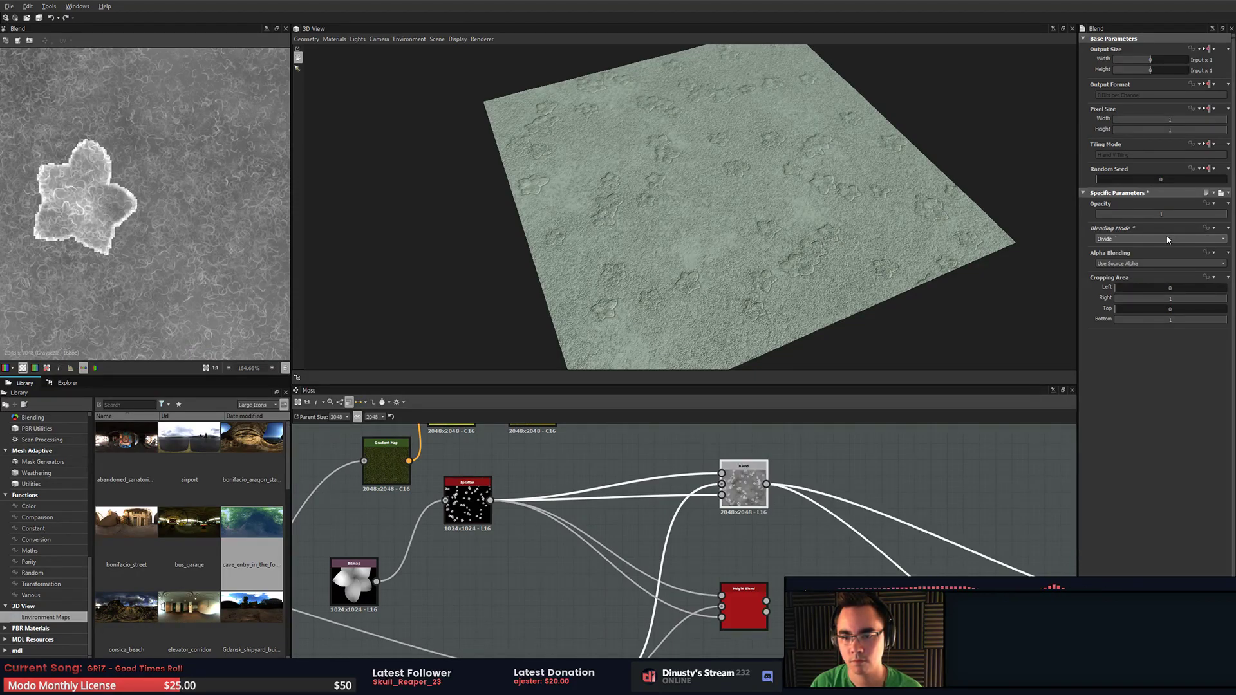
scroll(1168, 240, up, 1)
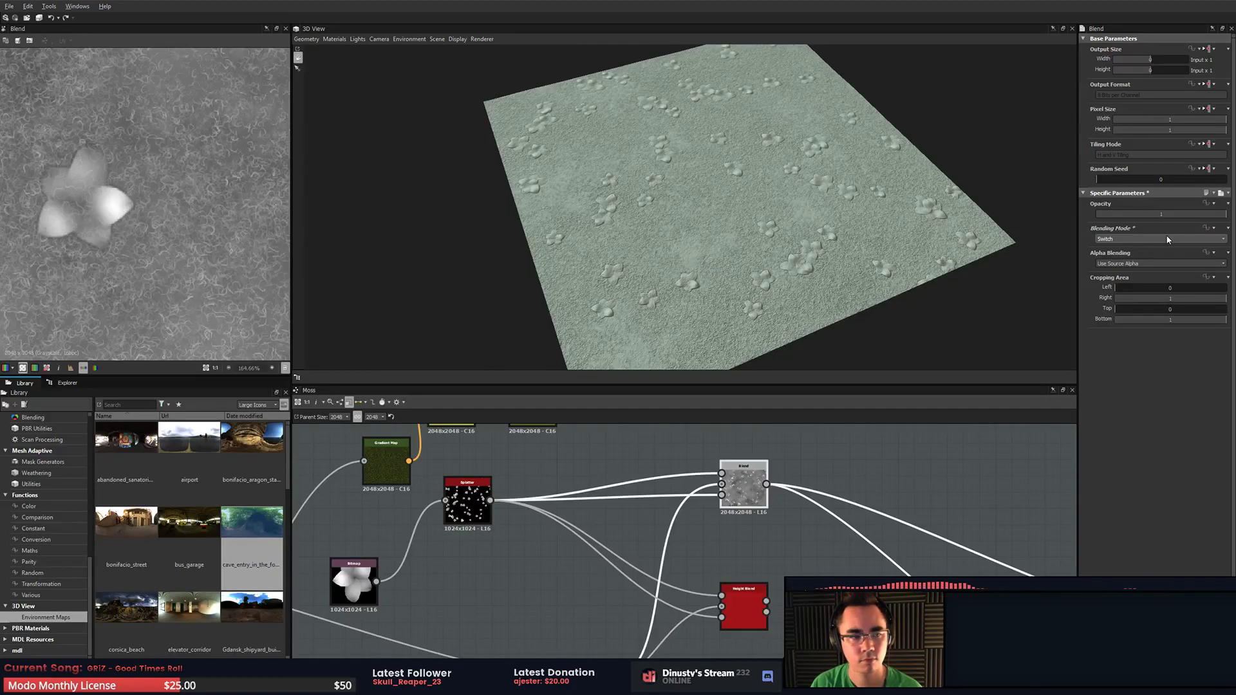
scroll(1169, 240, up, 2)
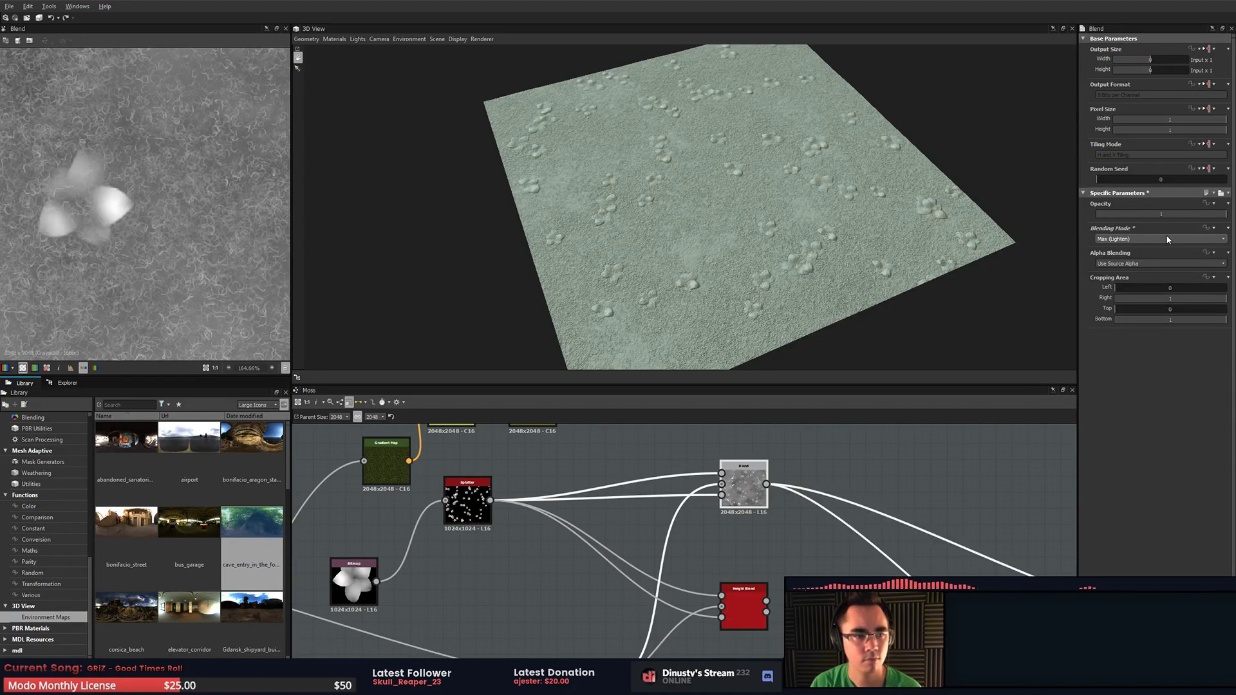
scroll(1167, 239, up, 1)
scroll(1167, 240, down, 1)
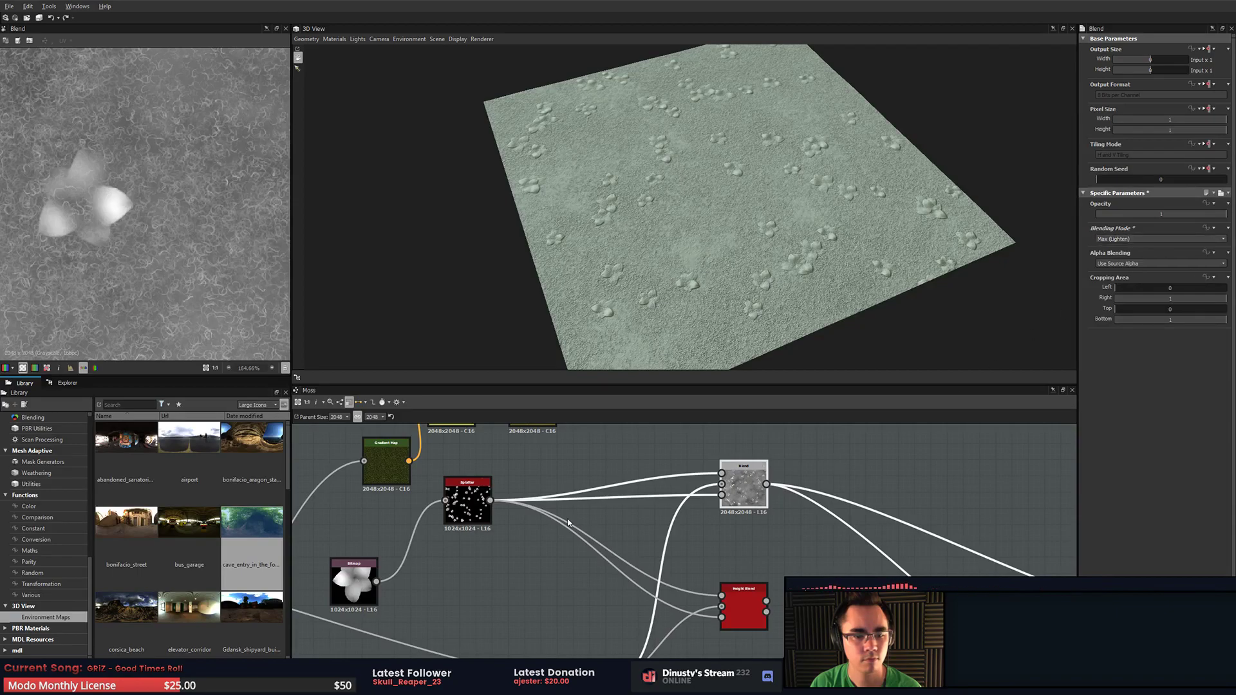
- Insert a Levels node between the flower Bitmap and the Splatter, and check the flowers in the 3D view
middle_drag(453, 555, 611, 579)
drag(513, 622, 505, 605)
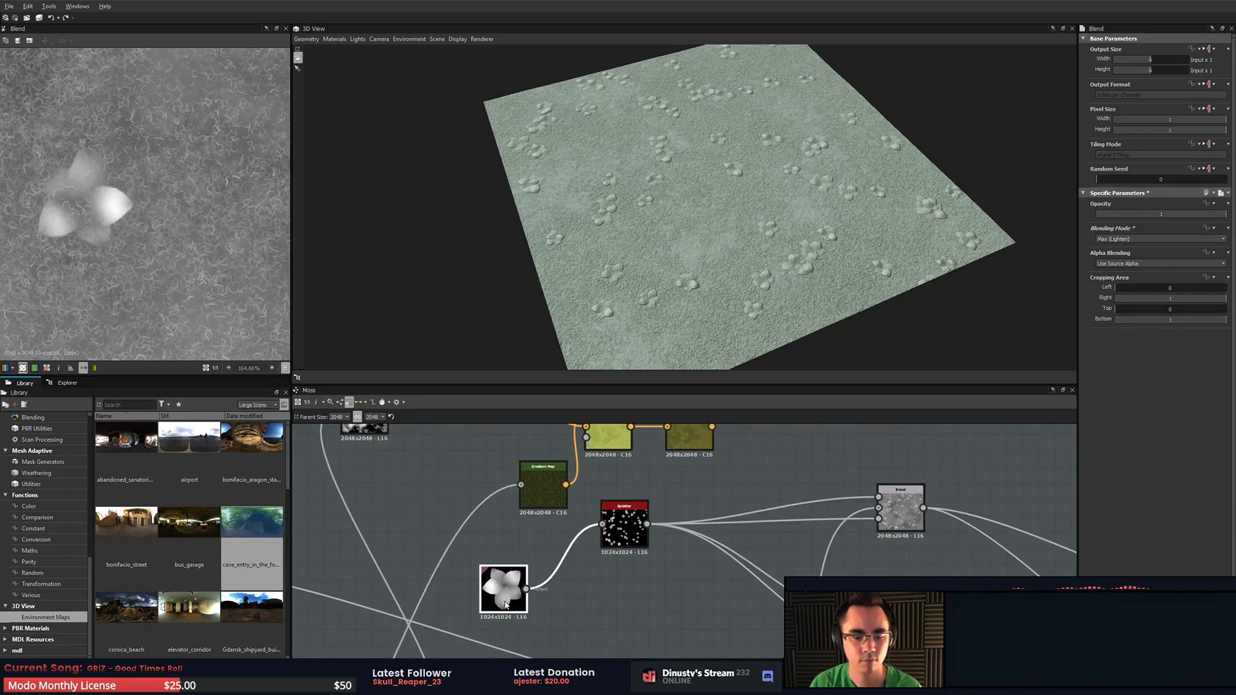
key(space)
text(level)
key(Return)
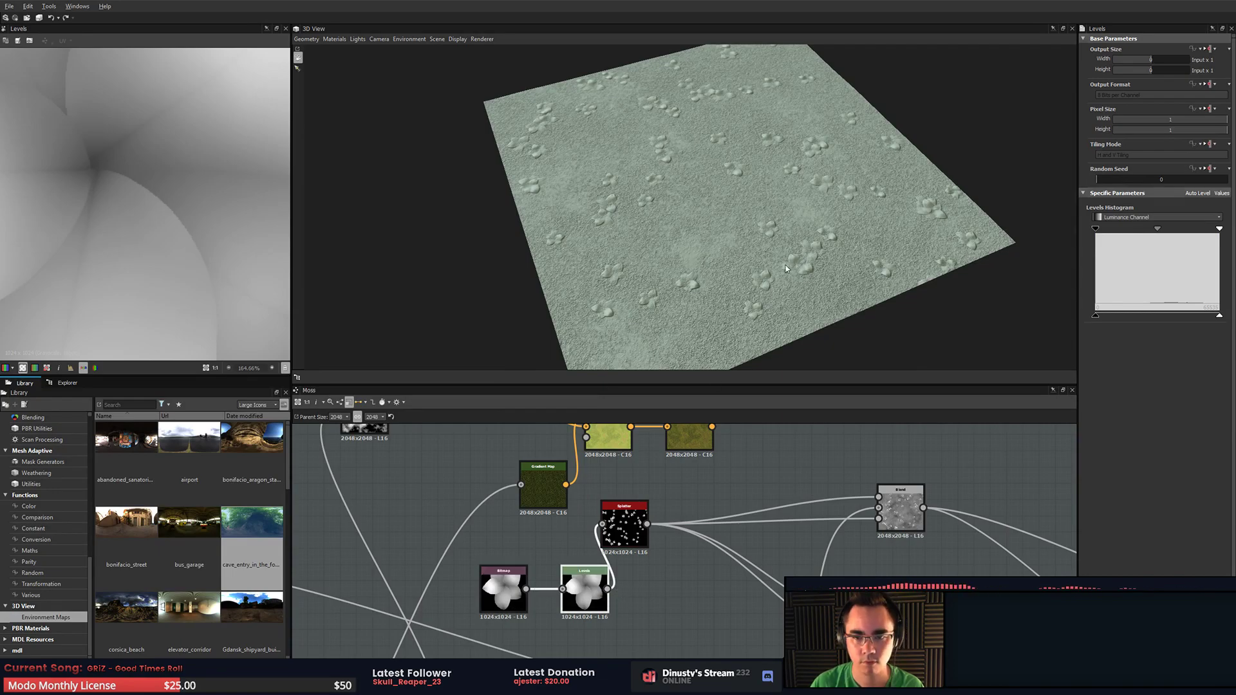
drag(785, 268, 731, 133)
right_drag(731, 133, 755, 206)
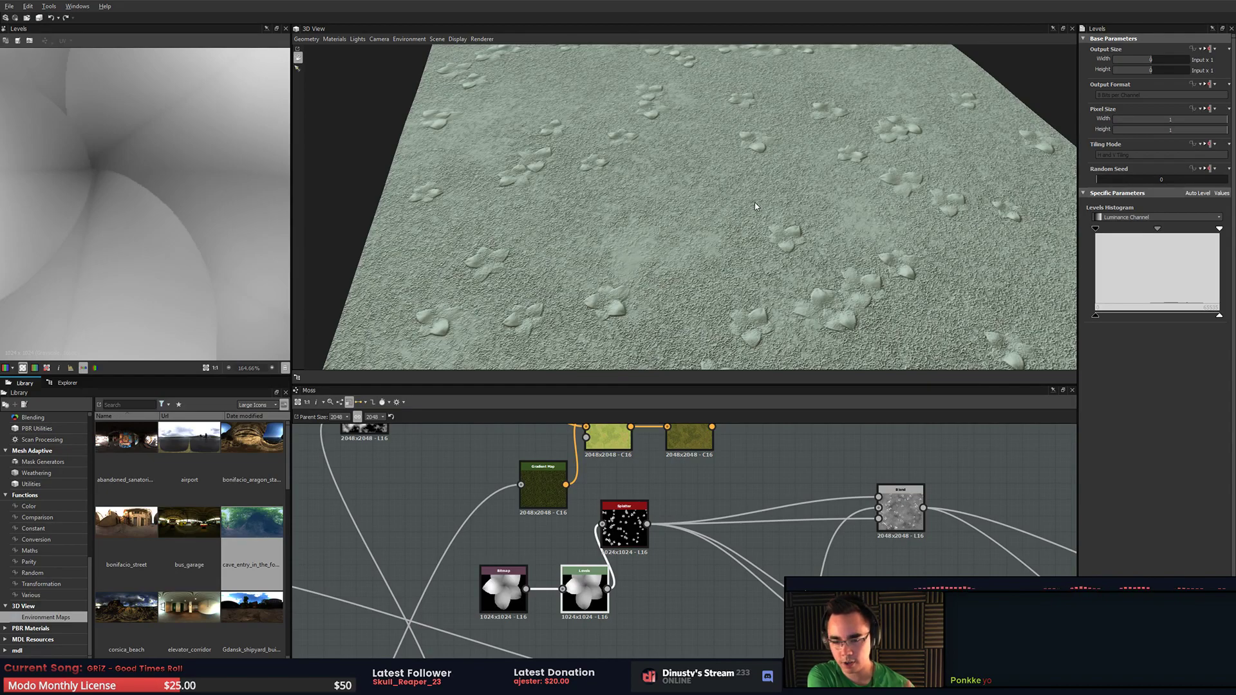
drag(769, 203, 809, 247)
scroll(736, 499, down, 3)
- Rearrange the flower nodes to make room, then duplicate the Splatter with its Levels input connected and preview the copy
click(649, 547)
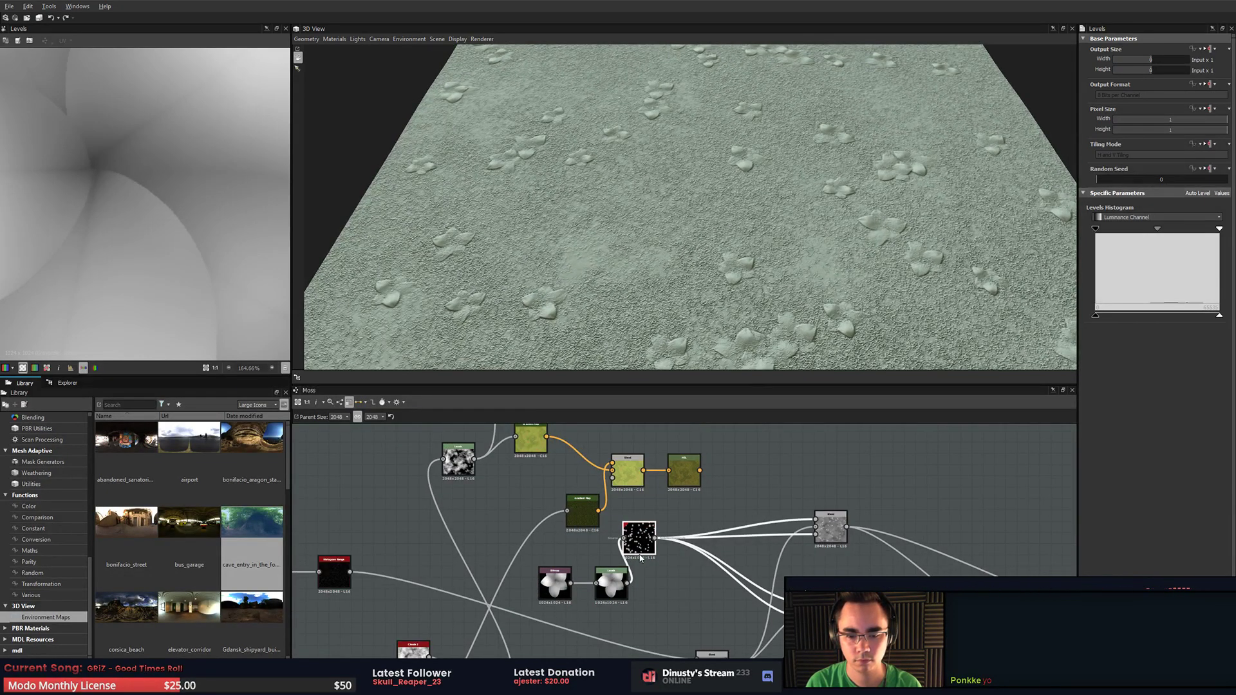
scroll(696, 585, down, 2)
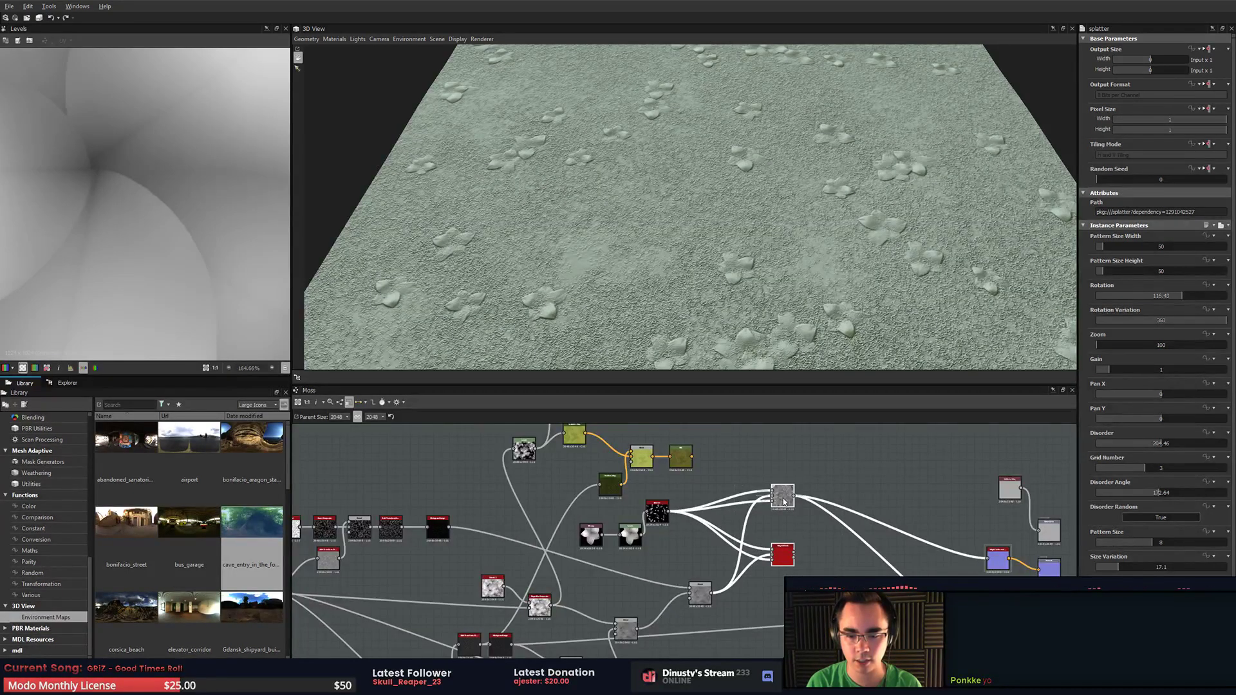
middle_drag(781, 497, 784, 487)
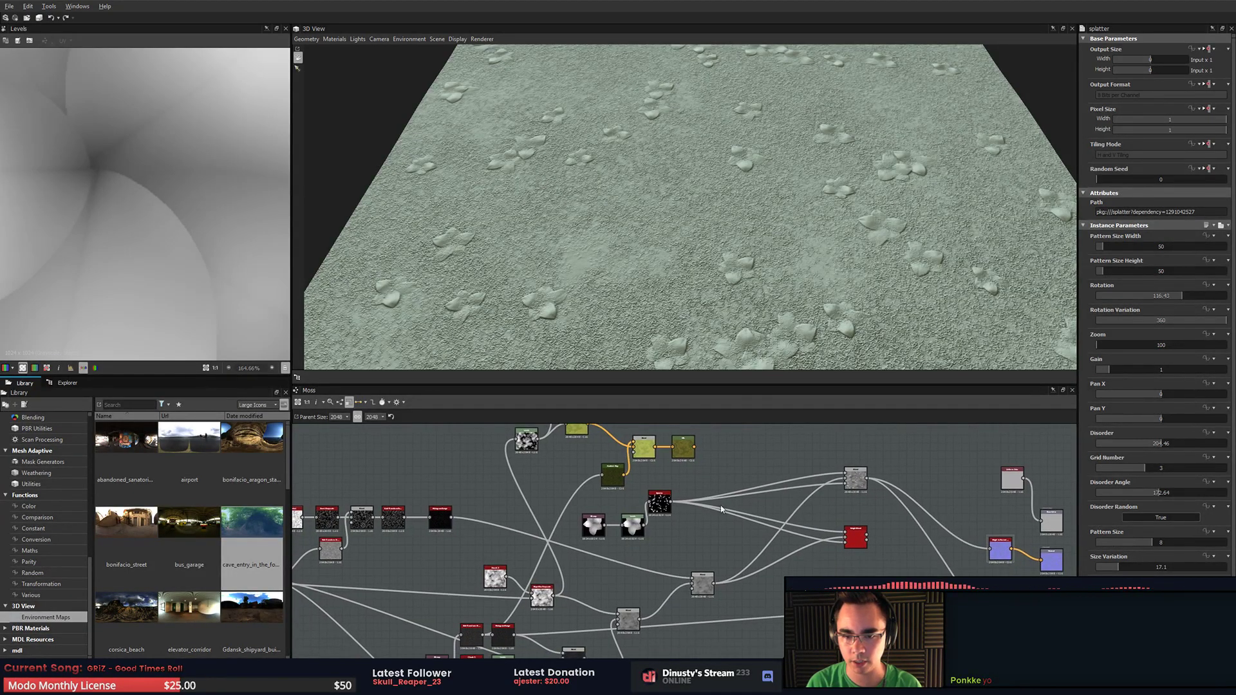
drag(663, 532, 587, 501)
drag(663, 505, 776, 573)
key(ctrl+d)
double_click(711, 494)
- Delete the Height Blend node and place the duplicated Splatter in the freed space below the flower Blend
middle_drag(803, 573, 661, 554)
scroll(661, 554, up, 3)
click(784, 527)
click(759, 494)
key(Delete)
drag(707, 584, 707, 483)
middle_drag(737, 458, 739, 565)
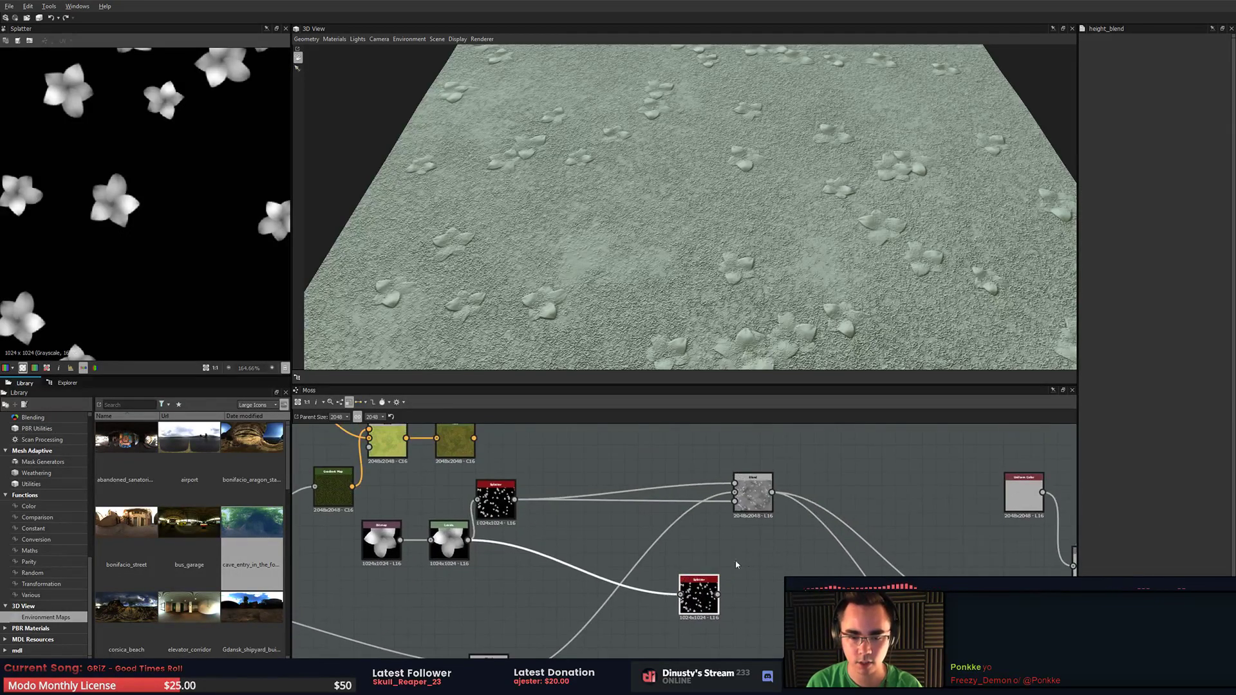
- Move the flower Blend closer to the Splatter and duplicate it with its input connections
drag(745, 501, 686, 484)
click(708, 527)
click(699, 487)
key(ctrl+d)
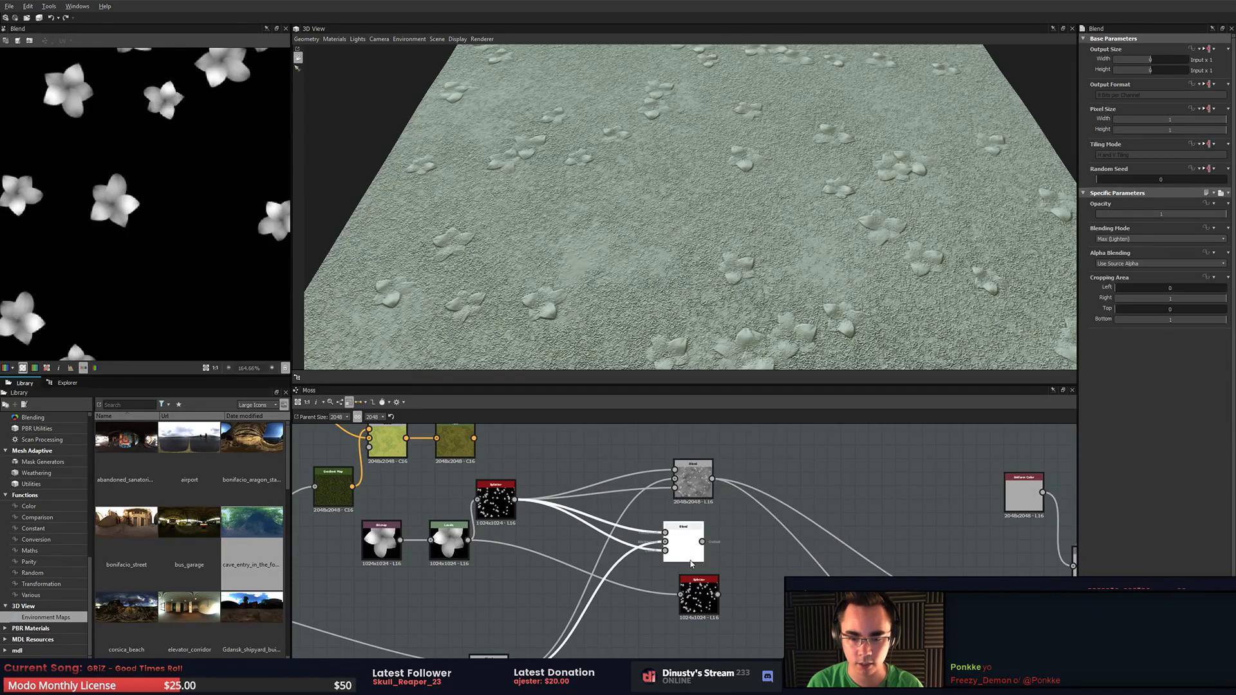
- Preview the duplicated flower Blend and place it to the right of the second Splatter
double_click(686, 547)
drag(686, 547, 776, 583)
middle_drag(777, 583, 806, 496)
drag(806, 496, 812, 523)
click(772, 551)
middle_drag(772, 552, 743, 595)
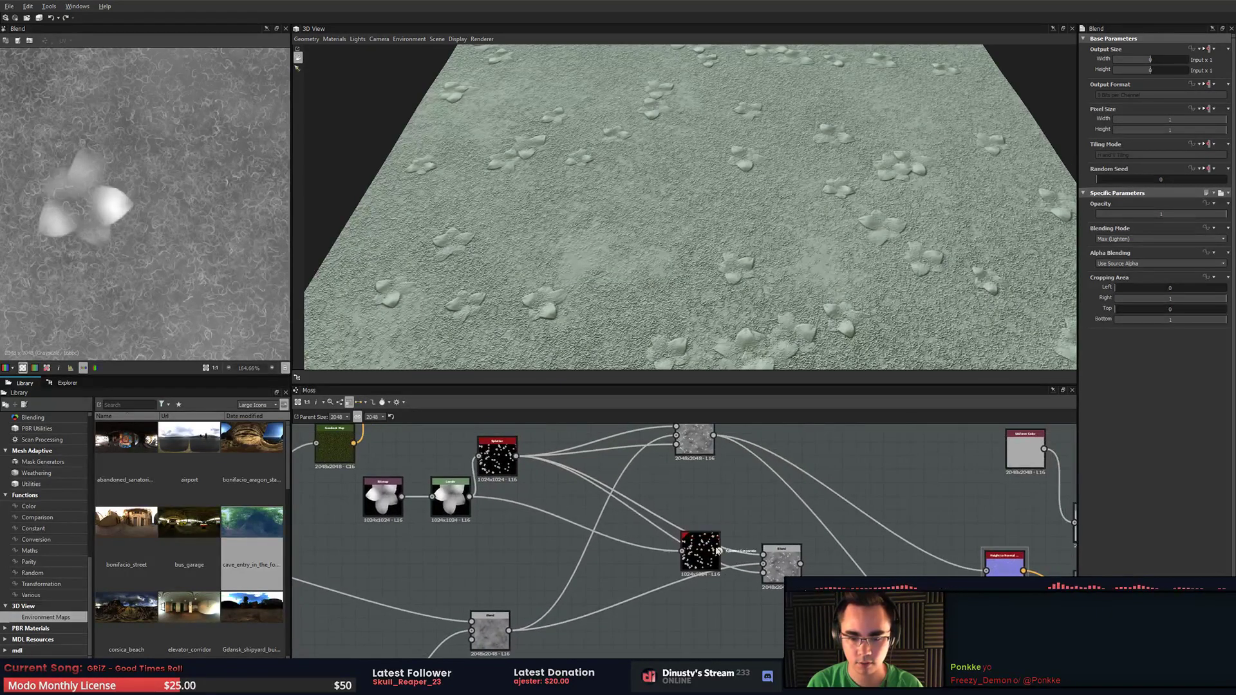
- Connect the first flower Blend to the duplicate's background input and the second Splatter to its foreground input
drag(707, 556, 694, 521)
middle_drag(704, 471, 707, 487)
drag(715, 450, 765, 571)
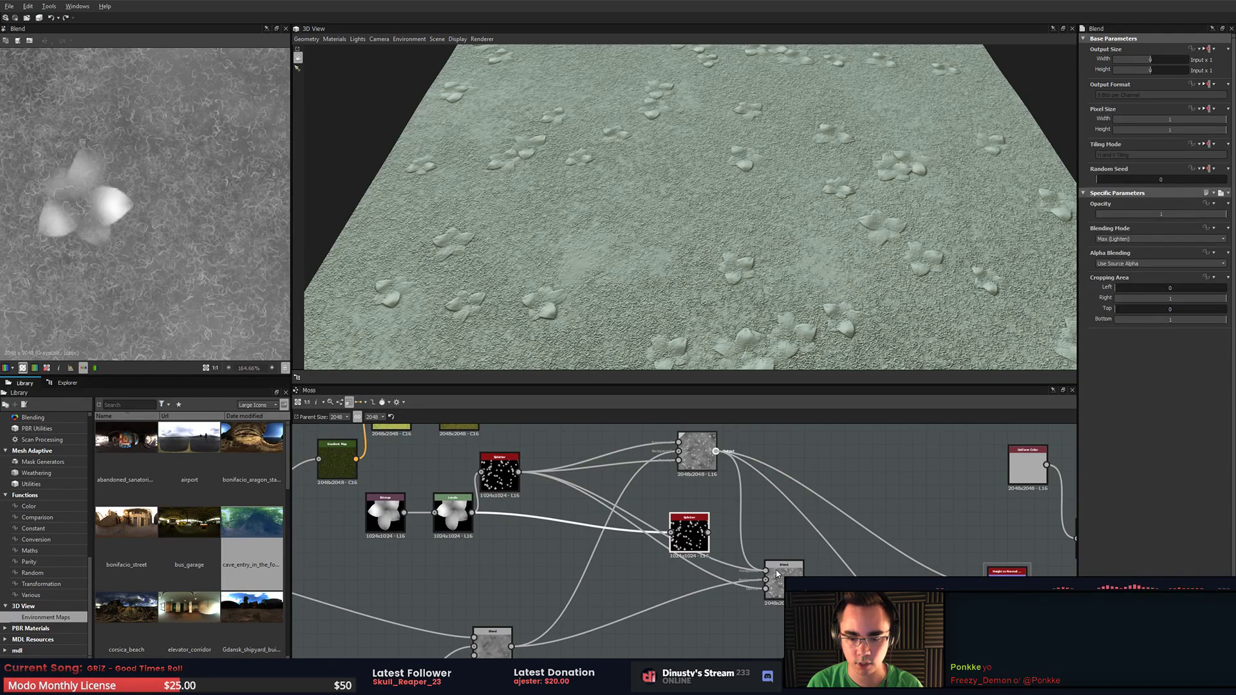
drag(708, 532, 765, 570)
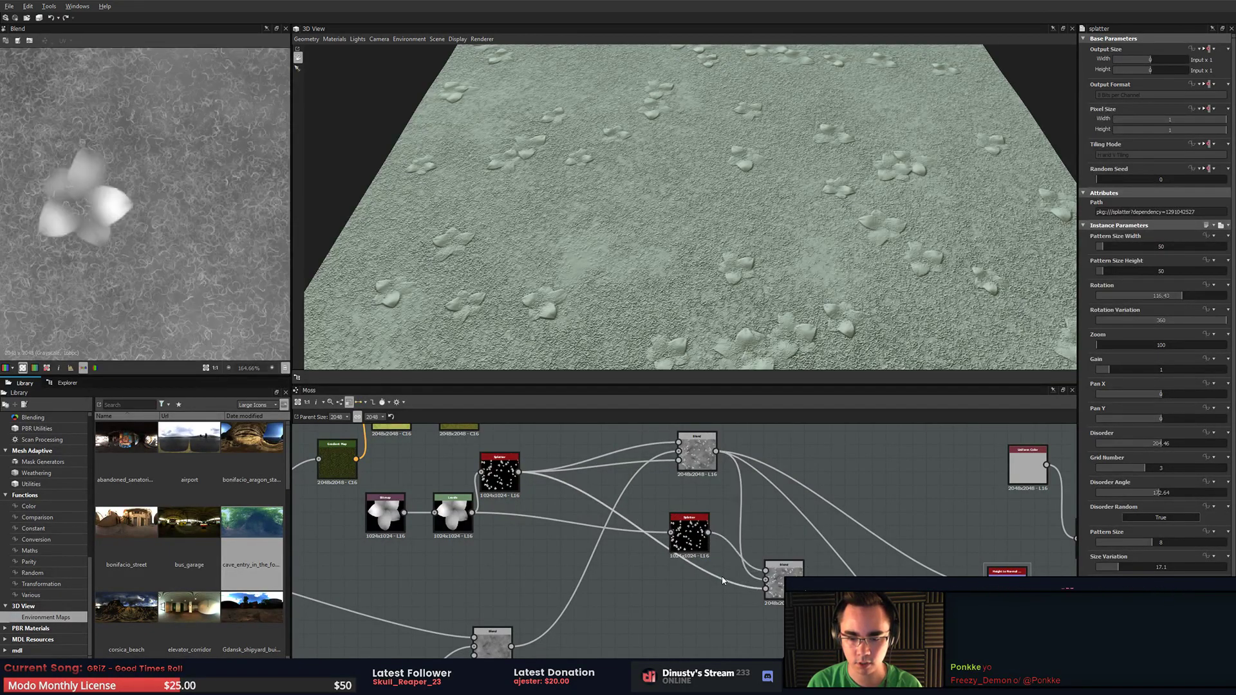
- Delete the Splatter links feeding the opacity inputs of both flower Blends, and check the flower shapes in the 3D and 2D views
click(723, 578)
key(Delete)
click(697, 452)
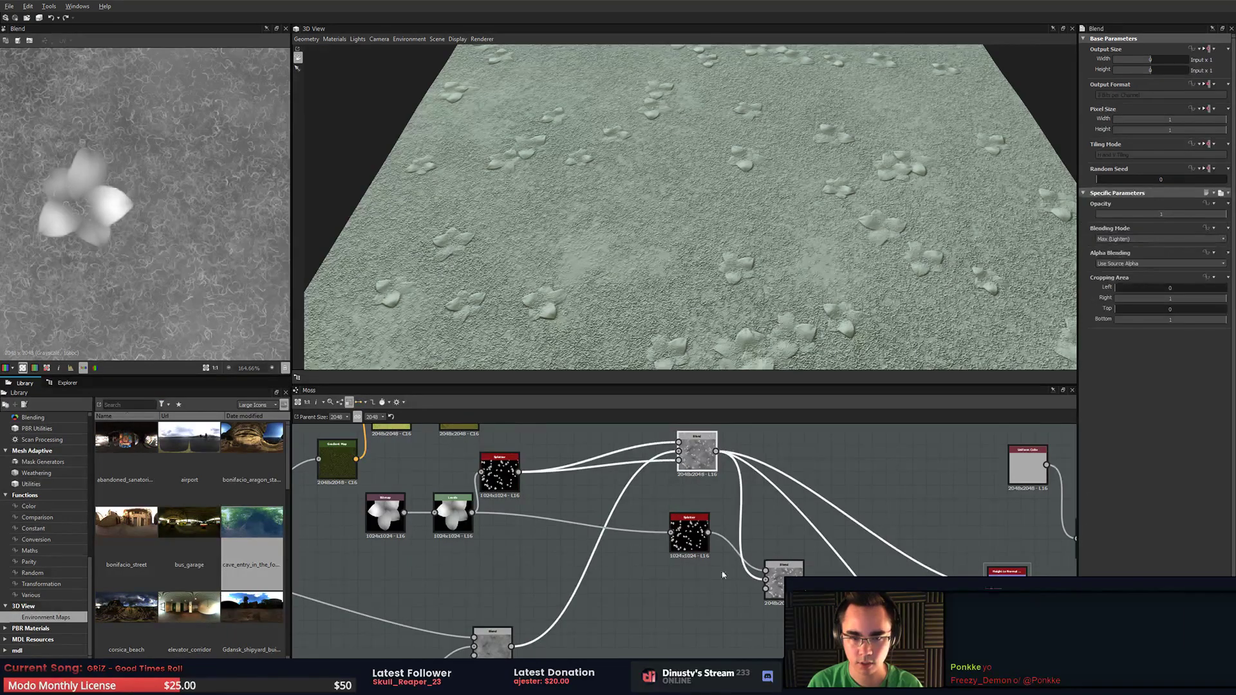
click(722, 575)
click(666, 461)
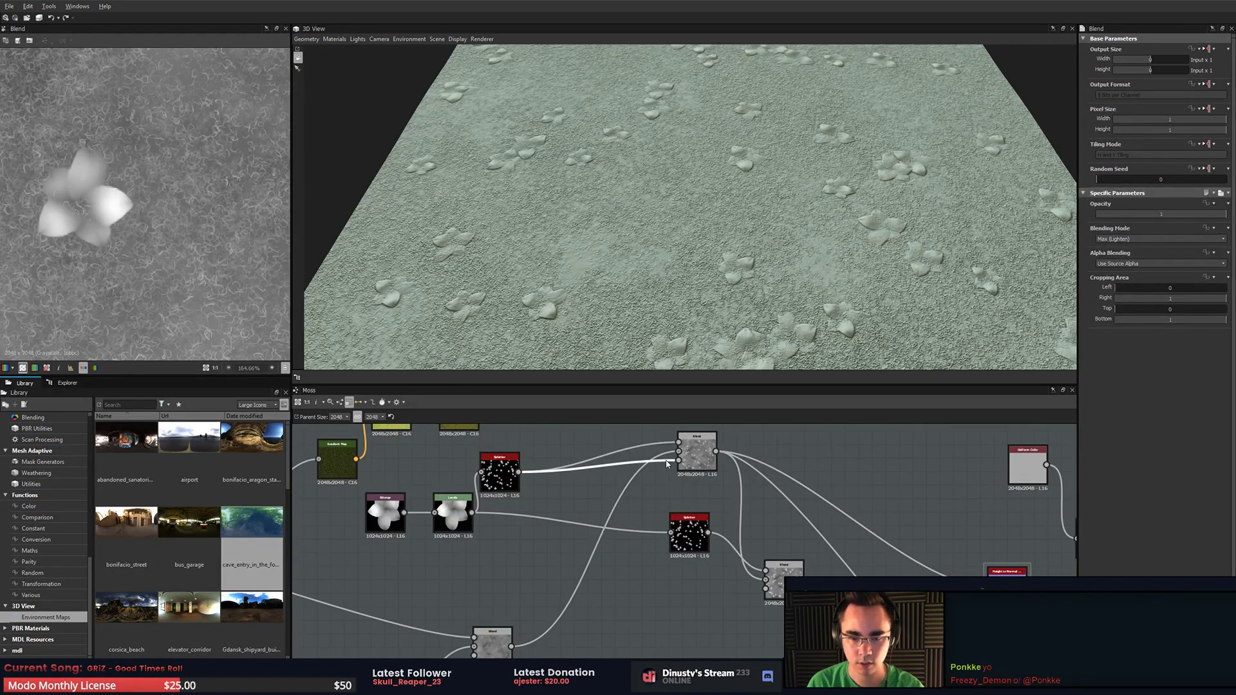
key(Delete)
click(706, 460)
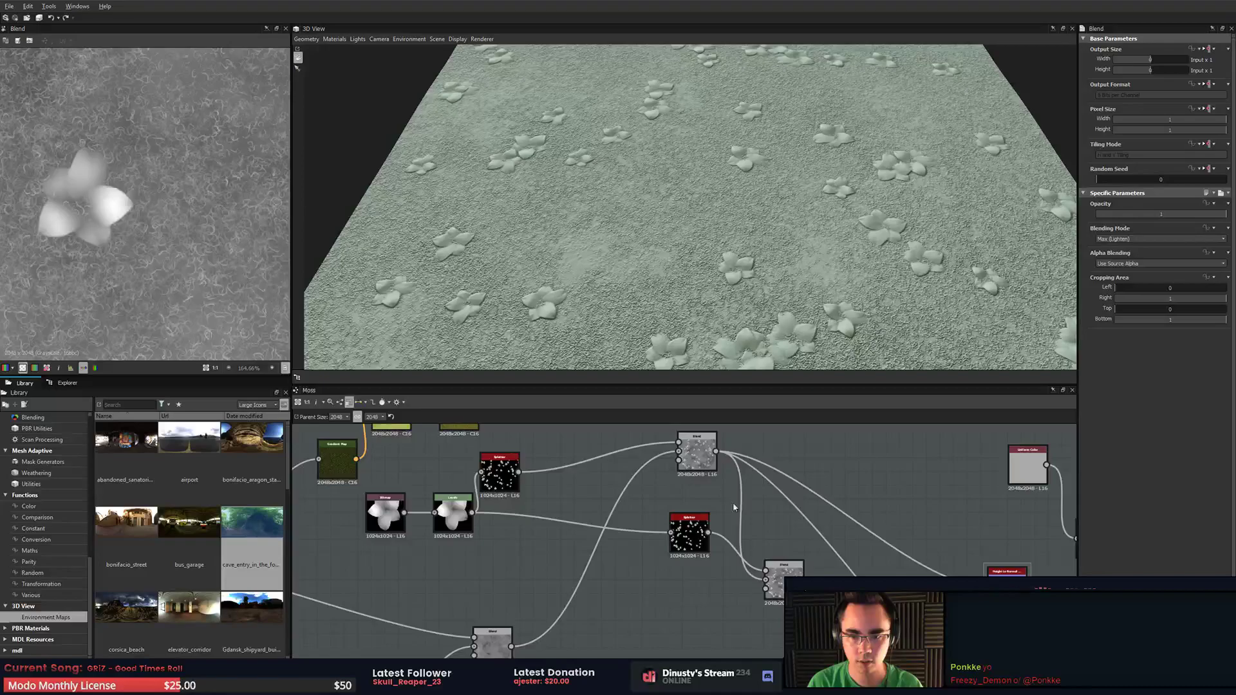
scroll(846, 275, up, 5)
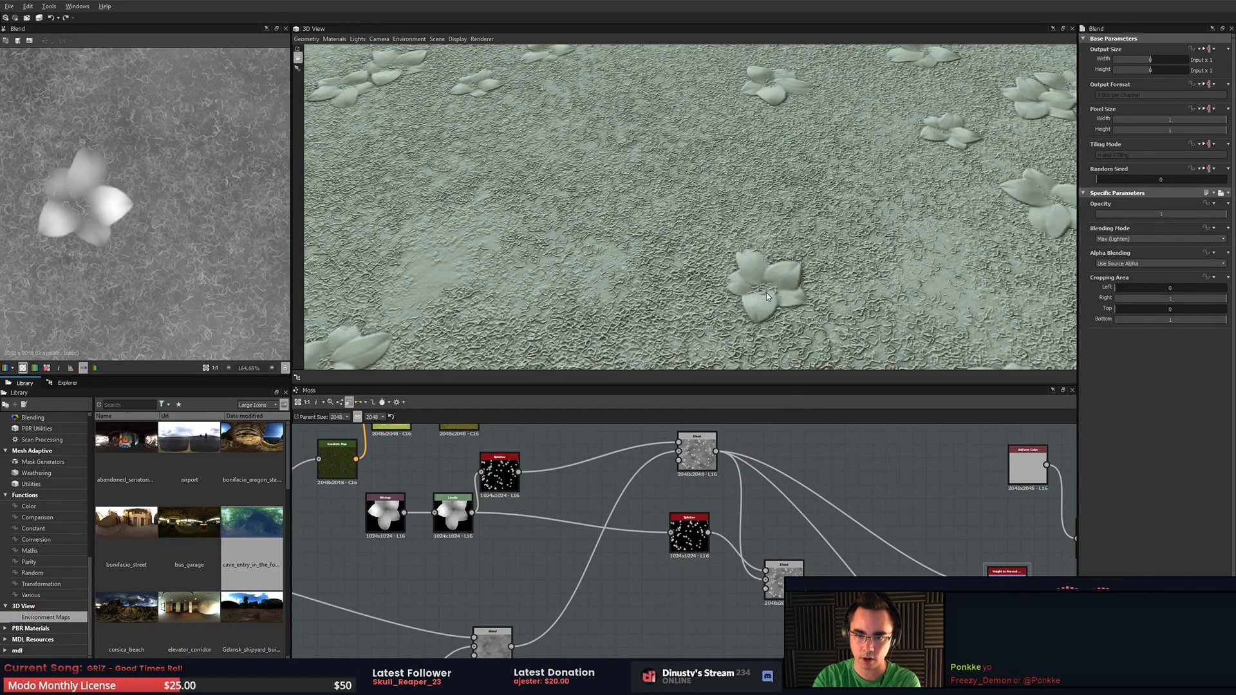
click(384, 513)
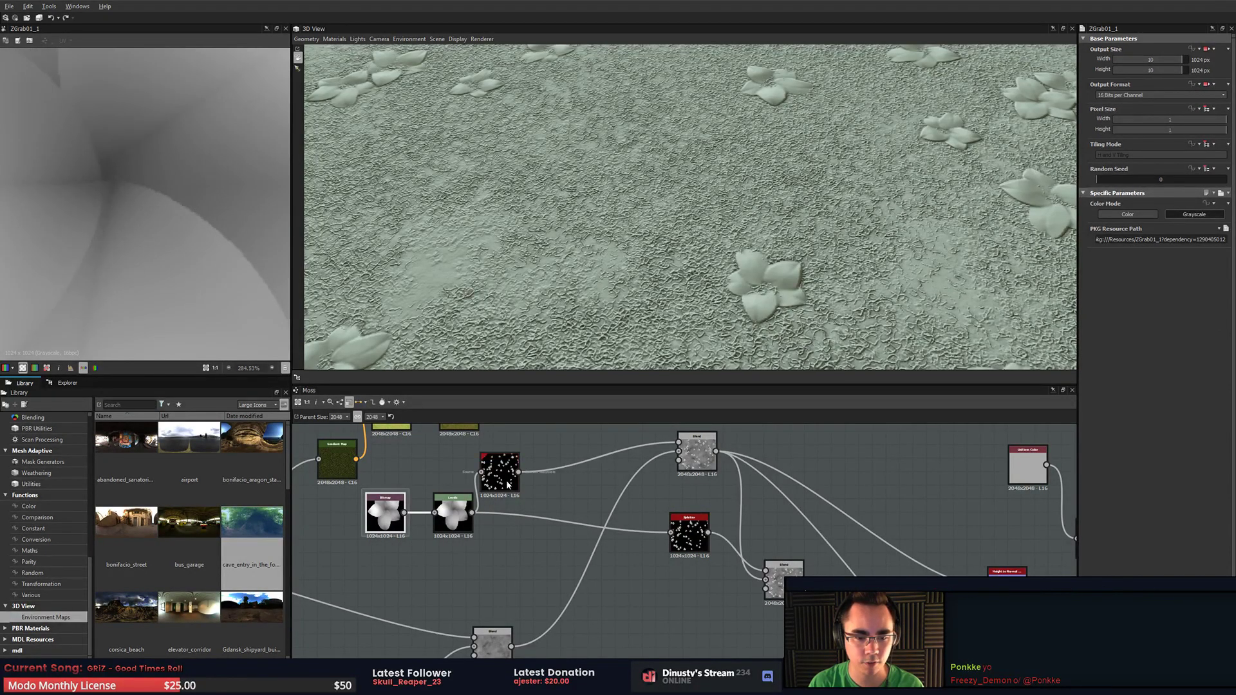
click(697, 459)
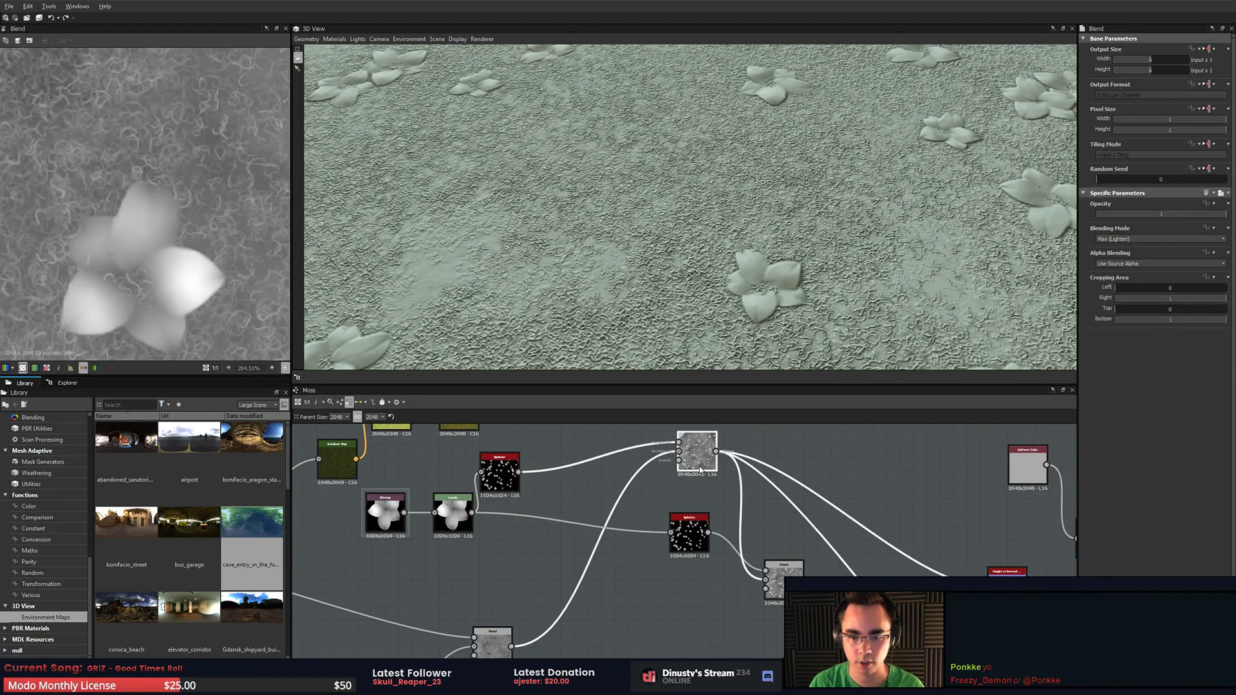
scroll(819, 499, down, 5)
scroll(708, 566, up, 4)
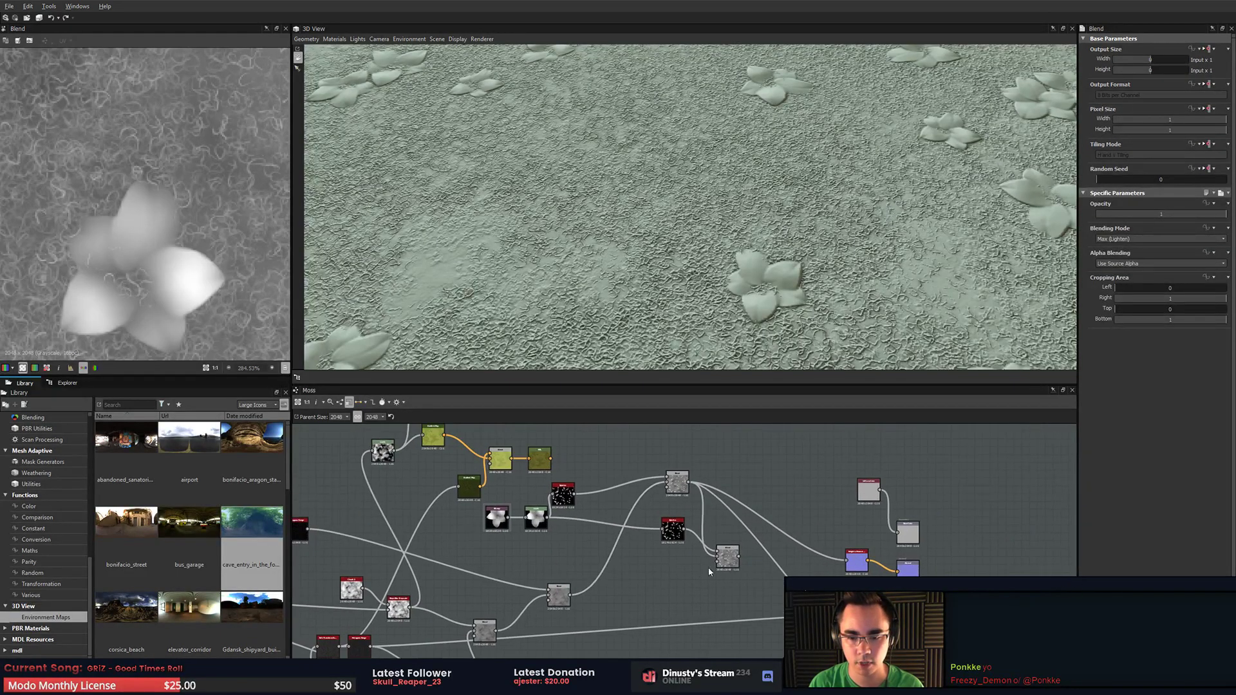
- Preview the second Splatter and set its Pattern Size Width and Height to 25
drag(649, 519, 644, 542)
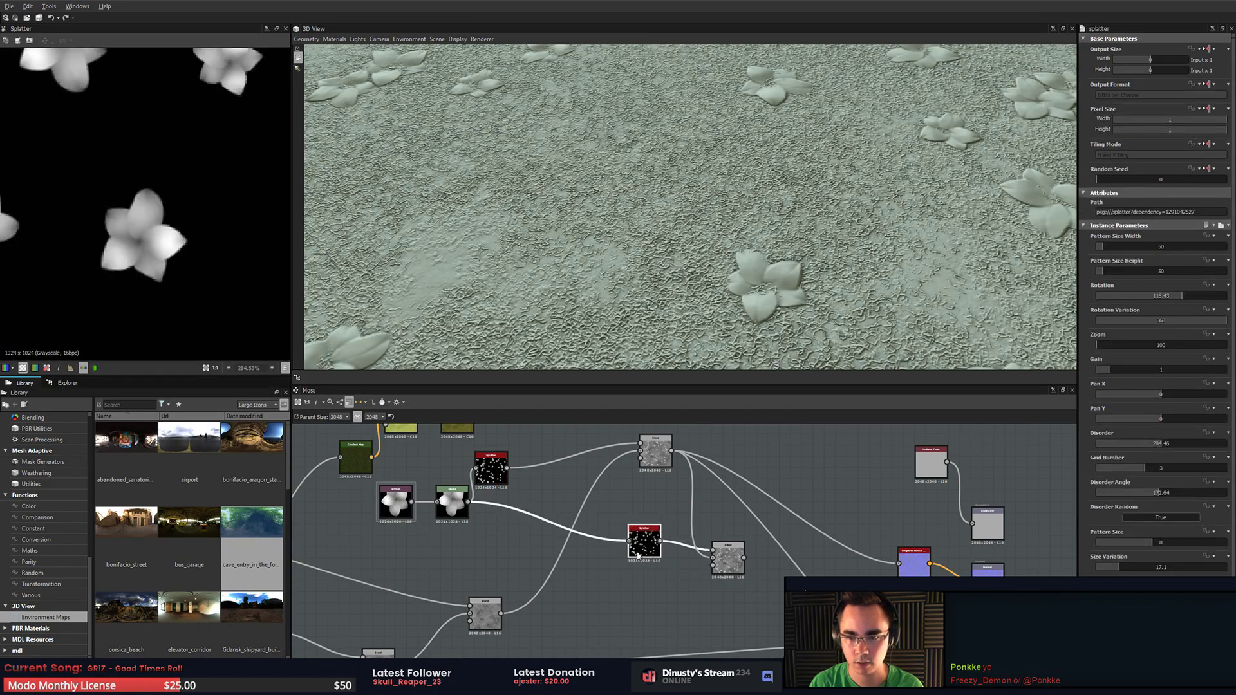
scroll(192, 266, down, 1)
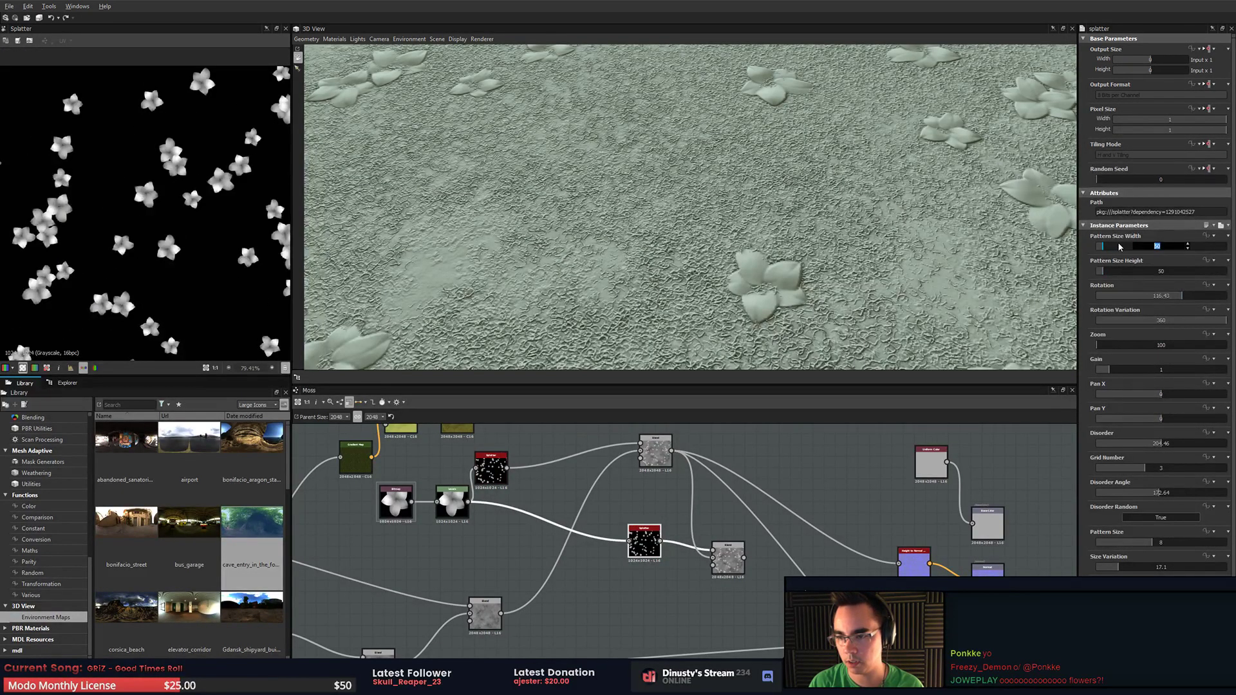
text(25)
key(Return)
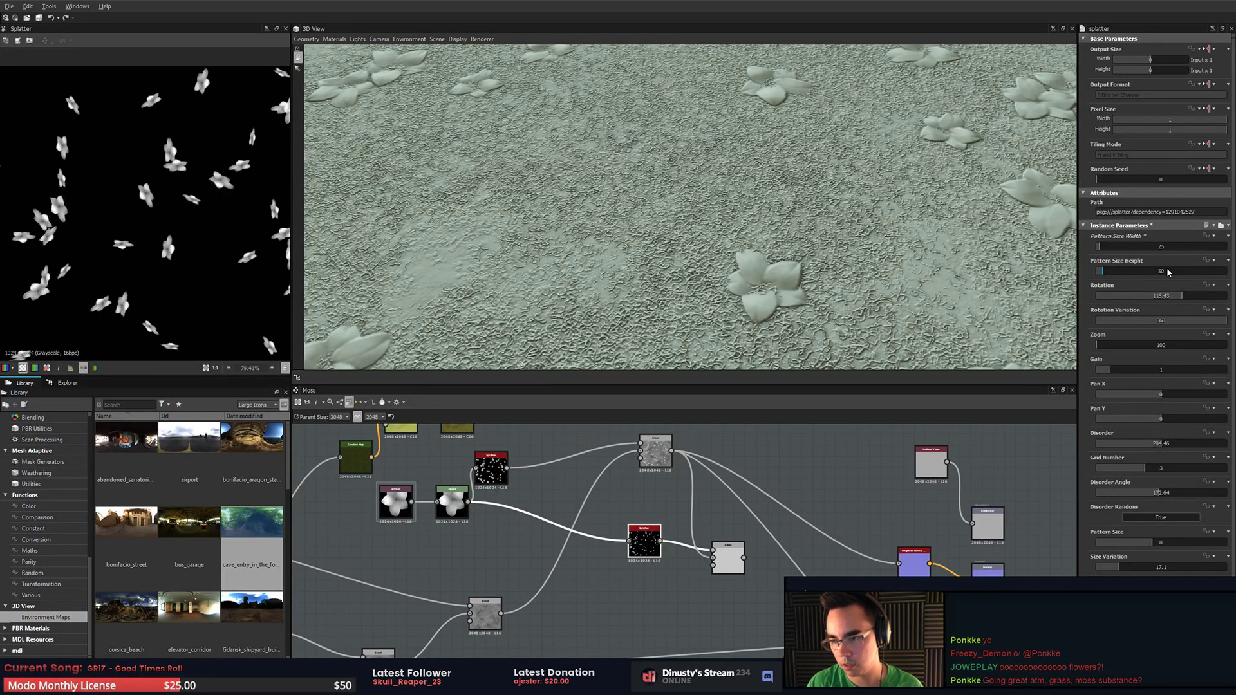
click(1158, 270)
text(25)
key(Return)
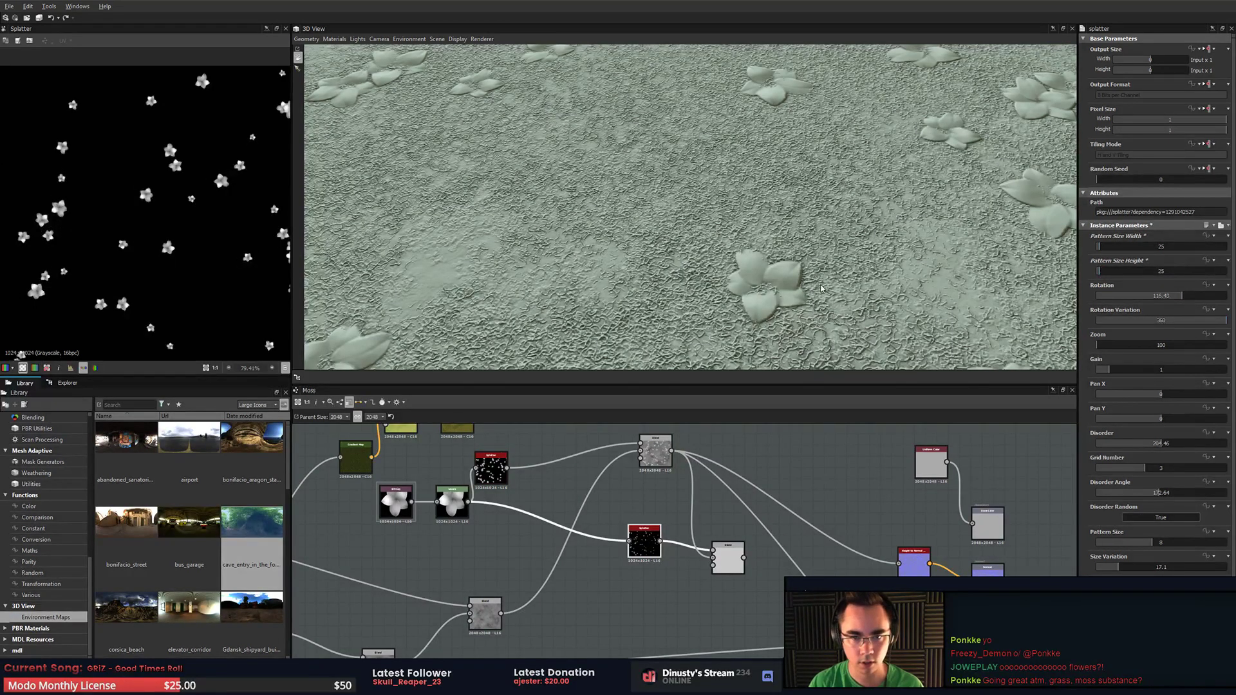
- Shift the second Splatter's flowers with Rotation about 13, Pan X about 26 and Pan Y about -40
scroll(790, 307, down, 5)
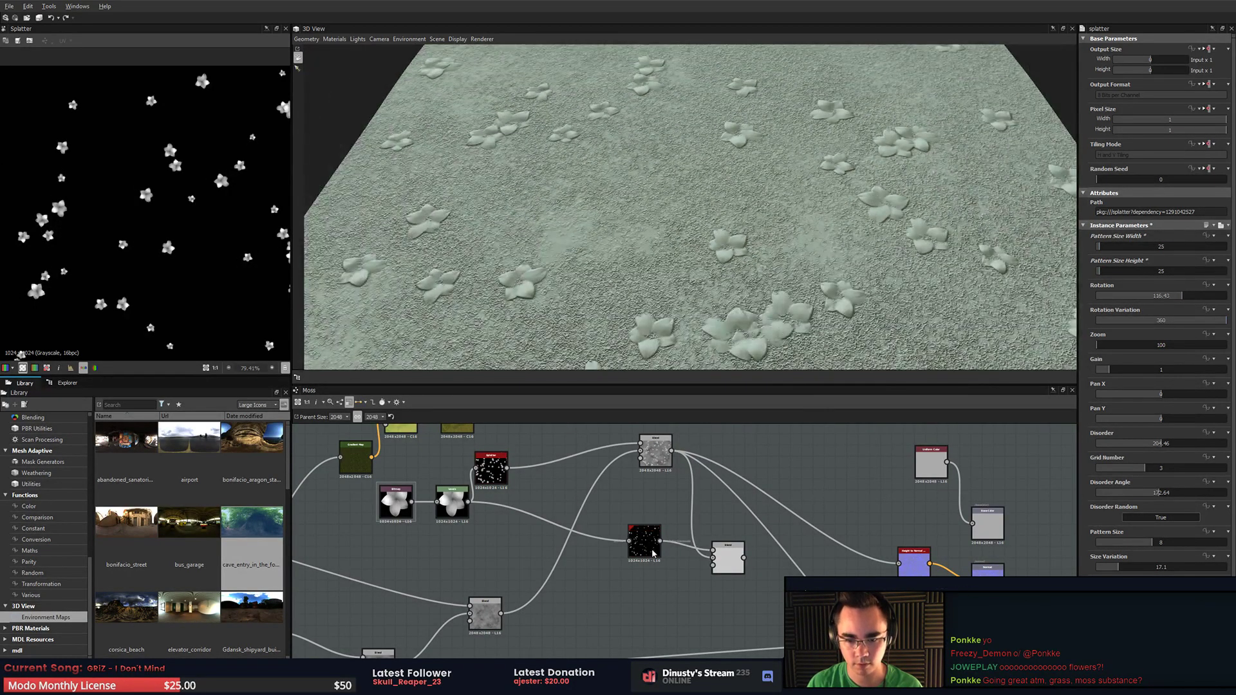
click(652, 550)
drag(1190, 297, 1163, 297)
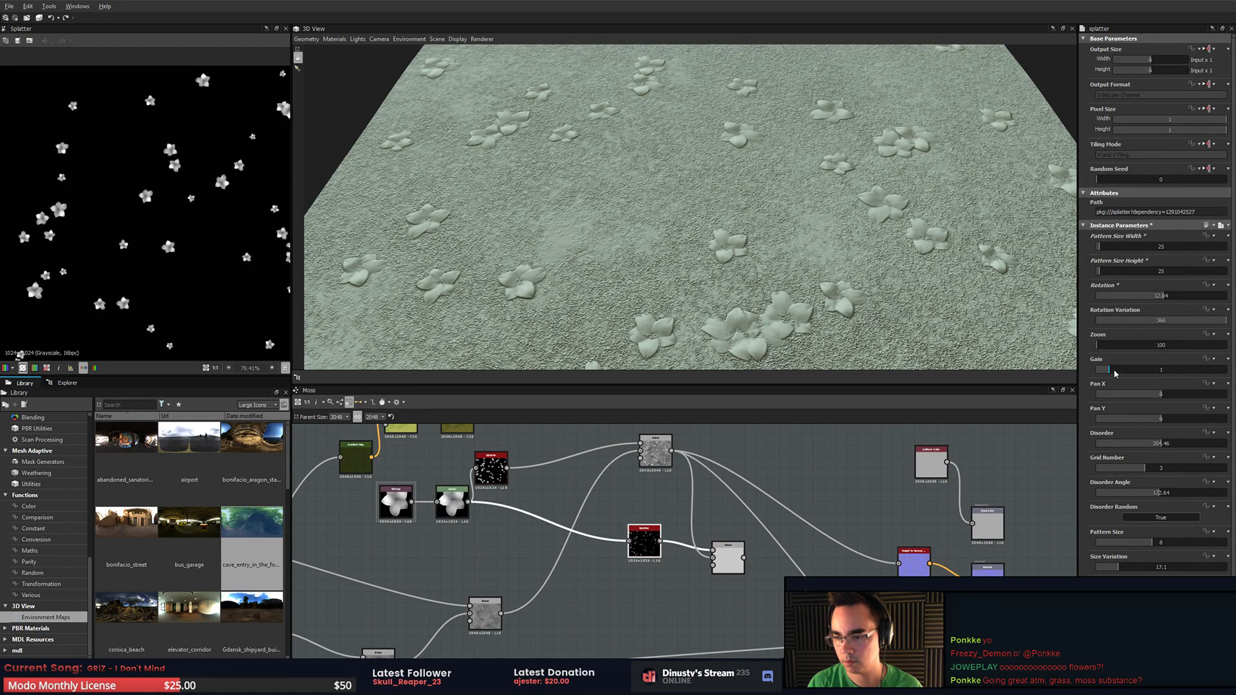
drag(1168, 395, 1134, 424)
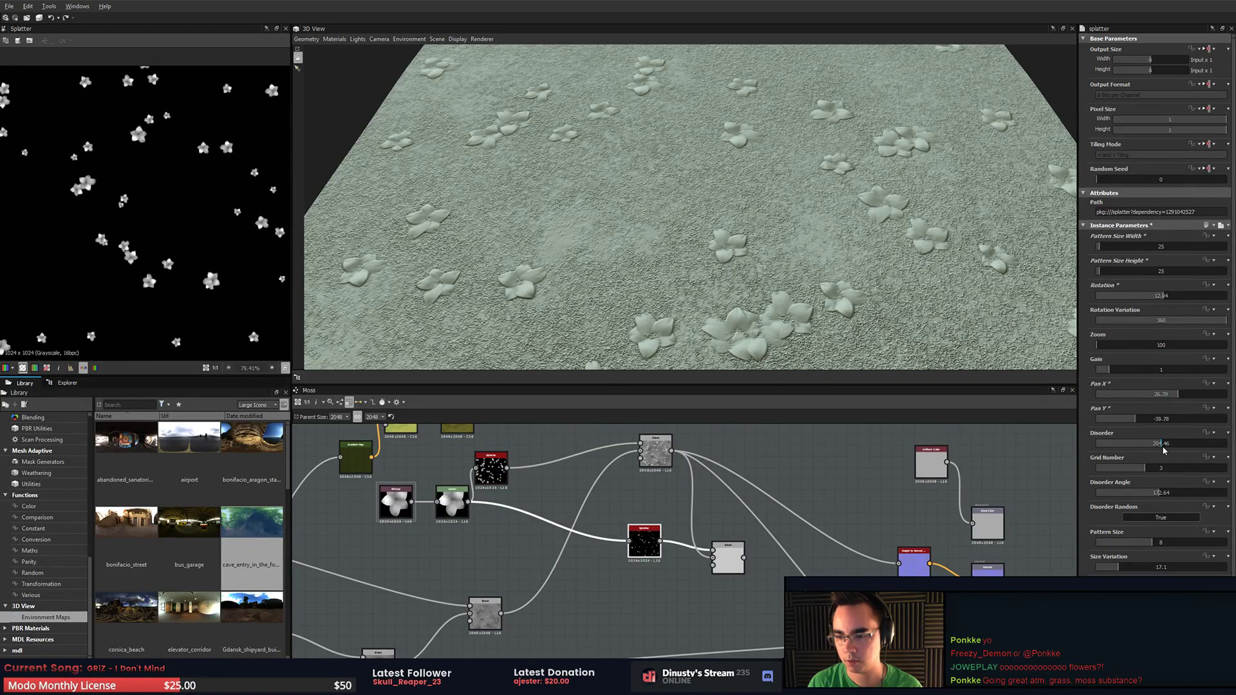
- Raise the second Splatter's Grid Number for denser flowers and set its Pattern Size Width and Height to 35
drag(1151, 469, 1180, 474)
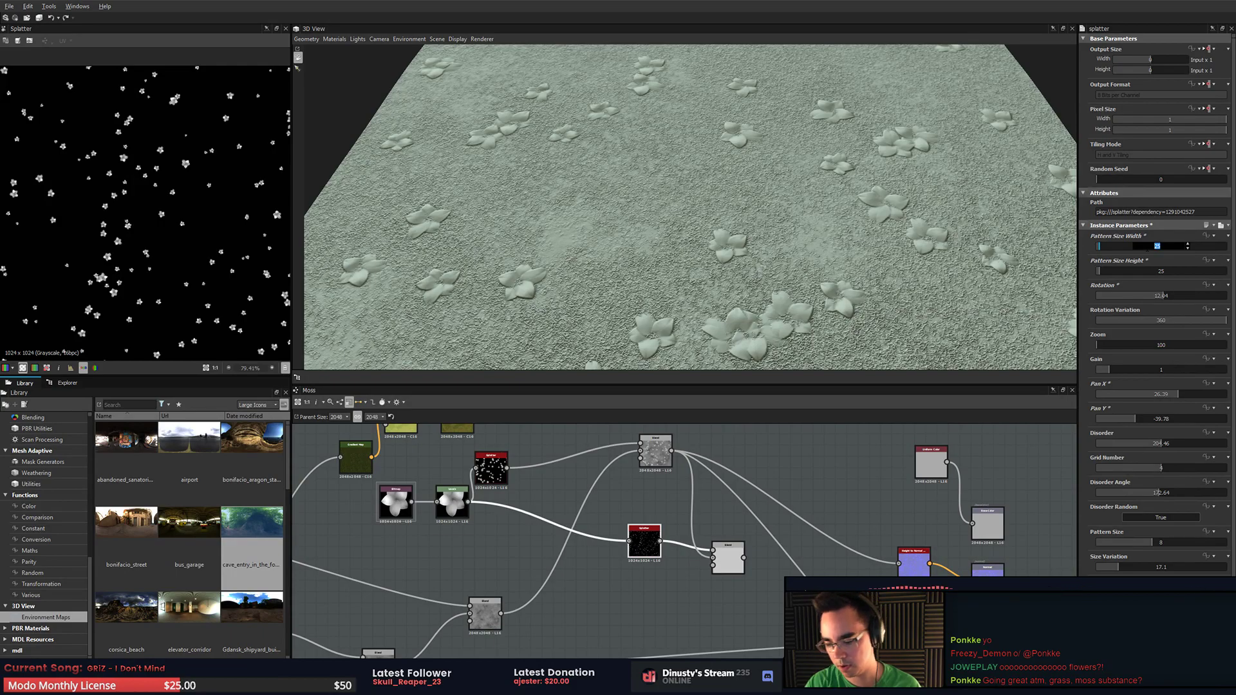
text(35)
key(Return)
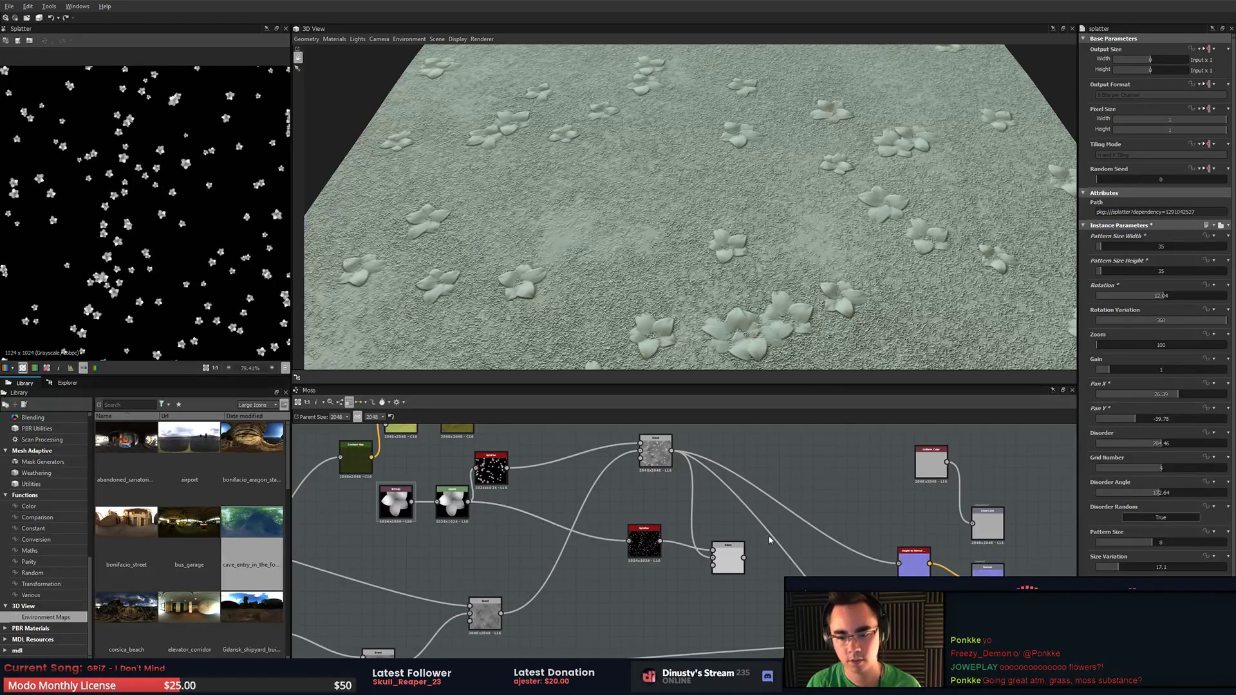
- Preview the second flower Blend, connect its output to the Height to Normal node, and check the small flowers in the 3D view
click(727, 557)
middle_drag(791, 573, 740, 553)
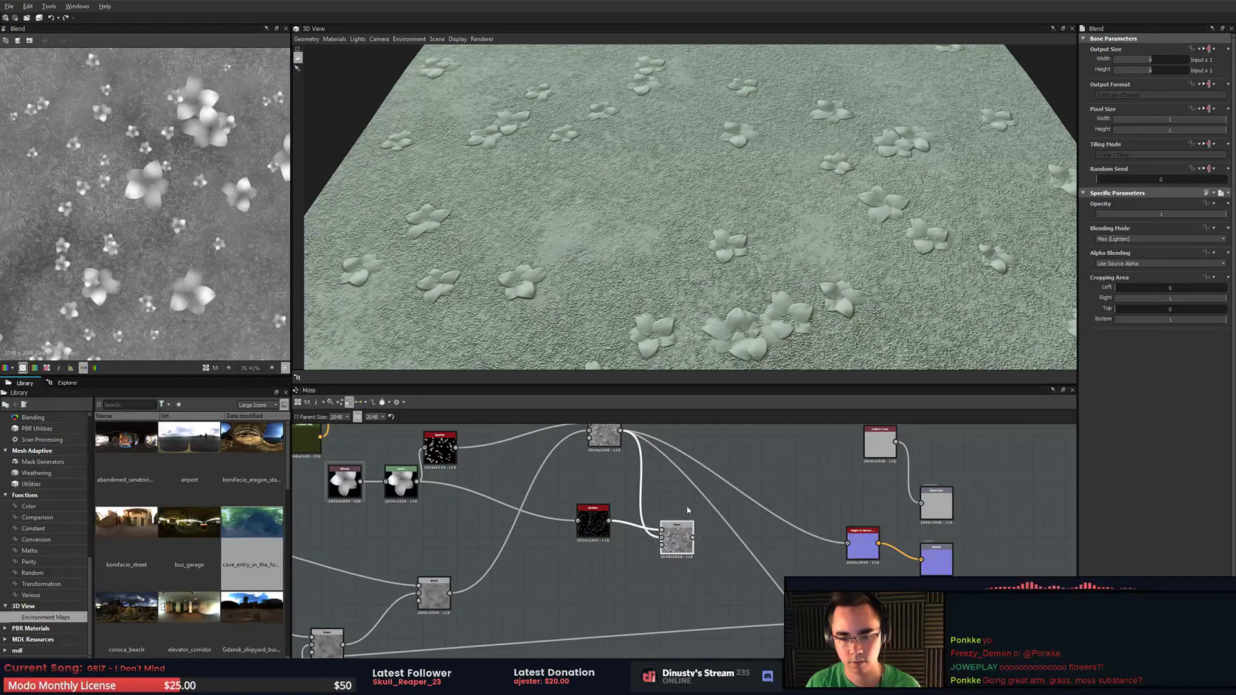
middle_drag(714, 553, 731, 576)
drag(708, 560, 863, 566)
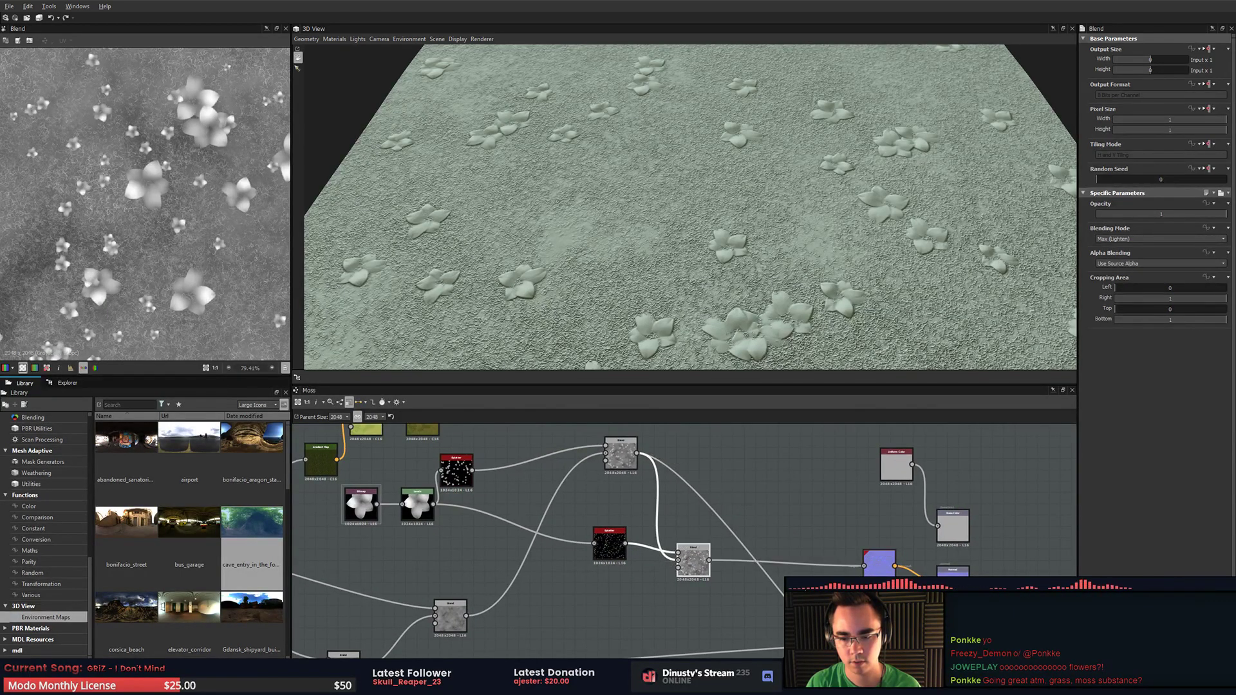
scroll(820, 546, down, 2)
scroll(740, 174, down, 4)
drag(740, 174, 769, 261)
scroll(766, 138, up, 5)
scroll(741, 206, up, 4)
middle_drag(761, 521, 800, 524)
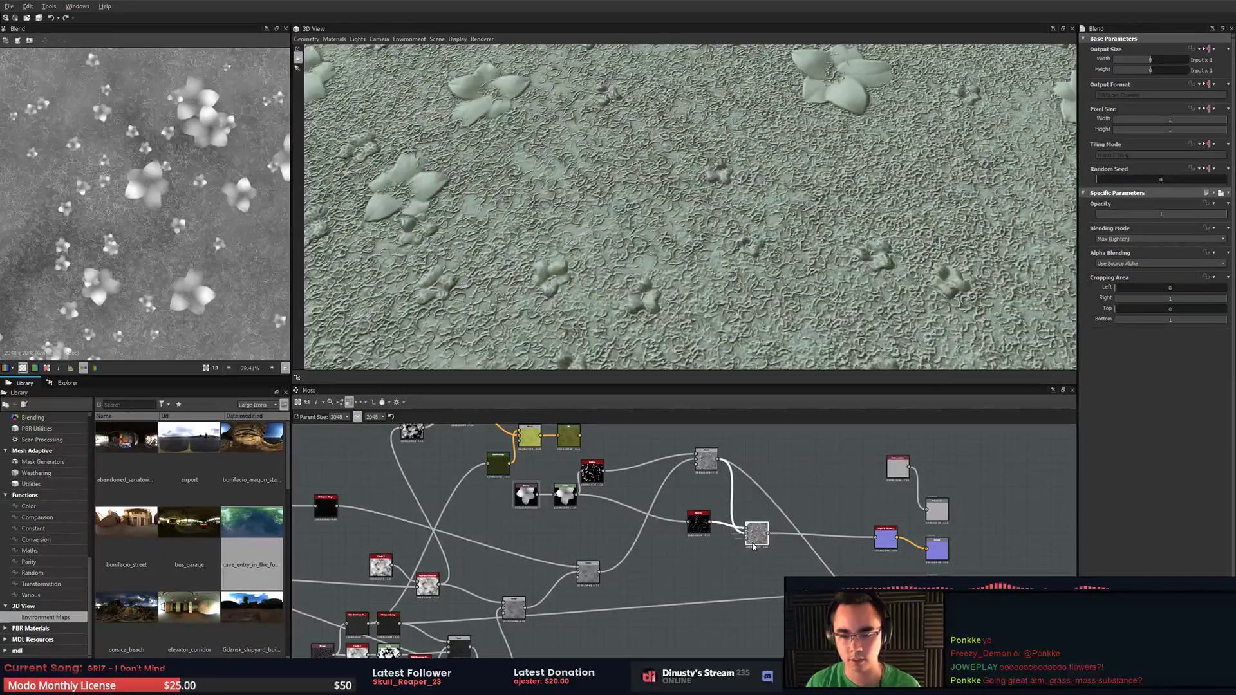
- Set the second Splatter's Grid Number to 3 and check the flower density in the 3D view
scroll(754, 546, up, 4)
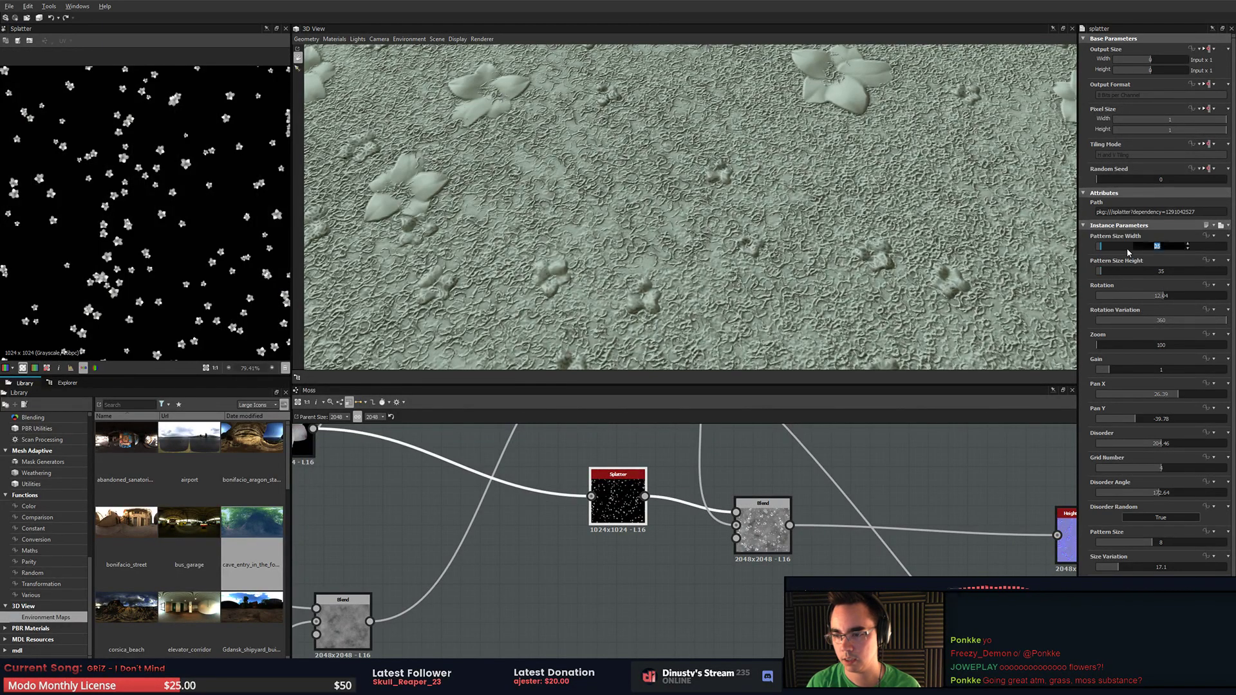
drag(1158, 469, 1144, 468)
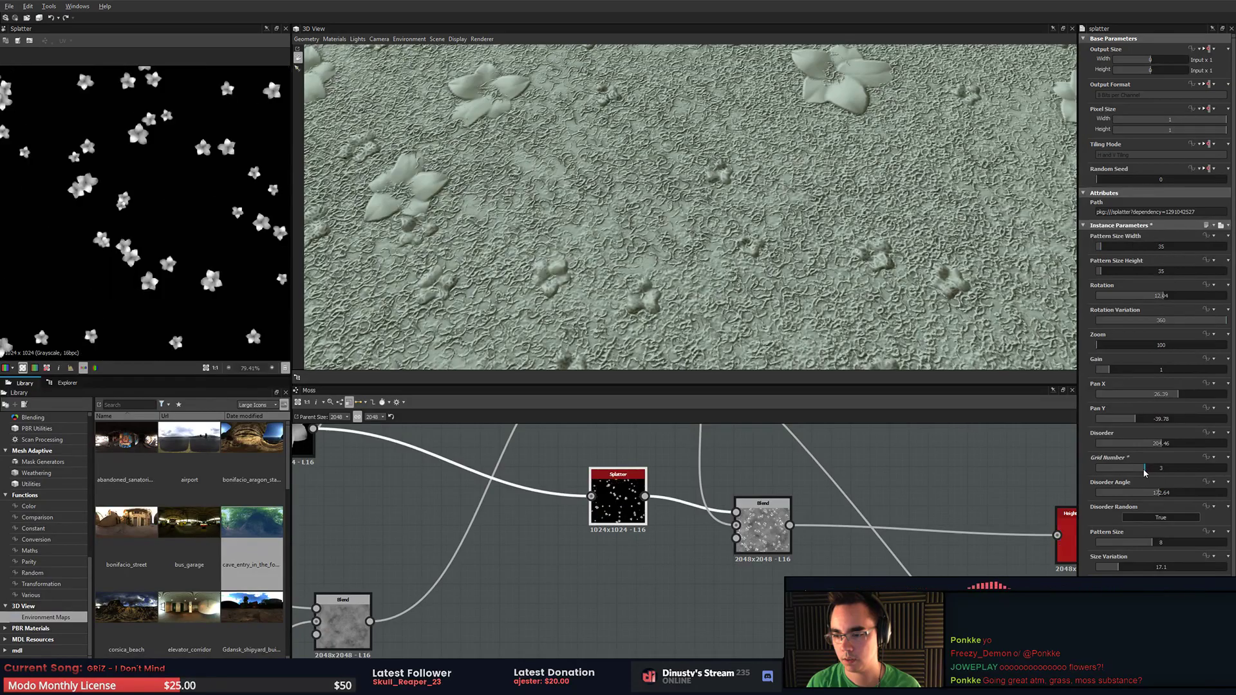
scroll(810, 205, down, 5)
drag(809, 206, 793, 222)
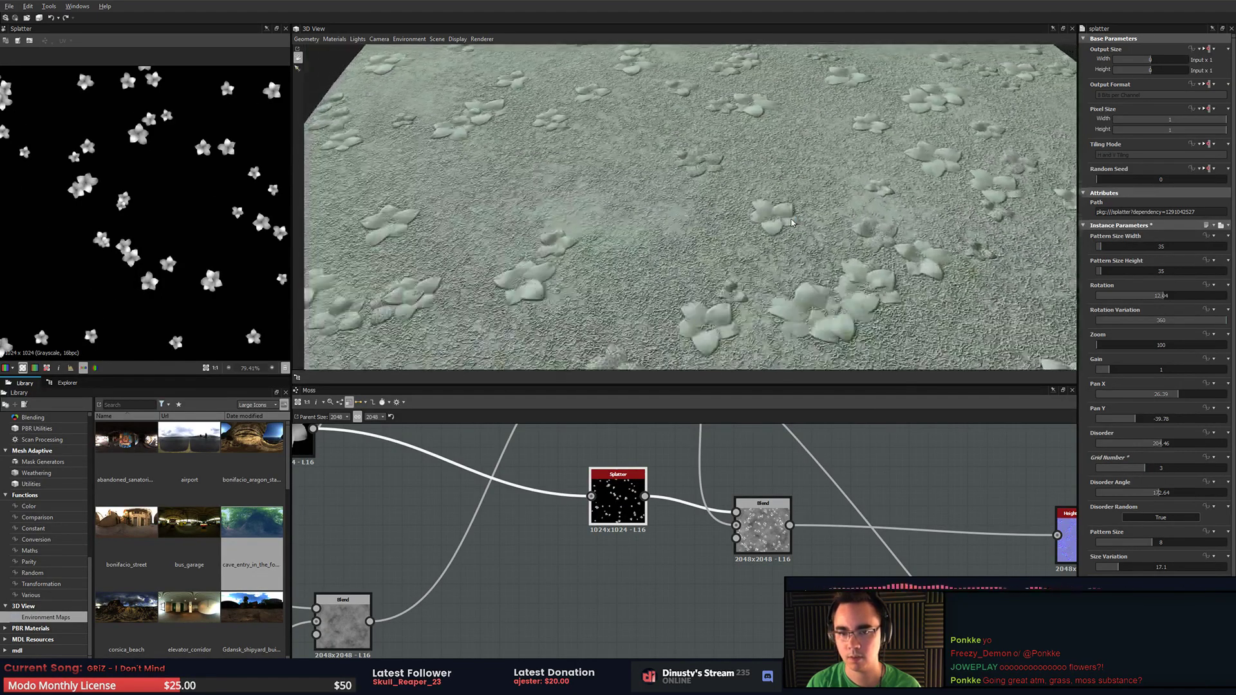
scroll(916, 298, up, 4)
scroll(916, 298, up, 3)
- Connect the second flower Blend to the Height output and check the displaced flowers in the 3D view
scroll(681, 487, down, 3)
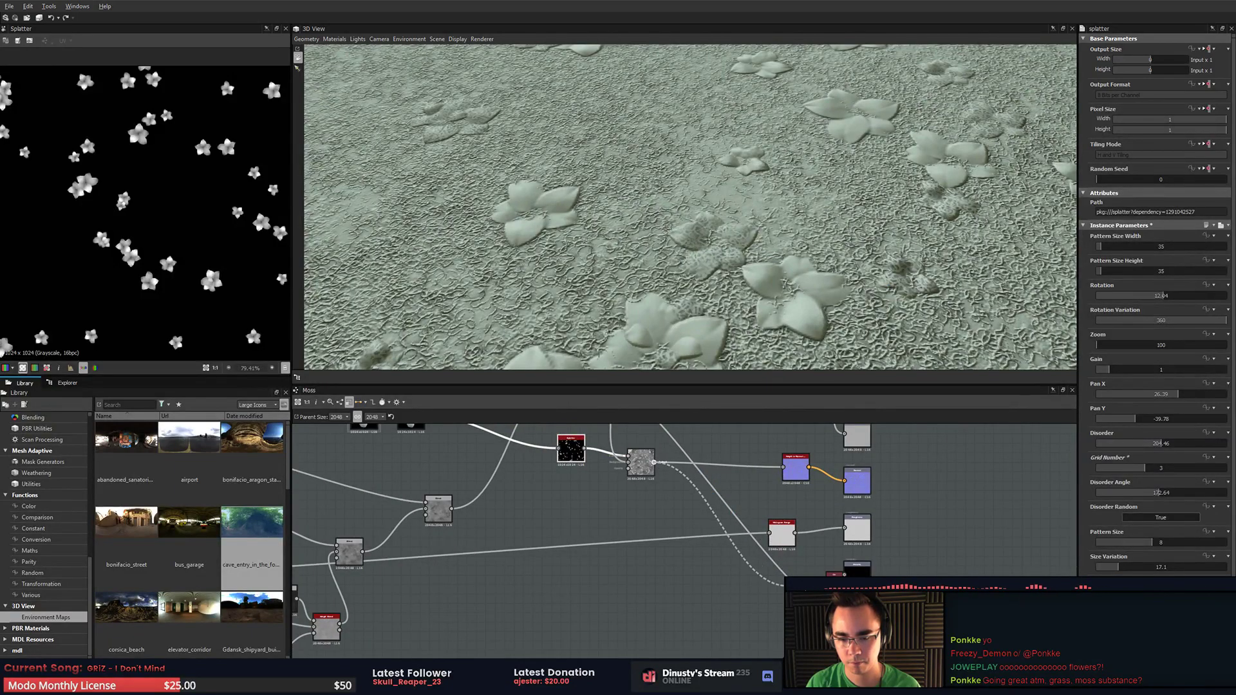
drag(805, 586, 843, 621)
scroll(861, 272, down, 3)
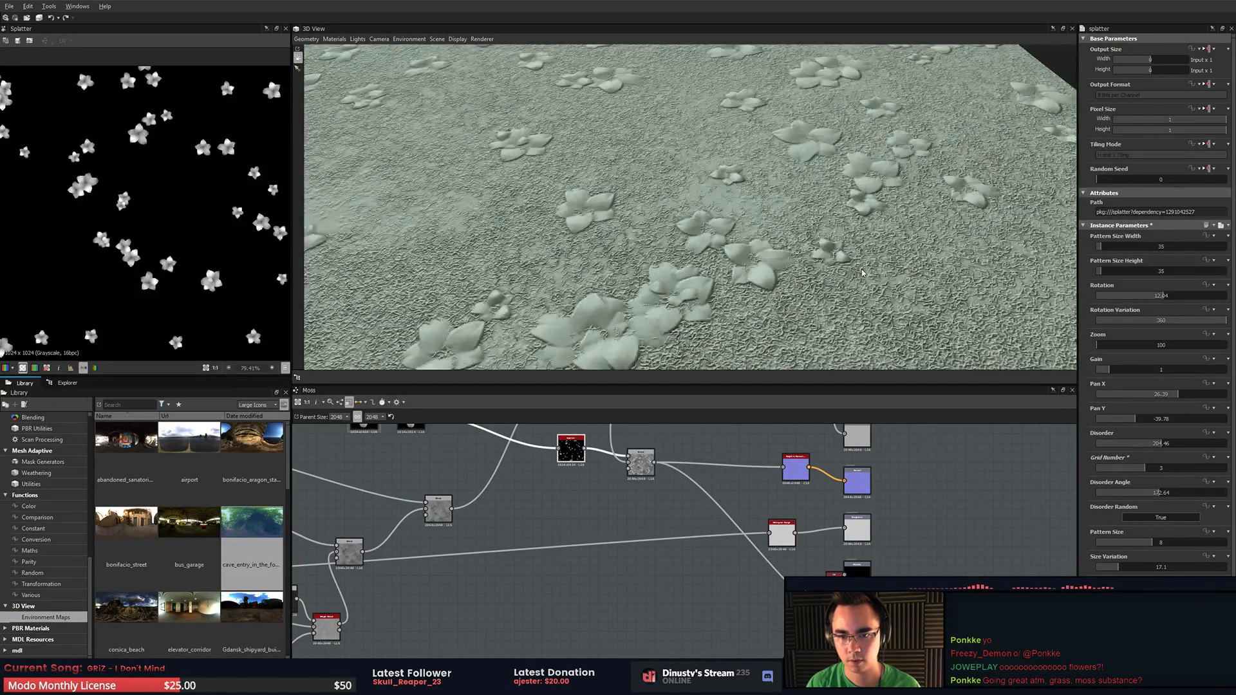
scroll(862, 272, down, 5)
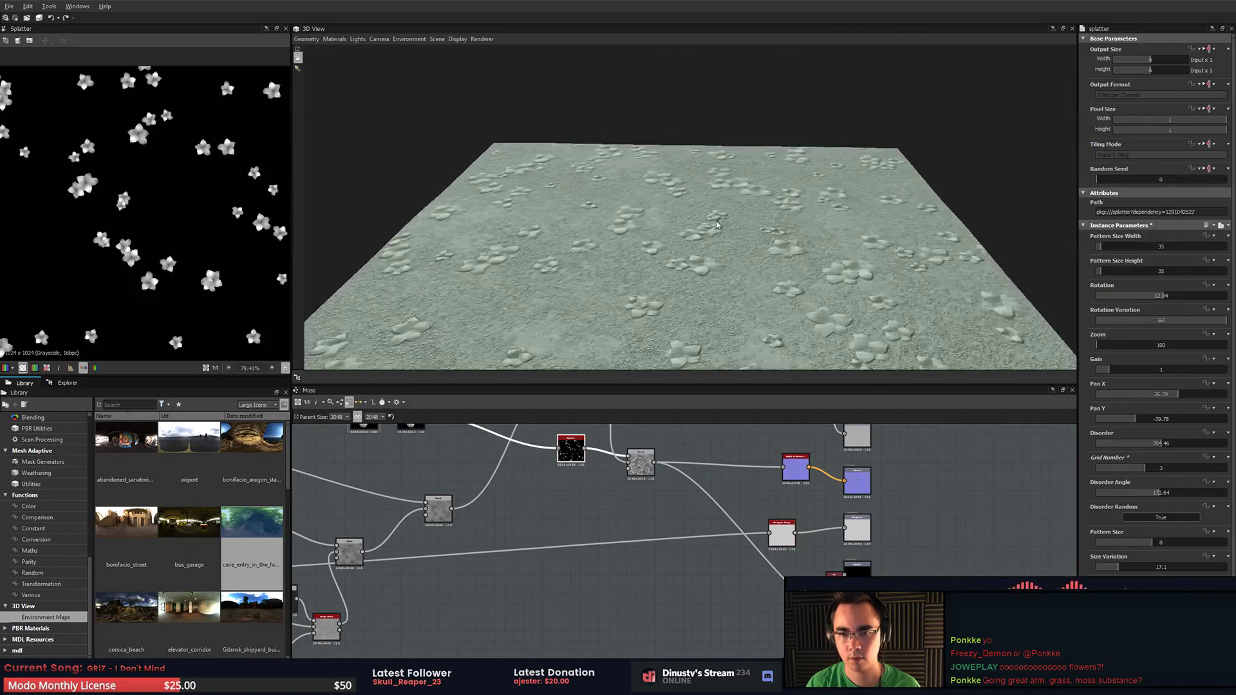
mouse_move(717, 220)
mouse_down()
mouse_move(713, 200)
mouse_move(708, 241)
mouse_up()
middle_drag(702, 488, 803, 527)
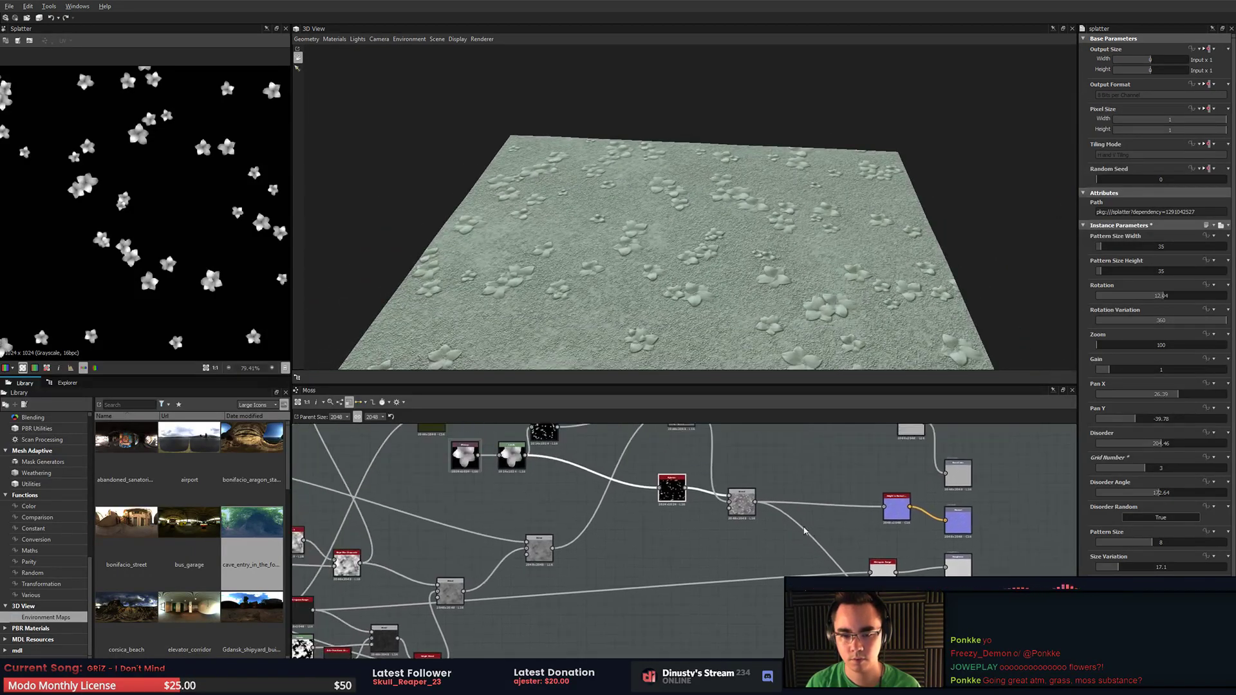
- Insert a Histogram Range node between the second Splatter and its Blend
scroll(727, 505, up, 4)
middle_drag(636, 488, 747, 508)
drag(727, 507, 689, 518)
key(space)
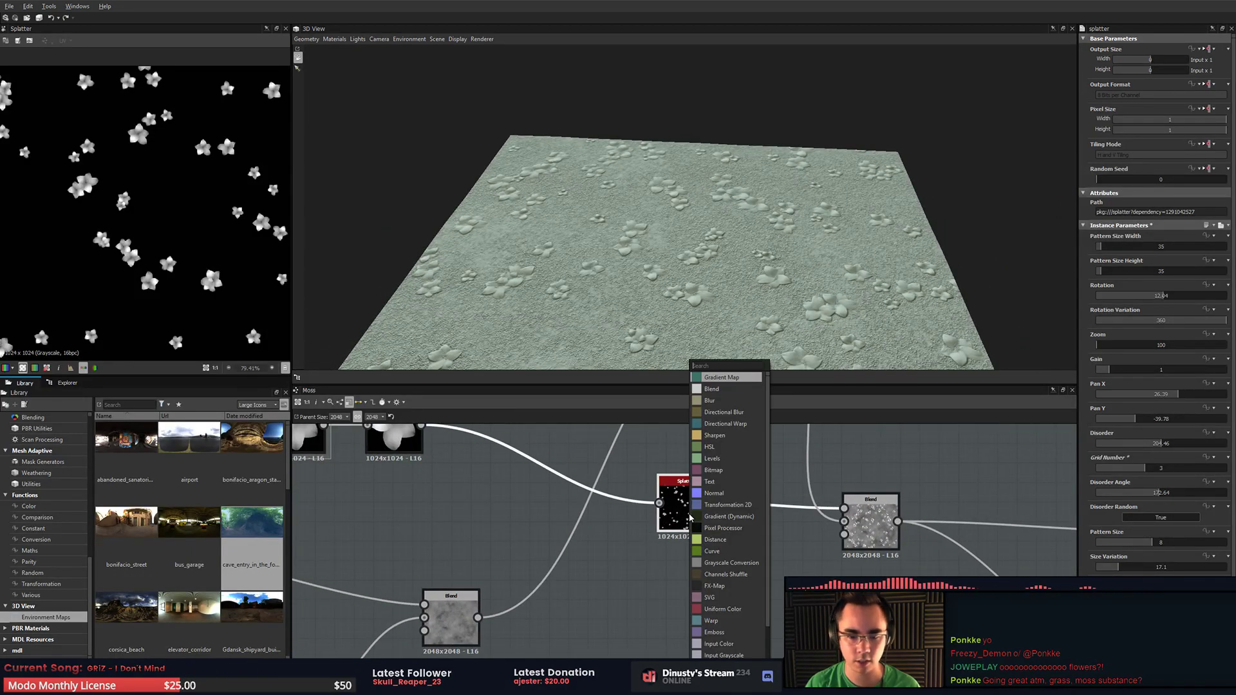
text(his)
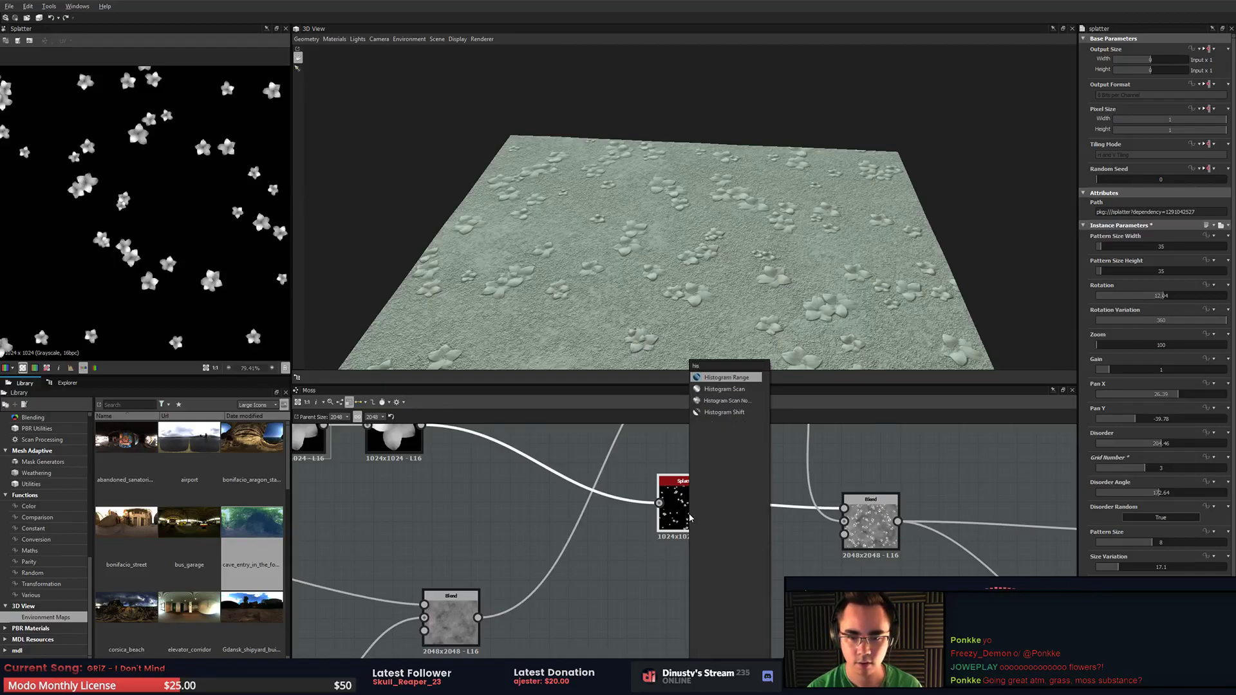
key(Return)
drag(782, 505, 773, 542)
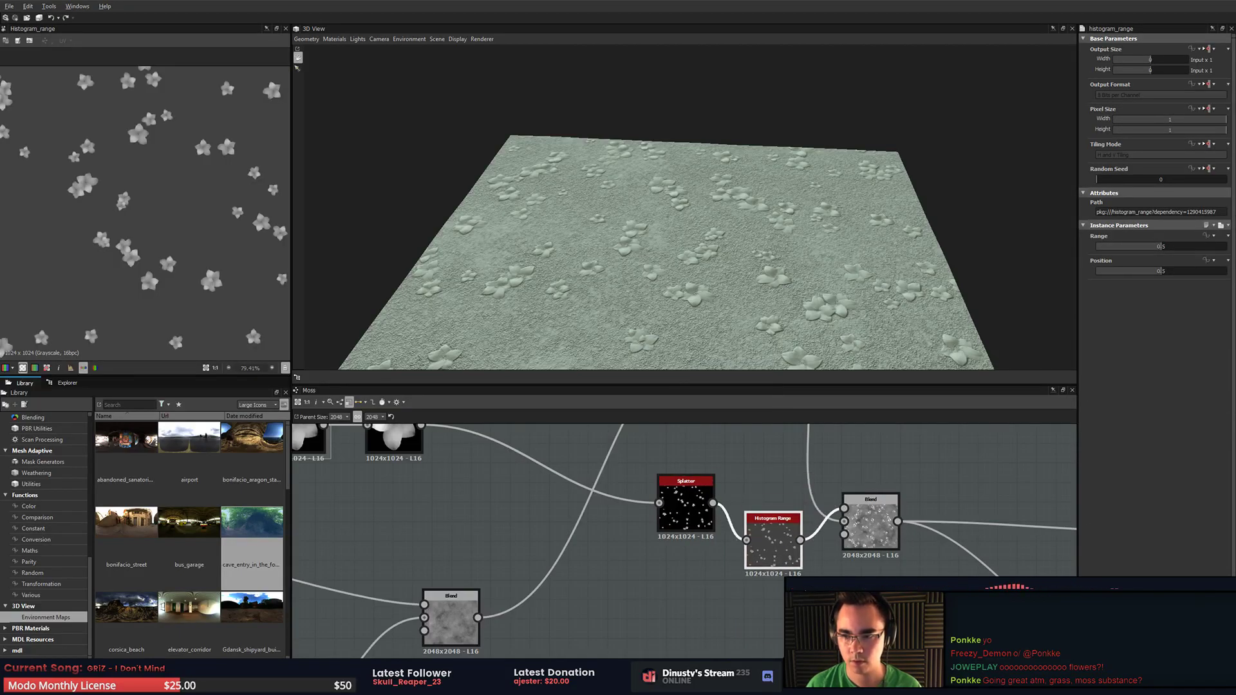
- Set the Histogram Range's Range to 1 and Position to 0.35, and inspect the lowered small flowers in the 3D view
drag(1163, 253, 1142, 275)
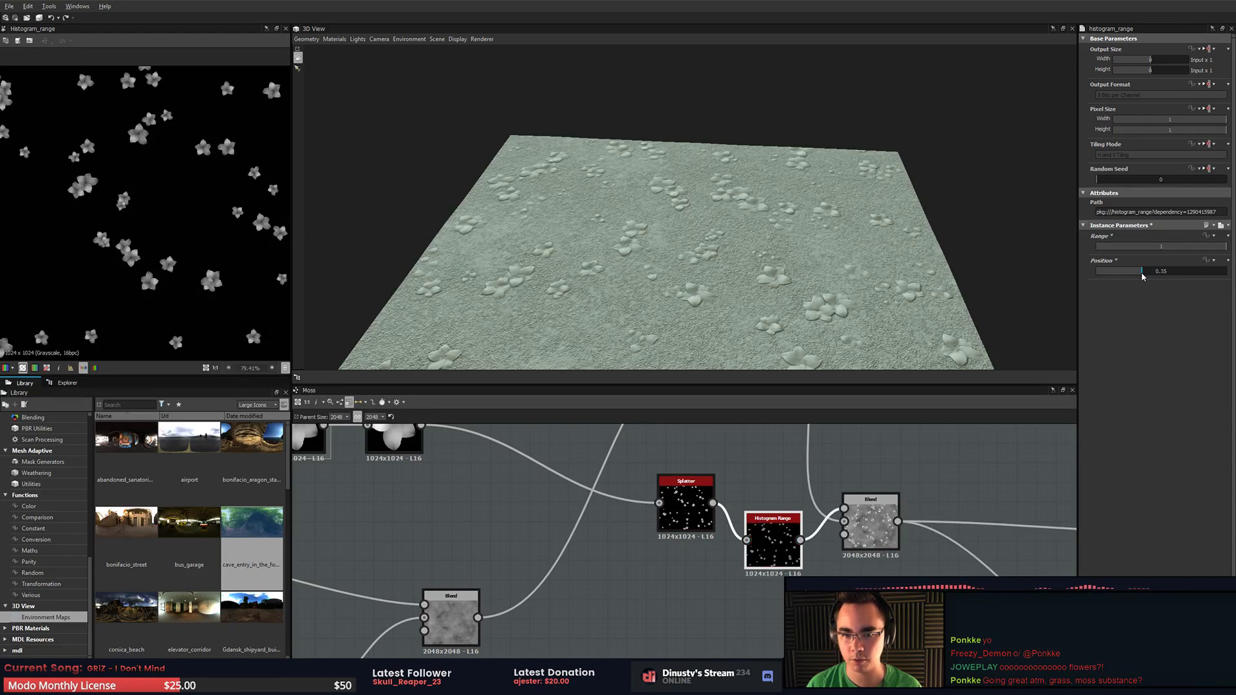
middle_drag(877, 282, 772, 257)
scroll(579, 290, up, 3)
middle_drag(541, 316, 701, 299)
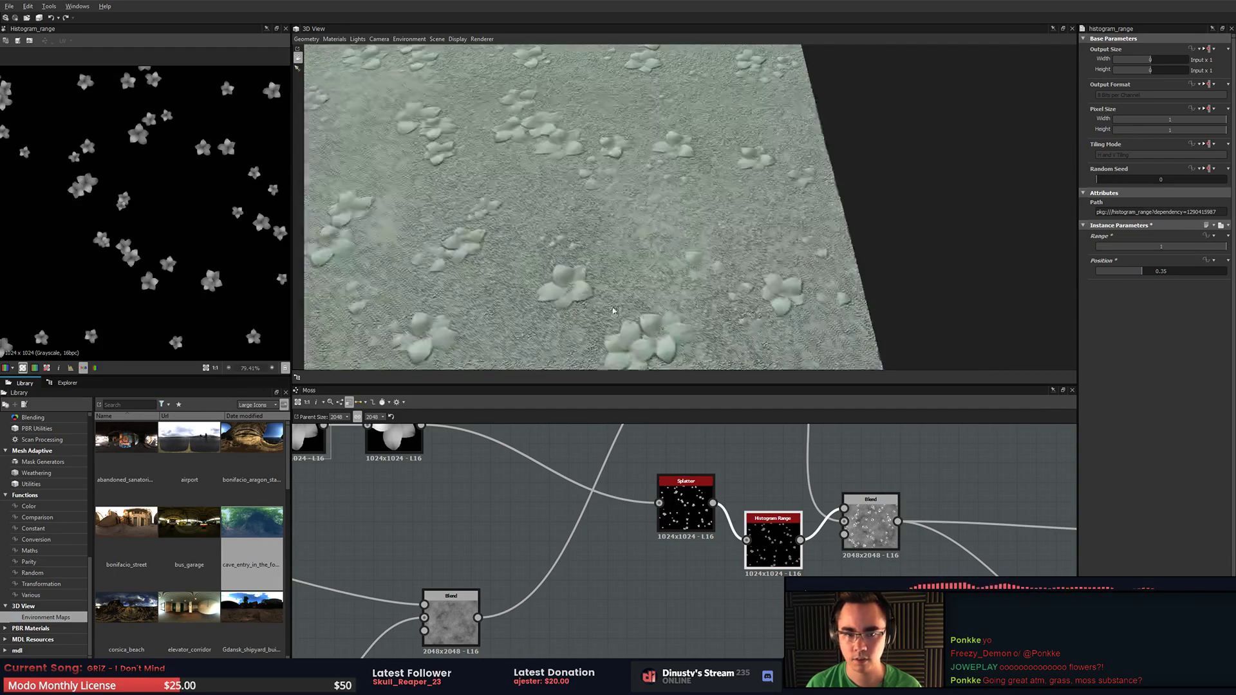
alt+drag(700, 299, 706, 271)
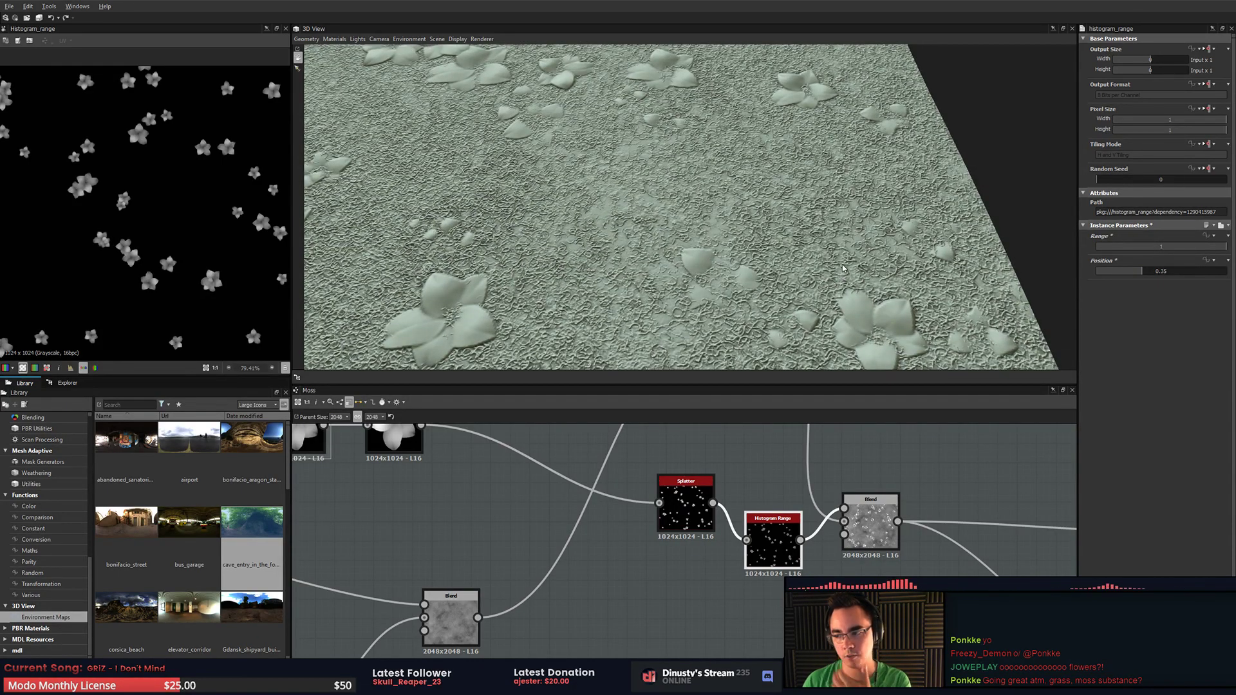
- Set the Grid Number of the small-flower Splatter to 6
scroll(843, 269, down, 6)
drag(843, 268, 774, 306)
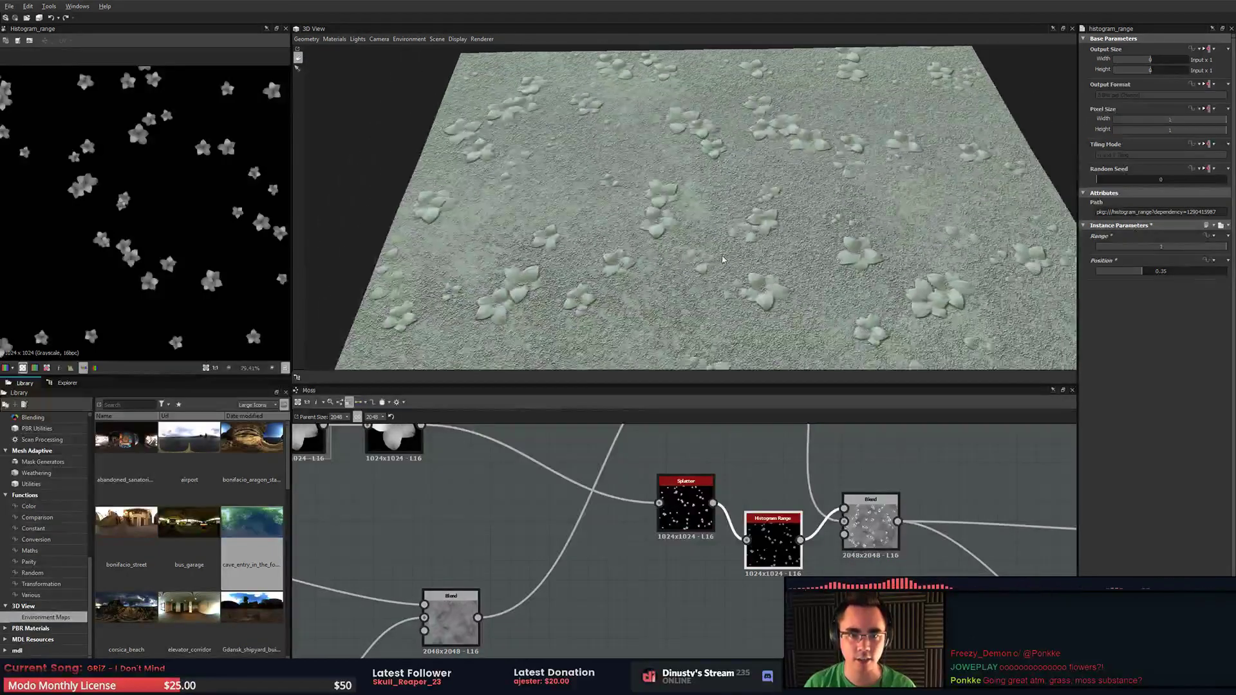
middle_drag(773, 305, 629, 209)
scroll(843, 533, down, 1)
drag(791, 552, 775, 560)
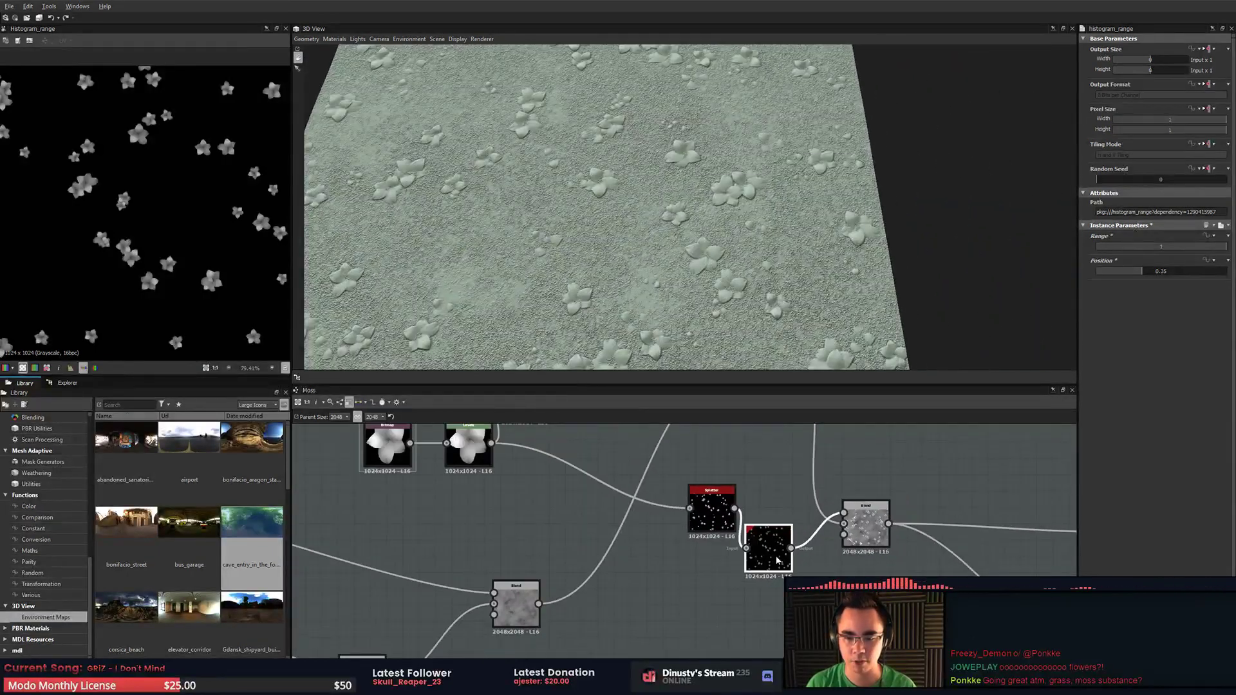
click(717, 522)
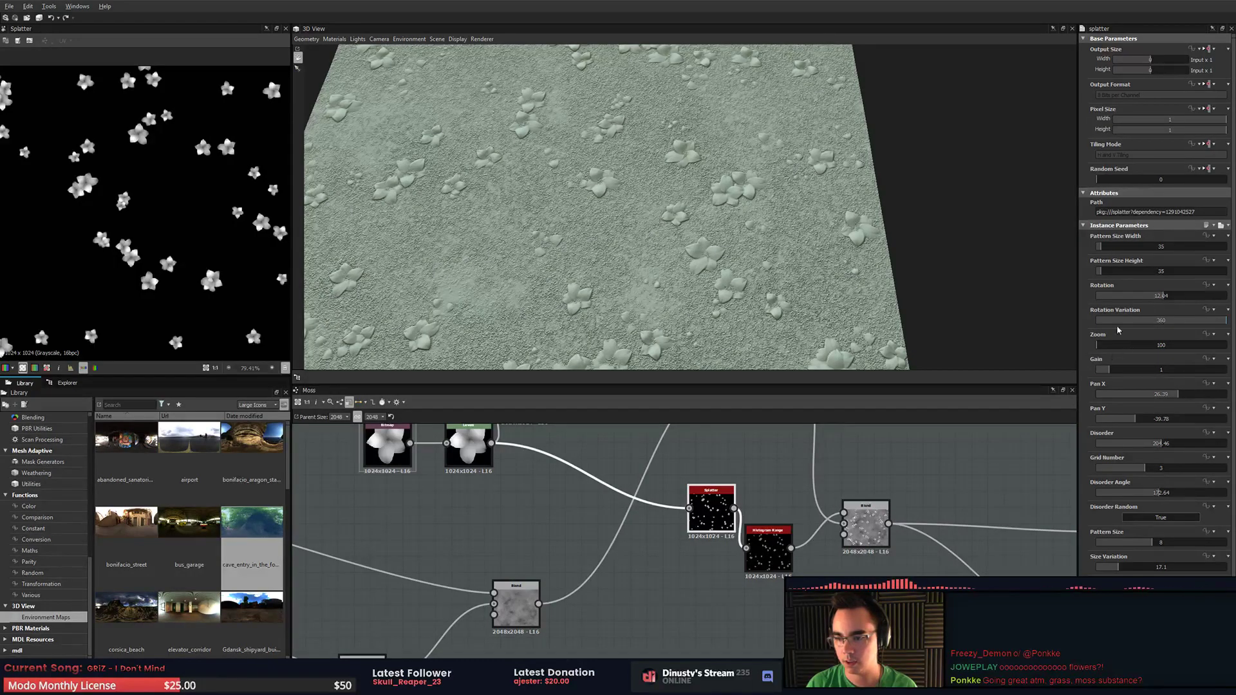
drag(1154, 476, 1193, 473)
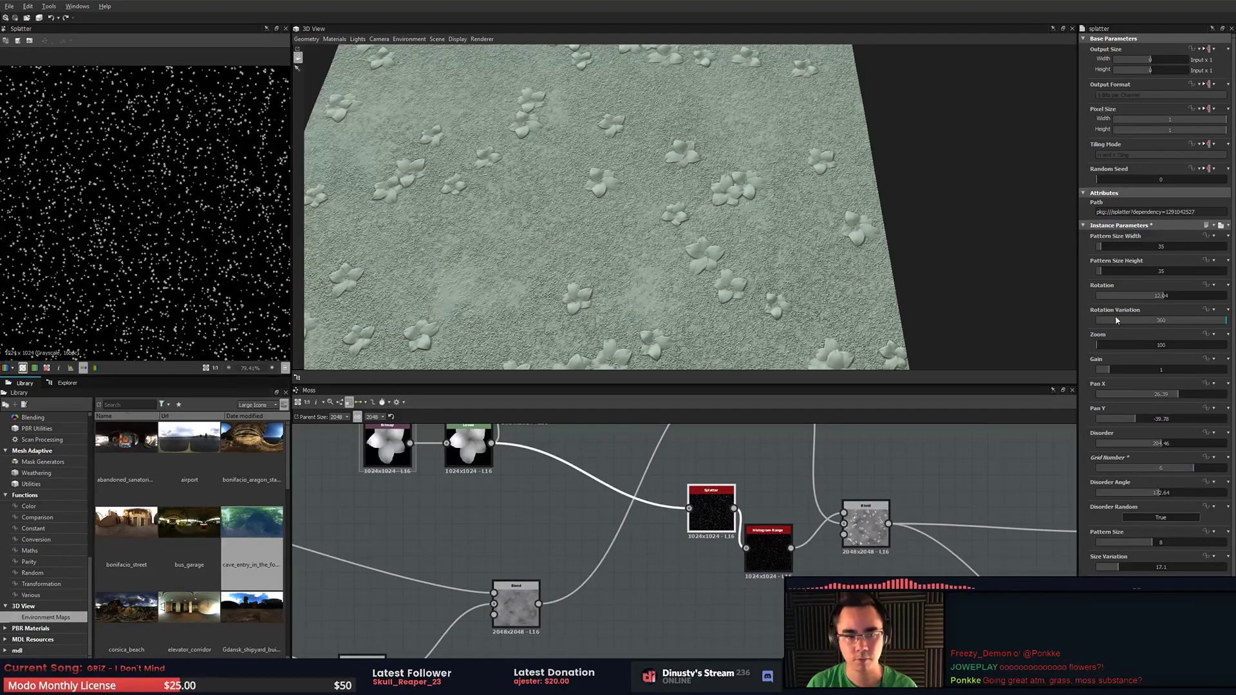
- Set the small-flower Splatter's Pattern Size Width and Height to 70, and inspect the flowers in the 3D view and Blend preview
drag(1099, 248, 1111, 271)
click(1129, 247)
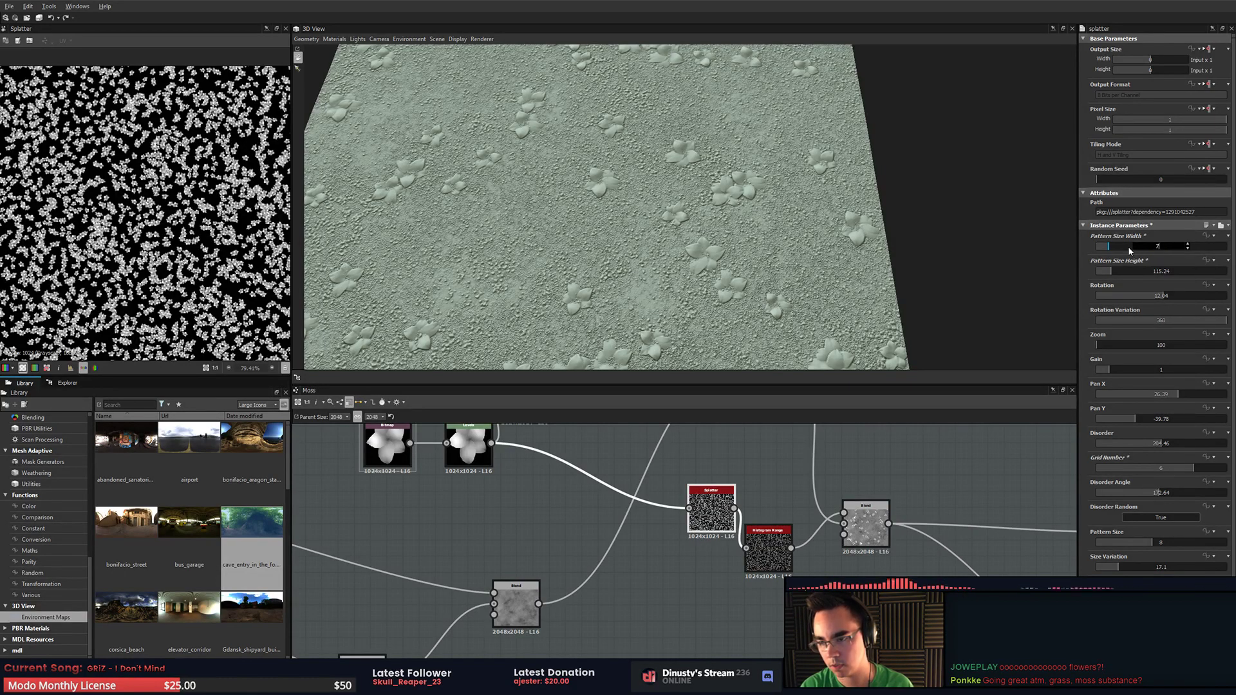
text(70)
key(Return)
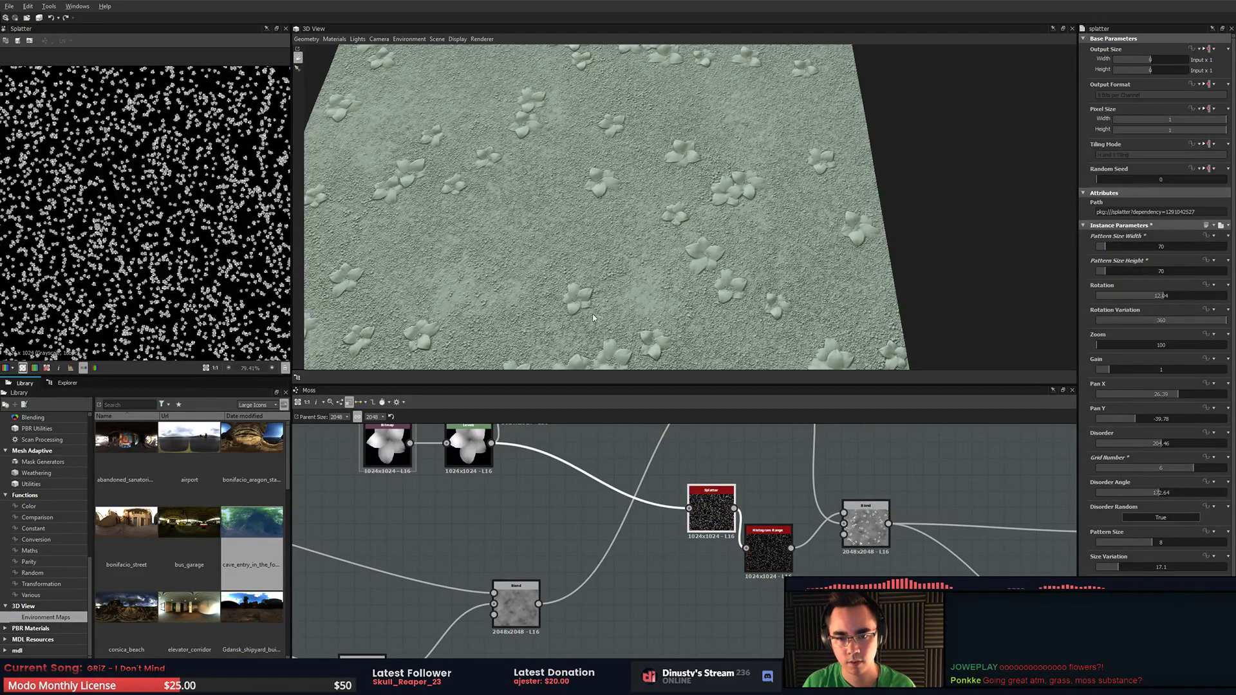
scroll(593, 318, up, 5)
click(786, 561)
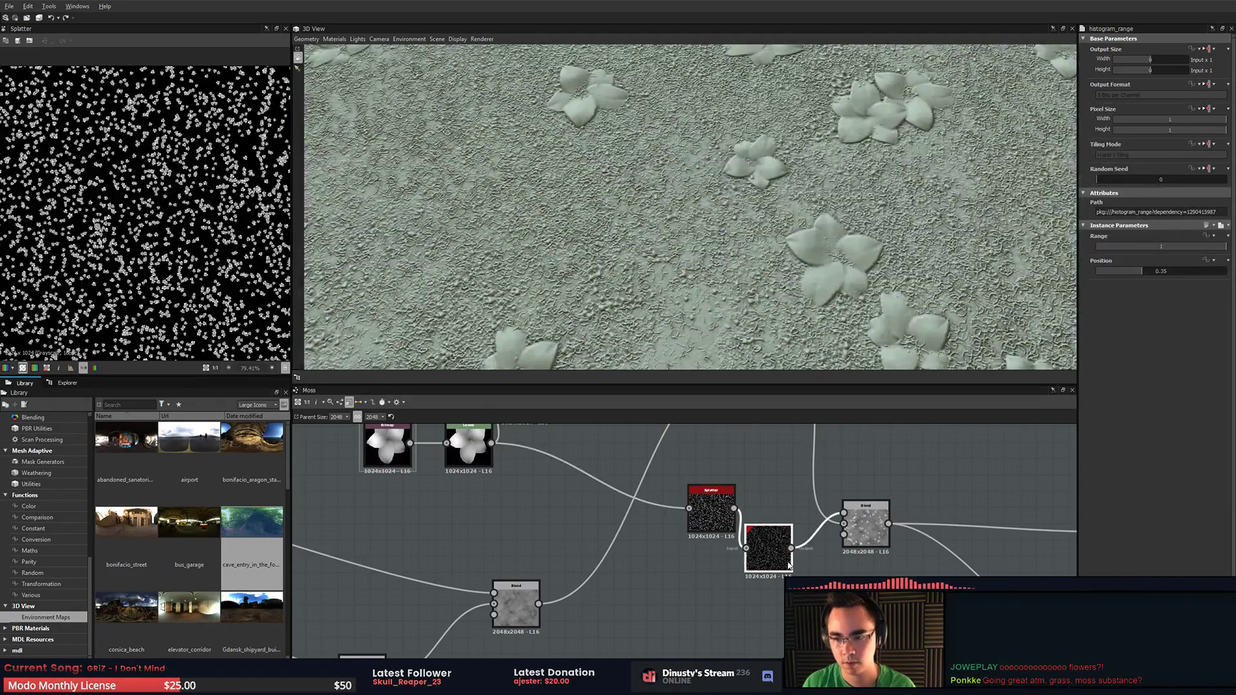
click(865, 533)
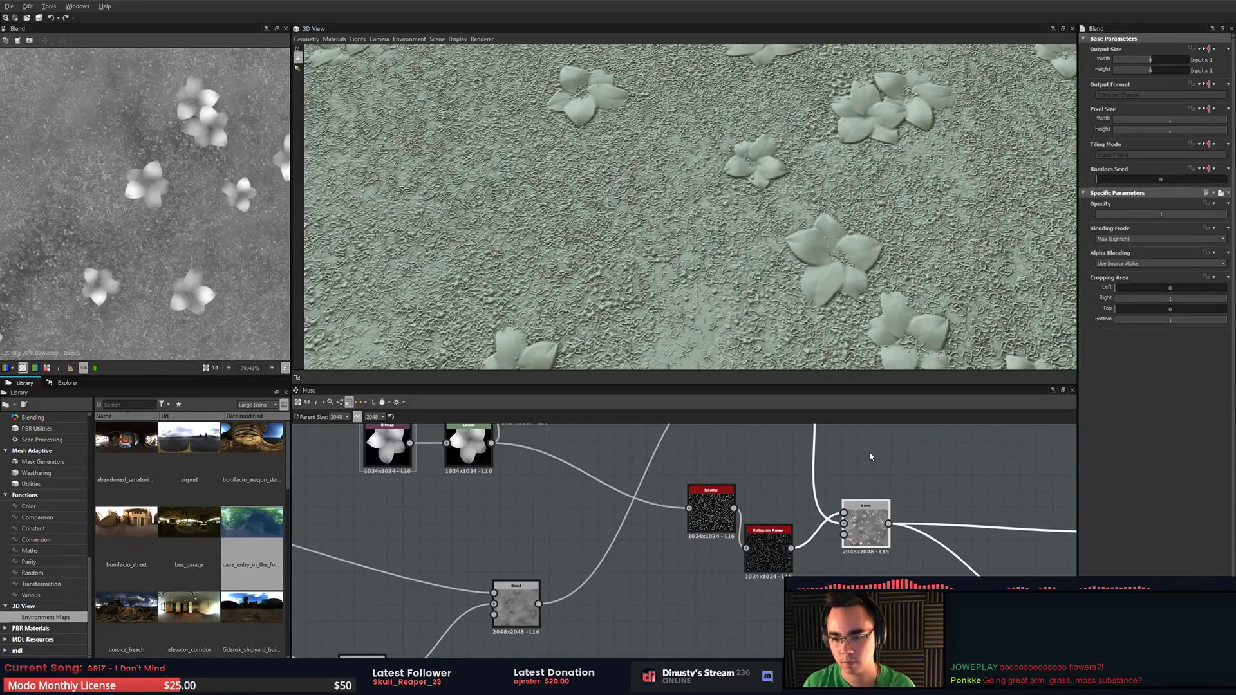
- Set the small-flower Splatter's Size Variation to 41.26
click(709, 524)
drag(708, 525, 702, 524)
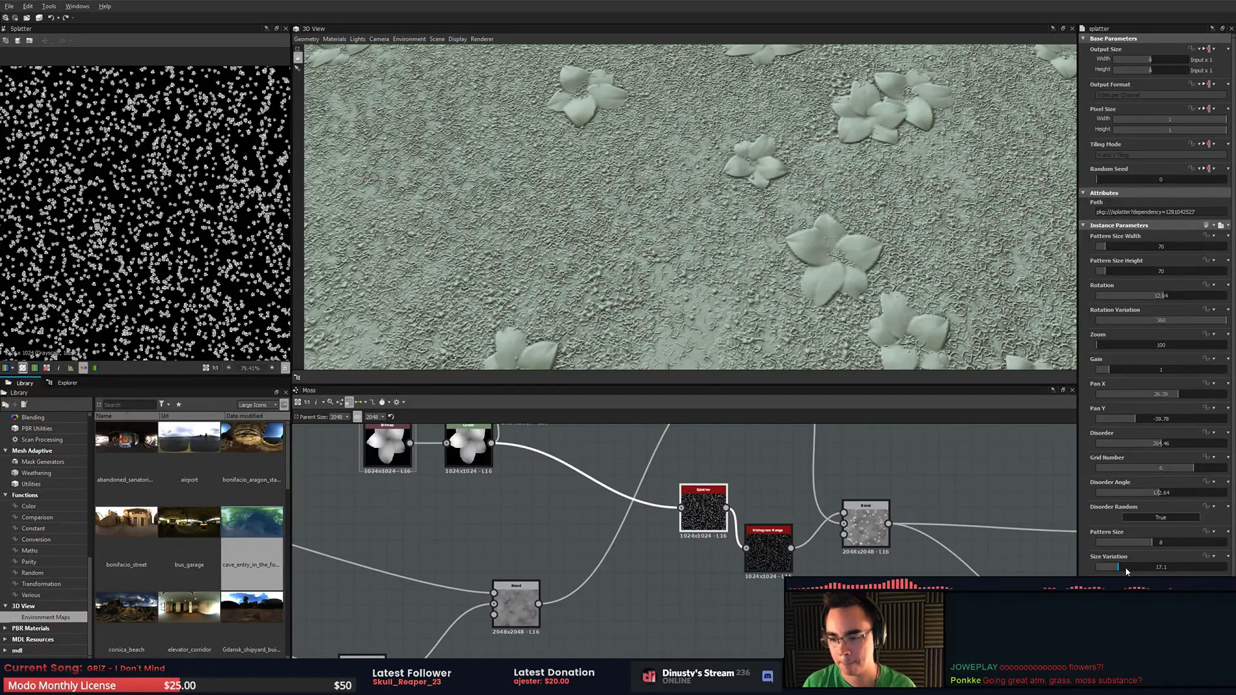
drag(1119, 569, 1151, 569)
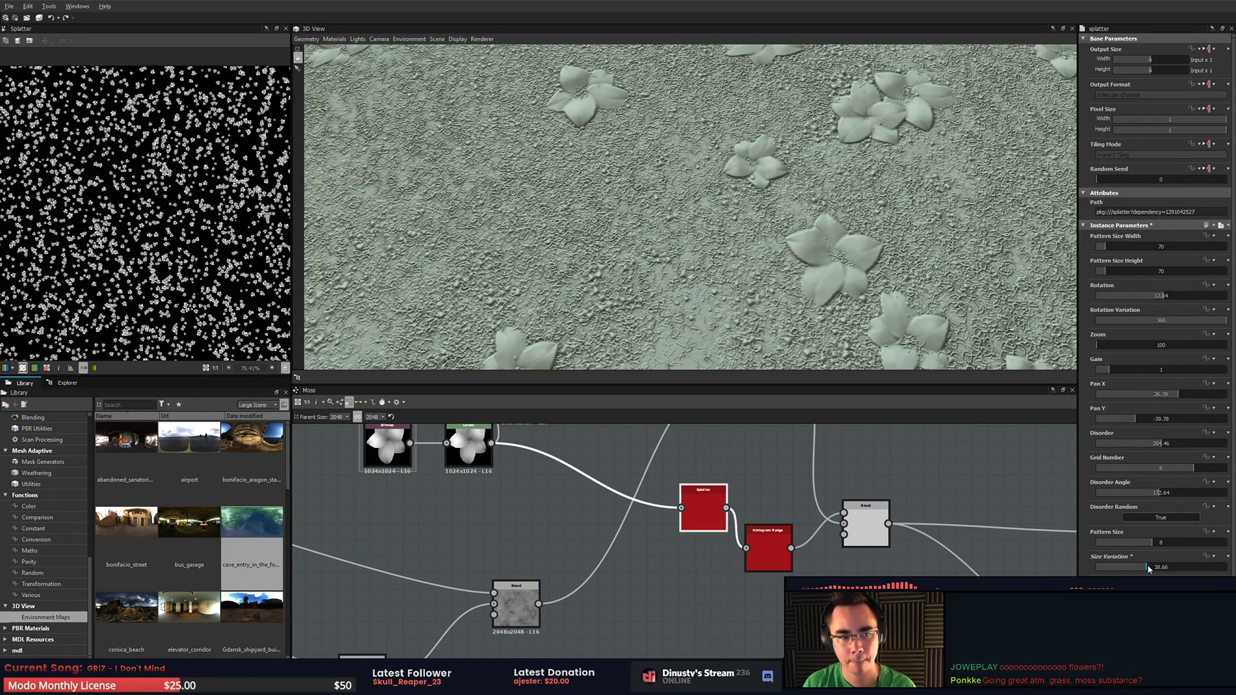
drag(1114, 368, 1112, 379)
key(ctrl+z)
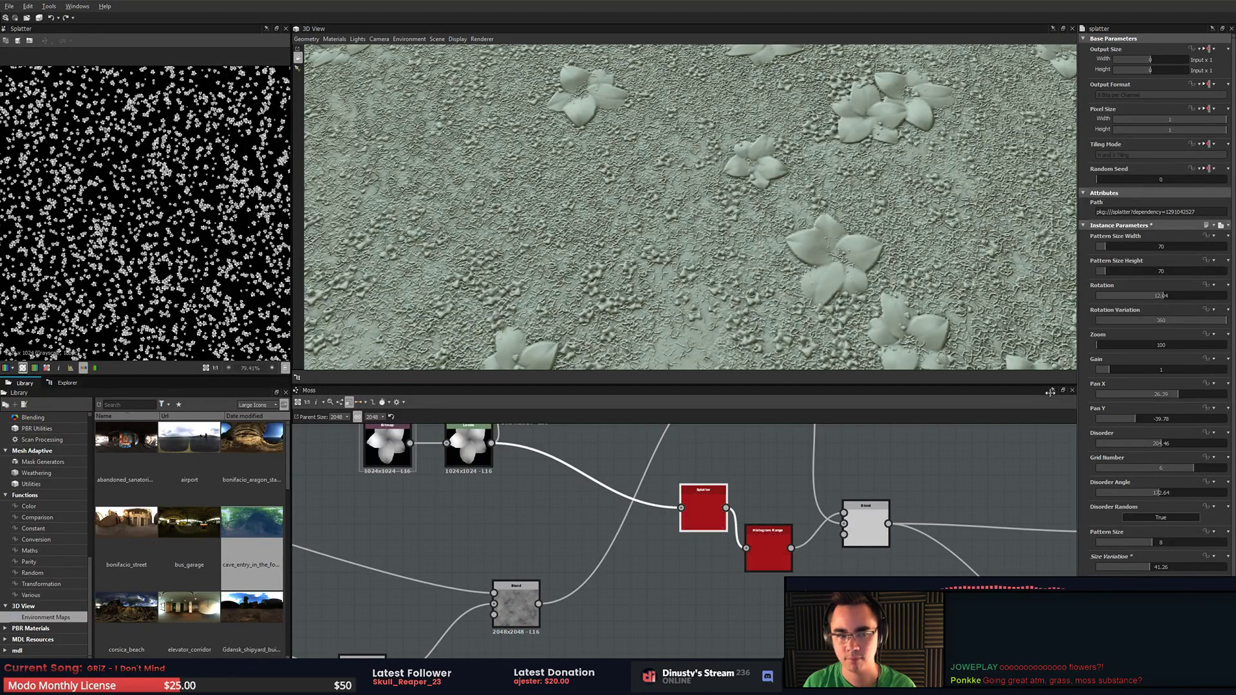
- Set the Position of the small flowers' Histogram Range to 0.44
middle_drag(869, 502, 869, 498)
scroll(869, 498, up, 3)
click(702, 547)
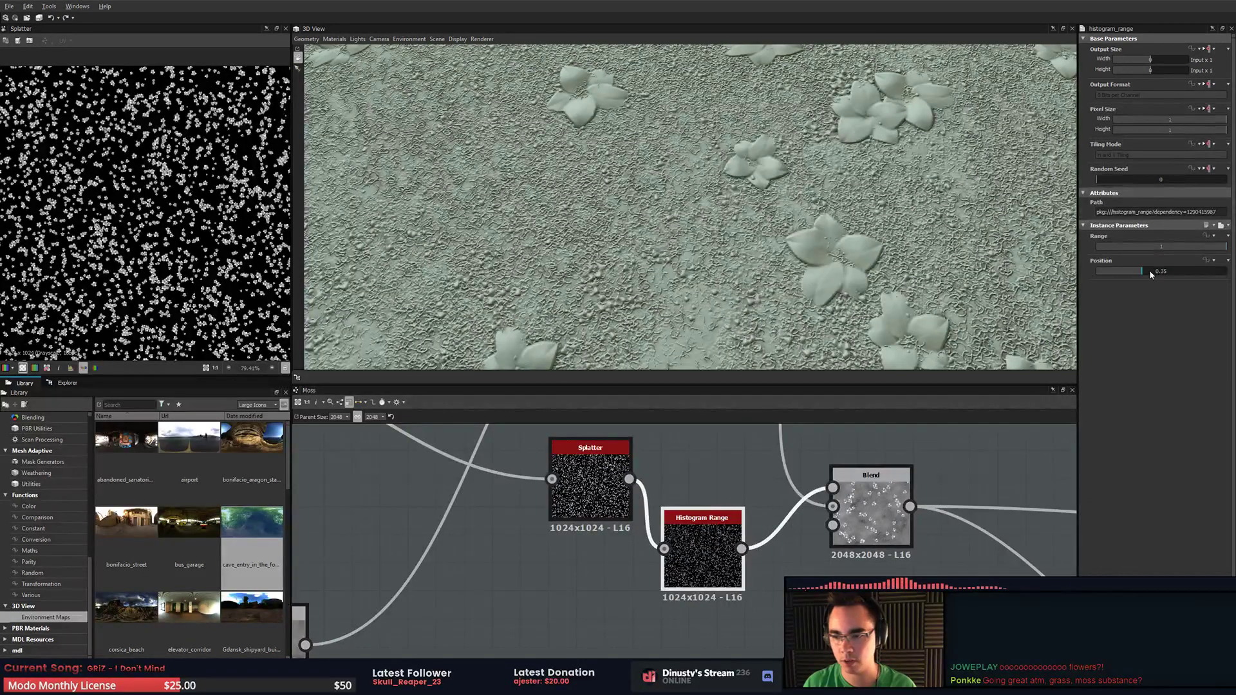
drag(1144, 272, 1154, 275)
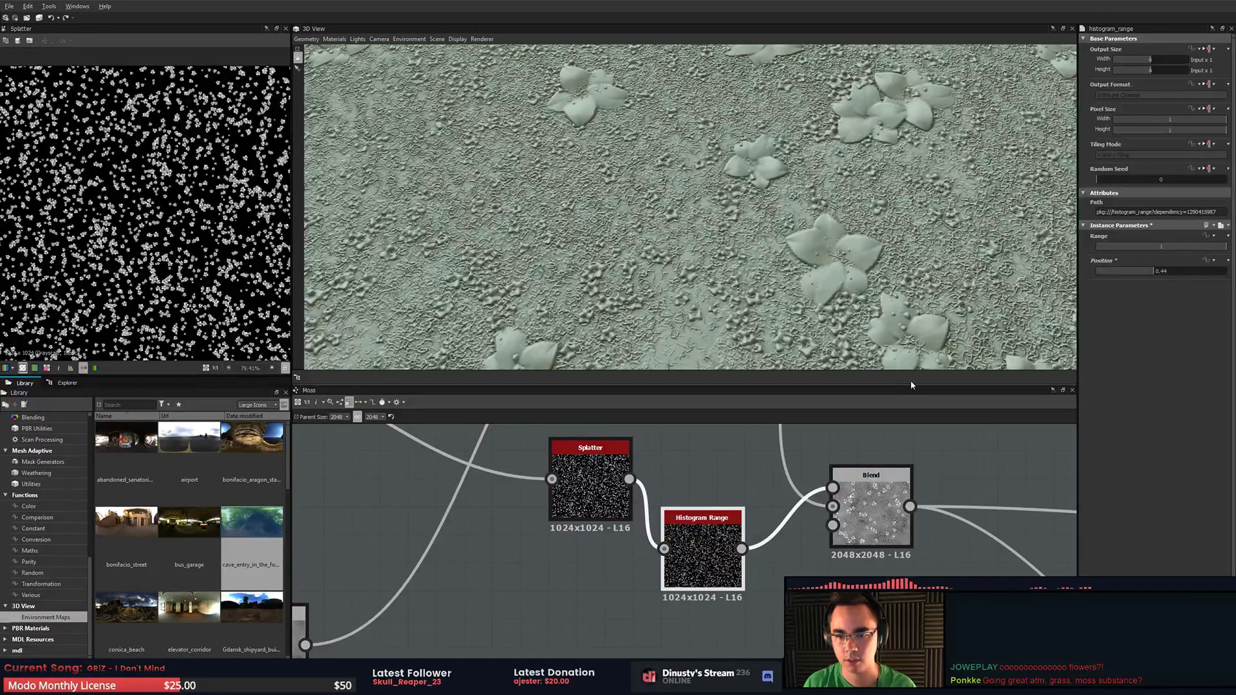
- Set the small-flower Splatter's Pattern Size Width and Height to 90
click(591, 499)
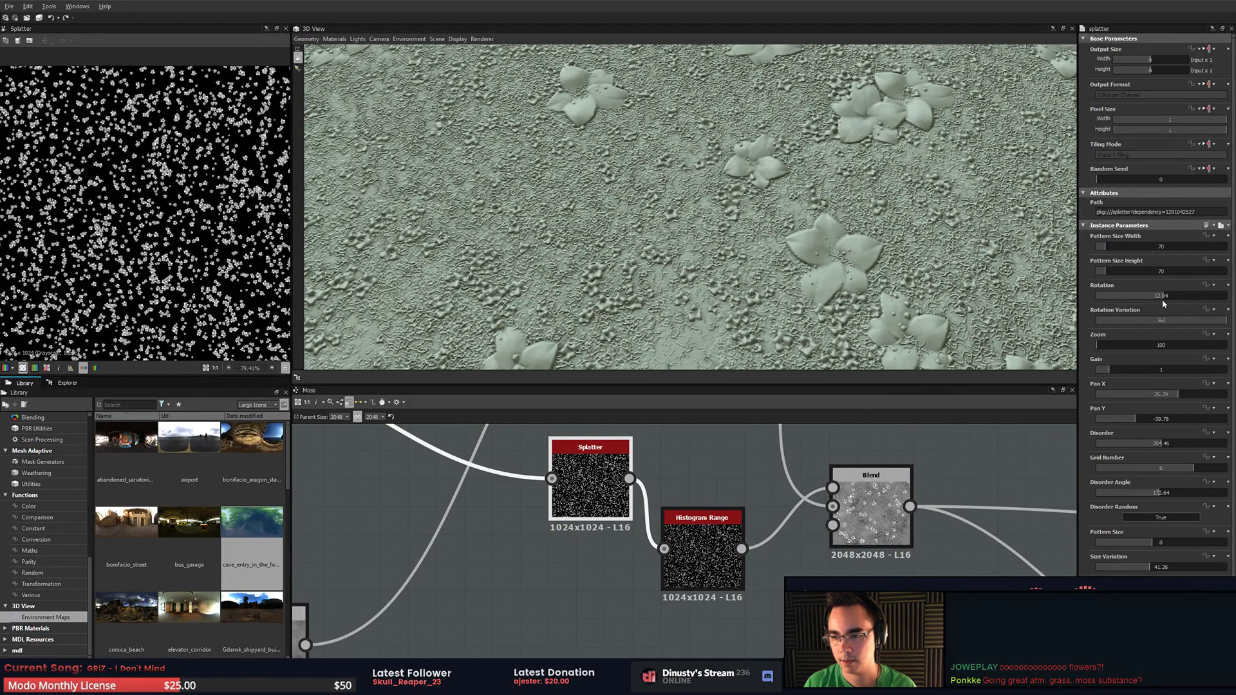
double_click(1131, 271)
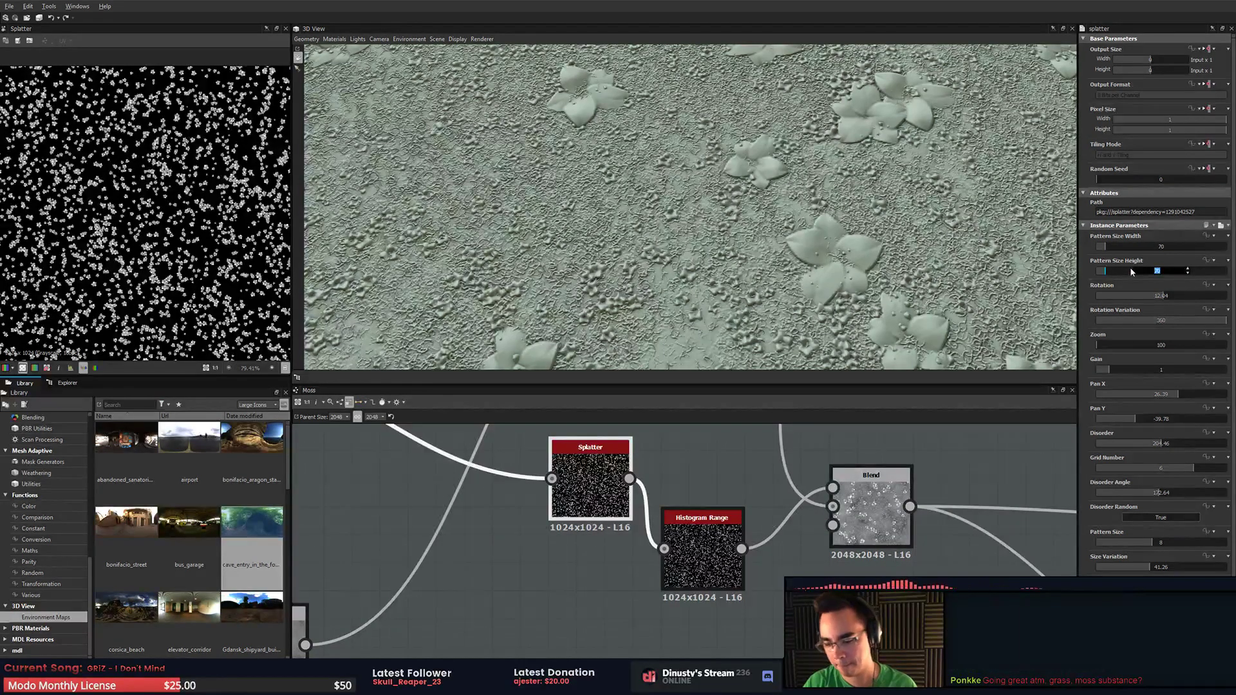
double_click(1165, 247)
text(90)
key(Return)
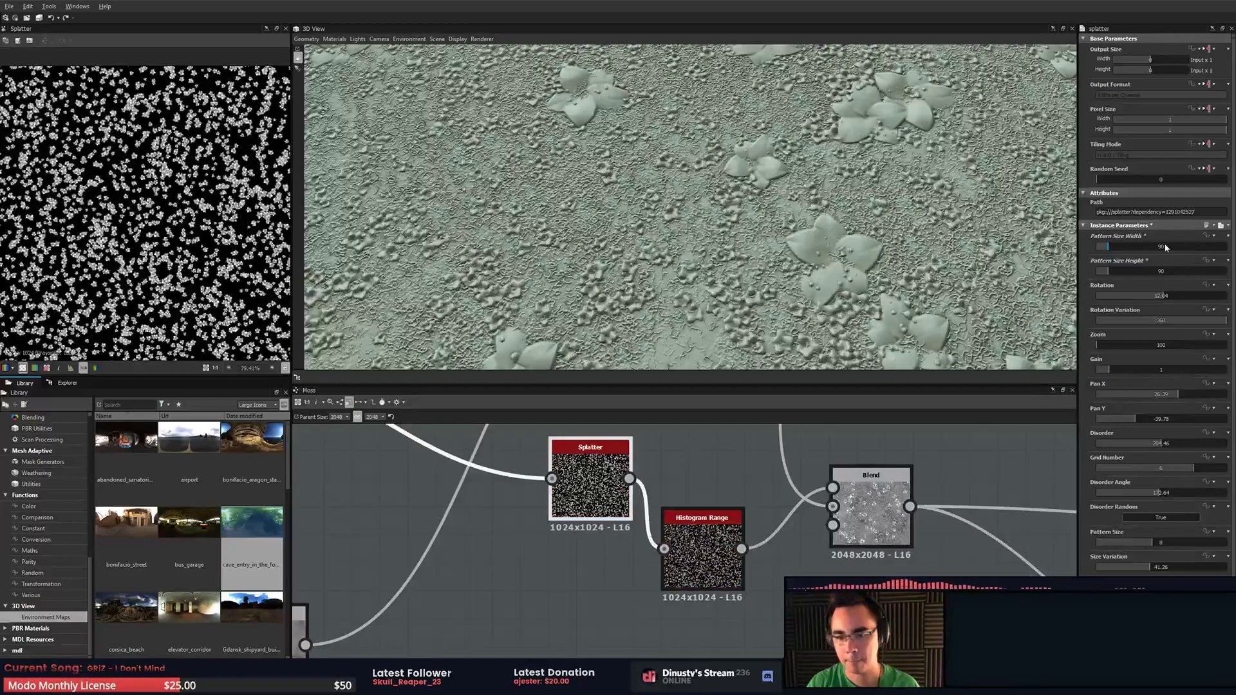
- Set the Height to Normal node's Surface Size to about 930 cm and inspect the flower relief in the 3D view
click(870, 507)
middle_drag(1055, 570, 744, 531)
scroll(744, 531, down, 3)
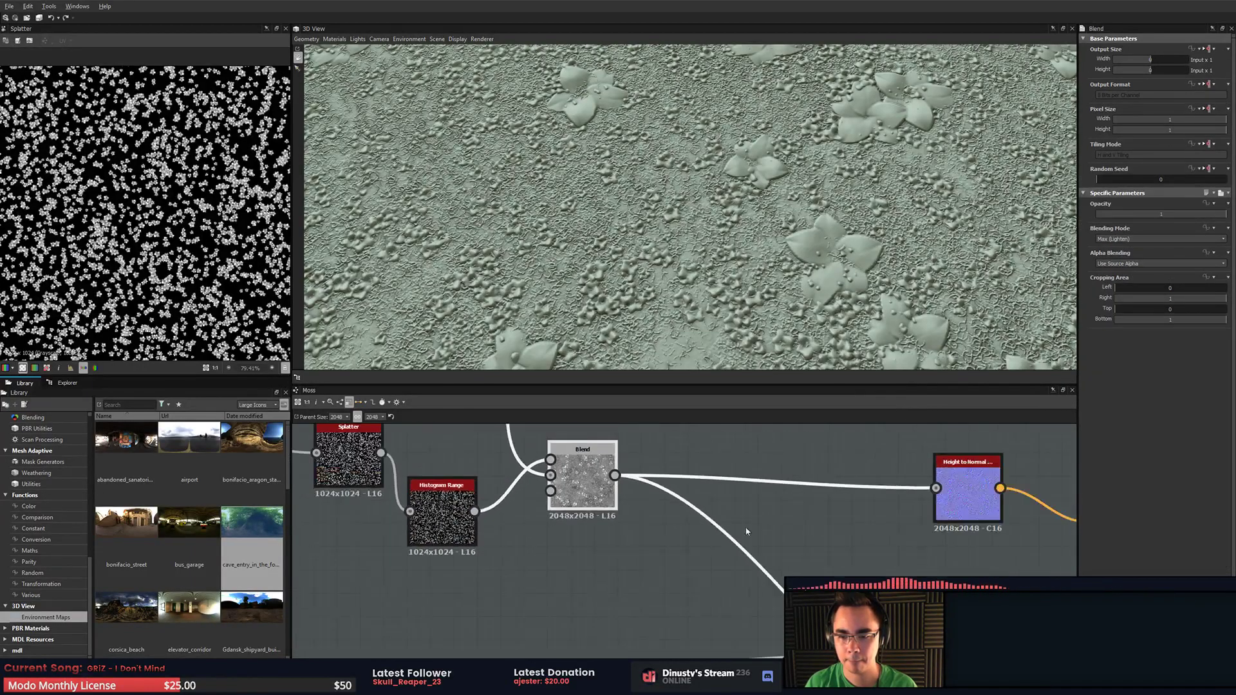
double_click(895, 511)
scroll(108, 164, up, 7)
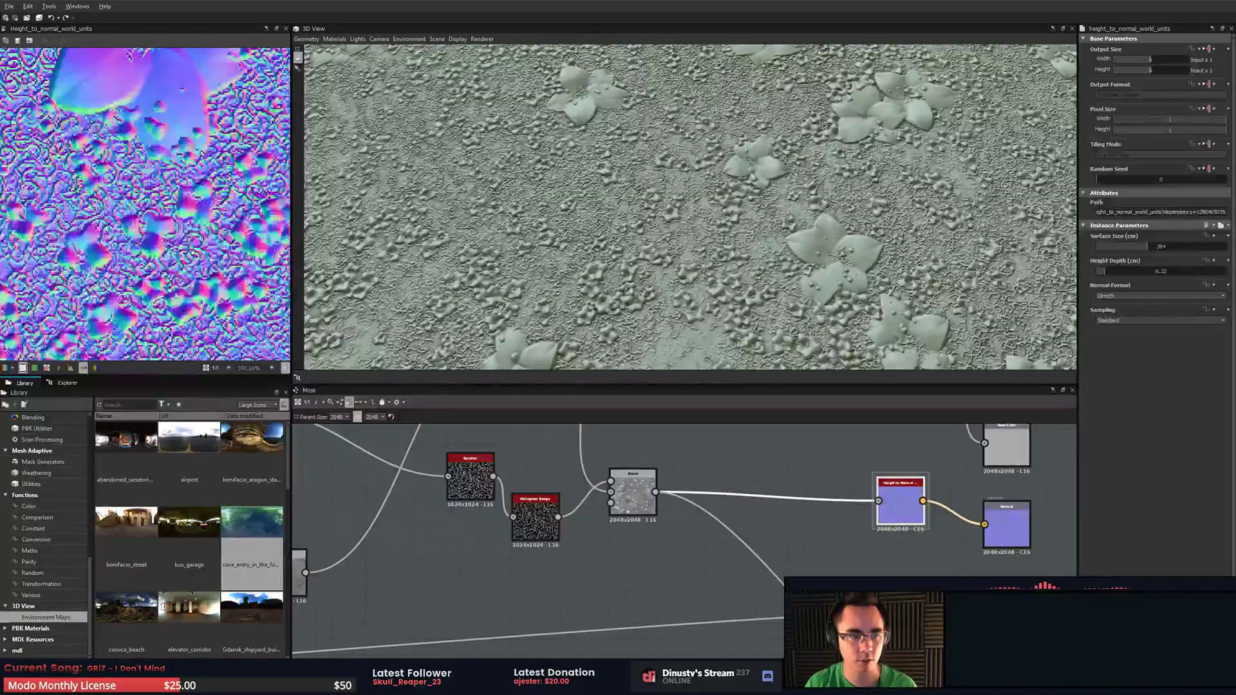
drag(1140, 247, 1168, 246)
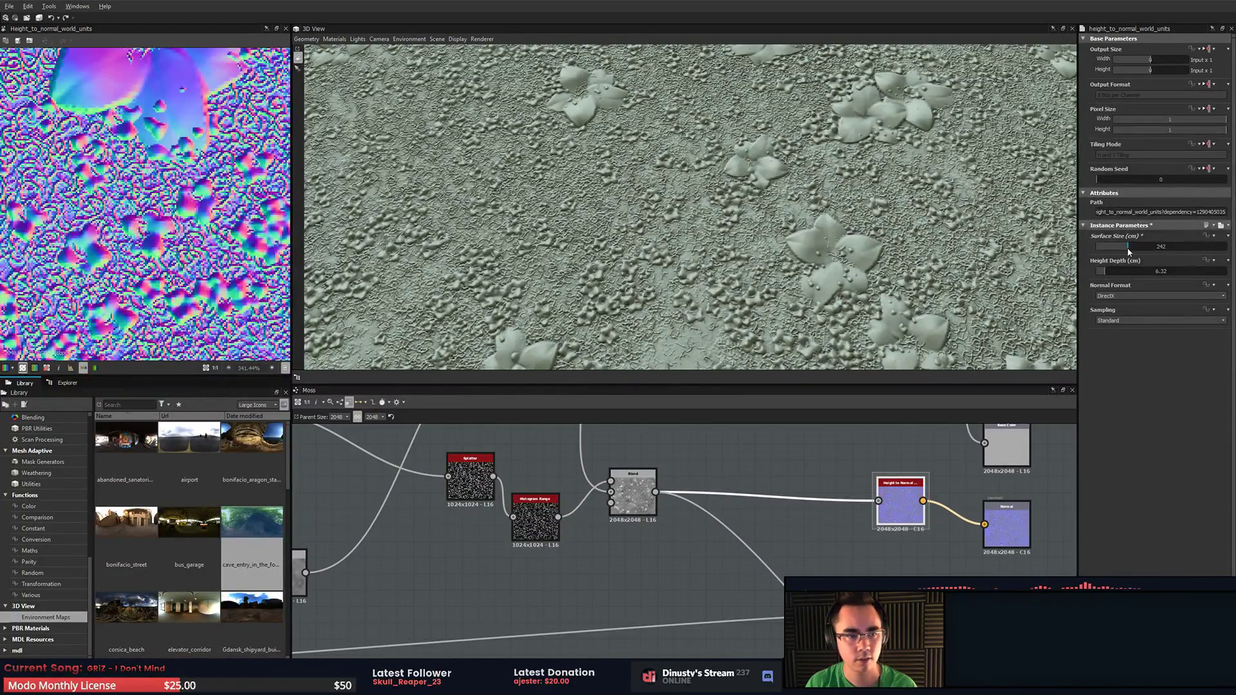
mouse_move(1201, 250)
mouse_down()
mouse_move(1228, 251)
mouse_move(1216, 251)
mouse_up()
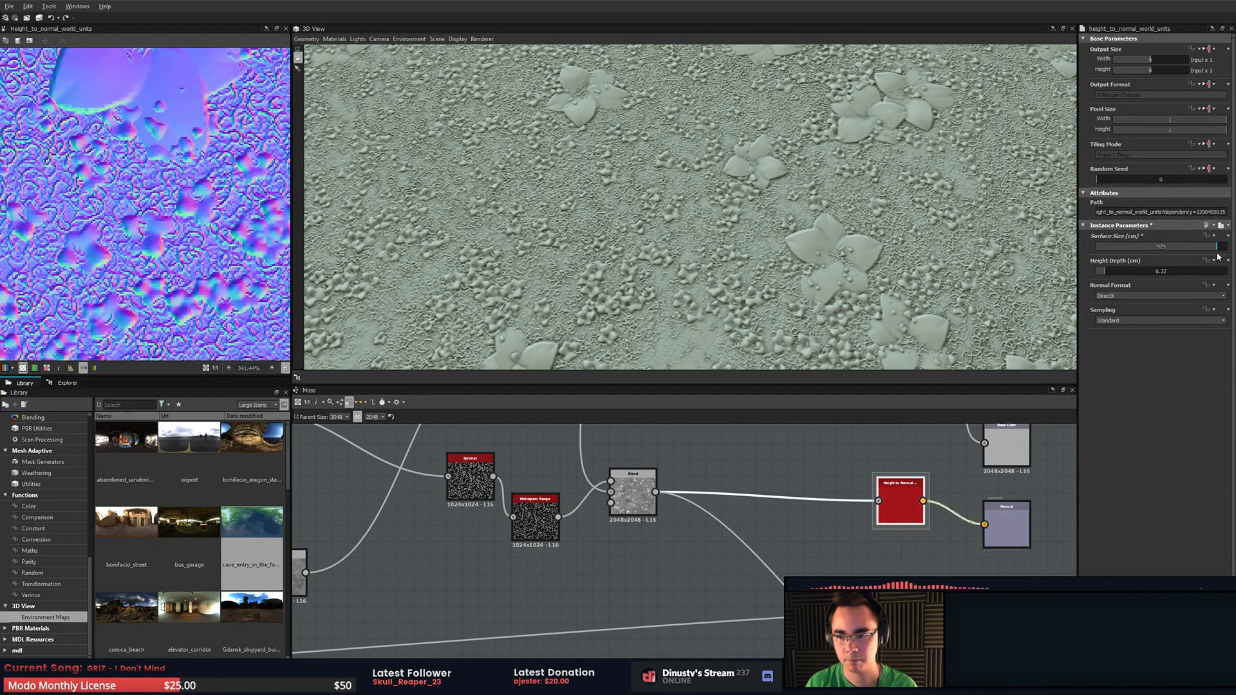
drag(1105, 271, 1104, 276)
scroll(740, 270, down, 3)
mouse_move(740, 277)
mouse_down()
mouse_move(738, 246)
mouse_move(753, 261)
mouse_up()
scroll(738, 245, down, 4)
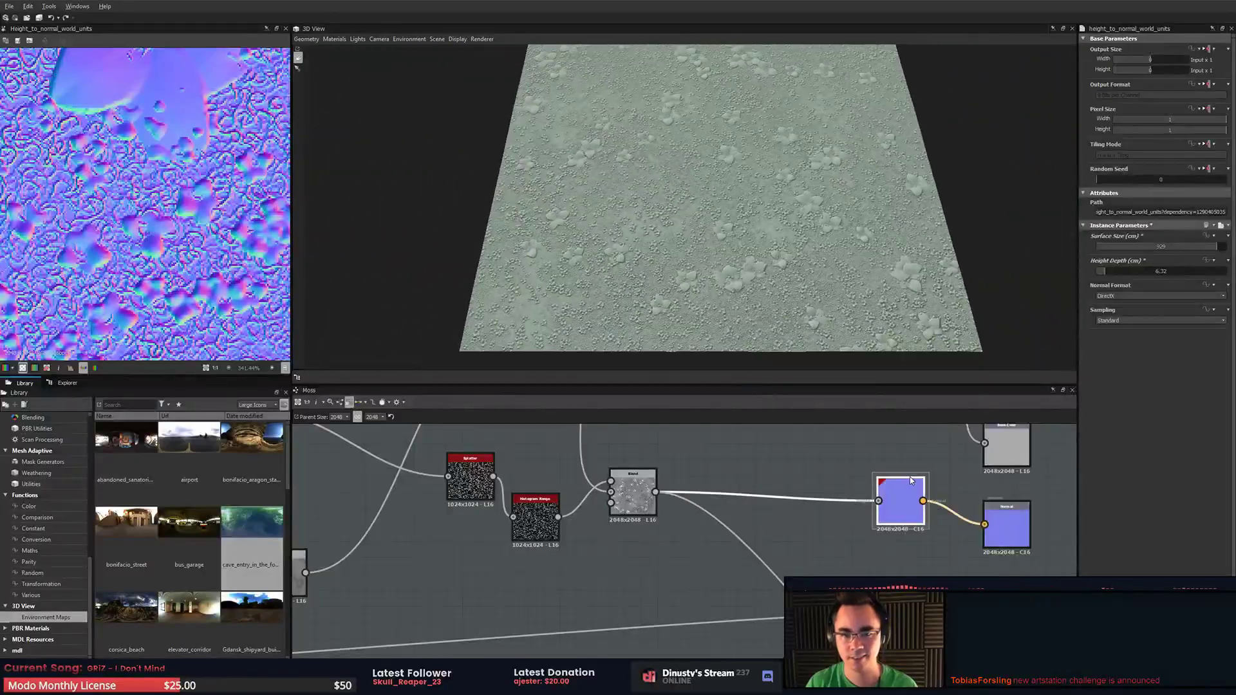
middle_drag(848, 470, 754, 482)
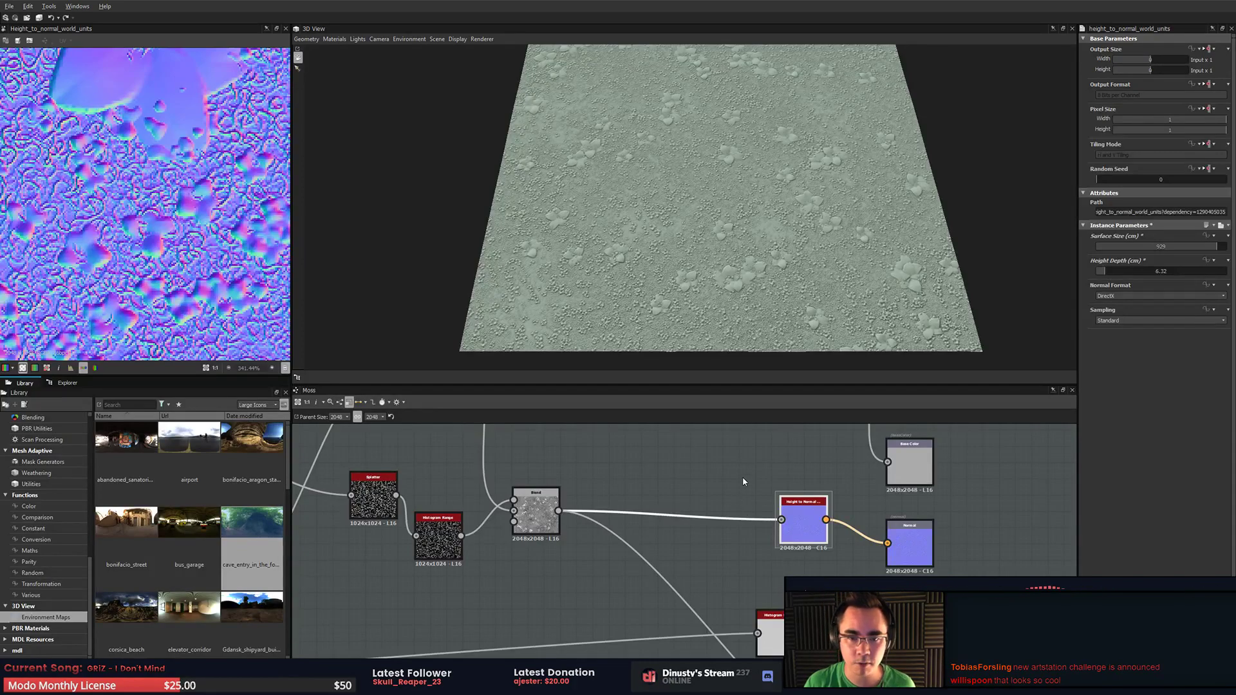
scroll(777, 189, up, 5)
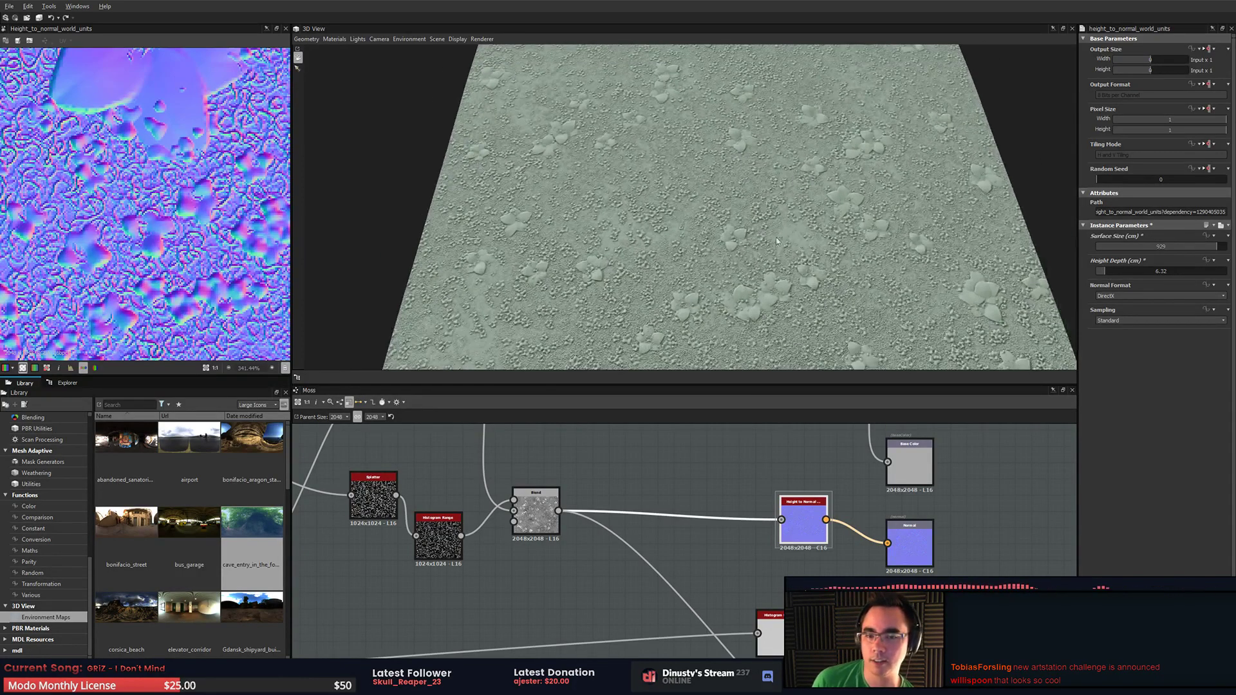
scroll(730, 248, up, 3)
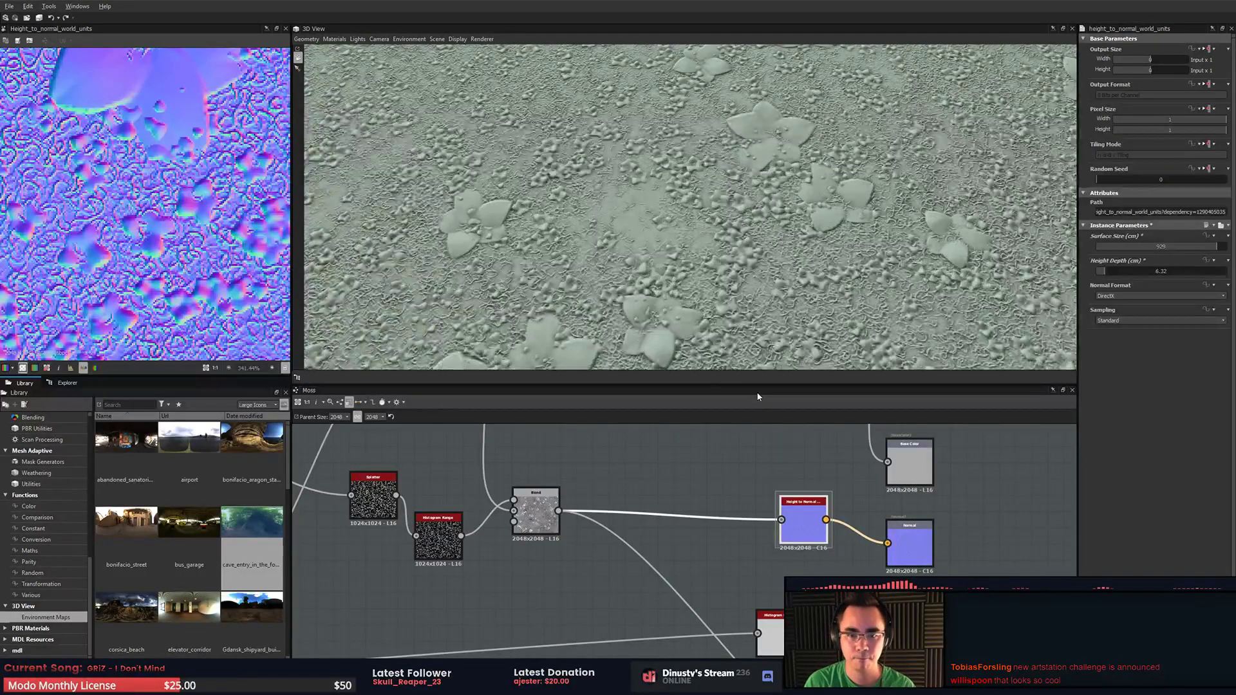
- Switch to Discord's art-related channel and close the enlarged image
key(alt+Tab)
click(701, 392)
key(alt+Tab)
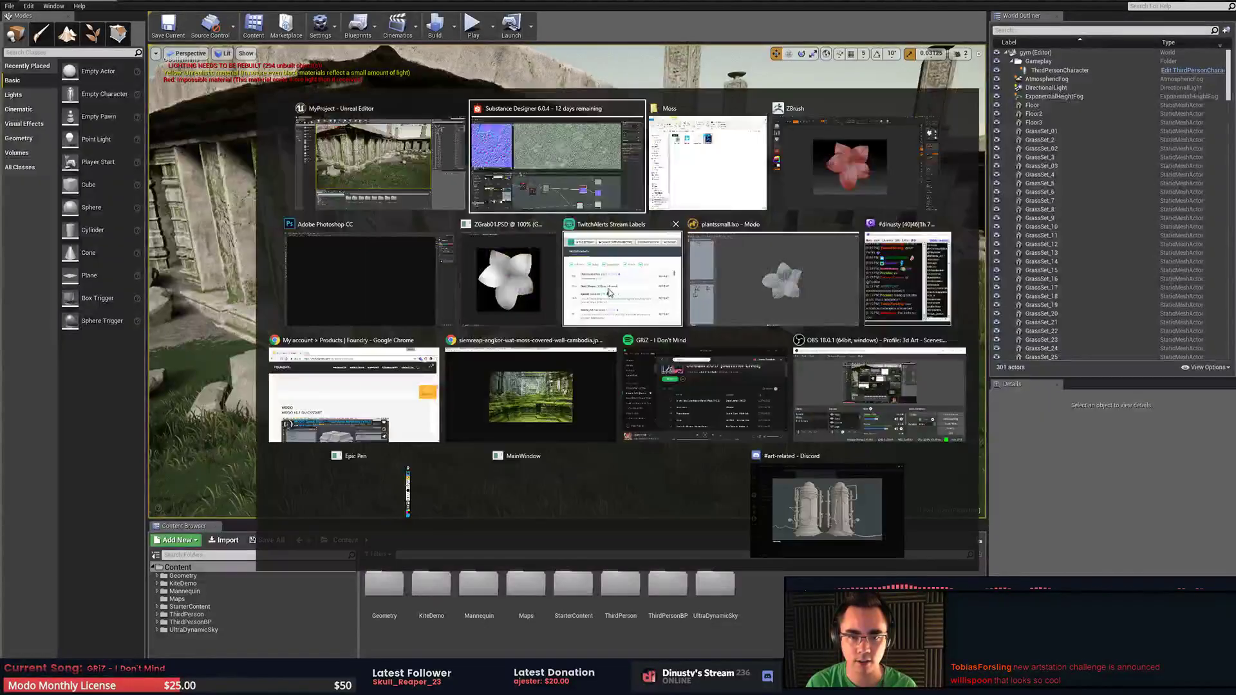
click(798, 504)
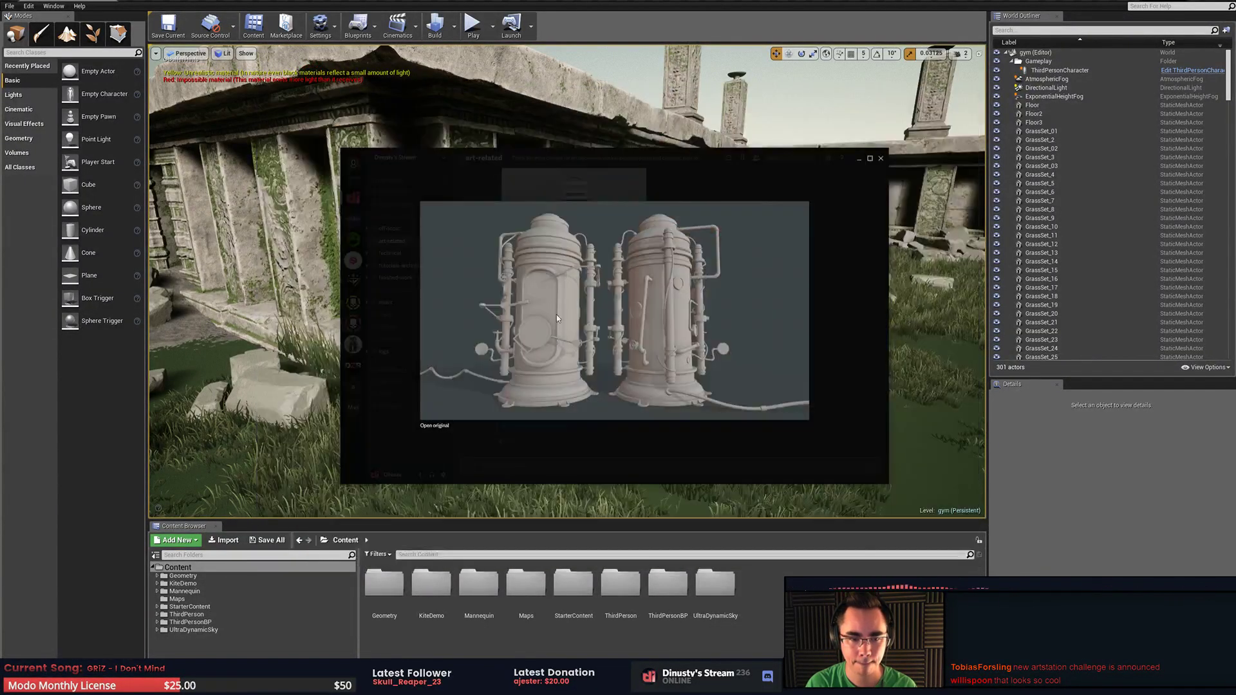
click(850, 217)
- Switch to Chrome and examine the Angkor Wat photos of moss-covered walls and stone as reference
key(alt+Tab)
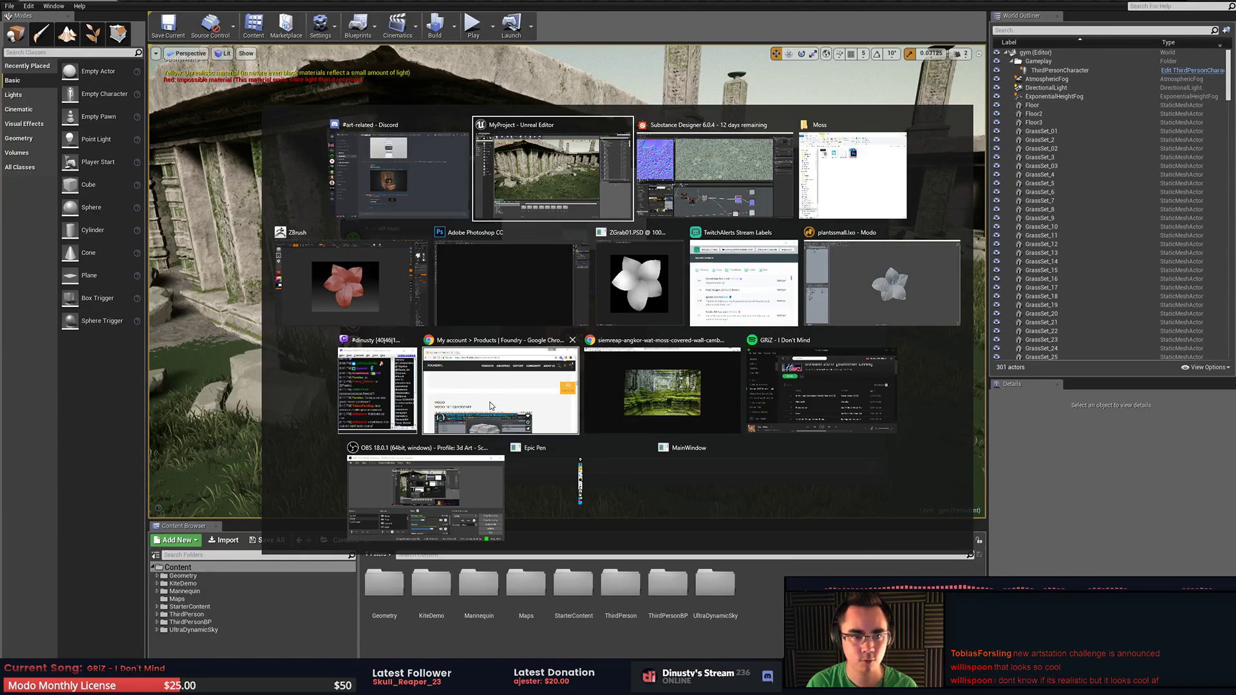
click(738, 342)
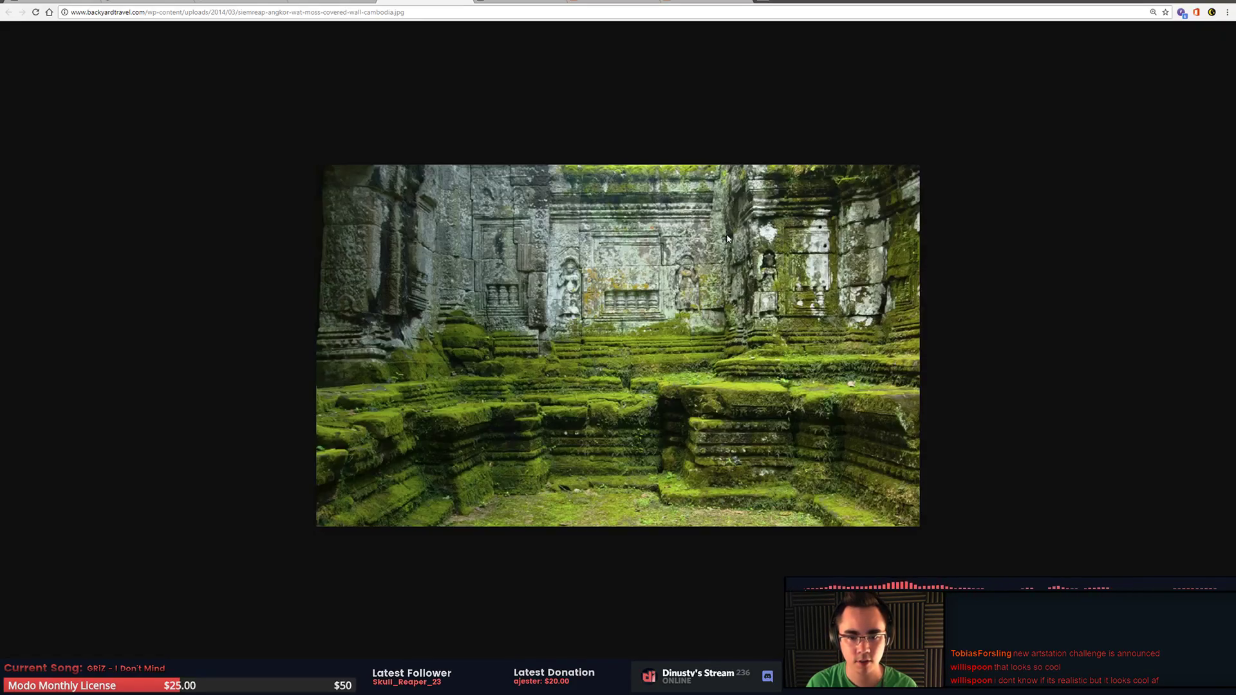
click(654, 4)
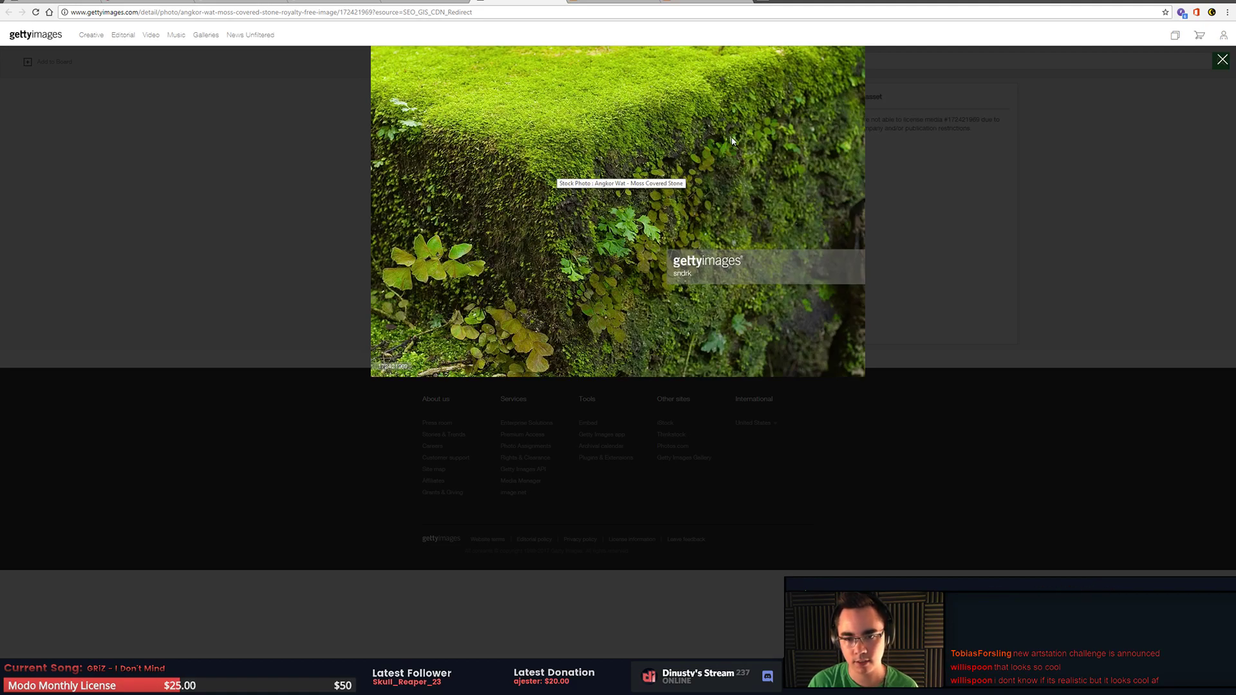
- Switch back to Substance Designer and preview the small flowers' Histogram Range and Splatter outputs
key(alt+Tab)
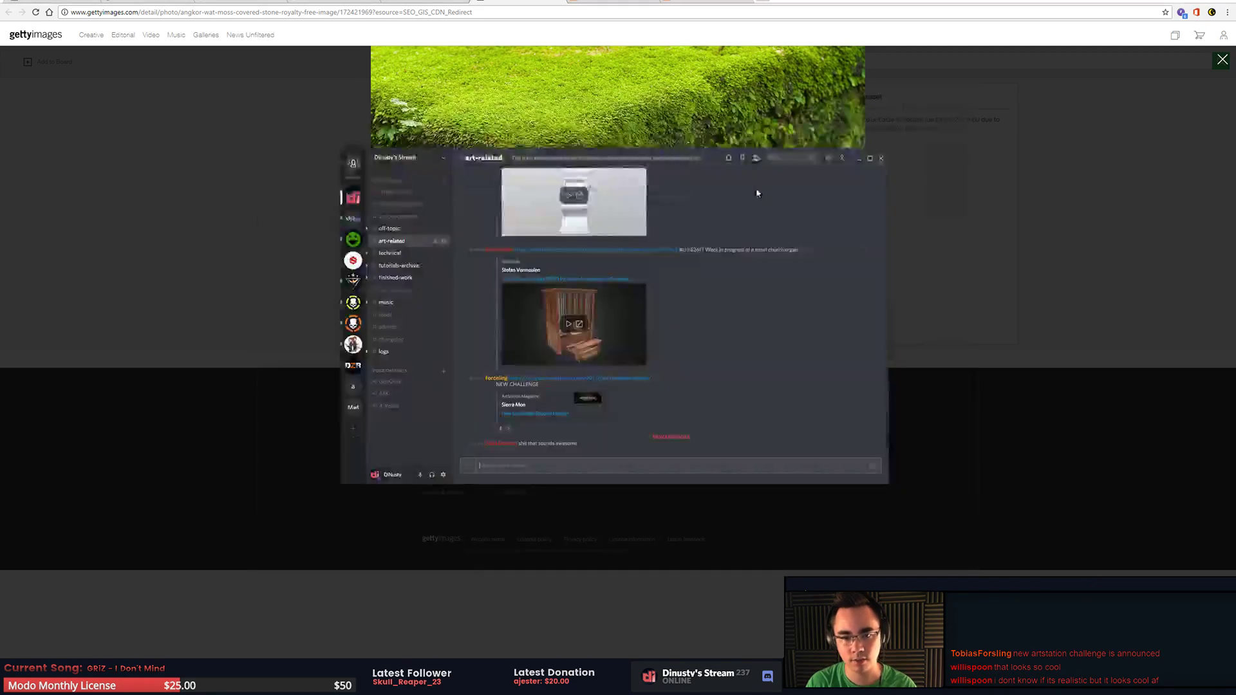
key(alt+Tab)
key(alt+Tab)
key(alt+Tab)
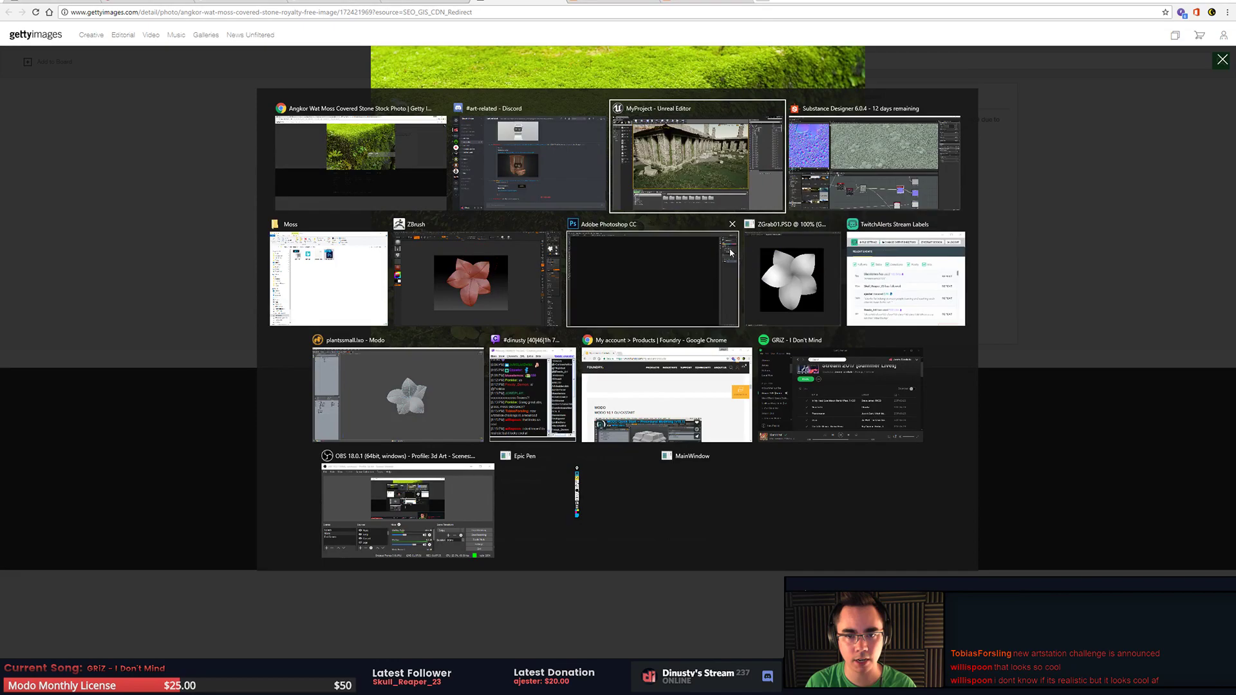
click(847, 169)
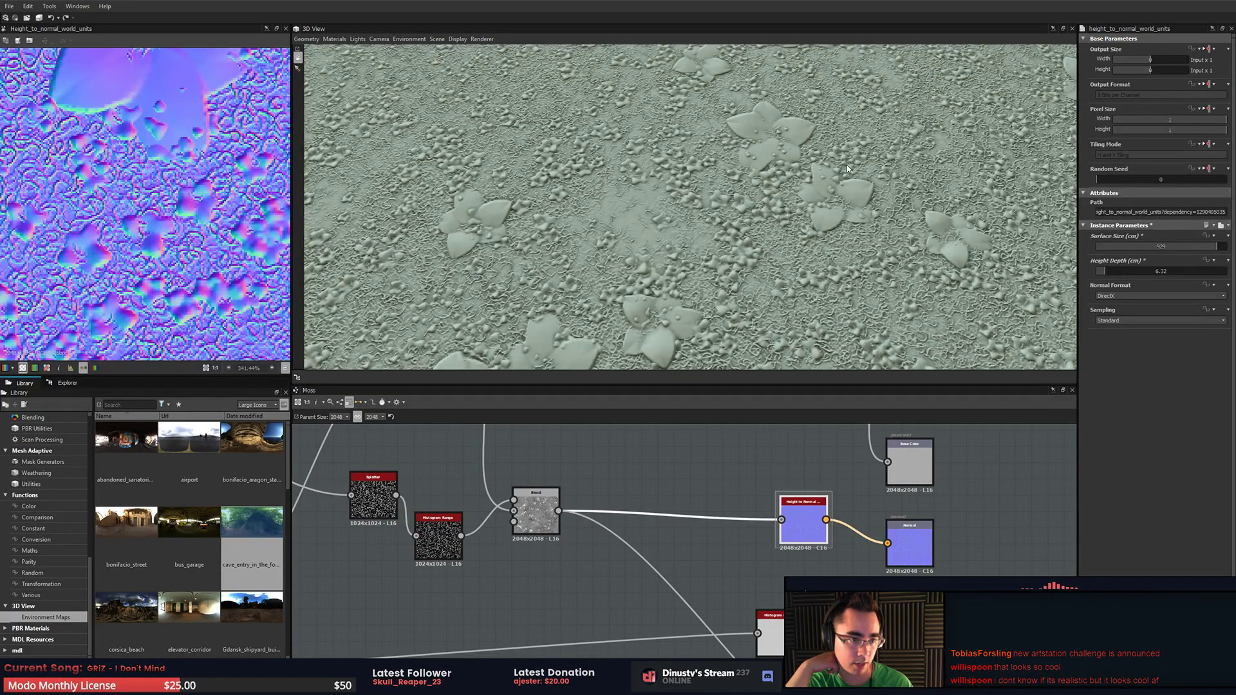
middle_drag(646, 496, 701, 479)
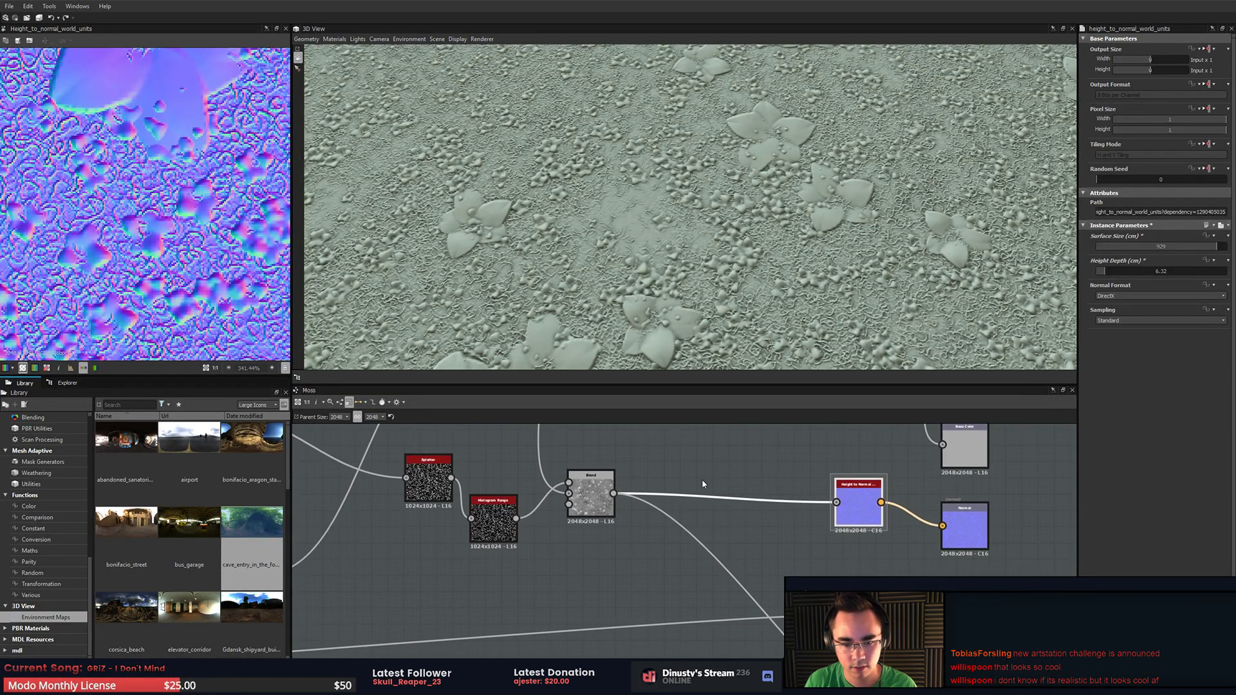
scroll(702, 479, up, 1)
click(572, 540)
middle_drag(572, 540, 658, 563)
double_click(543, 557)
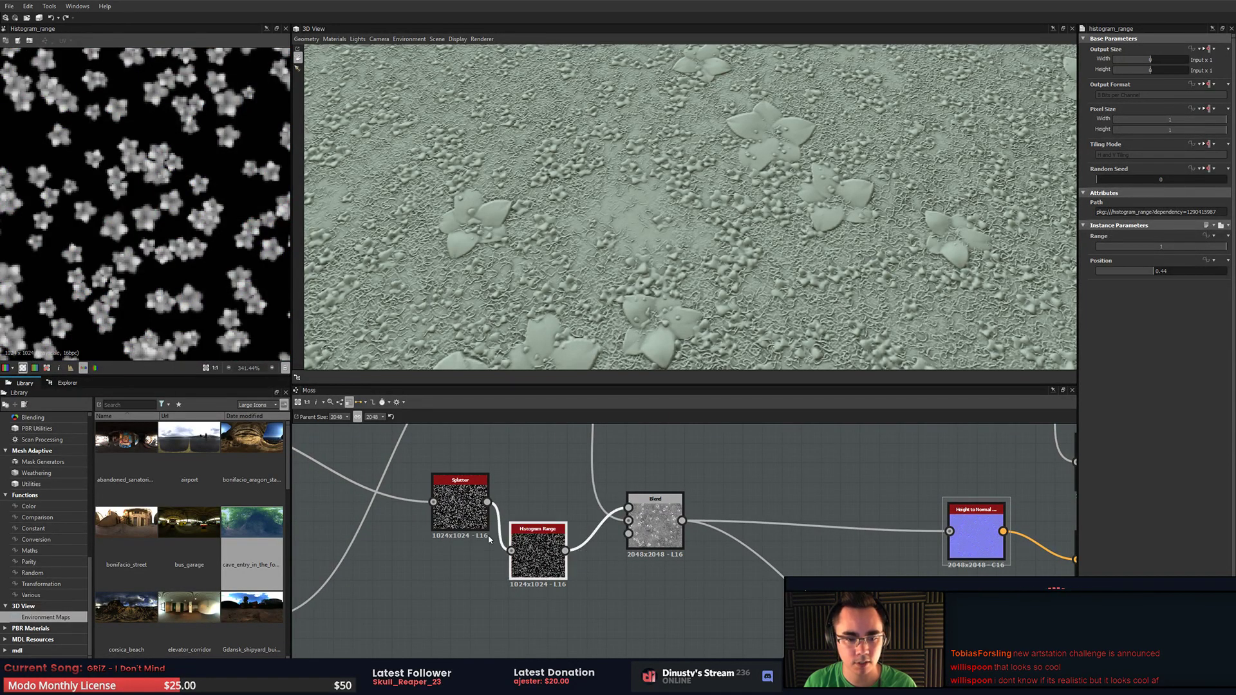
double_click(462, 512)
middle_drag(443, 556, 497, 582)
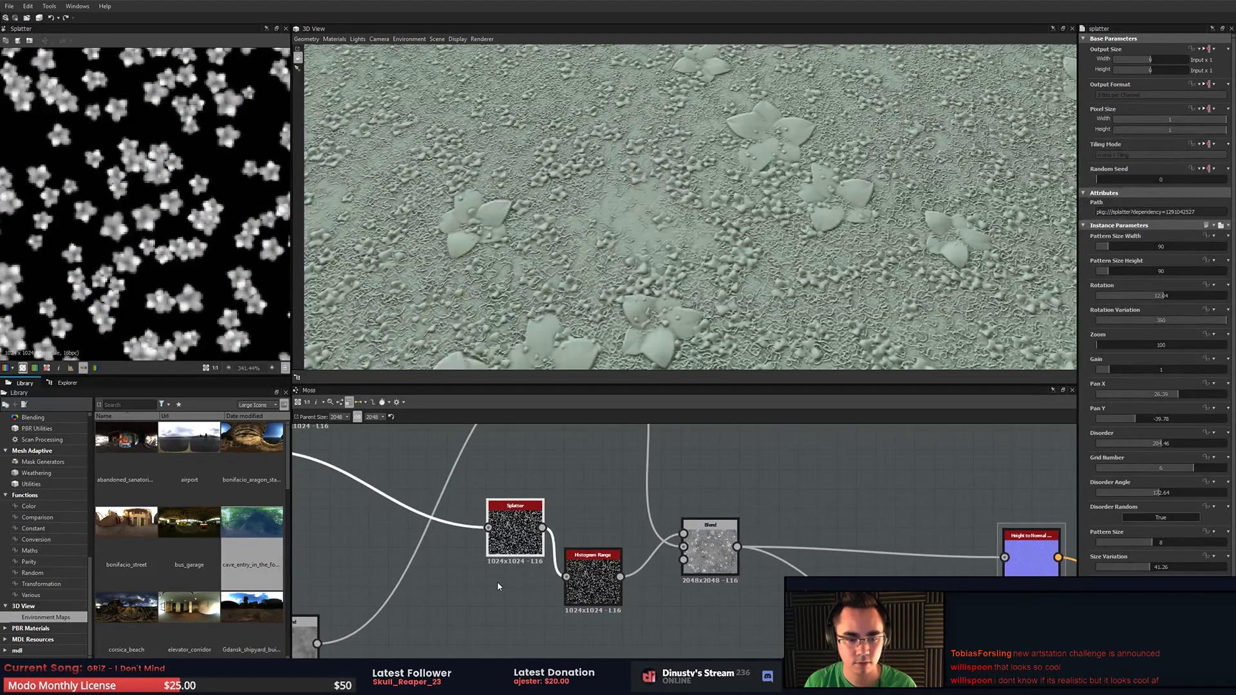
- Set the small flowers' Splatter output size to be relative to the parent at ×1 for width and height
middle_drag(522, 458, 779, 484)
click(1209, 84)
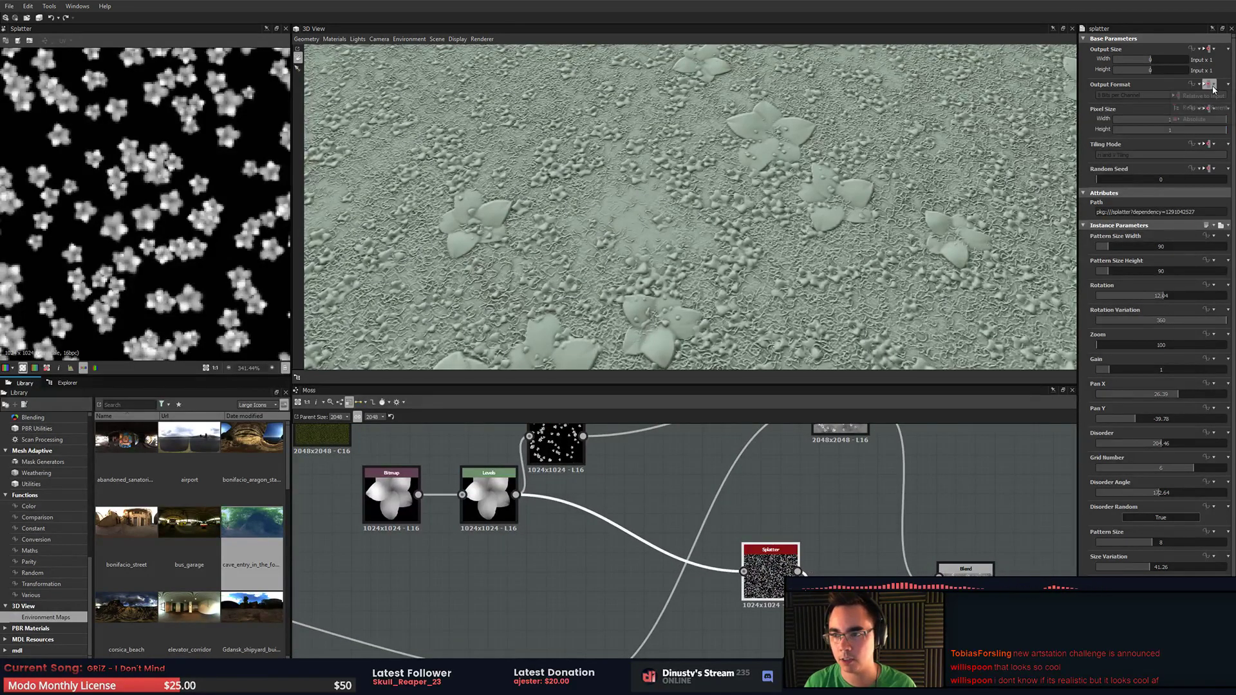
click(1208, 49)
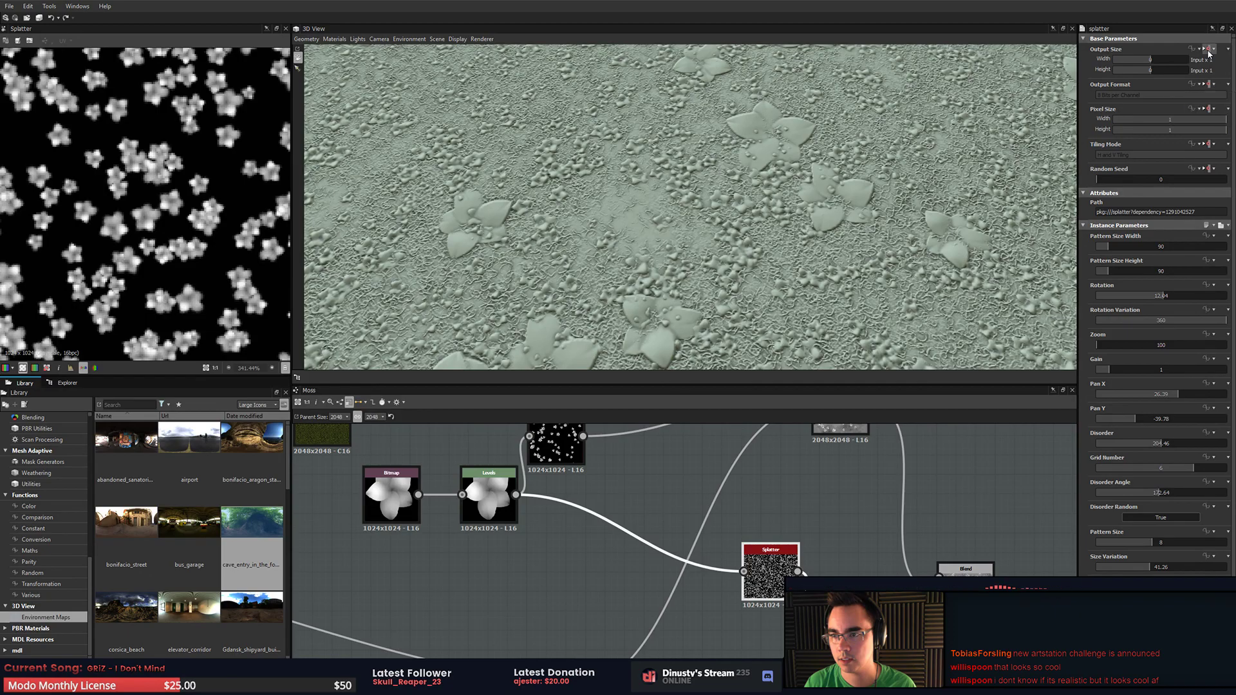
click(1208, 49)
click(1213, 76)
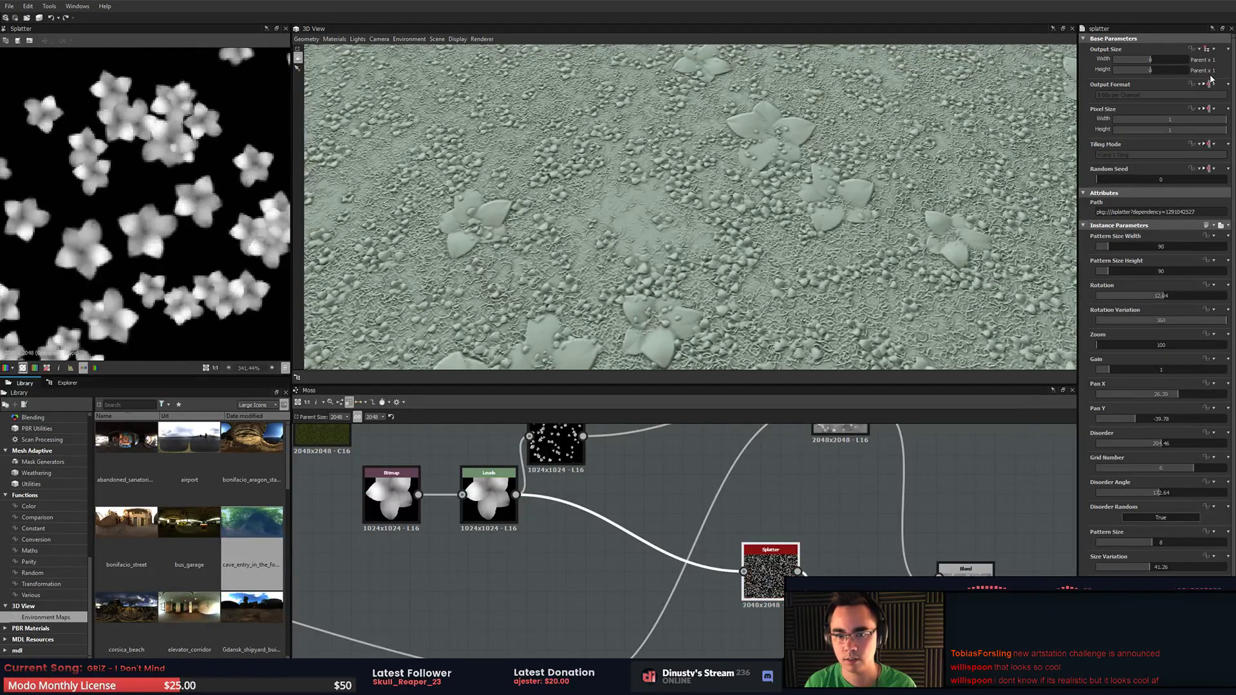
middle_drag(942, 486, 896, 477)
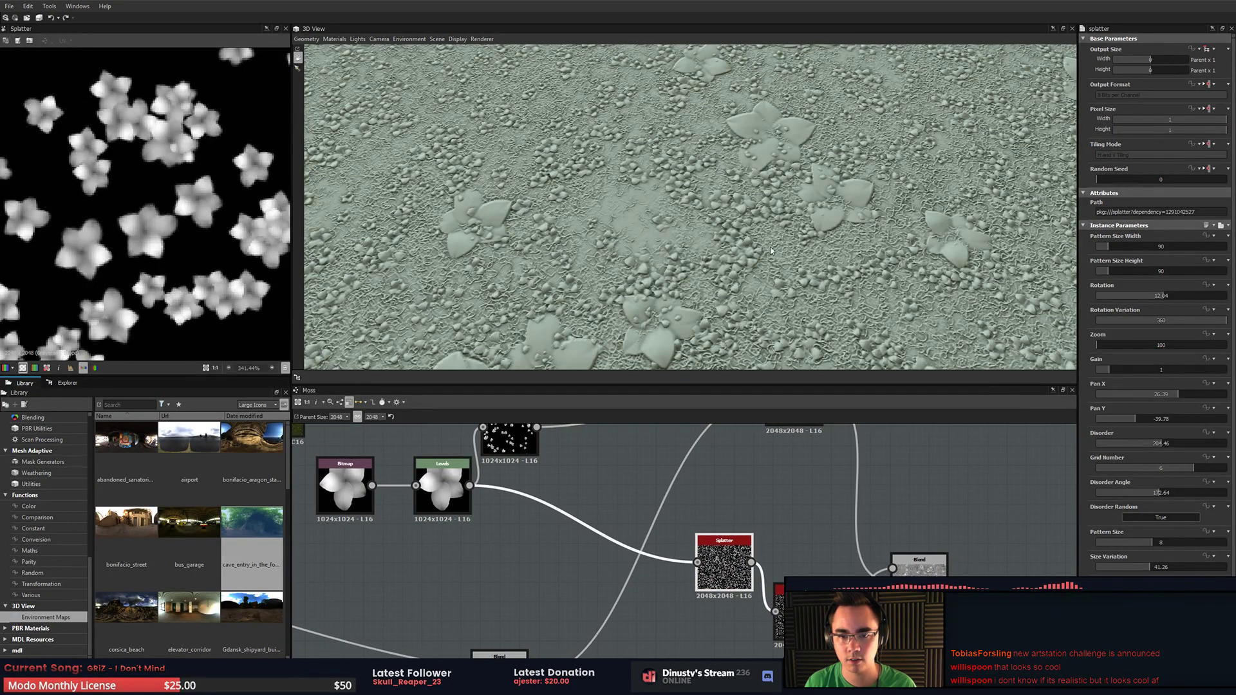
scroll(767, 270, down, 3)
mouse_move(789, 289)
mouse_down()
mouse_move(767, 270)
mouse_move(780, 275)
mouse_up()
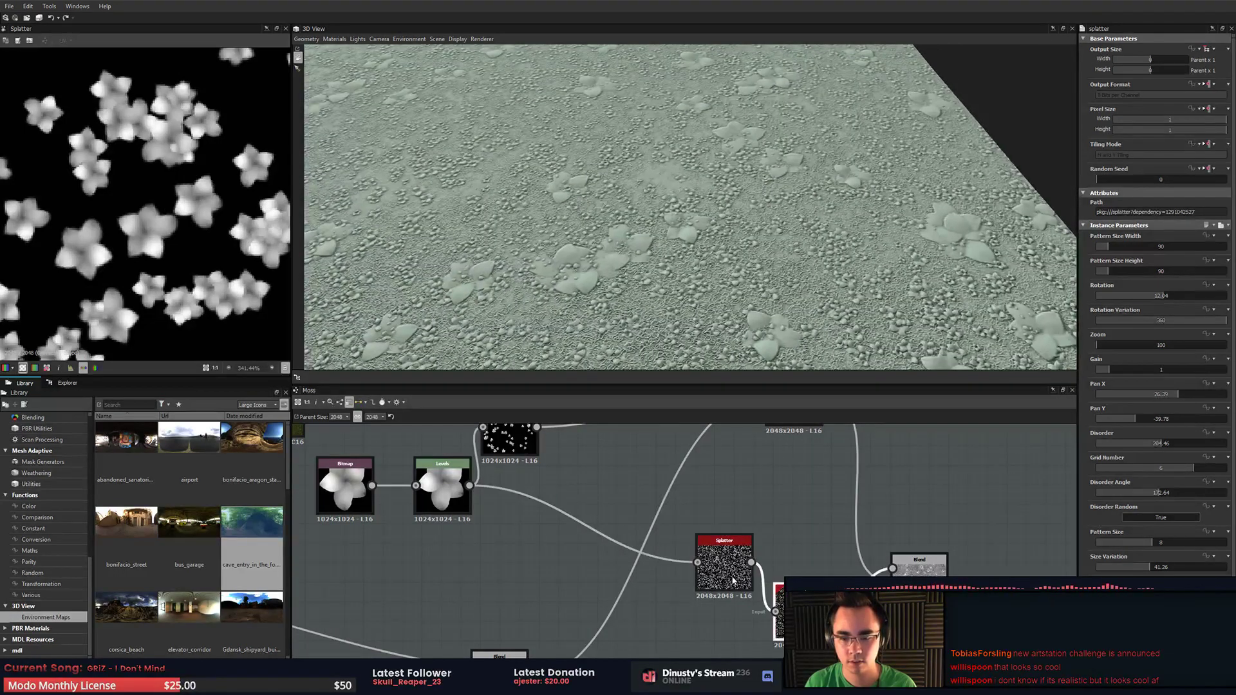
- Set the small flowers' Splatter Pattern Size Width and Height to 100 and preview the Histogram Range output
double_click(1183, 247)
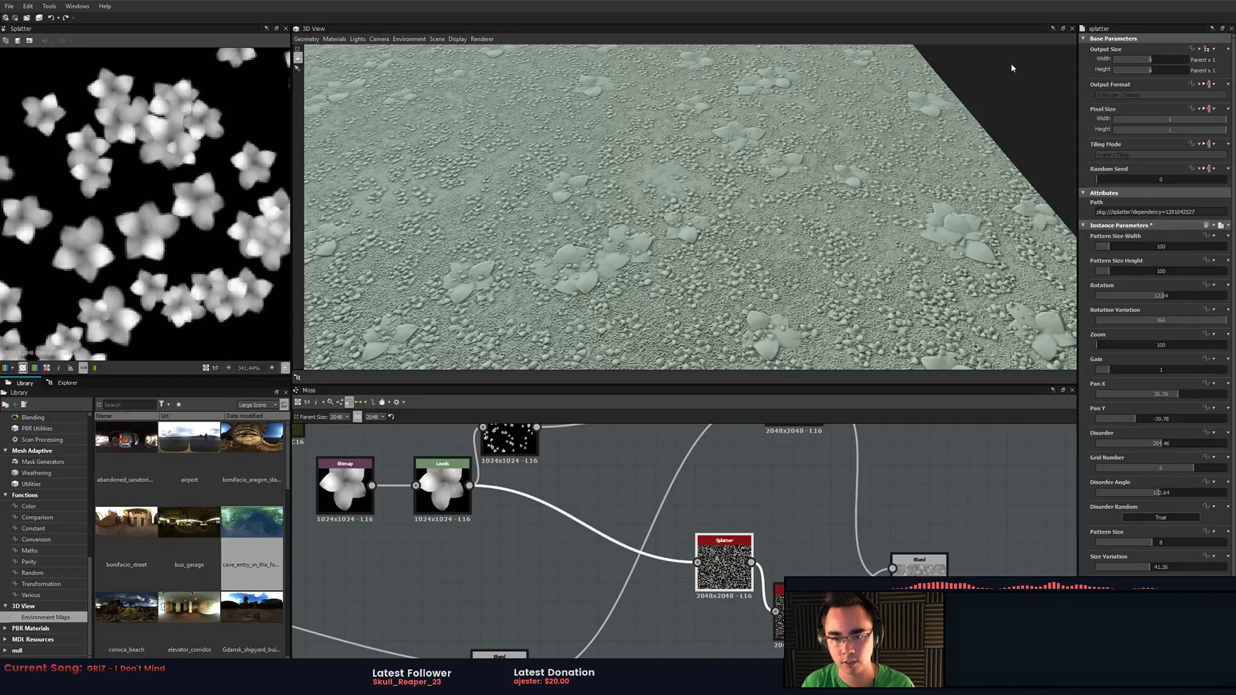
double_click(802, 612)
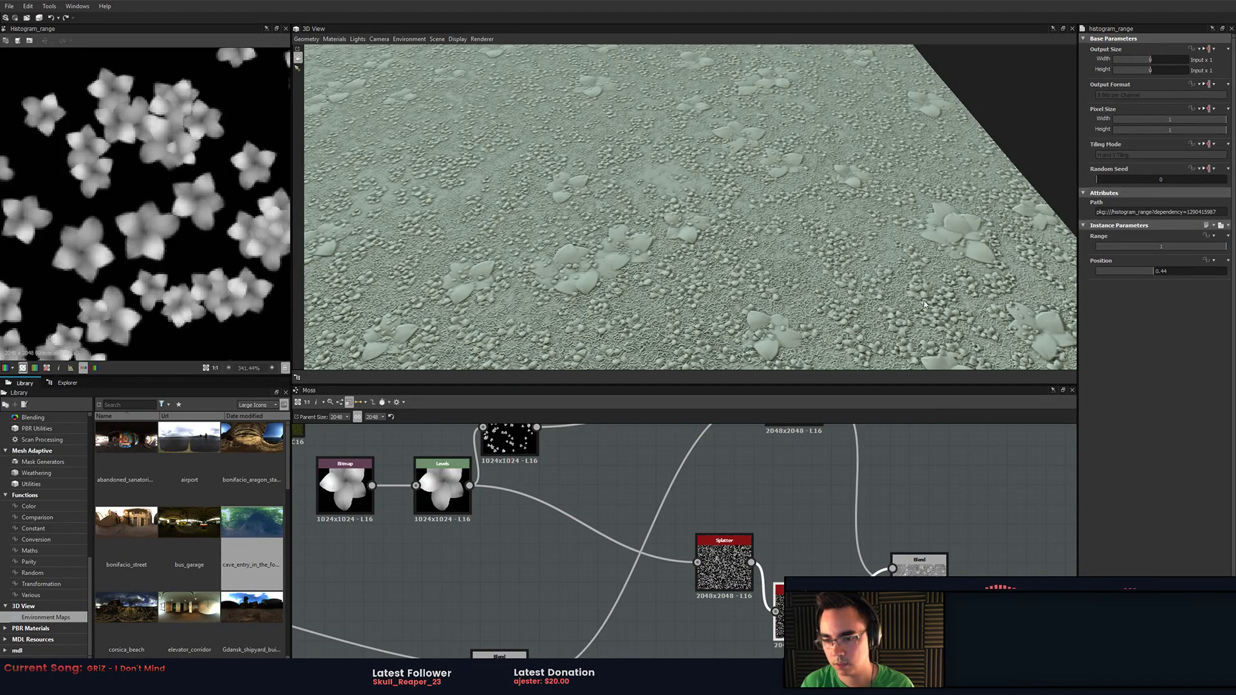
drag(924, 304, 888, 361)
right_drag(888, 360, 817, 506)
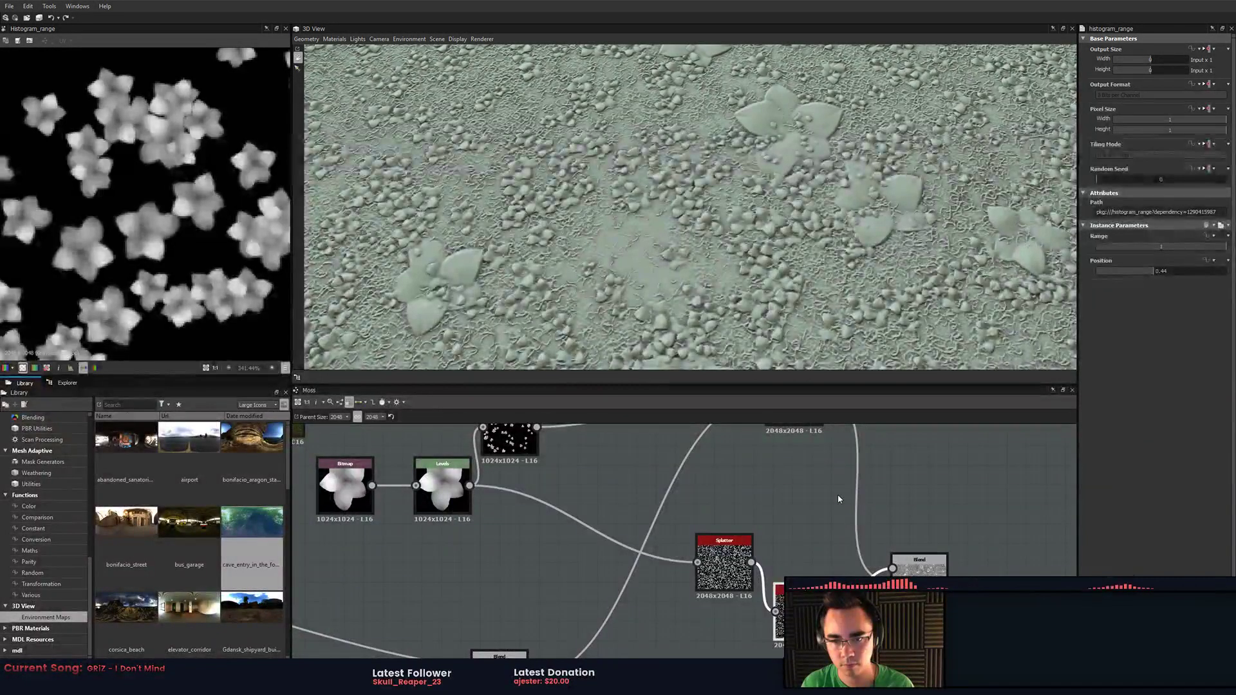
click(723, 565)
click(790, 609)
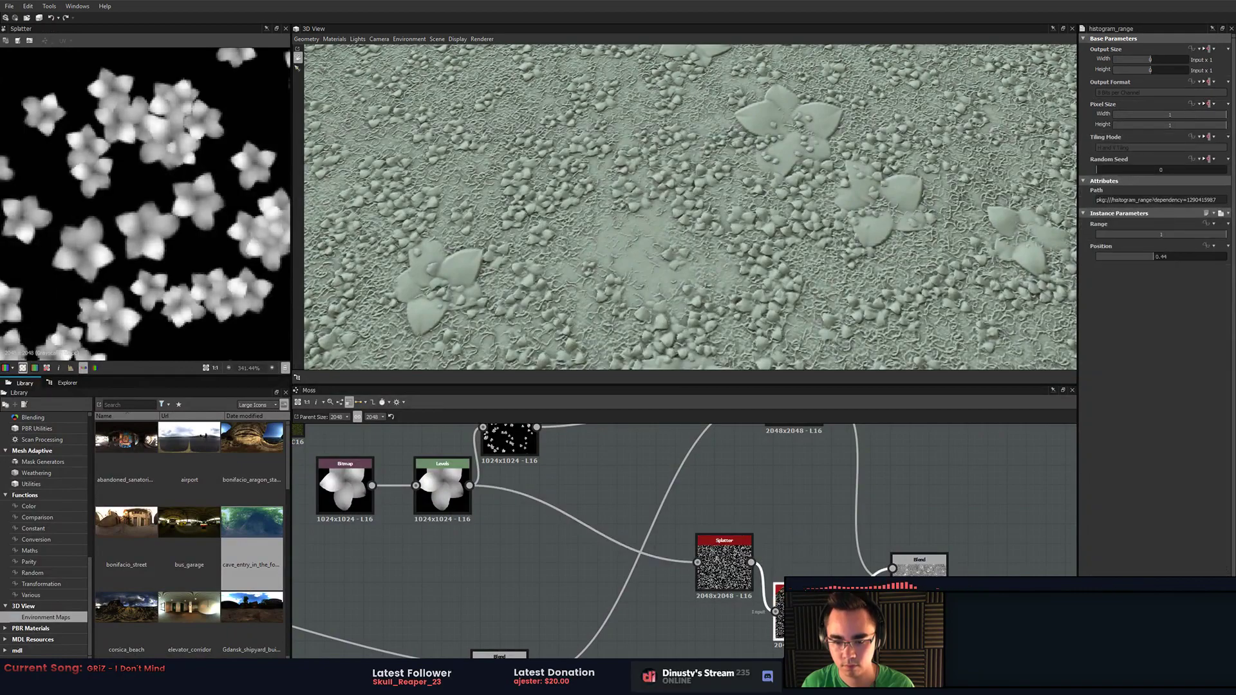
- Lower the small flowers' Splatter Grid Number to 5 for fewer, larger flowers and check them in the 3D view
click(728, 570)
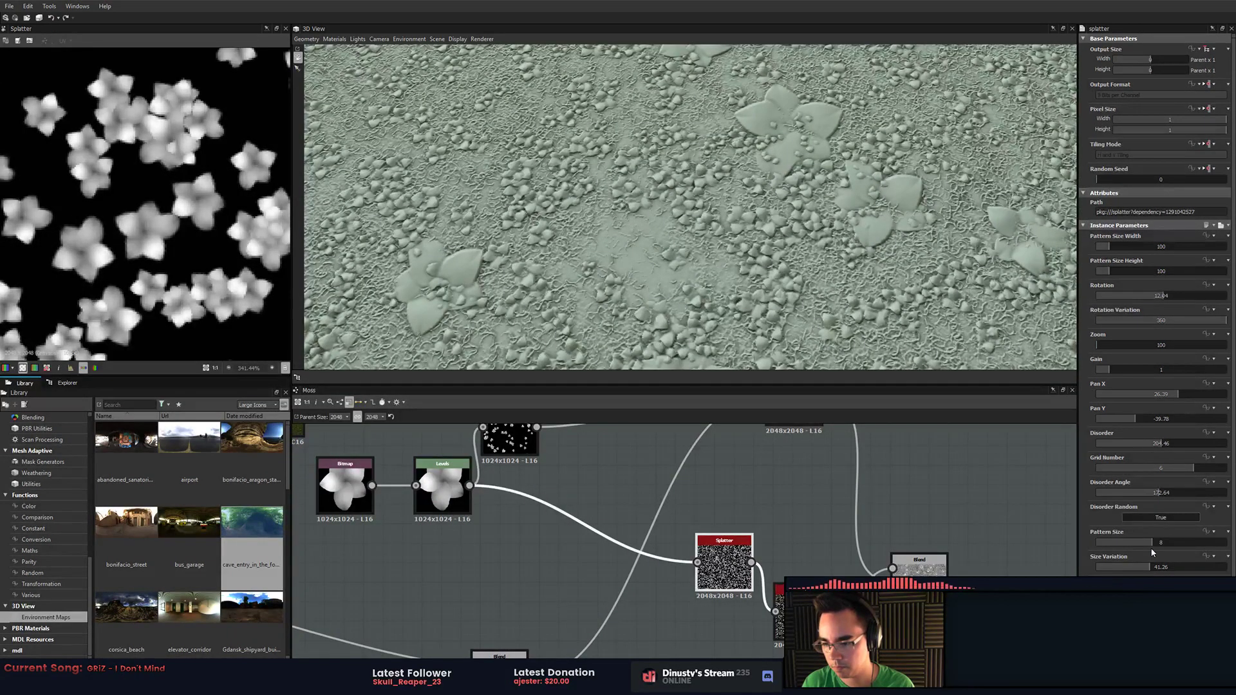
mouse_move(1150, 545)
mouse_down()
mouse_move(1136, 544)
mouse_move(1150, 545)
mouse_up()
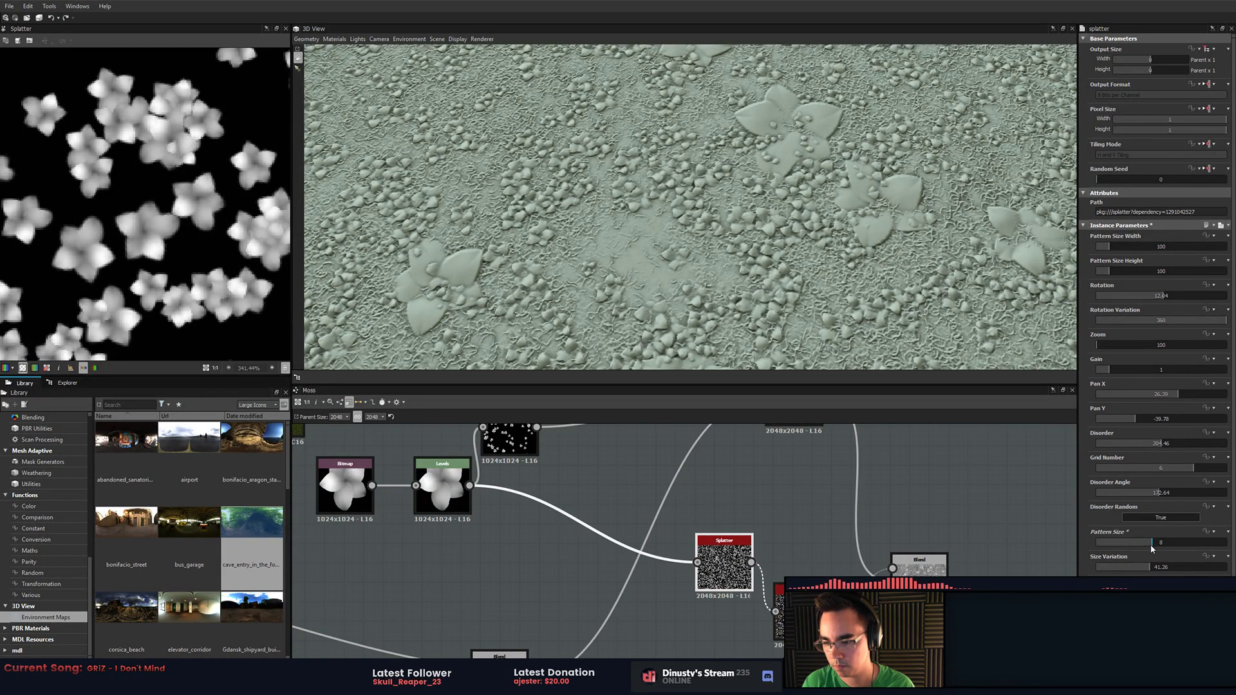
drag(1194, 468, 1177, 468)
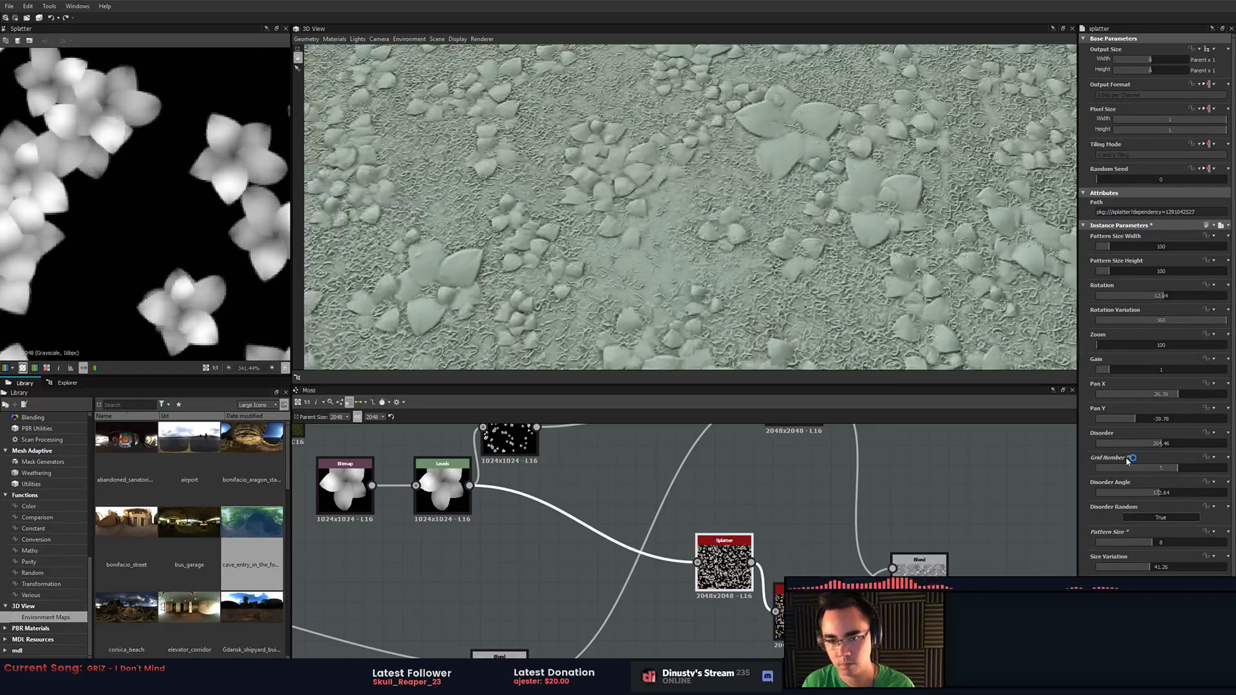
scroll(854, 292, down, 5)
drag(854, 292, 834, 298)
scroll(834, 298, up, 5)
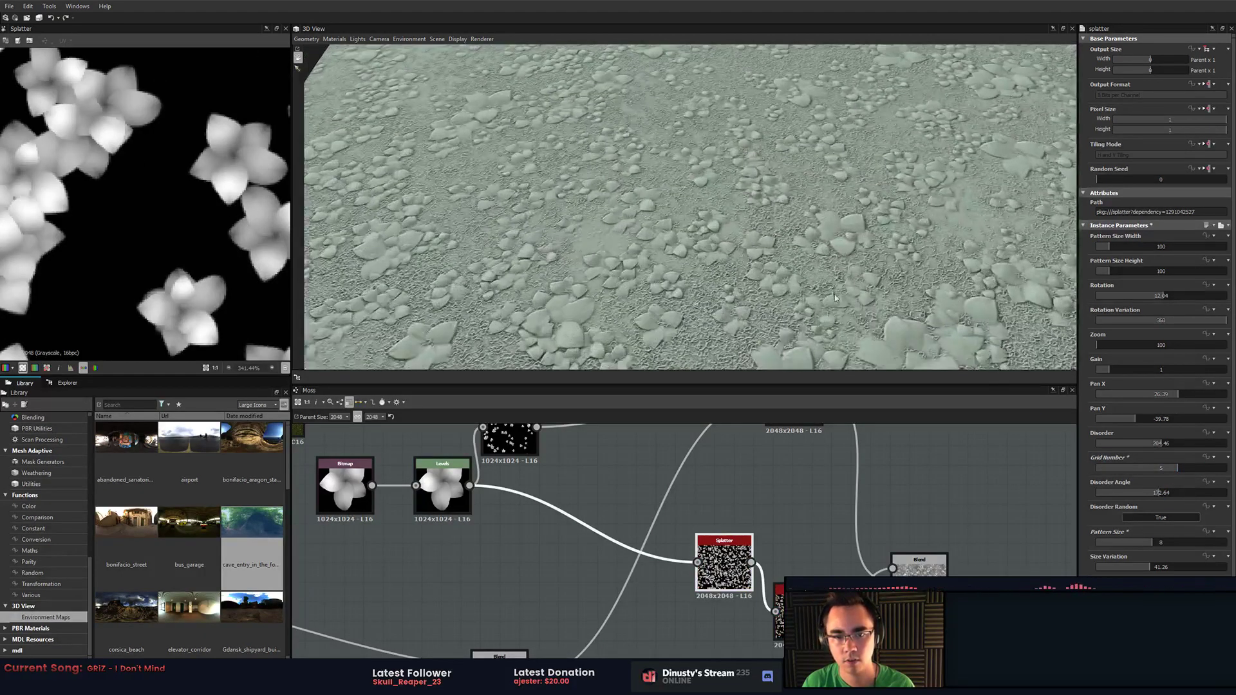
- Shift the small flowers' Splatter pattern by setting Pan X to -17.47 and Pan Y to about 14.5
scroll(175, 213, down, 5)
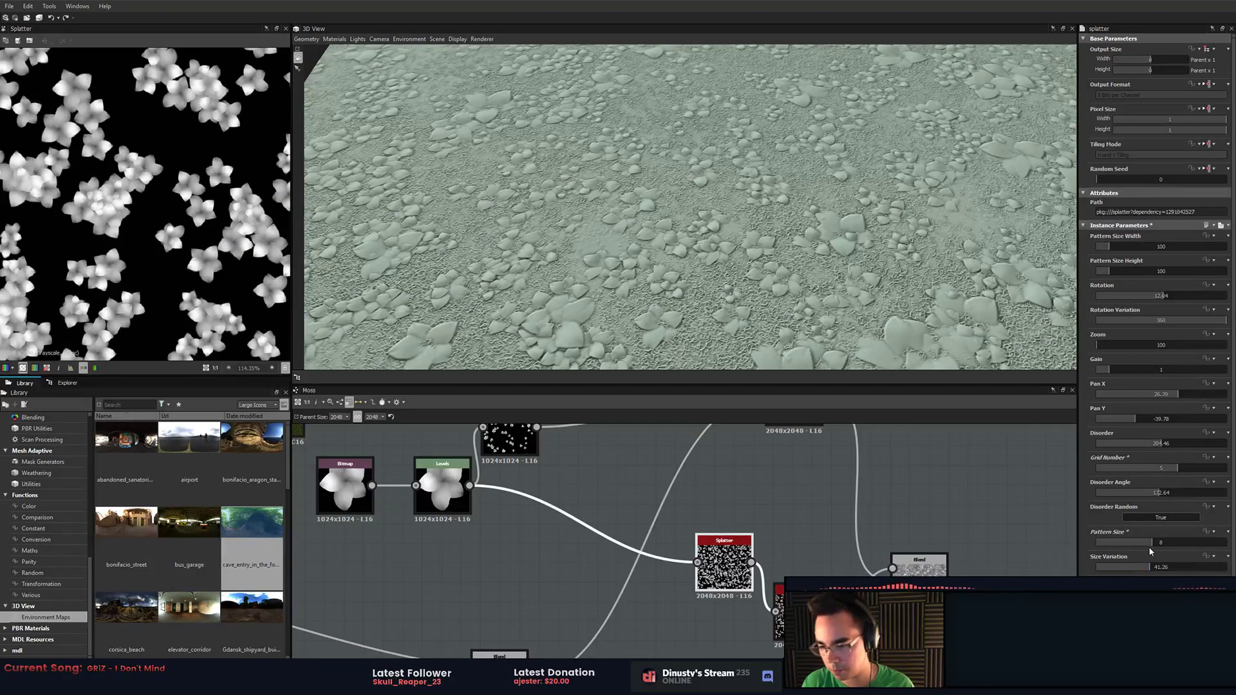
scroll(1087, 454, down, 2)
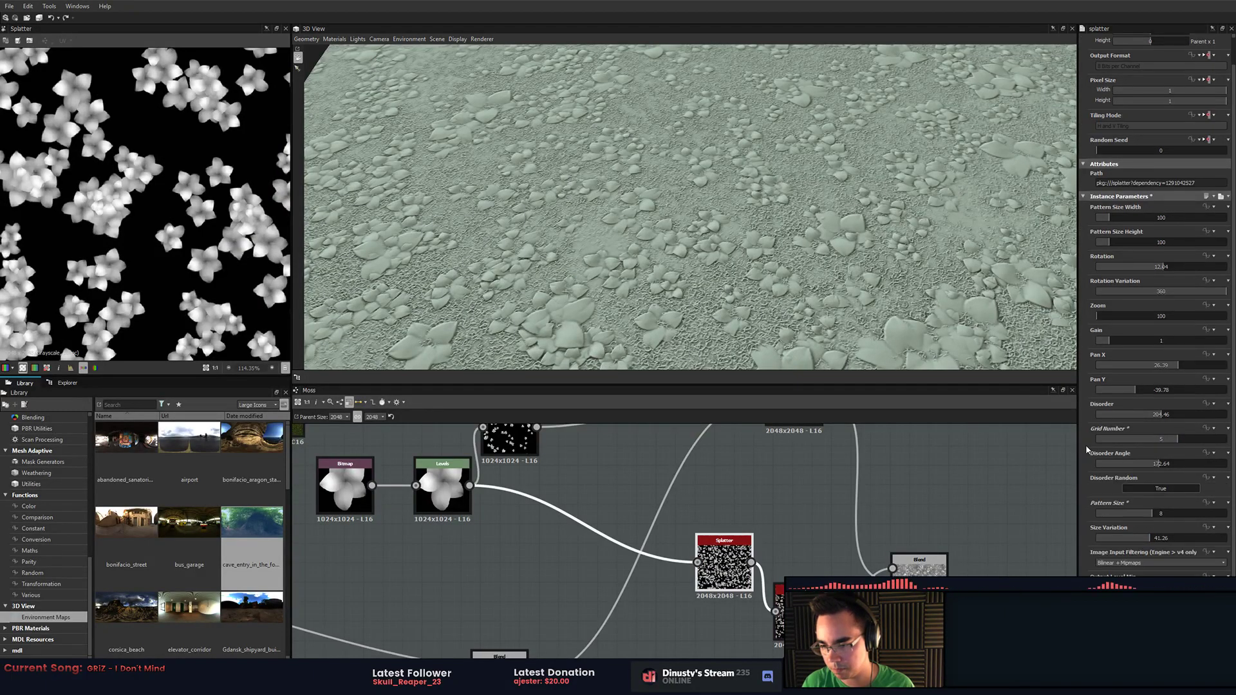
scroll(1102, 388, down, 2)
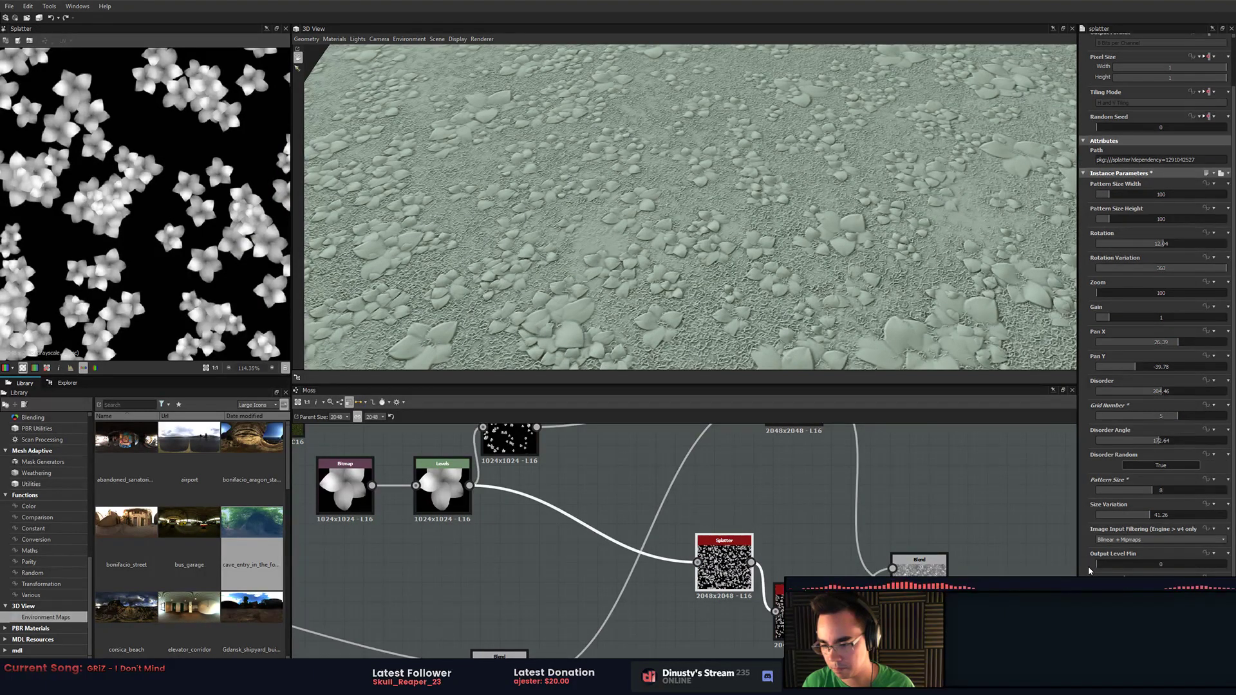
scroll(1094, 566, up, 3)
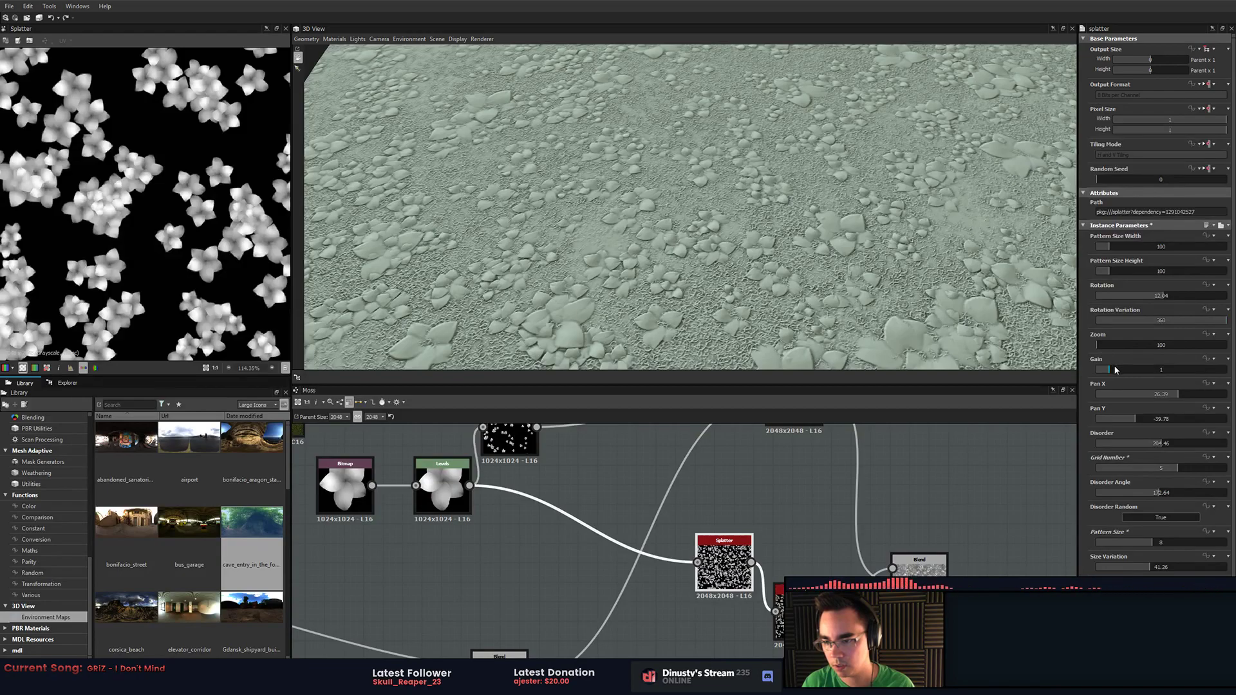
click(1150, 394)
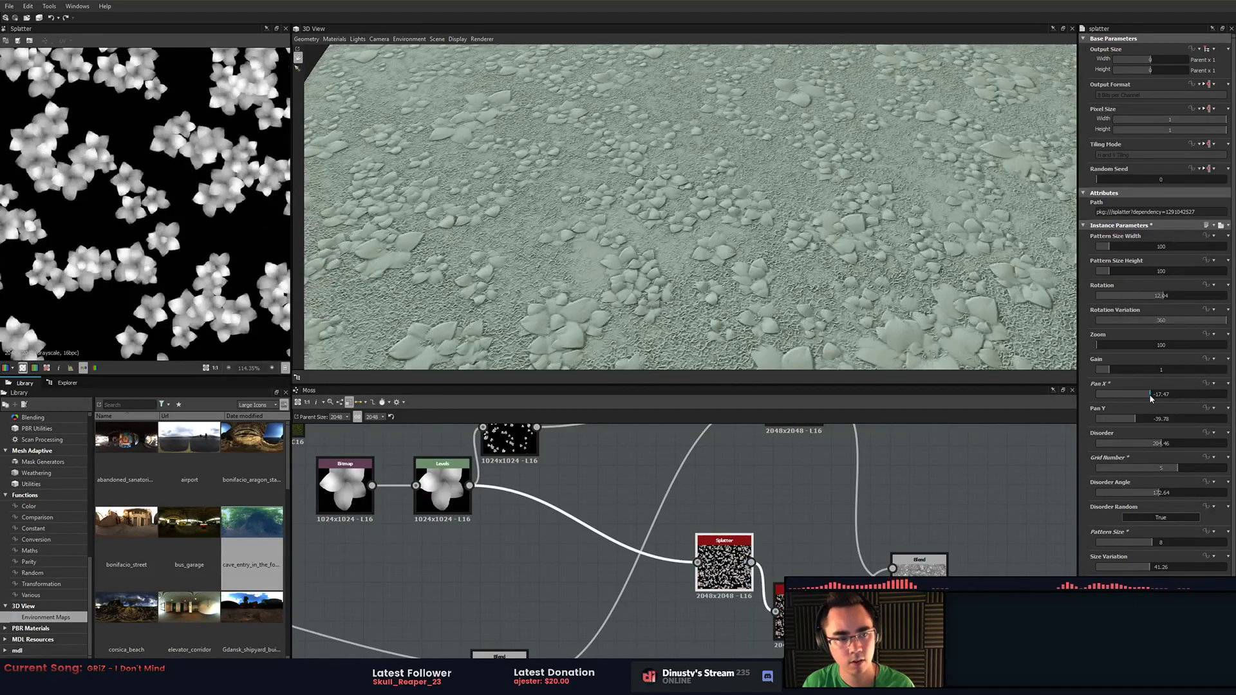
click(1170, 419)
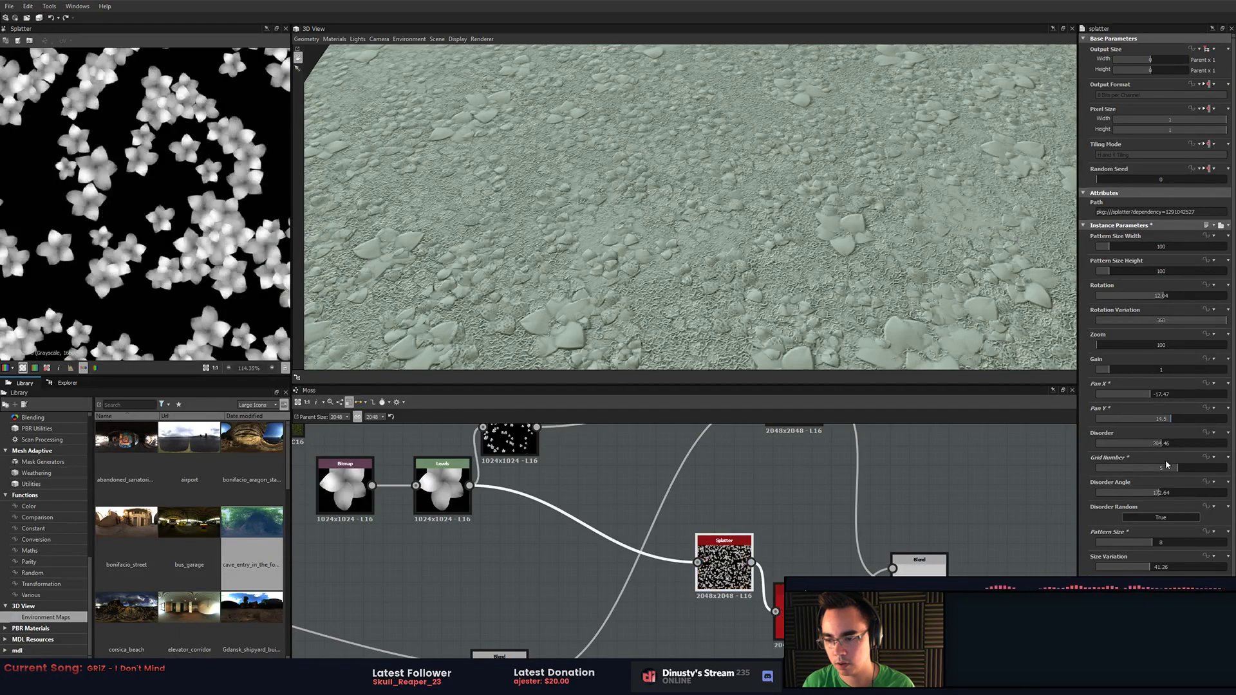
- Redistribute the small flowers by setting the Splatter's Disorder to about 124.65 and Disorder Angle to about 210
click(1141, 443)
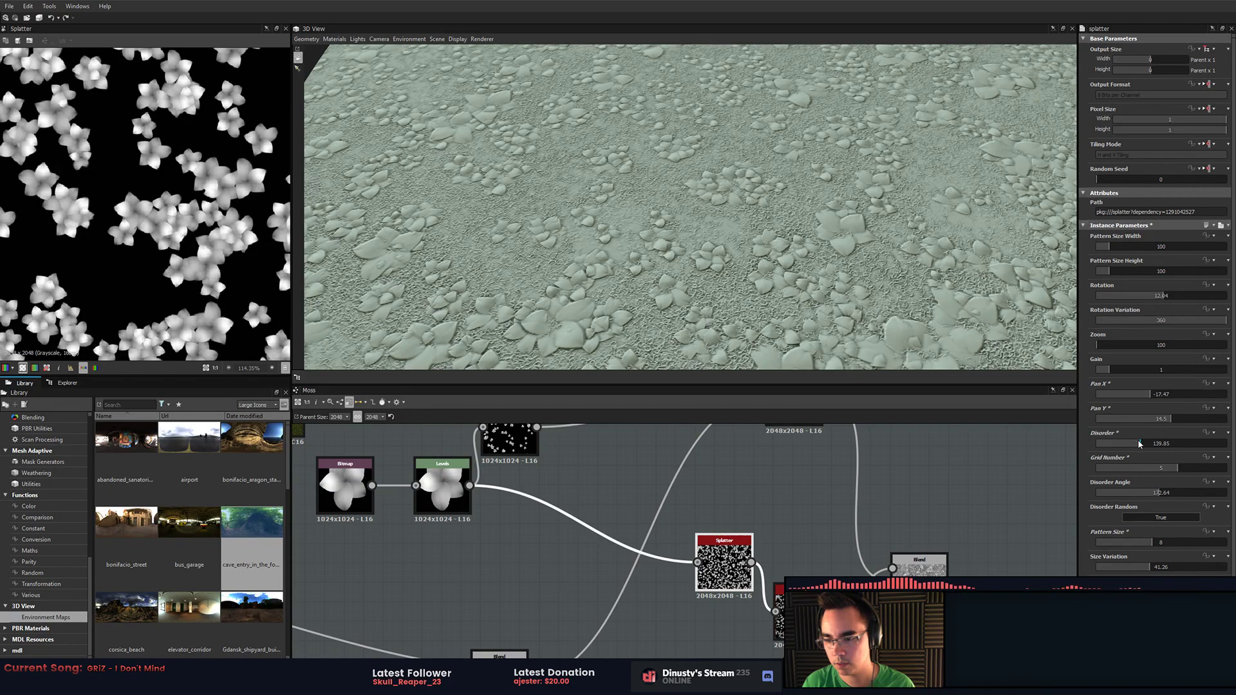
click(1134, 444)
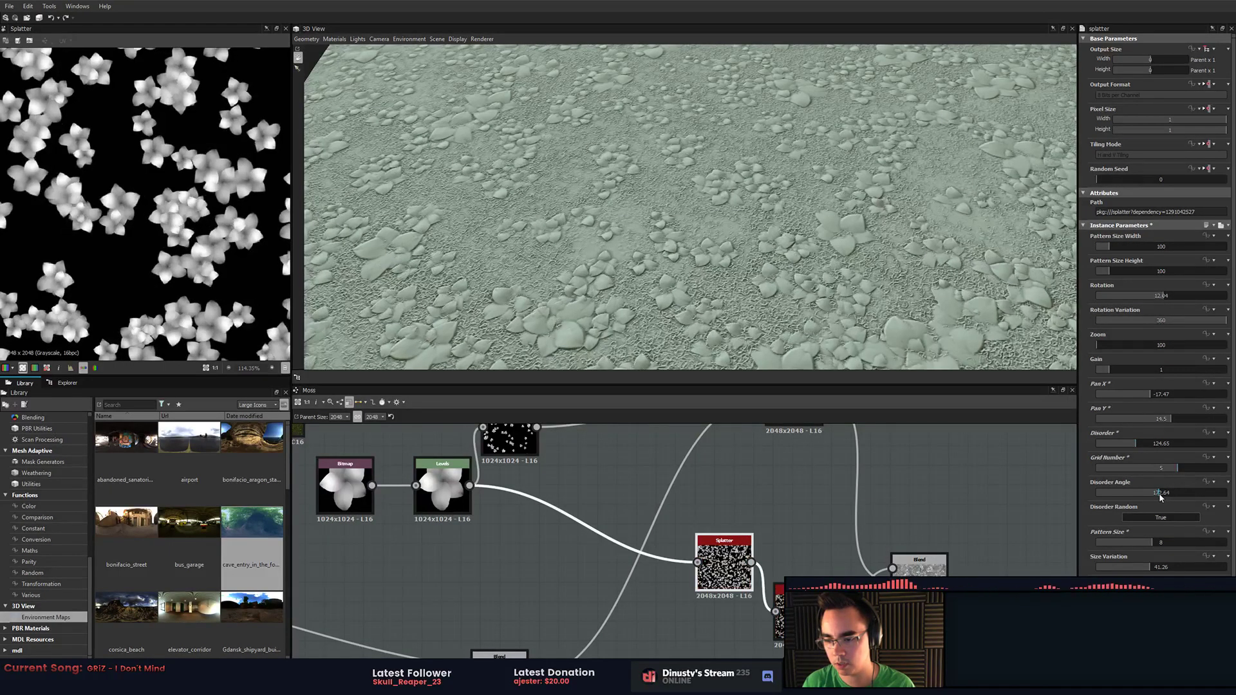
click(1188, 493)
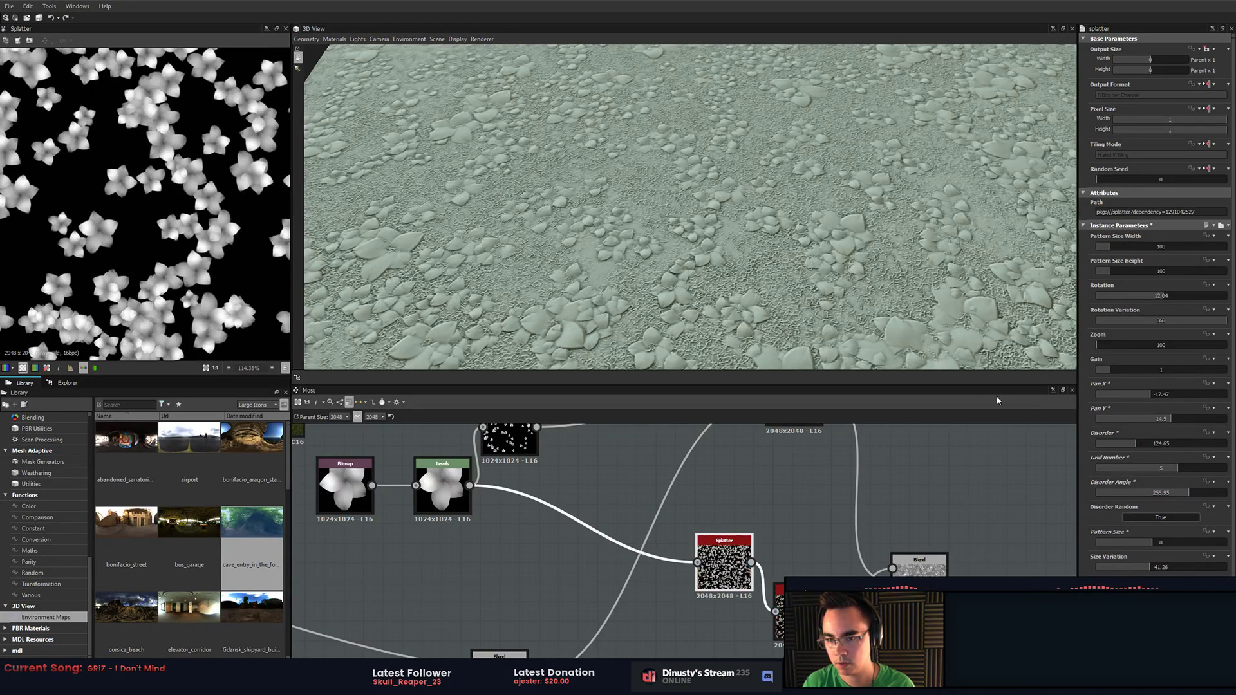
click(1172, 493)
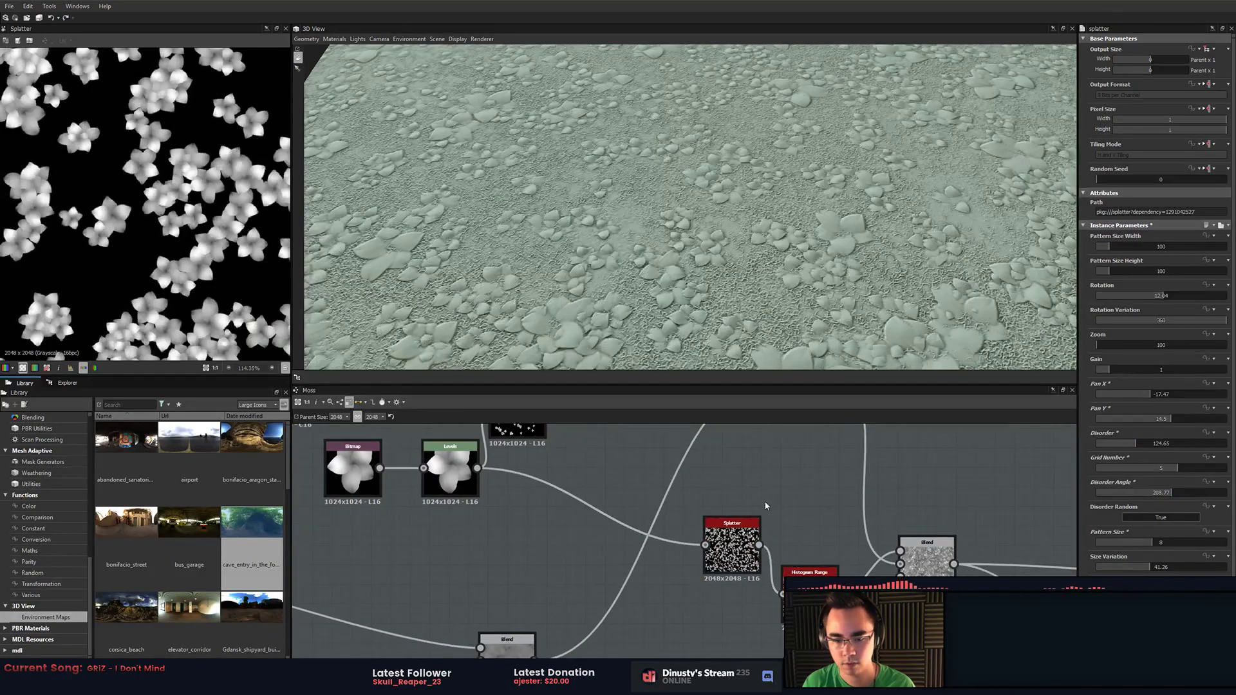
- Lower the small flowers by setting their Histogram Range Position to 0.38
click(809, 573)
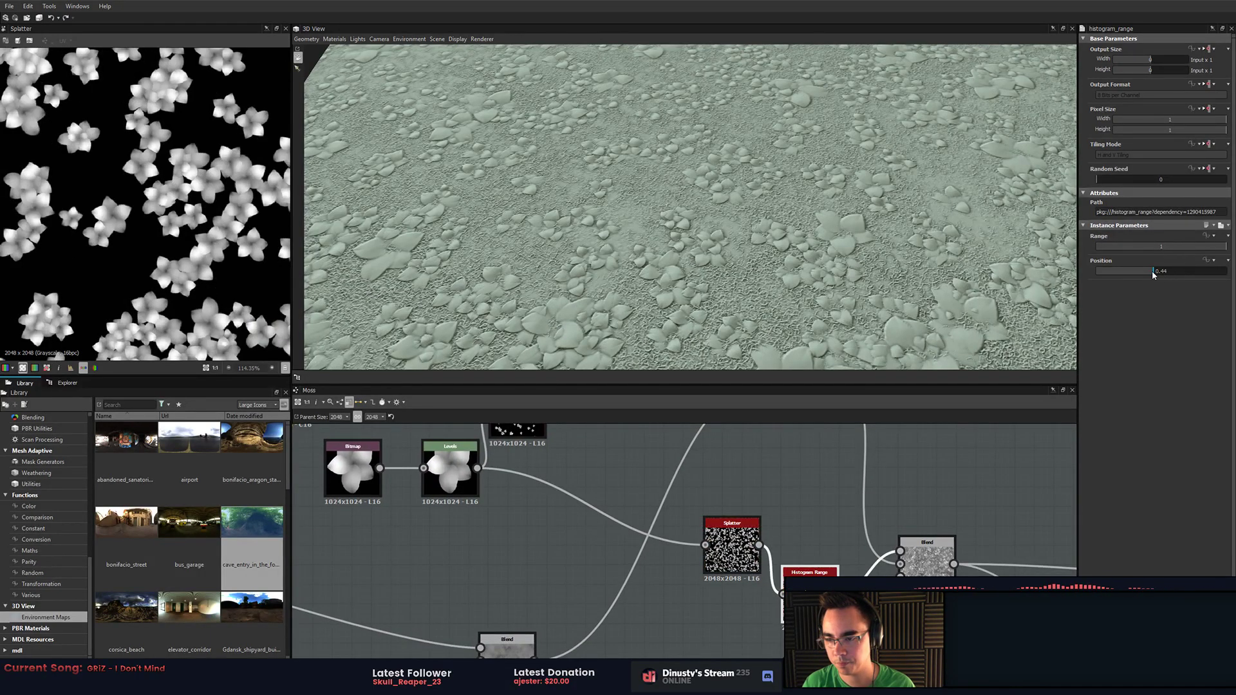
drag(1153, 274, 1146, 274)
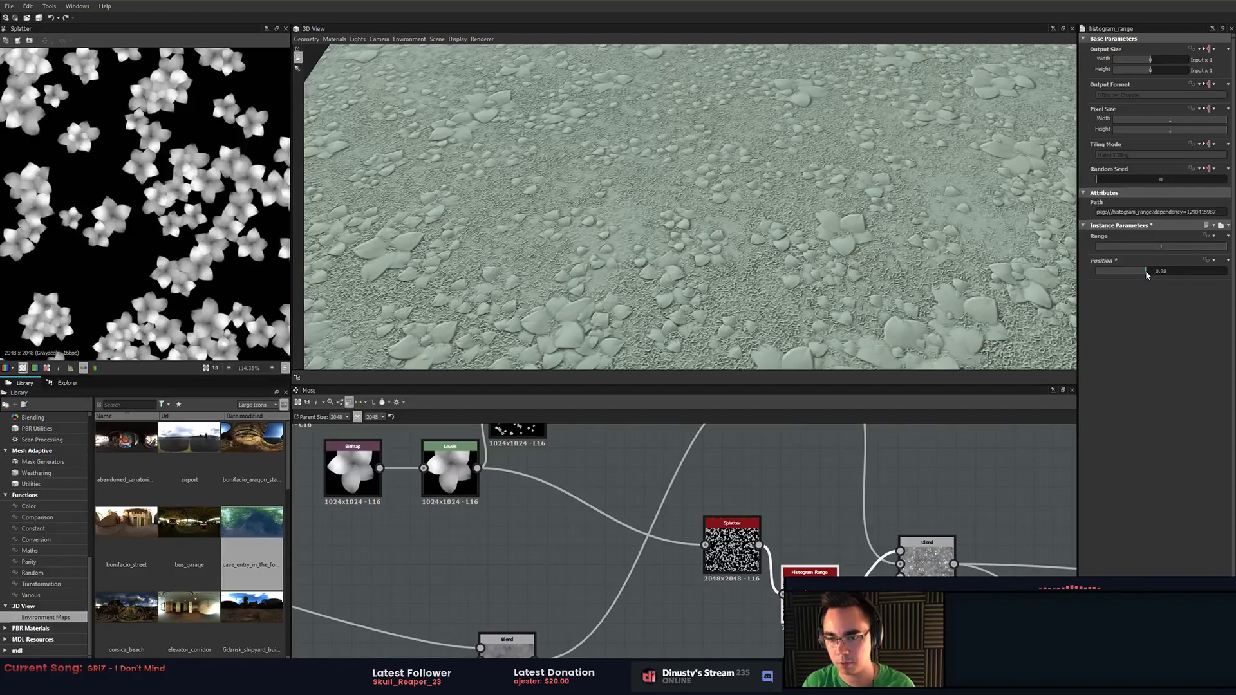
- Insert a Histogram Range between the large flowers' Splatter and the Blend, with Range 1 and Position 0.69
middle_drag(804, 467, 893, 526)
click(607, 473)
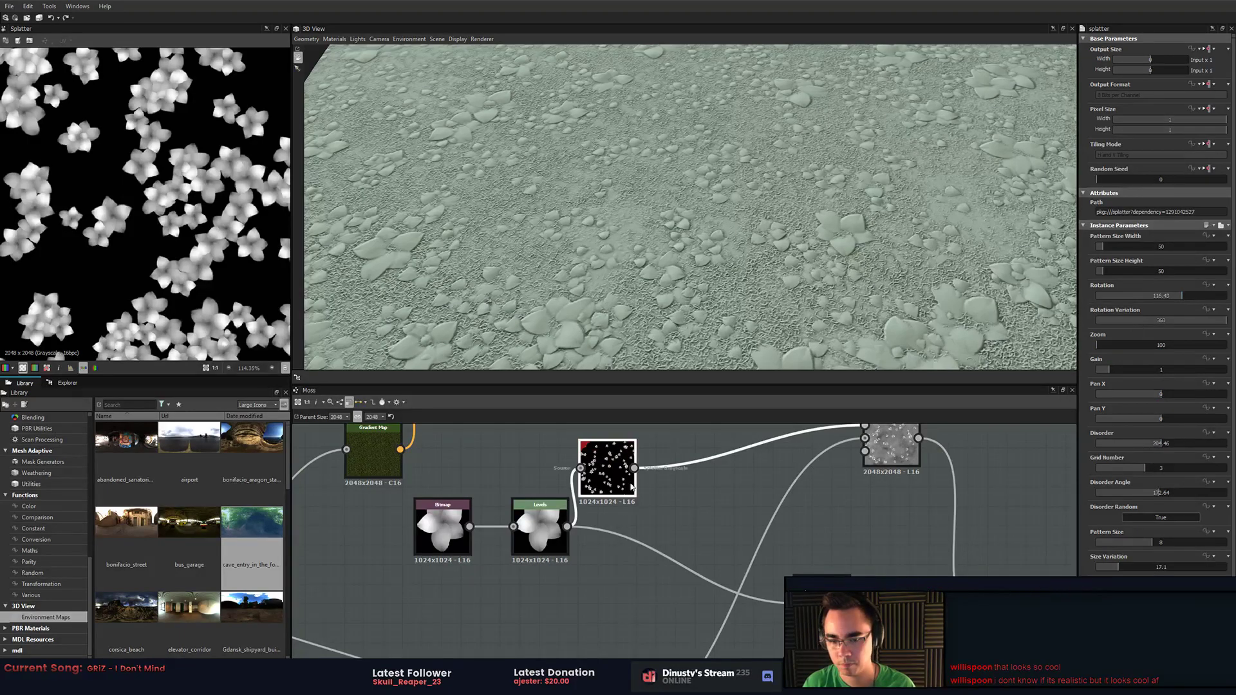
middle_drag(621, 482, 639, 532)
drag(639, 532, 802, 498)
text(hist)
key(Return)
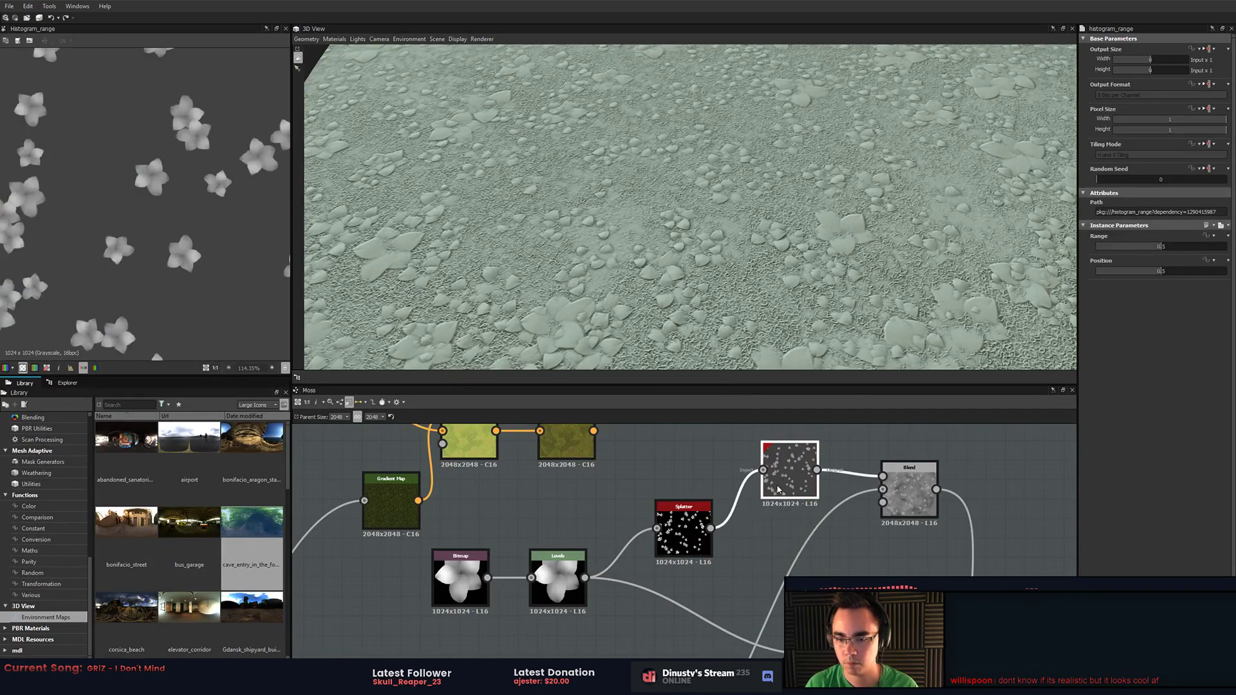
drag(1188, 250, 1227, 249)
drag(1154, 273, 1186, 272)
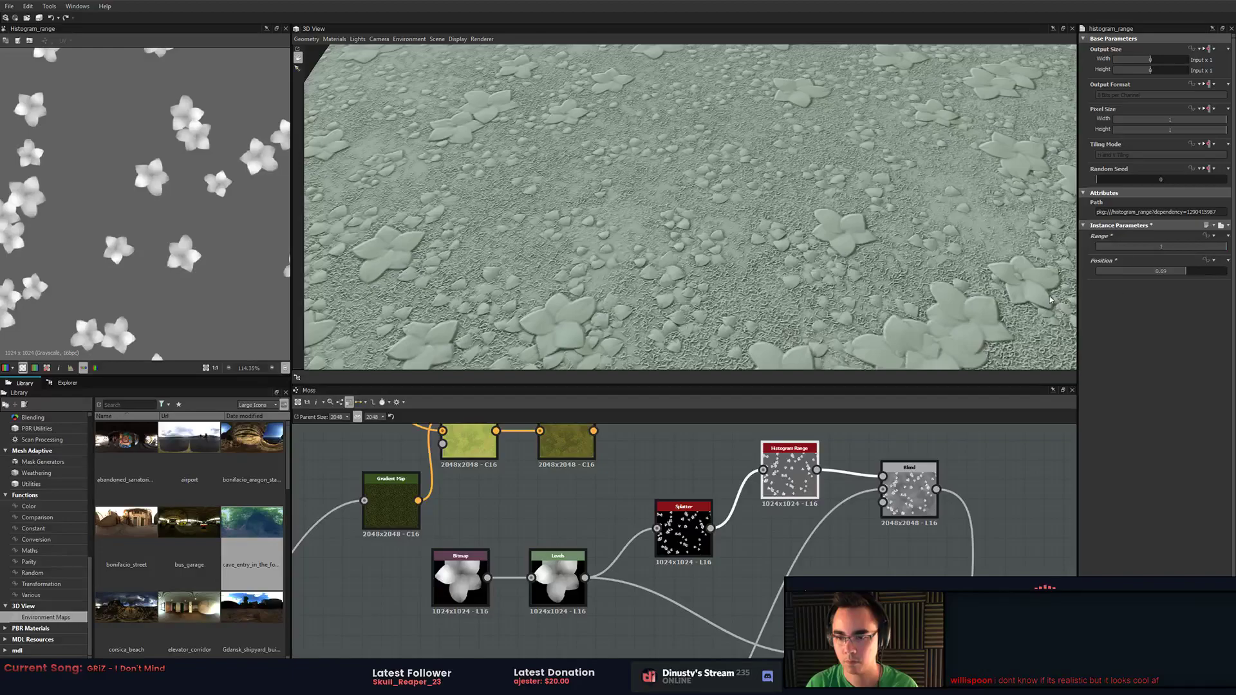
- Increase the Height to Normal node's Height Depth to about 18 cm
middle_drag(912, 547, 697, 480)
scroll(697, 480, down, 3)
middle_drag(797, 535, 675, 453)
click(845, 502)
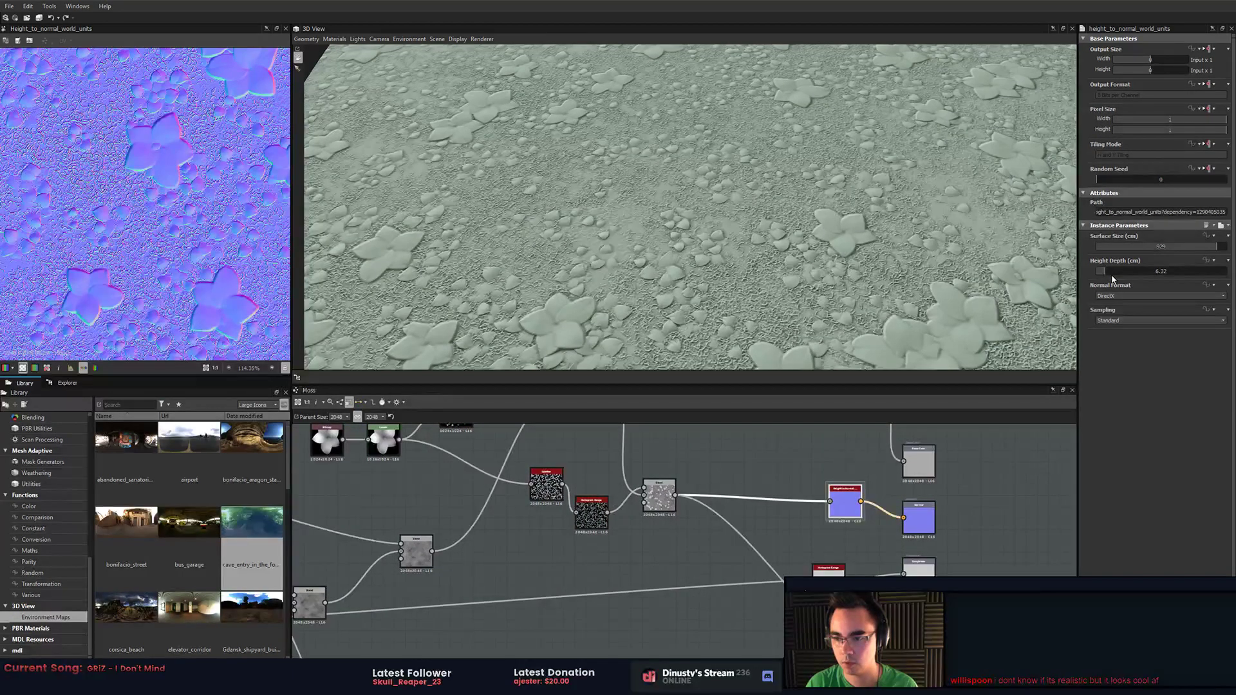
drag(1112, 277, 1119, 278)
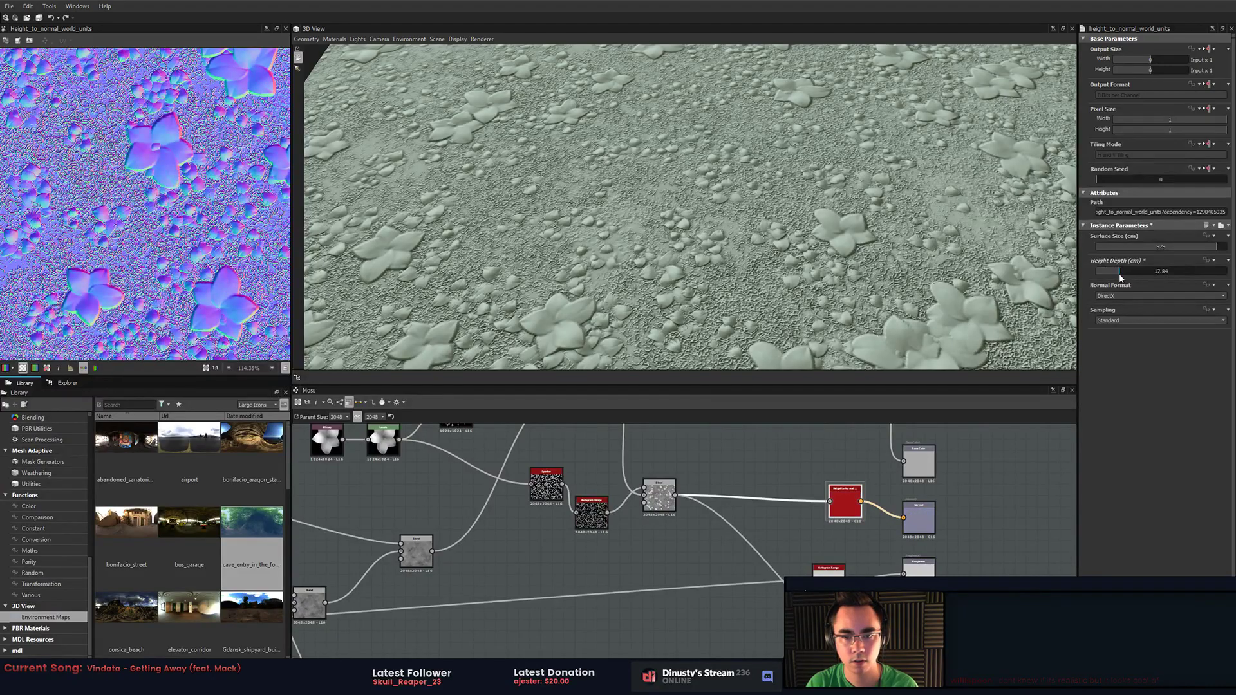
- Examine the relief of the large and small flowers in the 3D view from above and at low angles
scroll(805, 245, down, 5)
drag(804, 245, 773, 350)
scroll(772, 350, up, 3)
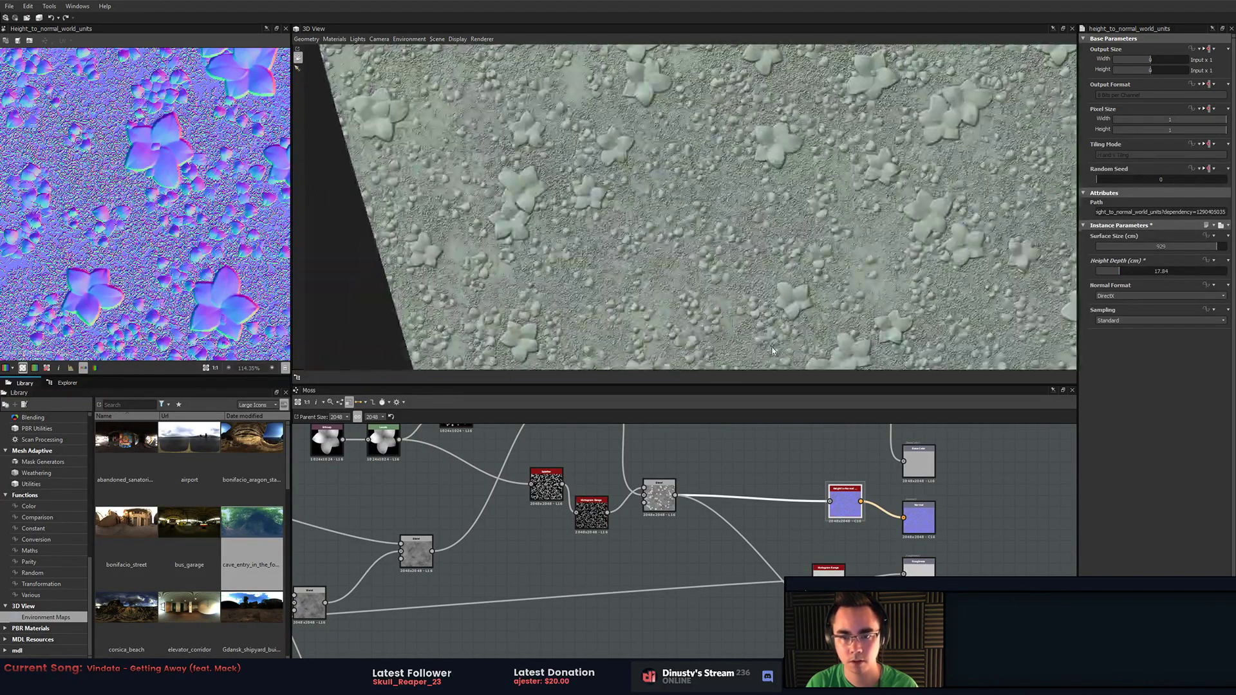
scroll(772, 351, up, 4)
middle_drag(869, 295, 771, 306)
drag(771, 307, 801, 307)
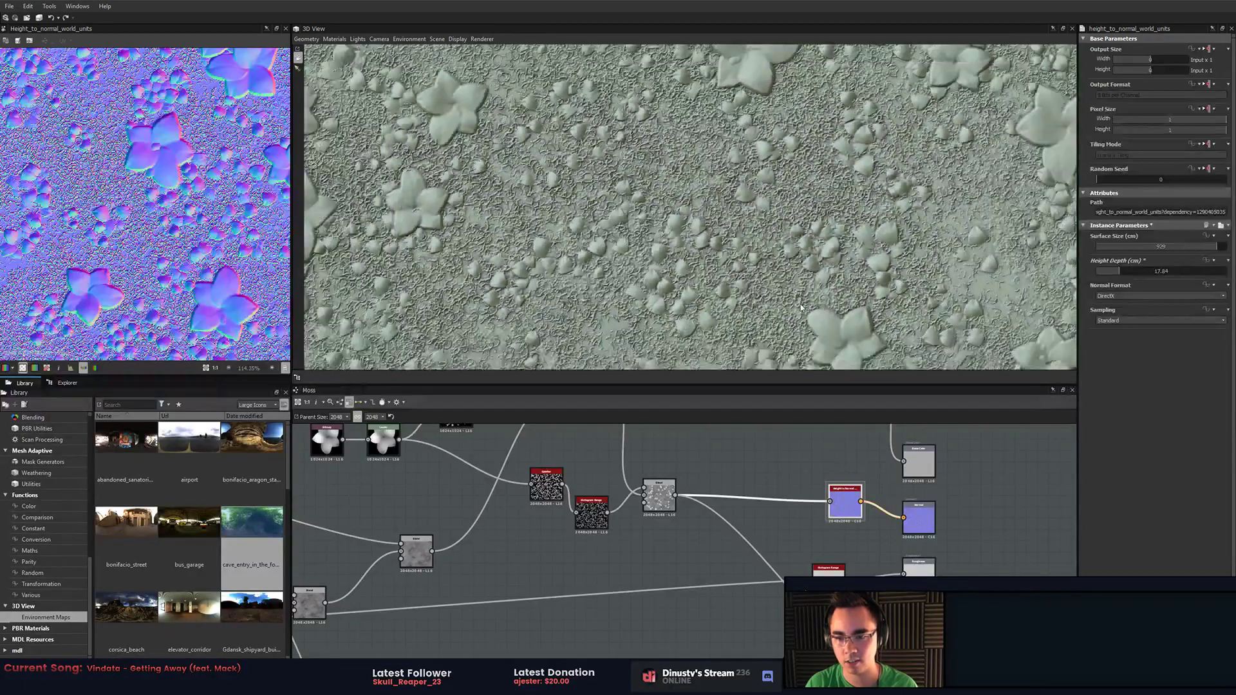
scroll(801, 308, down, 1)
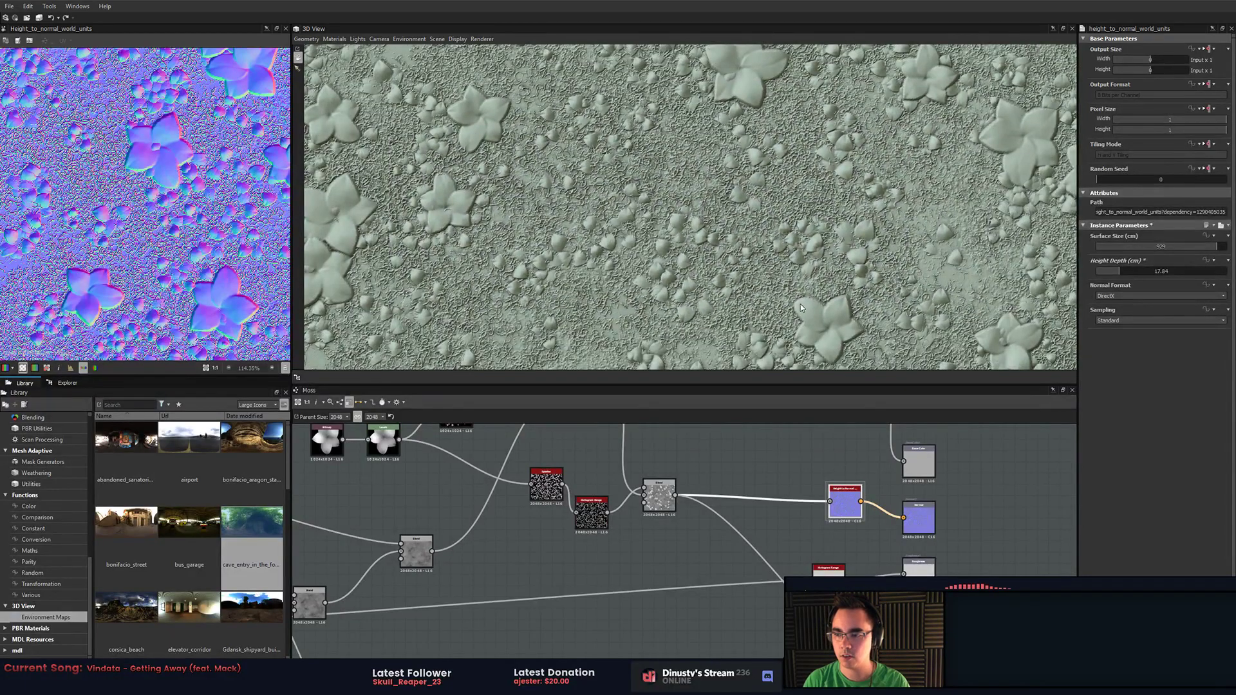
drag(828, 116, 778, 339)
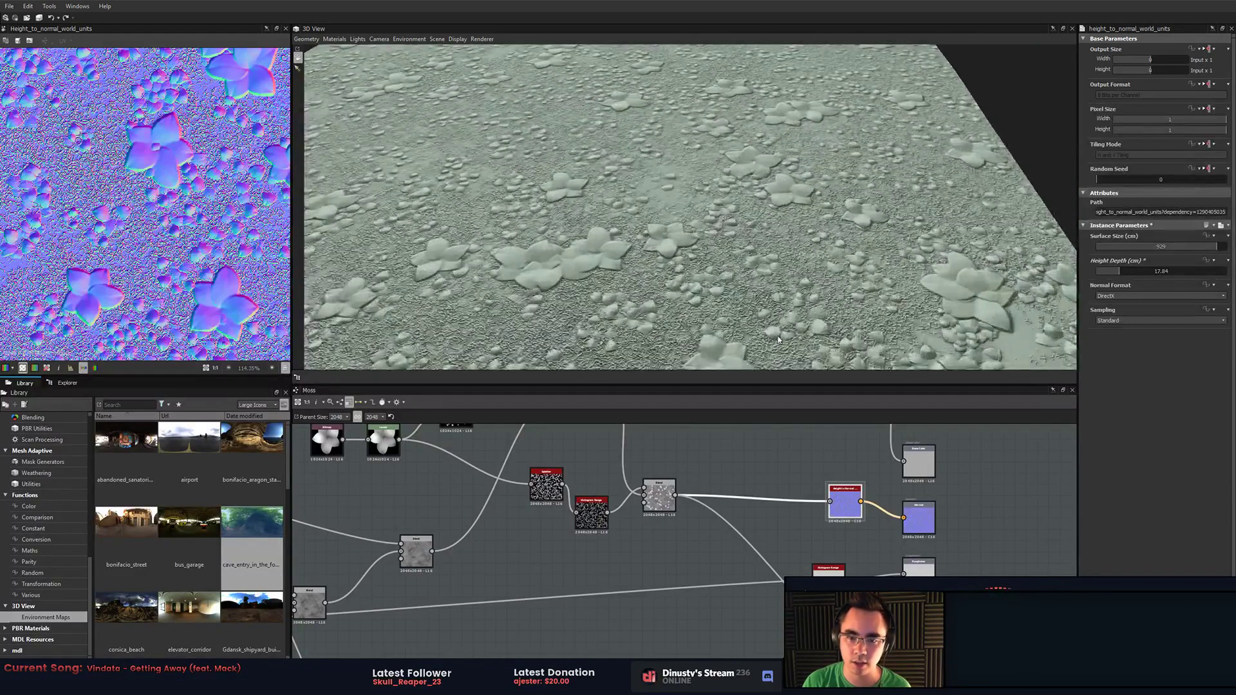
middle_drag(674, 465, 787, 527)
scroll(680, 289, up, 5)
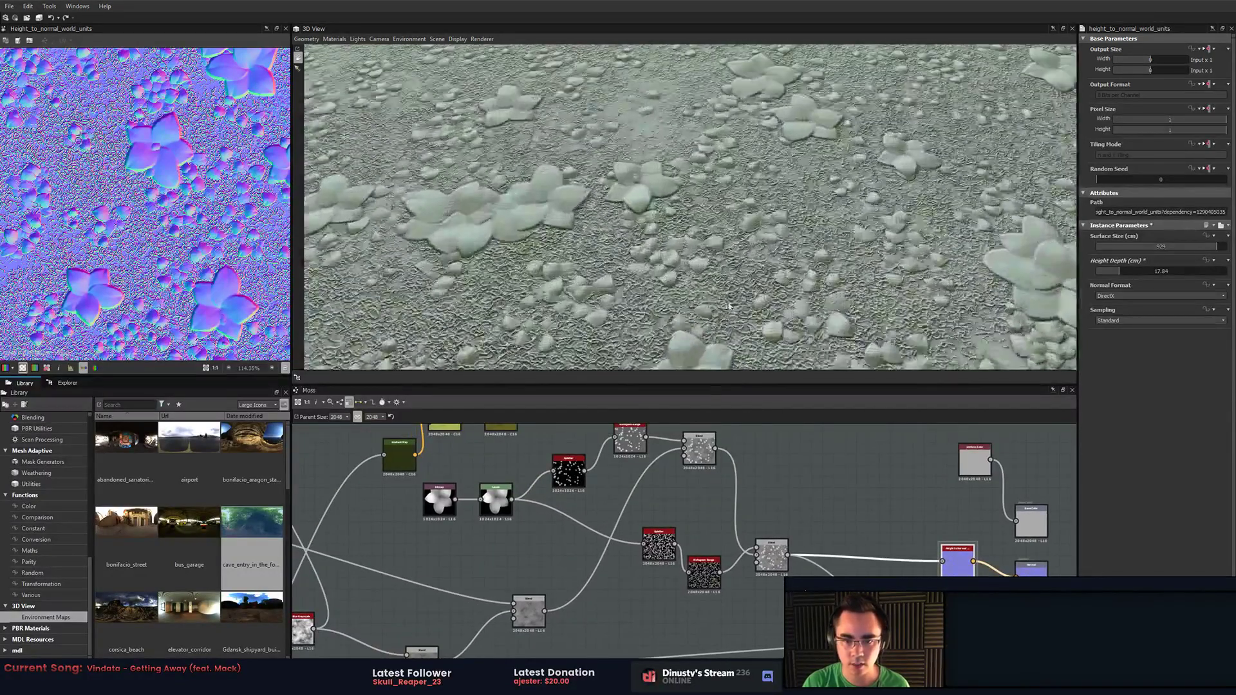
- Inspect the flower relief up close and from above in the 3D view and in the normal map preview
scroll(727, 303, up, 3)
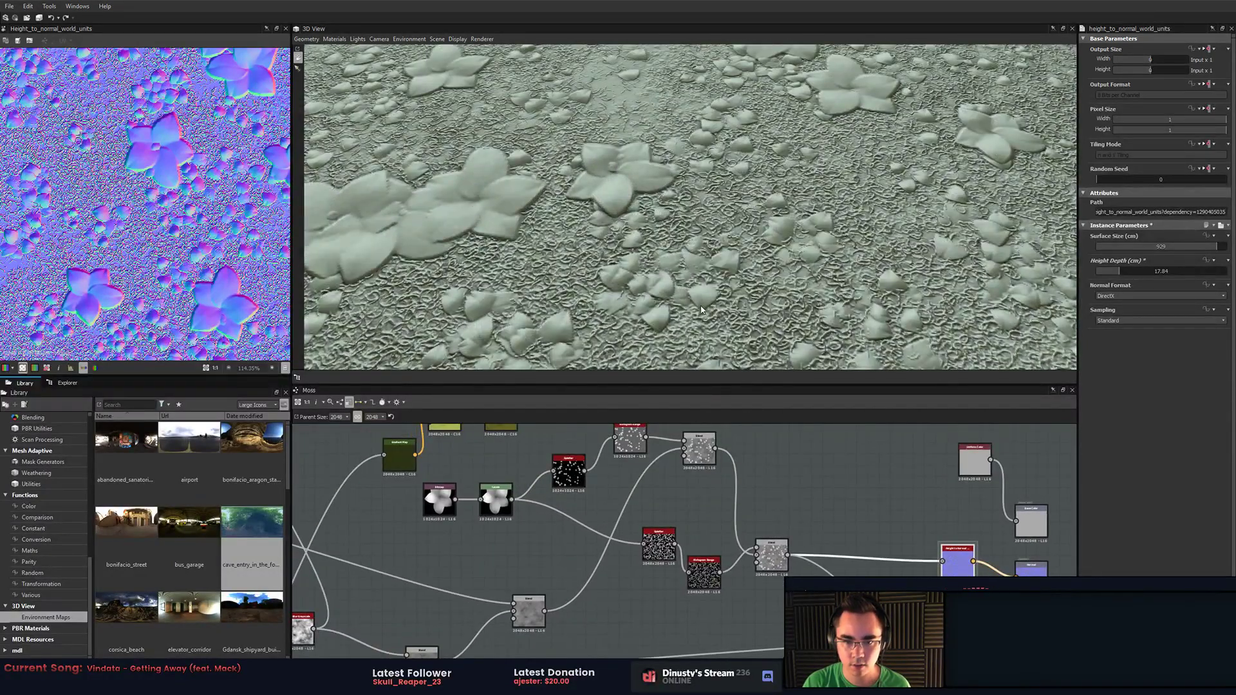
scroll(727, 224, down, 4)
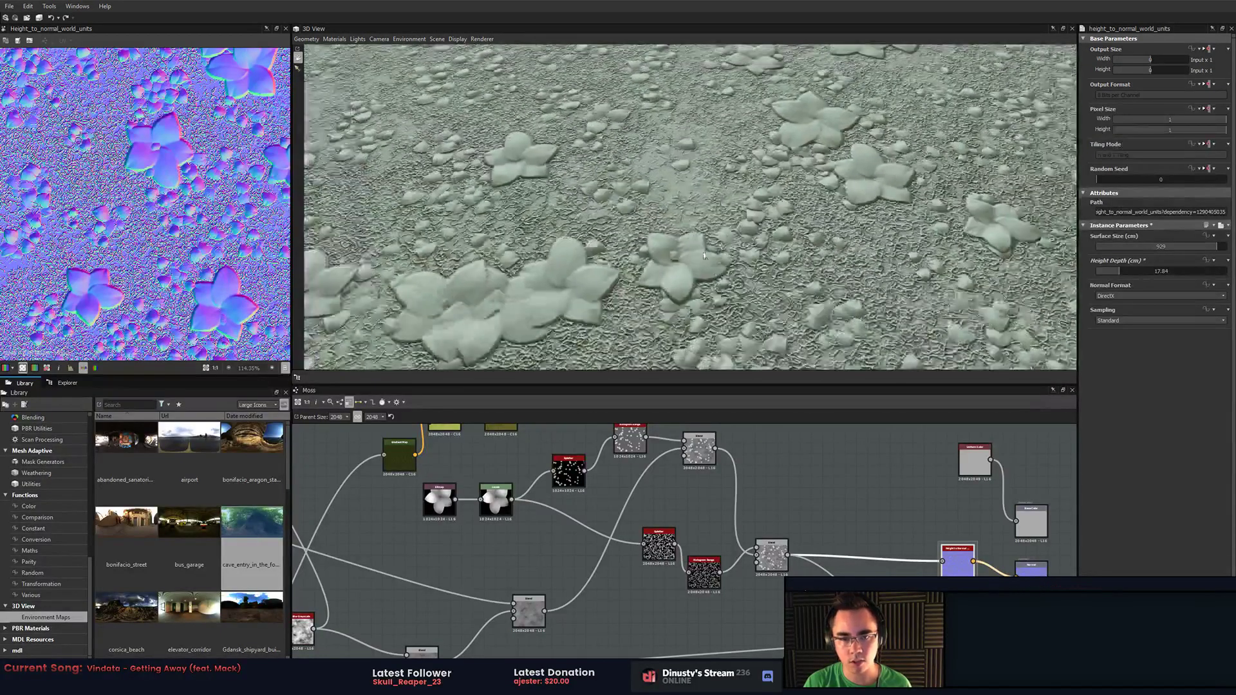
drag(701, 263, 853, 302)
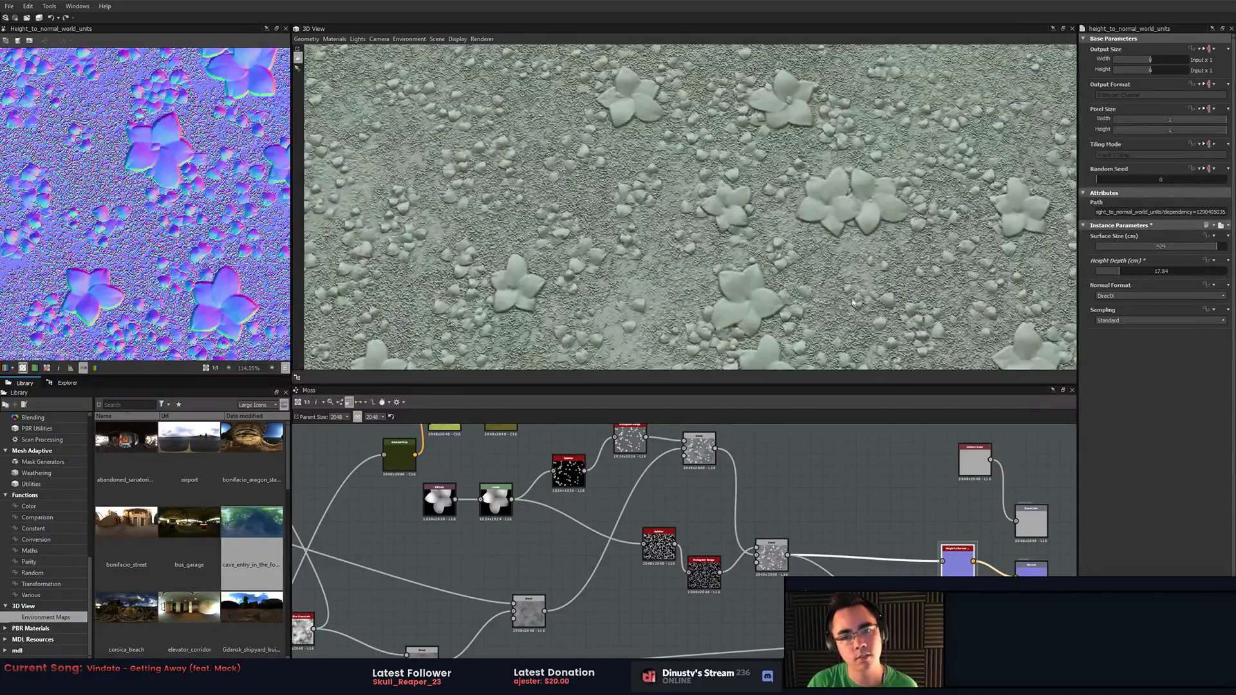
middle_drag(838, 540, 832, 537)
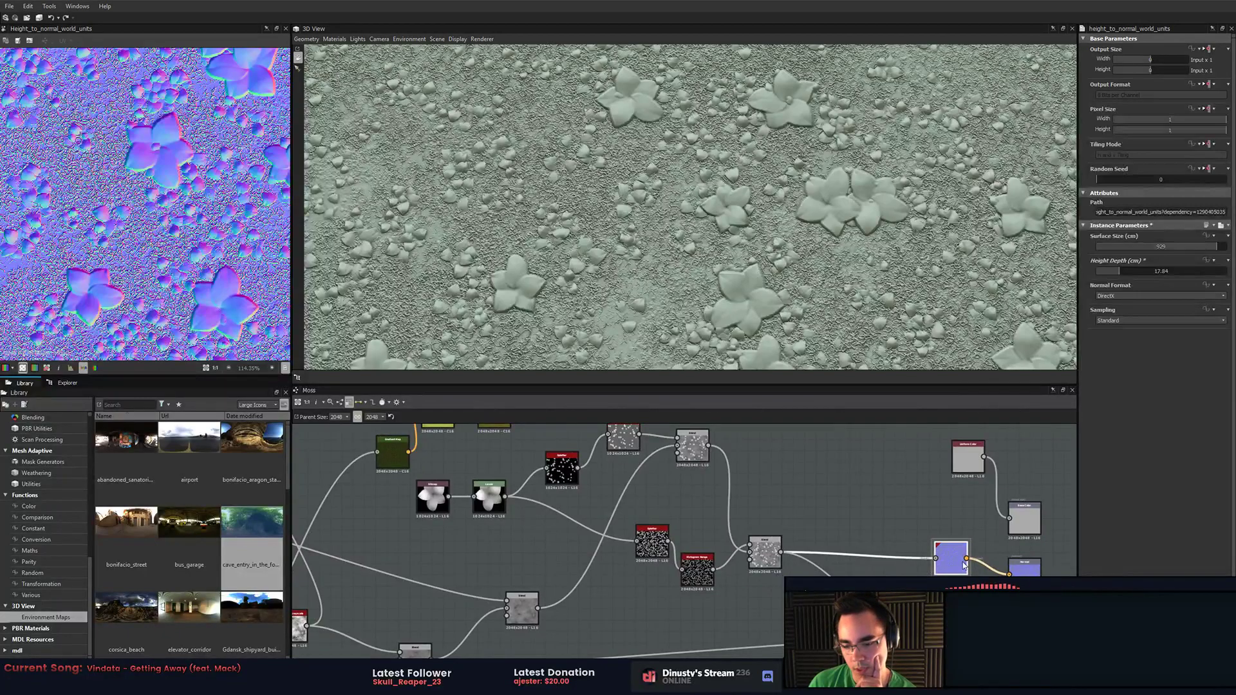
scroll(196, 222, down, 2)
scroll(196, 222, up, 5)
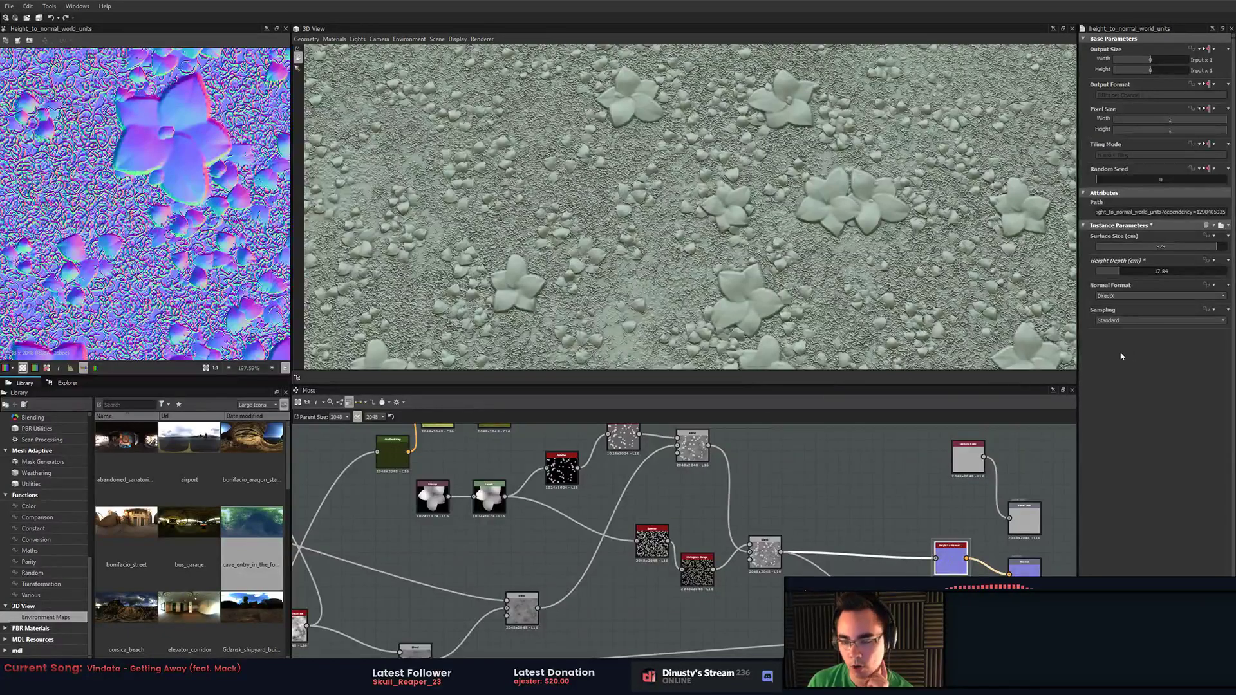
- Preview the final height Blend and lower the large flowers by setting their Histogram Range Position to about 0.5
double_click(763, 563)
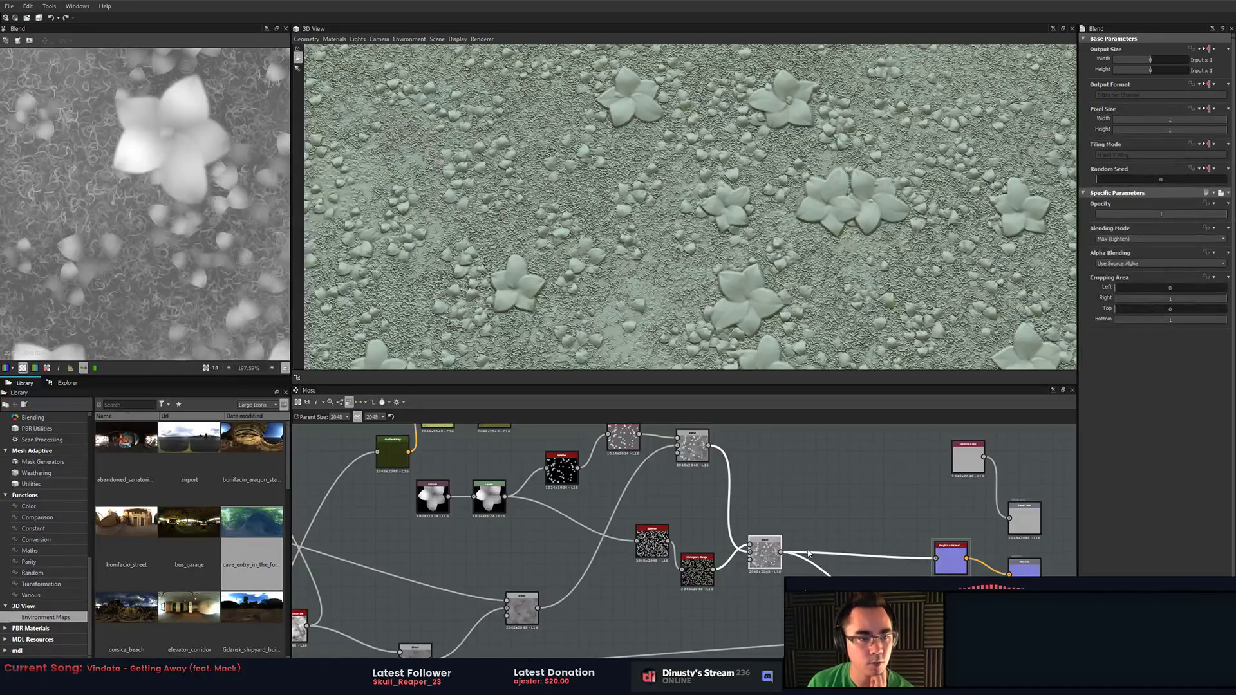
click(624, 441)
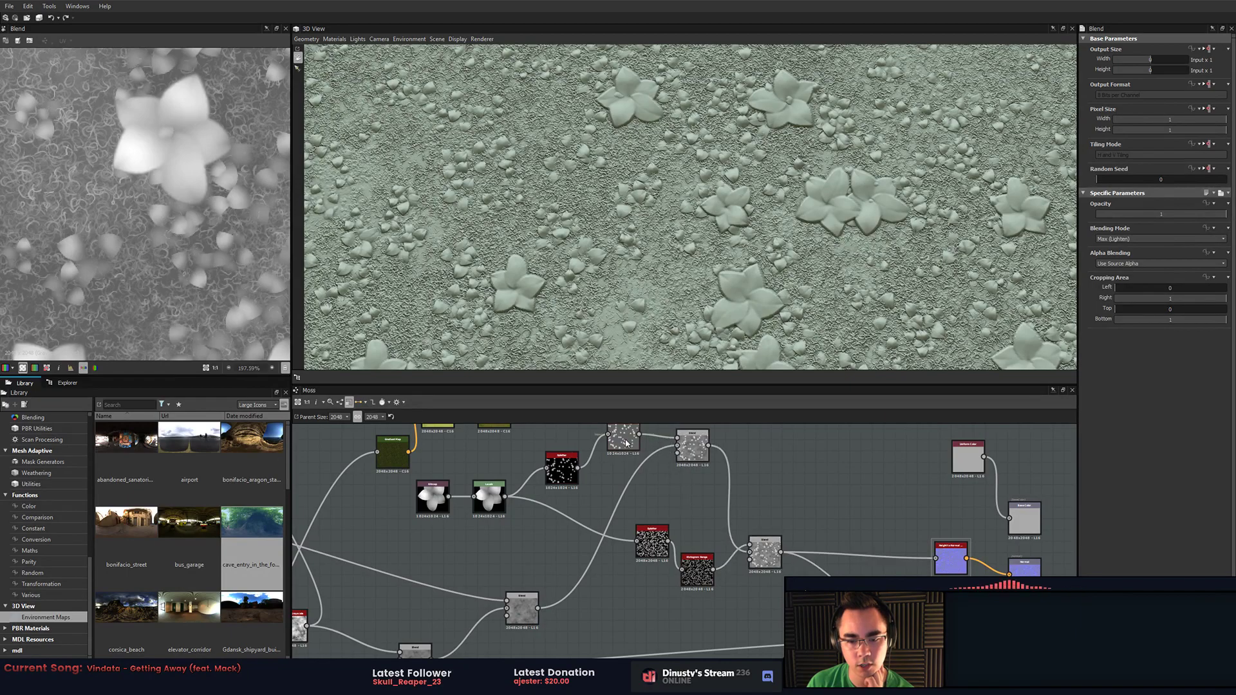
drag(1181, 274, 1162, 273)
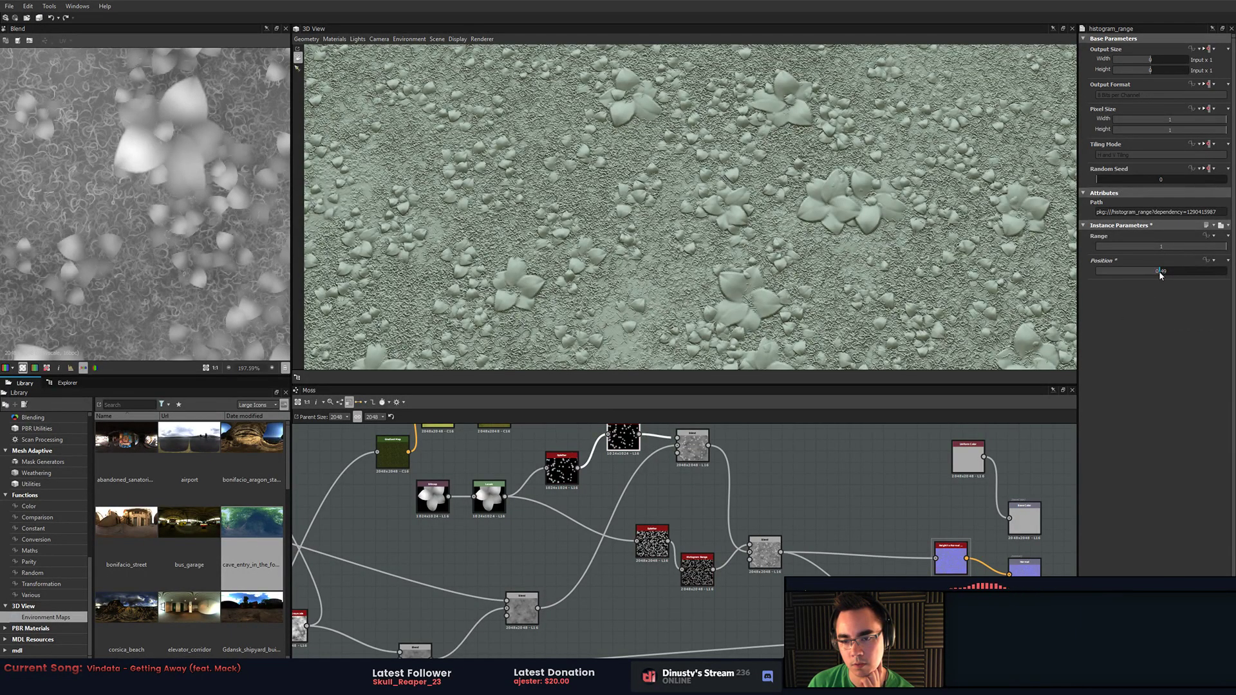
drag(1160, 275, 1164, 276)
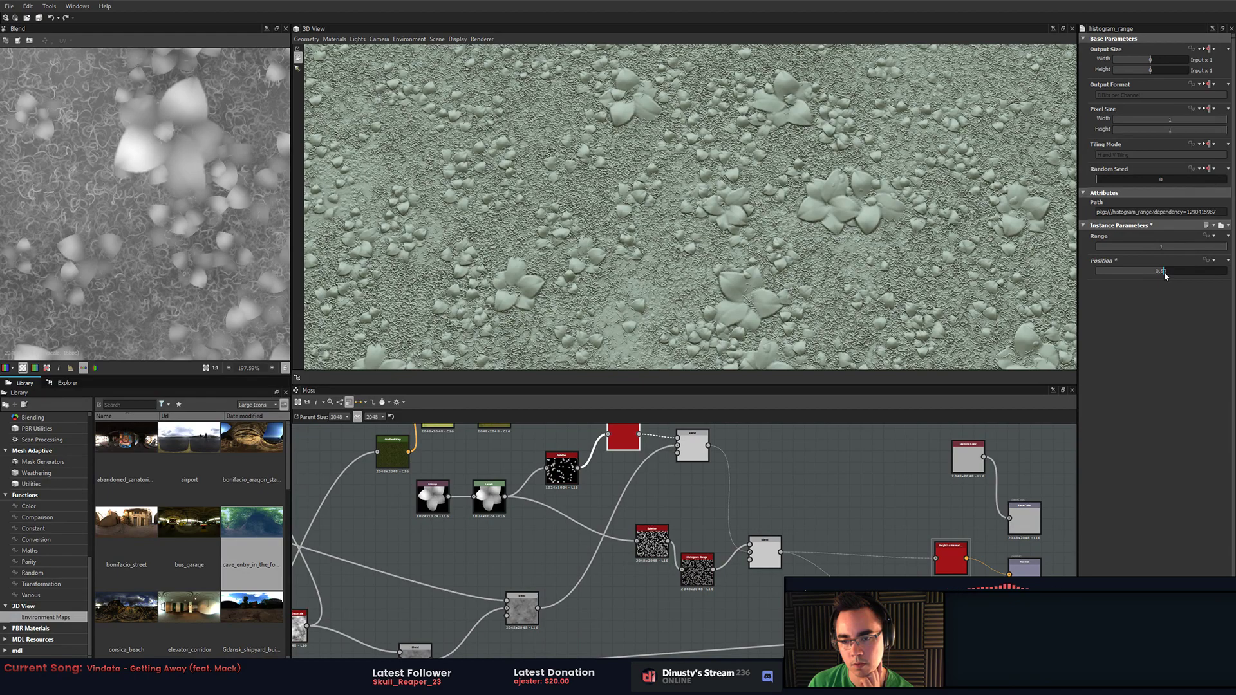
- Lower the small flowers by setting their Histogram Range Position to 0.34
click(754, 558)
click(704, 571)
drag(1163, 273, 1140, 274)
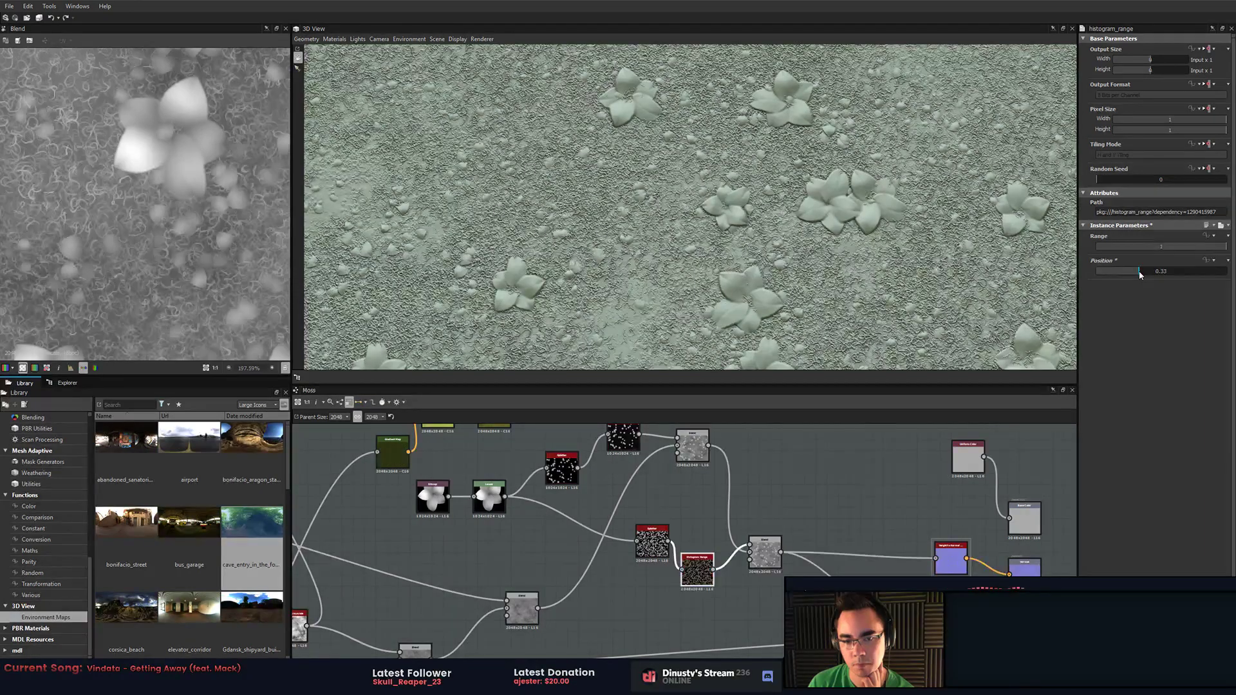
drag(1140, 274, 1141, 275)
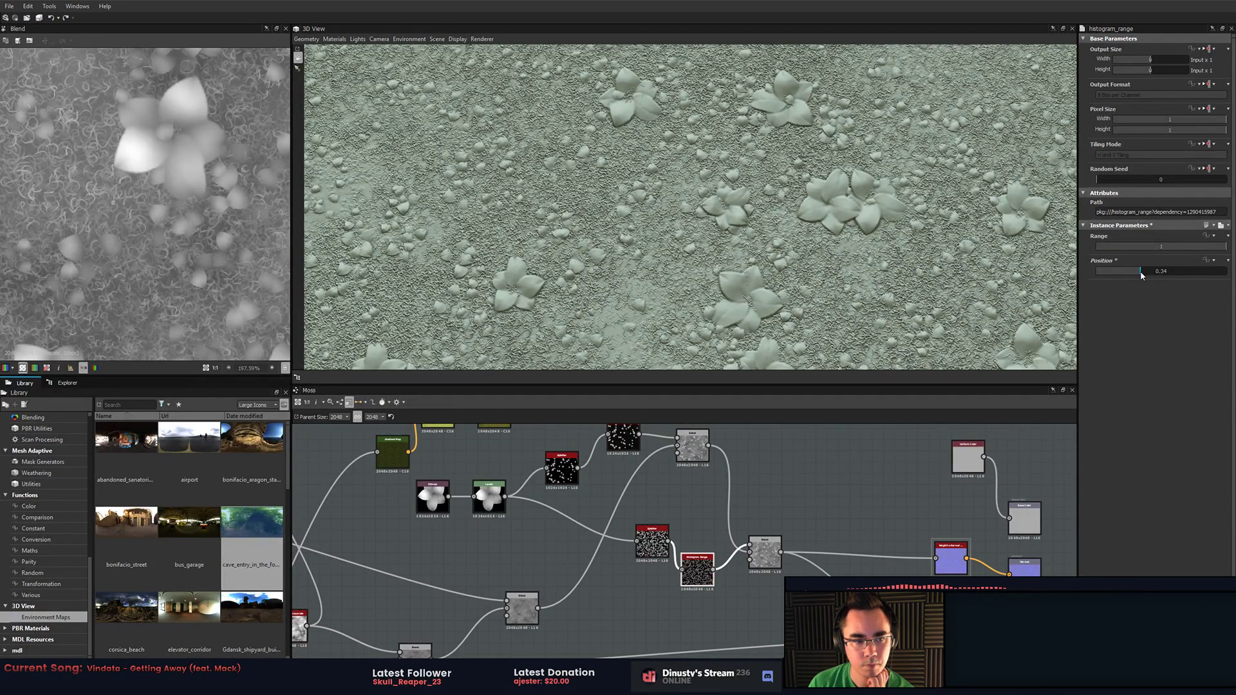
- Duplicate the small flowers' Splatter, Histogram Range and Blend nodes, and feed the existing Blend into the duplicated Blend
middle_drag(734, 520, 749, 498)
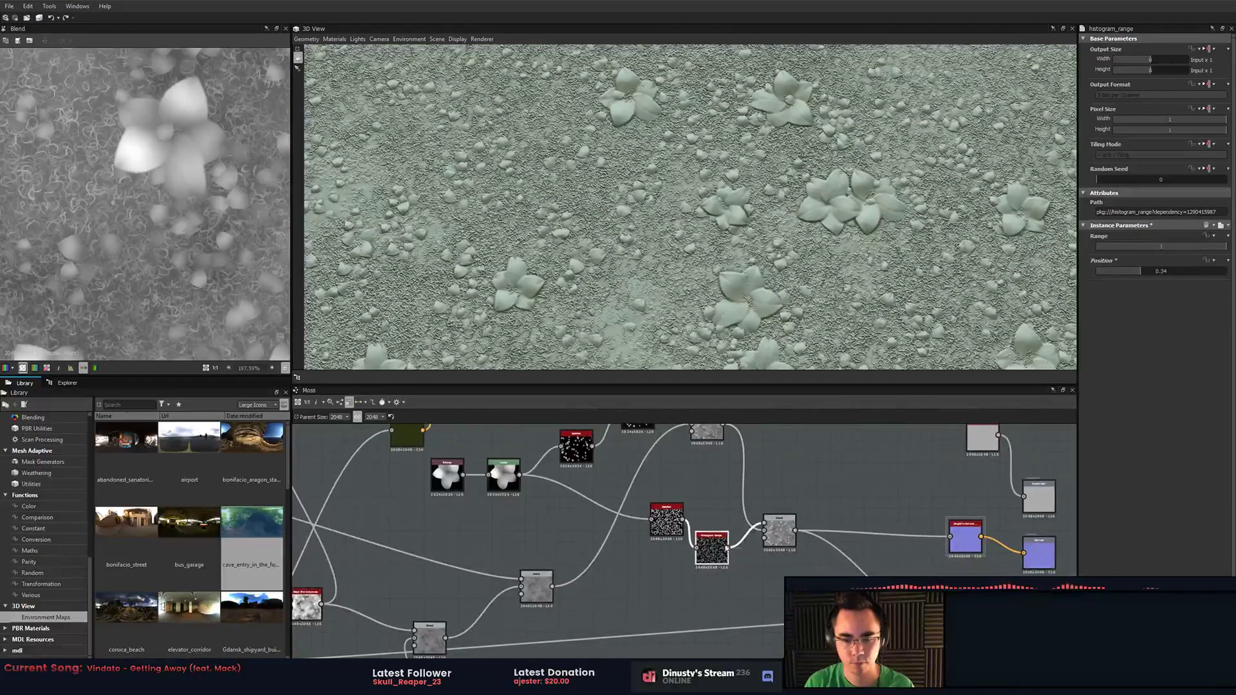
drag(646, 571, 825, 580)
key(ctrl+d)
click(831, 547)
drag(796, 531, 827, 554)
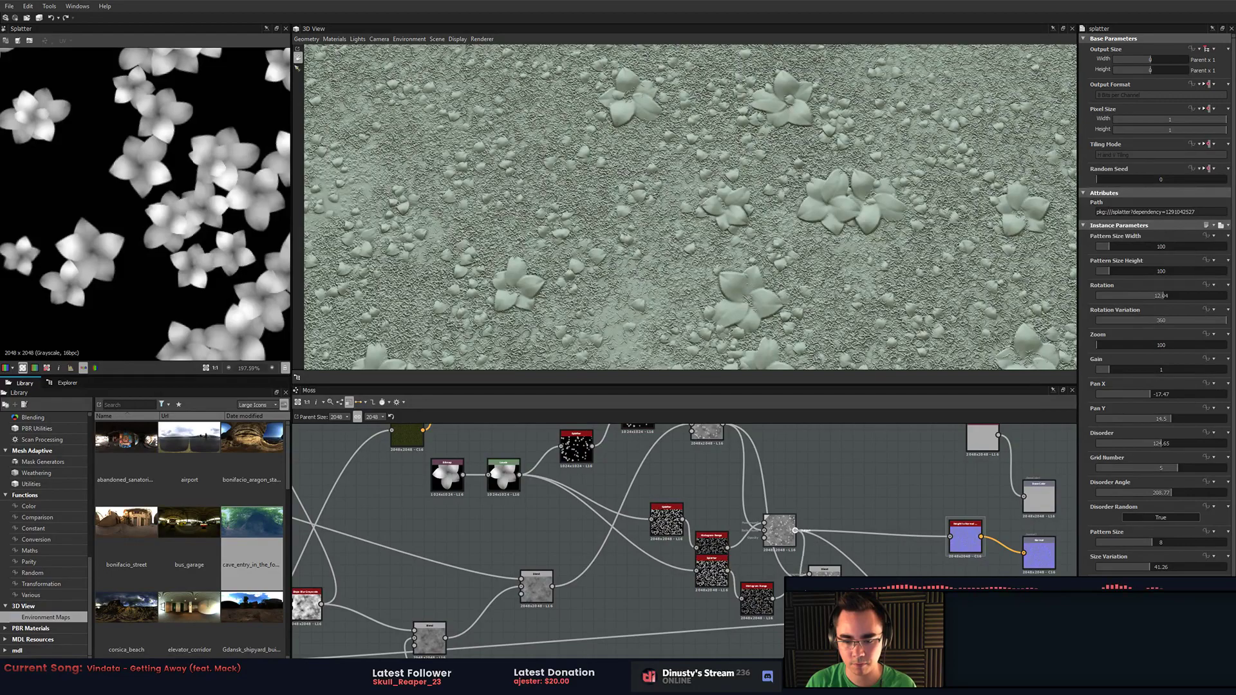
- Reroute the Height to Normal node and the remaining height-driven connections to the duplicated Blend's output
drag(870, 566, 949, 536)
middle_drag(880, 592, 841, 545)
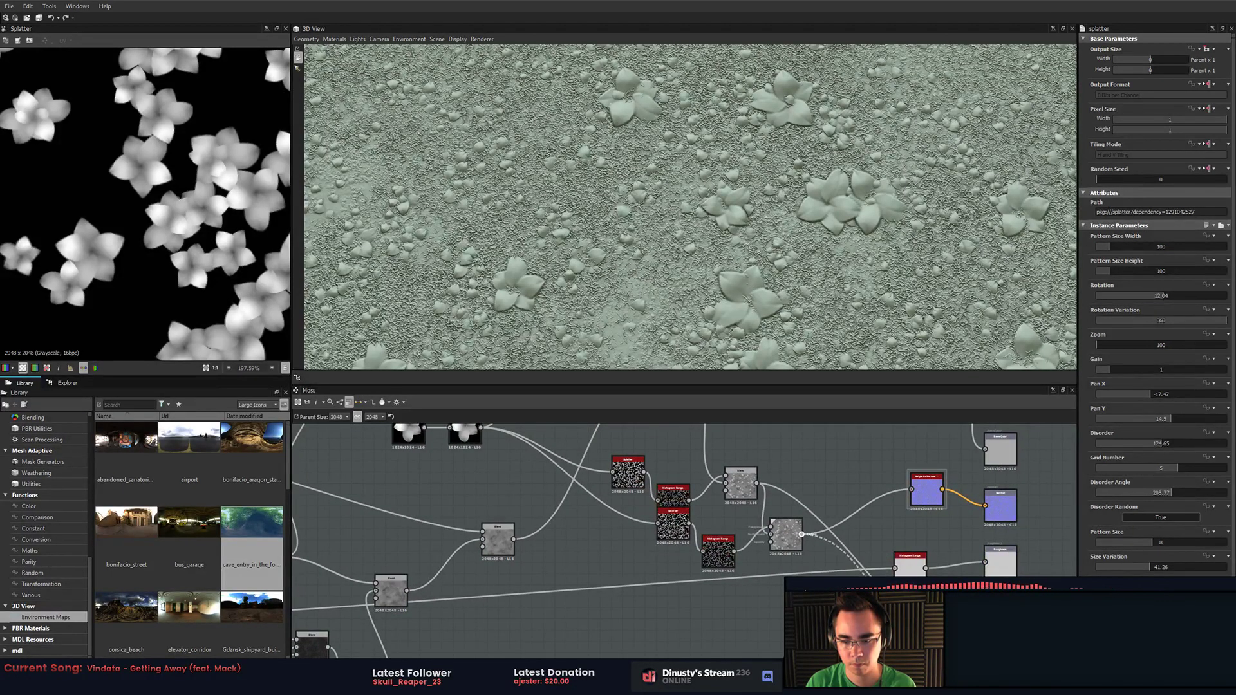
middle_drag(932, 631, 921, 516)
scroll(1003, 506, up, 1)
mouse_move(863, 573)
middle_down()
mouse_move(1003, 506)
mouse_move(857, 572)
middle_up()
scroll(1007, 509, down, 2)
scroll(1032, 507, down, 1)
click(1069, 500)
- Arrange the duplicated Splatter and Histogram Range in a row leading into the new Blend
scroll(596, 566, up, 3)
scroll(760, 590, up, 2)
middle_drag(878, 491, 705, 586)
double_click(878, 530)
click(706, 586)
drag(640, 528, 631, 585)
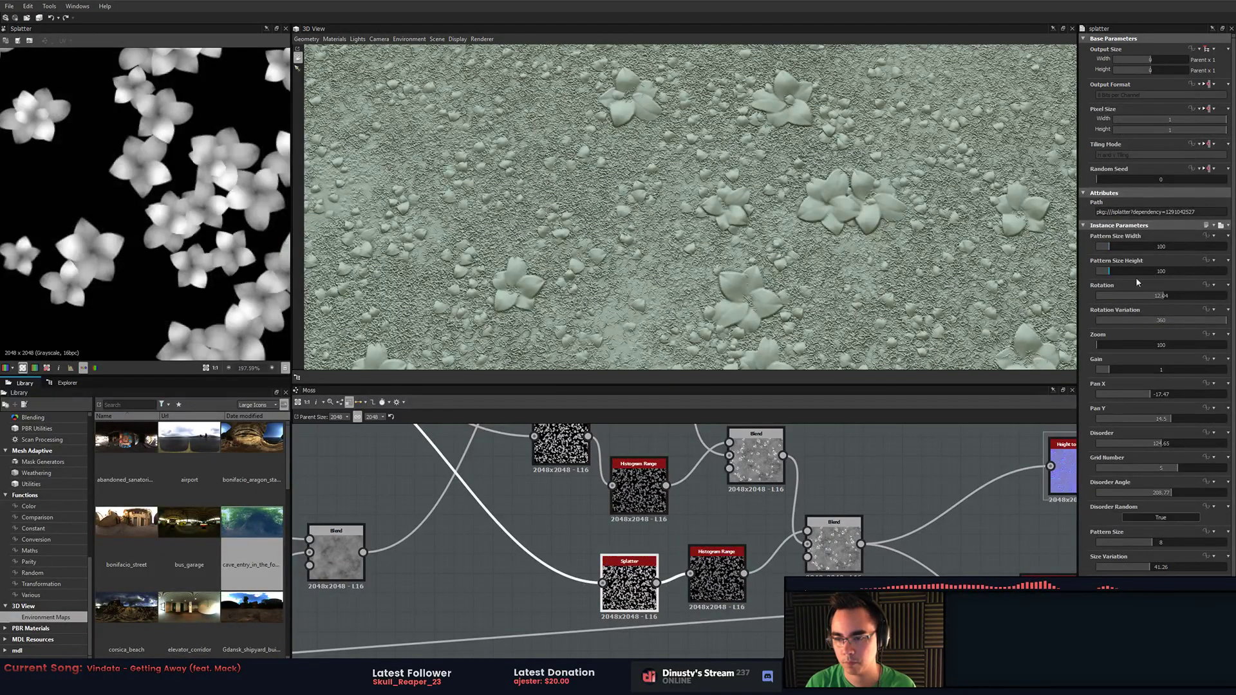
- Give the duplicated Splatter a Rotation Variation of about 242, Pan X of -33.83, Pan Y of 35.32 and a higher Grid Number
drag(1192, 320, 1183, 320)
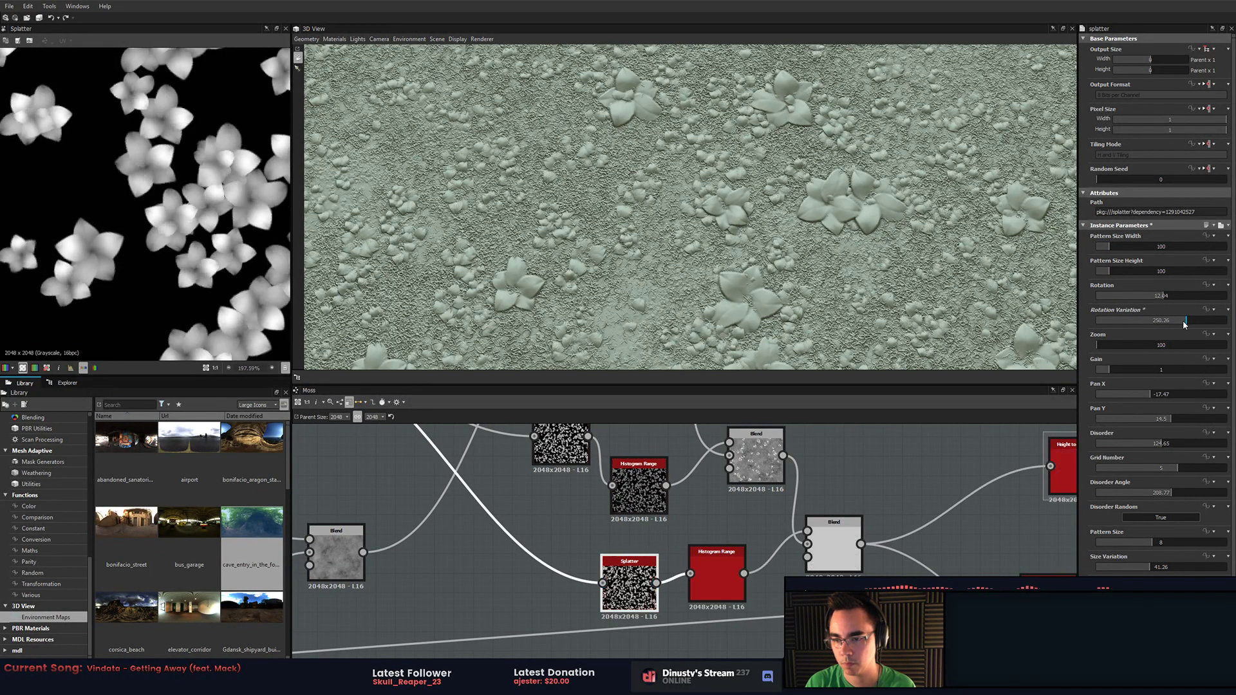
double_click(1183, 319)
drag(1159, 394, 1184, 420)
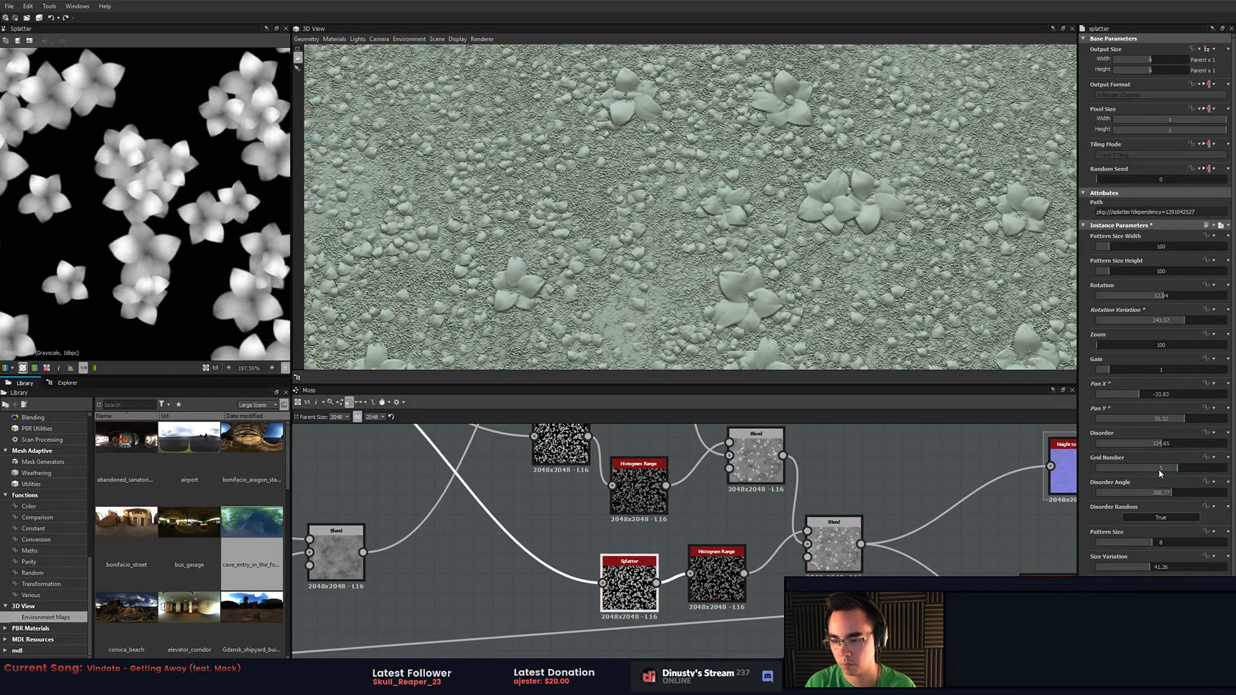
click(1187, 467)
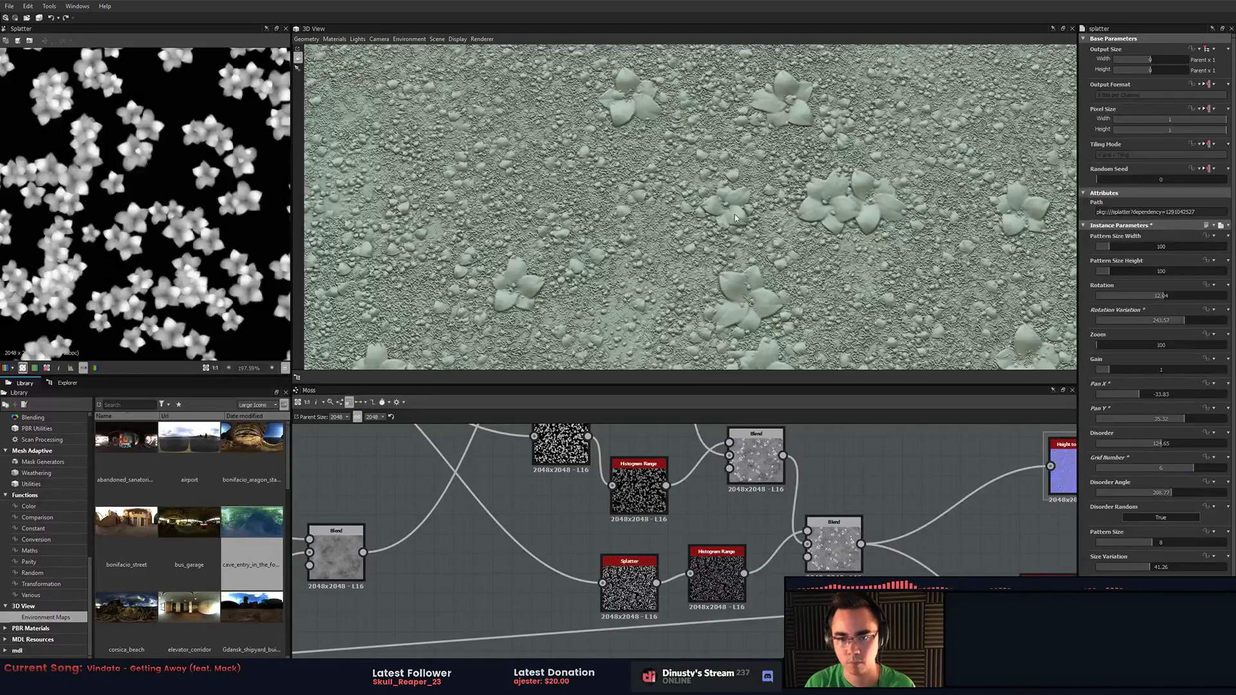
drag(735, 214, 817, 255)
- Shrink the large flowers by setting their Splatter's Pattern Size Width and Height to 30
middle_drag(908, 549, 942, 589)
scroll(942, 588, down, 2)
middle_drag(844, 471, 907, 568)
click(733, 491)
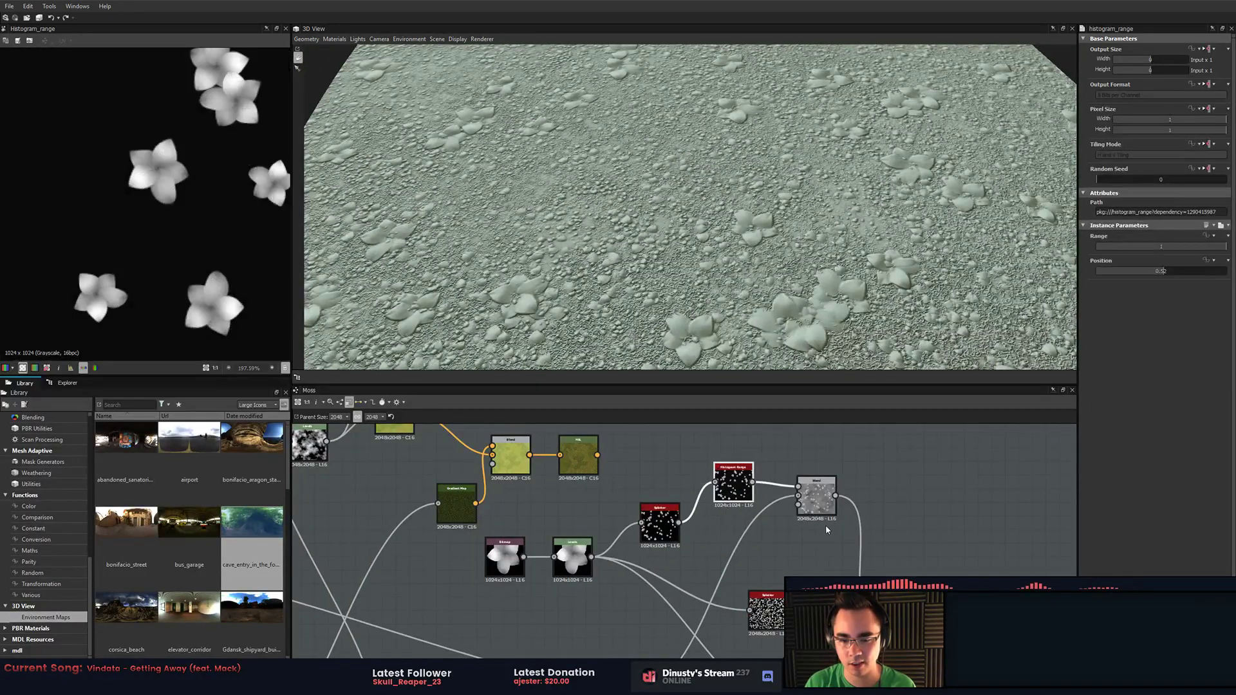
click(659, 537)
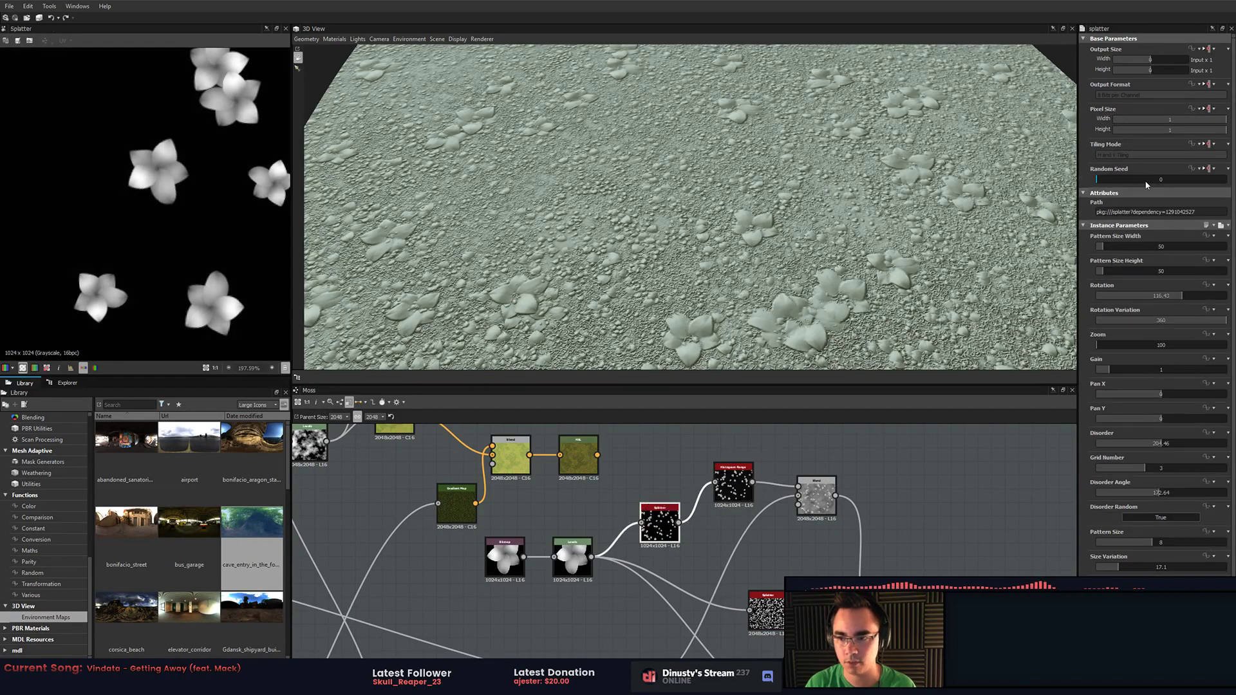
double_click(1107, 246)
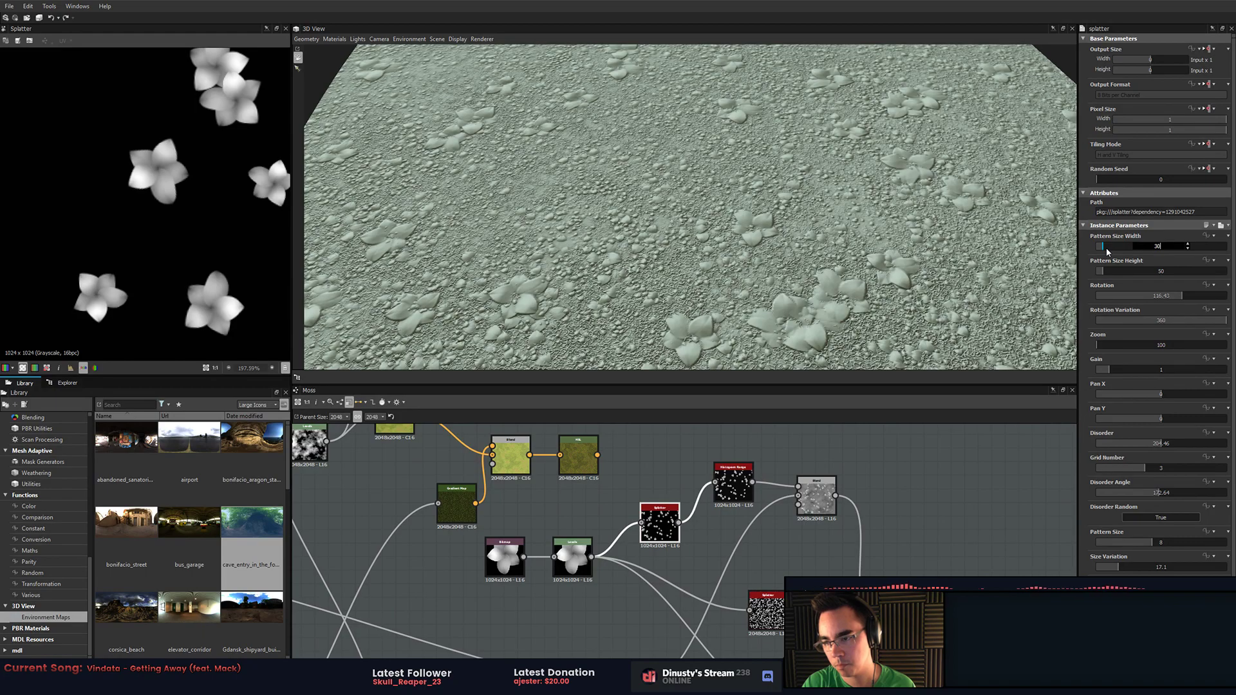
key(Return)
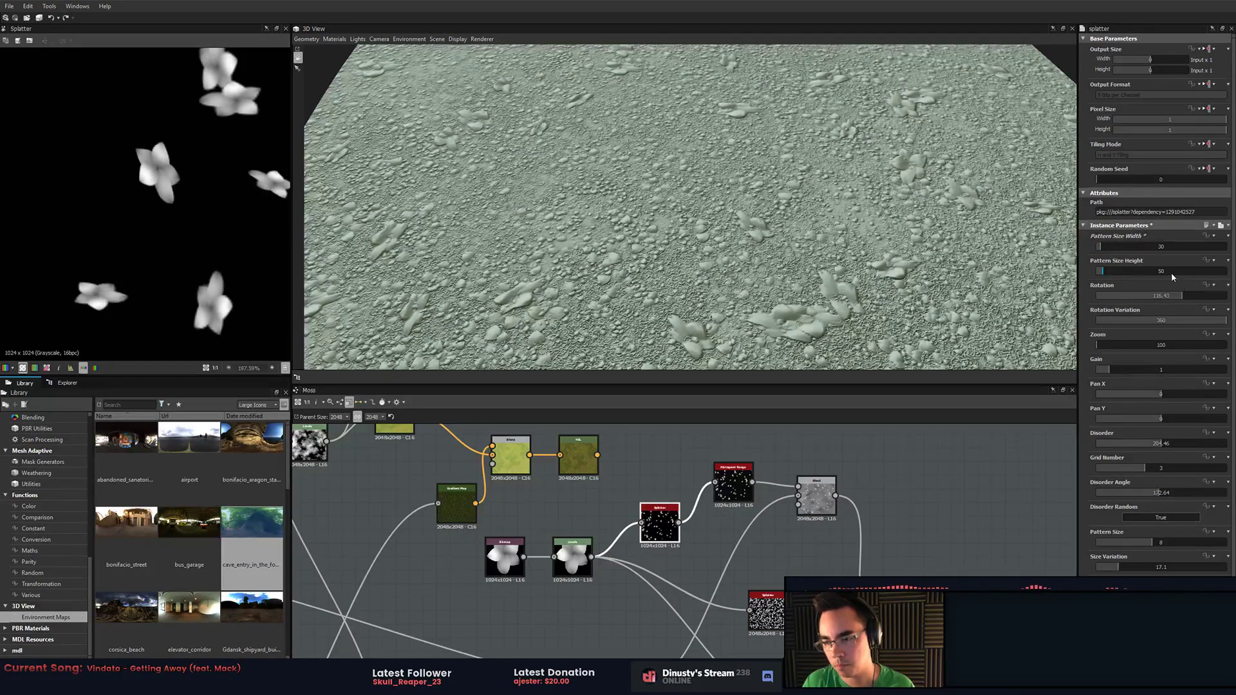
text(30)
key(Return)
mouse_move(942, 111)
mouse_down()
mouse_move(811, 208)
mouse_move(821, 188)
mouse_move(816, 310)
mouse_move(808, 291)
mouse_move(834, 233)
mouse_up()
scroll(811, 207, up, 4)
scroll(821, 187, up, 2)
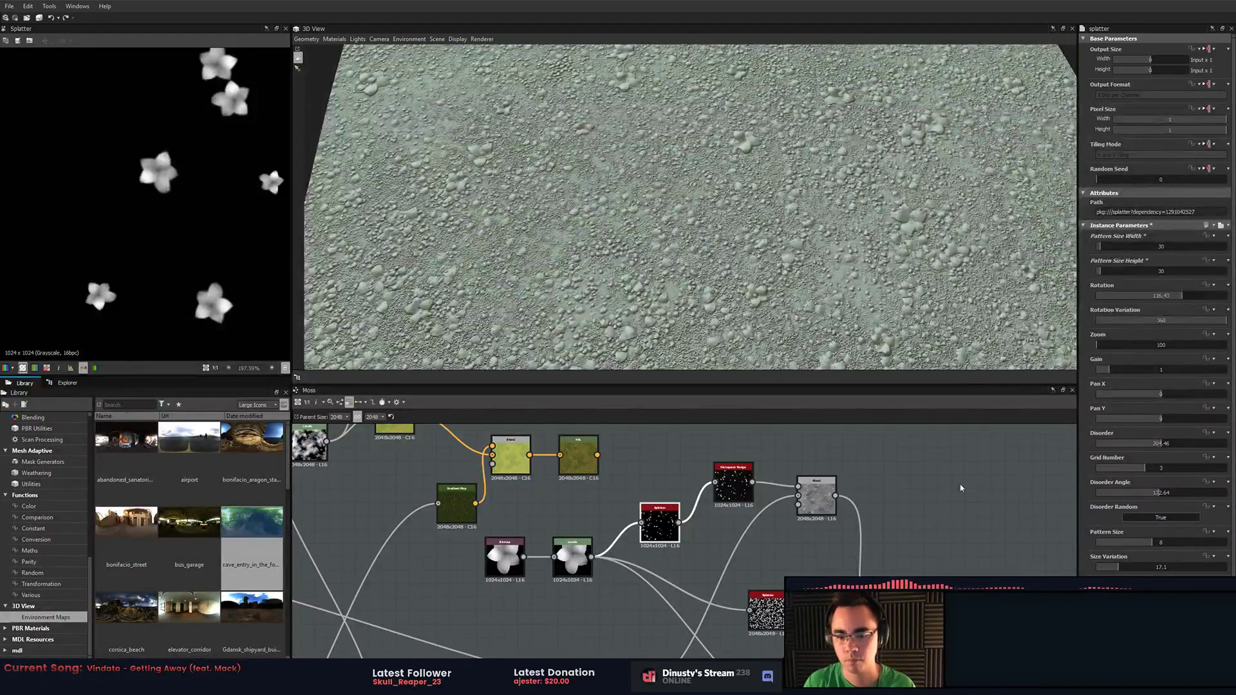
- Set the HBAO node's Radius to 0.61 and its Height Depth to 0.02
mouse_move(840, 438)
middle_down()
mouse_move(800, 408)
mouse_move(744, 403)
middle_up()
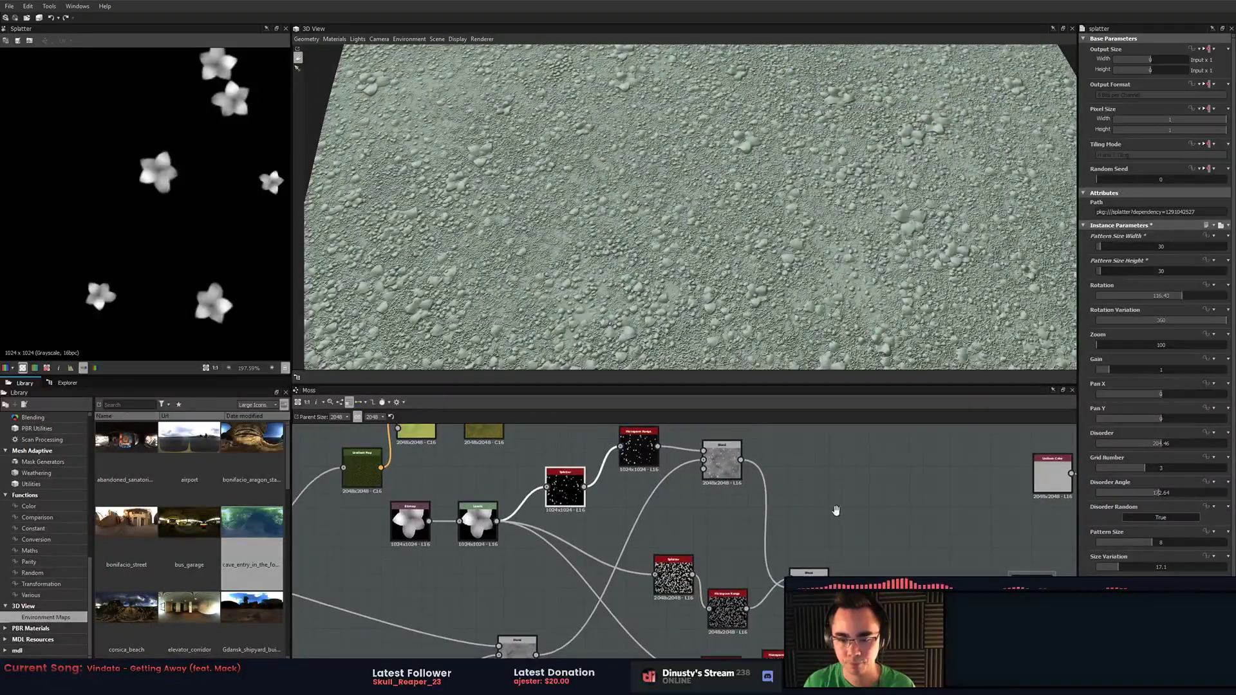
mouse_move(897, 541)
middle_down()
mouse_move(856, 470)
mouse_move(722, 458)
mouse_move(675, 371)
mouse_move(670, 319)
middle_up()
double_click(891, 591)
scroll(181, 156, up, 1)
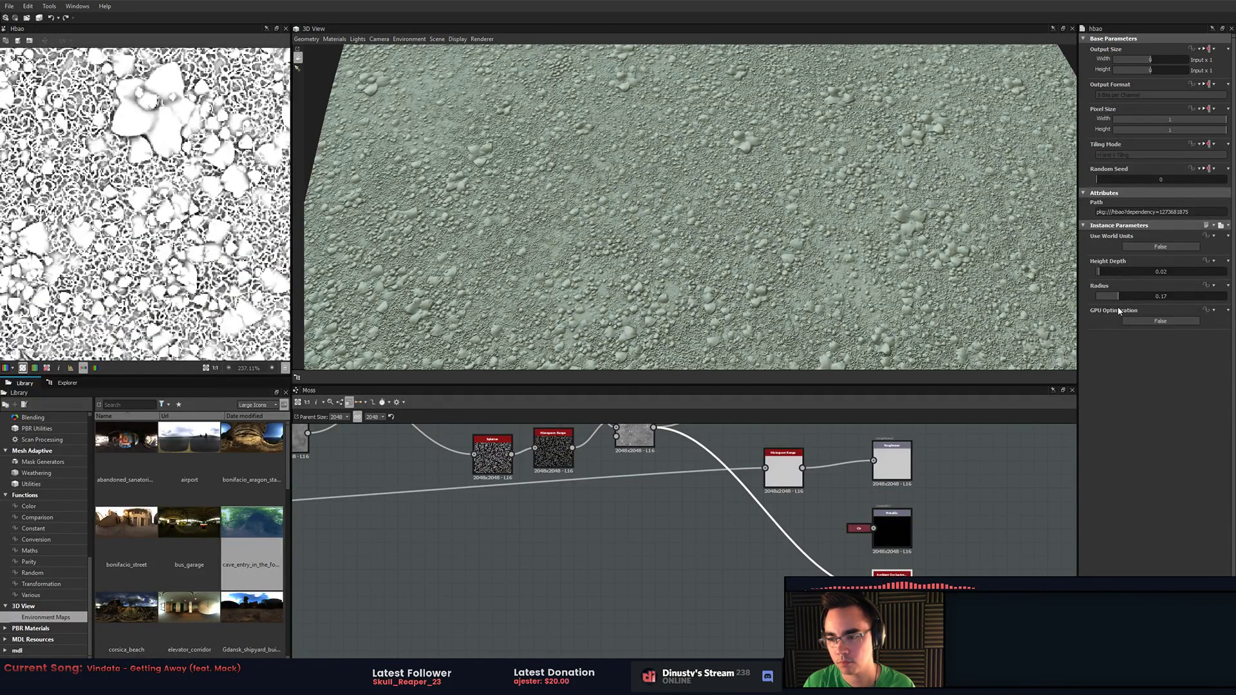
drag(1145, 300, 1201, 302)
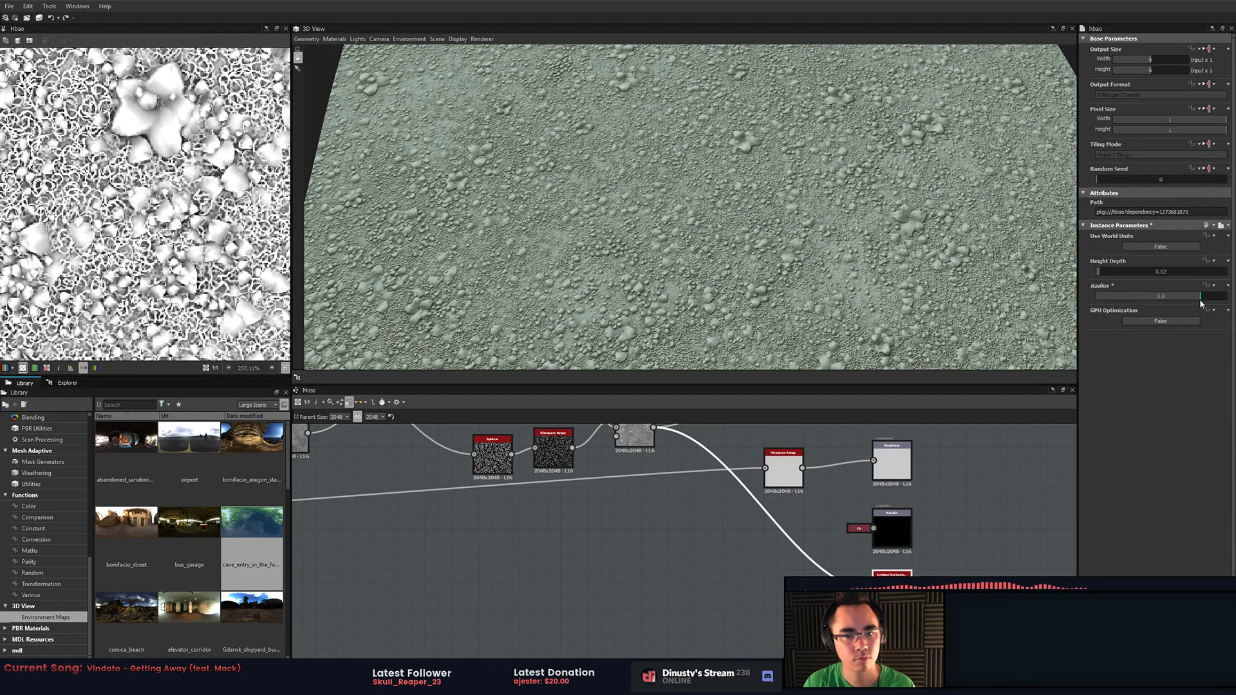
click(1119, 274)
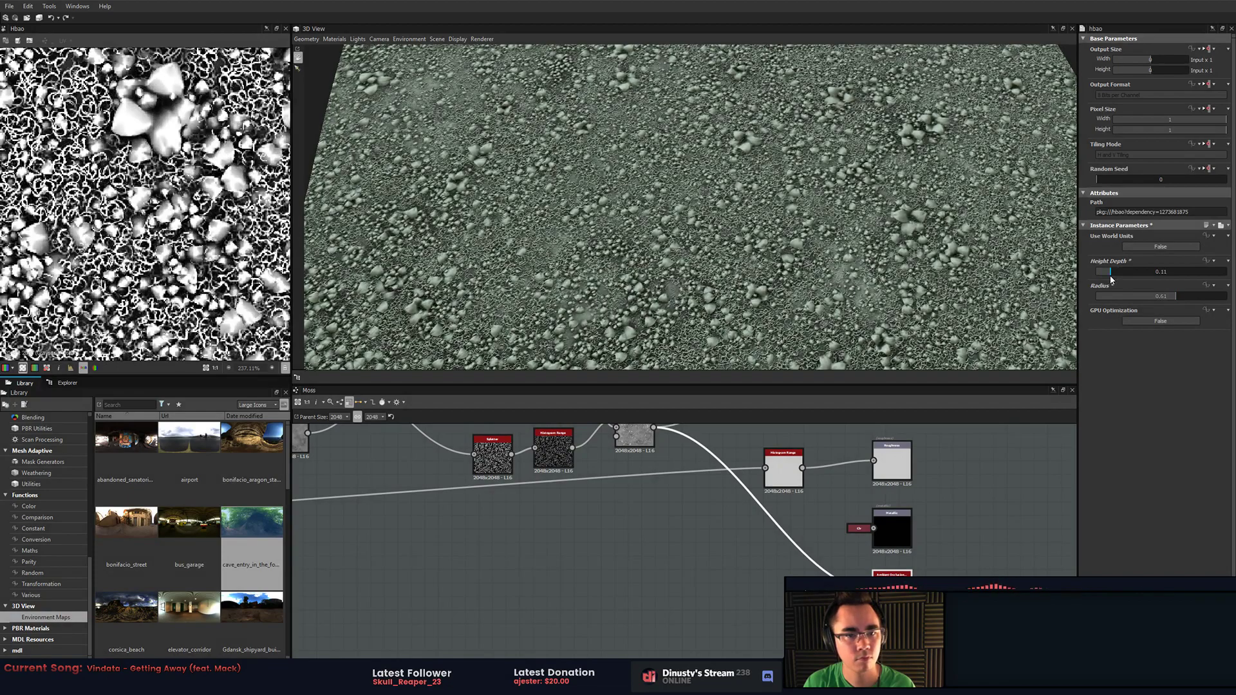
drag(1103, 280, 1100, 281)
drag(836, 258, 666, 241)
- Open the Default material's settings for the 3D view and look over the whole plane
click(336, 40)
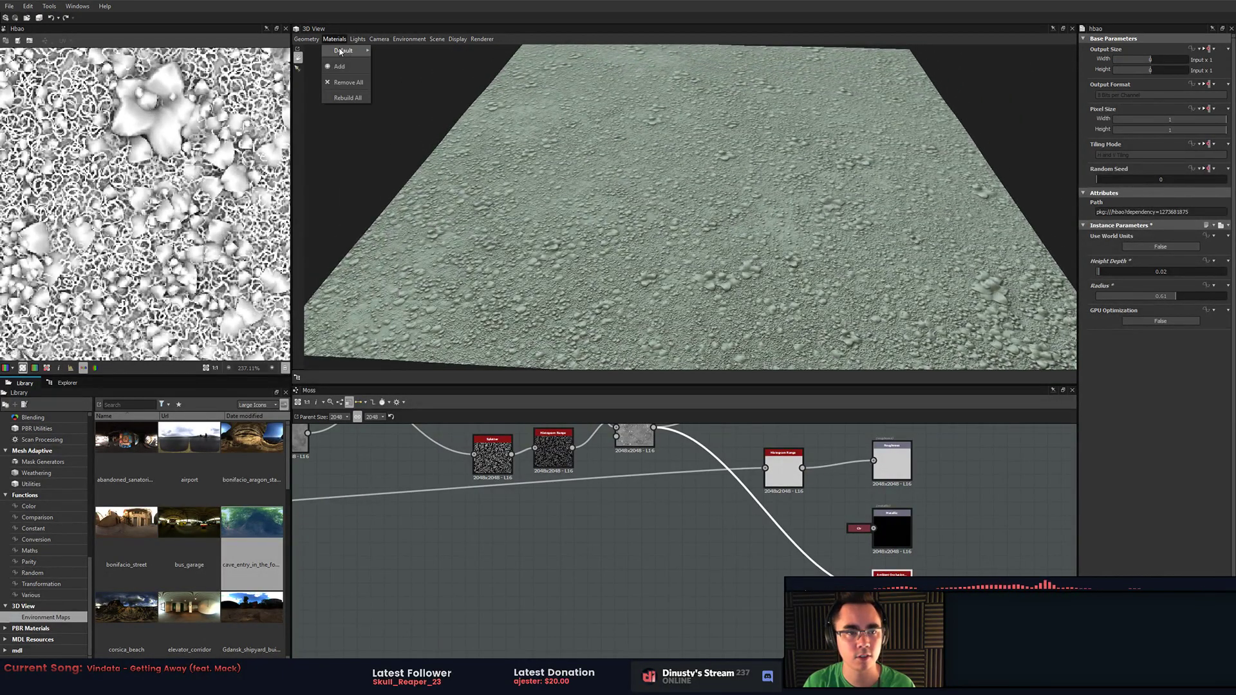
click(385, 51)
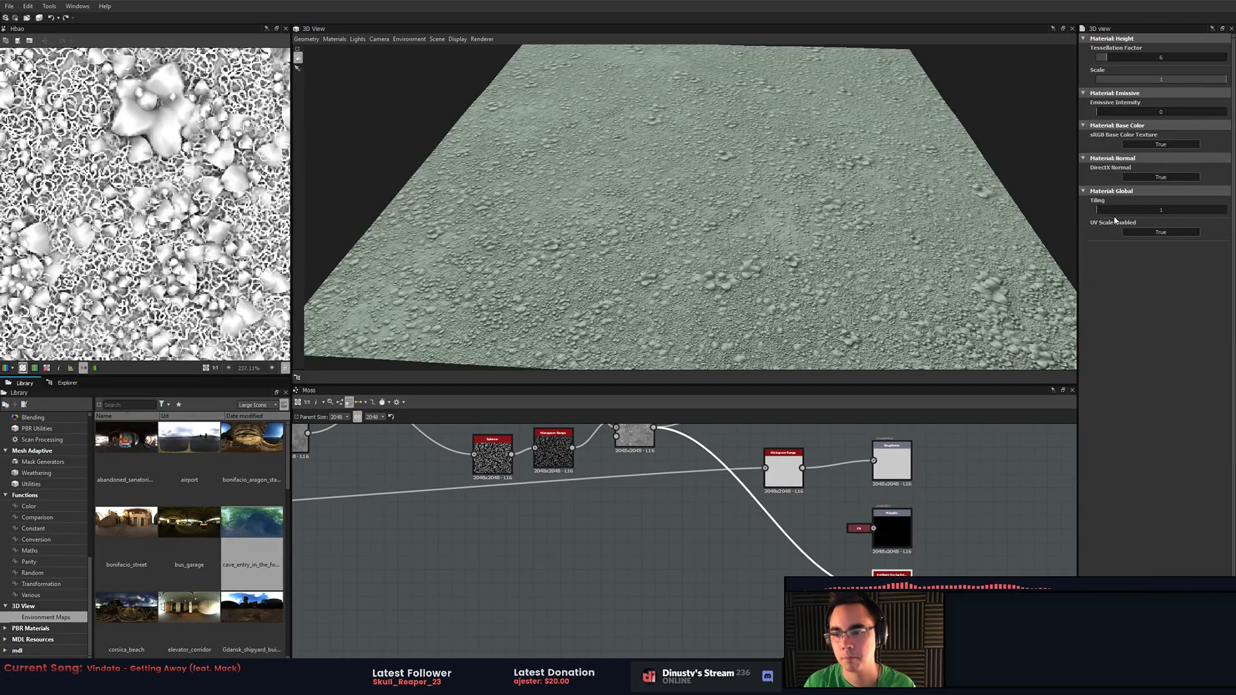
drag(930, 223, 734, 219)
scroll(734, 220, down, 3)
- Switch the 3D preview mesh to a sphere and inspect the moss and flower relief on it
click(315, 39)
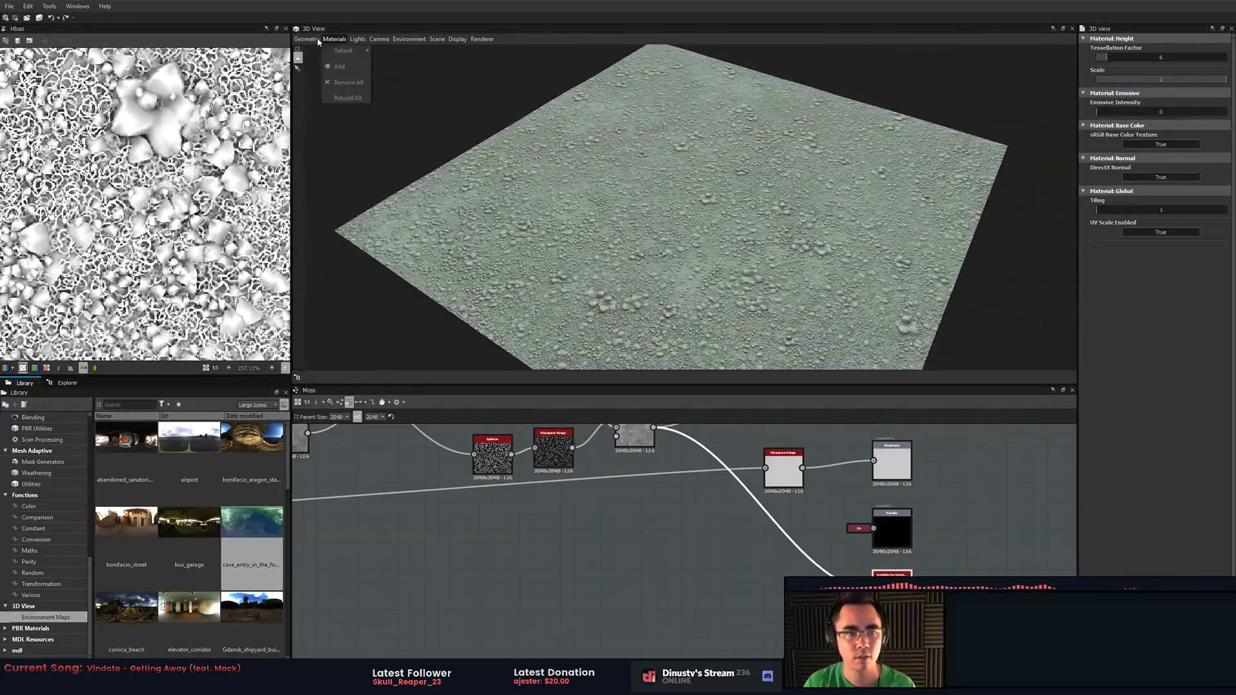
click(315, 117)
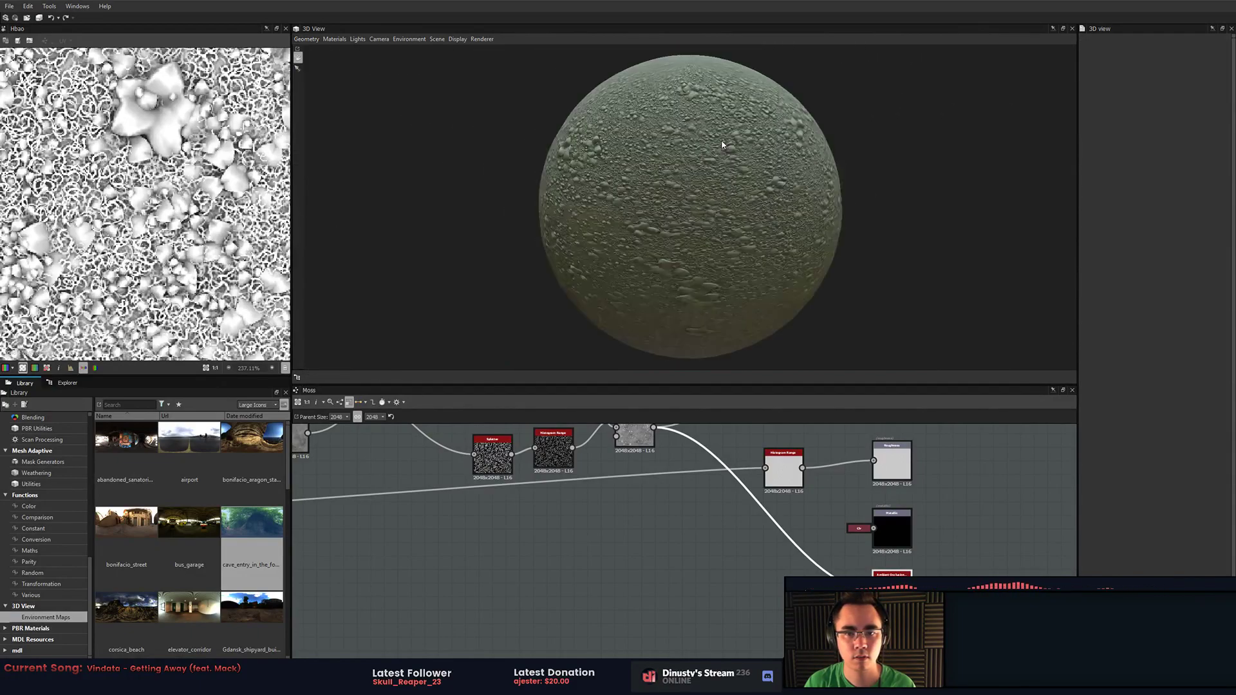
scroll(706, 184, up, 1)
drag(707, 184, 596, 216)
scroll(754, 202, up, 2)
scroll(839, 195, down, 3)
scroll(596, 215, down, 1)
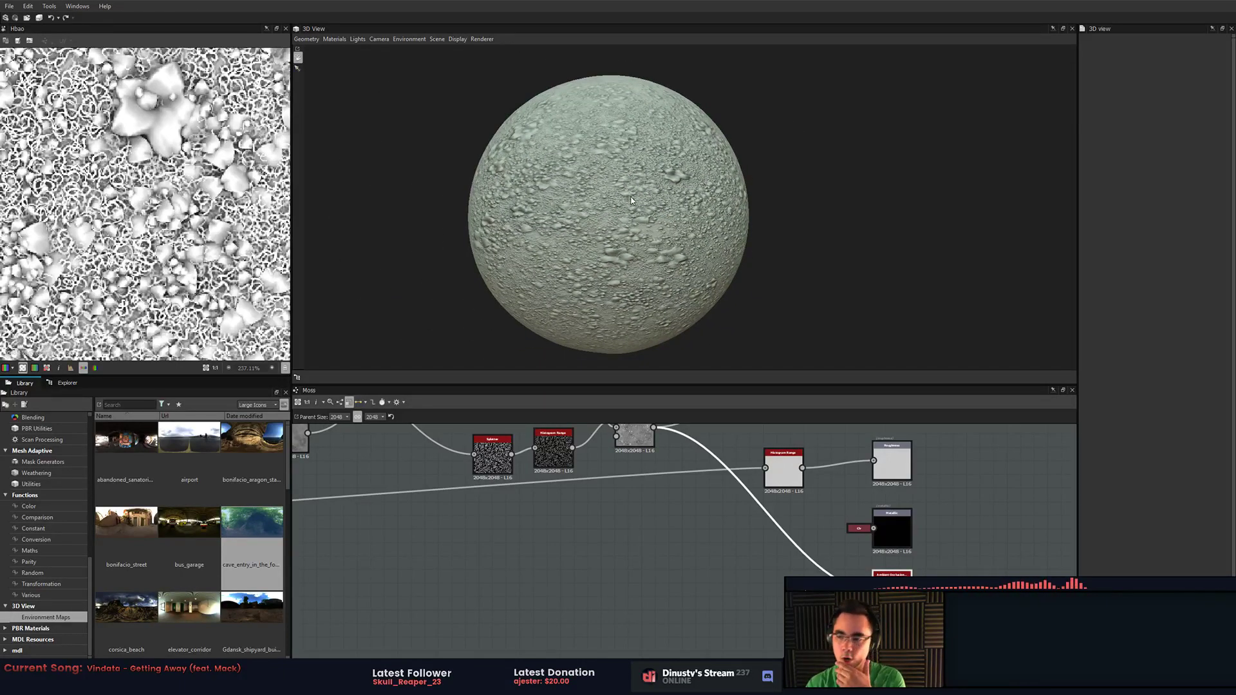
scroll(628, 192, up, 1)
scroll(628, 198, down, 1)
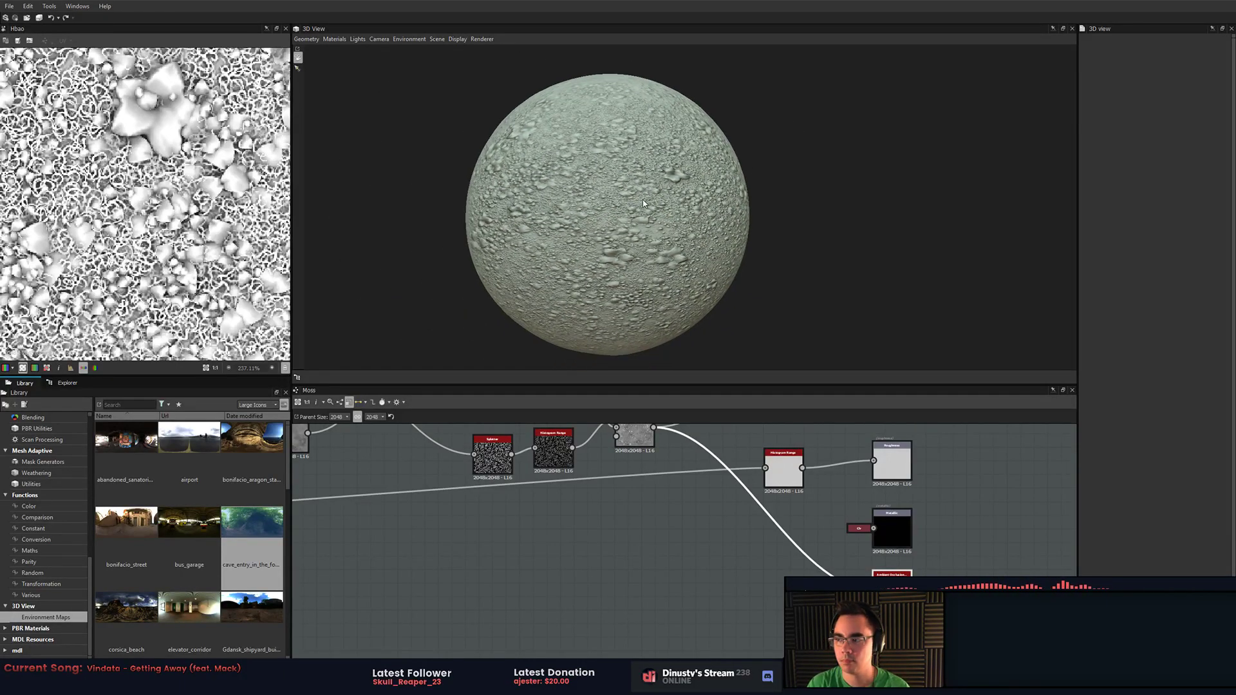
drag(660, 235, 647, 244)
middle_drag(595, 244, 663, 250)
scroll(663, 249, down, 1)
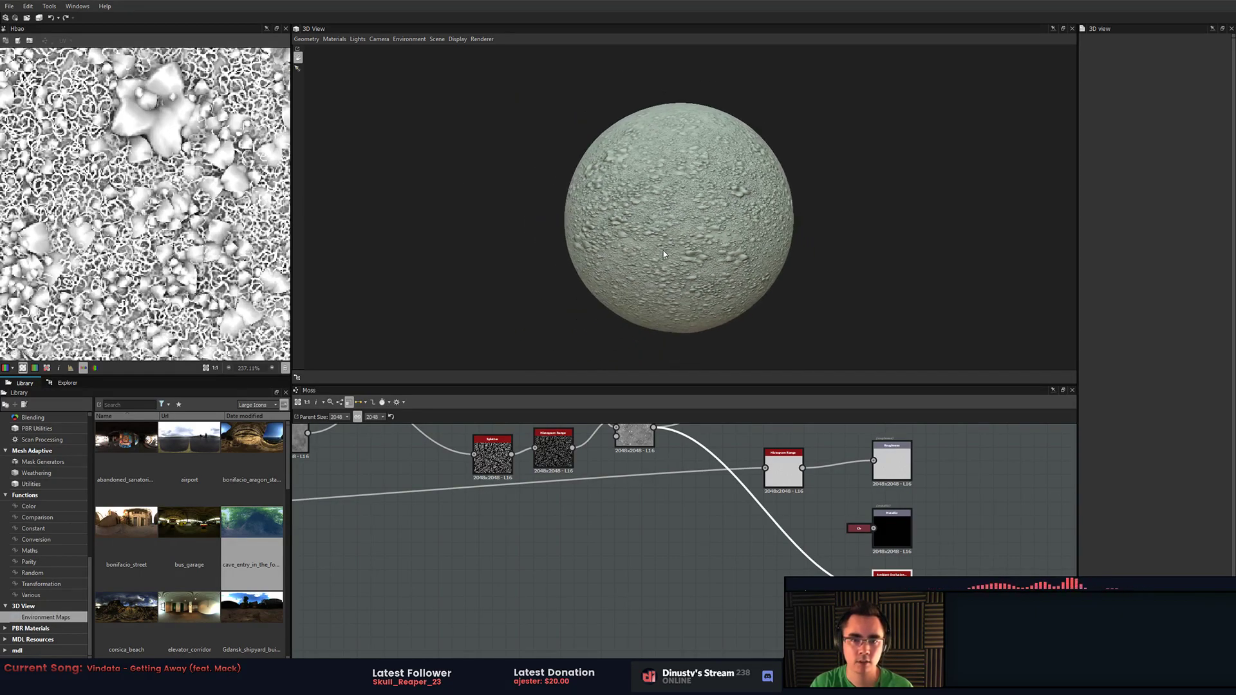
click(707, 497)
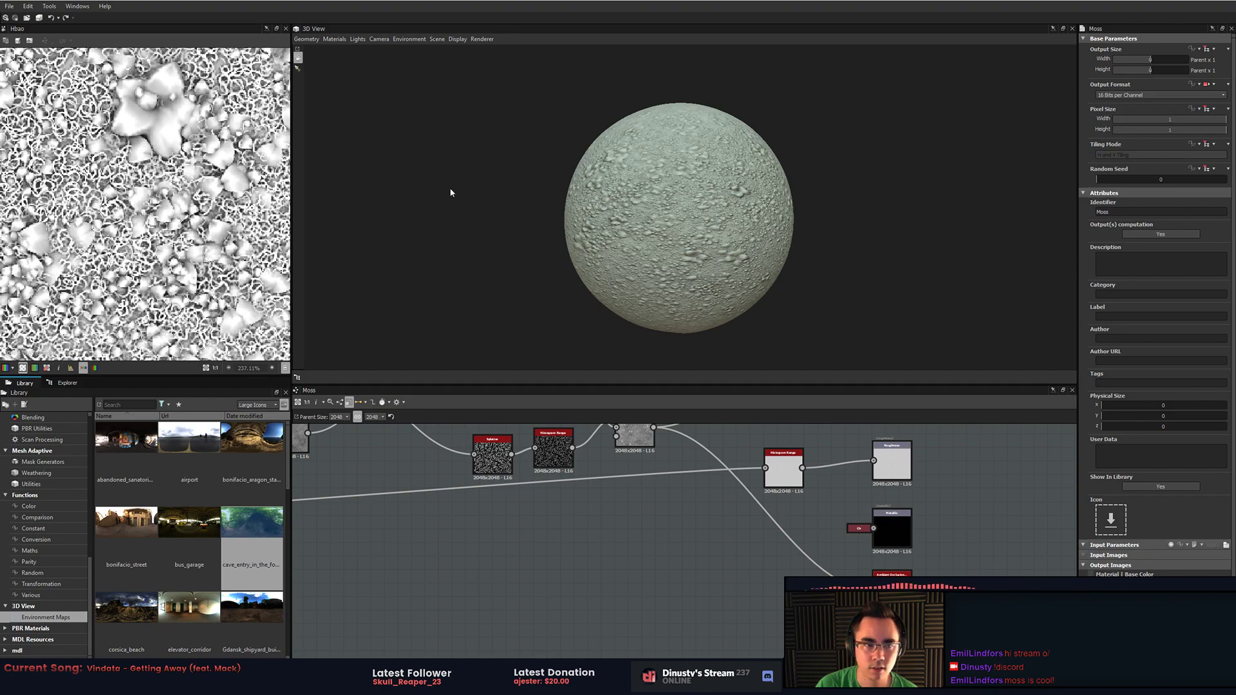
- Examine the HBAO output's flower and moss shading up close and compare it with the relief on the preview sphere
scroll(151, 206, down, 8)
scroll(137, 251, up, 7)
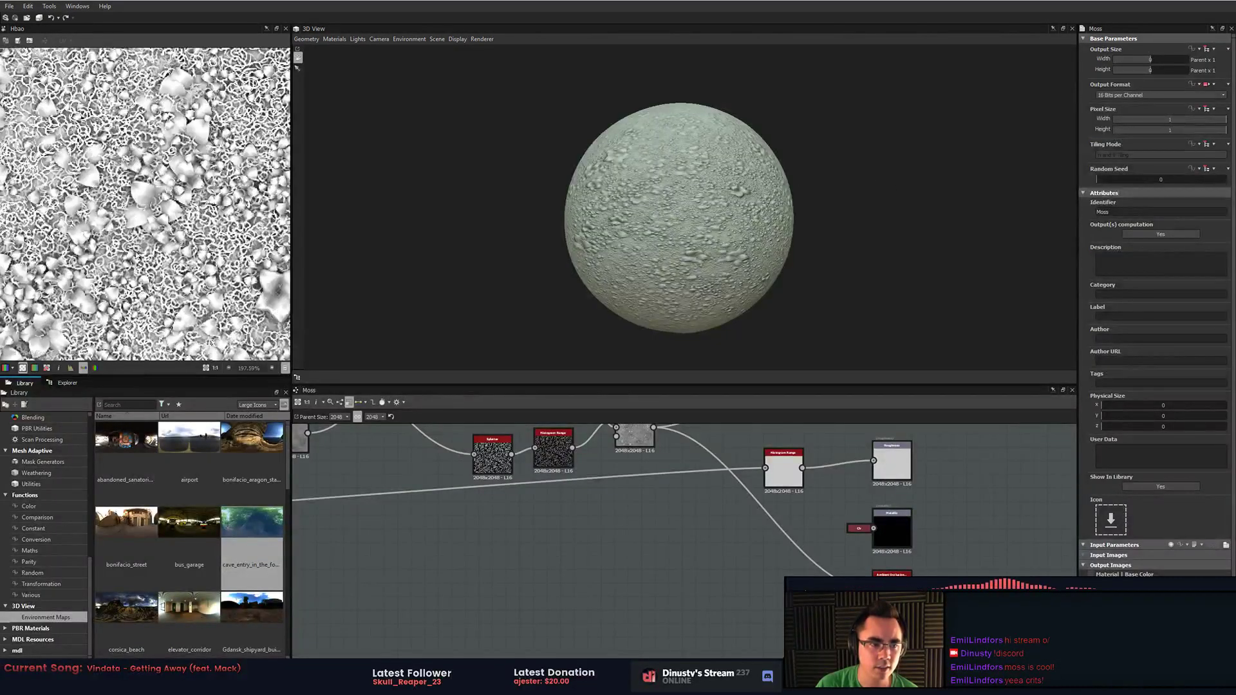
scroll(89, 244, up, 5)
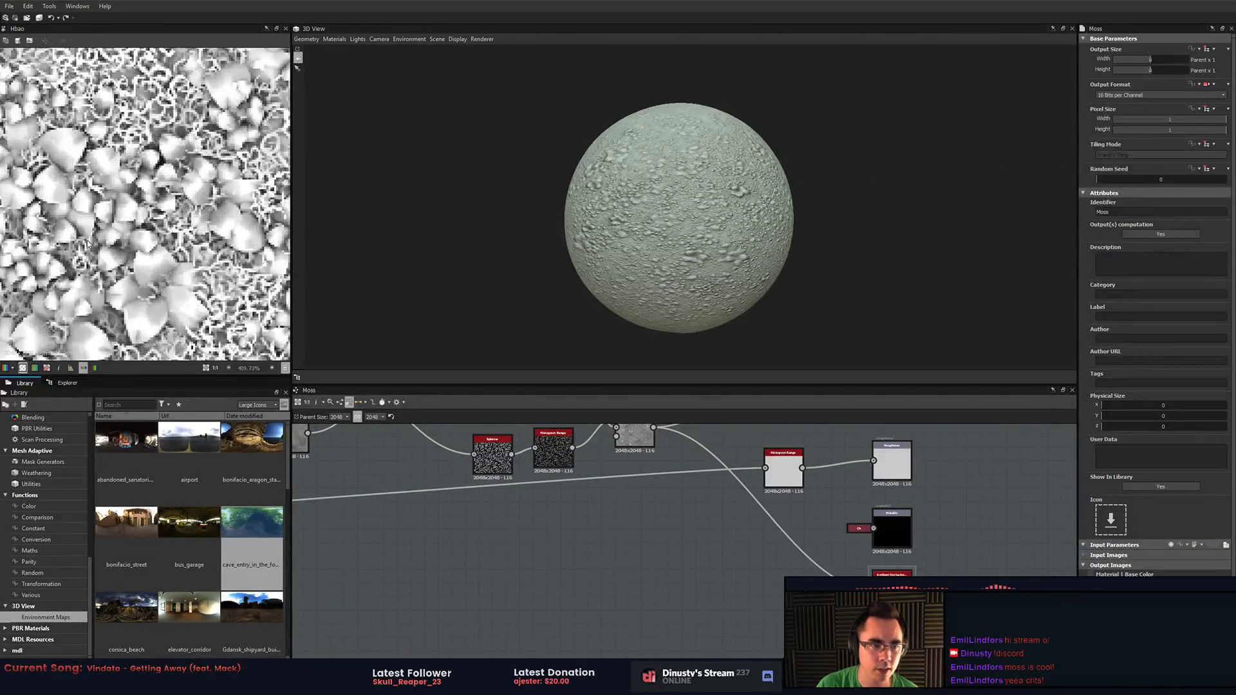
scroll(88, 243, down, 5)
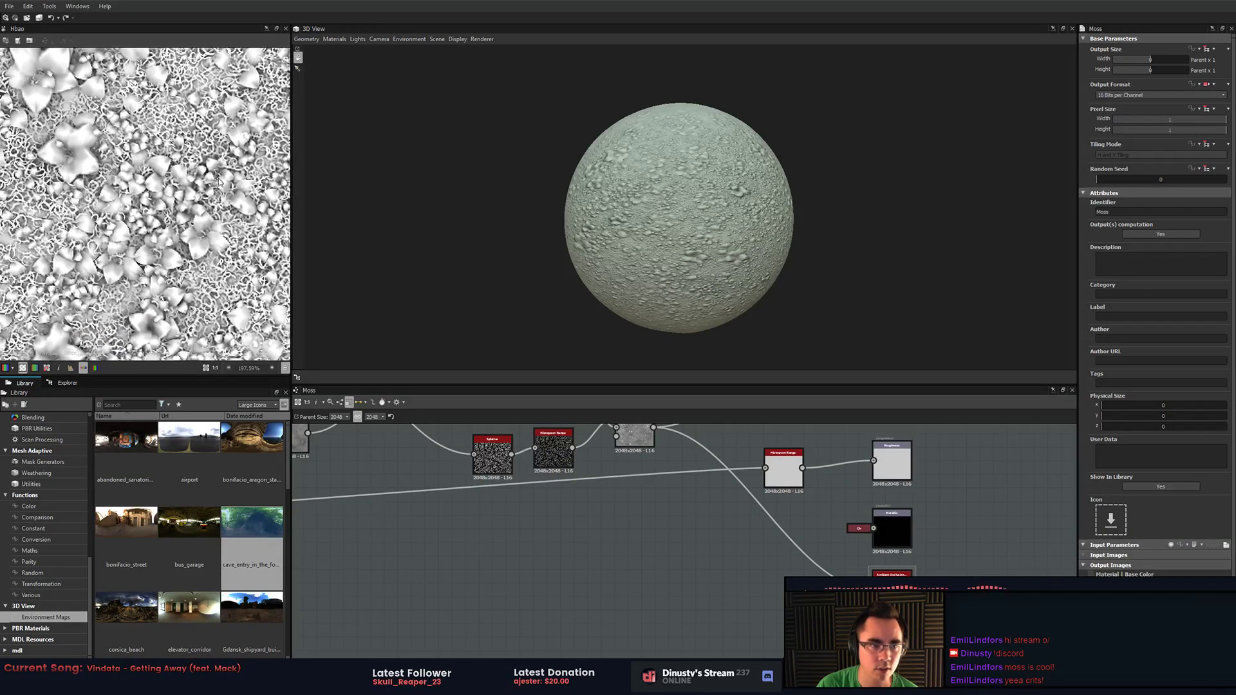
middle_drag(219, 181, 239, 176)
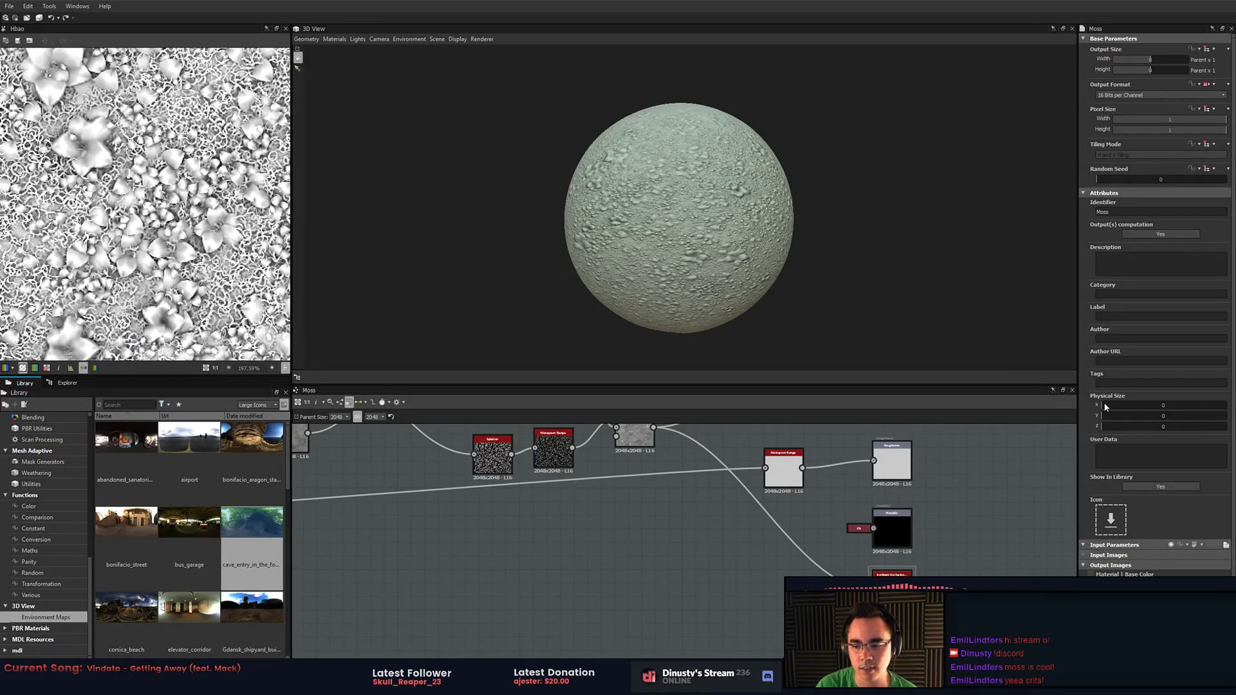
mouse_move(735, 302)
mouse_down()
mouse_move(716, 251)
mouse_move(718, 301)
mouse_up()
scroll(716, 251, up, 4)
- Connect the small flowers' Splatter output to the tiny flowers' Splatter input and display the small flowers' whole scatter pattern
middle_drag(852, 441, 955, 558)
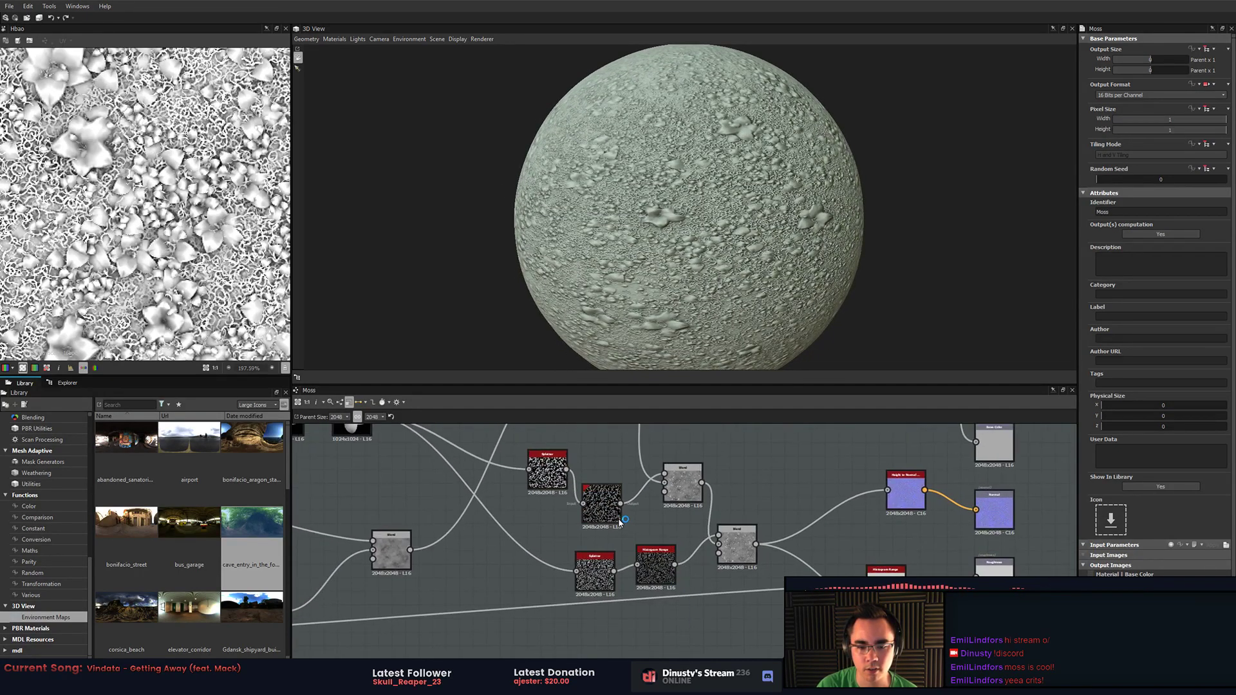
click(546, 473)
drag(576, 572, 566, 470)
double_click(549, 471)
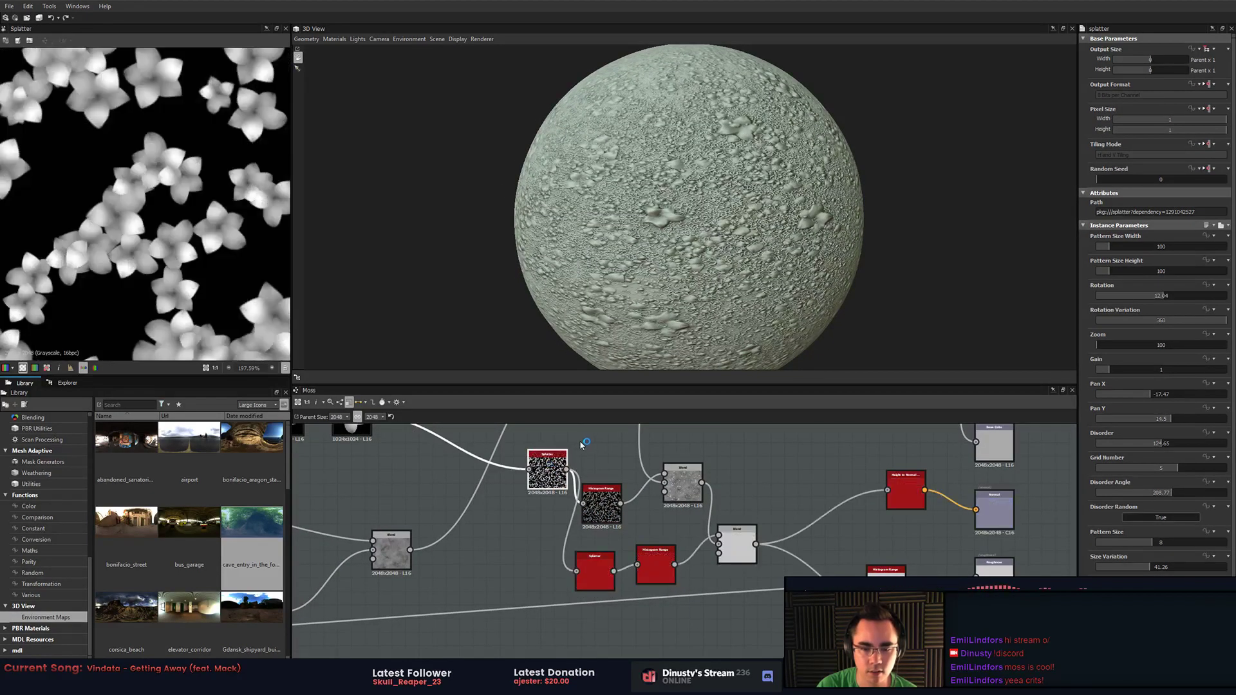
scroll(219, 233, down, 6)
scroll(219, 232, down, 1)
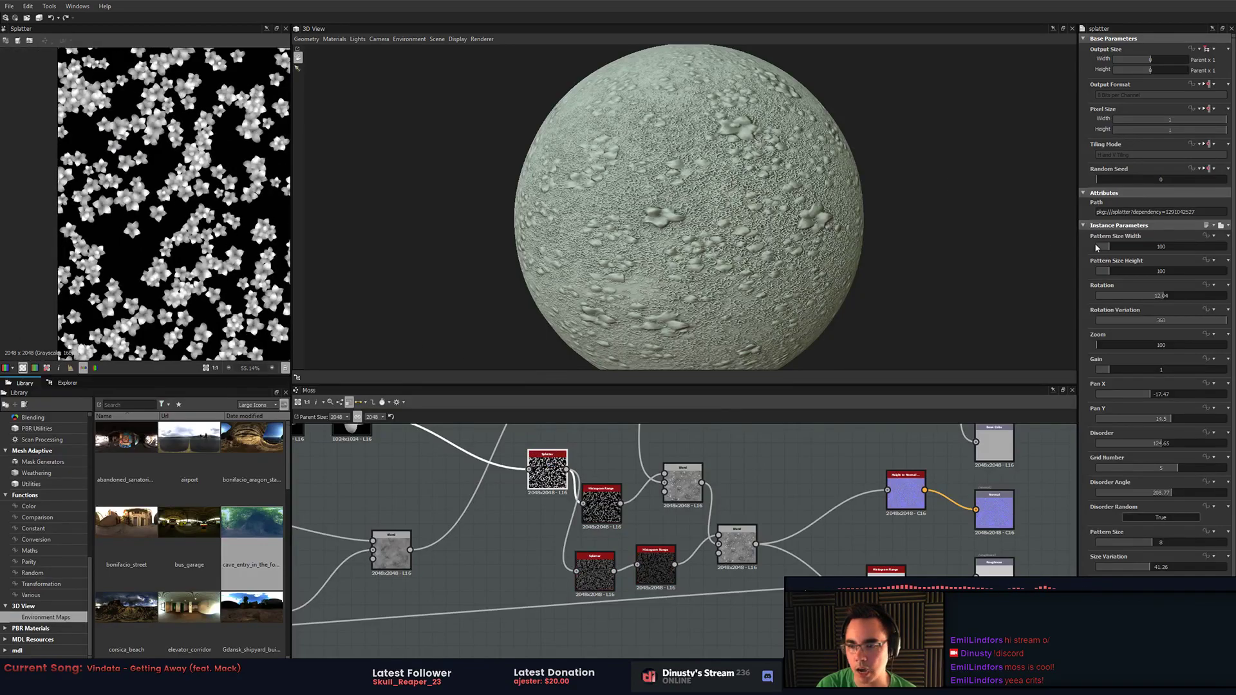
- Lower the Grid Number of the small flowers' Splatter and set its Pattern Size Width and Height to 50
drag(1175, 473, 1161, 473)
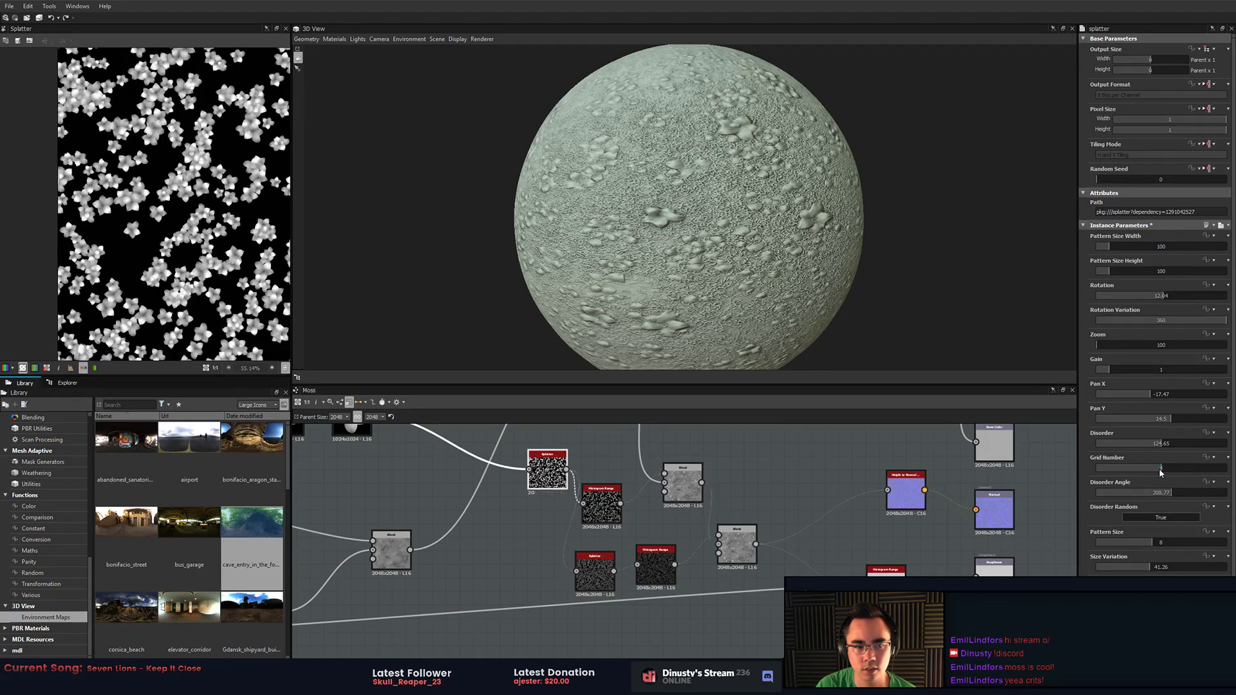
double_click(1156, 246)
text(50)
key(Return)
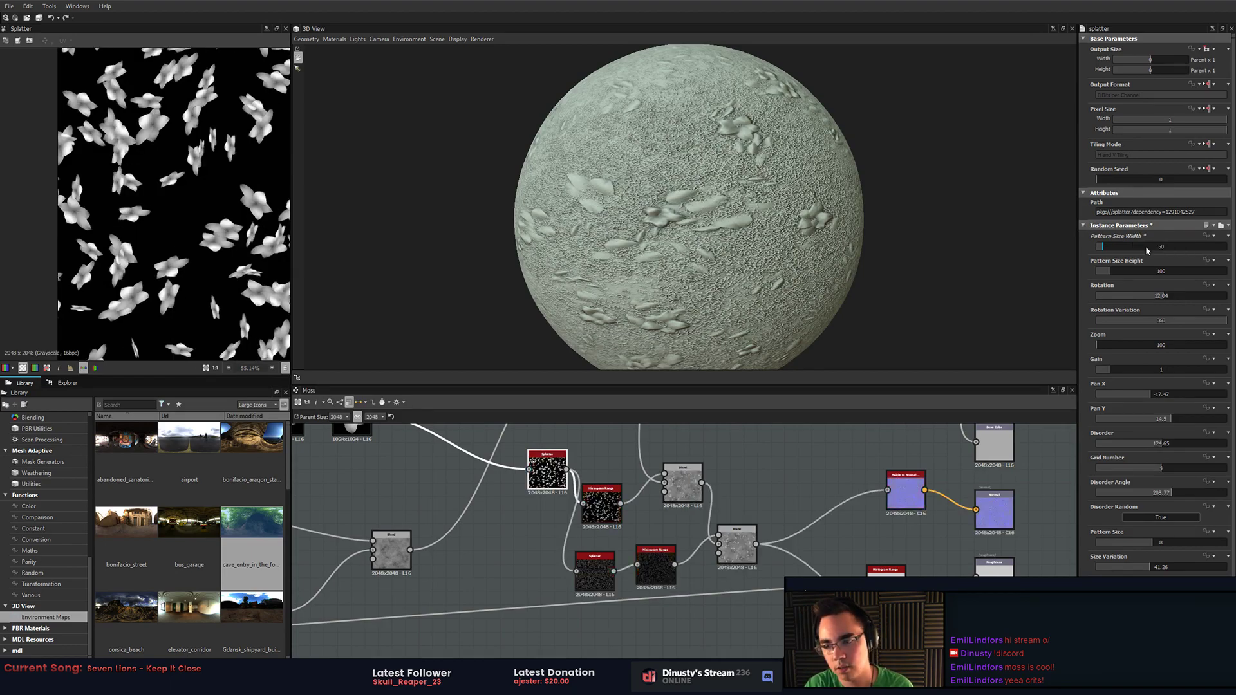
double_click(1158, 273)
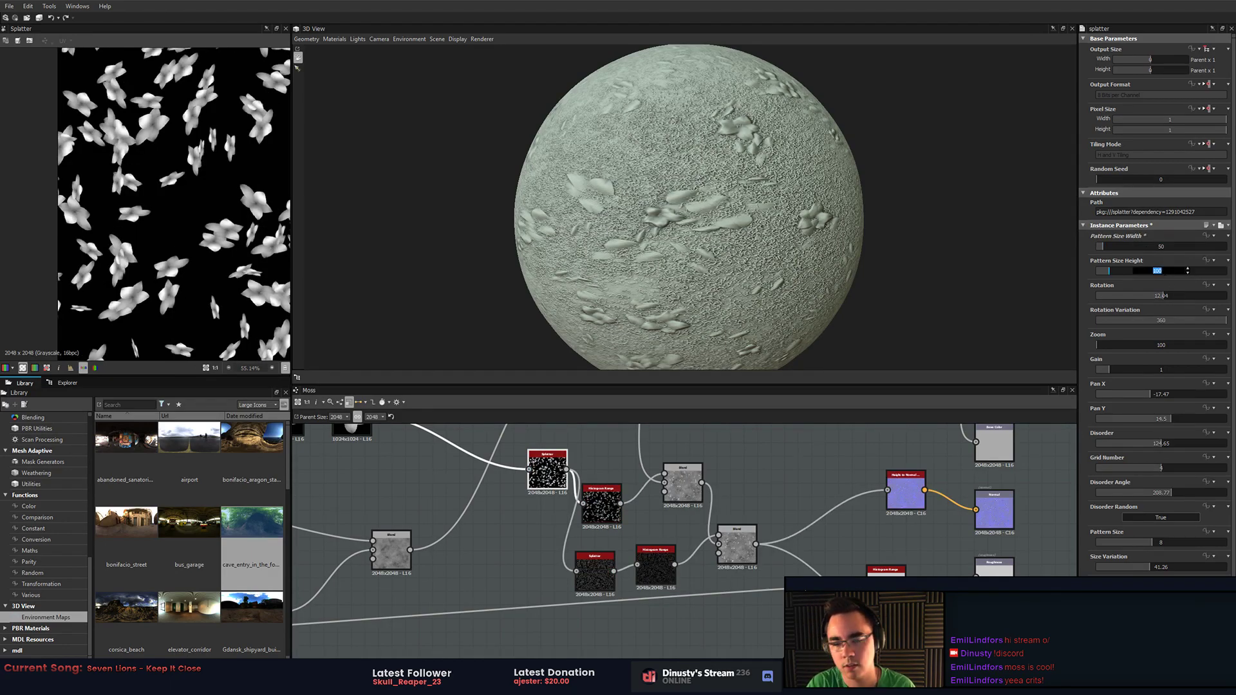
text(50)
key(Return)
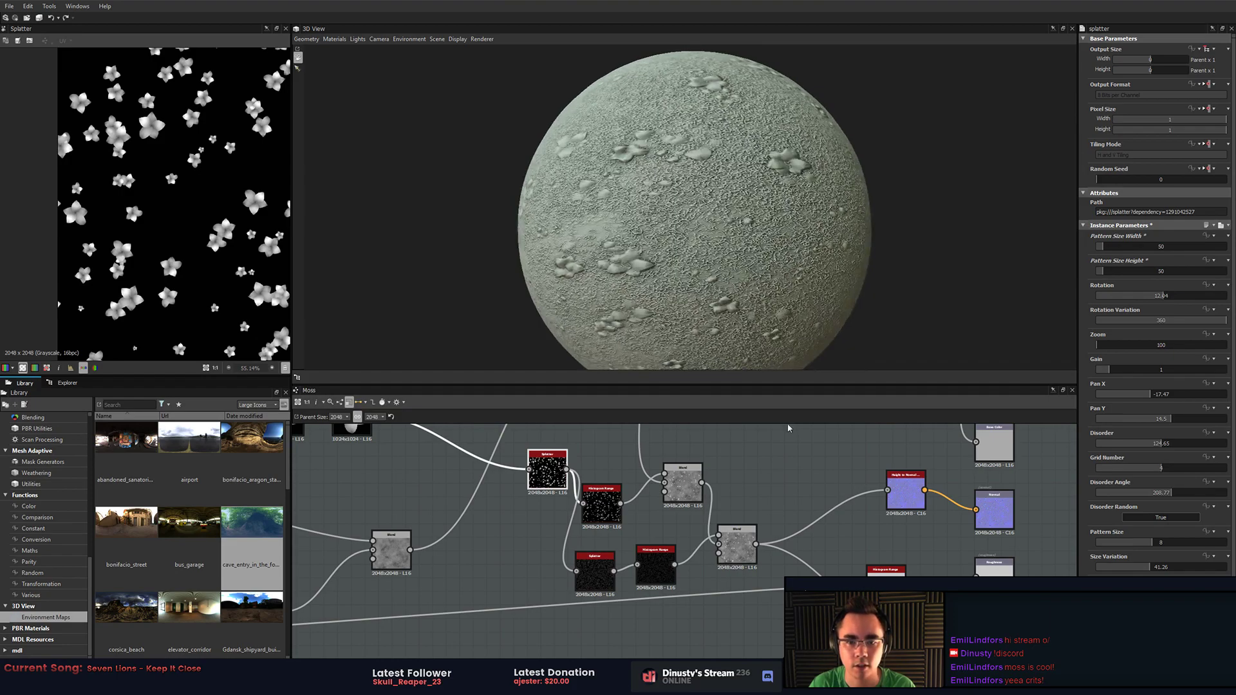
- Preview the Blend that adds the small flowers and set their Histogram Range Position to 0.4
middle_drag(720, 441, 791, 522)
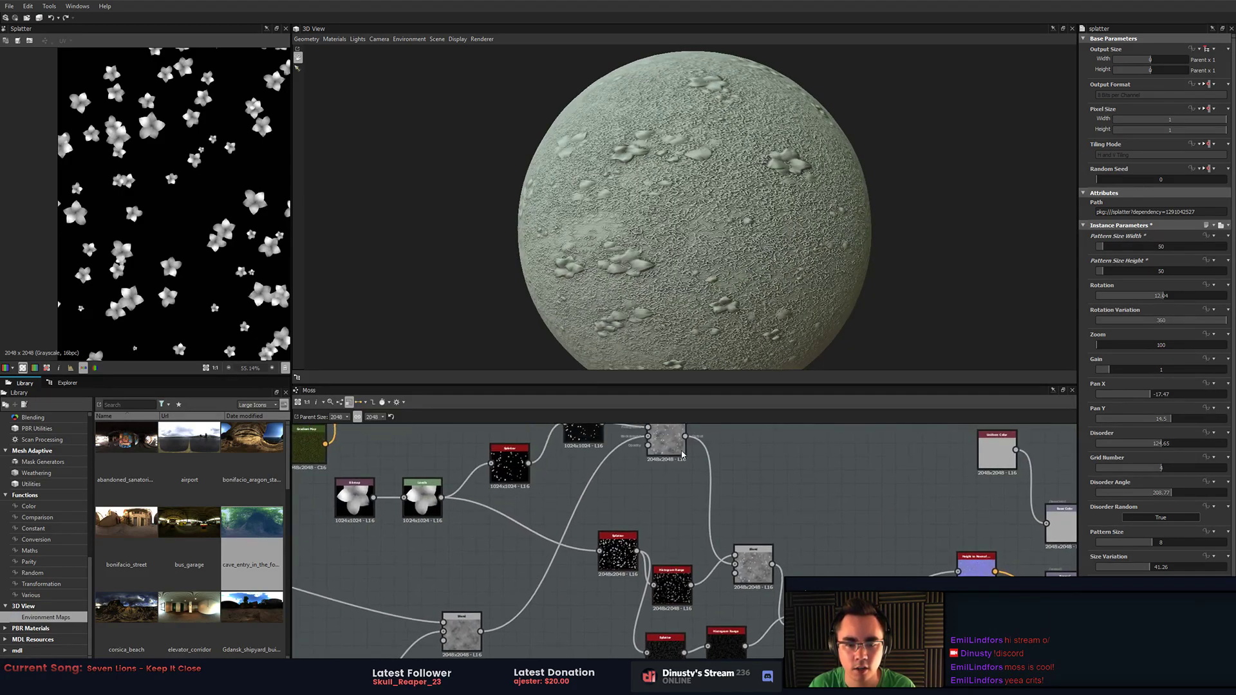
click(666, 454)
click(760, 568)
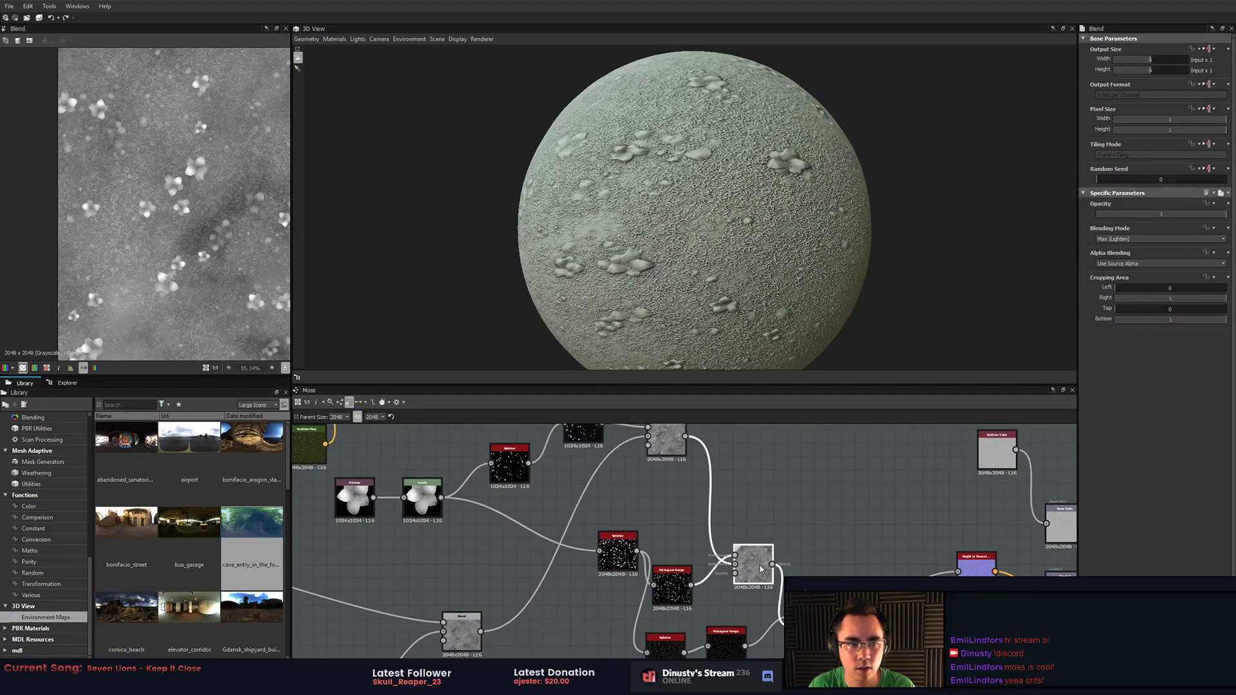
click(672, 583)
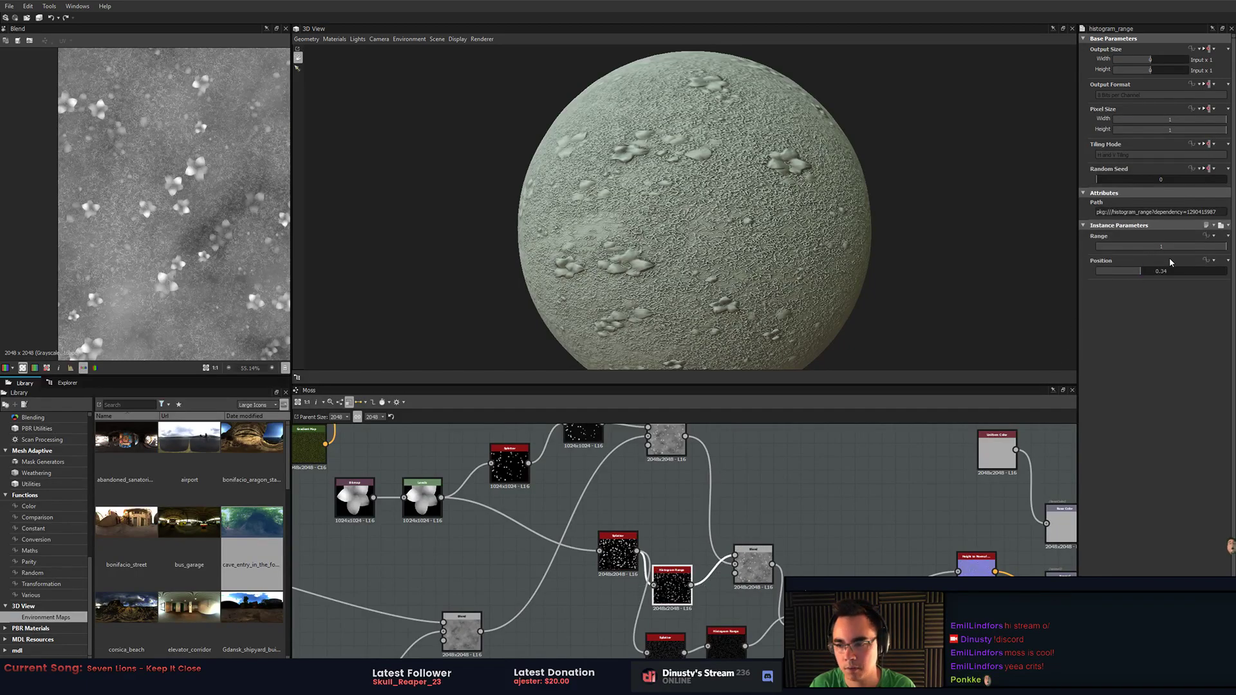
drag(1149, 276, 1151, 276)
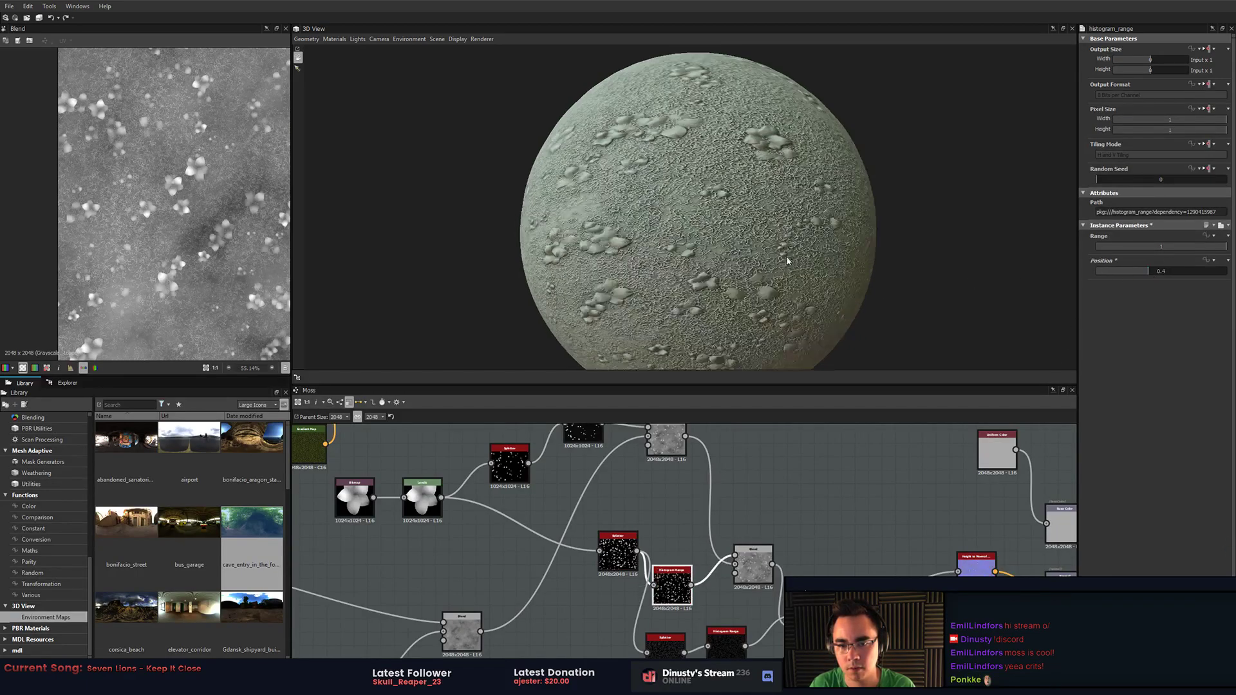
click(843, 530)
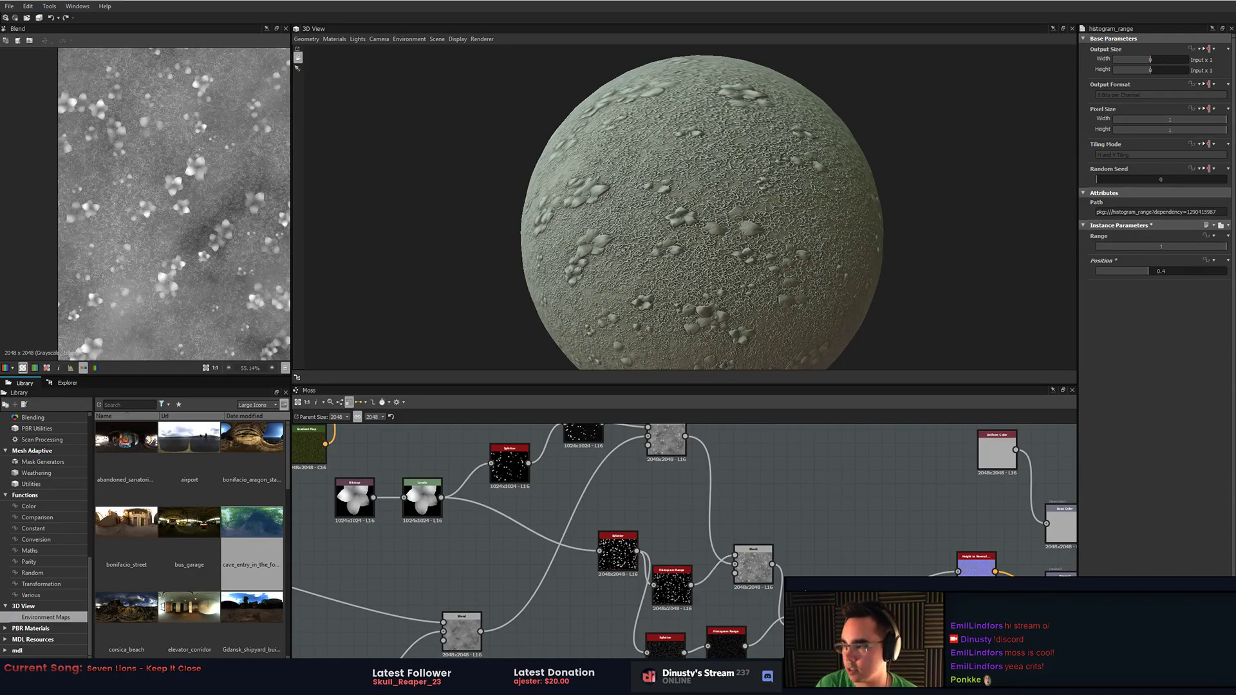